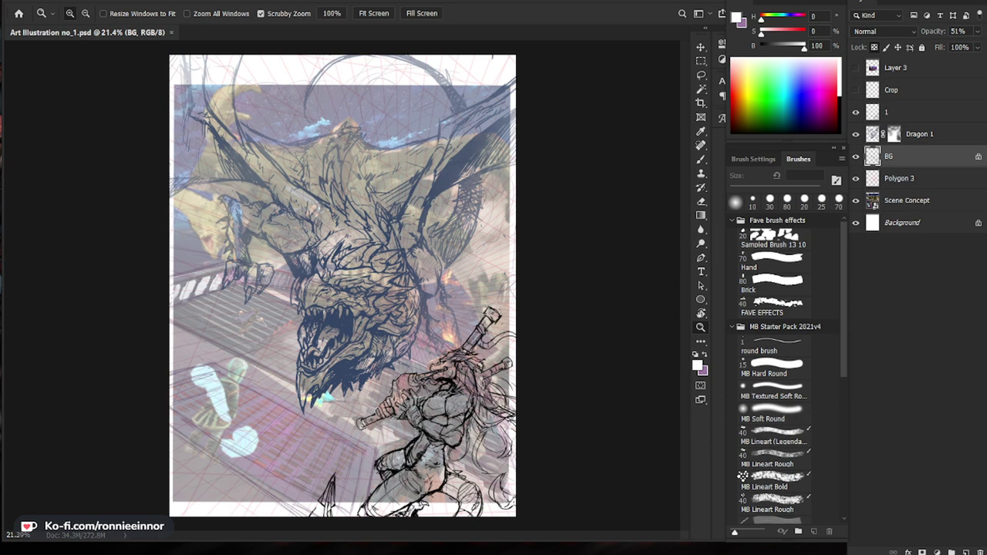
pyautogui.click(557, 422)
pyautogui.press('c')
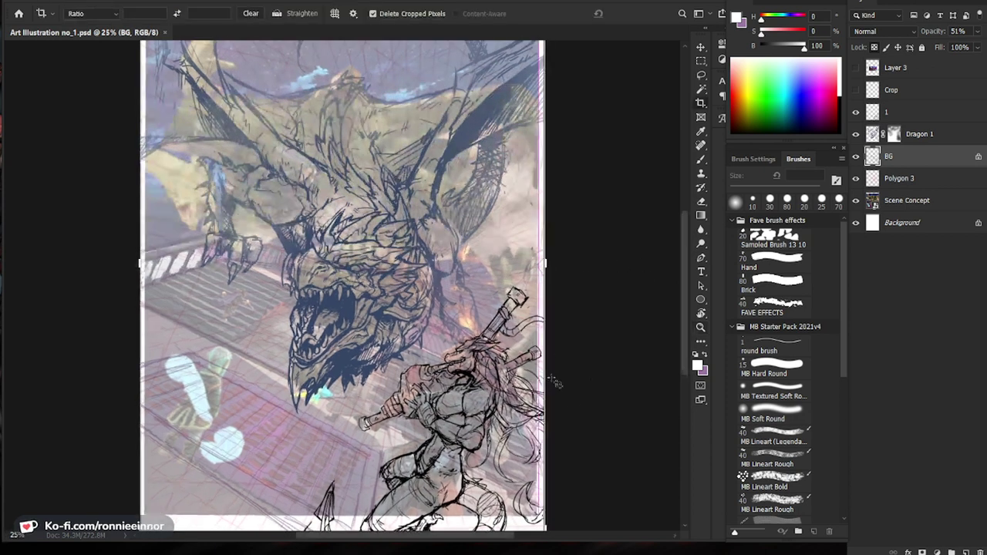
pyautogui.moveTo(523, 426); pyautogui.dragTo(541, 432)
pyautogui.press('Return')
pyautogui.press('z')
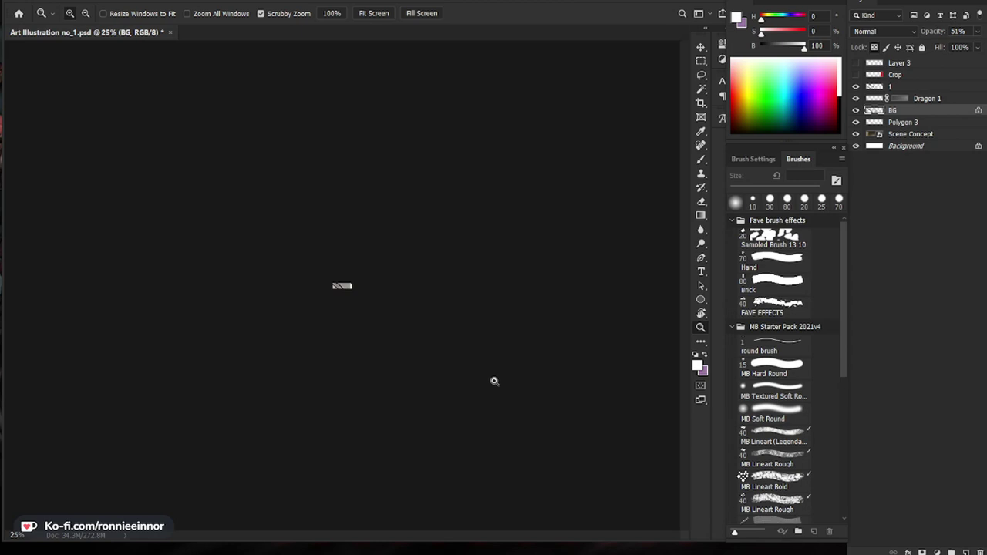
pyautogui.moveTo(362, 299); pyautogui.dragTo(446, 296)
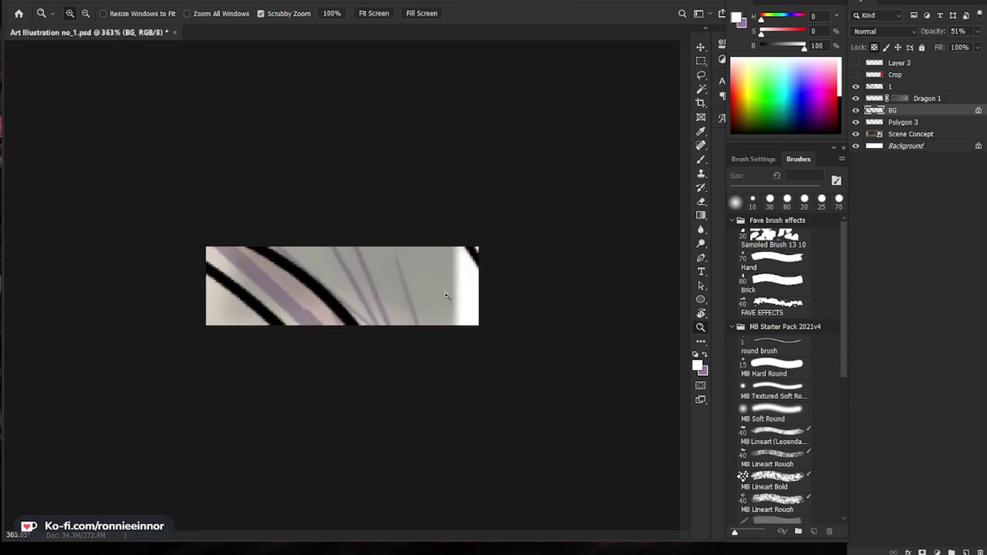
pyautogui.press('super+x')
pyautogui.press('Escape')
pyautogui.hotkey('ctrl', 'z')
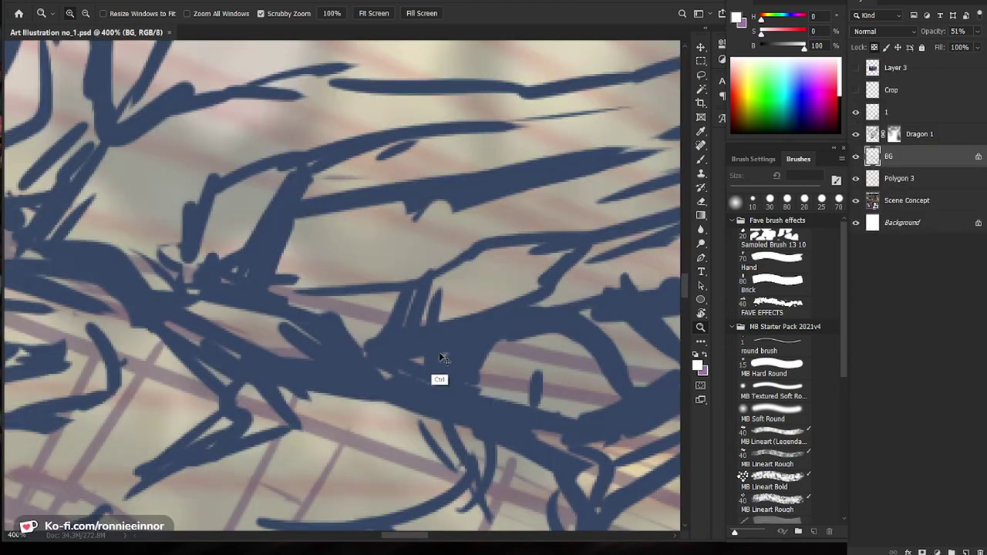
# Choose the 1 px round brush from the MB Starter Pack 2021v4 set for sketching.
pyautogui.moveTo(435, 336); pyautogui.dragTo(351, 347)
pyautogui.moveTo(484, 349); pyautogui.dragTo(390, 394)
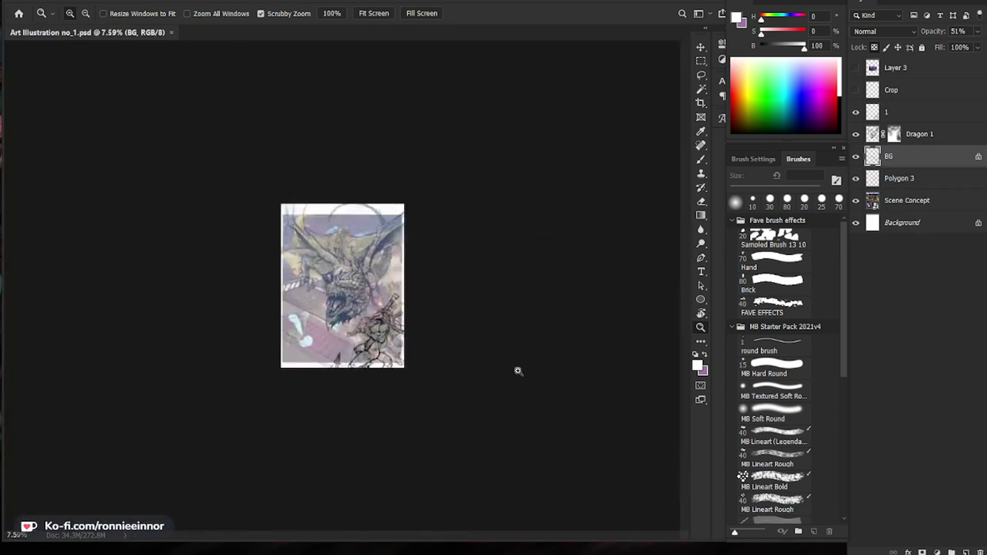
pyautogui.moveTo(442, 348)
pyautogui.mouseDown()
pyautogui.moveTo(477, 341)
pyautogui.moveTo(520, 397)
pyautogui.mouseUp()
pyautogui.moveTo(537, 452); pyautogui.dragTo(507, 400)
pyautogui.press('b')
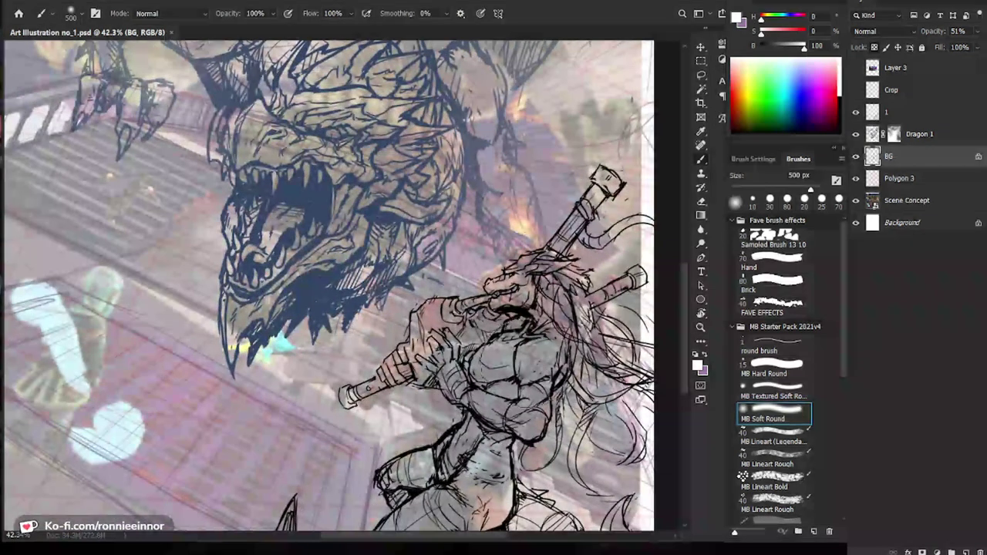
pyautogui.click(774, 345)
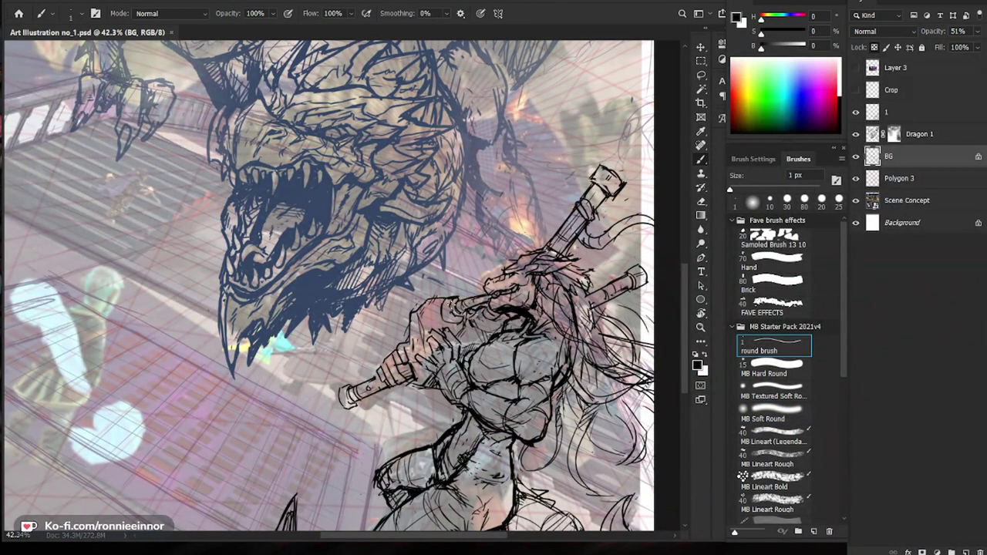
# Select the Dragon 1 layer and briefly toggle its visibility to examine the dragon sketch against the scene.
pyautogui.click(929, 143)
pyautogui.click(856, 135)
pyautogui.click(856, 135)
pyautogui.moveTo(423, 308); pyautogui.dragTo(357, 337)
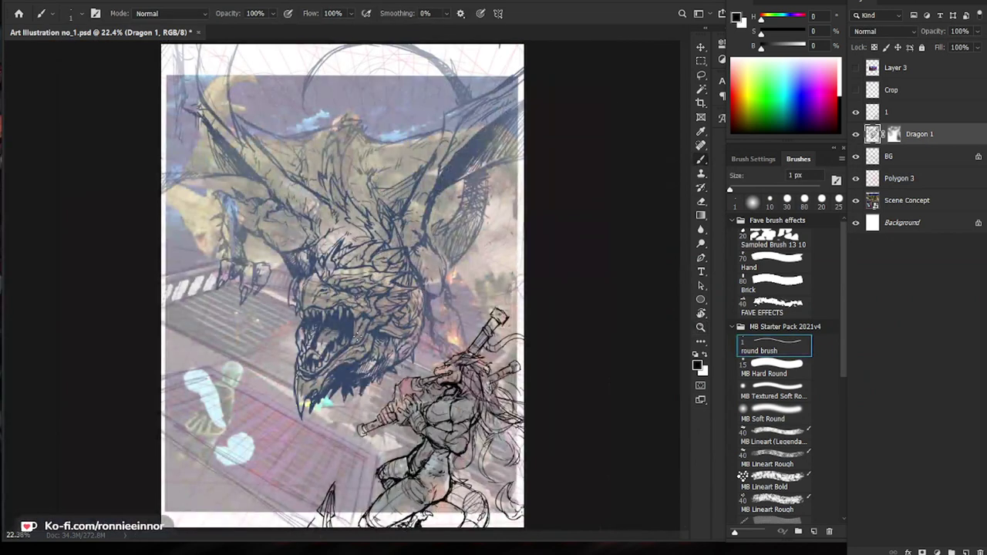
pyautogui.moveTo(437, 455)
pyautogui.mouseDown()
pyautogui.moveTo(469, 468)
pyautogui.moveTo(459, 384)
pyautogui.mouseUp()
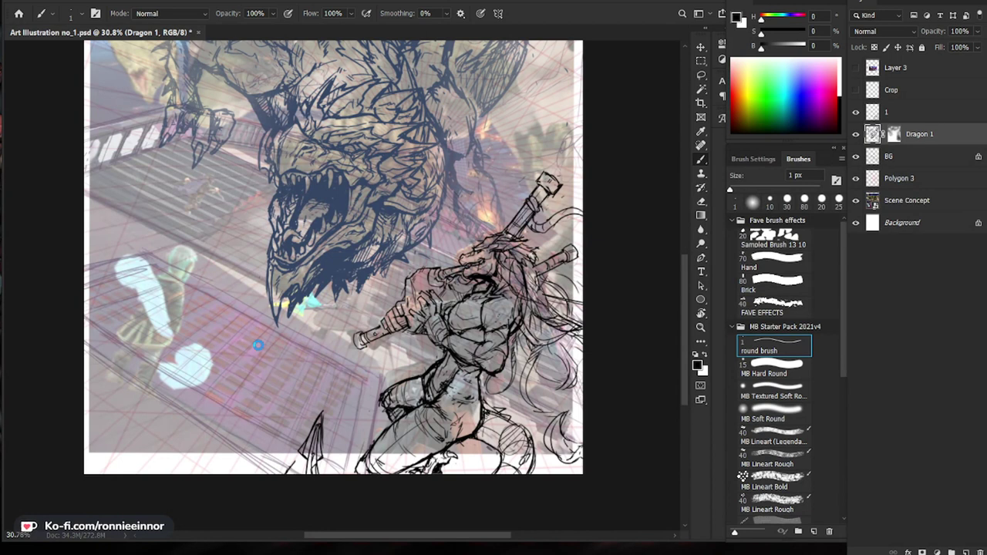
pyautogui.moveTo(179, 328); pyautogui.dragTo(213, 324)
# Create a new layer named 2 directly above layer 1.
pyautogui.click(917, 121)
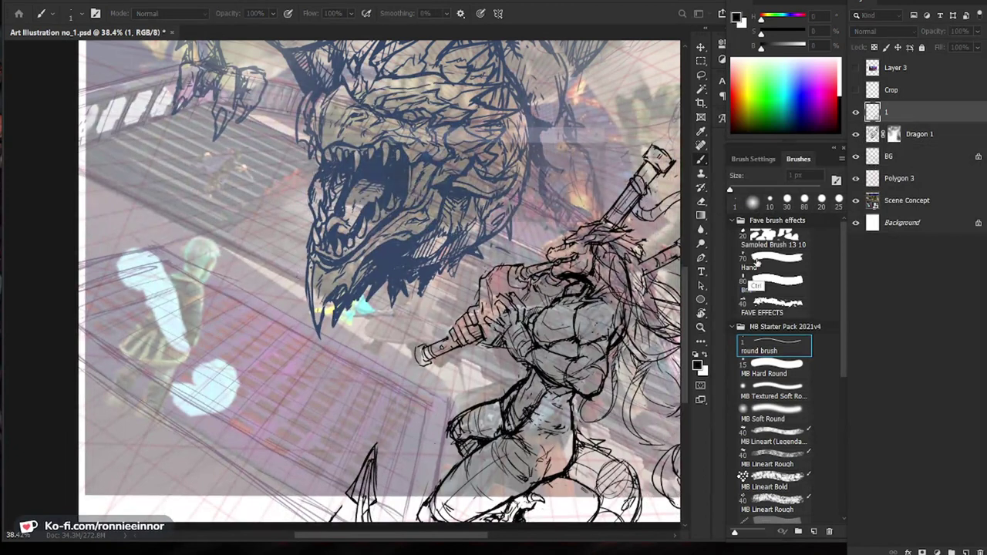
pyautogui.hotkey('ctrl', 'shift', 'n')
pyautogui.write('2')
pyautogui.press('Return')
pyautogui.moveTo(242, 316); pyautogui.dragTo(266, 287)
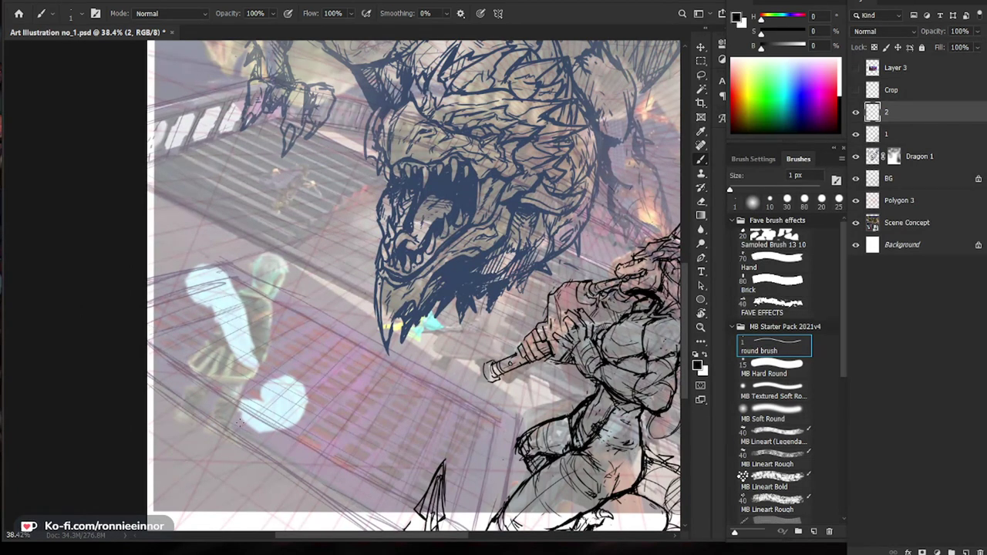
# Set the brush to 10 px and draw the two near base edges of a perspective box below the glowing figure.
pyautogui.press(']')
pyautogui.press(']')
pyautogui.press(']')
pyautogui.press(']')
pyautogui.press(']')
pyautogui.press(']')
pyautogui.press(']')
pyautogui.press(']')
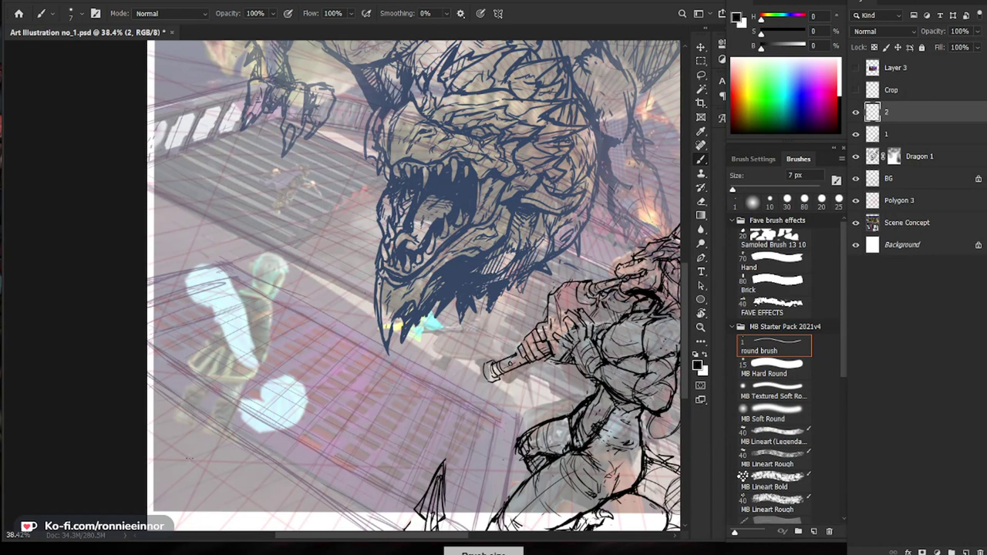
pyautogui.moveTo(148, 429); pyautogui.dragTo(227, 486)
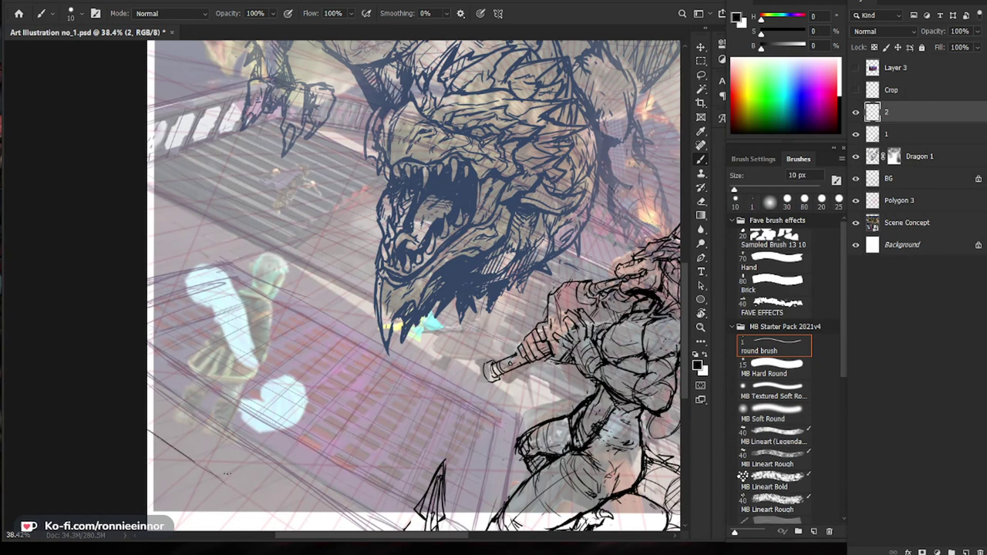
pyautogui.keyDown('shift'); pyautogui.click(276, 431); pyautogui.keyUp('shift')
# Set the eraser size to 50 px.
pyautogui.press('e')
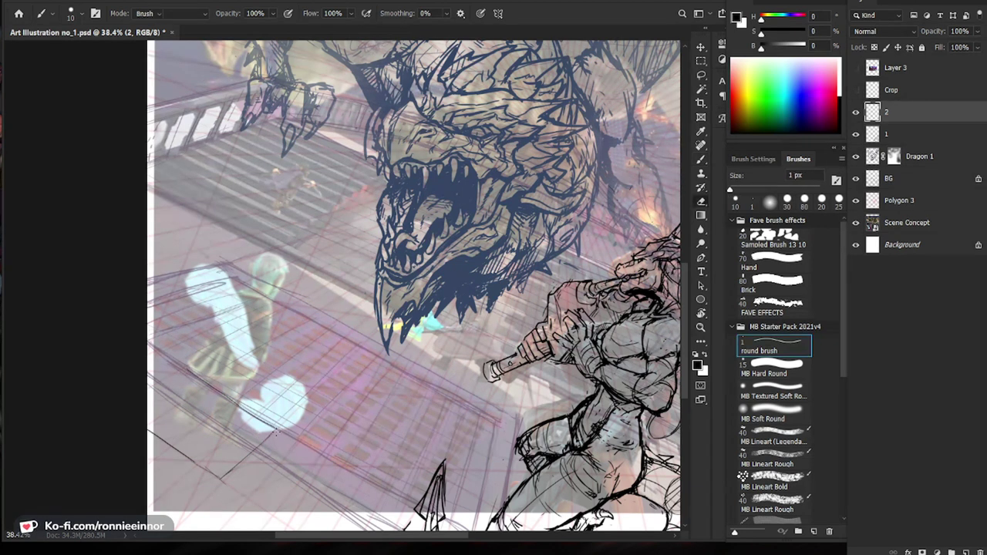
pyautogui.scroll(1, 292, 402)
pyautogui.press(']')
pyautogui.press(']')
pyautogui.press(']')
pyautogui.press(']')
pyautogui.press(']')
pyautogui.press(']')
pyautogui.press(']')
pyautogui.press(']')
pyautogui.press(']')
pyautogui.press(']')
pyautogui.press(']')
pyautogui.press(']')
pyautogui.press(']')
pyautogui.press(']')
pyautogui.press(']')
pyautogui.press(']')
pyautogui.press(']')
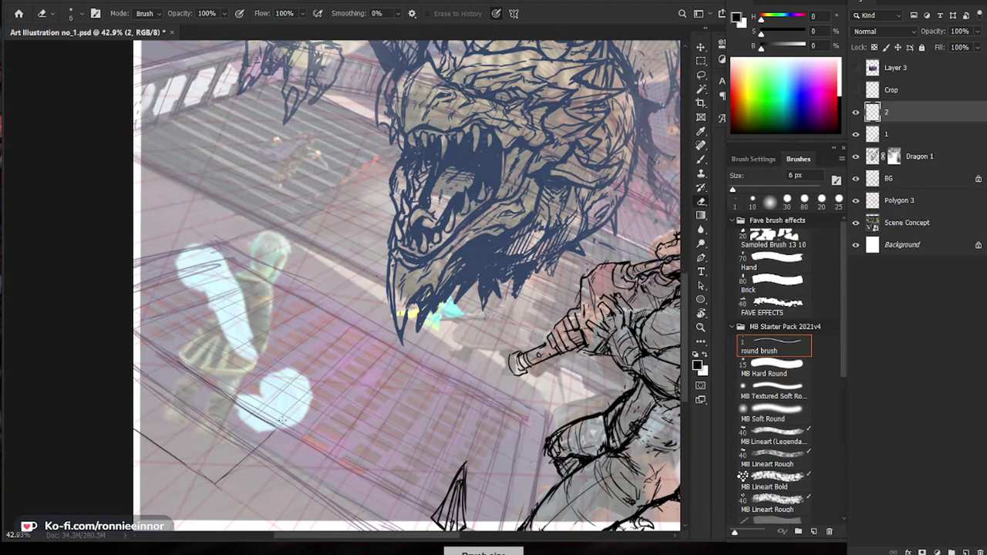
# Draw the two far edges of the box's base around the glowing figure's feet.
pyautogui.moveTo(283, 422); pyautogui.dragTo(181, 364)
pyautogui.press('b')
pyautogui.moveTo(275, 430)
pyautogui.mouseDown()
pyautogui.moveTo(171, 361)
pyautogui.moveTo(133, 385)
pyautogui.mouseUp()
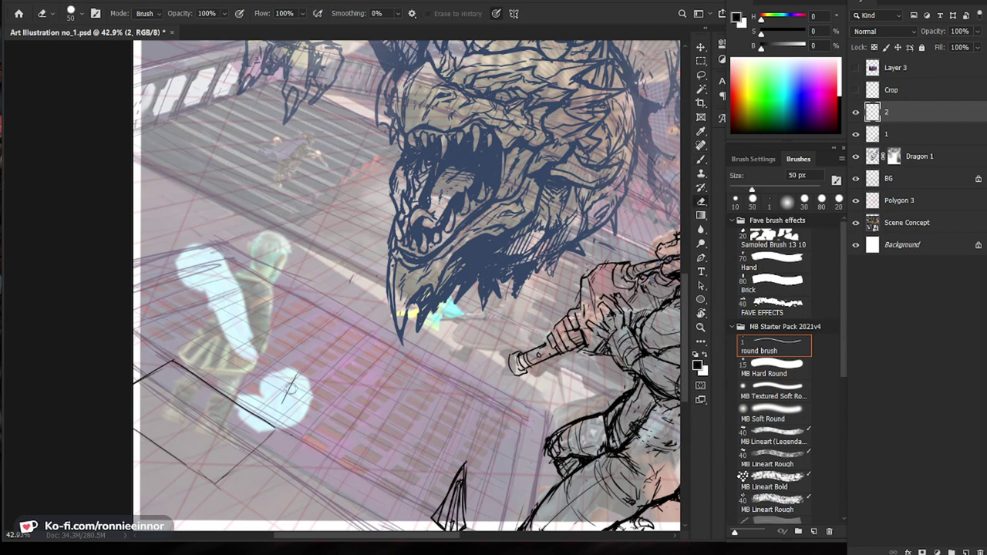
# Draw the upright edge rising from the base's right corner, redoing the stroke and erasing the excess line.
pyautogui.moveTo(351, 279); pyautogui.dragTo(275, 430)
pyautogui.hotkey('ctrl', 'z')
pyautogui.moveTo(364, 271); pyautogui.dragTo(282, 404)
pyautogui.press('e')
pyautogui.moveTo(308, 357); pyautogui.dragTo(286, 400)
pyautogui.press('b')
pyautogui.moveTo(342, 305); pyautogui.dragTo(277, 428)
pyautogui.press('e')
pyautogui.moveTo(336, 313); pyautogui.dragTo(282, 417)
# Draw the box's rear, front and left upright edges parallel to the right upright.
pyautogui.press('b')
pyautogui.moveTo(176, 353); pyautogui.dragTo(213, 267)
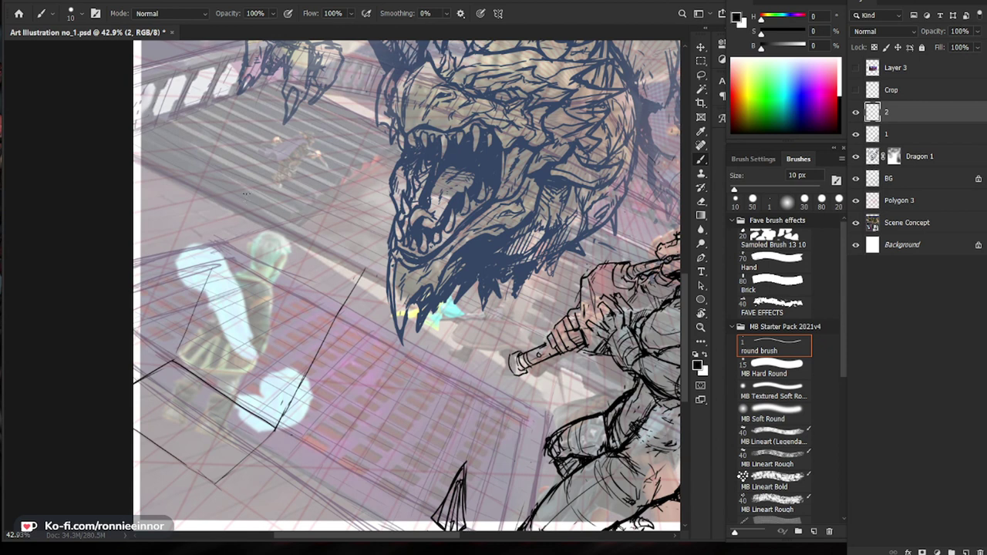
pyautogui.moveTo(248, 198); pyautogui.dragTo(176, 345)
pyautogui.moveTo(249, 178); pyautogui.dragTo(208, 281)
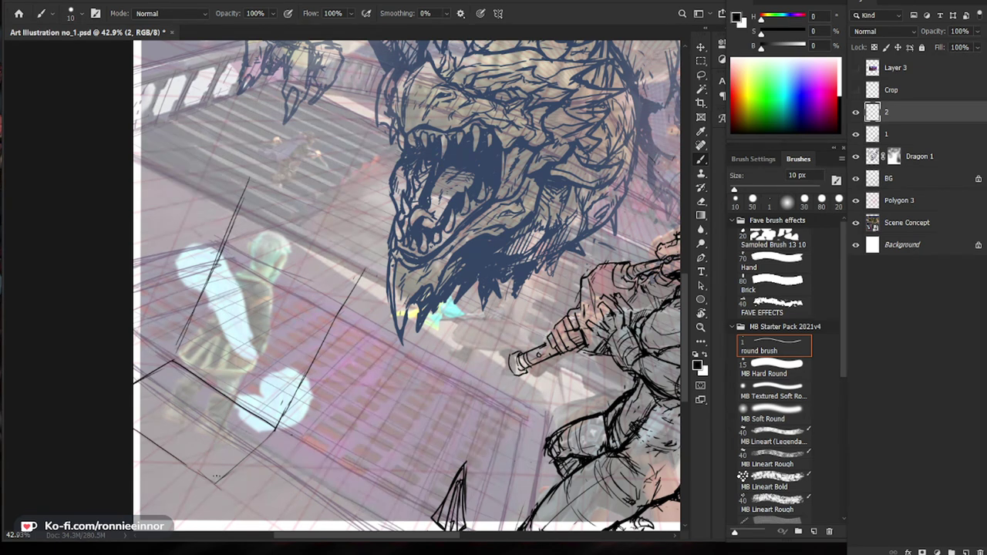
pyautogui.moveTo(332, 266); pyautogui.dragTo(218, 477)
pyautogui.moveTo(202, 178); pyautogui.dragTo(135, 336)
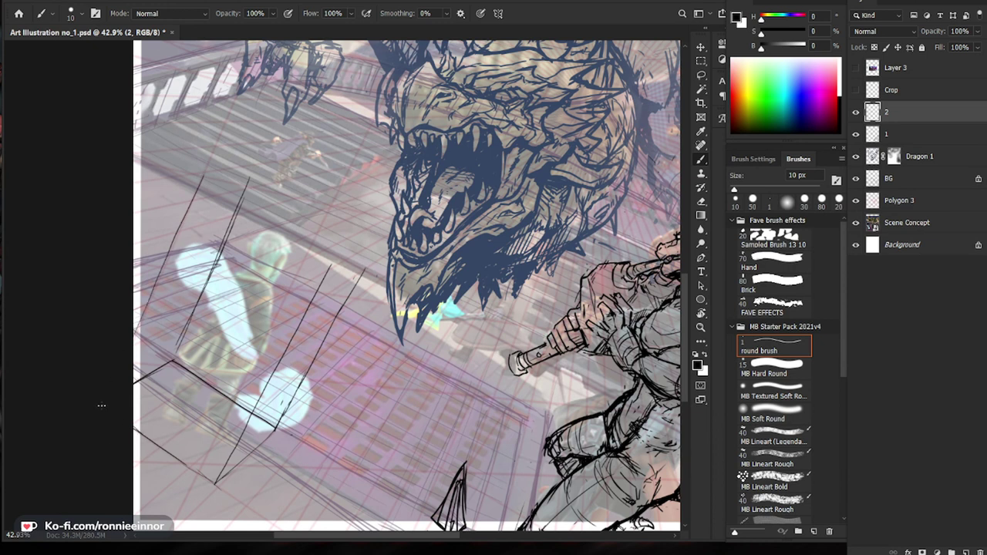
# Redraw the base edge between the box's front and right corners, erasing the rough strokes around it.
pyautogui.press('e')
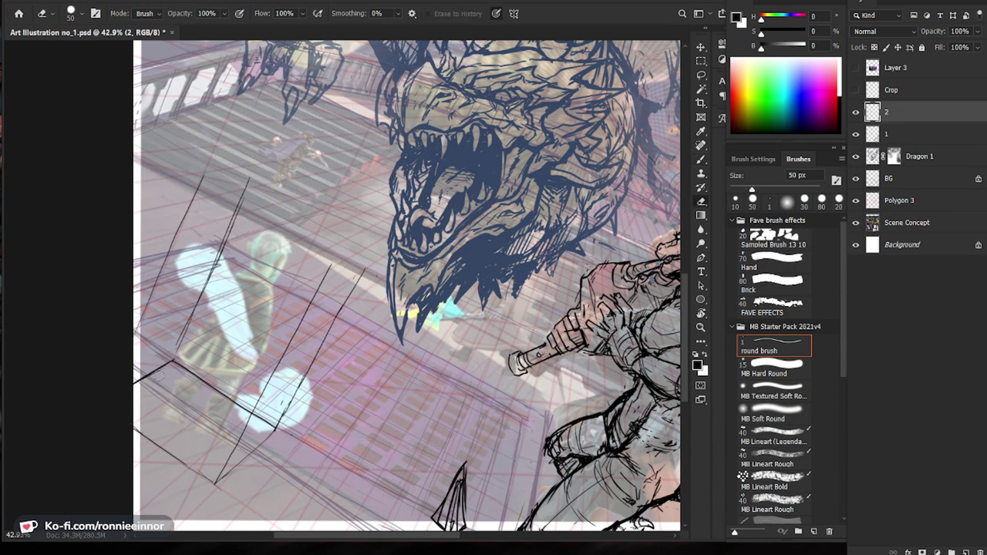
pyautogui.press('b')
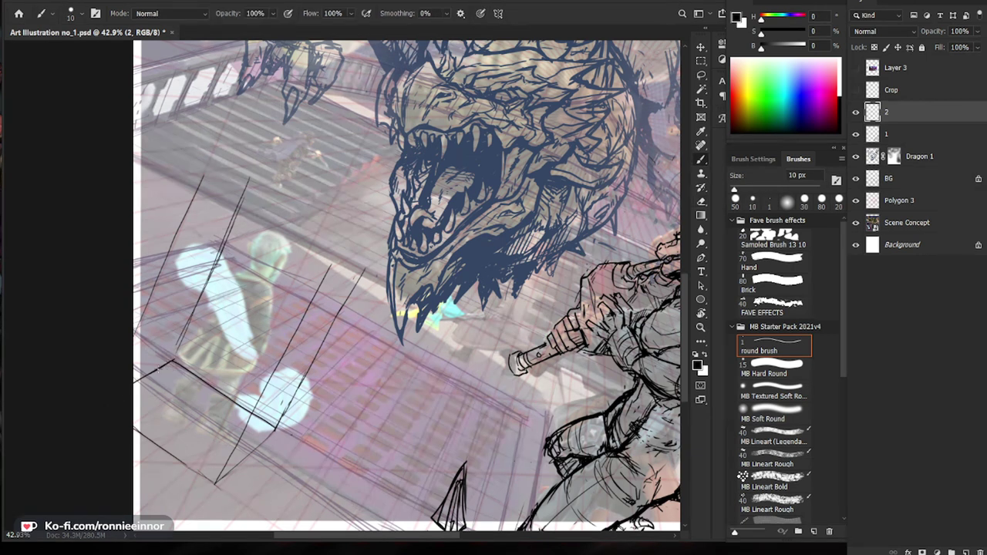
pyautogui.moveTo(255, 403); pyautogui.dragTo(212, 481)
pyautogui.press('e')
pyautogui.moveTo(247, 425); pyautogui.dragTo(213, 485)
pyautogui.press('b')
pyautogui.moveTo(275, 429); pyautogui.dragTo(216, 489)
pyautogui.press('e')
pyautogui.press('b')
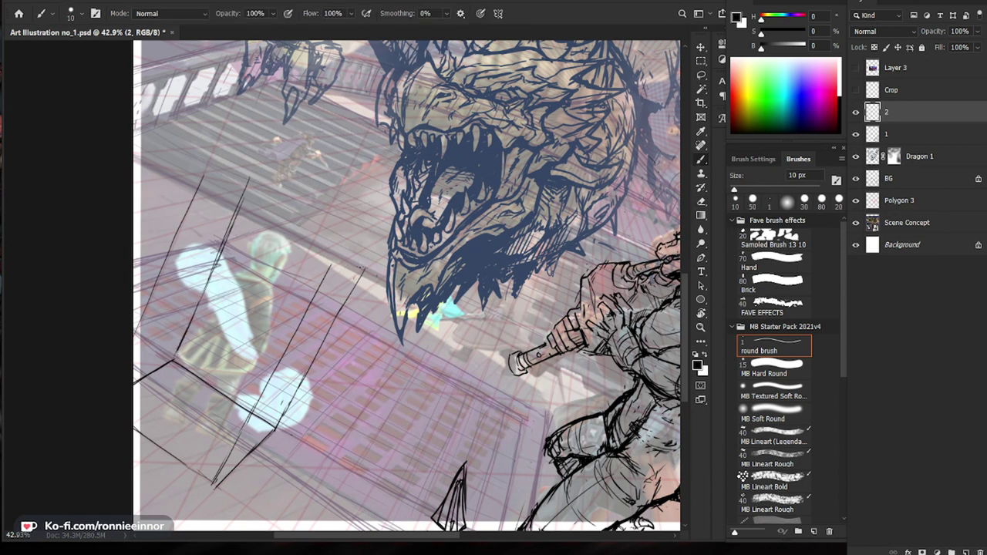
# Draw the box's rear top edge and start its right top edge, erasing the stray line where they overlap.
pyautogui.press('e')
pyautogui.press('b')
pyautogui.moveTo(241, 206); pyautogui.dragTo(365, 270)
pyautogui.press('e')
pyautogui.moveTo(317, 291)
pyautogui.mouseDown()
pyautogui.moveTo(328, 273)
pyautogui.moveTo(336, 289)
pyautogui.moveTo(301, 314)
pyautogui.moveTo(289, 302)
pyautogui.mouseUp()
pyautogui.press('b')
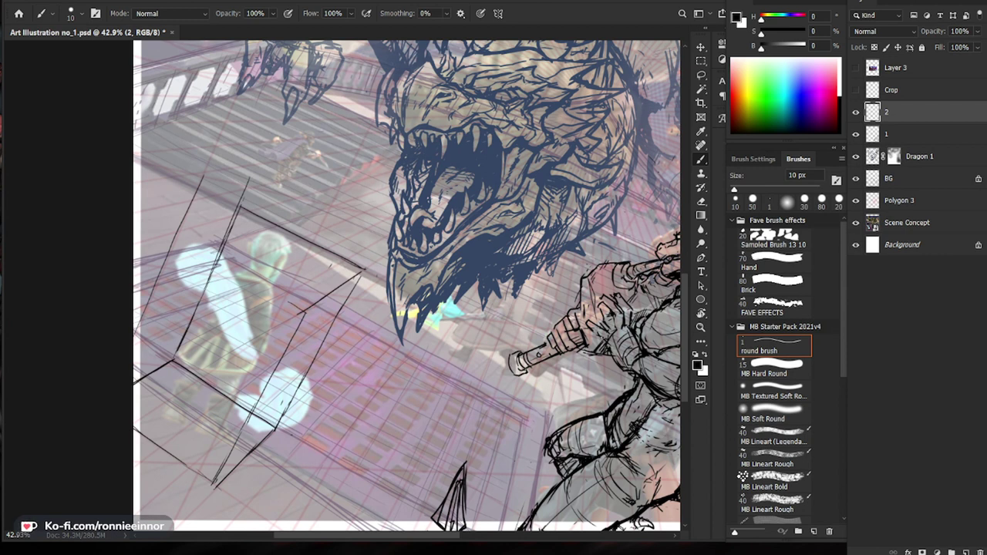
# Draw the box's left top edge and erase the upright lines that overshoot its top corners.
pyautogui.moveTo(542, 380); pyautogui.dragTo(472, 389)
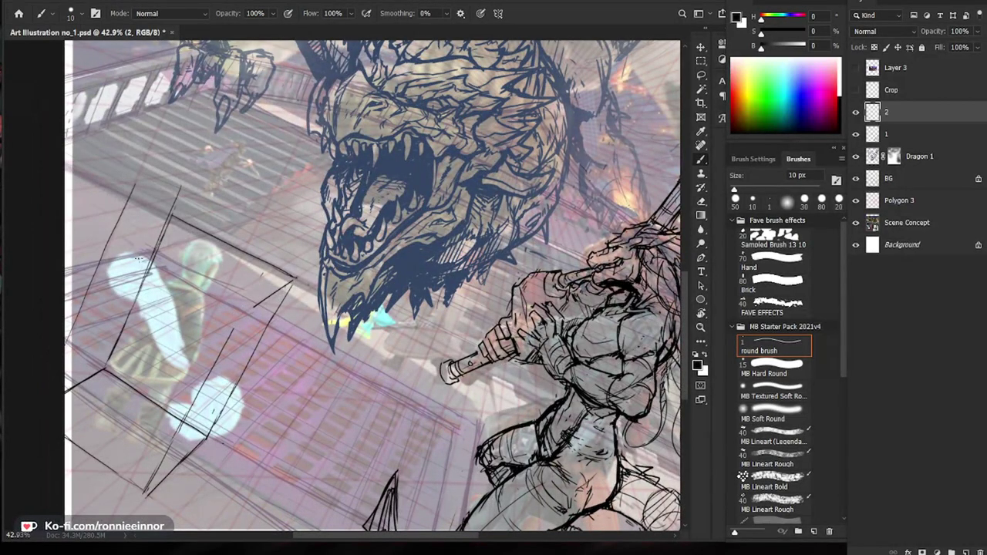
pyautogui.moveTo(105, 243); pyautogui.dragTo(243, 312)
pyautogui.moveTo(165, 267); pyautogui.dragTo(227, 302)
pyautogui.moveTo(106, 235); pyautogui.dragTo(179, 220)
pyautogui.press('e')
pyautogui.moveTo(117, 212); pyautogui.dragTo(137, 184)
pyautogui.moveTo(176, 197); pyautogui.dragTo(173, 212)
# Strengthen the box's left, front and right upright edges so they meet the top corners.
pyautogui.press('b')
pyautogui.moveTo(112, 235)
pyautogui.mouseDown()
pyautogui.moveTo(179, 219)
pyautogui.moveTo(91, 281)
pyautogui.mouseUp()
pyautogui.moveTo(115, 233); pyautogui.dragTo(66, 346)
pyautogui.moveTo(252, 336); pyautogui.dragTo(192, 338)
pyautogui.moveTo(215, 401); pyautogui.dragTo(242, 383)
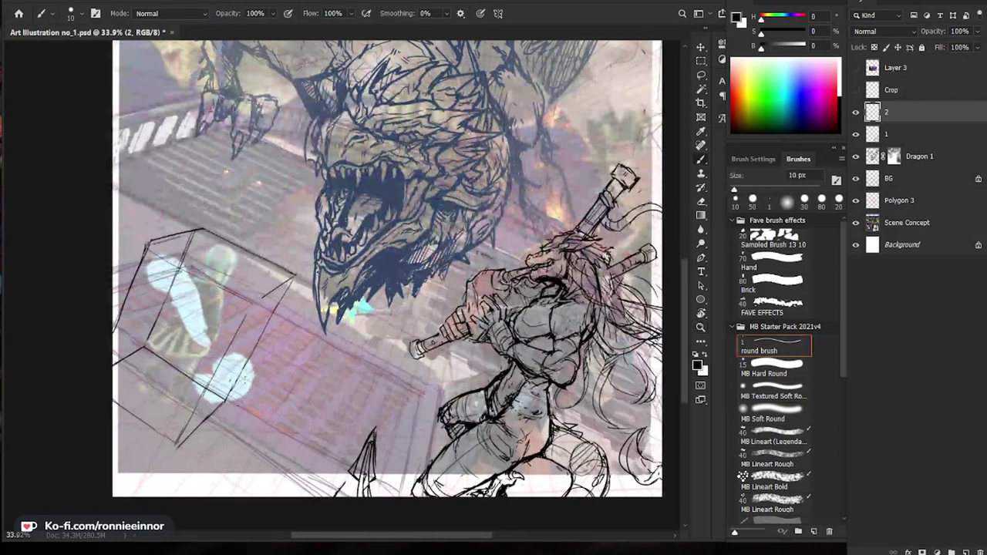
pyautogui.moveTo(216, 314); pyautogui.dragTo(235, 318)
pyautogui.moveTo(259, 300); pyautogui.dragTo(234, 344)
pyautogui.moveTo(308, 269); pyautogui.dragTo(273, 330)
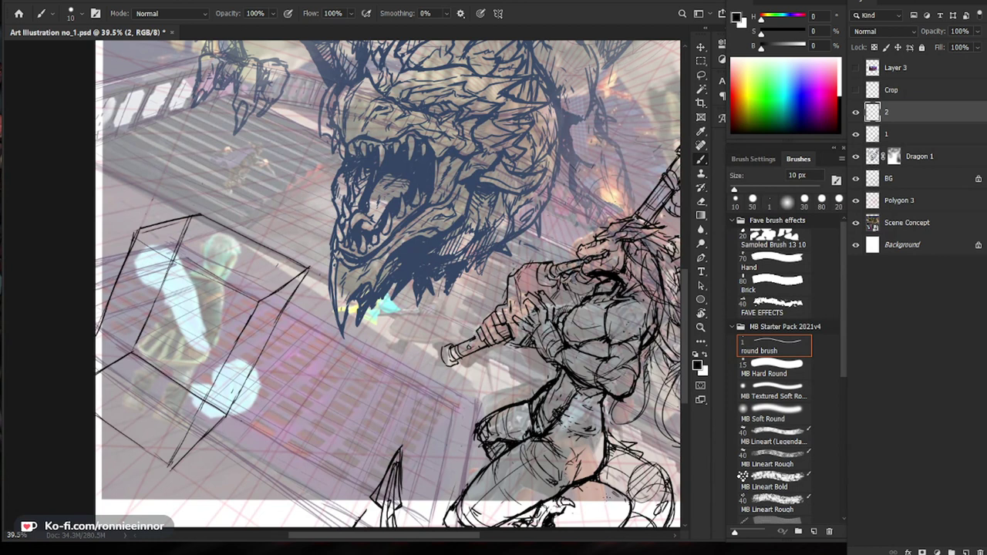
# Draw the box's front top edge between the left and front corners and erase part of the overlapping strokes.
pyautogui.moveTo(584, 440); pyautogui.dragTo(536, 440)
pyautogui.moveTo(612, 430); pyautogui.dragTo(538, 394)
pyautogui.moveTo(308, 346); pyautogui.dragTo(345, 358)
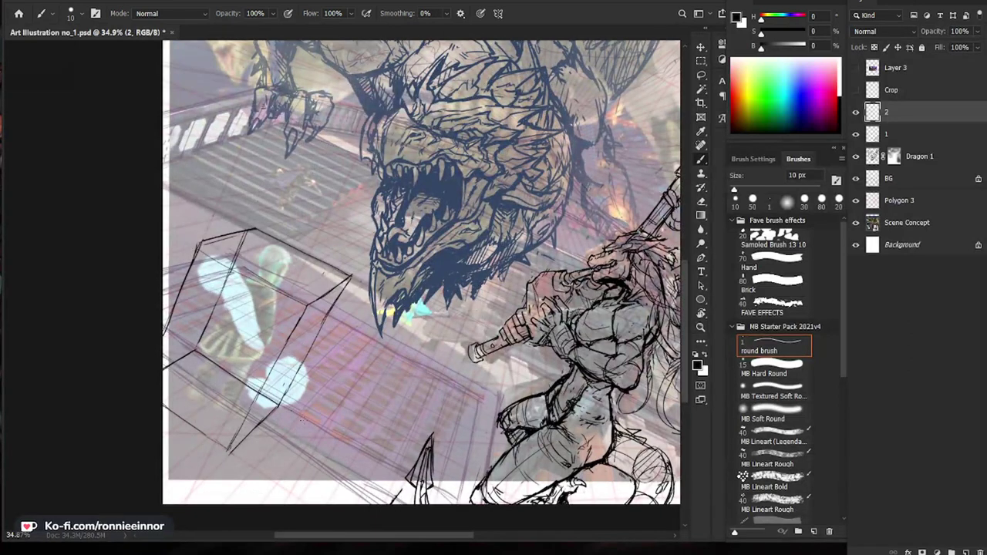
pyautogui.moveTo(199, 246)
pyautogui.mouseDown()
pyautogui.moveTo(312, 311)
pyautogui.moveTo(301, 303)
pyautogui.mouseUp()
pyautogui.press('e')
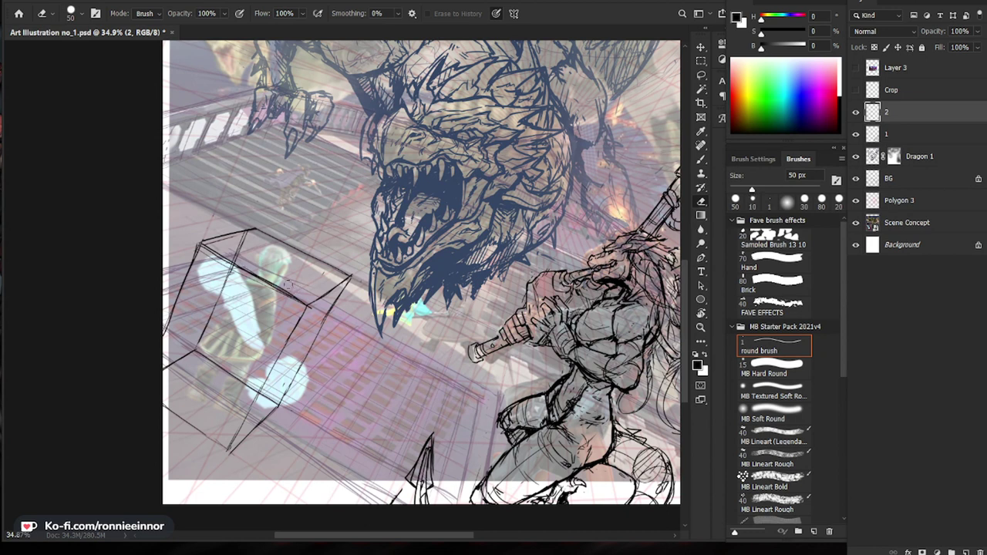
pyautogui.moveTo(256, 282); pyautogui.dragTo(286, 296)
pyautogui.press('b')
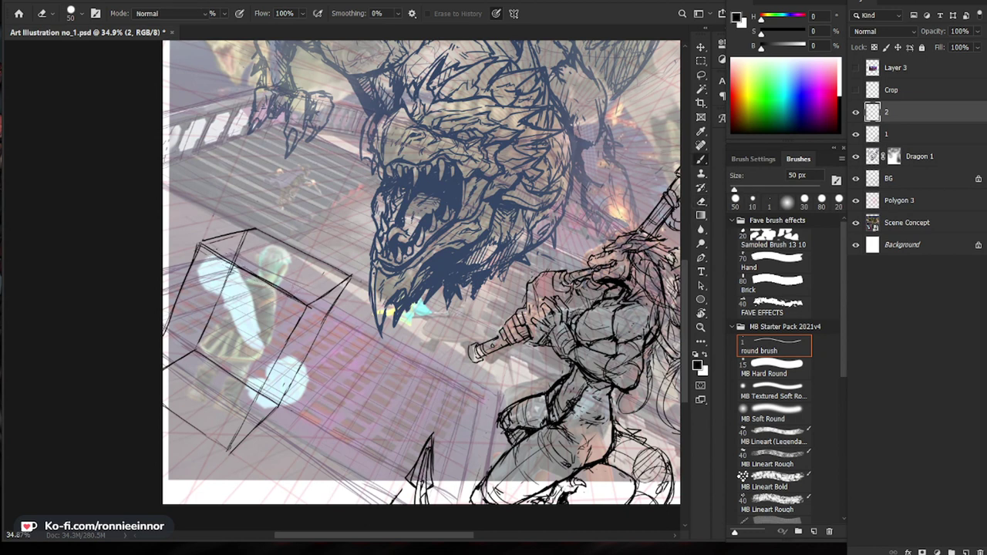
# Refine the box's front top edge by erasing its doubled strokes and redrawing the line.
pyautogui.scroll(-3, 343, 305)
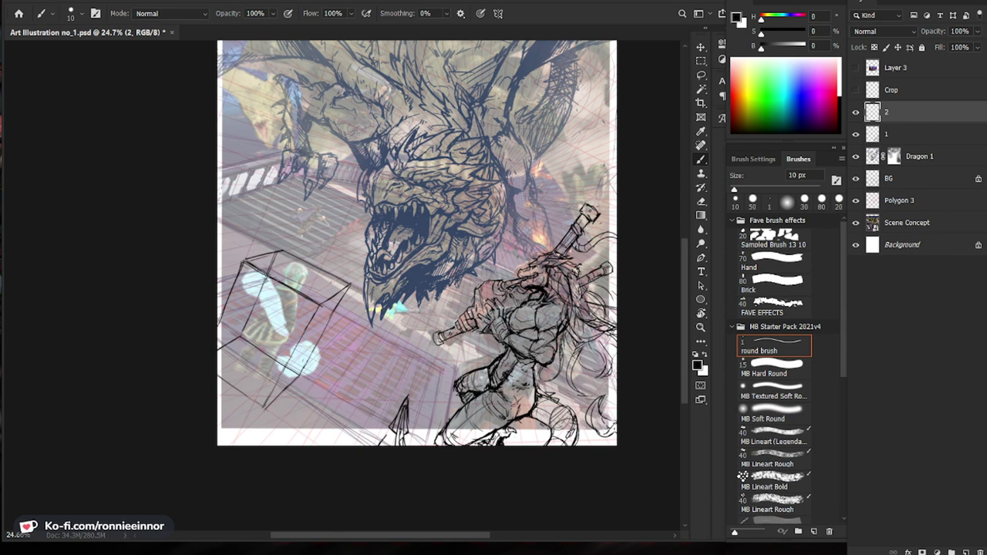
pyautogui.moveTo(300, 364); pyautogui.dragTo(347, 355)
pyautogui.press('e')
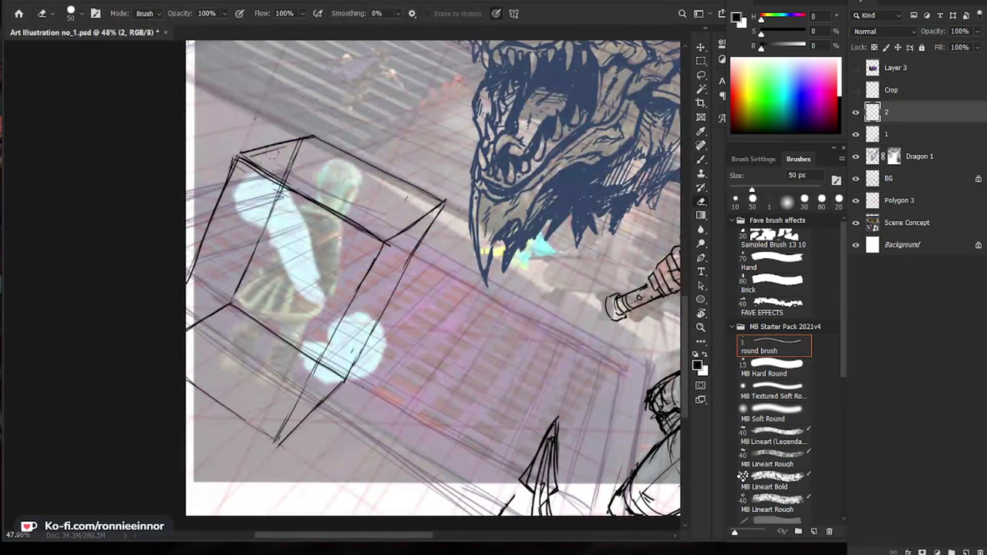
pyautogui.moveTo(278, 186); pyautogui.dragTo(359, 234)
pyautogui.press('b')
pyautogui.press('e')
pyautogui.press('b')
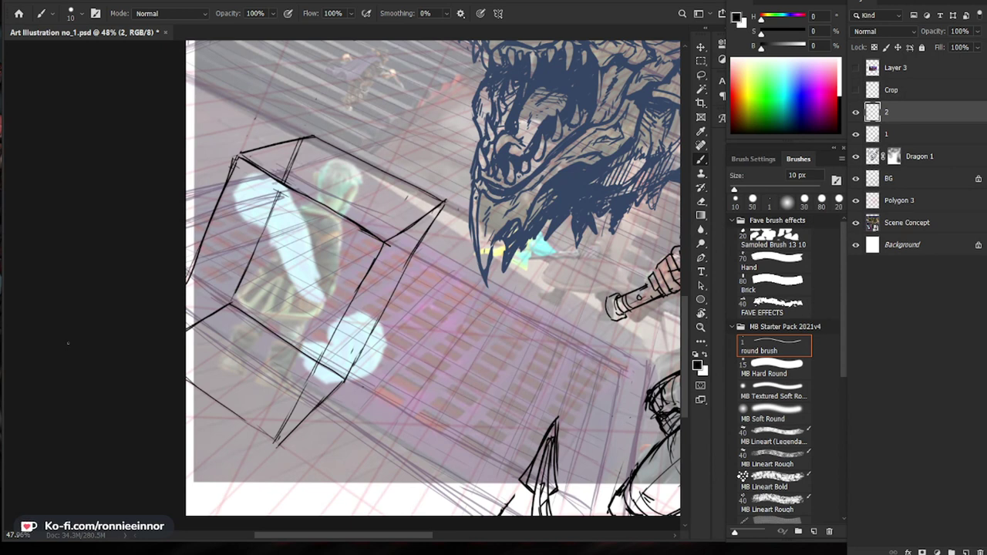
# Enlarge the brush to 1900 px with the box's edges magnified to 300%.
pyautogui.press(']')
pyautogui.press(']')
pyautogui.press(']')
pyautogui.press(']')
pyautogui.press(']')
pyautogui.press(']')
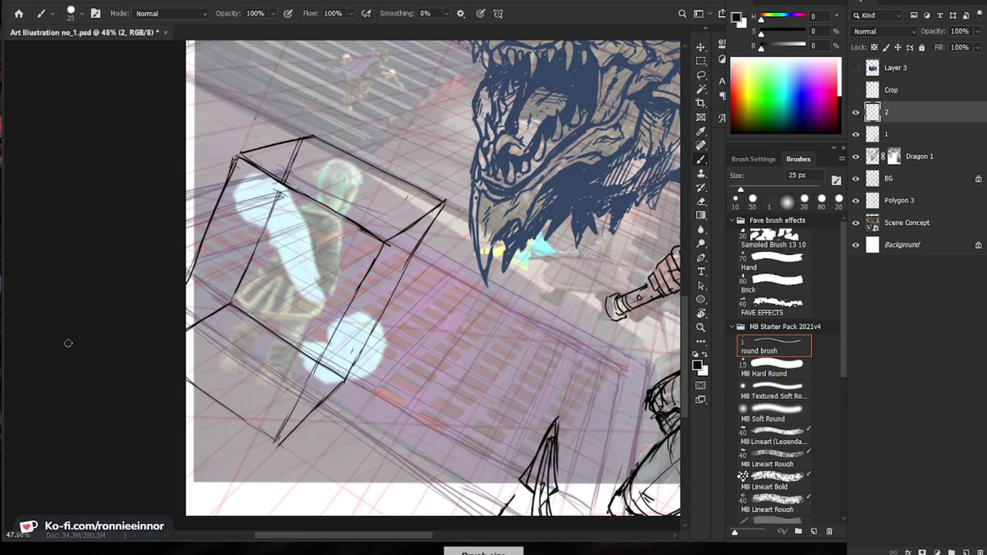
pyautogui.hotkey('ctrl', '+')
pyautogui.hotkey('ctrl', '+')
pyautogui.hotkey('ctrl', '+')
pyautogui.hotkey('ctrl', '+')
pyautogui.hotkey('ctrl', '+')
pyautogui.press(']')
pyautogui.press(']')
pyautogui.press(']')
pyautogui.press(']')
pyautogui.press(']')
pyautogui.press(']')
pyautogui.press(']')
pyautogui.press(']')
pyautogui.press(']')
pyautogui.press(']')
pyautogui.press(']')
pyautogui.press(']')
pyautogui.press(']')
pyautogui.press(']')
pyautogui.press(']')
pyautogui.press(']')
pyautogui.press(']')
pyautogui.press(']')
pyautogui.press(']')
pyautogui.press(']')
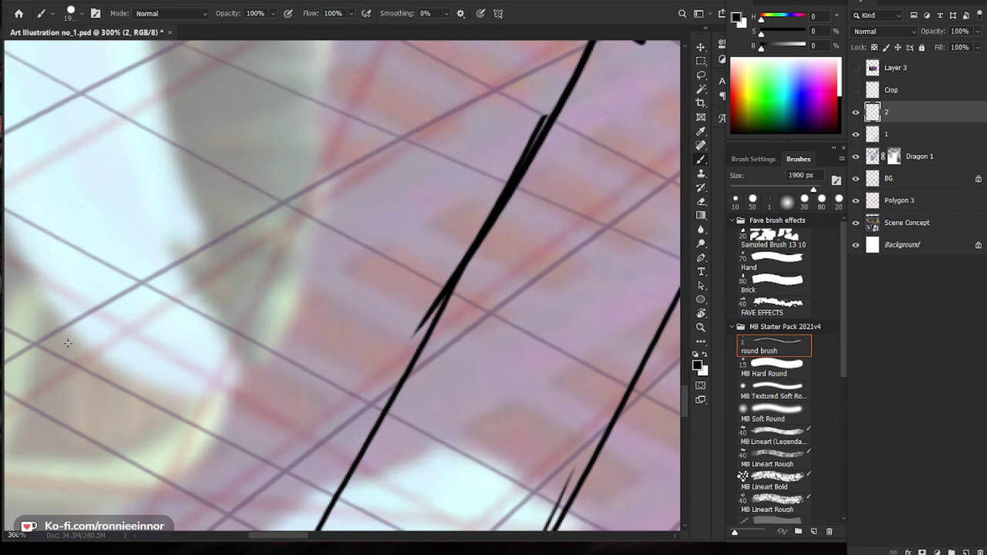
# Reduce the brush size to 15 px.
pyautogui.press('[')
pyautogui.hotkey('ctrl', '-')
pyautogui.hotkey('ctrl', '-')
pyautogui.hotkey('ctrl', '-')
pyautogui.hotkey('ctrl', '-')
pyautogui.hotkey('ctrl', '-')
pyautogui.press('[')
pyautogui.press('[')
pyautogui.press('[')
pyautogui.press('[')
pyautogui.press('[')
pyautogui.press('[')
pyautogui.press('[')
pyautogui.press('[')
pyautogui.press('[')
pyautogui.press('[')
pyautogui.press('[')
pyautogui.press('[')
pyautogui.press('[')
pyautogui.press('[')
pyautogui.press('[')
pyautogui.press('[')
pyautogui.press('[')
pyautogui.press('[')
pyautogui.press('[')
pyautogui.press('[')
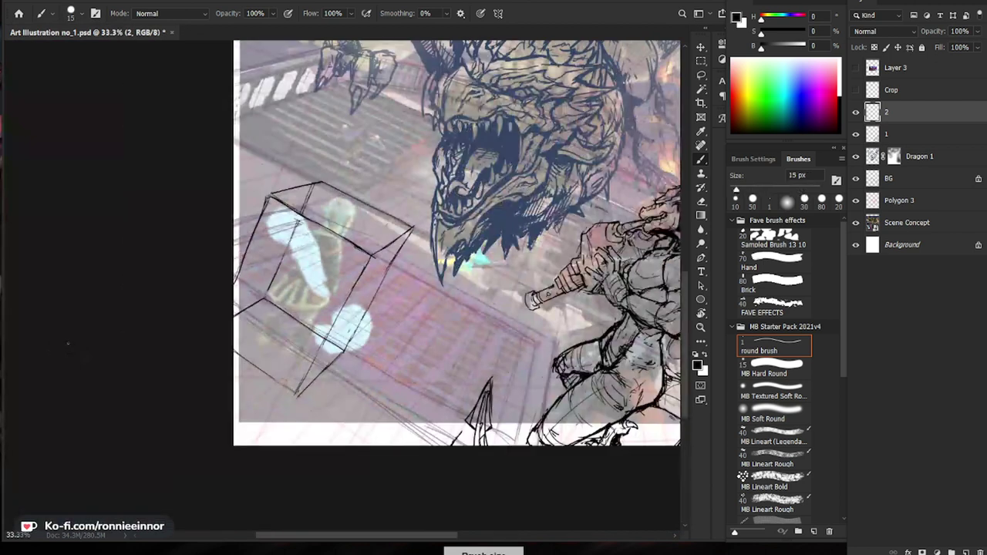
# Examine how the perspective box sits within the whole illustration.
pyautogui.hotkey('ctrl', '-')
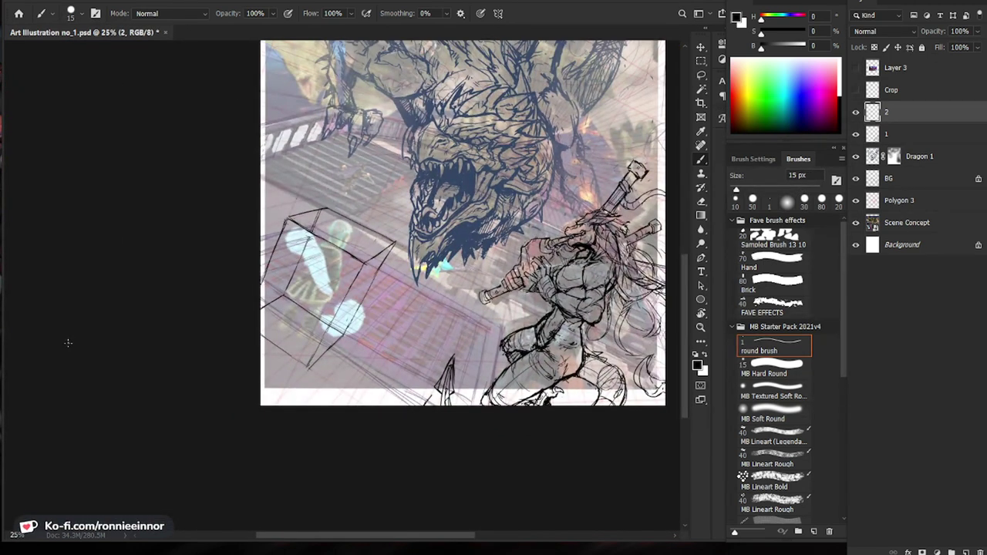
pyautogui.hotkey('ctrl', '-')
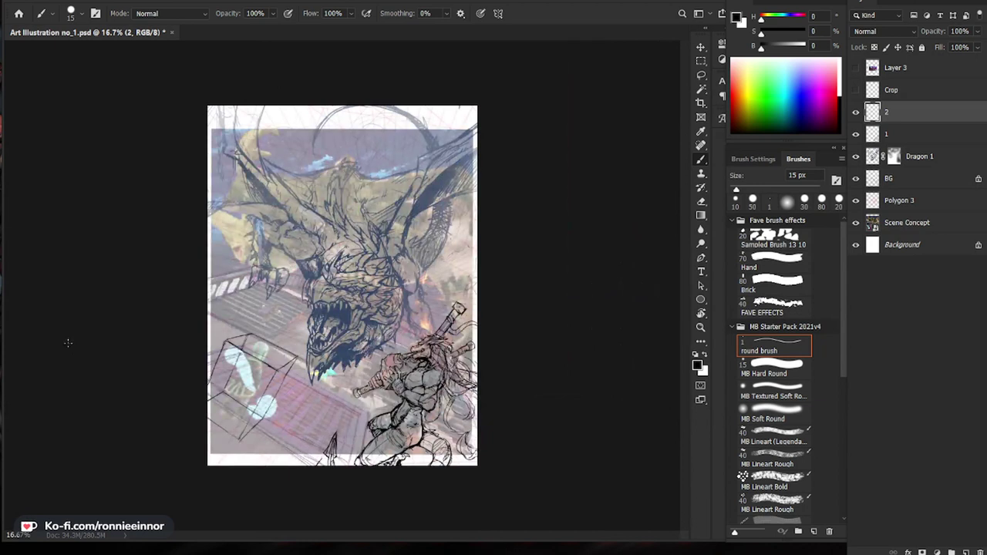
pyautogui.hotkey('ctrl', '+')
pyautogui.hotkey('ctrl', '-')
pyautogui.hotkey('ctrl', '+')
pyautogui.hotkey('ctrl', '-')
pyautogui.hotkey('ctrl', '-')
pyautogui.hotkey('ctrl', '-')
pyautogui.hotkey('ctrl', '-')
pyautogui.hotkey('ctrl', '-')
pyautogui.hotkey('ctrl', '-')
pyautogui.hotkey('ctrl', '+')
pyautogui.hotkey('ctrl', '+')
pyautogui.hotkey('ctrl', '+')
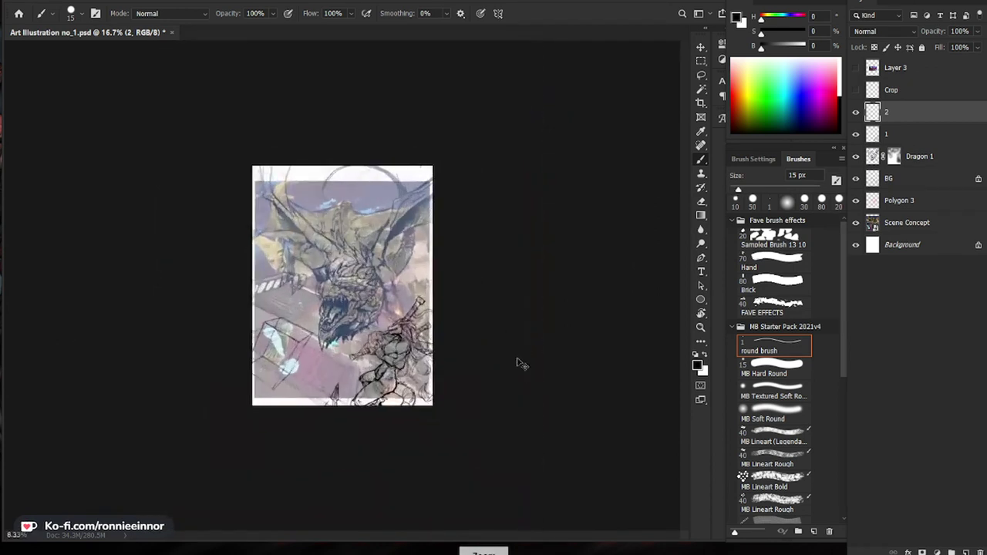
# Strengthen the upper part of the box's front upright edge with a short brush stroke.
pyautogui.hotkey('ctrl', '+')
pyautogui.hotkey('ctrl', '+')
pyautogui.hotkey('ctrl', '+')
pyautogui.hotkey('ctrl', '+')
pyautogui.hotkey('ctrl', 'space')
pyautogui.moveTo(410, 291)
pyautogui.mouseDown()
pyautogui.moveTo(344, 299)
pyautogui.moveTo(394, 303)
pyautogui.mouseUp()
pyautogui.hotkey('ctrl', 'space')
pyautogui.moveTo(200, 421); pyautogui.dragTo(242, 421)
pyautogui.moveTo(217, 366); pyautogui.dragTo(198, 394)
pyautogui.press('e')
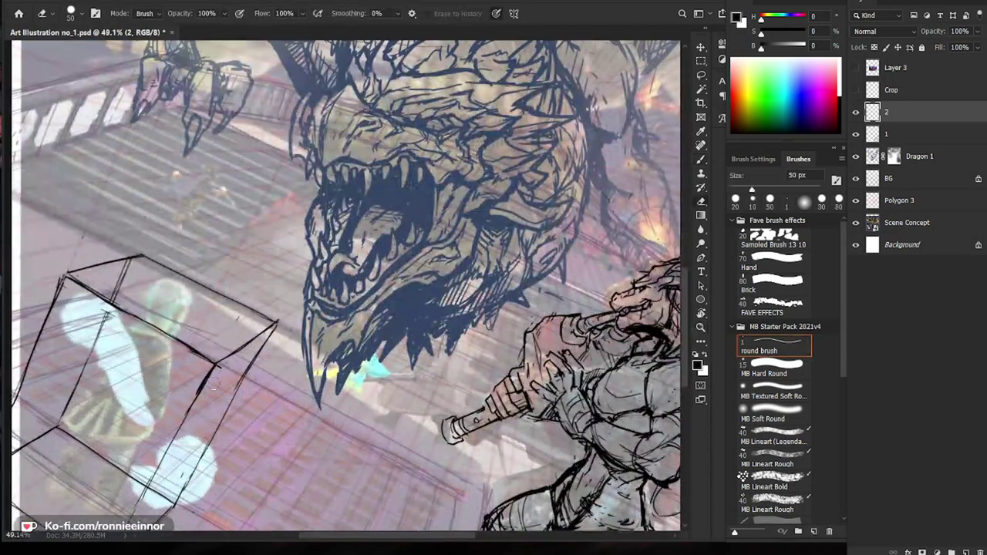
pyautogui.press('b')
pyautogui.hotkey('ctrl', '+')
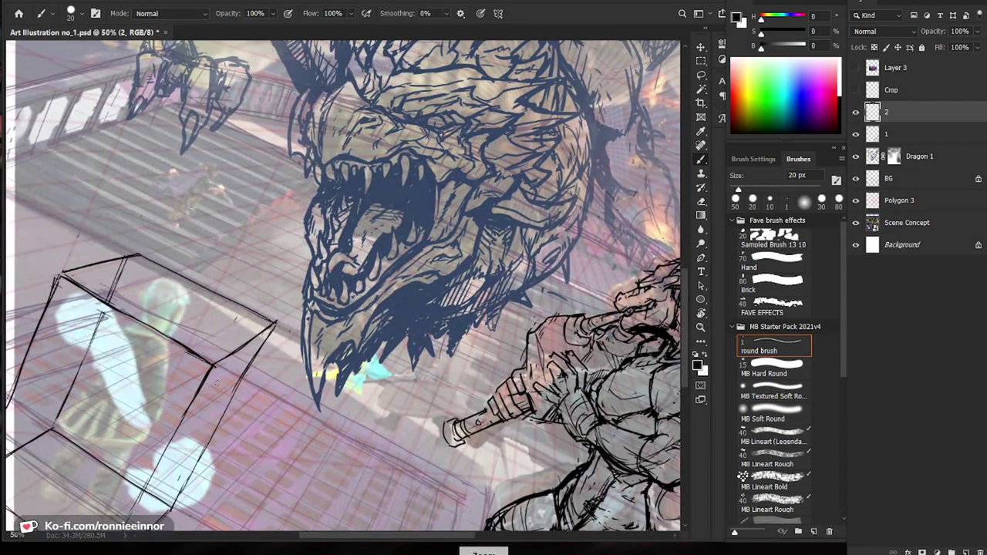
pyautogui.hotkey('ctrl', '-')
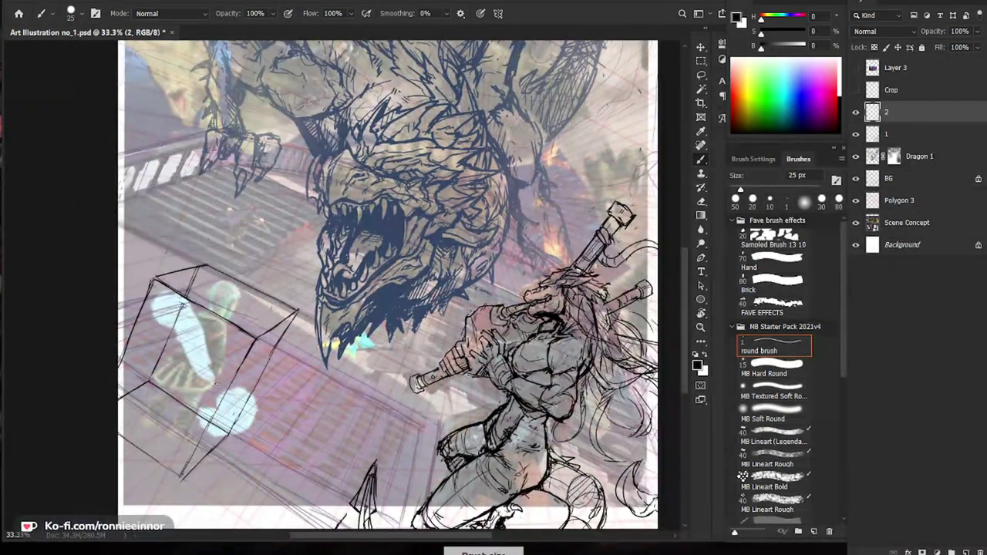
pyautogui.hotkey('ctrl', '-')
pyautogui.hotkey('ctrl', '-')
pyautogui.hotkey('ctrl', '-')
pyautogui.hotkey('ctrl', '-')
pyautogui.hotkey('ctrl', '-')
pyautogui.hotkey('ctrl', '-')
pyautogui.hotkey('ctrl', '-')
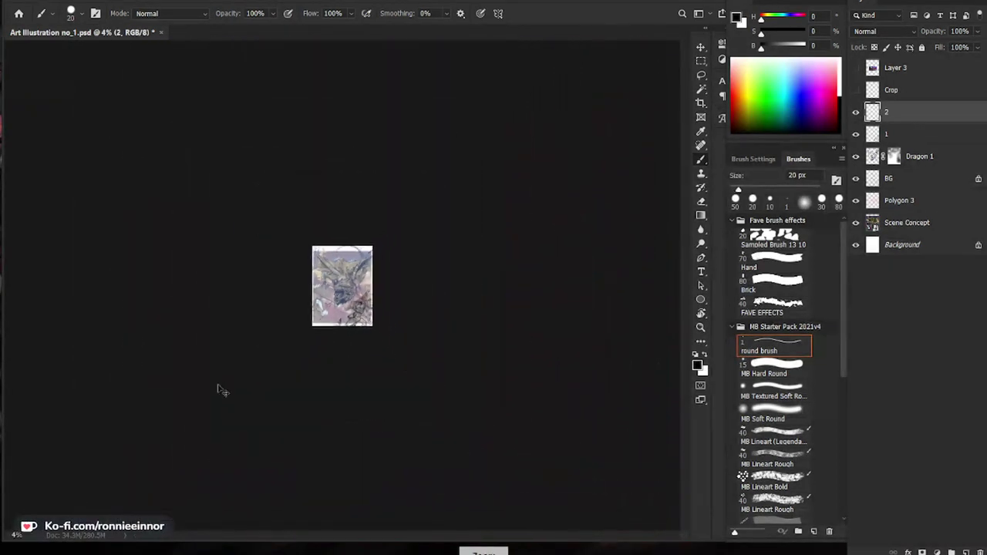
pyautogui.hotkey('ctrl', '-')
pyautogui.hotkey('ctrl', '-')
pyautogui.hotkey('ctrl', '-')
pyautogui.press(']')
pyautogui.press(']')
pyautogui.press(']')
pyautogui.press(']')
pyautogui.press(']')
pyautogui.press(']')
pyautogui.press(']')
pyautogui.press(']')
pyautogui.press(']')
pyautogui.press(']')
pyautogui.press(']')
pyautogui.press(']')
pyautogui.press(']')
pyautogui.press(']')
pyautogui.press(']')
pyautogui.press(']')
pyautogui.press(']')
pyautogui.press(']')
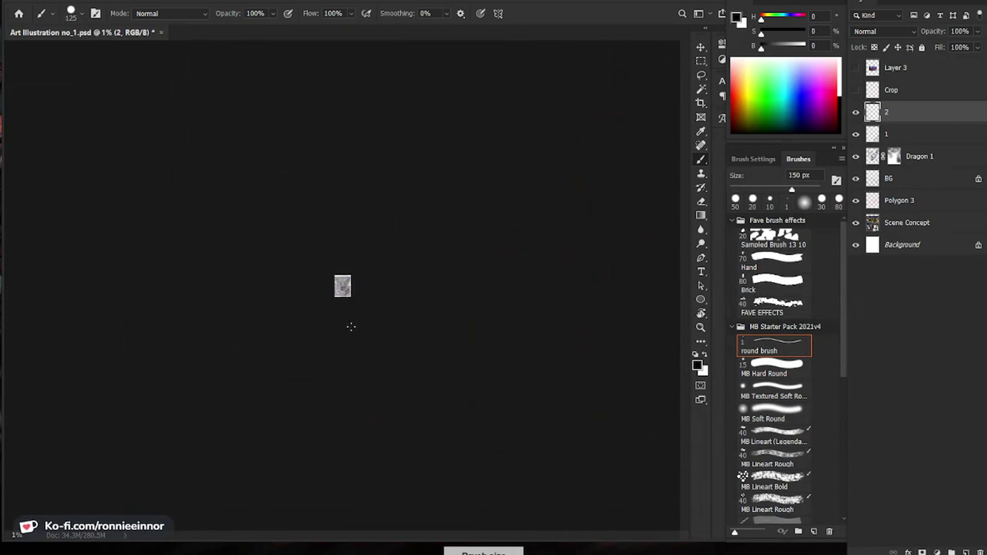
pyautogui.press(']')
pyautogui.hotkey('ctrl', '0')
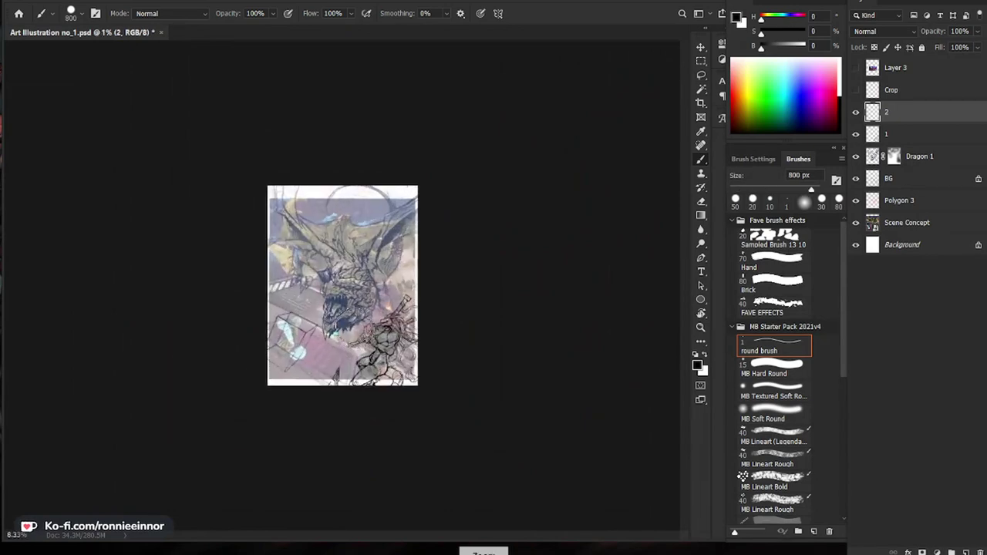
pyautogui.hotkey('ctrl', '+')
pyautogui.hotkey('ctrl', '+')
pyautogui.press('z')
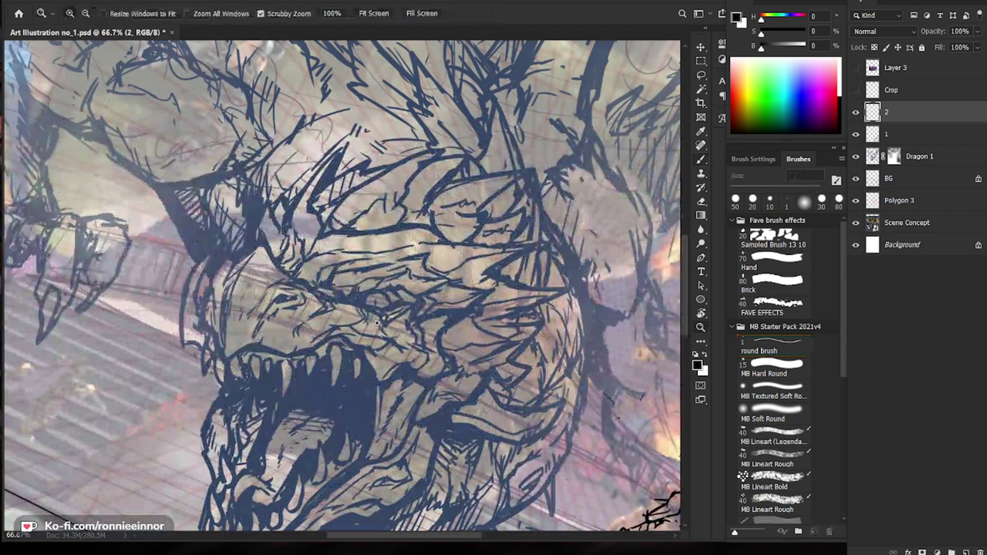
pyautogui.moveTo(387, 324); pyautogui.dragTo(351, 392)
pyautogui.moveTo(345, 459); pyautogui.dragTo(379, 364)
pyautogui.moveTo(308, 388); pyautogui.dragTo(383, 375)
pyautogui.press('b')
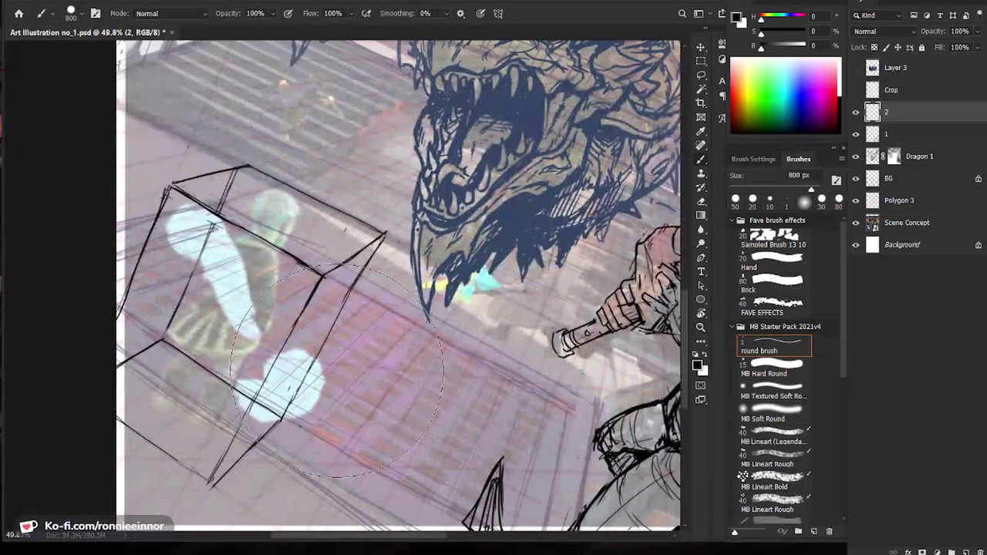
# Try short thick black strokes beside the box's right side while reducing the brush to 45 px.
pyautogui.press('[')
pyautogui.press('[')
pyautogui.press('[')
pyautogui.press('[')
pyautogui.press('[')
pyautogui.press('[')
pyautogui.press('[')
pyautogui.press('[')
pyautogui.press('[')
pyautogui.press('[')
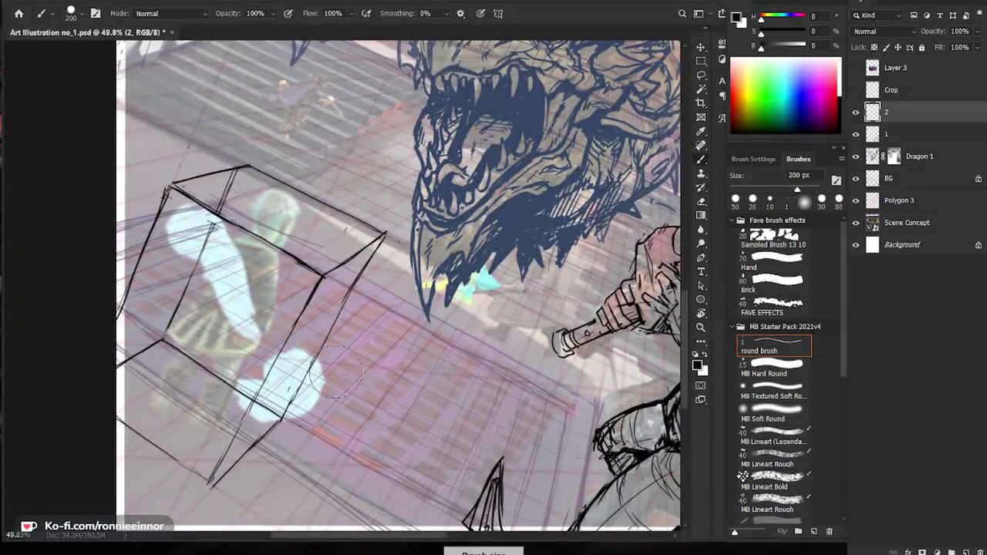
pyautogui.press('[')
pyautogui.press('[')
pyautogui.press('[')
pyautogui.press('[')
pyautogui.press('[')
pyautogui.press('[')
pyautogui.press('[')
pyautogui.moveTo(342, 362); pyautogui.dragTo(311, 410)
pyautogui.press('[')
pyautogui.press('[')
pyautogui.press('[')
pyautogui.press('[')
pyautogui.press('[')
pyautogui.press('[')
pyautogui.press('[')
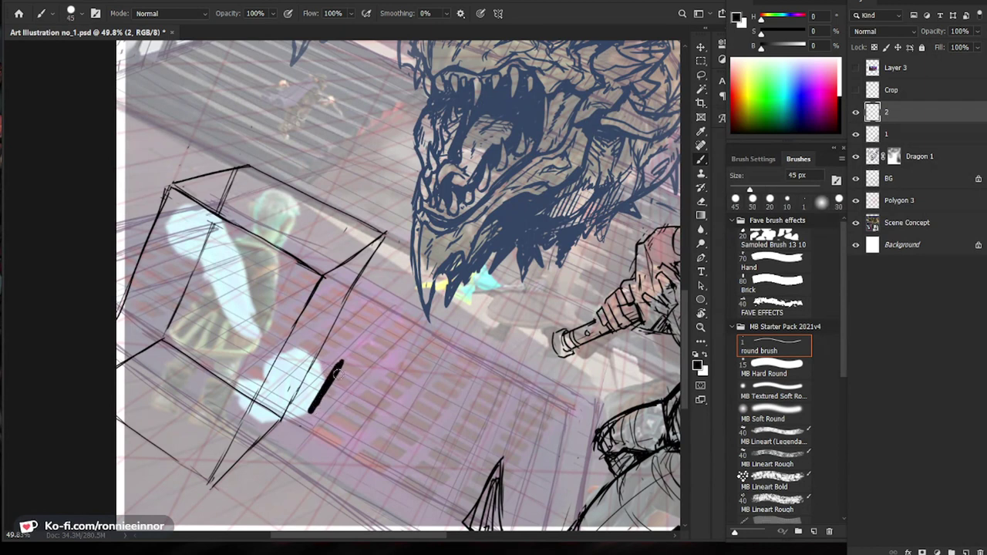
pyautogui.press('r')
pyautogui.moveTo(349, 362)
pyautogui.mouseDown()
pyautogui.moveTo(344, 334)
pyautogui.moveTo(307, 417)
pyautogui.mouseUp()
# Redraw the box's front upright edge down to the bottom corner with a 10 px brush.
pyautogui.click(179, 13)
pyautogui.press('e')
pyautogui.scroll(1, 309, 371)
pyautogui.press('b')
pyautogui.moveTo(313, 285); pyautogui.dragTo(207, 471)
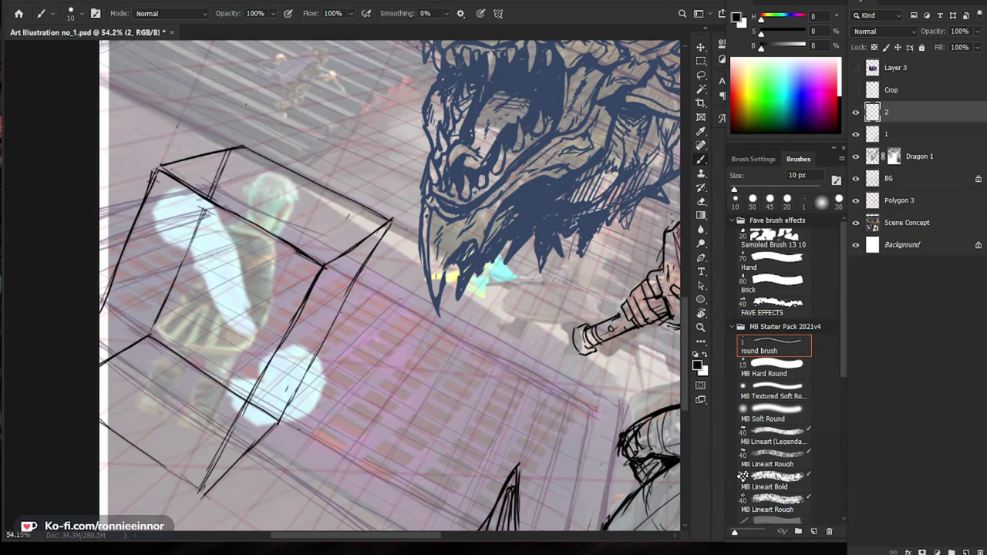
# Draw mid-height section lines across the box's right face and front face, meeting at the front upright edge.
pyautogui.moveTo(340, 311); pyautogui.dragTo(254, 391)
pyautogui.moveTo(320, 329); pyautogui.dragTo(291, 357)
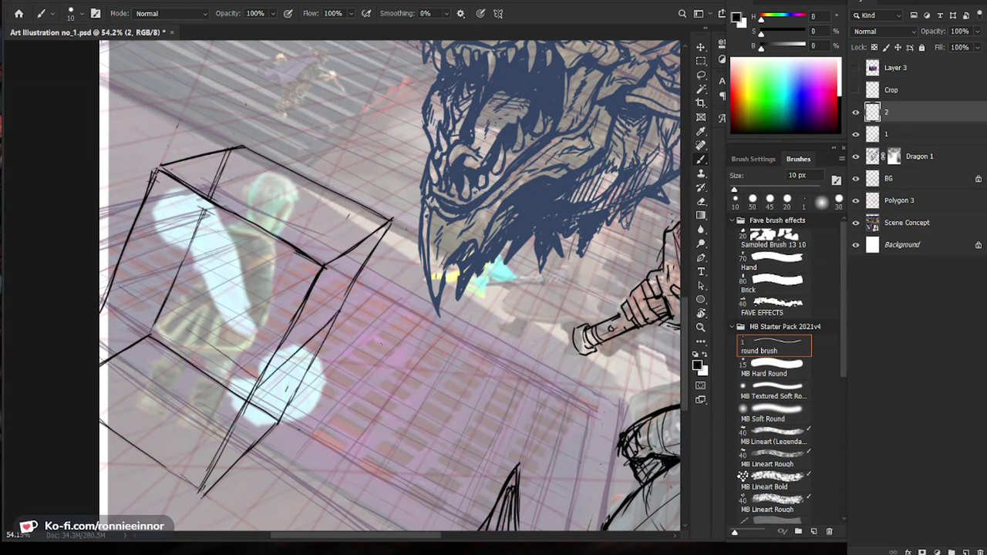
pyautogui.moveTo(259, 382); pyautogui.dragTo(114, 285)
pyautogui.moveTo(256, 378)
pyautogui.mouseDown()
pyautogui.moveTo(127, 293)
pyautogui.moveTo(185, 262)
pyautogui.mouseUp()
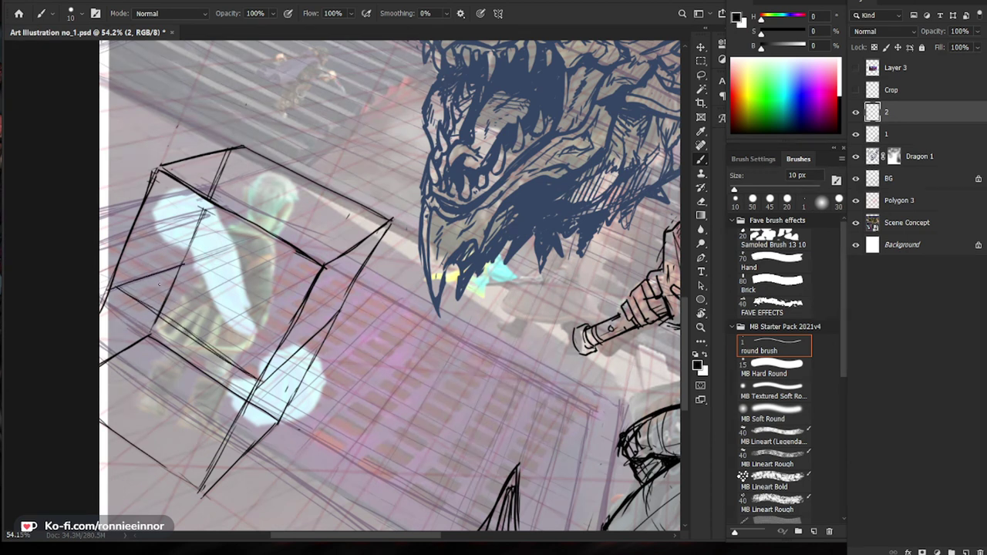
# Rework the left end of the front face's section line and draw the left side's line toward the rear upright edge.
pyautogui.press('e')
pyautogui.press('b')
pyautogui.moveTo(160, 318); pyautogui.dragTo(113, 288)
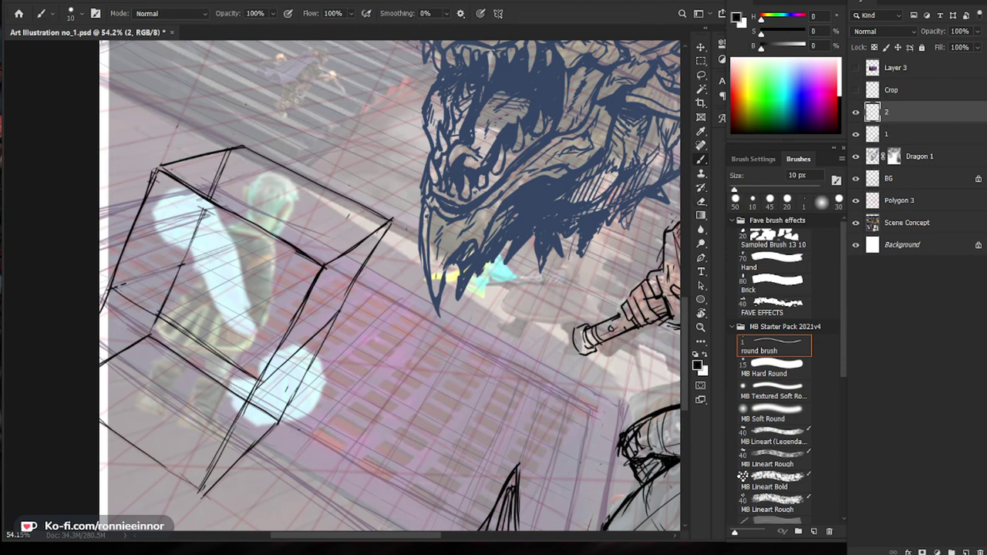
pyautogui.moveTo(114, 285)
pyautogui.mouseDown()
pyautogui.moveTo(185, 248)
pyautogui.moveTo(147, 267)
pyautogui.moveTo(159, 262)
pyautogui.mouseUp()
# Draw the section line across the box's back face from the right to the rear upright edge, undoing and redrawing the first stroke.
pyautogui.moveTo(342, 315); pyautogui.dragTo(188, 245)
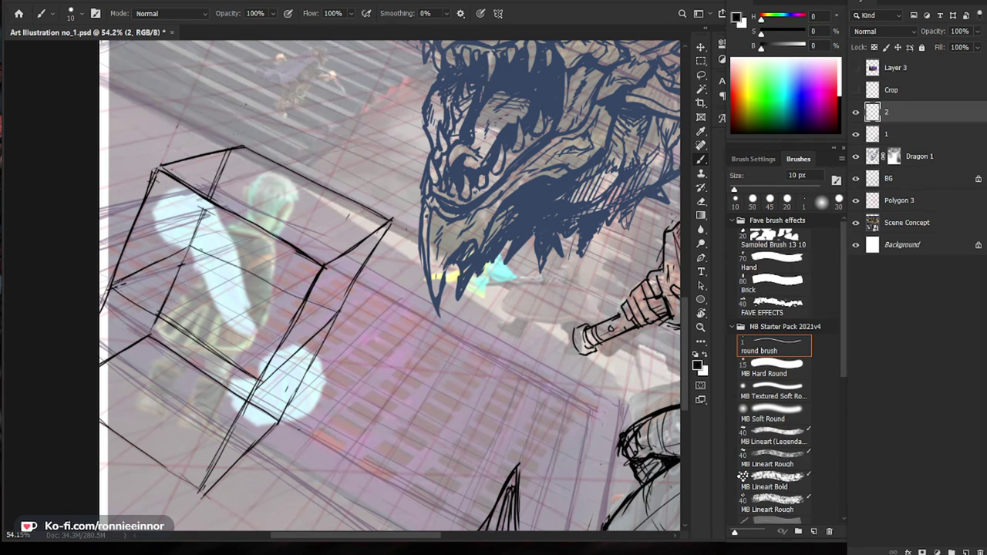
pyautogui.hotkey('ctrl', 'z')
pyautogui.moveTo(339, 314); pyautogui.dragTo(191, 247)
pyautogui.moveTo(321, 307); pyautogui.dragTo(184, 241)
# Strengthen the section line on the box's left side and tidy the section lines with alternating eraser and brush work.
pyautogui.press('z')
pyautogui.moveTo(571, 330); pyautogui.dragTo(503, 330)
pyautogui.scroll(4, 246, 412)
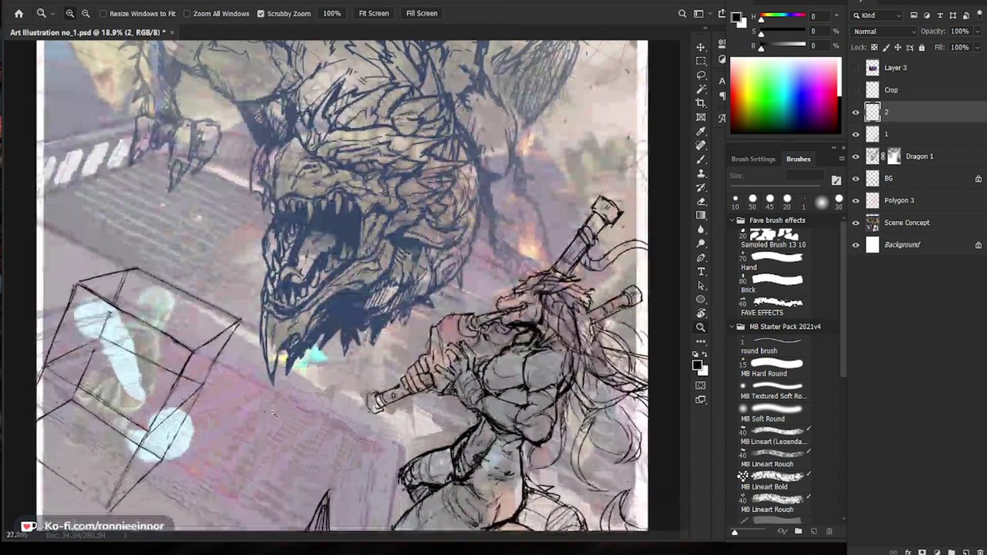
pyautogui.press('b')
pyautogui.press('b')
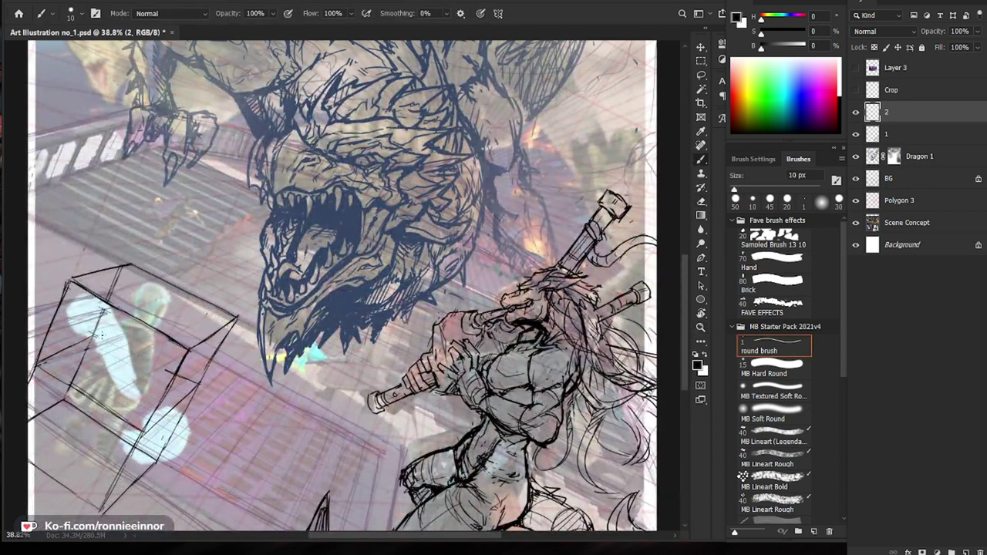
pyautogui.moveTo(97, 336)
pyautogui.mouseDown()
pyautogui.moveTo(35, 367)
pyautogui.moveTo(62, 352)
pyautogui.mouseUp()
pyautogui.press('e')
pyautogui.press('b')
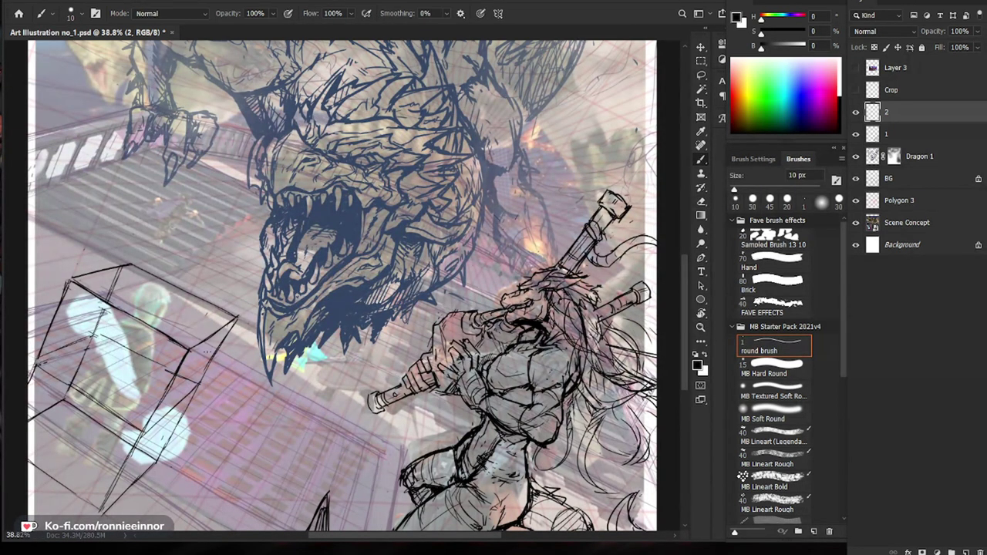
pyautogui.press('e')
pyautogui.press('b')
pyautogui.press('e')
pyautogui.press('b')
# Darken the box's front upright edge from the top corner to the bottom corner.
pyautogui.moveTo(233, 383)
pyautogui.mouseDown()
pyautogui.moveTo(388, 323)
pyautogui.moveTo(380, 351)
pyautogui.mouseUp()
pyautogui.moveTo(440, 424); pyautogui.dragTo(419, 399)
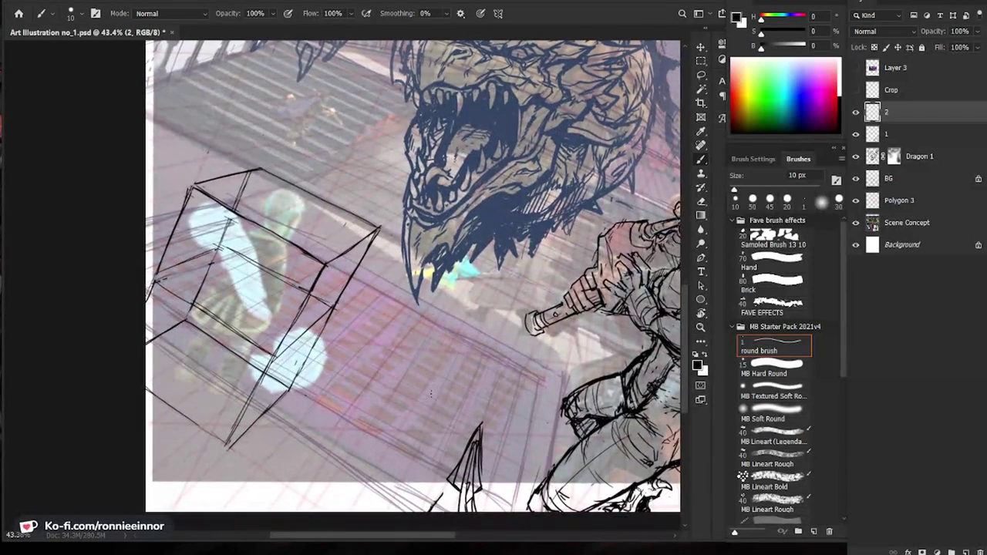
pyautogui.moveTo(325, 263); pyautogui.dragTo(227, 449)
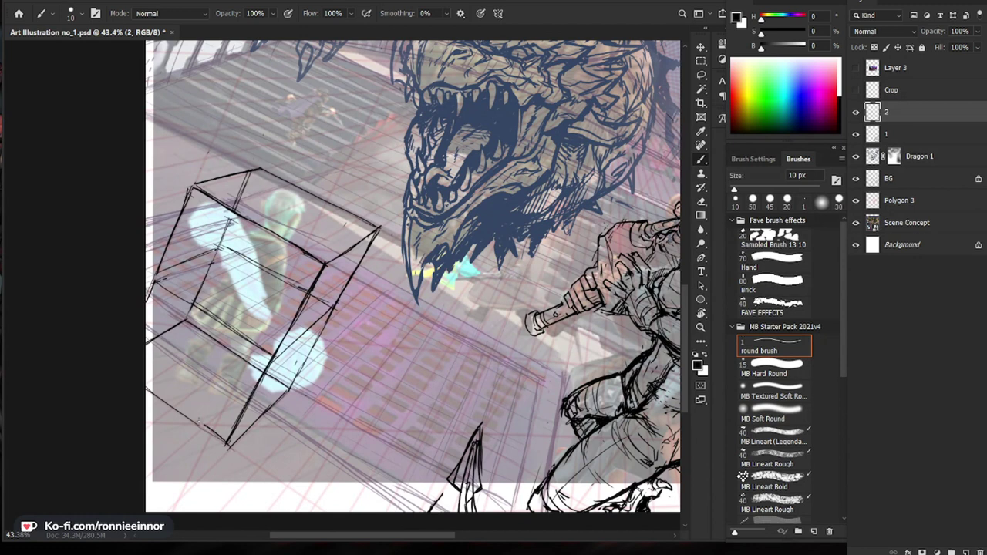
# Erase the box's rough left upright edge and redraw it as a clean line from the top left corner down.
pyautogui.moveTo(372, 496); pyautogui.dragTo(229, 464)
pyautogui.moveTo(409, 439); pyautogui.dragTo(372, 452)
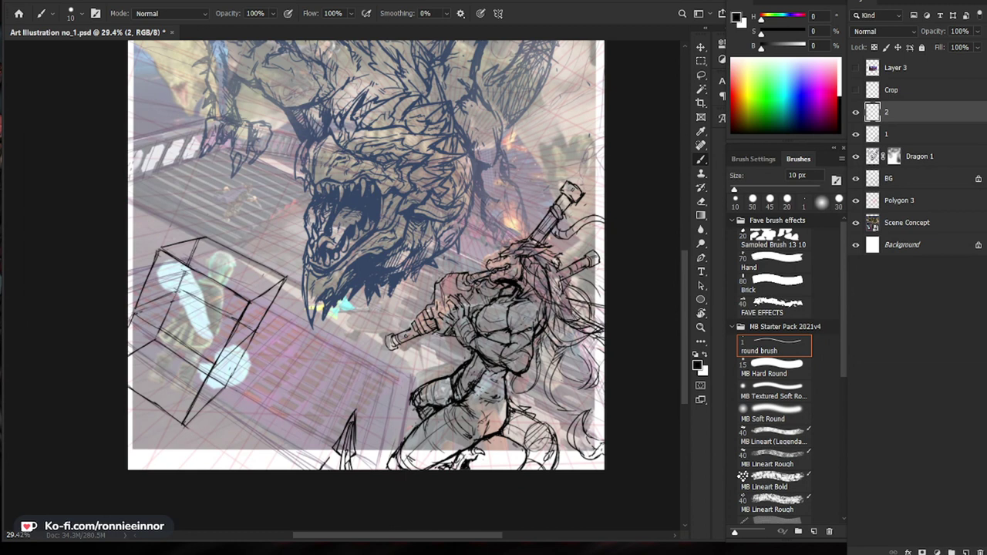
pyautogui.moveTo(175, 381); pyautogui.dragTo(190, 384)
pyautogui.moveTo(237, 415); pyautogui.dragTo(255, 397)
pyautogui.press('b')
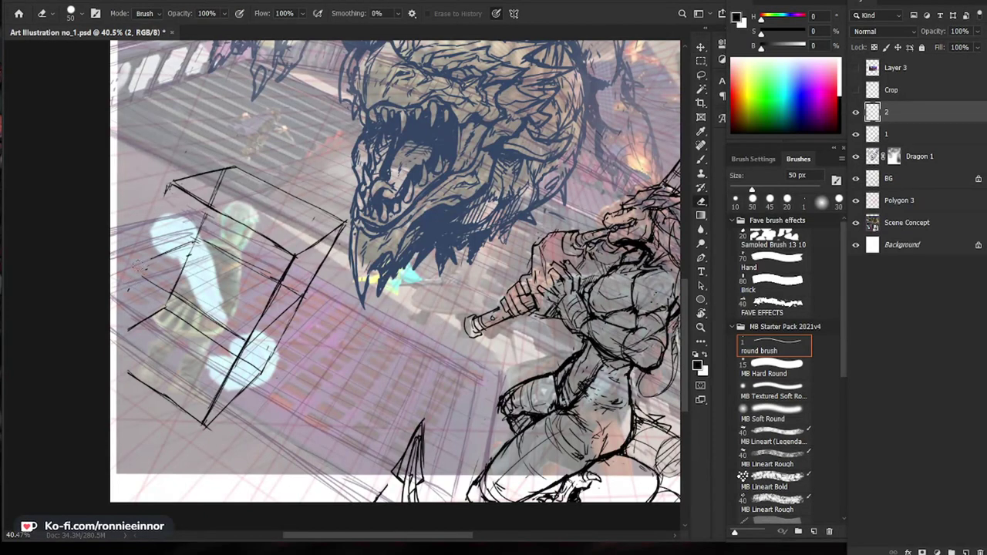
pyautogui.moveTo(165, 192); pyautogui.dragTo(113, 313)
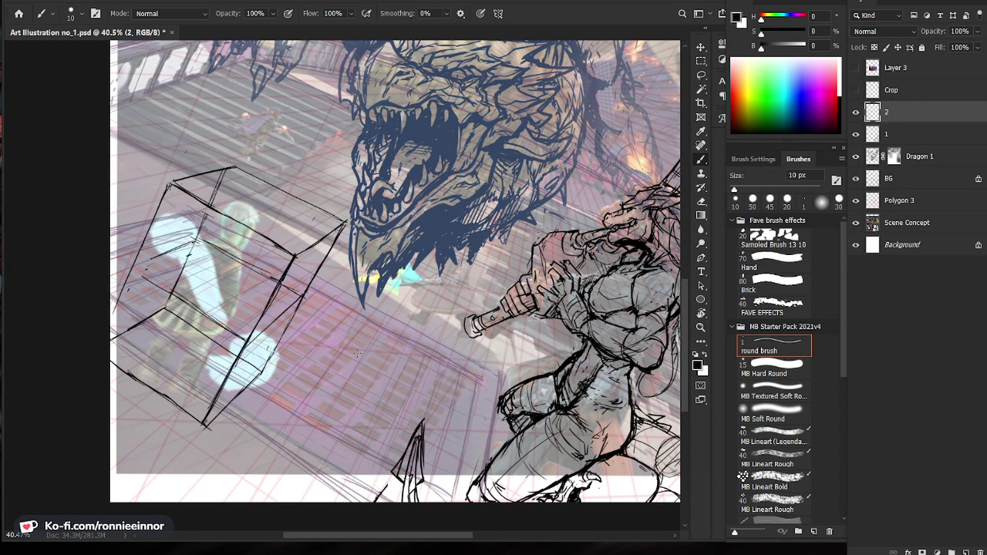
# Erase the lower end of the box's right upright edge and redraw it down to the bottom right corner.
pyautogui.press('e')
pyautogui.moveTo(263, 370)
pyautogui.mouseDown()
pyautogui.moveTo(327, 253)
pyautogui.moveTo(258, 374)
pyautogui.mouseUp()
pyautogui.press('b')
pyautogui.moveTo(307, 291); pyautogui.dragTo(259, 373)
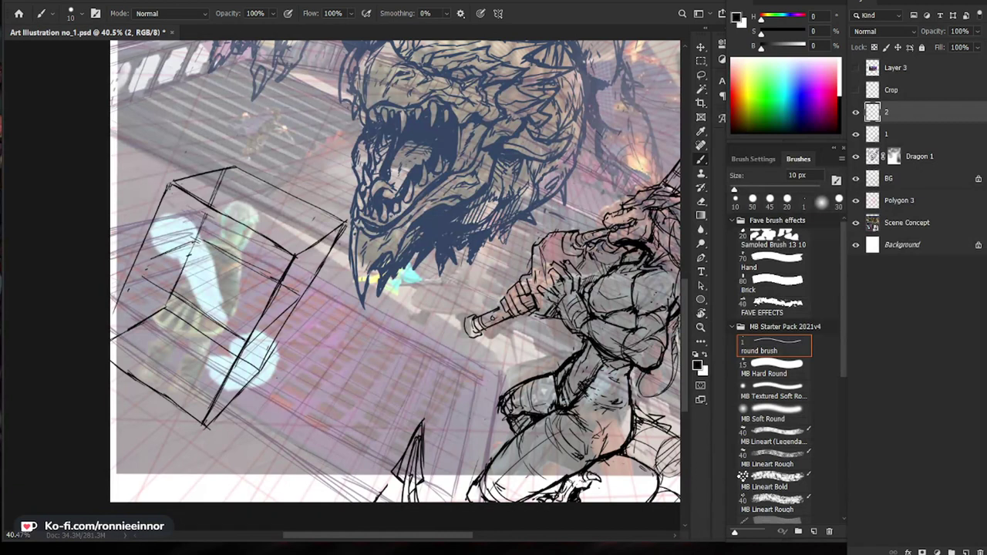
# Clean up and redraw the upper part of the box's right upright edge to the top right corner.
pyautogui.press('r')
pyautogui.moveTo(330, 160); pyautogui.dragTo(305, 166)
pyautogui.click(196, 15)
pyautogui.press('e')
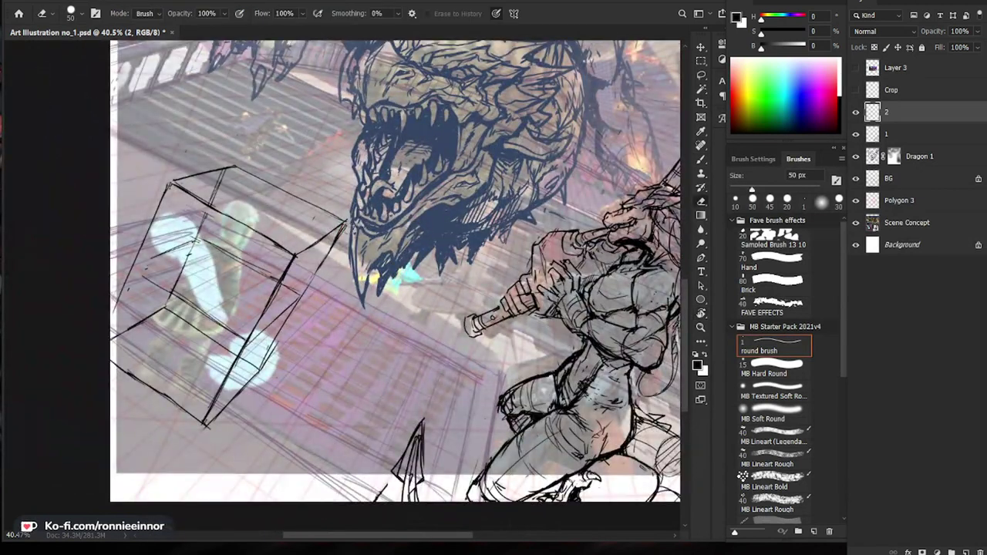
pyautogui.press('b')
pyautogui.moveTo(313, 276); pyautogui.dragTo(346, 222)
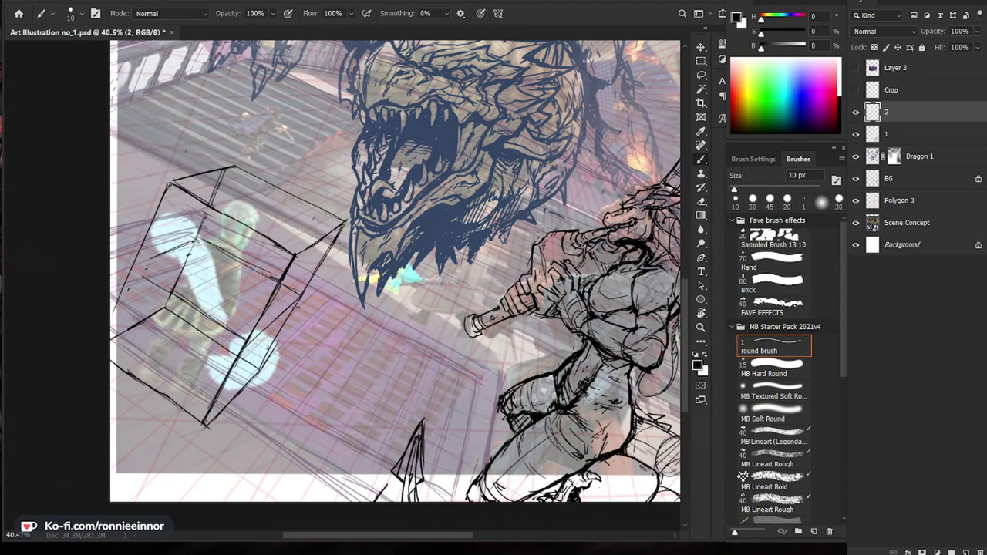
pyautogui.press('z')
pyautogui.moveTo(256, 359); pyautogui.dragTo(270, 359)
pyautogui.press('e')
pyautogui.press('b')
pyautogui.moveTo(318, 261)
pyautogui.mouseDown()
pyautogui.moveTo(282, 325)
pyautogui.moveTo(307, 287)
pyautogui.mouseUp()
pyautogui.press('b')
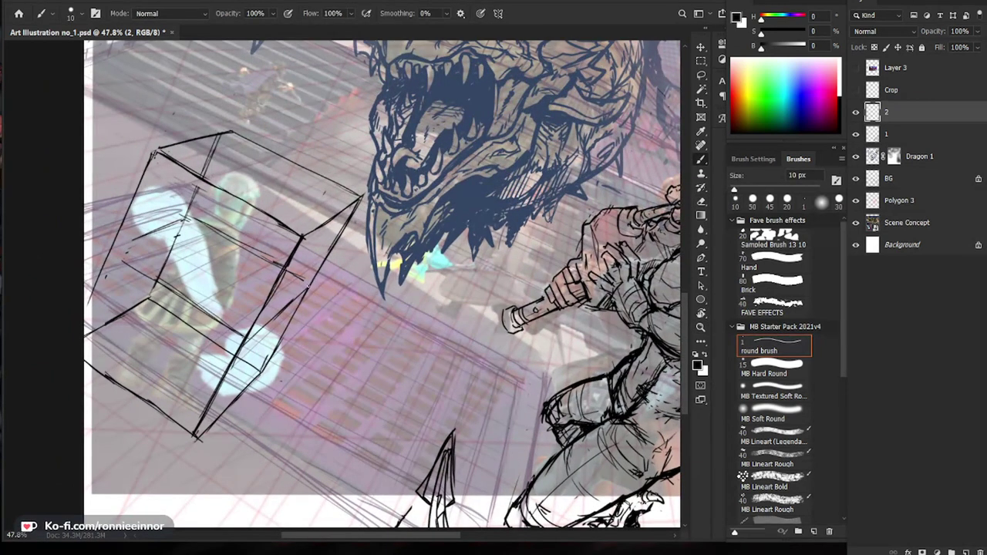
# Redraw the mid-height cross-section's short line on the box's left side as one darker line.
pyautogui.moveTo(116, 246)
pyautogui.mouseDown()
pyautogui.moveTo(182, 220)
pyautogui.moveTo(173, 221)
pyautogui.mouseUp()
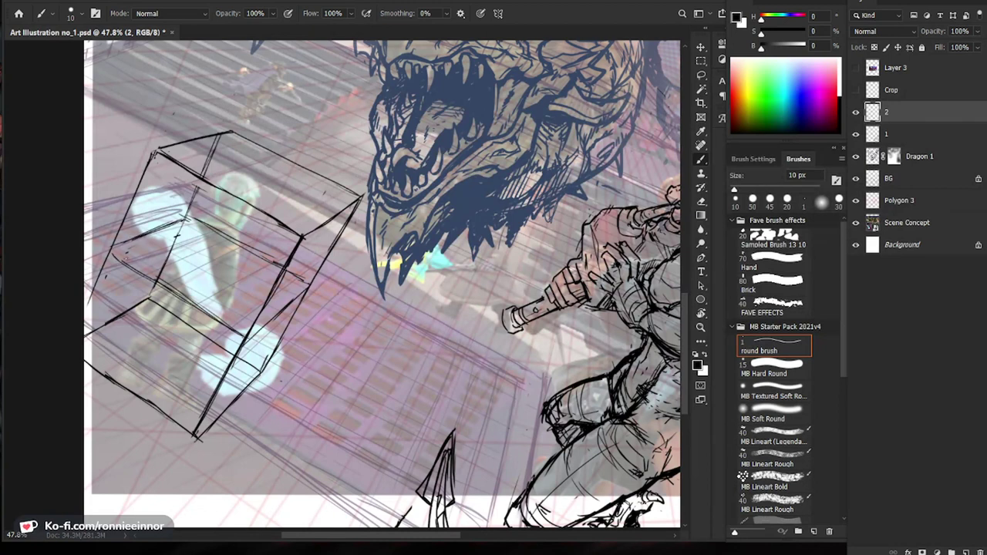
pyautogui.press('e')
pyautogui.press('b')
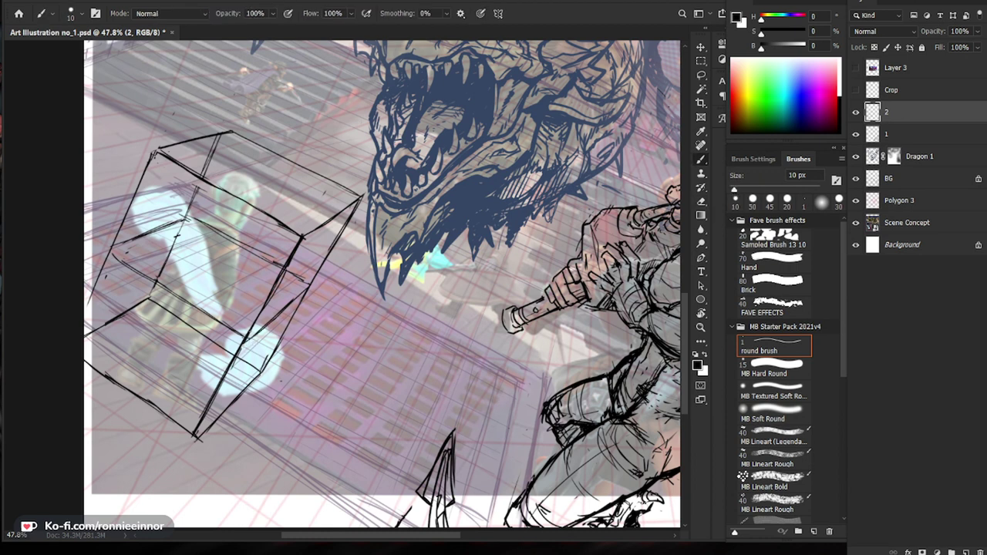
# Draw a middle line across the box's base, parallel to its short sides, tidying it with the eraser.
pyautogui.hotkey('ctrl', 'space')
pyautogui.moveTo(229, 388); pyautogui.dragTo(240, 384)
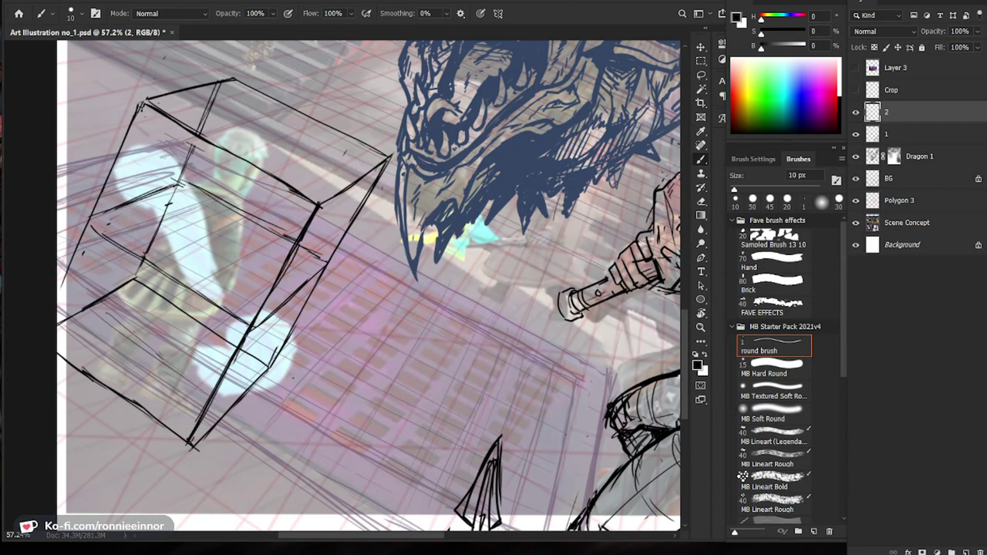
pyautogui.moveTo(200, 327); pyautogui.dragTo(118, 392)
pyautogui.press('e')
pyautogui.moveTo(205, 332); pyautogui.dragTo(121, 388)
pyautogui.press('b')
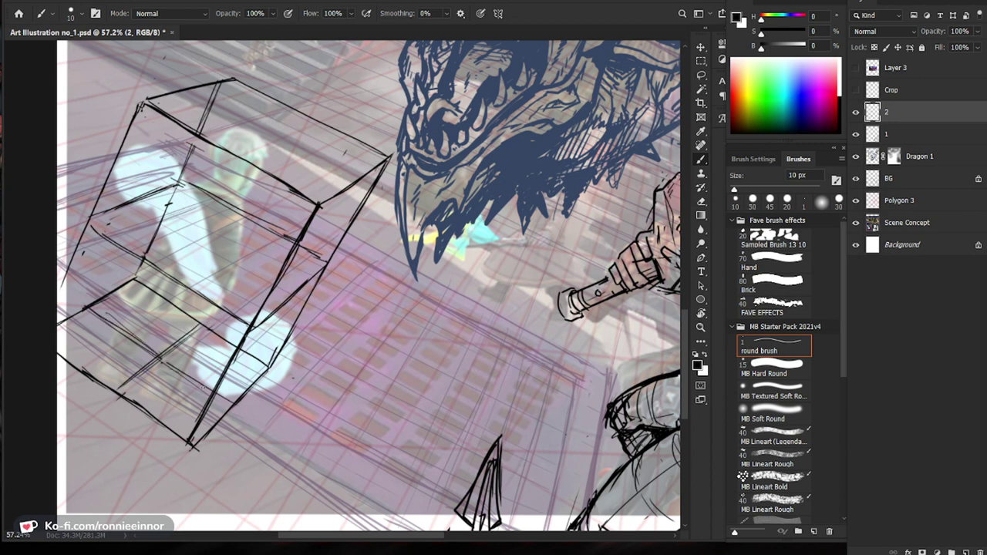
pyautogui.press('e')
pyautogui.press('b')
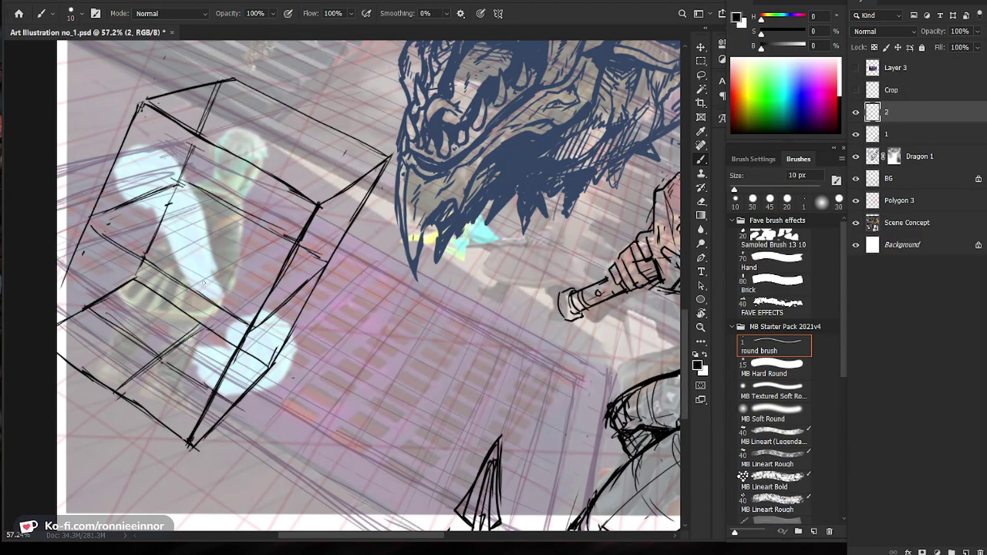
# Draw the box's thin vertical centre line down to the middle of the base and a middle line across the top face.
pyautogui.moveTo(252, 153); pyautogui.dragTo(162, 344)
pyautogui.moveTo(228, 209); pyautogui.dragTo(161, 348)
pyautogui.moveTo(197, 89); pyautogui.dragTo(354, 182)
pyautogui.moveTo(223, 158)
pyautogui.mouseDown()
pyautogui.moveTo(327, 129)
pyautogui.moveTo(237, 155)
pyautogui.moveTo(186, 154)
pyautogui.mouseUp()
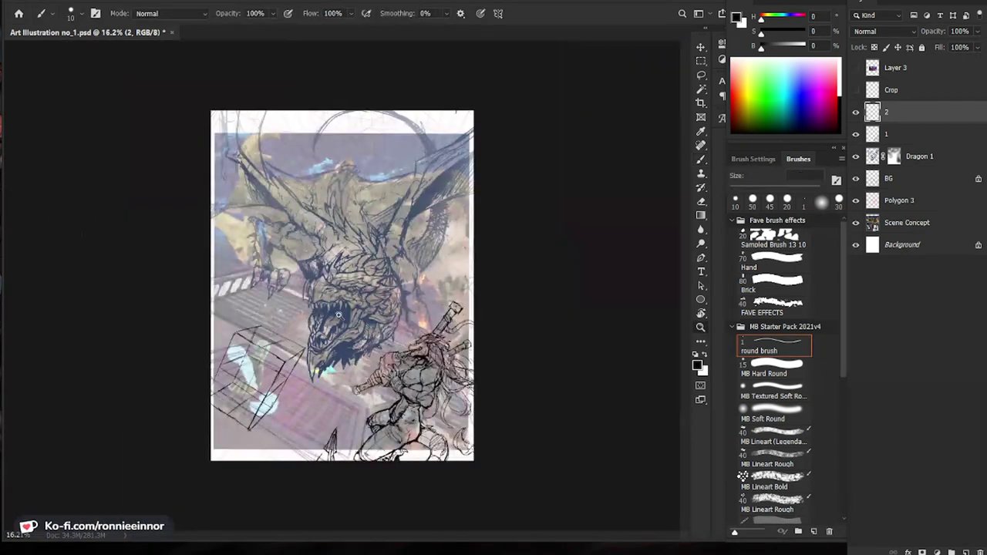
pyautogui.moveTo(254, 361); pyautogui.dragTo(317, 362)
pyautogui.moveTo(204, 339)
pyautogui.mouseDown()
pyautogui.moveTo(224, 339)
pyautogui.moveTo(218, 321)
pyautogui.moveTo(185, 330)
pyautogui.moveTo(229, 311)
pyautogui.mouseUp()
pyautogui.press('e')
pyautogui.press('b')
# Sketch a circle for the figure's head at the top of the centre line, undoing stray strokes along the way.
pyautogui.moveTo(242, 386); pyautogui.dragTo(347, 280)
pyautogui.scroll(2, 348, 280)
pyautogui.moveTo(298, 185)
pyautogui.mouseDown()
pyautogui.moveTo(267, 184)
pyautogui.moveTo(271, 236)
pyautogui.moveTo(299, 202)
pyautogui.moveTo(290, 233)
pyautogui.mouseUp()
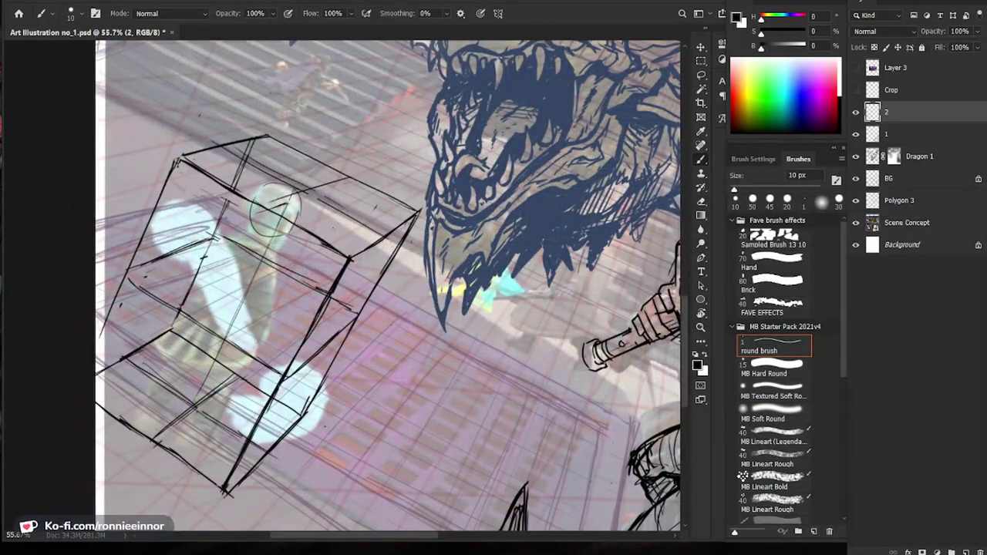
pyautogui.press('ctrl')
pyautogui.hotkey('ctrl', 'z')
pyautogui.hotkey('ctrl', 'z')
pyautogui.moveTo(326, 404); pyautogui.dragTo(287, 405)
pyautogui.moveTo(364, 455)
pyautogui.mouseDown()
pyautogui.moveTo(298, 441)
pyautogui.moveTo(224, 465)
pyautogui.mouseUp()
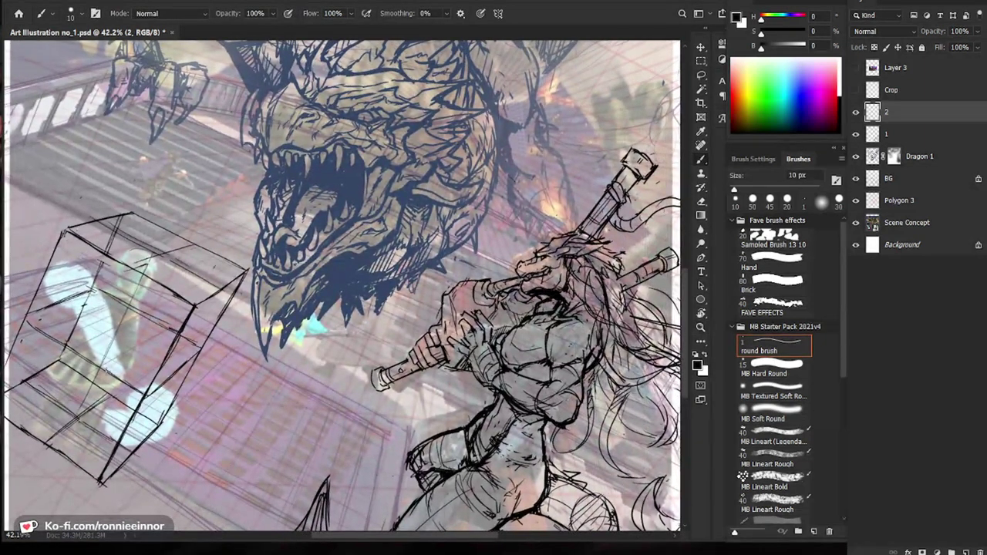
pyautogui.moveTo(84, 353); pyautogui.dragTo(120, 352)
pyautogui.moveTo(165, 223)
pyautogui.mouseDown()
pyautogui.moveTo(145, 227)
pyautogui.moveTo(163, 224)
pyautogui.mouseUp()
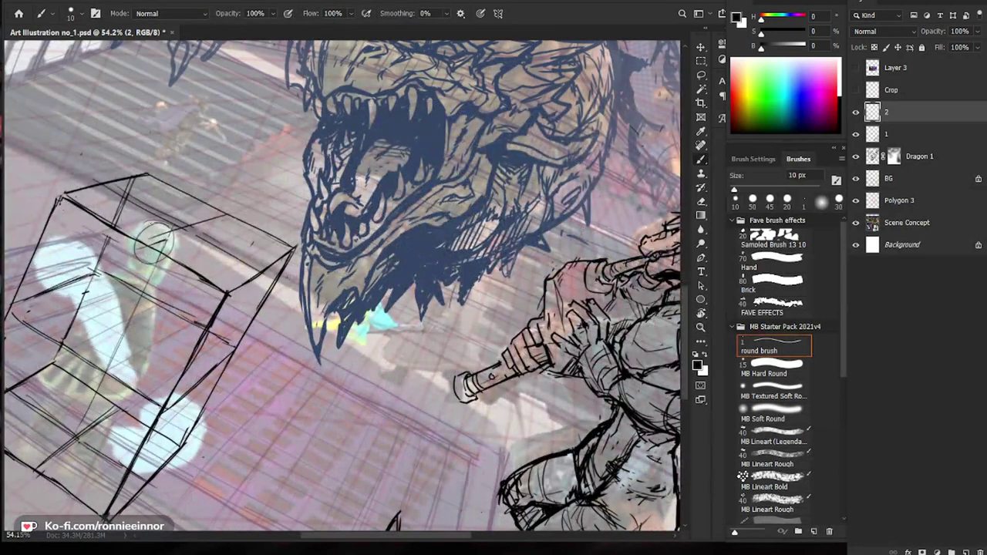
pyautogui.moveTo(262, 270); pyautogui.dragTo(341, 222)
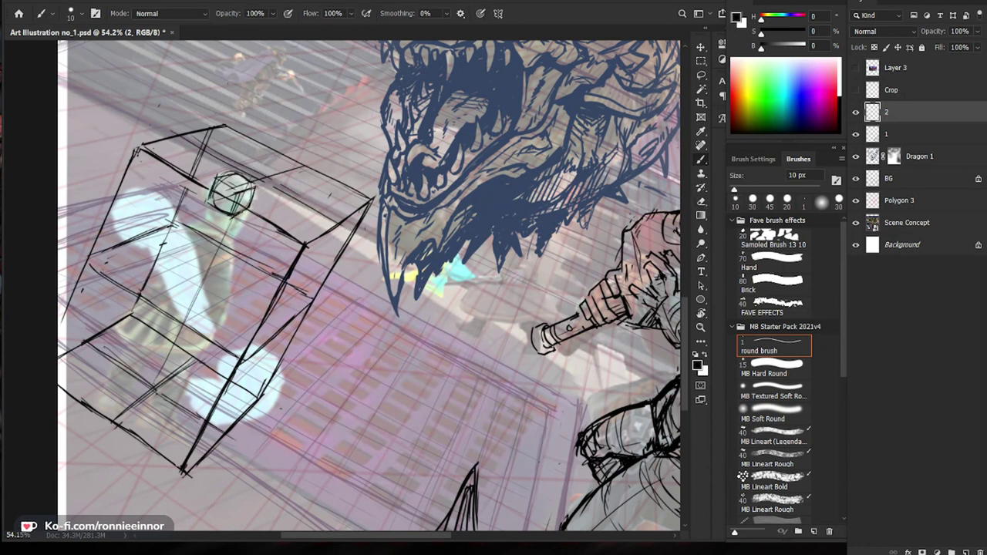
# Block the head circle into a small cube aligned with the box's perspective, erasing the surplus circle lines.
pyautogui.hotkey('ctrl', 'space')
pyautogui.moveTo(358, 256)
pyautogui.mouseDown()
pyautogui.moveTo(266, 260)
pyautogui.moveTo(347, 266)
pyautogui.mouseUp()
pyautogui.press('e')
pyautogui.moveTo(273, 191)
pyautogui.mouseDown()
pyautogui.moveTo(279, 202)
pyautogui.moveTo(285, 189)
pyautogui.moveTo(279, 206)
pyautogui.mouseUp()
pyautogui.press('space')
pyautogui.moveTo(375, 314)
pyautogui.mouseDown()
pyautogui.moveTo(362, 326)
pyautogui.moveTo(324, 317)
pyautogui.mouseUp()
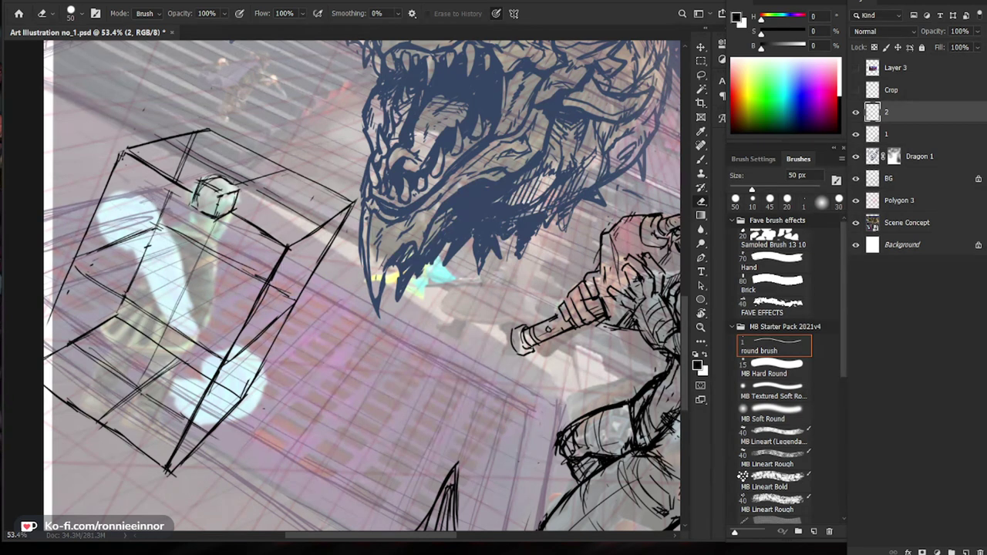
pyautogui.moveTo(216, 190); pyautogui.dragTo(243, 189)
pyautogui.press('b')
pyautogui.moveTo(189, 177)
pyautogui.mouseDown()
pyautogui.moveTo(220, 196)
pyautogui.moveTo(251, 189)
pyautogui.mouseUp()
pyautogui.moveTo(330, 209); pyautogui.dragTo(397, 218)
# Refine the head cube's side and front edges with alternating eraser and brush strokes.
pyautogui.moveTo(256, 187); pyautogui.dragTo(244, 226)
pyautogui.press('e')
pyautogui.moveTo(259, 198)
pyautogui.mouseDown()
pyautogui.moveTo(252, 224)
pyautogui.moveTo(279, 243)
pyautogui.mouseUp()
pyautogui.press('b')
pyautogui.press('e')
pyautogui.press('b')
pyautogui.moveTo(318, 202); pyautogui.dragTo(309, 230)
pyautogui.press('e')
pyautogui.moveTo(317, 210)
pyautogui.mouseDown()
pyautogui.moveTo(310, 233)
pyautogui.moveTo(305, 205)
pyautogui.moveTo(290, 242)
pyautogui.mouseUp()
pyautogui.press('b')
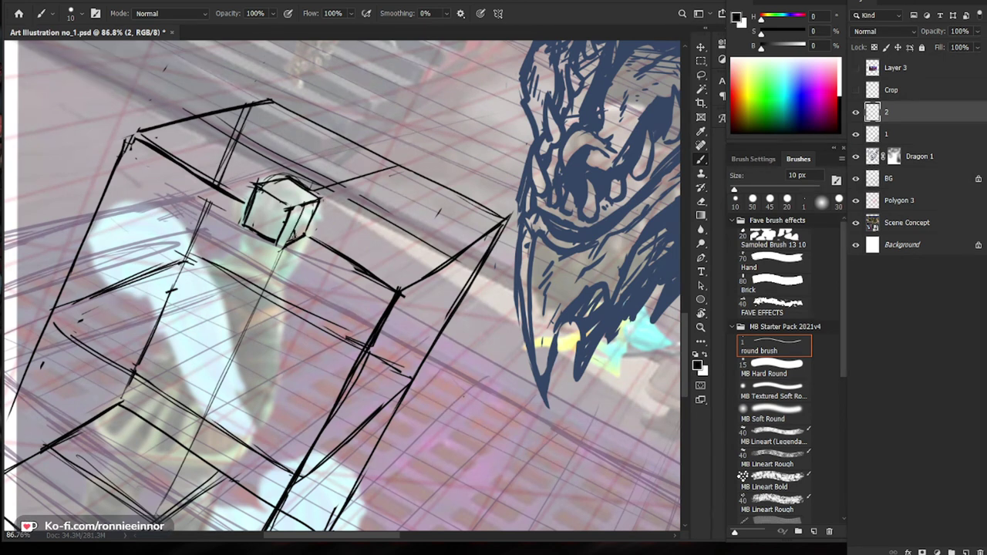
# Sketch the neck and shoulder line below the head cube and start the torso's side contours.
pyautogui.moveTo(369, 249); pyautogui.dragTo(282, 258)
pyautogui.moveTo(385, 347); pyautogui.dragTo(425, 383)
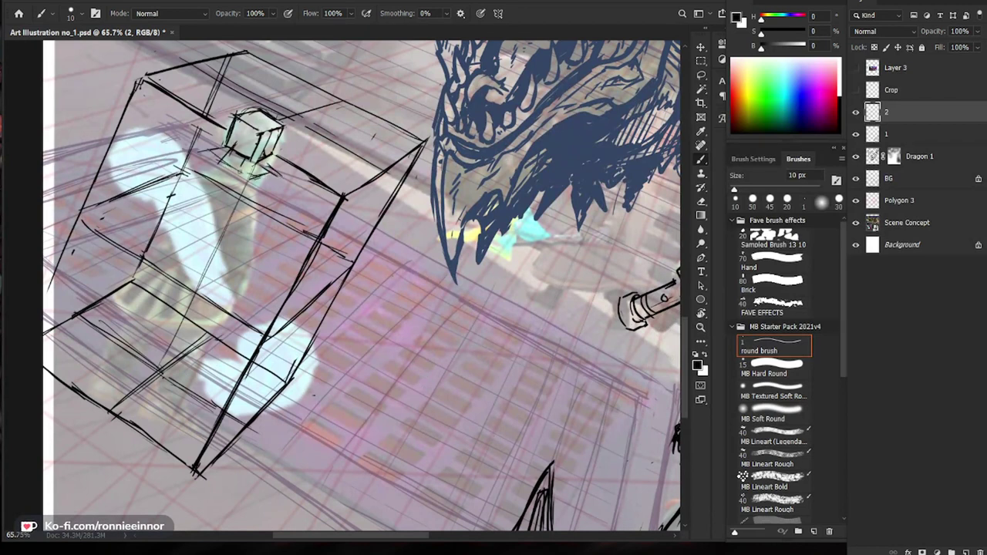
pyautogui.moveTo(297, 212); pyautogui.dragTo(276, 256)
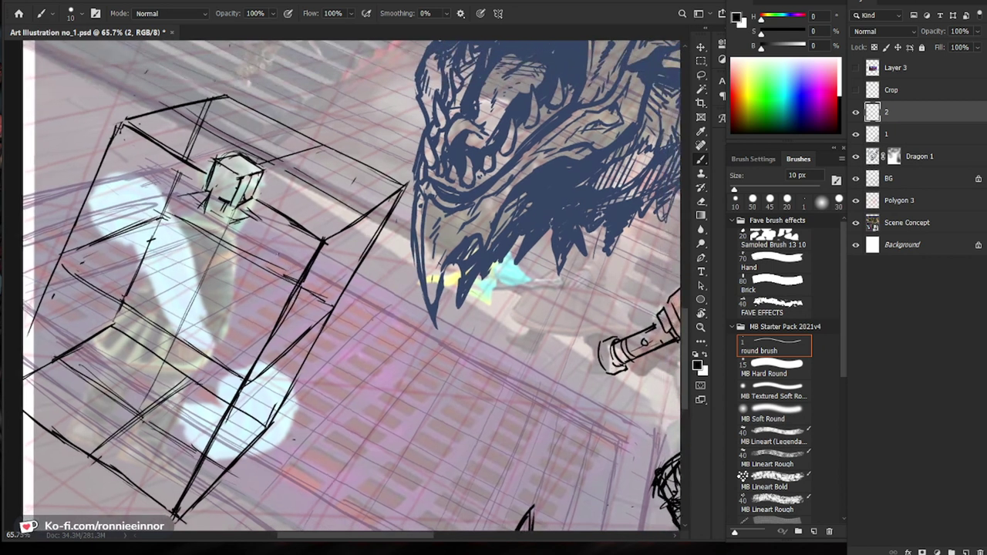
pyautogui.moveTo(187, 205); pyautogui.dragTo(183, 266)
pyautogui.moveTo(265, 281); pyautogui.dragTo(415, 282)
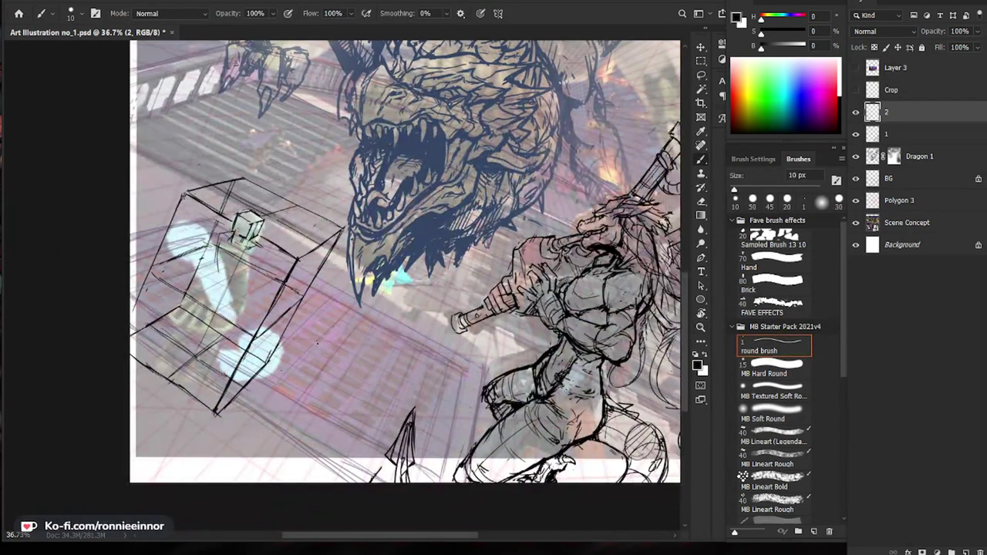
pyautogui.hotkey('ctrl', 'space')
pyautogui.moveTo(234, 267); pyautogui.dragTo(269, 270)
pyautogui.press('b')
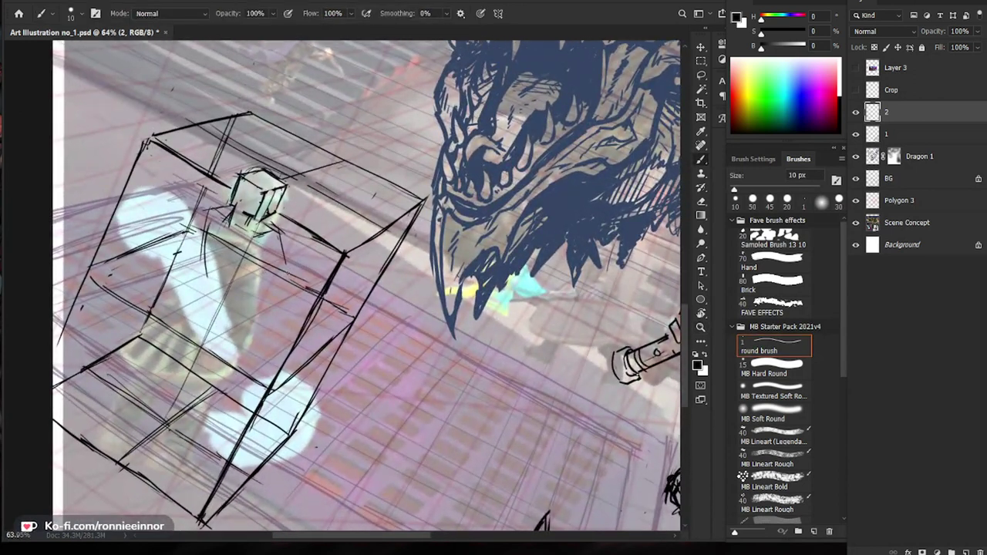
# Redraw the torso's right contour closer to the body and round off the skull inside the head cube.
pyautogui.press('e')
pyautogui.press('b')
pyautogui.moveTo(259, 240)
pyautogui.mouseDown()
pyautogui.moveTo(251, 289)
pyautogui.moveTo(264, 258)
pyautogui.mouseUp()
pyautogui.press('e')
pyautogui.press('b')
pyautogui.moveTo(237, 200)
pyautogui.mouseDown()
pyautogui.moveTo(243, 206)
pyautogui.moveTo(233, 202)
pyautogui.moveTo(257, 168)
pyautogui.moveTo(237, 186)
pyautogui.mouseUp()
pyautogui.press('e')
pyautogui.press('b')
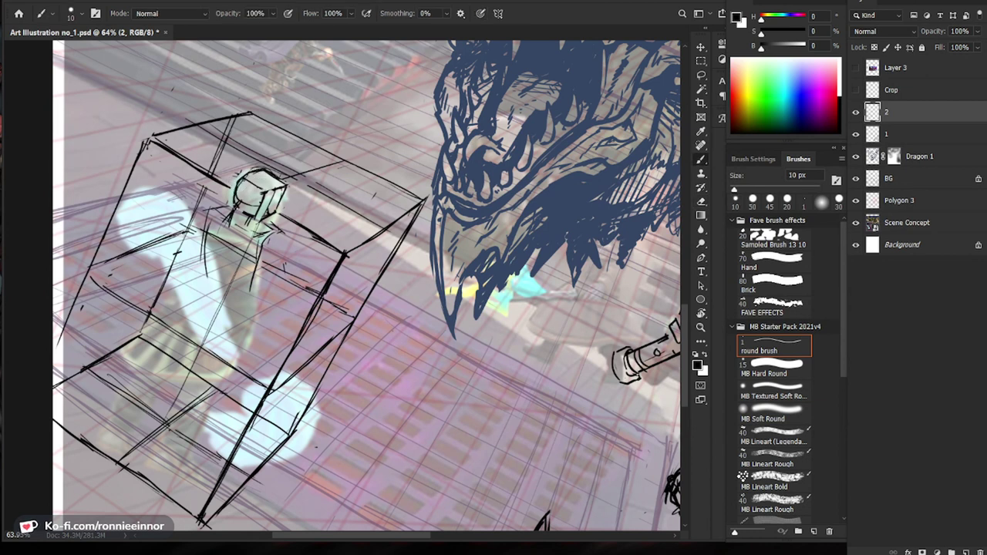
# Sketch the right shoulder as a rounded cap with the start of the upper arm below it.
pyautogui.scroll(-1, 358, 384)
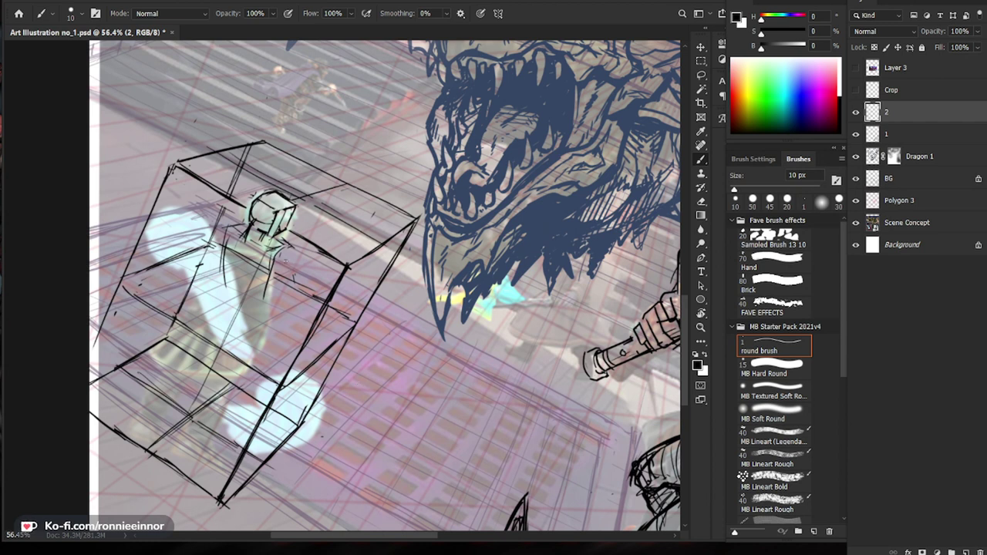
pyautogui.moveTo(281, 262); pyautogui.dragTo(300, 270)
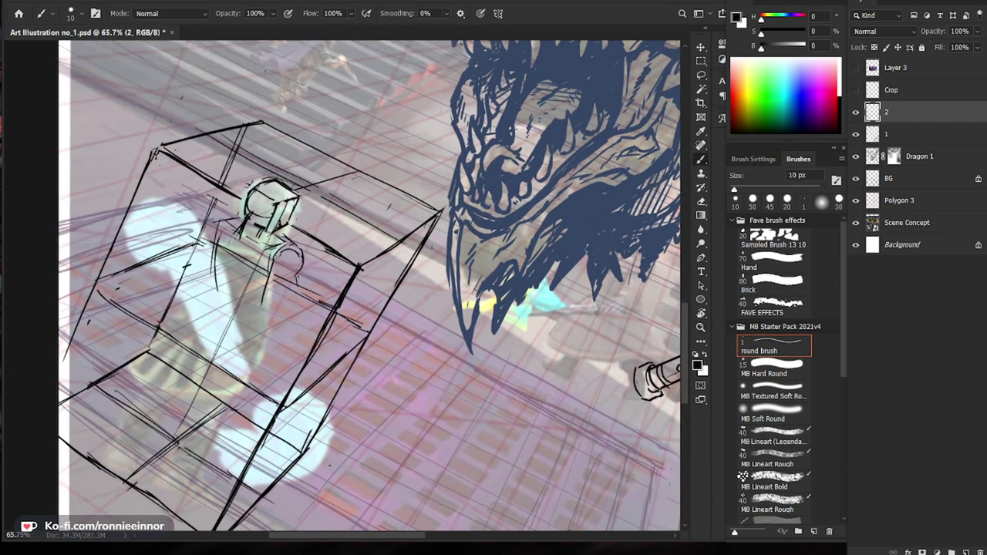
pyautogui.moveTo(276, 228); pyautogui.dragTo(288, 242)
pyautogui.moveTo(243, 219); pyautogui.dragTo(217, 225)
pyautogui.press('e')
pyautogui.press('b')
pyautogui.moveTo(282, 275)
pyautogui.mouseDown()
pyautogui.moveTo(298, 280)
pyautogui.moveTo(285, 302)
pyautogui.moveTo(302, 294)
pyautogui.moveTo(301, 254)
pyautogui.moveTo(287, 280)
pyautogui.mouseUp()
pyautogui.press('e')
pyautogui.press('b')
pyautogui.moveTo(279, 275)
pyautogui.mouseDown()
pyautogui.moveTo(290, 270)
pyautogui.moveTo(292, 288)
pyautogui.moveTo(291, 273)
pyautogui.moveTo(283, 279)
pyautogui.moveTo(305, 310)
pyautogui.mouseUp()
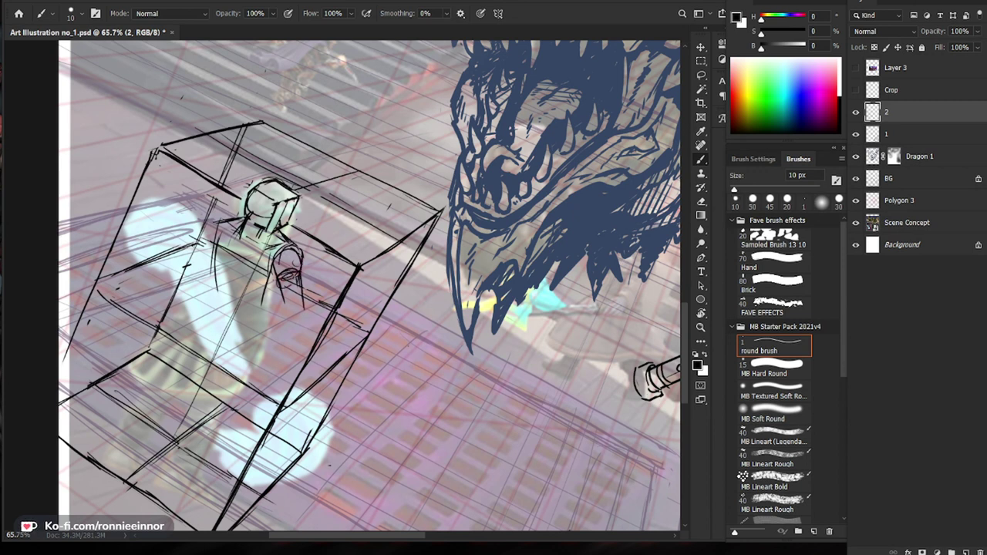
# Erase and redraw the left shoulder and the torso's left contour as a longer curved line.
pyautogui.moveTo(218, 277); pyautogui.dragTo(228, 310)
pyautogui.press('e')
pyautogui.moveTo(212, 237); pyautogui.dragTo(216, 284)
pyautogui.press('b')
pyautogui.moveTo(218, 230); pyautogui.dragTo(226, 223)
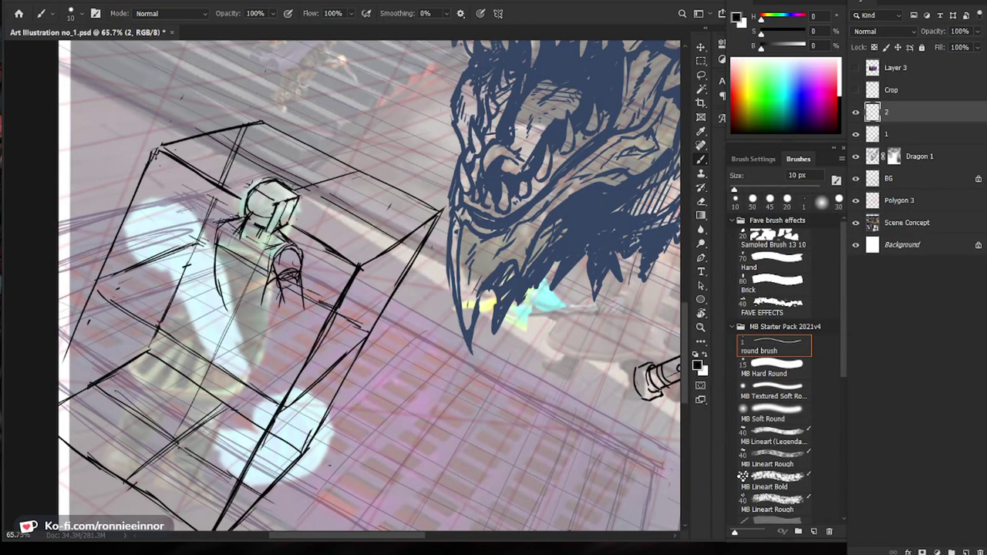
pyautogui.press('e')
pyautogui.moveTo(237, 221); pyautogui.dragTo(231, 282)
pyautogui.press('b')
# Rework the torso's right contour and the right upper arm with alternating eraser and brush strokes.
pyautogui.hotkey('ctrl', 'space')
pyautogui.moveTo(354, 238)
pyautogui.mouseDown()
pyautogui.moveTo(278, 237)
pyautogui.moveTo(395, 259)
pyautogui.mouseUp()
pyautogui.hotkey('ctrl', 'space')
pyautogui.press('e')
pyautogui.moveTo(267, 290)
pyautogui.mouseDown()
pyautogui.moveTo(266, 256)
pyautogui.moveTo(264, 267)
pyautogui.moveTo(301, 264)
pyautogui.moveTo(259, 278)
pyautogui.moveTo(284, 288)
pyautogui.moveTo(251, 270)
pyautogui.moveTo(260, 282)
pyautogui.moveTo(307, 295)
pyautogui.mouseUp()
pyautogui.press('b')
pyautogui.press('e')
pyautogui.press('b')
pyautogui.moveTo(317, 261); pyautogui.dragTo(305, 297)
pyautogui.press('z')
pyautogui.moveTo(326, 287)
pyautogui.mouseDown()
pyautogui.moveTo(284, 318)
pyautogui.moveTo(193, 342)
pyautogui.mouseUp()
# Extend the torso's left contour downward and close the torso with a curved waistline.
pyautogui.press('z')
pyautogui.moveTo(185, 225)
pyautogui.mouseDown()
pyautogui.moveTo(232, 225)
pyautogui.moveTo(232, 267)
pyautogui.moveTo(206, 295)
pyautogui.mouseUp()
pyautogui.press('e')
pyautogui.press('b')
pyautogui.press('z')
pyautogui.moveTo(290, 251)
pyautogui.mouseDown()
pyautogui.moveTo(242, 250)
pyautogui.moveTo(297, 254)
pyautogui.mouseUp()
pyautogui.press('z')
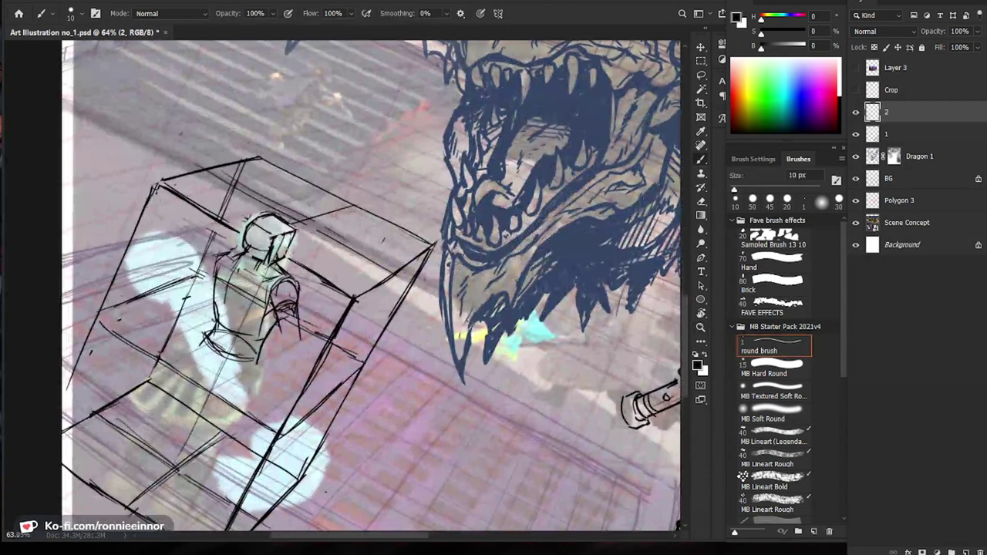
# Select the sketched head, scale it to 97.79% and move it slightly higher above the shoulders.
pyautogui.press('l')
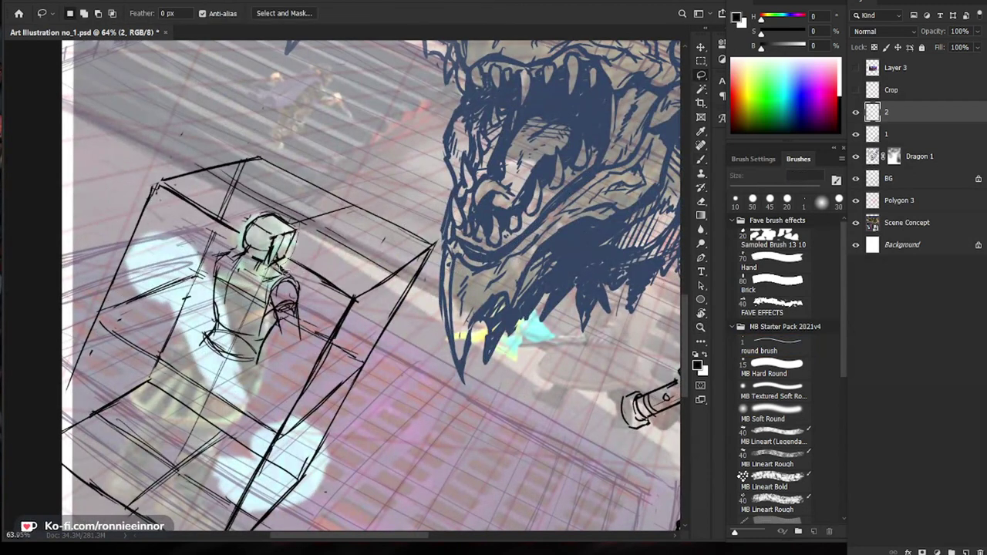
pyautogui.moveTo(248, 229)
pyautogui.mouseDown()
pyautogui.moveTo(290, 220)
pyautogui.moveTo(234, 267)
pyautogui.mouseUp()
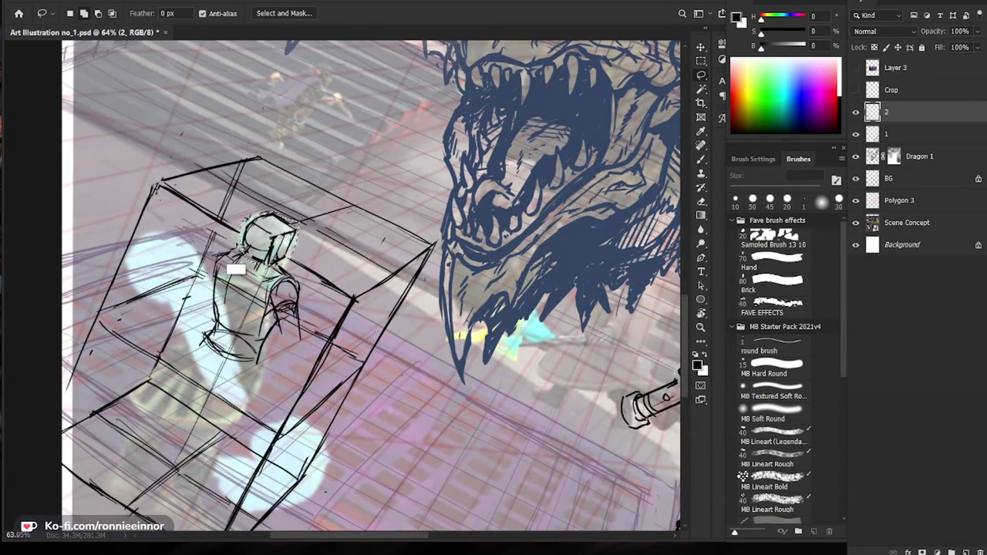
pyautogui.hotkey('ctrl', 't')
pyautogui.moveTo(300, 207)
pyautogui.mouseDown()
pyautogui.moveTo(292, 220)
pyautogui.moveTo(301, 199)
pyautogui.mouseUp()
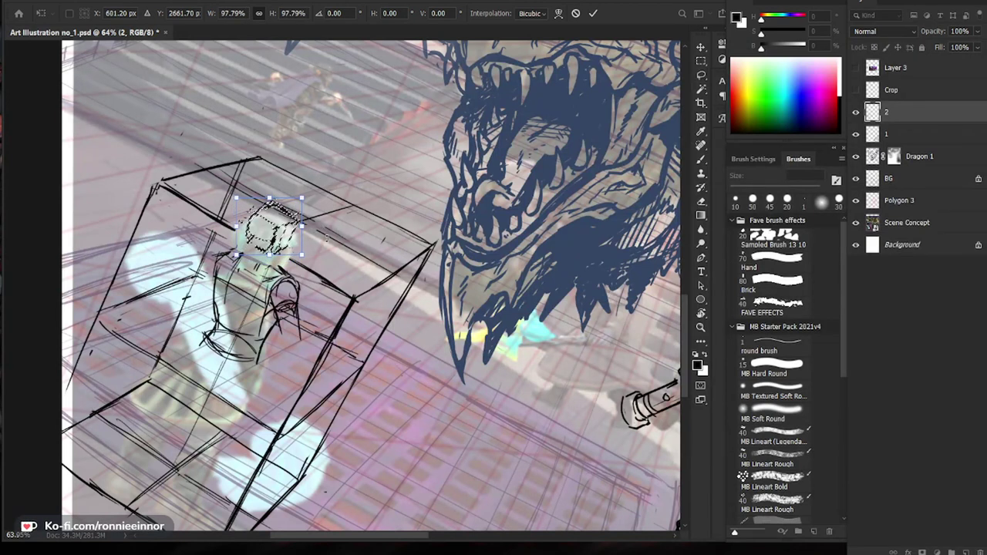
pyautogui.press('Return')
pyautogui.press('v')
pyautogui.moveTo(288, 244); pyautogui.dragTo(290, 248)
pyautogui.hotkey('ctrl', 'd')
# Add short neck strokes joining the repositioned head to the shoulders.
pyautogui.press('b')
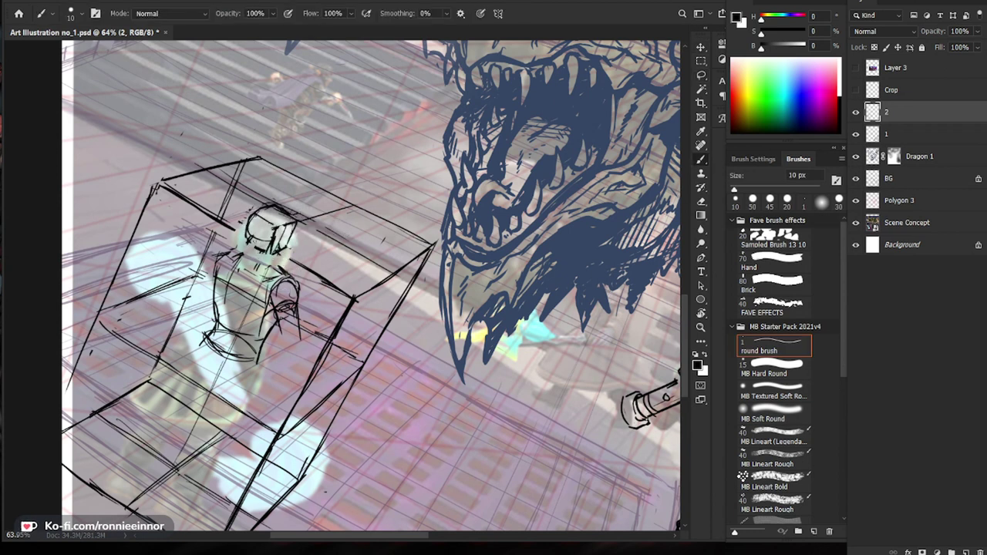
pyautogui.moveTo(377, 353); pyautogui.dragTo(335, 316)
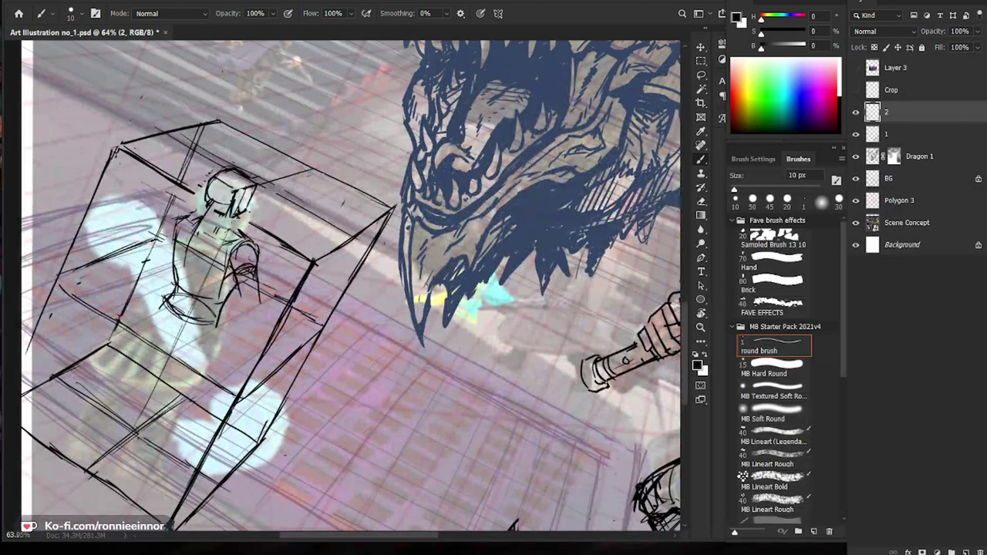
pyautogui.moveTo(238, 216); pyautogui.dragTo(230, 236)
pyautogui.moveTo(247, 224); pyautogui.dragTo(236, 238)
pyautogui.press('e')
pyautogui.press('b')
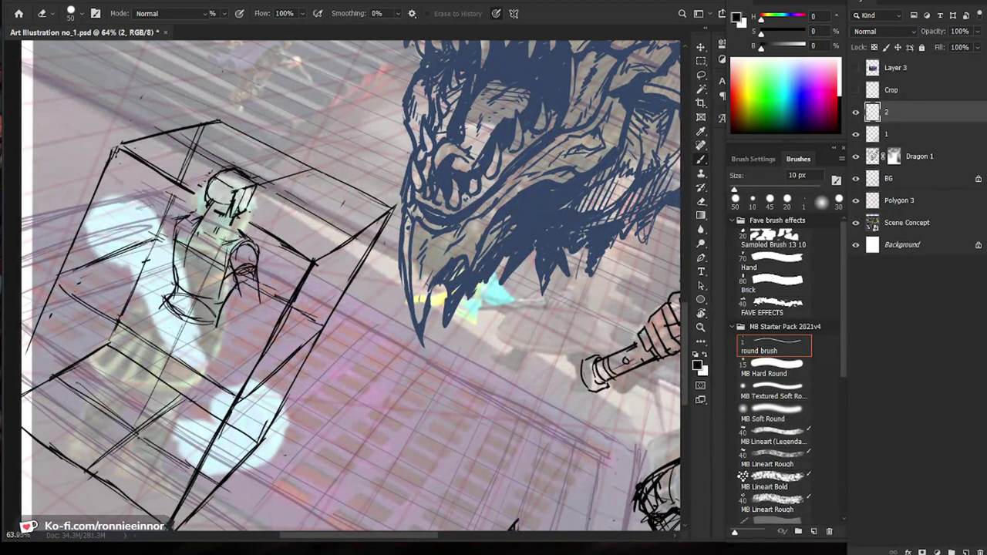
# Erase the rough lines below the waist and redraw the waistline as a clean elliptical section.
pyautogui.press('e')
pyautogui.moveTo(167, 315); pyautogui.dragTo(210, 322)
pyautogui.press('b')
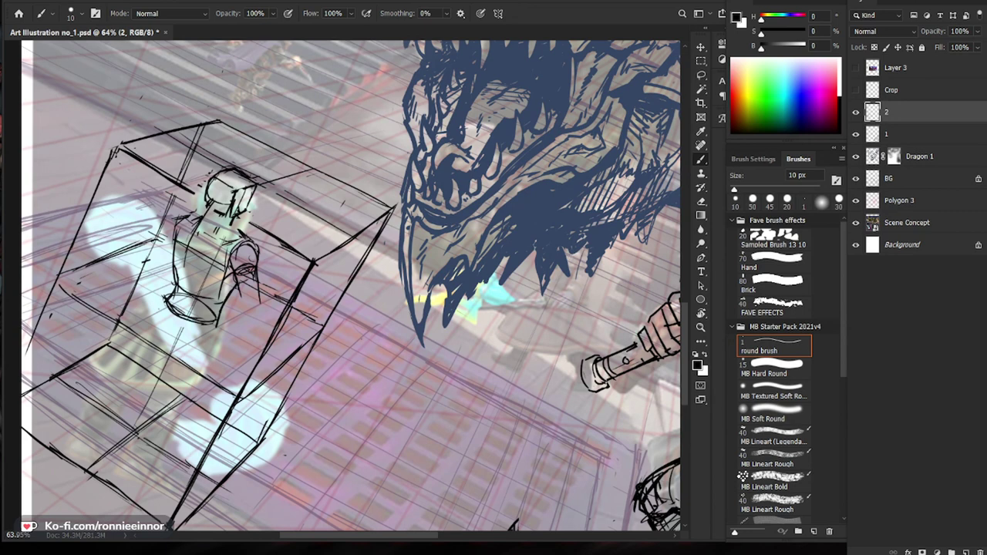
pyautogui.moveTo(174, 295); pyautogui.dragTo(196, 299)
# Sketch the pelvis below the waist and a tapering thigh that ends in an elliptical section at the knee.
pyautogui.moveTo(324, 309); pyautogui.dragTo(231, 324)
pyautogui.moveTo(248, 432)
pyautogui.mouseDown()
pyautogui.moveTo(286, 470)
pyautogui.moveTo(345, 416)
pyautogui.mouseUp()
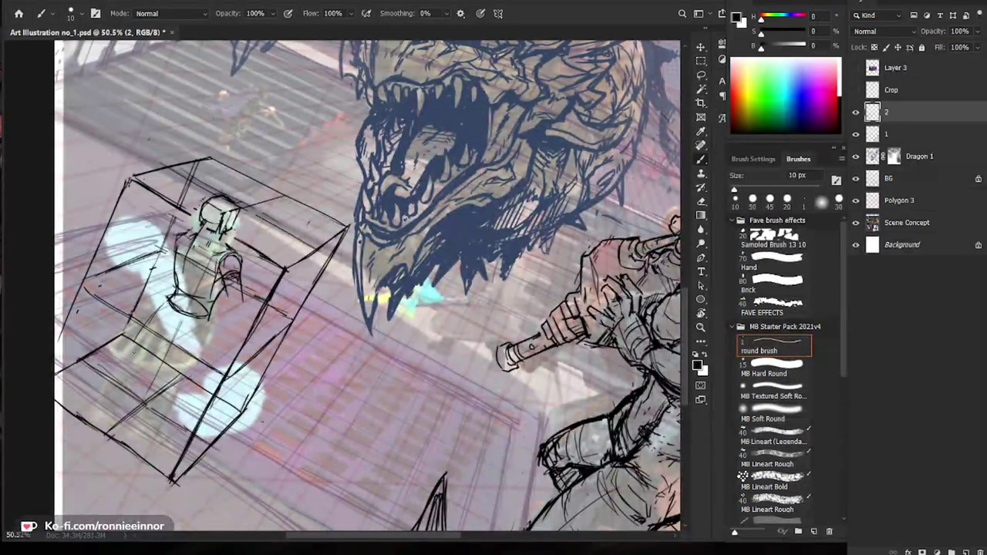
pyautogui.moveTo(211, 317); pyautogui.dragTo(184, 380)
pyautogui.moveTo(161, 315); pyautogui.dragTo(184, 333)
pyautogui.moveTo(157, 311)
pyautogui.mouseDown()
pyautogui.moveTo(207, 333)
pyautogui.moveTo(159, 316)
pyautogui.moveTo(194, 333)
pyautogui.mouseUp()
pyautogui.press('e')
pyautogui.press('b')
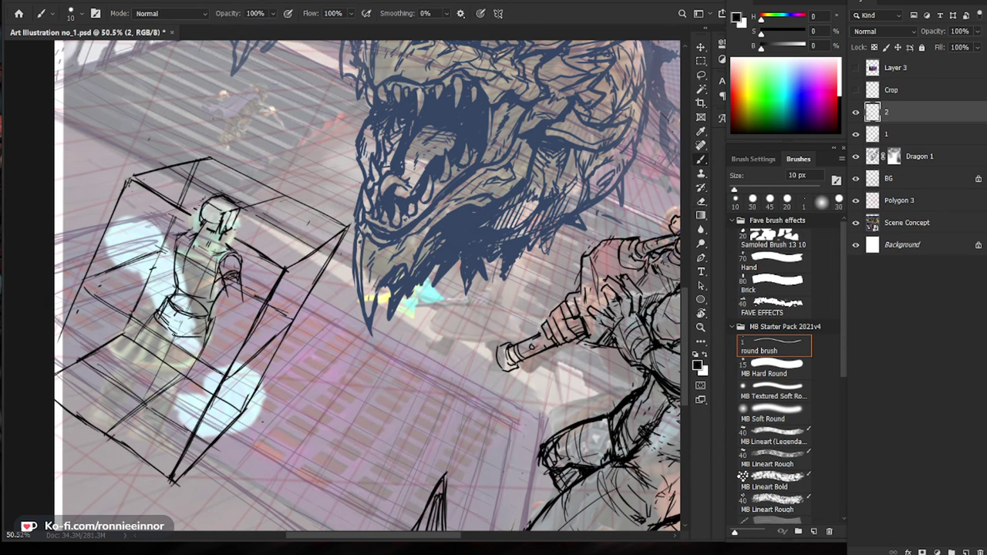
pyautogui.moveTo(158, 323)
pyautogui.mouseDown()
pyautogui.moveTo(207, 339)
pyautogui.moveTo(168, 367)
pyautogui.moveTo(187, 377)
pyautogui.mouseUp()
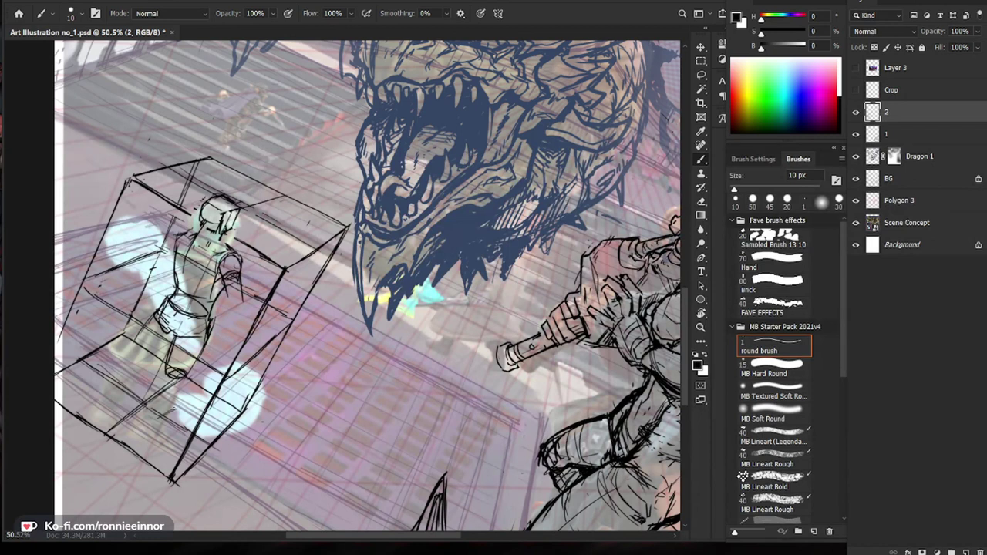
# Mark the foot positions with small ellipses on the box floor and sketch the left thigh down to an elliptical knee section.
pyautogui.moveTo(170, 416)
pyautogui.mouseDown()
pyautogui.moveTo(161, 421)
pyautogui.moveTo(171, 420)
pyautogui.mouseUp()
pyautogui.moveTo(118, 375); pyautogui.dragTo(112, 382)
pyautogui.moveTo(232, 308); pyautogui.dragTo(197, 310)
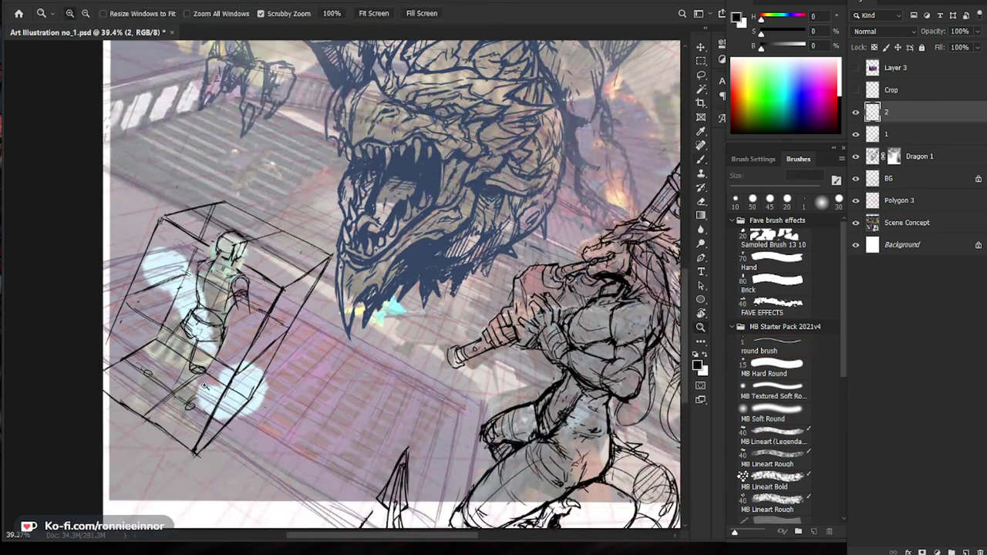
pyautogui.moveTo(139, 324); pyautogui.dragTo(164, 324)
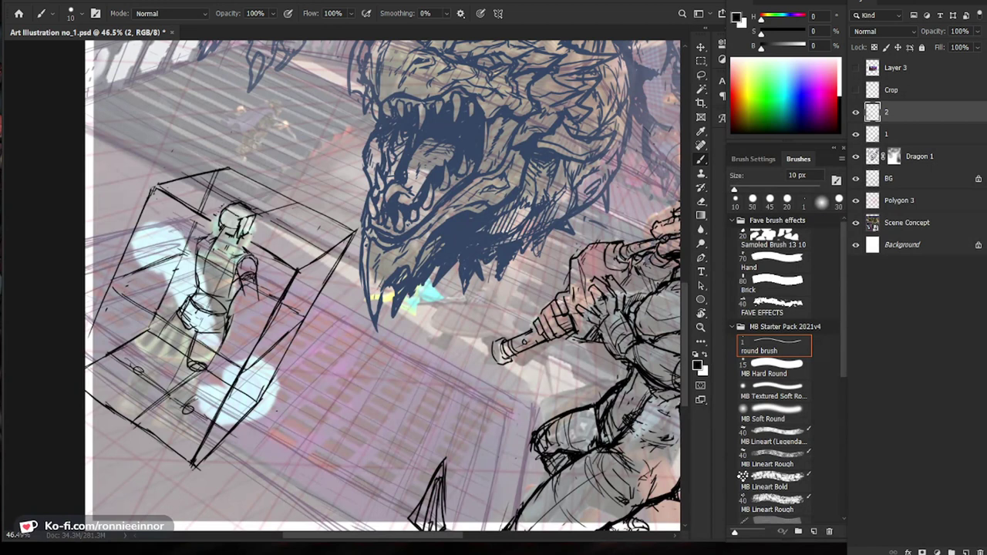
pyautogui.moveTo(205, 398); pyautogui.dragTo(210, 402)
pyautogui.moveTo(141, 372); pyautogui.dragTo(154, 376)
pyautogui.moveTo(172, 318)
pyautogui.mouseDown()
pyautogui.moveTo(151, 372)
pyautogui.moveTo(158, 358)
pyautogui.mouseUp()
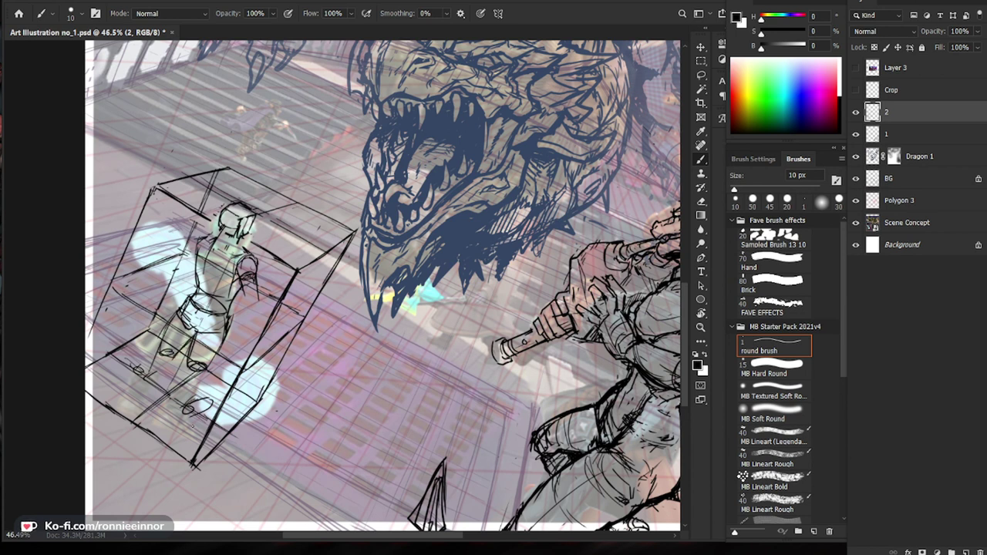
# Erase the rough thigh lines and redraw the outlines between the pelvis and both knees.
pyautogui.moveTo(355, 452); pyautogui.dragTo(309, 452)
pyautogui.moveTo(261, 420); pyautogui.dragTo(305, 420)
pyautogui.press('e')
pyautogui.moveTo(210, 336); pyautogui.dragTo(202, 357)
pyautogui.press('b')
pyautogui.press('e')
pyautogui.press('b')
pyautogui.moveTo(256, 357); pyautogui.dragTo(242, 389)
pyautogui.press('e')
pyautogui.moveTo(259, 351); pyautogui.dragTo(247, 380)
pyautogui.press('b')
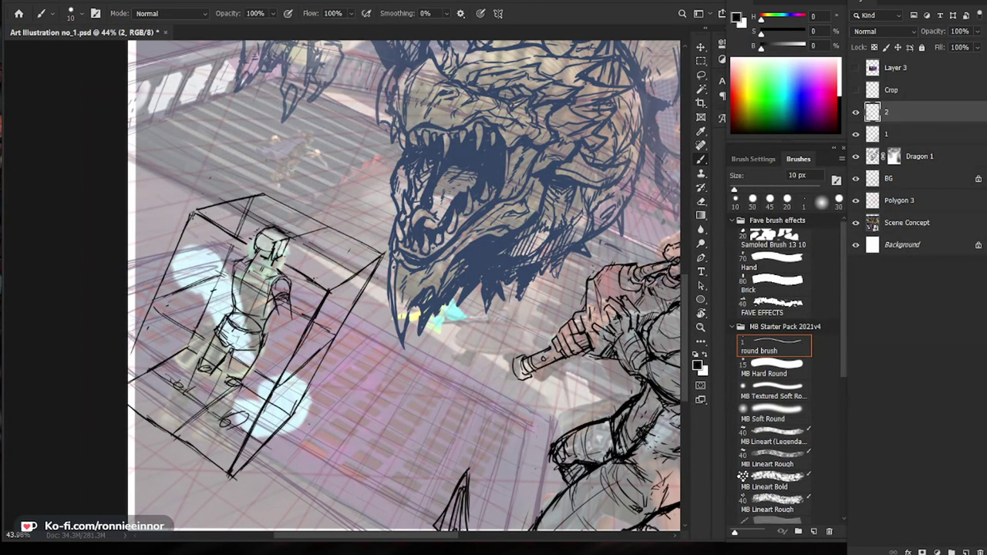
# Sketch both lower legs from the knees down to the box floor and add a block-shaped right foot.
pyautogui.scroll(3, 285, 245)
pyautogui.press('e')
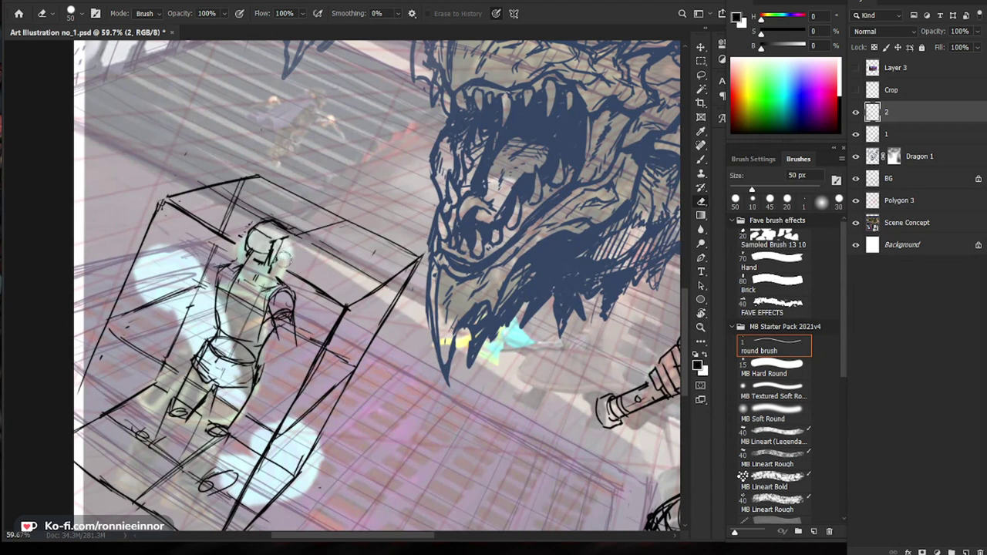
pyautogui.press('b')
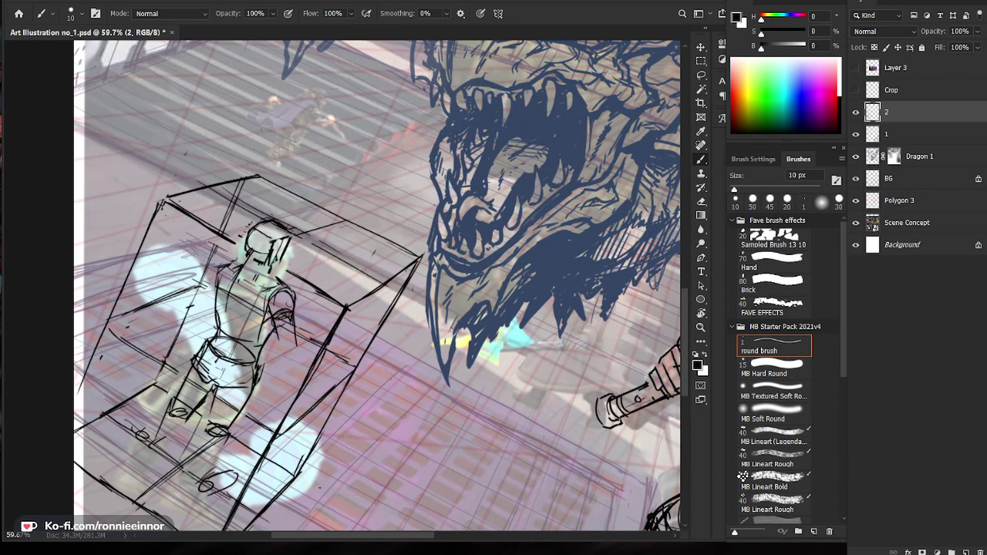
pyautogui.moveTo(166, 417)
pyautogui.mouseDown()
pyautogui.moveTo(153, 443)
pyautogui.moveTo(166, 447)
pyautogui.mouseUp()
pyautogui.moveTo(228, 436); pyautogui.dragTo(197, 488)
pyautogui.moveTo(317, 439); pyautogui.dragTo(254, 441)
pyautogui.moveTo(193, 488)
pyautogui.mouseDown()
pyautogui.moveTo(258, 486)
pyautogui.moveTo(244, 476)
pyautogui.moveTo(242, 485)
pyautogui.mouseUp()
pyautogui.press('e')
pyautogui.press('b')
pyautogui.press('e')
pyautogui.moveTo(281, 459); pyautogui.dragTo(256, 479)
pyautogui.press('b')
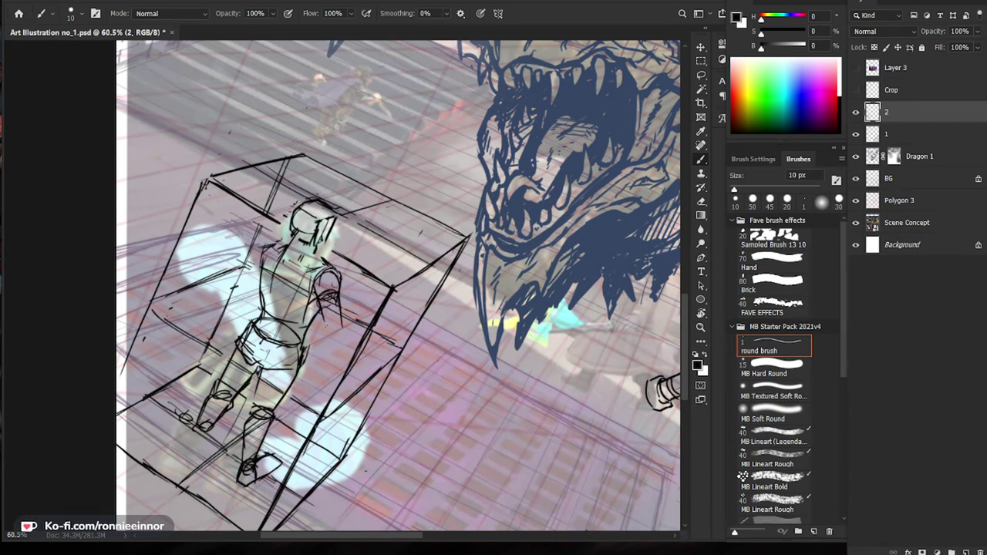
# Sketch the right forearm and hand hanging beside the torso, and add a circle beside the right shoulder.
pyautogui.moveTo(341, 326); pyautogui.dragTo(334, 339)
pyautogui.moveTo(341, 270)
pyautogui.mouseDown()
pyautogui.moveTo(355, 293)
pyautogui.moveTo(334, 284)
pyautogui.mouseUp()
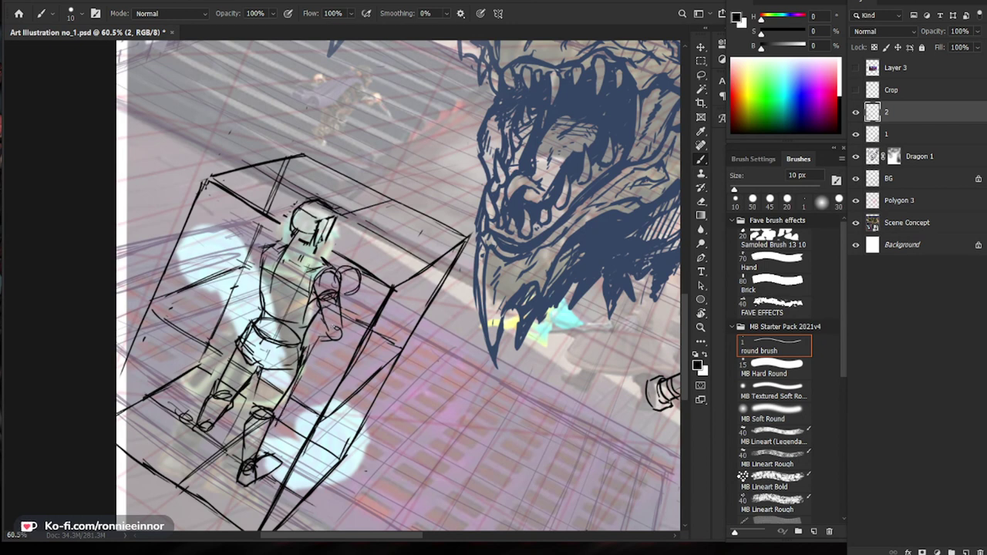
pyautogui.moveTo(331, 318); pyautogui.dragTo(299, 381)
# Select the whole sketched figure, move it slightly higher inside the perspective box and deselect it.
pyautogui.moveTo(367, 360); pyautogui.dragTo(258, 369)
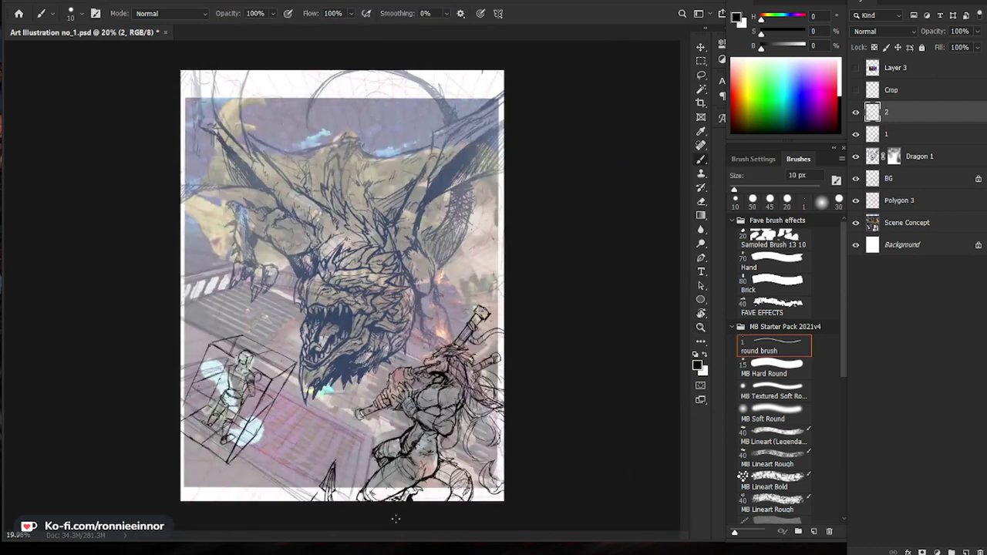
pyautogui.moveTo(309, 409); pyautogui.dragTo(361, 409)
pyautogui.press('v')
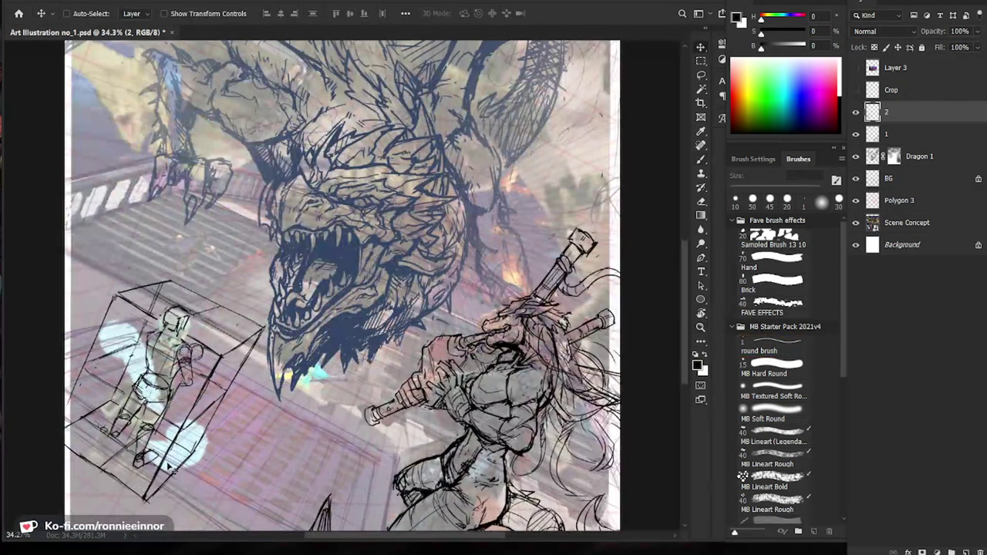
pyautogui.scroll(1, 172, 466)
pyautogui.press('l')
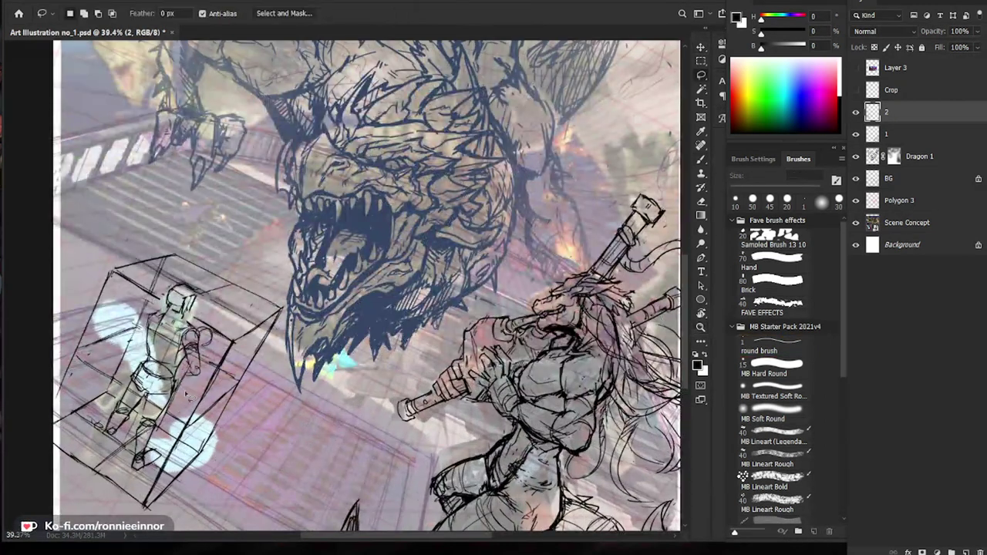
pyautogui.moveTo(165, 448)
pyautogui.mouseDown()
pyautogui.moveTo(156, 468)
pyautogui.moveTo(131, 455)
pyautogui.moveTo(112, 411)
pyautogui.moveTo(146, 314)
pyautogui.mouseUp()
pyautogui.moveTo(191, 284)
pyautogui.mouseDown()
pyautogui.moveTo(217, 347)
pyautogui.moveTo(203, 379)
pyautogui.moveTo(184, 360)
pyautogui.mouseUp()
pyautogui.press('v')
pyautogui.hotkey('ctrl', 'd')
pyautogui.press('b')
# Redraw the right thigh and knee and erase the block-shaped foot below them.
pyautogui.scroll(2, 127, 471)
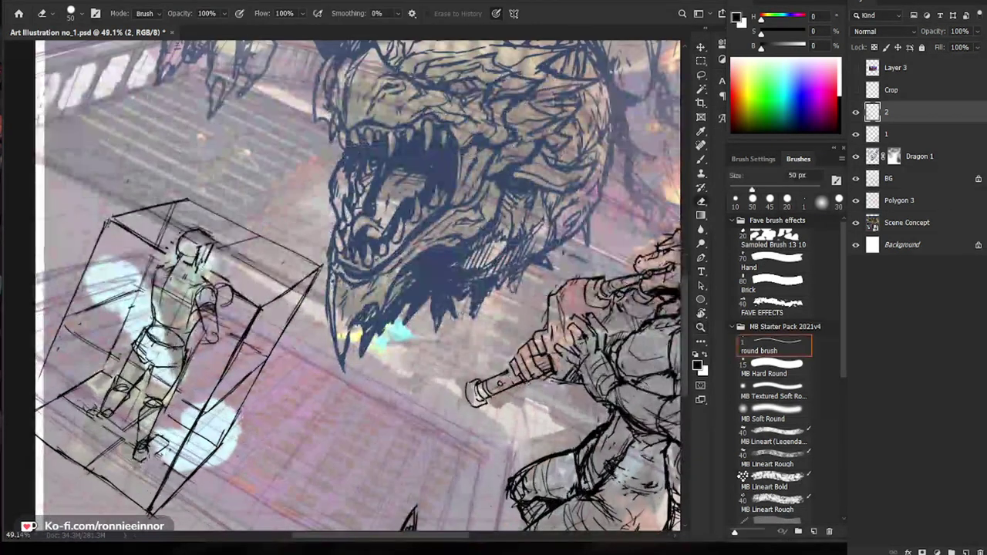
pyautogui.press('b')
pyautogui.moveTo(151, 366)
pyautogui.mouseDown()
pyautogui.moveTo(145, 403)
pyautogui.moveTo(156, 399)
pyautogui.mouseUp()
pyautogui.press('e')
pyautogui.press('b')
pyautogui.moveTo(154, 361); pyautogui.dragTo(148, 398)
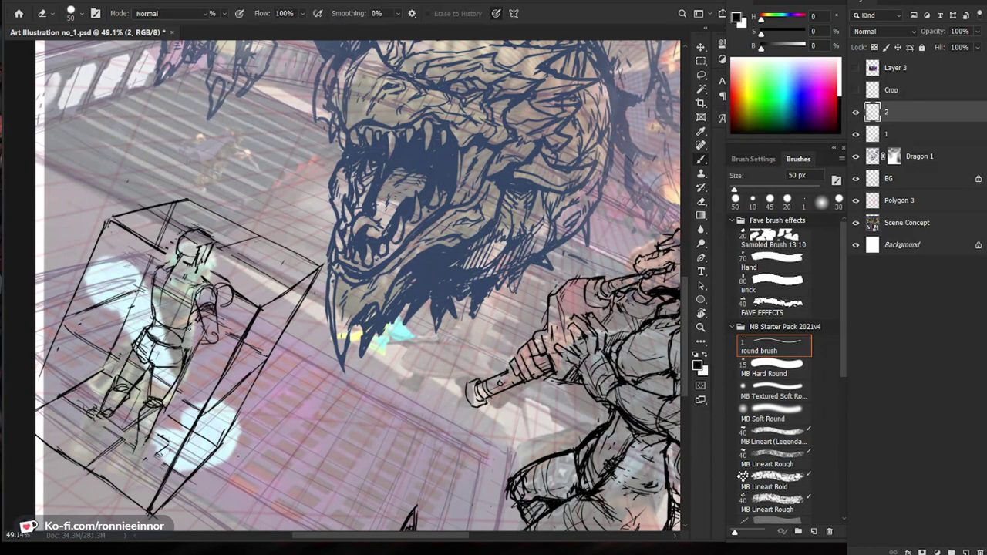
pyautogui.press('b')
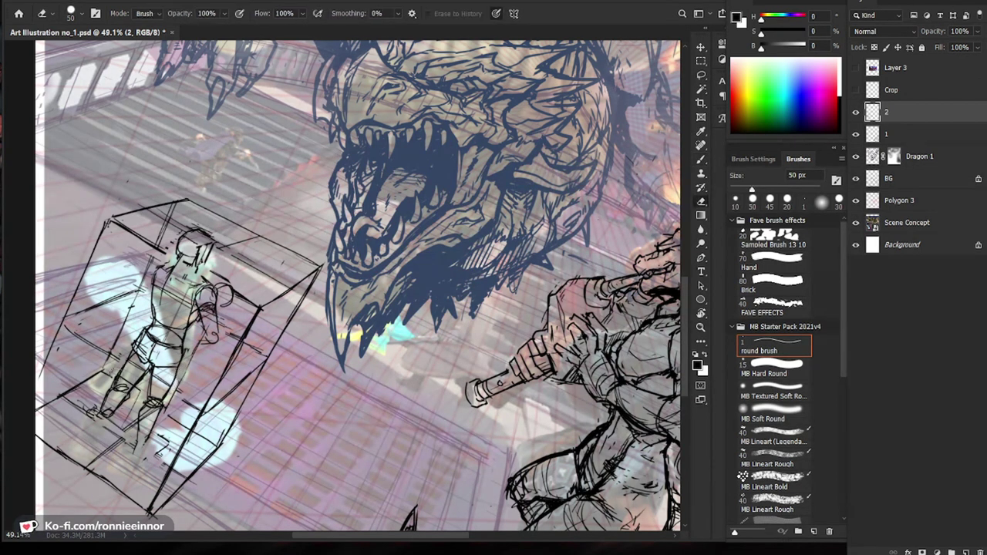
# Erase the rough left lower leg and redraw its calf, ankle and foot on the box floor.
pyautogui.moveTo(116, 391); pyautogui.dragTo(101, 434)
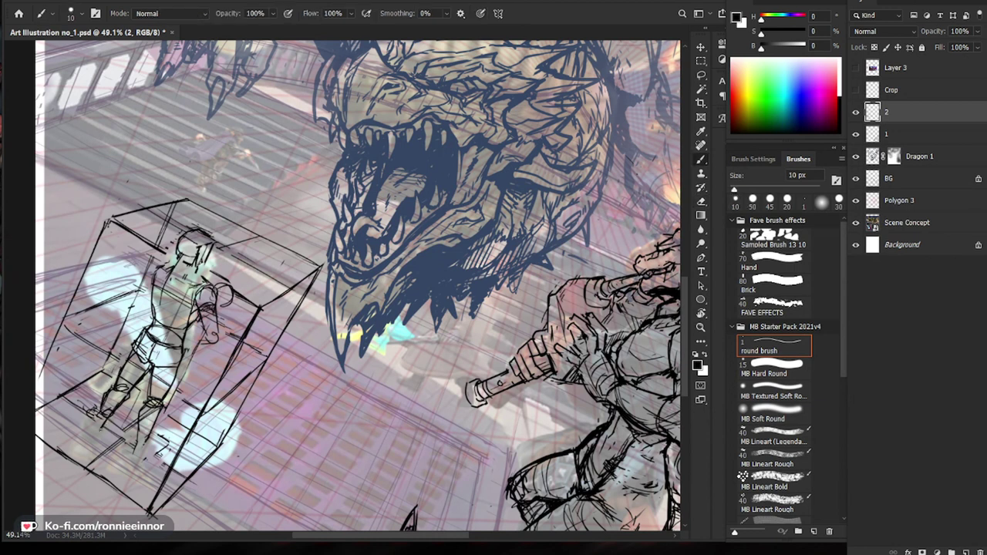
pyautogui.press('e')
pyautogui.moveTo(127, 397); pyautogui.dragTo(108, 424)
pyautogui.press('b')
pyautogui.press('e')
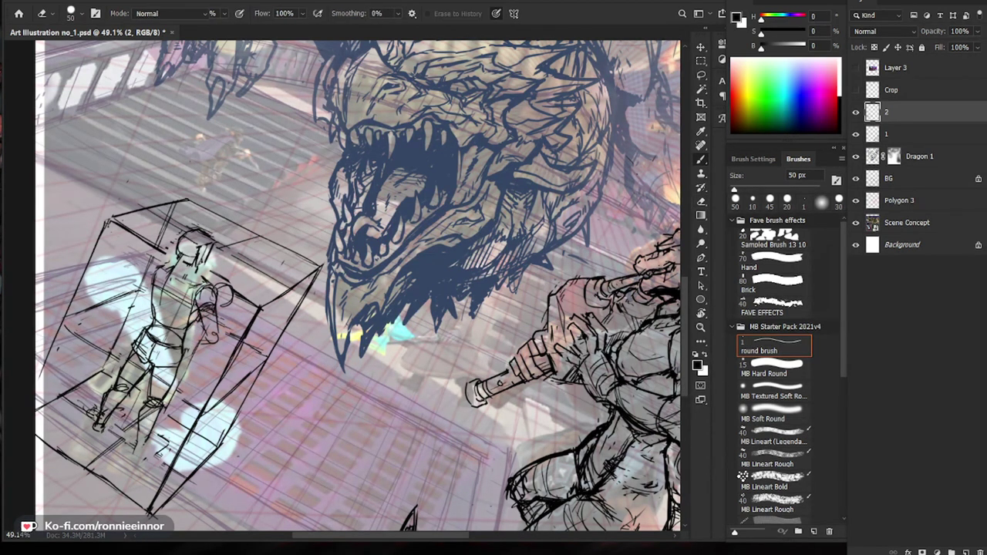
pyautogui.press('b')
pyautogui.moveTo(231, 278)
pyautogui.keyDown('ctrl'); pyautogui.mouseDown()
pyautogui.moveTo(202, 279)
pyautogui.moveTo(241, 309)
pyautogui.mouseUp(); pyautogui.keyUp('ctrl')
pyautogui.moveTo(128, 390); pyautogui.dragTo(115, 413)
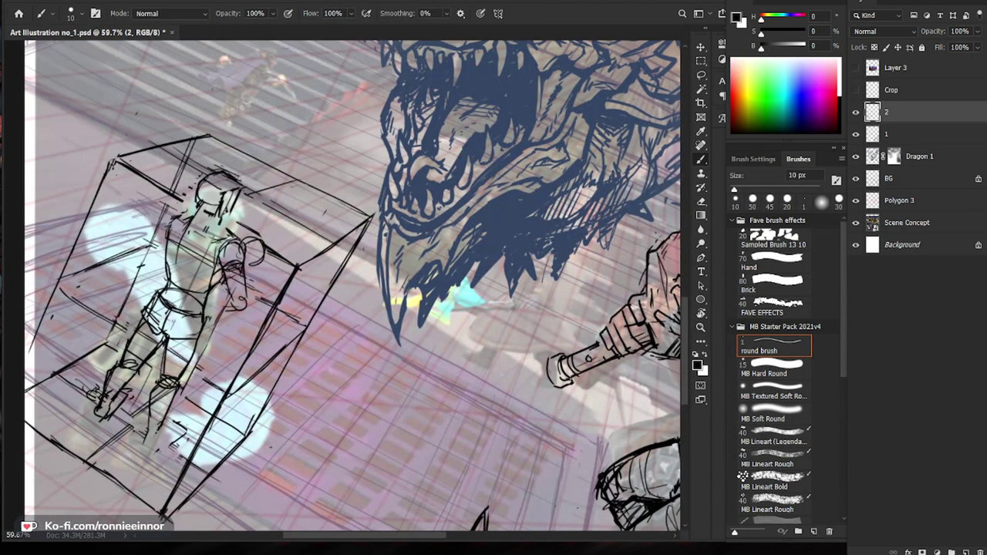
pyautogui.moveTo(101, 405); pyautogui.dragTo(94, 415)
pyautogui.moveTo(111, 400)
pyautogui.mouseDown()
pyautogui.moveTo(106, 406)
pyautogui.moveTo(157, 437)
pyautogui.moveTo(156, 452)
pyautogui.moveTo(143, 453)
pyautogui.mouseUp()
# Sketch the right foot with a rounded heel and angled toes, and clean up the stray lines around it.
pyautogui.press('e')
pyautogui.press('b')
pyautogui.moveTo(168, 423); pyautogui.dragTo(160, 431)
pyautogui.moveTo(174, 420)
pyautogui.mouseDown()
pyautogui.moveTo(159, 436)
pyautogui.moveTo(178, 430)
pyautogui.moveTo(185, 441)
pyautogui.mouseUp()
pyautogui.moveTo(185, 435)
pyautogui.mouseDown()
pyautogui.moveTo(162, 453)
pyautogui.moveTo(159, 435)
pyautogui.mouseUp()
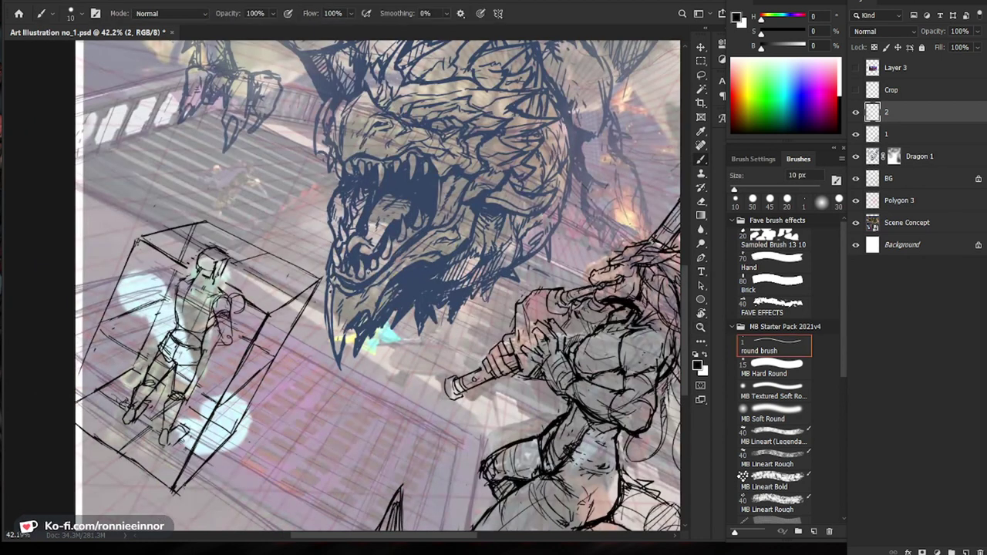
pyautogui.scroll(2, 151, 446)
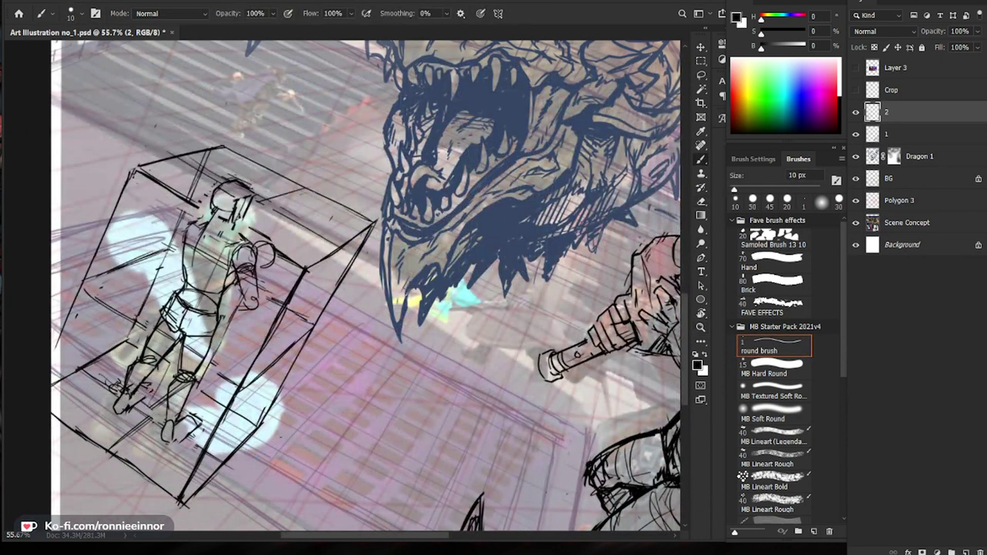
pyautogui.scroll(-2, 214, 342)
pyautogui.scroll(4, 186, 405)
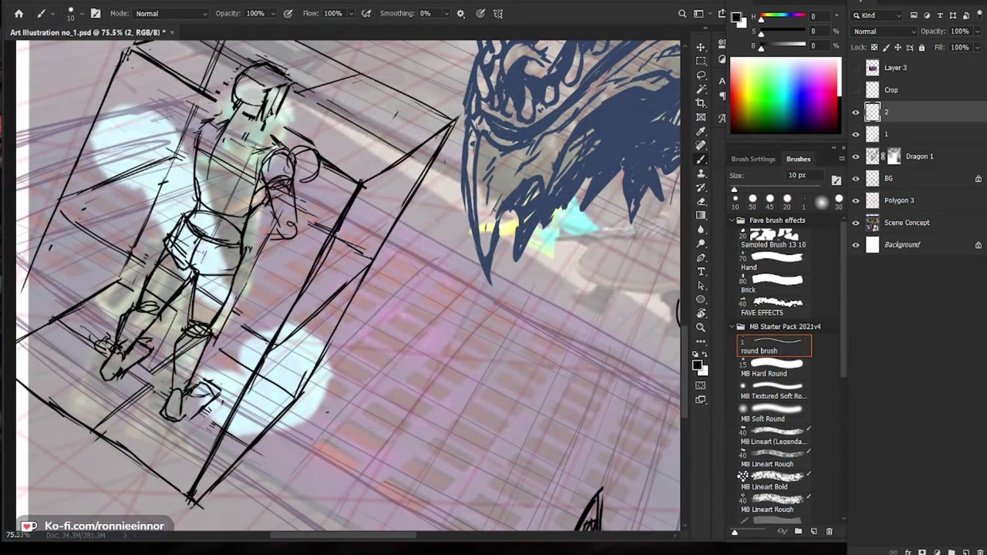
pyautogui.press('e')
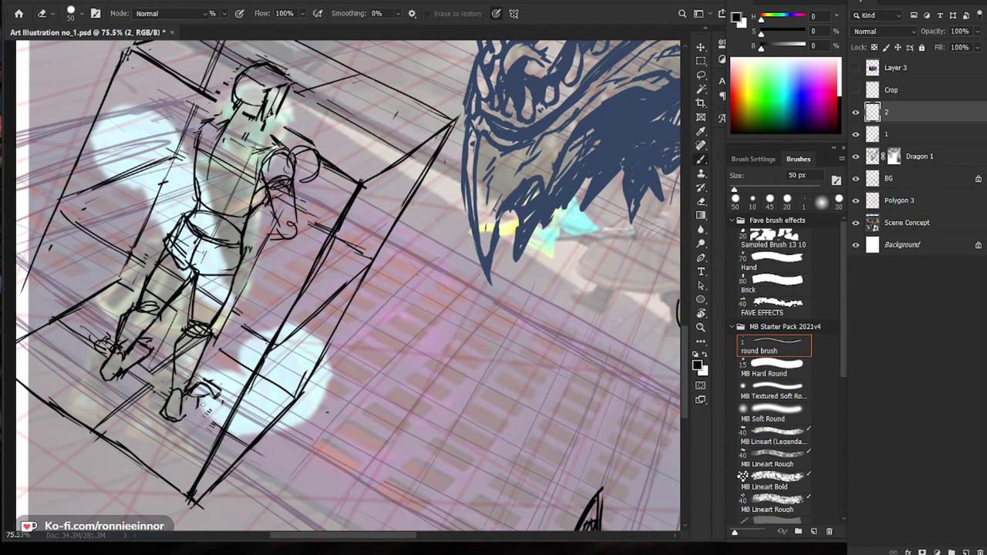
pyautogui.press('b')
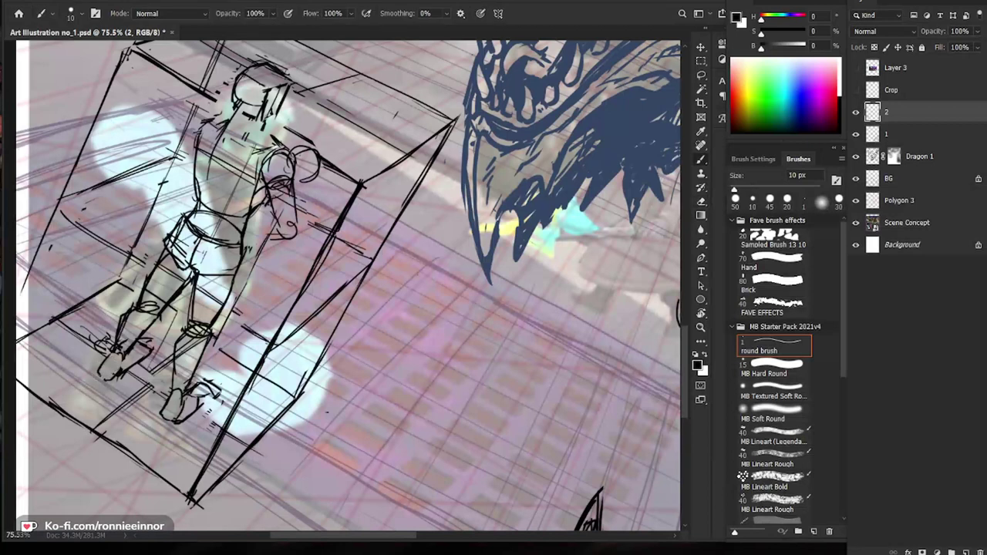
pyautogui.moveTo(448, 352); pyautogui.dragTo(404, 398)
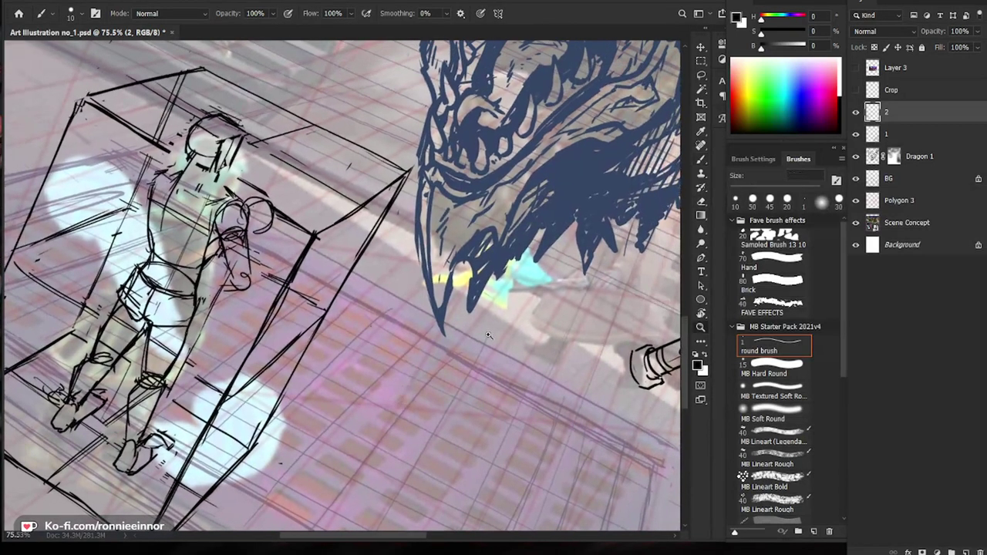
# Redraw the left shoulder as a rounded form and add construction lines across the upper back.
pyautogui.hotkey('ctrl', '0')
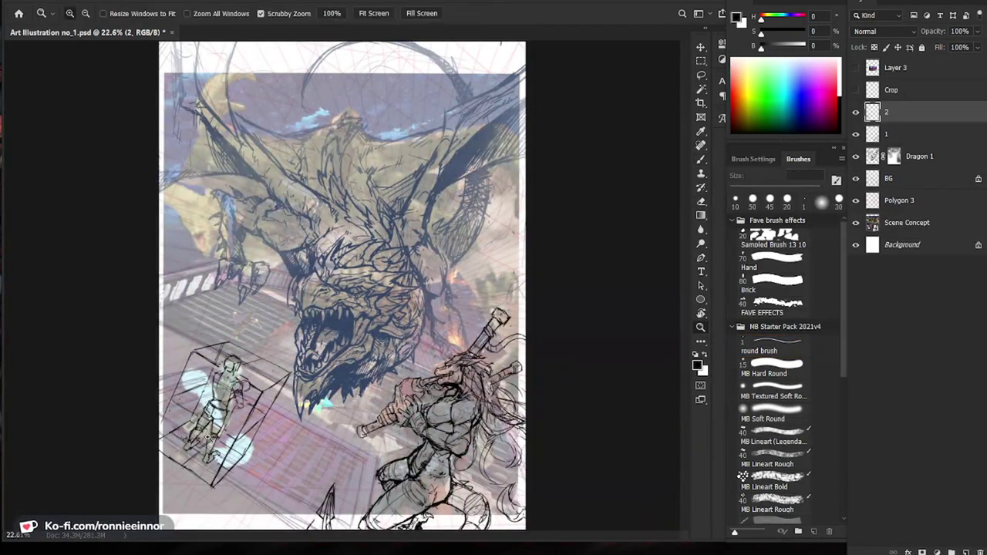
pyautogui.moveTo(273, 434); pyautogui.dragTo(334, 433)
pyautogui.press('e')
pyautogui.press('b')
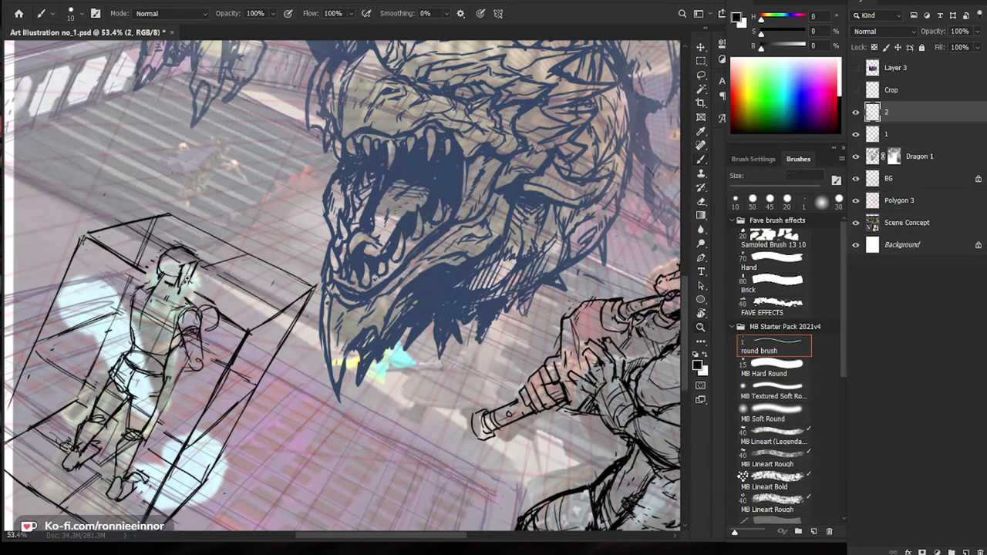
pyautogui.scroll(2, 197, 273)
pyautogui.press('e')
pyautogui.press('b')
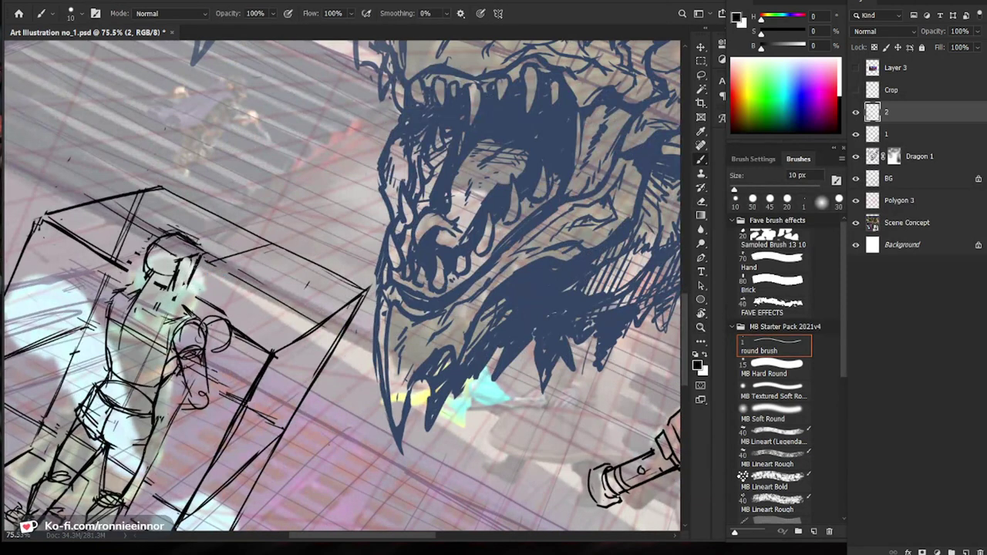
pyautogui.scroll(-2, 408, 293)
pyautogui.scroll(2, 301, 301)
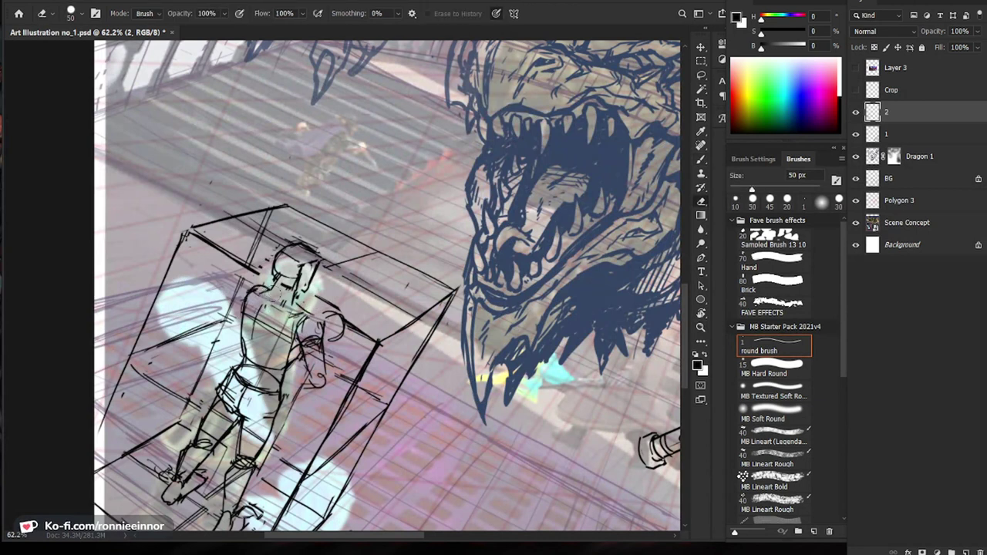
pyautogui.press('e')
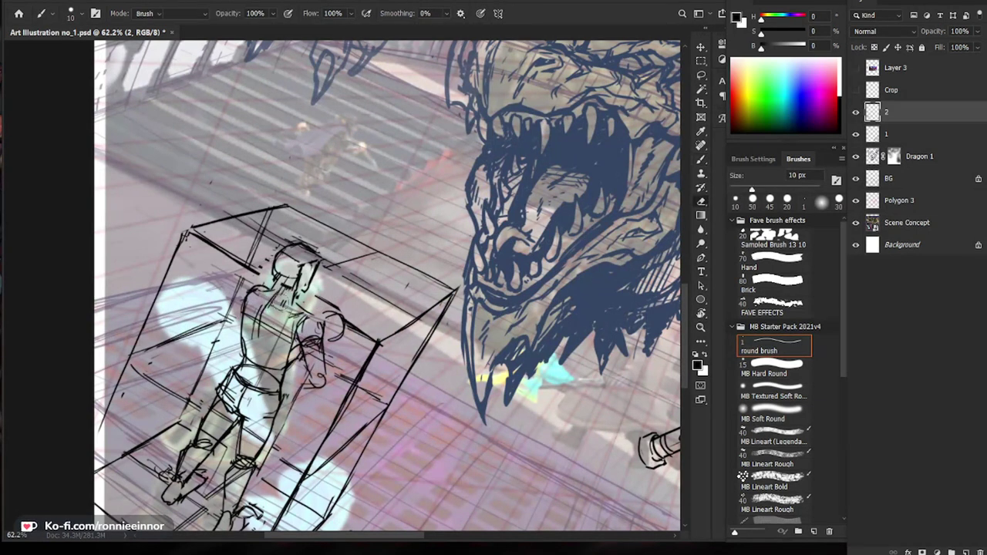
pyautogui.press('b')
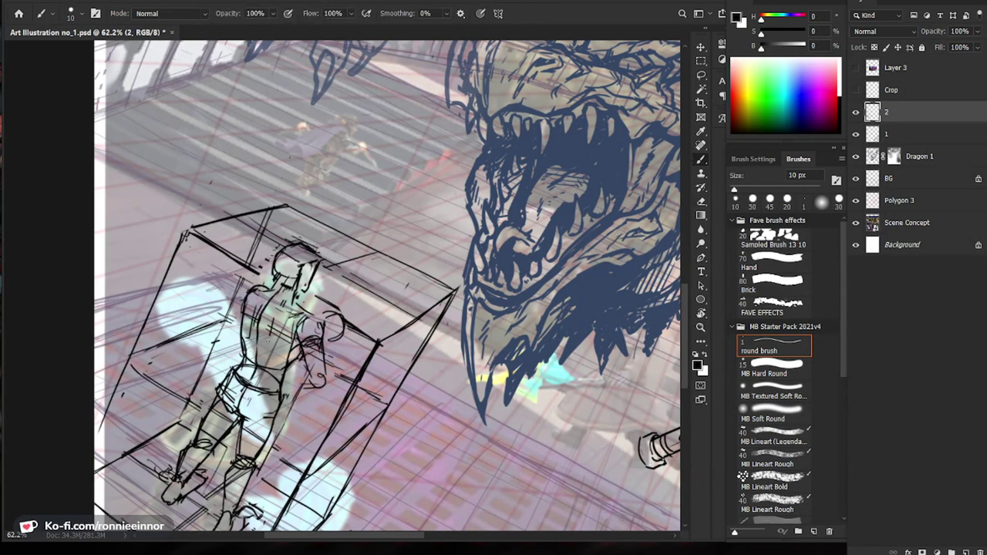
# Refine the right arm, buttocks and thighs with additional contour strokes.
pyautogui.scroll(-3, 385, 388)
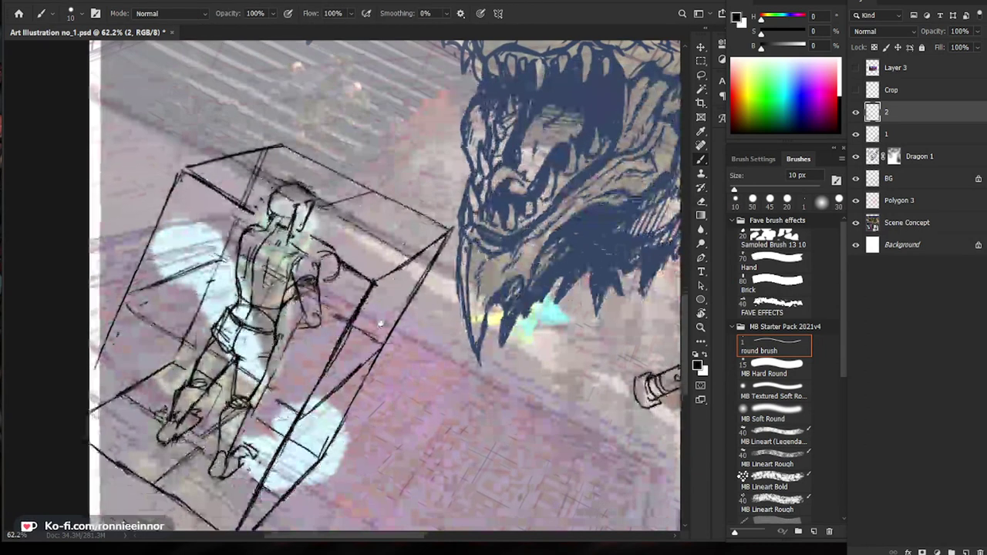
pyautogui.moveTo(234, 284)
pyautogui.mouseDown()
pyautogui.moveTo(216, 307)
pyautogui.moveTo(266, 337)
pyautogui.moveTo(249, 349)
pyautogui.mouseUp()
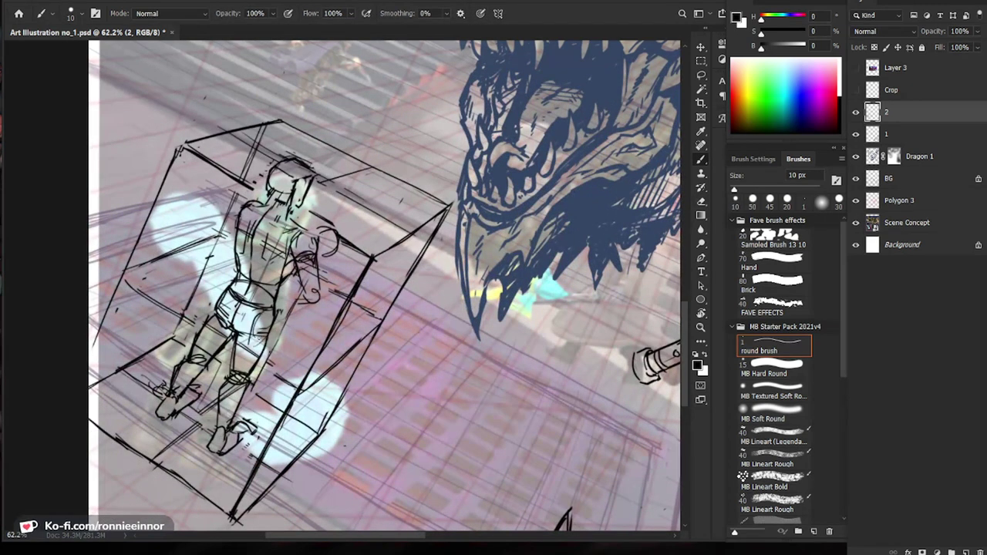
pyautogui.press('e')
pyautogui.press('b')
pyautogui.moveTo(269, 340)
pyautogui.mouseDown()
pyautogui.moveTo(244, 382)
pyautogui.moveTo(168, 371)
pyautogui.moveTo(179, 369)
pyautogui.moveTo(169, 391)
pyautogui.mouseUp()
pyautogui.press('e')
pyautogui.press('b')
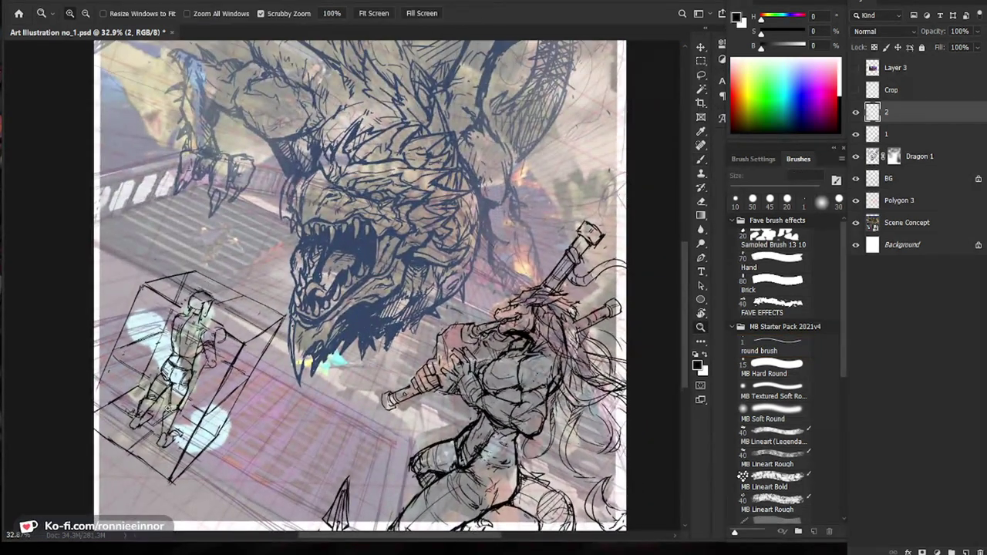
# Erase the stray lines along the torso's left side and redraw its contour.
pyautogui.scroll(3, 154, 394)
pyautogui.press('e')
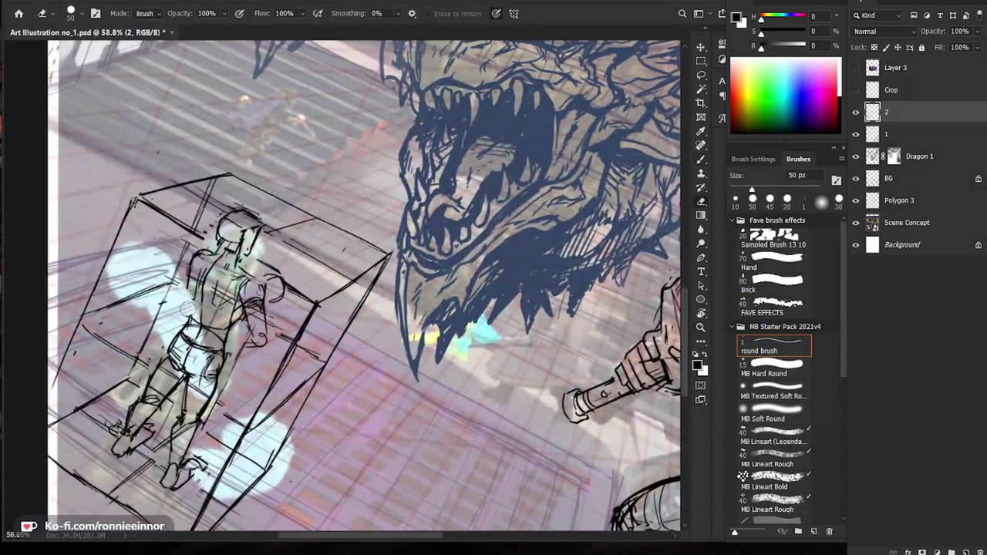
pyautogui.press('b')
pyautogui.press('e')
pyautogui.moveTo(195, 298)
pyautogui.mouseDown()
pyautogui.moveTo(195, 286)
pyautogui.moveTo(195, 299)
pyautogui.mouseUp()
pyautogui.press('b')
# Rework the head's outline with curved strokes around the crown and the left side.
pyautogui.press('space')
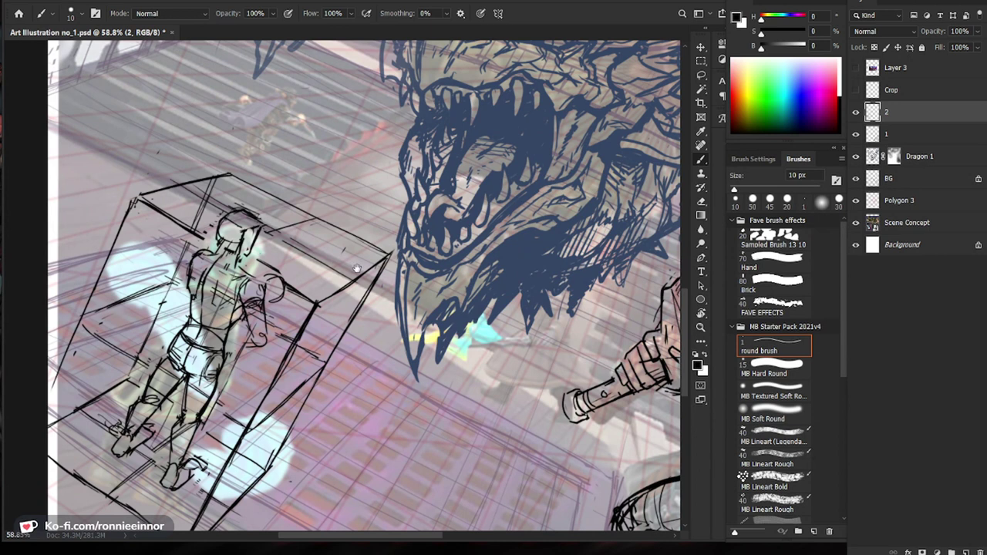
pyautogui.moveTo(357, 268); pyautogui.dragTo(354, 278)
pyautogui.moveTo(225, 224)
pyautogui.mouseDown()
pyautogui.moveTo(217, 253)
pyautogui.moveTo(261, 246)
pyautogui.mouseUp()
pyautogui.moveTo(260, 246)
pyautogui.mouseDown()
pyautogui.moveTo(250, 257)
pyautogui.moveTo(210, 226)
pyautogui.mouseUp()
pyautogui.moveTo(210, 226); pyautogui.dragTo(215, 237)
pyautogui.moveTo(296, 301); pyautogui.dragTo(220, 300)
pyautogui.moveTo(276, 266); pyautogui.dragTo(363, 273)
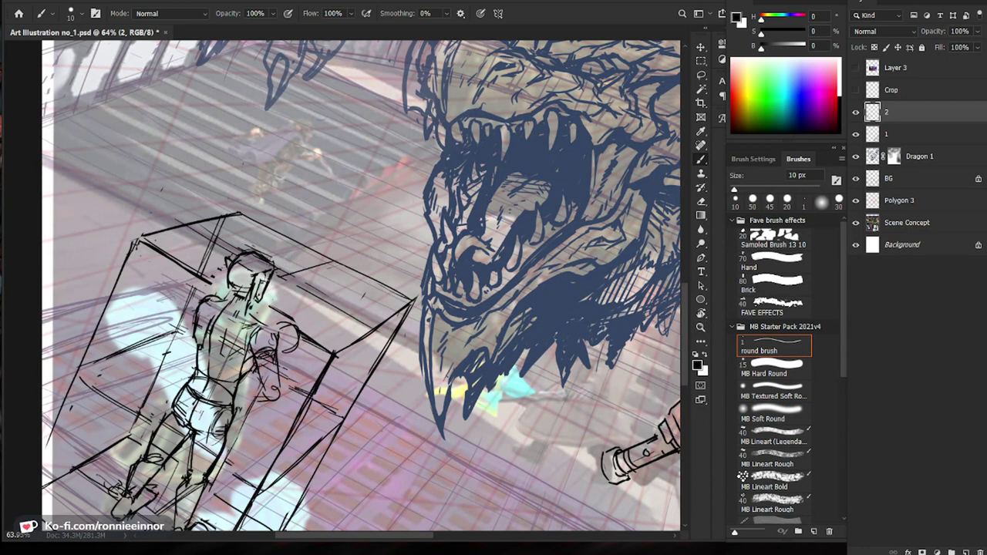
# Draw the pointed ear on the head's right side and clean up the facial contour around it.
pyautogui.moveTo(264, 283); pyautogui.dragTo(279, 281)
pyautogui.moveTo(280, 281)
pyautogui.mouseDown()
pyautogui.moveTo(252, 291)
pyautogui.moveTo(246, 314)
pyautogui.moveTo(223, 301)
pyautogui.mouseUp()
pyautogui.press('e')
pyautogui.press('b')
pyautogui.press('e')
pyautogui.press('b')
pyautogui.press('e')
pyautogui.press('b')
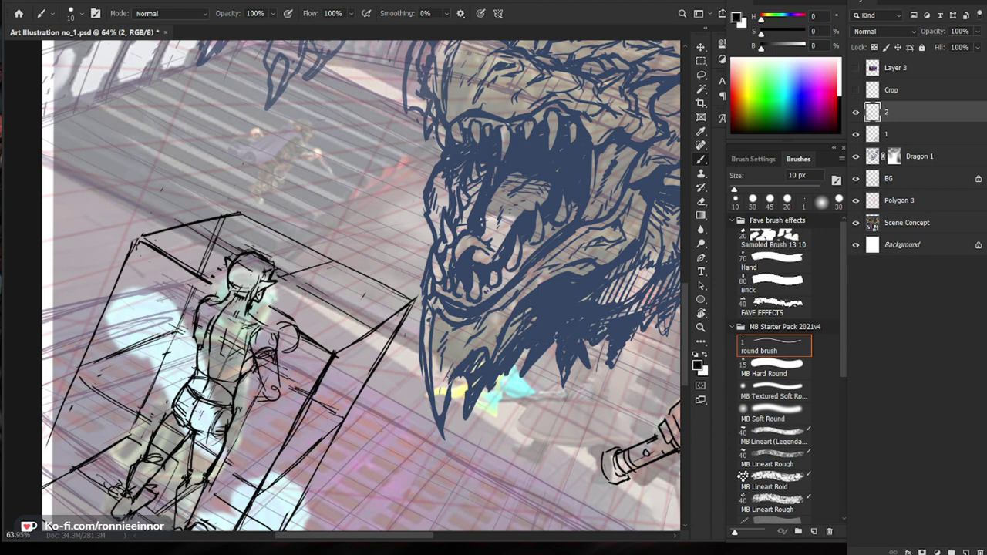
pyautogui.press('e')
pyautogui.press('b')
# Add a contour stroke to the left shoulder and erase stray lines there and along the torso's left edge.
pyautogui.moveTo(219, 293); pyautogui.dragTo(191, 321)
pyautogui.press('e')
pyautogui.press('b')
pyautogui.moveTo(334, 326); pyautogui.dragTo(287, 327)
pyautogui.moveTo(456, 480); pyautogui.dragTo(428, 420)
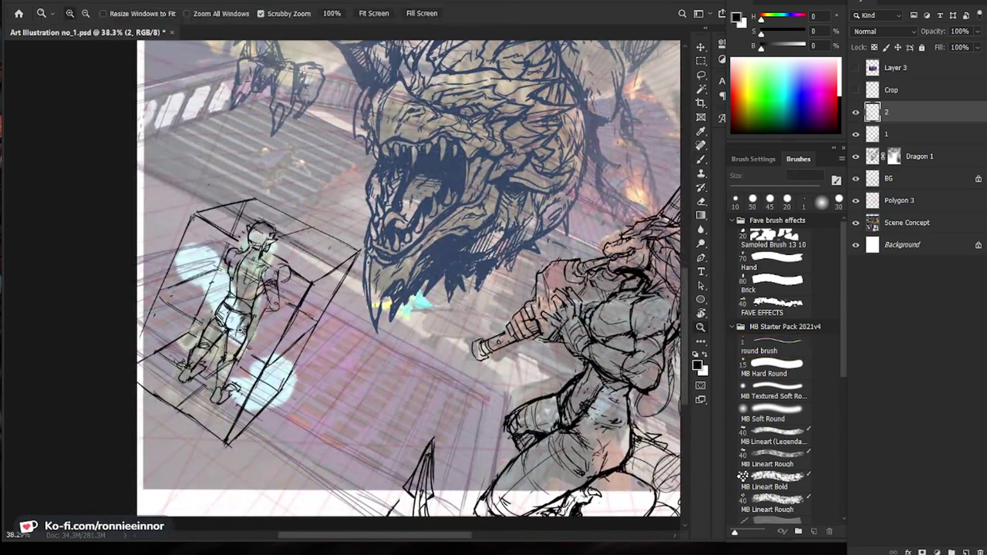
pyautogui.scroll(2, 284, 343)
pyautogui.moveTo(267, 327); pyautogui.dragTo(268, 331)
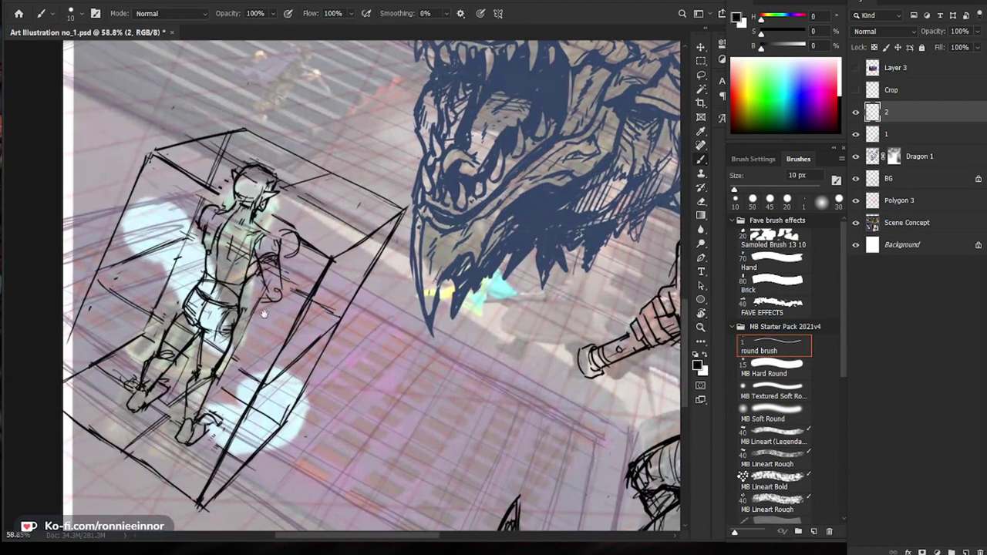
pyautogui.moveTo(202, 276)
pyautogui.mouseDown()
pyautogui.moveTo(138, 269)
pyautogui.moveTo(95, 304)
pyautogui.mouseUp()
pyautogui.hotkey('ctrl', 'z')
pyautogui.press('e')
pyautogui.moveTo(203, 234); pyautogui.dragTo(204, 255)
pyautogui.press('b')
pyautogui.press('e')
pyautogui.moveTo(224, 222)
pyautogui.mouseDown()
pyautogui.moveTo(219, 301)
pyautogui.moveTo(200, 285)
pyautogui.mouseUp()
pyautogui.press('b')
# Redraw the left shoulder, arm and torso-side contour and erase the excess lines above the shoulder.
pyautogui.press('e')
pyautogui.press('b')
pyautogui.press('e')
pyautogui.press('b')
pyautogui.moveTo(206, 246)
pyautogui.mouseDown()
pyautogui.moveTo(206, 257)
pyautogui.moveTo(207, 246)
pyautogui.mouseUp()
pyautogui.moveTo(219, 224); pyautogui.dragTo(209, 252)
pyautogui.moveTo(235, 267); pyautogui.dragTo(266, 267)
pyautogui.moveTo(176, 241); pyautogui.dragTo(180, 254)
pyautogui.press('e')
pyautogui.moveTo(183, 213)
pyautogui.mouseDown()
pyautogui.moveTo(175, 236)
pyautogui.moveTo(214, 213)
pyautogui.mouseUp()
pyautogui.press('b')
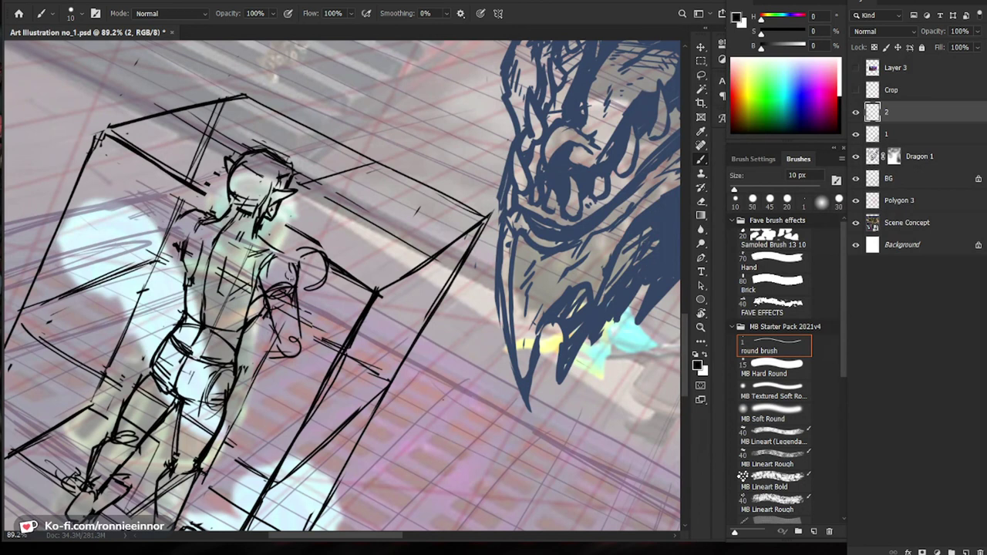
pyautogui.press('e')
pyautogui.press('b')
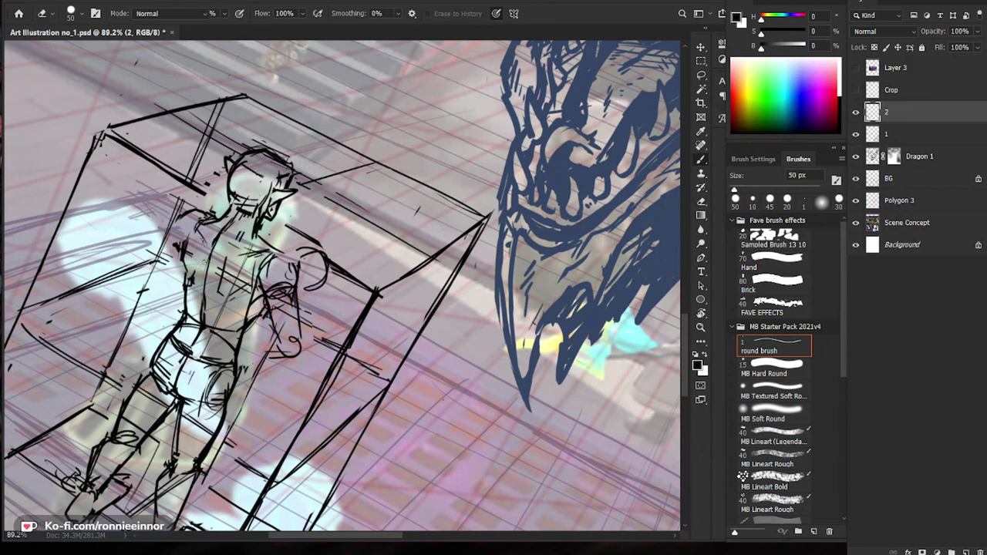
pyautogui.moveTo(346, 264); pyautogui.dragTo(323, 254)
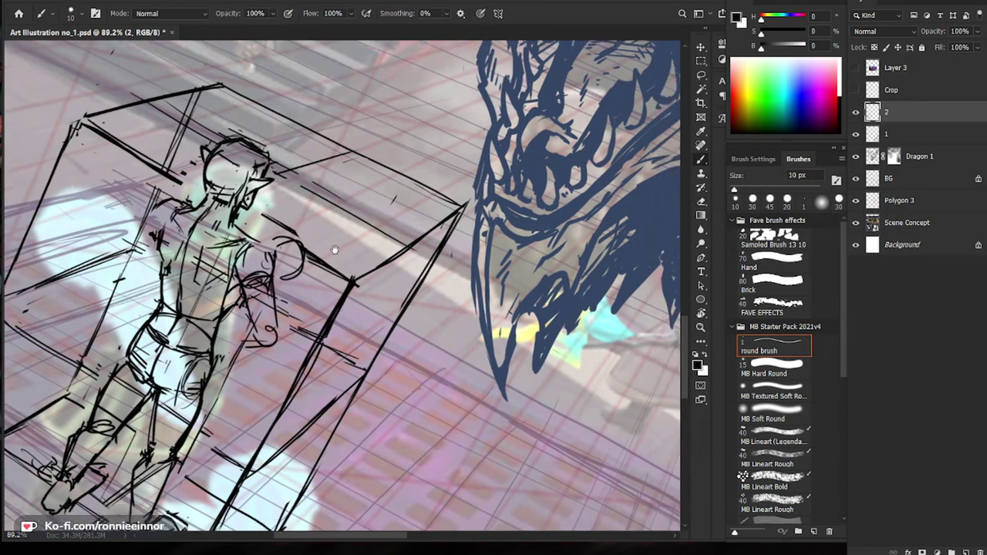
# Draw a long curve down the back and rework the lines between the torso's right side and the right arm.
pyautogui.moveTo(234, 226)
pyautogui.mouseDown()
pyautogui.moveTo(270, 252)
pyautogui.moveTo(272, 271)
pyautogui.moveTo(209, 331)
pyautogui.mouseUp()
pyautogui.press('e')
pyautogui.press('b')
pyautogui.moveTo(273, 295)
pyautogui.mouseDown()
pyautogui.moveTo(197, 298)
pyautogui.moveTo(322, 292)
pyautogui.mouseUp()
pyautogui.press('e')
pyautogui.moveTo(261, 299); pyautogui.dragTo(252, 318)
pyautogui.press('b')
pyautogui.moveTo(251, 281); pyautogui.dragTo(236, 311)
pyautogui.moveTo(405, 408); pyautogui.dragTo(401, 381)
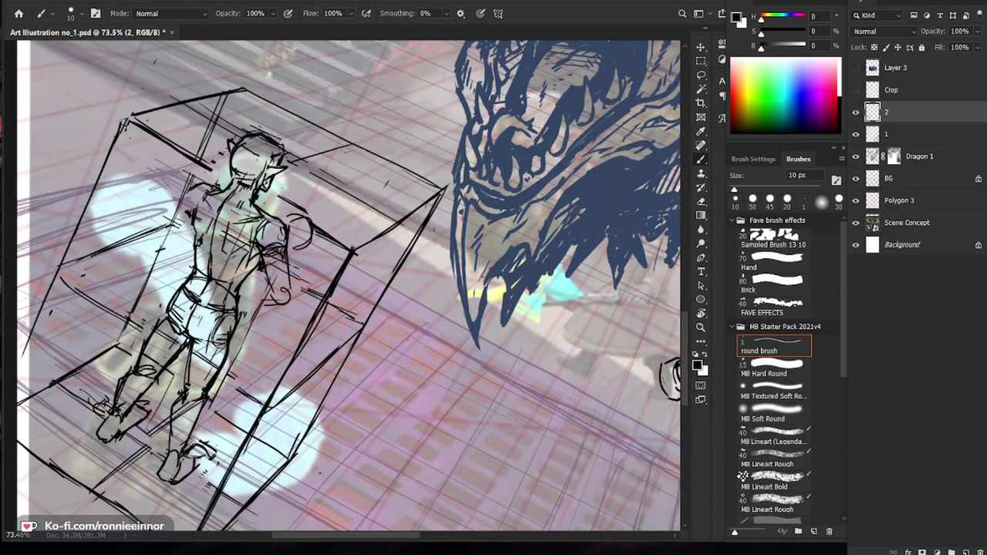
# Erase the messy construction lines around the left lower leg and foot and redraw their contour.
pyautogui.press('e')
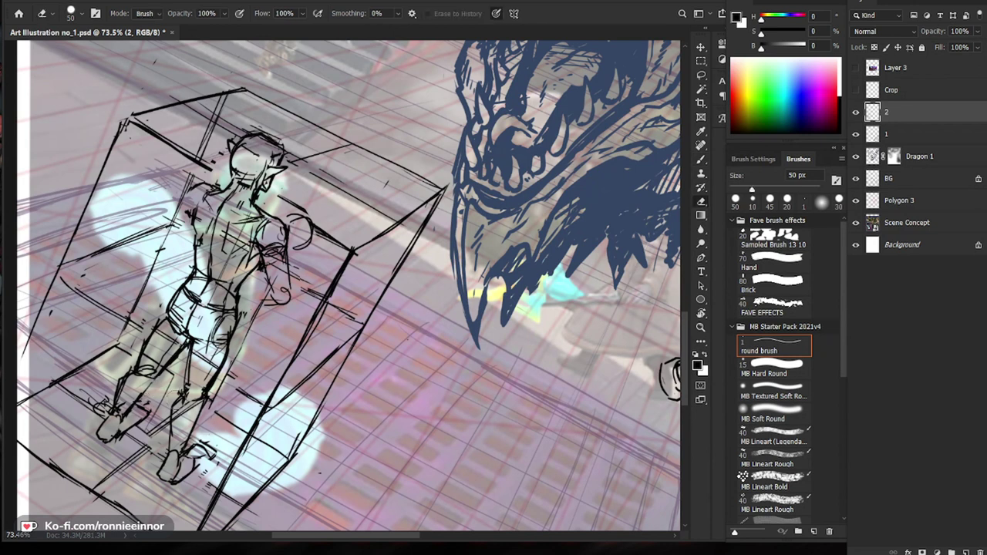
pyautogui.press('b')
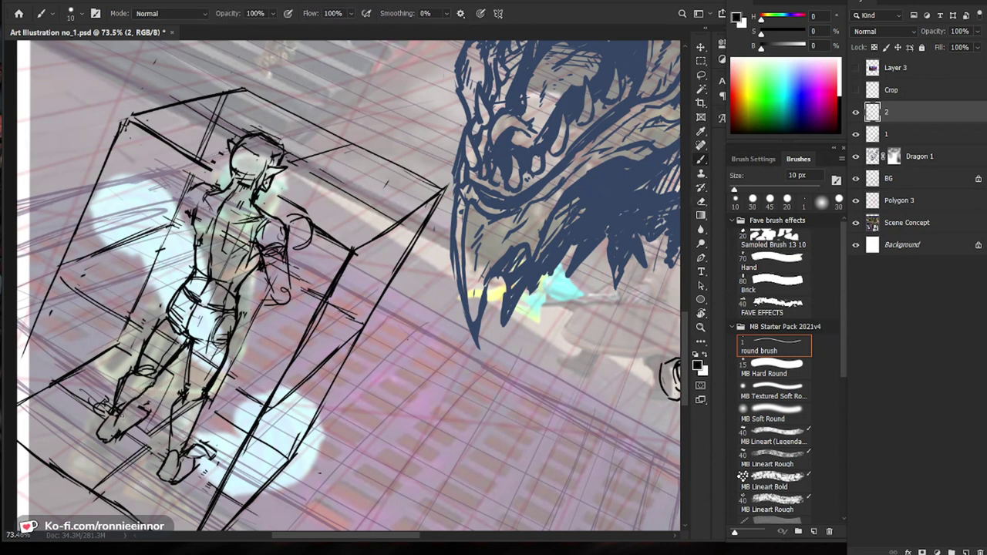
pyautogui.press('e')
pyautogui.press('b')
pyautogui.moveTo(118, 381); pyautogui.dragTo(108, 425)
pyautogui.press('e')
pyautogui.press('b')
pyautogui.moveTo(116, 386); pyautogui.dragTo(106, 419)
pyautogui.press('z')
pyautogui.moveTo(204, 370); pyautogui.dragTo(166, 372)
pyautogui.press('b')
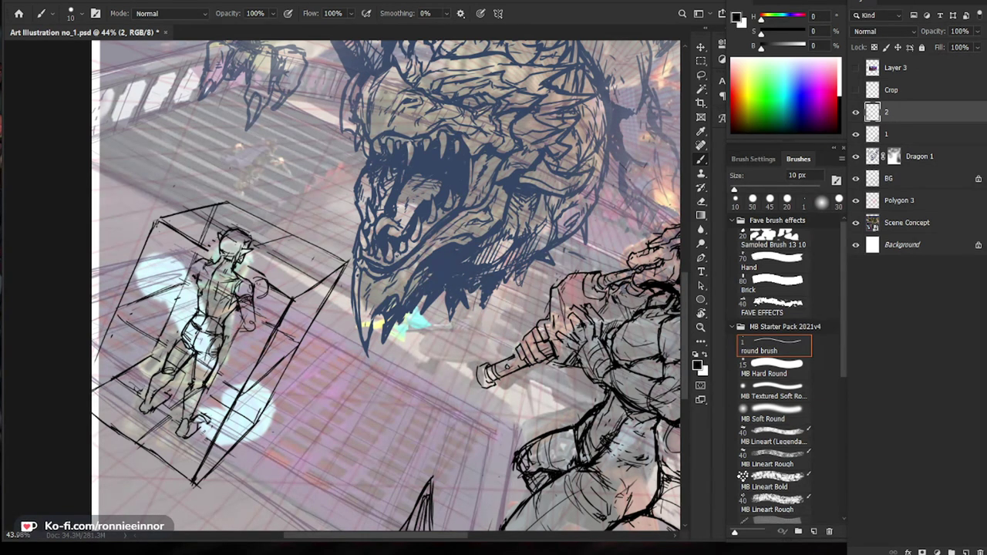
# Erase excess lines on the head and redraw the strand beside the right side of the face.
pyautogui.moveTo(229, 268); pyautogui.dragTo(271, 268)
pyautogui.press('e')
pyautogui.moveTo(219, 246); pyautogui.dragTo(209, 263)
pyautogui.press('b')
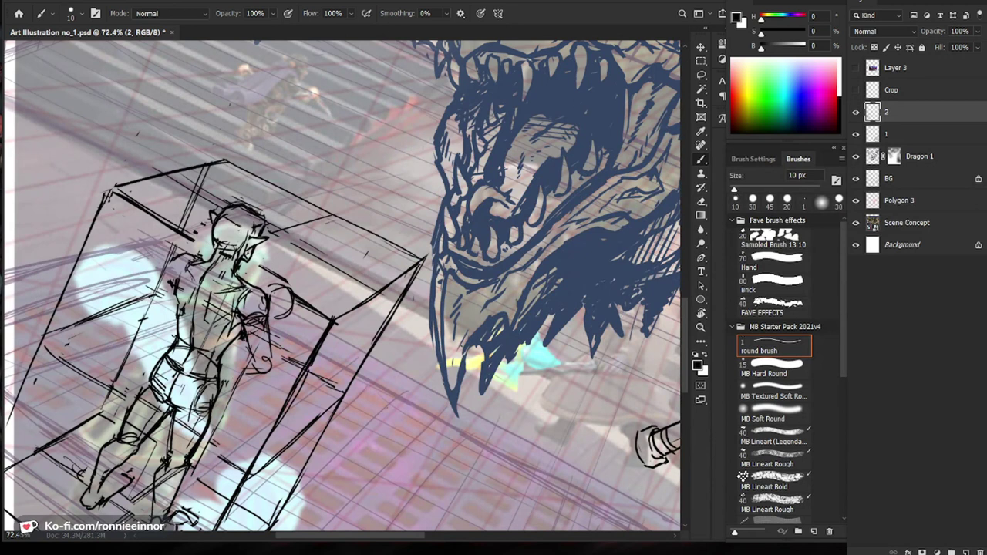
pyautogui.press('e')
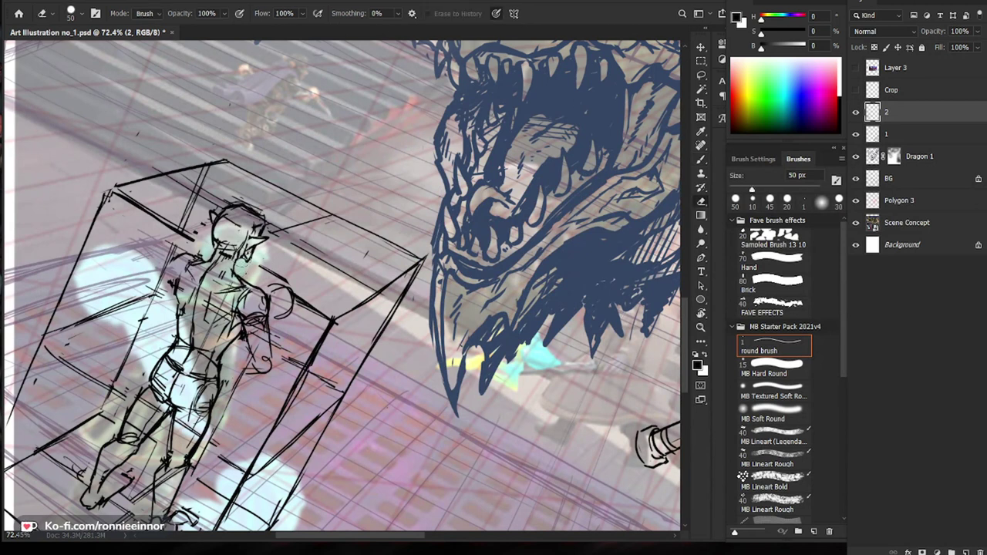
pyautogui.press('b')
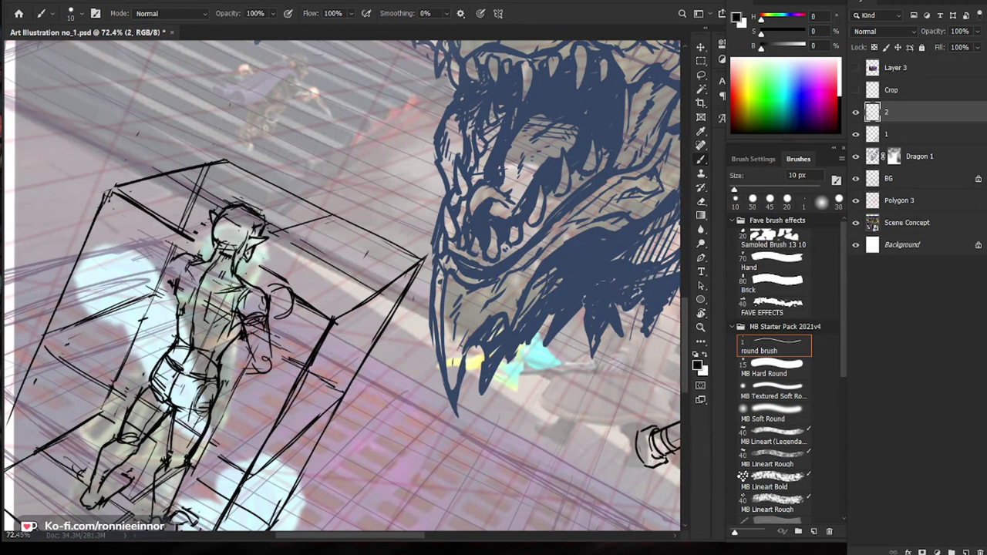
pyautogui.moveTo(245, 255); pyautogui.dragTo(241, 263)
# Clean up the crown and right ear by erasing stray lines and restating their outline.
pyautogui.hotkey('ctrl', 'space')
pyautogui.moveTo(338, 274); pyautogui.dragTo(266, 275)
pyautogui.press('space')
pyautogui.moveTo(508, 486); pyautogui.dragTo(452, 434)
pyautogui.hotkey('ctrl', 'space')
pyautogui.moveTo(239, 213); pyautogui.dragTo(337, 213)
pyautogui.press('e')
pyautogui.moveTo(263, 154)
pyautogui.mouseDown()
pyautogui.moveTo(256, 139)
pyautogui.moveTo(234, 144)
pyautogui.mouseUp()
pyautogui.press('b')
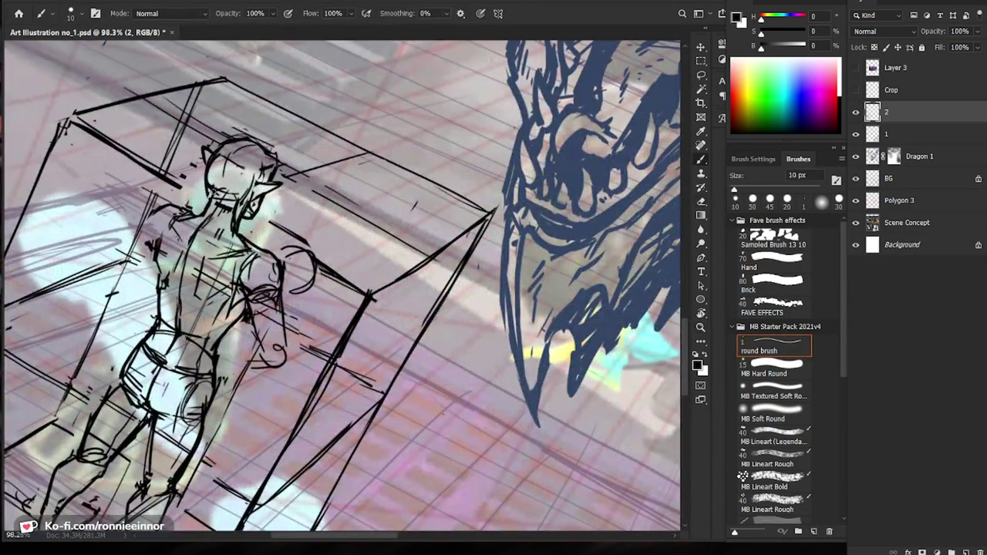
pyautogui.moveTo(361, 237); pyautogui.dragTo(362, 282)
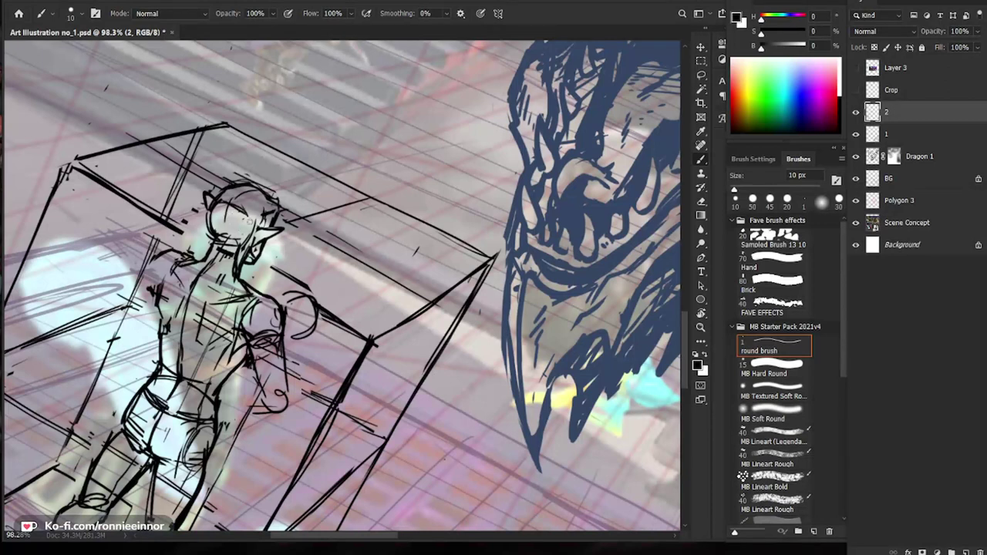
pyautogui.press('e')
pyautogui.moveTo(284, 216); pyautogui.dragTo(277, 223)
pyautogui.press('b')
pyautogui.press('e')
pyautogui.press('b')
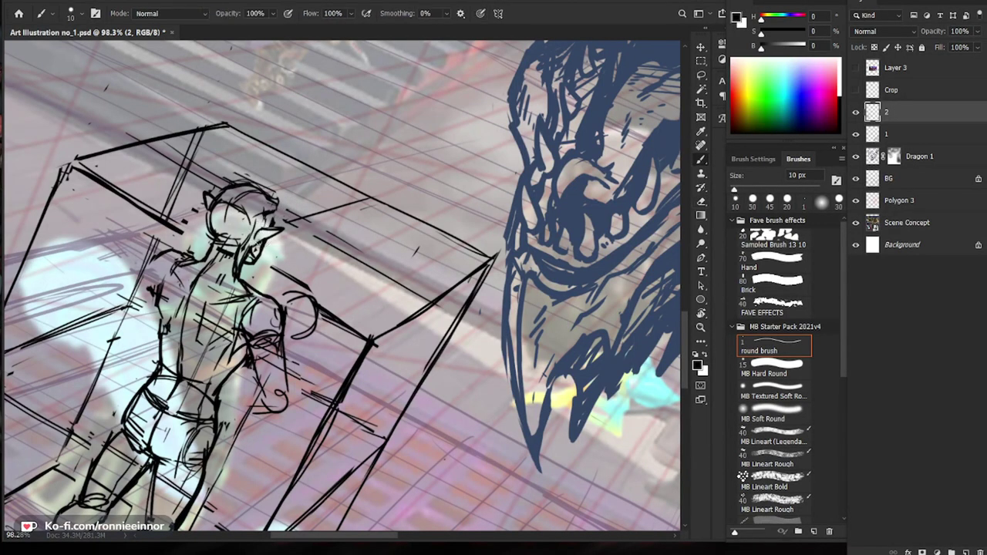
# Reduce the brush size to 5 px, erase marks on the left shoulder and add a fine stroke across the upper back.
pyautogui.moveTo(330, 212); pyautogui.dragTo(247, 216)
pyautogui.moveTo(388, 432); pyautogui.dragTo(358, 395)
pyautogui.press('[')
pyautogui.press('[')
pyautogui.press('[')
pyautogui.press('[')
pyautogui.press('[')
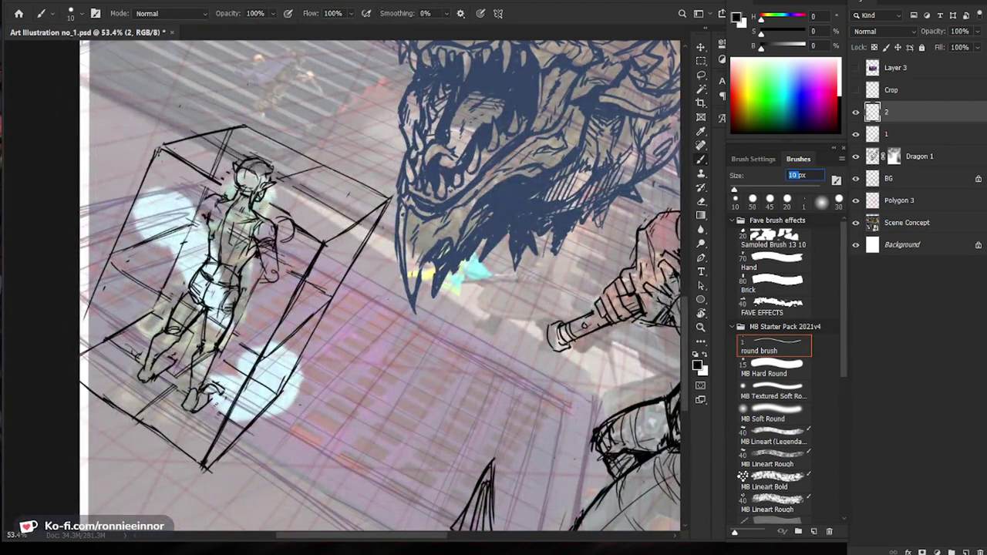
pyautogui.scroll(4, 208, 210)
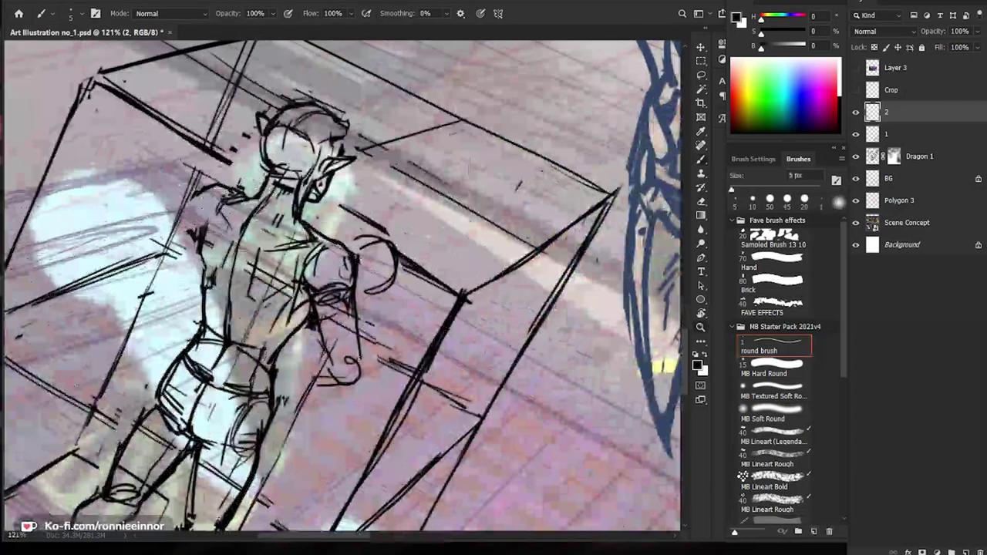
pyautogui.moveTo(439, 424); pyautogui.dragTo(411, 369)
pyautogui.press('e')
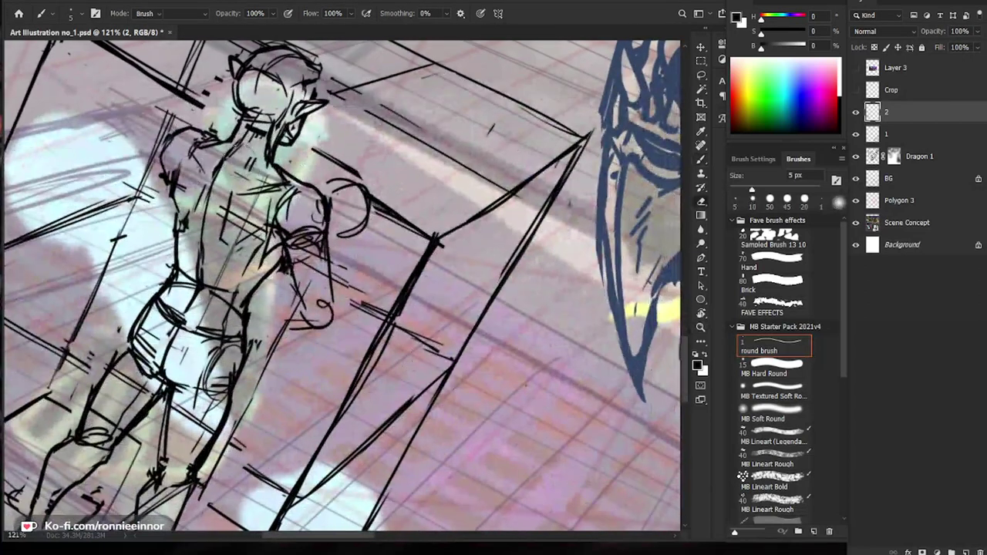
pyautogui.moveTo(191, 154); pyautogui.dragTo(199, 162)
pyautogui.press('b')
pyautogui.moveTo(245, 186); pyautogui.dragTo(267, 190)
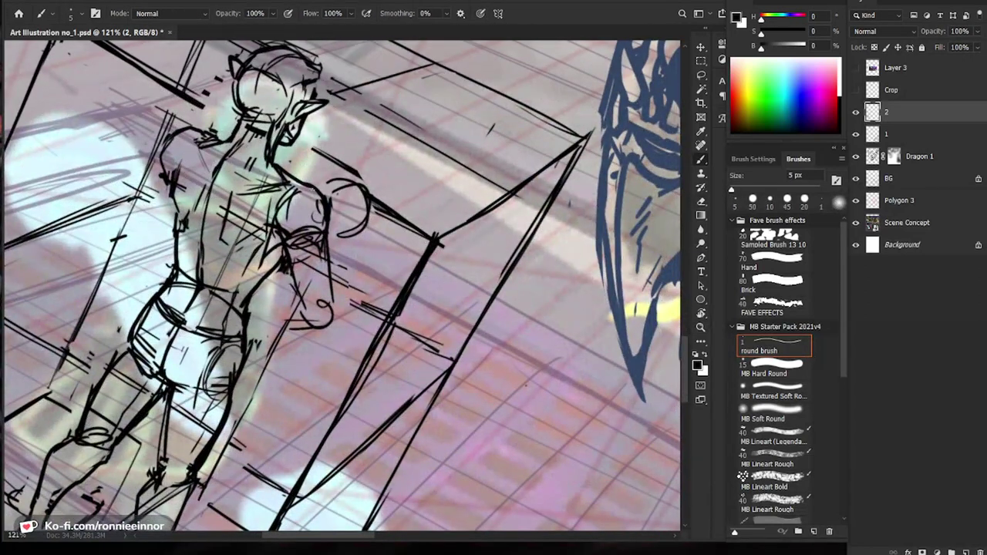
# Refine the left shoulder blade and upper back with thin strokes, erasing the rough lines between them.
pyautogui.press('e')
pyautogui.press('b')
pyautogui.moveTo(211, 166)
pyautogui.mouseDown()
pyautogui.moveTo(205, 182)
pyautogui.moveTo(231, 187)
pyautogui.moveTo(193, 226)
pyautogui.mouseUp()
pyautogui.press('e')
pyautogui.press('b')
pyautogui.moveTo(217, 169)
pyautogui.mouseDown()
pyautogui.moveTo(203, 218)
pyautogui.moveTo(235, 149)
pyautogui.moveTo(230, 138)
pyautogui.moveTo(213, 145)
pyautogui.moveTo(267, 162)
pyautogui.mouseUp()
pyautogui.press('e')
pyautogui.press('b')
pyautogui.press('e')
pyautogui.press('b')
pyautogui.moveTo(228, 153); pyautogui.dragTo(249, 159)
pyautogui.moveTo(360, 139); pyautogui.dragTo(356, 252)
# Clean up the neck and draw thin collar lines around its base and the nape.
pyautogui.press('e')
pyautogui.press('b')
pyautogui.moveTo(226, 248)
pyautogui.mouseDown()
pyautogui.moveTo(238, 229)
pyautogui.moveTo(222, 256)
pyautogui.mouseUp()
pyautogui.moveTo(235, 229)
pyautogui.mouseDown()
pyautogui.moveTo(223, 250)
pyautogui.moveTo(259, 257)
pyautogui.moveTo(248, 259)
pyautogui.mouseUp()
pyautogui.moveTo(233, 241); pyautogui.dragTo(262, 257)
pyautogui.moveTo(437, 294); pyautogui.dragTo(408, 273)
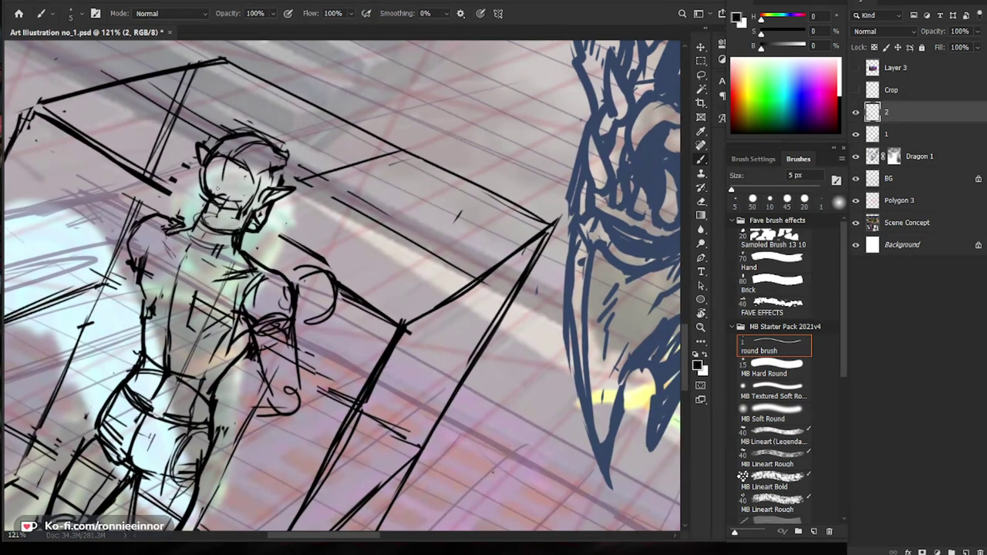
pyautogui.moveTo(363, 242)
pyautogui.mouseDown()
pyautogui.moveTo(370, 208)
pyautogui.moveTo(354, 233)
pyautogui.mouseUp()
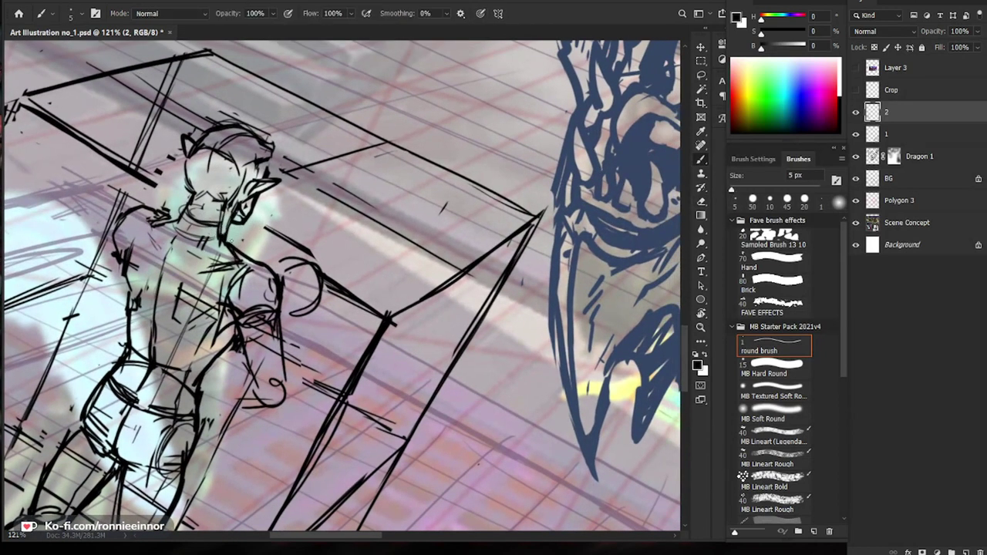
# Erase and redraw the dark strand below the right ear along the face's edge.
pyautogui.moveTo(241, 208); pyautogui.dragTo(238, 225)
pyautogui.moveTo(354, 211)
pyautogui.mouseDown()
pyautogui.moveTo(254, 211)
pyautogui.moveTo(429, 203)
pyautogui.mouseUp()
pyautogui.press('e')
pyautogui.moveTo(297, 208)
pyautogui.mouseDown()
pyautogui.moveTo(284, 233)
pyautogui.moveTo(285, 224)
pyautogui.mouseUp()
pyautogui.press('b')
pyautogui.moveTo(288, 219); pyautogui.dragTo(277, 232)
pyautogui.moveTo(332, 253); pyautogui.dragTo(322, 253)
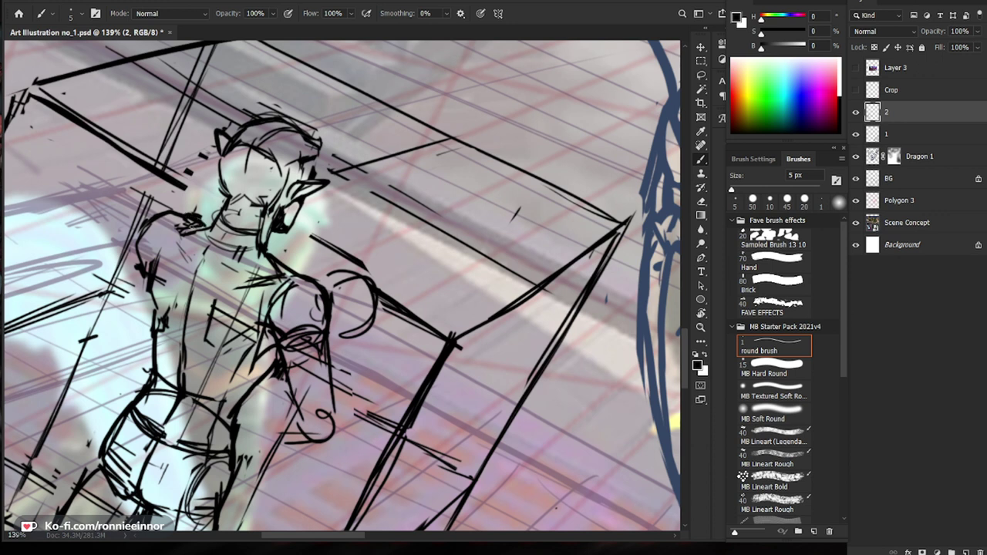
# Redraw the left shoulder and upper arm with thin contour strokes.
pyautogui.moveTo(190, 222)
pyautogui.mouseDown()
pyautogui.moveTo(155, 258)
pyautogui.moveTo(138, 294)
pyautogui.moveTo(153, 276)
pyautogui.moveTo(146, 268)
pyautogui.moveTo(152, 288)
pyautogui.mouseUp()
pyautogui.press('e')
pyautogui.press('b')
pyautogui.moveTo(151, 241); pyautogui.dragTo(149, 268)
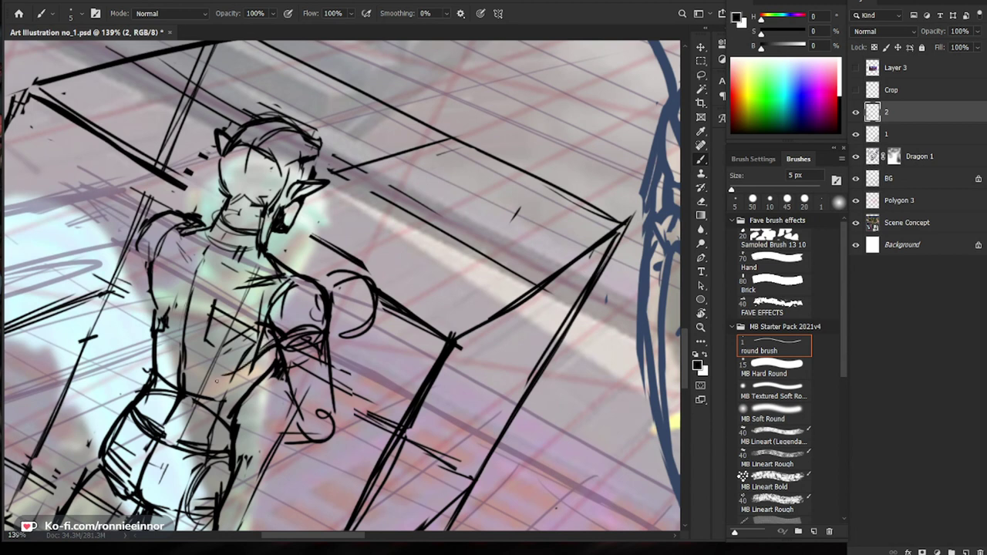
pyautogui.moveTo(214, 379); pyautogui.dragTo(202, 337)
# Draw the lower back's curved contour above the waist and erase excess lines on the torso's left side.
pyautogui.moveTo(355, 344)
pyautogui.mouseDown()
pyautogui.moveTo(321, 356)
pyautogui.moveTo(286, 302)
pyautogui.moveTo(337, 301)
pyautogui.moveTo(296, 299)
pyautogui.mouseUp()
pyautogui.moveTo(304, 293); pyautogui.dragTo(294, 297)
pyautogui.moveTo(299, 283); pyautogui.dragTo(260, 326)
pyautogui.moveTo(297, 300)
pyautogui.mouseDown()
pyautogui.moveTo(258, 330)
pyautogui.moveTo(216, 300)
pyautogui.mouseUp()
pyautogui.moveTo(219, 309); pyautogui.dragTo(199, 281)
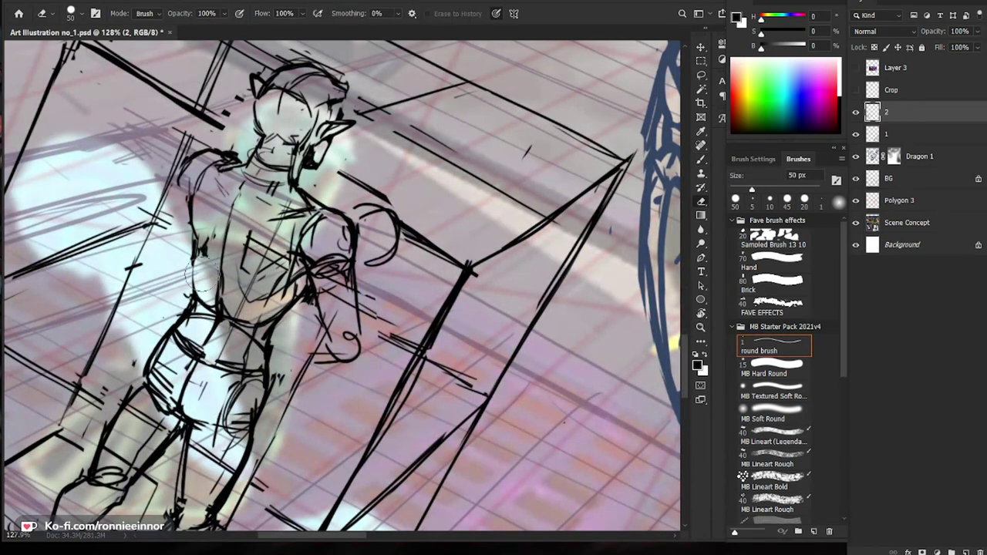
# Erase the rough lines across the hips and redraw the pelvis and buttock contours.
pyautogui.moveTo(390, 364); pyautogui.dragTo(388, 289)
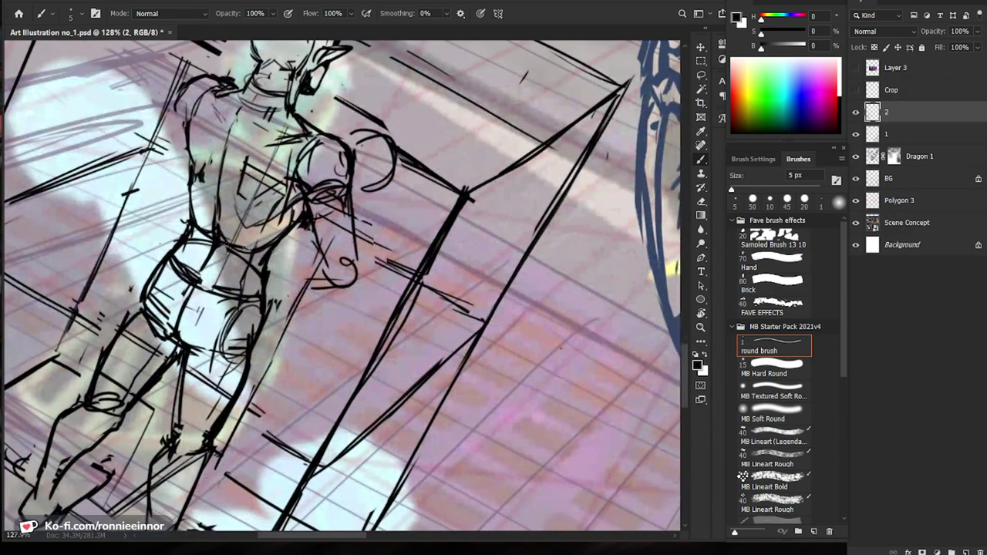
pyautogui.press('e')
pyautogui.moveTo(202, 280)
pyautogui.mouseDown()
pyautogui.moveTo(183, 307)
pyautogui.moveTo(216, 286)
pyautogui.moveTo(263, 283)
pyautogui.moveTo(219, 306)
pyautogui.moveTo(254, 336)
pyautogui.mouseUp()
pyautogui.press('b')
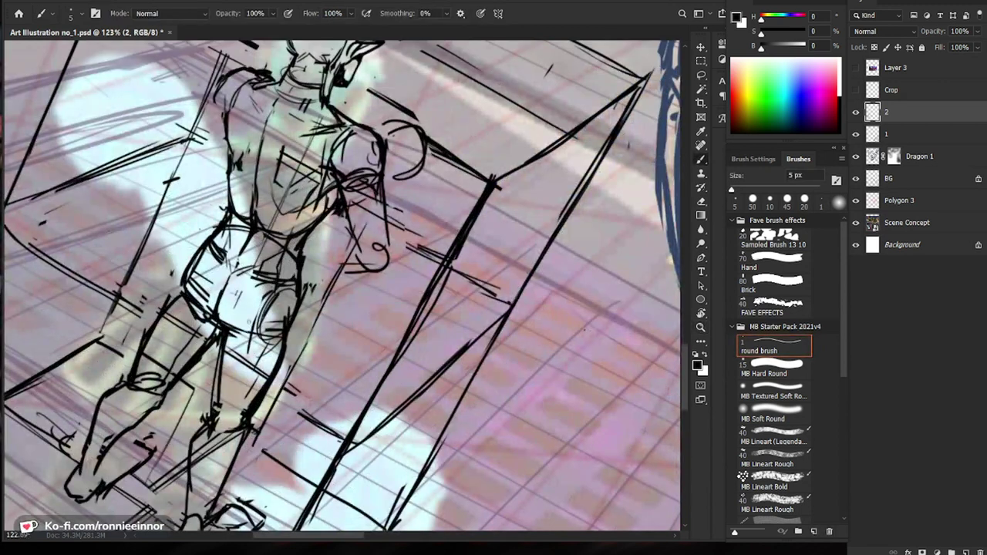
pyautogui.scroll(-5, 317, 272)
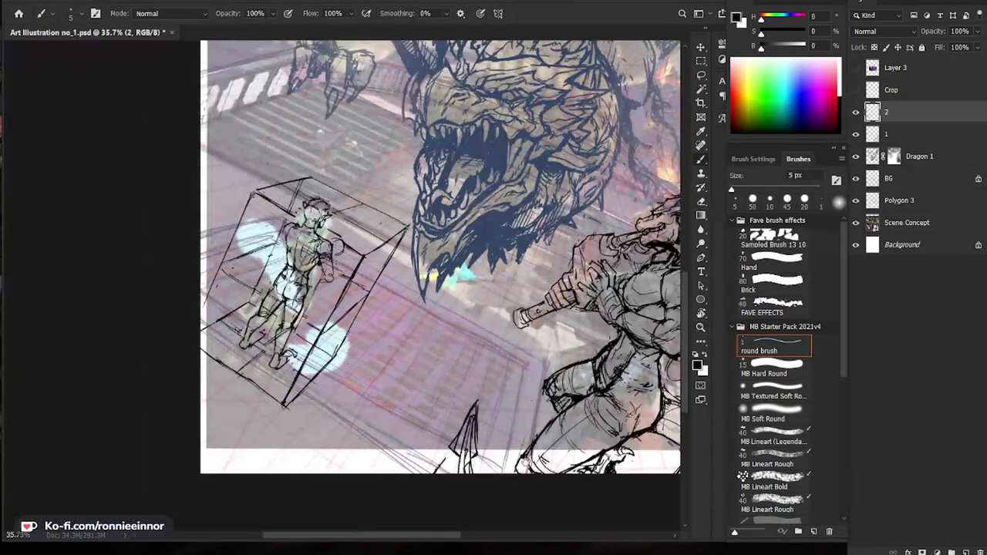
# Erase excess lines around the torso and refine the waist and hip contours with thin strokes.
pyautogui.scroll(5, 302, 308)
pyautogui.press('e')
pyautogui.moveTo(252, 237); pyautogui.dragTo(235, 272)
pyautogui.press('b')
pyautogui.moveTo(378, 342)
pyautogui.mouseDown()
pyautogui.moveTo(308, 407)
pyautogui.moveTo(277, 420)
pyautogui.mouseUp()
pyautogui.moveTo(215, 359); pyautogui.dragTo(207, 382)
pyautogui.scroll(-3, 225, 383)
pyautogui.scroll(5, 228, 321)
# Erase the rough right forearm lines and redraw both sides of the forearm.
pyautogui.press('e')
pyautogui.moveTo(258, 297); pyautogui.dragTo(261, 310)
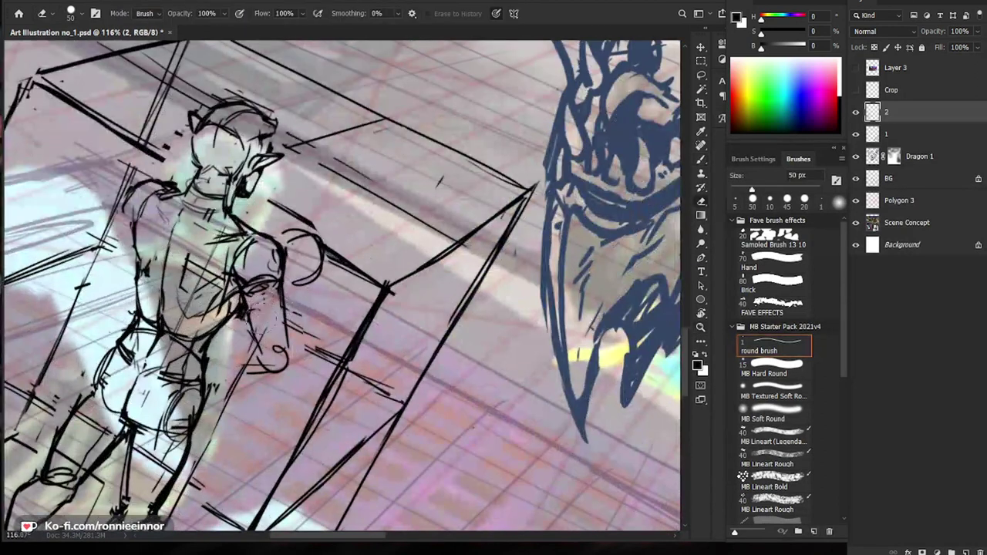
pyautogui.press('b')
pyautogui.moveTo(336, 373); pyautogui.dragTo(357, 349)
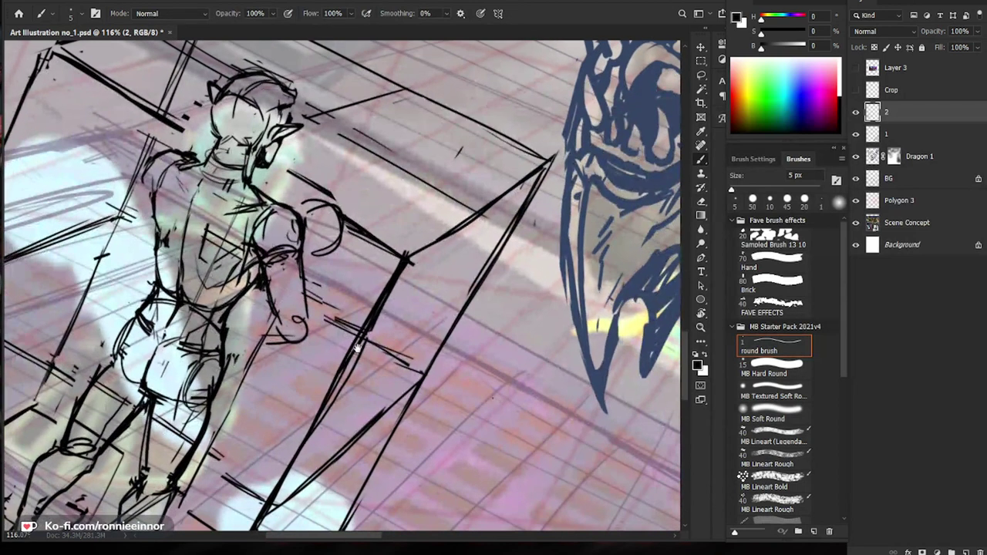
pyautogui.press('e')
pyautogui.press('b')
pyautogui.moveTo(270, 290)
pyautogui.mouseDown()
pyautogui.moveTo(278, 321)
pyautogui.moveTo(287, 317)
pyautogui.mouseUp()
pyautogui.moveTo(300, 270)
pyautogui.mouseDown()
pyautogui.moveTo(308, 306)
pyautogui.moveTo(309, 290)
pyautogui.moveTo(292, 332)
pyautogui.moveTo(287, 321)
pyautogui.moveTo(307, 324)
pyautogui.mouseUp()
# Clean up the right wrist and draw the hand as a small rounded form.
pyautogui.press('e')
pyautogui.press('b')
pyautogui.press('e')
pyautogui.press('b')
pyautogui.moveTo(296, 327)
pyautogui.mouseDown()
pyautogui.moveTo(312, 344)
pyautogui.moveTo(297, 332)
pyautogui.moveTo(309, 310)
pyautogui.moveTo(287, 315)
pyautogui.moveTo(306, 314)
pyautogui.moveTo(292, 304)
pyautogui.moveTo(324, 307)
pyautogui.mouseUp()
pyautogui.press('e')
pyautogui.press('b')
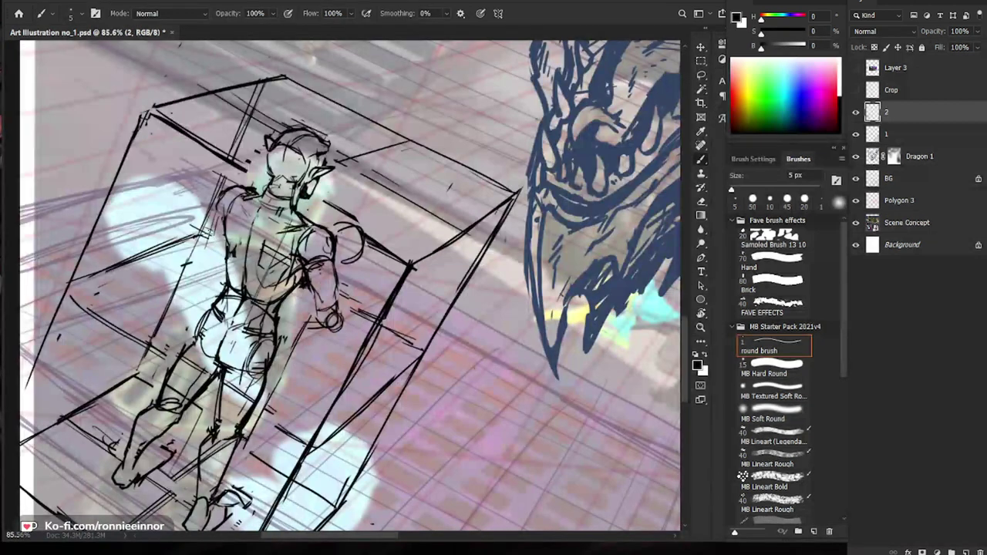
# Erase the rough lines beside the left arm and redraw the arm's outer contour down to the elbow.
pyautogui.press('e')
pyautogui.moveTo(219, 227)
pyautogui.mouseDown()
pyautogui.moveTo(190, 267)
pyautogui.moveTo(208, 264)
pyautogui.mouseUp()
pyautogui.press('b')
pyautogui.moveTo(225, 238); pyautogui.dragTo(208, 267)
pyautogui.moveTo(200, 270); pyautogui.dragTo(217, 271)
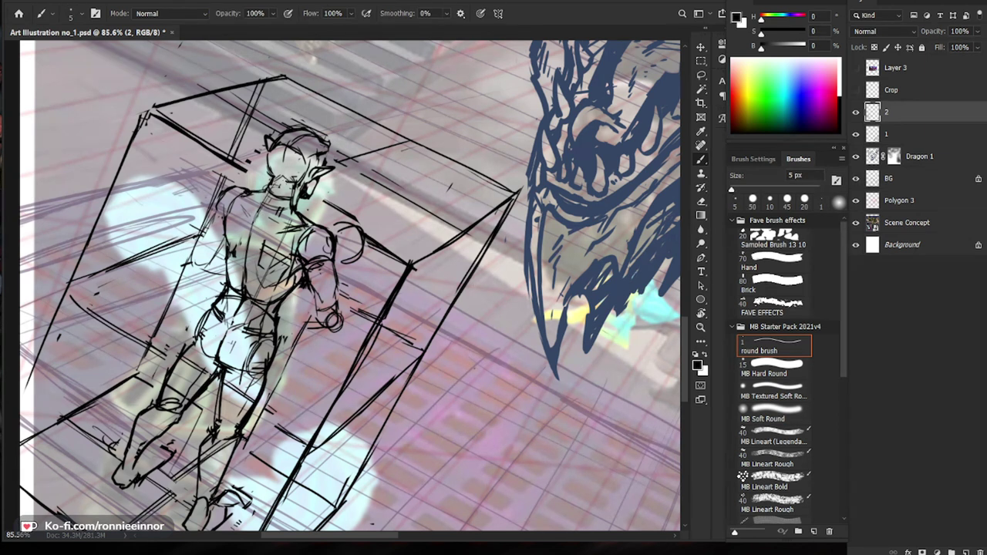
# Draw thin curved strokes across the base of the neck to define the collar and shoulder line.
pyautogui.moveTo(332, 262); pyautogui.dragTo(231, 262)
pyautogui.moveTo(287, 244); pyautogui.dragTo(416, 245)
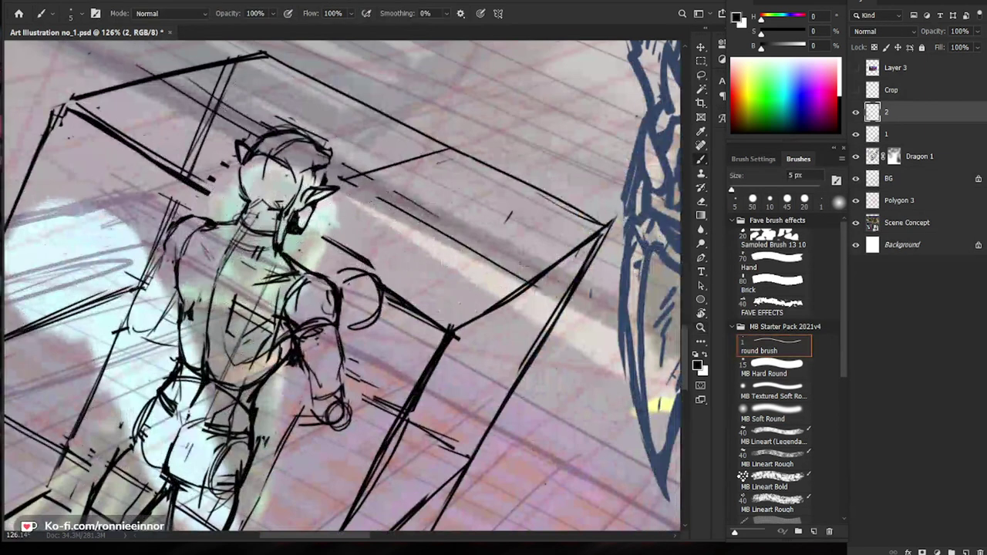
pyautogui.moveTo(370, 263); pyautogui.dragTo(346, 260)
pyautogui.moveTo(217, 214); pyautogui.dragTo(258, 230)
pyautogui.moveTo(219, 230); pyautogui.dragTo(248, 236)
pyautogui.moveTo(342, 234); pyautogui.dragTo(314, 252)
# Clean up the rough dark lines around the figure's jaw and chin.
pyautogui.press('e')
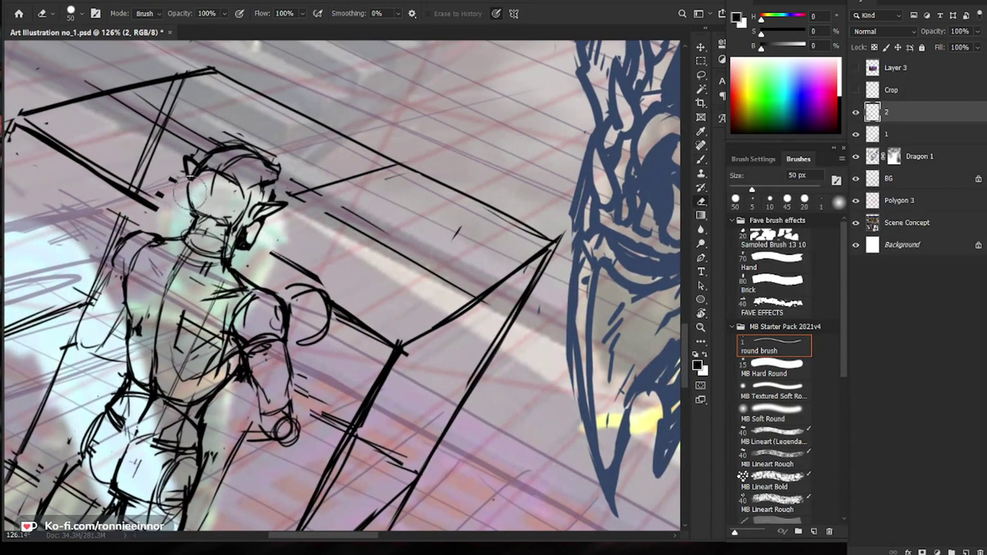
pyautogui.press('b')
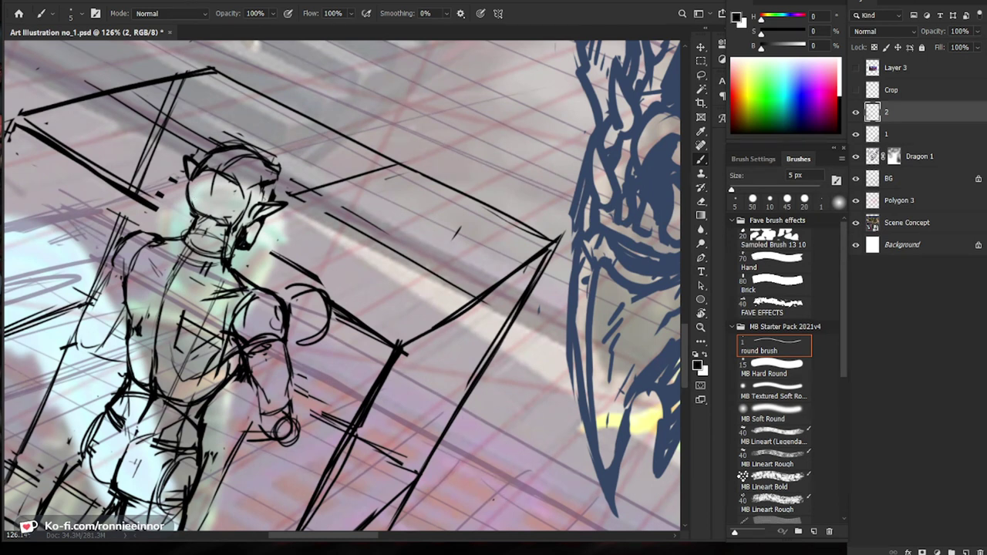
pyautogui.press('e')
pyautogui.press('b')
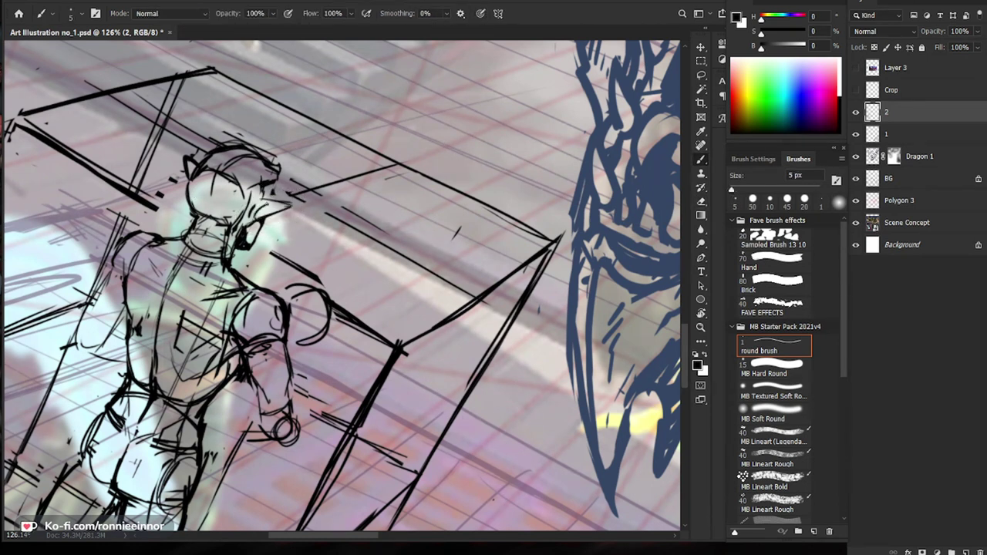
pyautogui.press('e')
pyautogui.moveTo(261, 233); pyautogui.dragTo(248, 250)
pyautogui.press('b')
# Erase and redraw the face profile from the brow down to the jaw and neck.
pyautogui.press('e')
pyautogui.moveTo(268, 191)
pyautogui.mouseDown()
pyautogui.moveTo(258, 208)
pyautogui.moveTo(268, 195)
pyautogui.mouseUp()
pyautogui.press('b')
pyautogui.moveTo(269, 189)
pyautogui.mouseDown()
pyautogui.moveTo(231, 226)
pyautogui.moveTo(231, 250)
pyautogui.mouseUp()
pyautogui.press('e')
pyautogui.press('b')
pyautogui.moveTo(251, 216); pyautogui.dragTo(248, 228)
pyautogui.press('e')
pyautogui.moveTo(267, 204)
pyautogui.mouseDown()
pyautogui.moveTo(248, 226)
pyautogui.moveTo(256, 222)
pyautogui.mouseUp()
pyautogui.press('b')
pyautogui.press('z')
pyautogui.moveTo(317, 211); pyautogui.dragTo(283, 229)
pyautogui.scroll(-3, 311, 209)
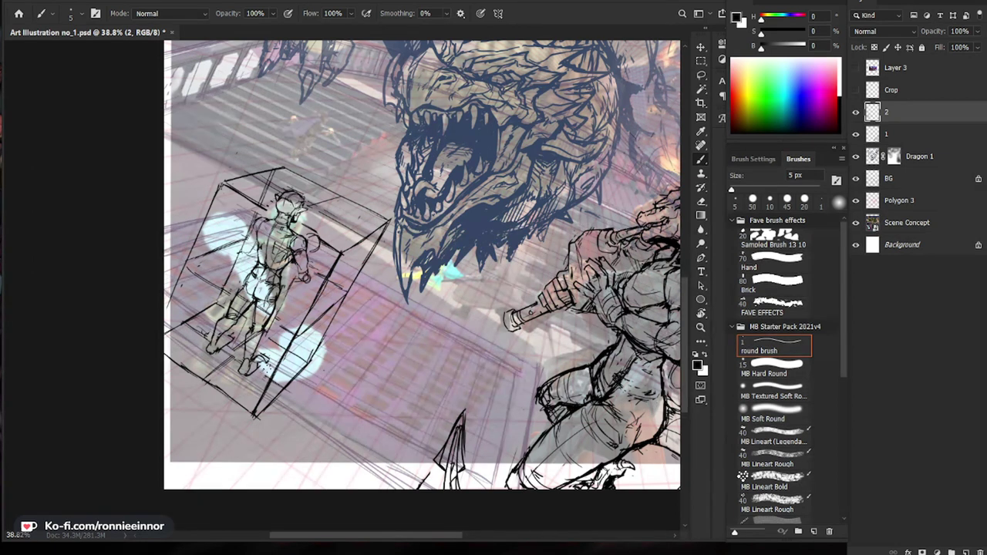
# Move the figure and its perspective box slightly down and to the left on the canvas.
pyautogui.press('v')
pyautogui.moveTo(274, 385); pyautogui.dragTo(264, 398)
pyautogui.press('z')
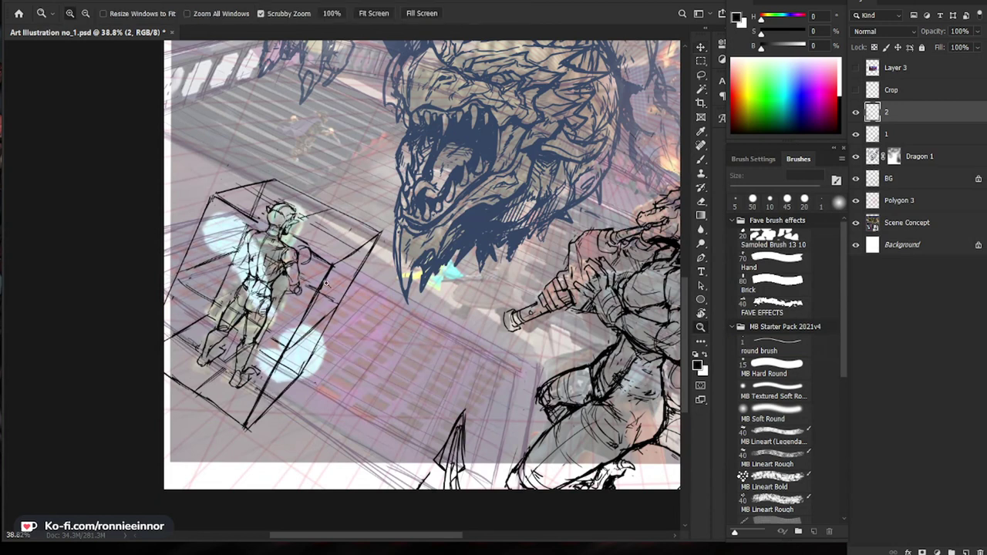
pyautogui.moveTo(316, 286); pyautogui.dragTo(367, 284)
# Erase the heavy far-right vertical edge of the perspective box and redraw it as a thinner line.
pyautogui.press('e')
pyautogui.moveTo(418, 227); pyautogui.dragTo(314, 428)
pyautogui.press('b')
pyautogui.moveTo(390, 281); pyautogui.dragTo(317, 422)
# Erase excess construction lines near the box's lower right edges and beside the figure's left arm.
pyautogui.press('e')
pyautogui.moveTo(344, 346); pyautogui.dragTo(273, 405)
pyautogui.moveTo(297, 411); pyautogui.dragTo(377, 354)
pyautogui.moveTo(364, 341); pyautogui.dragTo(355, 351)
pyautogui.moveTo(224, 263); pyautogui.dragTo(205, 307)
pyautogui.press('z')
pyautogui.moveTo(368, 331); pyautogui.dragTo(340, 331)
pyautogui.press('e')
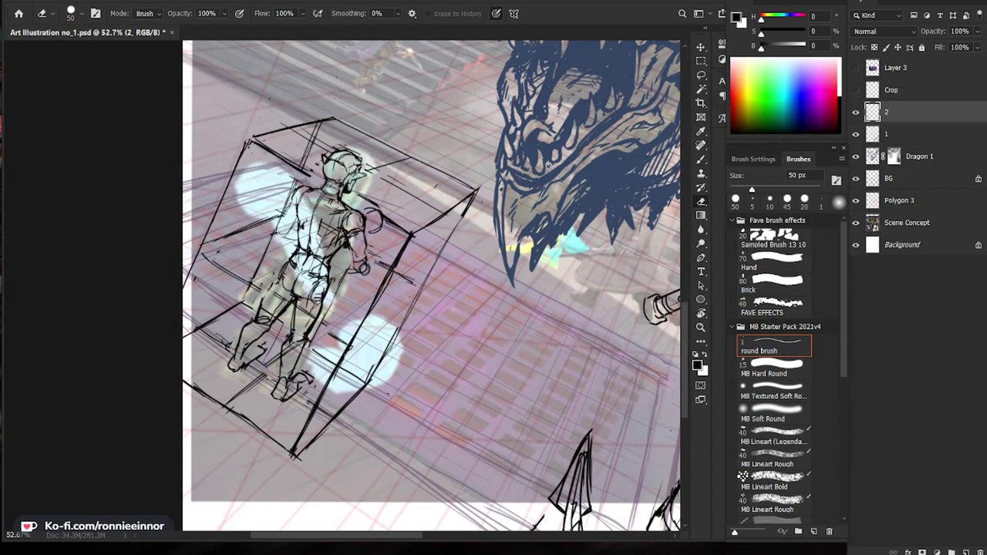
# Sketch a curved stroke across the left arm at the elbow to shape the forearm.
pyautogui.press('z')
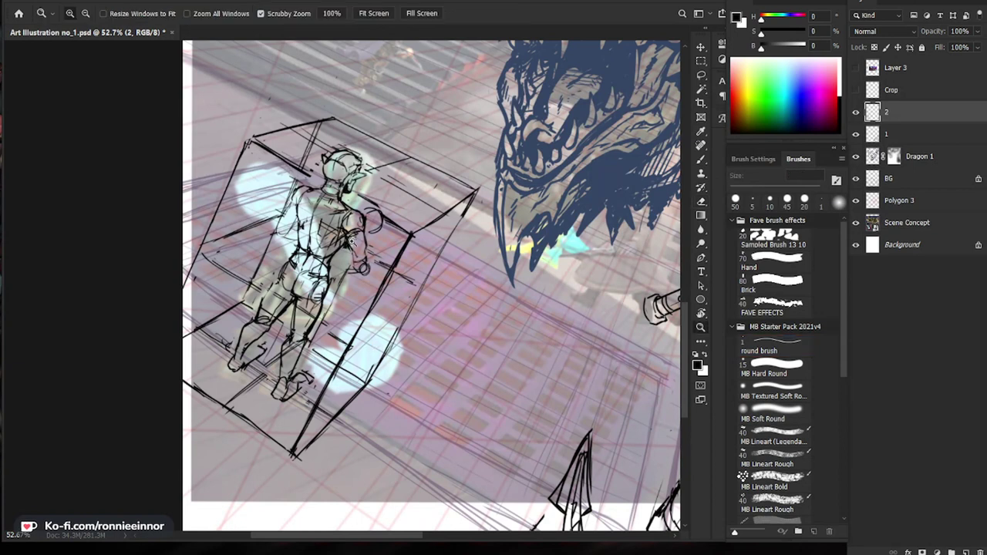
pyautogui.click(344, 249)
pyautogui.press('b')
pyautogui.moveTo(261, 212)
pyautogui.mouseDown()
pyautogui.moveTo(285, 215)
pyautogui.moveTo(278, 231)
pyautogui.moveTo(284, 216)
pyautogui.mouseUp()
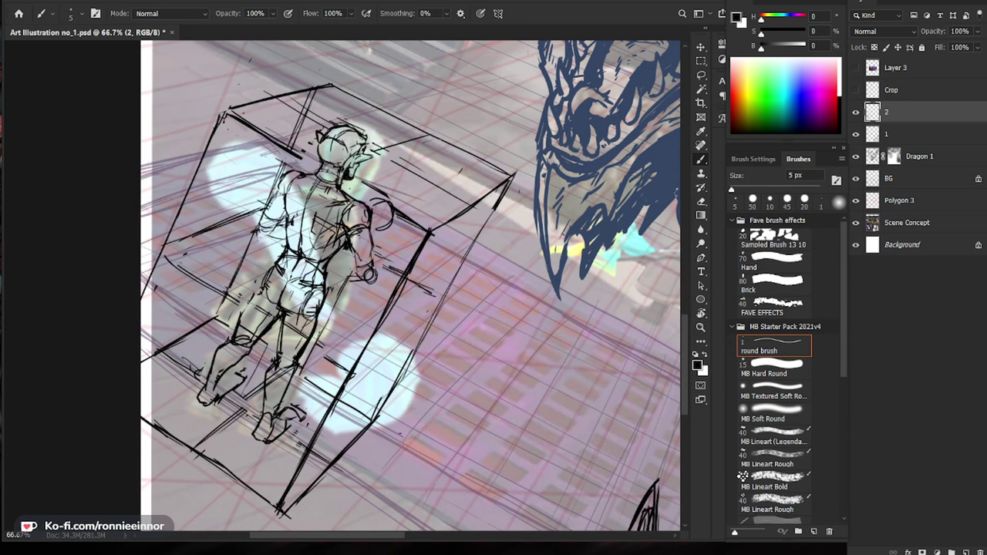
# Redraw the outer contour of the right leg from the hip down to the calf.
pyautogui.press('z')
pyautogui.moveTo(347, 245); pyautogui.dragTo(294, 245)
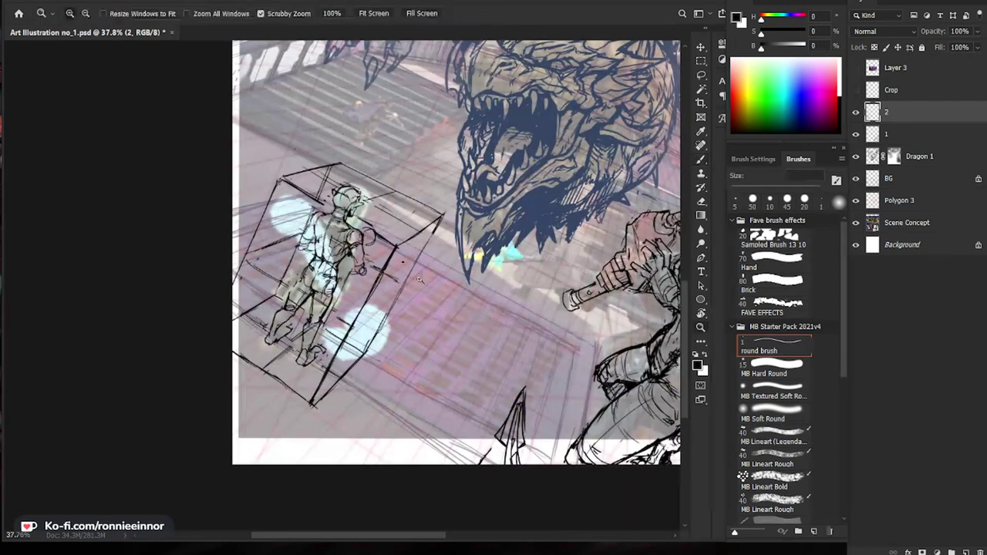
pyautogui.moveTo(362, 256); pyautogui.dragTo(424, 257)
pyautogui.press('e')
pyautogui.press('b')
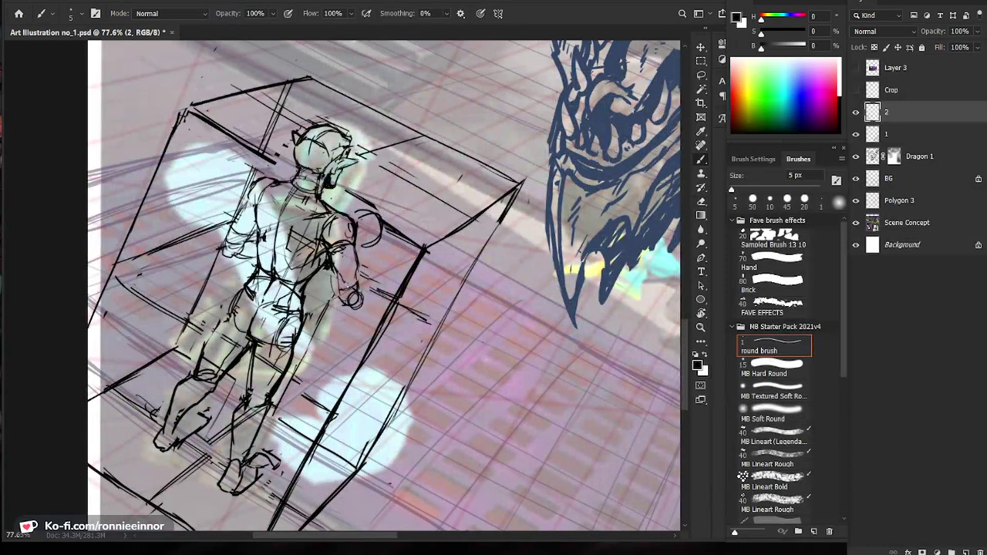
pyautogui.press('e')
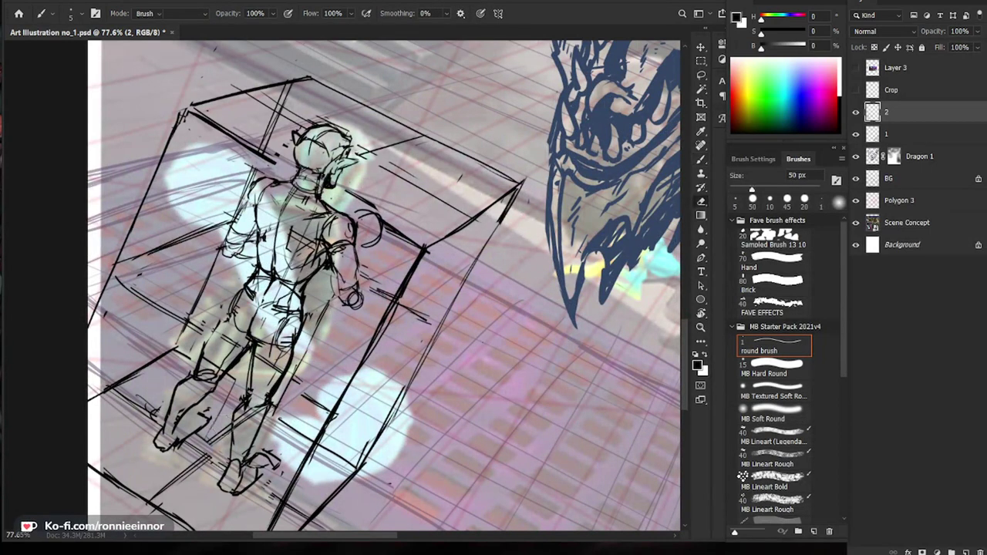
pyautogui.press('b')
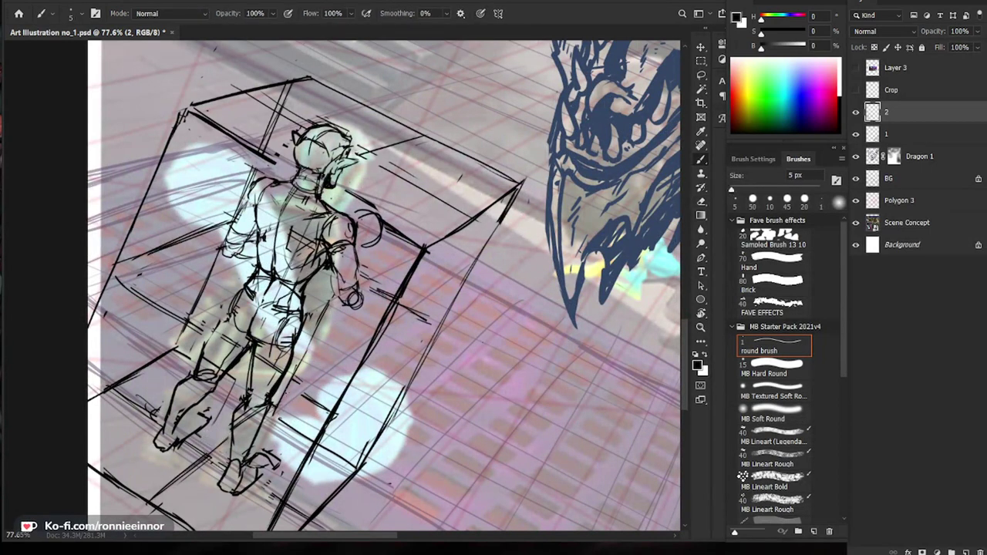
pyautogui.moveTo(293, 384); pyautogui.dragTo(277, 416)
pyautogui.moveTo(330, 276); pyautogui.dragTo(276, 407)
pyautogui.press('e')
pyautogui.press('b')
pyautogui.moveTo(327, 302); pyautogui.dragTo(284, 392)
pyautogui.press('e')
pyautogui.press('b')
# Clean up the right thigh's edge, restate its contour strokes and add a contour stroke on the left thigh.
pyautogui.press('e')
pyautogui.moveTo(305, 338); pyautogui.dragTo(277, 395)
pyautogui.press('b')
pyautogui.moveTo(326, 293); pyautogui.dragTo(279, 393)
pyautogui.moveTo(292, 345); pyautogui.dragTo(282, 374)
pyautogui.moveTo(229, 313); pyautogui.dragTo(205, 352)
pyautogui.moveTo(350, 374)
pyautogui.mouseDown()
pyautogui.moveTo(328, 376)
pyautogui.moveTo(345, 395)
pyautogui.mouseUp()
# Erase the rough lines over the right thigh and knee and redraw the inner thigh and knee contours.
pyautogui.press('e')
pyautogui.moveTo(277, 356); pyautogui.dragTo(248, 384)
pyautogui.moveTo(292, 338); pyautogui.dragTo(247, 393)
pyautogui.moveTo(264, 355); pyautogui.dragTo(234, 398)
pyautogui.press('b')
pyautogui.moveTo(293, 335); pyautogui.dragTo(240, 390)
pyautogui.moveTo(270, 355); pyautogui.dragTo(237, 390)
pyautogui.press('e')
pyautogui.press('b')
pyautogui.moveTo(396, 410); pyautogui.dragTo(365, 386)
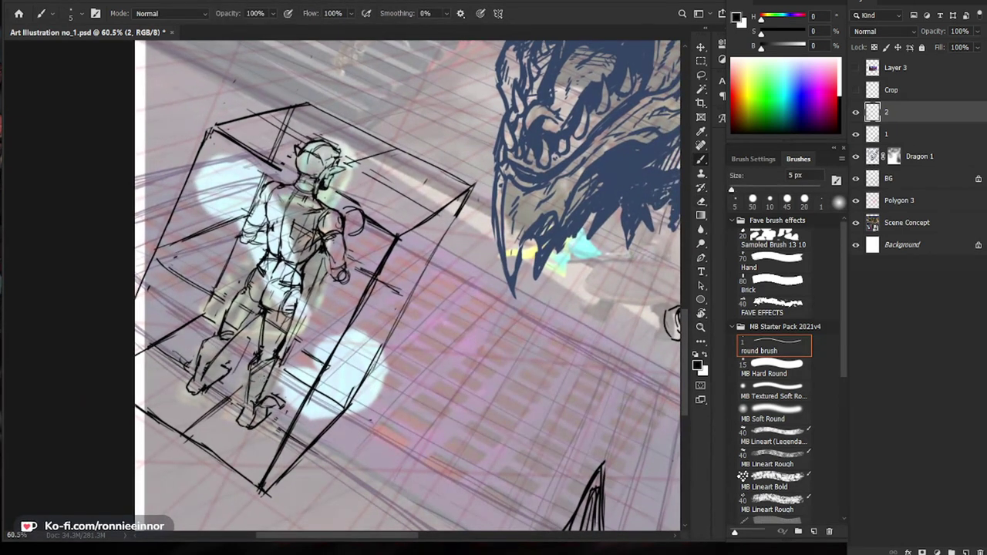
# Erase the rough lines at the left knee and redraw the knee contour.
pyautogui.press('e')
pyautogui.moveTo(202, 354); pyautogui.dragTo(221, 358)
pyautogui.press('b')
pyautogui.moveTo(206, 344); pyautogui.dragTo(201, 356)
pyautogui.press('z')
pyautogui.moveTo(288, 331); pyautogui.dragTo(251, 332)
pyautogui.press('b')
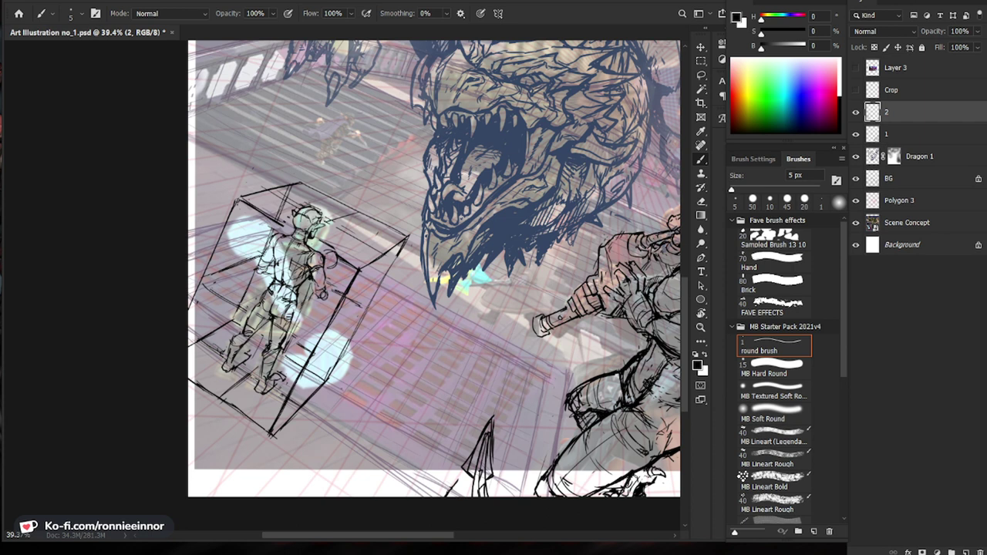
# Erase the left forearm and the rough lines around the left elbow.
pyautogui.moveTo(323, 281); pyautogui.dragTo(360, 276)
pyautogui.moveTo(220, 218)
pyautogui.mouseDown()
pyautogui.moveTo(206, 235)
pyautogui.moveTo(208, 255)
pyautogui.mouseUp()
pyautogui.moveTo(392, 290); pyautogui.dragTo(371, 321)
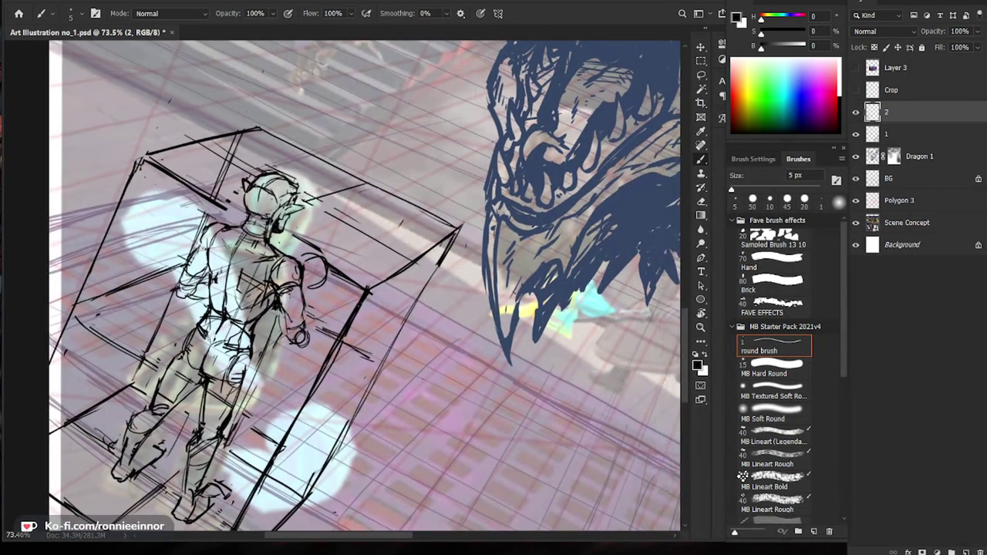
pyautogui.press('e')
pyautogui.moveTo(198, 267)
pyautogui.mouseDown()
pyautogui.moveTo(180, 289)
pyautogui.moveTo(172, 276)
pyautogui.mouseUp()
pyautogui.press('b')
pyautogui.press('e')
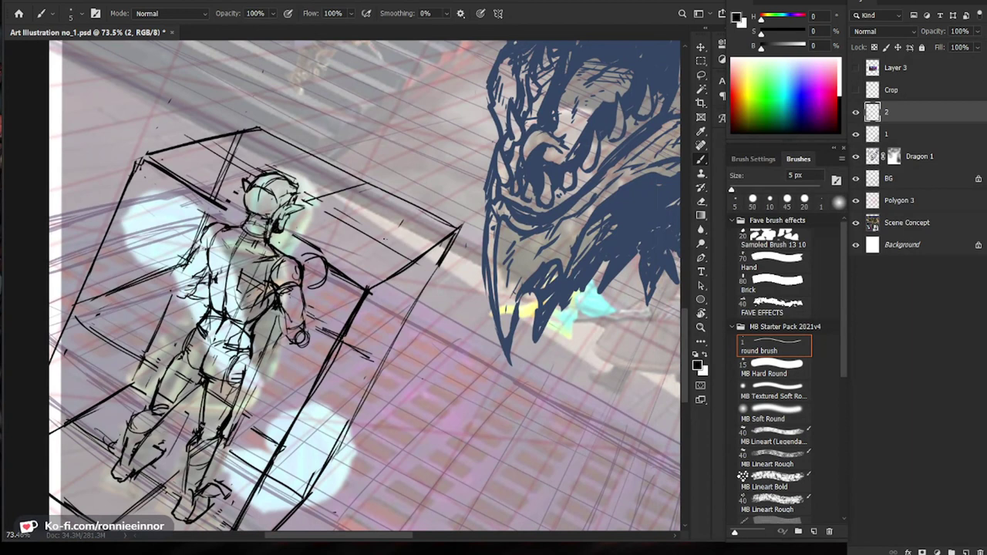
pyautogui.moveTo(205, 259)
pyautogui.mouseDown()
pyautogui.moveTo(206, 282)
pyautogui.moveTo(194, 303)
pyautogui.mouseUp()
# Redraw the left upper arm with thin contour strokes, erasing the overlapping lines.
pyautogui.press('b')
pyautogui.moveTo(206, 238)
pyautogui.mouseDown()
pyautogui.moveTo(187, 300)
pyautogui.moveTo(204, 306)
pyautogui.mouseUp()
pyautogui.press('e')
pyautogui.moveTo(202, 259); pyautogui.dragTo(188, 301)
pyautogui.press('b')
pyautogui.moveTo(210, 243); pyautogui.dragTo(202, 268)
pyautogui.moveTo(203, 251); pyautogui.dragTo(208, 276)
pyautogui.press('e')
# Refine the left side of the back and waist, alternating contour strokes with small erasures.
pyautogui.press('b')
pyautogui.moveTo(208, 231)
pyautogui.mouseDown()
pyautogui.moveTo(203, 261)
pyautogui.moveTo(222, 287)
pyautogui.mouseUp()
pyautogui.press('e')
pyautogui.press('b')
pyautogui.moveTo(212, 268)
pyautogui.mouseDown()
pyautogui.moveTo(213, 283)
pyautogui.moveTo(237, 292)
pyautogui.moveTo(213, 299)
pyautogui.moveTo(225, 314)
pyautogui.mouseUp()
pyautogui.press('e')
pyautogui.press('b')
pyautogui.press('e')
pyautogui.press('b')
pyautogui.press('e')
pyautogui.press('b')
pyautogui.press('e')
pyautogui.moveTo(226, 260)
pyautogui.mouseDown()
pyautogui.moveTo(219, 290)
pyautogui.moveTo(232, 269)
pyautogui.mouseUp()
pyautogui.press('b')
pyautogui.press('e')
pyautogui.press('b')
pyautogui.press('b')
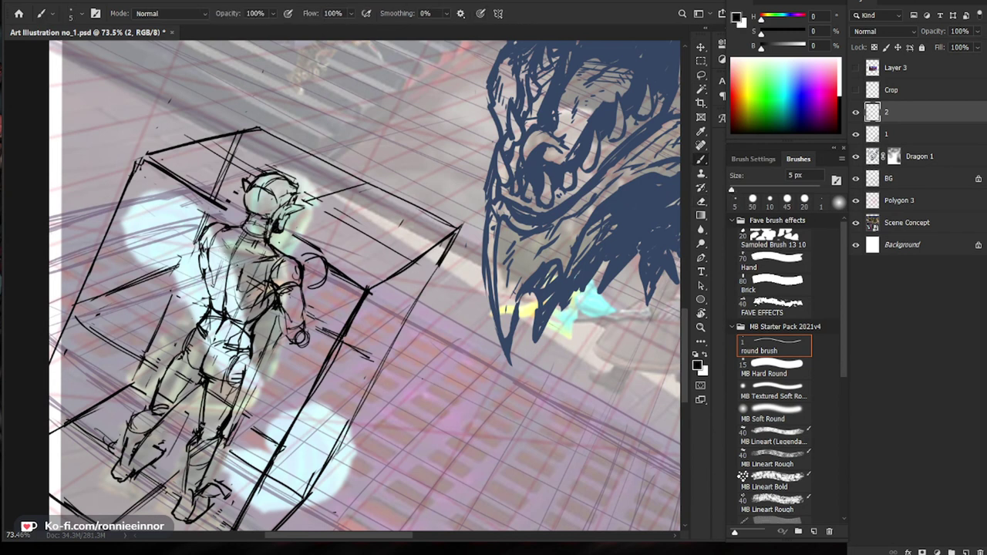
# Erase leftover marks beside the left arm and tidy the arm's outer edge.
pyautogui.press('e')
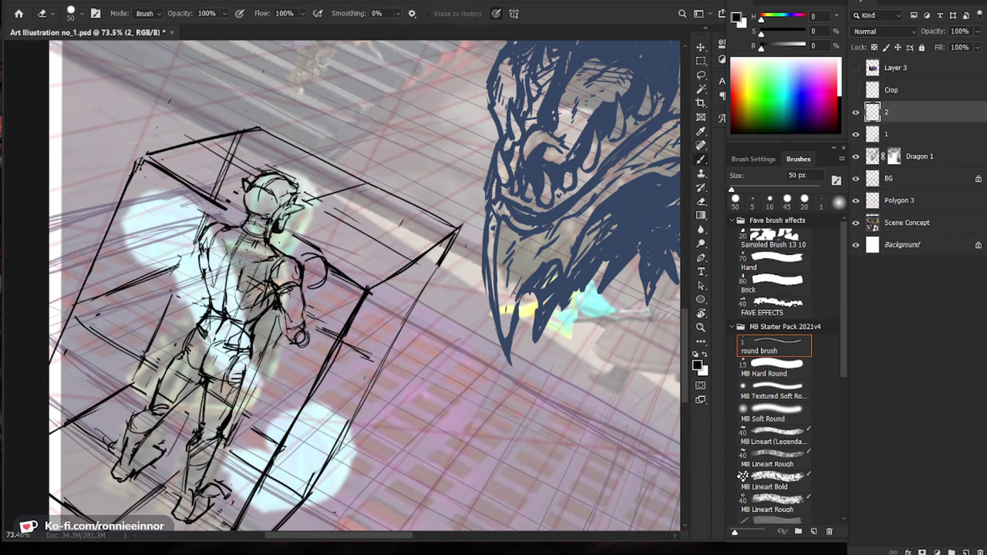
pyautogui.moveTo(409, 230)
pyautogui.mouseDown()
pyautogui.moveTo(352, 245)
pyautogui.moveTo(395, 247)
pyautogui.mouseUp()
pyautogui.press('b')
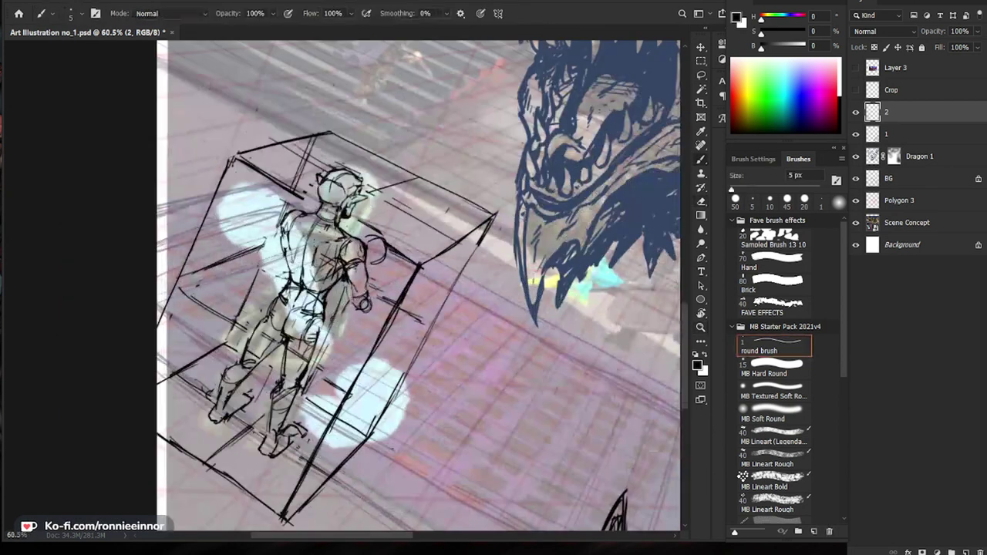
pyautogui.moveTo(418, 326); pyautogui.dragTo(362, 379)
pyautogui.moveTo(276, 332); pyautogui.dragTo(297, 332)
pyautogui.press('e')
pyautogui.moveTo(267, 263)
pyautogui.mouseDown()
pyautogui.moveTo(282, 268)
pyautogui.moveTo(235, 295)
pyautogui.moveTo(248, 275)
pyautogui.mouseUp()
pyautogui.press('b')
pyautogui.press('e')
pyautogui.press('b')
pyautogui.moveTo(368, 413); pyautogui.dragTo(335, 337)
pyautogui.moveTo(212, 194); pyautogui.dragTo(208, 236)
pyautogui.moveTo(274, 257); pyautogui.dragTo(215, 262)
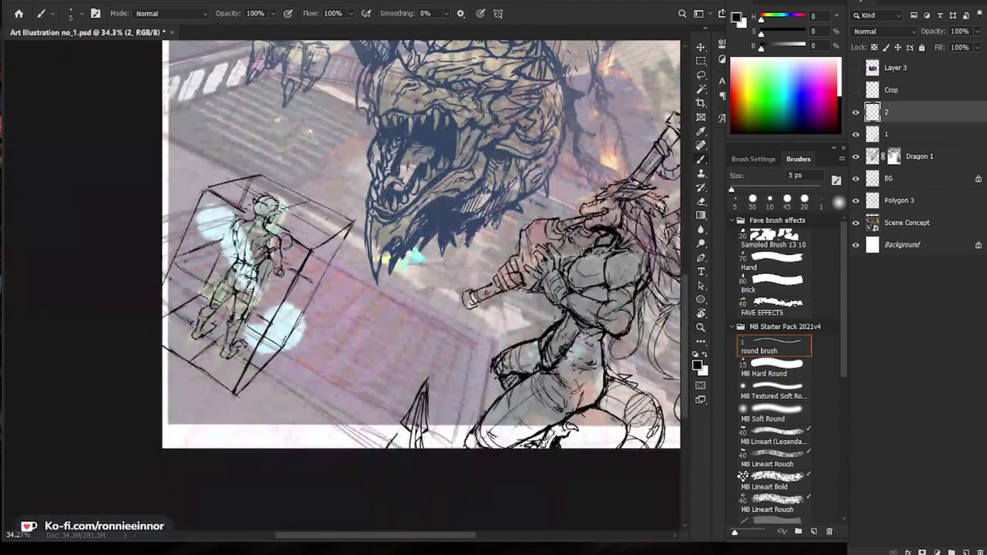
# Clean up the lower legs and redraw the contours of the right foot.
pyautogui.press('e')
pyautogui.moveTo(237, 328)
pyautogui.mouseDown()
pyautogui.moveTo(274, 328)
pyautogui.moveTo(222, 360)
pyautogui.mouseUp()
pyautogui.press('b')
pyautogui.press('e')
pyautogui.press('b')
pyautogui.moveTo(258, 362); pyautogui.dragTo(244, 374)
pyautogui.moveTo(261, 364); pyautogui.dragTo(236, 379)
pyautogui.moveTo(197, 314); pyautogui.dragTo(183, 321)
pyautogui.moveTo(380, 365); pyautogui.dragTo(348, 365)
pyautogui.moveTo(519, 376); pyautogui.dragTo(369, 418)
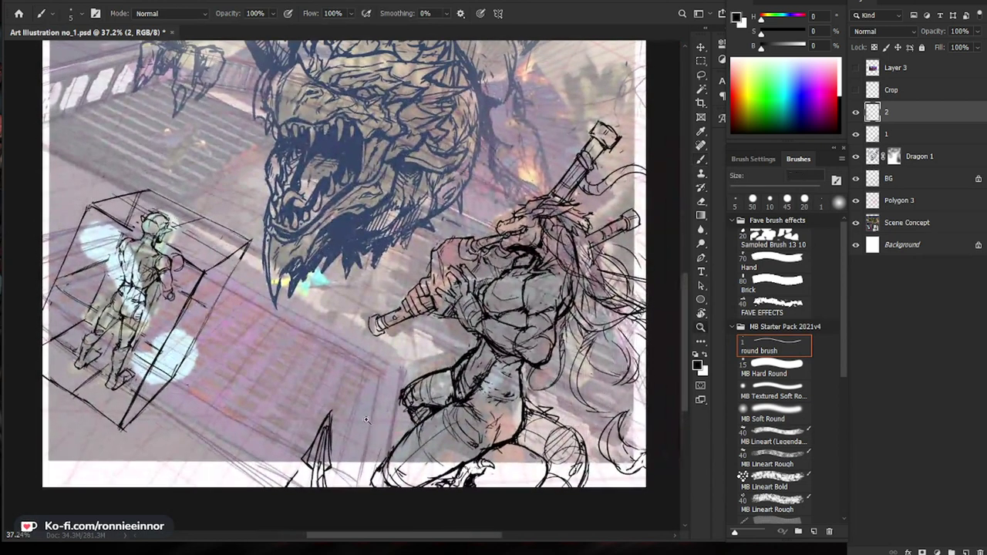
pyautogui.scroll(-1, 369, 418)
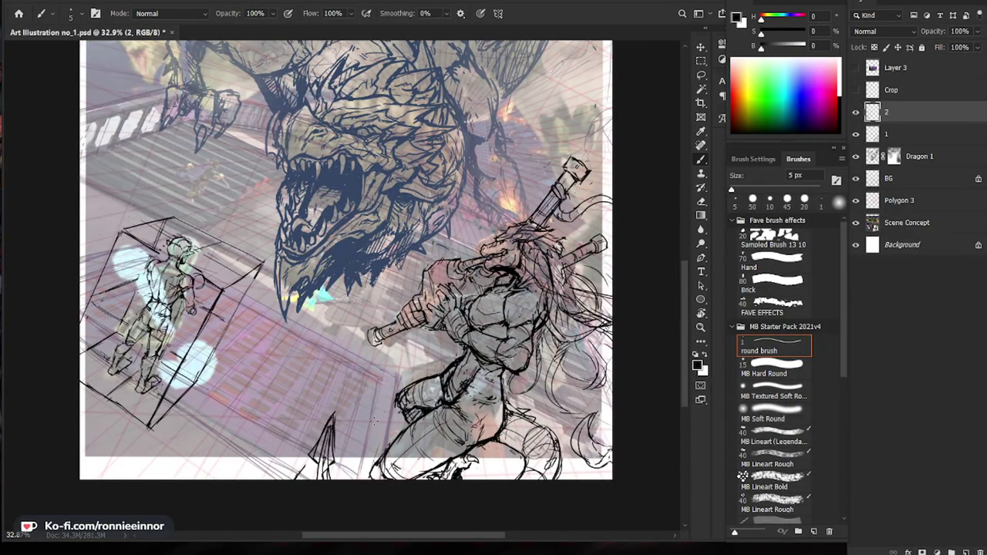
pyautogui.moveTo(193, 277); pyautogui.dragTo(254, 277)
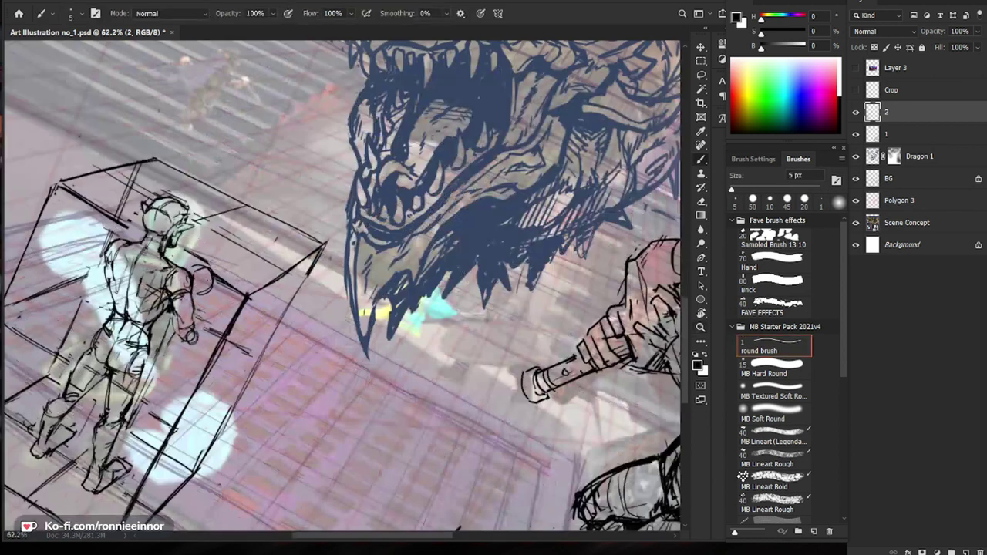
# Refine the rounded form beside the right shoulder with a contour stroke.
pyautogui.moveTo(184, 270)
pyautogui.mouseDown()
pyautogui.moveTo(206, 265)
pyautogui.moveTo(210, 295)
pyautogui.mouseUp()
pyautogui.press('e')
pyautogui.press('b')
pyautogui.scroll(-2, 289, 281)
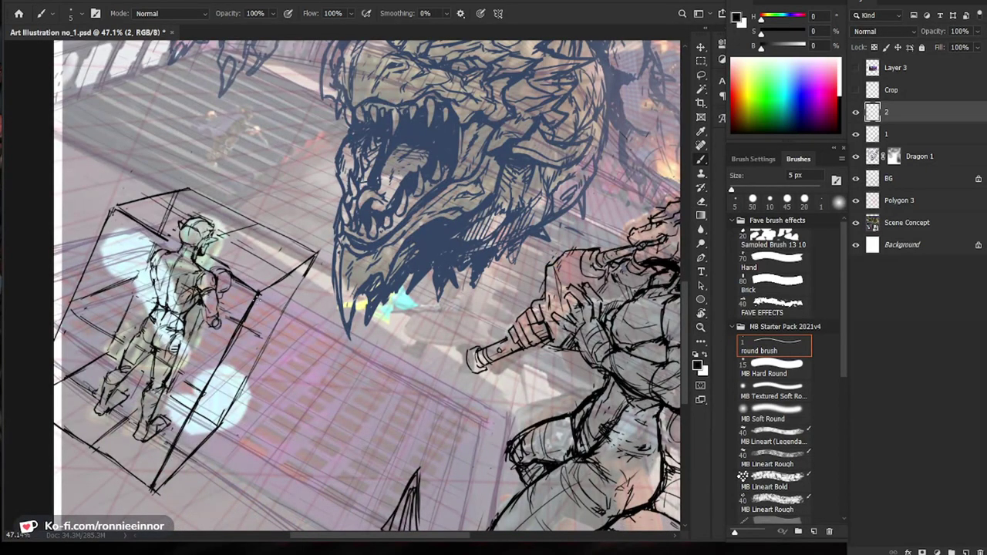
pyautogui.hotkey('alt', '[')
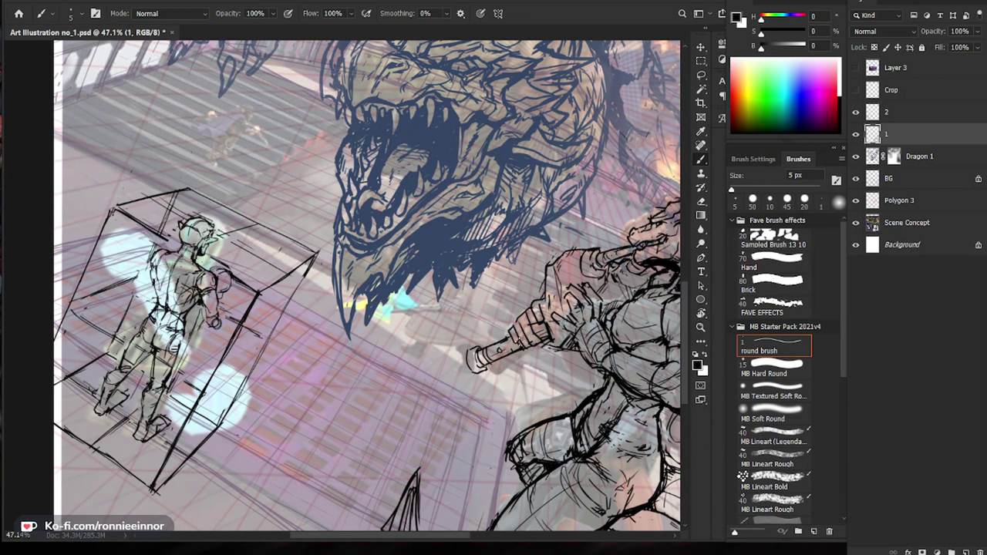
pyautogui.scroll(3, 506, 338)
pyautogui.moveTo(532, 315); pyautogui.dragTo(447, 315)
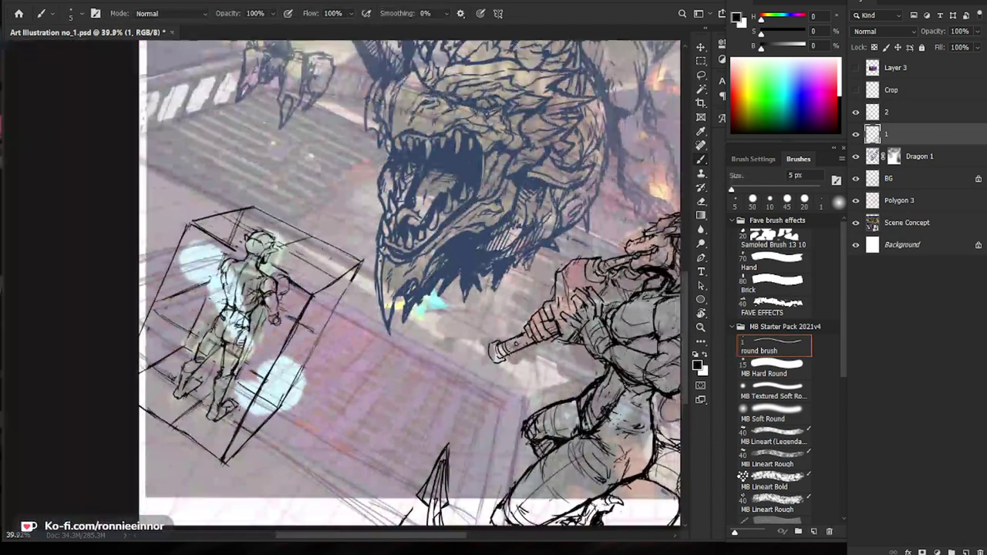
pyautogui.click(915, 117)
pyautogui.moveTo(214, 310); pyautogui.dragTo(266, 310)
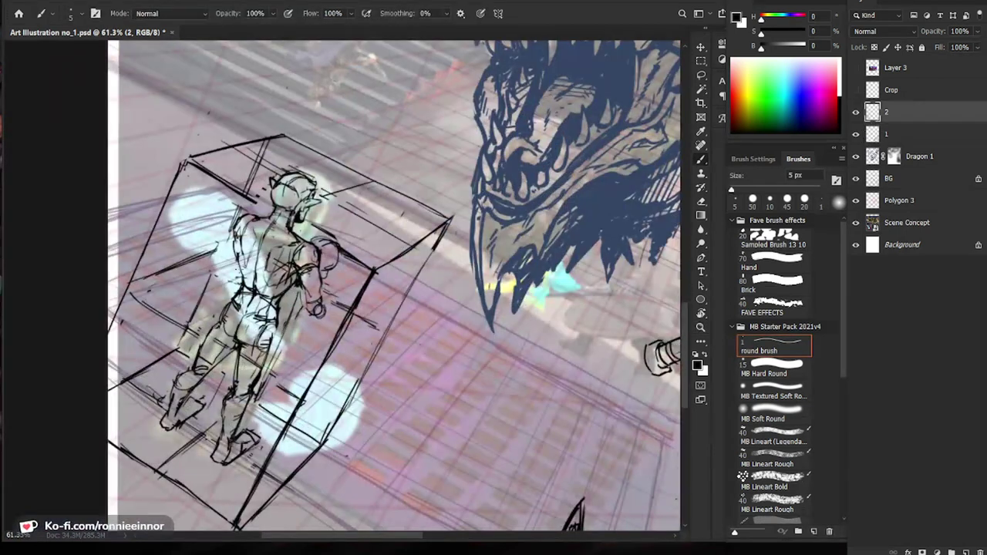
pyautogui.moveTo(360, 370); pyautogui.dragTo(332, 371)
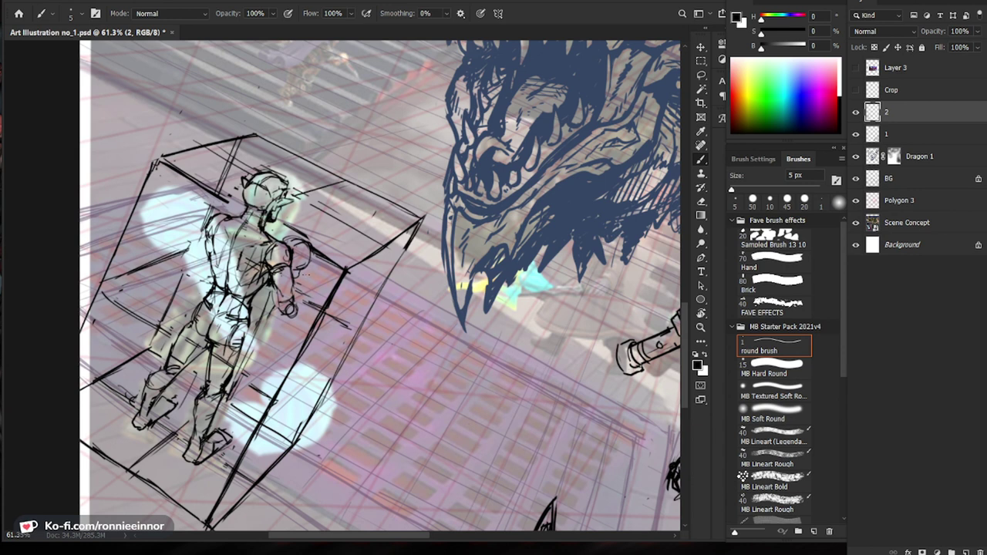
# Rework the rounded form beside the right shoulder and the adjoining upper-arm lines, erasing stray marks.
pyautogui.scroll(3, 291, 276)
pyautogui.moveTo(276, 234)
pyautogui.mouseDown()
pyautogui.moveTo(296, 229)
pyautogui.moveTo(303, 256)
pyautogui.moveTo(313, 257)
pyautogui.moveTo(303, 267)
pyautogui.mouseUp()
pyautogui.press('e')
pyautogui.press('b')
pyautogui.moveTo(287, 232)
pyautogui.mouseDown()
pyautogui.moveTo(224, 233)
pyautogui.moveTo(339, 234)
pyautogui.mouseUp()
pyautogui.press('e')
pyautogui.moveTo(295, 196)
pyautogui.mouseDown()
pyautogui.moveTo(340, 221)
pyautogui.moveTo(355, 255)
pyautogui.mouseUp()
pyautogui.press('b')
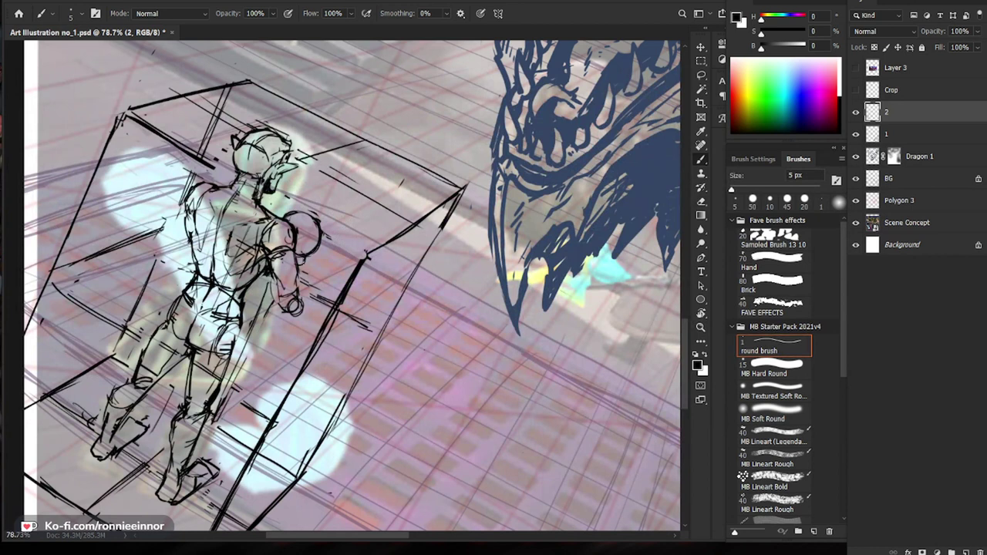
# Sketch the contour running down the right flank below the arm and erase excess lines beside it.
pyautogui.moveTo(273, 272); pyautogui.dragTo(261, 308)
pyautogui.moveTo(271, 275); pyautogui.dragTo(264, 324)
pyautogui.moveTo(319, 283); pyautogui.dragTo(355, 283)
pyautogui.press('e')
pyautogui.moveTo(263, 284)
pyautogui.mouseDown()
pyautogui.moveTo(267, 313)
pyautogui.moveTo(301, 308)
pyautogui.moveTo(301, 293)
pyautogui.mouseUp()
pyautogui.press('b')
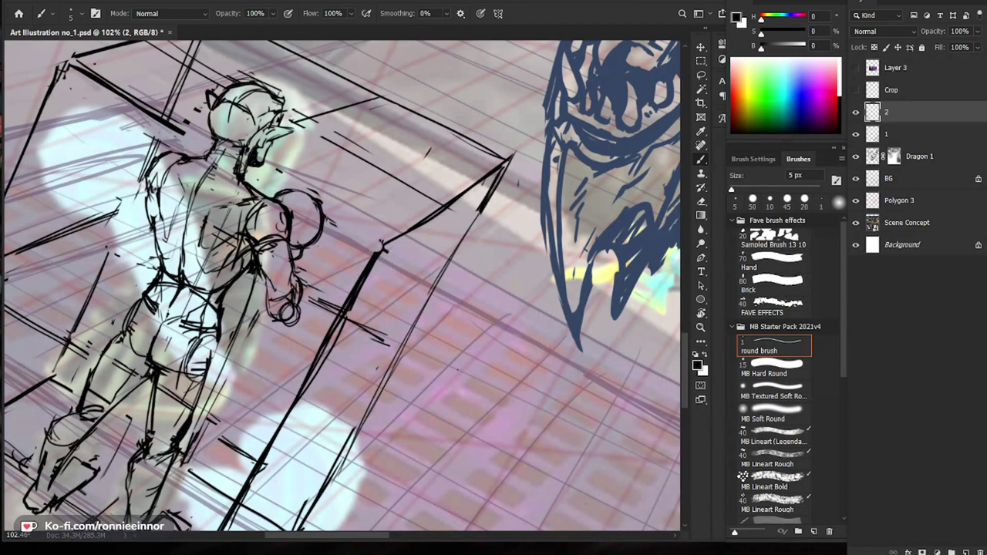
# Redraw the long outer contours of the right hip and thigh, alternating strokes with small erasures.
pyautogui.press('e')
pyautogui.press('b')
pyautogui.moveTo(302, 275)
pyautogui.mouseDown()
pyautogui.moveTo(299, 307)
pyautogui.moveTo(255, 322)
pyautogui.moveTo(245, 341)
pyautogui.mouseUp()
pyautogui.moveTo(253, 273)
pyautogui.mouseDown()
pyautogui.moveTo(270, 286)
pyautogui.moveTo(248, 295)
pyautogui.moveTo(253, 317)
pyautogui.moveTo(243, 313)
pyautogui.mouseUp()
pyautogui.press('e')
pyautogui.press('b')
pyautogui.moveTo(257, 276)
pyautogui.mouseDown()
pyautogui.moveTo(241, 318)
pyautogui.moveTo(208, 340)
pyautogui.mouseUp()
pyautogui.moveTo(282, 356); pyautogui.dragTo(348, 356)
pyautogui.moveTo(281, 281); pyautogui.dragTo(243, 359)
pyautogui.moveTo(248, 353); pyautogui.dragTo(237, 367)
pyautogui.press('e')
pyautogui.press('b')
# Add short form strokes to the right thigh toward the knee and erase the leftover lines.
pyautogui.moveTo(206, 328); pyautogui.dragTo(187, 340)
pyautogui.moveTo(202, 331); pyautogui.dragTo(177, 341)
pyautogui.moveTo(221, 317); pyautogui.dragTo(206, 337)
pyautogui.moveTo(312, 401); pyautogui.dragTo(321, 401)
pyautogui.press('e')
pyautogui.moveTo(233, 332)
pyautogui.mouseDown()
pyautogui.moveTo(223, 350)
pyautogui.moveTo(228, 340)
pyautogui.moveTo(205, 345)
pyautogui.mouseUp()
pyautogui.press('b')
pyautogui.press('e')
pyautogui.press('b')
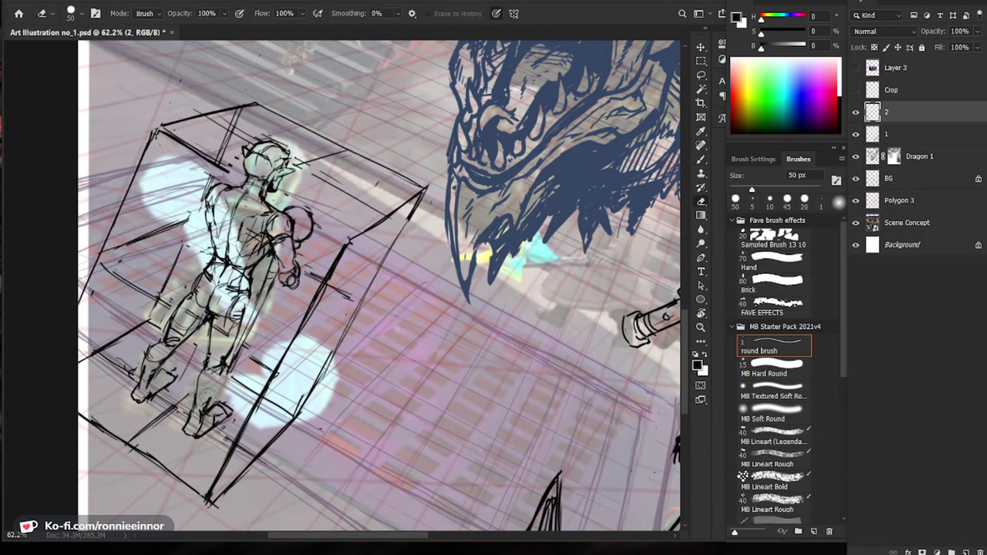
# Refine the right shin's contour and the outline of the right foot, cleaning up overlapping marks.
pyautogui.moveTo(205, 370); pyautogui.dragTo(194, 412)
pyautogui.press('e')
pyautogui.press('b')
pyautogui.press('e')
pyautogui.press('b')
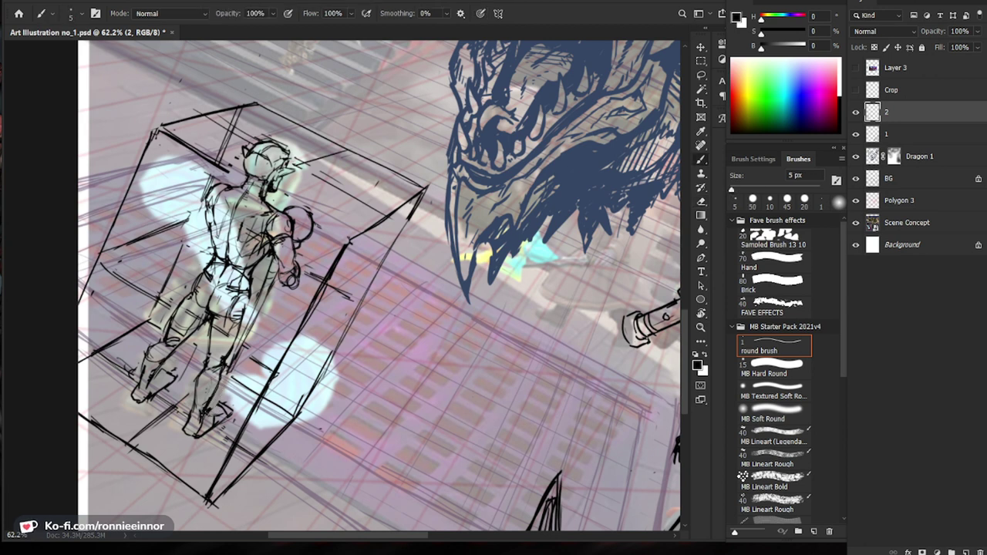
pyautogui.press('e')
pyautogui.press('b')
pyautogui.moveTo(228, 417); pyautogui.dragTo(212, 432)
# Rework the front of the head and face beneath the helmet with short strokes and small erasures.
pyautogui.moveTo(378, 383); pyautogui.dragTo(305, 367)
pyautogui.moveTo(336, 277); pyautogui.dragTo(374, 278)
pyautogui.moveTo(287, 275)
pyautogui.mouseDown()
pyautogui.moveTo(284, 300)
pyautogui.moveTo(289, 273)
pyautogui.moveTo(295, 306)
pyautogui.moveTo(316, 305)
pyautogui.moveTo(344, 285)
pyautogui.mouseUp()
pyautogui.press('e')
pyautogui.press('b')
pyautogui.moveTo(340, 277); pyautogui.dragTo(338, 295)
pyautogui.press('e')
pyautogui.press('b')
pyautogui.press('e')
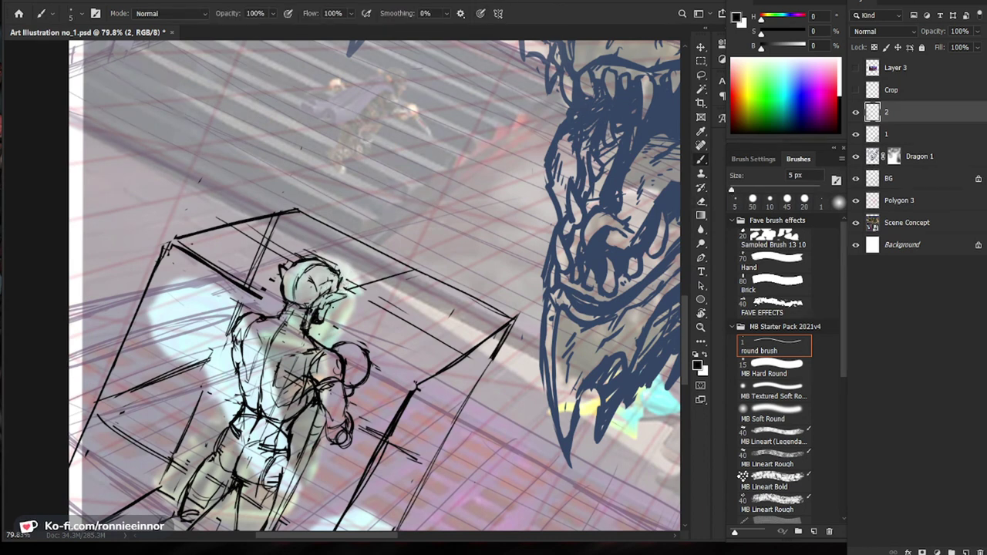
pyautogui.press('b')
pyautogui.moveTo(351, 304); pyautogui.dragTo(305, 305)
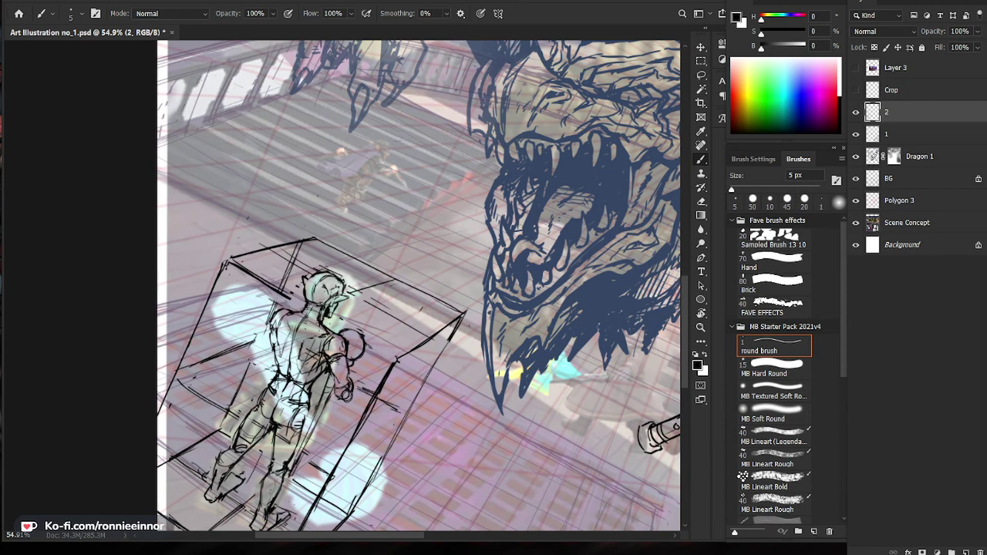
# Refine the waistline and left hip with short contour strokes and light erasing.
pyautogui.hotkey('ctrl', 'space')
pyautogui.moveTo(315, 328); pyautogui.dragTo(355, 329)
pyautogui.press('e')
pyautogui.moveTo(428, 394); pyautogui.dragTo(401, 267)
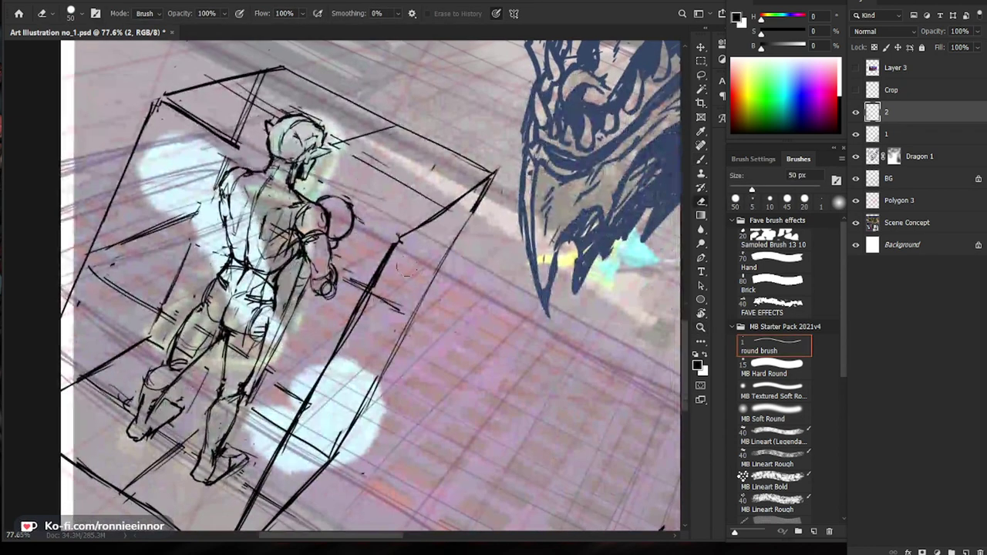
pyautogui.hotkey('ctrl', 'space')
pyautogui.moveTo(432, 232); pyautogui.dragTo(409, 231)
pyautogui.press('b')
pyautogui.hotkey('ctrl', 'space')
pyautogui.moveTo(266, 294); pyautogui.dragTo(293, 294)
pyautogui.moveTo(230, 290); pyautogui.dragTo(227, 305)
pyautogui.moveTo(231, 300); pyautogui.dragTo(206, 293)
pyautogui.press('e')
pyautogui.press('b')
# Tidy the left lower leg and redraw its outer contour from the knee down.
pyautogui.hotkey('ctrl', 'space')
pyautogui.moveTo(332, 318); pyautogui.dragTo(279, 317)
pyautogui.press('space')
pyautogui.moveTo(446, 415)
pyautogui.mouseDown()
pyautogui.moveTo(409, 399)
pyautogui.moveTo(405, 384)
pyautogui.mouseUp()
pyautogui.hotkey('ctrl', 'space')
pyautogui.moveTo(244, 307); pyautogui.dragTo(276, 306)
pyautogui.press('b')
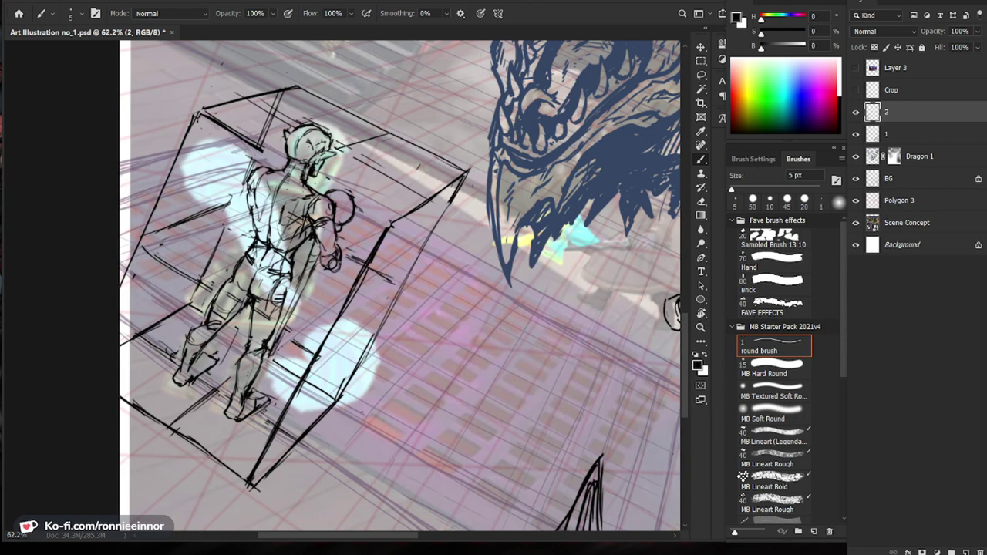
pyautogui.press('e')
pyautogui.scroll(2, 208, 305)
pyautogui.press('b')
pyautogui.press('e')
pyautogui.press('b')
pyautogui.moveTo(181, 335); pyautogui.dragTo(175, 368)
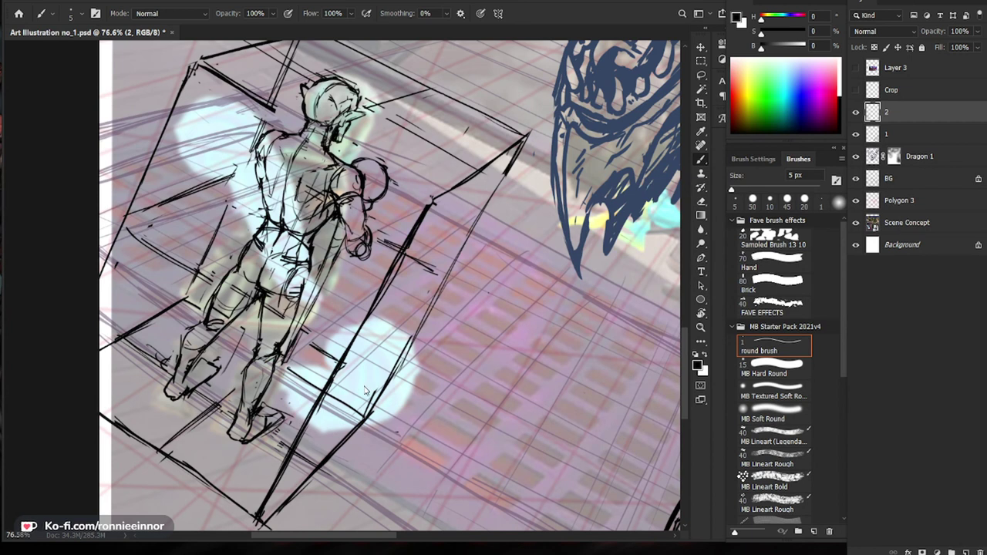
# Erase the heavy upper box edge behind the left shoulder and redraw it as a thinner line.
pyautogui.scroll(-6, 368, 390)
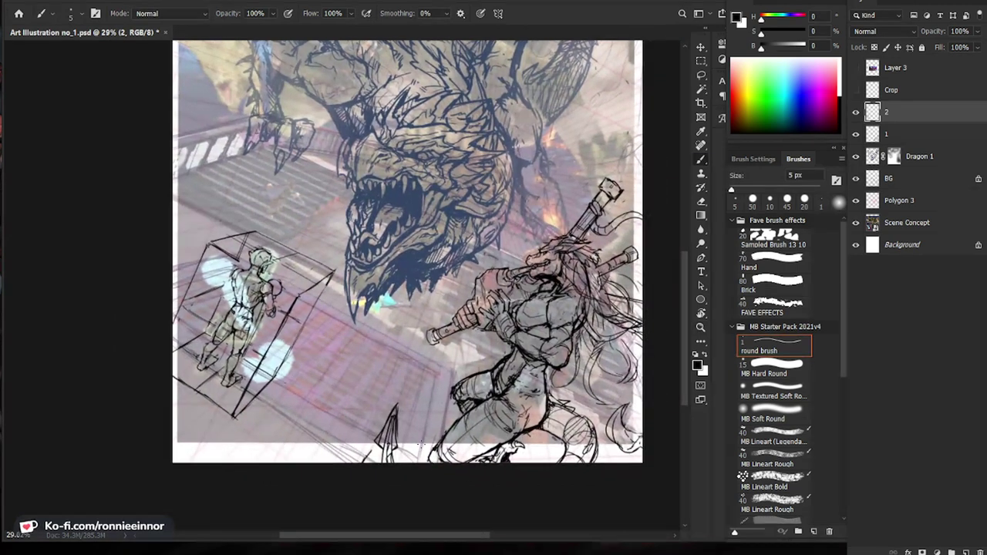
pyautogui.press('e')
pyautogui.scroll(6, 227, 243)
pyautogui.moveTo(210, 265); pyautogui.dragTo(255, 295)
pyautogui.press('b')
pyautogui.moveTo(190, 252); pyautogui.dragTo(256, 298)
pyautogui.moveTo(471, 454); pyautogui.dragTo(453, 341)
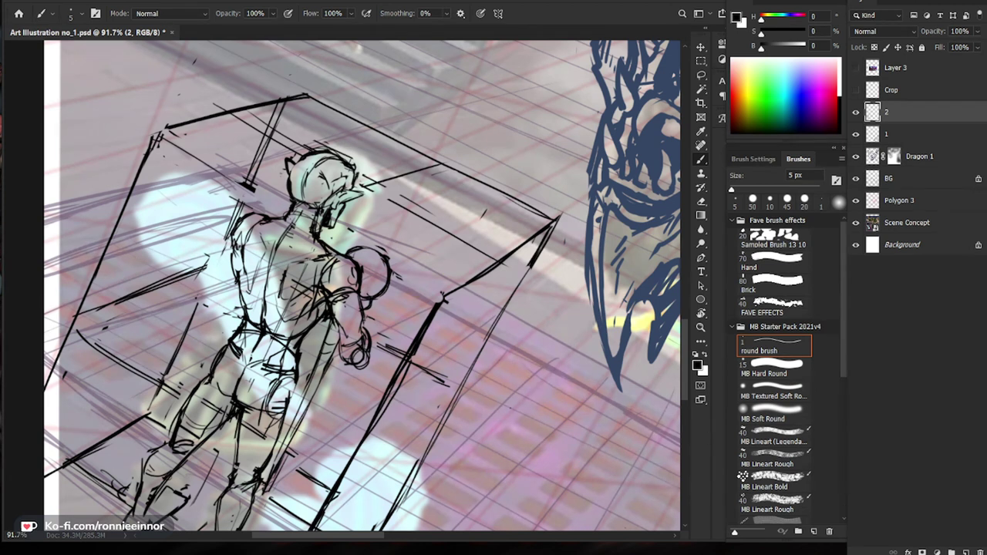
# Add a stroke to the left side of the back and define the belt band around the waist.
pyautogui.moveTo(404, 421); pyautogui.dragTo(339, 355)
pyautogui.moveTo(532, 461); pyautogui.dragTo(377, 446)
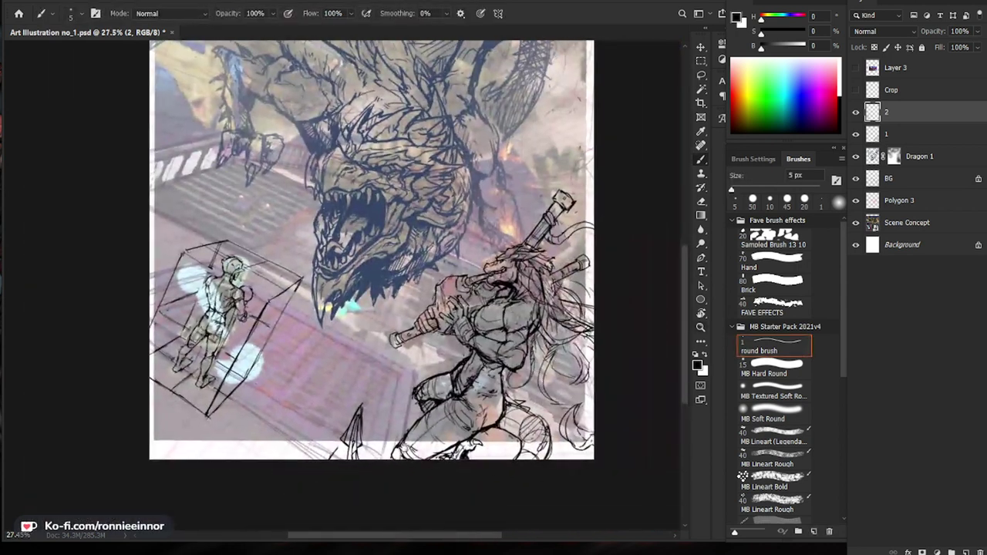
pyautogui.moveTo(191, 325); pyautogui.dragTo(259, 326)
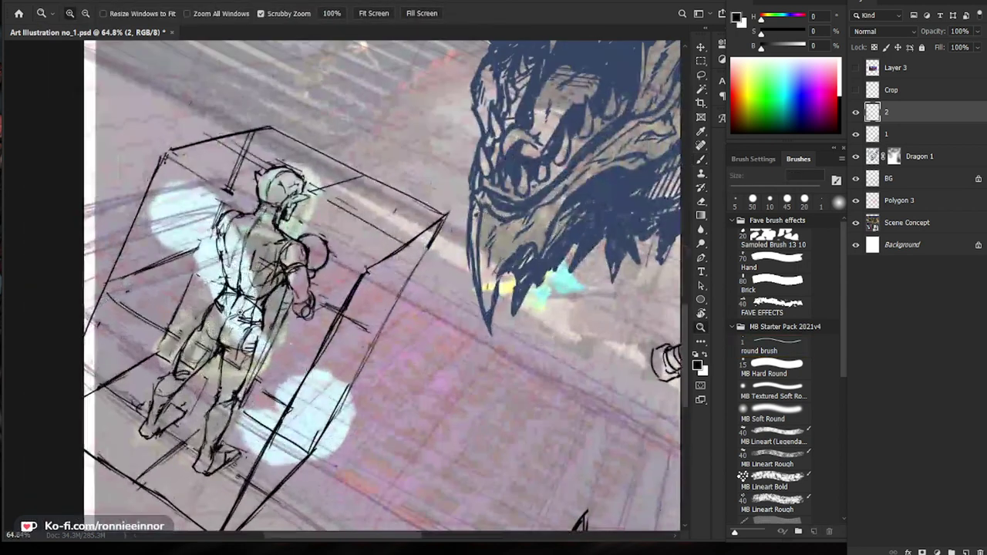
pyautogui.moveTo(220, 256); pyautogui.dragTo(228, 280)
pyautogui.press('e')
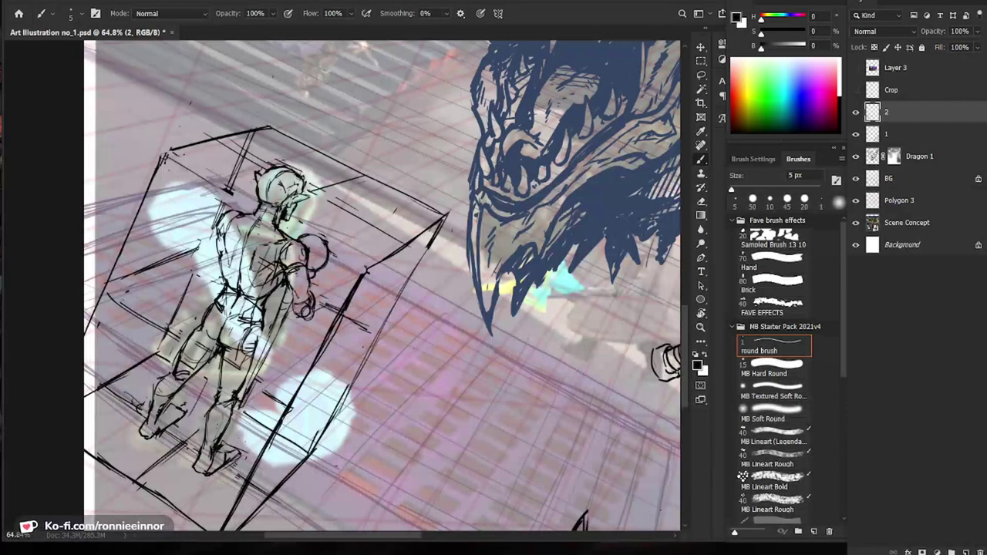
pyautogui.press('b')
pyautogui.press('e')
pyautogui.press('b')
pyautogui.press('e')
pyautogui.press('b')
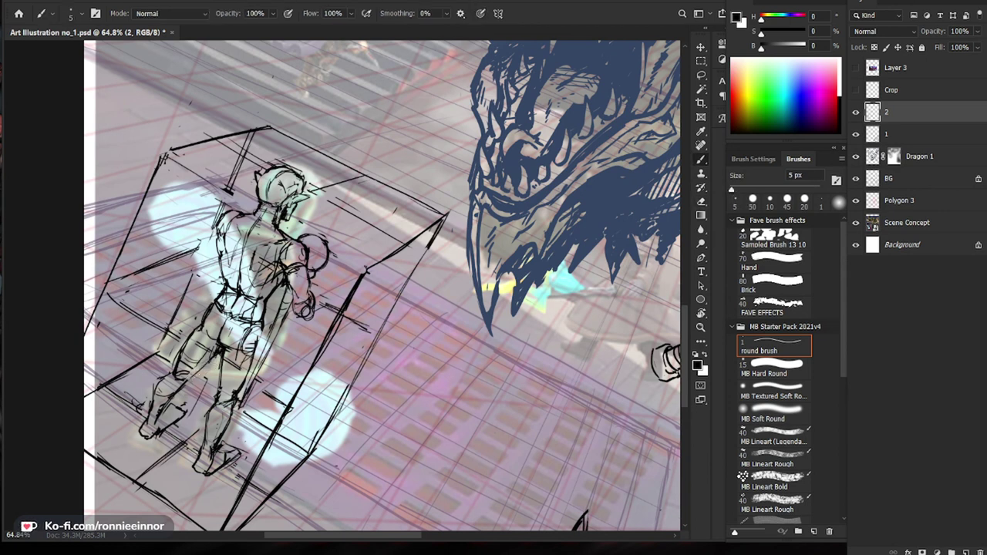
# Define the left knee and the top of the left shin with short strokes and erasures.
pyautogui.press('e')
pyautogui.press('b')
pyautogui.press('e')
pyautogui.press('b')
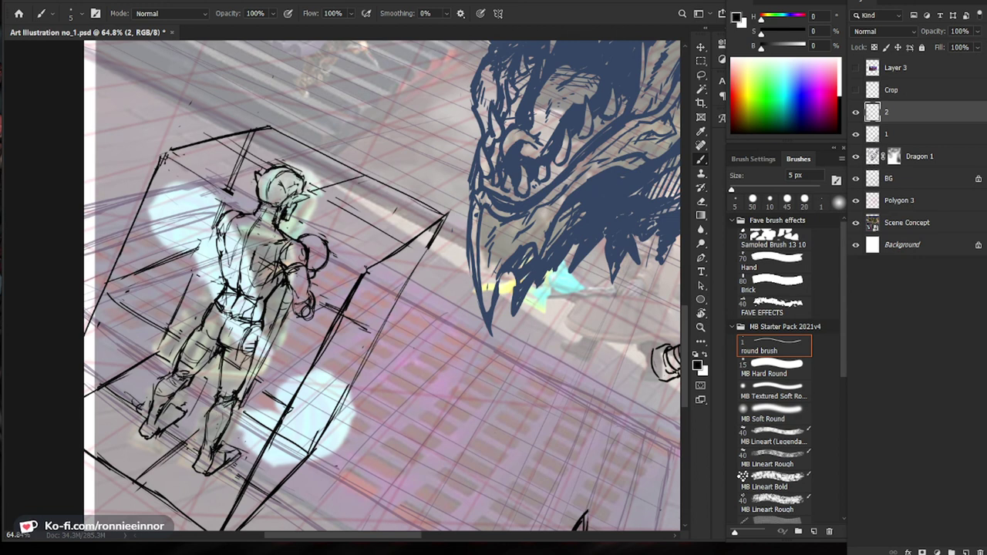
pyautogui.press('e')
pyautogui.press('b')
pyautogui.moveTo(176, 380); pyautogui.dragTo(185, 384)
pyautogui.press('e')
pyautogui.moveTo(185, 346); pyautogui.dragTo(172, 372)
pyautogui.press('b')
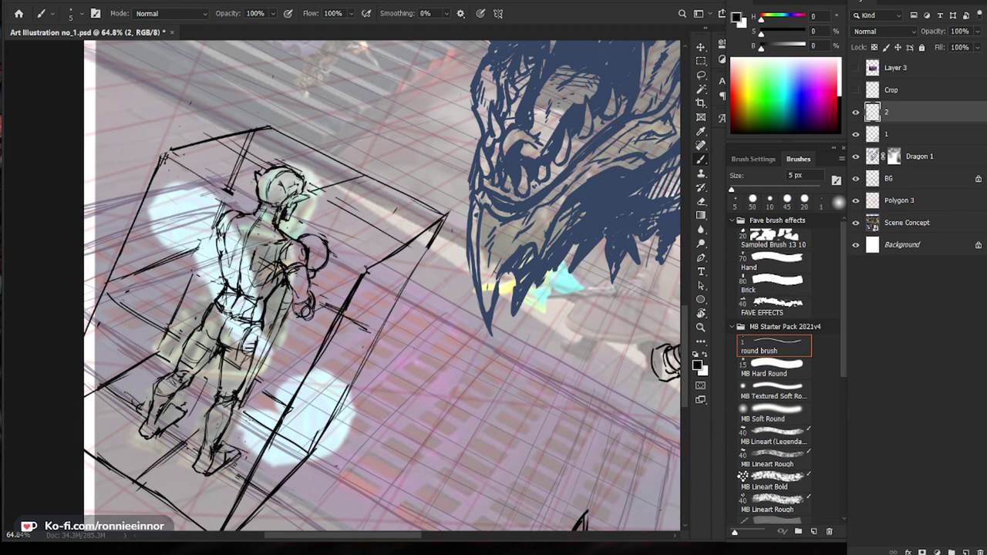
# Add detail strokes to the right lower leg and refine the left shin's contours.
pyautogui.moveTo(206, 415)
pyautogui.mouseDown()
pyautogui.moveTo(223, 429)
pyautogui.moveTo(234, 421)
pyautogui.mouseUp()
pyautogui.hotkey('ctrl', 'space')
pyautogui.moveTo(343, 393); pyautogui.dragTo(266, 401)
pyautogui.moveTo(252, 439); pyautogui.dragTo(340, 432)
pyautogui.press('b')
pyautogui.moveTo(204, 375); pyautogui.dragTo(187, 398)
pyautogui.moveTo(201, 378)
pyautogui.mouseDown()
pyautogui.moveTo(193, 392)
pyautogui.moveTo(217, 395)
pyautogui.moveTo(202, 406)
pyautogui.moveTo(204, 391)
pyautogui.mouseUp()
pyautogui.press('e')
pyautogui.press('b')
pyautogui.moveTo(207, 380)
pyautogui.mouseDown()
pyautogui.moveTo(196, 388)
pyautogui.moveTo(218, 398)
pyautogui.moveTo(202, 404)
pyautogui.mouseUp()
pyautogui.press('e')
pyautogui.press('b')
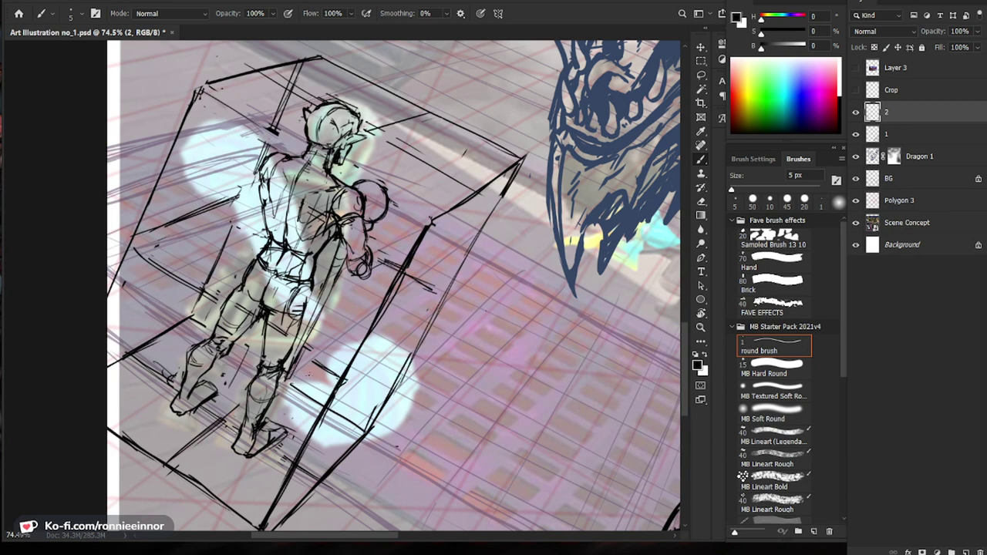
# Erase the heavy rounded form beside the right shoulder and replace it with a thin circle.
pyautogui.moveTo(402, 392); pyautogui.dragTo(347, 393)
pyautogui.moveTo(529, 443); pyautogui.dragTo(293, 489)
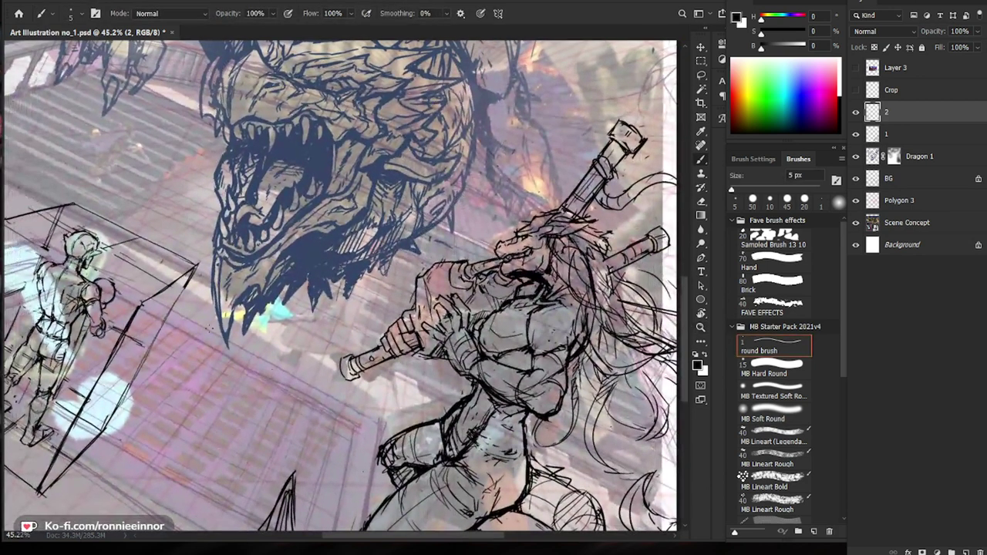
pyautogui.moveTo(113, 274); pyautogui.dragTo(165, 275)
pyautogui.moveTo(163, 312); pyautogui.dragTo(394, 320)
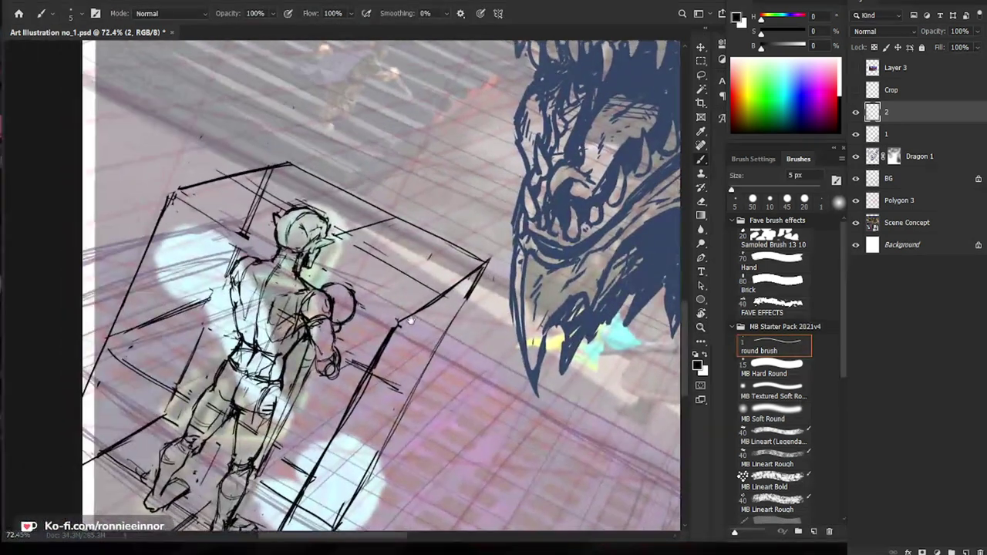
pyautogui.press('e')
pyautogui.press('b')
pyautogui.moveTo(343, 284)
pyautogui.mouseDown()
pyautogui.moveTo(355, 308)
pyautogui.moveTo(338, 321)
pyautogui.mouseUp()
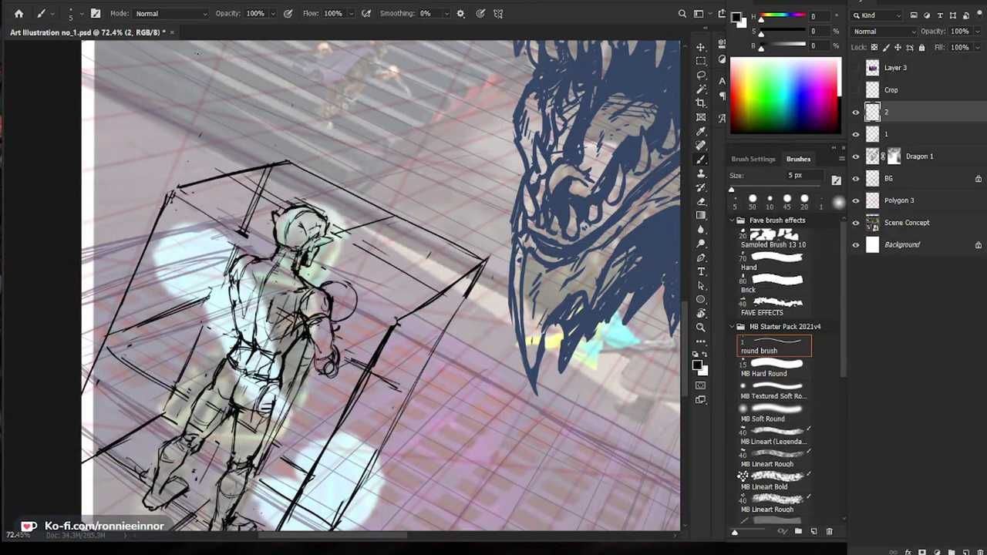
# Open a second window of Art Illustration no_1.psd and float it over the side panels as an overview.
pyautogui.click(232, 2)
pyautogui.moveTo(239, 6)
pyautogui.click(424, 204)
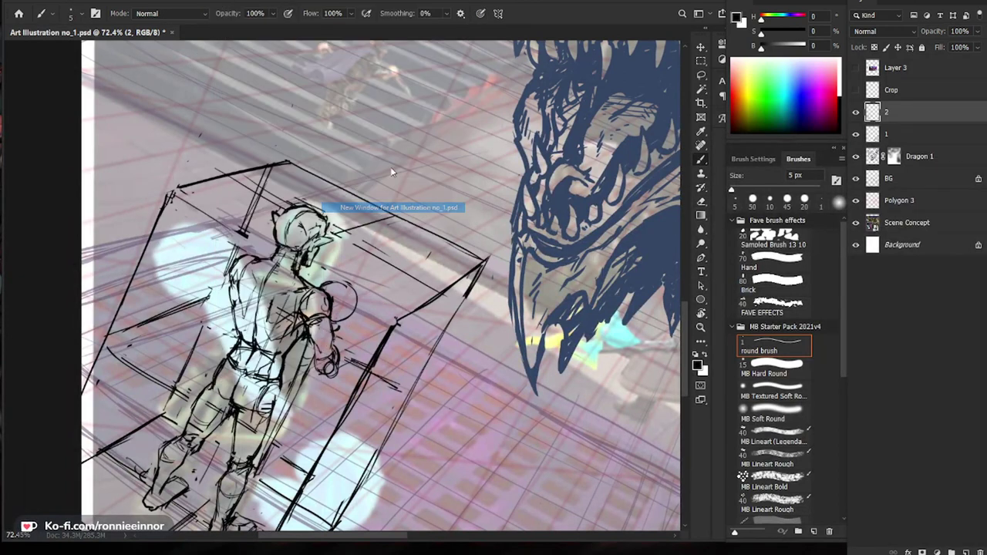
pyautogui.moveTo(222, 32); pyautogui.dragTo(743, 176)
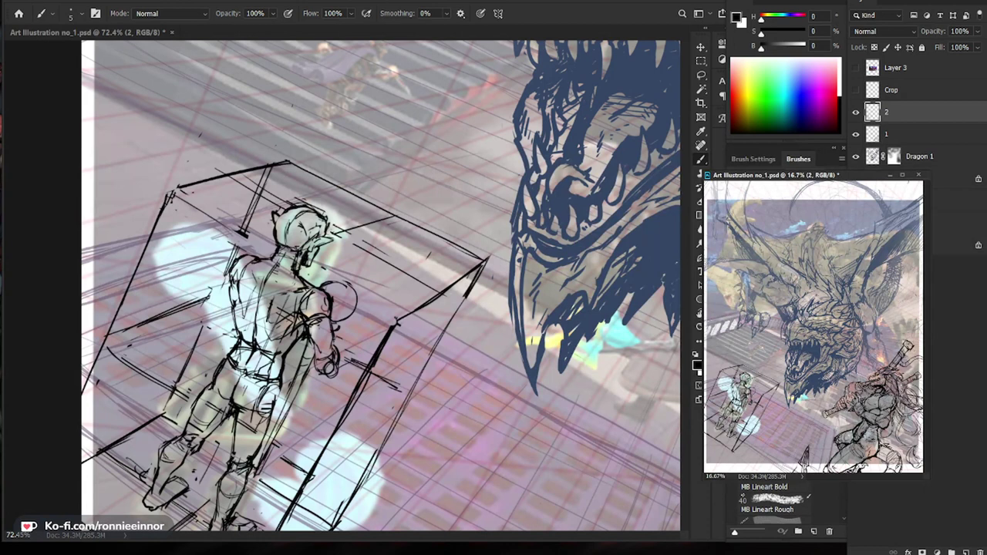
pyautogui.click(340, 302)
pyautogui.click(795, 177)
pyautogui.click(415, 398)
# Draw a strap line across the upper back from the base of the neck to the right shoulder.
pyautogui.moveTo(401, 332); pyautogui.dragTo(355, 332)
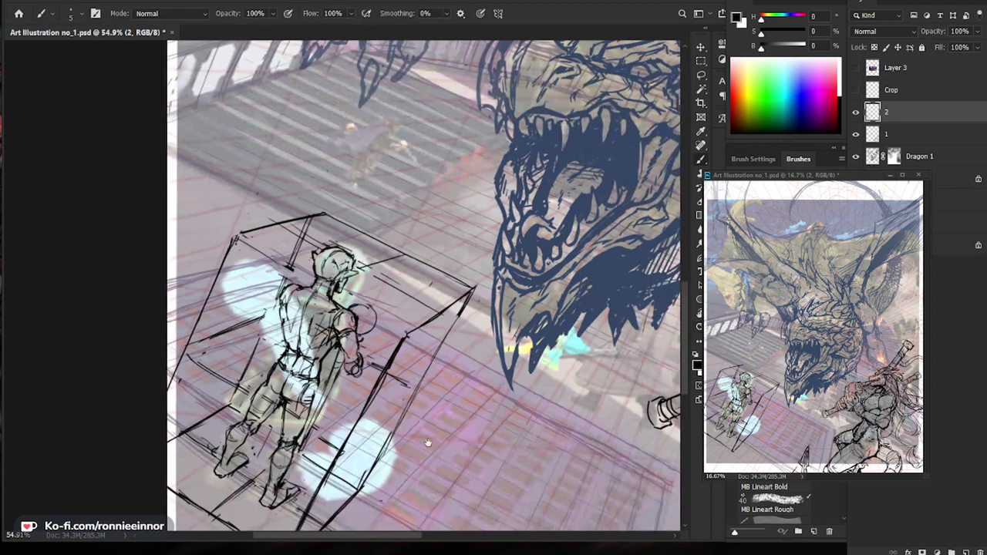
pyautogui.moveTo(417, 463); pyautogui.dragTo(365, 449)
pyautogui.hotkey('ctrl', '0')
pyautogui.moveTo(267, 463); pyautogui.dragTo(332, 401)
pyautogui.moveTo(158, 373); pyautogui.dragTo(194, 374)
pyautogui.moveTo(318, 275); pyautogui.dragTo(329, 308)
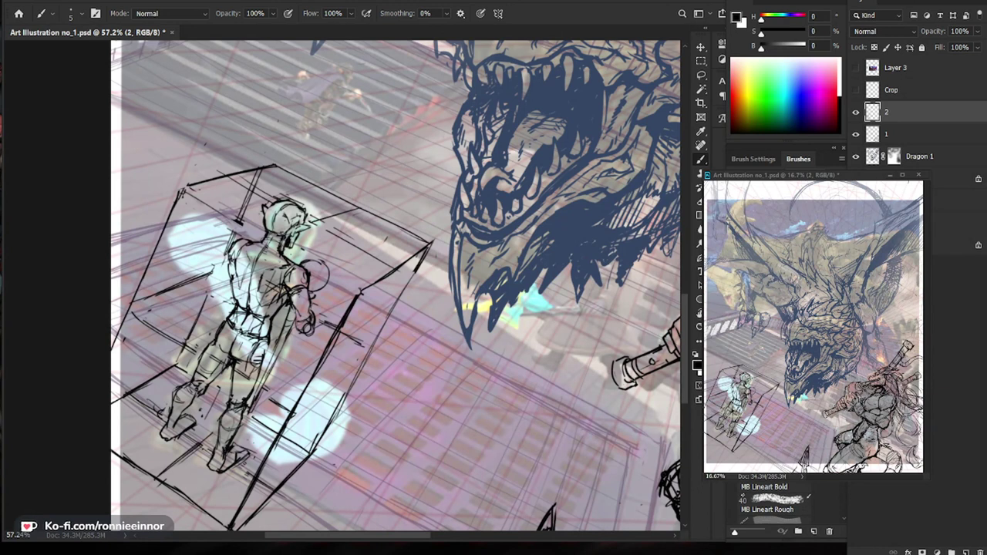
pyautogui.moveTo(250, 240); pyautogui.dragTo(292, 241)
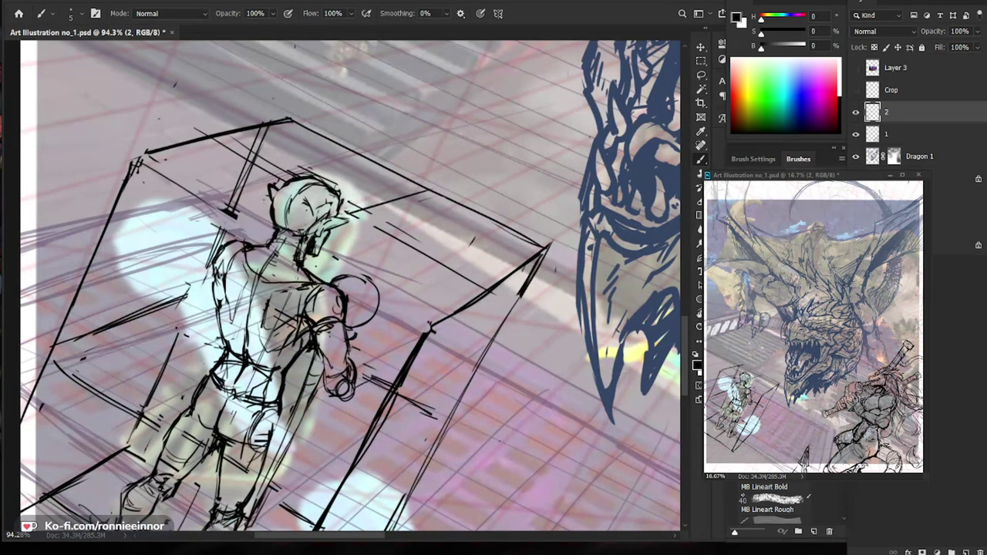
pyautogui.moveTo(256, 236); pyautogui.dragTo(313, 269)
pyautogui.press('e')
pyautogui.press('b')
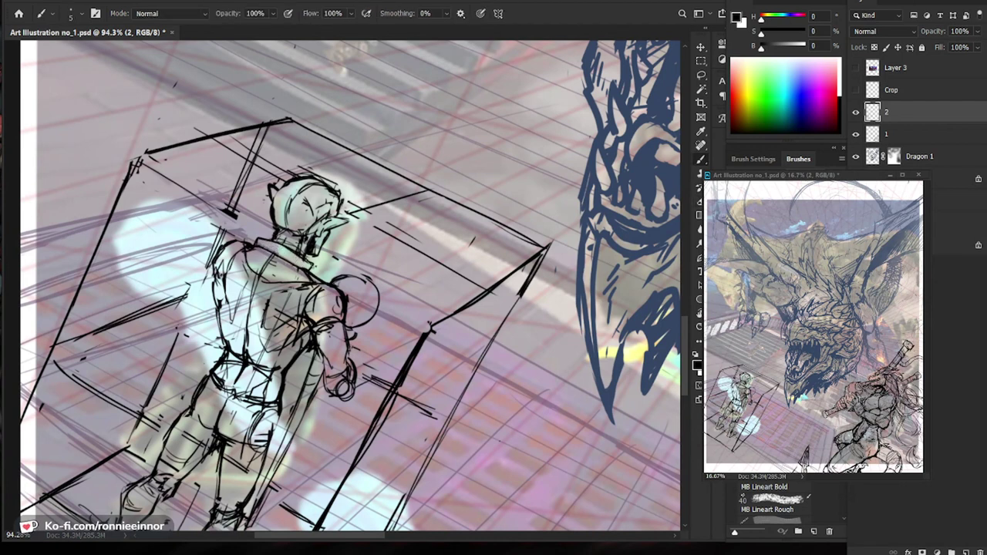
# Shape the lower edge of the band across the upper back and erase the overlapping lines inside it.
pyautogui.press('e')
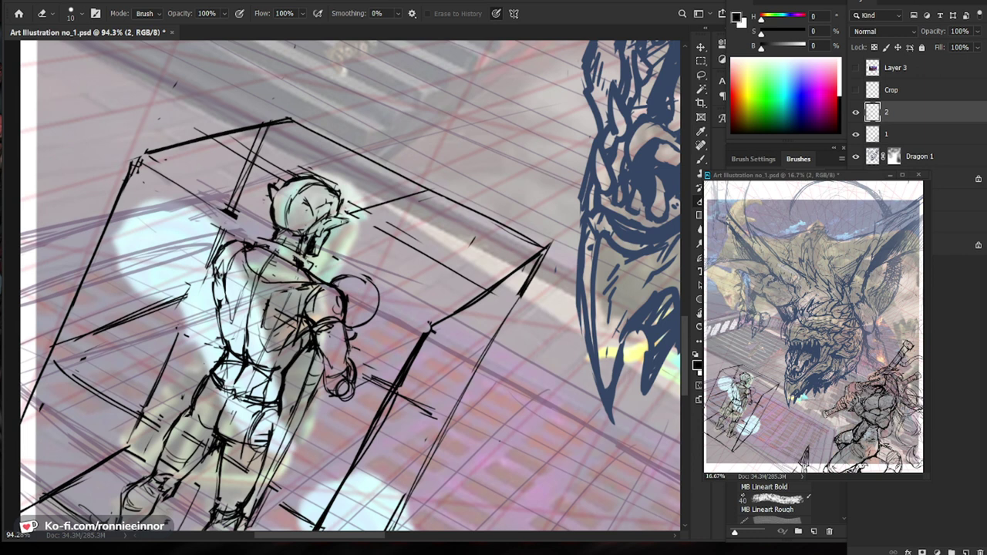
pyautogui.press('b')
pyautogui.moveTo(307, 279)
pyautogui.mouseDown()
pyautogui.moveTo(255, 259)
pyautogui.moveTo(259, 271)
pyautogui.moveTo(324, 281)
pyautogui.mouseUp()
pyautogui.press('e')
pyautogui.moveTo(263, 267)
pyautogui.mouseDown()
pyautogui.moveTo(246, 247)
pyautogui.moveTo(271, 282)
pyautogui.moveTo(305, 285)
pyautogui.mouseUp()
pyautogui.press('b')
pyautogui.press('e')
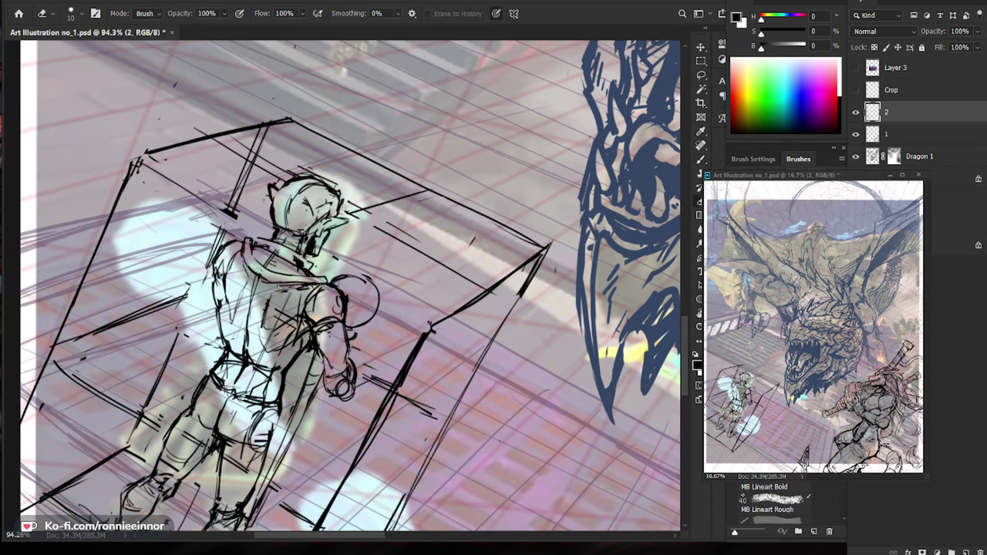
# Draw the collar line from the right shoulder around to the left of the neck and erase its overlapping strokes.
pyautogui.press('b')
pyautogui.moveTo(318, 276)
pyautogui.mouseDown()
pyautogui.moveTo(261, 265)
pyautogui.moveTo(245, 240)
pyautogui.mouseUp()
pyautogui.press('e')
pyautogui.press('b')
pyautogui.moveTo(299, 259)
pyautogui.mouseDown()
pyautogui.moveTo(268, 266)
pyautogui.moveTo(295, 274)
pyautogui.moveTo(292, 256)
pyautogui.mouseUp()
pyautogui.press('e')
pyautogui.moveTo(283, 255); pyautogui.dragTo(261, 246)
pyautogui.press('b')
pyautogui.moveTo(307, 272); pyautogui.dragTo(261, 245)
pyautogui.hotkey('ctrl', 'z')
pyautogui.moveTo(305, 270)
pyautogui.mouseDown()
pyautogui.moveTo(256, 245)
pyautogui.moveTo(291, 264)
pyautogui.moveTo(267, 253)
pyautogui.moveTo(268, 241)
pyautogui.moveTo(303, 257)
pyautogui.moveTo(313, 277)
pyautogui.moveTo(267, 248)
pyautogui.moveTo(301, 258)
pyautogui.moveTo(267, 245)
pyautogui.moveTo(270, 233)
pyautogui.mouseUp()
pyautogui.hotkey('ctrl', 'z')
# Erase the messy strokes at the collar's left end and redraw its edge across the upper back.
pyautogui.press('e')
pyautogui.press('b')
pyautogui.press('e')
pyautogui.press('b')
pyautogui.moveTo(363, 255)
pyautogui.mouseDown()
pyautogui.moveTo(309, 255)
pyautogui.moveTo(420, 254)
pyautogui.moveTo(324, 304)
pyautogui.mouseUp()
pyautogui.press('e')
pyautogui.press('b')
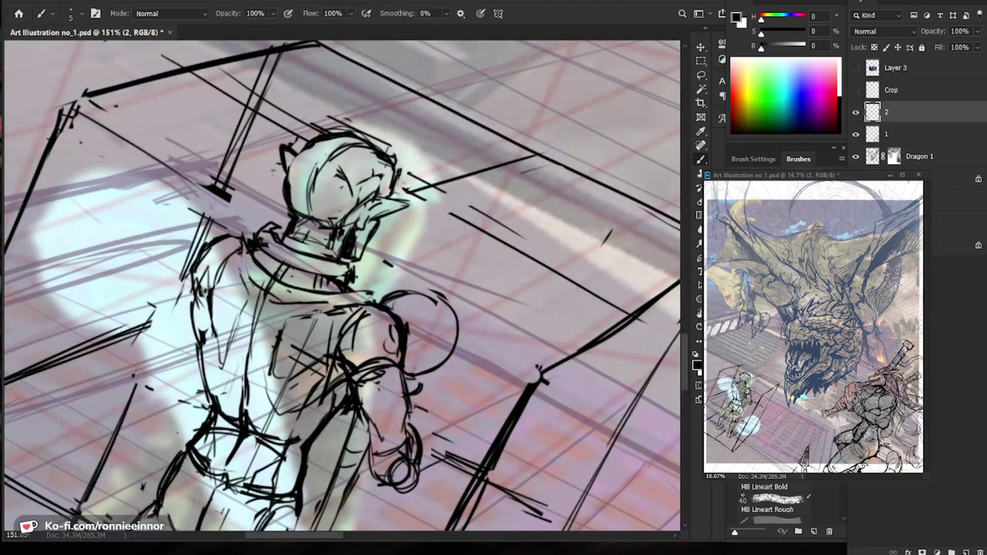
pyautogui.press('e')
pyautogui.moveTo(246, 245)
pyautogui.mouseDown()
pyautogui.moveTo(252, 262)
pyautogui.moveTo(257, 230)
pyautogui.mouseUp()
pyautogui.press('b')
pyautogui.moveTo(293, 262); pyautogui.dragTo(230, 262)
# Add short contour strokes to the collar's upper edge and the back of the neck.
pyautogui.moveTo(487, 477); pyautogui.dragTo(428, 416)
pyautogui.moveTo(267, 220)
pyautogui.mouseDown()
pyautogui.moveTo(311, 220)
pyautogui.moveTo(301, 238)
pyautogui.mouseUp()
pyautogui.press('e')
pyautogui.press('b')
pyautogui.moveTo(286, 202)
pyautogui.mouseDown()
pyautogui.moveTo(298, 223)
pyautogui.moveTo(285, 244)
pyautogui.mouseUp()
pyautogui.moveTo(363, 251); pyautogui.dragTo(379, 248)
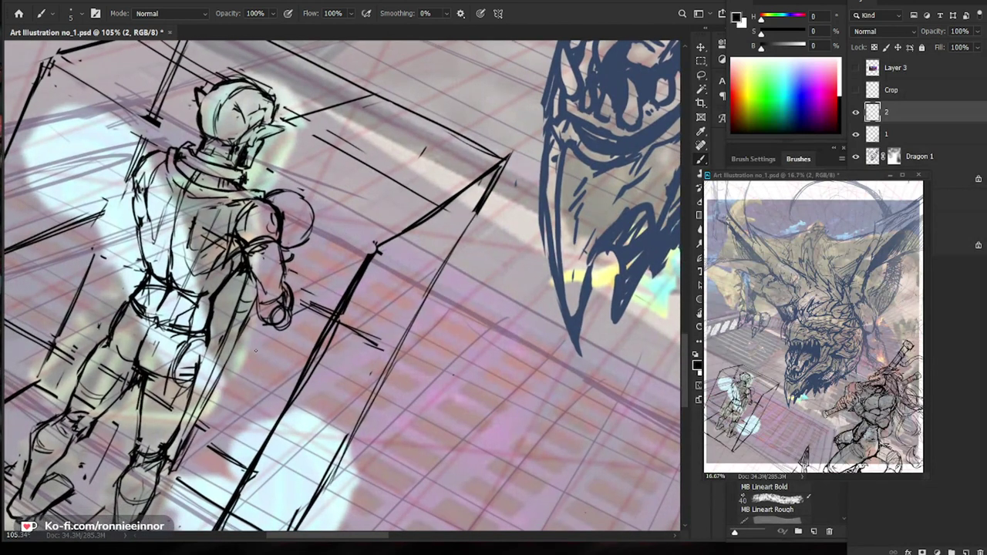
# Erase the stray marks outside the right forearm and draw a line along its inner side.
pyautogui.scroll(-2, 345, 287)
pyautogui.press('e')
pyautogui.moveTo(288, 255); pyautogui.dragTo(289, 279)
pyautogui.moveTo(293, 259); pyautogui.dragTo(299, 288)
pyautogui.press(']')
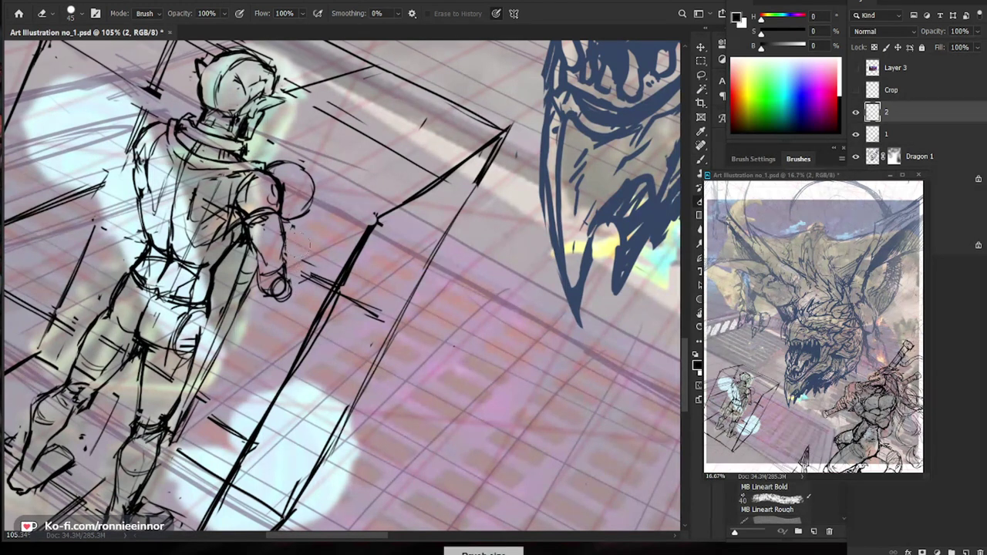
pyautogui.press('b')
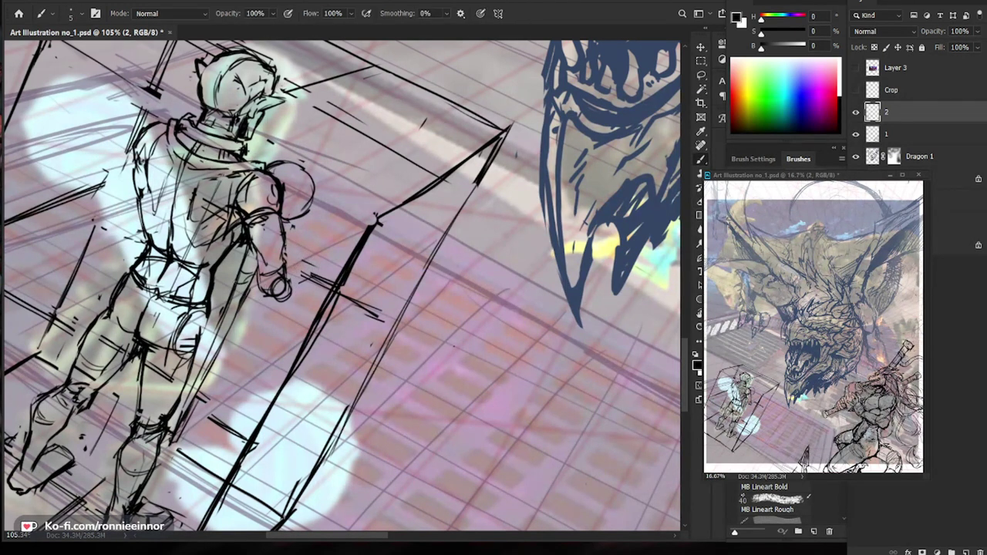
pyautogui.moveTo(245, 297)
pyautogui.mouseDown()
pyautogui.moveTo(252, 276)
pyautogui.moveTo(243, 255)
pyautogui.moveTo(258, 262)
pyautogui.mouseUp()
pyautogui.moveTo(320, 274); pyautogui.dragTo(277, 247)
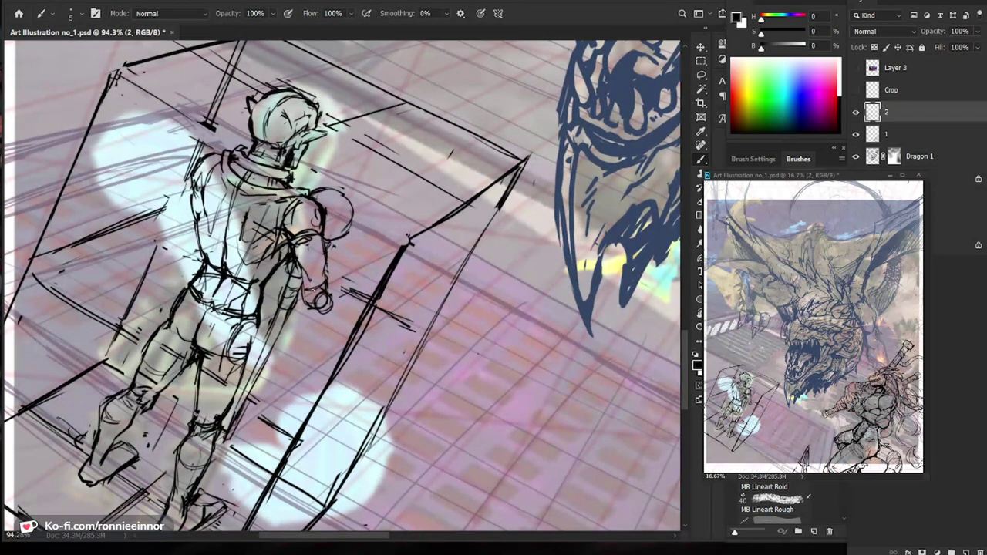
# Build up the lines beside the right forearm and wrist, erasing the overlaps around the forearm cuff.
pyautogui.press('z')
pyautogui.moveTo(315, 293); pyautogui.dragTo(296, 303)
pyautogui.moveTo(352, 337)
pyautogui.mouseDown()
pyautogui.moveTo(260, 286)
pyautogui.moveTo(312, 271)
pyautogui.mouseUp()
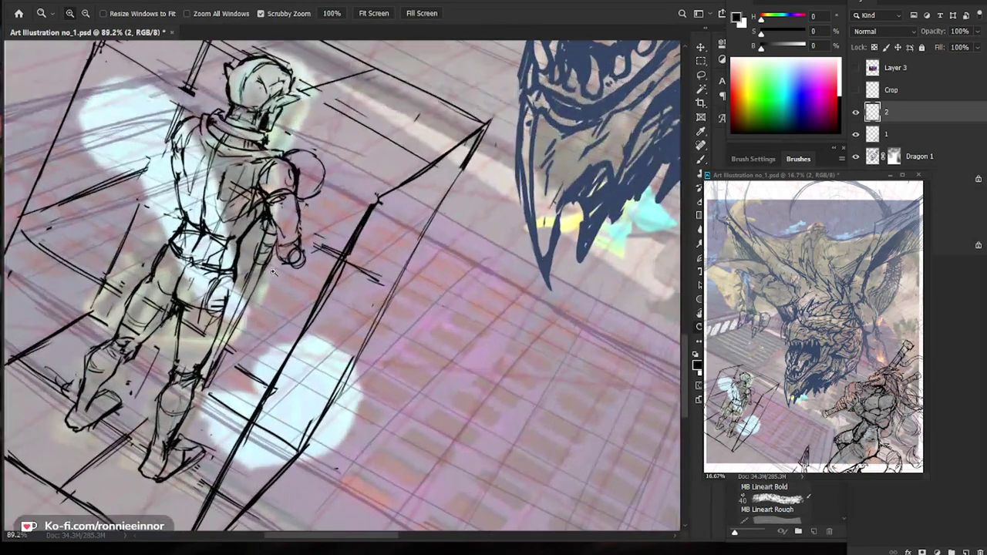
pyautogui.press('b')
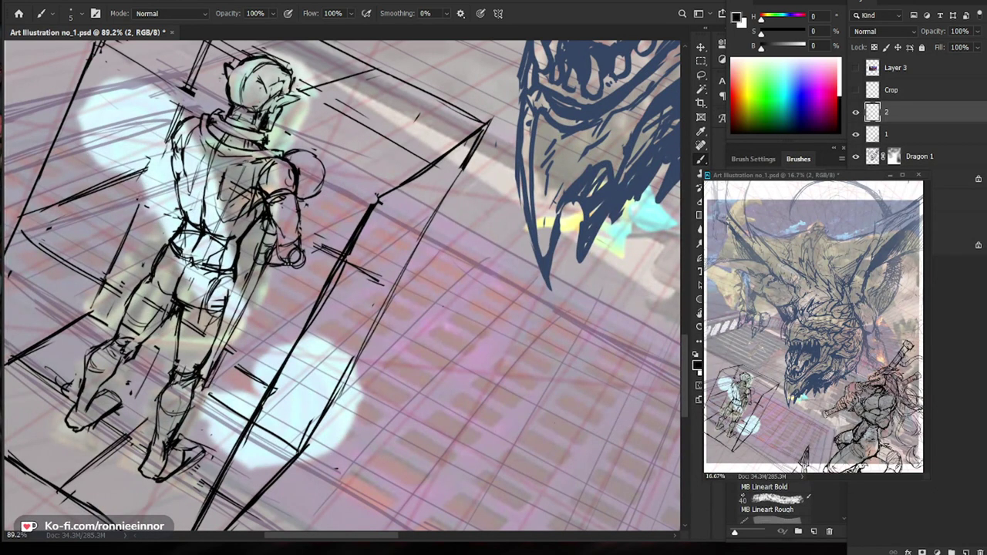
pyautogui.moveTo(278, 218); pyautogui.dragTo(273, 246)
pyautogui.moveTo(366, 235); pyautogui.dragTo(374, 250)
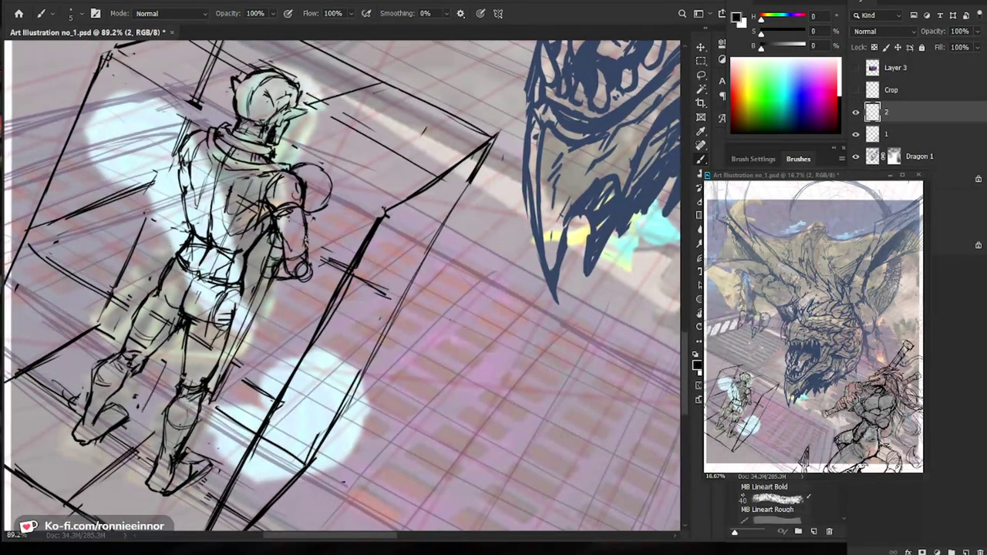
pyautogui.press('e')
pyautogui.moveTo(286, 233)
pyautogui.mouseDown()
pyautogui.moveTo(281, 259)
pyautogui.moveTo(307, 247)
pyautogui.mouseUp()
pyautogui.press('b')
pyautogui.moveTo(370, 211); pyautogui.dragTo(375, 223)
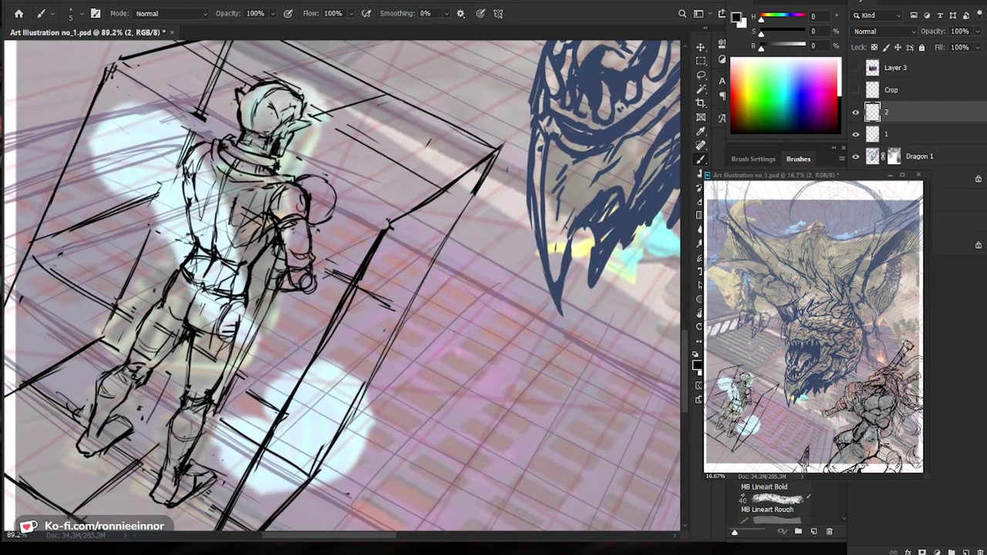
# Refine the contour below the left shoulder and draw a seam line down the middle of the back.
pyautogui.press('e')
pyautogui.moveTo(187, 213)
pyautogui.mouseDown()
pyautogui.moveTo(194, 196)
pyautogui.moveTo(195, 235)
pyautogui.moveTo(193, 215)
pyautogui.mouseUp()
pyautogui.press('b')
pyautogui.press('e')
pyautogui.press('b')
pyautogui.moveTo(190, 191)
pyautogui.mouseDown()
pyautogui.moveTo(196, 222)
pyautogui.moveTo(184, 213)
pyautogui.moveTo(185, 189)
pyautogui.moveTo(186, 204)
pyautogui.mouseUp()
pyautogui.press('e')
pyautogui.press('b')
pyautogui.moveTo(184, 176); pyautogui.dragTo(188, 205)
pyautogui.moveTo(357, 218); pyautogui.dragTo(364, 236)
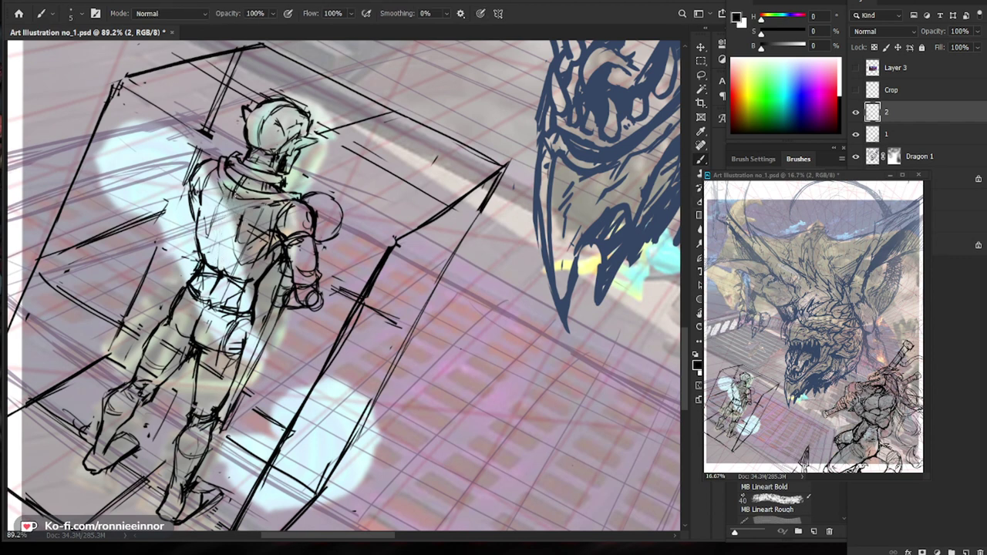
pyautogui.moveTo(227, 196); pyautogui.dragTo(221, 270)
# Examine the foreground figure at several magnifications and compare it with the dragon and the warrior in the wider composition.
pyautogui.hotkey('ctrl', '+')
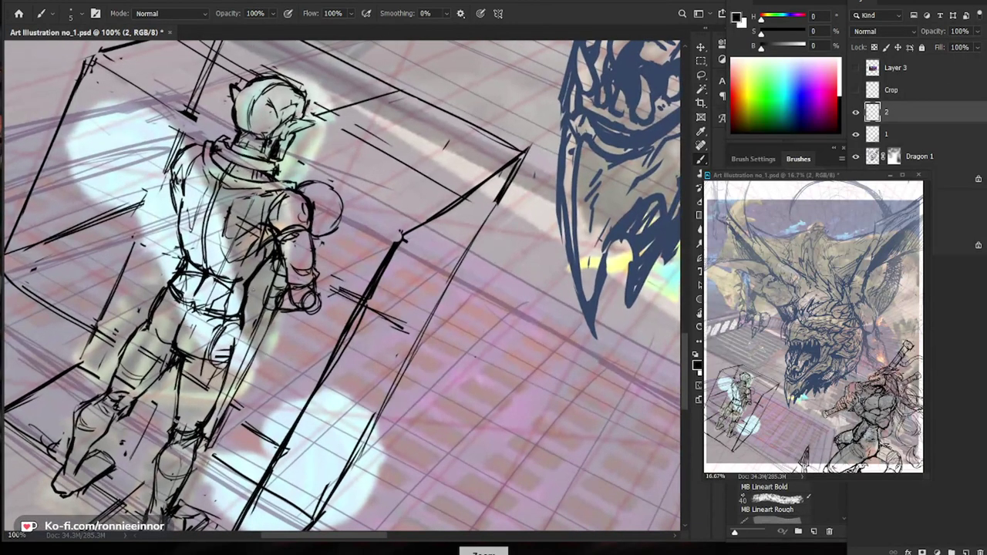
pyautogui.hotkey('ctrl', '-')
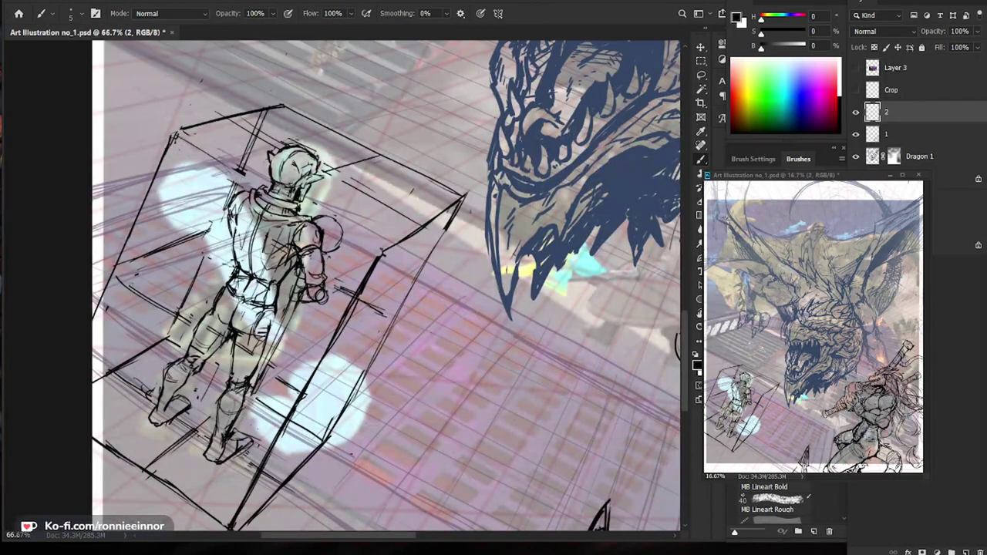
pyautogui.hotkey('ctrl', '+')
pyautogui.hotkey('ctrl', '-')
pyautogui.hotkey('ctrl', '-')
pyautogui.hotkey('ctrl', '-')
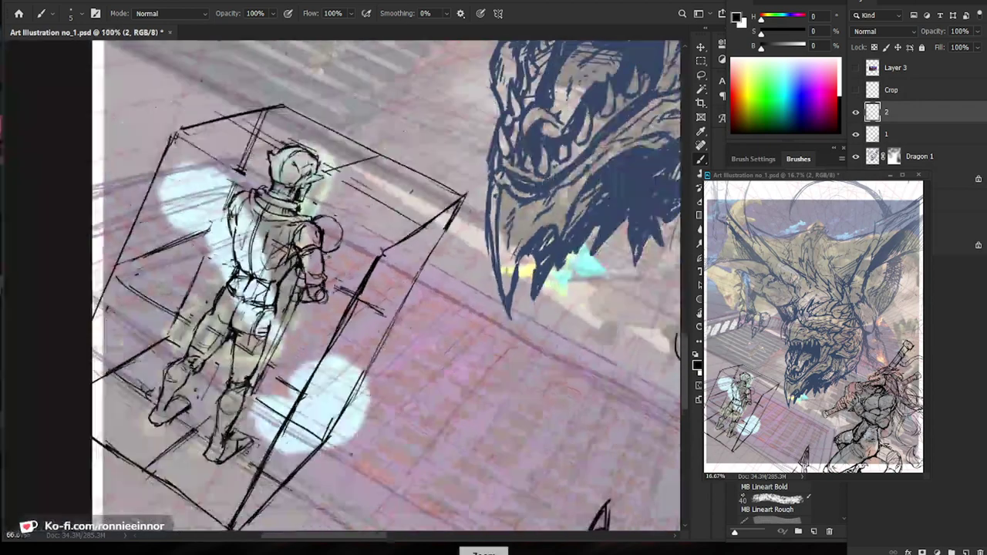
pyautogui.hotkey('ctrl', '+')
pyautogui.hotkey('ctrl', '+')
pyautogui.hotkey('ctrl', '-')
pyautogui.hotkey('ctrl', '+')
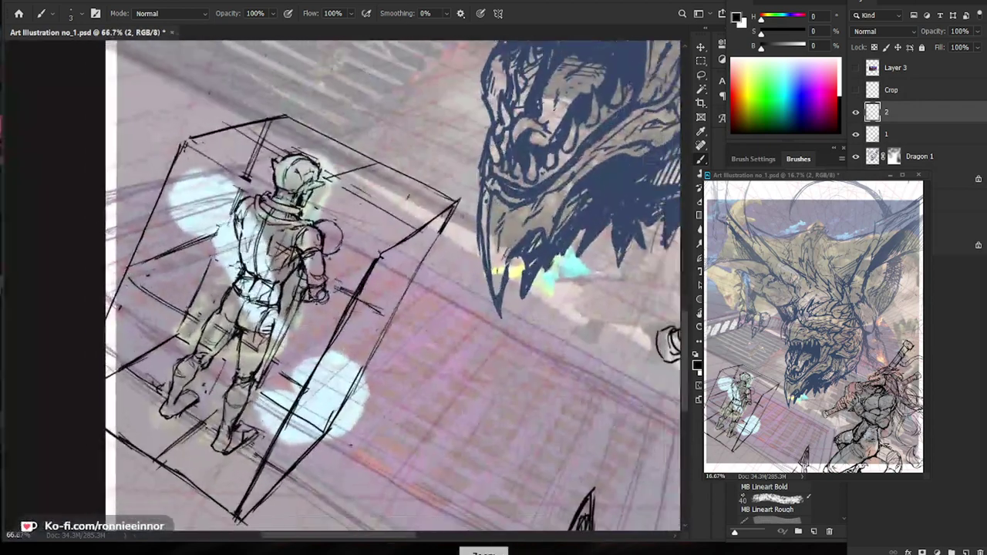
pyautogui.hotkey('ctrl', '-')
pyautogui.press('z')
pyautogui.moveTo(360, 296); pyautogui.dragTo(393, 296)
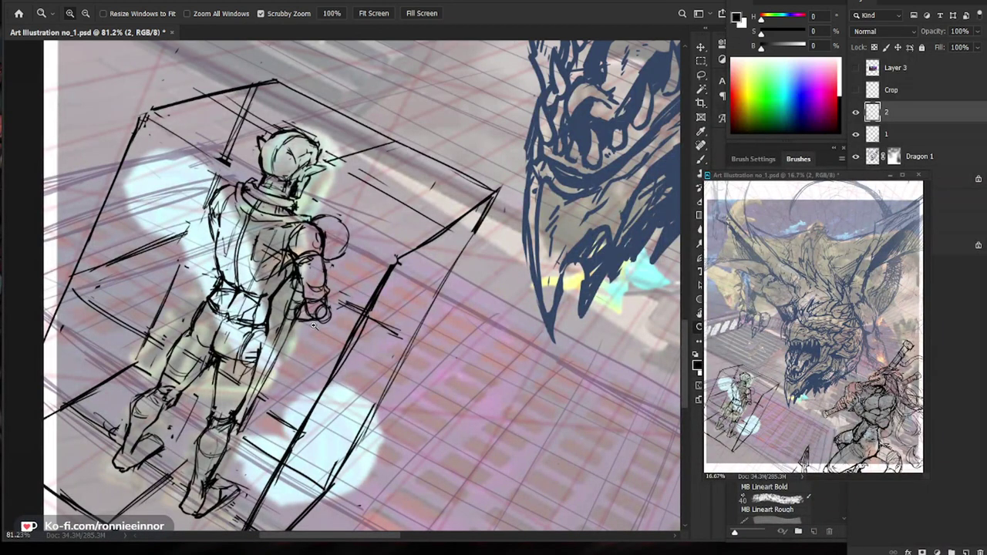
pyautogui.click(313, 326)
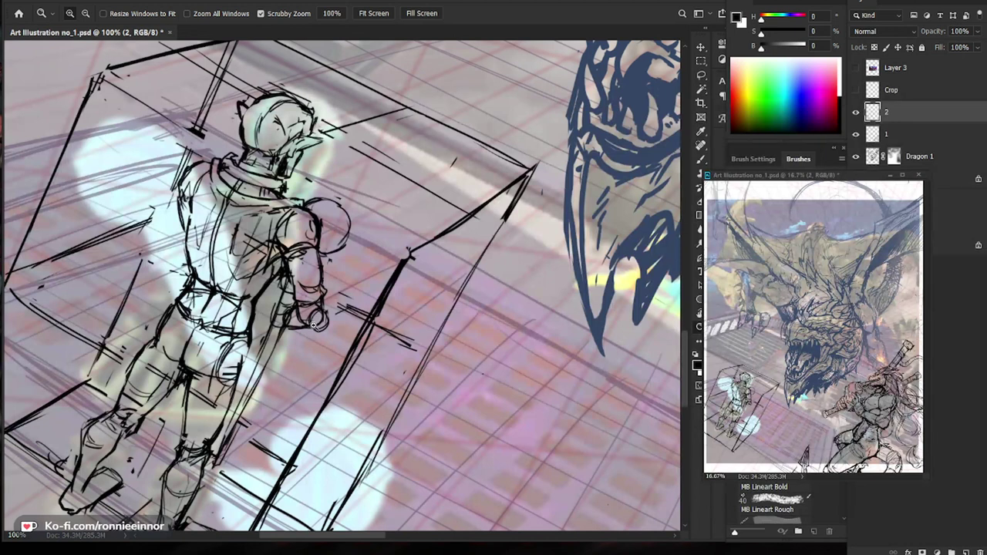
pyautogui.keyDown('alt'); pyautogui.click(314, 326); pyautogui.keyUp('alt')
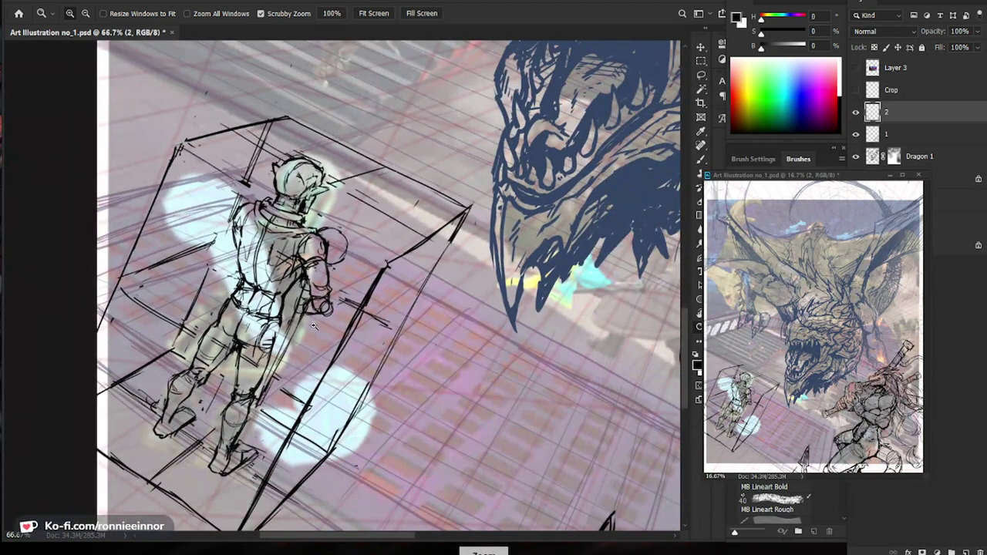
pyautogui.click(313, 326)
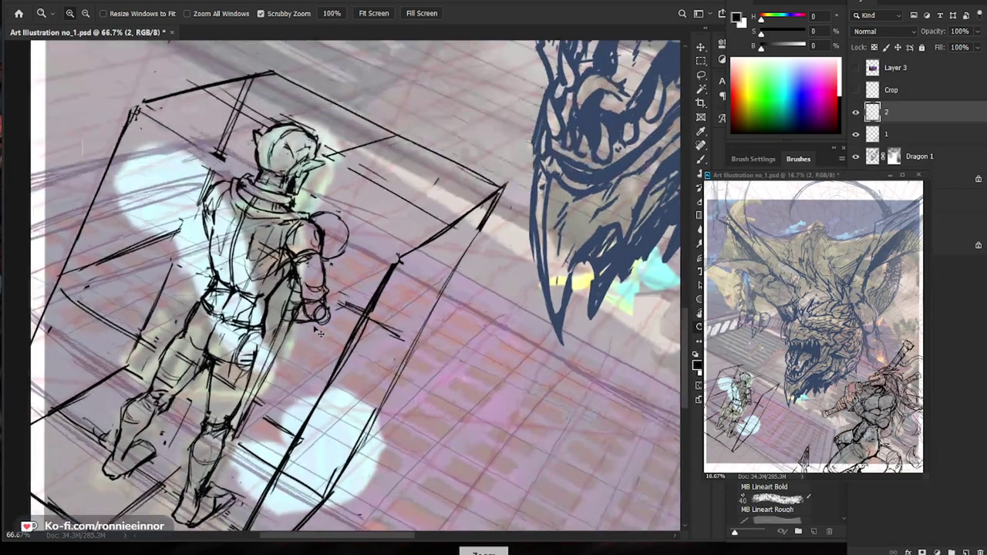
pyautogui.click(313, 326)
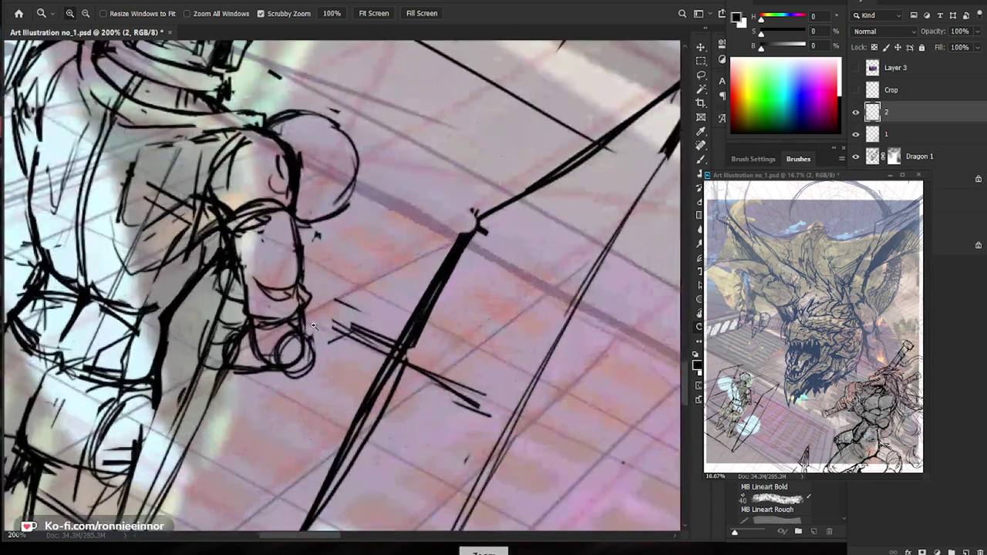
pyautogui.click(314, 326)
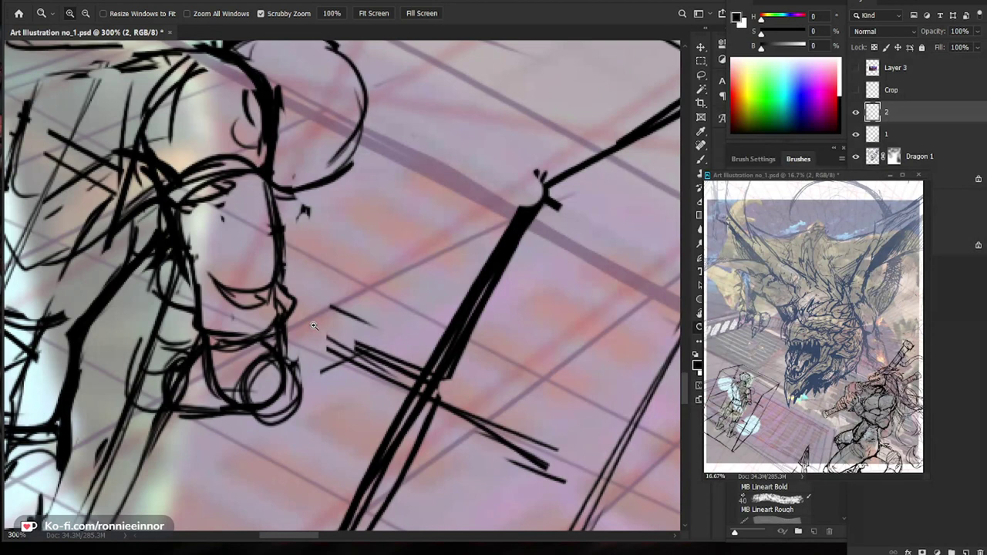
pyautogui.keyDown('alt'); pyautogui.click(314, 326); pyautogui.keyUp('alt')
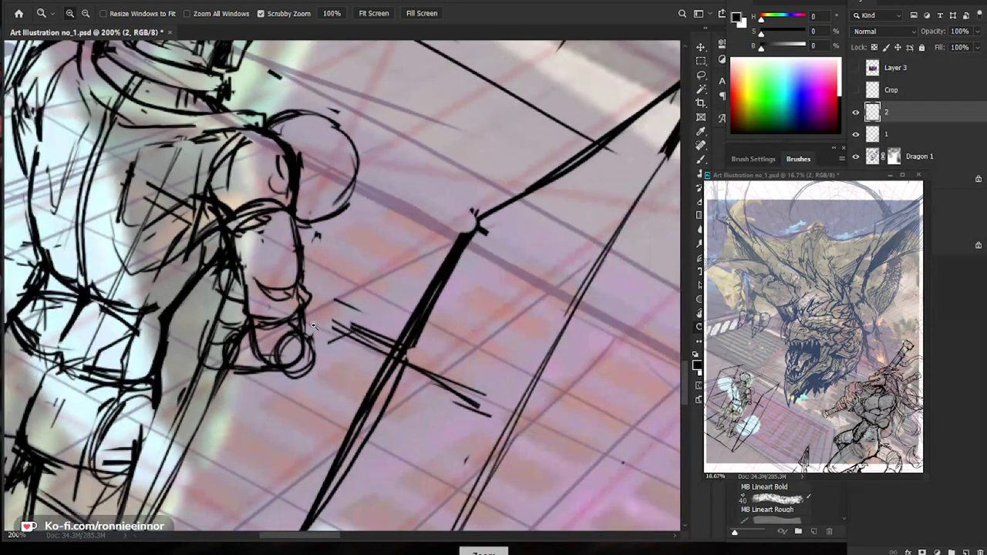
pyautogui.keyDown('alt'); pyautogui.click(455, 361); pyautogui.keyUp('alt')
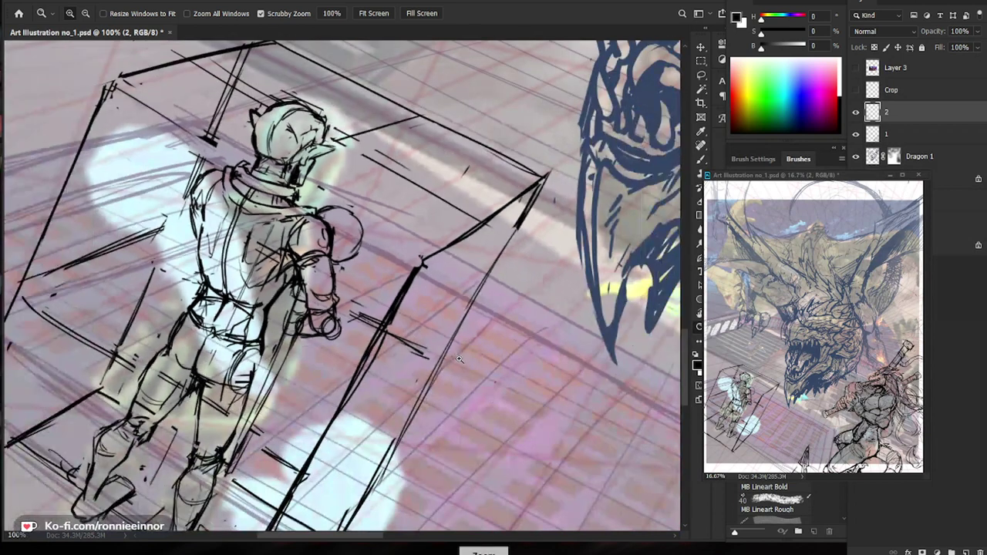
pyautogui.keyDown('alt'); pyautogui.click(459, 360); pyautogui.keyUp('alt')
pyautogui.keyDown('alt'); pyautogui.click(459, 360); pyautogui.keyUp('alt')
pyautogui.keyDown('alt'); pyautogui.click(461, 364); pyautogui.keyUp('alt')
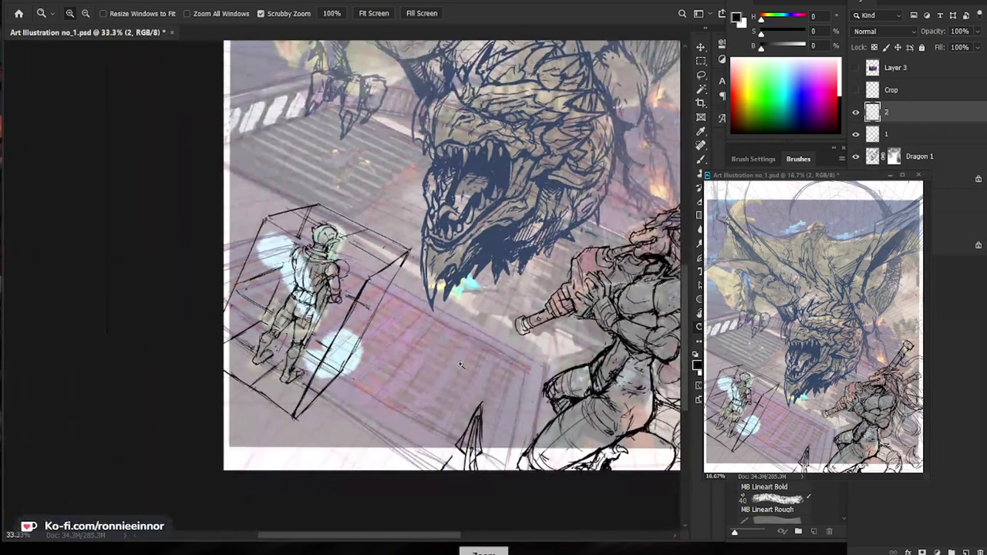
pyautogui.moveTo(367, 310); pyautogui.dragTo(463, 312)
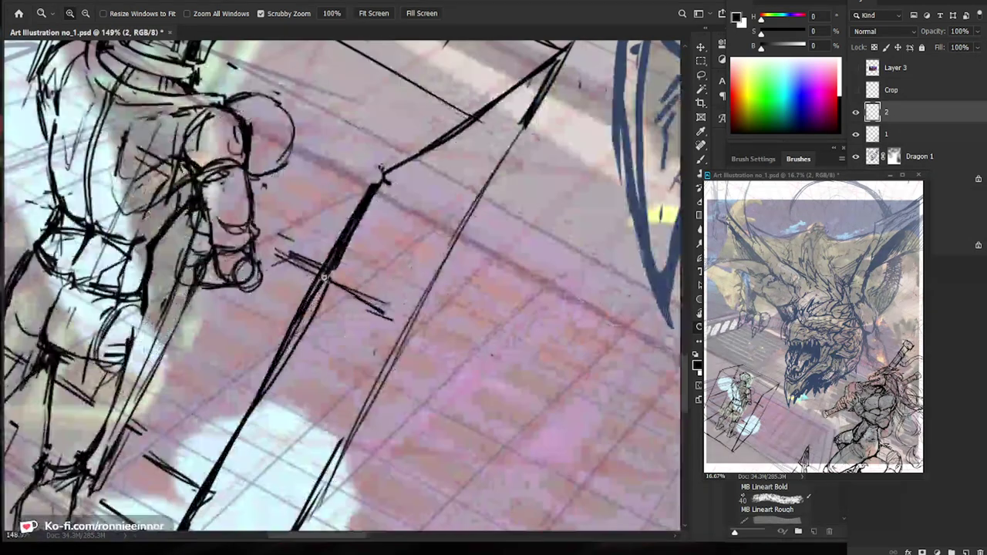
pyautogui.moveTo(229, 337); pyautogui.dragTo(425, 280)
pyautogui.keyDown('alt'); pyautogui.click(425, 280); pyautogui.keyUp('alt')
pyautogui.keyDown('alt'); pyautogui.click(426, 280); pyautogui.keyUp('alt')
pyautogui.press('b')
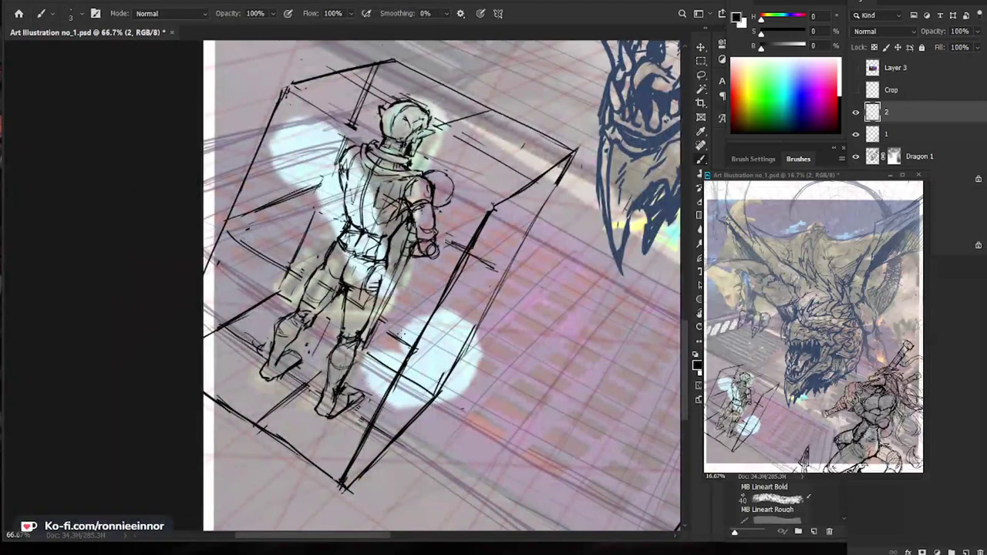
pyautogui.hotkey('ctrl', '-')
pyautogui.hotkey('ctrl', '-')
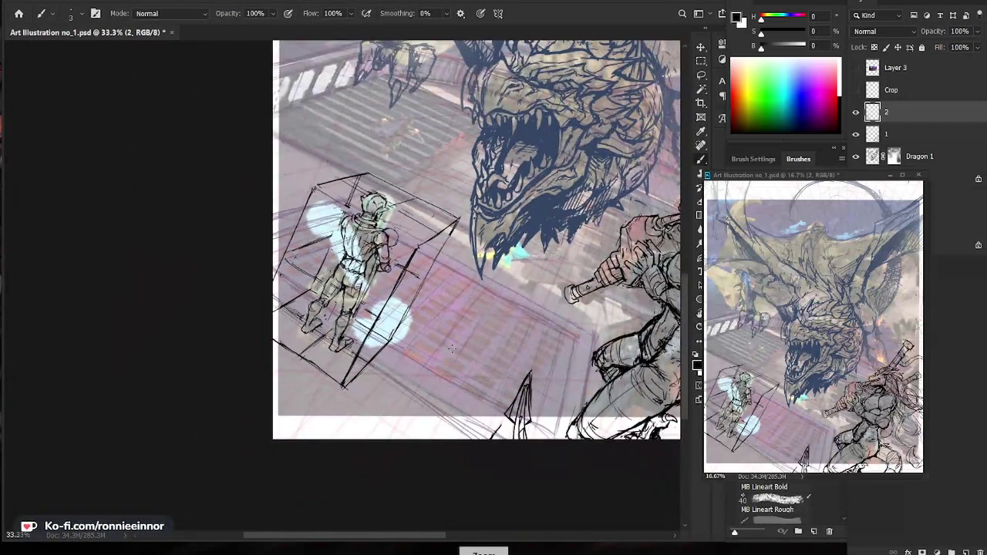
pyautogui.keyDown('alt'); pyautogui.click(449, 349); pyautogui.keyUp('alt')
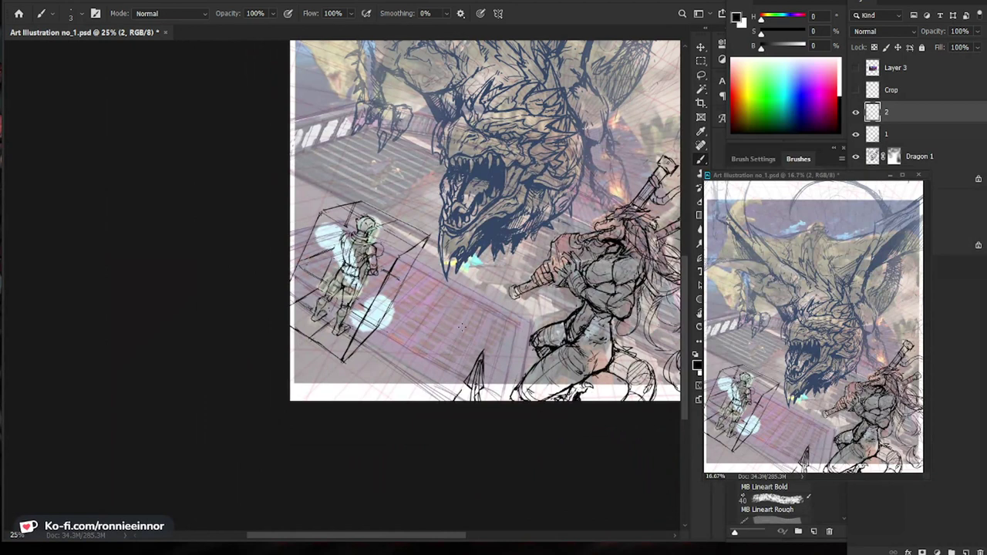
pyautogui.hotkey('ctrl', '+')
pyautogui.hotkey('ctrl', '+')
pyautogui.hotkey('ctrl', '-')
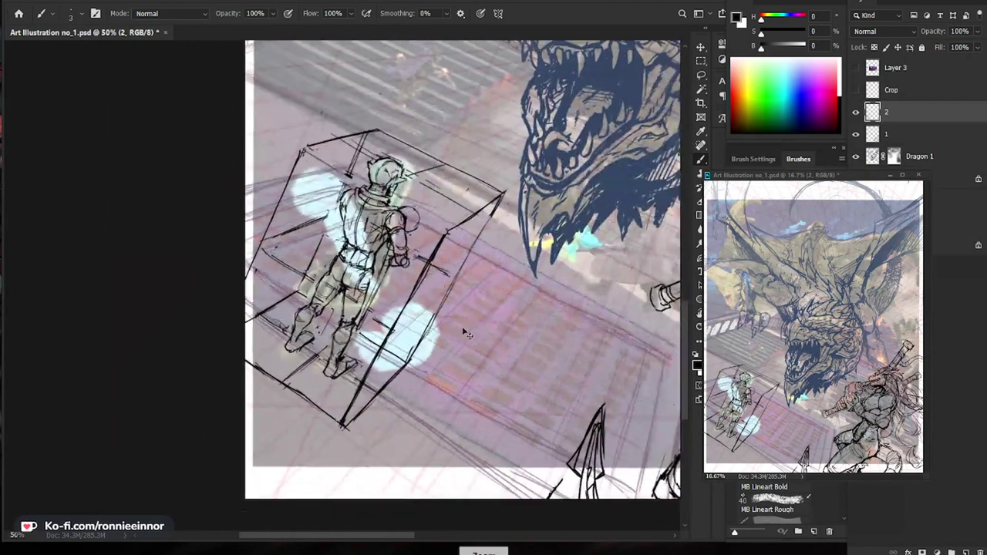
pyautogui.hotkey('ctrl', '+')
pyautogui.hotkey('ctrl', '-')
pyautogui.hotkey('ctrl', '-')
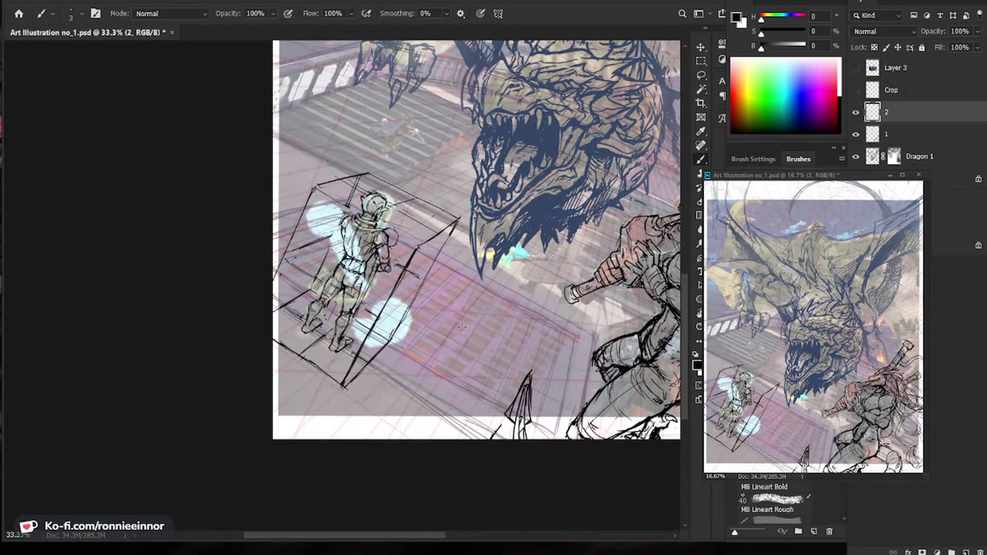
pyautogui.hotkey('ctrl', '-')
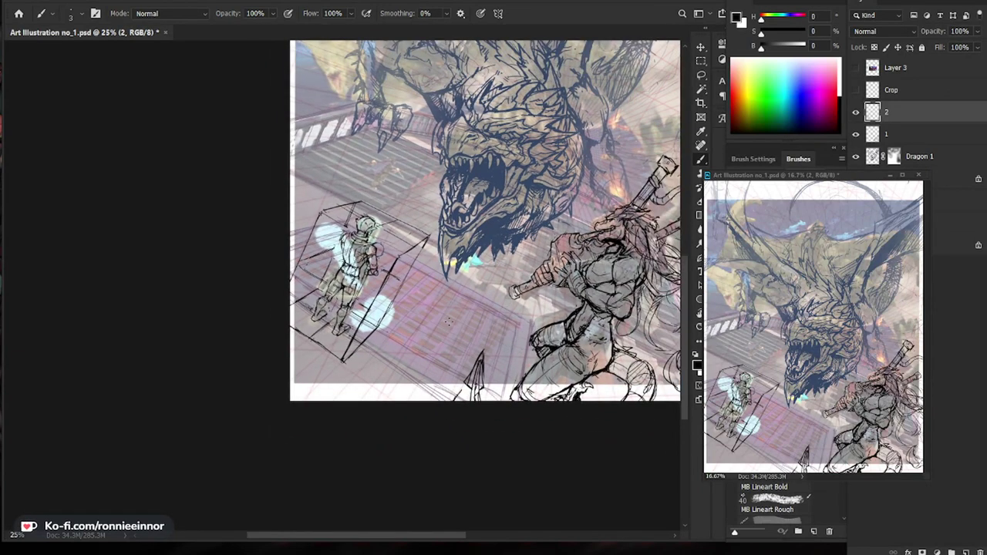
# Erase the excess strokes along the outer edge of the right leg above the knee.
pyautogui.press('z')
pyautogui.hotkey('ctrl', '-')
pyautogui.moveTo(242, 407); pyautogui.dragTo(308, 410)
pyautogui.moveTo(188, 415)
pyautogui.mouseDown()
pyautogui.moveTo(234, 406)
pyautogui.moveTo(384, 429)
pyautogui.mouseUp()
pyautogui.moveTo(307, 383); pyautogui.dragTo(343, 384)
pyautogui.press('b')
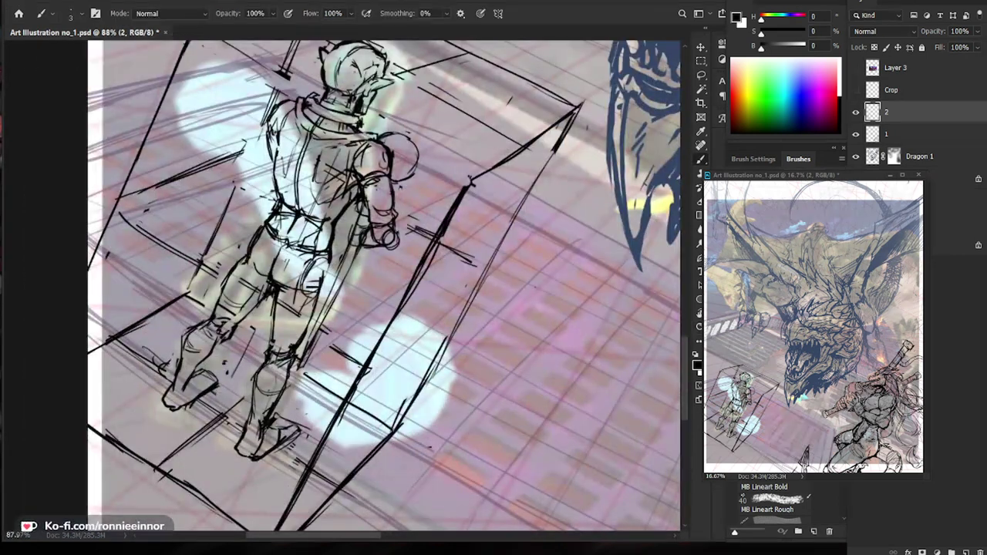
pyautogui.press('e')
pyautogui.moveTo(304, 337); pyautogui.dragTo(287, 359)
pyautogui.press('b')
pyautogui.press('e')
pyautogui.moveTo(304, 312); pyautogui.dragTo(291, 329)
pyautogui.moveTo(382, 364); pyautogui.dragTo(391, 363)
pyautogui.moveTo(391, 363)
pyautogui.mouseDown()
pyautogui.moveTo(390, 384)
pyautogui.moveTo(365, 401)
pyautogui.mouseUp()
pyautogui.press('b')
pyautogui.hotkey('ctrl', '-')
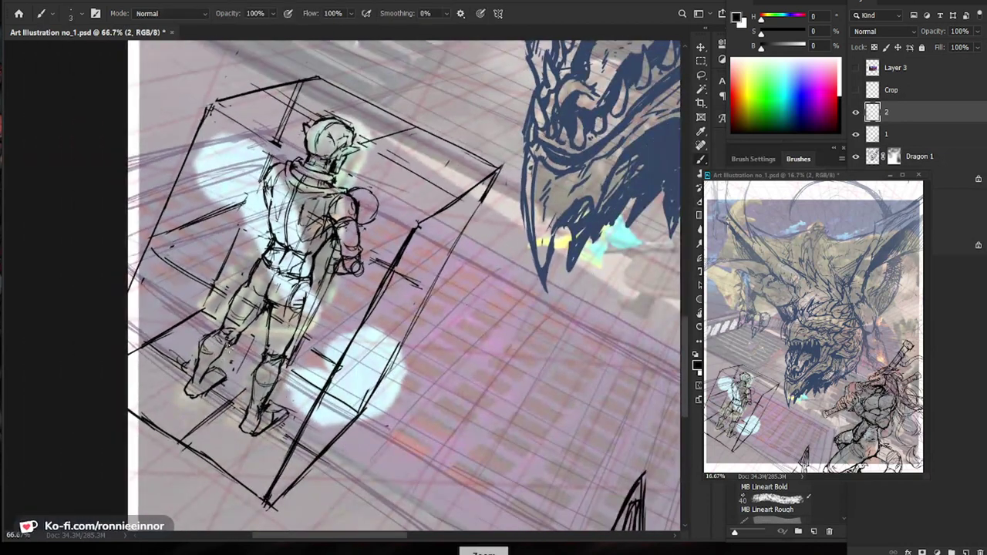
pyautogui.hotkey('ctrl', '+')
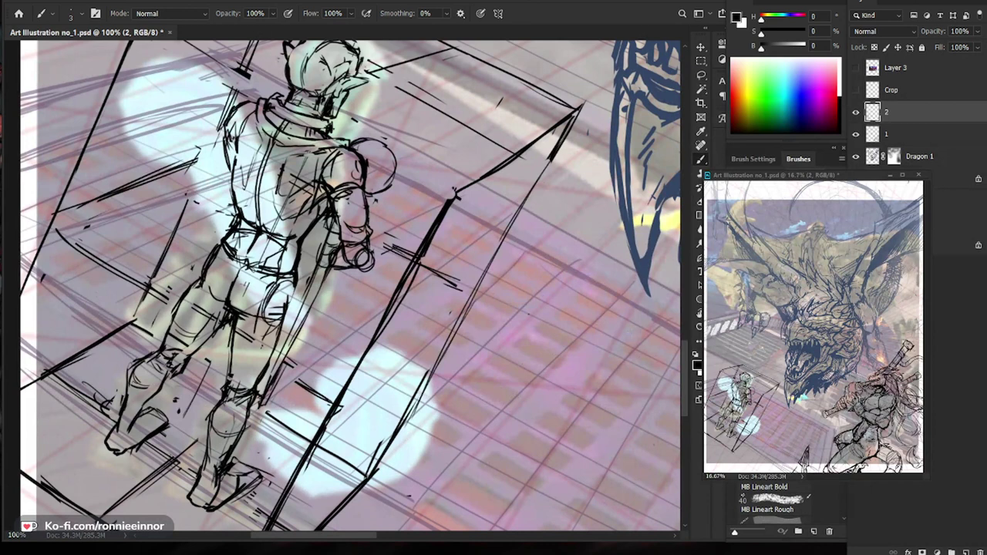
pyautogui.hotkey('ctrl', '+')
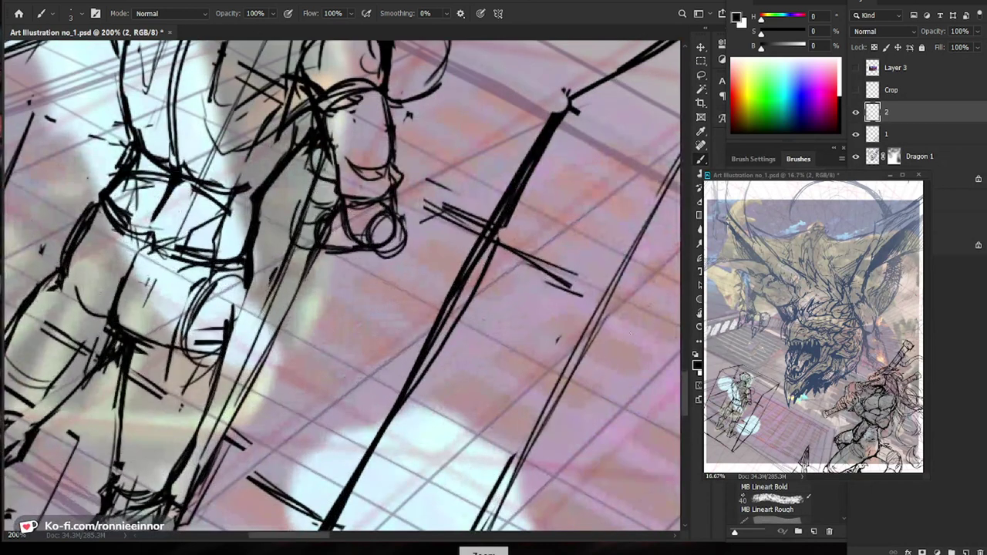
pyautogui.hotkey('ctrl', '+')
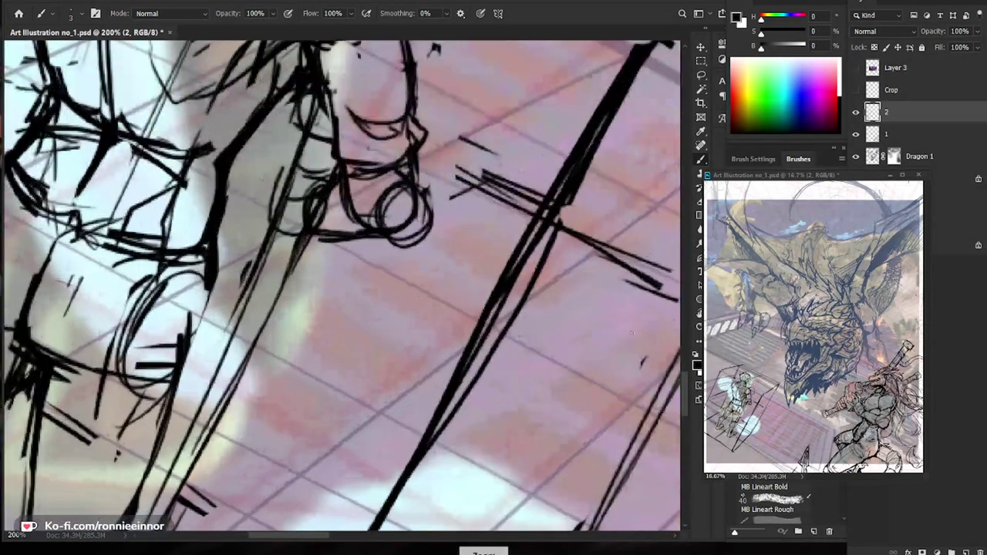
# Enlarge the brush to 5 px and try extra contour strokes on the right leg, undoing the last ones.
pyautogui.moveTo(413, 368)
pyautogui.mouseDown()
pyautogui.moveTo(322, 361)
pyautogui.moveTo(340, 352)
pyautogui.mouseUp()
pyautogui.press('e')
pyautogui.press('b')
pyautogui.moveTo(361, 410); pyautogui.dragTo(371, 337)
pyautogui.hotkey('ctrl', '+')
pyautogui.press(']')
pyautogui.moveTo(383, 362)
pyautogui.mouseDown()
pyautogui.moveTo(407, 353)
pyautogui.moveTo(410, 383)
pyautogui.mouseUp()
pyautogui.hotkey('ctrl', 'z')
pyautogui.hotkey('ctrl', 'z')
pyautogui.moveTo(436, 314); pyautogui.dragTo(382, 313)
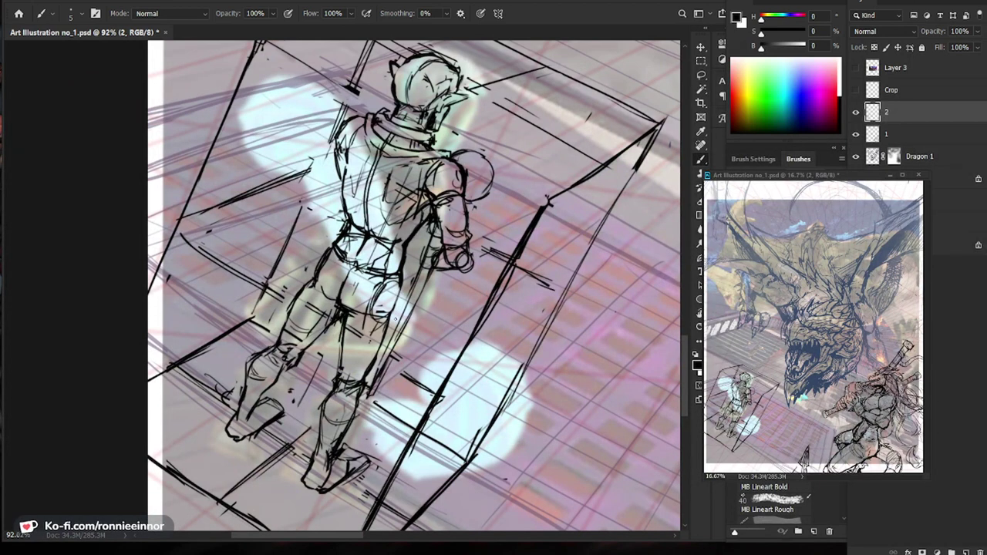
# Refine the inner contour of the left lower leg between the knee and the boot.
pyautogui.moveTo(371, 378); pyautogui.dragTo(394, 378)
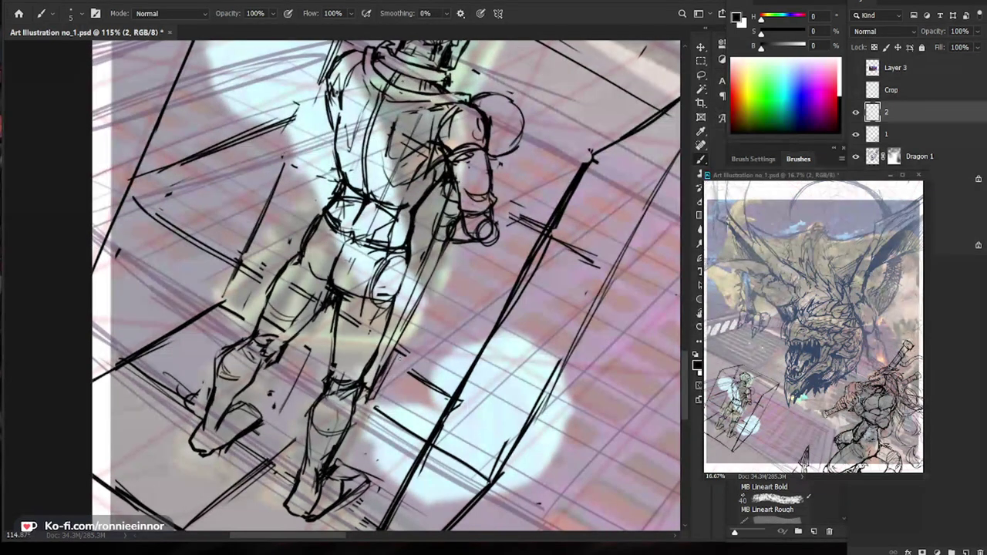
pyautogui.hotkey('ctrl', '-')
pyautogui.hotkey('ctrl', '-')
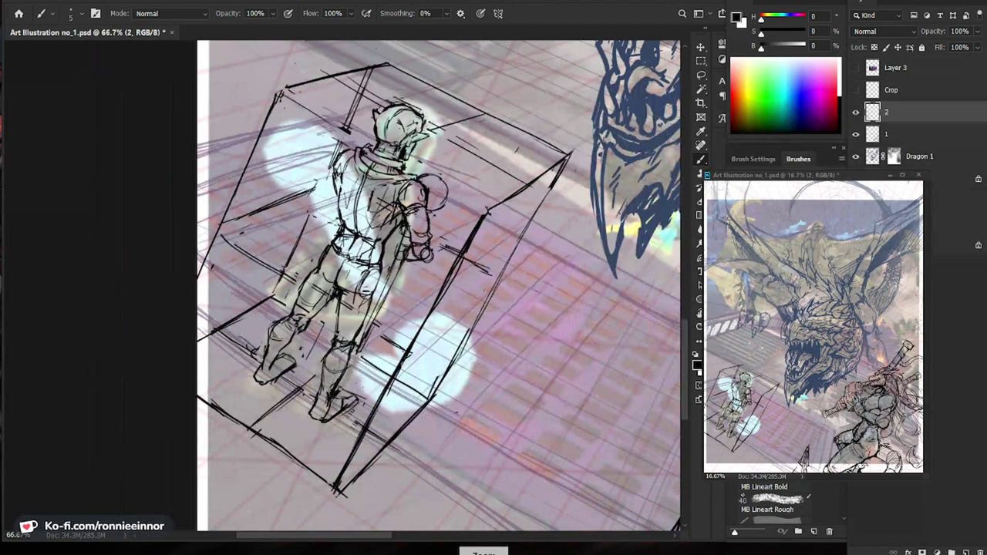
pyautogui.moveTo(330, 349); pyautogui.dragTo(359, 350)
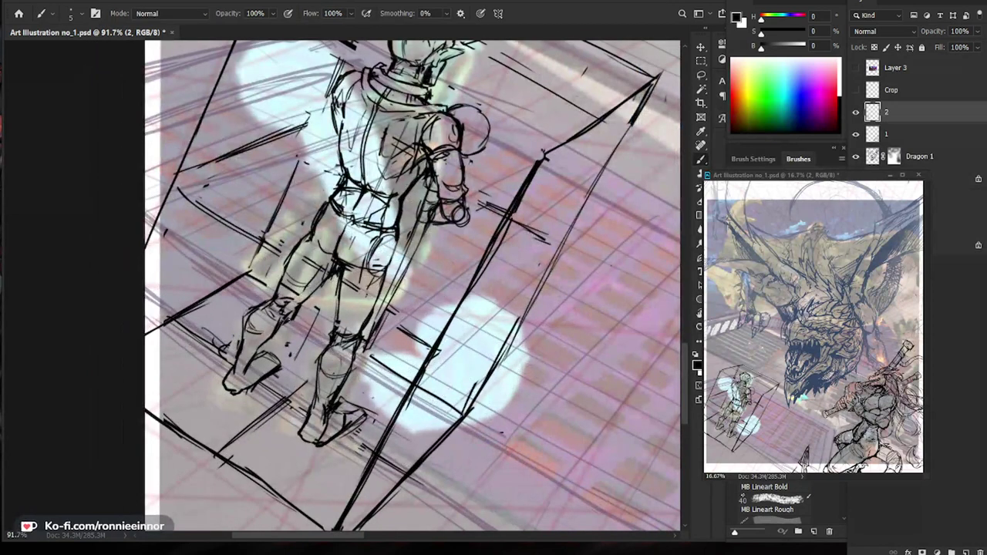
pyautogui.press('e')
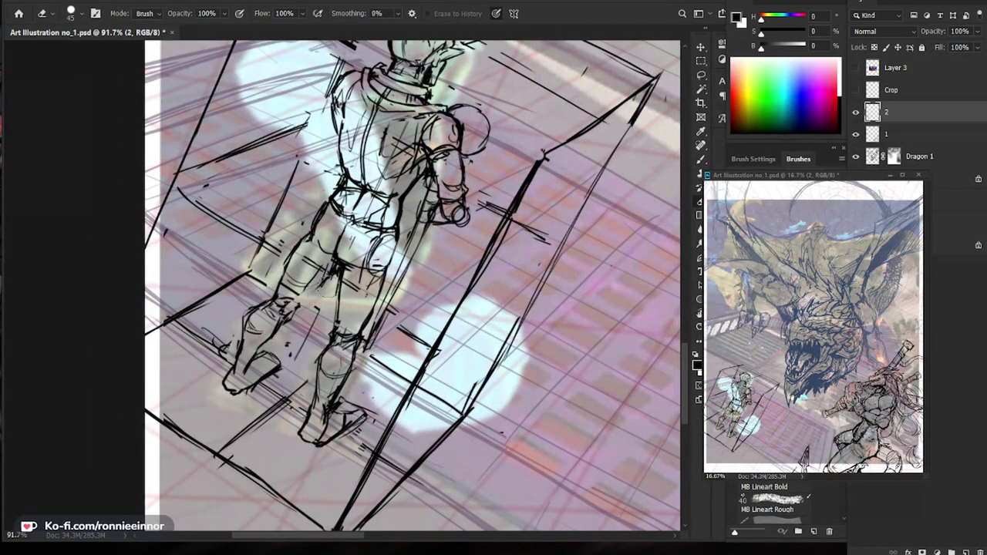
pyautogui.press('b')
pyautogui.hotkey('ctrl', '1')
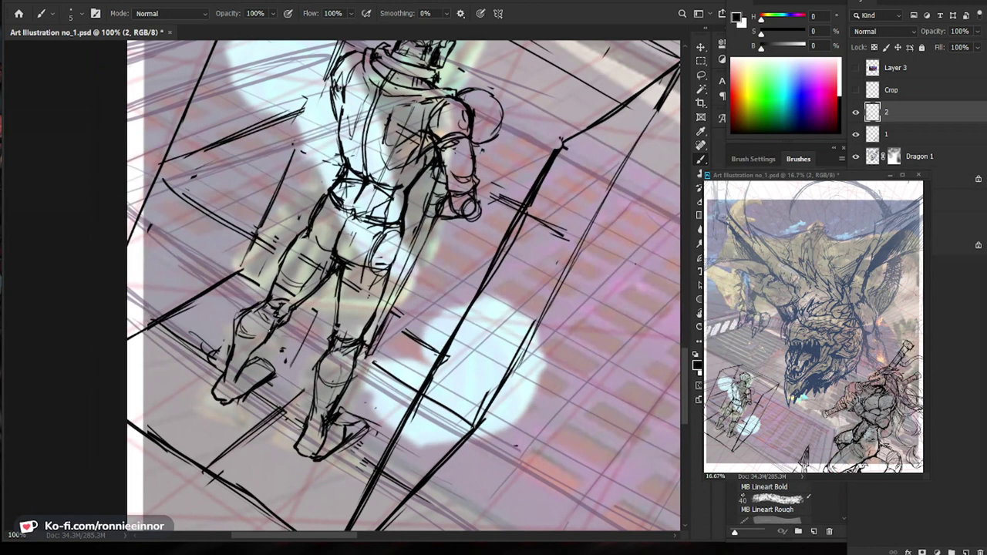
pyautogui.moveTo(270, 338); pyautogui.dragTo(250, 360)
pyautogui.press('e')
pyautogui.press('b')
pyautogui.hotkey('ctrl', '-')
pyautogui.moveTo(274, 343); pyautogui.dragTo(316, 343)
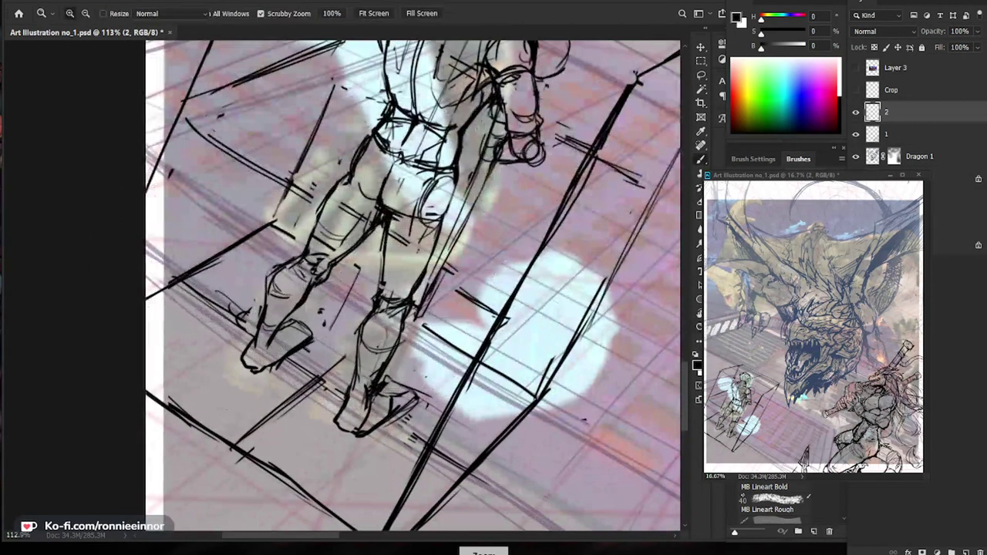
# Rework the outer contour of the left shin down to the ankle with short brush strokes.
pyautogui.press('e')
pyautogui.press('b')
pyautogui.moveTo(257, 330); pyautogui.dragTo(249, 351)
pyautogui.moveTo(497, 376); pyautogui.dragTo(411, 373)
pyautogui.moveTo(249, 299)
pyautogui.mouseDown()
pyautogui.moveTo(273, 327)
pyautogui.moveTo(243, 324)
pyautogui.moveTo(235, 336)
pyautogui.mouseUp()
# Erase the dense strokes around the right ankle and redraw the ankle contour above the foot.
pyautogui.press('e')
pyautogui.press('b')
pyautogui.moveTo(345, 433); pyautogui.dragTo(360, 432)
pyautogui.press('z')
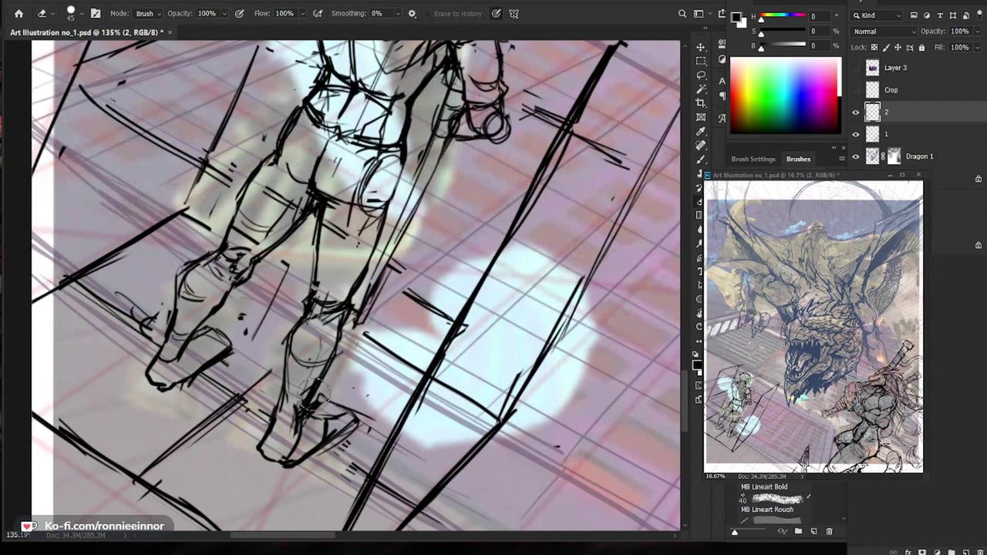
pyautogui.click(360, 378)
pyautogui.moveTo(359, 371); pyautogui.dragTo(299, 371)
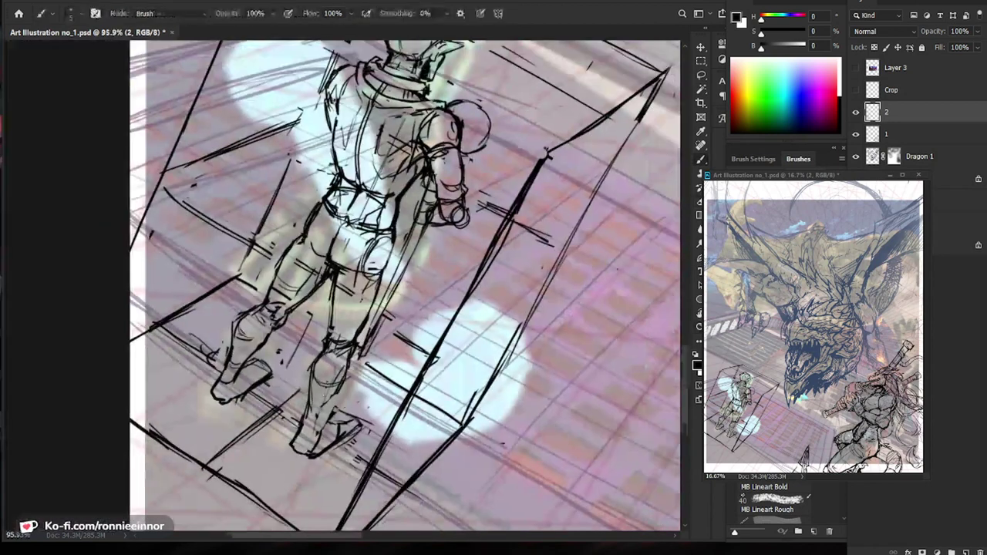
pyautogui.press('e')
pyautogui.moveTo(343, 305); pyautogui.dragTo(313, 304)
pyautogui.press('b')
pyautogui.moveTo(349, 376); pyautogui.dragTo(374, 376)
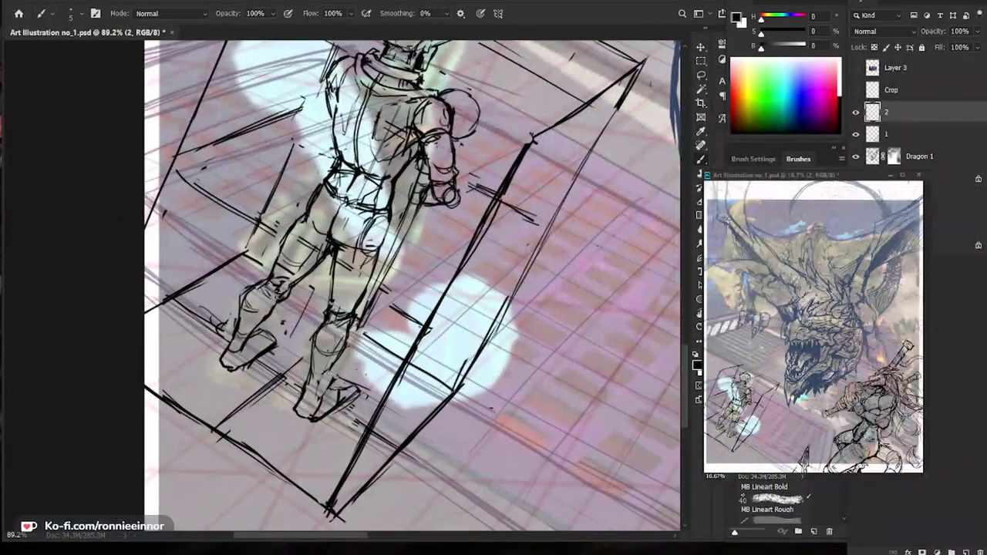
pyautogui.moveTo(320, 399)
pyautogui.mouseDown()
pyautogui.moveTo(302, 393)
pyautogui.moveTo(366, 374)
pyautogui.mouseUp()
pyautogui.press('e')
pyautogui.press('b')
pyautogui.hotkey('ctrl', '-')
pyautogui.moveTo(415, 351); pyautogui.dragTo(351, 414)
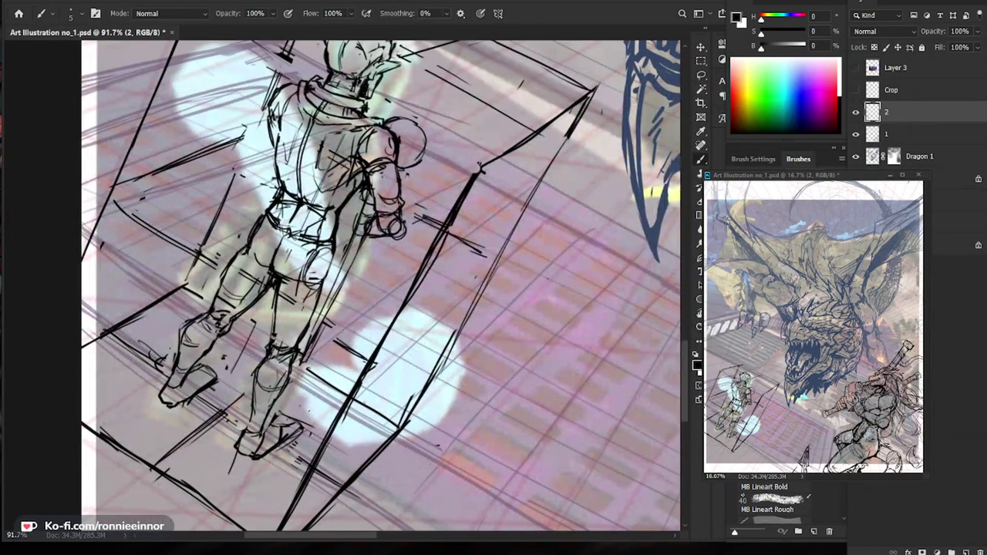
# Thin out and redraw the right calf line where it narrows into the ankle.
pyautogui.press('b')
pyautogui.moveTo(274, 398)
pyautogui.mouseDown()
pyautogui.moveTo(299, 398)
pyautogui.moveTo(277, 398)
pyautogui.mouseUp()
pyautogui.press('e')
pyautogui.moveTo(296, 364); pyautogui.dragTo(277, 396)
pyautogui.press('b')
pyautogui.moveTo(309, 387); pyautogui.dragTo(236, 388)
# Erase the excess strokes along the outer side of the left knee and shin.
pyautogui.moveTo(467, 458); pyautogui.dragTo(423, 401)
pyautogui.moveTo(219, 298); pyautogui.dragTo(296, 299)
pyautogui.press('e')
pyautogui.moveTo(212, 270)
pyautogui.mouseDown()
pyautogui.moveTo(187, 283)
pyautogui.moveTo(181, 331)
pyautogui.mouseUp()
pyautogui.press('b')
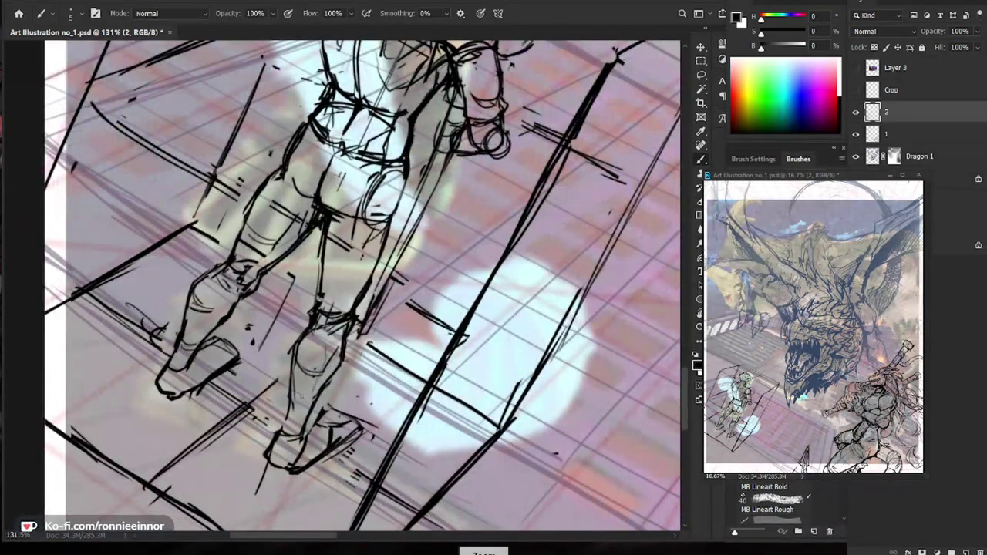
# Clean up the rough strokes along the outer edge of the right calf with the eraser.
pyautogui.moveTo(301, 396); pyautogui.dragTo(271, 430)
pyautogui.press('e')
pyautogui.moveTo(311, 389); pyautogui.dragTo(295, 408)
pyautogui.press('b')
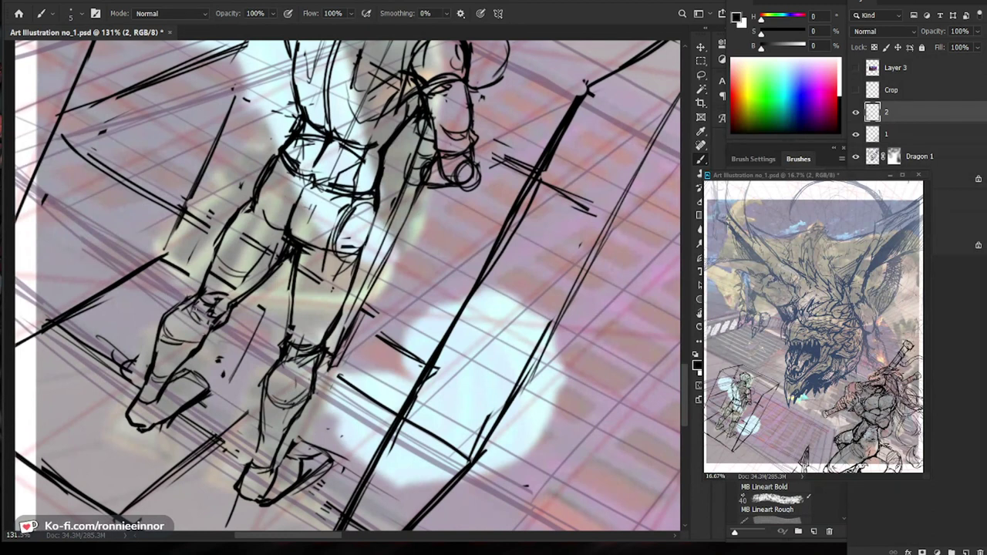
# Erase the stray marks beside the left knee.
pyautogui.press('e')
pyautogui.moveTo(195, 304); pyautogui.dragTo(188, 302)
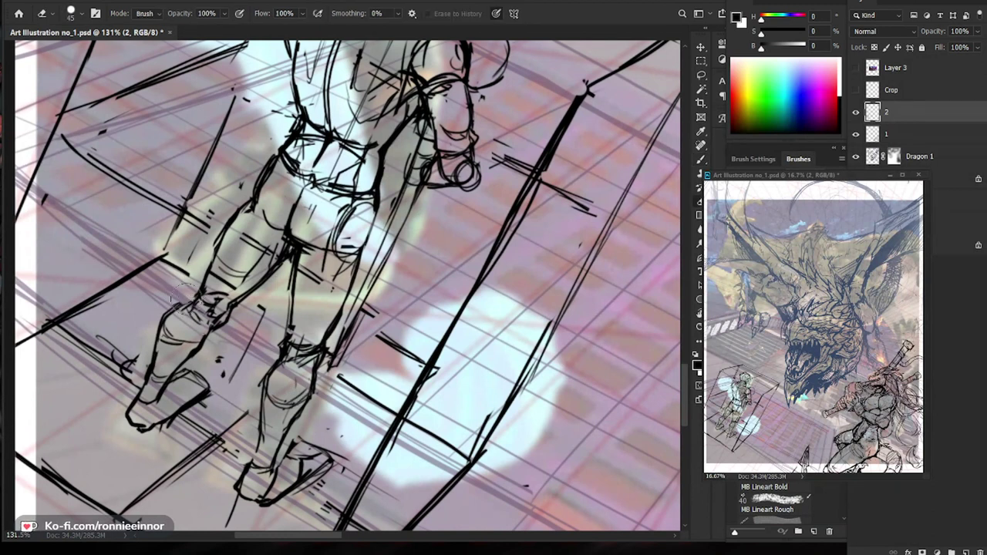
pyautogui.press('b')
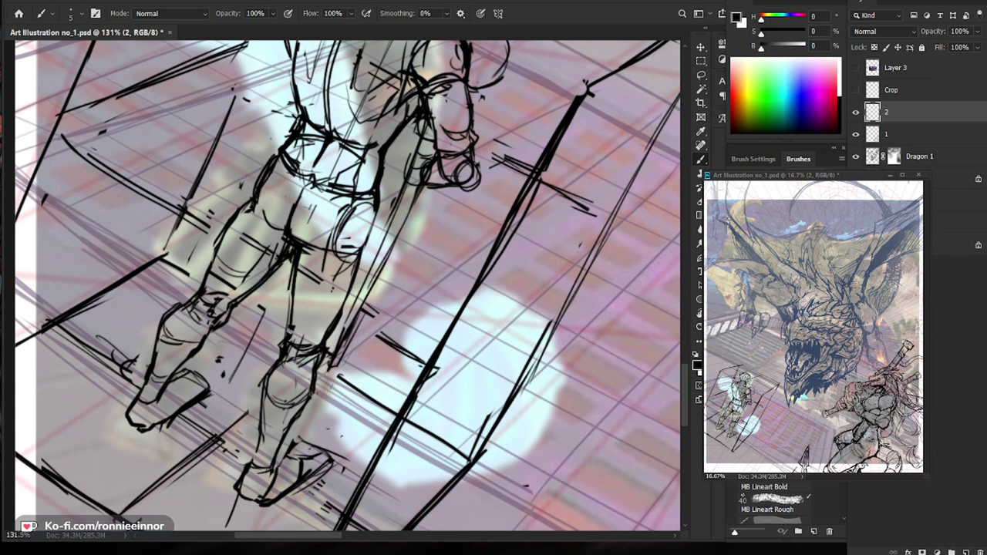
pyautogui.hotkey('ctrl', '-')
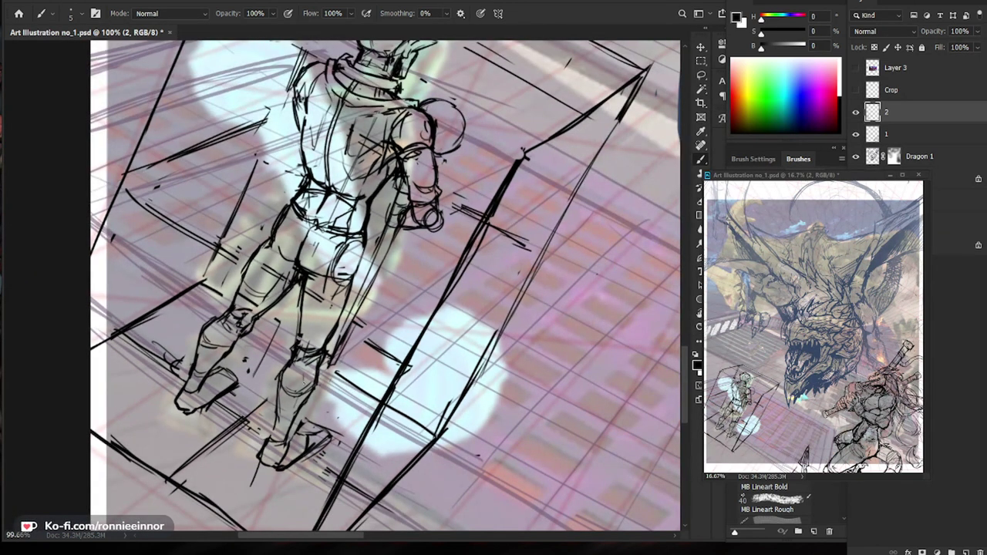
pyautogui.click(728, 174)
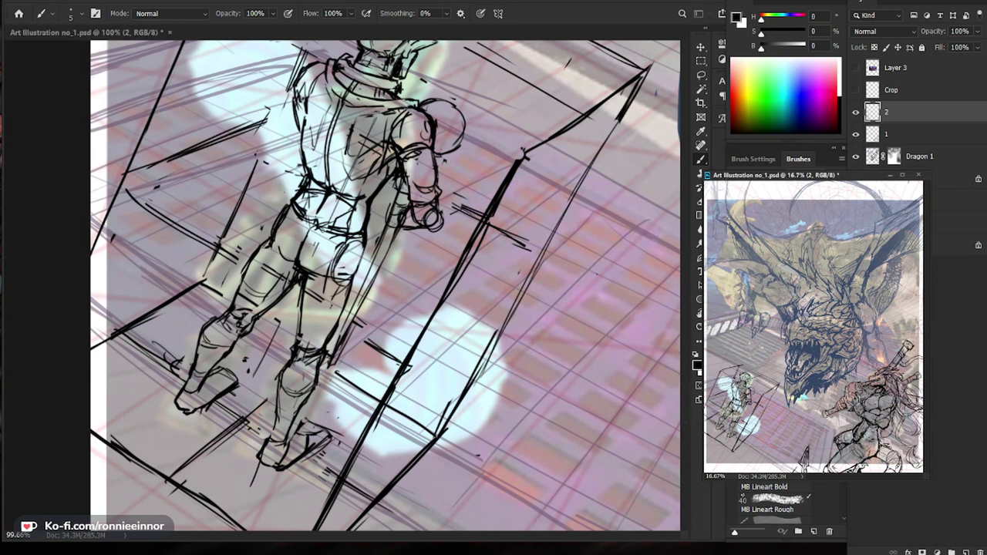
pyautogui.hotkey('ctrl', 'Tab')
pyautogui.hotkey('alt', 'Tab')
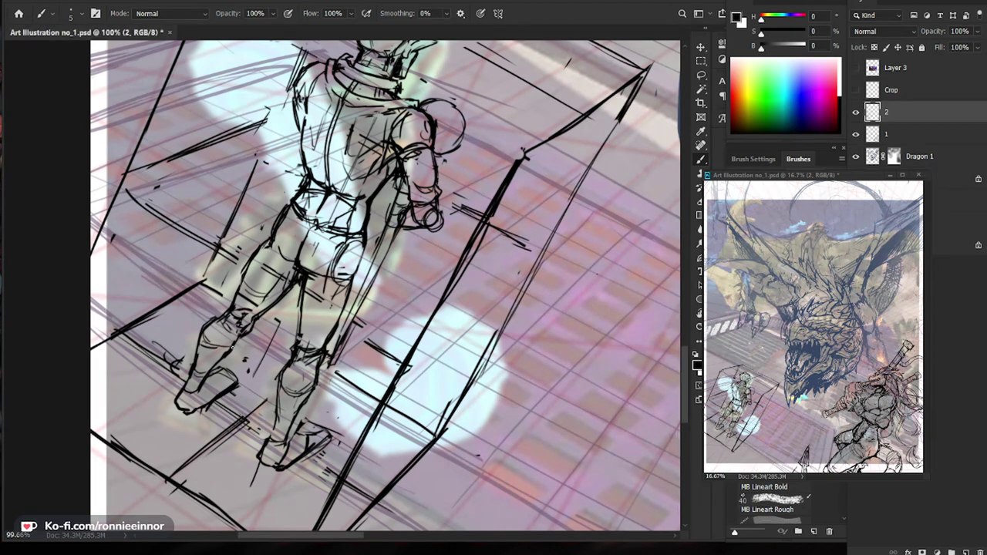
# Reduce the eraser to 20 px and erase the excess strokes along the outer left shoulder and upper arm.
pyautogui.moveTo(244, 351); pyautogui.dragTo(123, 355)
pyautogui.moveTo(347, 255); pyautogui.dragTo(402, 309)
pyautogui.scroll(4, 401, 309)
pyautogui.press('e')
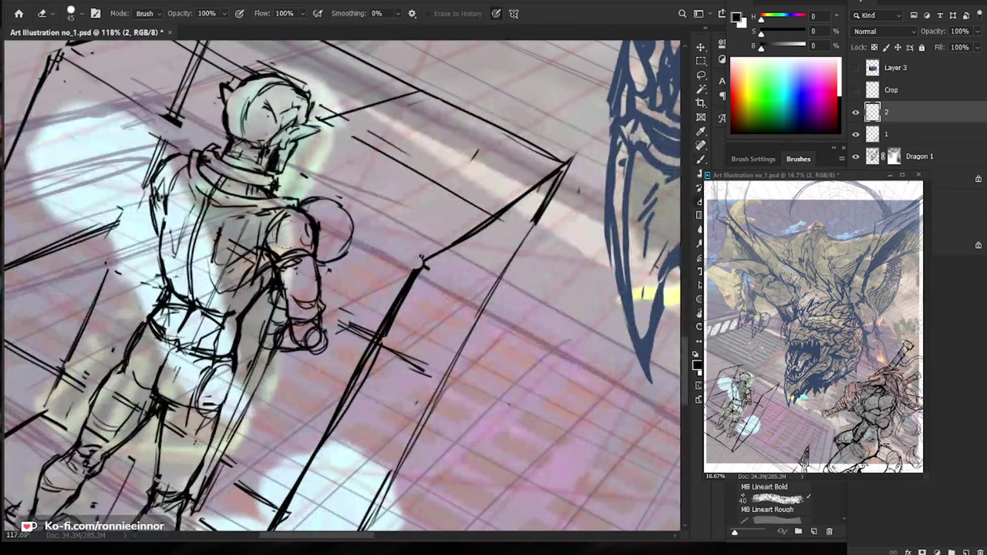
pyautogui.press('[')
pyautogui.press('[')
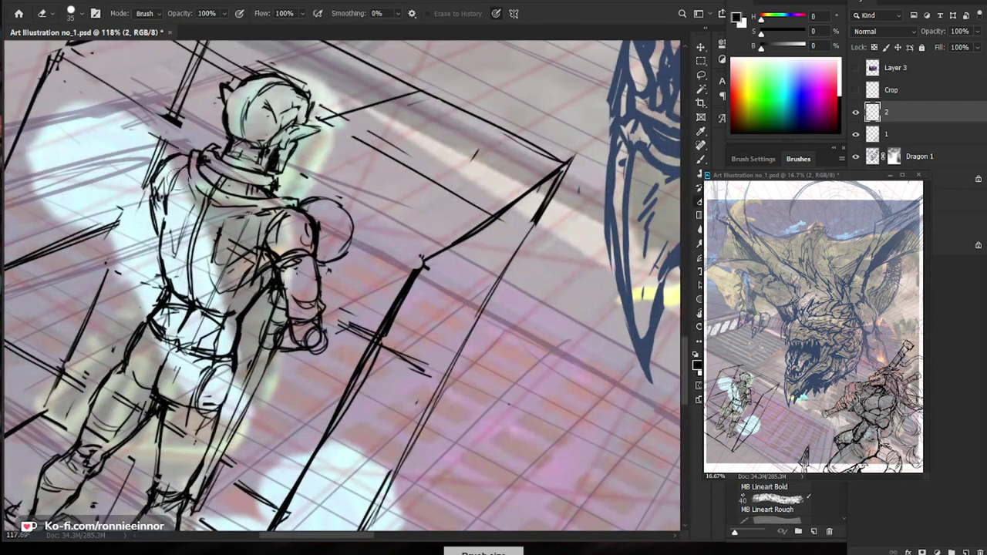
pyautogui.press('[')
pyautogui.moveTo(160, 166); pyautogui.dragTo(164, 219)
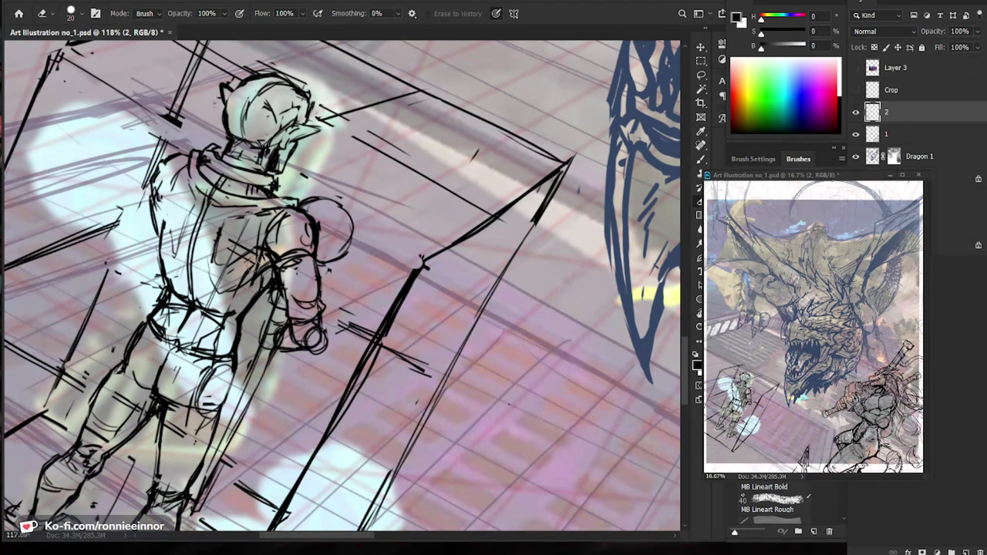
# Erase the overlapping strokes around the cuff of the right upper arm.
pyautogui.moveTo(255, 265); pyautogui.dragTo(321, 251)
pyautogui.hotkey('ctrl', 'z')
pyautogui.moveTo(275, 252); pyautogui.dragTo(258, 265)
pyautogui.press('b')
pyautogui.moveTo(333, 279); pyautogui.dragTo(378, 279)
# Redraw the right shoulder contour with a firmer edge running from the collar to the upper arm.
pyautogui.moveTo(305, 205)
pyautogui.mouseDown()
pyautogui.moveTo(282, 204)
pyautogui.moveTo(375, 328)
pyautogui.mouseUp()
pyautogui.press('e')
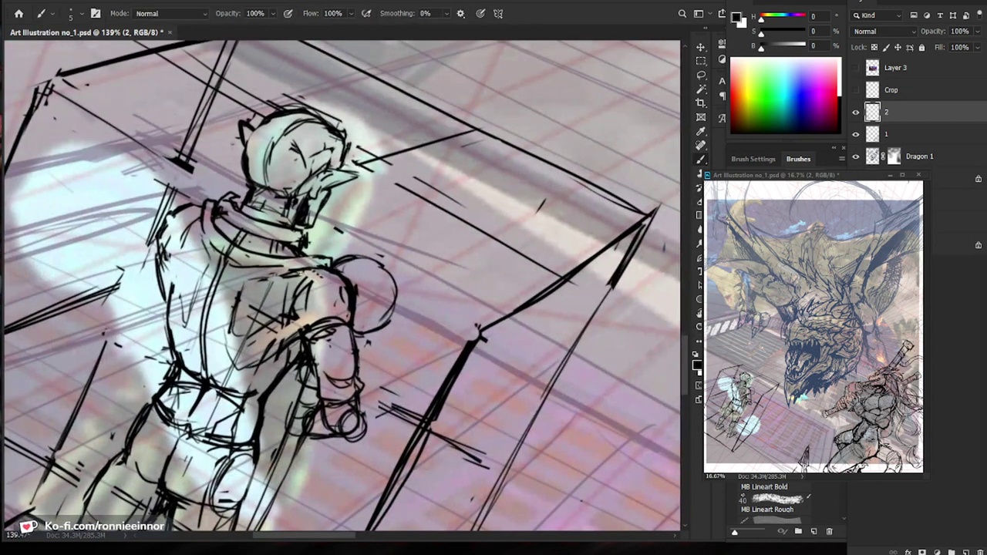
pyautogui.moveTo(349, 297)
pyautogui.mouseDown()
pyautogui.moveTo(334, 274)
pyautogui.moveTo(368, 281)
pyautogui.moveTo(385, 310)
pyautogui.mouseUp()
pyautogui.press('b')
pyautogui.hotkey('ctrl', '-')
pyautogui.press('b')
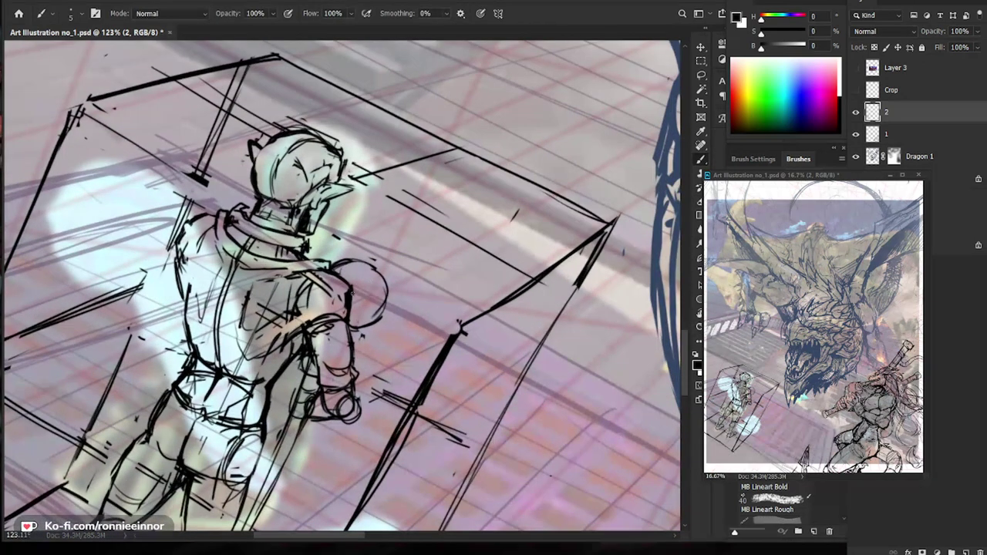
# Draw a trim band across the right shoulder, alternating brush strokes with small erasures.
pyautogui.press('z')
pyautogui.moveTo(340, 289)
pyautogui.mouseDown()
pyautogui.moveTo(356, 289)
pyautogui.moveTo(363, 303)
pyautogui.moveTo(325, 302)
pyautogui.mouseUp()
pyautogui.press('e')
pyautogui.press('b')
pyautogui.press('e')
pyautogui.press('b')
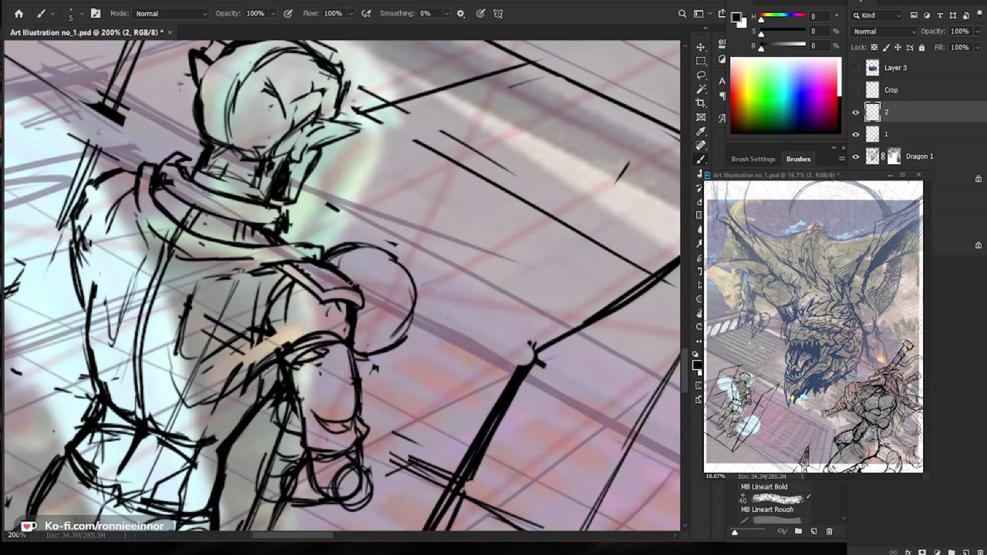
# Redraw the top contour of the left shoulder beside the collar and clean up its edge.
pyautogui.moveTo(134, 200); pyautogui.dragTo(91, 182)
pyautogui.moveTo(91, 182)
pyautogui.mouseDown()
pyautogui.moveTo(82, 195)
pyautogui.moveTo(134, 207)
pyautogui.moveTo(91, 182)
pyautogui.moveTo(103, 186)
pyautogui.mouseUp()
pyautogui.press('e')
pyautogui.press('b')
pyautogui.press('e')
pyautogui.press('b')
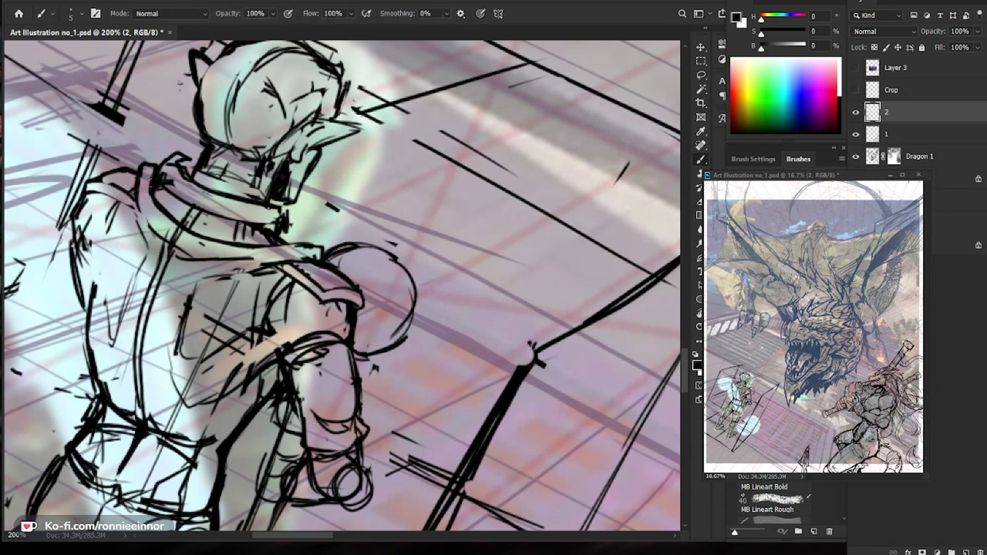
# Erase the loose strokes at the outer corner of the left shoulder and tighten its outline.
pyautogui.moveTo(472, 289); pyautogui.dragTo(537, 330)
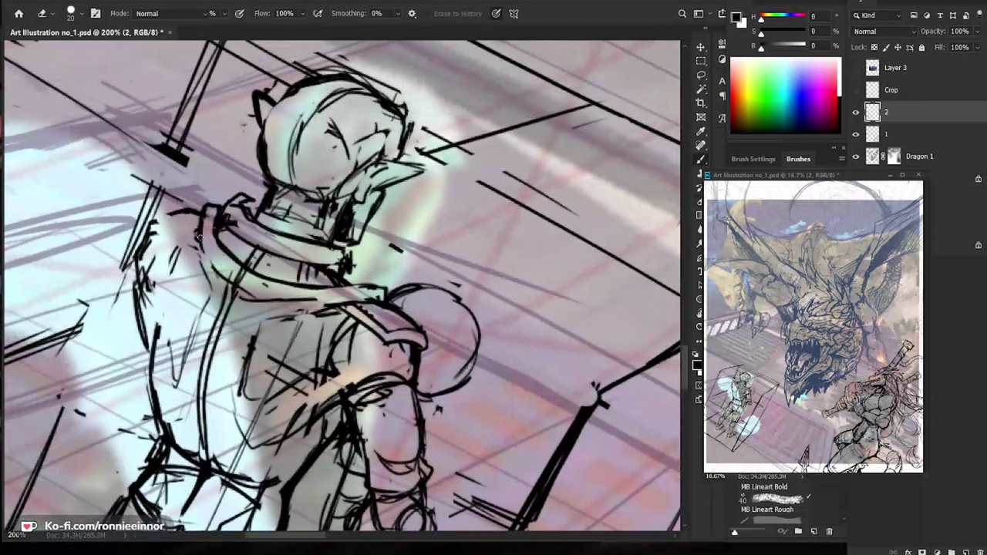
pyautogui.moveTo(152, 217)
pyautogui.mouseDown()
pyautogui.moveTo(197, 244)
pyautogui.moveTo(180, 236)
pyautogui.mouseUp()
pyautogui.press('e')
pyautogui.press('b')
pyautogui.moveTo(176, 219)
pyautogui.mouseDown()
pyautogui.moveTo(200, 234)
pyautogui.moveTo(185, 216)
pyautogui.mouseUp()
pyautogui.hotkey('ctrl', '-')
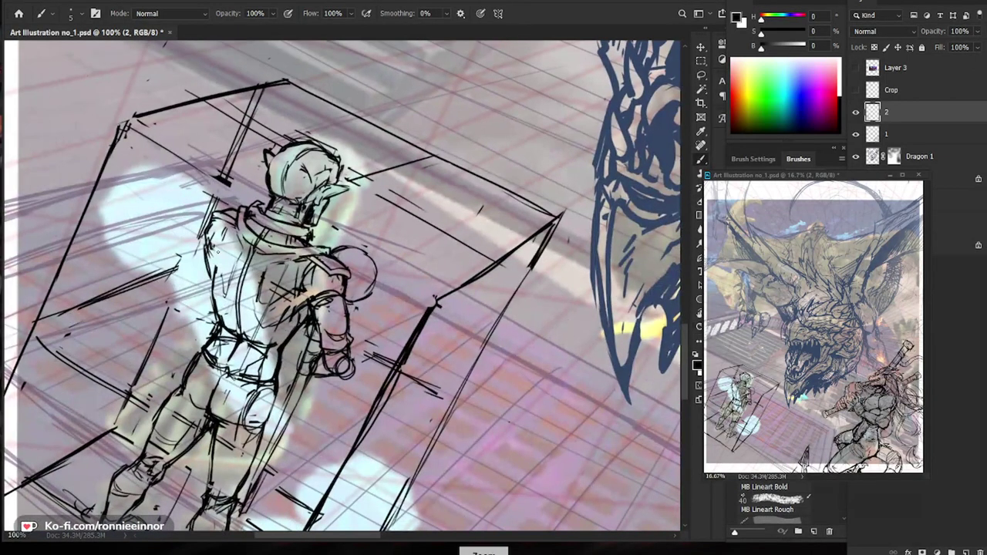
# Draw the lower edge of a trim band across the left shoulder and erase its overlap at the collar.
pyautogui.press('z')
pyautogui.moveTo(329, 330); pyautogui.dragTo(339, 325)
pyautogui.moveTo(300, 399); pyautogui.dragTo(322, 360)
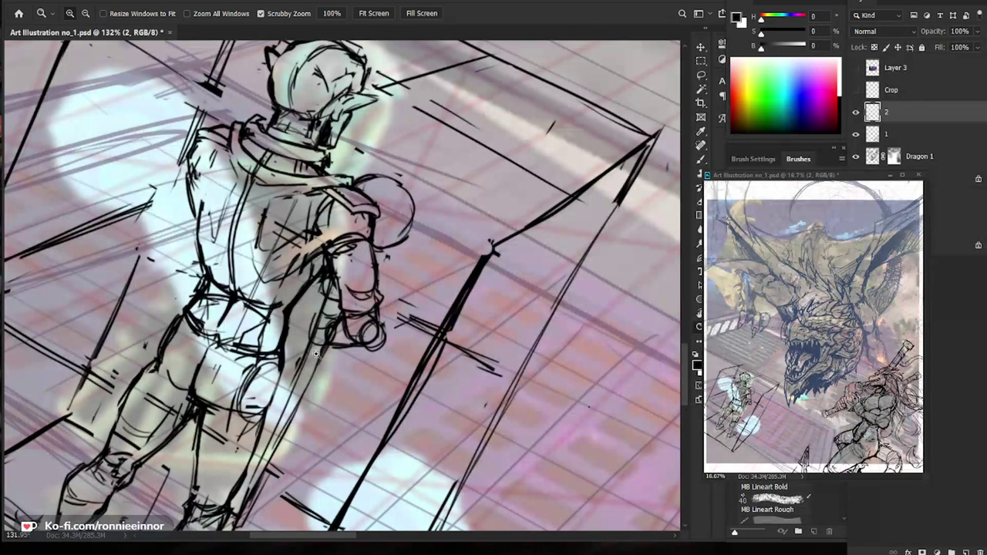
pyautogui.hotkey('ctrl', '+')
pyautogui.moveTo(463, 253); pyautogui.dragTo(436, 255)
pyautogui.moveTo(436, 254); pyautogui.dragTo(460, 349)
pyautogui.moveTo(256, 191); pyautogui.dragTo(321, 192)
pyautogui.press('e')
pyautogui.press('b')
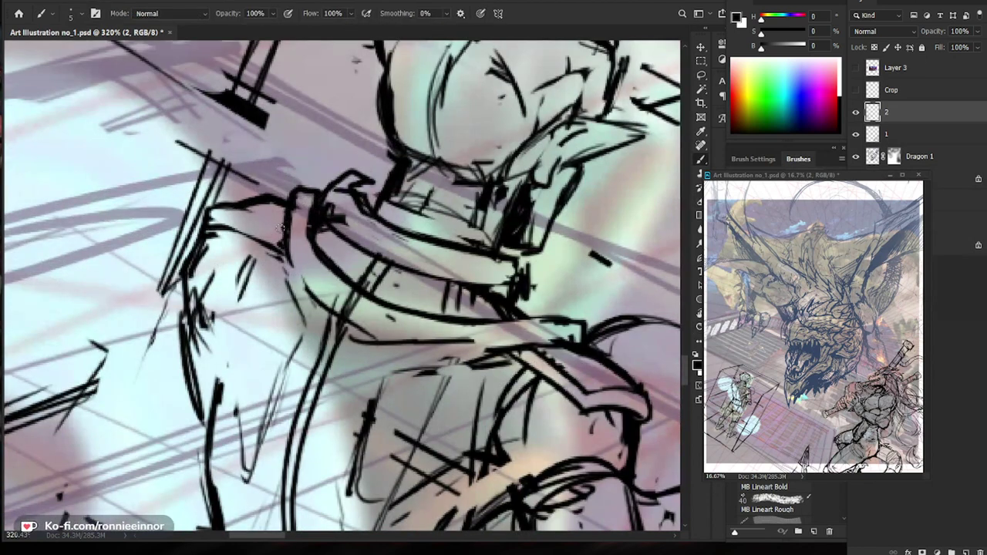
pyautogui.press('z')
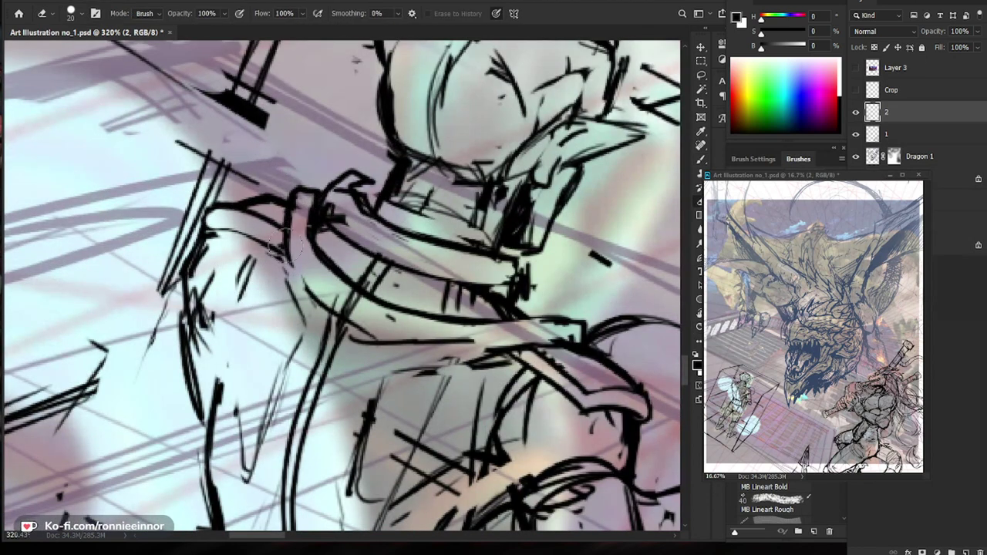
pyautogui.scroll(-3, 276, 249)
pyautogui.press('b')
# Refine the trim band on the right shoulder, erasing the overlaps and redrawing its edges.
pyautogui.press('z')
pyautogui.moveTo(446, 311); pyautogui.dragTo(476, 311)
pyautogui.press('b')
pyautogui.press('e')
pyautogui.moveTo(386, 289); pyautogui.dragTo(408, 314)
pyautogui.press('b')
pyautogui.press('e')
pyautogui.press('b')
pyautogui.moveTo(362, 287)
pyautogui.mouseDown()
pyautogui.moveTo(414, 321)
pyautogui.moveTo(418, 311)
pyautogui.moveTo(449, 310)
pyautogui.moveTo(449, 321)
pyautogui.mouseUp()
pyautogui.hotkey('ctrl', '-')
pyautogui.press('e')
pyautogui.press('b')
pyautogui.press('e')
pyautogui.press('b')
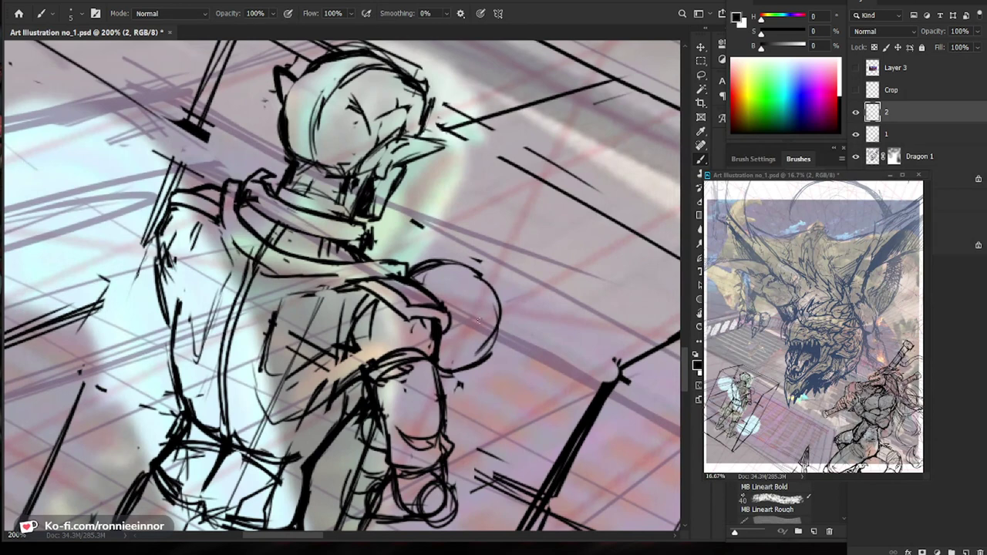
# Erase parts of the double seam down the middle of the back and redraw it with cleaner lines.
pyautogui.scroll(1, 455, 327)
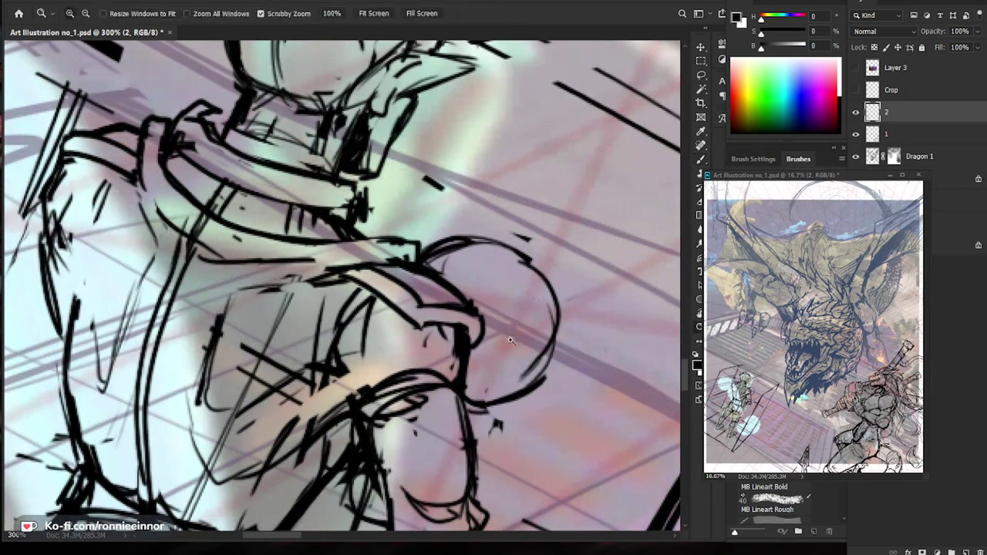
pyautogui.moveTo(524, 319); pyautogui.dragTo(510, 319)
pyautogui.moveTo(446, 432); pyautogui.dragTo(456, 355)
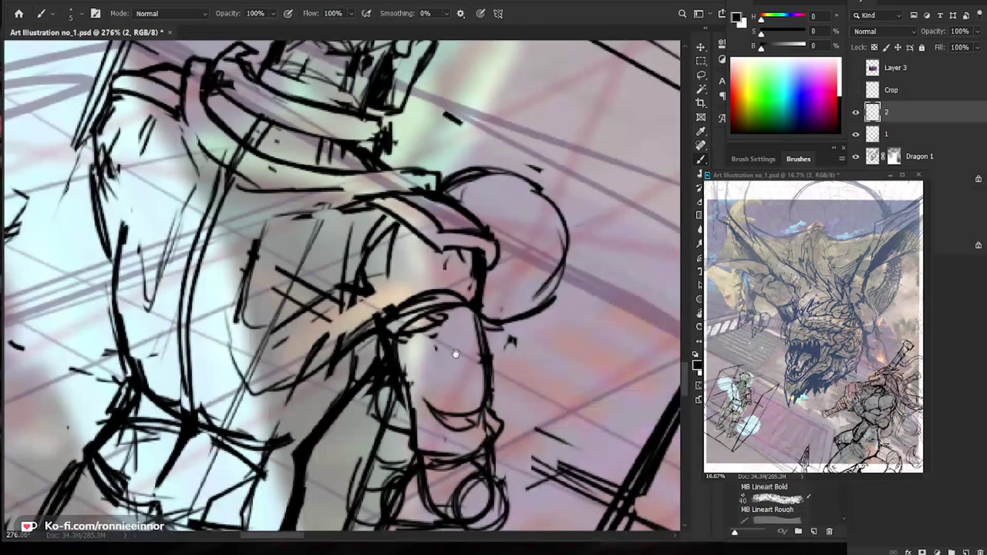
pyautogui.press('e')
pyautogui.moveTo(224, 174)
pyautogui.mouseDown()
pyautogui.moveTo(185, 305)
pyautogui.moveTo(185, 399)
pyautogui.moveTo(208, 199)
pyautogui.moveTo(189, 251)
pyautogui.moveTo(178, 331)
pyautogui.moveTo(186, 411)
pyautogui.mouseUp()
pyautogui.press('b')
pyautogui.press('e')
pyautogui.moveTo(196, 237); pyautogui.dragTo(179, 398)
pyautogui.press('b')
pyautogui.moveTo(238, 181)
pyautogui.mouseDown()
pyautogui.moveTo(187, 325)
pyautogui.moveTo(194, 407)
pyautogui.mouseUp()
pyautogui.hotkey('ctrl', 'space')
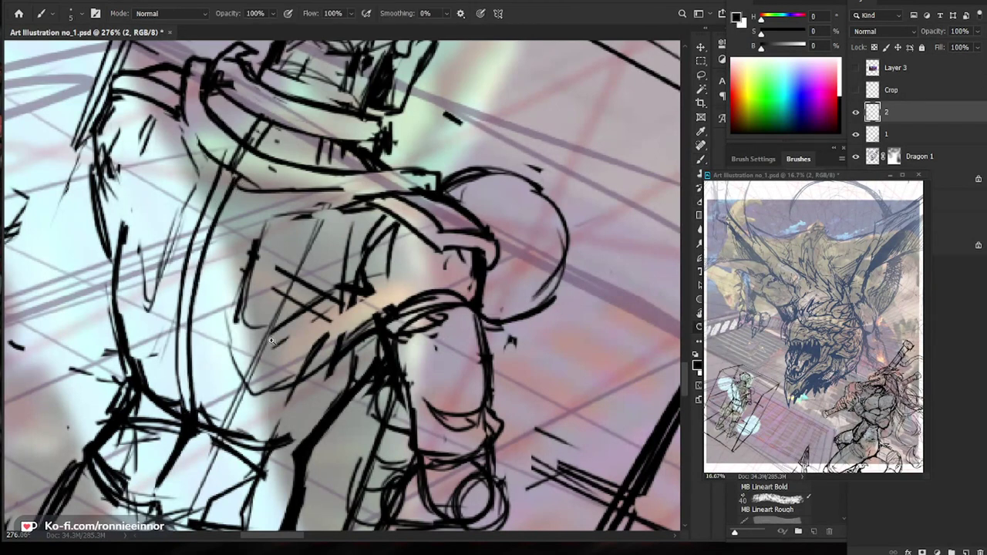
pyautogui.moveTo(277, 349); pyautogui.dragTo(204, 347)
pyautogui.moveTo(454, 396); pyautogui.dragTo(455, 353)
pyautogui.hotkey('ctrl', 'space')
pyautogui.moveTo(344, 298); pyautogui.dragTo(317, 299)
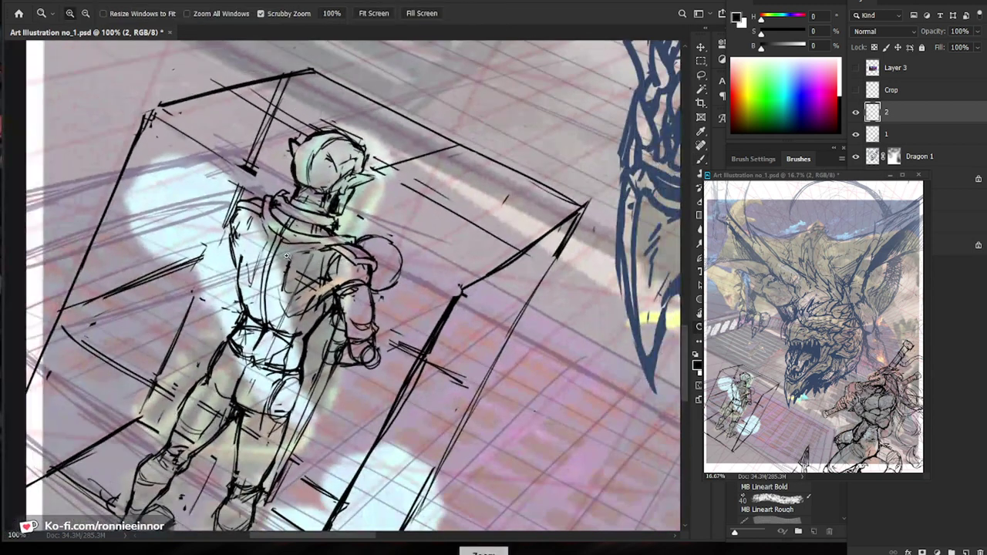
# Examine the small character at several magnifications against the dragon and the surrounding scene.
pyautogui.moveTo(276, 269); pyautogui.dragTo(304, 258)
pyautogui.press('b')
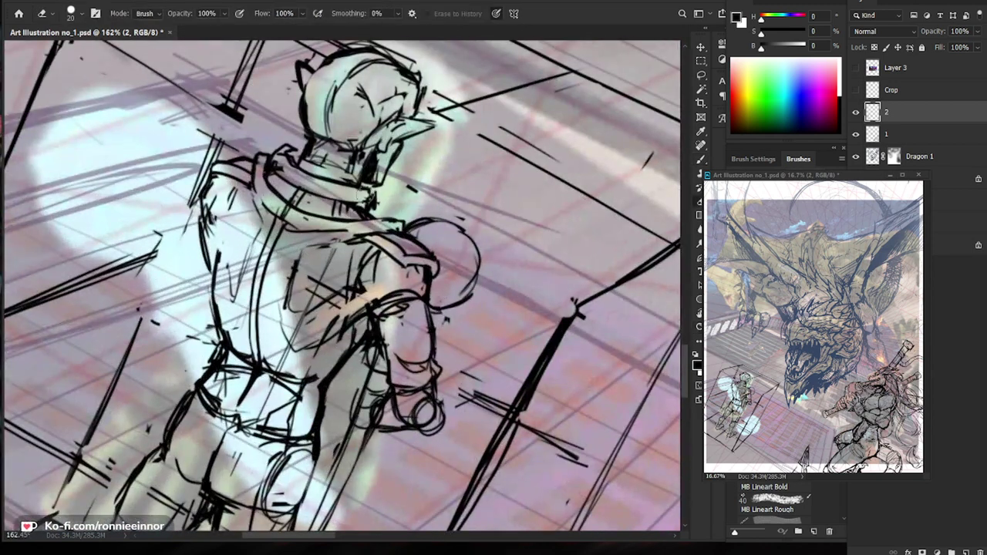
pyautogui.press('b')
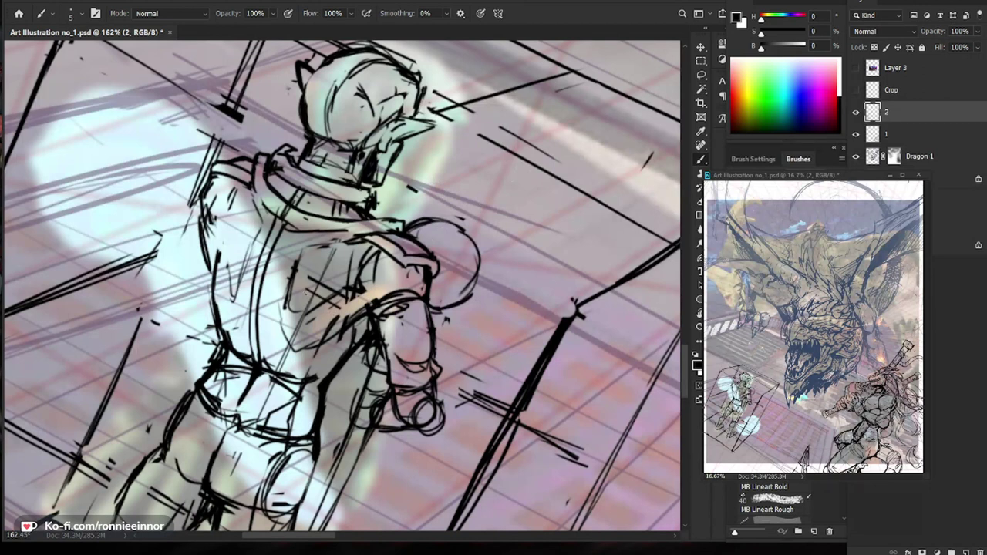
pyautogui.hotkey('ctrl', '1')
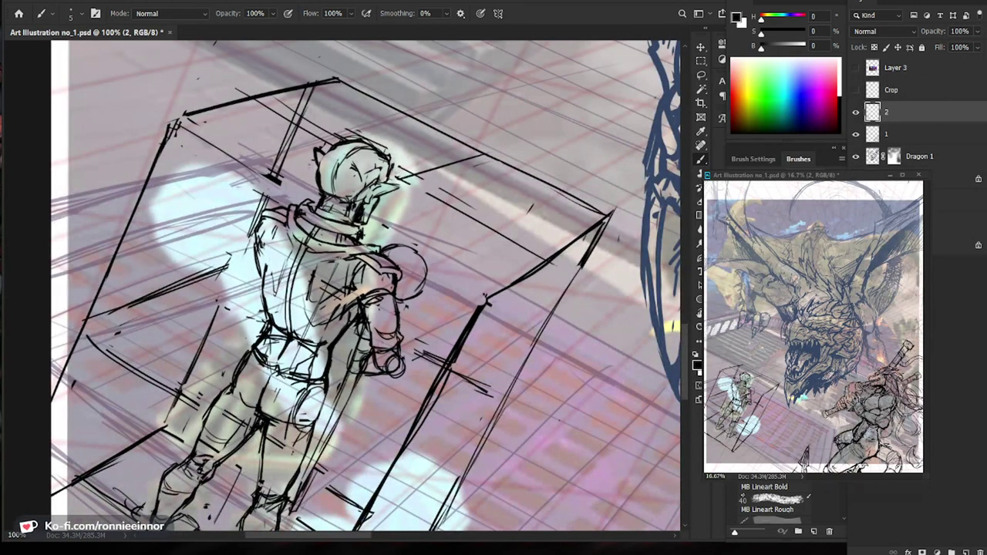
pyautogui.hotkey('ctrl', '-')
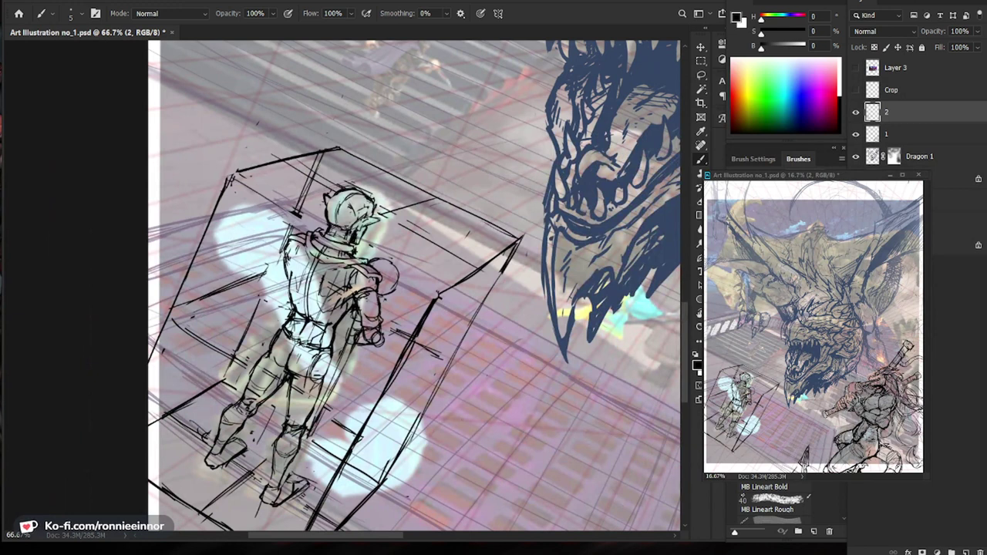
pyautogui.hotkey('ctrl', '-')
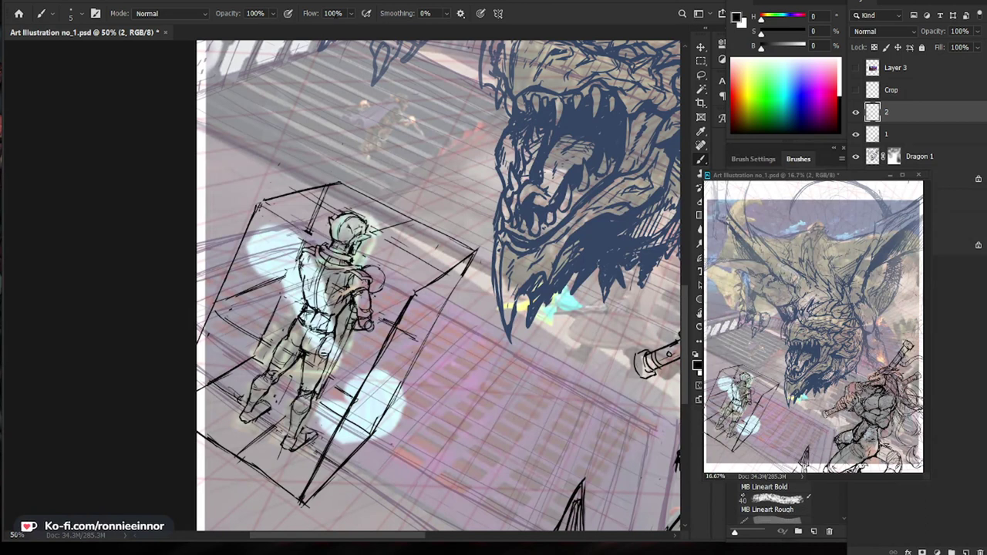
pyautogui.hotkey('ctrl', '+')
pyautogui.hotkey('ctrl', '-')
pyautogui.scroll(1, 392, 425)
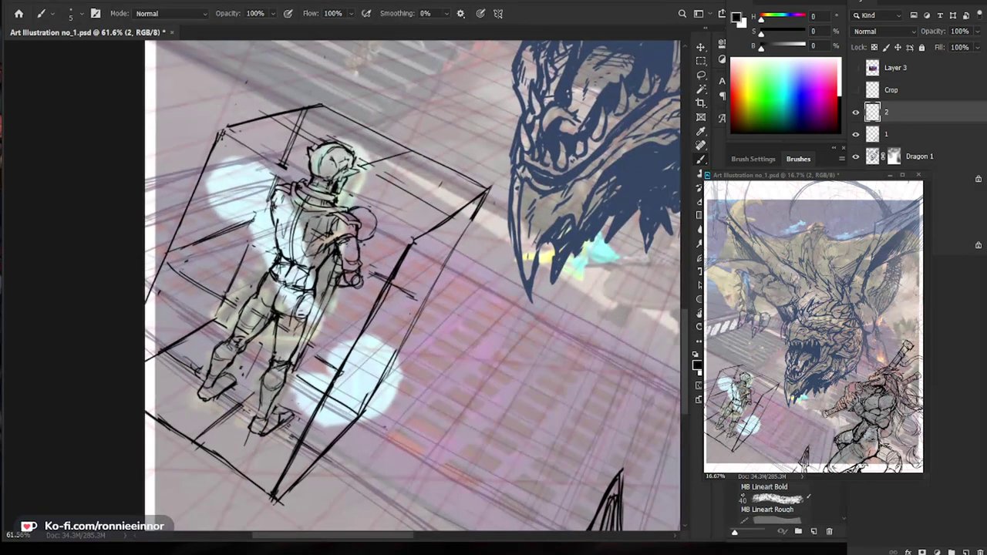
# Erase the rough lines at the right wrist and redraw the edge of the hand beside the forearm.
pyautogui.press('e')
pyautogui.press('b')
pyautogui.scroll(4, 366, 281)
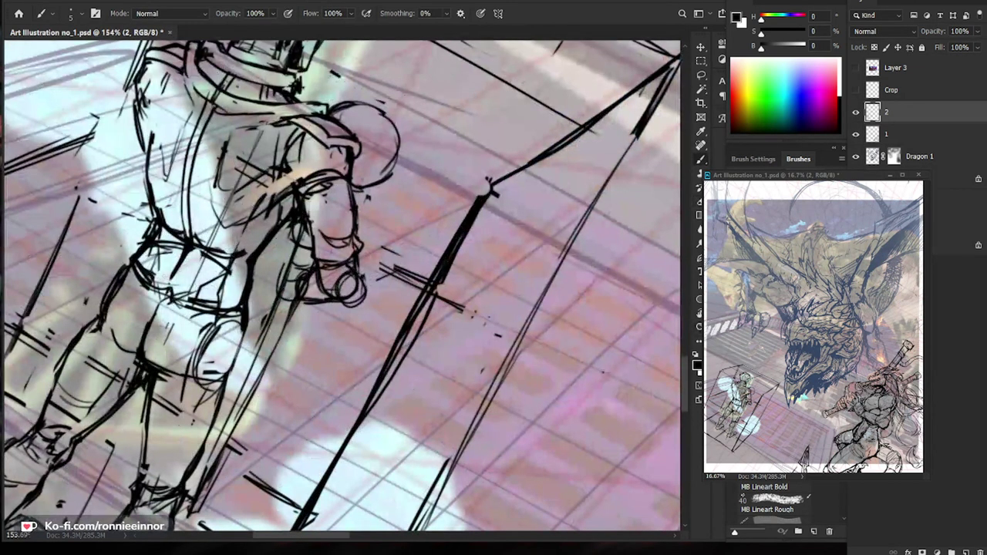
pyautogui.press('e')
pyautogui.moveTo(316, 270)
pyautogui.mouseDown()
pyautogui.moveTo(299, 289)
pyautogui.moveTo(317, 299)
pyautogui.mouseUp()
pyautogui.press('b')
pyautogui.press('e')
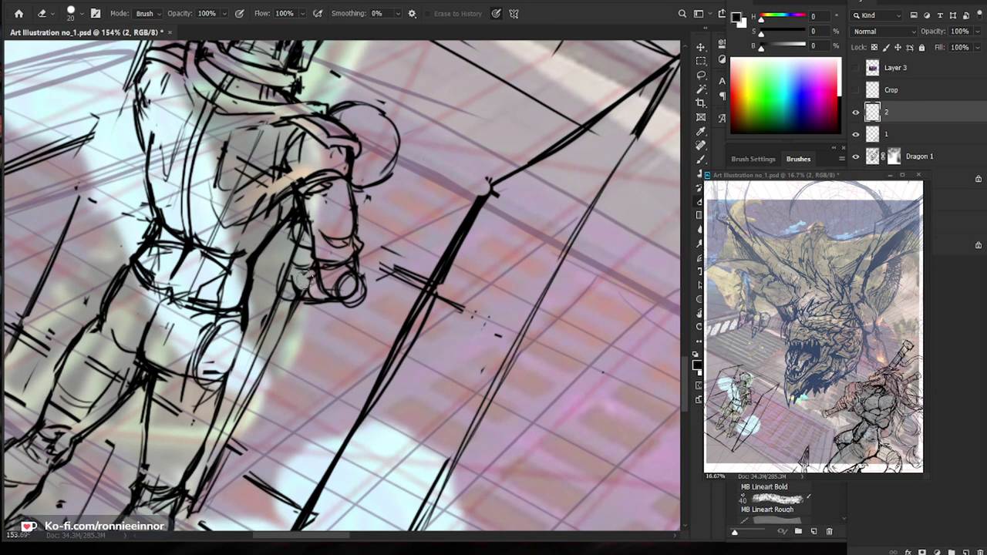
pyautogui.press('b')
pyautogui.moveTo(290, 274)
pyautogui.mouseDown()
pyautogui.moveTo(293, 285)
pyautogui.moveTo(289, 273)
pyautogui.mouseUp()
pyautogui.moveTo(290, 257)
pyautogui.mouseDown()
pyautogui.moveTo(284, 268)
pyautogui.moveTo(294, 277)
pyautogui.moveTo(275, 287)
pyautogui.moveTo(289, 294)
pyautogui.mouseUp()
# Clean up the overlaps around the grip and draw the fingers of the hand holding the weapon.
pyautogui.press('e')
pyautogui.press('b')
pyautogui.moveTo(364, 293)
pyautogui.mouseDown()
pyautogui.moveTo(303, 295)
pyautogui.moveTo(405, 295)
pyautogui.mouseUp()
pyautogui.press('e')
pyautogui.press('b')
pyautogui.moveTo(317, 255)
pyautogui.mouseDown()
pyautogui.moveTo(332, 269)
pyautogui.moveTo(312, 281)
pyautogui.mouseUp()
pyautogui.press('e')
pyautogui.press('b')
pyautogui.moveTo(311, 280)
pyautogui.mouseDown()
pyautogui.moveTo(322, 286)
pyautogui.moveTo(326, 275)
pyautogui.mouseUp()
pyautogui.moveTo(398, 284); pyautogui.dragTo(358, 285)
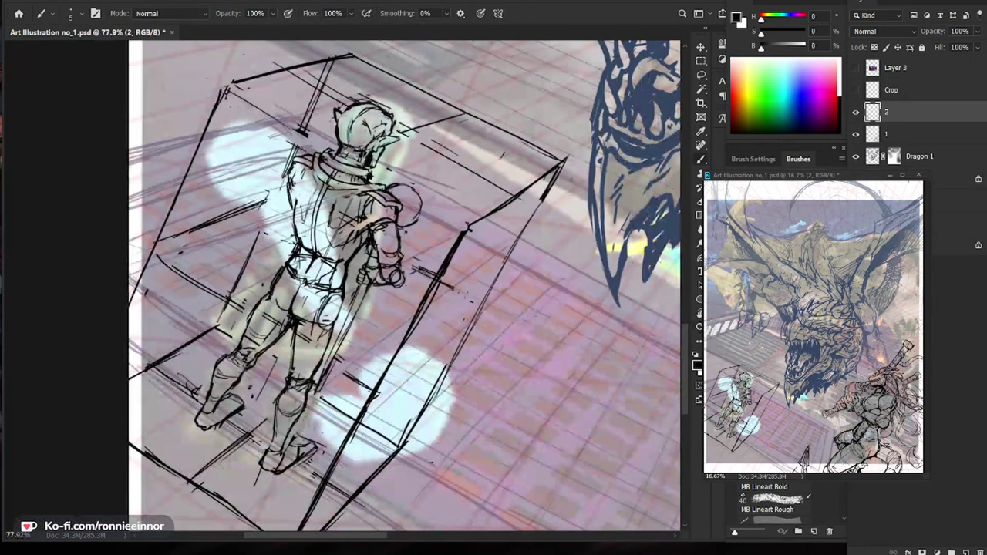
# Erase the guide lines that cross the back of the right thigh.
pyautogui.scroll(3, 363, 263)
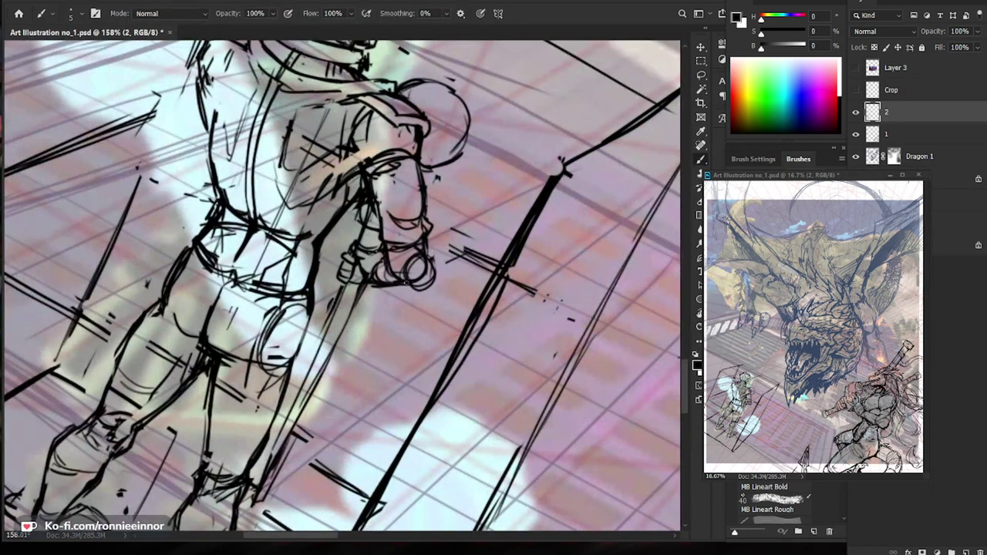
pyautogui.scroll(-3, 405, 282)
pyautogui.scroll(1, 378, 424)
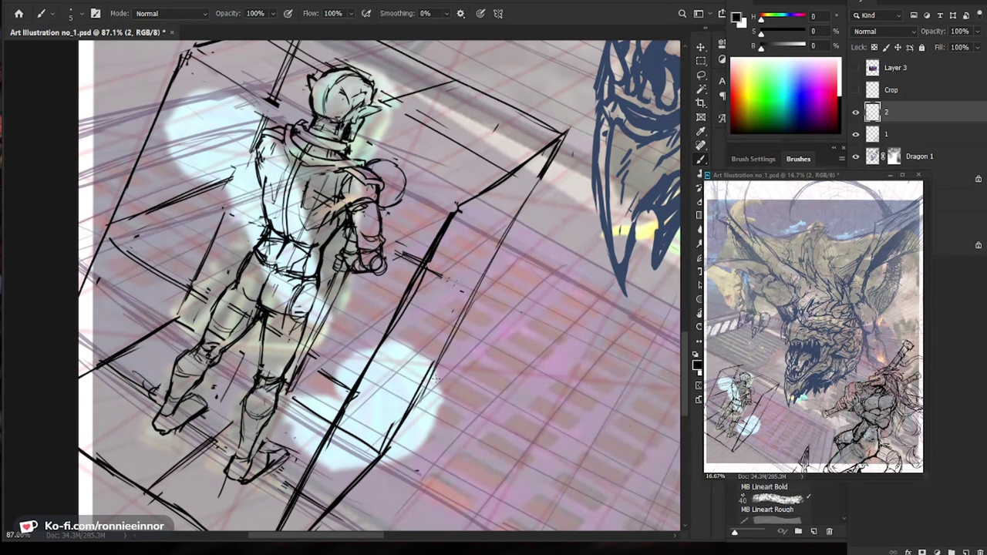
pyautogui.moveTo(268, 349); pyautogui.dragTo(316, 349)
pyautogui.press('e')
pyautogui.moveTo(267, 314); pyautogui.dragTo(315, 340)
pyautogui.press('b')
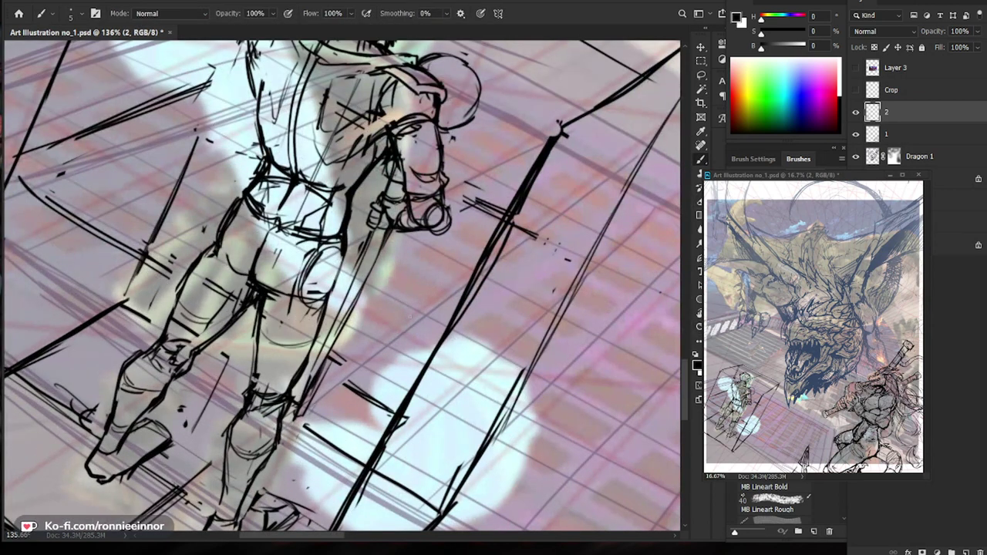
pyautogui.scroll(-2, 305, 345)
pyautogui.hotkey('ctrl', '+')
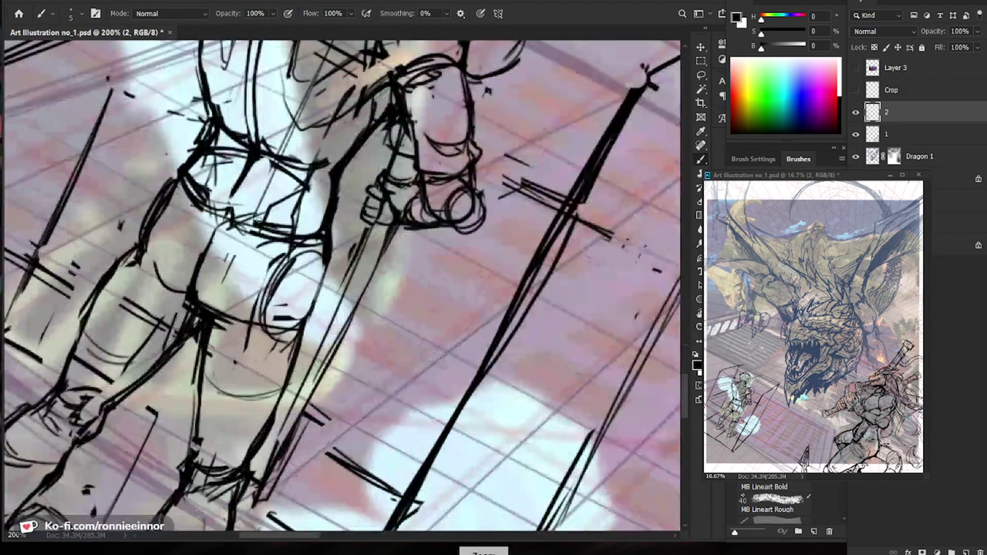
pyautogui.moveTo(292, 203); pyautogui.dragTo(338, 311)
pyautogui.moveTo(339, 313); pyautogui.dragTo(322, 317)
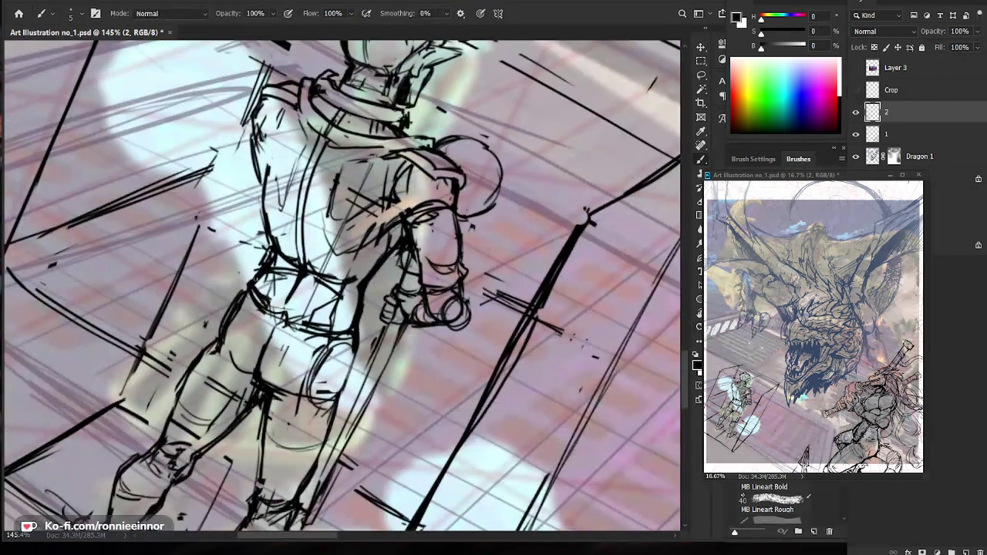
pyautogui.moveTo(256, 282)
pyautogui.mouseDown()
pyautogui.moveTo(301, 314)
pyautogui.moveTo(358, 317)
pyautogui.moveTo(289, 305)
pyautogui.moveTo(252, 280)
pyautogui.moveTo(325, 339)
pyautogui.mouseUp()
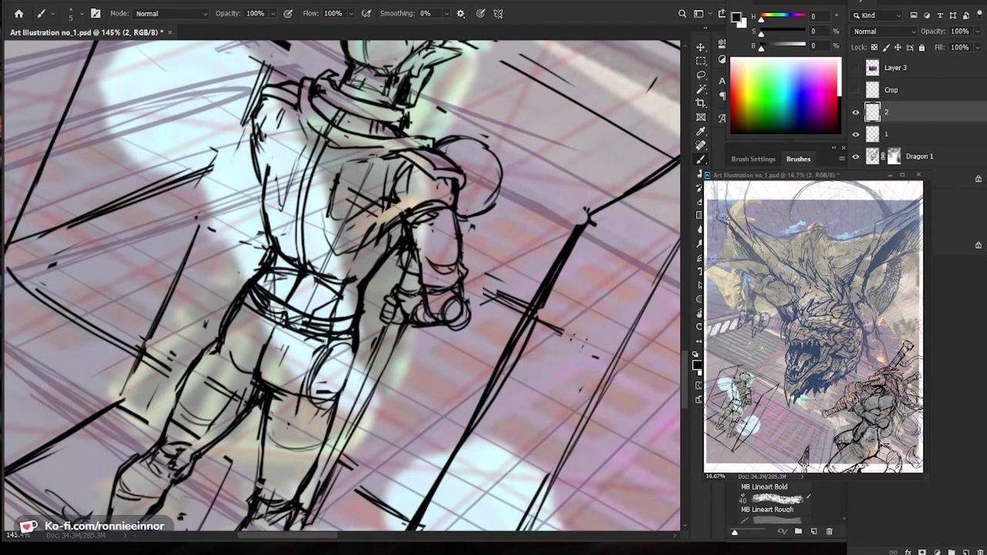
pyautogui.hotkey('ctrl', 'z')
pyautogui.hotkey('ctrl', 'z')
# Draw the belt's edge around the waist and erase the sketchy lines inside the band with a size 45 eraser.
pyautogui.moveTo(256, 265)
pyautogui.mouseDown()
pyautogui.moveTo(246, 275)
pyautogui.moveTo(298, 329)
pyautogui.moveTo(349, 330)
pyautogui.mouseUp()
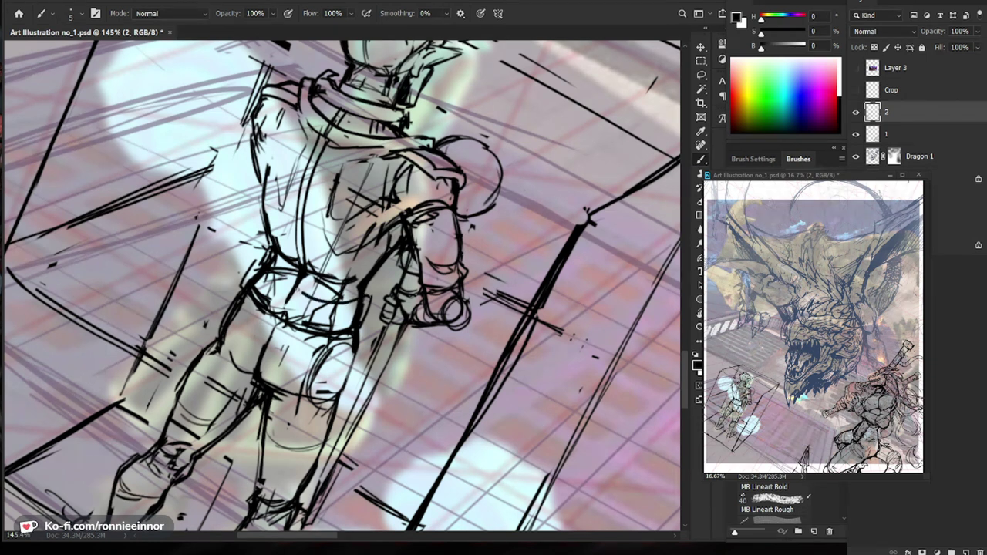
pyautogui.press('e')
pyautogui.press(']')
pyautogui.press(']')
pyautogui.press(']')
pyautogui.press(']')
pyautogui.press(']')
pyautogui.moveTo(275, 298)
pyautogui.mouseDown()
pyautogui.moveTo(267, 277)
pyautogui.moveTo(327, 316)
pyautogui.moveTo(358, 314)
pyautogui.moveTo(270, 299)
pyautogui.moveTo(252, 279)
pyautogui.moveTo(240, 292)
pyautogui.moveTo(307, 281)
pyautogui.mouseUp()
pyautogui.press('b')
pyautogui.press('e')
pyautogui.press('b')
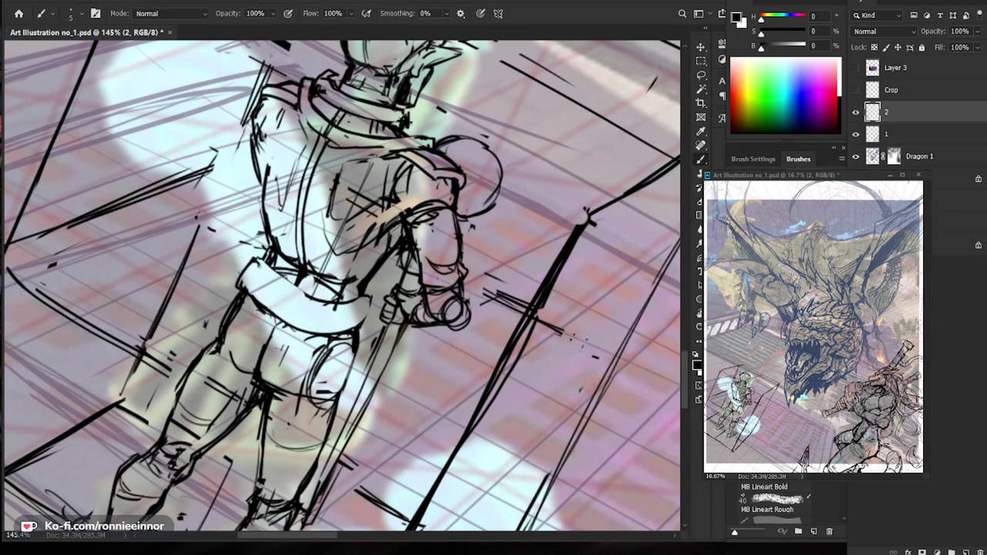
# Erase the rough marks where the back seams meet the belt and redraw the jacket's lower hem.
pyautogui.moveTo(378, 297)
pyautogui.mouseDown()
pyautogui.moveTo(320, 297)
pyautogui.moveTo(440, 297)
pyautogui.mouseUp()
pyautogui.press('e')
pyautogui.moveTo(282, 277); pyautogui.dragTo(302, 285)
pyautogui.press('b')
pyautogui.press('e')
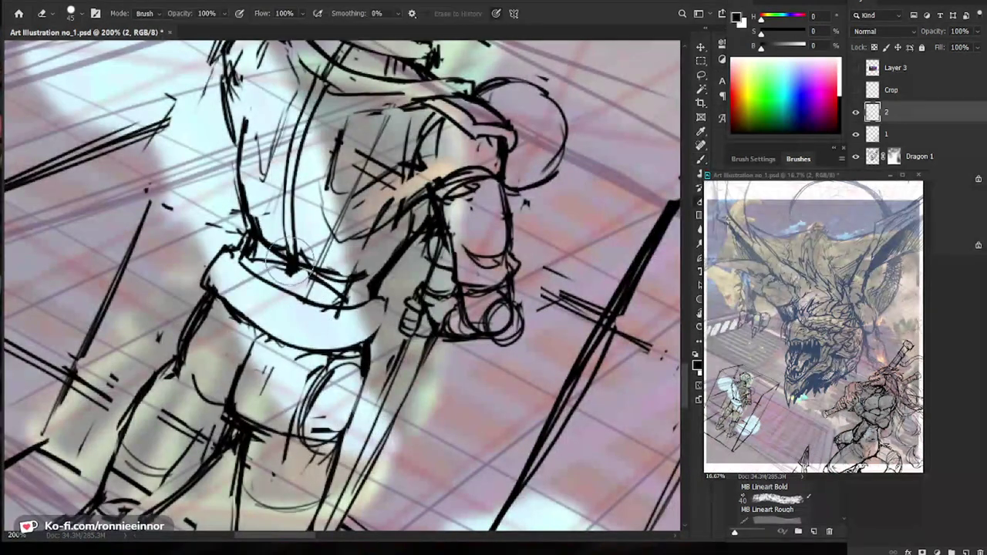
pyautogui.scroll(2, 270, 246)
pyautogui.moveTo(267, 236)
pyautogui.mouseDown()
pyautogui.moveTo(266, 263)
pyautogui.moveTo(248, 284)
pyautogui.moveTo(261, 286)
pyautogui.mouseUp()
pyautogui.press('b')
pyautogui.moveTo(285, 287); pyautogui.dragTo(146, 291)
pyautogui.moveTo(332, 221)
pyautogui.mouseDown()
pyautogui.moveTo(324, 255)
pyautogui.moveTo(390, 251)
pyautogui.mouseUp()
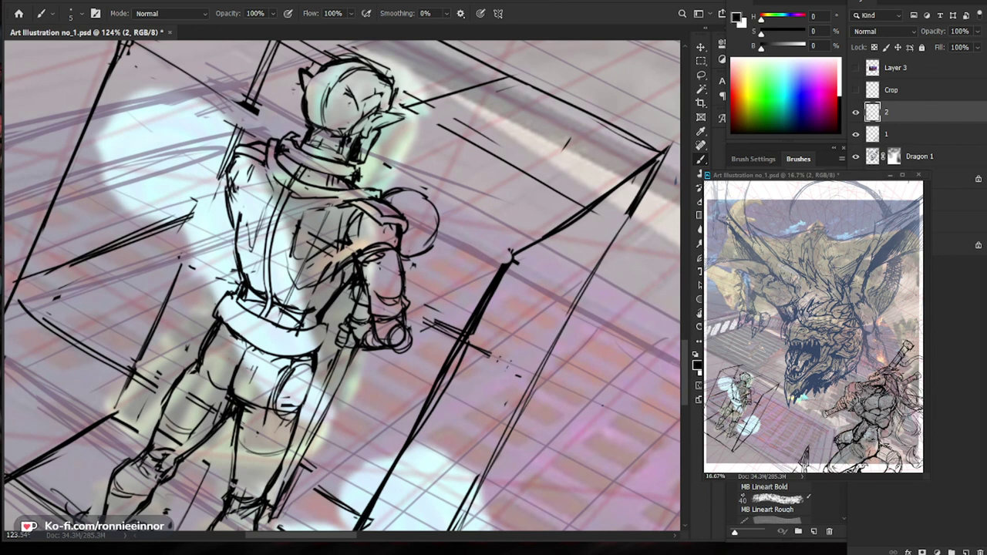
# Erase the overlaps at the belt's right end and redraw its edges against the hips.
pyautogui.press('e')
pyautogui.moveTo(319, 348); pyautogui.dragTo(288, 356)
pyautogui.press('b')
pyautogui.moveTo(327, 330)
pyautogui.mouseDown()
pyautogui.moveTo(320, 357)
pyautogui.moveTo(285, 359)
pyautogui.mouseUp()
pyautogui.moveTo(316, 340); pyautogui.dragTo(367, 369)
pyautogui.moveTo(377, 359); pyautogui.dragTo(351, 368)
pyautogui.press('e')
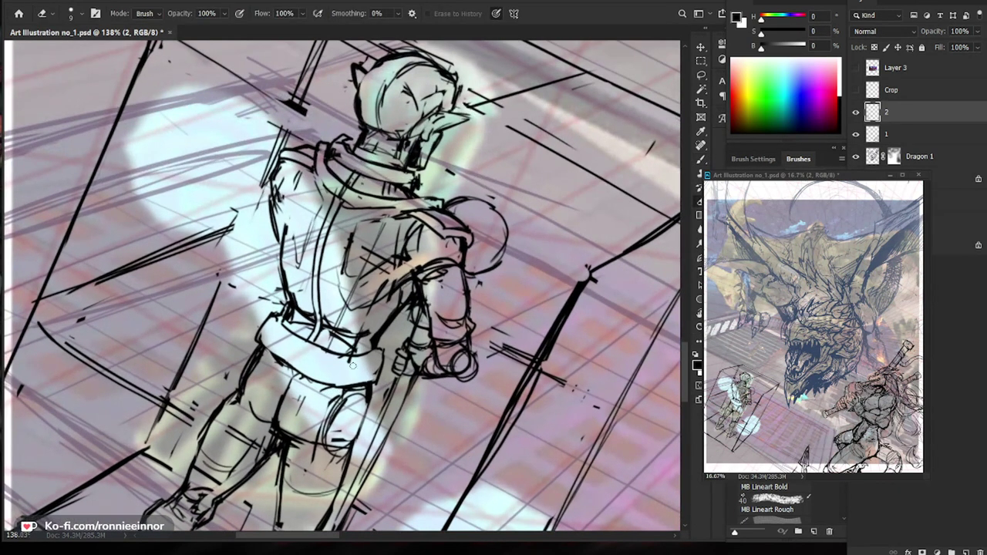
pyautogui.press('b')
pyautogui.moveTo(256, 340); pyautogui.dragTo(202, 375)
pyautogui.moveTo(320, 284); pyautogui.dragTo(210, 287)
pyautogui.moveTo(307, 363)
pyautogui.mouseDown()
pyautogui.moveTo(350, 349)
pyautogui.moveTo(538, 340)
pyautogui.mouseUp()
pyautogui.press('b')
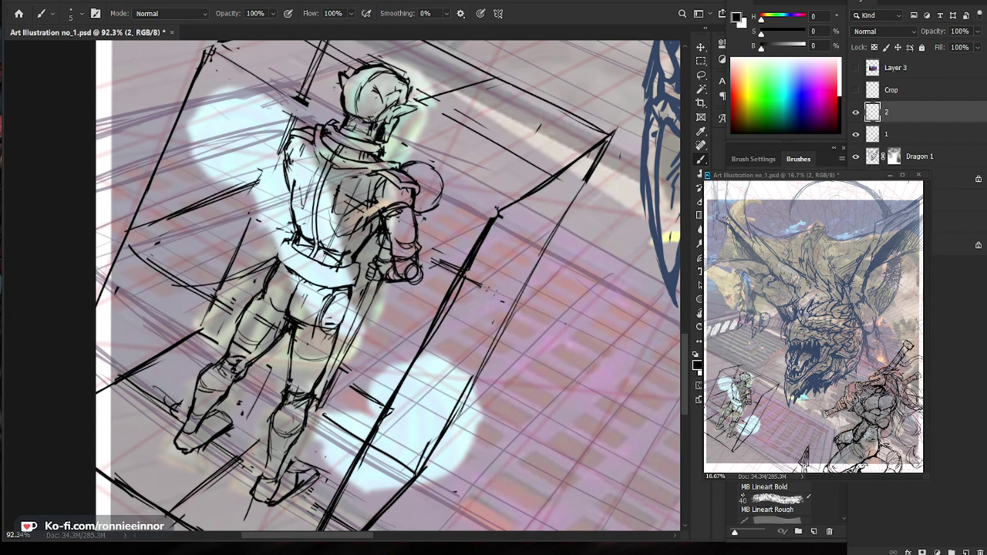
pyautogui.moveTo(173, 314); pyautogui.dragTo(194, 346)
pyautogui.moveTo(229, 420); pyautogui.dragTo(304, 401)
pyautogui.hotkey('ctrl', 'z')
pyautogui.hotkey('ctrl', 'z')
# Draw the right edge of a coat tail from the belt down to the knee, undoing and repeating the stroke.
pyautogui.moveTo(356, 288); pyautogui.dragTo(348, 329)
pyautogui.hotkey('ctrl', 'z')
pyautogui.moveTo(356, 285); pyautogui.dragTo(351, 354)
pyautogui.hotkey('ctrl', 'z')
pyautogui.moveTo(354, 290); pyautogui.dragTo(350, 354)
pyautogui.press('e')
pyautogui.press('b')
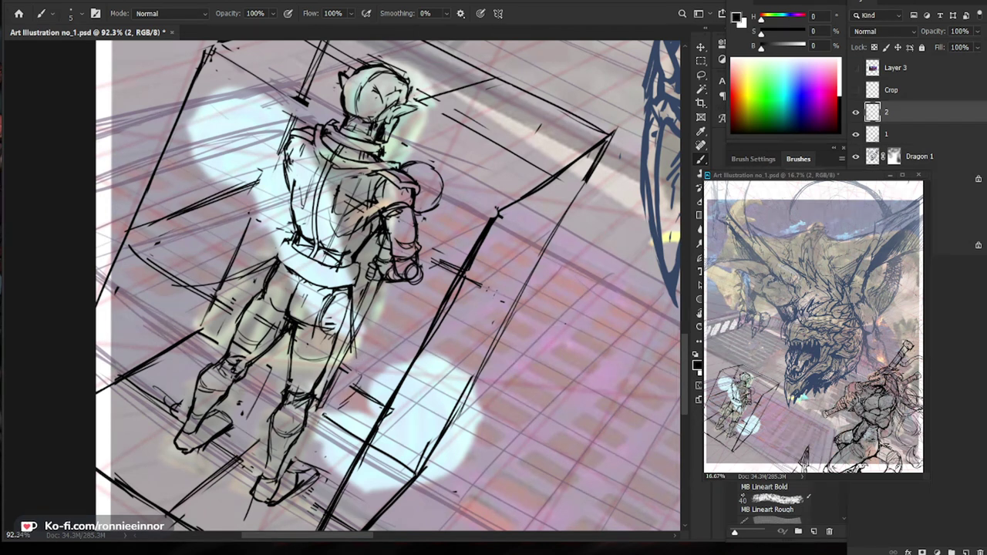
# Sketch the curved outer edge of a flared coat tail beside the left leg and undo the extra hem stroke.
pyautogui.moveTo(158, 326); pyautogui.dragTo(191, 403)
pyautogui.hotkey('ctrl', 'space')
pyautogui.moveTo(440, 354); pyautogui.dragTo(374, 363)
pyautogui.hotkey('ctrl', 'space')
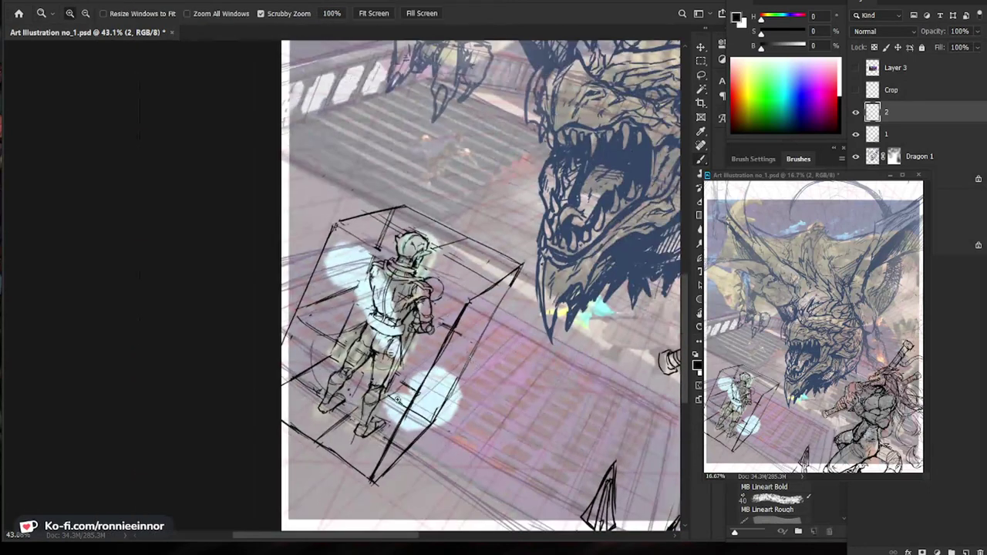
pyautogui.moveTo(401, 413); pyautogui.dragTo(439, 409)
pyautogui.press('e')
pyautogui.press('b')
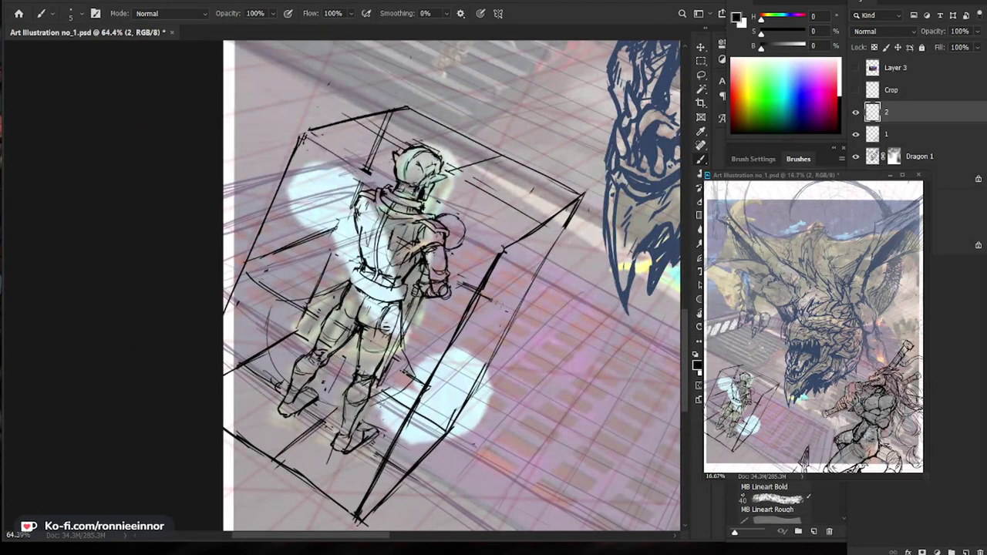
pyautogui.moveTo(286, 307); pyautogui.dragTo(270, 386)
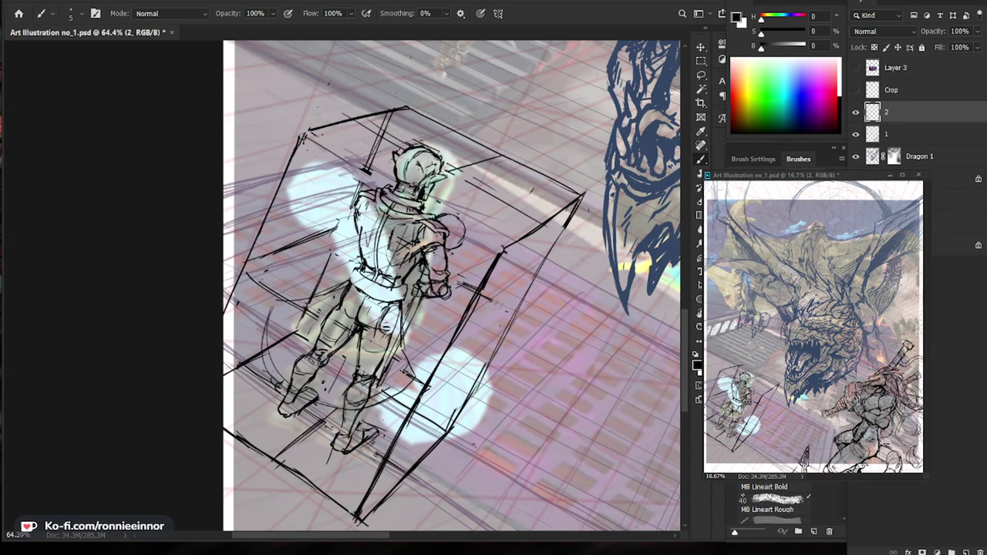
pyautogui.moveTo(263, 349)
pyautogui.mouseDown()
pyautogui.moveTo(328, 352)
pyautogui.moveTo(317, 406)
pyautogui.mouseUp()
pyautogui.hotkey('ctrl', 'z')
# Draw a fold line of the coat tail between the lower legs and a short fold below the belt.
pyautogui.moveTo(338, 357); pyautogui.dragTo(323, 405)
pyautogui.moveTo(363, 298); pyautogui.dragTo(346, 339)
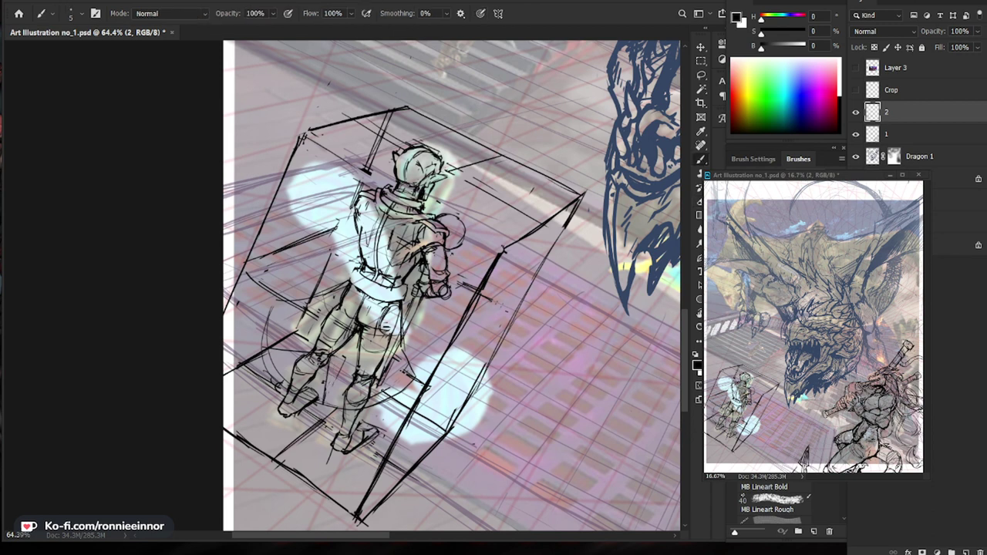
pyautogui.moveTo(325, 327); pyautogui.dragTo(295, 327)
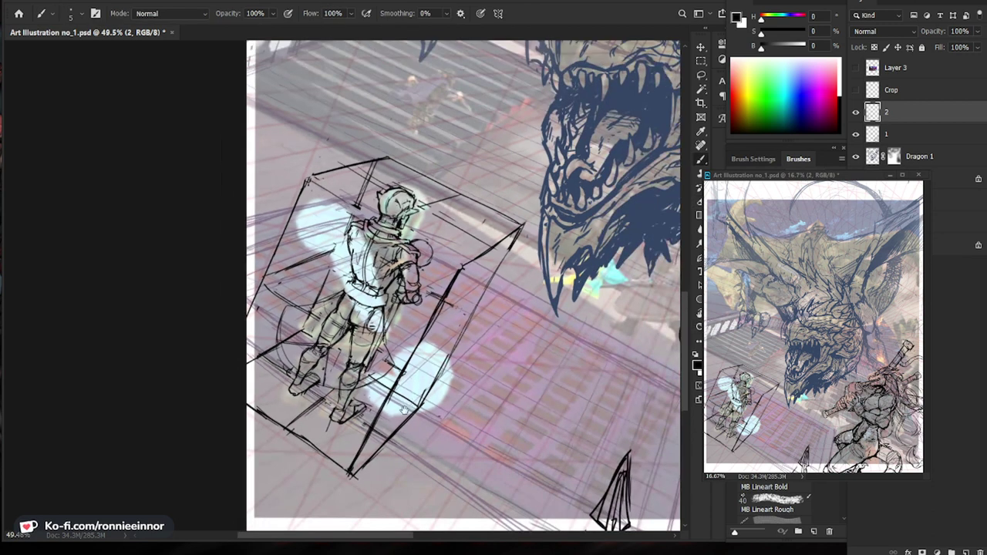
pyautogui.scroll(2, 402, 408)
pyautogui.press('e')
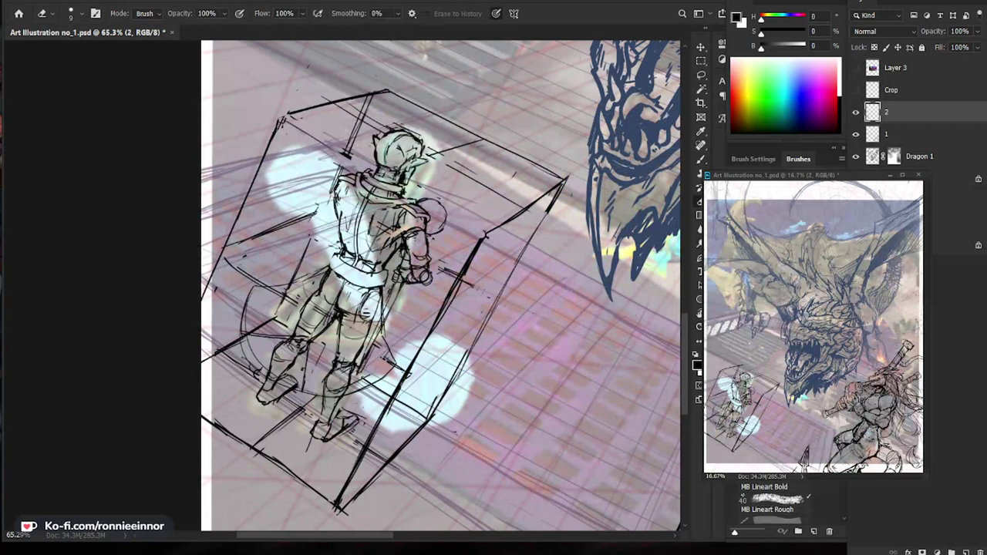
# Add a curved line across the back of the thighs and a second contour along the coat tail's left edge.
pyautogui.press('b')
pyautogui.moveTo(283, 290); pyautogui.dragTo(274, 314)
pyautogui.moveTo(283, 303)
pyautogui.mouseDown()
pyautogui.moveTo(289, 323)
pyautogui.moveTo(356, 355)
pyautogui.moveTo(383, 335)
pyautogui.mouseUp()
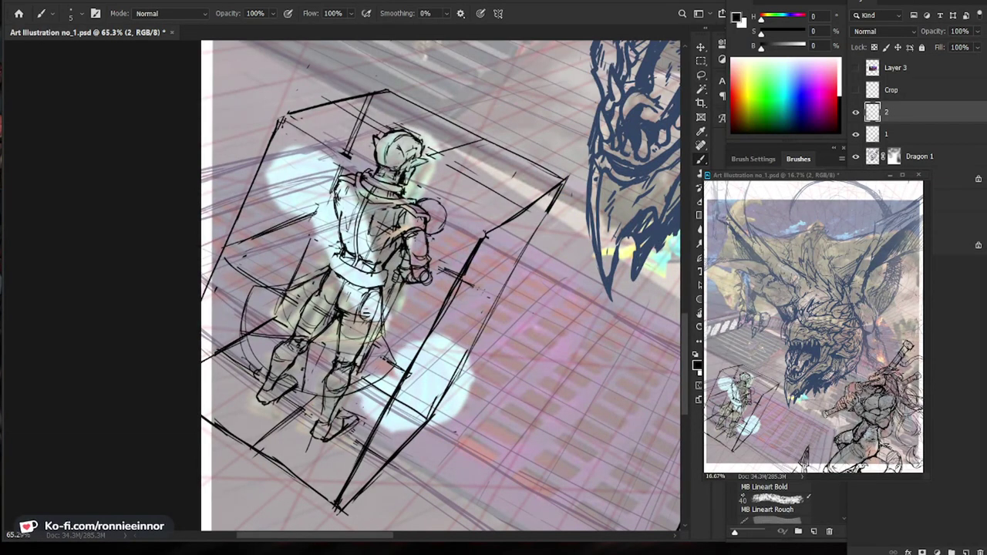
pyautogui.moveTo(265, 287); pyautogui.dragTo(253, 327)
pyautogui.press('z')
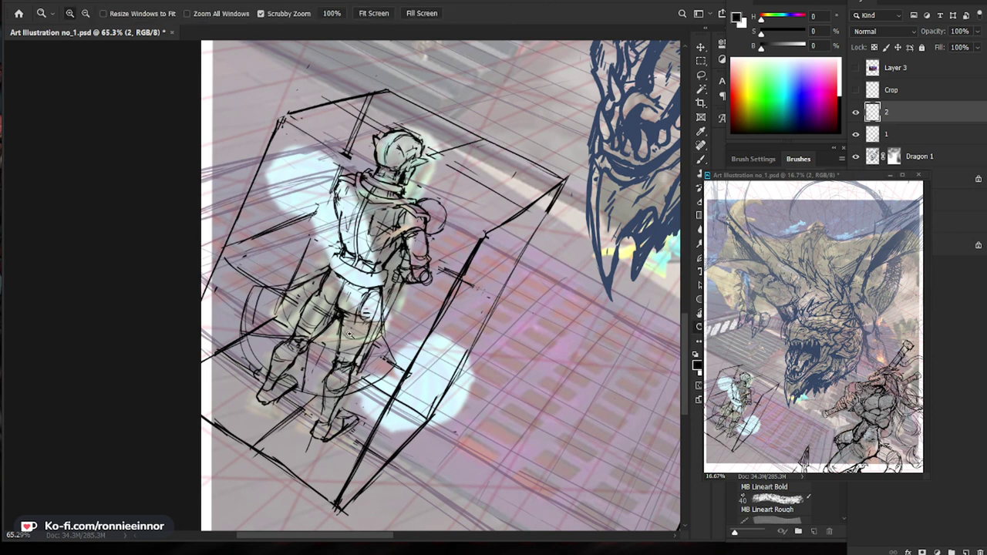
pyautogui.moveTo(365, 327); pyautogui.dragTo(359, 328)
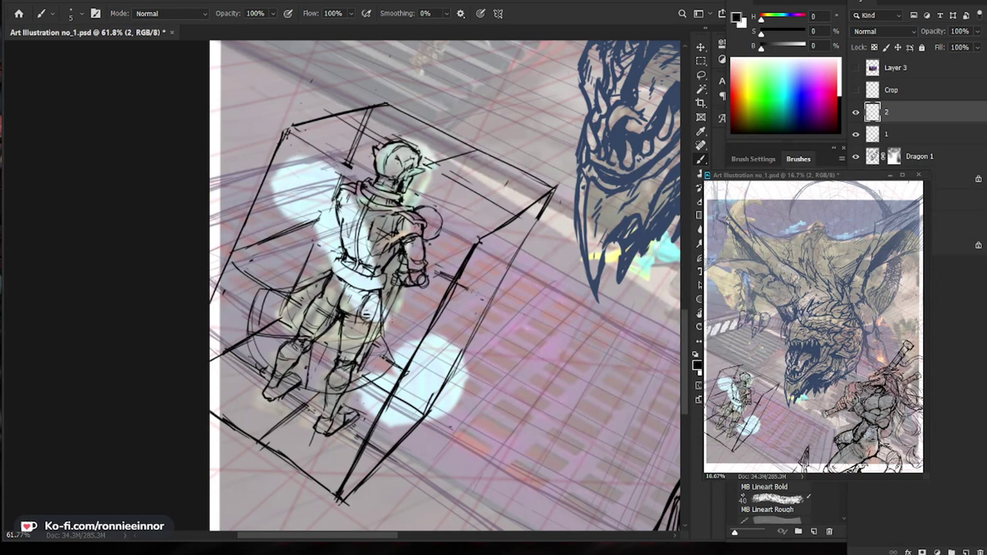
# Draw the coat tail's centre split and lower left hem, and erase the overlap along its left edge.
pyautogui.moveTo(358, 389); pyautogui.dragTo(374, 390)
pyautogui.moveTo(364, 339); pyautogui.dragTo(401, 340)
pyautogui.moveTo(288, 340); pyautogui.dragTo(281, 396)
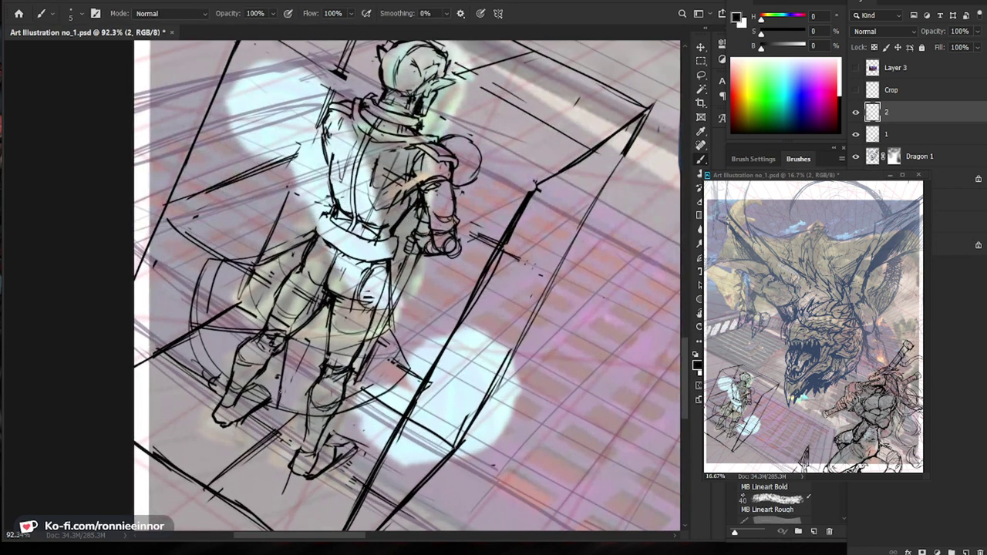
pyautogui.moveTo(194, 348); pyautogui.dragTo(247, 385)
pyautogui.press('e')
pyautogui.moveTo(199, 285); pyautogui.dragTo(196, 333)
pyautogui.press('b')
# Thin out the coat tail's rough hem with the eraser and redraw its lower left stretch.
pyautogui.press('e')
pyautogui.moveTo(180, 365); pyautogui.dragTo(185, 371)
pyautogui.press('b')
pyautogui.press('e')
pyautogui.moveTo(285, 410)
pyautogui.mouseDown()
pyautogui.moveTo(355, 417)
pyautogui.moveTo(401, 395)
pyautogui.moveTo(379, 378)
pyautogui.mouseUp()
pyautogui.press('b')
pyautogui.moveTo(190, 378); pyautogui.dragTo(204, 390)
pyautogui.moveTo(281, 418); pyautogui.dragTo(270, 433)
pyautogui.moveTo(279, 433)
pyautogui.mouseDown()
pyautogui.moveTo(283, 445)
pyautogui.moveTo(286, 429)
pyautogui.mouseUp()
pyautogui.moveTo(354, 458)
pyautogui.mouseDown()
pyautogui.moveTo(297, 463)
pyautogui.moveTo(353, 463)
pyautogui.mouseUp()
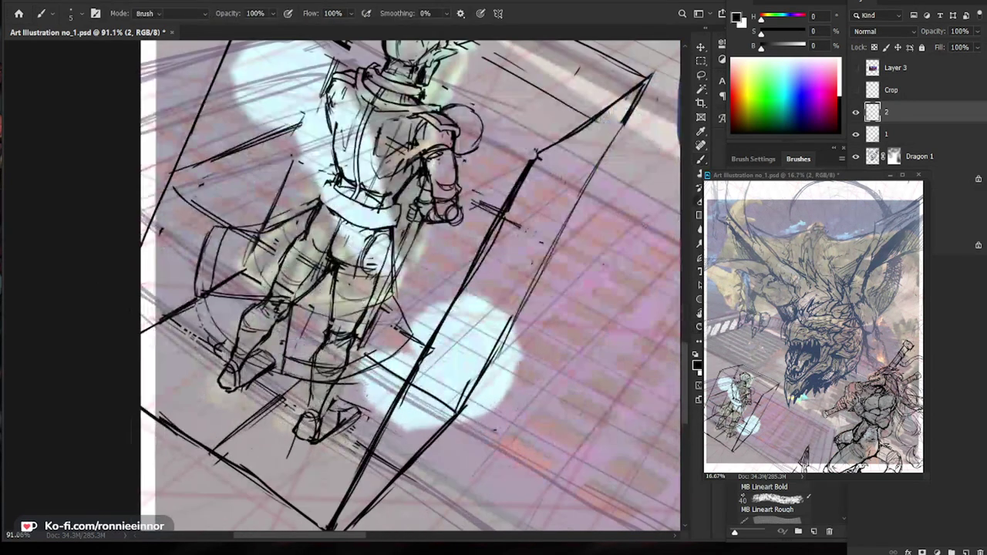
# Erase and redraw the heel of the right boot, and remove the stray lines above the foot.
pyautogui.press('e')
pyautogui.moveTo(315, 416); pyautogui.dragTo(315, 440)
pyautogui.press('b')
pyautogui.moveTo(313, 411); pyautogui.dragTo(318, 439)
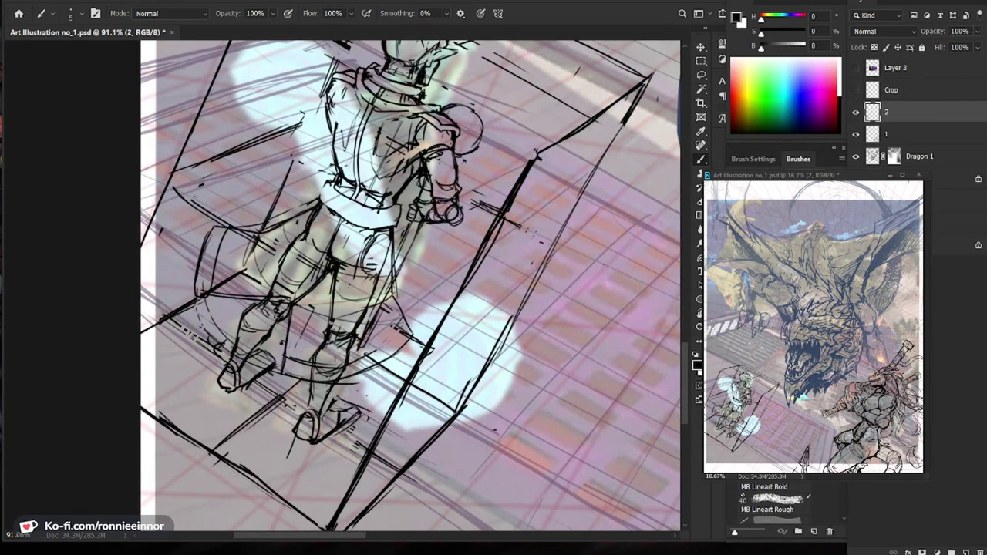
pyautogui.press('e')
pyautogui.moveTo(335, 398)
pyautogui.mouseDown()
pyautogui.moveTo(327, 418)
pyautogui.moveTo(345, 402)
pyautogui.mouseUp()
pyautogui.press('b')
pyautogui.hotkey('ctrl', 'space')
pyautogui.moveTo(499, 398); pyautogui.dragTo(494, 396)
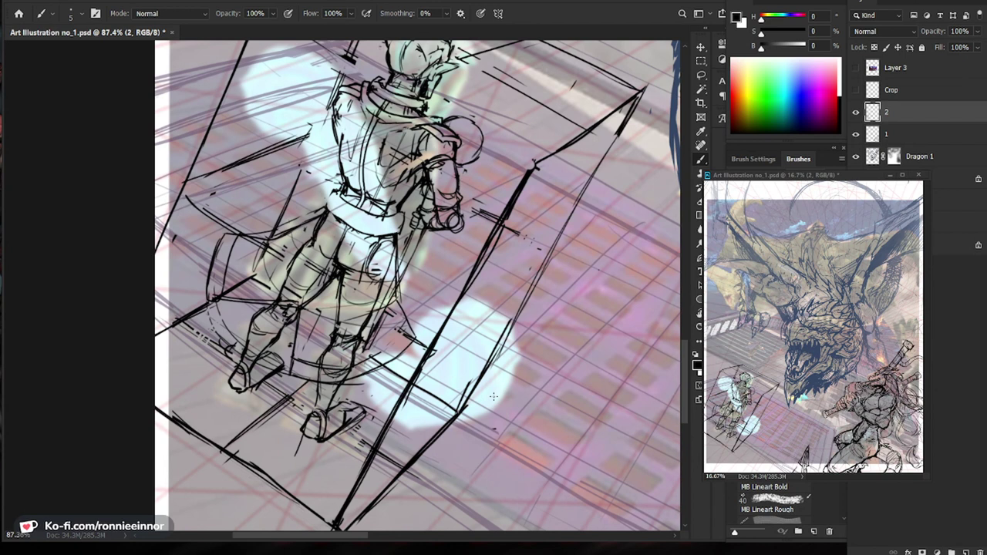
# Redraw the inner fold line at the coat tail's left side and erase its overlapping strokes.
pyautogui.moveTo(360, 363); pyautogui.dragTo(378, 363)
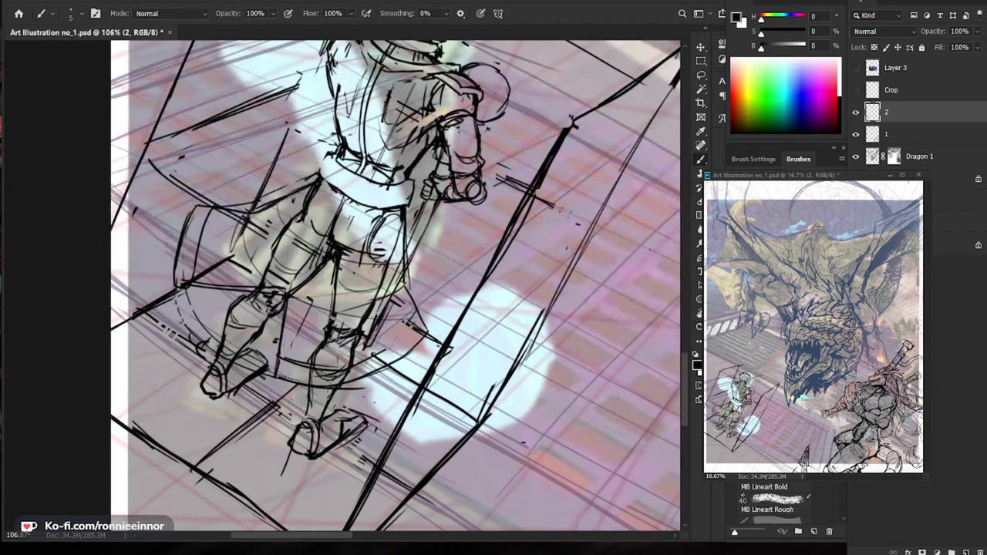
pyautogui.moveTo(218, 209); pyautogui.dragTo(194, 277)
pyautogui.press('e')
pyautogui.moveTo(207, 219)
pyautogui.mouseDown()
pyautogui.moveTo(230, 204)
pyautogui.moveTo(192, 206)
pyautogui.moveTo(192, 270)
pyautogui.mouseUp()
pyautogui.press('b')
pyautogui.press('z')
pyautogui.moveTo(398, 382); pyautogui.dragTo(404, 383)
pyautogui.press('b')
# Draw the coat tail's bottom hem behind the legs and strengthen its right edge and upper left edge below the belt.
pyautogui.moveTo(273, 353); pyautogui.dragTo(367, 361)
pyautogui.moveTo(420, 313); pyautogui.dragTo(350, 369)
pyautogui.moveTo(405, 207); pyautogui.dragTo(410, 293)
pyautogui.moveTo(406, 216); pyautogui.dragTo(408, 279)
pyautogui.moveTo(312, 164); pyautogui.dragTo(278, 188)
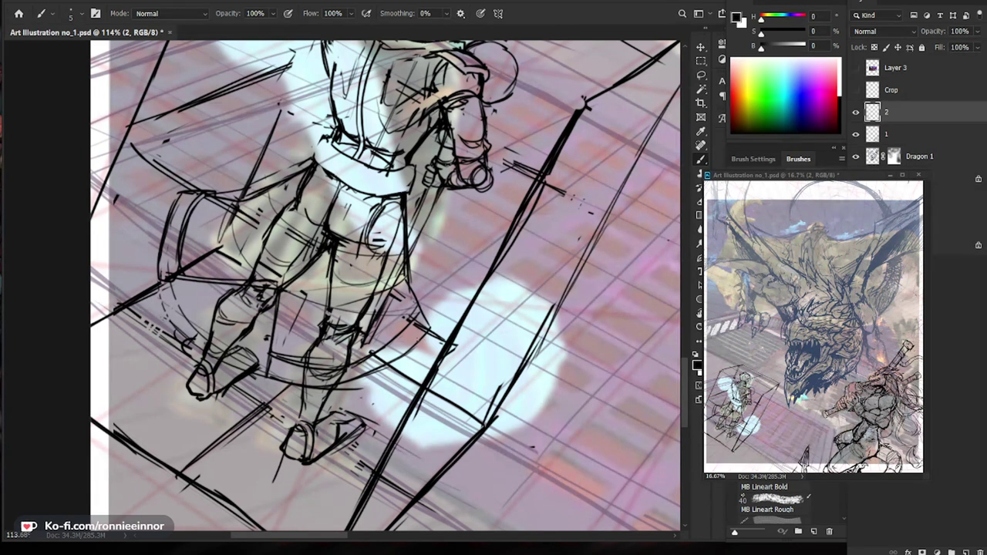
pyautogui.moveTo(451, 351); pyautogui.dragTo(397, 351)
pyautogui.moveTo(479, 378); pyautogui.dragTo(498, 378)
pyautogui.moveTo(478, 308); pyautogui.dragTo(425, 388)
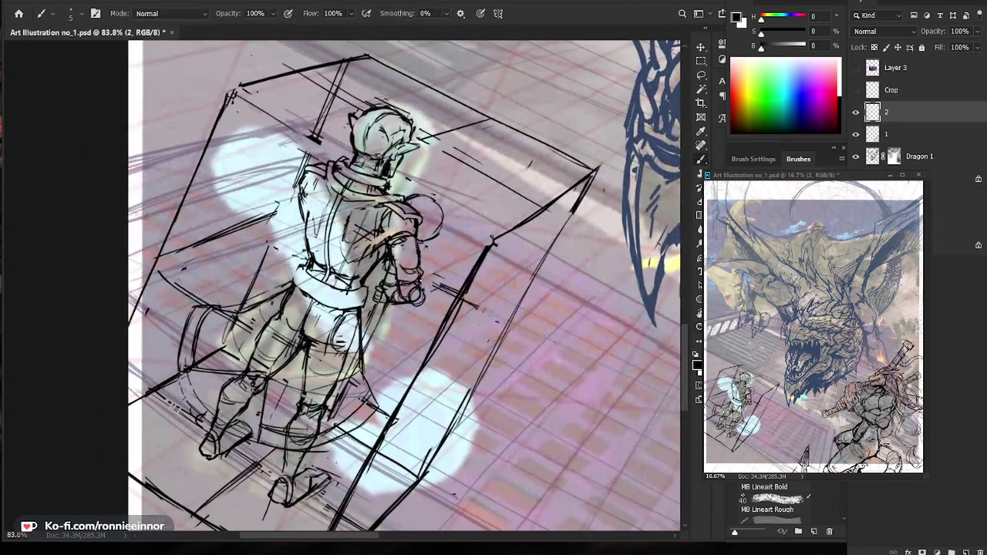
# Rework the collar folds around the standing figure's neck on layer 2, erasing rough lines and redrawing them with the brush.
pyautogui.scroll(1, 385, 174)
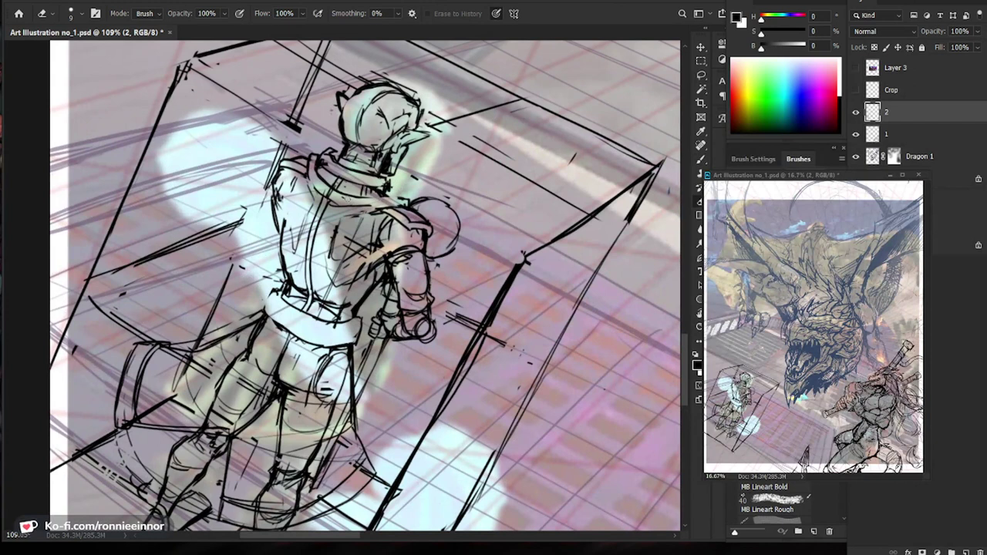
pyautogui.press('b')
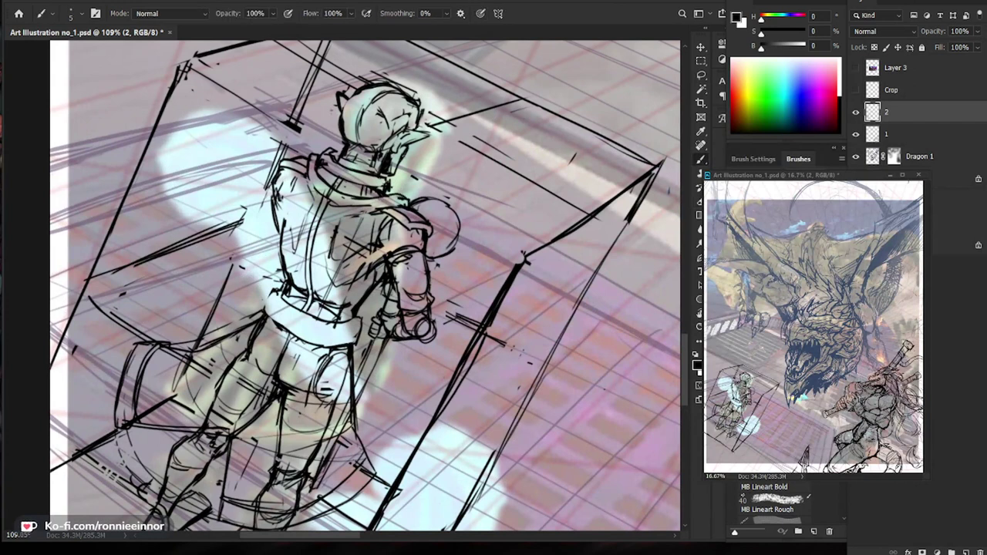
pyautogui.press('e')
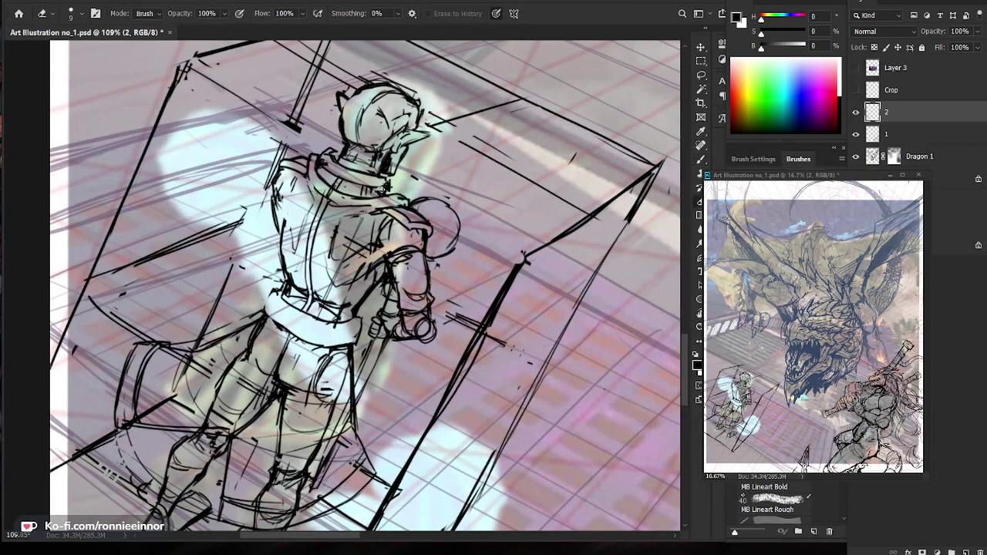
pyautogui.press('b')
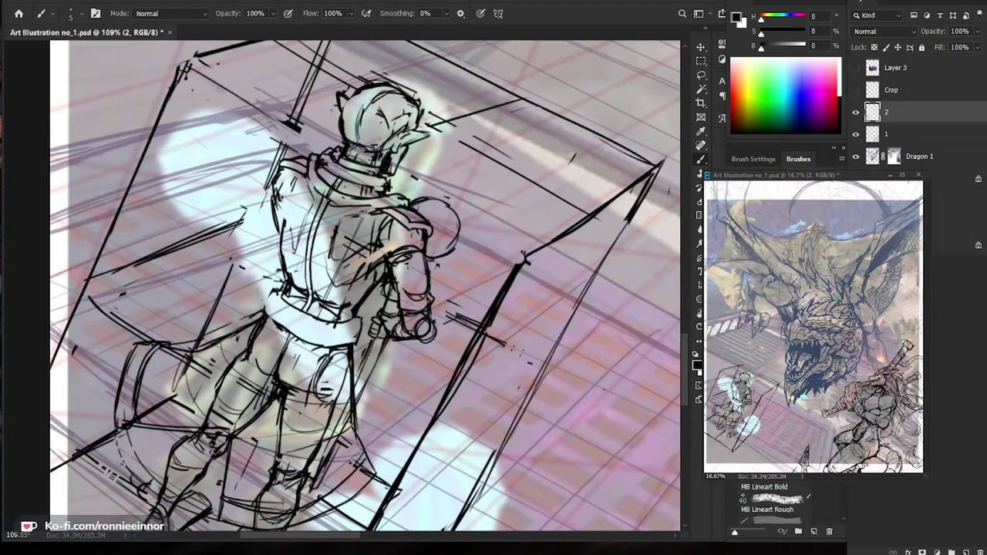
pyautogui.press('e')
pyautogui.moveTo(388, 183); pyautogui.dragTo(331, 189)
pyautogui.press('b')
pyautogui.press('e')
pyautogui.press('b')
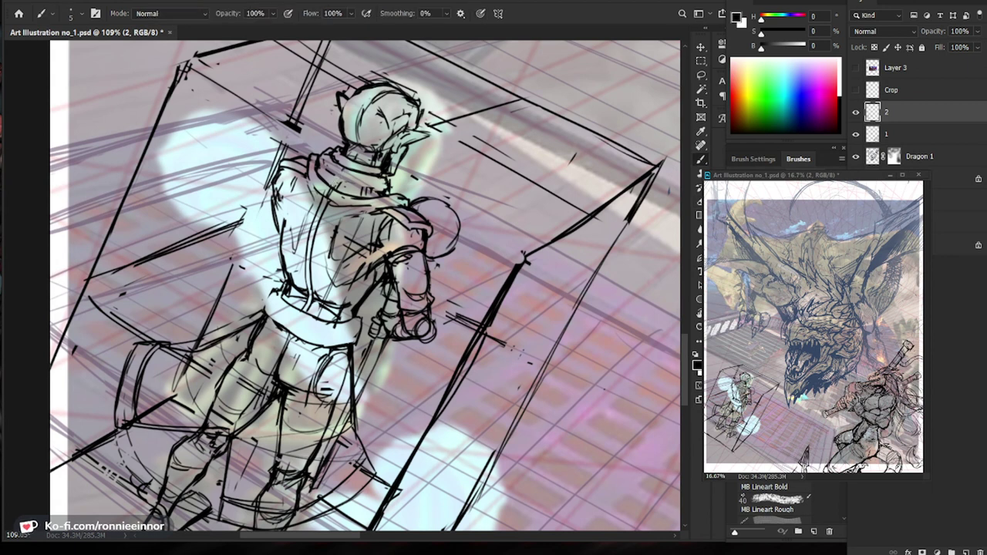
# Sharpen the segment lines of the collar beneath the figure's neck with small brush strokes and erasures.
pyautogui.press('e')
pyautogui.press('b')
pyautogui.press('e')
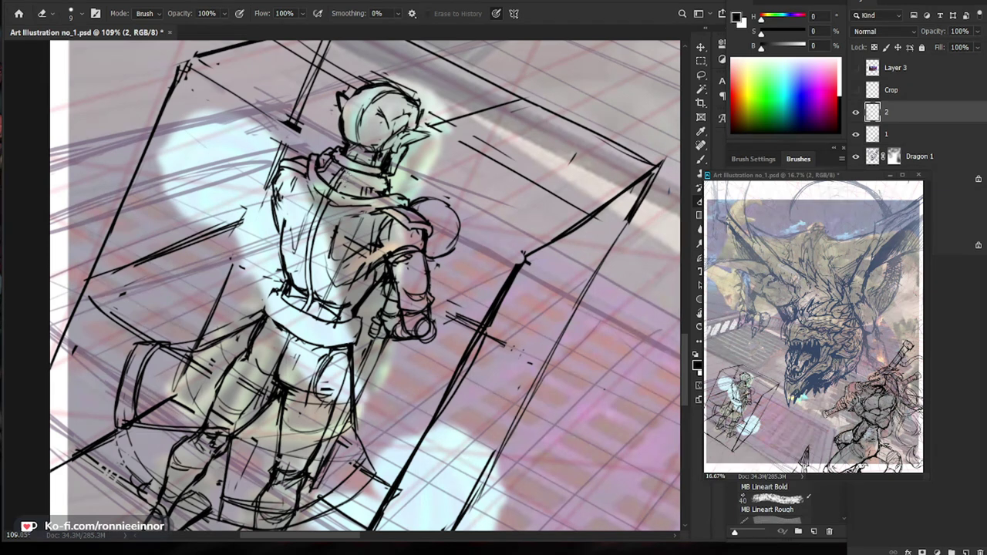
pyautogui.press('b')
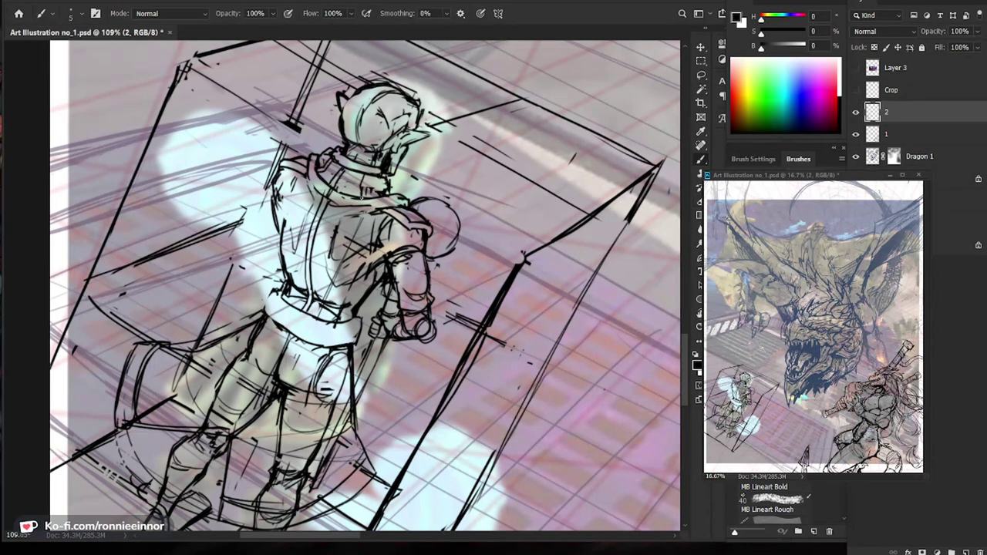
pyautogui.press('e')
pyautogui.press('b')
pyautogui.press('e')
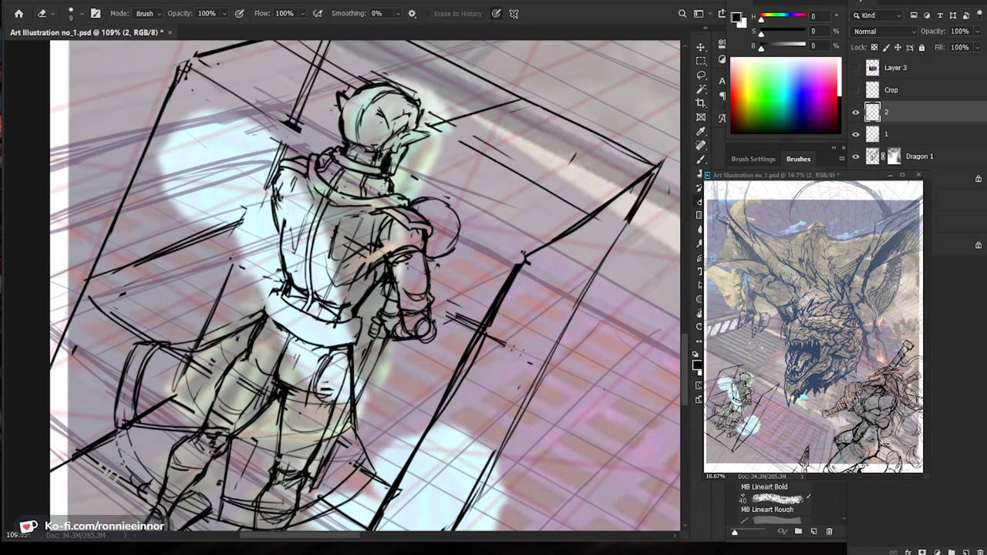
pyautogui.press('b')
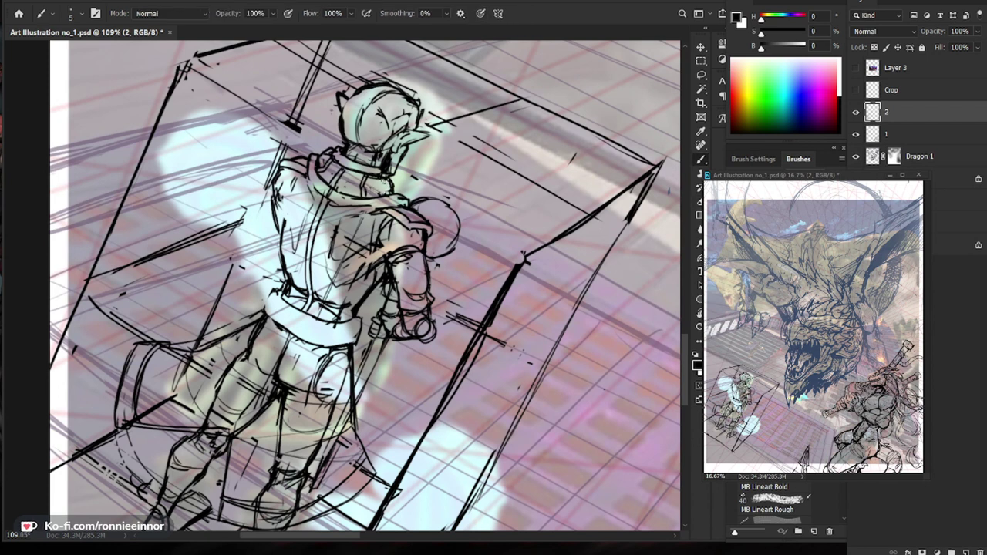
# Sketch a strap running across the figure's upper back from the far shoulder toward the bent arm, redoing the first stroke.
pyautogui.moveTo(413, 199); pyautogui.dragTo(321, 96)
pyautogui.moveTo(431, 214); pyautogui.dragTo(497, 262)
pyautogui.moveTo(425, 189); pyautogui.dragTo(456, 193)
pyautogui.moveTo(464, 312); pyautogui.dragTo(426, 264)
pyautogui.moveTo(262, 166); pyautogui.dragTo(365, 216)
pyautogui.hotkey('ctrl', 'z')
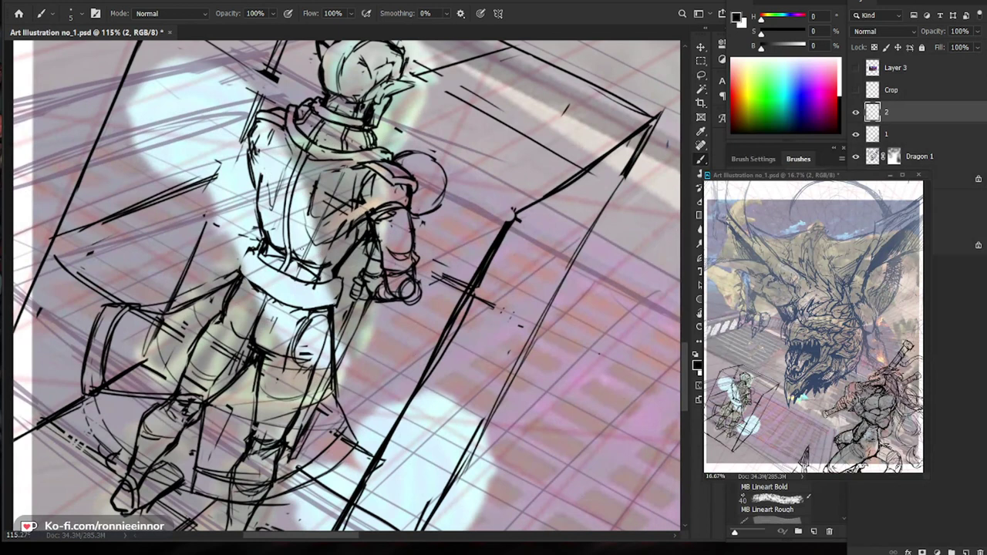
pyautogui.moveTo(265, 169); pyautogui.dragTo(355, 210)
pyautogui.moveTo(262, 177)
pyautogui.mouseDown()
pyautogui.moveTo(351, 220)
pyautogui.moveTo(284, 224)
pyautogui.mouseUp()
pyautogui.moveTo(363, 243); pyautogui.dragTo(422, 245)
# Clean up the strap across the figure's back by erasing overlapping lines and redrawing its edges toward the elbow.
pyautogui.press('e')
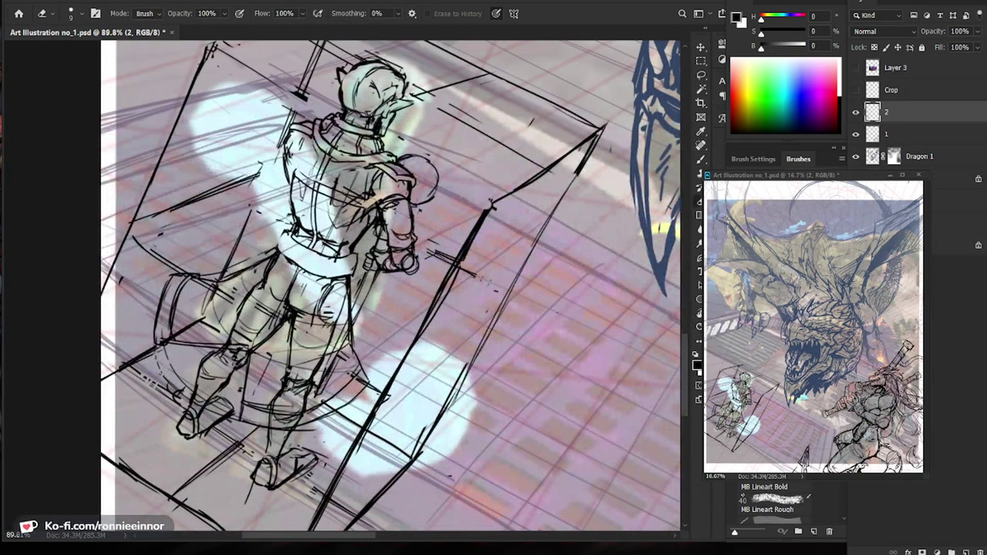
pyautogui.press('b')
pyautogui.scroll(1, 305, 175)
pyautogui.press('e')
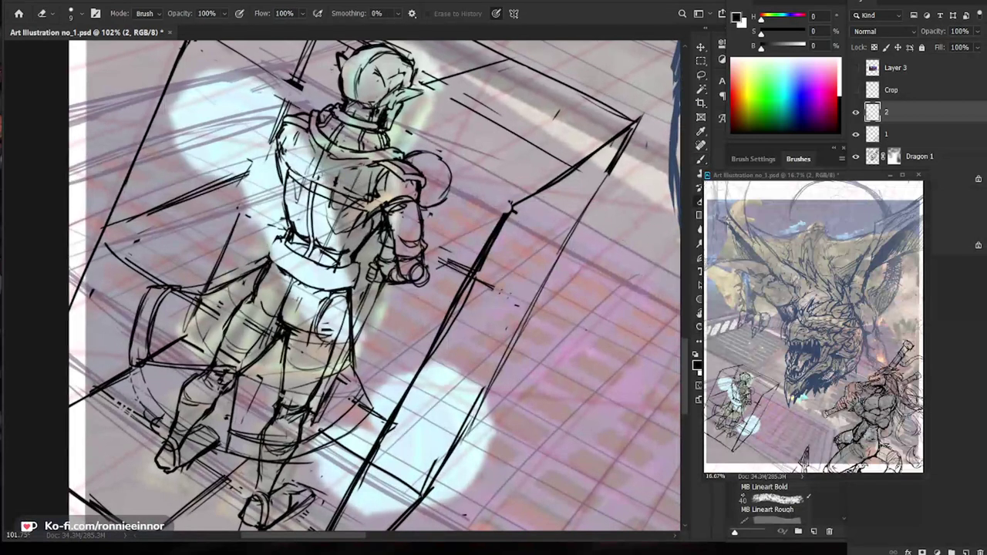
pyautogui.press('b')
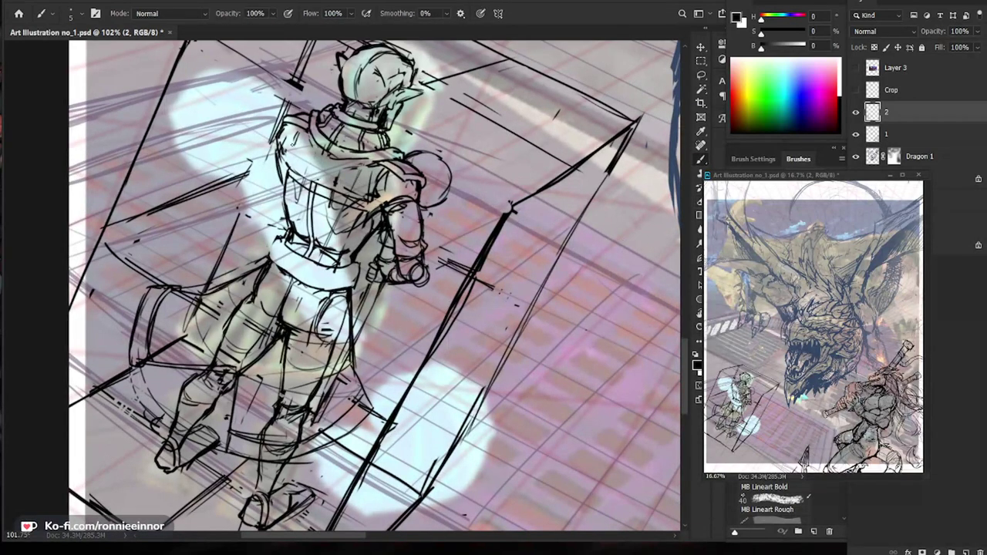
pyautogui.press('e')
pyautogui.moveTo(362, 207)
pyautogui.mouseDown()
pyautogui.moveTo(295, 175)
pyautogui.moveTo(344, 198)
pyautogui.mouseUp()
pyautogui.press('b')
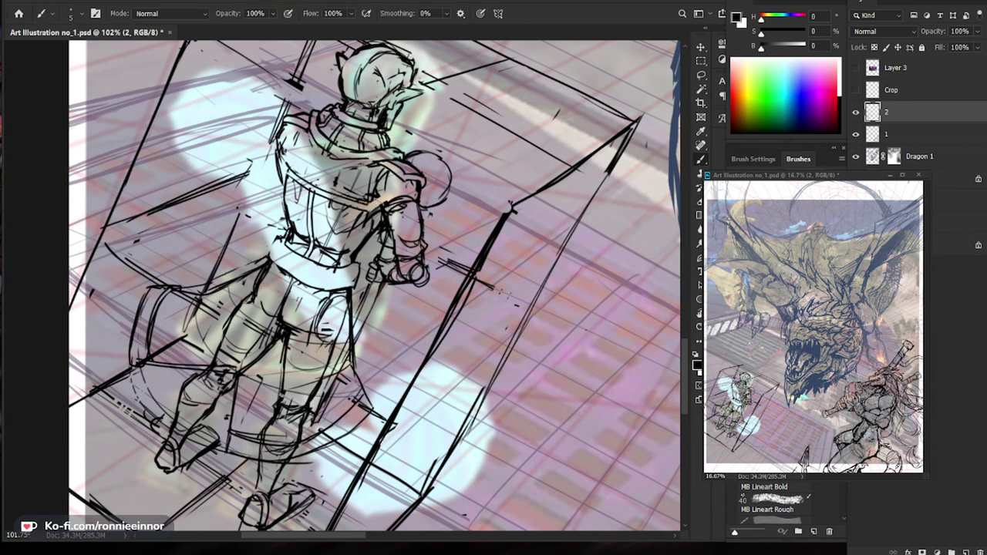
pyautogui.moveTo(285, 171); pyautogui.dragTo(346, 206)
# Refine the sleeve edge where the back strap meets the figure's bent arm, erasing and redrawing small lines.
pyautogui.moveTo(446, 224); pyautogui.dragTo(412, 232)
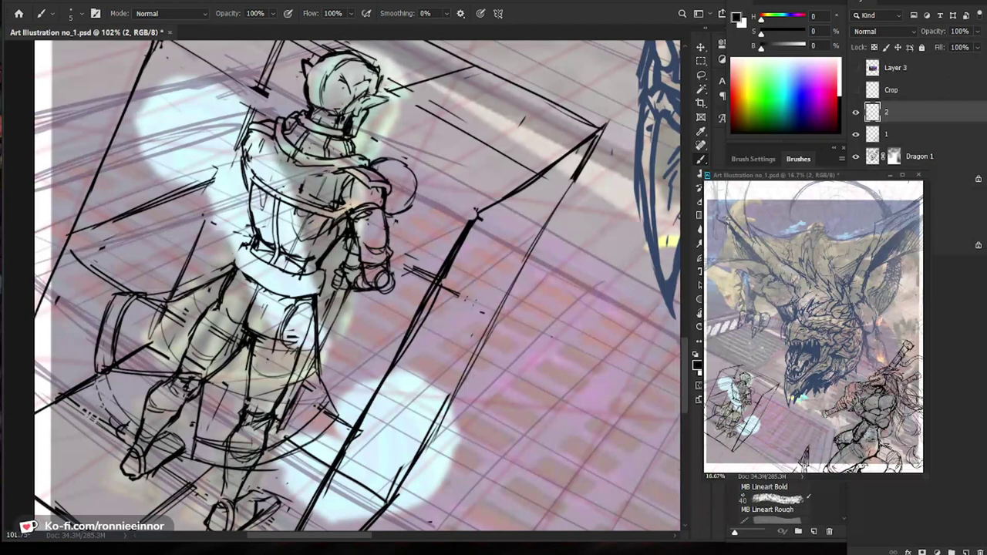
pyautogui.press('e')
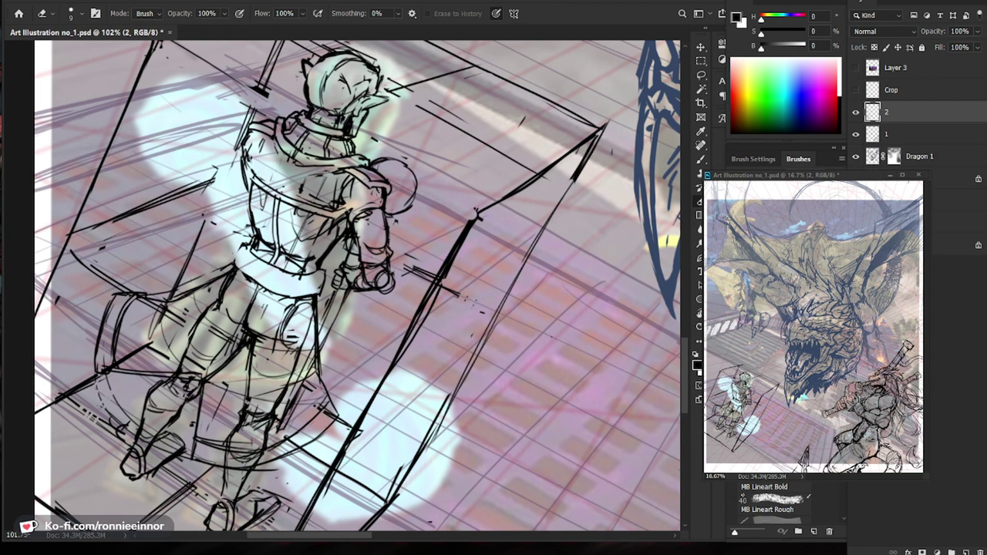
pyautogui.press('b')
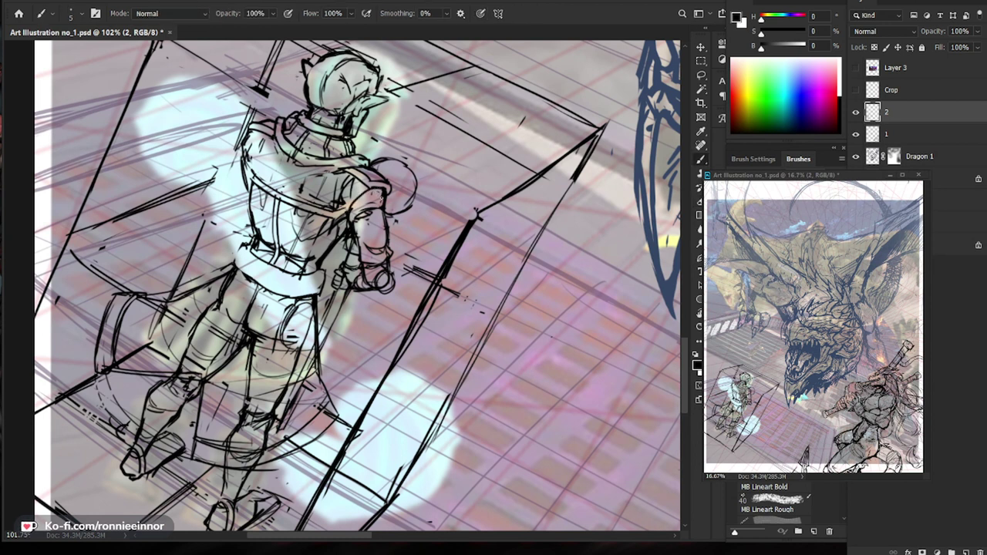
pyautogui.press('e')
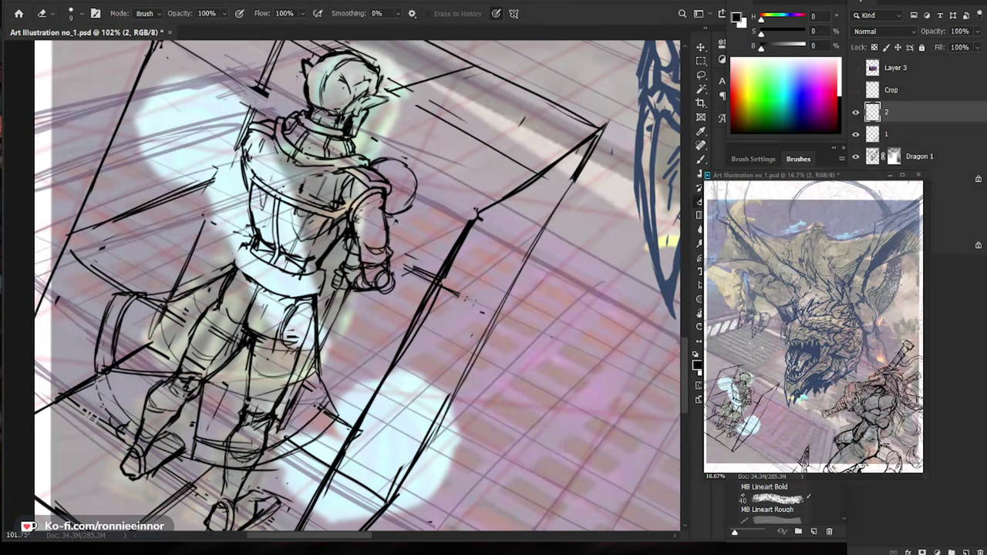
pyautogui.press('b')
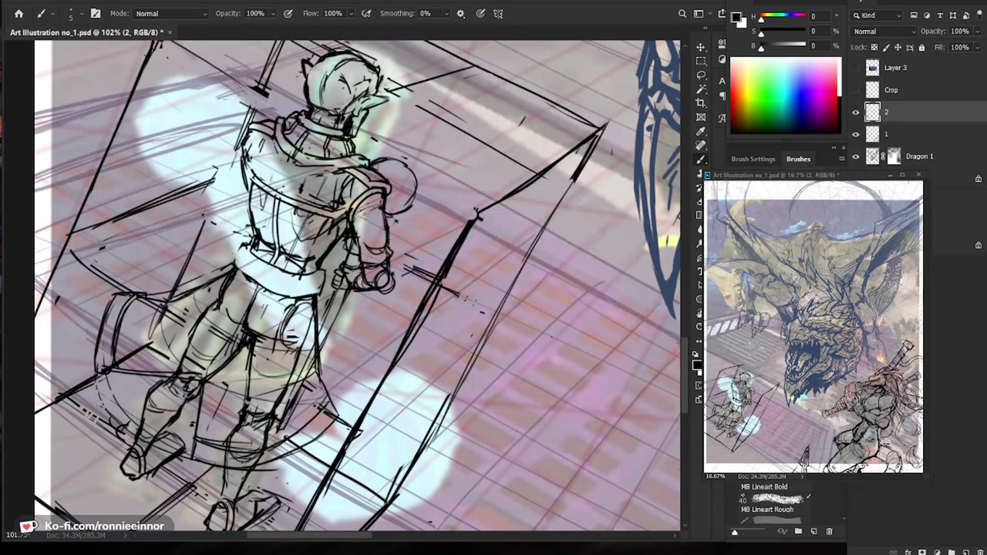
# Touch up the line art along the figure's upper arm and the lower back above the belt.
pyautogui.moveTo(361, 225); pyautogui.dragTo(356, 244)
pyautogui.moveTo(479, 285); pyautogui.dragTo(458, 302)
pyautogui.press('e')
pyautogui.moveTo(341, 260)
pyautogui.mouseDown()
pyautogui.moveTo(339, 274)
pyautogui.moveTo(297, 267)
pyautogui.mouseUp()
pyautogui.press('b')
pyautogui.moveTo(404, 293); pyautogui.dragTo(448, 297)
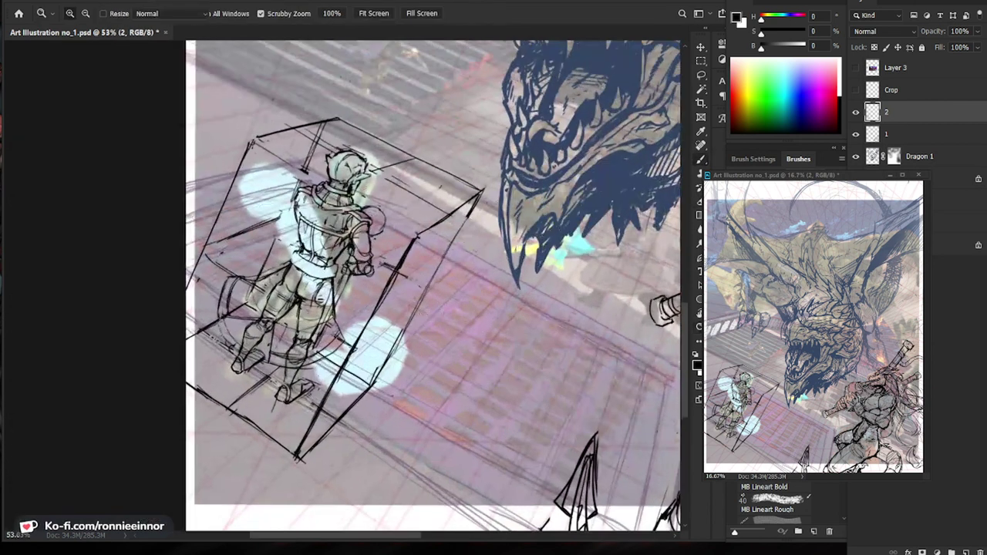
# Touch up the figure's head and collar lines with small brush strokes and erasures.
pyautogui.moveTo(474, 333); pyautogui.dragTo(334, 364)
pyautogui.scroll(-3, 334, 362)
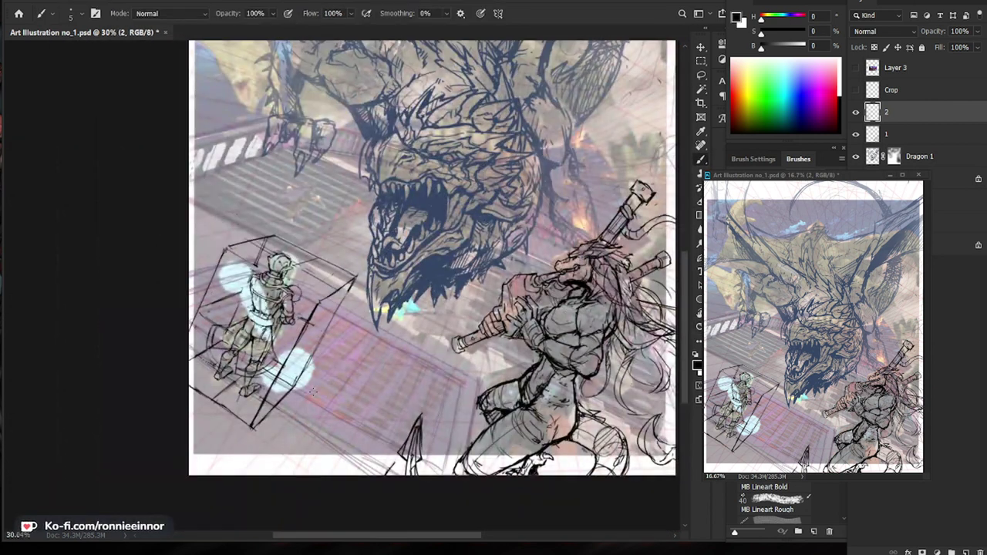
pyautogui.scroll(3, 247, 317)
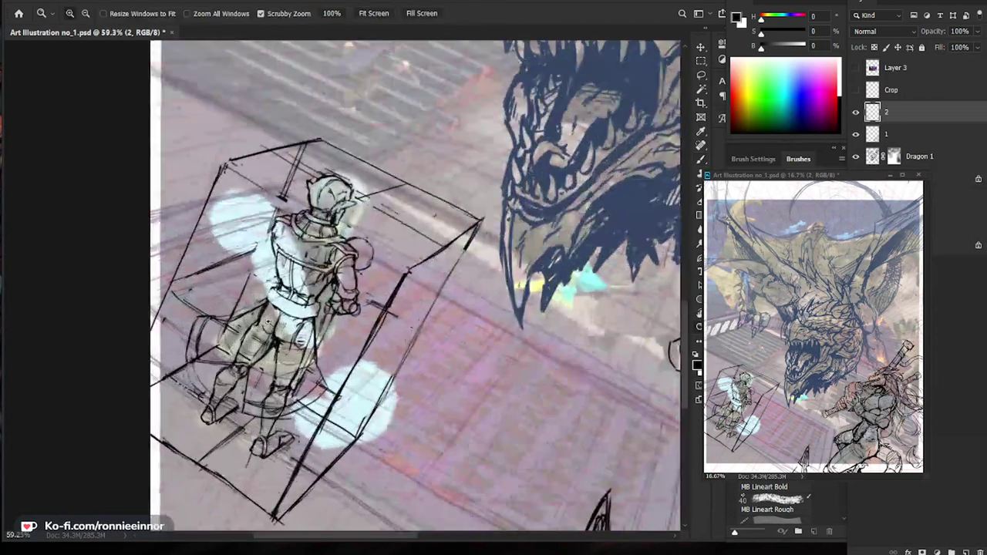
pyautogui.scroll(1, 247, 317)
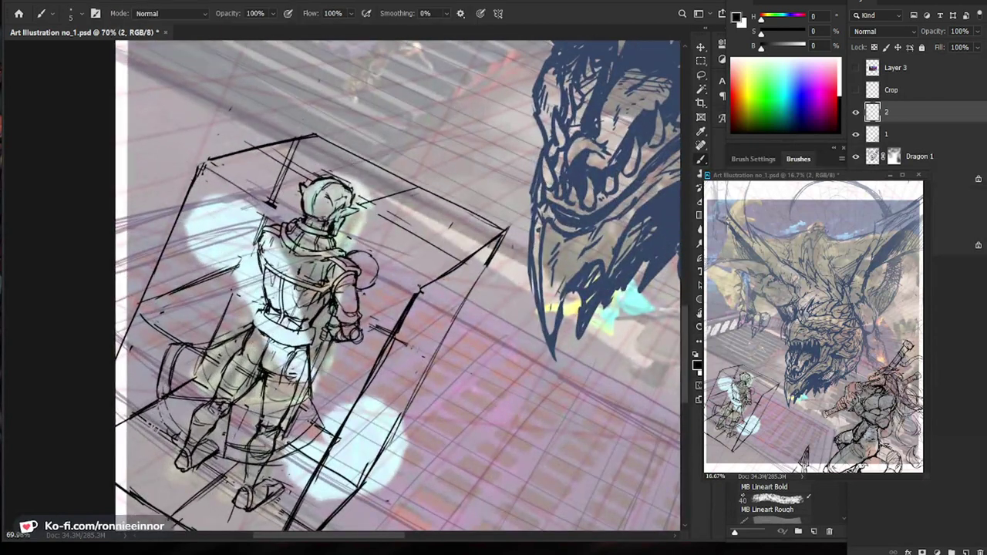
pyautogui.press('e')
pyautogui.press('b')
pyautogui.moveTo(313, 181)
pyautogui.mouseDown()
pyautogui.moveTo(329, 181)
pyautogui.moveTo(312, 182)
pyautogui.mouseUp()
pyautogui.moveTo(347, 232); pyautogui.dragTo(331, 212)
pyautogui.press('e')
pyautogui.moveTo(289, 180); pyautogui.dragTo(290, 198)
pyautogui.press('b')
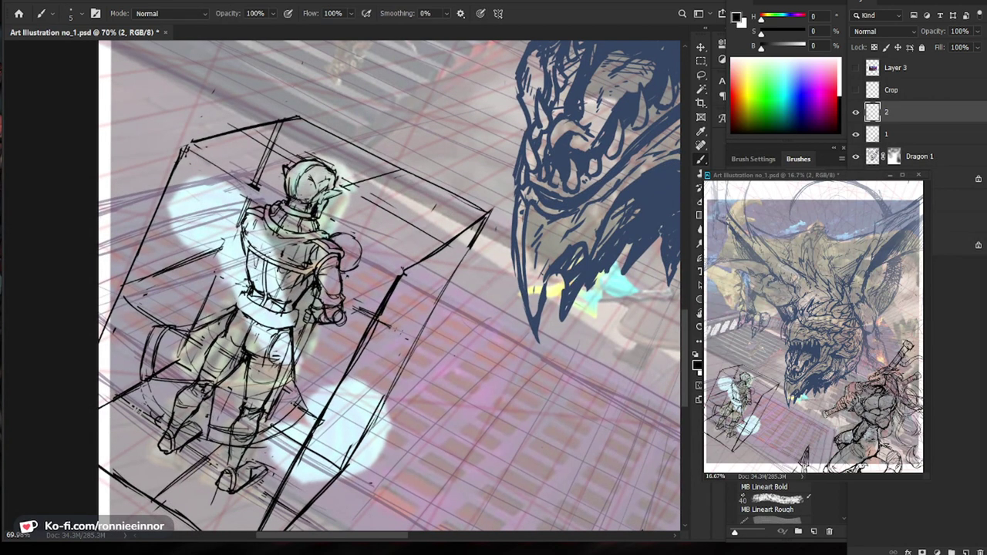
# Rework the outline over the top and back of the figure's head.
pyautogui.press('e')
pyautogui.press('b')
pyautogui.press('z')
pyautogui.moveTo(355, 251)
pyautogui.mouseDown()
pyautogui.moveTo(378, 250)
pyautogui.moveTo(347, 275)
pyautogui.mouseUp()
pyautogui.press('e')
pyautogui.press('b')
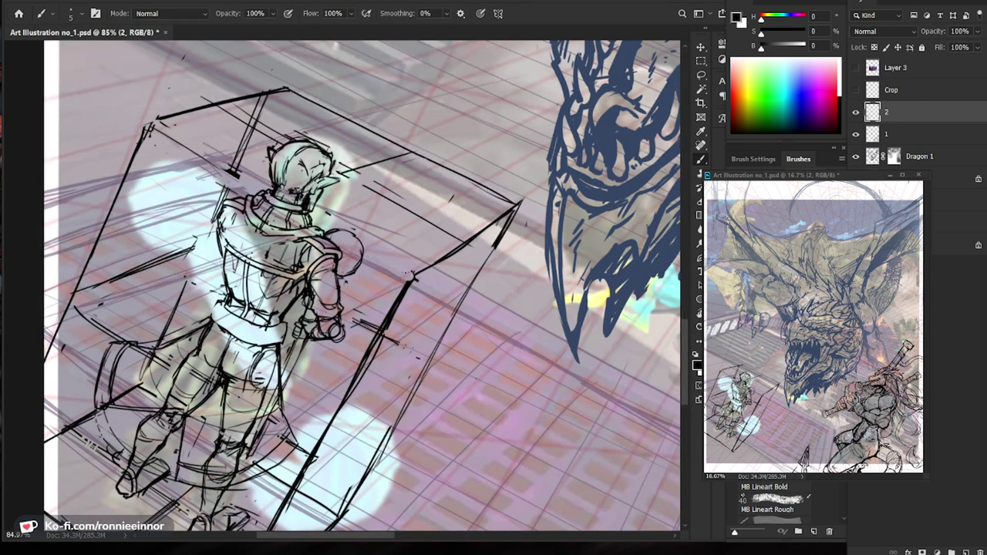
pyautogui.press('z')
pyautogui.moveTo(413, 309); pyautogui.dragTo(370, 308)
pyautogui.press('b')
pyautogui.press('z')
pyautogui.moveTo(367, 231); pyautogui.dragTo(417, 231)
pyautogui.press('b')
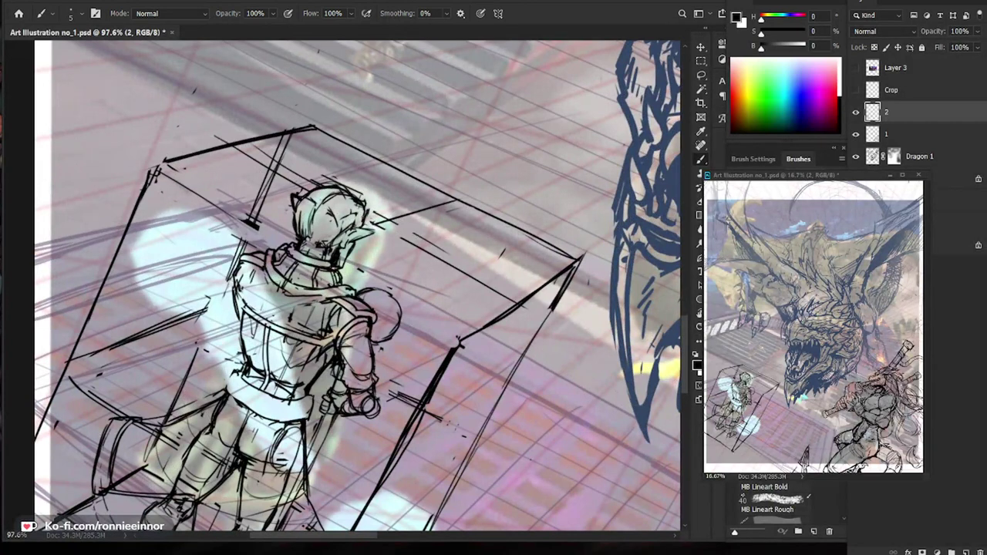
# Erase the curved band line inside the figure's head and redraw the side of the head toward the jaw.
pyautogui.press('e')
pyautogui.moveTo(329, 209); pyautogui.dragTo(335, 216)
pyautogui.press('b')
pyautogui.moveTo(354, 223); pyautogui.dragTo(332, 250)
pyautogui.press('e')
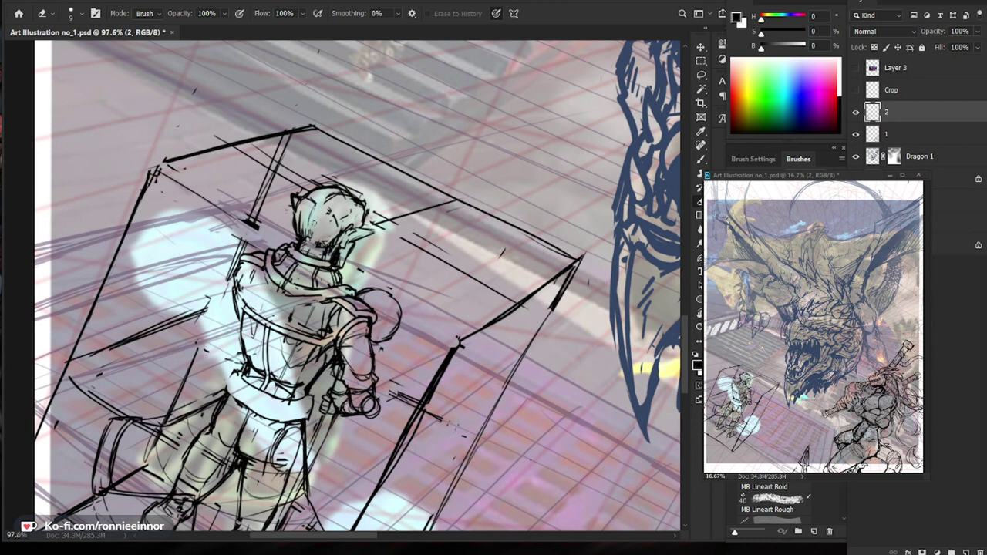
# Draw spiky hair tufts around the side, crown and back of the figure's head.
pyautogui.press('b')
pyautogui.moveTo(345, 217)
pyautogui.mouseDown()
pyautogui.moveTo(362, 205)
pyautogui.moveTo(357, 190)
pyautogui.mouseUp()
pyautogui.moveTo(360, 201)
pyautogui.mouseDown()
pyautogui.moveTo(337, 177)
pyautogui.moveTo(307, 194)
pyautogui.moveTo(312, 177)
pyautogui.moveTo(297, 186)
pyautogui.mouseUp()
pyautogui.press('e')
pyautogui.press('b')
pyautogui.moveTo(304, 177); pyautogui.dragTo(292, 196)
# Refine the figure's hair outline with alternating brush strokes and erasures.
pyautogui.moveTo(448, 222); pyautogui.dragTo(370, 226)
pyautogui.moveTo(520, 380); pyautogui.dragTo(423, 350)
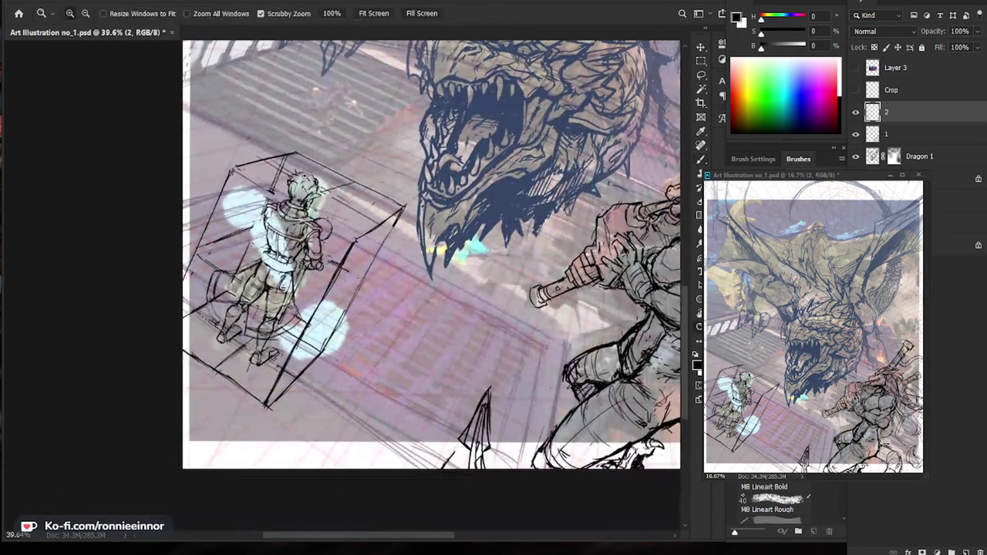
pyautogui.moveTo(291, 180); pyautogui.dragTo(348, 182)
pyautogui.press('b')
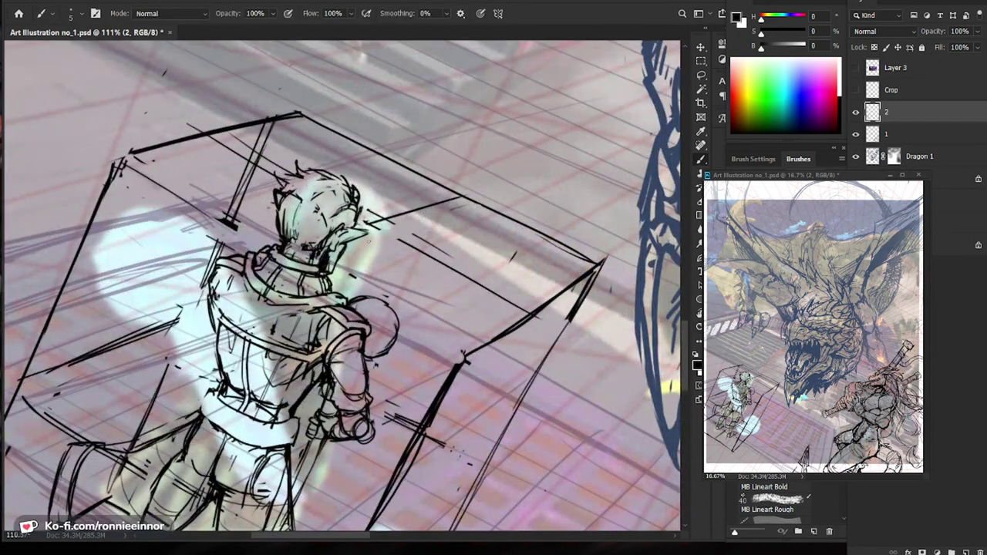
pyautogui.press('e')
pyautogui.press('b')
pyautogui.press('e')
pyautogui.press('b')
pyautogui.press('e')
pyautogui.press('b')
# Tidy the lines around the figure's jaw and neck, erasing excess and redrawing short strokes.
pyautogui.moveTo(332, 255); pyautogui.dragTo(327, 263)
pyautogui.press('e')
pyautogui.moveTo(365, 232)
pyautogui.mouseDown()
pyautogui.moveTo(338, 244)
pyautogui.moveTo(379, 231)
pyautogui.moveTo(346, 244)
pyautogui.moveTo(370, 234)
pyautogui.moveTo(346, 230)
pyautogui.moveTo(407, 236)
pyautogui.mouseUp()
pyautogui.press('b')
pyautogui.press('e')
pyautogui.press('b')
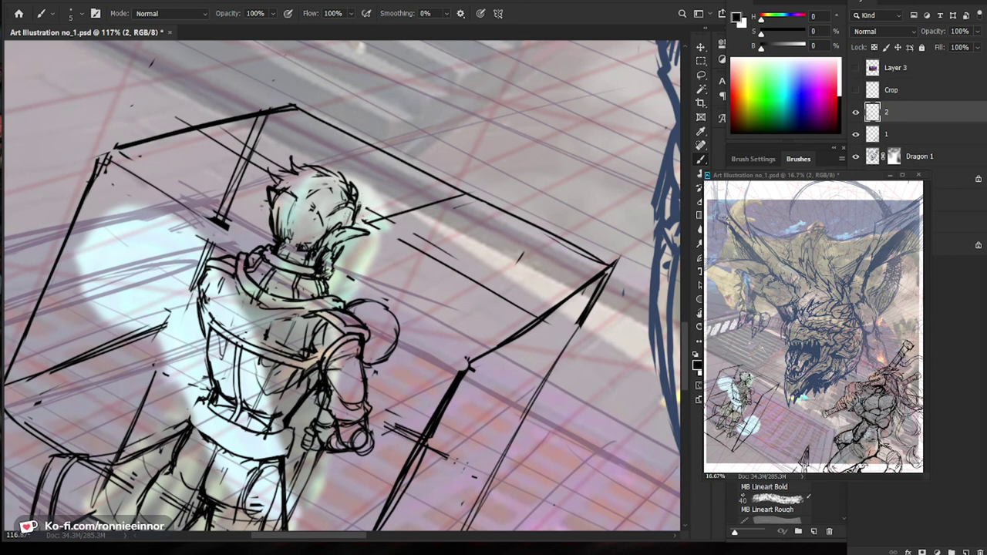
# Add more hair spikes along the crown of the figure's head and trim them with the eraser.
pyautogui.moveTo(272, 195)
pyautogui.mouseDown()
pyautogui.moveTo(312, 221)
pyautogui.moveTo(334, 221)
pyautogui.moveTo(355, 203)
pyautogui.moveTo(299, 199)
pyautogui.moveTo(311, 210)
pyautogui.moveTo(278, 197)
pyautogui.moveTo(316, 193)
pyautogui.moveTo(313, 177)
pyautogui.moveTo(351, 187)
pyautogui.moveTo(326, 156)
pyautogui.mouseUp()
pyautogui.press('e')
pyautogui.press('b')
pyautogui.press('e')
pyautogui.press('b')
# Draw the hairline strokes across the back of the figure's head and refine the nape above the collar.
pyautogui.moveTo(380, 182); pyautogui.dragTo(328, 193)
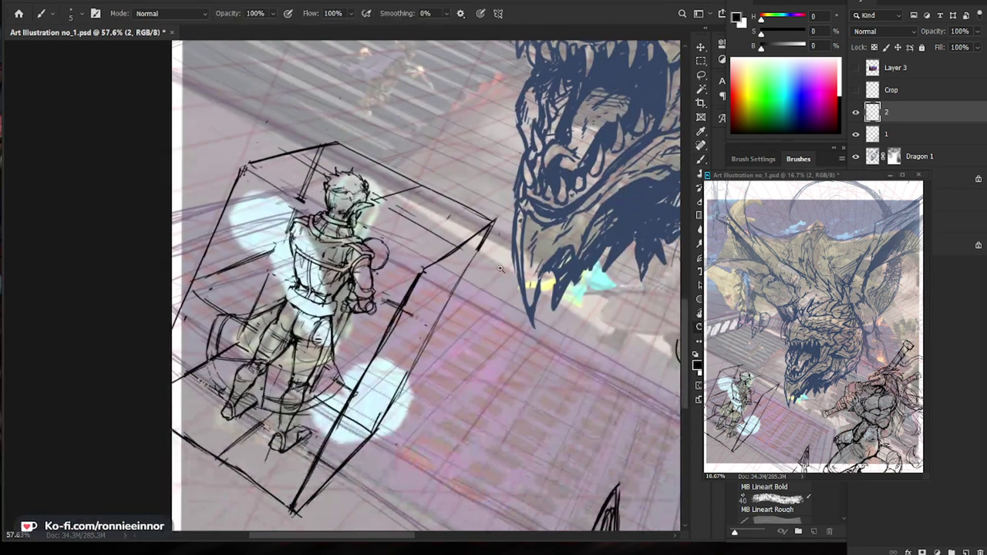
pyautogui.moveTo(401, 259); pyautogui.dragTo(432, 225)
pyautogui.moveTo(336, 188)
pyautogui.mouseDown()
pyautogui.moveTo(358, 187)
pyautogui.moveTo(334, 215)
pyautogui.mouseUp()
pyautogui.press('e')
pyautogui.press('b')
pyautogui.moveTo(337, 213); pyautogui.dragTo(332, 219)
pyautogui.press('e')
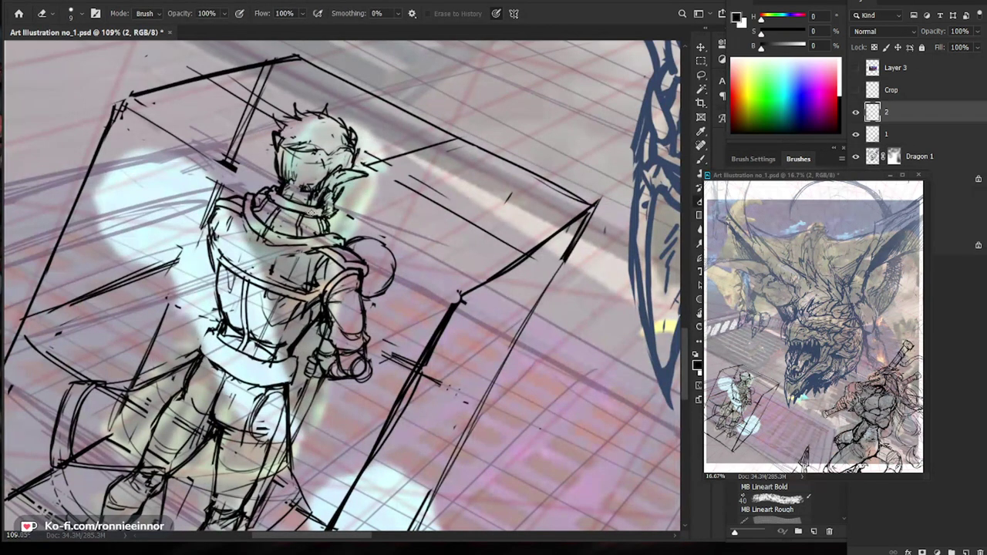
pyautogui.press('b')
pyautogui.moveTo(281, 202); pyautogui.dragTo(292, 202)
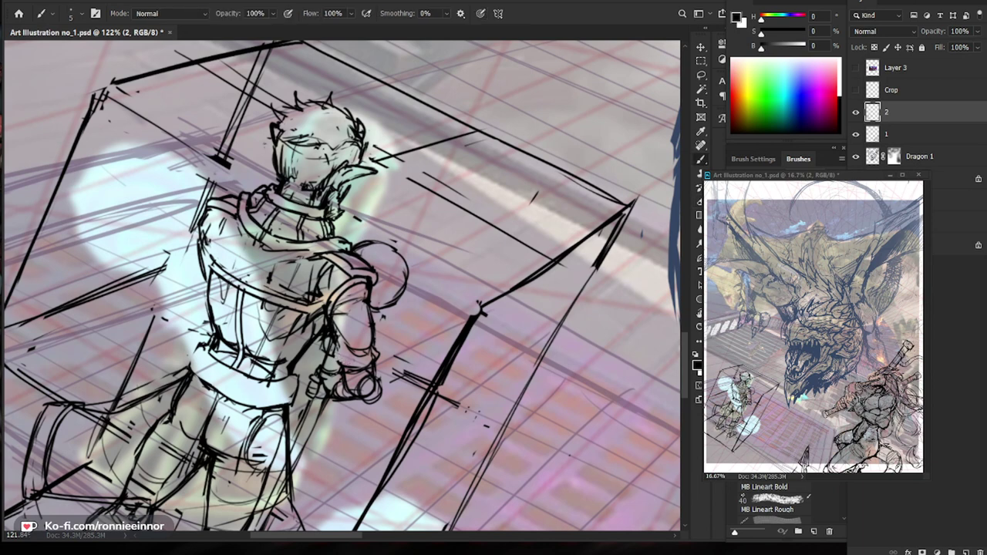
# Refine the outline of the belt around the figure's waist with brush strokes and erasures.
pyautogui.moveTo(397, 375); pyautogui.dragTo(361, 379)
pyautogui.moveTo(471, 459); pyautogui.dragTo(445, 418)
pyautogui.moveTo(352, 325); pyautogui.dragTo(382, 312)
pyautogui.press('e')
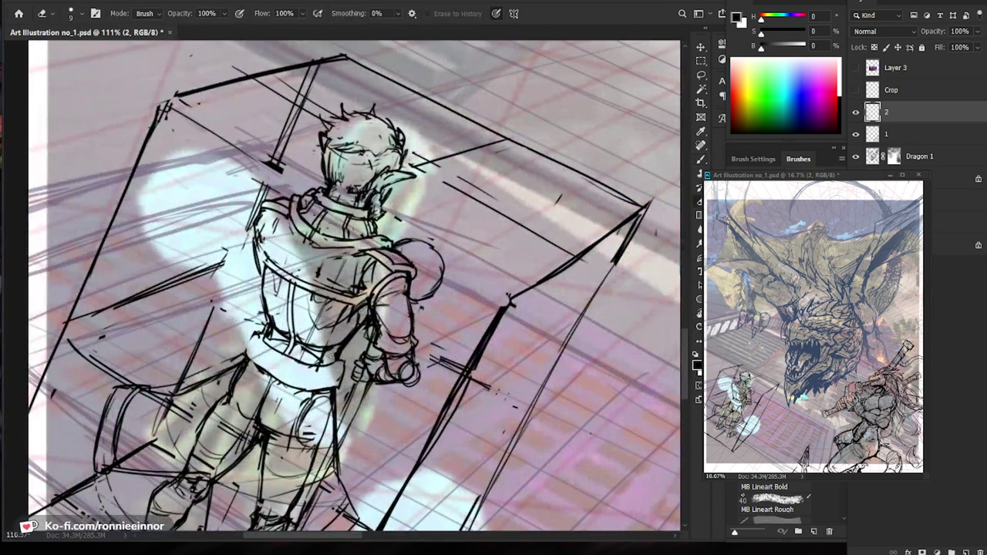
pyautogui.press('b')
pyautogui.press('e')
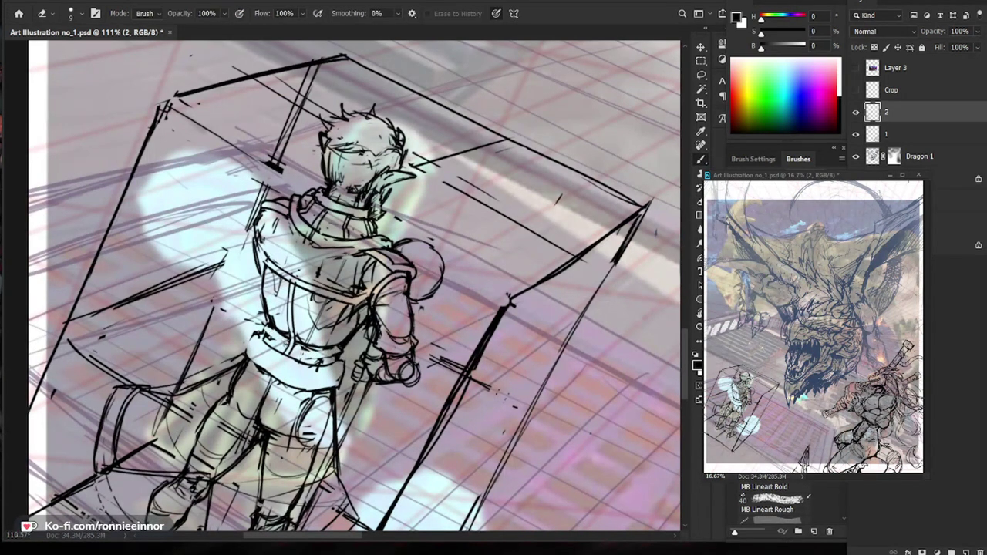
# Draw the lower band of the figure's belt with short vertical divisions, erasing stray lines between the strokes.
pyautogui.press('b')
pyautogui.moveTo(277, 340); pyautogui.dragTo(303, 355)
pyautogui.moveTo(291, 353)
pyautogui.mouseDown()
pyautogui.moveTo(302, 357)
pyautogui.moveTo(278, 355)
pyautogui.moveTo(327, 368)
pyautogui.moveTo(365, 363)
pyautogui.mouseUp()
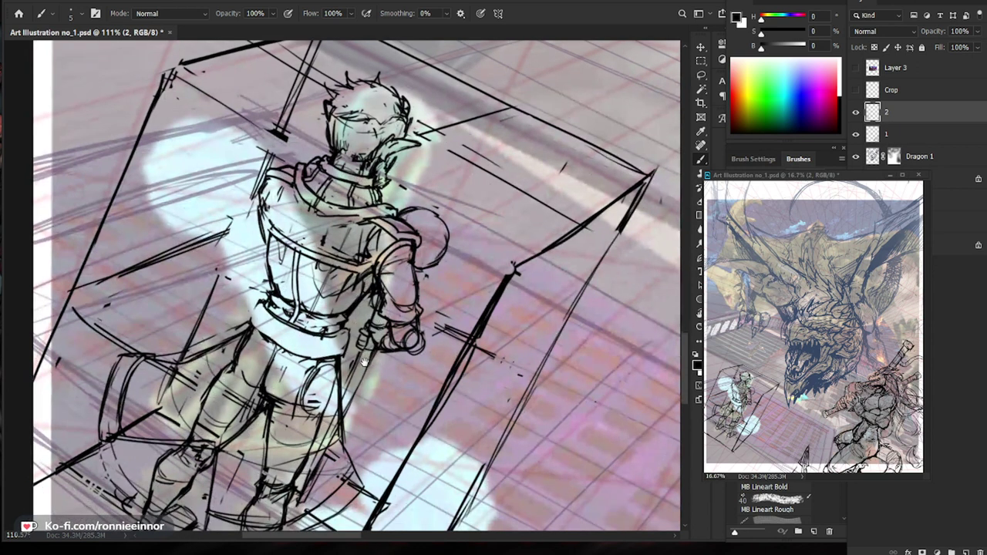
pyautogui.press('e')
pyautogui.moveTo(297, 329); pyautogui.dragTo(295, 345)
pyautogui.press('b')
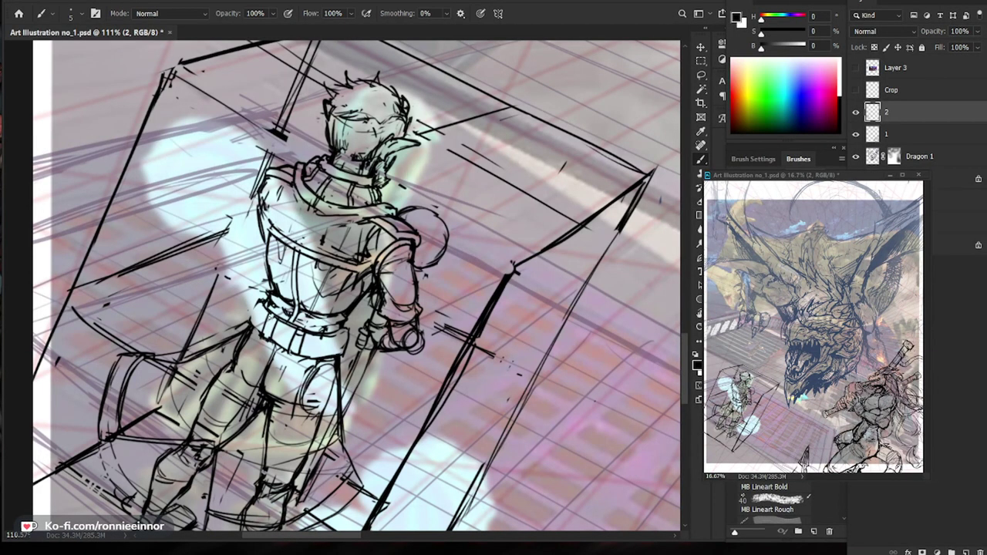
# Tidy the edges of the belt band with short erasures and touch up the lines beside the figure's hand.
pyautogui.press('e')
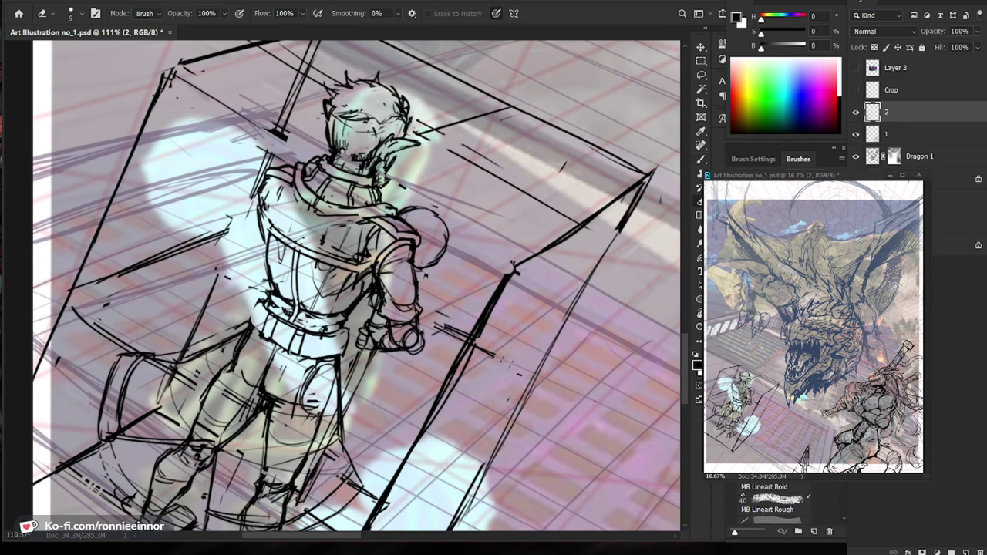
pyautogui.press('b')
pyautogui.moveTo(383, 344)
pyautogui.mouseDown()
pyautogui.moveTo(351, 369)
pyautogui.moveTo(386, 347)
pyautogui.mouseUp()
pyautogui.press('e')
pyautogui.moveTo(280, 327); pyautogui.dragTo(273, 352)
pyautogui.moveTo(351, 392); pyautogui.dragTo(334, 304)
pyautogui.moveTo(333, 304); pyautogui.dragTo(315, 306)
# Enlarge the eraser and rework the rough thigh lines directly below the figure's belt.
pyautogui.press(']')
pyautogui.press(']')
pyautogui.press(']')
pyautogui.press(']')
pyautogui.press(']')
pyautogui.press(']')
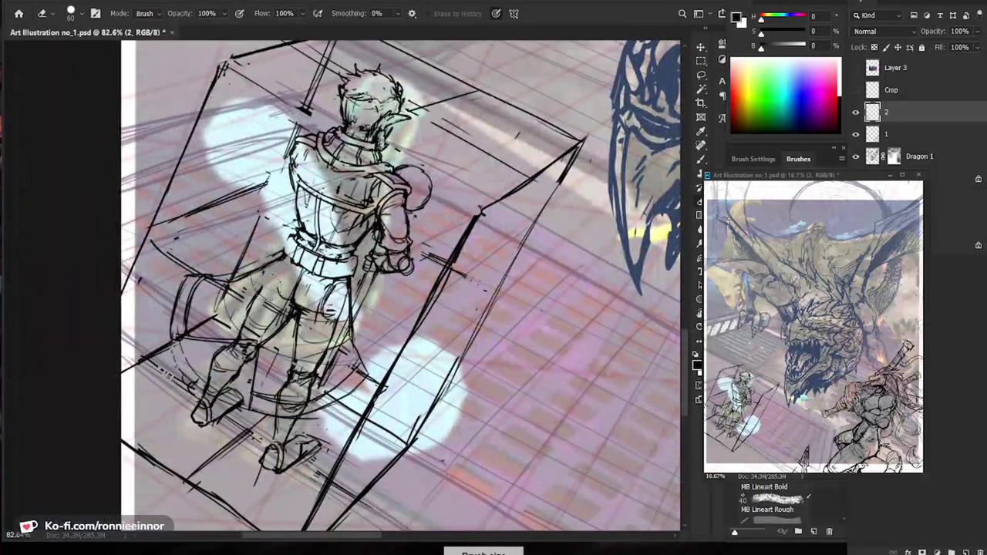
pyautogui.press('b')
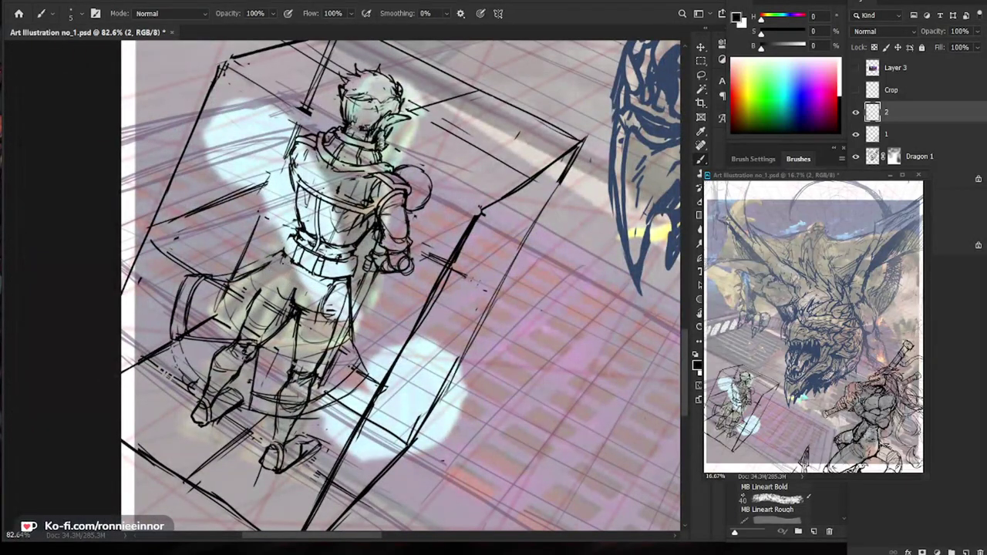
pyautogui.moveTo(288, 258)
pyautogui.mouseDown()
pyautogui.moveTo(328, 282)
pyautogui.moveTo(275, 277)
pyautogui.moveTo(330, 307)
pyautogui.moveTo(335, 348)
pyautogui.moveTo(338, 312)
pyautogui.moveTo(340, 344)
pyautogui.moveTo(321, 371)
pyautogui.moveTo(309, 370)
pyautogui.mouseUp()
pyautogui.press('e')
pyautogui.press(']')
# Draw the narrow tapered shape hanging below the figure's hand and fill it with diagonal hatching.
pyautogui.press('b')
pyautogui.moveTo(368, 267); pyautogui.dragTo(353, 307)
pyautogui.press('e')
pyautogui.press('b')
pyautogui.moveTo(373, 273); pyautogui.dragTo(363, 283)
pyautogui.moveTo(372, 276); pyautogui.dragTo(361, 289)
pyautogui.moveTo(371, 283); pyautogui.dragTo(355, 303)
pyautogui.moveTo(367, 296); pyautogui.dragTo(351, 313)
pyautogui.moveTo(359, 306); pyautogui.dragTo(353, 322)
pyautogui.moveTo(388, 312)
pyautogui.mouseDown()
pyautogui.moveTo(339, 312)
pyautogui.moveTo(436, 308)
pyautogui.mouseUp()
# Touch up the hatched shape and the lines around the hand with a smaller eraser and short brush strokes.
pyautogui.press('e')
pyautogui.press('[')
pyautogui.press('[')
pyautogui.press('[')
pyautogui.press('[')
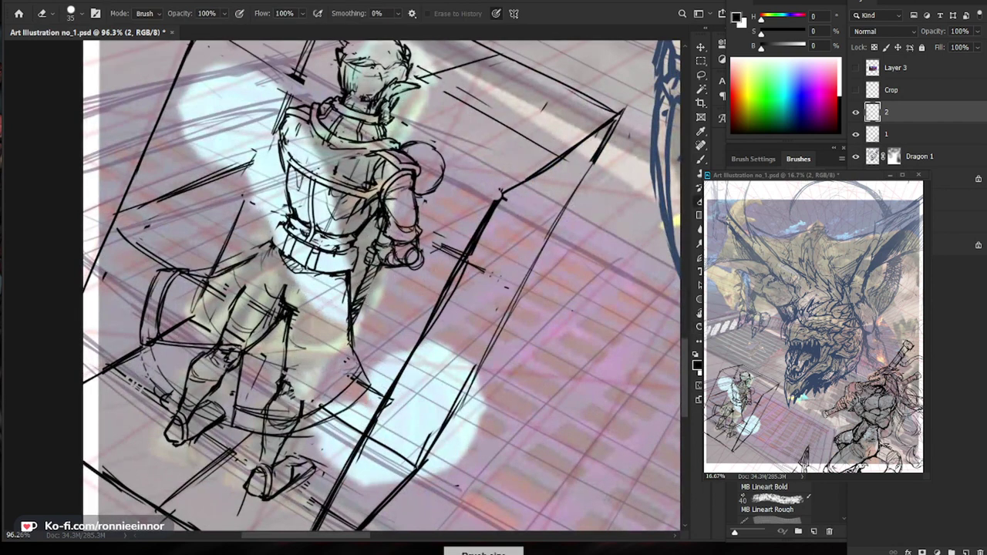
pyautogui.press('b')
pyautogui.moveTo(378, 268)
pyautogui.mouseDown()
pyautogui.moveTo(355, 324)
pyautogui.moveTo(370, 269)
pyautogui.mouseUp()
pyautogui.hotkey('ctrl', 'space')
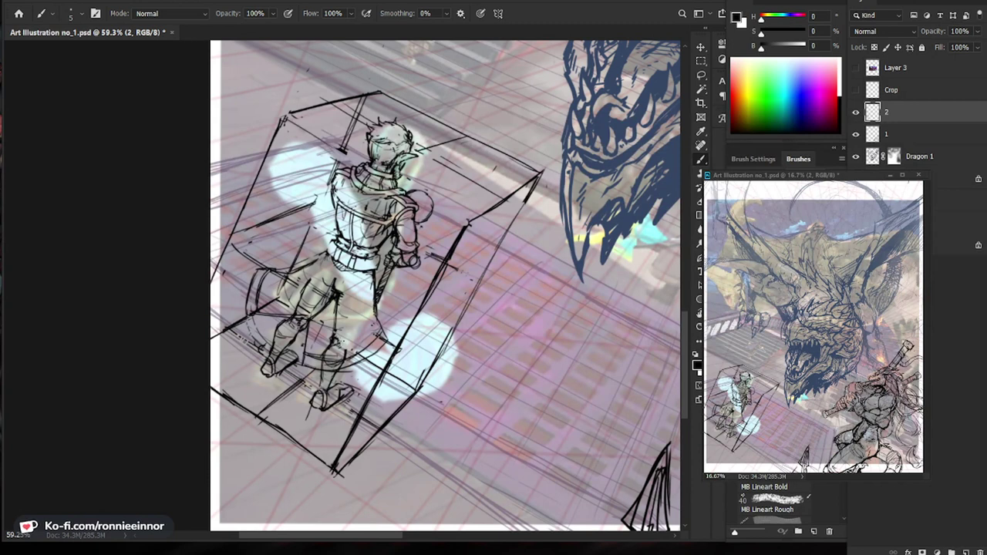
pyautogui.hotkey('ctrl', 'space')
pyautogui.moveTo(338, 338); pyautogui.dragTo(378, 337)
# Erase the thigh lines that show through the figure's skirt below the belt.
pyautogui.press('e')
pyautogui.moveTo(340, 293)
pyautogui.mouseDown()
pyautogui.moveTo(337, 270)
pyautogui.moveTo(316, 313)
pyautogui.mouseUp()
pyautogui.moveTo(315, 276); pyautogui.dragTo(310, 312)
pyautogui.press(']')
pyautogui.press(']')
pyautogui.moveTo(308, 261)
pyautogui.mouseDown()
pyautogui.moveTo(270, 267)
pyautogui.moveTo(264, 256)
pyautogui.moveTo(259, 280)
pyautogui.moveTo(310, 266)
pyautogui.moveTo(273, 267)
pyautogui.moveTo(289, 299)
pyautogui.moveTo(395, 310)
pyautogui.mouseUp()
pyautogui.press('b')
# Clear the remaining leg lines inside the skirt down to its hem with a larger eraser, touching up the hem.
pyautogui.press('e')
pyautogui.press(']')
pyautogui.press(']')
pyautogui.press(']')
pyautogui.moveTo(339, 328)
pyautogui.mouseDown()
pyautogui.moveTo(376, 359)
pyautogui.moveTo(326, 363)
pyautogui.moveTo(381, 359)
pyautogui.mouseUp()
pyautogui.press('b')
pyautogui.moveTo(299, 358); pyautogui.dragTo(343, 365)
pyautogui.press('e')
pyautogui.moveTo(285, 293)
pyautogui.mouseDown()
pyautogui.moveTo(302, 305)
pyautogui.moveTo(306, 290)
pyautogui.moveTo(270, 302)
pyautogui.moveTo(290, 308)
pyautogui.mouseUp()
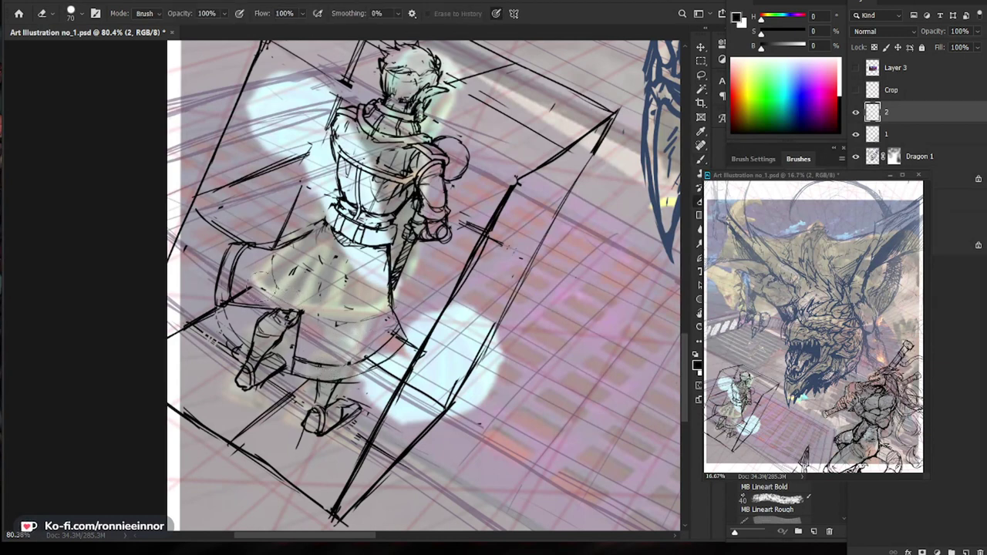
# Reduce the eraser size and redraw the lines where the rear leg meets the skirt hem.
pyautogui.press('[')
pyautogui.press('[')
pyautogui.press('[')
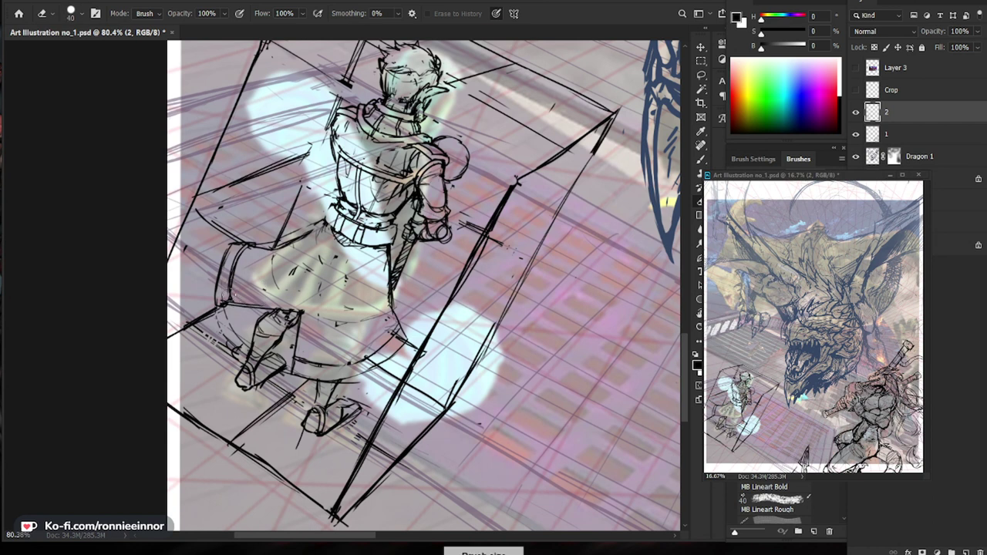
pyautogui.press('b')
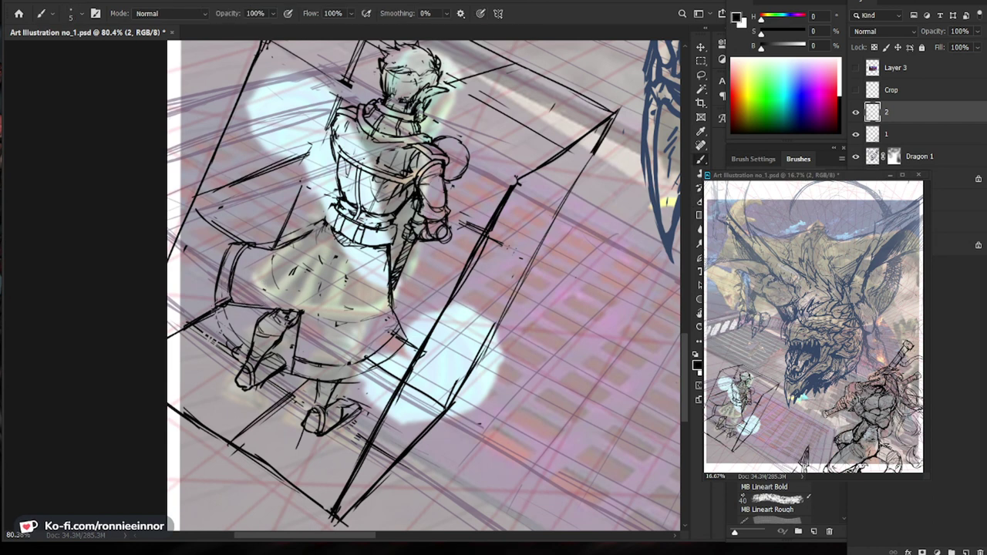
pyautogui.press('e')
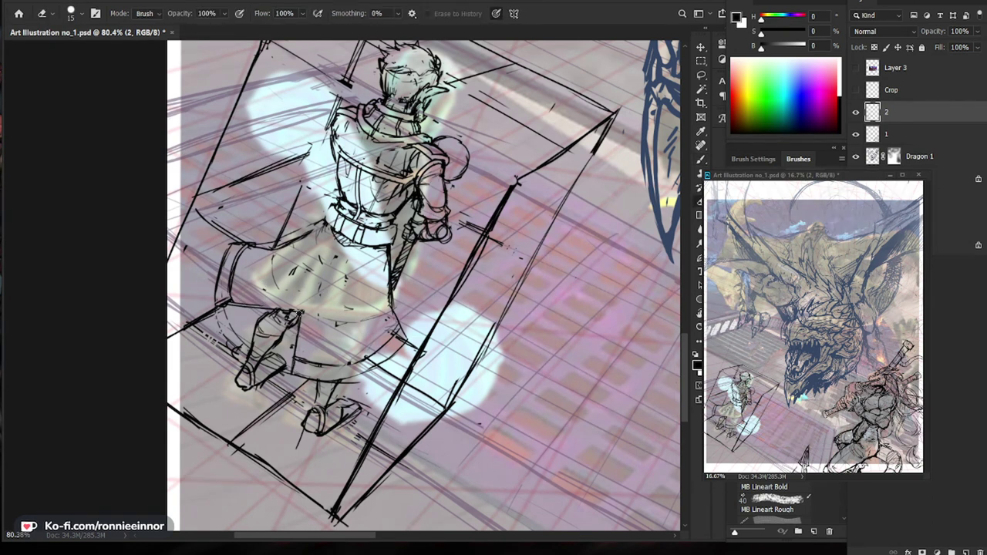
pyautogui.press('b')
pyautogui.moveTo(298, 311); pyautogui.dragTo(253, 305)
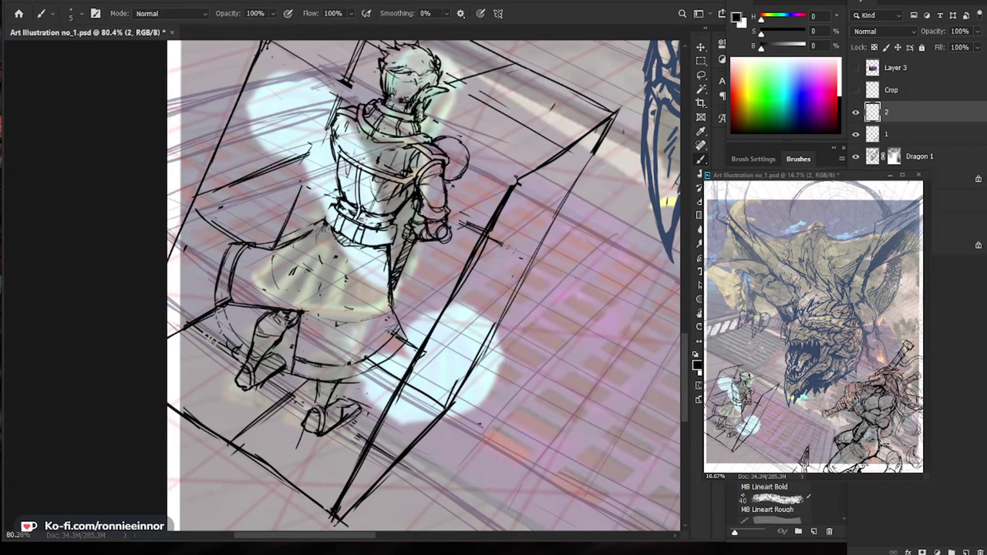
# Draw fold lines running down the skirt from the belt and clean them with the eraser.
pyautogui.moveTo(333, 251)
pyautogui.mouseDown()
pyautogui.moveTo(300, 307)
pyautogui.moveTo(300, 337)
pyautogui.mouseUp()
pyautogui.press('e')
pyautogui.press('b')
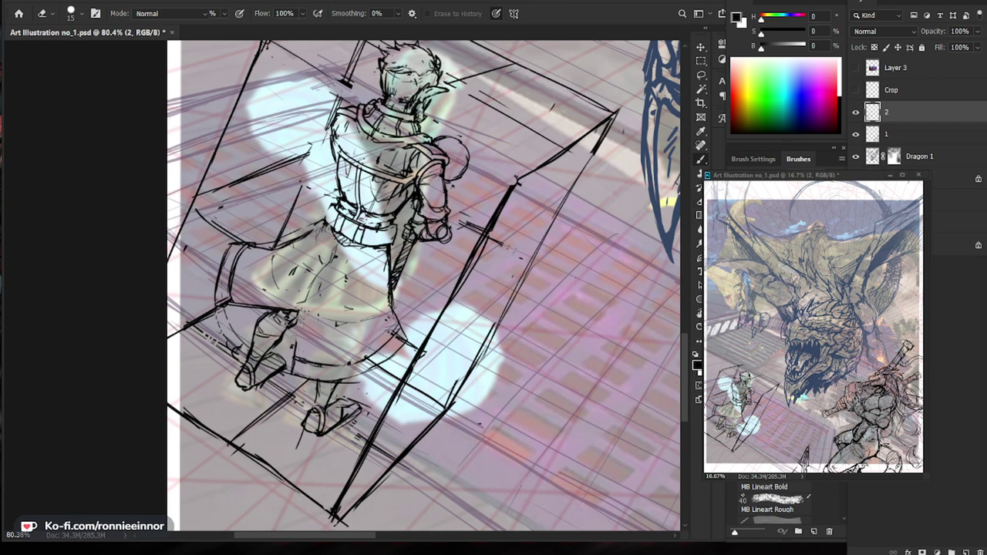
pyautogui.moveTo(283, 283); pyautogui.dragTo(333, 314)
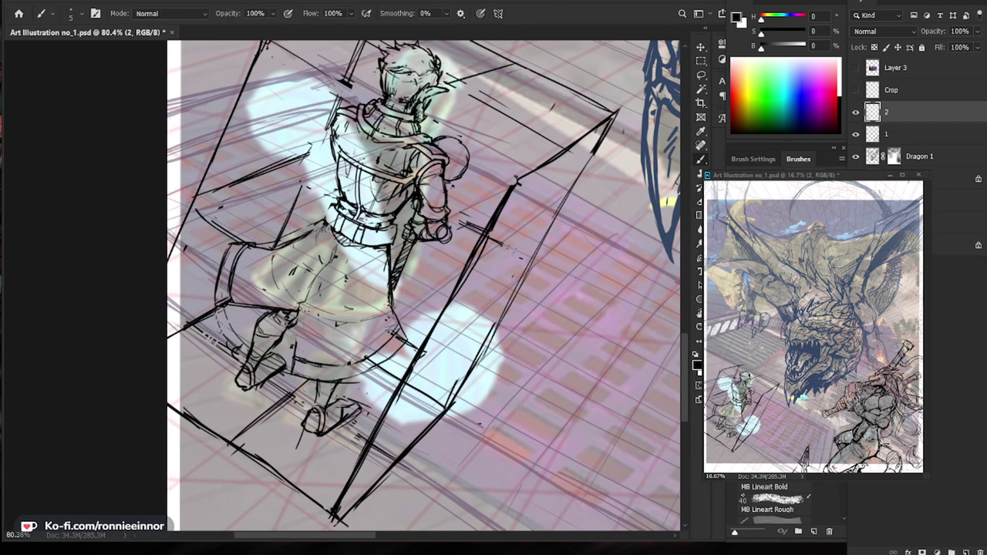
pyautogui.press('e')
pyautogui.press('b')
pyautogui.moveTo(392, 300); pyautogui.dragTo(391, 311)
pyautogui.press('e')
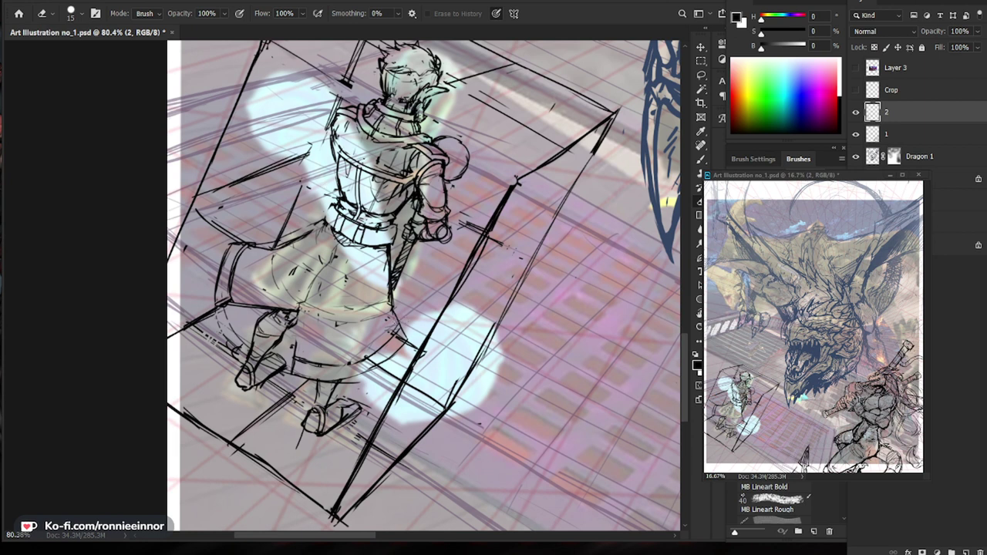
# Add brush strokes to the side edges, folds and lower hem of the figure's skirt.
pyautogui.press('b')
pyautogui.moveTo(273, 251); pyautogui.dragTo(252, 274)
pyautogui.moveTo(407, 286)
pyautogui.mouseDown()
pyautogui.moveTo(340, 286)
pyautogui.moveTo(432, 311)
pyautogui.mouseUp()
pyautogui.moveTo(339, 284); pyautogui.dragTo(337, 314)
pyautogui.moveTo(399, 353); pyautogui.dragTo(372, 365)
pyautogui.moveTo(284, 344); pyautogui.dragTo(325, 344)
# Refine the cuff at the top of the rear boot with alternating brush strokes and erasures.
pyautogui.press('e')
pyautogui.moveTo(274, 304)
pyautogui.mouseDown()
pyautogui.moveTo(273, 295)
pyautogui.moveTo(299, 316)
pyautogui.moveTo(270, 304)
pyautogui.moveTo(272, 286)
pyautogui.mouseUp()
pyautogui.click(304, 314)
pyautogui.press('b')
pyautogui.press('e')
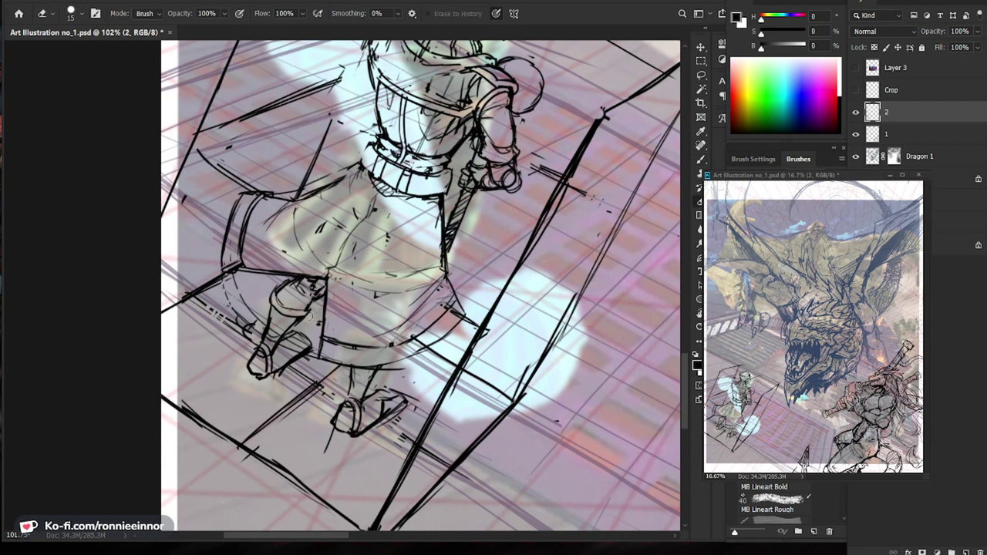
pyautogui.moveTo(270, 291); pyautogui.dragTo(292, 315)
pyautogui.press('b')
pyautogui.press('e')
pyautogui.press('b')
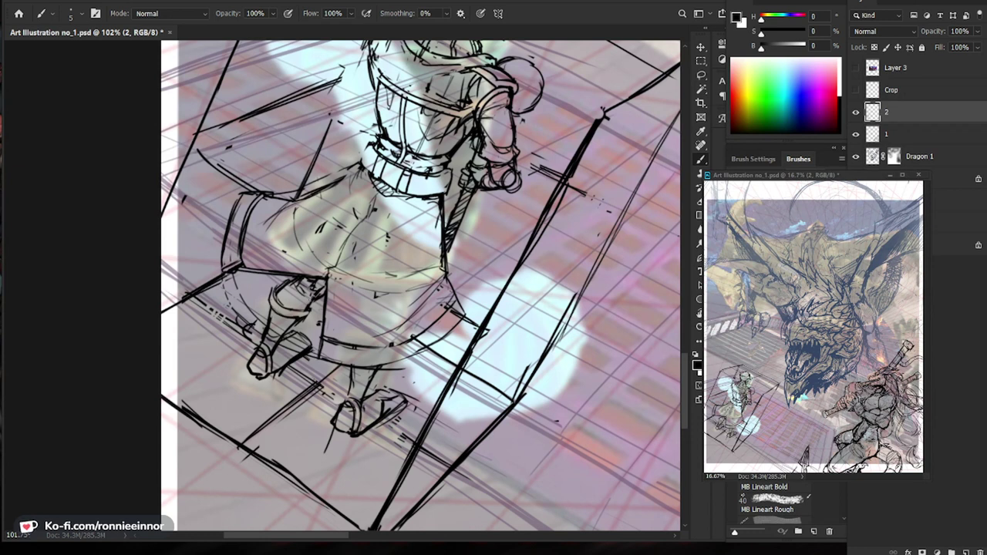
# Define the shaft and band of the rear boot below its cuff, erasing excess lines.
pyautogui.moveTo(330, 381); pyautogui.dragTo(339, 348)
pyautogui.press('e')
pyautogui.moveTo(266, 310); pyautogui.dragTo(272, 321)
pyautogui.press('b')
pyautogui.press('e')
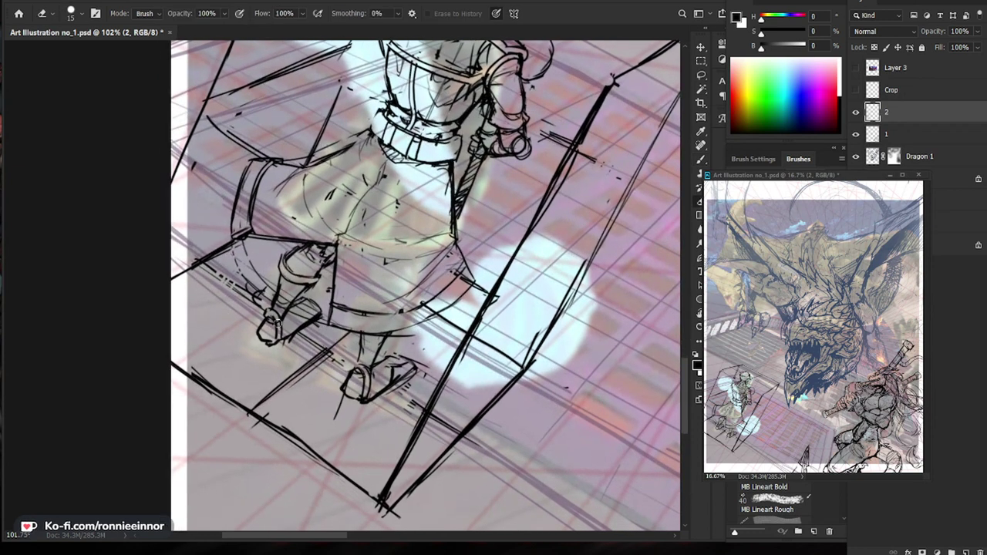
pyautogui.press('b')
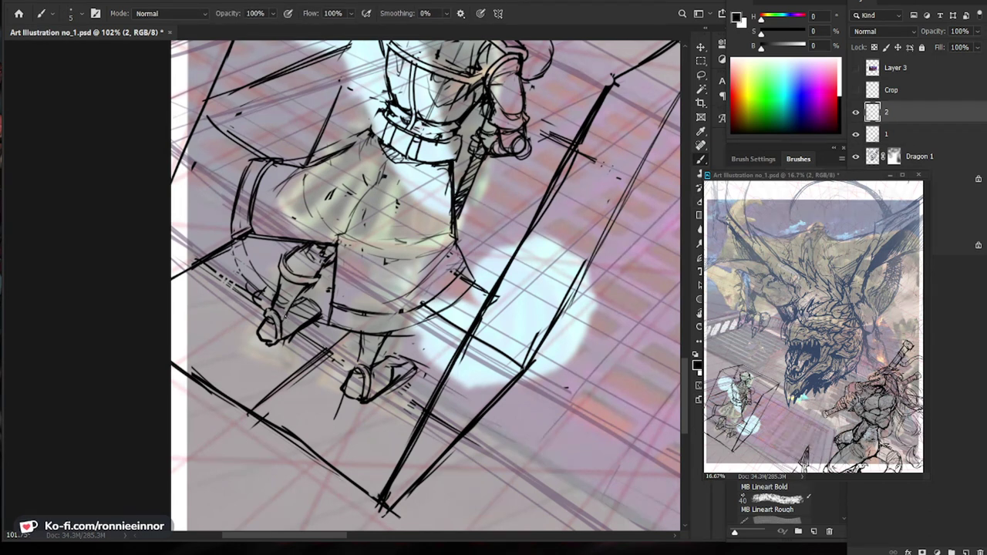
pyautogui.press('e')
pyautogui.moveTo(289, 304); pyautogui.dragTo(290, 319)
pyautogui.press('b')
# Draw hair strands sweeping across the top of the figure's head.
pyautogui.moveTo(537, 352); pyautogui.dragTo(463, 378)
pyautogui.moveTo(567, 419); pyautogui.dragTo(489, 409)
pyautogui.moveTo(563, 358); pyautogui.dragTo(516, 361)
pyautogui.moveTo(476, 242); pyautogui.dragTo(616, 245)
pyautogui.press('e')
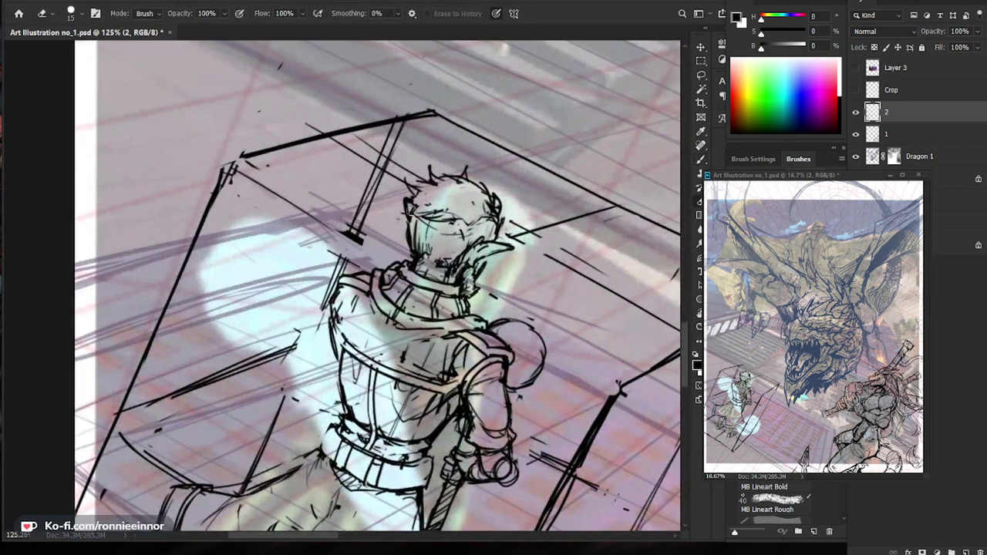
pyautogui.press('b')
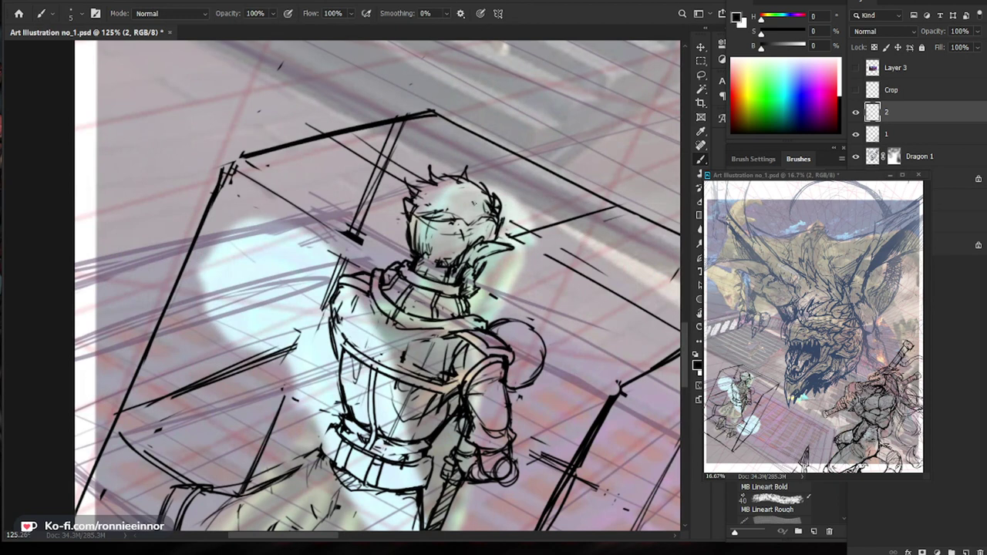
pyautogui.moveTo(466, 198)
pyautogui.mouseDown()
pyautogui.moveTo(429, 199)
pyautogui.moveTo(442, 212)
pyautogui.mouseUp()
pyautogui.moveTo(454, 191)
pyautogui.mouseDown()
pyautogui.moveTo(429, 194)
pyautogui.moveTo(449, 221)
pyautogui.moveTo(465, 221)
pyautogui.mouseUp()
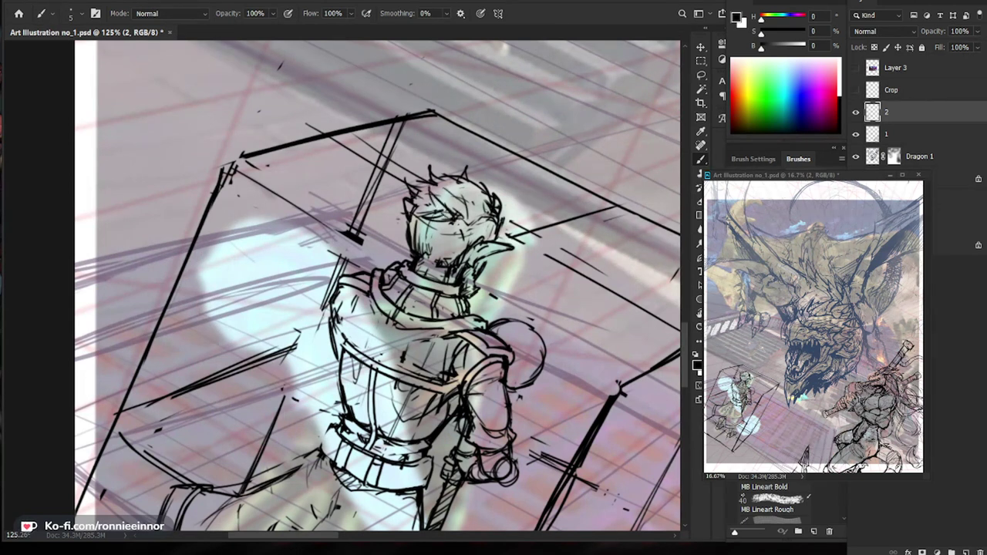
# Thin out the hair lines at the crown and side of the head and add more strands.
pyautogui.press('e')
pyautogui.moveTo(434, 213)
pyautogui.mouseDown()
pyautogui.moveTo(450, 222)
pyautogui.moveTo(427, 216)
pyautogui.moveTo(453, 225)
pyautogui.mouseUp()
pyautogui.press('b')
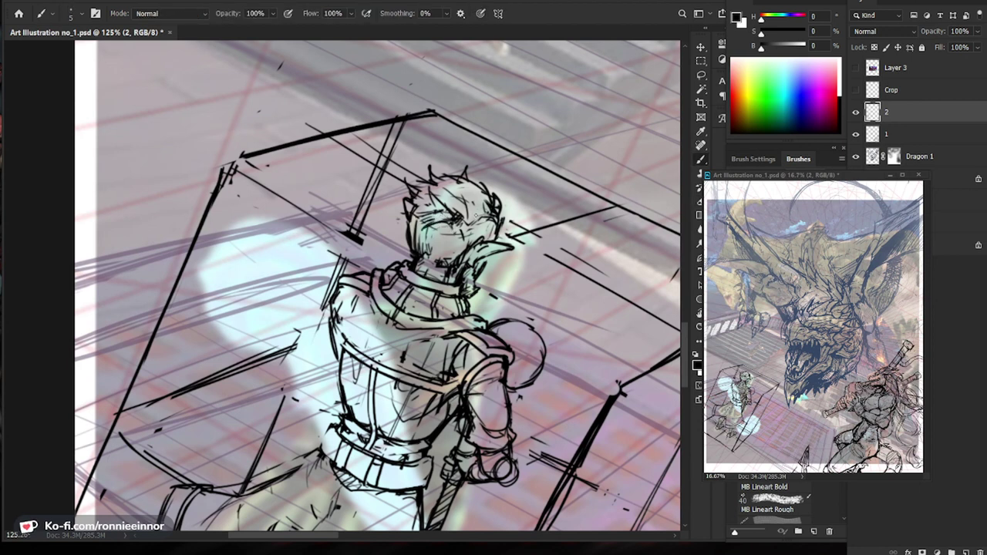
pyautogui.press('e')
pyautogui.moveTo(496, 192); pyautogui.dragTo(486, 218)
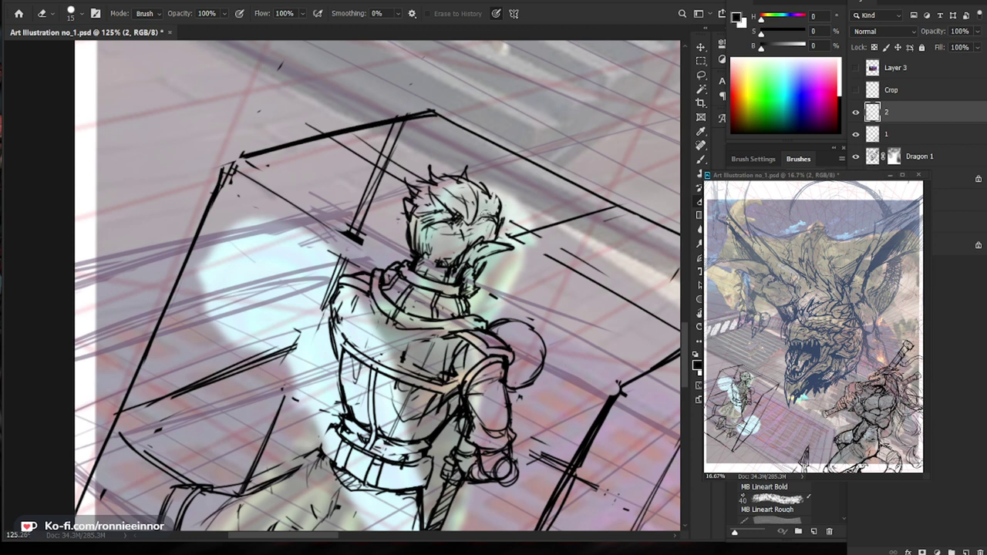
pyautogui.press('b')
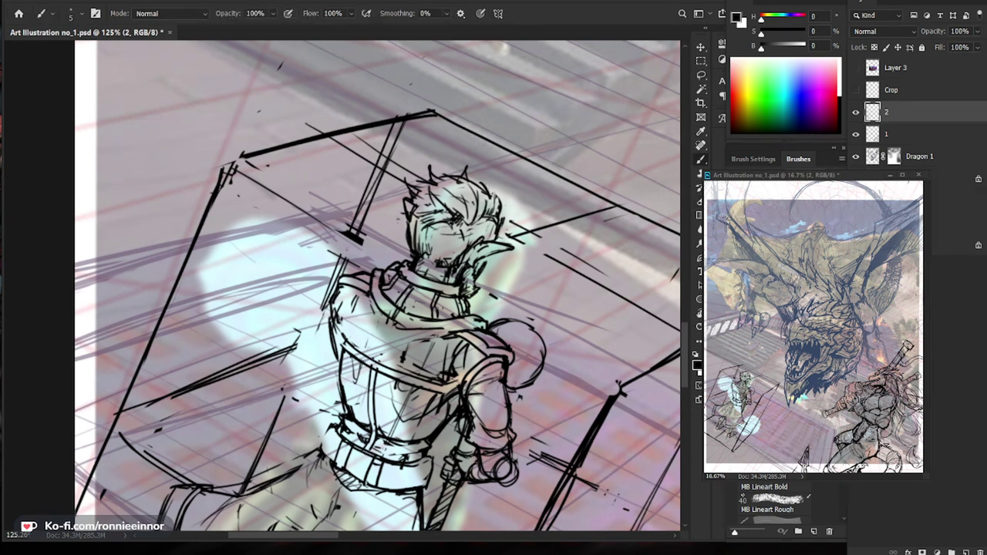
pyautogui.press('e')
pyautogui.moveTo(490, 195)
pyautogui.mouseDown()
pyautogui.moveTo(436, 176)
pyautogui.moveTo(442, 165)
pyautogui.moveTo(440, 183)
pyautogui.moveTo(452, 190)
pyautogui.mouseUp()
pyautogui.press('b')
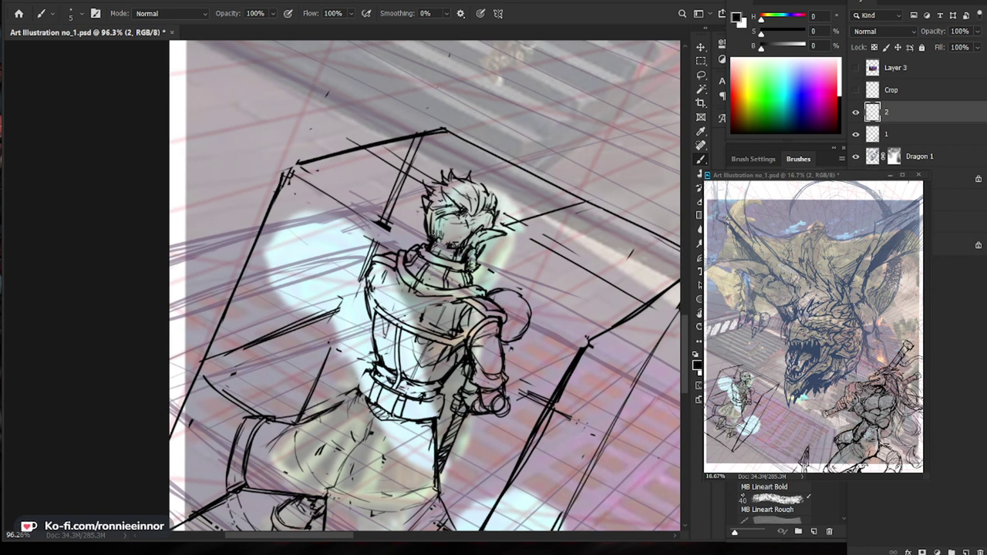
# Add short strokes on the figure's upper back and along the left shoulder edge.
pyautogui.moveTo(402, 301); pyautogui.dragTo(425, 301)
pyautogui.moveTo(363, 275); pyautogui.dragTo(361, 302)
pyautogui.press('e')
pyautogui.press('b')
pyautogui.moveTo(582, 375); pyautogui.dragTo(555, 355)
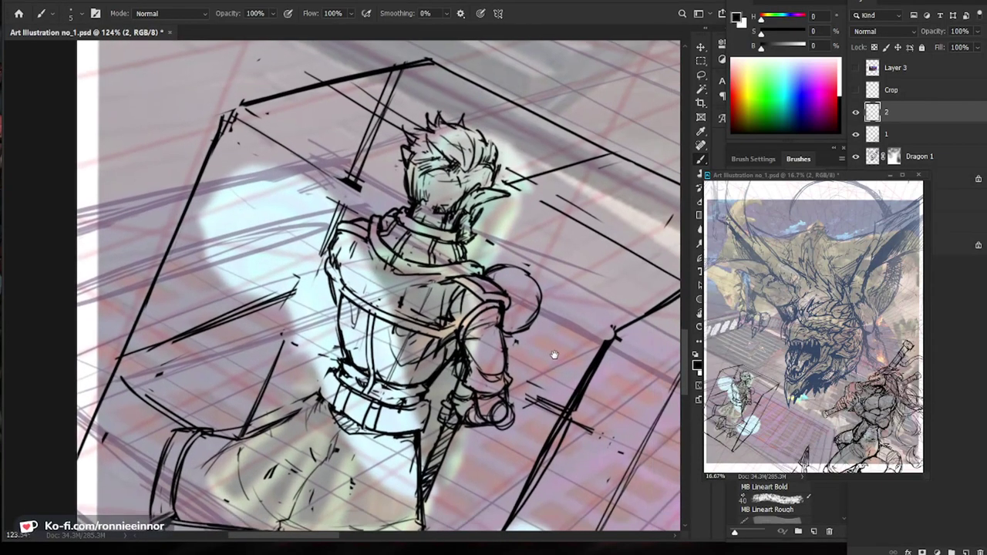
# Erase the outer contour of the left shoulder and redraw it closer to the body, trimming leftover marks.
pyautogui.press('e')
pyautogui.moveTo(335, 236)
pyautogui.mouseDown()
pyautogui.moveTo(340, 274)
pyautogui.moveTo(325, 280)
pyautogui.mouseUp()
pyautogui.press('b')
pyautogui.hotkey('ctrl', 'z')
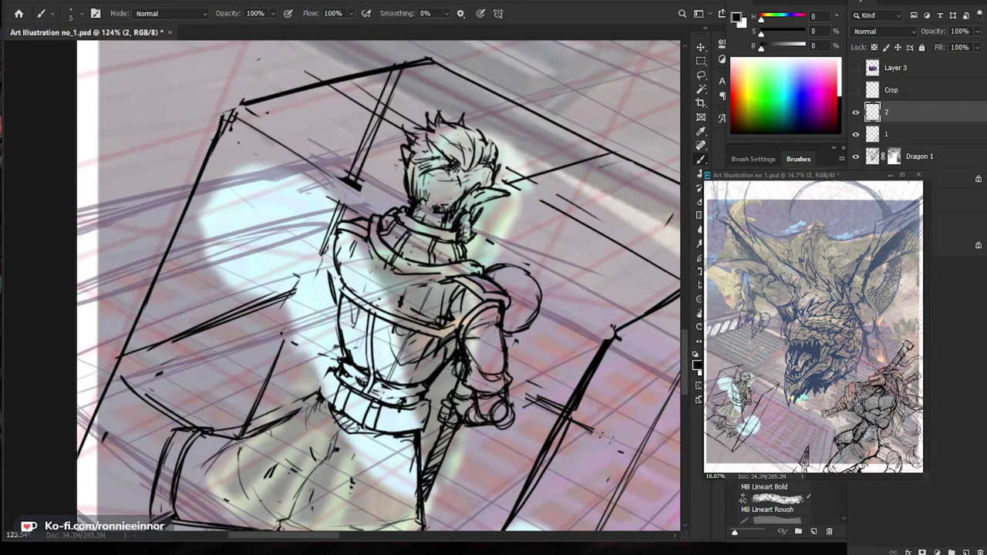
pyautogui.moveTo(336, 231)
pyautogui.mouseDown()
pyautogui.moveTo(327, 251)
pyautogui.moveTo(343, 290)
pyautogui.mouseUp()
pyautogui.press('e')
pyautogui.press('b')
pyautogui.press('e')
pyautogui.press('b')
pyautogui.moveTo(489, 411); pyautogui.dragTo(444, 351)
pyautogui.press('e')
pyautogui.moveTo(279, 205); pyautogui.dragTo(291, 253)
pyautogui.press('b')
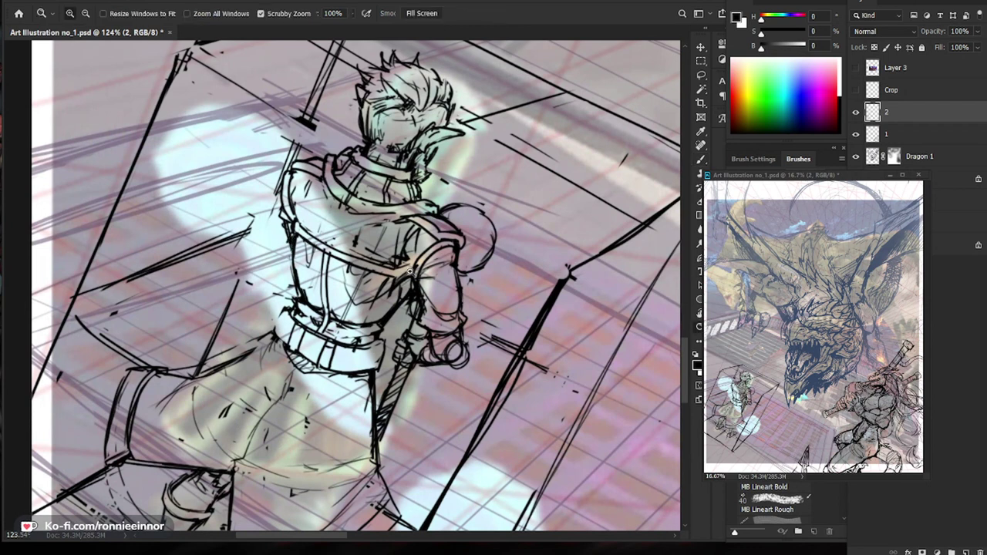
# Refine the lines of the figure's head and neck above the collar with alternating brush strokes and erasures.
pyautogui.moveTo(422, 274); pyautogui.dragTo(231, 291)
pyautogui.moveTo(423, 328); pyautogui.dragTo(512, 306)
pyautogui.moveTo(513, 306); pyautogui.dragTo(490, 323)
pyautogui.scroll(3, 488, 323)
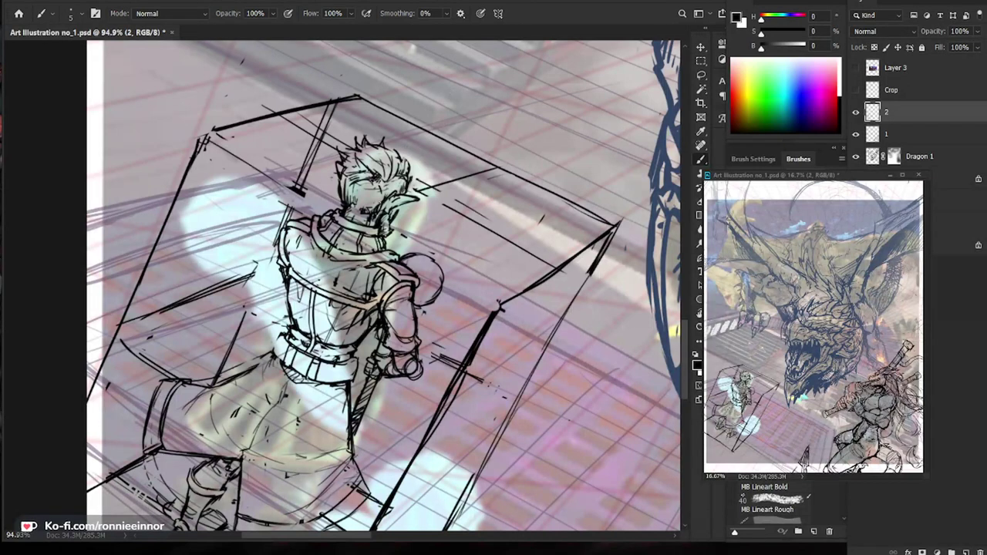
pyautogui.scroll(-1, 405, 230)
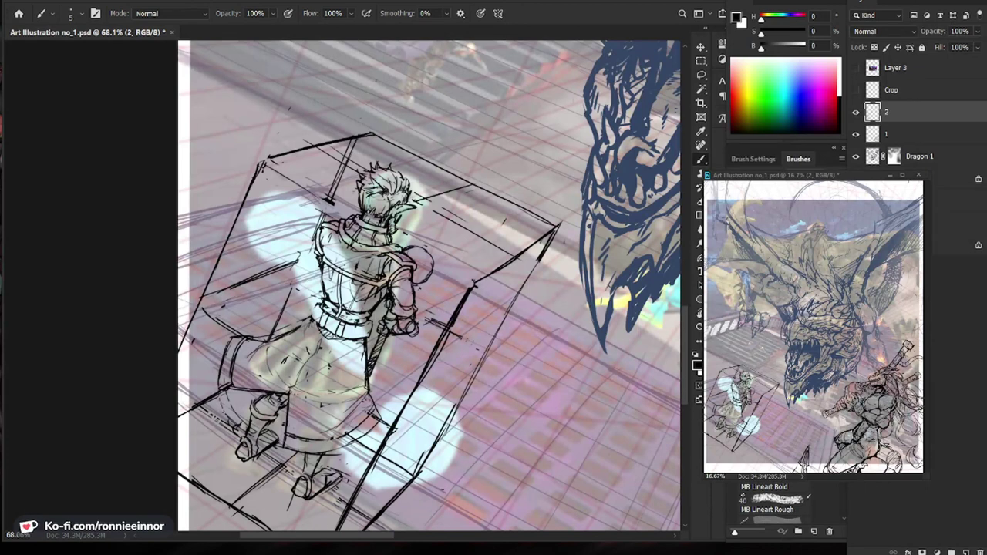
pyautogui.scroll(3, 417, 212)
pyautogui.press('e')
pyautogui.press('b')
pyautogui.moveTo(409, 183)
pyautogui.mouseDown()
pyautogui.moveTo(446, 182)
pyautogui.moveTo(393, 200)
pyautogui.moveTo(376, 261)
pyautogui.mouseUp()
pyautogui.press('e')
pyautogui.press('b')
pyautogui.press('e')
pyautogui.press('b')
pyautogui.press('e')
pyautogui.press('b')
pyautogui.press('e')
pyautogui.press('b')
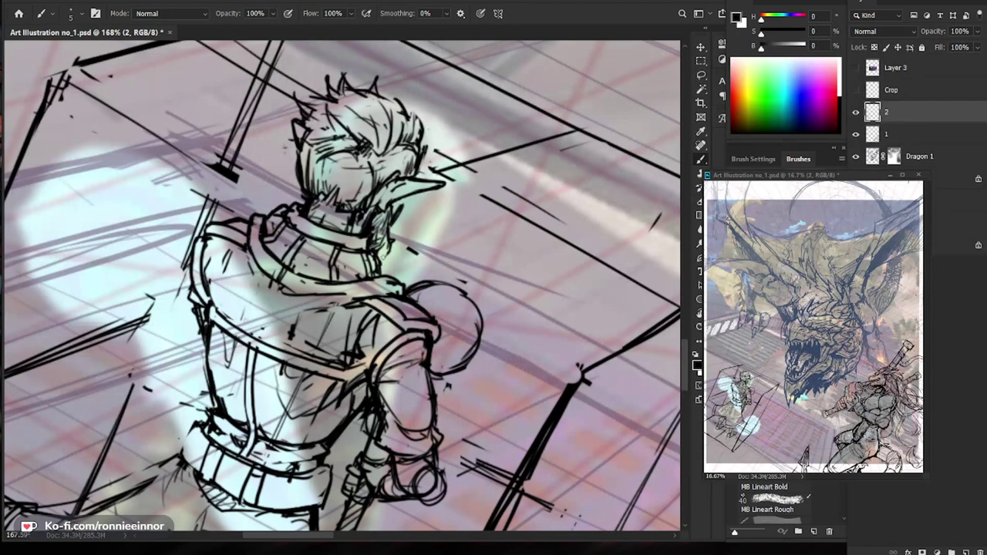
# Strengthen the upper rear edge of the skirt where it flares out below the belt.
pyautogui.moveTo(476, 183); pyautogui.dragTo(386, 185)
pyautogui.moveTo(503, 510); pyautogui.dragTo(419, 378)
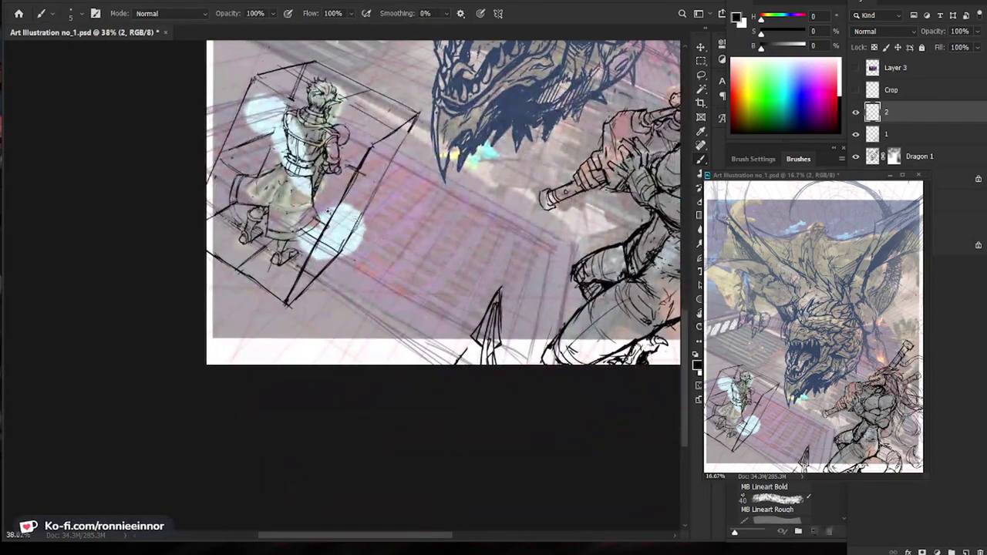
pyautogui.moveTo(328, 186); pyautogui.dragTo(401, 197)
pyautogui.moveTo(286, 133); pyautogui.dragTo(298, 181)
pyautogui.press('e')
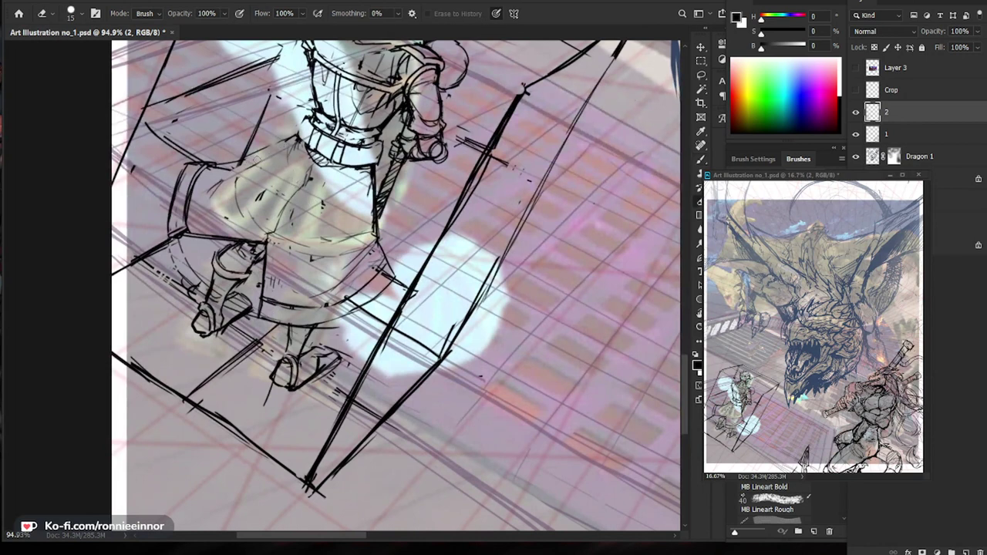
pyautogui.press('b')
pyautogui.moveTo(278, 145); pyautogui.dragTo(217, 166)
pyautogui.hotkey('ctrl', 'space')
pyautogui.moveTo(365, 178); pyautogui.dragTo(322, 220)
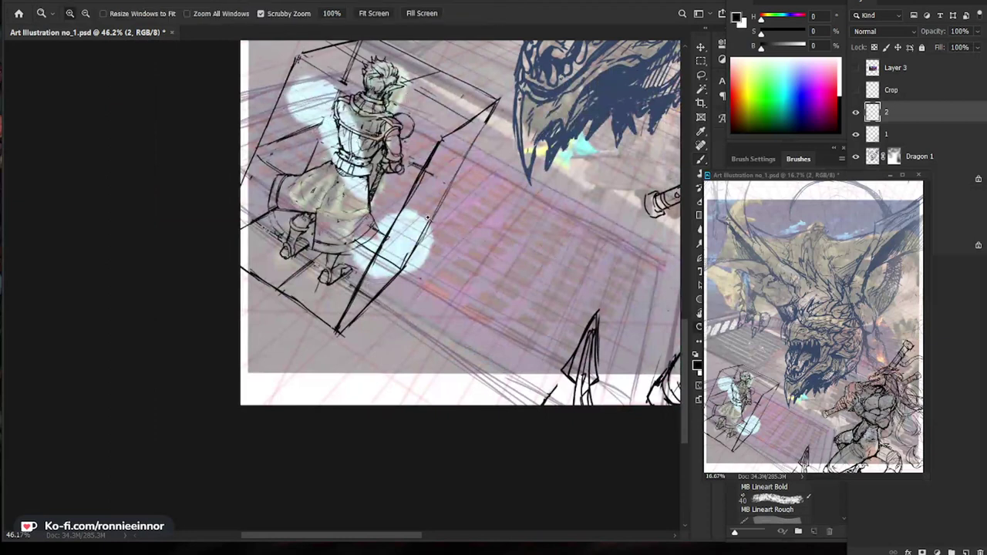
# Draw the vertical split and hem lines on the lower part of the figure's skirt.
pyautogui.hotkey('ctrl', 'space')
pyautogui.moveTo(392, 197); pyautogui.dragTo(432, 203)
pyautogui.press('e')
pyautogui.press('b')
pyautogui.moveTo(291, 157); pyautogui.dragTo(304, 243)
pyautogui.press('space')
pyautogui.moveTo(284, 203); pyautogui.dragTo(278, 224)
pyautogui.hotkey('ctrl', 'space')
pyautogui.moveTo(436, 306)
pyautogui.mouseDown()
pyautogui.moveTo(386, 306)
pyautogui.moveTo(447, 280)
pyautogui.mouseUp()
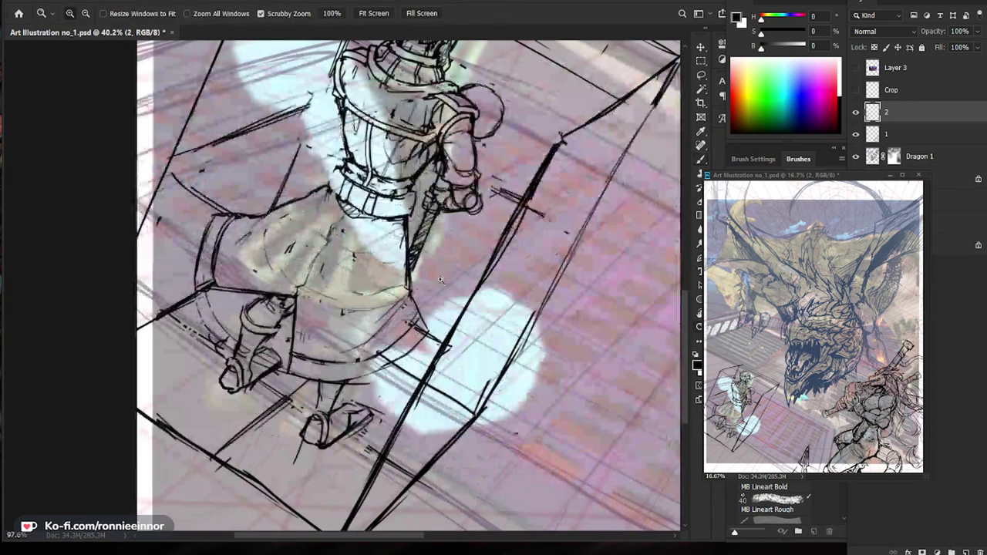
# Refine the contours of the lower skirt with alternating brush strokes and erasures.
pyautogui.press('b')
pyautogui.press('space')
pyautogui.moveTo(299, 211)
pyautogui.mouseDown()
pyautogui.moveTo(146, 206)
pyautogui.moveTo(227, 196)
pyautogui.moveTo(235, 180)
pyautogui.moveTo(224, 186)
pyautogui.mouseUp()
pyautogui.press('e')
pyautogui.press('b')
pyautogui.hotkey('ctrl', 'space')
pyautogui.moveTo(336, 223); pyautogui.dragTo(305, 233)
pyautogui.keyDown('alt'); pyautogui.click(305, 232); pyautogui.keyUp('alt')
pyautogui.press('b')
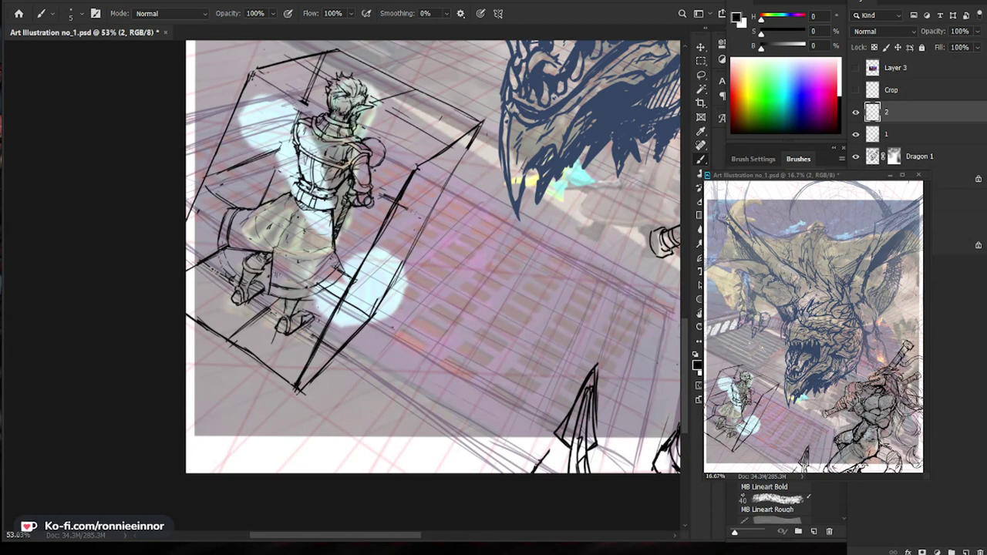
# Erase the guide-box line overlapping the skirt hem and redraw the hem's right corner.
pyautogui.moveTo(310, 317)
pyautogui.mouseDown()
pyautogui.moveTo(324, 310)
pyautogui.moveTo(327, 320)
pyautogui.mouseUp()
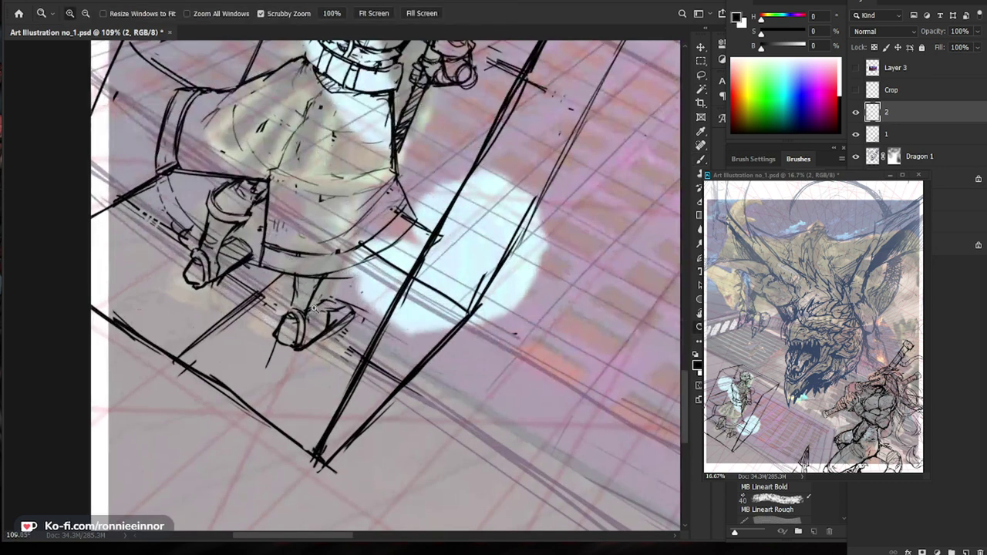
pyautogui.press('e')
pyautogui.moveTo(337, 271)
pyautogui.mouseDown()
pyautogui.moveTo(414, 226)
pyautogui.moveTo(387, 257)
pyautogui.moveTo(338, 274)
pyautogui.mouseUp()
pyautogui.press('b')
pyautogui.press('e')
pyautogui.moveTo(401, 238); pyautogui.dragTo(415, 217)
pyautogui.press('b')
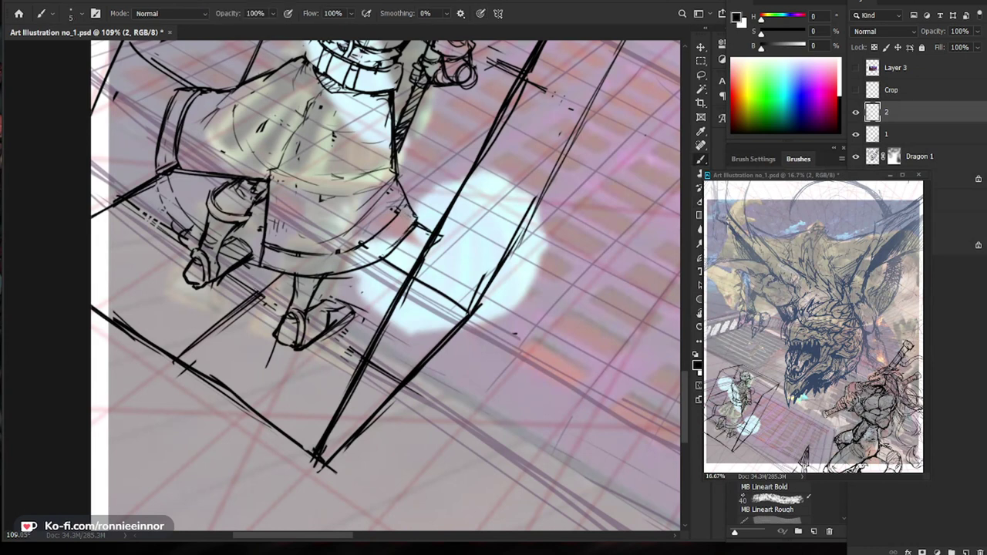
# Draw an inner border line beside the skirt's vertical split and add a small fold where the split begins.
pyautogui.moveTo(279, 182)
pyautogui.mouseDown()
pyautogui.moveTo(277, 251)
pyautogui.moveTo(267, 246)
pyautogui.mouseUp()
pyautogui.press('e')
pyautogui.moveTo(308, 198); pyautogui.dragTo(394, 268)
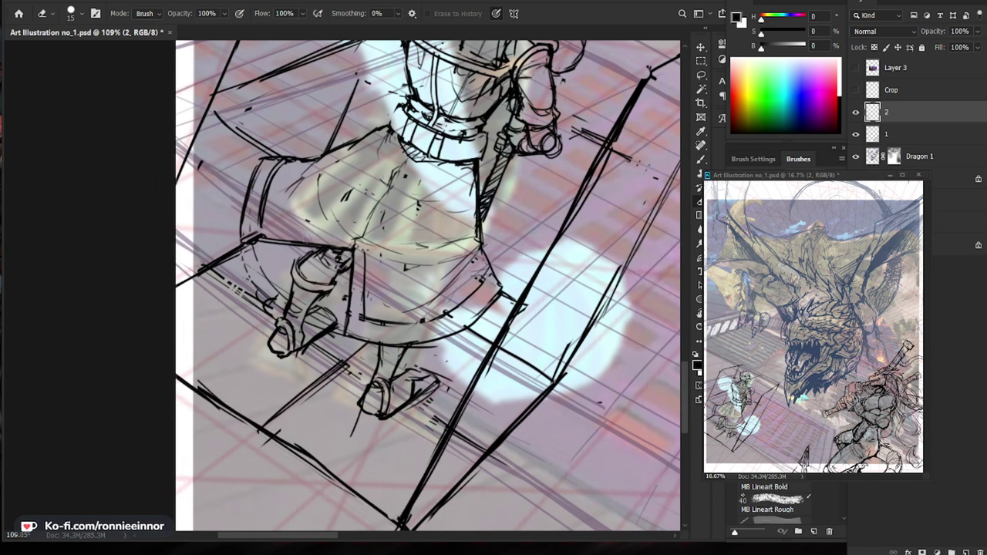
pyautogui.press('b')
pyautogui.moveTo(365, 219); pyautogui.dragTo(380, 215)
pyautogui.moveTo(378, 219)
pyautogui.mouseDown()
pyautogui.moveTo(361, 261)
pyautogui.moveTo(358, 241)
pyautogui.moveTo(355, 250)
pyautogui.mouseUp()
pyautogui.press('e')
pyautogui.moveTo(447, 224); pyautogui.dragTo(422, 257)
pyautogui.press('b')
# Redraw the lower edge of the skirt's left panel and erase stray marks around it.
pyautogui.moveTo(344, 267)
pyautogui.mouseDown()
pyautogui.moveTo(329, 278)
pyautogui.moveTo(333, 264)
pyautogui.moveTo(301, 274)
pyautogui.mouseUp()
pyautogui.press('e')
pyautogui.press('b')
pyautogui.press('e')
pyautogui.press('b')
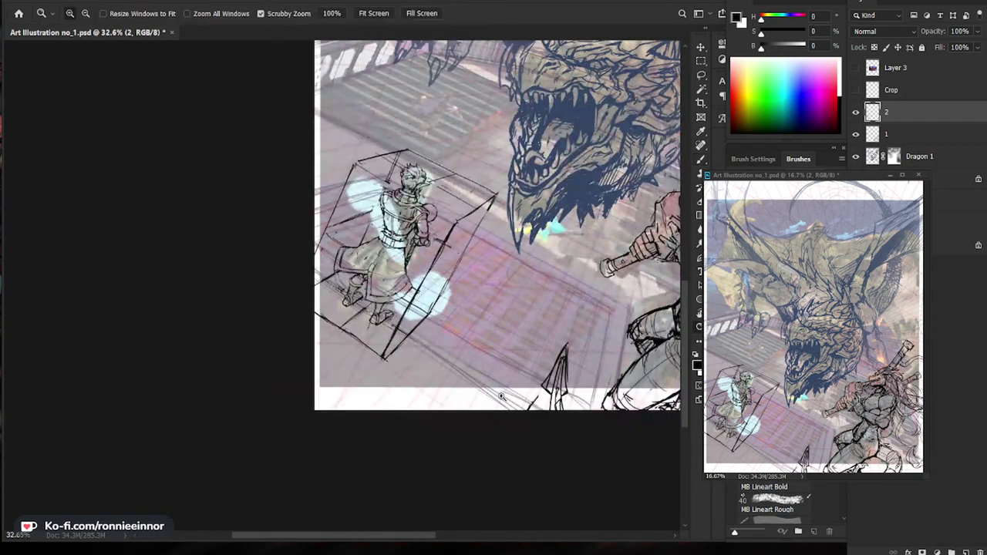
pyautogui.moveTo(381, 269); pyautogui.dragTo(432, 270)
pyautogui.press('e')
pyautogui.press('b')
# Add inner border strokes along the edge of the skirt's left panel, correcting them with the eraser.
pyautogui.moveTo(301, 211)
pyautogui.mouseDown()
pyautogui.moveTo(319, 219)
pyautogui.moveTo(293, 223)
pyautogui.moveTo(291, 232)
pyautogui.moveTo(267, 223)
pyautogui.moveTo(321, 211)
pyautogui.moveTo(307, 206)
pyautogui.mouseUp()
pyautogui.press('e')
pyautogui.press('z')
pyautogui.press('e')
pyautogui.press('b')
pyautogui.press('space')
pyautogui.moveTo(479, 312)
pyautogui.mouseDown()
pyautogui.moveTo(448, 292)
pyautogui.moveTo(446, 304)
pyautogui.mouseUp()
pyautogui.press('e')
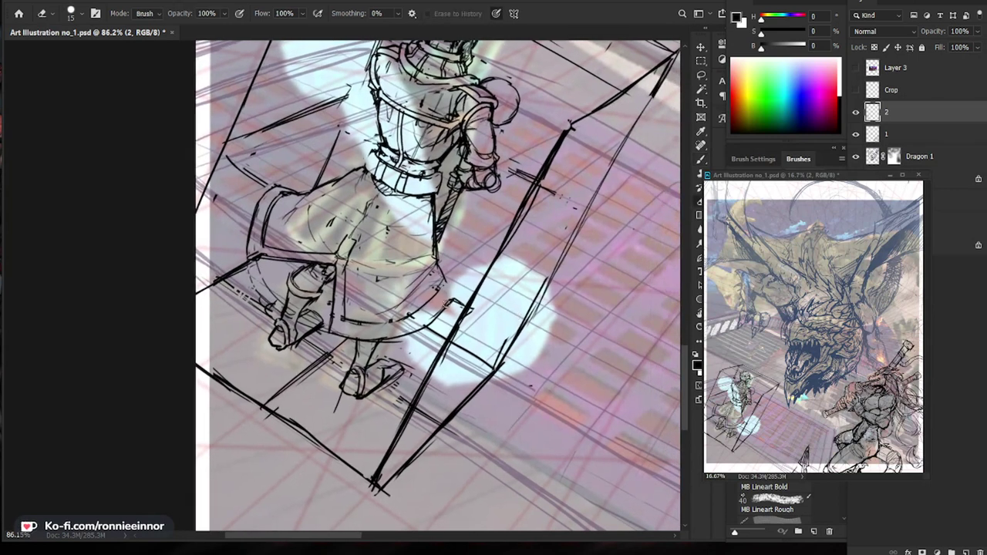
# Rework the inner band line near the skirt's right hem corner and erase excess marks along the hem.
pyautogui.press('b')
pyautogui.press('e')
pyautogui.press('b')
pyautogui.moveTo(427, 306)
pyautogui.mouseDown()
pyautogui.moveTo(343, 318)
pyautogui.moveTo(420, 311)
pyautogui.mouseUp()
pyautogui.press('e')
pyautogui.moveTo(431, 300); pyautogui.dragTo(339, 304)
pyautogui.moveTo(561, 401); pyautogui.dragTo(453, 406)
pyautogui.moveTo(328, 338); pyautogui.dragTo(307, 359)
pyautogui.moveTo(207, 335); pyautogui.dragTo(260, 331)
pyautogui.moveTo(400, 267); pyautogui.dragTo(381, 295)
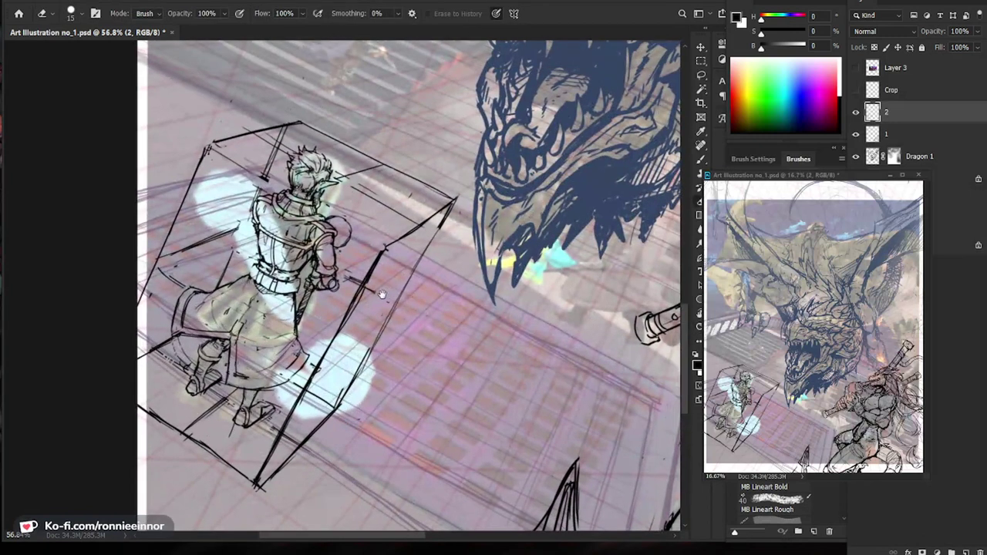
# Redraw the sole and side of the figure's right-hand boot and clean up its outline.
pyautogui.moveTo(431, 260); pyautogui.dragTo(485, 208)
pyautogui.moveTo(319, 402); pyautogui.dragTo(383, 401)
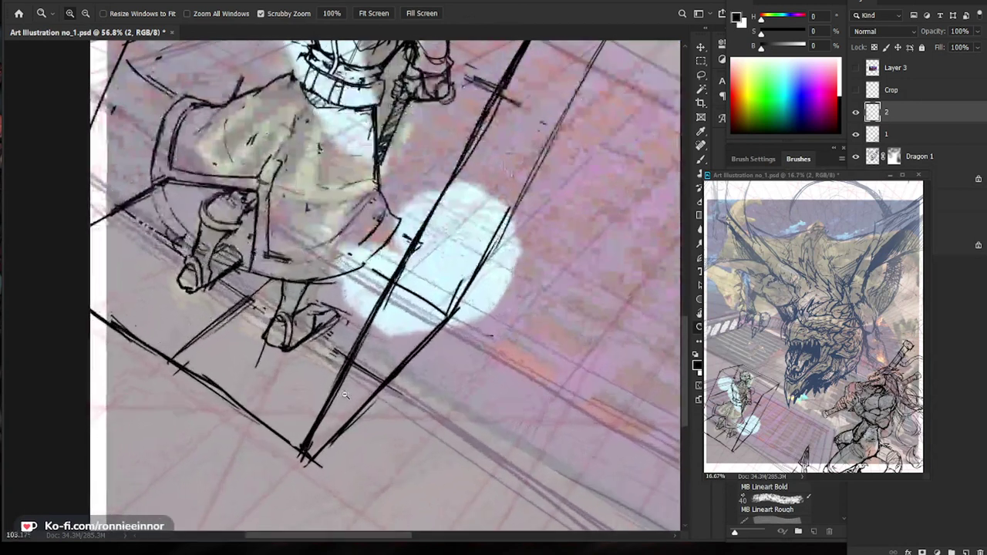
pyautogui.press('b')
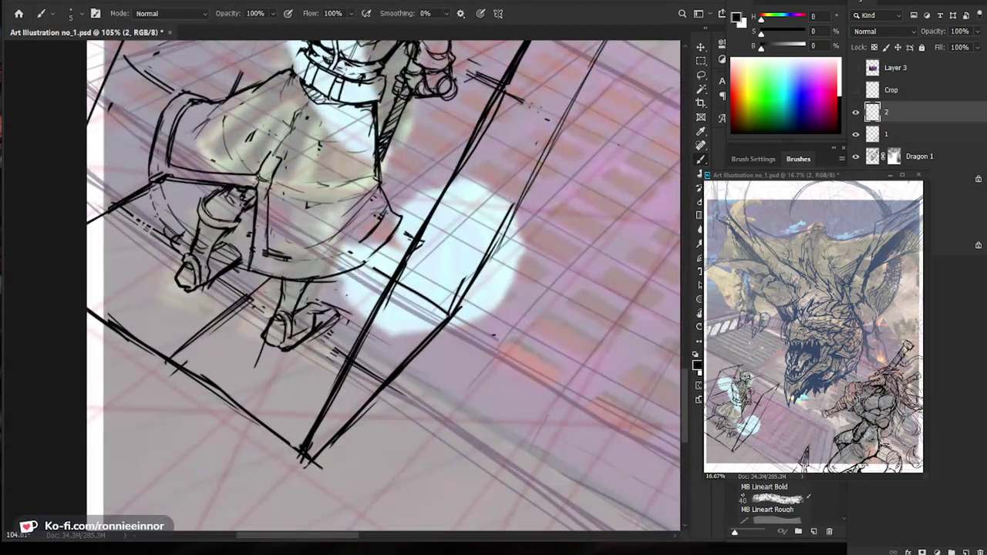
pyautogui.moveTo(301, 335); pyautogui.dragTo(324, 356)
pyautogui.press('e')
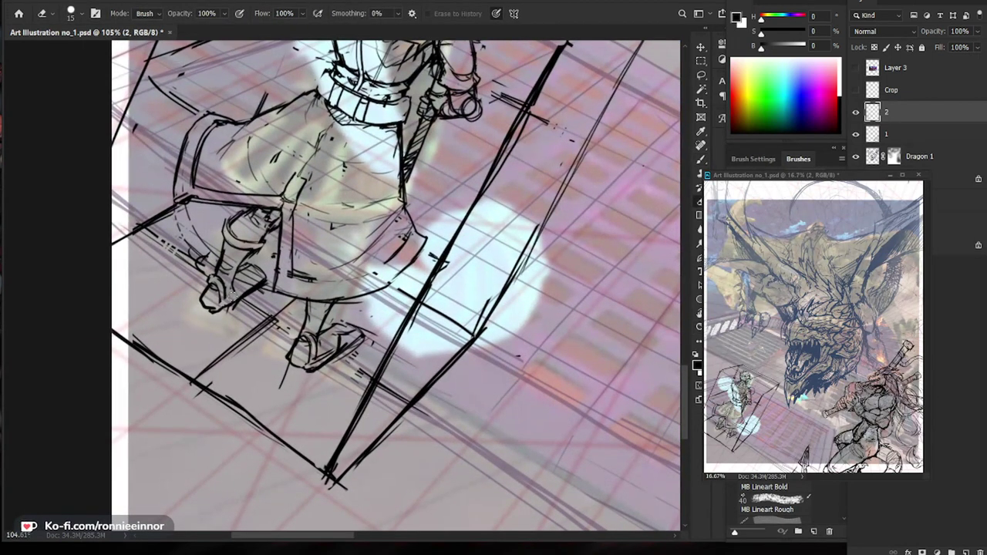
pyautogui.press('b')
pyautogui.moveTo(297, 286); pyautogui.dragTo(299, 288)
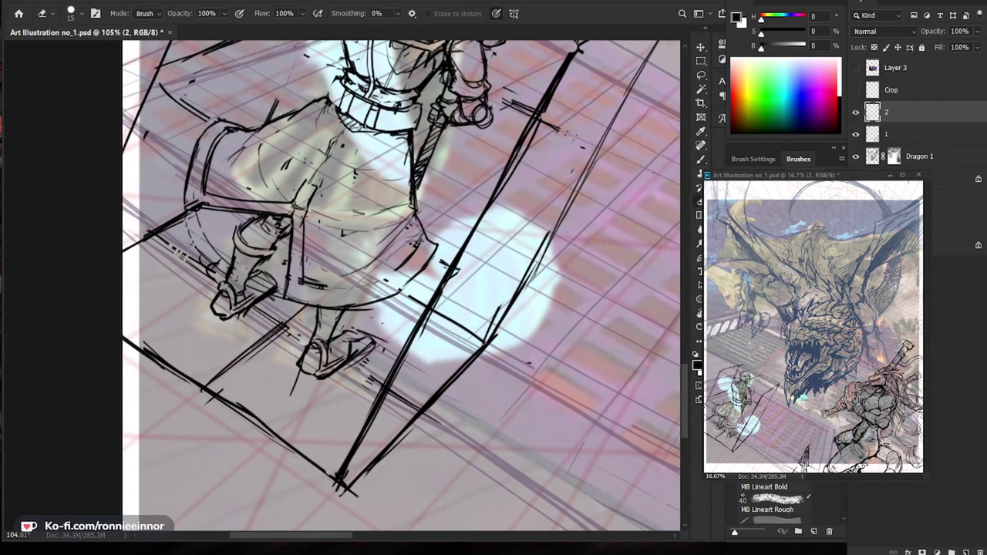
pyautogui.press('e')
pyautogui.moveTo(307, 289); pyautogui.dragTo(240, 289)
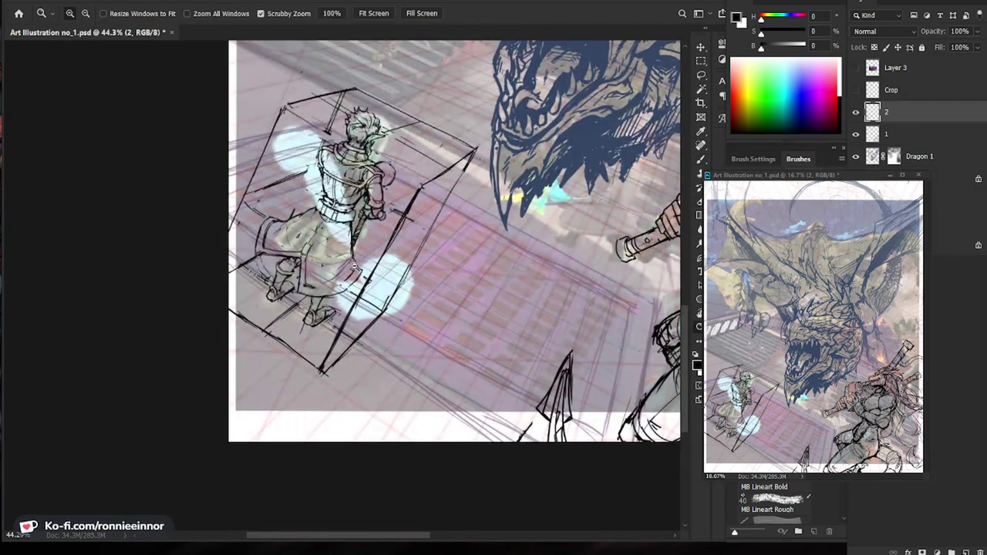
# Draw a dividing line along the figure's belt to form two bands, erasing overlapping marks.
pyautogui.moveTo(362, 250); pyautogui.dragTo(381, 251)
pyautogui.moveTo(416, 286); pyautogui.dragTo(402, 323)
pyautogui.scroll(3, 374, 186)
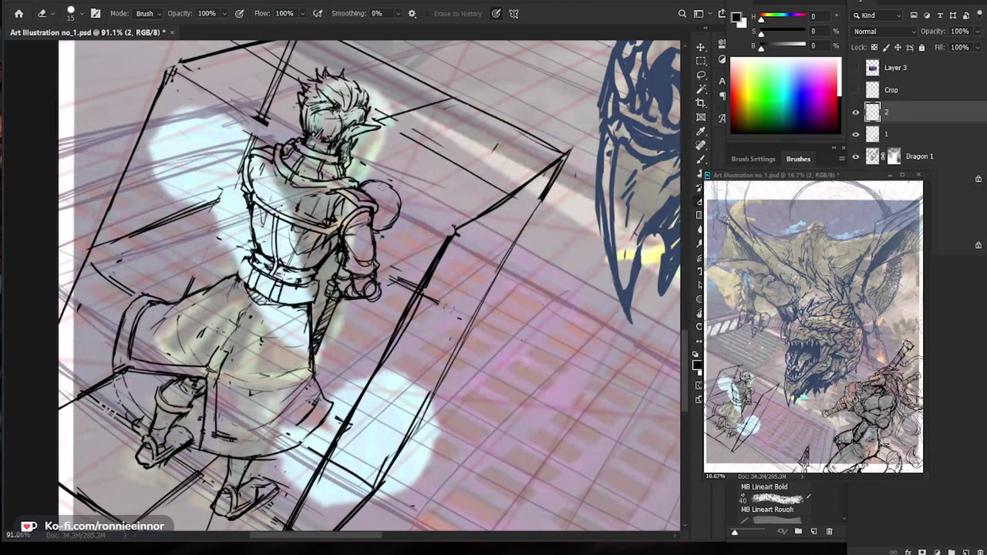
pyautogui.scroll(-1, 382, 185)
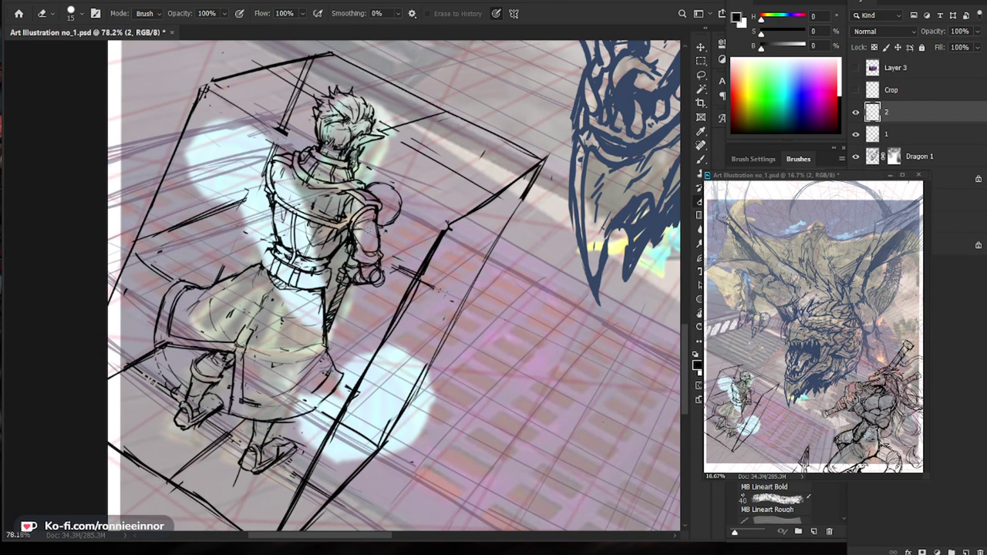
pyautogui.moveTo(303, 314); pyautogui.dragTo(323, 313)
pyautogui.press('b')
pyautogui.moveTo(257, 255); pyautogui.dragTo(230, 270)
pyautogui.moveTo(347, 341)
pyautogui.mouseDown()
pyautogui.moveTo(281, 341)
pyautogui.moveTo(376, 311)
pyautogui.mouseUp()
pyautogui.press('e')
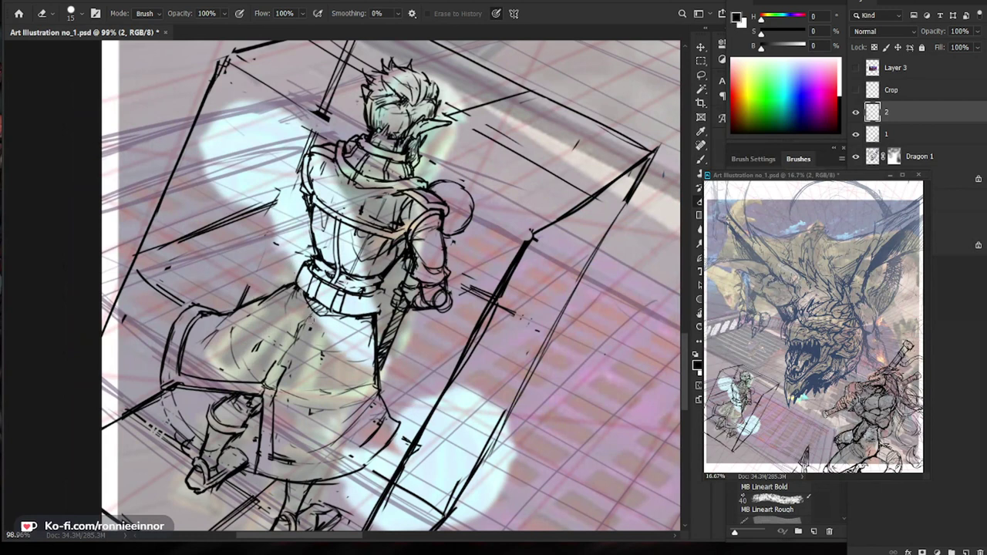
pyautogui.press('b')
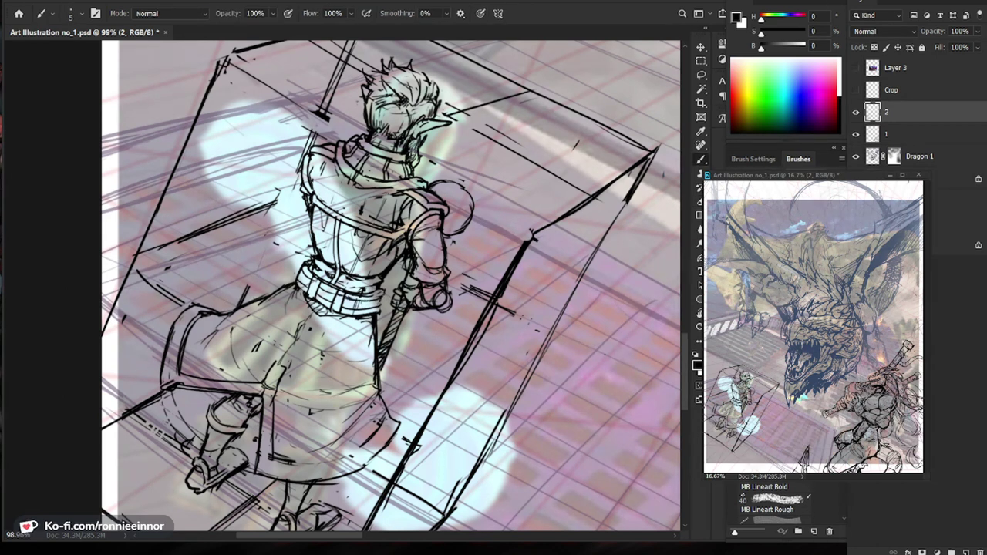
pyautogui.moveTo(296, 280)
pyautogui.mouseDown()
pyautogui.moveTo(239, 282)
pyautogui.moveTo(378, 266)
pyautogui.mouseUp()
pyautogui.press('e')
pyautogui.moveTo(317, 263); pyautogui.dragTo(323, 266)
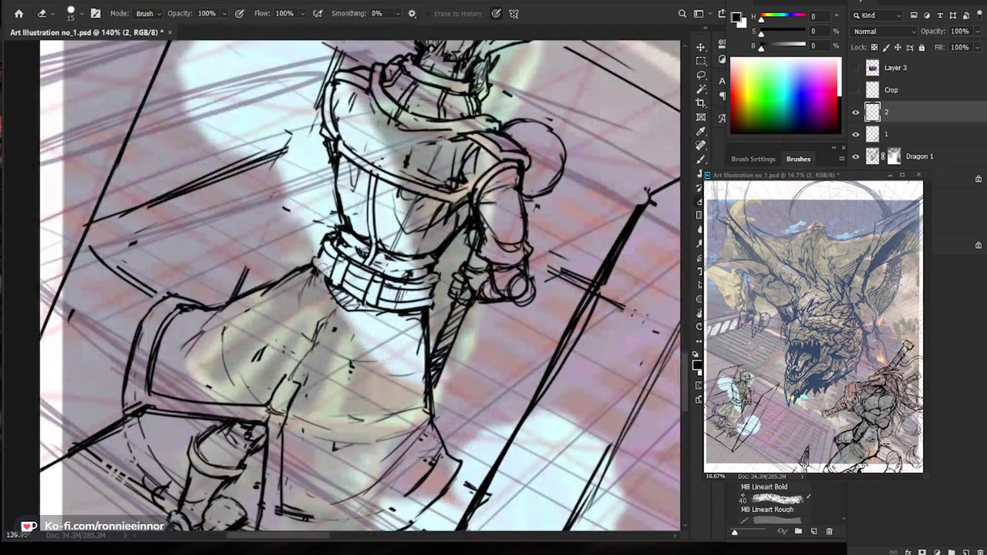
# Draw vertical loops across the banded belt, trimming the lines with the eraser.
pyautogui.press('b')
pyautogui.scroll(-3, 322, 270)
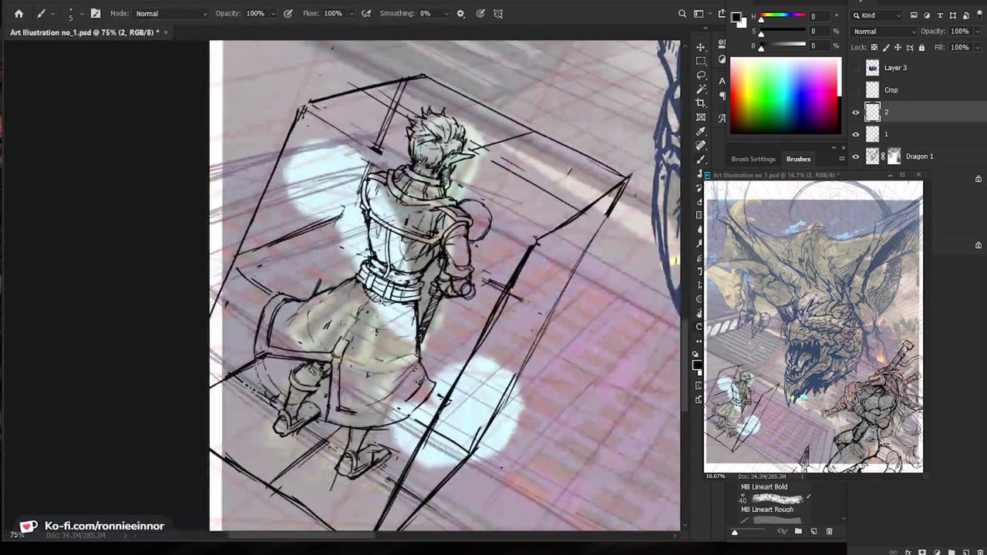
pyautogui.scroll(2, 367, 270)
pyautogui.press('e')
pyautogui.scroll(3, 366, 270)
pyautogui.press('b')
pyautogui.press('e')
pyautogui.press('b')
pyautogui.moveTo(395, 280)
pyautogui.mouseDown()
pyautogui.moveTo(392, 296)
pyautogui.moveTo(401, 272)
pyautogui.mouseUp()
pyautogui.press('e')
pyautogui.press('b')
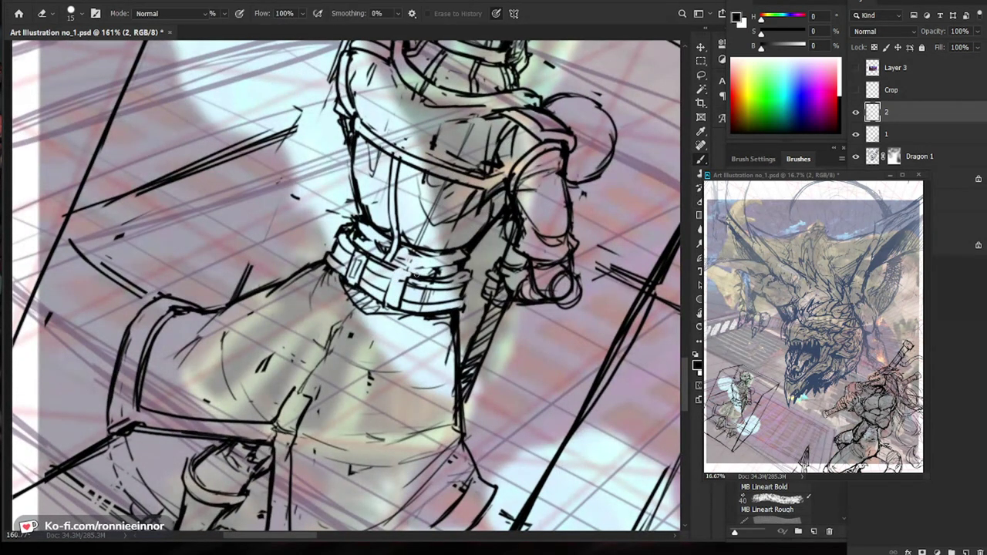
# Clean up the belt's upper edge and sharpen the outlines of its loops.
pyautogui.press('e')
pyautogui.moveTo(360, 249); pyautogui.dragTo(367, 256)
pyautogui.press('b')
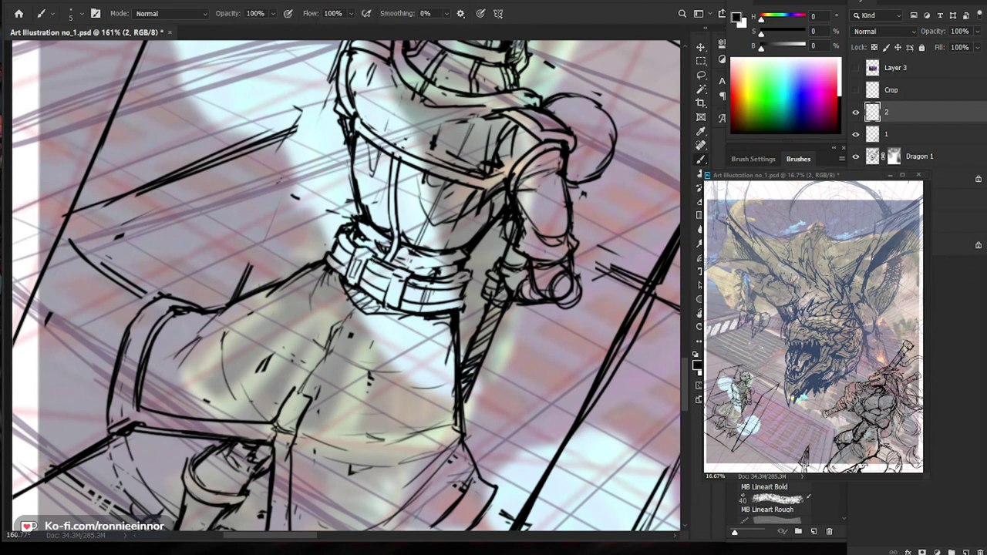
pyautogui.moveTo(358, 252)
pyautogui.mouseDown()
pyautogui.moveTo(402, 280)
pyautogui.moveTo(393, 272)
pyautogui.moveTo(392, 303)
pyautogui.mouseUp()
pyautogui.moveTo(478, 245)
pyautogui.mouseDown()
pyautogui.moveTo(416, 247)
pyautogui.moveTo(383, 266)
pyautogui.moveTo(444, 251)
pyautogui.mouseUp()
pyautogui.press('e')
pyautogui.moveTo(313, 249)
pyautogui.mouseDown()
pyautogui.moveTo(308, 227)
pyautogui.moveTo(326, 266)
pyautogui.mouseUp()
pyautogui.press('b')
# Draw cloth folds spreading from the tunic's back seam where it meets the belt.
pyautogui.moveTo(302, 210); pyautogui.dragTo(327, 263)
pyautogui.moveTo(301, 197); pyautogui.dragTo(315, 236)
pyautogui.moveTo(496, 275)
pyautogui.mouseDown()
pyautogui.moveTo(434, 276)
pyautogui.moveTo(515, 249)
pyautogui.mouseUp()
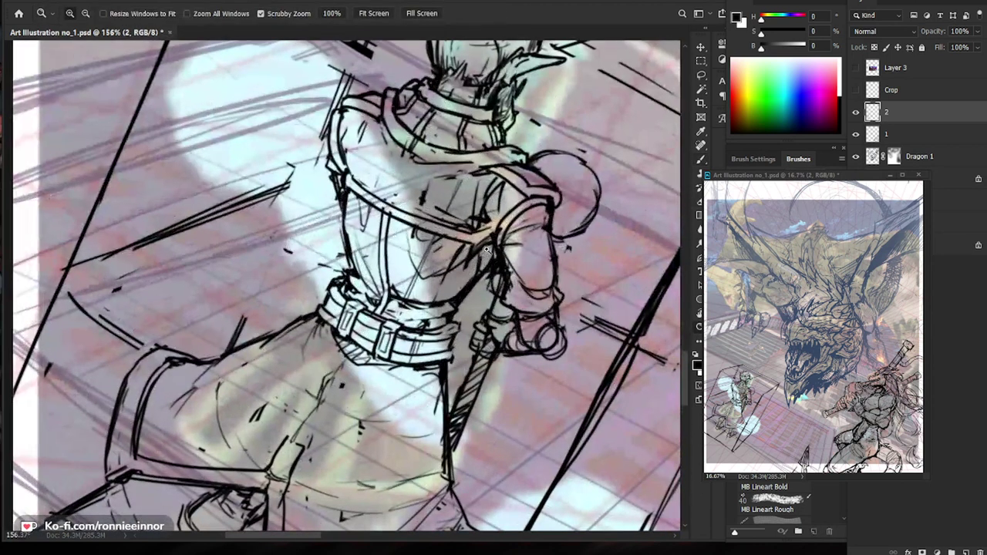
pyautogui.press('e')
pyautogui.moveTo(357, 275)
pyautogui.mouseDown()
pyautogui.moveTo(373, 297)
pyautogui.moveTo(350, 274)
pyautogui.moveTo(362, 286)
pyautogui.mouseUp()
pyautogui.press('b')
pyautogui.moveTo(538, 318); pyautogui.dragTo(496, 342)
pyautogui.press('e')
pyautogui.moveTo(369, 315)
pyautogui.mouseDown()
pyautogui.moveTo(353, 322)
pyautogui.moveTo(382, 275)
pyautogui.moveTo(401, 297)
pyautogui.moveTo(421, 275)
pyautogui.moveTo(408, 288)
pyautogui.mouseUp()
pyautogui.press('b')
pyautogui.moveTo(362, 325)
pyautogui.mouseDown()
pyautogui.moveTo(344, 321)
pyautogui.moveTo(359, 323)
pyautogui.mouseUp()
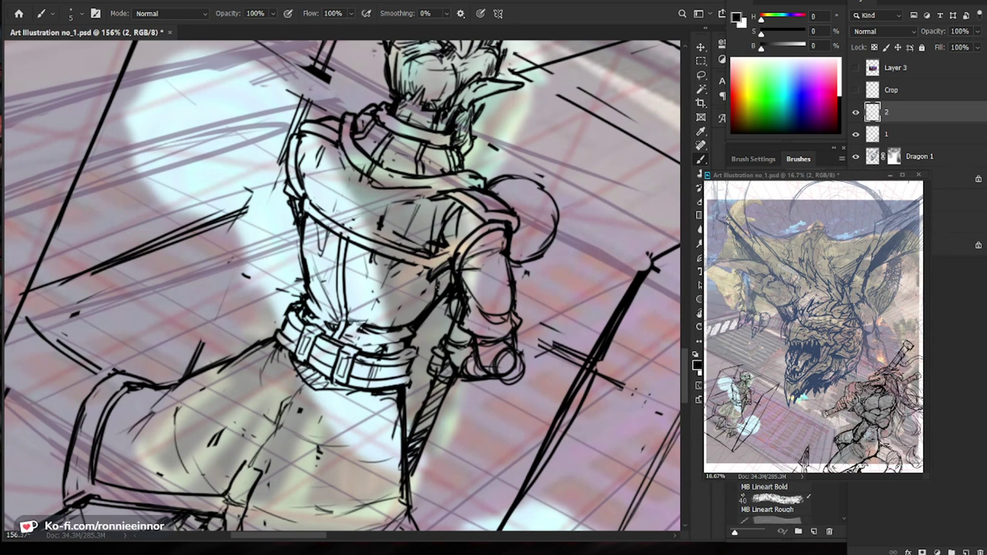
# Add short diagonal fold strokes on the side of the tunic below the arm.
pyautogui.press('e')
pyautogui.moveTo(430, 279); pyautogui.dragTo(441, 270)
pyautogui.press('b')
pyautogui.press('e')
pyautogui.moveTo(415, 324)
pyautogui.mouseDown()
pyautogui.moveTo(426, 307)
pyautogui.moveTo(405, 327)
pyautogui.moveTo(413, 330)
pyautogui.moveTo(394, 331)
pyautogui.mouseUp()
pyautogui.press('b')
pyautogui.moveTo(437, 281); pyautogui.dragTo(410, 297)
pyautogui.moveTo(420, 294); pyautogui.dragTo(402, 308)
pyautogui.moveTo(418, 298); pyautogui.dragTo(397, 316)
pyautogui.moveTo(503, 296)
pyautogui.mouseDown()
pyautogui.moveTo(432, 300)
pyautogui.moveTo(516, 305)
pyautogui.mouseUp()
pyautogui.moveTo(417, 289); pyautogui.dragTo(406, 301)
# Refine the tunic folds just above the right end of the belt with small strokes and erasures.
pyautogui.moveTo(532, 333)
pyautogui.mouseDown()
pyautogui.moveTo(455, 333)
pyautogui.moveTo(594, 329)
pyautogui.mouseUp()
pyautogui.press('e')
pyautogui.press('b')
pyautogui.moveTo(476, 344)
pyautogui.mouseDown()
pyautogui.moveTo(501, 335)
pyautogui.moveTo(443, 335)
pyautogui.moveTo(459, 344)
pyautogui.mouseUp()
pyautogui.press('e')
pyautogui.press('b')
pyautogui.moveTo(444, 336); pyautogui.dragTo(460, 345)
pyautogui.moveTo(540, 376)
pyautogui.mouseDown()
pyautogui.moveTo(487, 308)
pyautogui.moveTo(484, 284)
pyautogui.mouseUp()
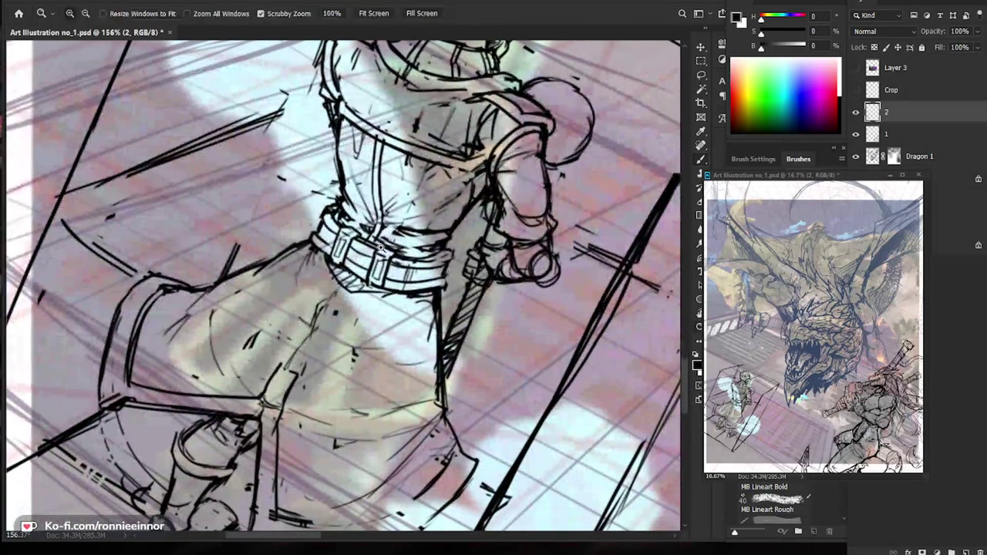
# Rework the figure's hand and draw a short shaft projecting forward from its grip.
pyautogui.moveTo(417, 272); pyautogui.dragTo(382, 271)
pyautogui.moveTo(448, 273); pyautogui.dragTo(505, 272)
pyautogui.moveTo(505, 271); pyautogui.dragTo(404, 287)
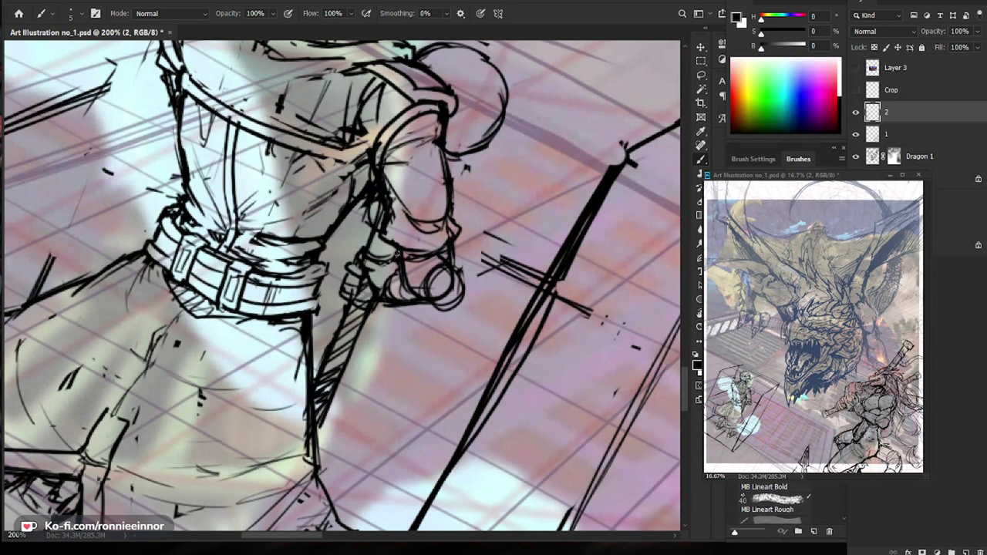
pyautogui.moveTo(399, 249); pyautogui.dragTo(386, 276)
pyautogui.moveTo(438, 255)
pyautogui.mouseDown()
pyautogui.moveTo(432, 297)
pyautogui.moveTo(391, 276)
pyautogui.mouseUp()
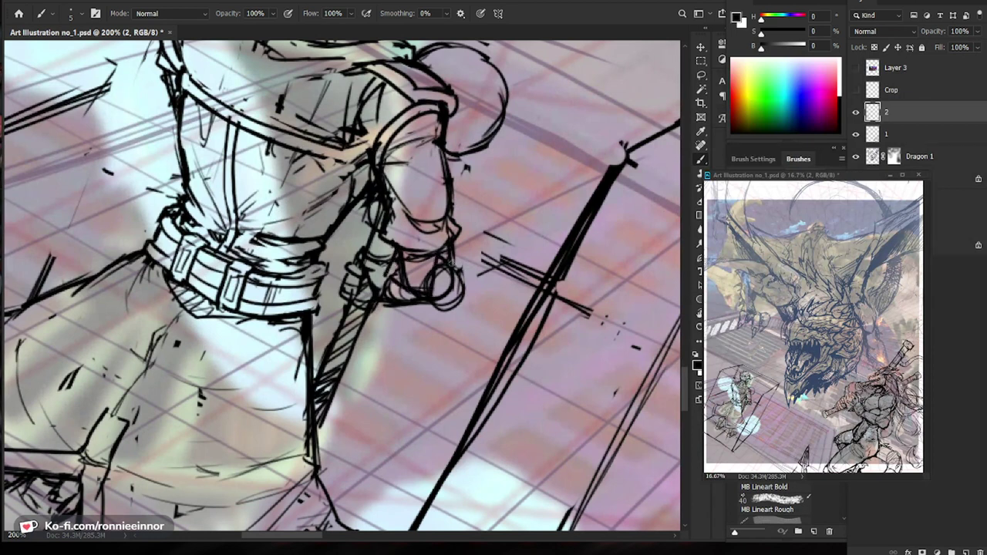
pyautogui.moveTo(447, 248)
pyautogui.mouseDown()
pyautogui.moveTo(493, 293)
pyautogui.moveTo(459, 252)
pyautogui.moveTo(483, 282)
pyautogui.moveTo(473, 290)
pyautogui.moveTo(483, 277)
pyautogui.moveTo(454, 264)
pyautogui.moveTo(465, 282)
pyautogui.moveTo(414, 275)
pyautogui.mouseUp()
pyautogui.press('e')
pyautogui.press('b')
pyautogui.press('e')
pyautogui.press('b')
pyautogui.press('e')
pyautogui.press('b')
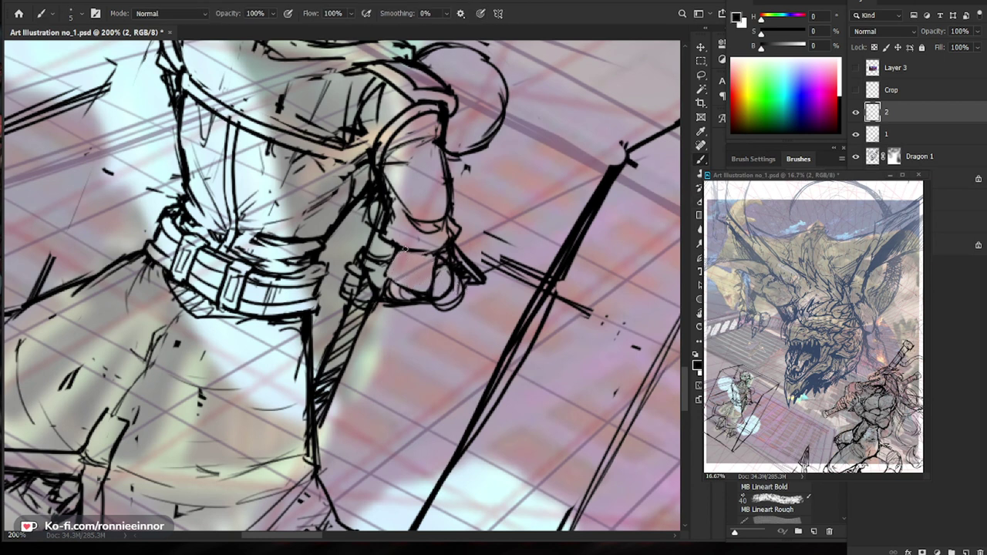
# Erase leftover marks around the sleeve cuff and hand, then strengthen the cuff and projecting shaft lines.
pyautogui.press('e')
pyautogui.moveTo(397, 272)
pyautogui.mouseDown()
pyautogui.moveTo(386, 255)
pyautogui.moveTo(399, 280)
pyautogui.moveTo(388, 257)
pyautogui.moveTo(417, 285)
pyautogui.mouseUp()
pyautogui.press('b')
pyautogui.press('e')
pyautogui.press('b')
pyautogui.moveTo(478, 278); pyautogui.dragTo(488, 279)
pyautogui.press('e')
pyautogui.press('b')
pyautogui.moveTo(488, 279)
pyautogui.mouseDown()
pyautogui.moveTo(476, 281)
pyautogui.moveTo(465, 321)
pyautogui.mouseUp()
pyautogui.press('b')
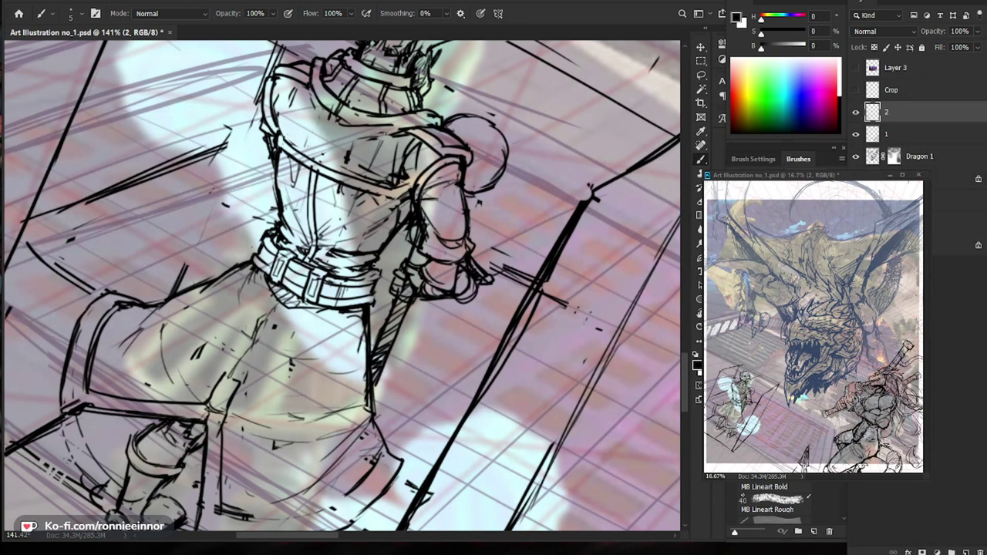
pyautogui.moveTo(378, 271); pyautogui.dragTo(377, 297)
pyautogui.hotkey('ctrl', 'space')
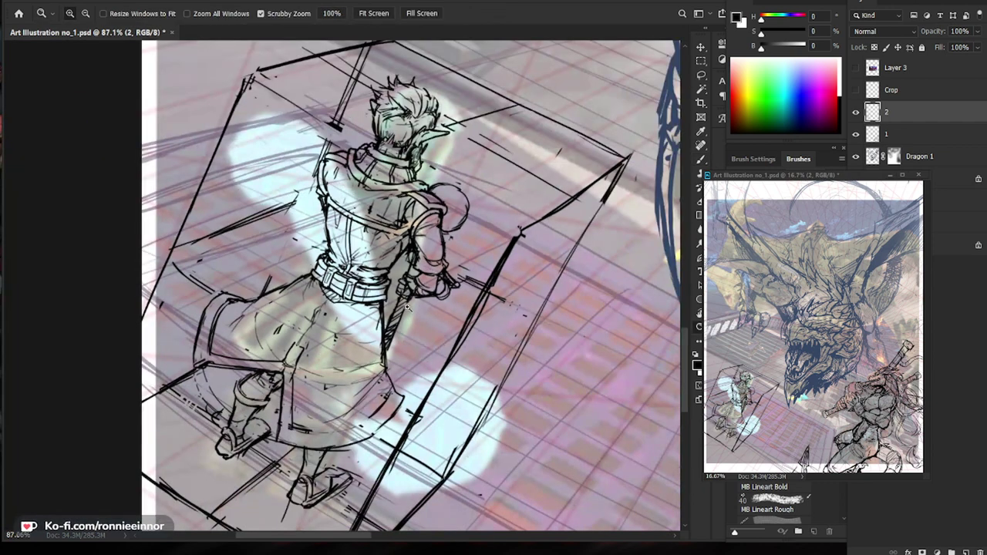
# Examine the standing figure against the whole composition, then close up on its skirt and boots.
pyautogui.scroll(3, 406, 307)
pyautogui.press('b')
pyautogui.press('b')
pyautogui.moveTo(269, 260); pyautogui.dragTo(288, 272)
pyautogui.press('e')
pyautogui.press('b')
pyautogui.press('e')
pyautogui.press('b')
pyautogui.moveTo(525, 390); pyautogui.dragTo(450, 390)
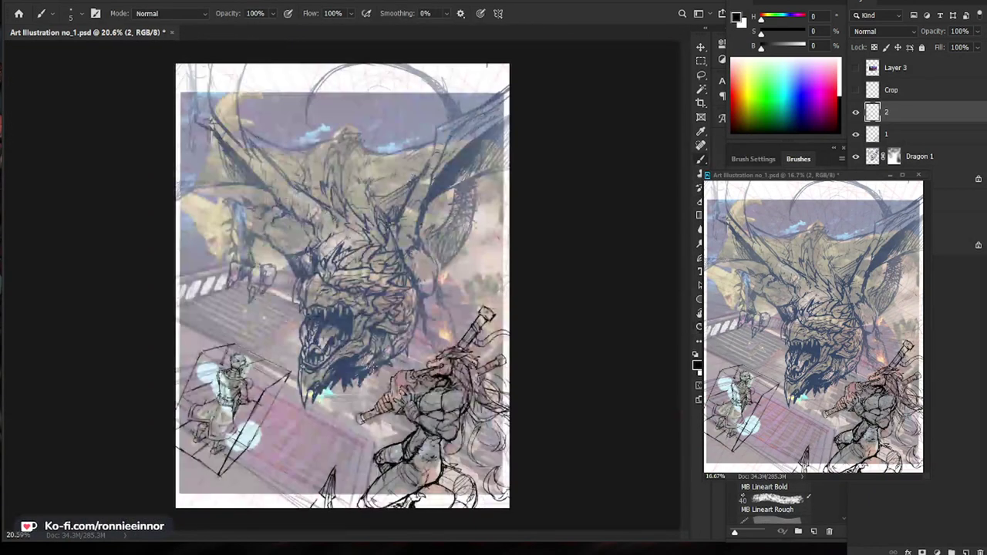
pyautogui.moveTo(382, 476)
pyautogui.mouseDown()
pyautogui.moveTo(409, 474)
pyautogui.moveTo(476, 381)
pyautogui.mouseUp()
pyautogui.moveTo(227, 360); pyautogui.dragTo(274, 358)
pyautogui.moveTo(251, 303); pyautogui.dragTo(248, 314)
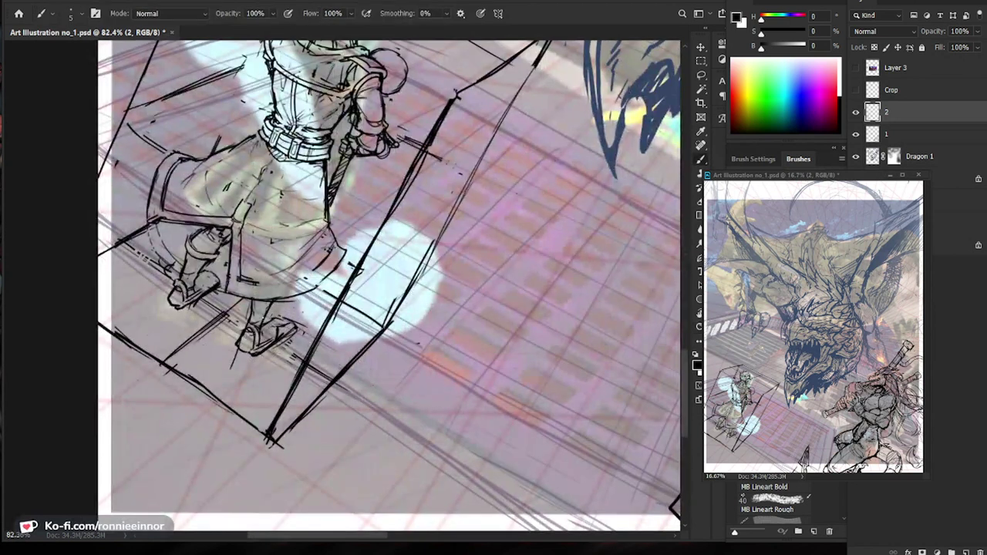
# Touch up and clean the small lines around the lower boot and the skirt hem above it.
pyautogui.moveTo(223, 339); pyautogui.dragTo(272, 351)
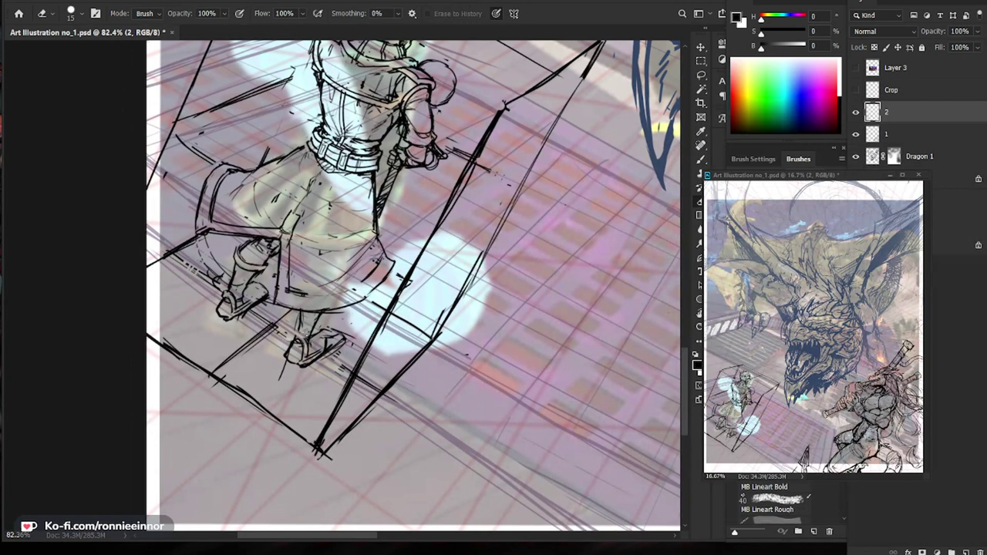
pyautogui.press('e')
pyautogui.press('b')
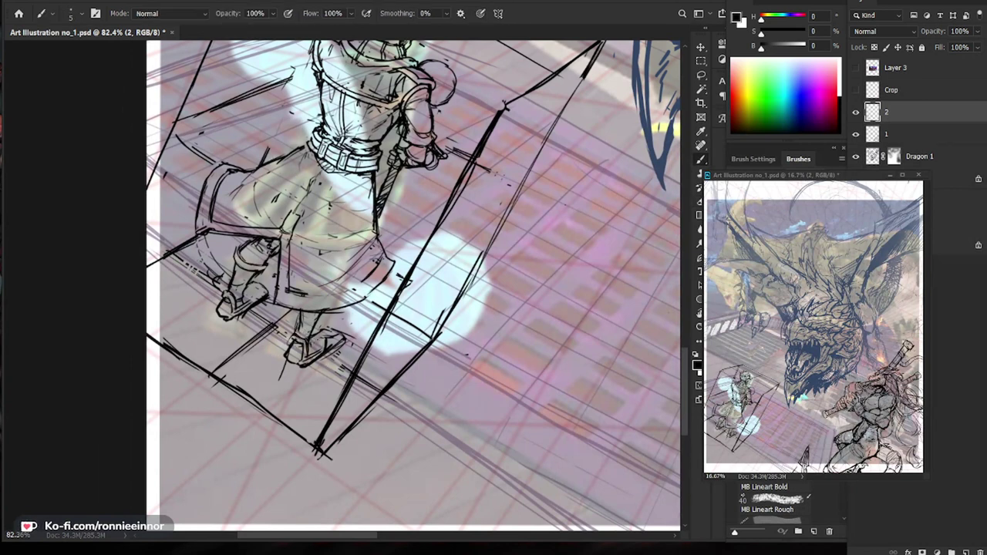
pyautogui.press('e')
pyautogui.press('b')
pyautogui.scroll(2, 234, 315)
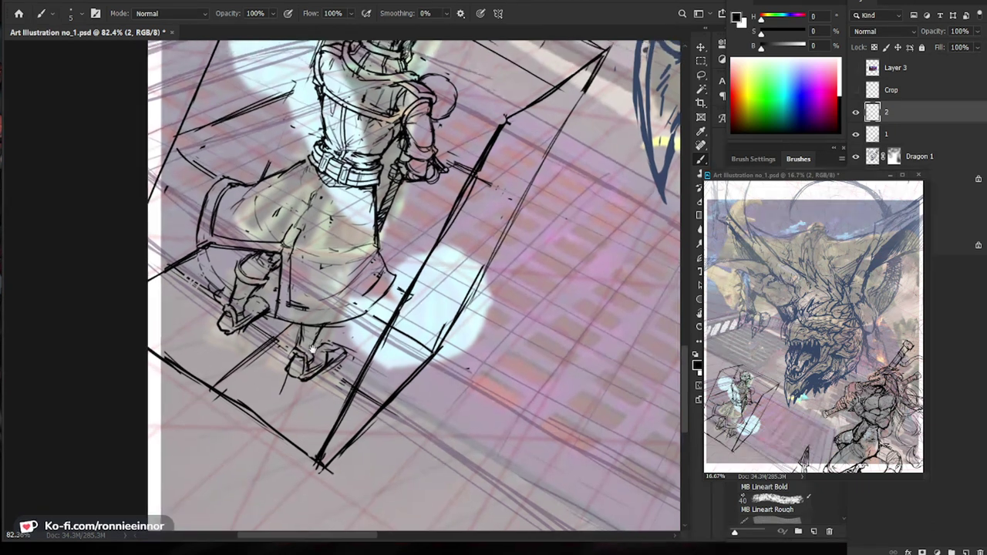
pyautogui.press('e')
pyautogui.hotkey('ctrl', 'space')
pyautogui.moveTo(234, 306)
pyautogui.mouseDown()
pyautogui.moveTo(279, 318)
pyautogui.moveTo(253, 320)
pyautogui.mouseUp()
pyautogui.hotkey('ctrl', 'space')
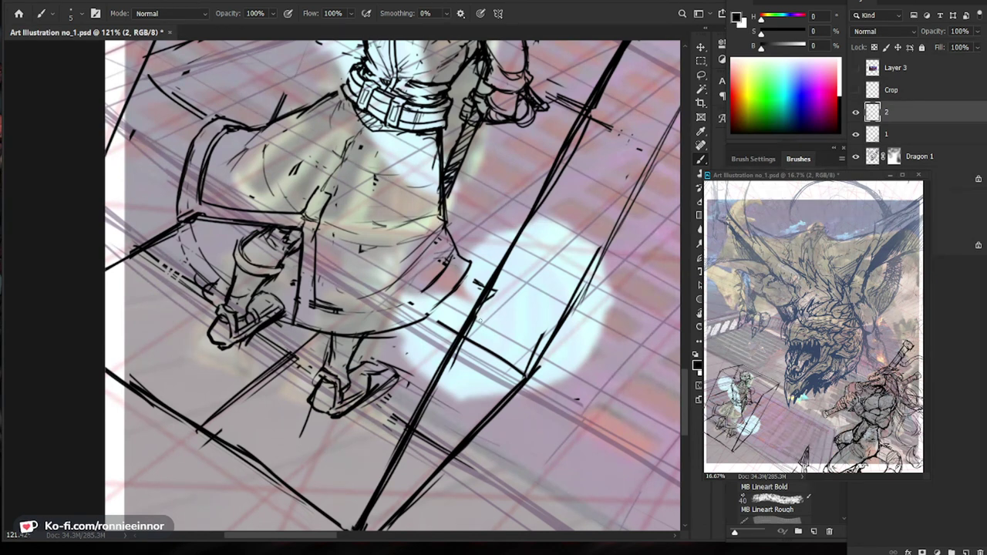
# Draw a short band near the skirt's waist and begin a seam and vertical fold on the front panel.
pyautogui.moveTo(438, 180)
pyautogui.mouseDown()
pyautogui.moveTo(433, 190)
pyautogui.moveTo(369, 195)
pyautogui.moveTo(408, 198)
pyautogui.mouseUp()
pyautogui.moveTo(304, 110)
pyautogui.mouseDown()
pyautogui.moveTo(302, 135)
pyautogui.moveTo(312, 137)
pyautogui.moveTo(295, 136)
pyautogui.mouseUp()
pyautogui.moveTo(374, 185)
pyautogui.mouseDown()
pyautogui.moveTo(365, 224)
pyautogui.moveTo(374, 251)
pyautogui.mouseUp()
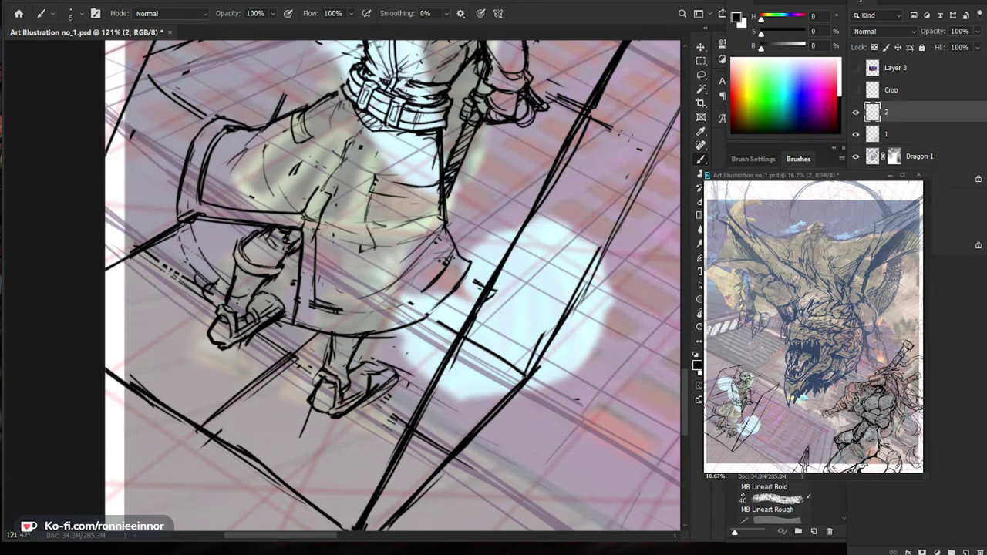
# Extend the paired vertical fold lines down the skirt's front panel to the hem and erase the stray bits.
pyautogui.moveTo(372, 192); pyautogui.dragTo(389, 306)
pyautogui.moveTo(413, 335)
pyautogui.mouseDown()
pyautogui.moveTo(386, 334)
pyautogui.moveTo(414, 330)
pyautogui.mouseUp()
pyautogui.moveTo(385, 214); pyautogui.dragTo(392, 232)
pyautogui.moveTo(386, 228)
pyautogui.mouseDown()
pyautogui.moveTo(411, 301)
pyautogui.moveTo(384, 243)
pyautogui.mouseUp()
pyautogui.press('e')
pyautogui.moveTo(400, 272); pyautogui.dragTo(395, 257)
pyautogui.press('b')
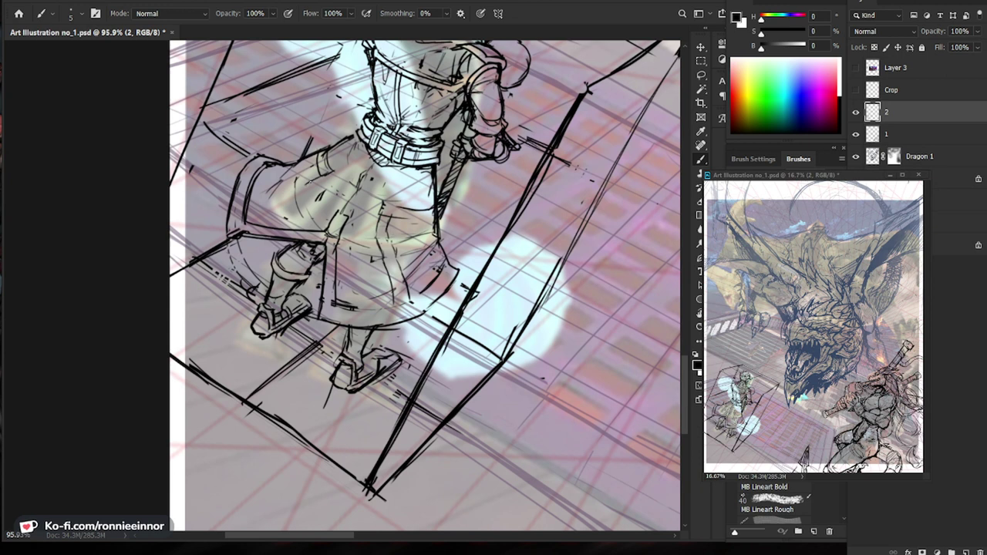
# Draw the inner border line along the upper edge of the skirt's flared rear panel and erase nearby excess.
pyautogui.moveTo(296, 187); pyautogui.dragTo(251, 190)
pyautogui.moveTo(327, 167); pyautogui.dragTo(274, 183)
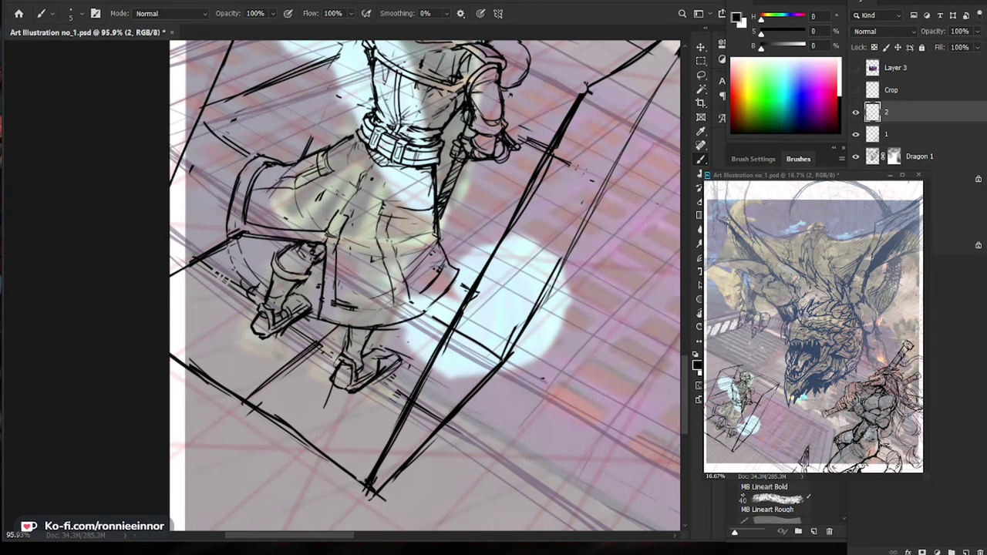
pyautogui.press('e')
pyautogui.moveTo(481, 259); pyautogui.dragTo(451, 281)
pyautogui.press('b')
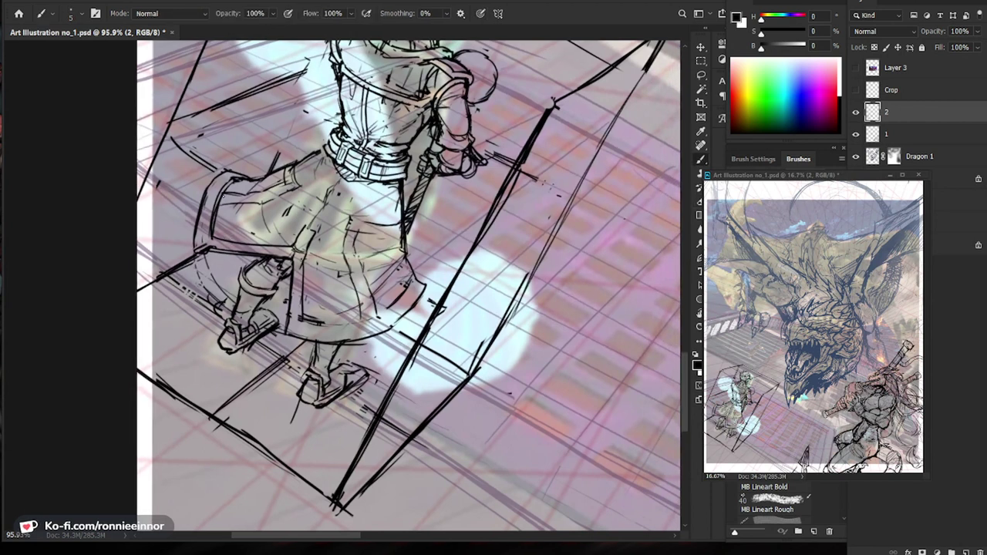
# Draw the inner border line along the lower hem of the skirt's front panel with overlapping strokes.
pyautogui.press('e')
pyautogui.press('b')
pyautogui.moveTo(218, 205); pyautogui.dragTo(242, 202)
pyautogui.moveTo(366, 320); pyautogui.dragTo(396, 305)
pyautogui.moveTo(337, 324); pyautogui.dragTo(371, 320)
pyautogui.moveTo(323, 322); pyautogui.dragTo(381, 312)
pyautogui.scroll(-3, 387, 318)
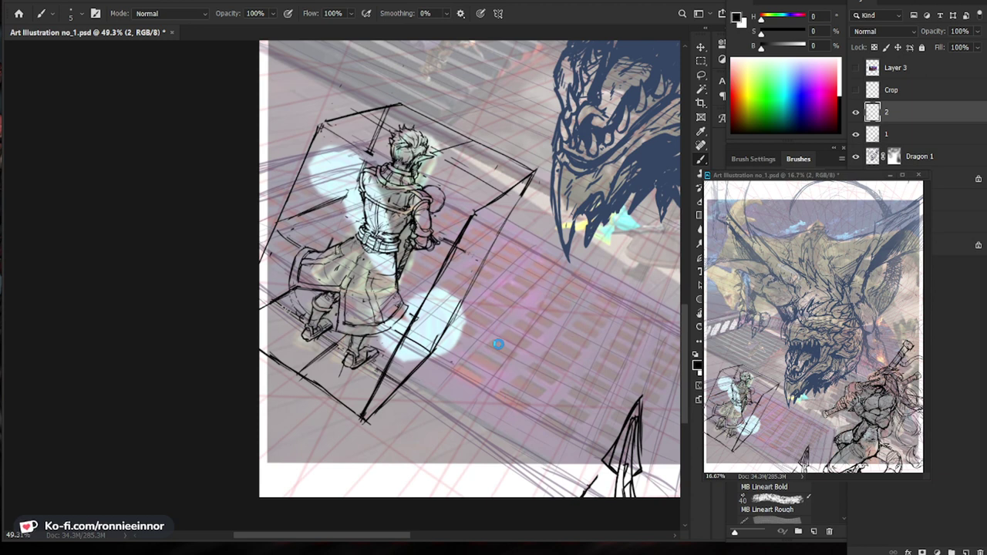
# Rework the sole and toe outline of the left boot with small brush strokes.
pyautogui.moveTo(313, 327)
pyautogui.mouseDown()
pyautogui.moveTo(375, 299)
pyautogui.moveTo(335, 310)
pyautogui.mouseUp()
pyautogui.press('e')
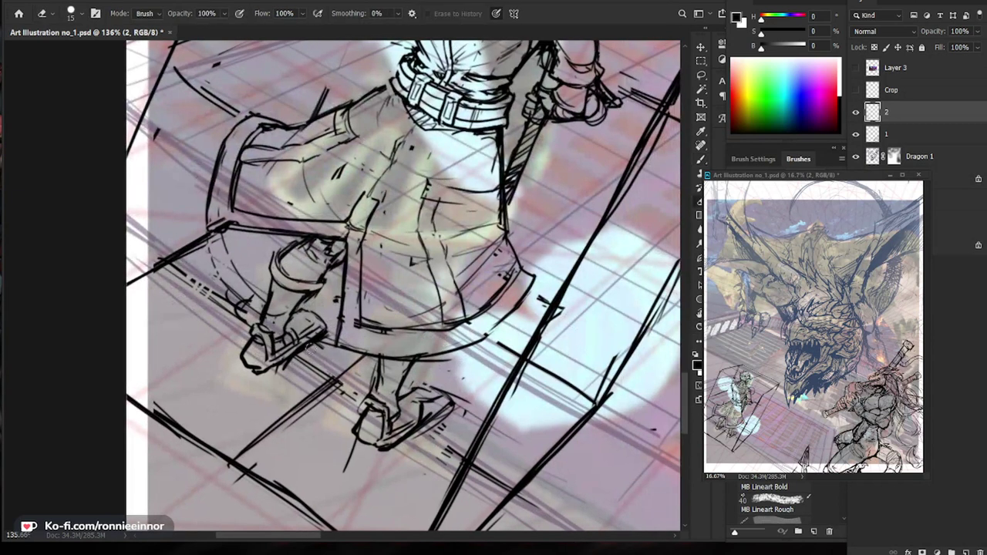
pyautogui.press('b')
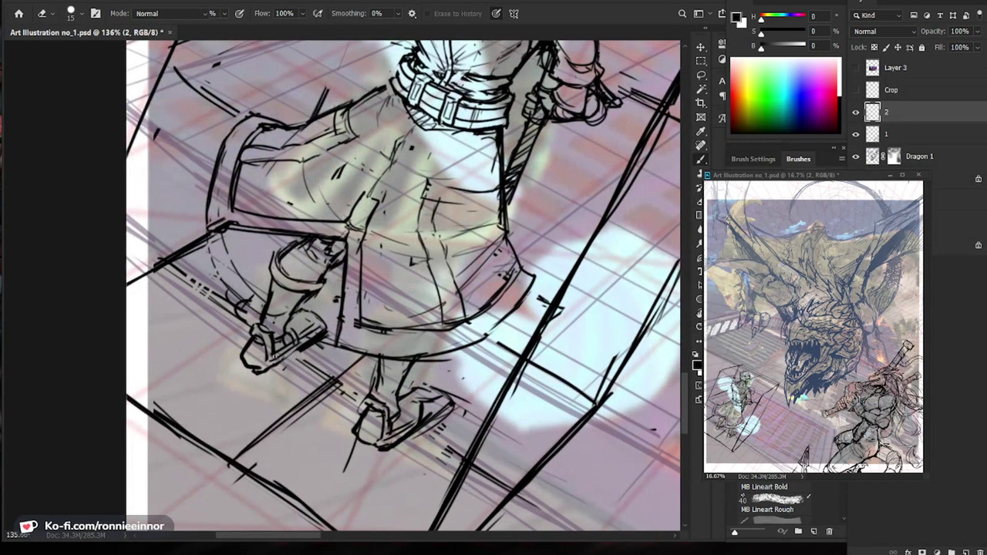
pyautogui.moveTo(264, 363)
pyautogui.mouseDown()
pyautogui.moveTo(241, 353)
pyautogui.moveTo(247, 373)
pyautogui.moveTo(267, 379)
pyautogui.moveTo(233, 352)
pyautogui.mouseUp()
pyautogui.press('e')
pyautogui.press('b')
pyautogui.moveTo(386, 361)
pyautogui.keyDown('ctrl'); pyautogui.keyDown('space'); pyautogui.mouseDown()
pyautogui.moveTo(333, 361)
pyautogui.moveTo(370, 368)
pyautogui.mouseUp(); pyautogui.keyUp('space'); pyautogui.keyUp('ctrl')
# Erase the rough heel lines of the left boot and redraw the area around its ankle and strap.
pyautogui.press('e')
pyautogui.moveTo(301, 330)
pyautogui.mouseDown()
pyautogui.moveTo(288, 348)
pyautogui.moveTo(318, 366)
pyautogui.mouseUp()
pyautogui.press('b')
pyautogui.press('e')
pyautogui.press('b')
pyautogui.moveTo(300, 330)
pyautogui.mouseDown()
pyautogui.moveTo(351, 368)
pyautogui.moveTo(325, 369)
pyautogui.moveTo(310, 341)
pyautogui.moveTo(297, 343)
pyautogui.moveTo(329, 320)
pyautogui.moveTo(319, 293)
pyautogui.moveTo(321, 317)
pyautogui.moveTo(303, 319)
pyautogui.moveTo(294, 337)
pyautogui.moveTo(271, 341)
pyautogui.mouseUp()
pyautogui.press('e')
pyautogui.press('b')
pyautogui.press('e')
pyautogui.press('b')
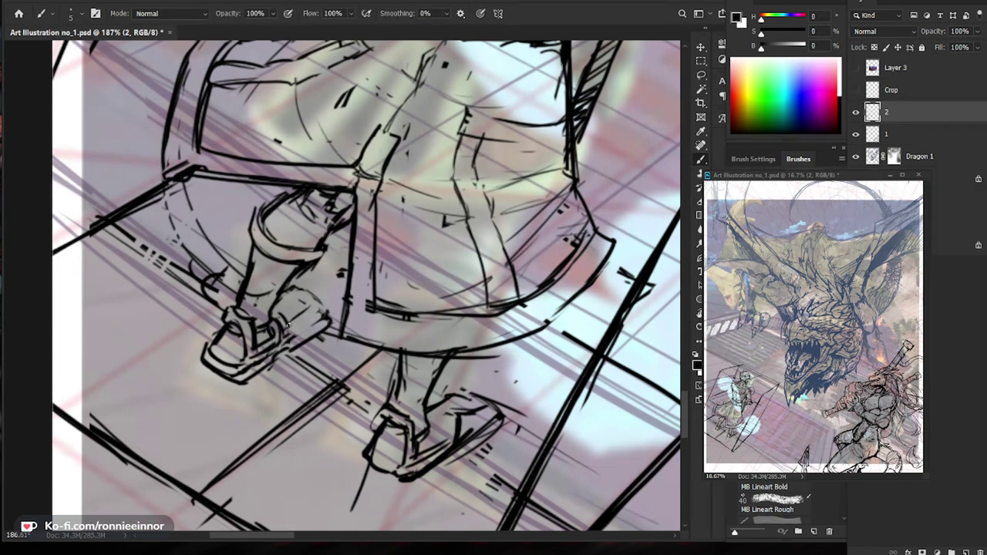
# Refine the left boot's heel and sole edge, alternating short strokes with erasures.
pyautogui.moveTo(342, 329); pyautogui.dragTo(270, 331)
pyautogui.press('e')
pyautogui.scroll(5, 347, 324)
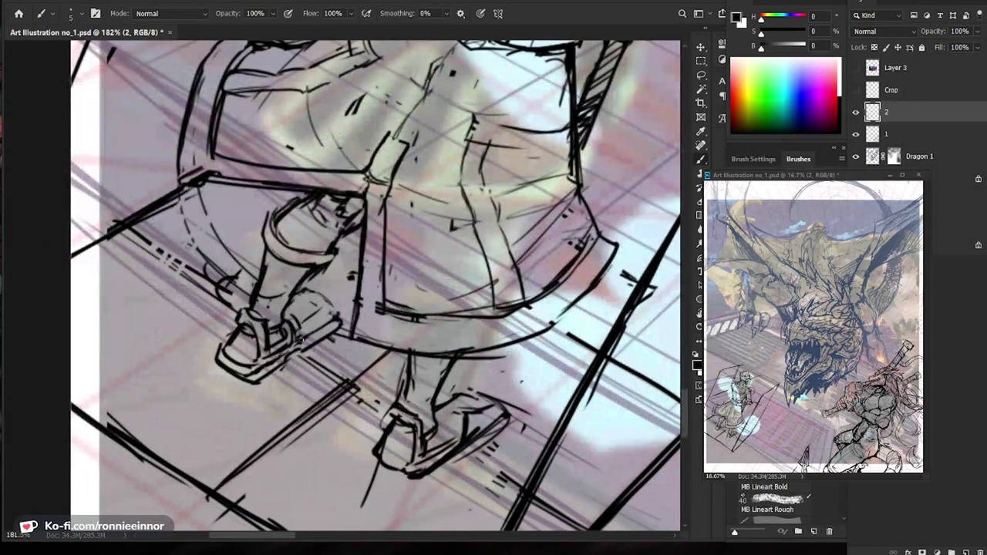
pyautogui.press('b')
pyautogui.moveTo(308, 349)
pyautogui.mouseDown()
pyautogui.moveTo(339, 329)
pyautogui.moveTo(317, 332)
pyautogui.mouseUp()
pyautogui.press('e')
pyautogui.moveTo(309, 293)
pyautogui.mouseDown()
pyautogui.moveTo(336, 319)
pyautogui.moveTo(313, 290)
pyautogui.moveTo(328, 290)
pyautogui.moveTo(328, 338)
pyautogui.moveTo(315, 345)
pyautogui.mouseUp()
pyautogui.press('b')
pyautogui.press('e')
pyautogui.press('b')
# Round off the left boot's heel outline and clear the leftover lines between it and the skirt panel.
pyautogui.moveTo(331, 310)
pyautogui.mouseDown()
pyautogui.moveTo(314, 343)
pyautogui.moveTo(318, 334)
pyautogui.mouseUp()
pyautogui.hotkey('ctrl', 'space')
pyautogui.moveTo(377, 363)
pyautogui.mouseDown()
pyautogui.moveTo(305, 363)
pyautogui.moveTo(413, 362)
pyautogui.mouseUp()
pyautogui.hotkey('ctrl', 'space')
pyautogui.press('e')
pyautogui.moveTo(362, 325)
pyautogui.mouseDown()
pyautogui.moveTo(353, 351)
pyautogui.moveTo(344, 355)
pyautogui.moveTo(360, 340)
pyautogui.moveTo(346, 333)
pyautogui.moveTo(327, 354)
pyautogui.mouseUp()
pyautogui.press('b')
pyautogui.press('e')
pyautogui.press('b')
pyautogui.hotkey('ctrl', 'space')
pyautogui.moveTo(339, 355)
pyautogui.mouseDown()
pyautogui.moveTo(318, 355)
pyautogui.moveTo(338, 355)
pyautogui.mouseUp()
pyautogui.hotkey('ctrl', 'space')
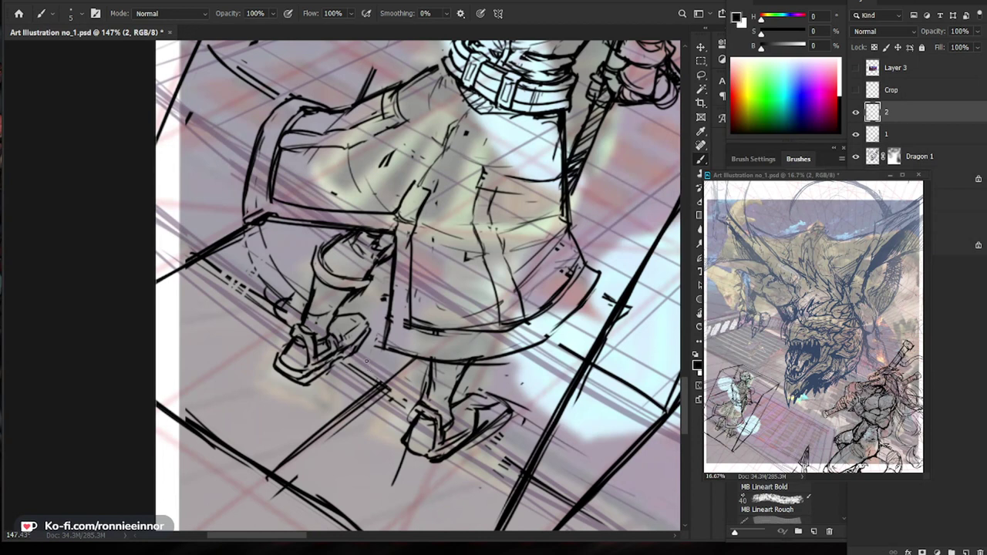
# Add strap and inner contour details across the heel of the left boot.
pyautogui.press('e')
pyautogui.scroll(2, 368, 368)
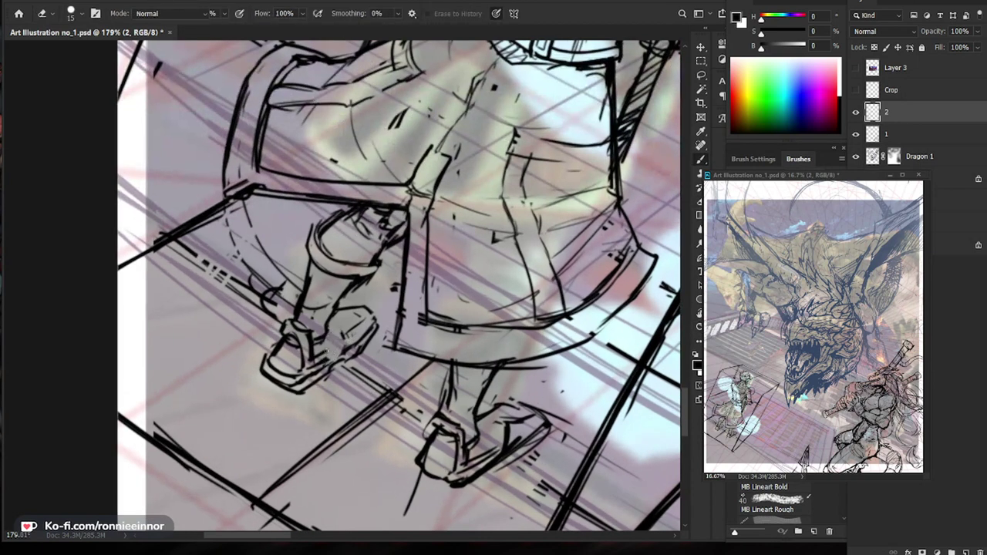
pyautogui.press('b')
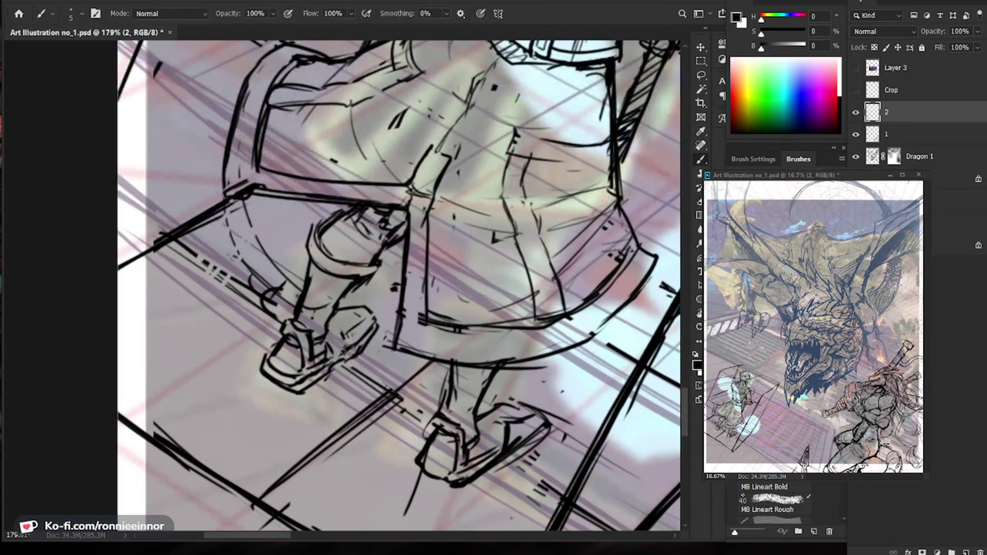
pyautogui.moveTo(345, 347)
pyautogui.mouseDown()
pyautogui.moveTo(332, 323)
pyautogui.moveTo(341, 348)
pyautogui.mouseUp()
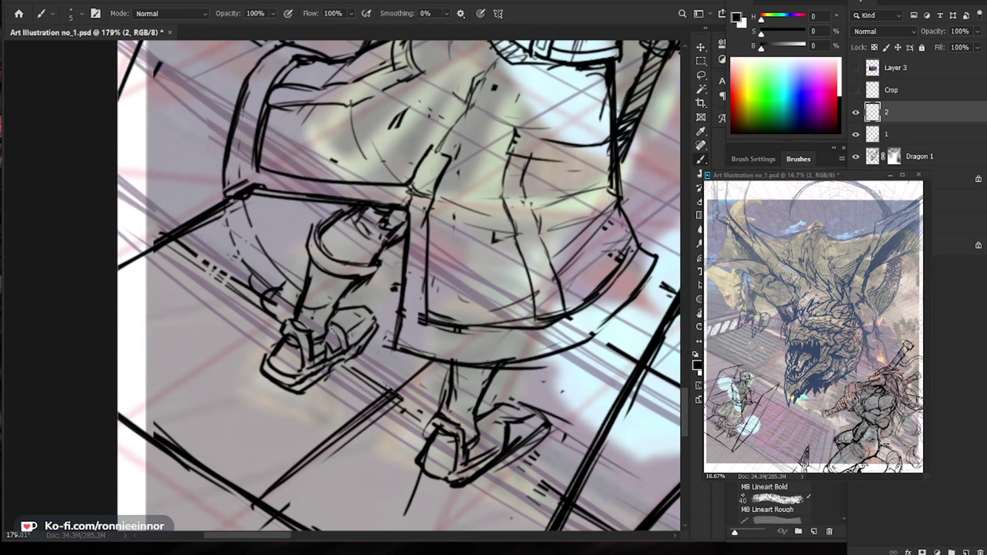
pyautogui.moveTo(363, 352); pyautogui.dragTo(305, 352)
pyautogui.moveTo(366, 351); pyautogui.dragTo(402, 346)
pyautogui.moveTo(366, 312)
pyautogui.mouseDown()
pyautogui.moveTo(380, 321)
pyautogui.moveTo(378, 306)
pyautogui.mouseUp()
# Tidy the left boot's ankle and heel contours with small strokes and an erasure.
pyautogui.press('e')
pyautogui.press('b')
pyautogui.moveTo(378, 310)
pyautogui.mouseDown()
pyautogui.moveTo(381, 325)
pyautogui.moveTo(361, 338)
pyautogui.mouseUp()
pyautogui.moveTo(429, 374); pyautogui.dragTo(461, 378)
pyautogui.press('e')
pyautogui.moveTo(312, 317); pyautogui.dragTo(328, 338)
pyautogui.press('b')
pyautogui.moveTo(575, 318); pyautogui.dragTo(502, 326)
pyautogui.moveTo(285, 326); pyautogui.dragTo(312, 325)
# Enlarge the eraser to 45 and erase the construction lines behind the left boot and the skirt's rear corner.
pyautogui.press('e')
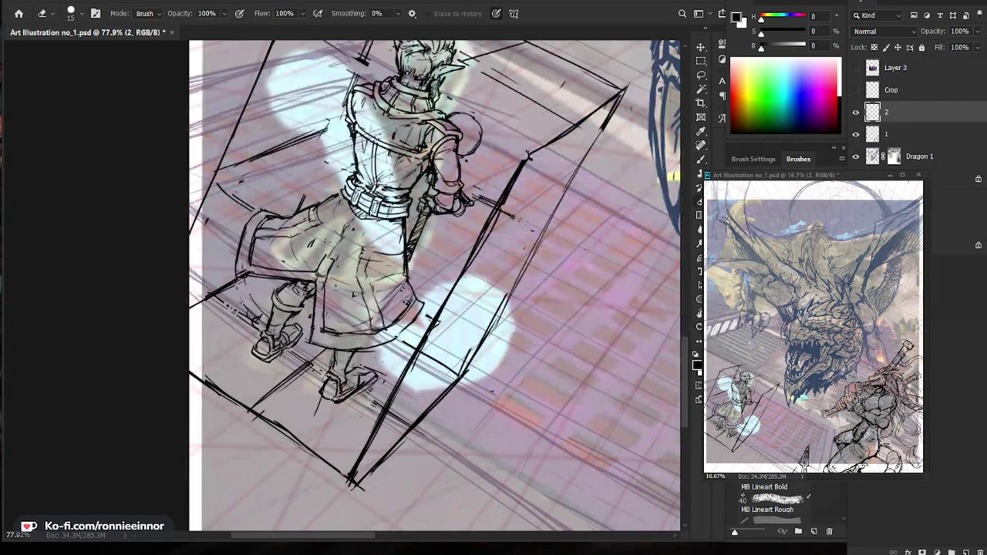
pyautogui.press(']')
pyautogui.press(']')
pyautogui.press(']')
pyautogui.press(']')
pyautogui.press(']')
pyautogui.press(']')
pyautogui.moveTo(257, 313)
pyautogui.mouseDown()
pyautogui.moveTo(264, 321)
pyautogui.moveTo(228, 309)
pyautogui.moveTo(240, 290)
pyautogui.mouseUp()
pyautogui.moveTo(247, 208); pyautogui.dragTo(257, 213)
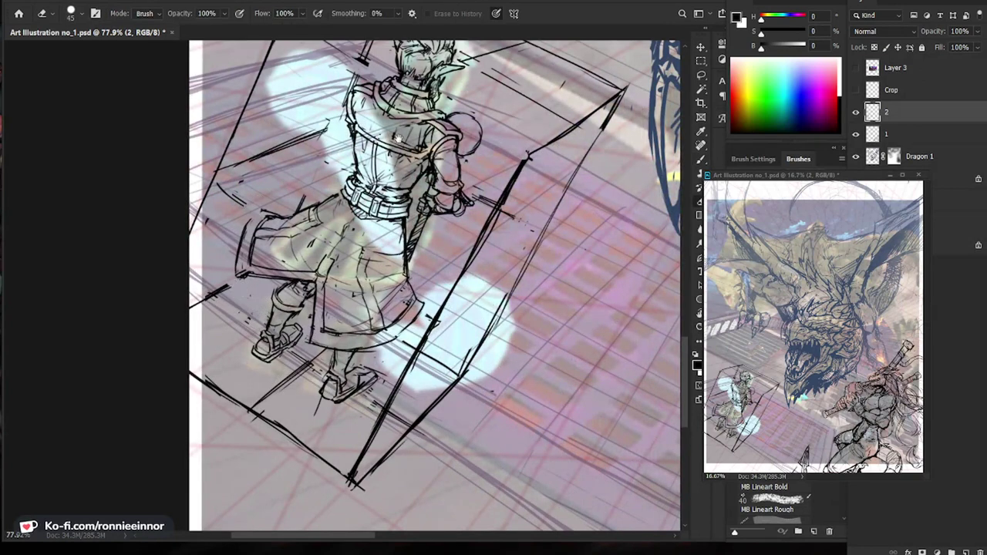
# Erase the remaining guide marks around the left boot and the upper edge of the skirt's rear panel.
pyautogui.moveTo(394, 134); pyautogui.dragTo(362, 231)
pyautogui.moveTo(273, 296); pyautogui.dragTo(271, 307)
pyautogui.moveTo(302, 214); pyautogui.dragTo(320, 176)
pyautogui.moveTo(366, 228); pyautogui.dragTo(392, 228)
pyautogui.press('b')
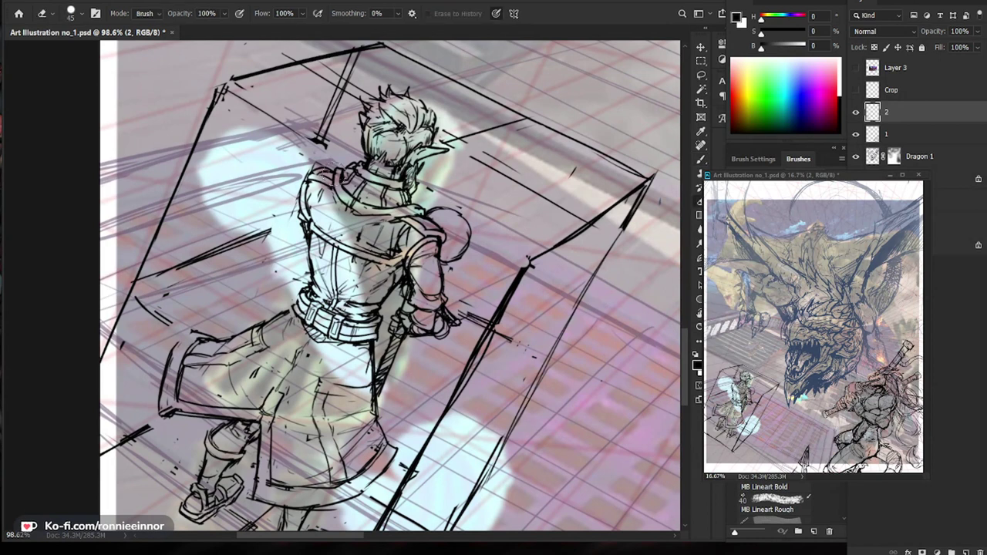
pyautogui.press('z')
pyautogui.moveTo(346, 156); pyautogui.dragTo(301, 156)
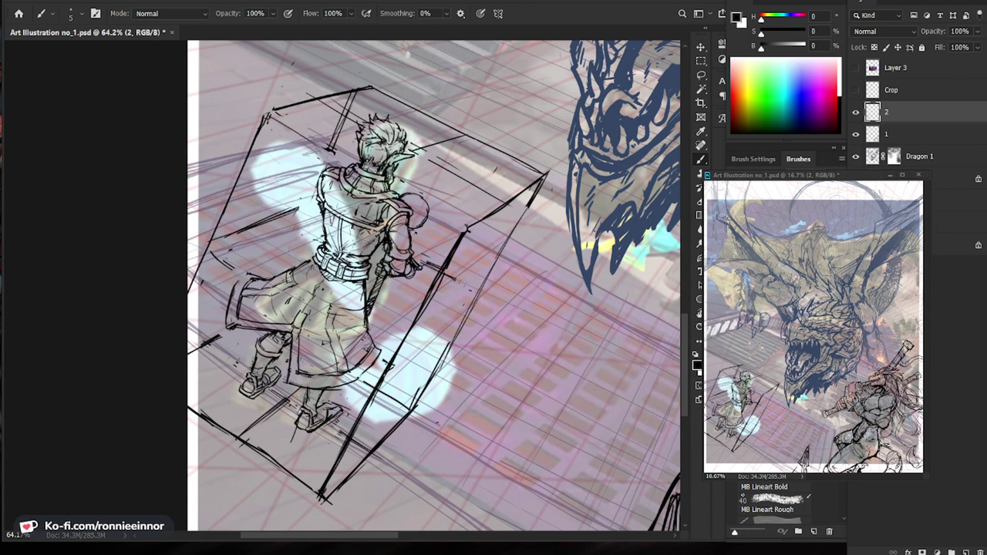
# Redraw the upper corner of the skirt's flared rear panel to close its outline.
pyautogui.scroll(3, 258, 282)
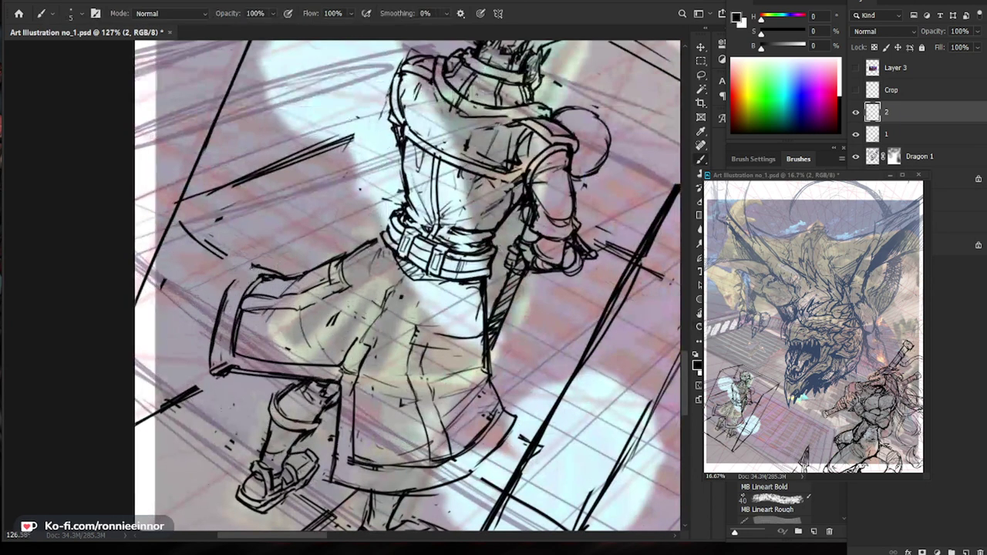
pyautogui.press('e')
pyautogui.press('b')
pyautogui.moveTo(269, 277); pyautogui.dragTo(280, 279)
pyautogui.moveTo(315, 286); pyautogui.dragTo(251, 286)
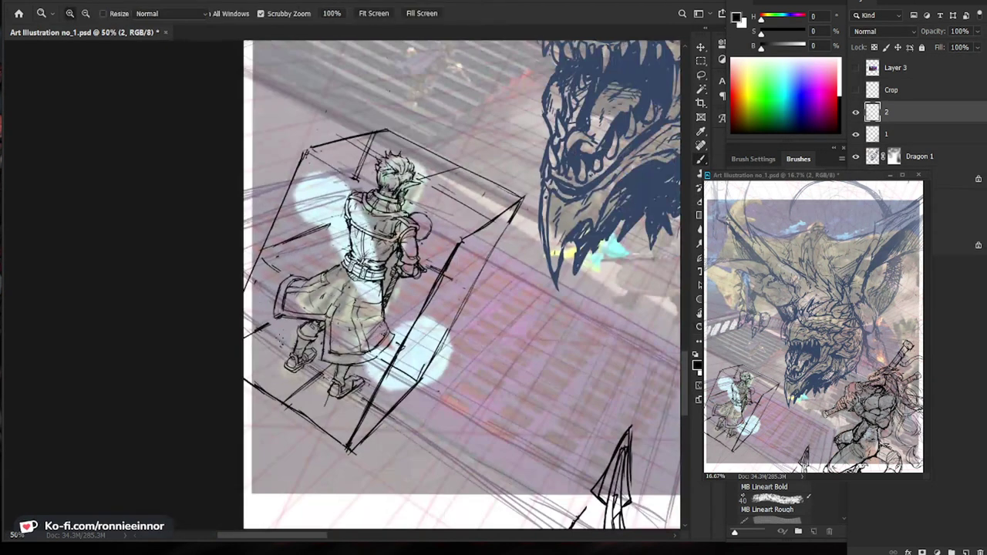
# Erase the rough overlapping lines at the right end of the skirt's front hem.
pyautogui.moveTo(370, 363); pyautogui.dragTo(432, 358)
pyautogui.press('e')
pyautogui.moveTo(428, 309)
pyautogui.mouseDown()
pyautogui.moveTo(408, 338)
pyautogui.moveTo(388, 333)
pyautogui.mouseUp()
pyautogui.press('b')
pyautogui.press('e')
pyautogui.press('b')
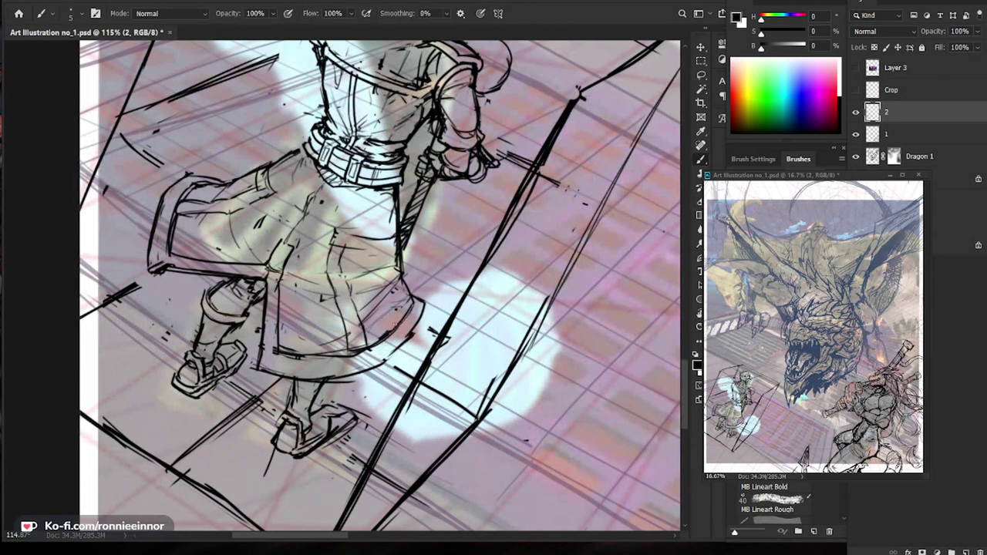
# Redraw the curved outer edge at the right end of the skirt's front hem.
pyautogui.moveTo(413, 302)
pyautogui.mouseDown()
pyautogui.moveTo(387, 337)
pyautogui.moveTo(329, 361)
pyautogui.mouseUp()
pyautogui.moveTo(422, 331)
pyautogui.mouseDown()
pyautogui.moveTo(375, 333)
pyautogui.moveTo(411, 344)
pyautogui.mouseUp()
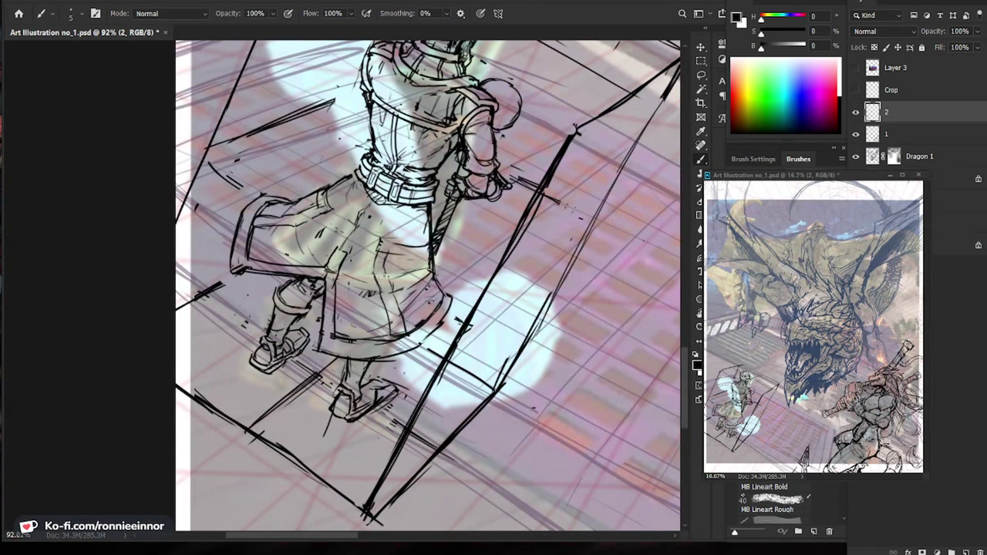
pyautogui.press('e')
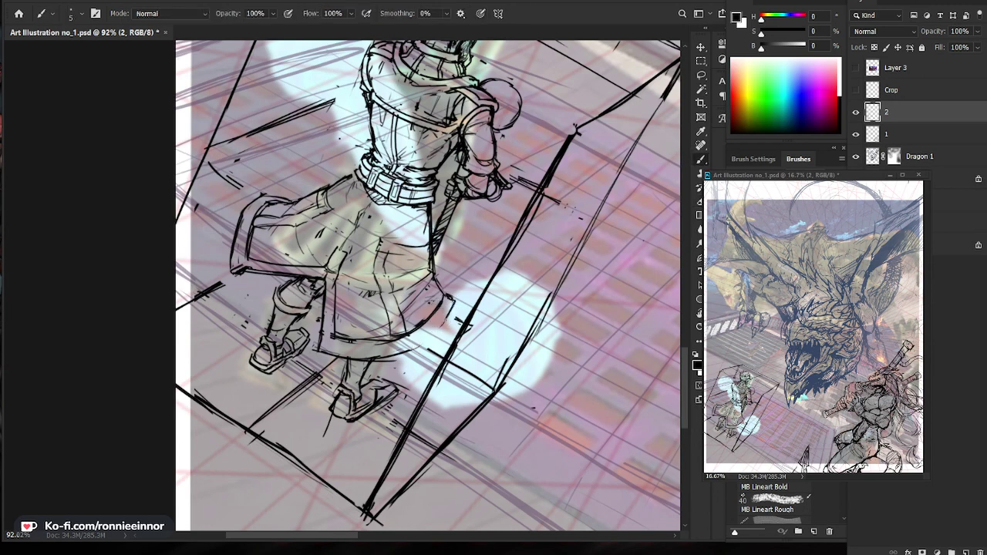
pyautogui.press('b')
pyautogui.moveTo(450, 303); pyautogui.dragTo(412, 354)
pyautogui.moveTo(417, 315)
pyautogui.mouseDown()
pyautogui.moveTo(340, 317)
pyautogui.moveTo(463, 310)
pyautogui.mouseUp()
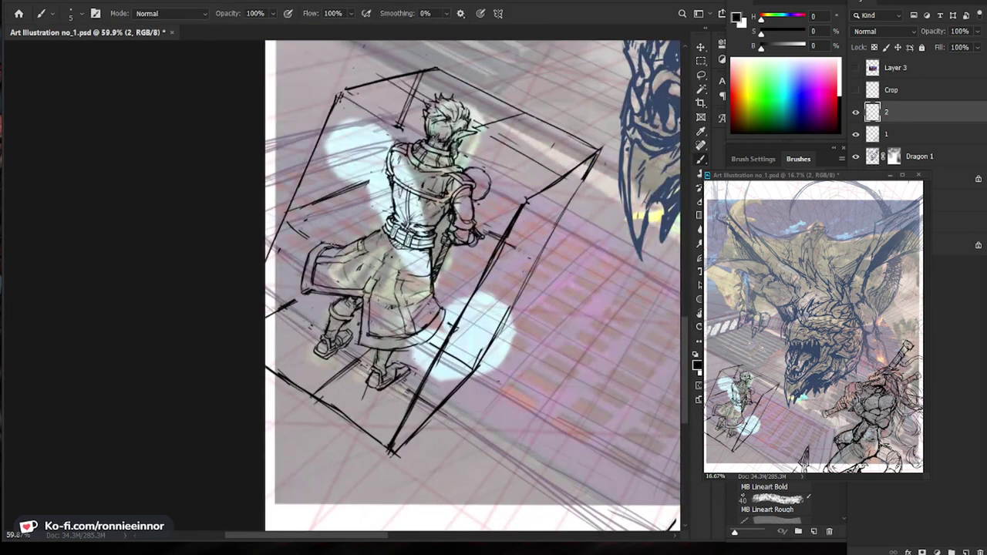
# Touch up the leg and boot lines just below the skirt's front hem.
pyautogui.scroll(-3, 451, 292)
pyautogui.scroll(4, 413, 327)
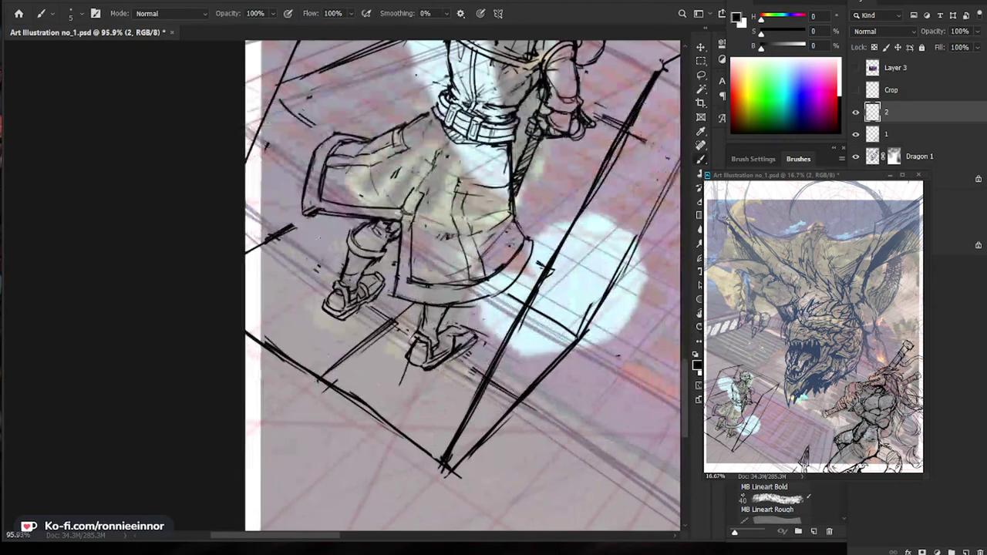
pyautogui.press('e')
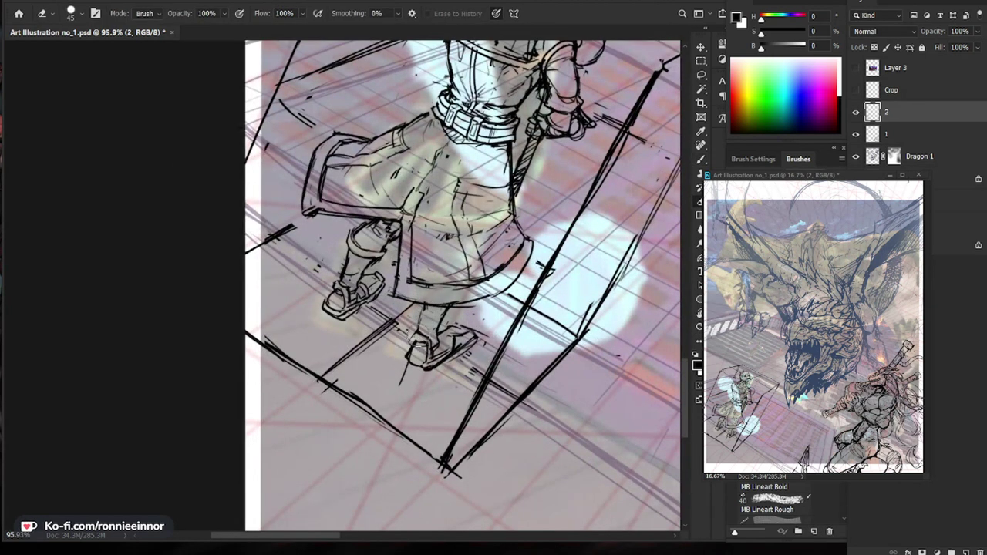
pyautogui.press('b')
pyautogui.moveTo(415, 341); pyautogui.dragTo(396, 339)
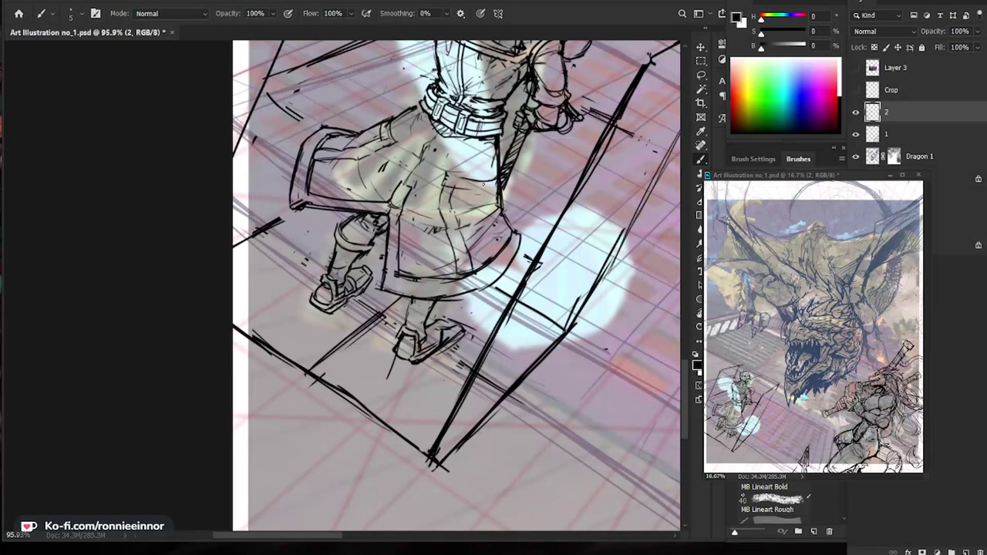
# Strengthen the left boot's cuff and darken the shadow where the leg meets the skirt hem.
pyautogui.moveTo(384, 221); pyautogui.dragTo(408, 253)
pyautogui.press('e')
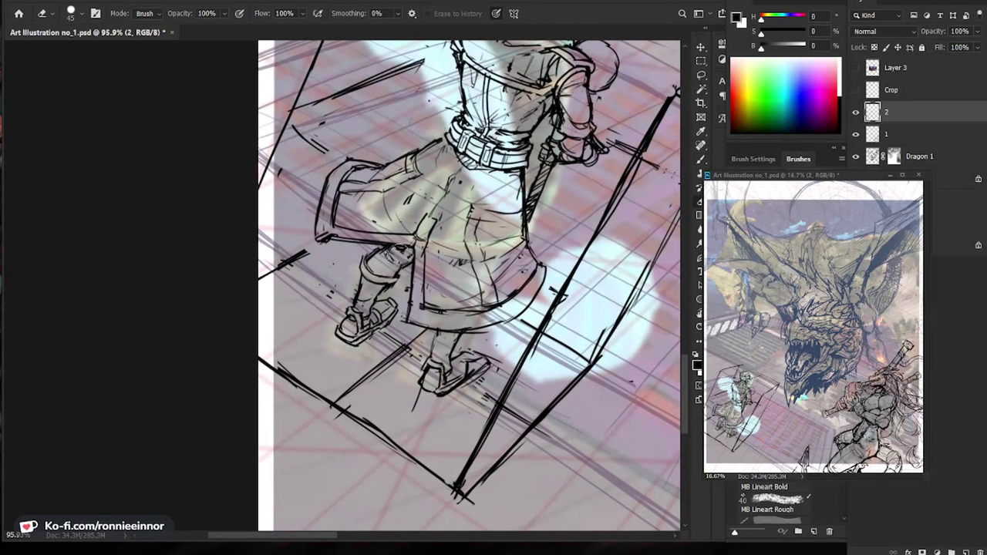
pyautogui.press('b')
pyautogui.moveTo(392, 248); pyautogui.dragTo(409, 257)
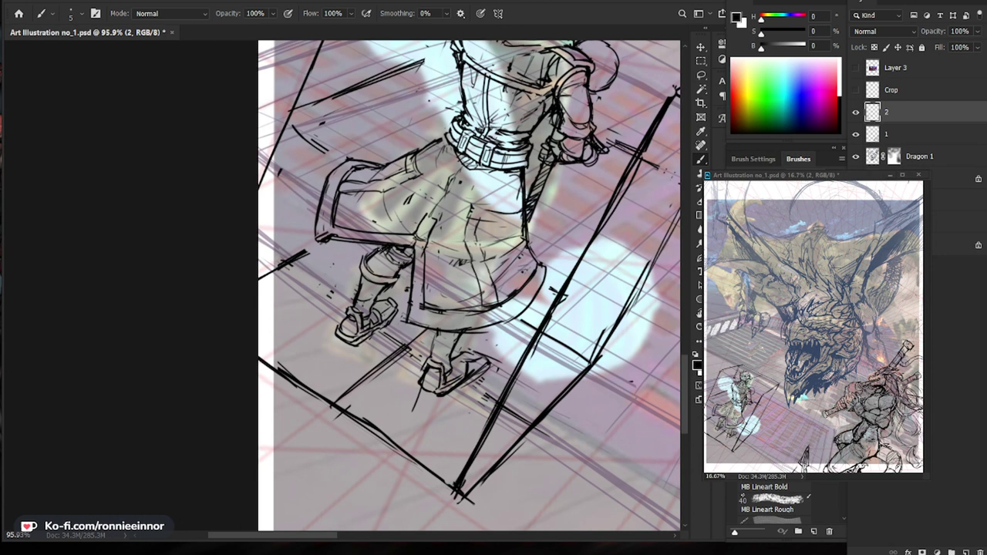
pyautogui.press('e')
pyautogui.press('b')
pyautogui.moveTo(378, 251); pyautogui.dragTo(365, 264)
# Refine the left boot's shaft and ankle lines with alternating short strokes and erasures.
pyautogui.press('e')
pyautogui.press('b')
pyautogui.press('e')
pyautogui.press('b')
pyautogui.press('e')
pyautogui.press('b')
pyautogui.press('e')
pyautogui.press('b')
pyautogui.moveTo(351, 301)
pyautogui.mouseDown()
pyautogui.moveTo(370, 313)
pyautogui.moveTo(331, 331)
pyautogui.mouseUp()
pyautogui.scroll(5, 461, 374)
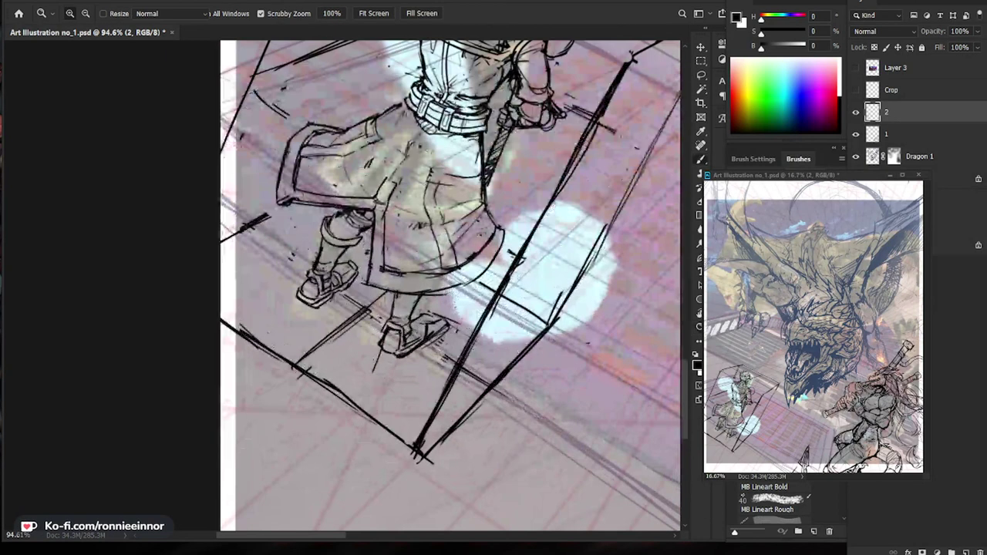
# Touch up the right boot and erase the guide line crossing the perspective box's floor between the boots.
pyautogui.moveTo(378, 350); pyautogui.dragTo(394, 359)
pyautogui.moveTo(293, 302); pyautogui.dragTo(434, 397)
pyautogui.press('e')
pyautogui.moveTo(310, 355)
pyautogui.mouseDown()
pyautogui.moveTo(357, 305)
pyautogui.moveTo(337, 312)
pyautogui.moveTo(366, 307)
pyautogui.mouseUp()
pyautogui.moveTo(557, 271)
pyautogui.mouseDown()
pyautogui.moveTo(540, 275)
pyautogui.moveTo(508, 331)
pyautogui.mouseUp()
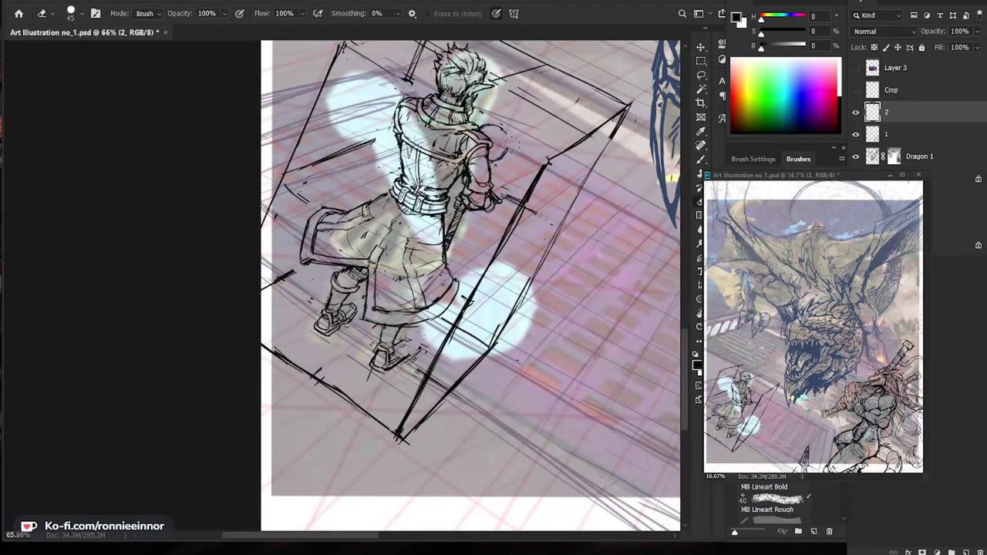
# Sketch a small round shape just in front of the figure's right shoulder.
pyautogui.press('b')
pyautogui.moveTo(502, 130); pyautogui.dragTo(513, 179)
pyautogui.moveTo(467, 216)
pyautogui.mouseDown()
pyautogui.moveTo(496, 224)
pyautogui.moveTo(482, 224)
pyautogui.mouseUp()
pyautogui.moveTo(553, 238); pyautogui.dragTo(508, 218)
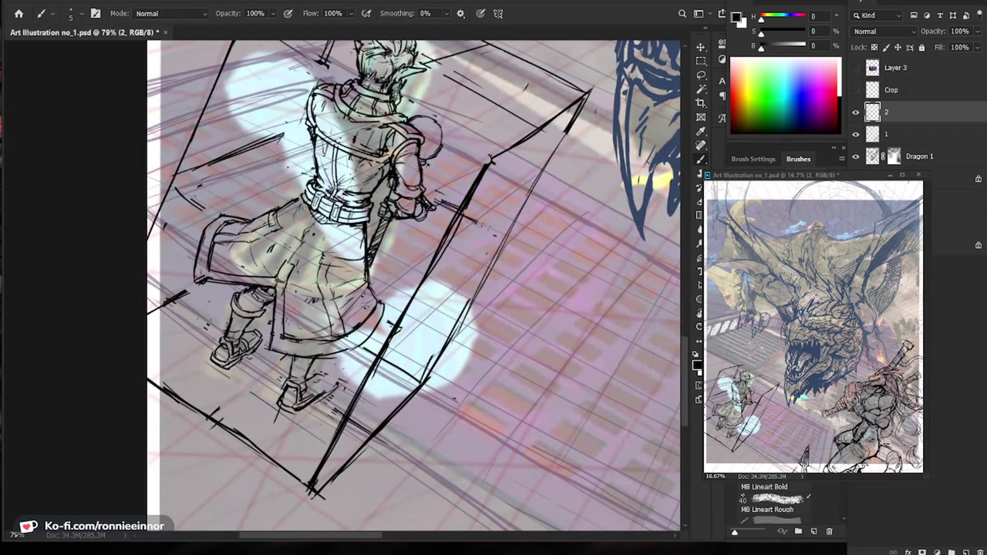
pyautogui.moveTo(481, 187); pyautogui.dragTo(469, 221)
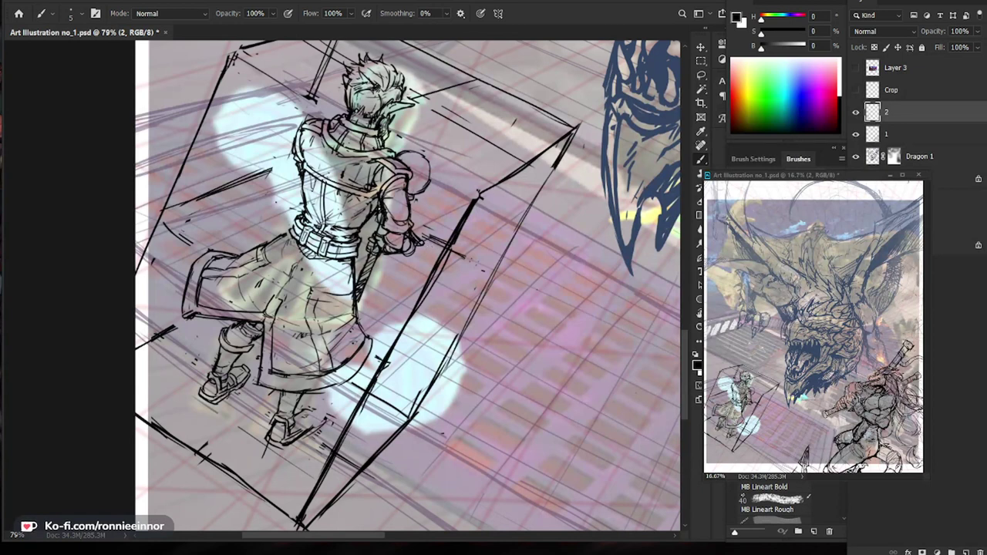
# Examine the whole figure inside the perspective box, from the boots up to the head.
pyautogui.moveTo(377, 198)
pyautogui.mouseDown()
pyautogui.moveTo(367, 221)
pyautogui.moveTo(348, 231)
pyautogui.mouseUp()
pyautogui.hotkey('ctrl', 'space')
pyautogui.moveTo(355, 309); pyautogui.dragTo(208, 308)
pyautogui.hotkey('ctrl', 'space')
pyautogui.moveTo(221, 398); pyautogui.dragTo(340, 413)
pyautogui.press('space')
pyautogui.moveTo(339, 416); pyautogui.dragTo(453, 322)
pyautogui.hotkey('ctrl', 'space')
pyautogui.moveTo(332, 282); pyautogui.dragTo(459, 185)
pyautogui.press('space')
pyautogui.moveTo(458, 184); pyautogui.dragTo(517, 173)
# Refine the lines around the figure's collar and jaw with alternating erasures and short brush strokes.
pyautogui.hotkey('ctrl', 'space')
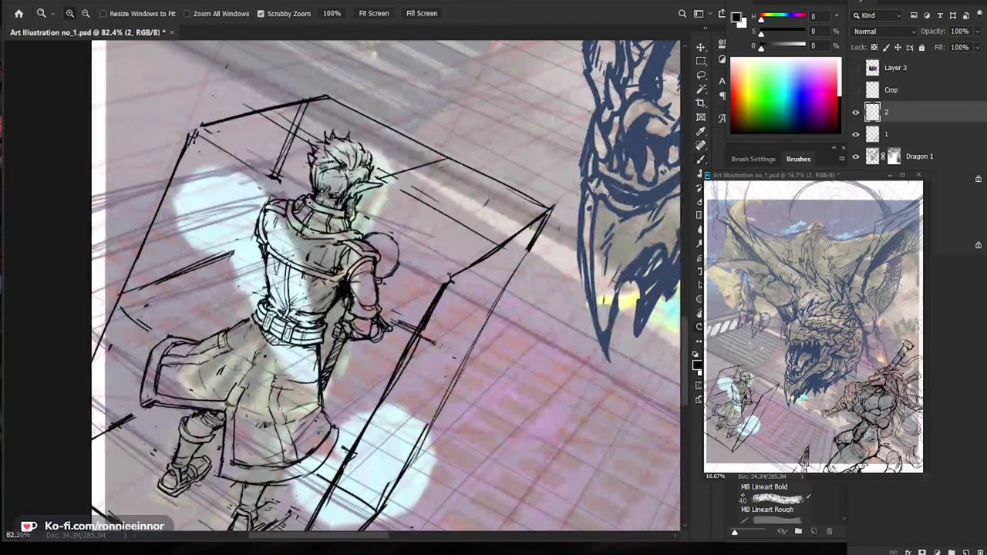
pyautogui.moveTo(310, 202); pyautogui.dragTo(347, 197)
pyautogui.press('e')
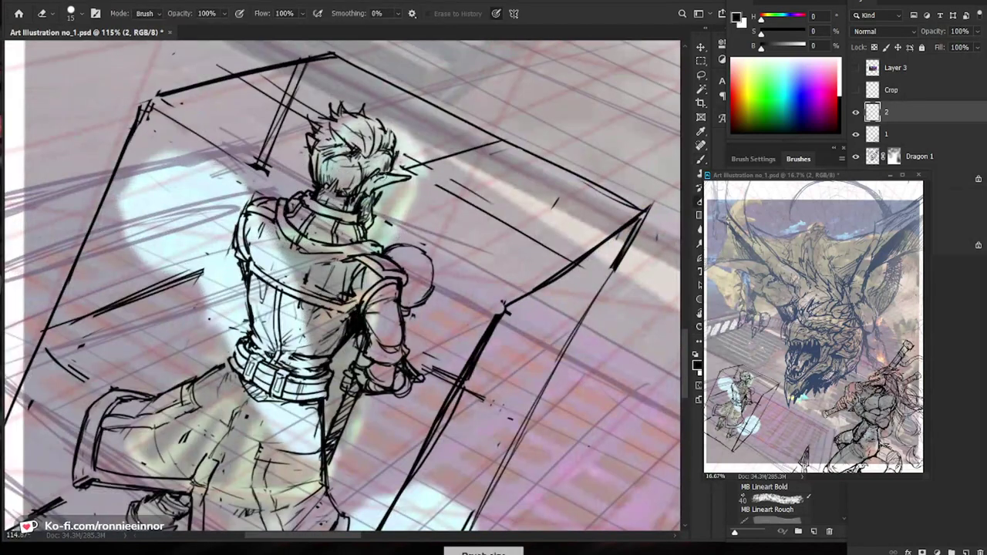
pyautogui.press('b')
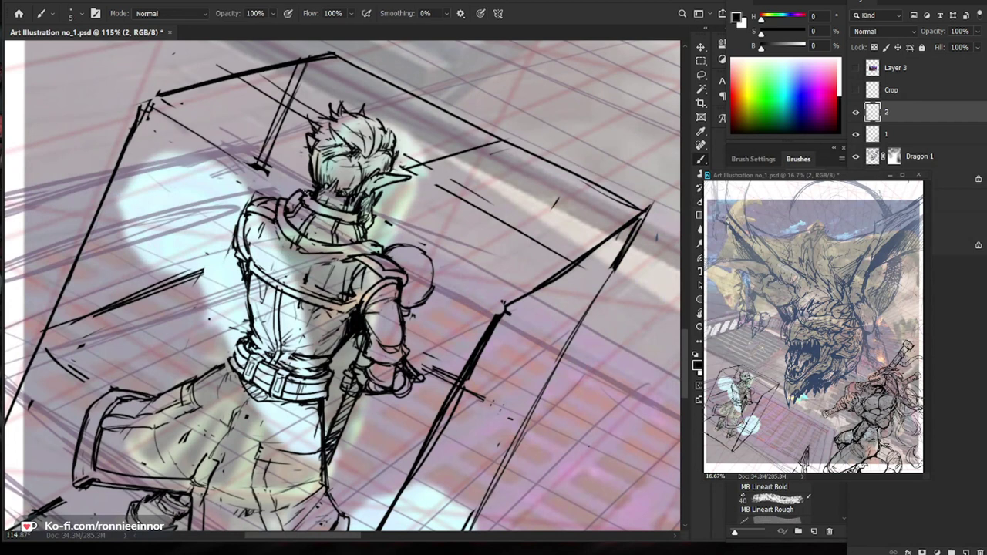
pyautogui.press('e')
pyautogui.moveTo(363, 221)
pyautogui.mouseDown()
pyautogui.moveTo(374, 243)
pyautogui.moveTo(347, 262)
pyautogui.mouseUp()
pyautogui.press('b')
pyautogui.press('e')
pyautogui.press('b')
# Add small strokes to the spiky hair at the back and crown of the figure's head.
pyautogui.moveTo(522, 429)
pyautogui.mouseDown()
pyautogui.moveTo(486, 316)
pyautogui.moveTo(258, 320)
pyautogui.mouseUp()
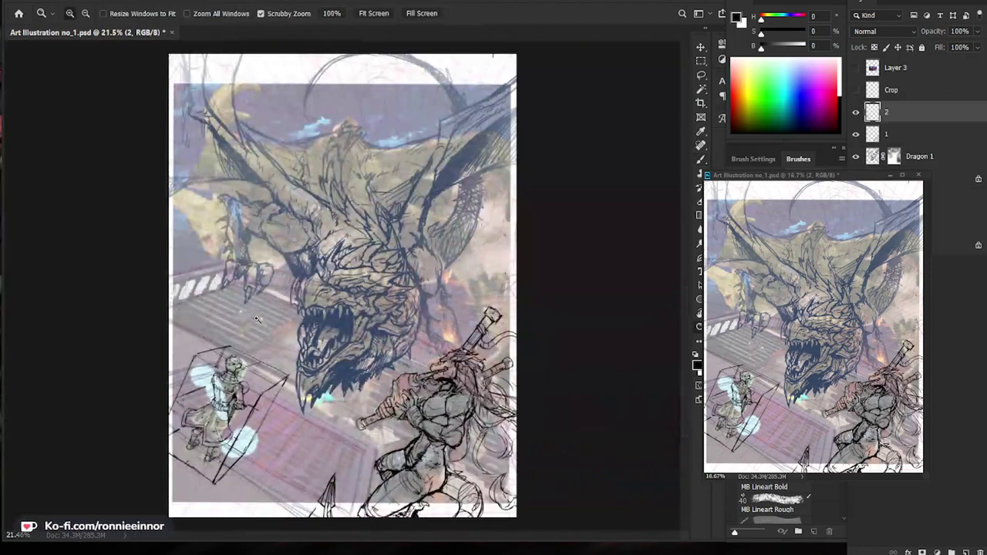
pyautogui.moveTo(197, 410); pyautogui.dragTo(297, 454)
pyautogui.moveTo(157, 364)
pyautogui.mouseDown()
pyautogui.moveTo(185, 338)
pyautogui.moveTo(315, 308)
pyautogui.mouseUp()
pyautogui.press('e')
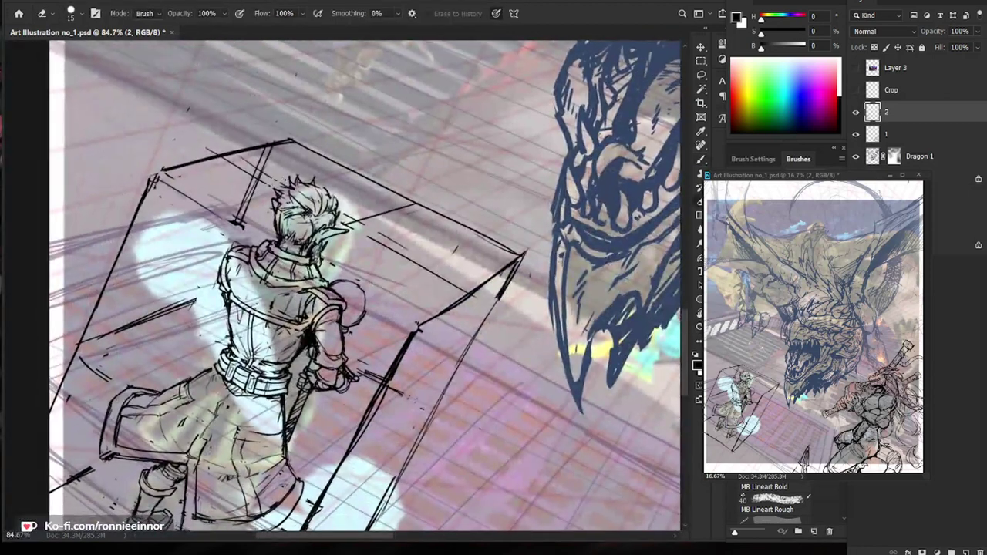
pyautogui.press('b')
pyautogui.moveTo(274, 184); pyautogui.dragTo(289, 188)
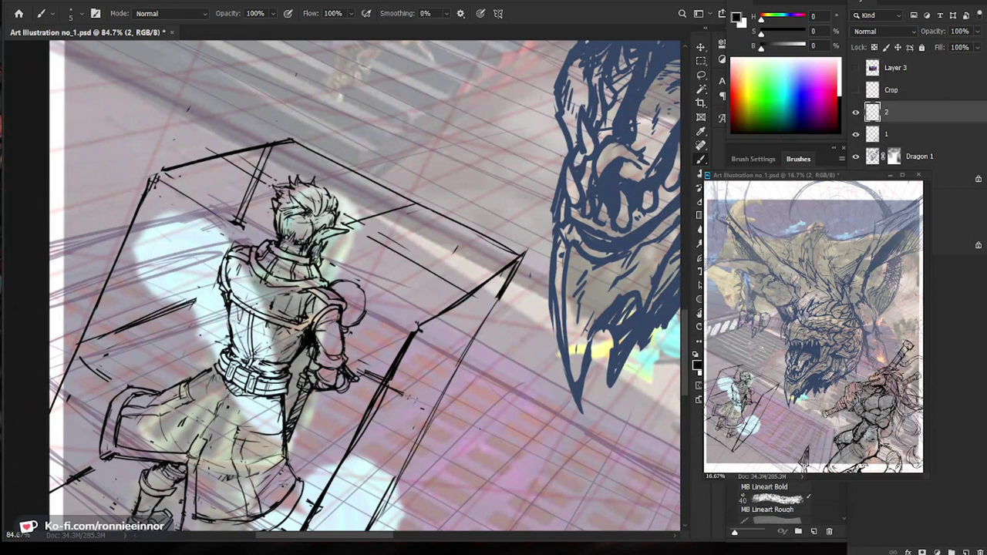
pyautogui.moveTo(333, 212)
pyautogui.mouseDown()
pyautogui.moveTo(307, 204)
pyautogui.moveTo(330, 210)
pyautogui.moveTo(305, 213)
pyautogui.moveTo(338, 199)
pyautogui.moveTo(316, 187)
pyautogui.mouseUp()
pyautogui.press('e')
pyautogui.press('b')
# Touch up the hair and ear lines on the side of the figure's head.
pyautogui.hotkey('ctrl', 'space')
pyautogui.moveTo(370, 205); pyautogui.dragTo(301, 207)
pyautogui.press('space')
pyautogui.moveTo(295, 421); pyautogui.dragTo(329, 351)
pyautogui.hotkey('ctrl', 'space')
pyautogui.moveTo(535, 374); pyautogui.dragTo(495, 375)
pyautogui.press('space')
pyautogui.moveTo(578, 395); pyautogui.dragTo(425, 425)
pyautogui.hotkey('ctrl', 'space')
pyautogui.moveTo(268, 289); pyautogui.dragTo(351, 289)
pyautogui.moveTo(365, 245)
pyautogui.mouseDown()
pyautogui.moveTo(368, 263)
pyautogui.moveTo(352, 279)
pyautogui.mouseUp()
pyautogui.press('e')
pyautogui.press('b')
# Examine how the small figure reads against the dragon and the foreground swordsman across the whole illustration.
pyautogui.hotkey('ctrl', 'space')
pyautogui.press('space')
pyautogui.moveTo(358, 419); pyautogui.dragTo(405, 365)
pyautogui.hotkey('ctrl', 'space')
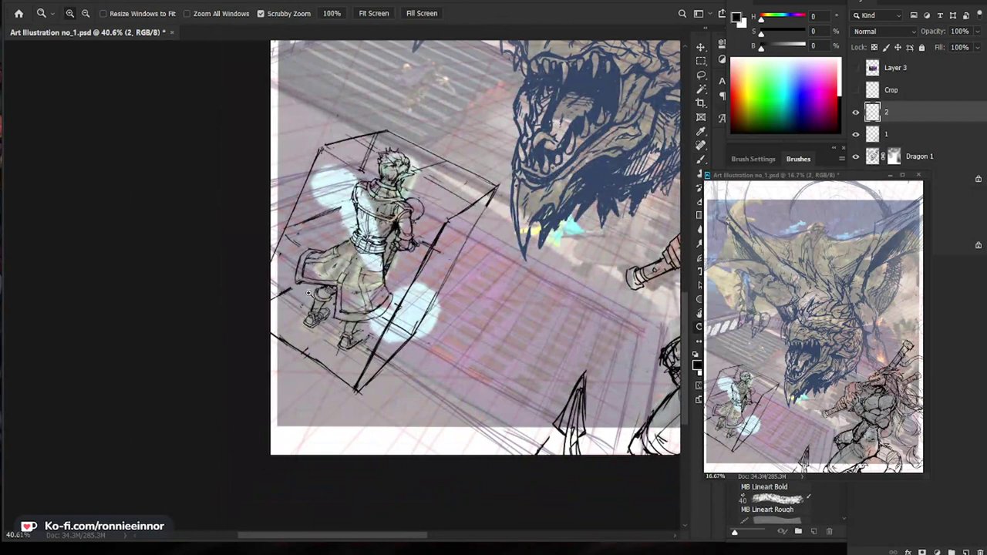
pyautogui.moveTo(457, 316); pyautogui.dragTo(415, 315)
pyautogui.press('space')
pyautogui.moveTo(476, 404); pyautogui.dragTo(436, 390)
pyautogui.hotkey('ctrl', 'space')
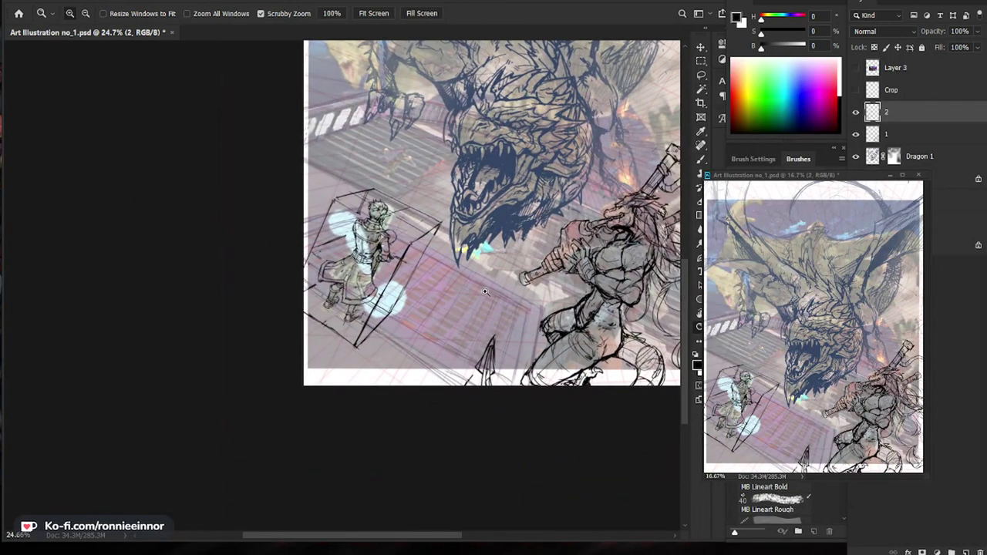
pyautogui.moveTo(362, 309); pyautogui.dragTo(372, 405)
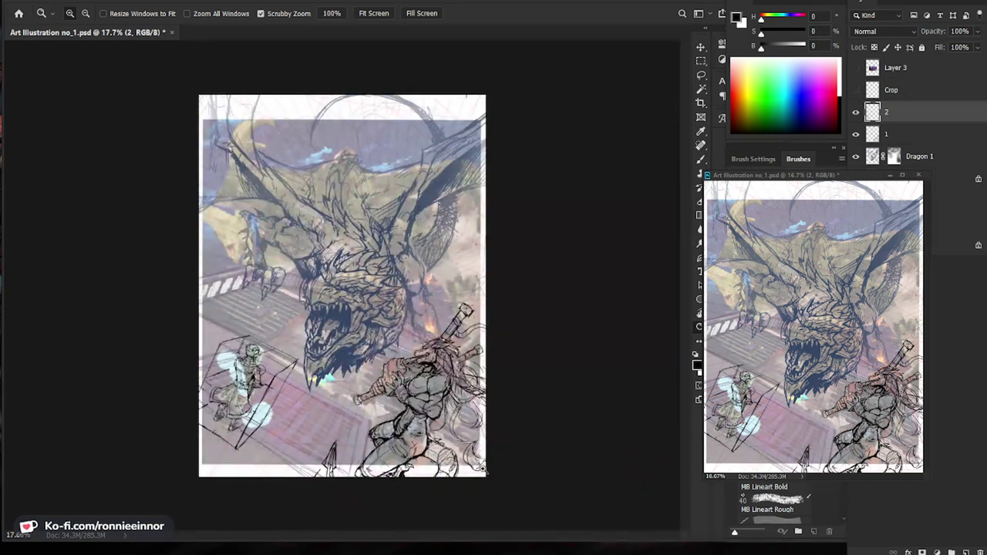
pyautogui.moveTo(261, 426); pyautogui.dragTo(301, 424)
pyautogui.moveTo(343, 420); pyautogui.dragTo(443, 368)
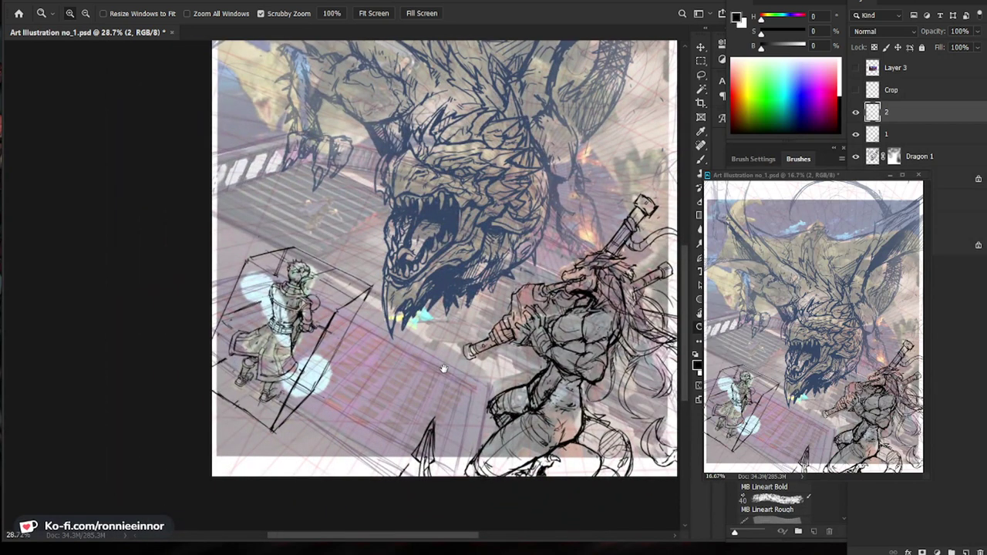
pyautogui.moveTo(240, 398); pyautogui.dragTo(269, 382)
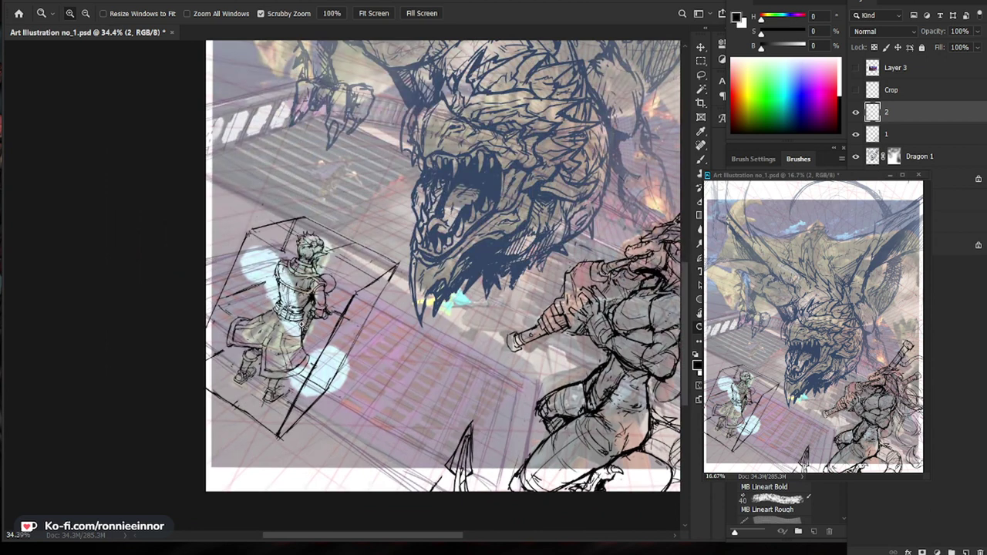
# Rework the toe and upper of the right boot with alternating brush strokes and erasures.
pyautogui.moveTo(292, 327); pyautogui.dragTo(307, 325)
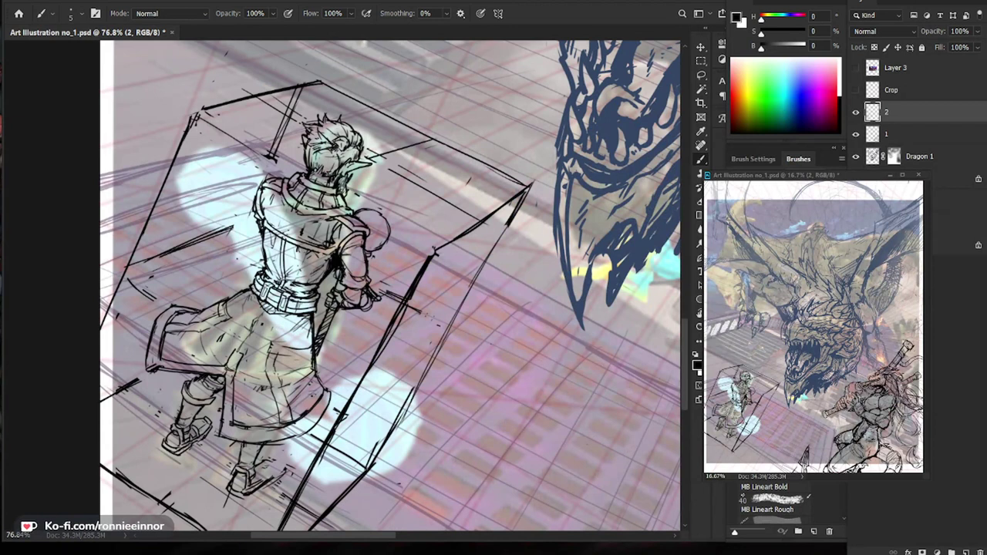
pyautogui.moveTo(364, 296); pyautogui.dragTo(349, 298)
pyautogui.moveTo(404, 354); pyautogui.dragTo(467, 263)
pyautogui.press('e')
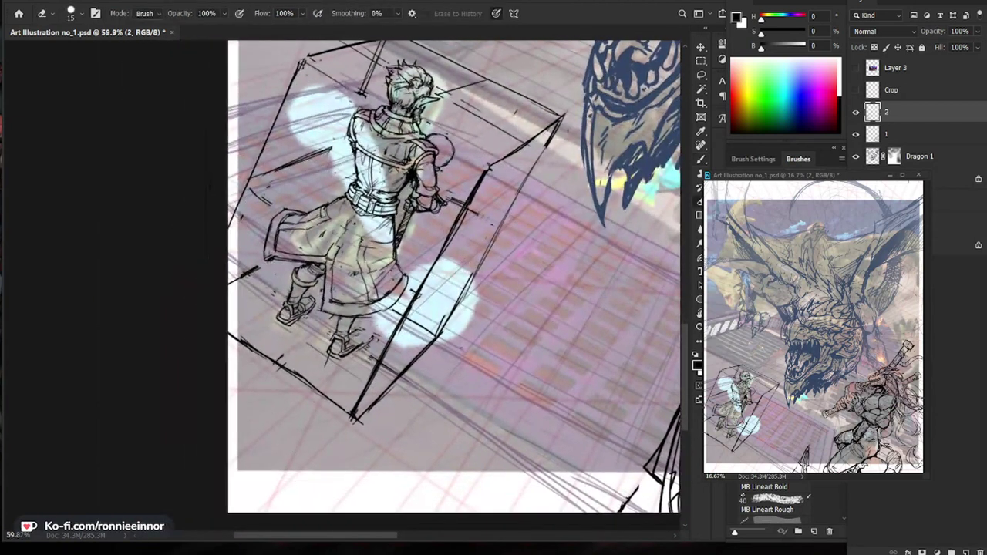
pyautogui.press('b')
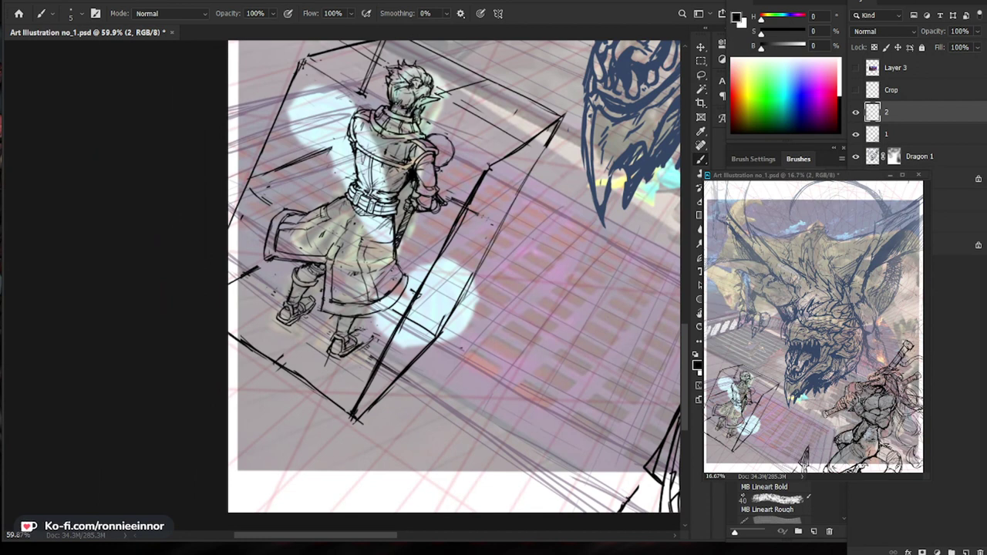
pyautogui.press('e')
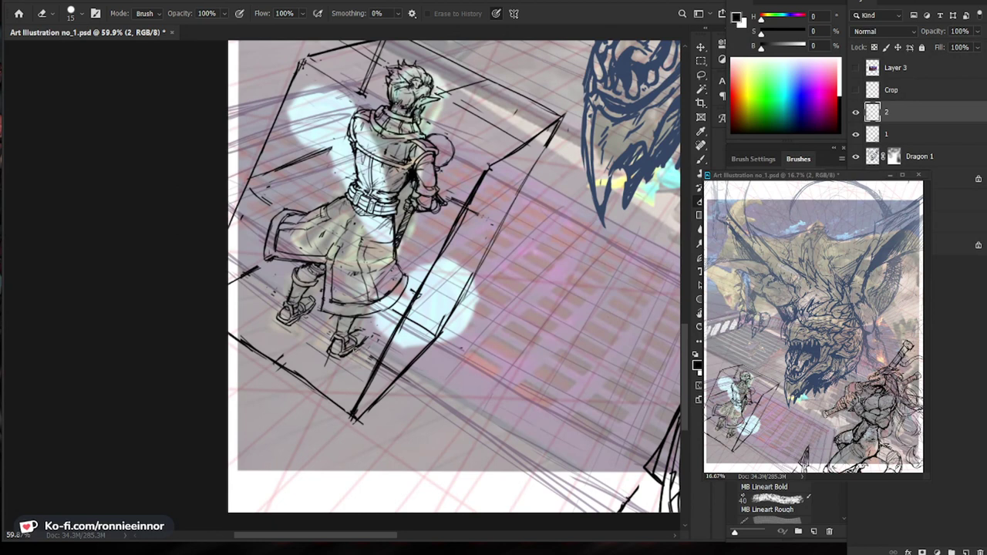
pyautogui.press('b')
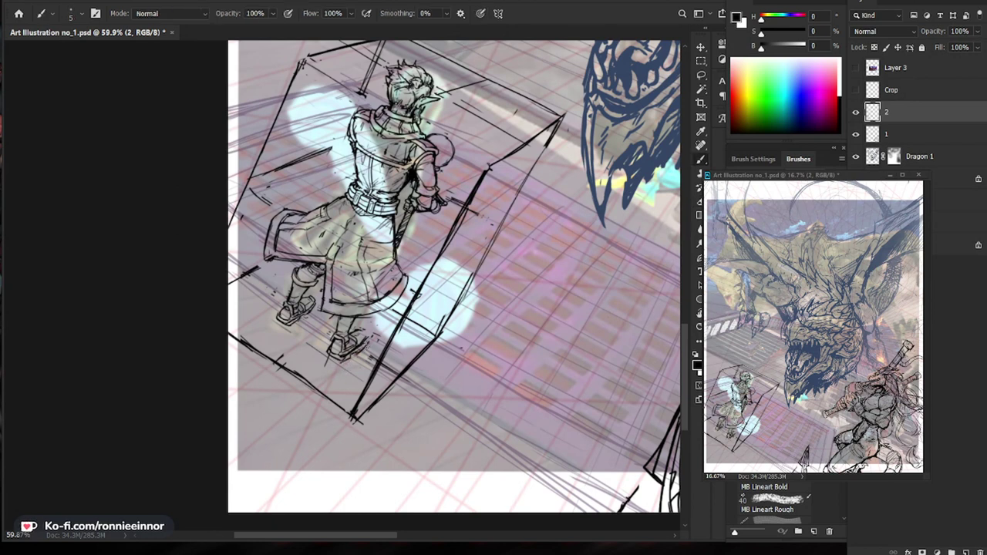
pyautogui.press('e')
pyautogui.press('b')
pyautogui.press('e')
pyautogui.press('b')
# Define the right boot's sole and ankle outline, cleaning up overlapping lines with the Eraser.
pyautogui.moveTo(406, 351); pyautogui.dragTo(372, 419)
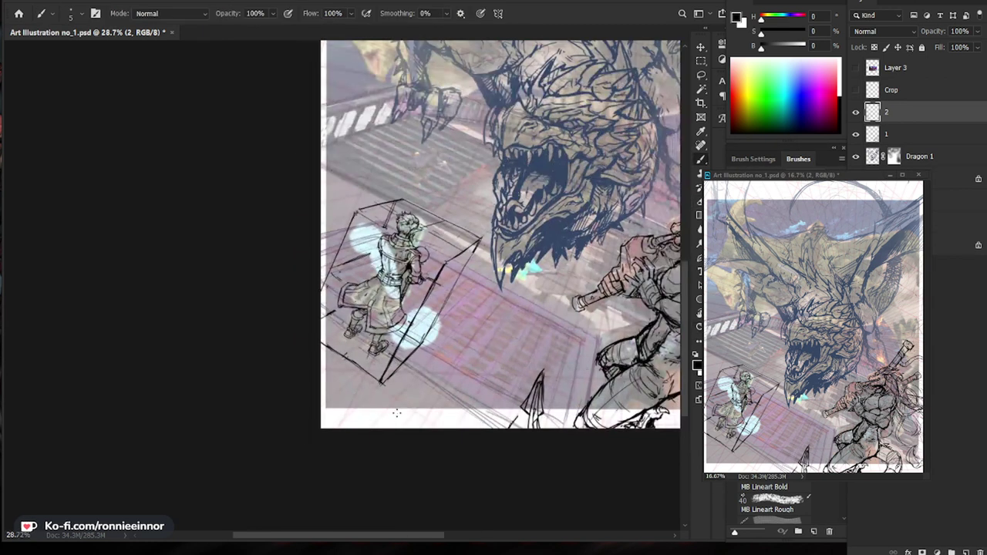
pyautogui.moveTo(374, 344); pyautogui.dragTo(459, 330)
pyautogui.press('e')
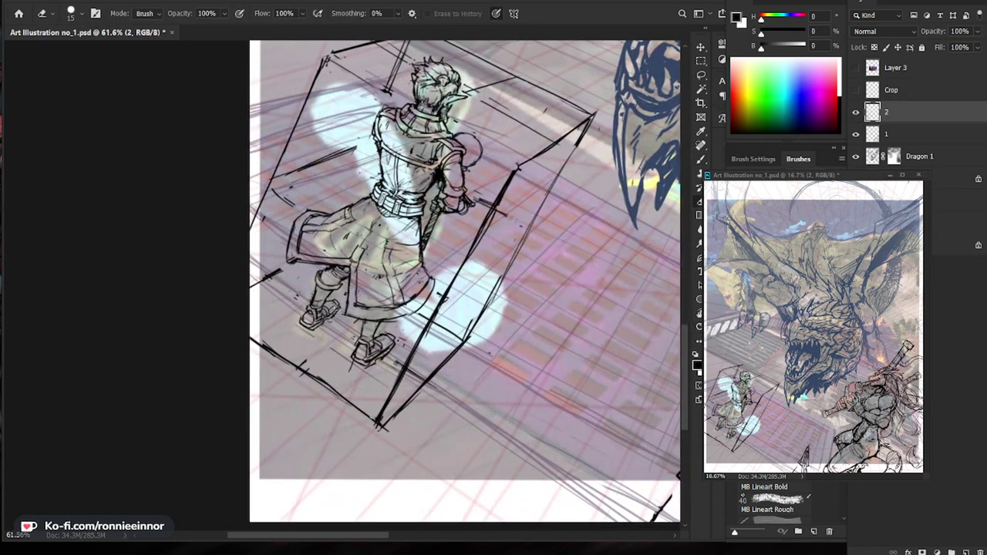
pyautogui.press('b')
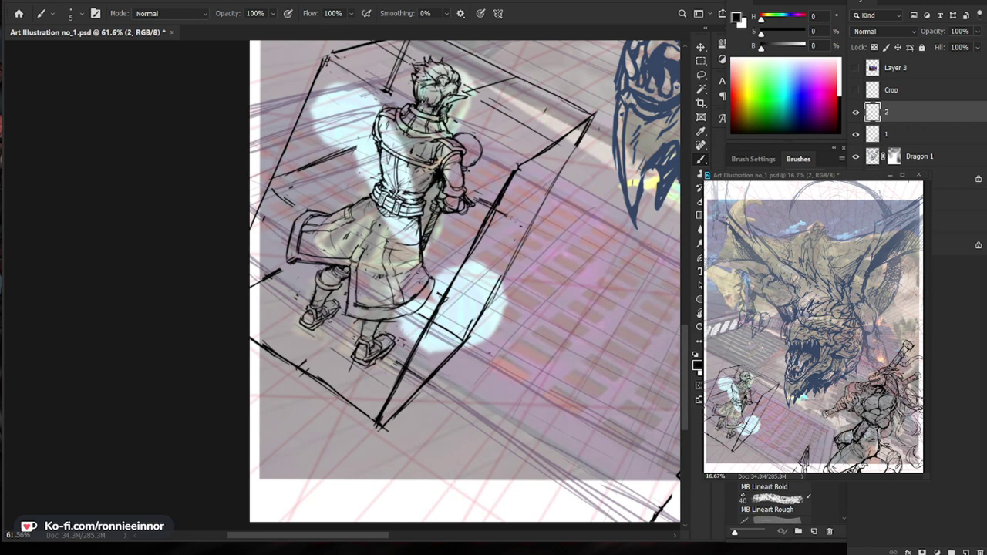
pyautogui.press('e')
pyautogui.press('b')
pyautogui.moveTo(324, 322); pyautogui.dragTo(369, 309)
pyautogui.press('e')
pyautogui.press('b')
pyautogui.press('e')
pyautogui.press('b')
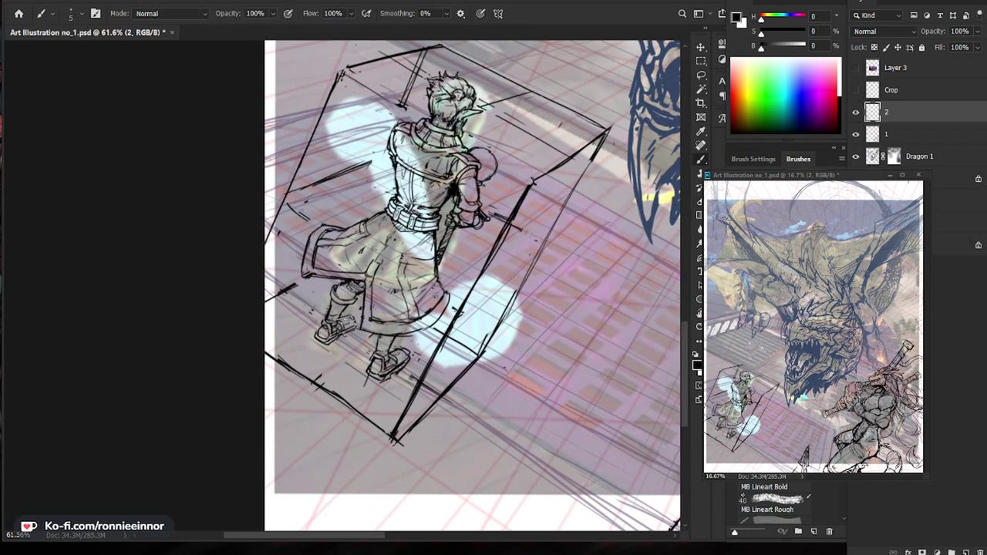
# Undo the last mark by the right boot and tidy the boot's outer contour.
pyautogui.press('e')
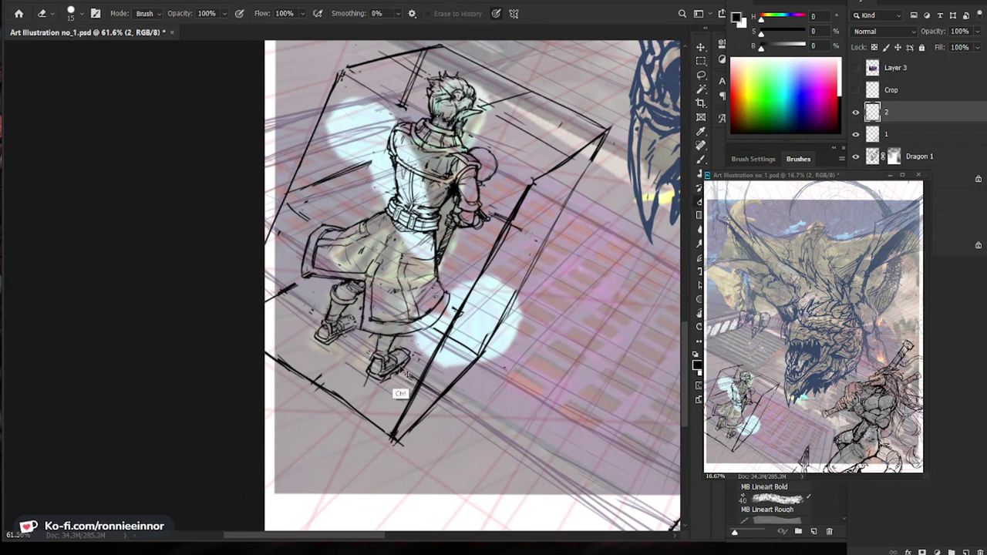
pyautogui.hotkey('ctrl', 'z')
pyautogui.press('b')
pyautogui.press('e')
pyautogui.press('b')
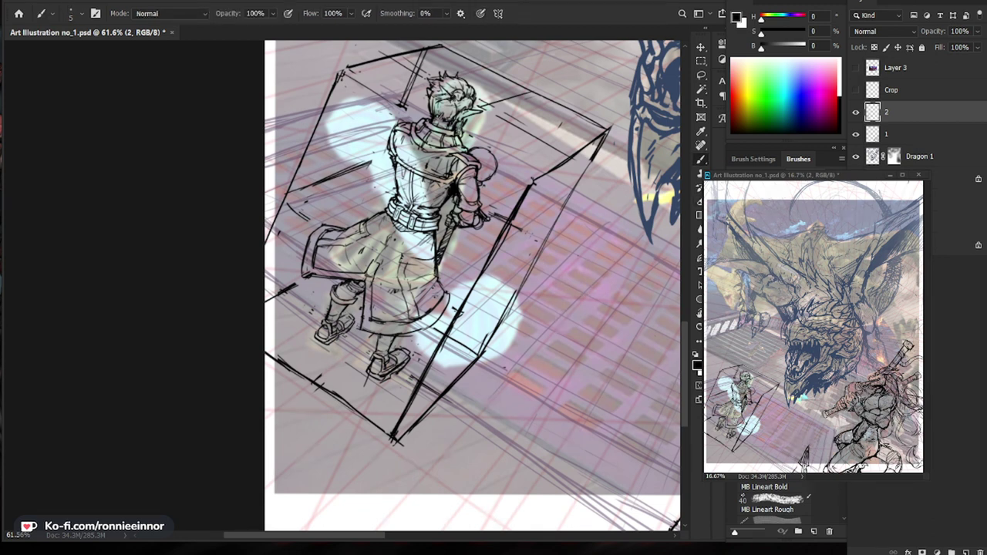
pyautogui.press('e')
pyautogui.press('b')
# Finish the small line details on both boots with short strokes and erasures.
pyautogui.press('e')
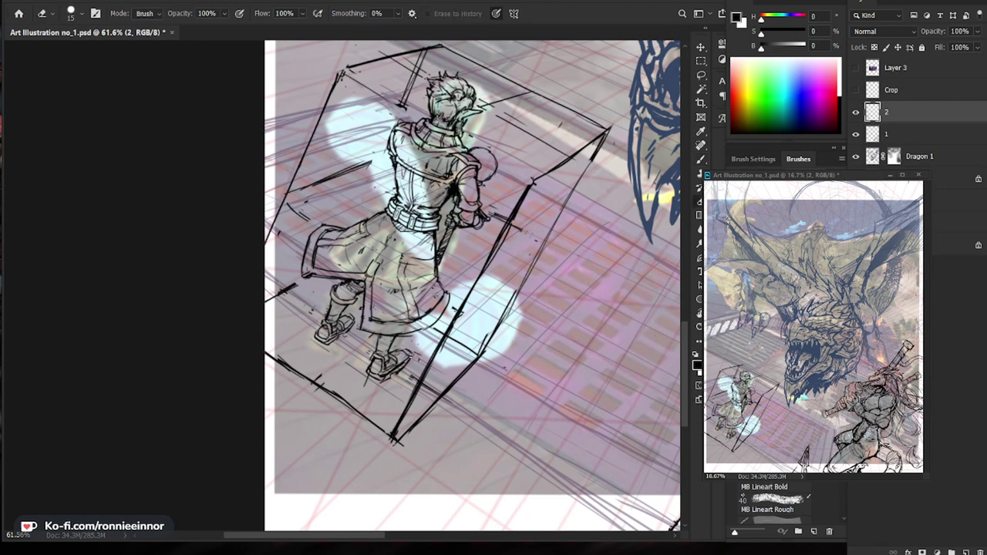
pyautogui.press('b')
pyautogui.press('e')
pyautogui.press('b')
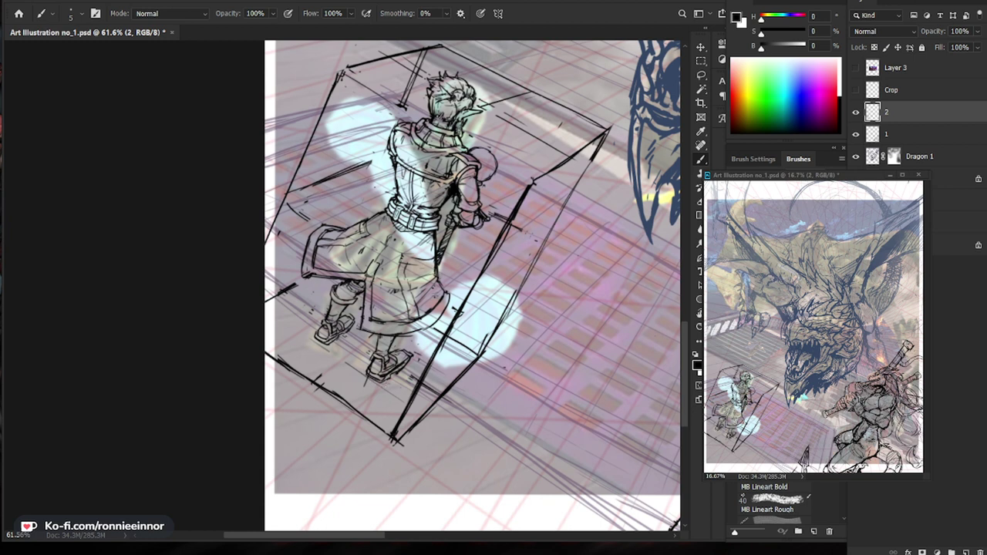
pyautogui.press('e')
pyautogui.press('b')
pyautogui.press('e')
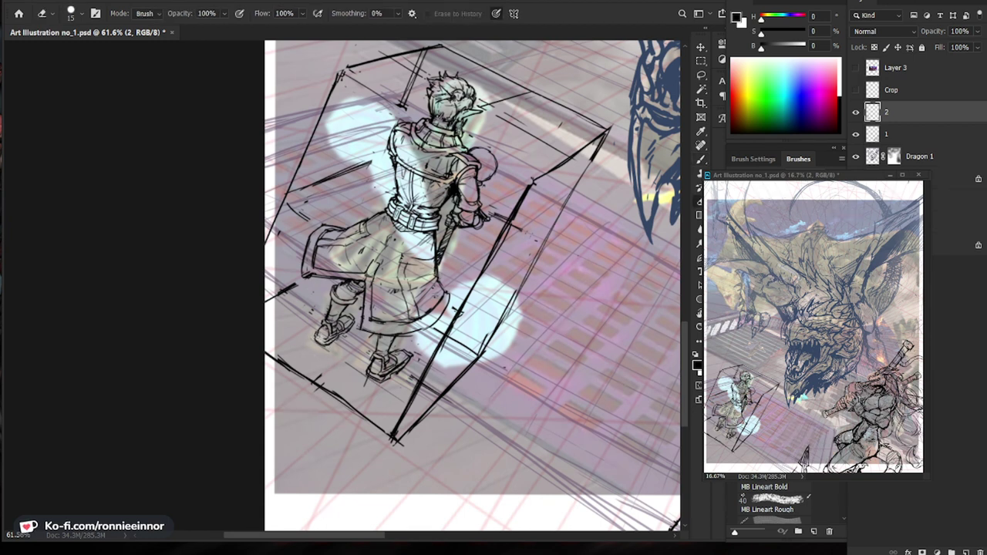
pyautogui.press('b')
# Erase the perspective box edge and the blade guide line where they cross beside the figure's hand.
pyautogui.moveTo(385, 352); pyautogui.dragTo(371, 441)
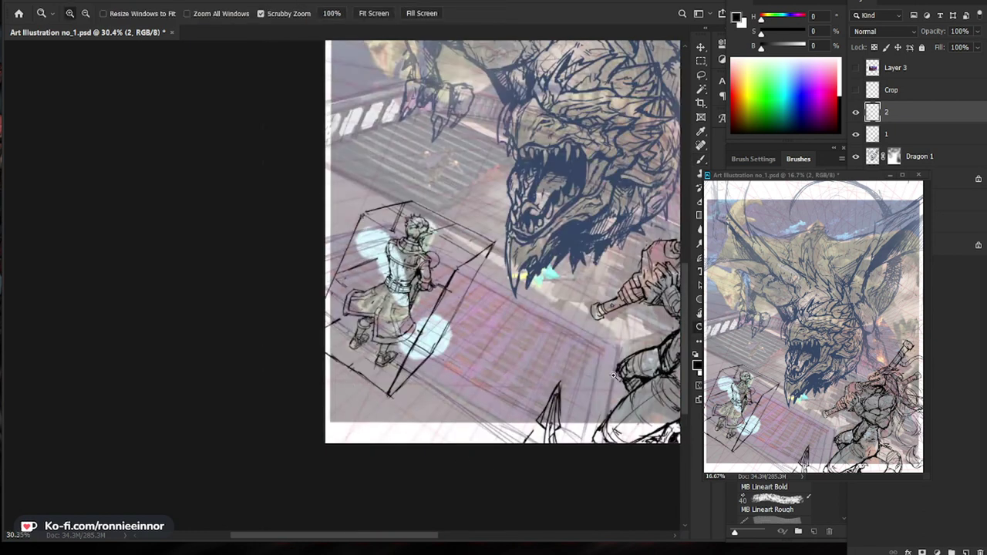
pyautogui.moveTo(551, 330); pyautogui.dragTo(600, 353)
pyautogui.moveTo(603, 358); pyautogui.dragTo(562, 389)
pyautogui.press('e')
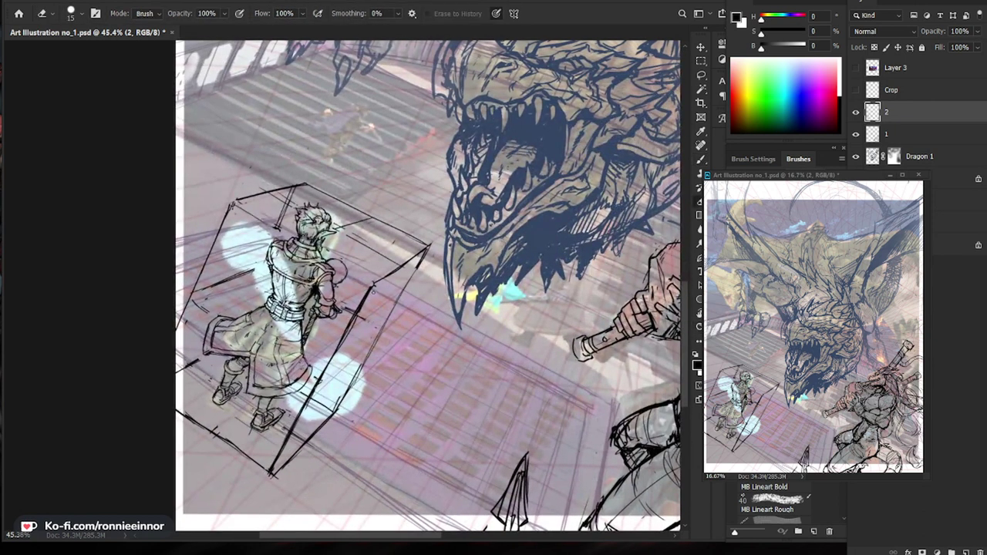
pyautogui.moveTo(337, 330); pyautogui.dragTo(429, 329)
pyautogui.moveTo(369, 293); pyautogui.dragTo(471, 296)
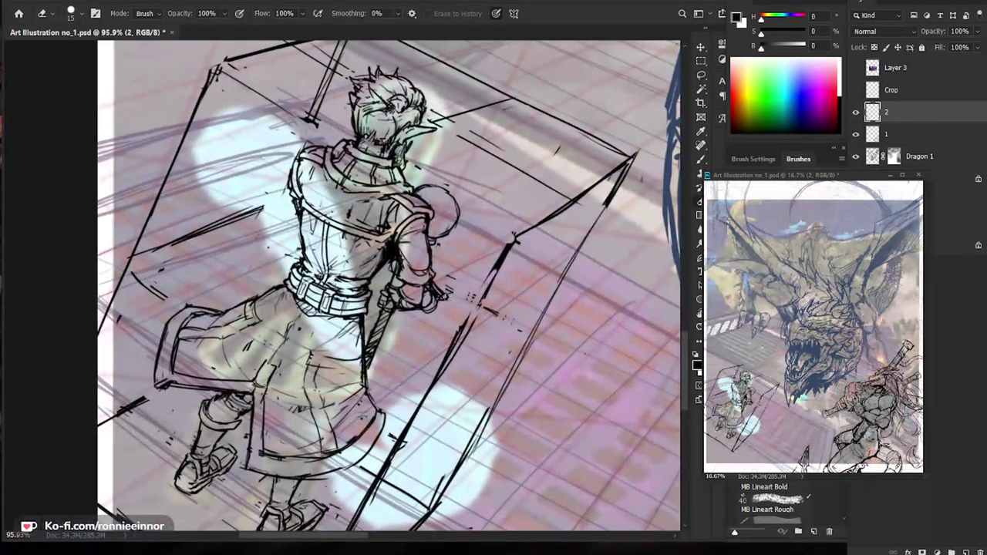
# Refine the figure's gloved hands around the sword grip, alternating short brush strokes with small erasures.
pyautogui.press('b')
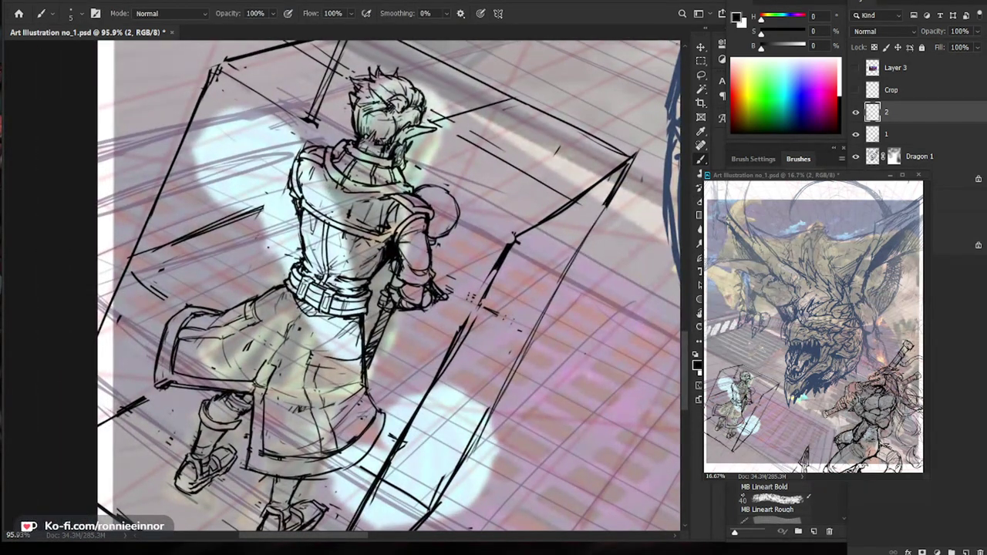
pyautogui.press('e')
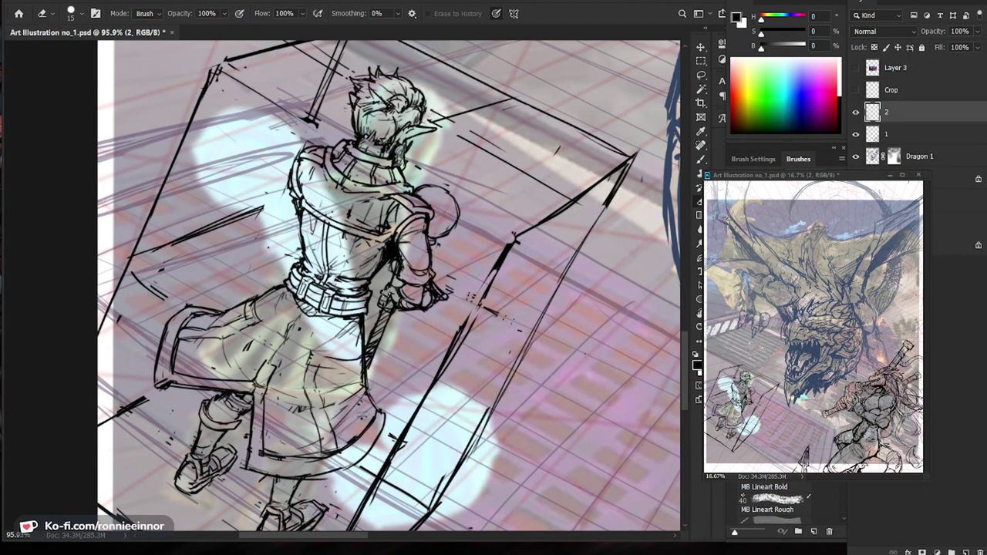
pyautogui.press('b')
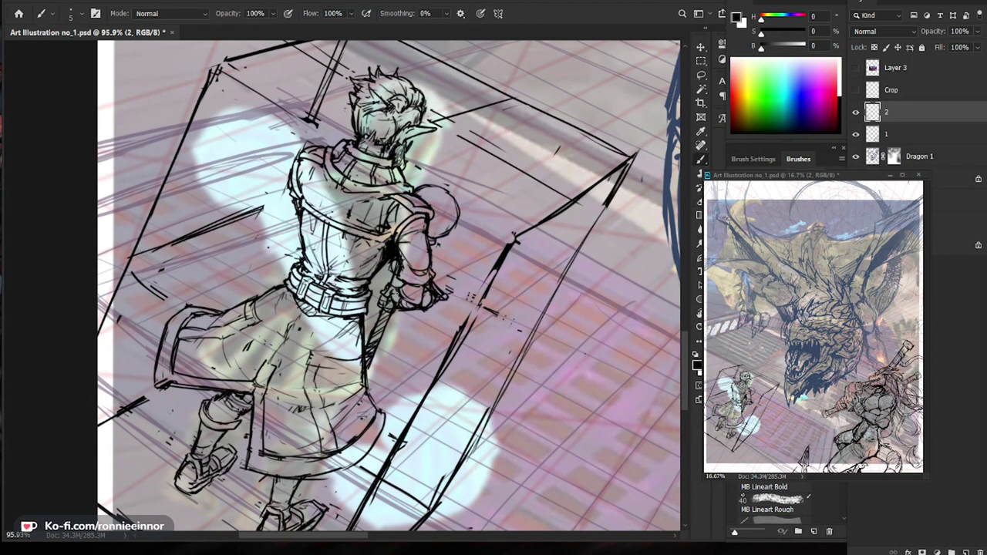
pyautogui.press('e')
pyautogui.press('b')
pyautogui.press('e')
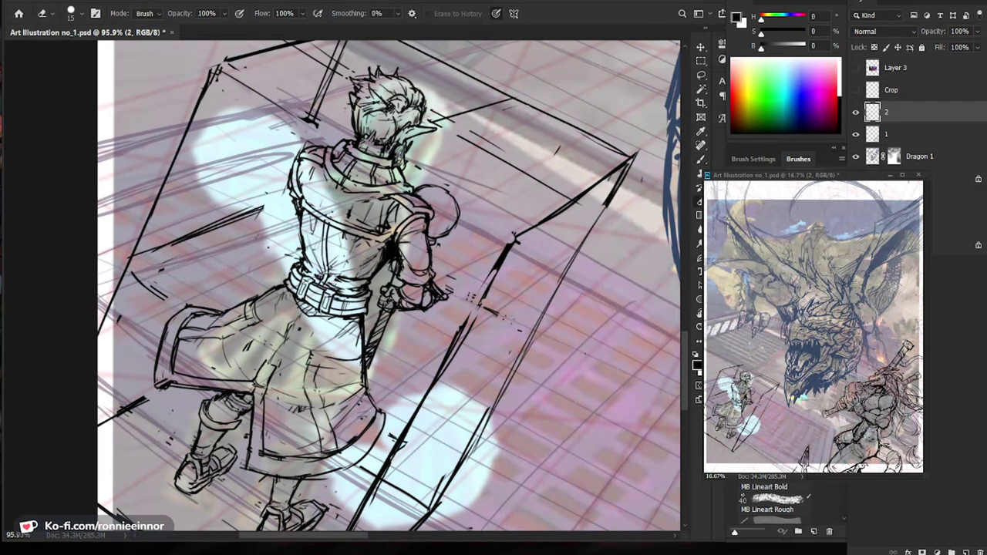
pyautogui.press('b')
pyautogui.press('e')
pyautogui.press('b')
pyautogui.press('e')
pyautogui.press('b')
pyautogui.moveTo(384, 305); pyautogui.dragTo(377, 312)
# Touch up the sword blade lines just below the figure's hands with brief strokes and erasures.
pyautogui.moveTo(445, 317)
pyautogui.mouseDown()
pyautogui.moveTo(386, 317)
pyautogui.moveTo(393, 269)
pyautogui.moveTo(381, 251)
pyautogui.moveTo(401, 246)
pyautogui.moveTo(369, 250)
pyautogui.moveTo(419, 251)
pyautogui.mouseUp()
pyautogui.press('e')
pyautogui.press('b')
pyautogui.press('e')
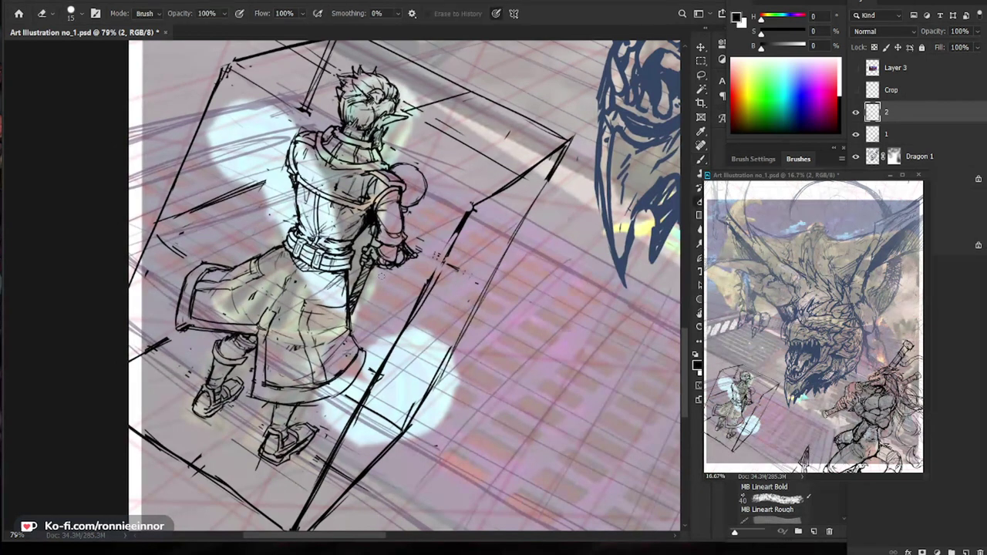
pyautogui.press('b')
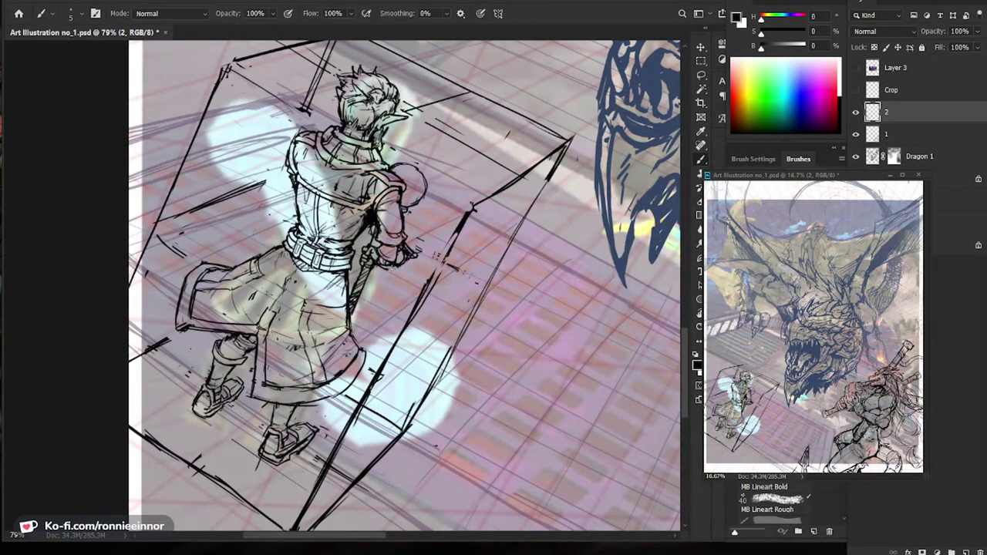
pyautogui.press('e')
pyautogui.press('b')
# Compare the small figure with the whole composition and tidy its forearm and hand lines.
pyautogui.scroll(-5, 605, 426)
pyautogui.moveTo(623, 350); pyautogui.dragTo(517, 374)
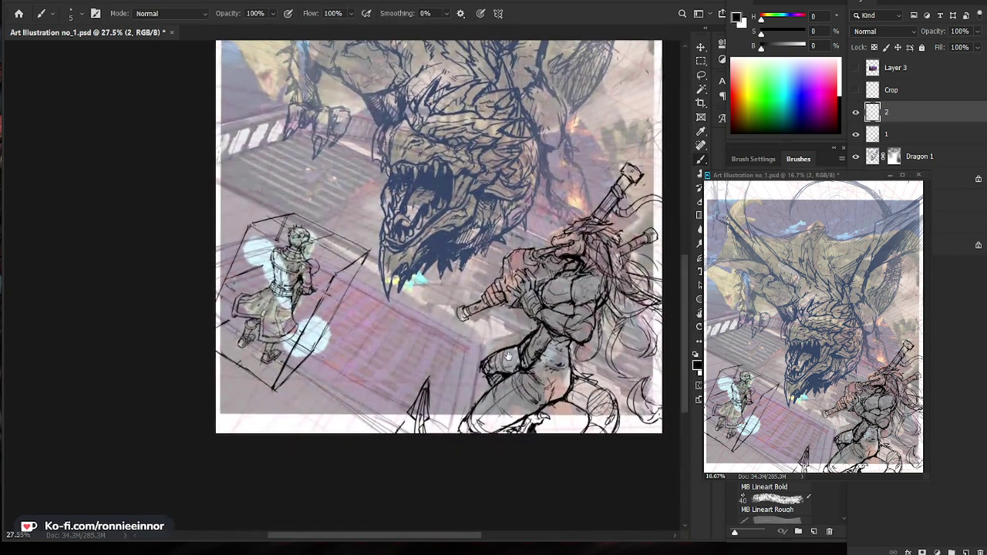
pyautogui.moveTo(316, 264); pyautogui.dragTo(401, 265)
pyautogui.press('e')
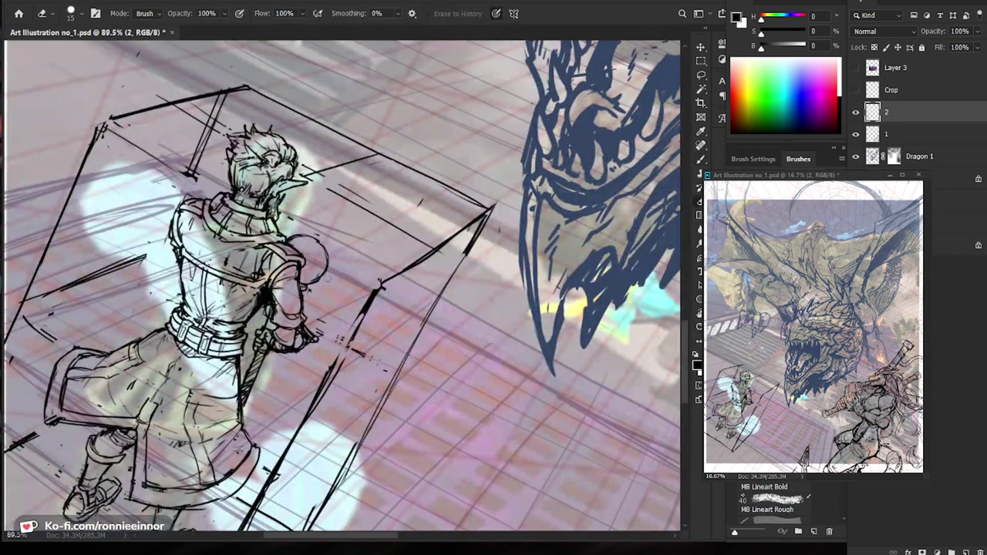
pyautogui.scroll(-5, 329, 266)
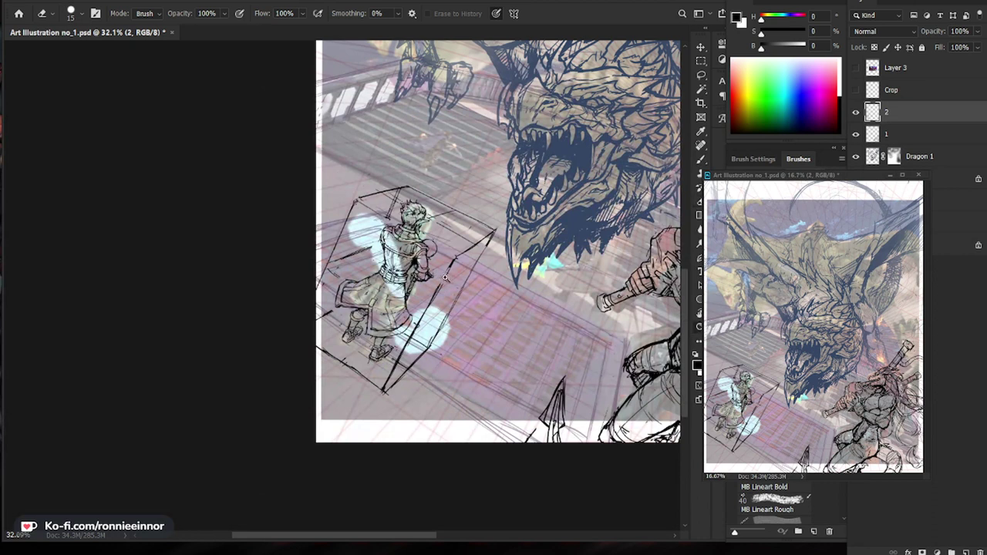
pyautogui.scroll(5, 450, 279)
pyautogui.press('b')
pyautogui.press('e')
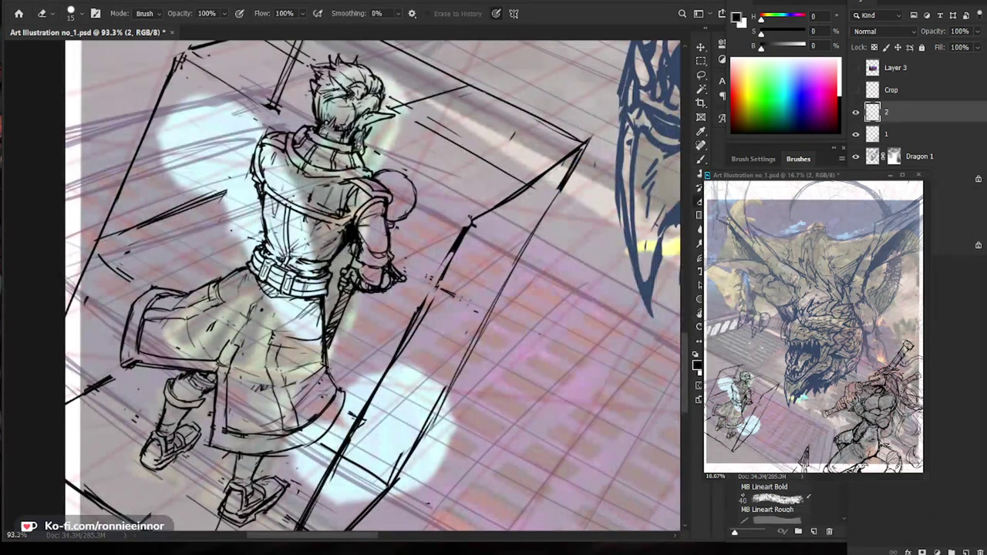
pyautogui.press('b')
pyautogui.press('e')
pyautogui.press('b')
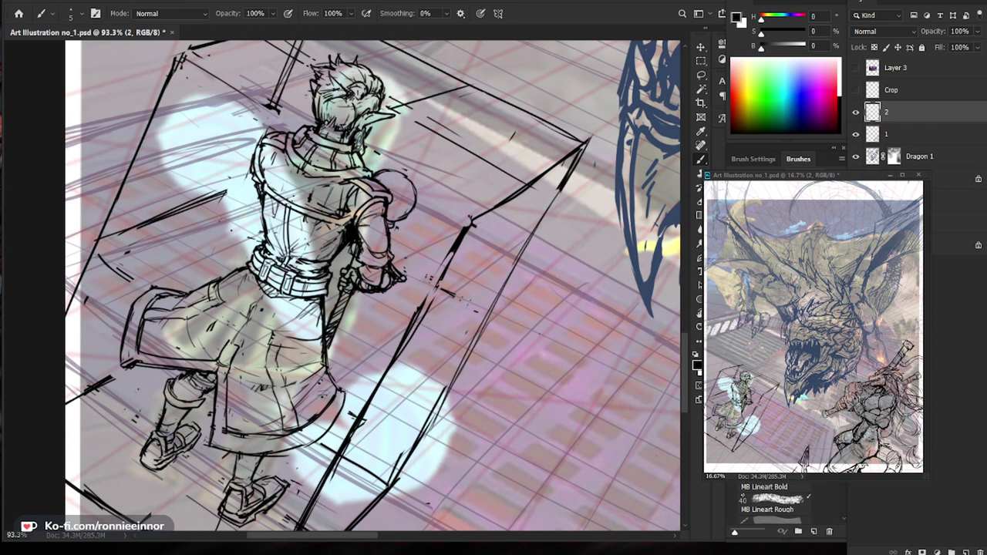
# Examine the figure's coat, boots and upper body up close and within the full illustration.
pyautogui.moveTo(473, 286); pyautogui.dragTo(427, 287)
pyautogui.moveTo(425, 368)
pyautogui.mouseDown()
pyautogui.moveTo(449, 362)
pyautogui.moveTo(411, 351)
pyautogui.moveTo(419, 349)
pyautogui.mouseUp()
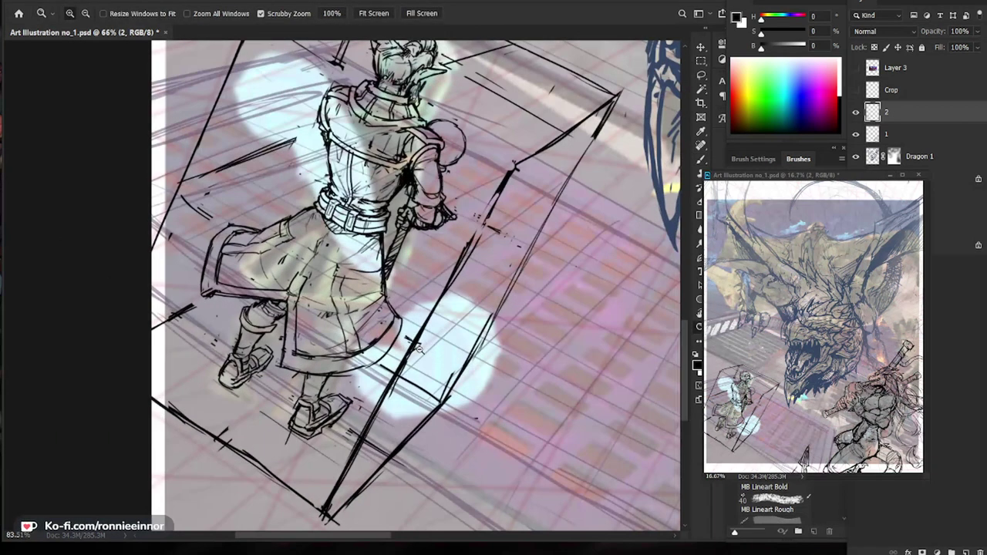
pyautogui.press('b')
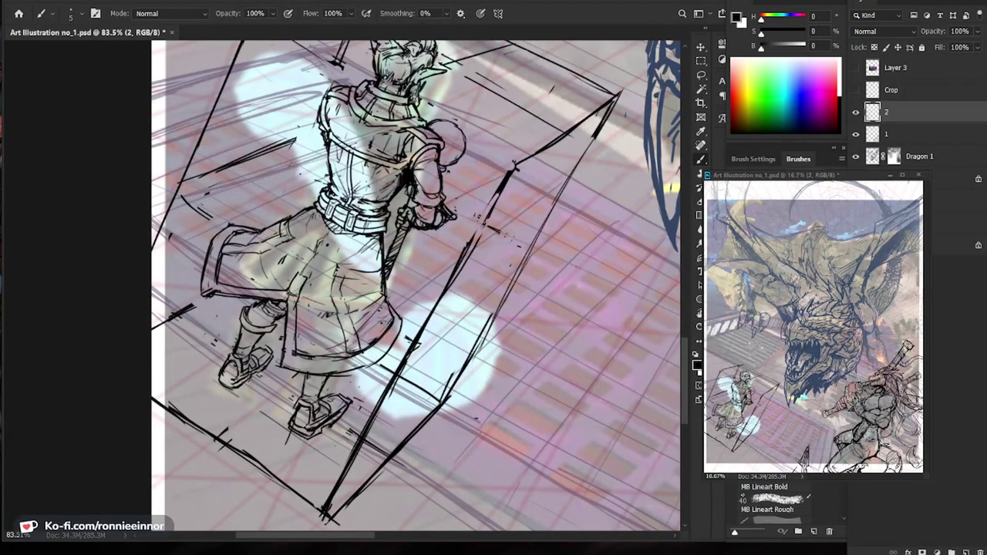
pyautogui.scroll(-4, 368, 330)
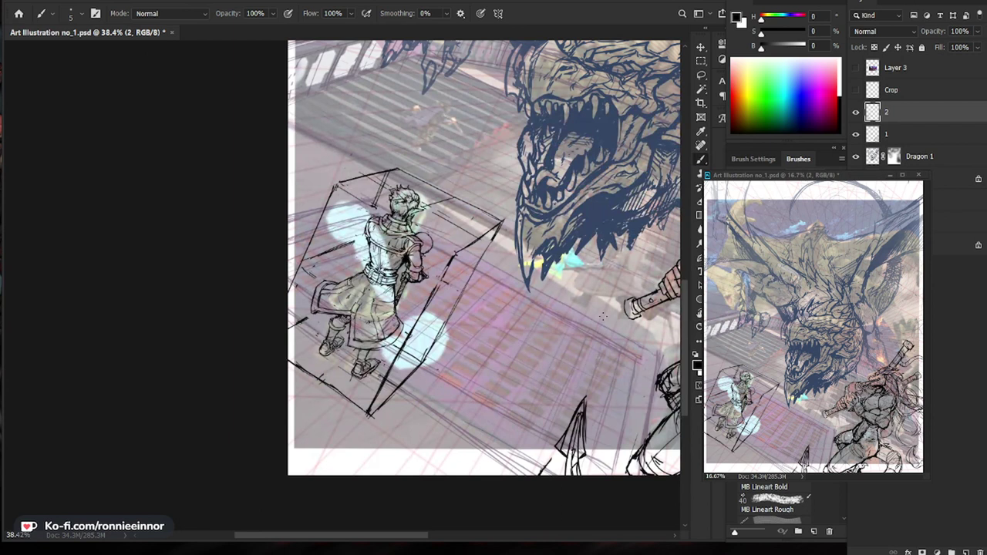
pyautogui.moveTo(340, 309); pyautogui.dragTo(401, 308)
pyautogui.press('e')
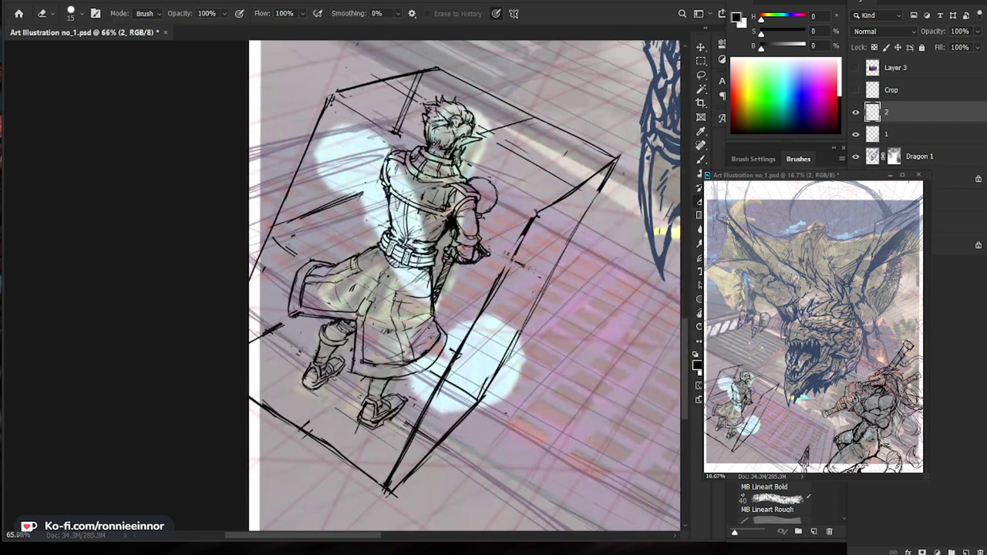
pyautogui.moveTo(542, 378); pyautogui.dragTo(536, 361)
pyautogui.moveTo(381, 382); pyautogui.dragTo(417, 380)
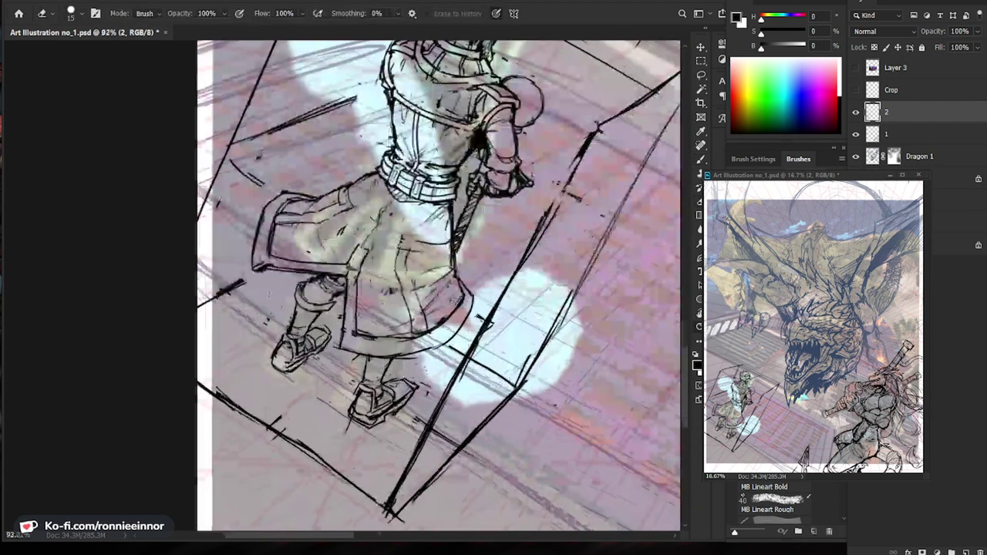
pyautogui.press('b')
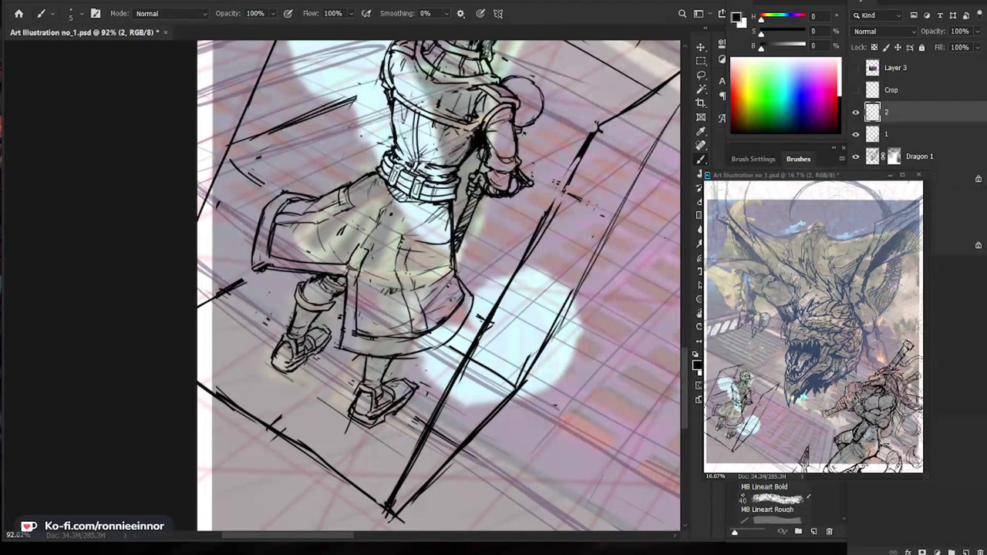
pyautogui.scroll(-5, 439, 285)
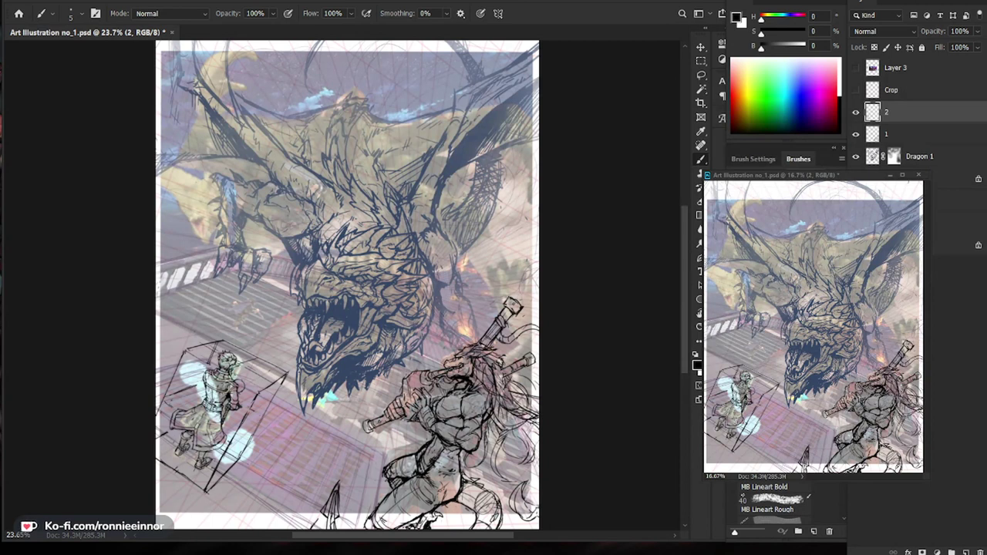
pyautogui.hotkey('ctrl', 'space')
pyautogui.moveTo(250, 441); pyautogui.dragTo(319, 440)
pyautogui.moveTo(318, 440); pyautogui.dragTo(405, 357)
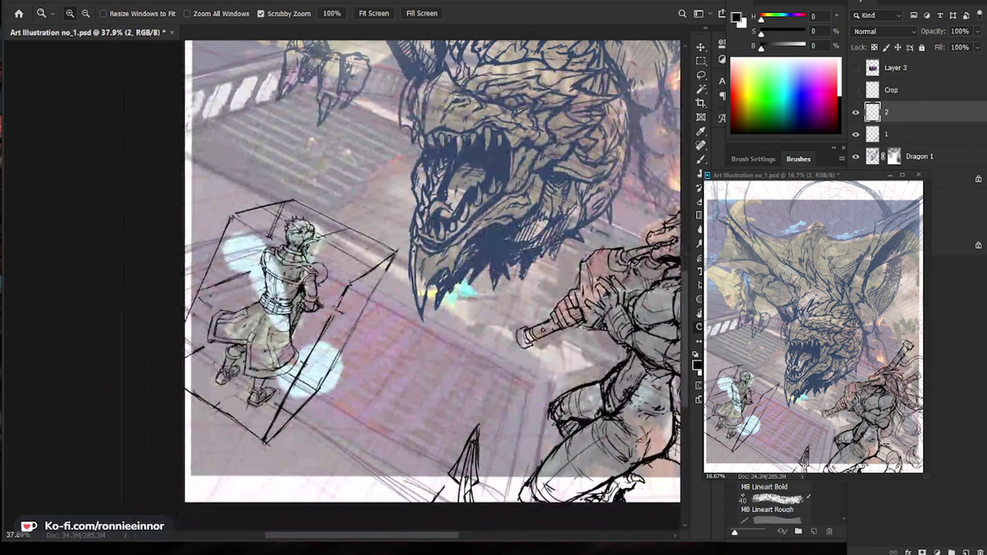
pyautogui.moveTo(264, 252); pyautogui.dragTo(386, 255)
pyautogui.press('b')
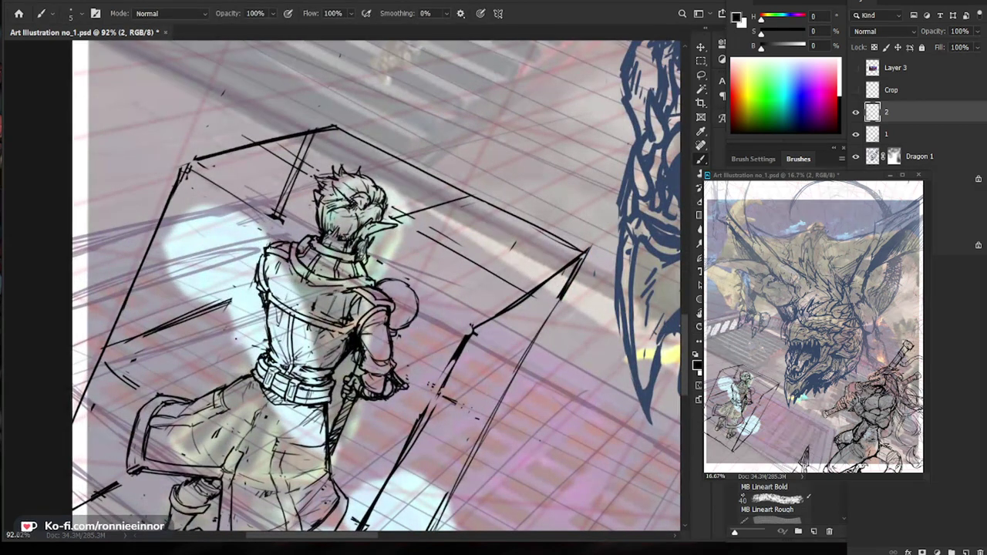
# Clean up the line art around the figure's back shoulder and collar with small strokes and erasures.
pyautogui.hotkey('ctrl', 'space')
pyautogui.moveTo(377, 247); pyautogui.dragTo(309, 249)
pyautogui.hotkey('ctrl', 'space')
pyautogui.moveTo(368, 270); pyautogui.dragTo(451, 270)
pyautogui.press('e')
pyautogui.press('b')
pyautogui.moveTo(264, 215)
pyautogui.mouseDown()
pyautogui.moveTo(273, 211)
pyautogui.moveTo(265, 215)
pyautogui.mouseUp()
pyautogui.press('e')
pyautogui.press('b')
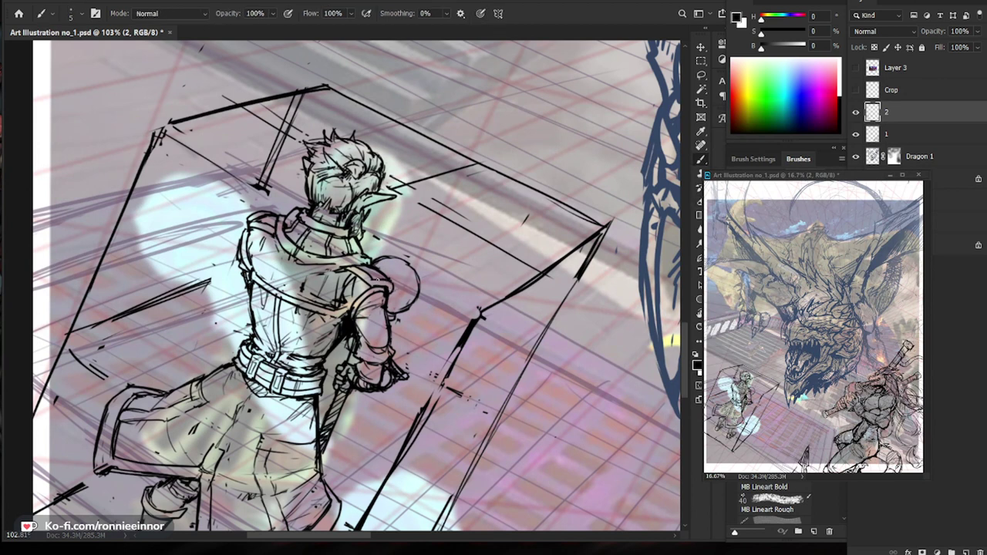
pyautogui.press('e')
pyautogui.press('b')
# Erase the perspective box's near vertical edge and the guide lines behind the figure's head with a larger eraser.
pyautogui.moveTo(394, 284)
pyautogui.mouseDown()
pyautogui.moveTo(393, 296)
pyautogui.moveTo(386, 290)
pyautogui.mouseUp()
pyautogui.moveTo(486, 456); pyautogui.dragTo(459, 398)
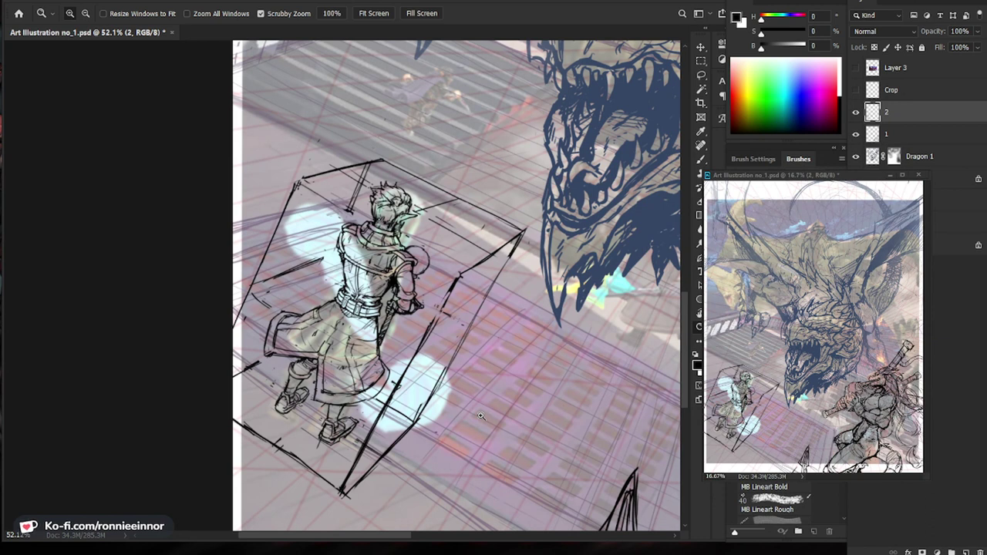
pyautogui.moveTo(439, 369)
pyautogui.mouseDown()
pyautogui.moveTo(451, 369)
pyautogui.moveTo(432, 369)
pyautogui.mouseUp()
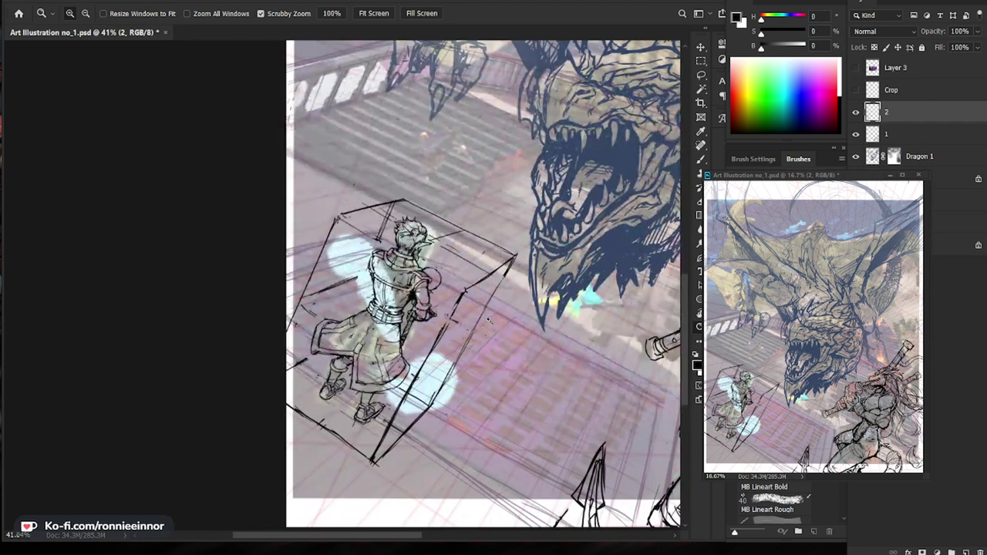
pyautogui.press('e')
pyautogui.press(']')
pyautogui.press(']')
pyautogui.press(']')
pyautogui.press(']')
pyautogui.press(']')
pyautogui.moveTo(477, 287); pyautogui.dragTo(414, 382)
pyautogui.moveTo(393, 419)
pyautogui.mouseDown()
pyautogui.moveTo(384, 439)
pyautogui.moveTo(388, 431)
pyautogui.mouseUp()
pyautogui.moveTo(381, 233)
pyautogui.mouseDown()
pyautogui.moveTo(392, 209)
pyautogui.moveTo(341, 216)
pyautogui.mouseUp()
# Redraw the perspective box's upper back edge above the figure's head with a thin brush line.
pyautogui.press('b')
pyautogui.moveTo(406, 202); pyautogui.dragTo(339, 219)
pyautogui.scroll(2, 480, 293)
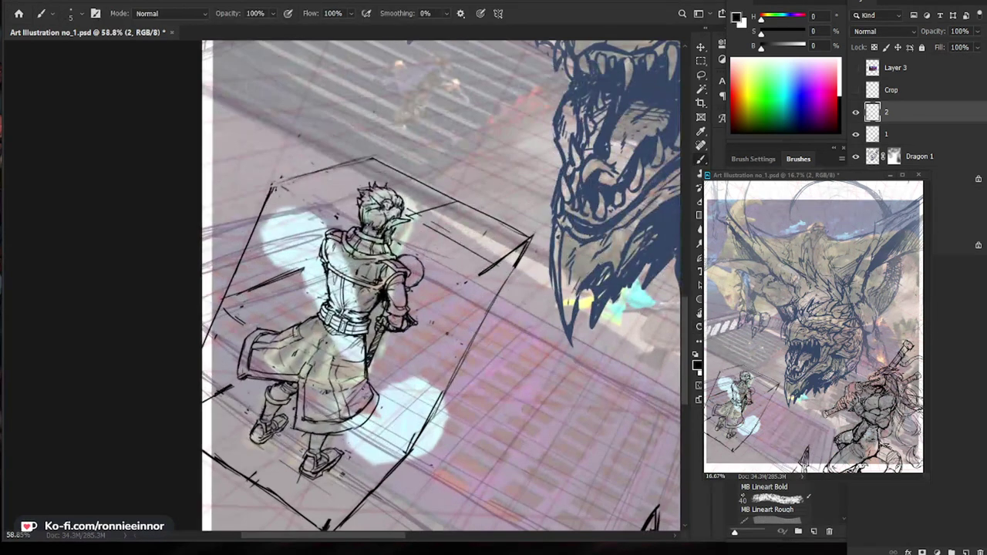
pyautogui.hotkey('ctrl', '0')
pyautogui.moveTo(417, 494); pyautogui.dragTo(530, 426)
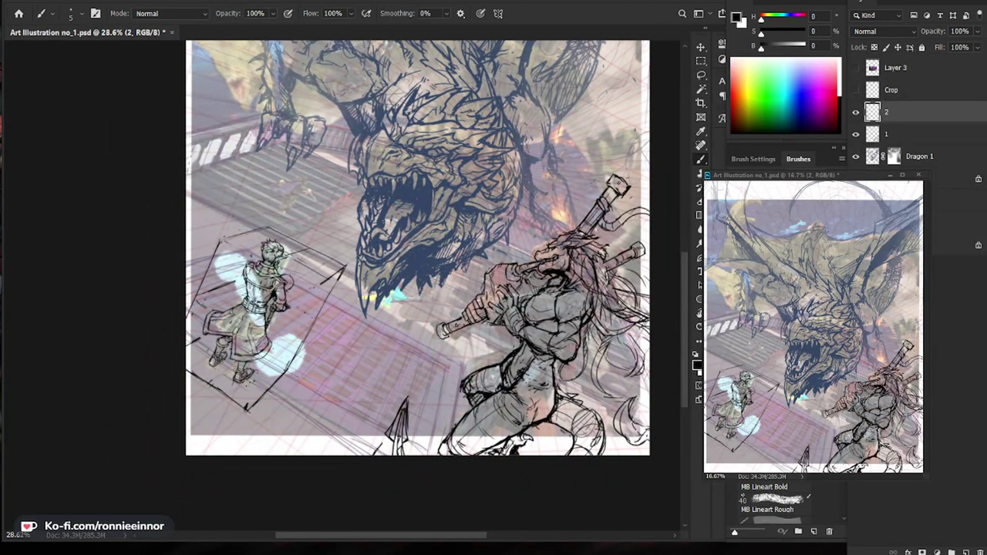
# Lasso the figure's rear boot and rotate it by about -7 degrees with Free Transform.
pyautogui.scroll(4, 249, 377)
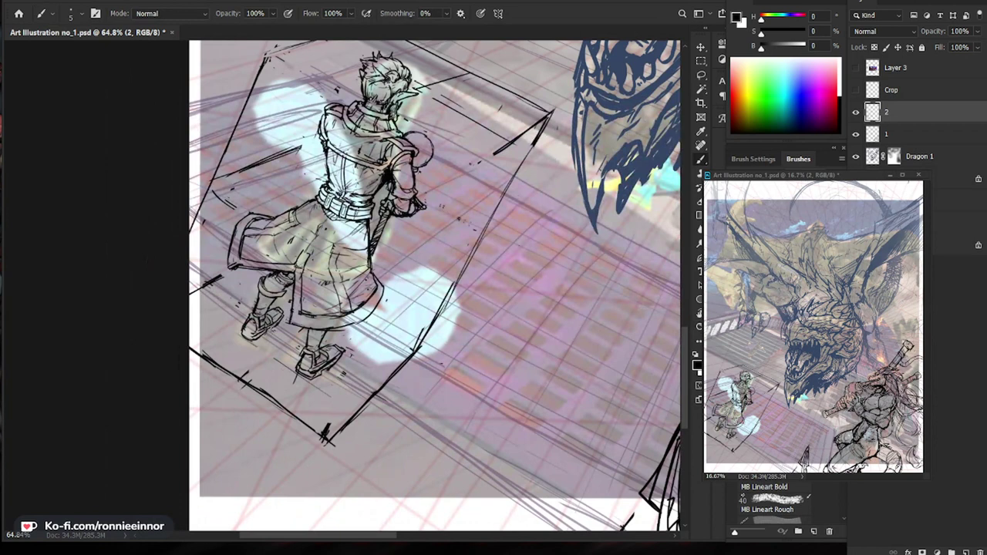
pyautogui.press('l')
pyautogui.moveTo(255, 366)
pyautogui.mouseDown()
pyautogui.moveTo(279, 326)
pyautogui.moveTo(261, 347)
pyautogui.mouseUp()
pyautogui.hotkey('ctrl', 't')
pyautogui.moveTo(300, 293); pyautogui.dragTo(295, 289)
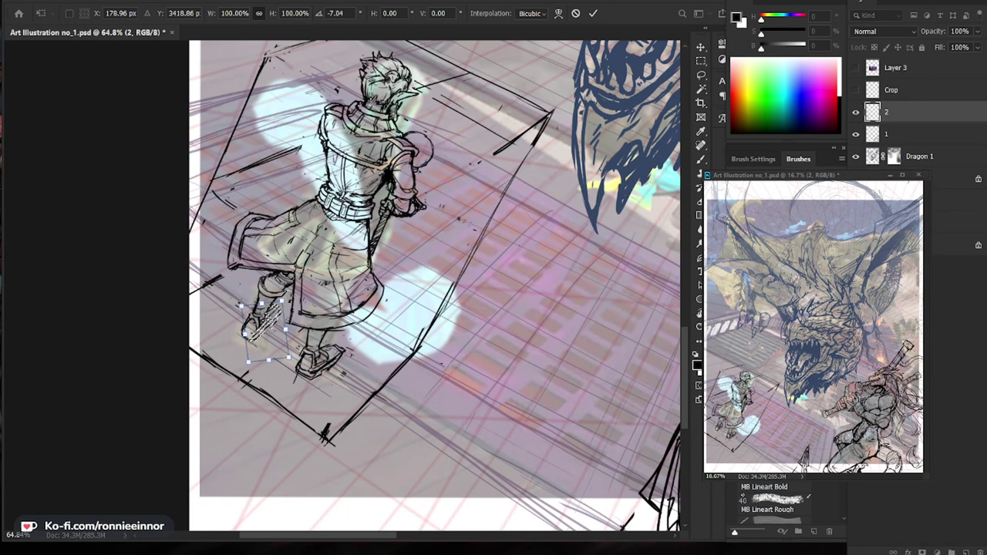
pyautogui.press('Return')
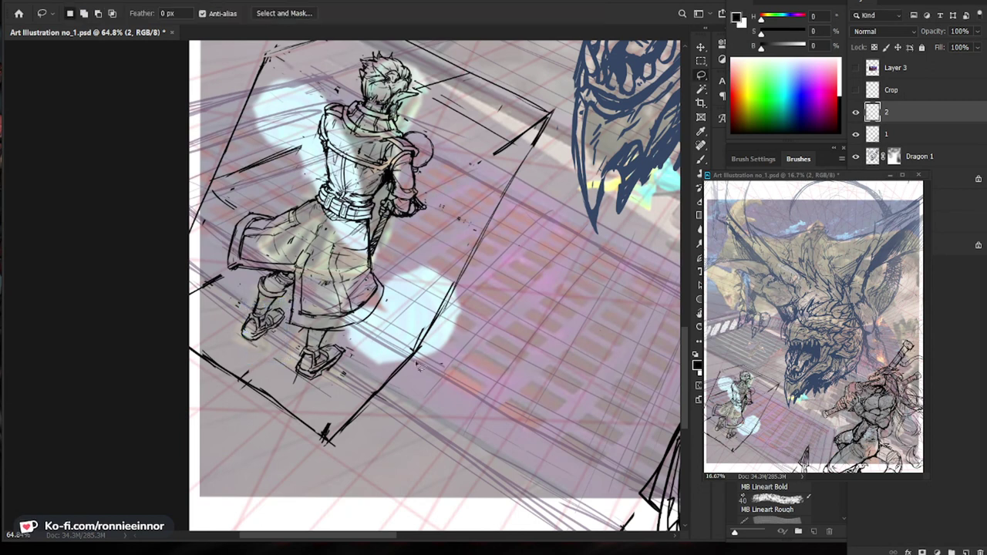
# Undo the last change and trim the front boot's toe outline, alternating the Eraser and Brush.
pyautogui.press('b')
pyautogui.hotkey('ctrl', 'z')
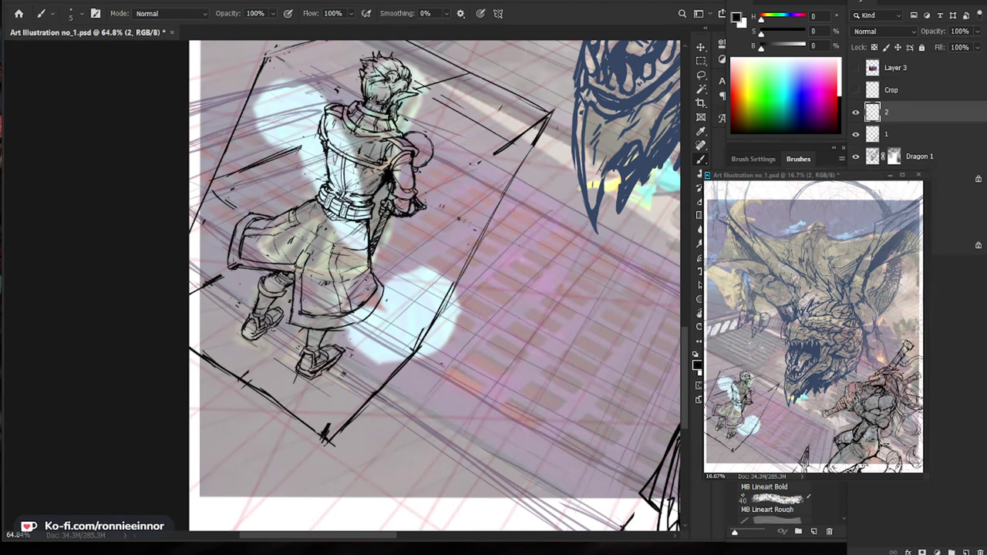
pyautogui.press('e')
pyautogui.press('b')
pyautogui.press('e')
pyautogui.moveTo(340, 349); pyautogui.dragTo(326, 366)
pyautogui.press('b')
pyautogui.hotkey('ctrl', 'space')
pyautogui.hotkey('ctrl', 'space')
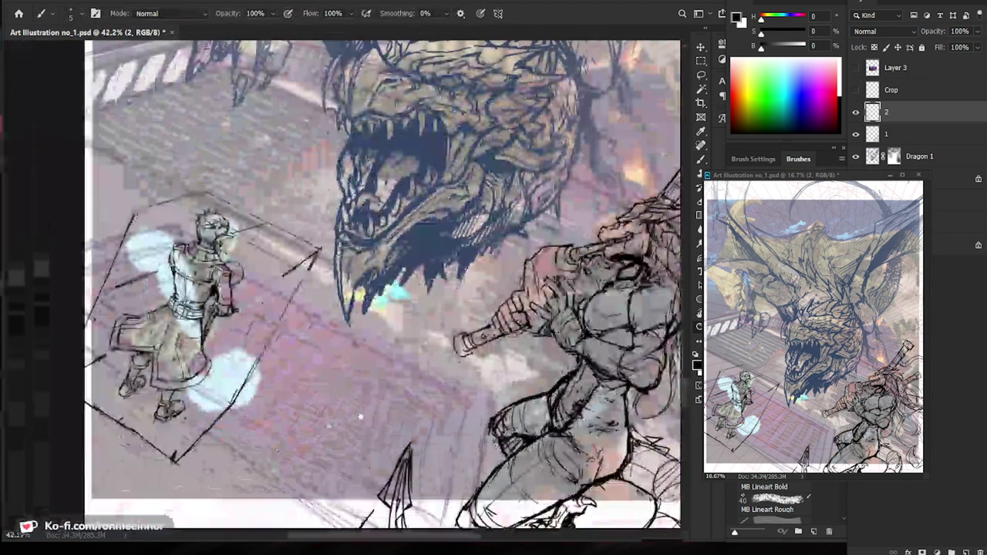
# Erase the outer side of the front boot with the eraser reduced to 25 and rework its outline.
pyautogui.moveTo(360, 417); pyautogui.dragTo(439, 396)
pyautogui.moveTo(259, 401); pyautogui.dragTo(332, 401)
pyautogui.press('e')
pyautogui.moveTo(295, 352); pyautogui.dragTo(254, 380)
pyautogui.press('b')
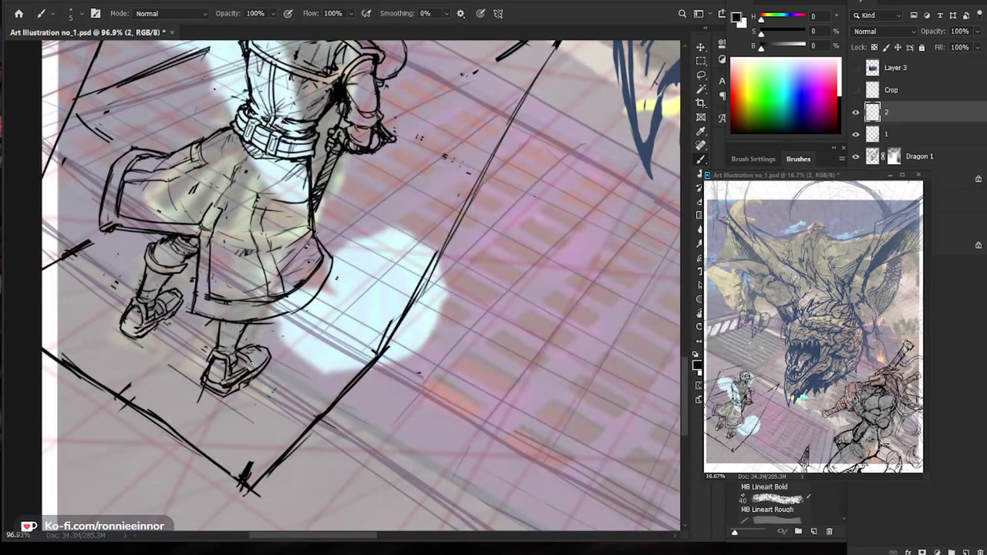
pyautogui.press('e')
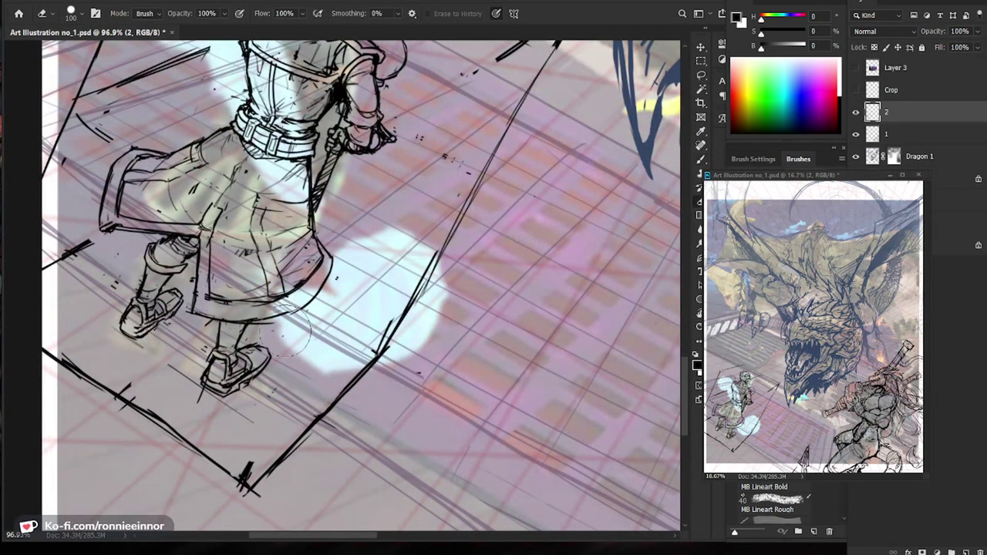
pyautogui.press('[')
pyautogui.press('[')
pyautogui.press('[')
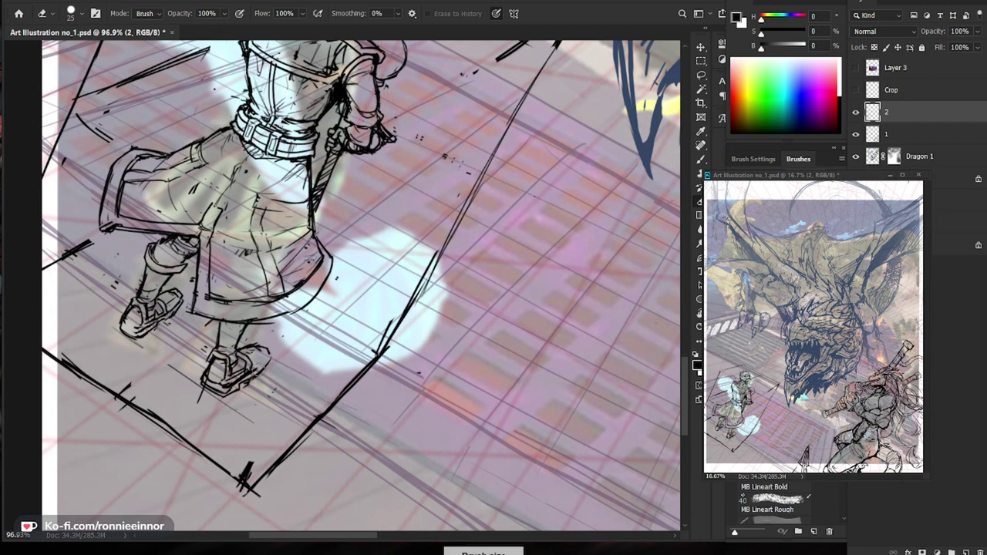
pyautogui.press('b')
# Enlarge the eraser to 90 and clear the stray guide strokes behind the small figure's waist, inside the perspective box.
pyautogui.moveTo(296, 353); pyautogui.dragTo(208, 355)
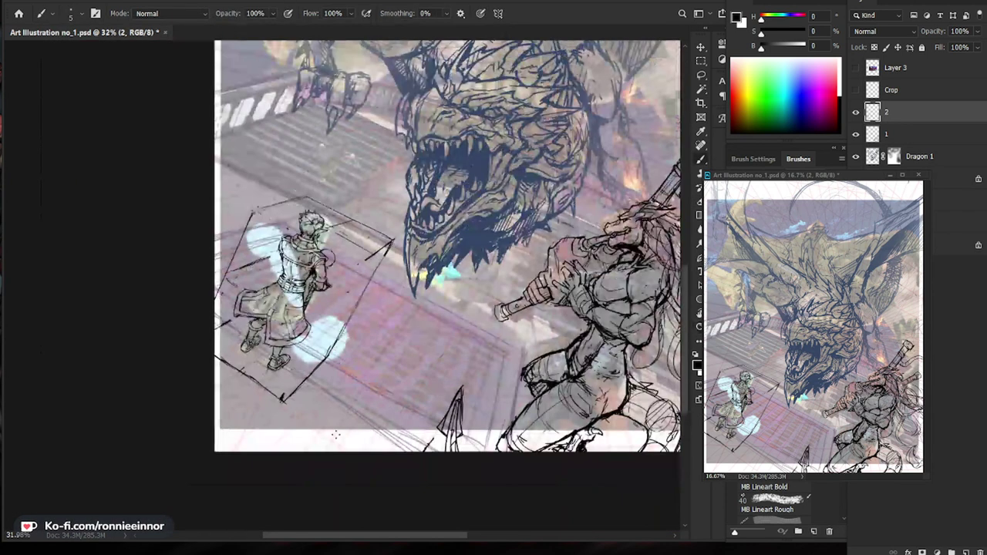
pyautogui.moveTo(555, 344); pyautogui.dragTo(449, 458)
pyautogui.moveTo(158, 378); pyautogui.dragTo(208, 375)
pyautogui.press('e')
pyautogui.press(']')
pyautogui.press(']')
pyautogui.press(']')
pyautogui.press(']')
pyautogui.press(']')
pyautogui.press(']')
pyautogui.press(']')
pyautogui.press(']')
pyautogui.press(']')
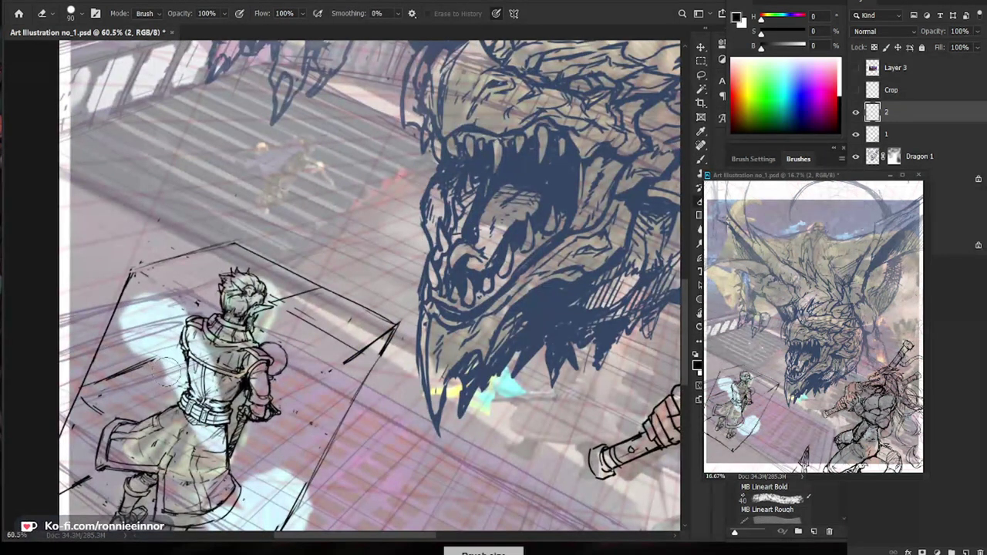
pyautogui.moveTo(97, 417); pyautogui.dragTo(89, 409)
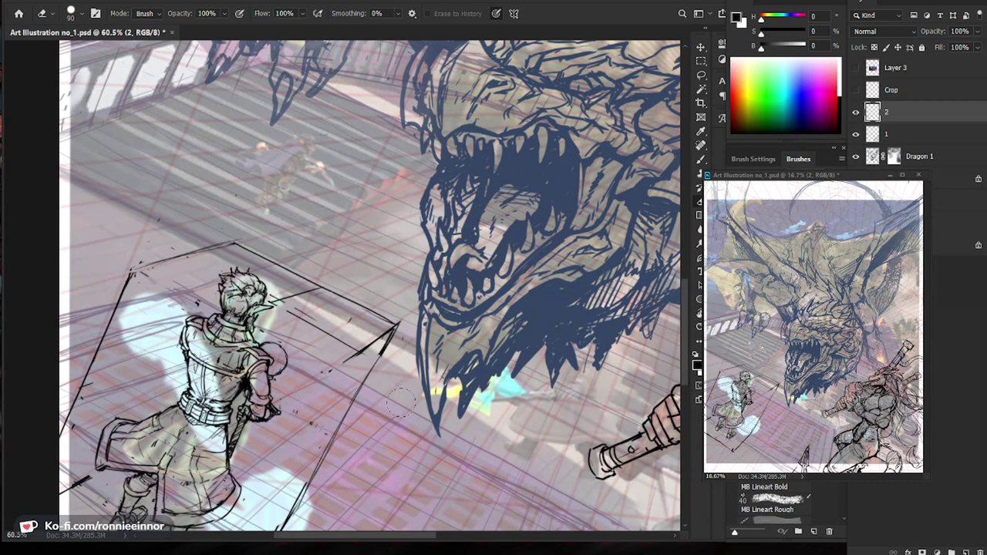
# Reduce the eraser to 10 and clean up the rear end of the figure's belt.
pyautogui.moveTo(405, 423); pyautogui.dragTo(509, 286)
pyautogui.moveTo(285, 267); pyautogui.dragTo(295, 299)
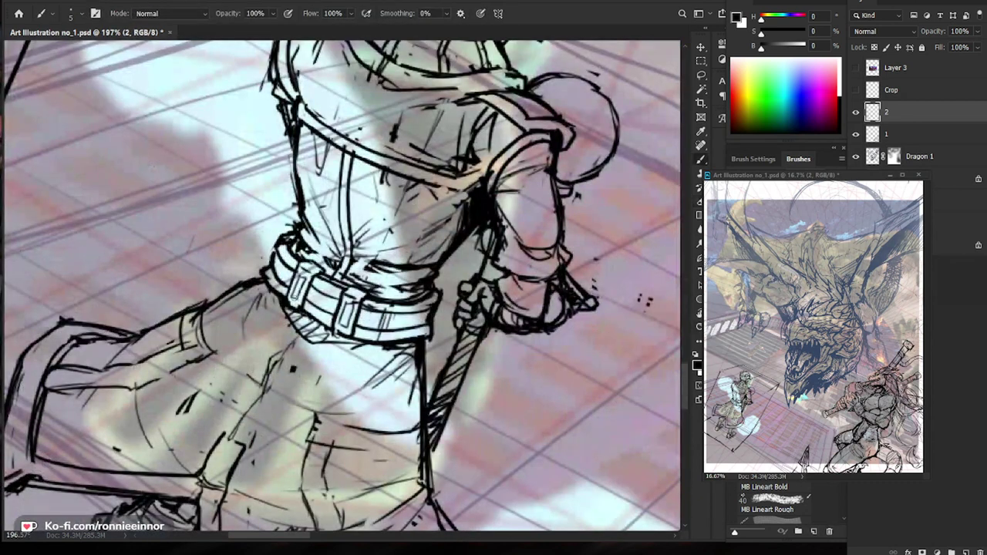
pyautogui.press('[')
pyautogui.press('[')
pyautogui.press('[')
pyautogui.press('[')
pyautogui.press('[')
pyautogui.press('[')
pyautogui.press('[')
pyautogui.press('[')
pyautogui.moveTo(267, 273); pyautogui.dragTo(278, 290)
# Rework the outline at both ends of the figure's belt, alternating the Eraser and Brush.
pyautogui.press('b')
pyautogui.press('e')
pyautogui.moveTo(441, 294); pyautogui.dragTo(429, 339)
pyautogui.press('b')
pyautogui.moveTo(436, 288); pyautogui.dragTo(423, 334)
pyautogui.press('e')
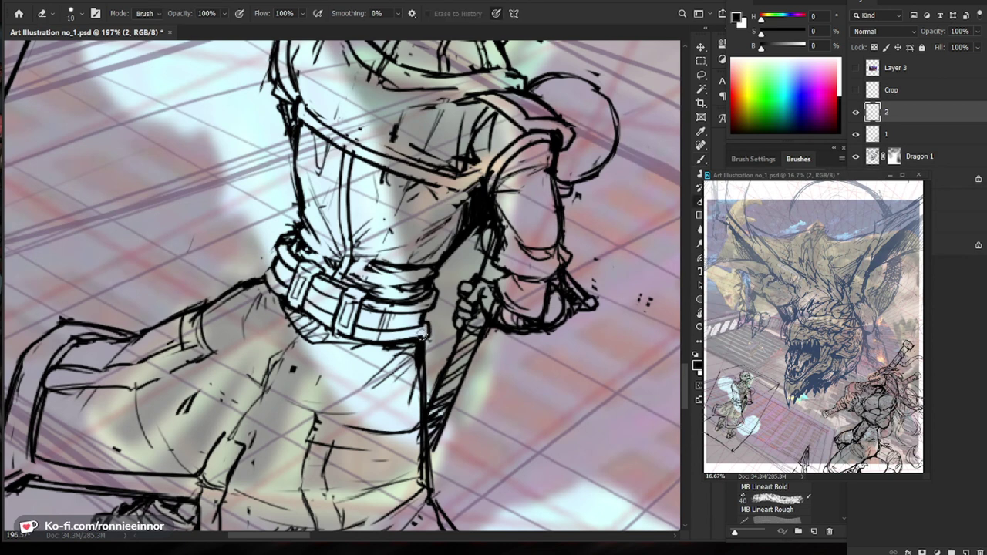
pyautogui.press('b')
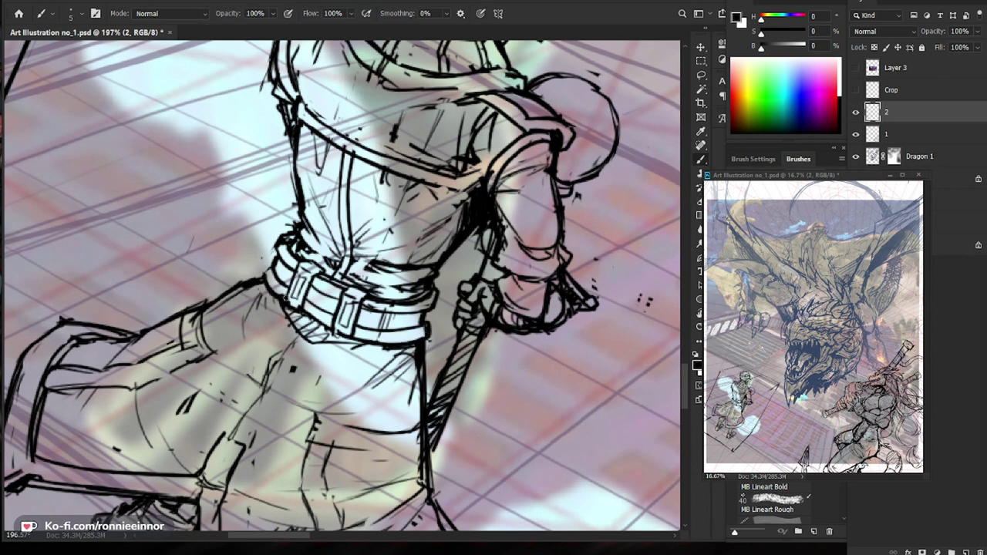
pyautogui.press('e')
pyautogui.press('b')
pyautogui.moveTo(281, 263); pyautogui.dragTo(267, 276)
# Touch up the line art around the figure's near shoulder and upper arm with the Eraser and Brush.
pyautogui.hotkey('ctrl', 'space')
pyautogui.moveTo(328, 279); pyautogui.dragTo(242, 383)
pyautogui.press('b')
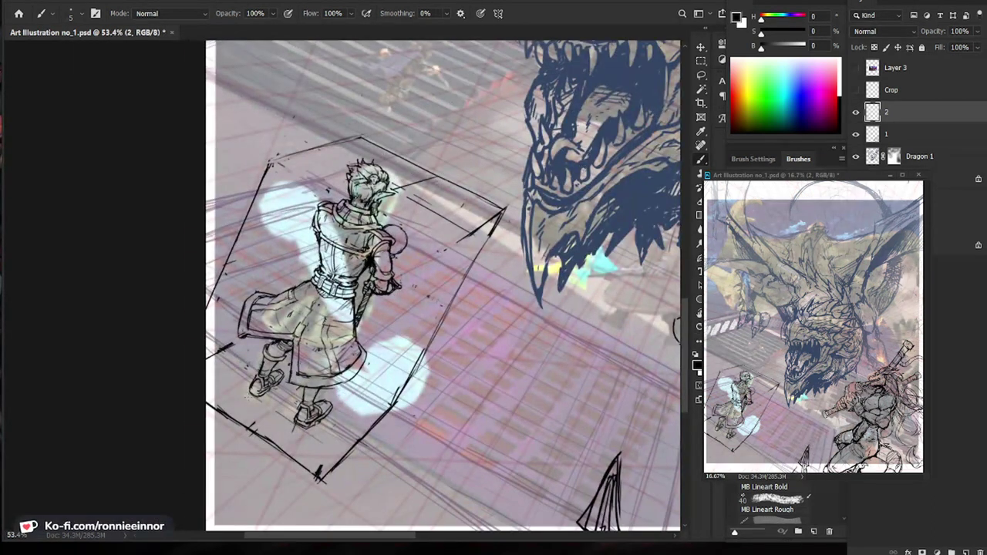
pyautogui.hotkey('ctrl', 'space')
pyautogui.moveTo(352, 273); pyautogui.dragTo(381, 273)
pyautogui.press('z')
pyautogui.press('space')
pyautogui.moveTo(399, 227); pyautogui.dragTo(389, 263)
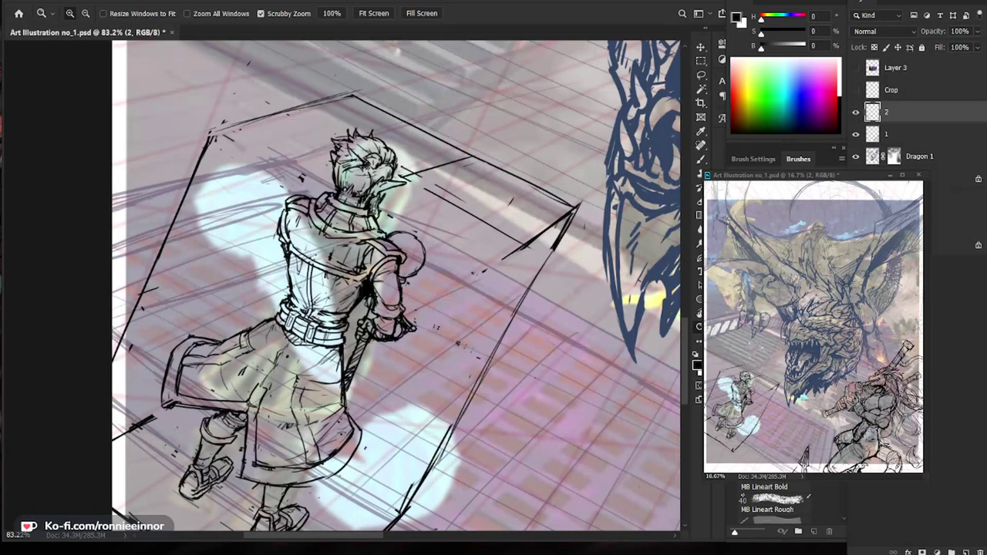
pyautogui.moveTo(388, 268); pyautogui.dragTo(448, 268)
pyautogui.press('e')
pyautogui.moveTo(358, 256); pyautogui.dragTo(407, 240)
pyautogui.press('b')
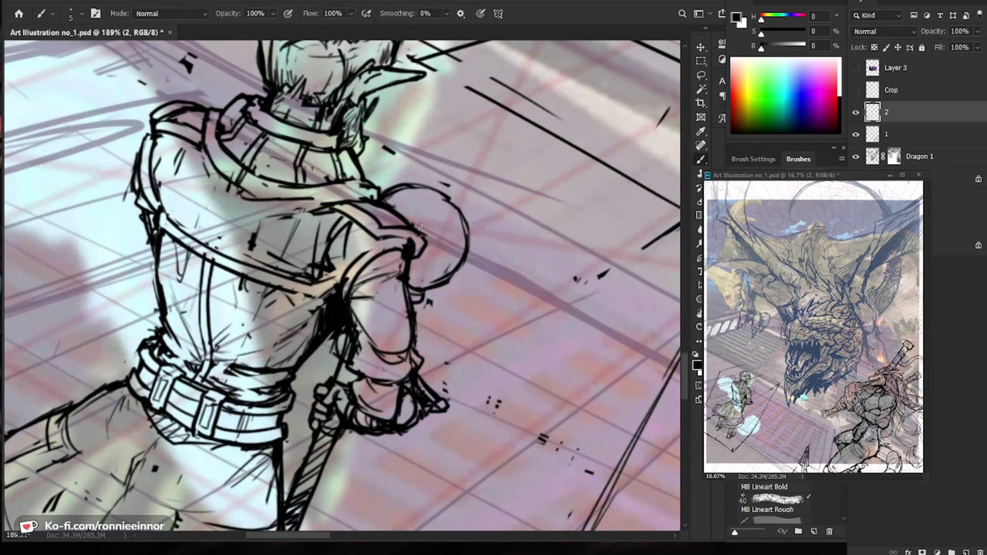
pyautogui.press('e')
pyautogui.press('b')
# Refine the sole and toe outline of the figure's rear boot with small eraser and brush strokes.
pyautogui.moveTo(550, 493); pyautogui.dragTo(443, 372)
pyautogui.moveTo(253, 373); pyautogui.dragTo(294, 345)
pyautogui.press('b')
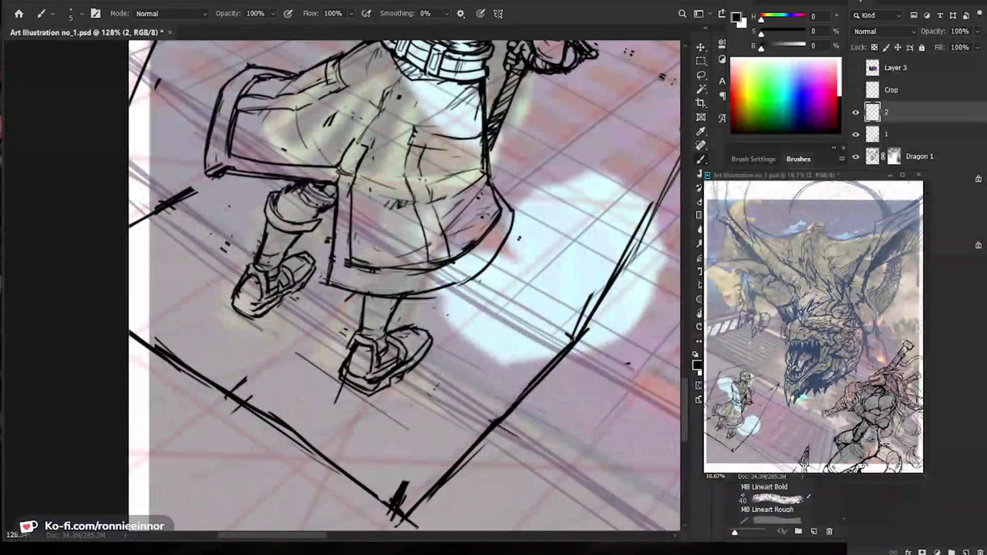
pyautogui.moveTo(266, 310)
pyautogui.mouseDown()
pyautogui.moveTo(246, 319)
pyautogui.moveTo(227, 302)
pyautogui.moveTo(238, 314)
pyautogui.mouseUp()
pyautogui.press('e')
pyautogui.press('b')
pyautogui.moveTo(227, 304); pyautogui.dragTo(254, 322)
pyautogui.moveTo(344, 312); pyautogui.dragTo(306, 312)
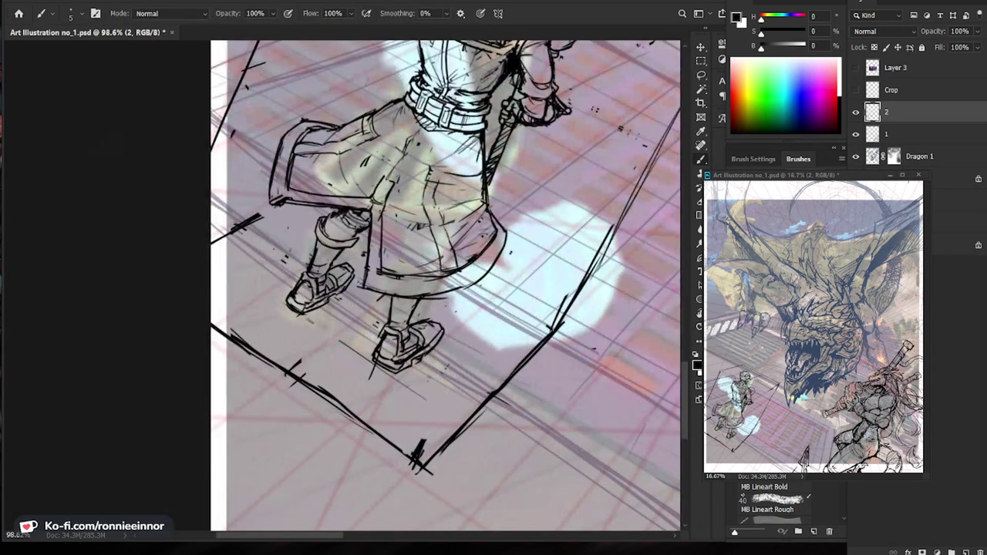
# Rework the outline and sole of the figure's front boot, alternating the Eraser and Brush.
pyautogui.press('e')
pyautogui.press('b')
pyautogui.moveTo(398, 373)
pyautogui.mouseDown()
pyautogui.moveTo(412, 365)
pyautogui.moveTo(371, 362)
pyautogui.moveTo(399, 369)
pyautogui.moveTo(371, 413)
pyautogui.mouseUp()
pyautogui.press('e')
pyautogui.press('b')
pyautogui.press('e')
pyautogui.press('b')
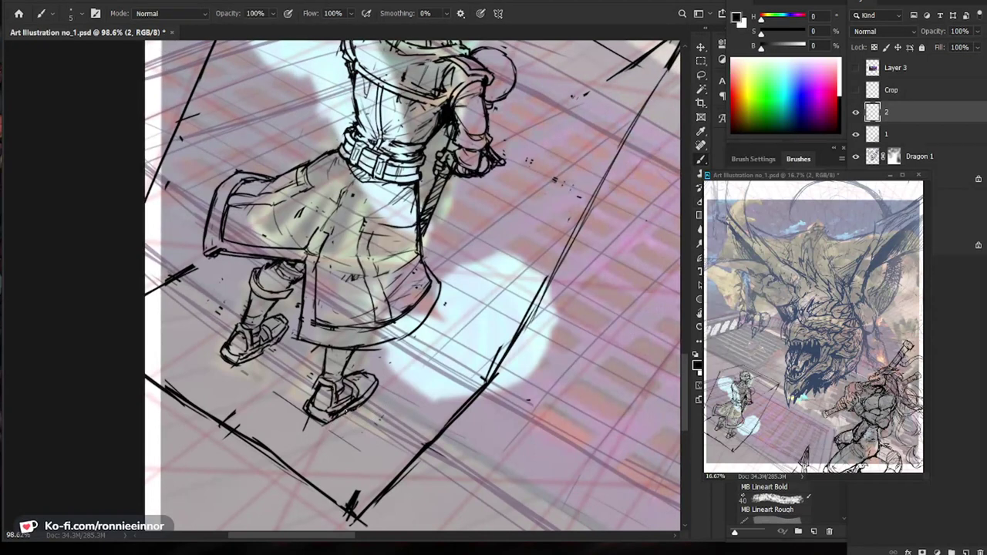
pyautogui.moveTo(371, 381); pyautogui.dragTo(353, 395)
pyautogui.moveTo(354, 388)
pyautogui.mouseDown()
pyautogui.moveTo(375, 378)
pyautogui.moveTo(356, 408)
pyautogui.moveTo(381, 401)
pyautogui.mouseUp()
# Clean the corner of the coat's front hem and finish the nearby front boot lines with the Eraser and Brush.
pyautogui.press('e')
pyautogui.press('b')
pyautogui.press('e')
pyautogui.press('b')
pyautogui.press('e')
pyautogui.moveTo(298, 331)
pyautogui.mouseDown()
pyautogui.moveTo(279, 339)
pyautogui.moveTo(305, 339)
pyautogui.mouseUp()
pyautogui.press('b')
pyautogui.press('e')
pyautogui.press('b')
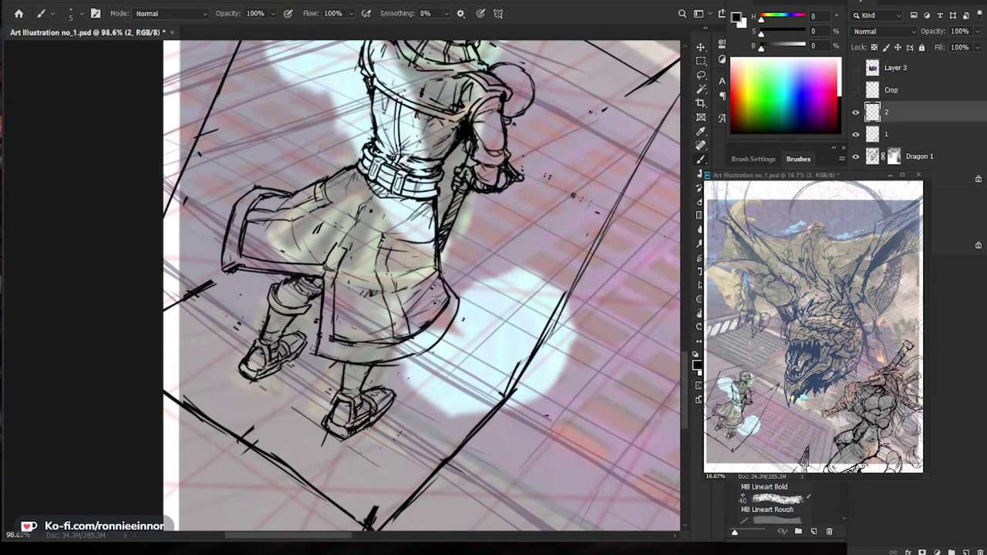
# Fade the perspective box's edge behind the figure with the Eraser and sketch light circular arcs around its upper corner.
pyautogui.scroll(-3, 378, 355)
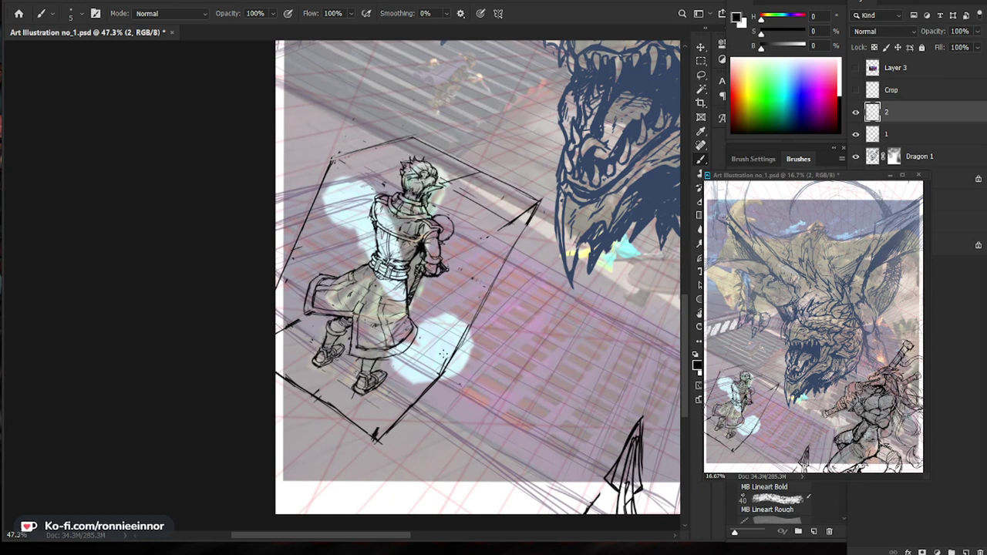
pyautogui.moveTo(493, 323); pyautogui.dragTo(475, 324)
pyautogui.moveTo(520, 328); pyautogui.dragTo(465, 364)
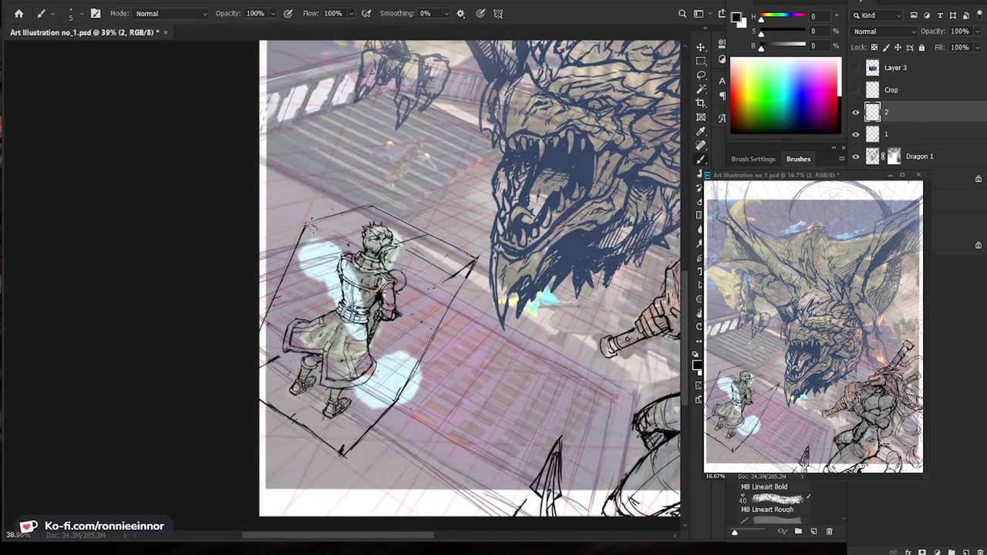
pyautogui.press('e')
pyautogui.moveTo(289, 270)
pyautogui.mouseDown()
pyautogui.moveTo(306, 226)
pyautogui.moveTo(257, 345)
pyautogui.mouseUp()
pyautogui.press('b')
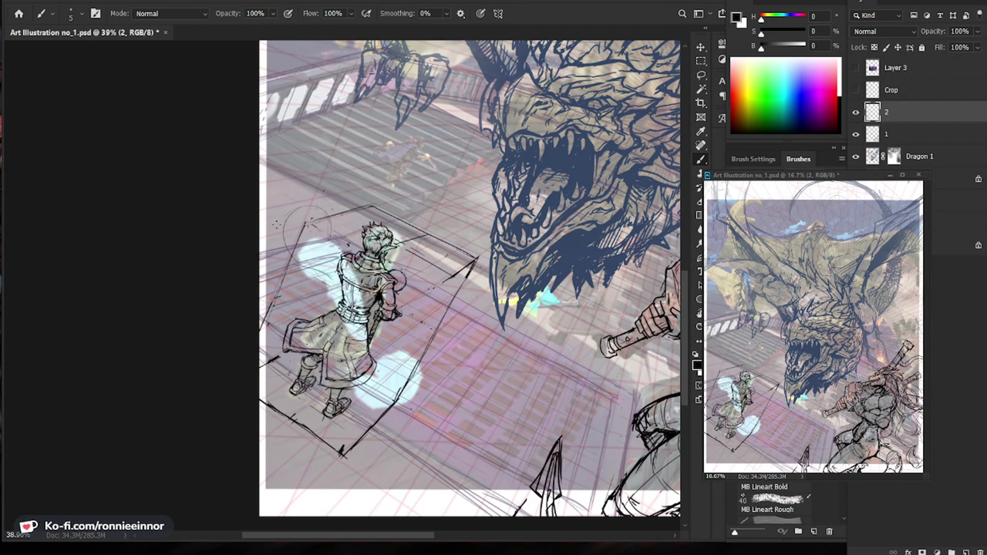
pyautogui.press('e')
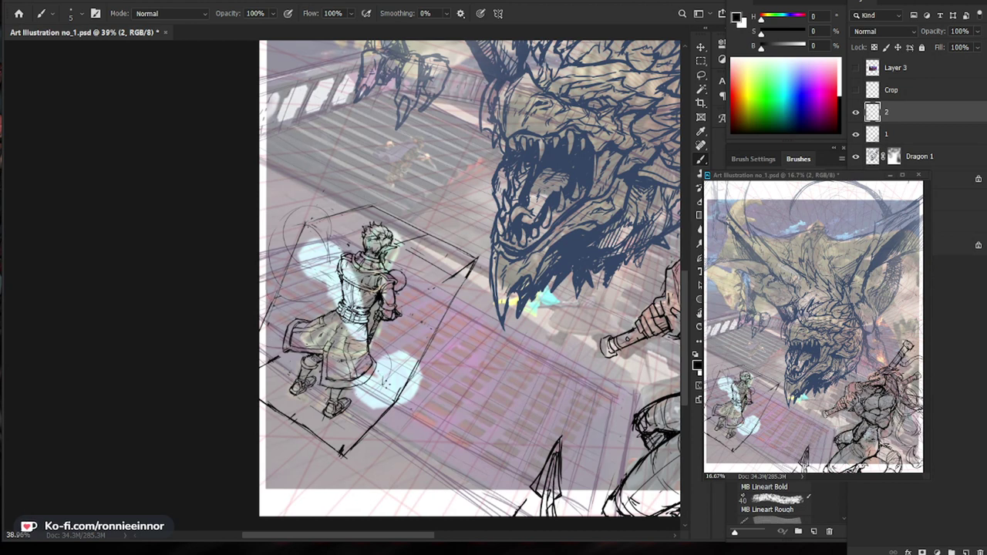
# Sketch a small scribbled swirl ringed with loose loops in front of the figure's sword hand.
pyautogui.moveTo(441, 324)
pyautogui.mouseDown()
pyautogui.moveTo(427, 333)
pyautogui.moveTo(438, 310)
pyautogui.moveTo(413, 318)
pyautogui.moveTo(430, 345)
pyautogui.moveTo(441, 327)
pyautogui.moveTo(445, 336)
pyautogui.mouseUp()
pyautogui.press('e')
pyautogui.moveTo(445, 337); pyautogui.dragTo(413, 340)
pyautogui.press('b')
pyautogui.moveTo(413, 338); pyautogui.dragTo(408, 353)
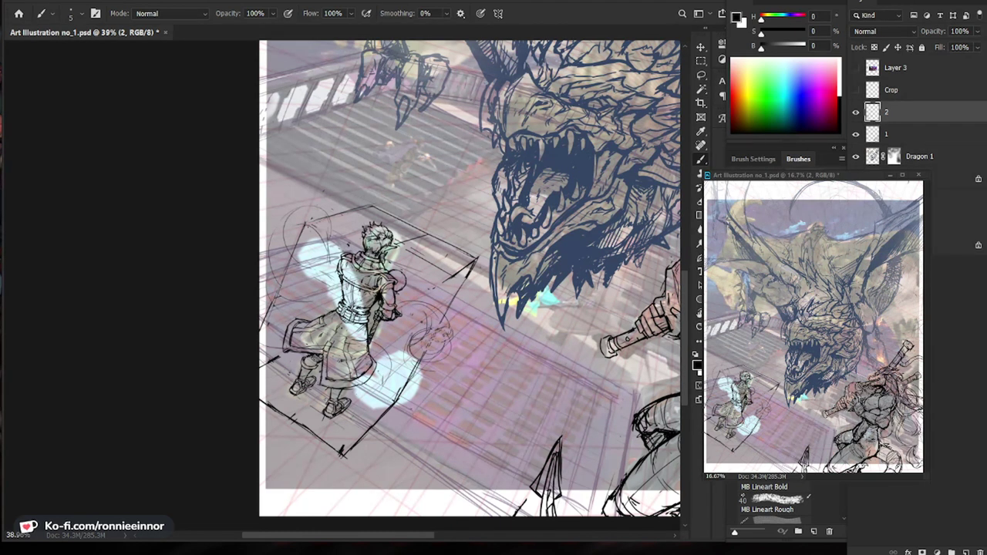
# Sketch thin curved strokes around the coat's front hem and in front of the figure's face.
pyautogui.scroll(1, 454, 337)
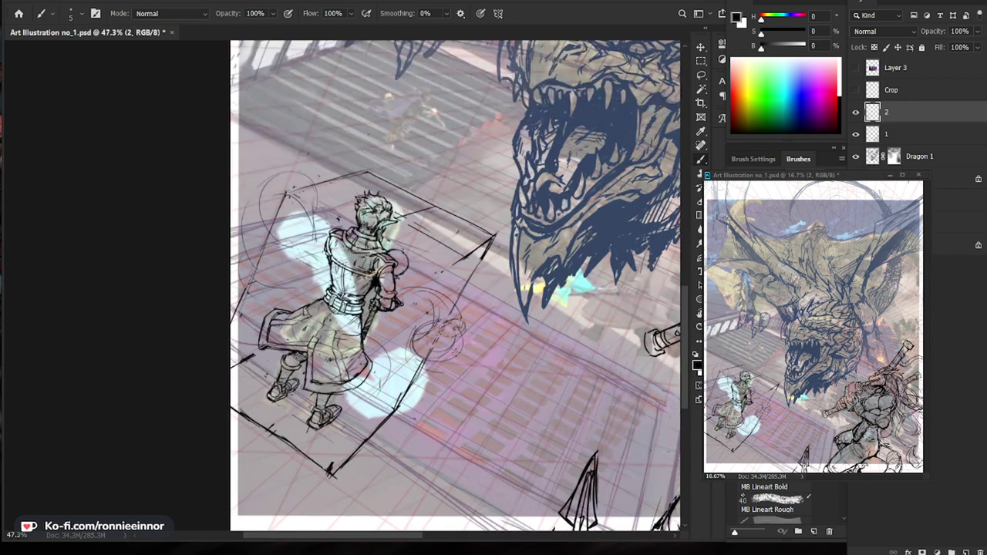
pyautogui.press('e')
pyautogui.press('b')
pyautogui.press('e')
pyautogui.moveTo(473, 343); pyautogui.dragTo(401, 351)
pyautogui.moveTo(286, 424); pyautogui.dragTo(317, 428)
pyautogui.moveTo(313, 430); pyautogui.dragTo(496, 335)
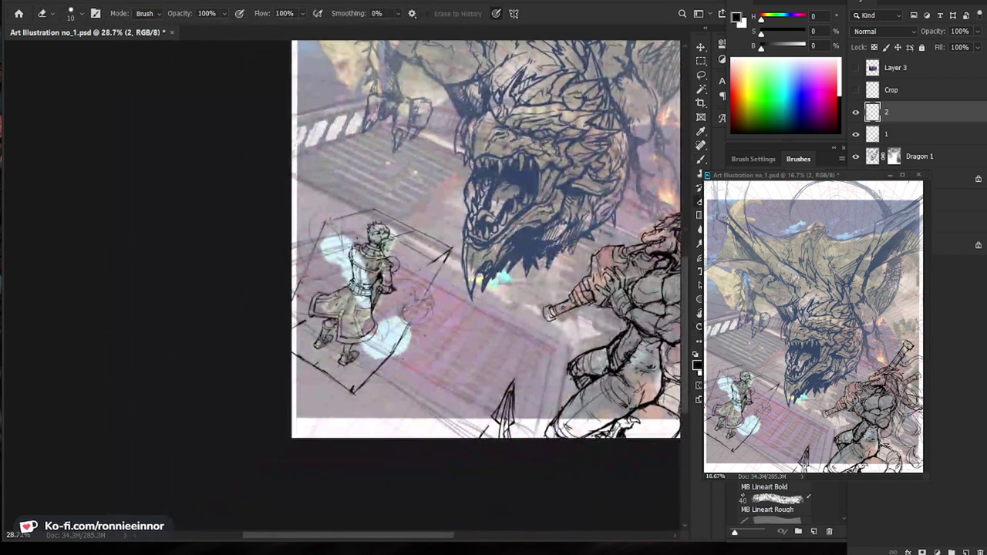
pyautogui.moveTo(417, 308); pyautogui.dragTo(435, 308)
pyautogui.press('b')
pyautogui.press('e')
pyautogui.press('b')
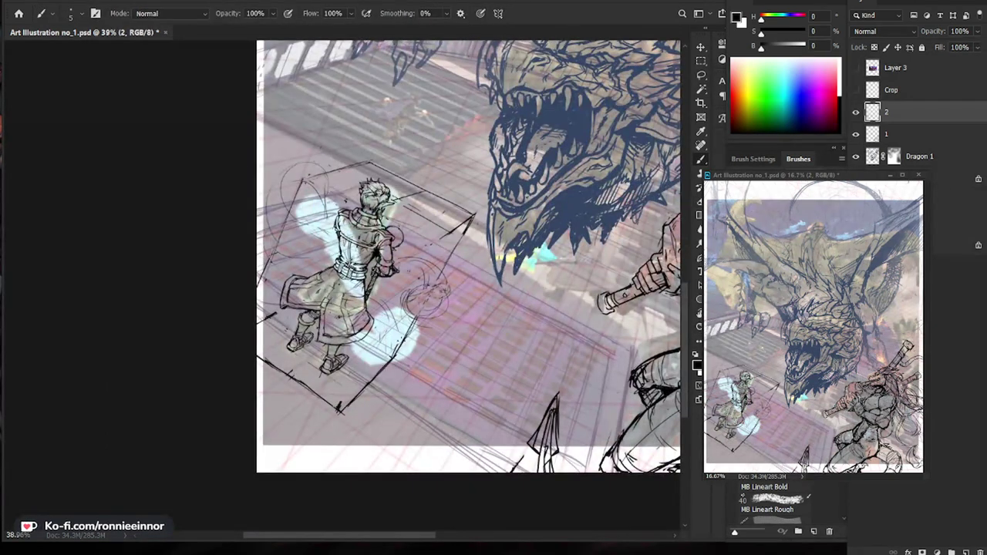
pyautogui.press('e')
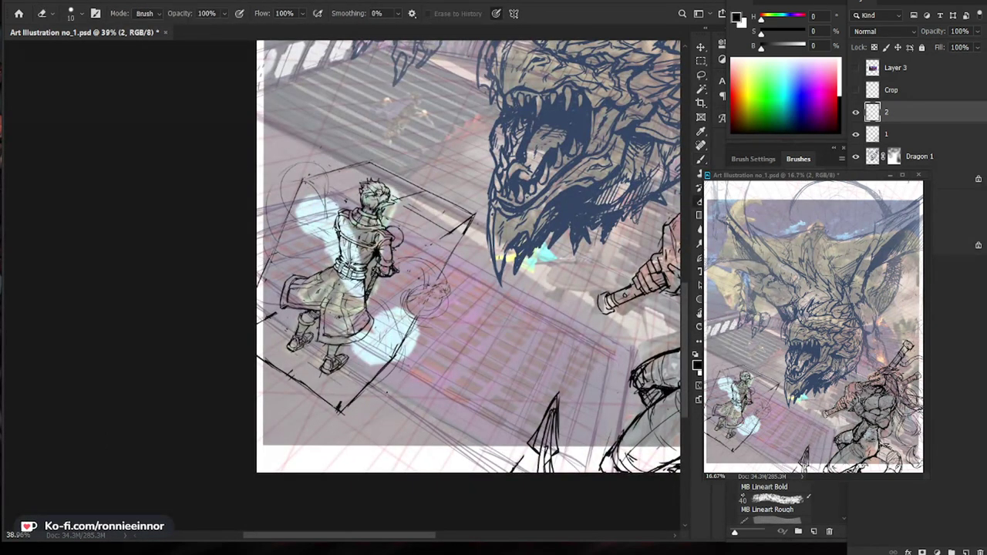
pyautogui.press('b')
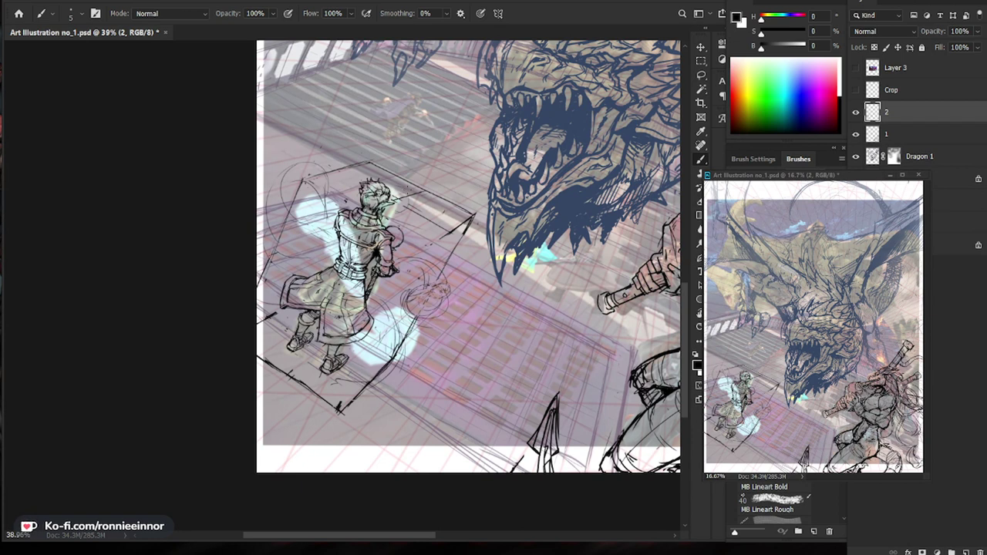
pyautogui.scroll(2, 416, 199)
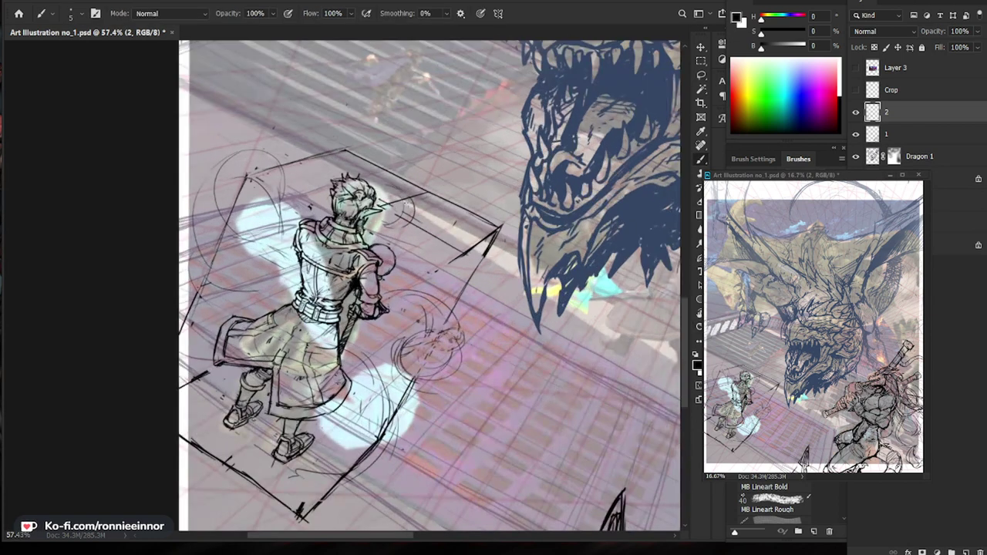
# Sketch loose circular arcs above the figure's head and behind the coat's trailing hem.
pyautogui.moveTo(349, 168)
pyautogui.mouseDown()
pyautogui.moveTo(312, 202)
pyautogui.moveTo(331, 206)
pyautogui.moveTo(332, 142)
pyautogui.moveTo(356, 146)
pyautogui.mouseUp()
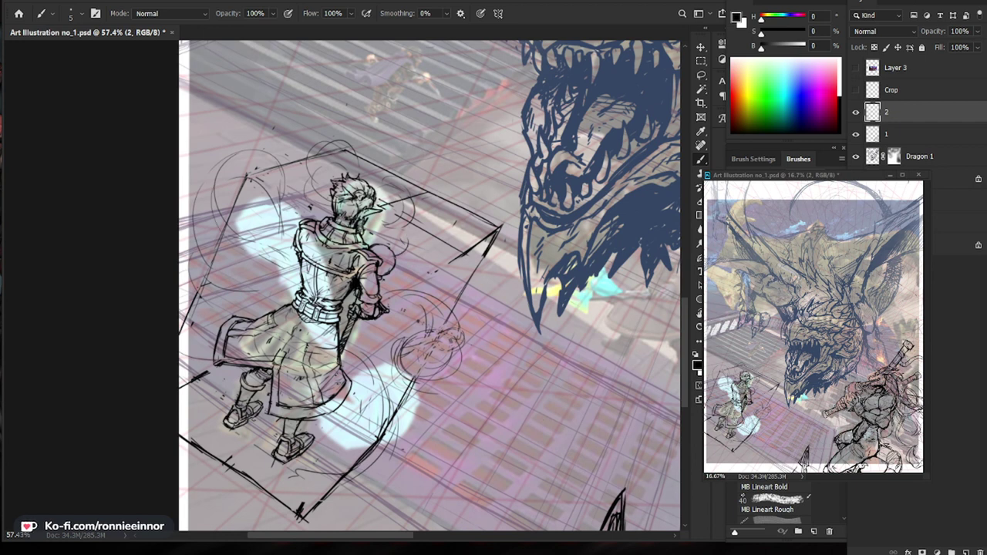
pyautogui.moveTo(203, 279); pyautogui.dragTo(219, 321)
pyautogui.moveTo(244, 274)
pyautogui.mouseDown()
pyautogui.moveTo(190, 296)
pyautogui.moveTo(216, 340)
pyautogui.mouseUp()
pyautogui.moveTo(319, 360)
pyautogui.mouseDown()
pyautogui.moveTo(202, 355)
pyautogui.moveTo(210, 276)
pyautogui.mouseUp()
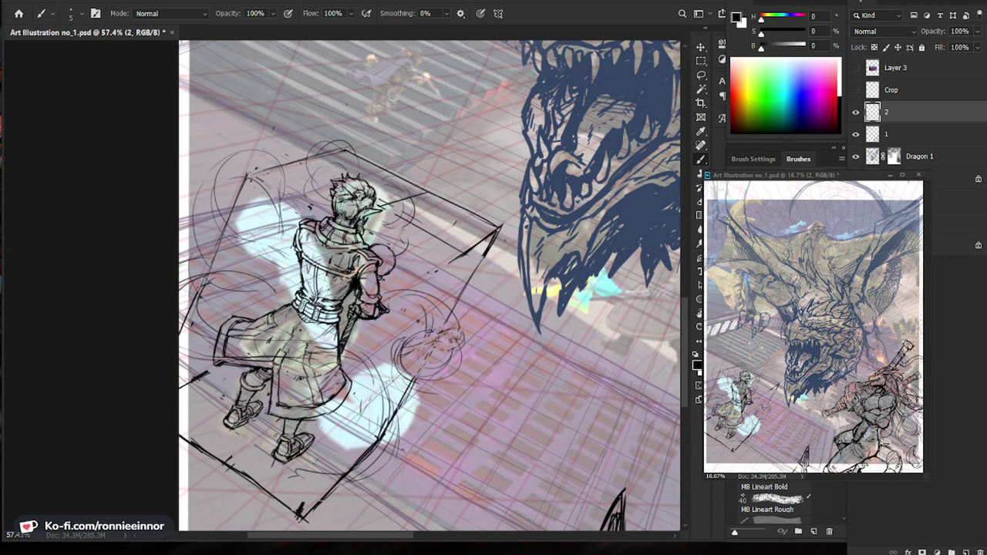
# Sketch overlapping curved strokes from the coat's front hem down around the front boot and the box's near edge.
pyautogui.press('e')
pyautogui.press('b')
pyautogui.moveTo(354, 357); pyautogui.dragTo(366, 385)
pyautogui.press('e')
pyautogui.press('b')
pyautogui.moveTo(351, 391)
pyautogui.mouseDown()
pyautogui.moveTo(366, 395)
pyautogui.moveTo(393, 475)
pyautogui.mouseUp()
pyautogui.moveTo(374, 417)
pyautogui.mouseDown()
pyautogui.moveTo(369, 444)
pyautogui.moveTo(297, 473)
pyautogui.mouseUp()
pyautogui.moveTo(395, 458); pyautogui.dragTo(334, 490)
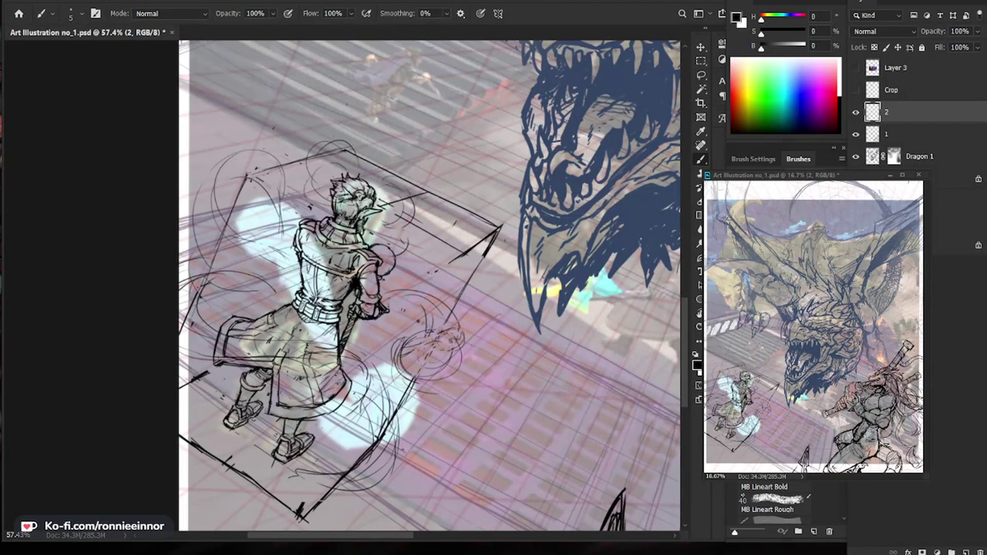
# Add more loose arcs around the perspective box's upper corner behind the figure, using the Brush and Eraser.
pyautogui.moveTo(217, 175); pyautogui.dragTo(255, 171)
pyautogui.press('e')
pyautogui.press('b')
pyautogui.press('e')
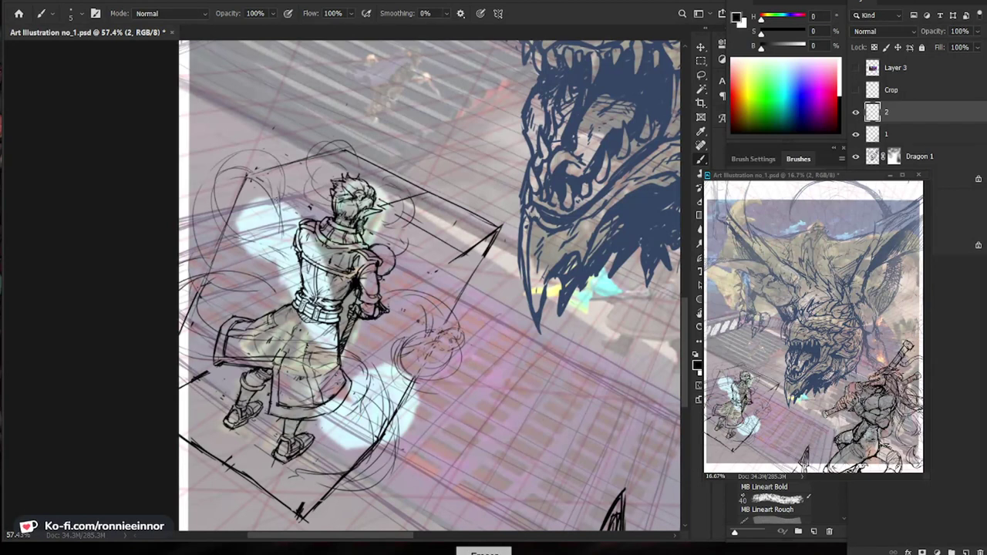
pyautogui.press('b')
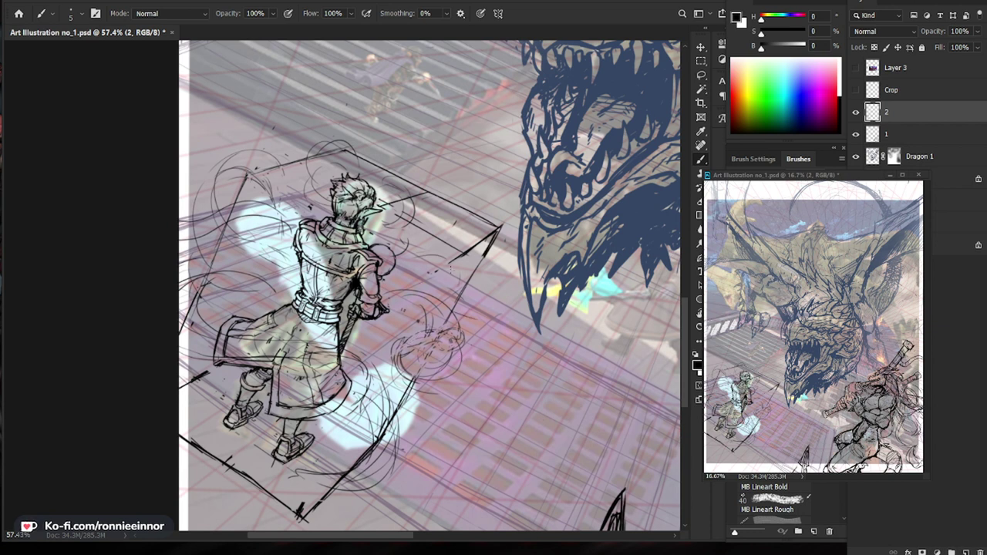
# Extend the circular swirl strokes around the scribble in front of the figure and below the perspective box.
pyautogui.moveTo(457, 295); pyautogui.dragTo(392, 321)
pyautogui.moveTo(462, 304)
pyautogui.mouseDown()
pyautogui.moveTo(485, 319)
pyautogui.moveTo(489, 384)
pyautogui.mouseUp()
pyautogui.moveTo(393, 424)
pyautogui.mouseDown()
pyautogui.moveTo(388, 457)
pyautogui.moveTo(232, 515)
pyautogui.moveTo(247, 540)
pyautogui.moveTo(285, 540)
pyautogui.moveTo(256, 532)
pyautogui.mouseUp()
pyautogui.moveTo(316, 538); pyautogui.dragTo(337, 537)
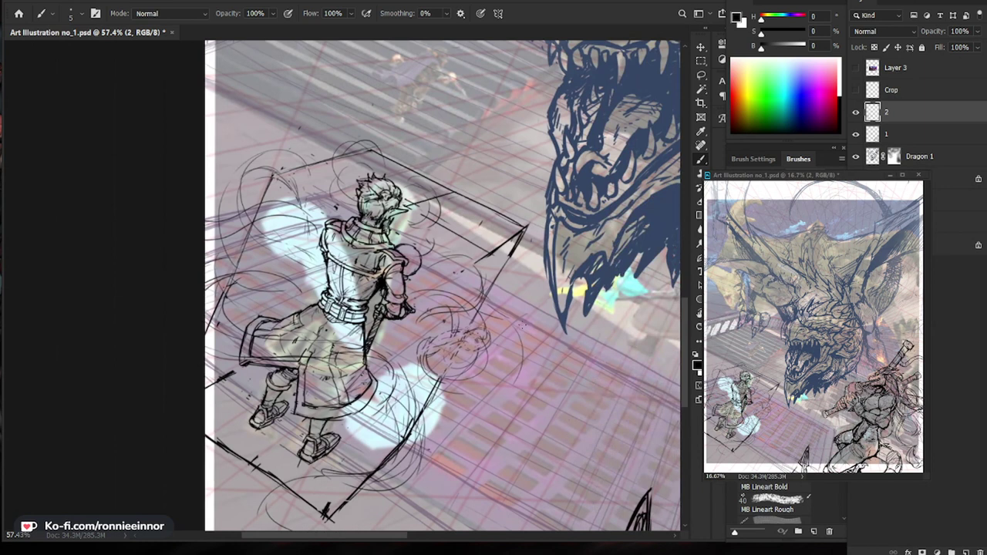
pyautogui.moveTo(480, 364); pyautogui.dragTo(451, 365)
pyautogui.moveTo(492, 456); pyautogui.dragTo(486, 421)
pyautogui.moveTo(381, 421)
pyautogui.mouseDown()
pyautogui.moveTo(351, 434)
pyautogui.moveTo(349, 465)
pyautogui.moveTo(399, 454)
pyautogui.moveTo(356, 451)
pyautogui.moveTo(344, 484)
pyautogui.moveTo(276, 491)
pyautogui.mouseUp()
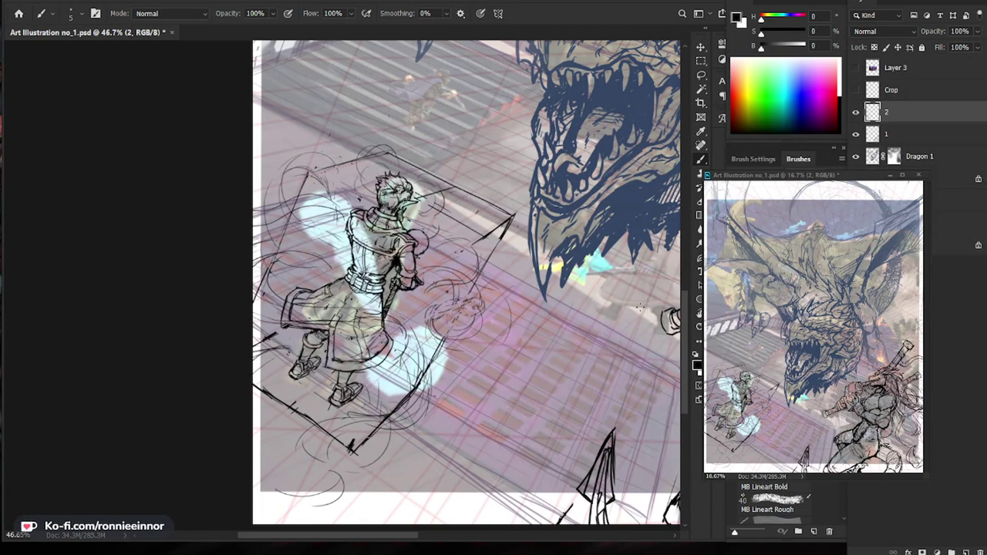
# Erase the perspective box's remaining edges around the figure, keeping the swirl strokes.
pyautogui.press('e')
pyautogui.moveTo(333, 164); pyautogui.dragTo(389, 154)
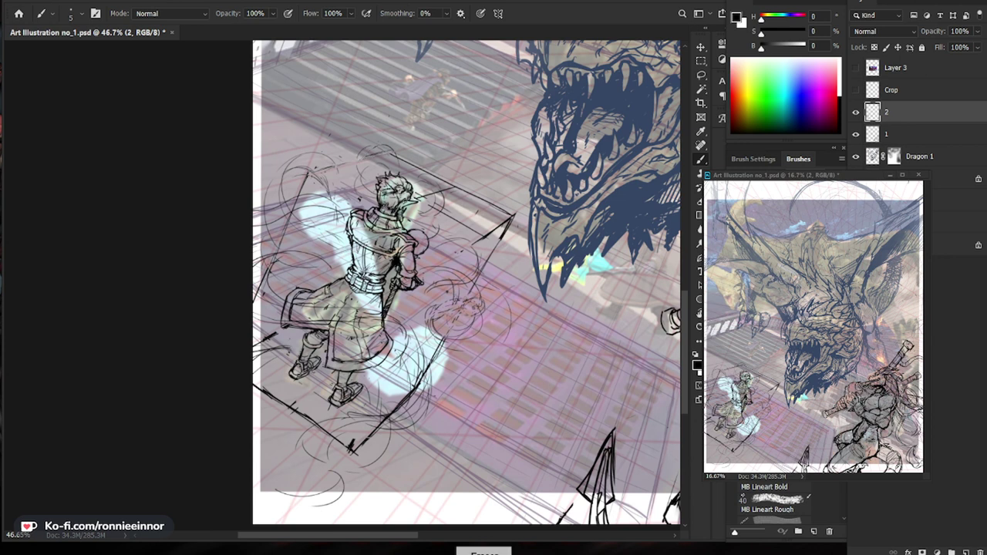
pyautogui.moveTo(513, 217)
pyautogui.mouseDown()
pyautogui.moveTo(489, 261)
pyautogui.moveTo(499, 208)
pyautogui.moveTo(402, 160)
pyautogui.mouseUp()
pyautogui.moveTo(475, 230)
pyautogui.mouseDown()
pyautogui.moveTo(457, 211)
pyautogui.moveTo(464, 224)
pyautogui.mouseUp()
pyautogui.moveTo(443, 342); pyautogui.dragTo(431, 369)
pyautogui.moveTo(395, 396)
pyautogui.mouseDown()
pyautogui.moveTo(400, 404)
pyautogui.moveTo(352, 452)
pyautogui.mouseUp()
pyautogui.moveTo(301, 411)
pyautogui.mouseDown()
pyautogui.moveTo(258, 390)
pyautogui.moveTo(266, 340)
pyautogui.moveTo(343, 339)
pyautogui.mouseUp()
pyautogui.hotkey('ctrl', 'space')
pyautogui.moveTo(286, 304); pyautogui.dragTo(322, 312)
pyautogui.hotkey('ctrl', 'space')
pyautogui.moveTo(395, 312); pyautogui.dragTo(273, 311)
pyautogui.press('space')
pyautogui.moveTo(649, 391); pyautogui.dragTo(498, 412)
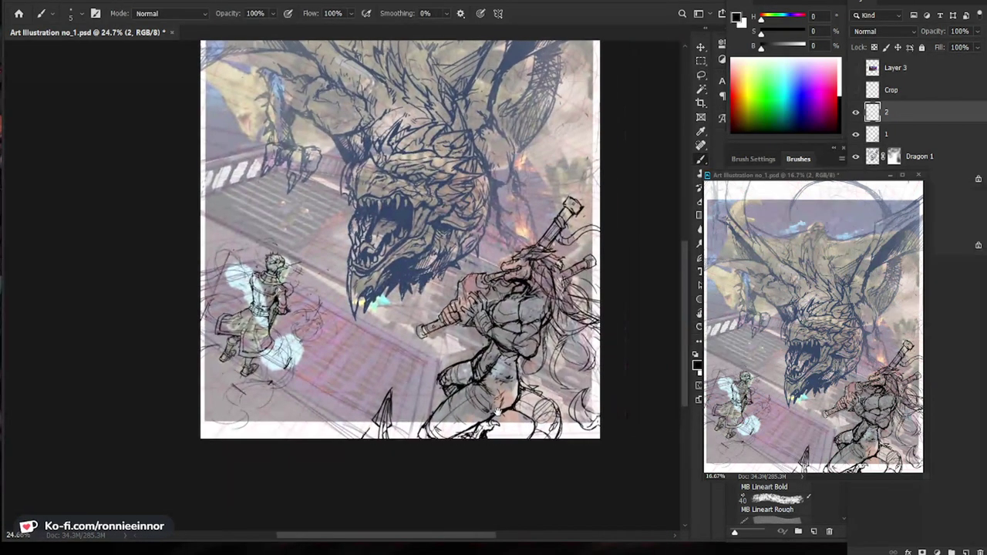
# Select layer 1 and toggle its visibility off and on to check its line art.
pyautogui.hotkey('ctrl', 'space')
pyautogui.moveTo(426, 341); pyautogui.dragTo(434, 341)
pyautogui.click(921, 139)
pyautogui.hotkey('ctrl', 'space')
pyautogui.moveTo(528, 314); pyautogui.dragTo(545, 317)
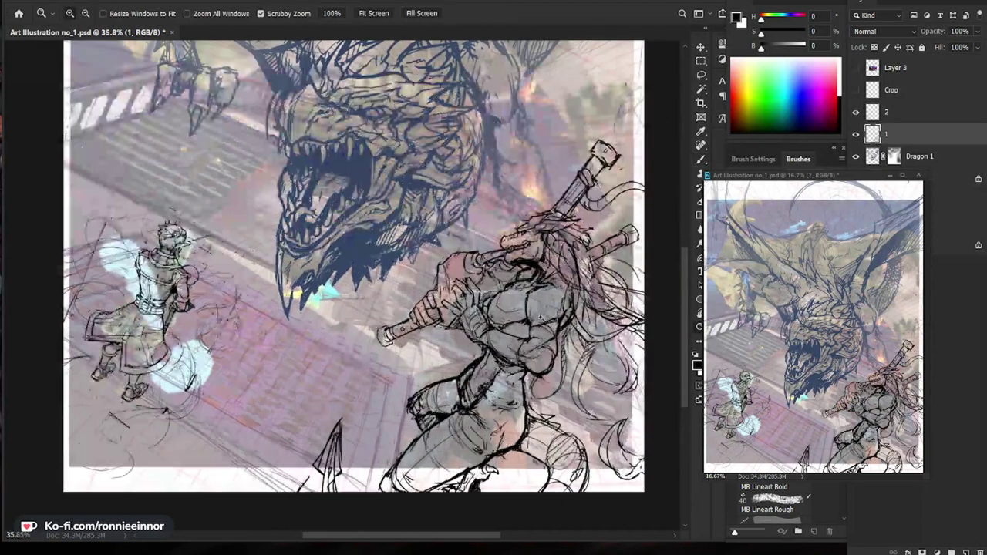
pyautogui.click(856, 135)
pyautogui.click(856, 135)
pyautogui.press('space')
pyautogui.moveTo(478, 262); pyautogui.dragTo(492, 313)
pyautogui.hotkey('ctrl', 'space')
pyautogui.hotkey('ctrl', 'space')
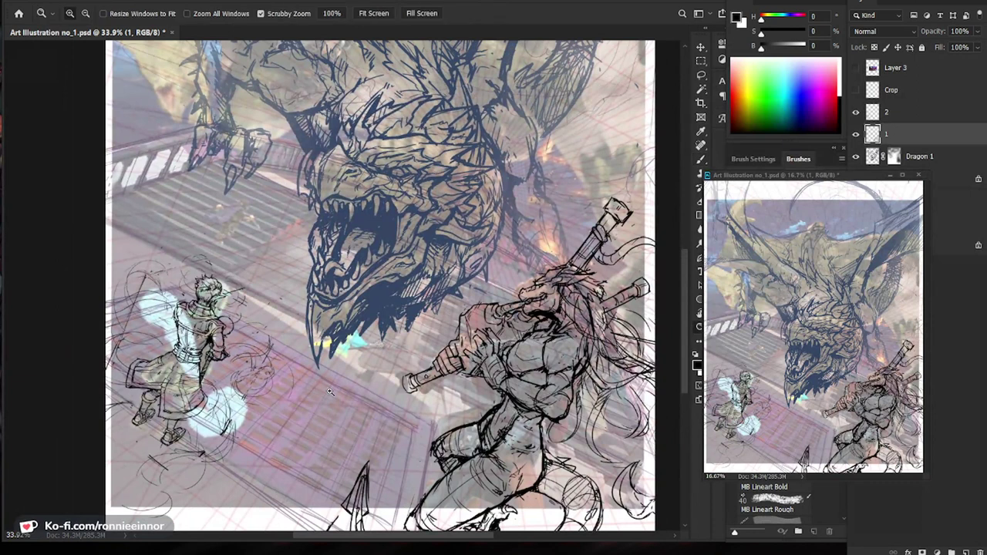
# Lower the Dragon 1 layer's opacity to 55%.
pyautogui.click(330, 394)
pyautogui.hotkey('ctrl', 'space')
pyautogui.moveTo(369, 398); pyautogui.dragTo(326, 405)
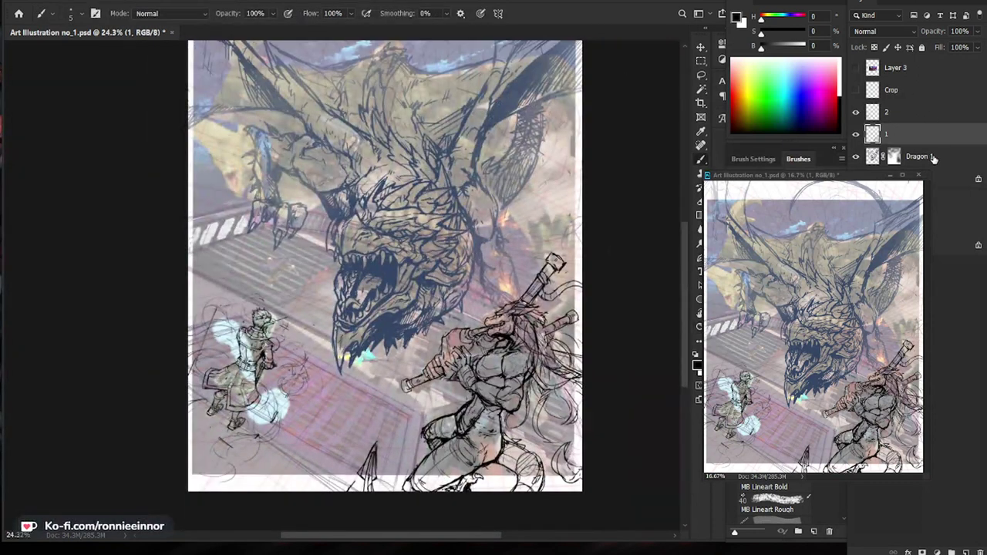
pyautogui.click(933, 159)
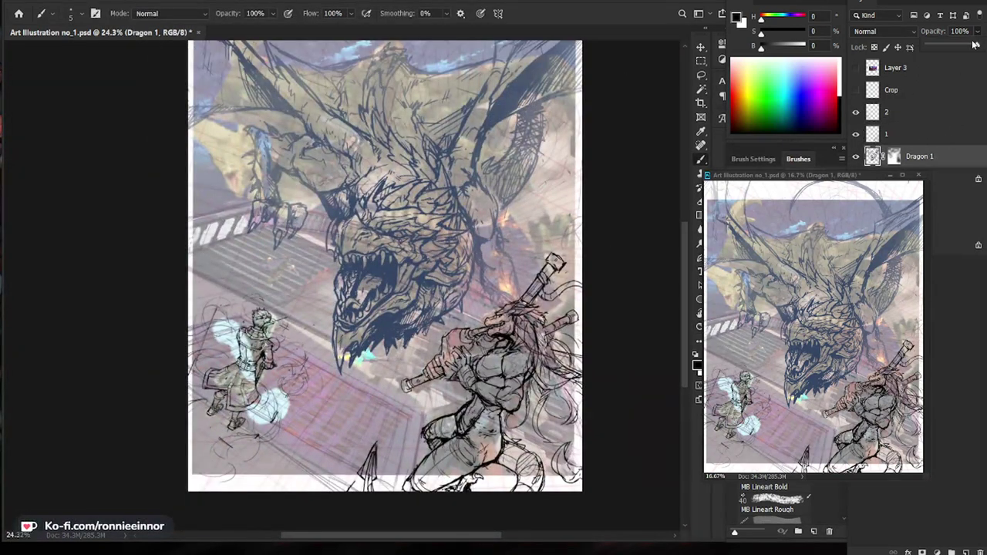
pyautogui.click(978, 32)
pyautogui.moveTo(977, 45); pyautogui.dragTo(957, 50)
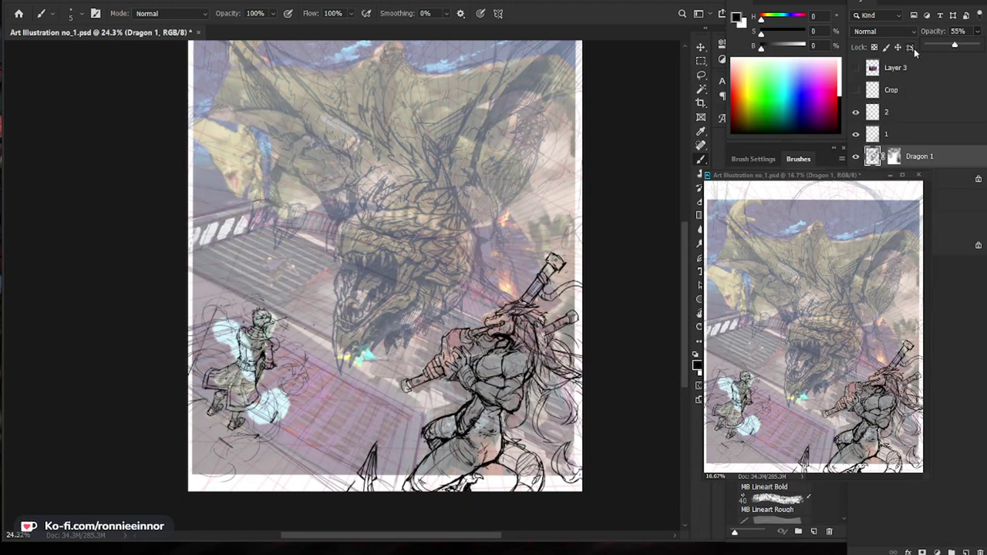
# Toggle the Dragon 1 layer off and on to compare the scene with and without the dragon line art.
pyautogui.click(855, 157)
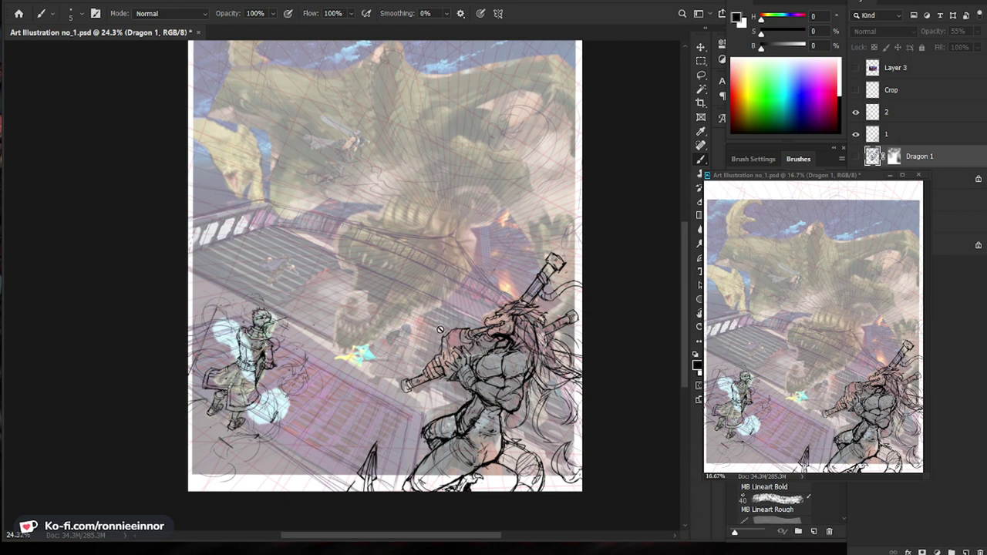
pyautogui.press('z')
pyautogui.moveTo(414, 426); pyautogui.dragTo(458, 420)
pyautogui.moveTo(508, 344); pyautogui.dragTo(525, 312)
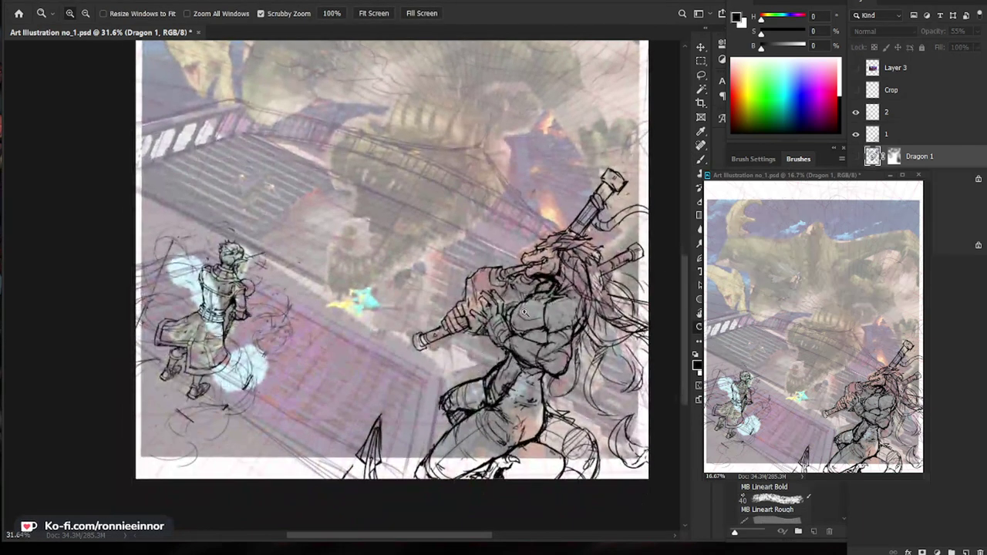
pyautogui.click(856, 156)
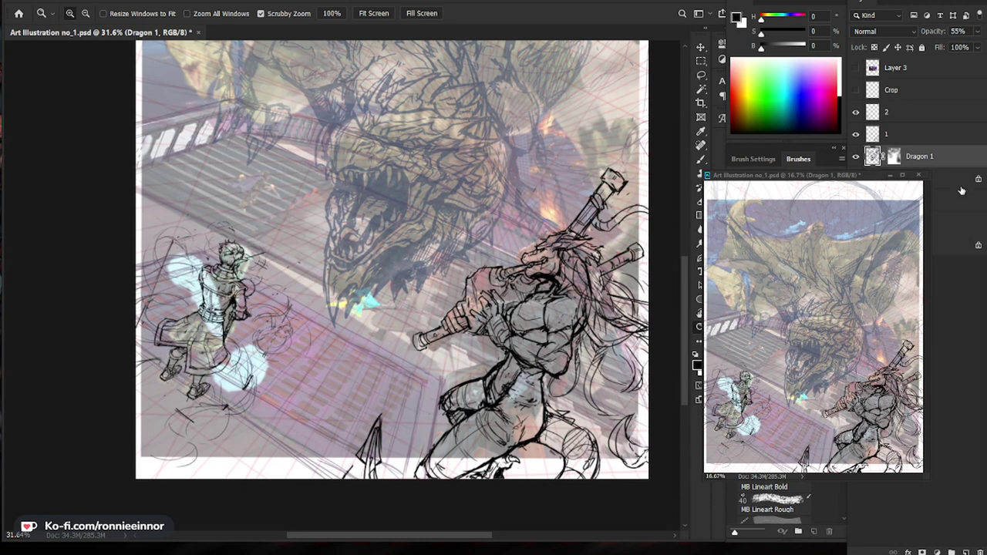
# Select layer 1 and enlarge the Eraser to 250 px near the large warrior's lower body.
pyautogui.click(919, 140)
pyautogui.moveTo(531, 467)
pyautogui.mouseDown()
pyautogui.moveTo(542, 466)
pyautogui.moveTo(521, 381)
pyautogui.mouseUp()
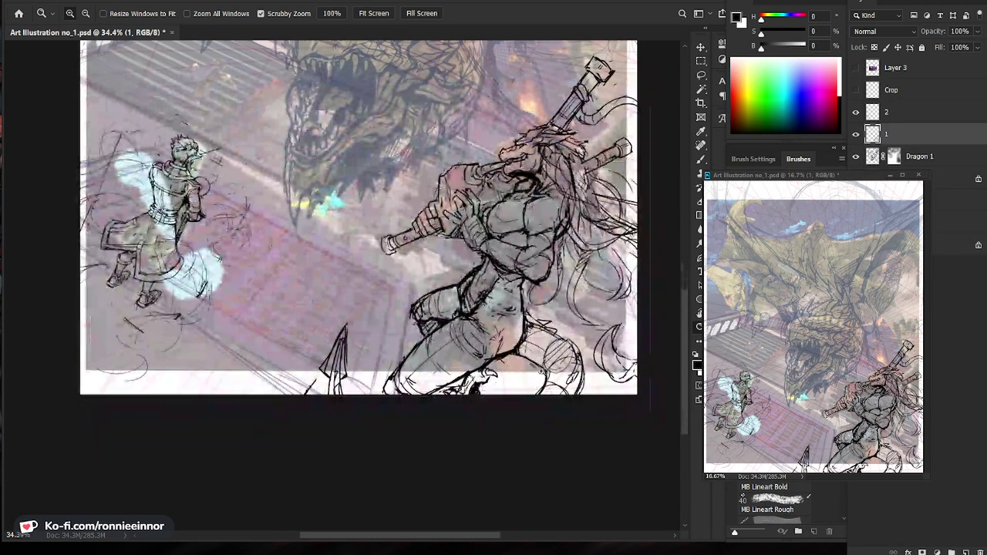
pyautogui.press('e')
pyautogui.press(']')
pyautogui.press(']')
pyautogui.press(']')
pyautogui.press(']')
pyautogui.press(']')
pyautogui.press(']')
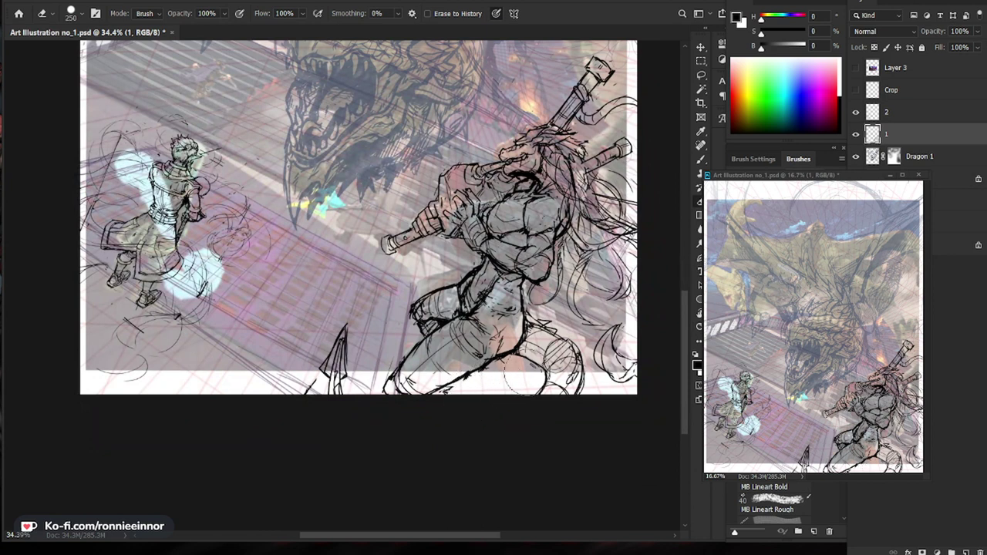
# Move the large warrior's line art on layer 1 slightly left and down within the canvas.
pyautogui.hotkey('ctrl', '0')
pyautogui.moveTo(529, 387); pyautogui.dragTo(585, 388)
pyautogui.moveTo(502, 468); pyautogui.dragTo(519, 379)
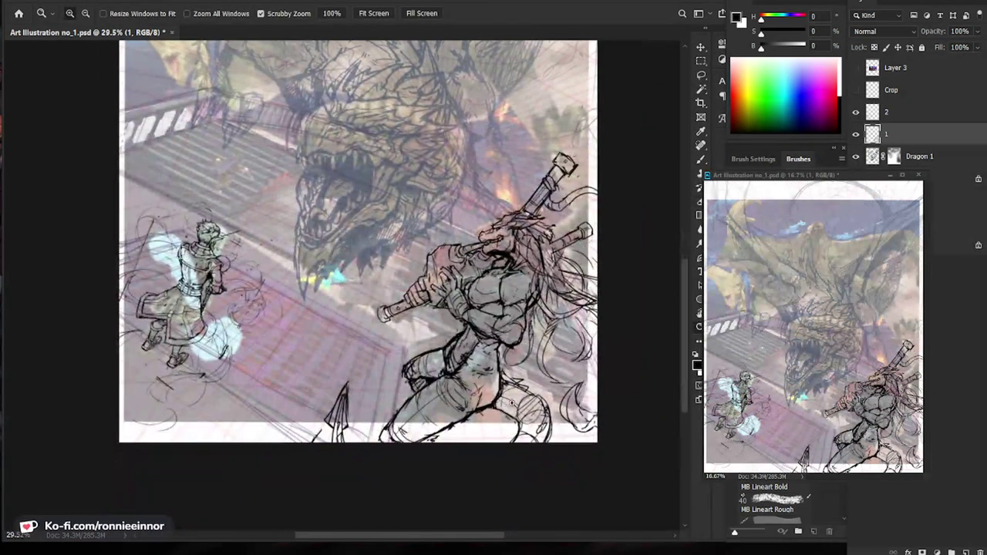
pyautogui.moveTo(503, 419)
pyautogui.mouseDown()
pyautogui.moveTo(508, 437)
pyautogui.moveTo(498, 427)
pyautogui.mouseUp()
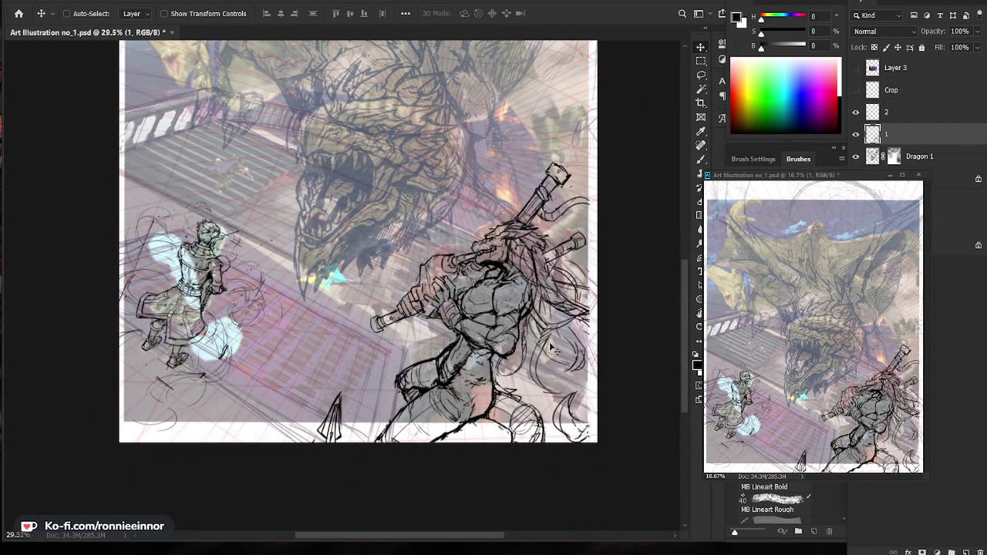
pyautogui.moveTo(538, 397); pyautogui.dragTo(540, 392)
pyautogui.moveTo(584, 329); pyautogui.dragTo(540, 383)
# Switch to the Brush at 10 px and inspect the repositioned warrior's lower body on layer 1.
pyautogui.press('b')
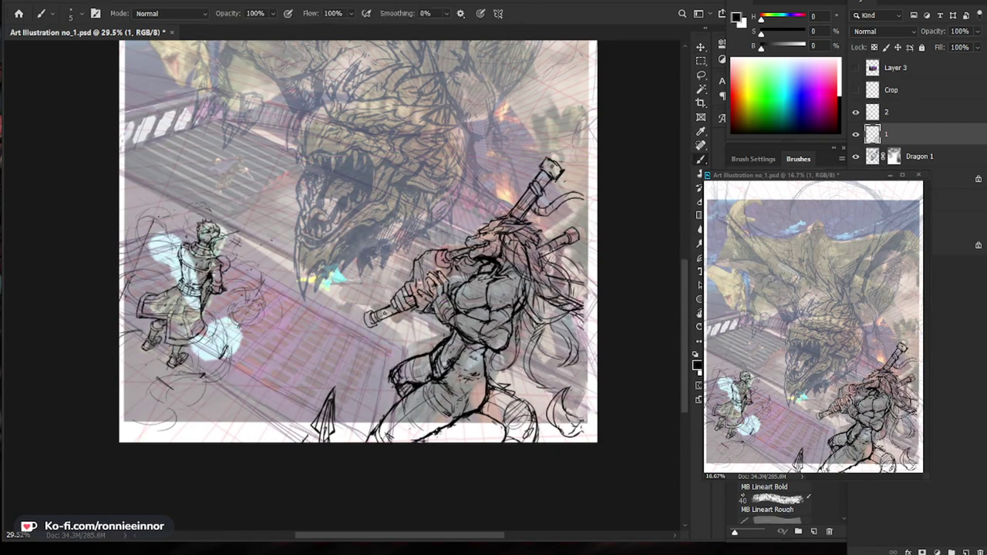
pyautogui.moveTo(429, 459); pyautogui.dragTo(450, 458)
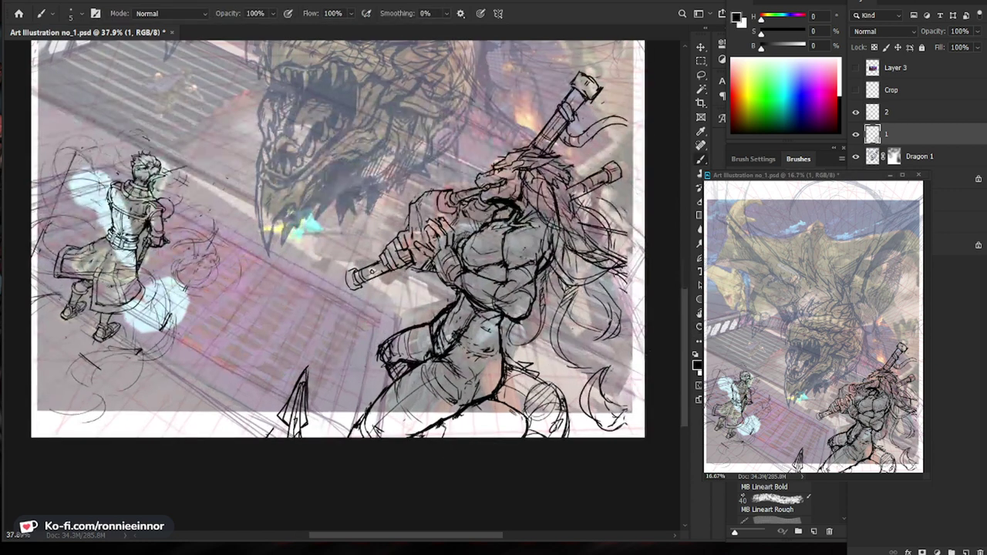
pyautogui.press(']')
pyautogui.press(']')
pyautogui.press(']')
pyautogui.press(']')
pyautogui.press(']')
pyautogui.press(']')
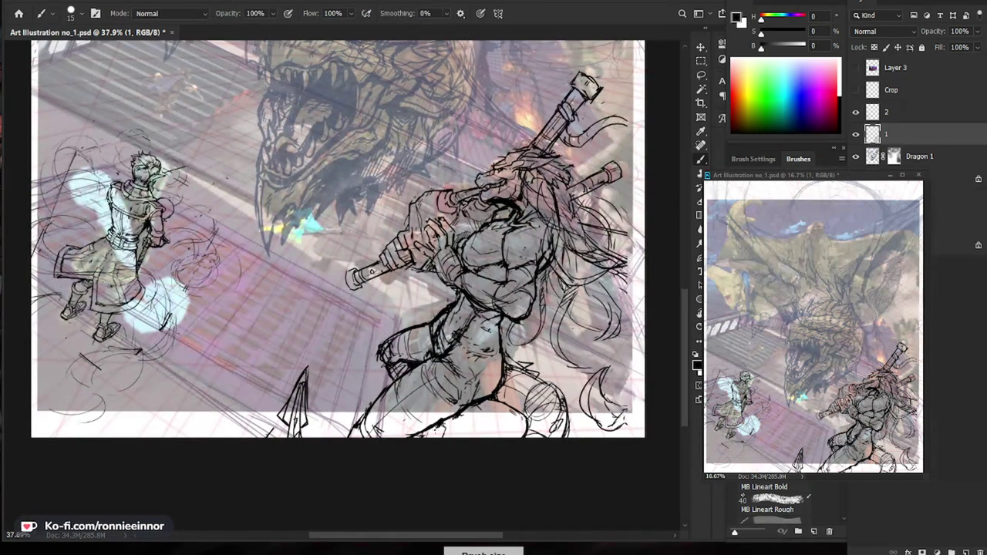
pyautogui.moveTo(511, 409)
pyautogui.mouseDown()
pyautogui.moveTo(456, 432)
pyautogui.moveTo(526, 466)
pyautogui.mouseUp()
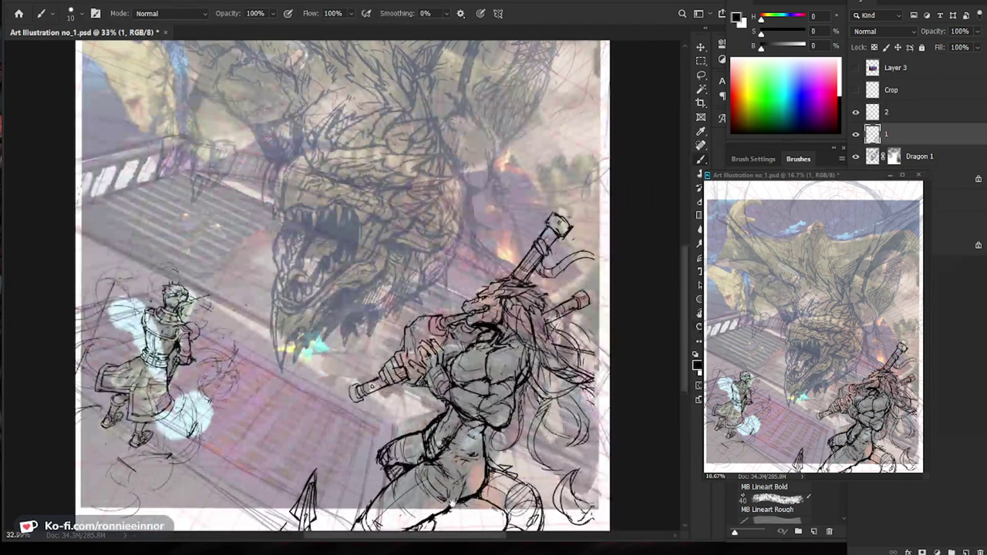
pyautogui.moveTo(453, 503); pyautogui.dragTo(503, 401)
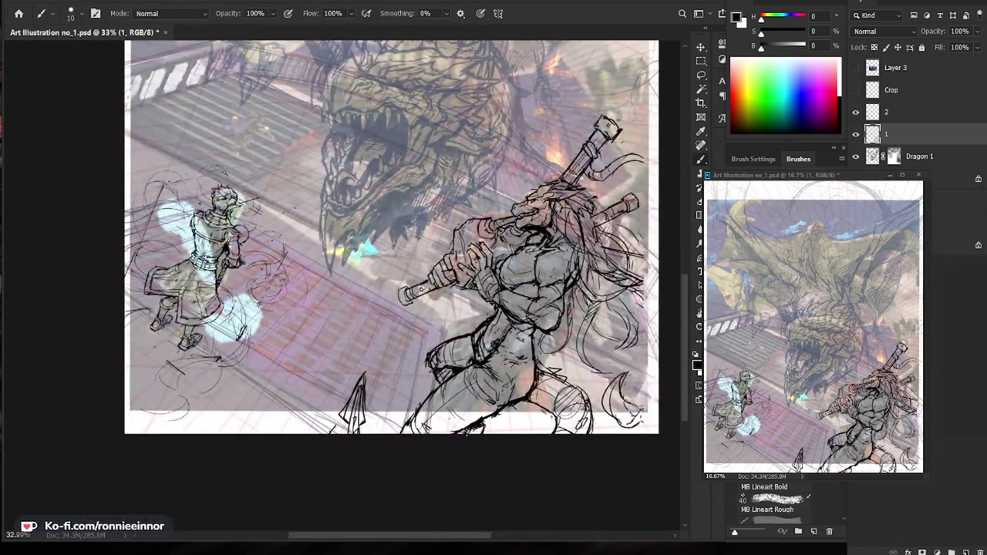
pyautogui.moveTo(469, 444); pyautogui.dragTo(433, 447)
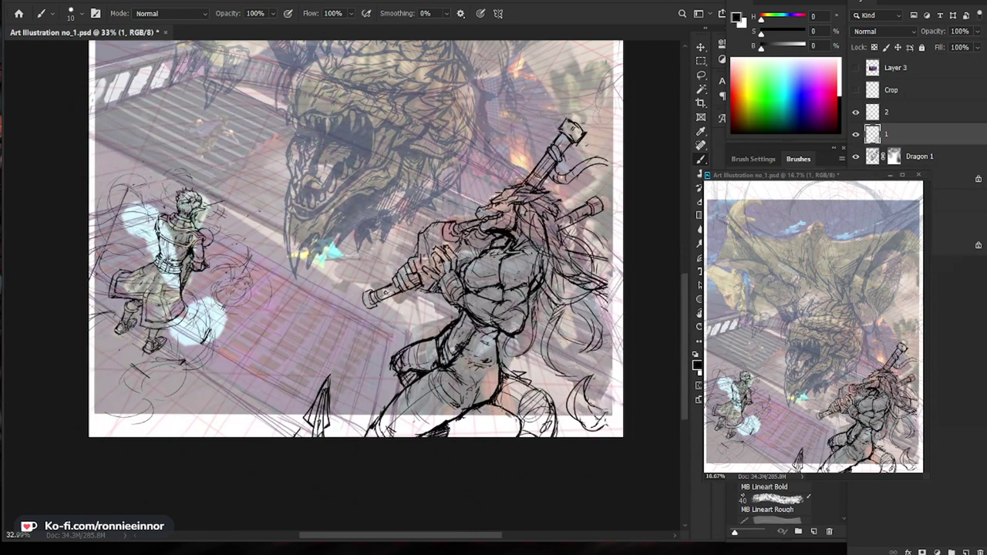
pyautogui.moveTo(614, 346); pyautogui.dragTo(614, 374)
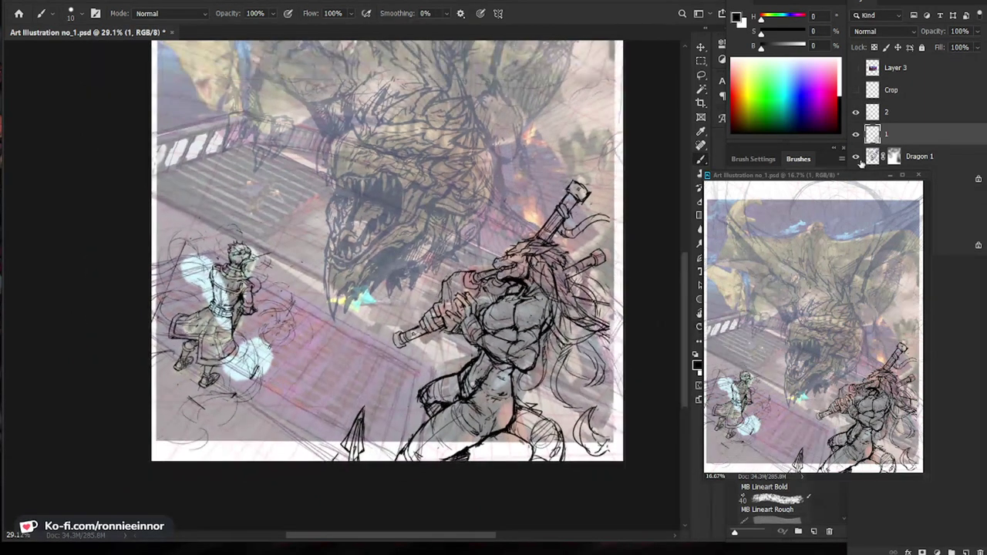
# Create a new layer named 3 above layer 2 and move the floating preview window clear of the layer list.
pyautogui.click(910, 121)
pyautogui.hotkey('ctrl', 'shift', 'n')
pyautogui.write('3')
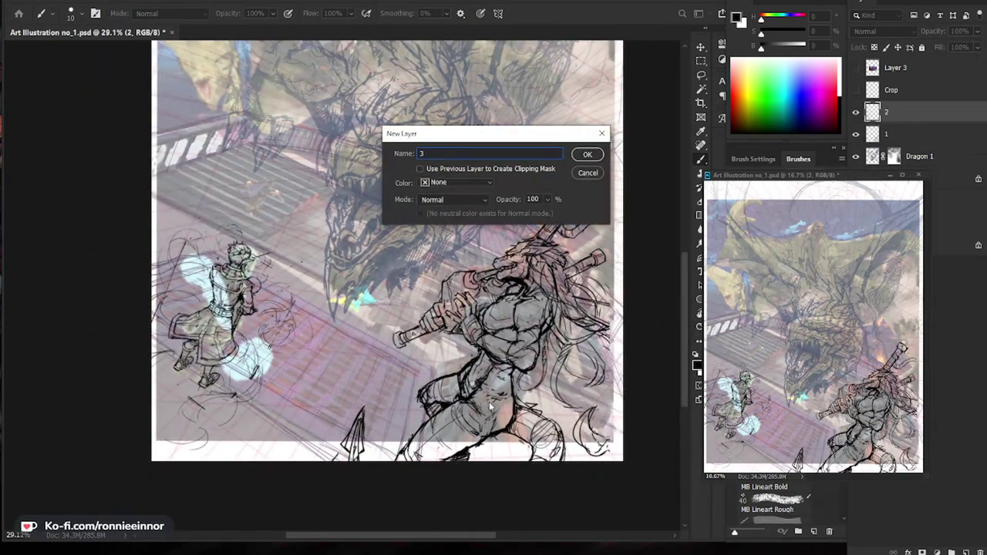
pyautogui.press('Return')
pyautogui.scroll(-1, 417, 315)
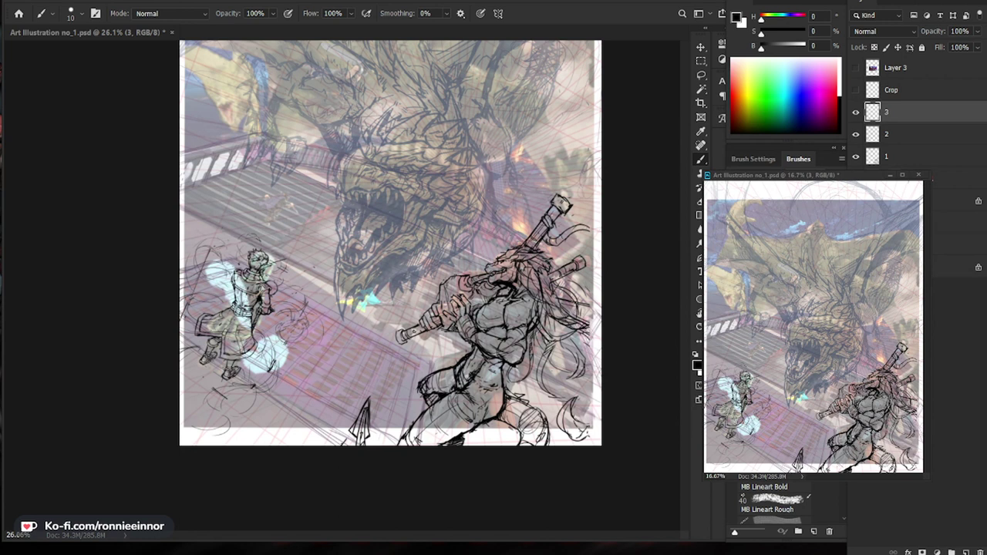
pyautogui.click(730, 177)
pyautogui.moveTo(729, 178); pyautogui.dragTo(786, 252)
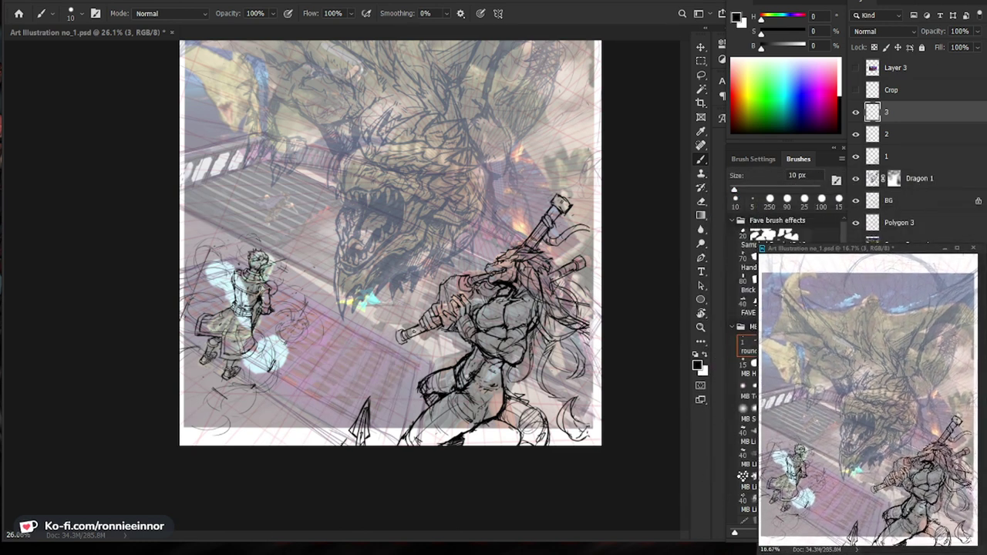
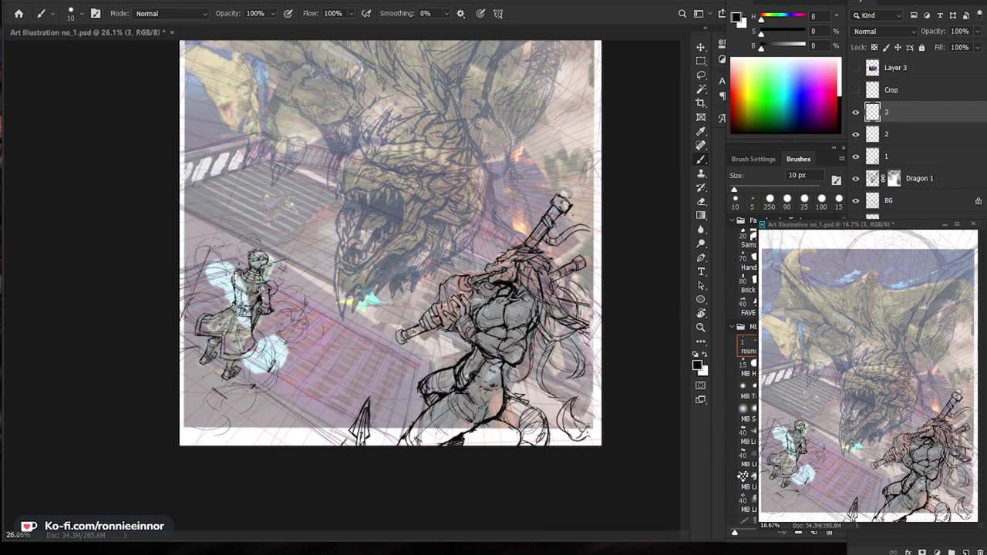
# Hide the Dragon 1 layer and set the brush size to 5 px for sketching the small leaping swordsman.
pyautogui.moveTo(381, 207); pyautogui.dragTo(401, 219)
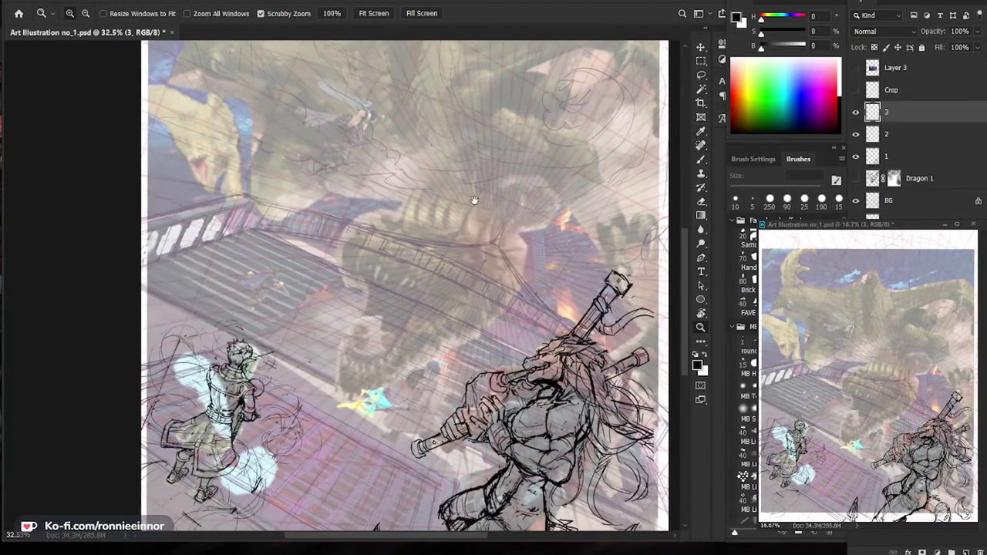
pyautogui.moveTo(474, 201); pyautogui.dragTo(453, 240)
pyautogui.press('b')
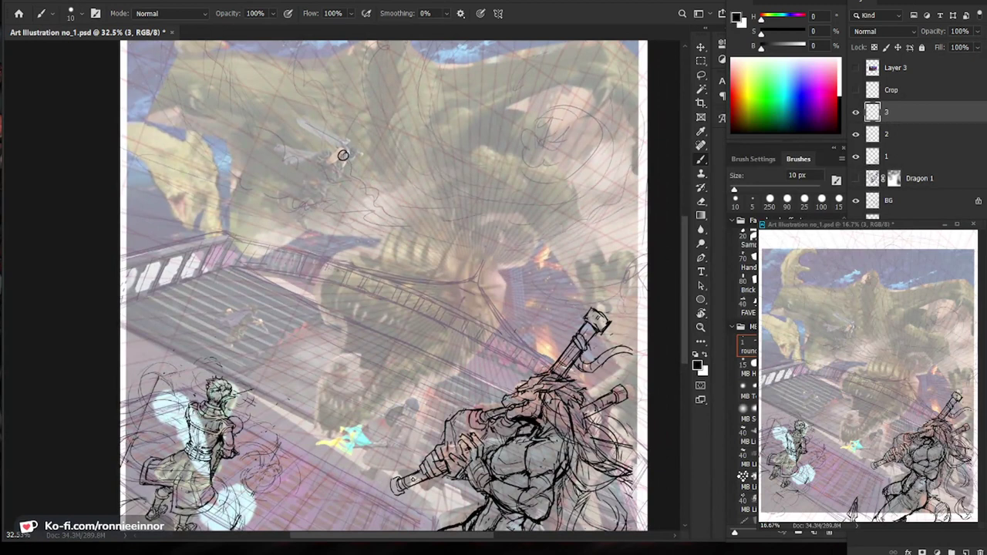
pyautogui.moveTo(331, 182); pyautogui.dragTo(338, 182)
pyautogui.doubleClick(794, 176)
pyautogui.write('5')
pyautogui.press('Return')
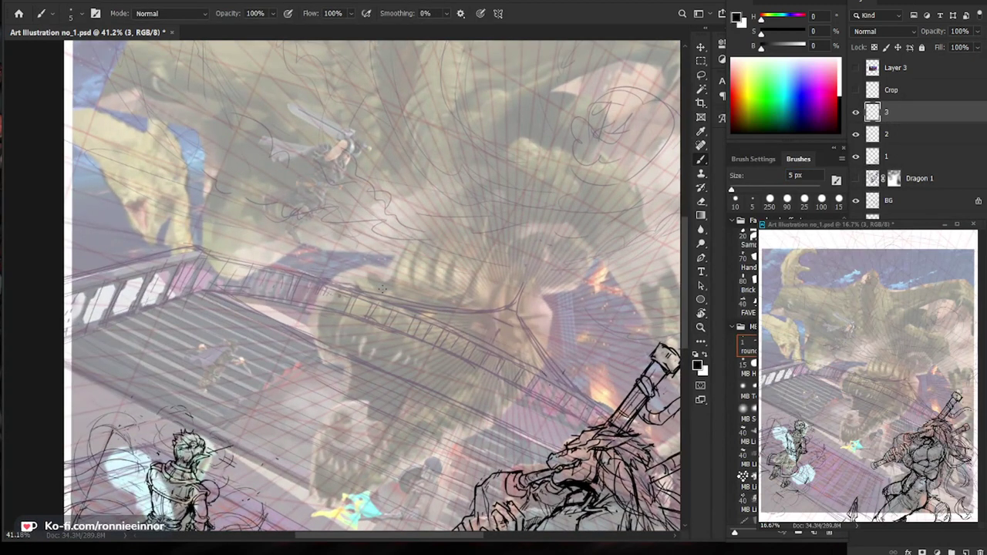
# Sketch a rounded torso and bent legs over the leaping swordsman on layer 3.
pyautogui.click(340, 141)
pyautogui.moveTo(331, 154); pyautogui.dragTo(347, 168)
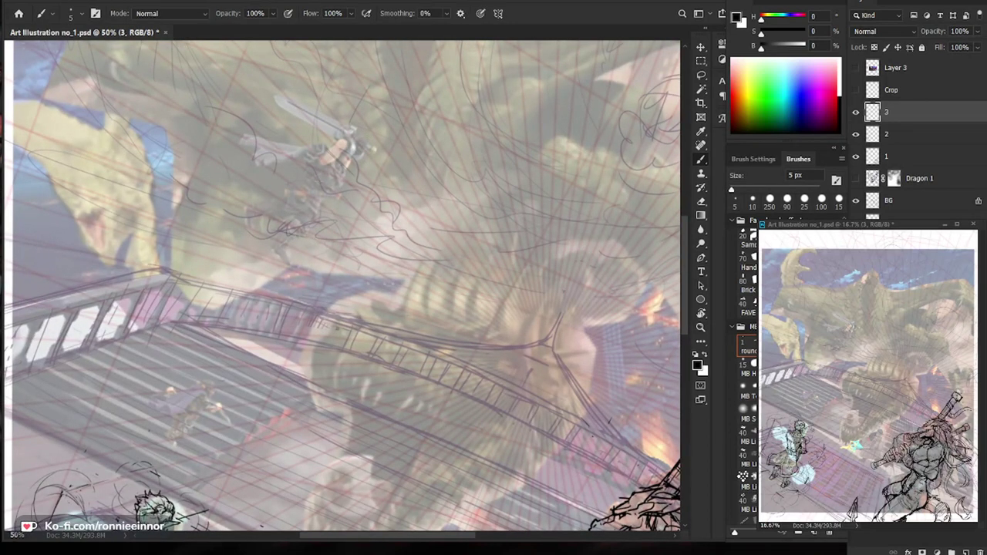
pyautogui.moveTo(324, 178)
pyautogui.mouseDown()
pyautogui.moveTo(314, 158)
pyautogui.moveTo(324, 151)
pyautogui.moveTo(343, 178)
pyautogui.moveTo(318, 188)
pyautogui.moveTo(344, 177)
pyautogui.moveTo(366, 196)
pyautogui.moveTo(339, 199)
pyautogui.moveTo(411, 202)
pyautogui.moveTo(378, 210)
pyautogui.moveTo(362, 233)
pyautogui.moveTo(311, 215)
pyautogui.moveTo(312, 202)
pyautogui.mouseUp()
pyautogui.press('e')
pyautogui.press('b')
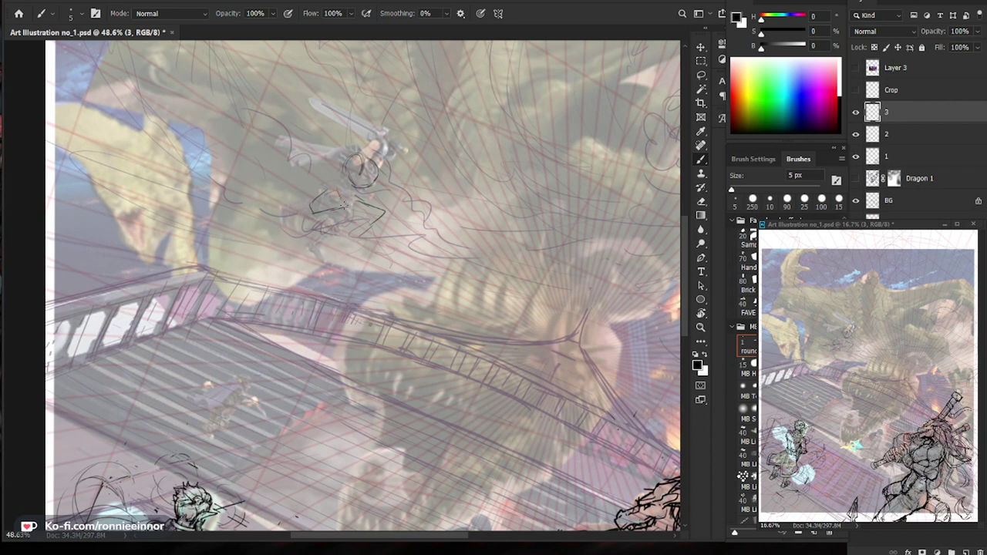
# Erase and redraw parts of the leaping swordsman's leg lines on layer 3, alternating Eraser and Brush.
pyautogui.press('e')
pyautogui.moveTo(347, 202)
pyautogui.mouseDown()
pyautogui.moveTo(314, 208)
pyautogui.moveTo(327, 198)
pyautogui.mouseUp()
pyautogui.press('b')
pyautogui.press('e')
pyautogui.moveTo(388, 223)
pyautogui.mouseDown()
pyautogui.moveTo(370, 233)
pyautogui.moveTo(372, 222)
pyautogui.mouseUp()
pyautogui.press('b')
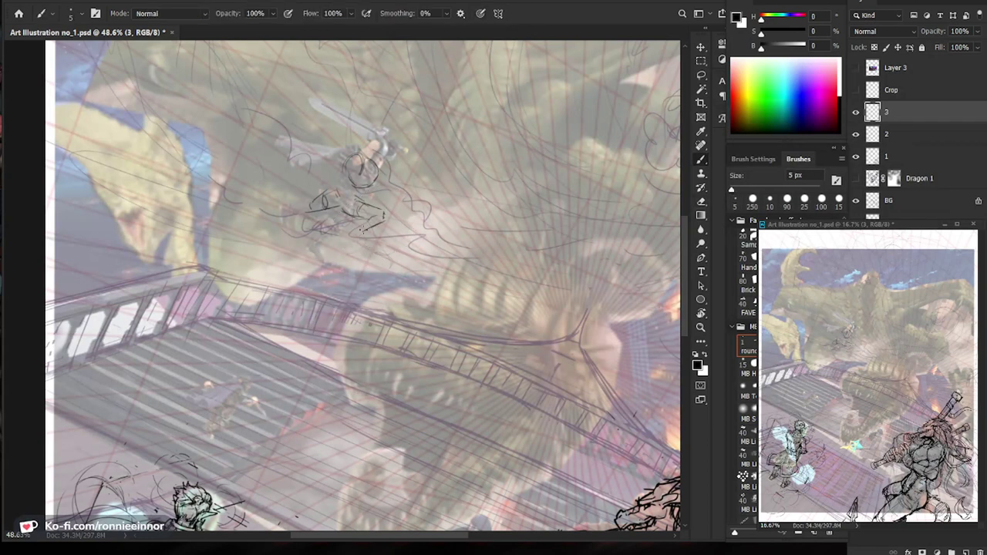
pyautogui.press('e')
pyautogui.press('b')
# Show the Dragon 1 layer briefly to check the leaping figure's sketch against the dragon, and hide it again.
pyautogui.scroll(-5, 378, 225)
pyautogui.scroll(4, 337, 308)
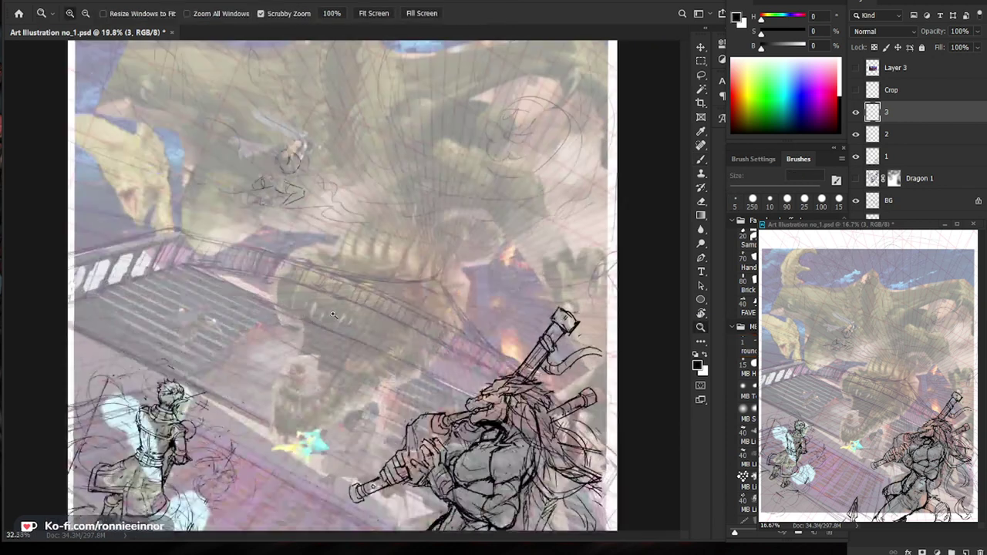
pyautogui.click(855, 178)
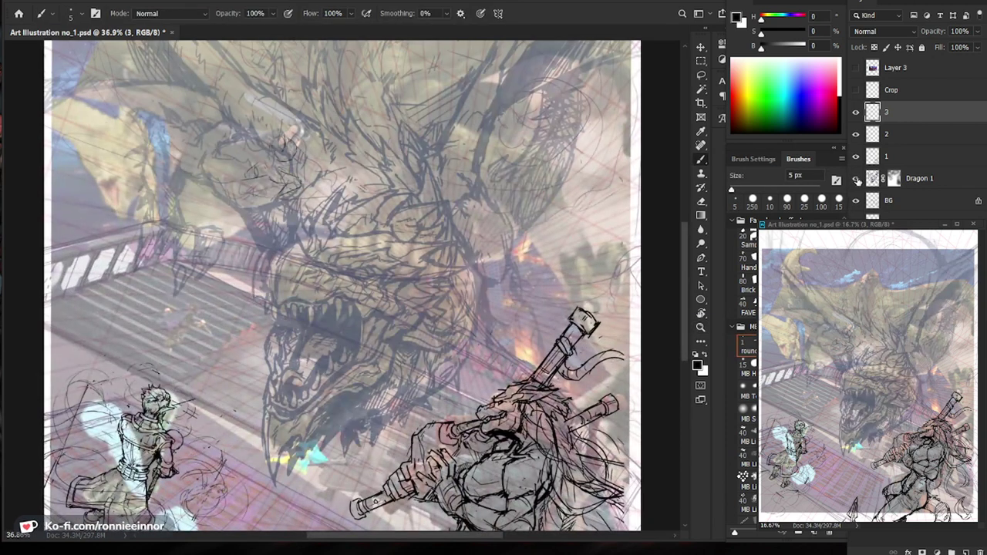
pyautogui.click(856, 179)
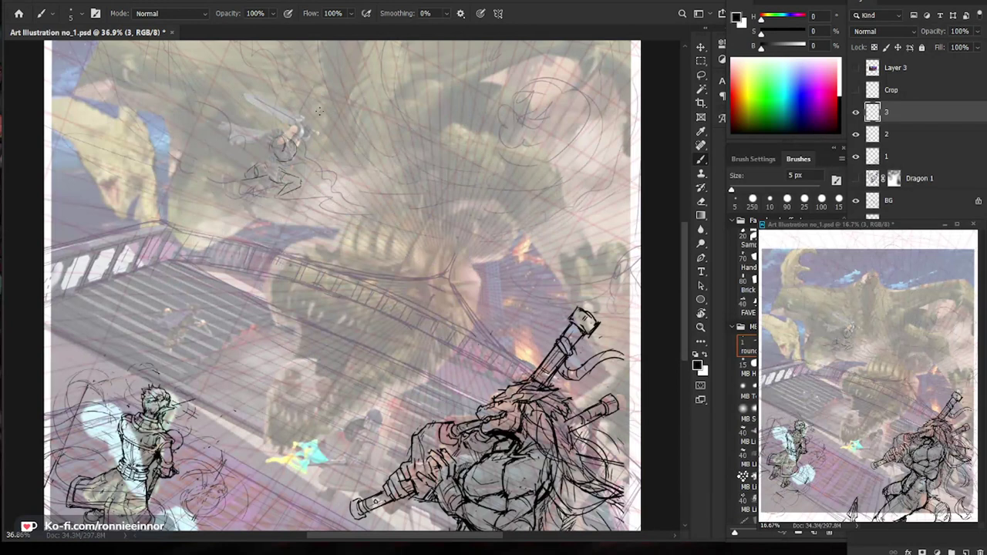
# Add more brush strokes around the leaping swordsman's torso and shoulders on layer 3.
pyautogui.scroll(4, 318, 110)
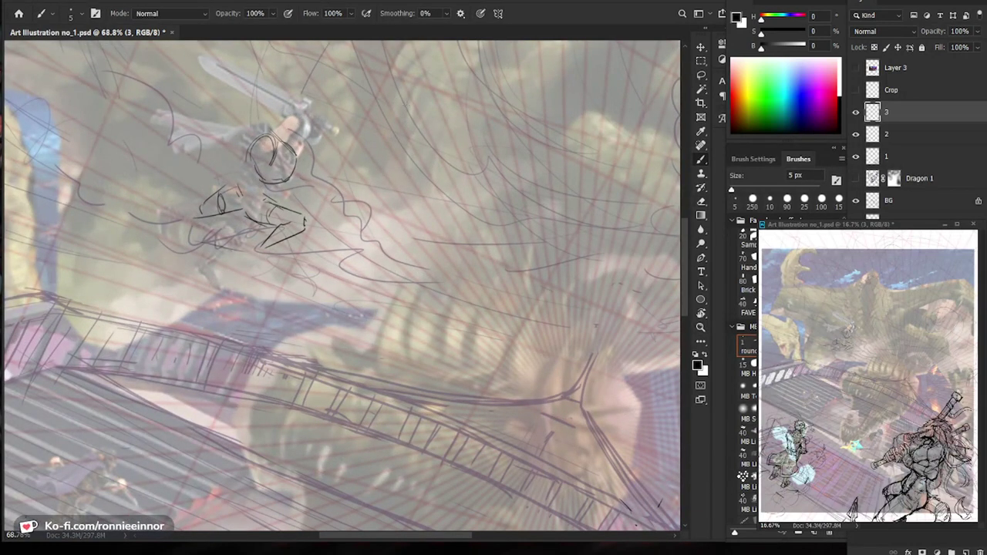
pyautogui.scroll(-2, 410, 106)
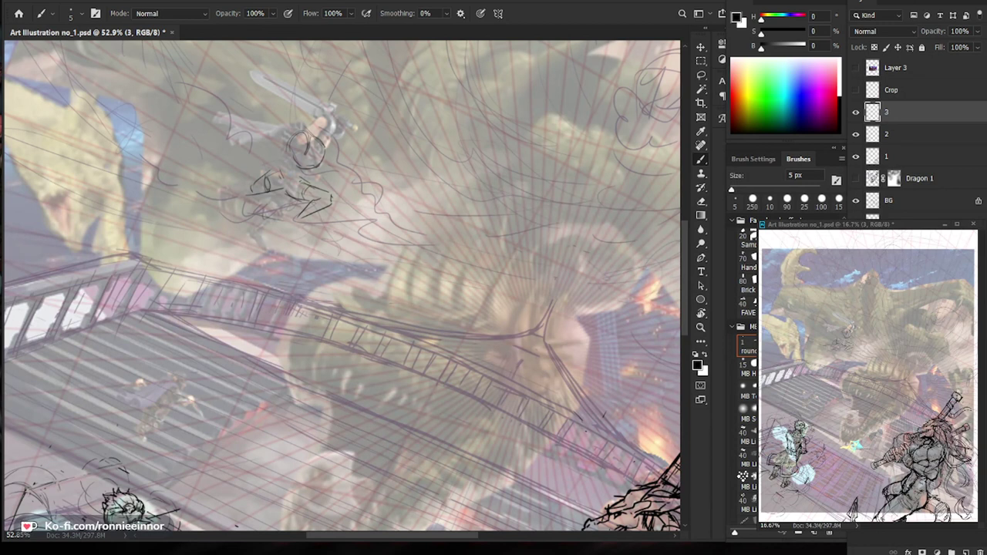
pyautogui.moveTo(317, 128)
pyautogui.mouseDown()
pyautogui.moveTo(327, 143)
pyautogui.moveTo(334, 128)
pyautogui.moveTo(326, 144)
pyautogui.moveTo(335, 132)
pyautogui.mouseUp()
pyautogui.moveTo(310, 133); pyautogui.dragTo(291, 153)
pyautogui.moveTo(320, 149)
pyautogui.mouseDown()
pyautogui.moveTo(302, 165)
pyautogui.moveTo(308, 170)
pyautogui.moveTo(240, 168)
pyautogui.mouseUp()
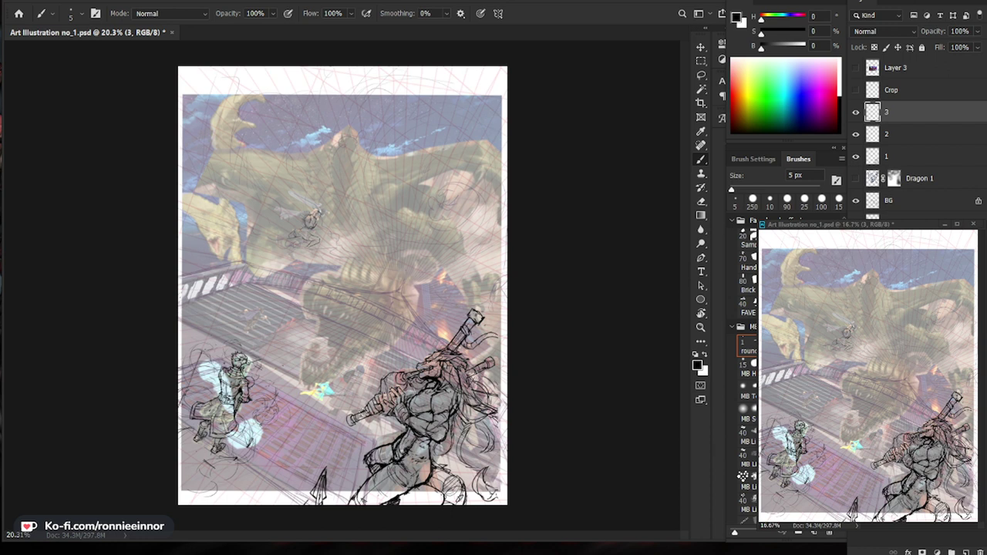
pyautogui.press('z')
pyautogui.moveTo(193, 320)
pyautogui.mouseDown()
pyautogui.moveTo(258, 320)
pyautogui.moveTo(239, 319)
pyautogui.mouseUp()
pyautogui.moveTo(325, 373)
pyautogui.mouseDown()
pyautogui.moveTo(435, 316)
pyautogui.moveTo(410, 306)
pyautogui.mouseUp()
pyautogui.press('z')
pyautogui.moveTo(554, 309); pyautogui.dragTo(432, 278)
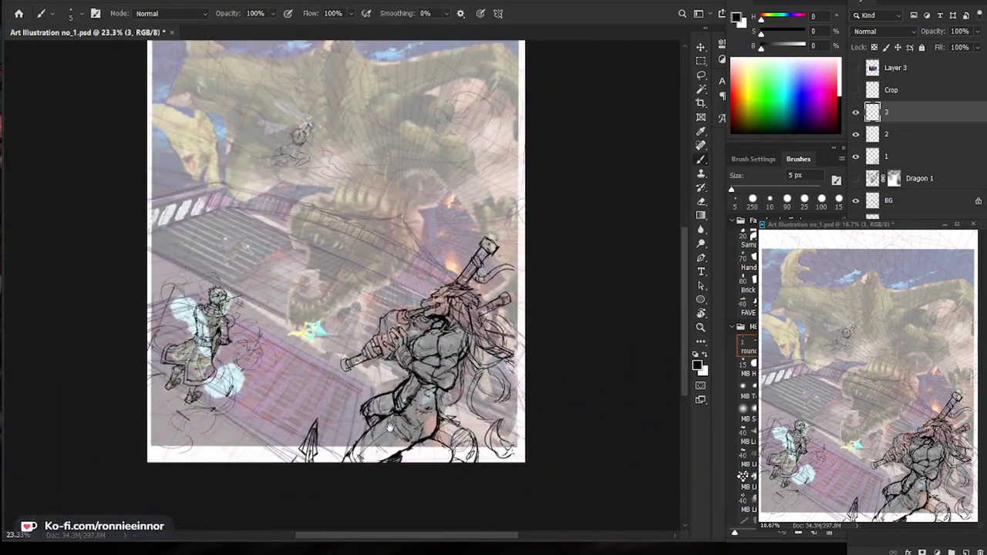
pyautogui.press('z')
pyautogui.moveTo(353, 341); pyautogui.dragTo(371, 352)
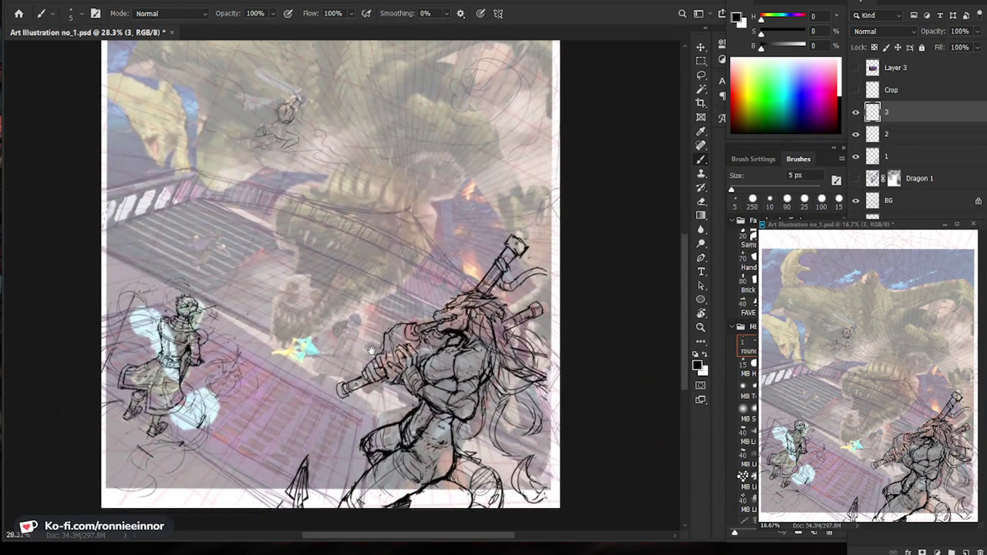
# Sketch the raised arm and shoulder across the leaping swordsman's head on layer 3.
pyautogui.press('z')
pyautogui.moveTo(288, 88); pyautogui.dragTo(337, 89)
pyautogui.moveTo(381, 191); pyautogui.dragTo(438, 275)
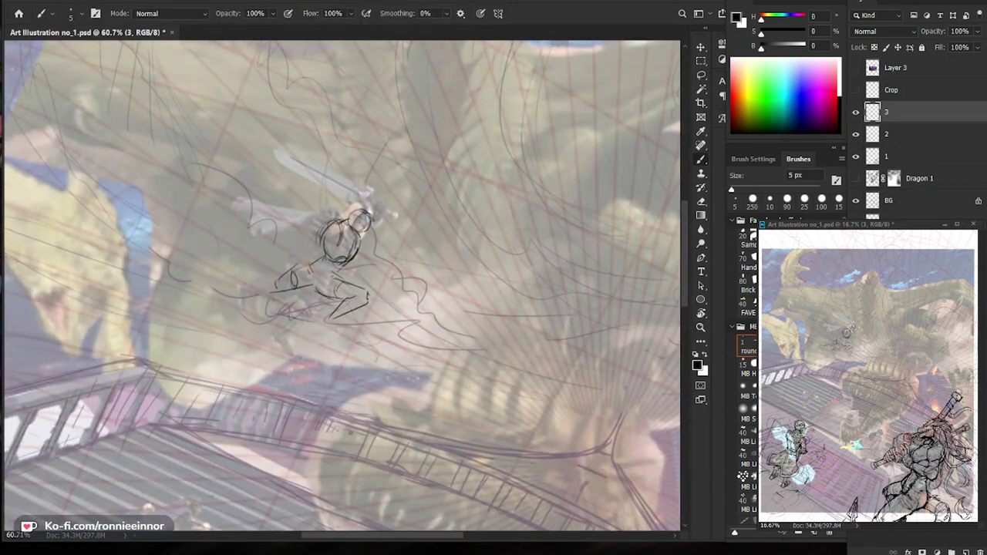
pyautogui.moveTo(340, 213)
pyautogui.mouseDown()
pyautogui.moveTo(335, 231)
pyautogui.moveTo(338, 212)
pyautogui.mouseUp()
pyautogui.moveTo(338, 211)
pyautogui.mouseDown()
pyautogui.moveTo(359, 202)
pyautogui.moveTo(347, 225)
pyautogui.moveTo(375, 225)
pyautogui.moveTo(359, 236)
pyautogui.mouseUp()
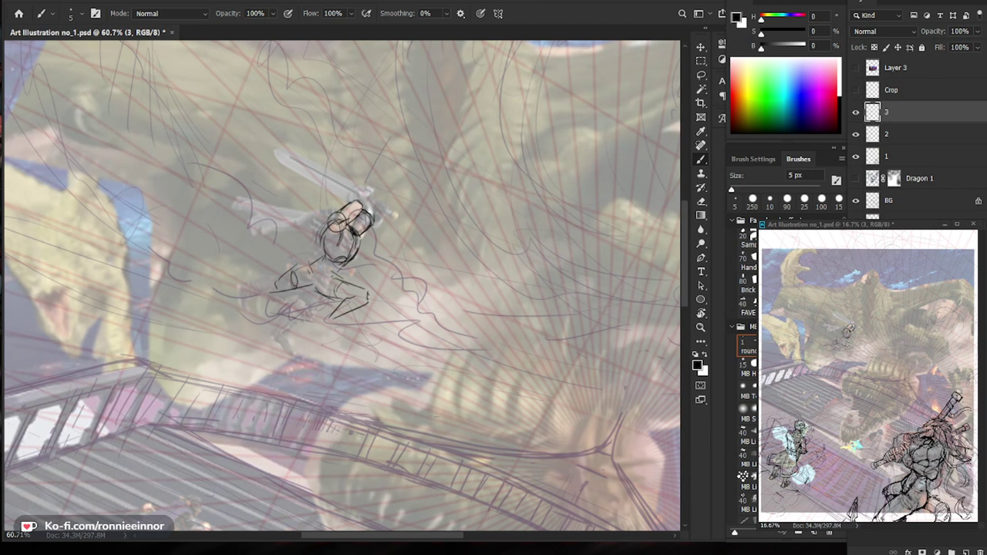
pyautogui.moveTo(378, 216); pyautogui.dragTo(364, 242)
# Try to sketch a sword hilt beside the leaping swordsman's head, and erase it together with the raised-arm and head strokes.
pyautogui.moveTo(358, 196)
pyautogui.mouseDown()
pyautogui.moveTo(402, 206)
pyautogui.moveTo(382, 205)
pyautogui.mouseUp()
pyautogui.moveTo(380, 204); pyautogui.dragTo(402, 214)
pyautogui.hotkey('ctrl', 'z')
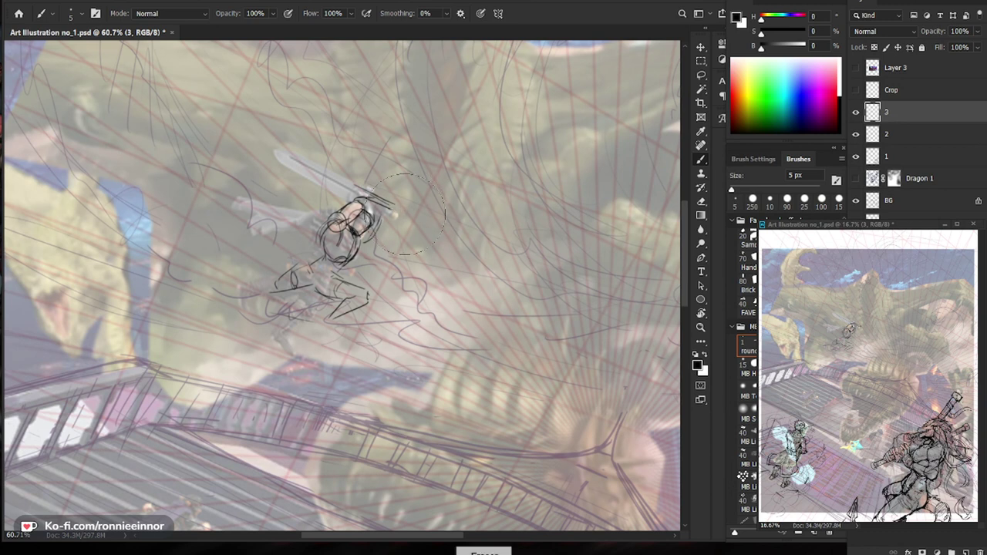
pyautogui.moveTo(399, 209); pyautogui.dragTo(401, 213)
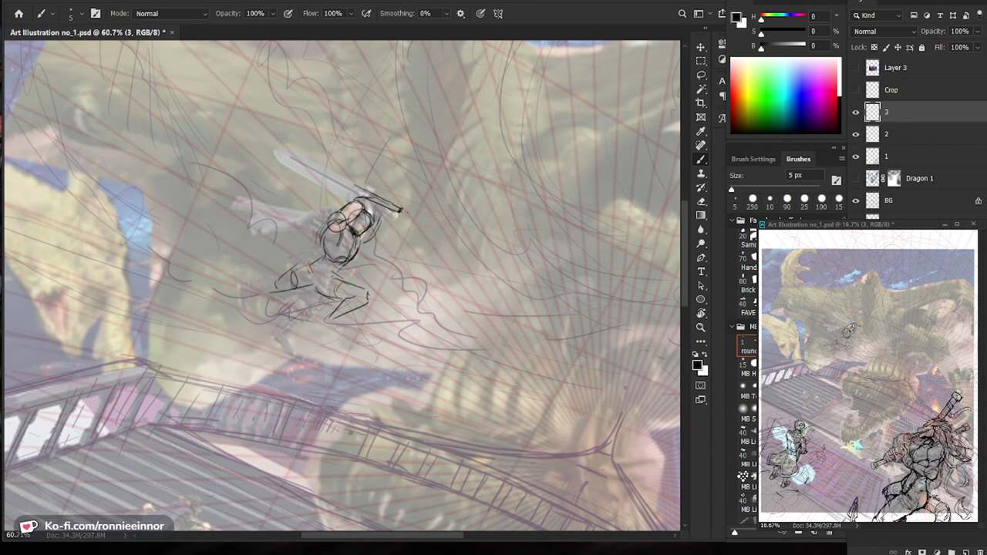
pyautogui.moveTo(370, 178); pyautogui.dragTo(357, 199)
pyautogui.hotkey('ctrl', 'z')
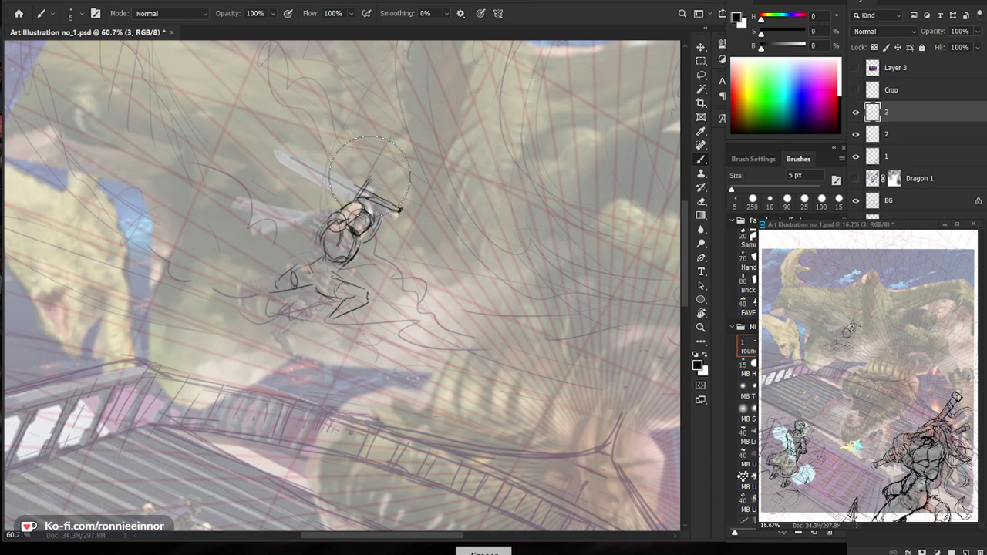
pyautogui.moveTo(368, 198); pyautogui.dragTo(375, 209)
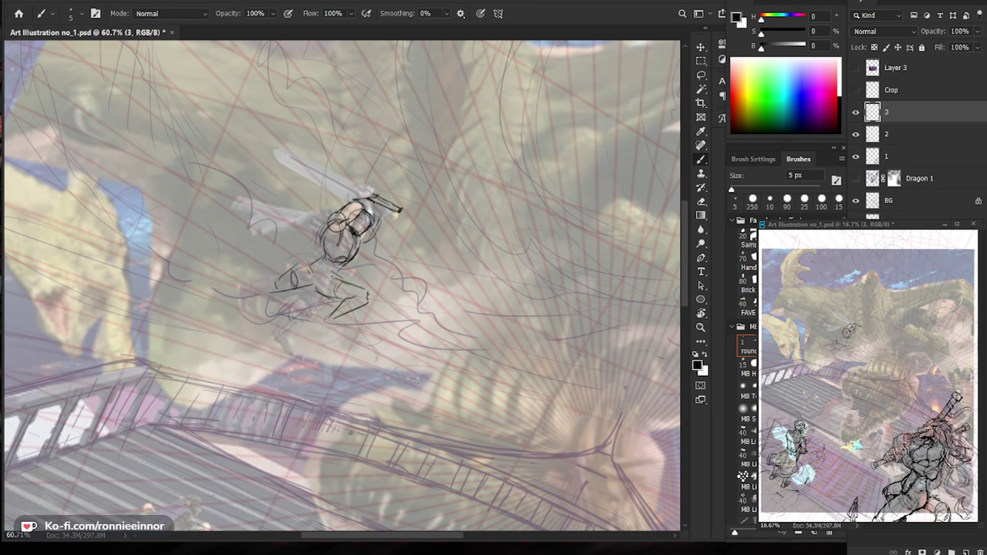
pyautogui.hotkey('ctrl', 'z')
pyautogui.hotkey('ctrl', 'z')
pyautogui.hotkey('ctrl', 'z')
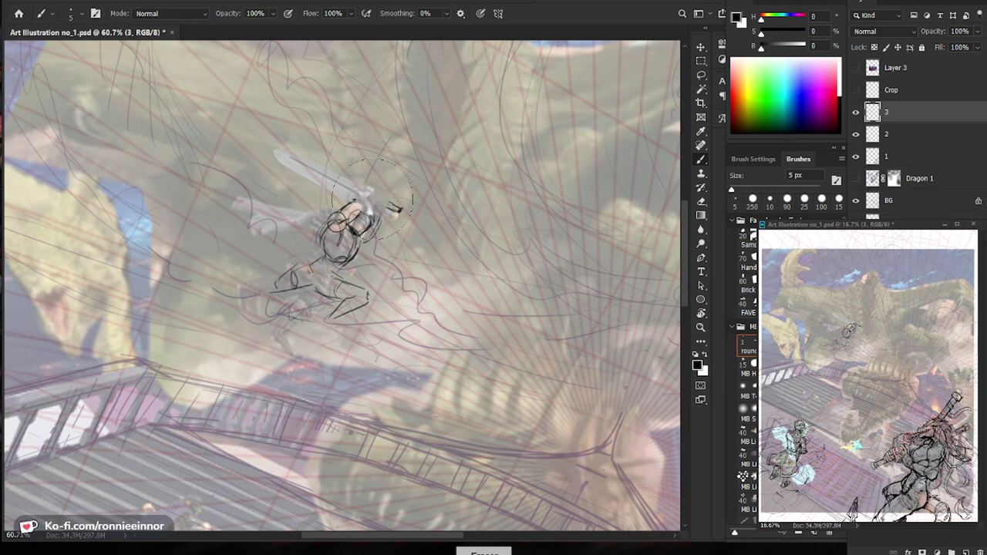
pyautogui.moveTo(358, 199)
pyautogui.mouseDown()
pyautogui.moveTo(396, 206)
pyautogui.moveTo(375, 196)
pyautogui.mouseUp()
pyautogui.press('e')
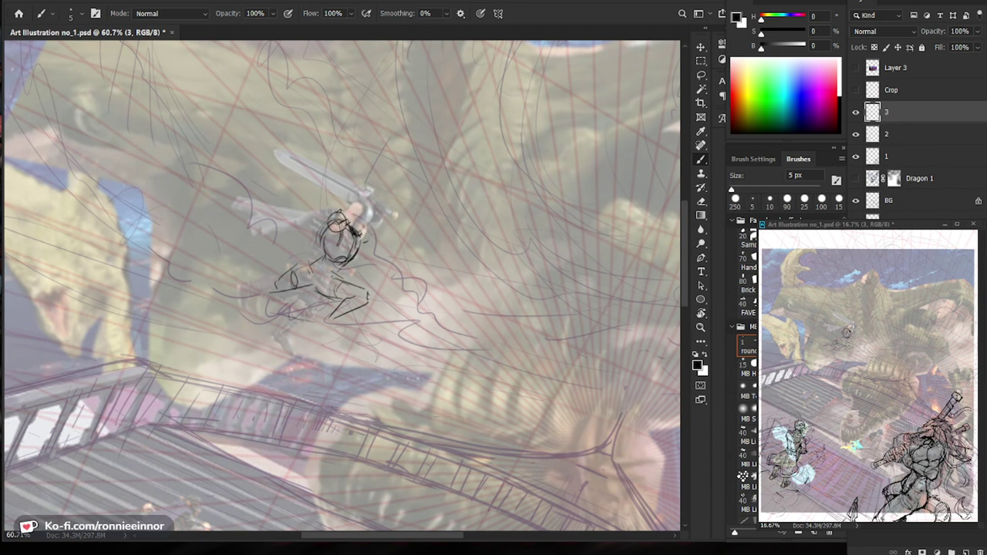
# Hide the sketch layers briefly to examine the painted swordsman underneath, restore them, and check the figure against the Dragon 1 layer.
pyautogui.click(856, 245)
pyautogui.moveTo(856, 201); pyautogui.dragTo(854, 113)
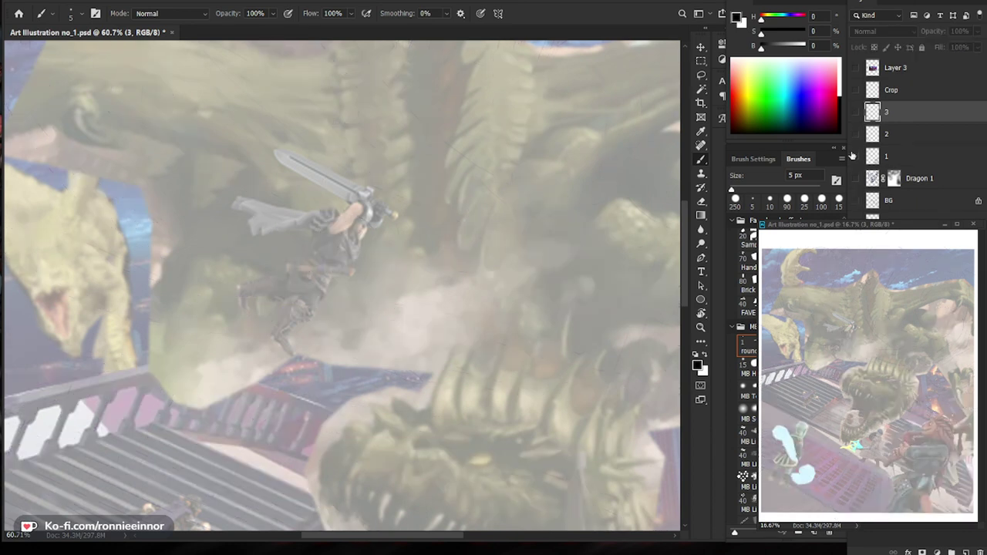
pyautogui.moveTo(856, 114); pyautogui.dragTo(857, 157)
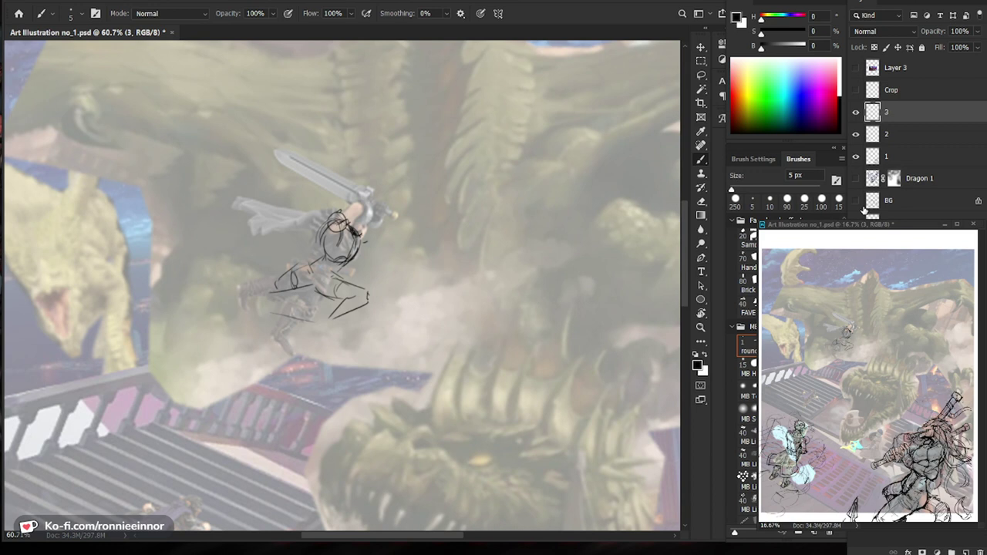
pyautogui.click(856, 200)
pyautogui.click(857, 181)
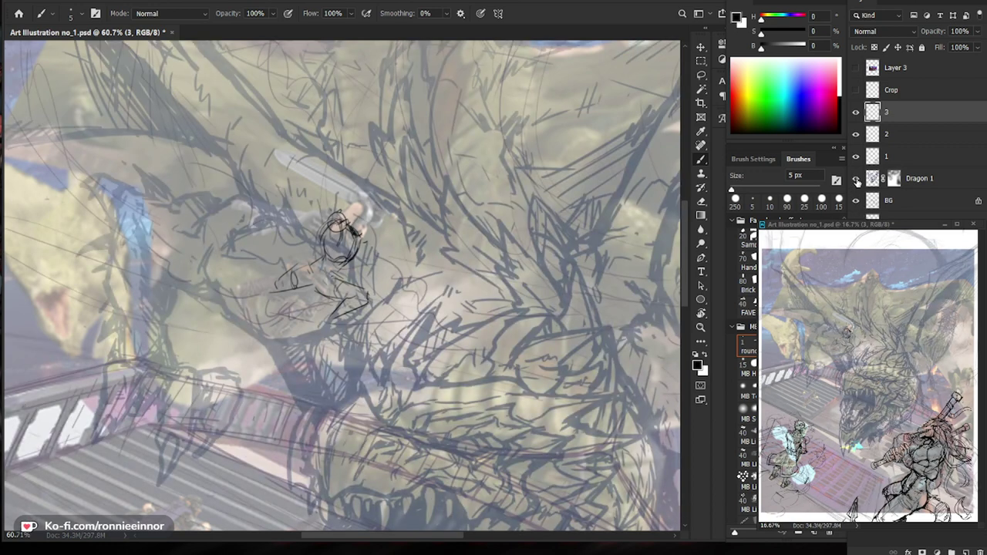
pyautogui.click(857, 183)
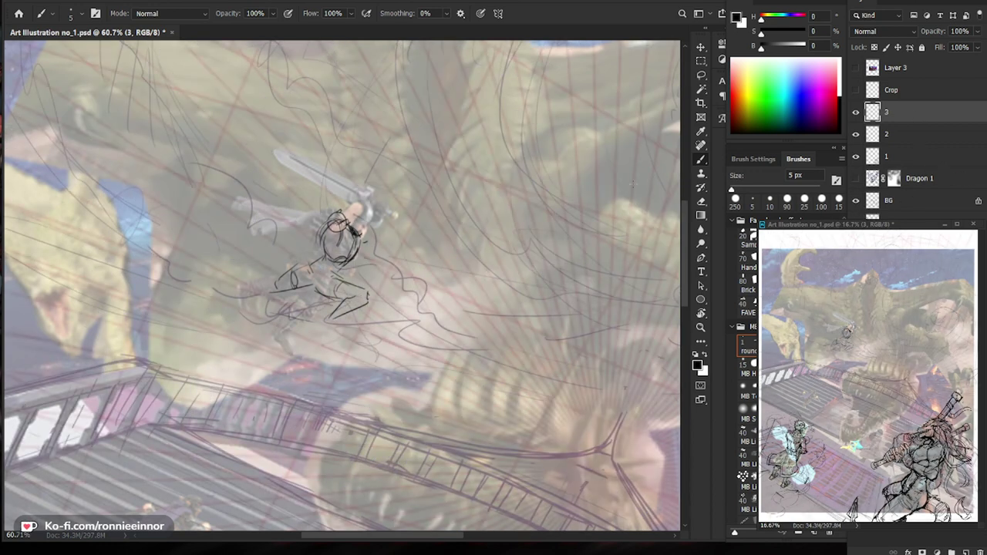
# Redraw the leaping swordsman's head as a small circle beside the shoulder, undoing the first attempts.
pyautogui.moveTo(337, 223); pyautogui.dragTo(364, 209)
pyautogui.hotkey('ctrl', 'z')
pyautogui.hotkey('ctrl', 'z')
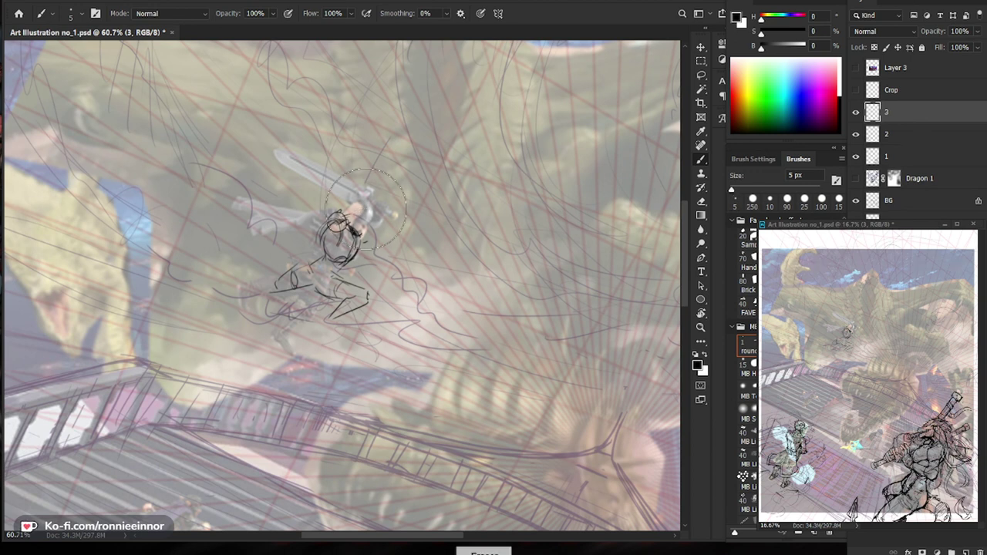
pyautogui.moveTo(350, 215)
pyautogui.mouseDown()
pyautogui.moveTo(362, 204)
pyautogui.moveTo(366, 225)
pyautogui.mouseUp()
pyautogui.press('e')
pyautogui.press('b')
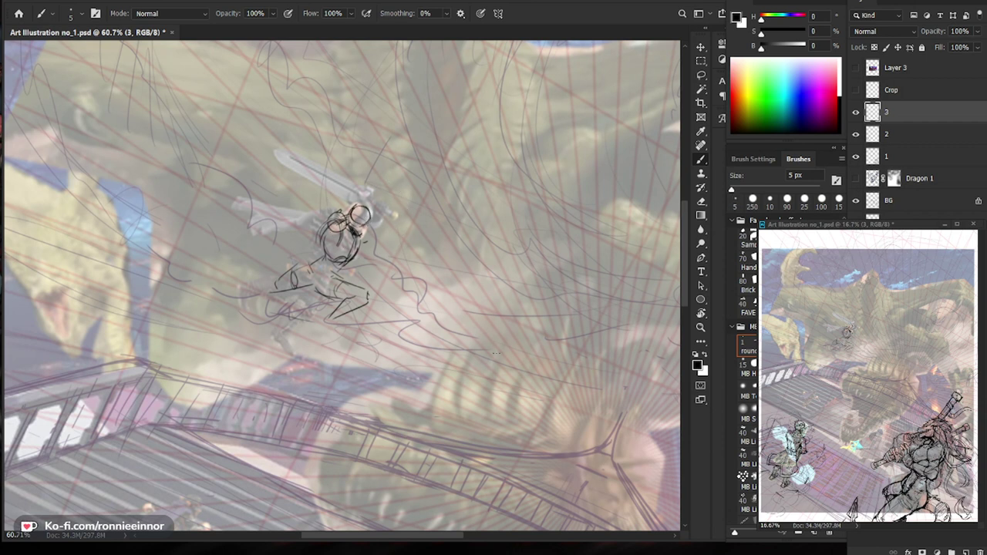
# Erase the leaping swordsman's waist and rear thigh lines on layer 3.
pyautogui.moveTo(483, 258); pyautogui.dragTo(467, 164)
pyautogui.moveTo(388, 159); pyautogui.dragTo(417, 214)
pyautogui.moveTo(347, 234); pyautogui.dragTo(372, 234)
pyautogui.press('e')
pyautogui.moveTo(299, 256); pyautogui.dragTo(263, 283)
pyautogui.press('b')
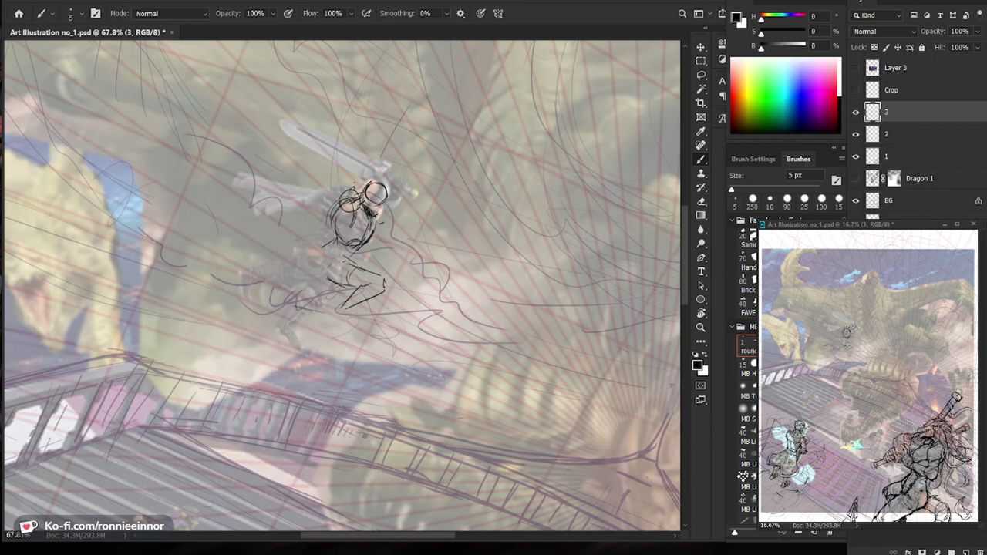
# Sketch the leaping swordsman's arms raised above the head with both hands gripping, and undo the last stray stroke.
pyautogui.moveTo(345, 197)
pyautogui.mouseDown()
pyautogui.moveTo(359, 171)
pyautogui.moveTo(359, 202)
pyautogui.mouseUp()
pyautogui.moveTo(361, 167)
pyautogui.mouseDown()
pyautogui.moveTo(383, 170)
pyautogui.moveTo(382, 180)
pyautogui.mouseUp()
pyautogui.press('e')
pyautogui.press('b')
pyautogui.moveTo(364, 172)
pyautogui.mouseDown()
pyautogui.moveTo(355, 182)
pyautogui.moveTo(371, 166)
pyautogui.moveTo(348, 184)
pyautogui.moveTo(361, 196)
pyautogui.moveTo(368, 163)
pyautogui.mouseUp()
pyautogui.moveTo(366, 168); pyautogui.dragTo(388, 162)
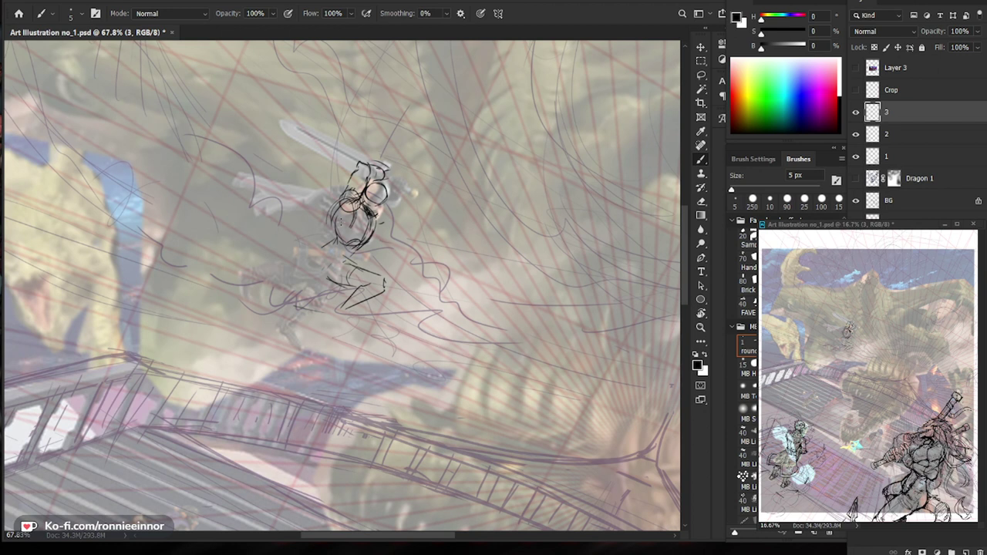
pyautogui.moveTo(405, 193)
pyautogui.mouseDown()
pyautogui.moveTo(404, 214)
pyautogui.moveTo(386, 222)
pyautogui.mouseUp()
pyautogui.hotkey('ctrl', 'z')
# Clean up the overlapping lines around the raised arm and shoulder with a smaller eraser.
pyautogui.moveTo(337, 207)
pyautogui.mouseDown()
pyautogui.moveTo(334, 228)
pyautogui.moveTo(309, 262)
pyautogui.mouseUp()
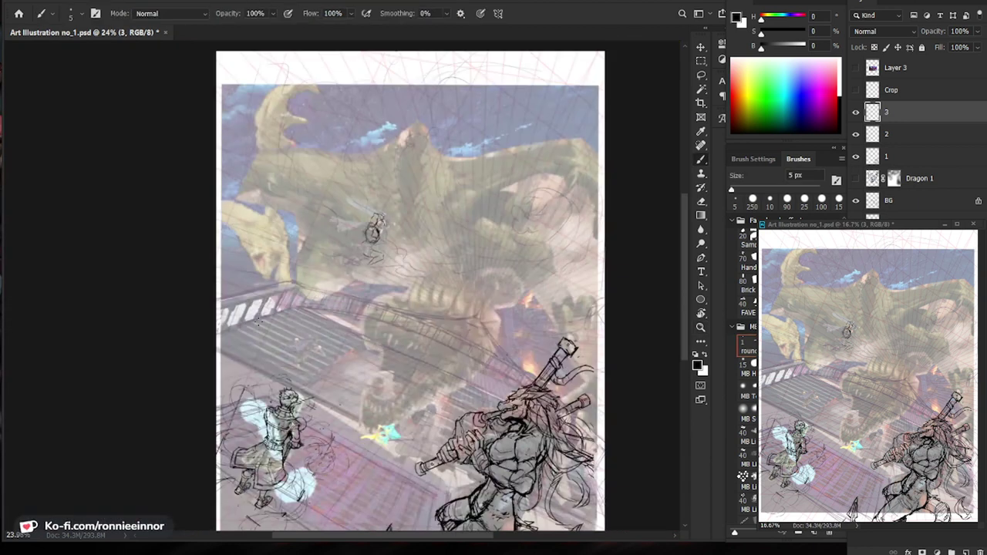
pyautogui.moveTo(383, 237); pyautogui.dragTo(460, 247)
pyautogui.moveTo(364, 185); pyautogui.dragTo(427, 202)
pyautogui.moveTo(465, 268); pyautogui.dragTo(467, 253)
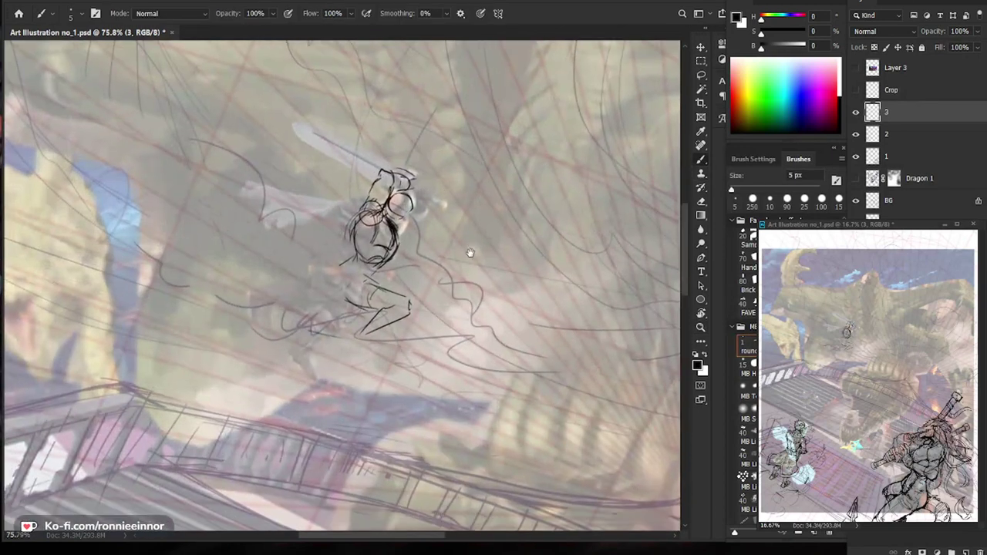
pyautogui.press('e')
pyautogui.press('[')
pyautogui.press('[')
pyautogui.press('[')
pyautogui.press('[')
pyautogui.press('[')
pyautogui.moveTo(378, 194); pyautogui.dragTo(367, 207)
pyautogui.press('[')
pyautogui.press('b')
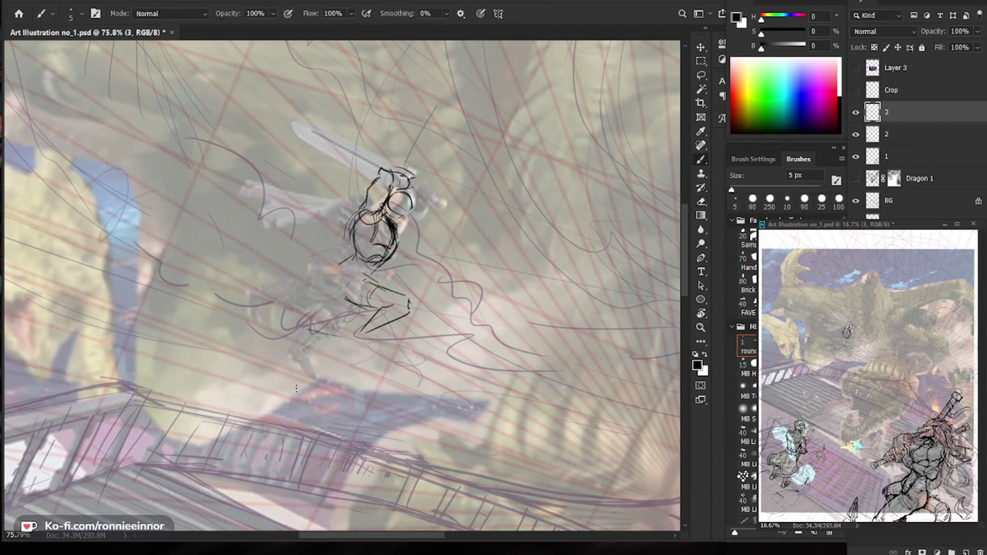
# Redraw the leaping swordsman's waist, hips, rear thigh and bent front leg, alternating Brush and Eraser.
pyautogui.moveTo(391, 254)
pyautogui.mouseDown()
pyautogui.moveTo(371, 260)
pyautogui.moveTo(356, 239)
pyautogui.moveTo(359, 221)
pyautogui.mouseUp()
pyautogui.moveTo(355, 257)
pyautogui.mouseDown()
pyautogui.moveTo(370, 284)
pyautogui.moveTo(341, 276)
pyautogui.moveTo(339, 289)
pyautogui.moveTo(370, 308)
pyautogui.moveTo(406, 296)
pyautogui.moveTo(385, 307)
pyautogui.moveTo(310, 307)
pyautogui.moveTo(307, 291)
pyautogui.moveTo(311, 307)
pyautogui.moveTo(341, 279)
pyautogui.mouseUp()
pyautogui.press('e')
pyautogui.press('b')
pyautogui.press('e')
pyautogui.press('e')
pyautogui.press('b')
pyautogui.press('e')
pyautogui.press('b')
pyautogui.press('e')
pyautogui.press('b')
pyautogui.press('e')
pyautogui.moveTo(362, 331)
pyautogui.mouseDown()
pyautogui.moveTo(409, 312)
pyautogui.moveTo(379, 332)
pyautogui.moveTo(376, 316)
pyautogui.moveTo(368, 333)
pyautogui.moveTo(395, 323)
pyautogui.moveTo(356, 351)
pyautogui.moveTo(358, 334)
pyautogui.moveTo(384, 362)
pyautogui.mouseUp()
pyautogui.press('b')
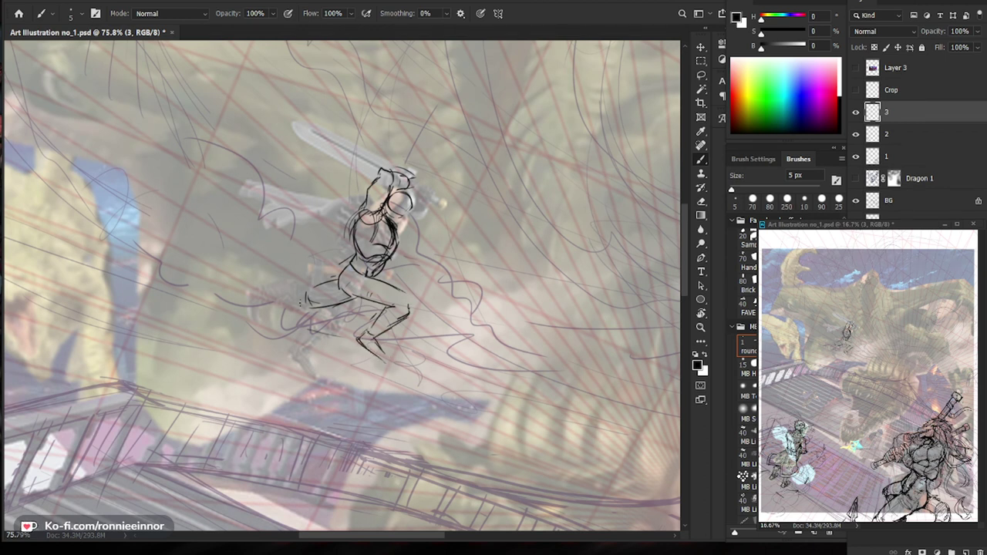
# Sketch the rear lower leg, erase the front thigh and knee lines, and rebuild the hips with rounded forms.
pyautogui.moveTo(306, 284)
pyautogui.mouseDown()
pyautogui.moveTo(266, 302)
pyautogui.moveTo(286, 298)
pyautogui.mouseUp()
pyautogui.press('e')
pyautogui.moveTo(381, 306); pyautogui.dragTo(408, 309)
pyautogui.press('b')
pyautogui.moveTo(355, 273)
pyautogui.mouseDown()
pyautogui.moveTo(343, 290)
pyautogui.moveTo(351, 295)
pyautogui.mouseUp()
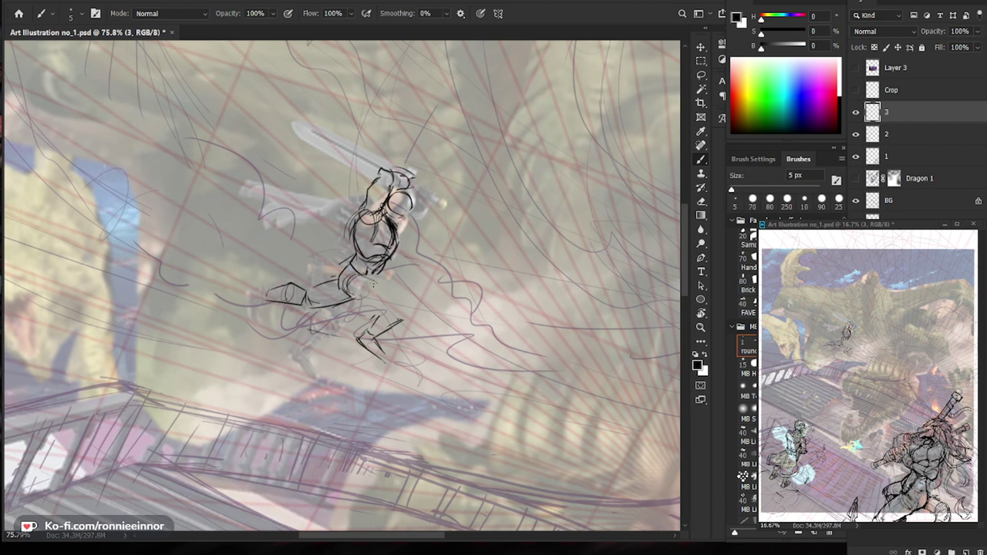
pyautogui.press('e')
pyautogui.moveTo(362, 280)
pyautogui.mouseDown()
pyautogui.moveTo(384, 279)
pyautogui.moveTo(384, 298)
pyautogui.moveTo(383, 278)
pyautogui.moveTo(381, 299)
pyautogui.moveTo(326, 310)
pyautogui.mouseUp()
pyautogui.press('e')
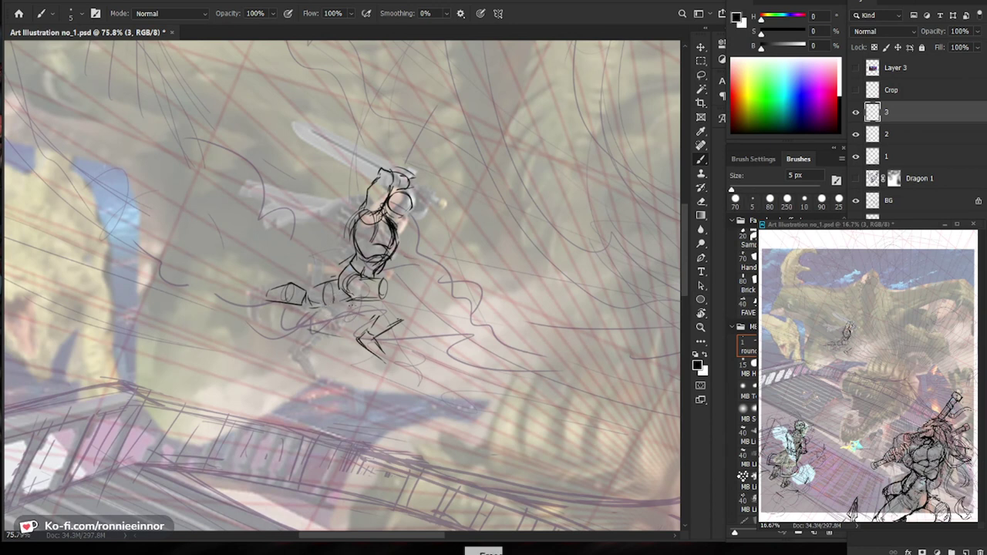
# Define the rear thigh's volume with contour lines and shade it with hatching near the hip.
pyautogui.moveTo(368, 285)
pyautogui.mouseDown()
pyautogui.moveTo(353, 301)
pyautogui.moveTo(317, 307)
pyautogui.moveTo(324, 285)
pyautogui.moveTo(308, 291)
pyautogui.moveTo(335, 305)
pyautogui.mouseUp()
pyautogui.press('e')
pyautogui.press('b')
pyautogui.moveTo(344, 291); pyautogui.dragTo(341, 305)
pyautogui.moveTo(354, 297); pyautogui.dragTo(322, 308)
pyautogui.moveTo(329, 288); pyautogui.dragTo(313, 307)
pyautogui.press('e')
pyautogui.press('b')
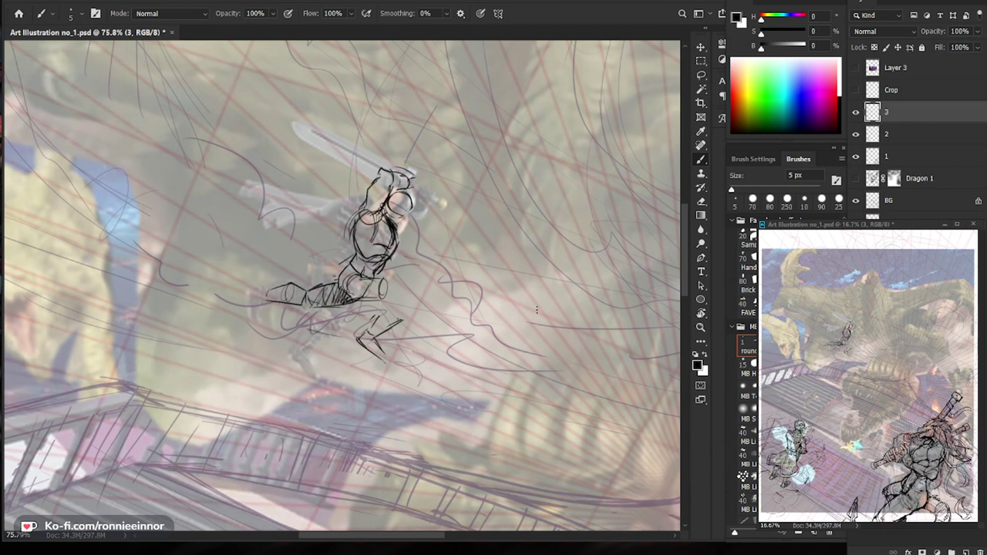
# Sketch the front thigh, knee and shin of the leaping swordsman as solid, rounded forms.
pyautogui.moveTo(388, 280)
pyautogui.mouseDown()
pyautogui.moveTo(402, 283)
pyautogui.moveTo(396, 299)
pyautogui.moveTo(404, 285)
pyautogui.mouseUp()
pyautogui.press('space')
pyautogui.moveTo(402, 299)
pyautogui.mouseDown()
pyautogui.moveTo(408, 315)
pyautogui.moveTo(386, 306)
pyautogui.moveTo(378, 323)
pyautogui.moveTo(411, 331)
pyautogui.mouseUp()
pyautogui.press('space')
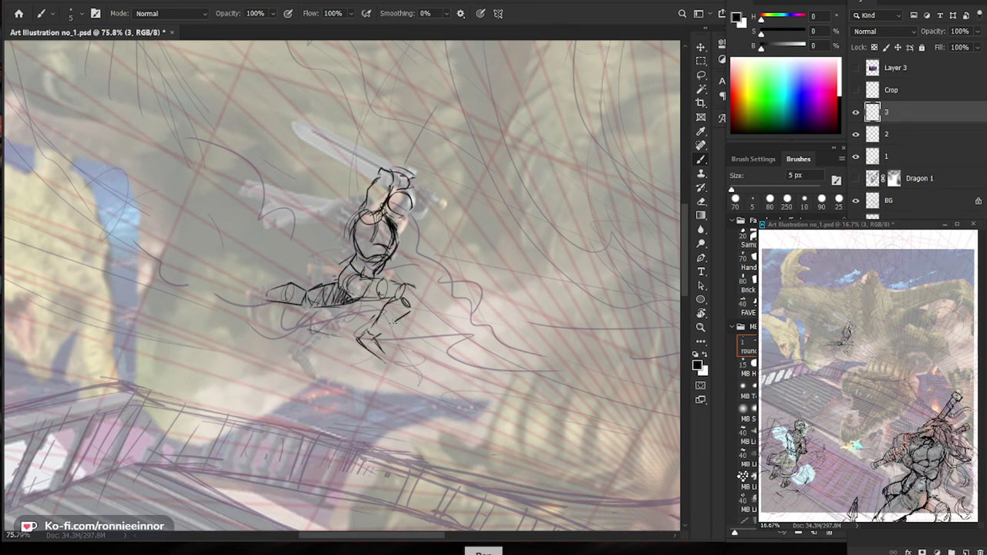
pyautogui.moveTo(414, 289)
pyautogui.mouseDown()
pyautogui.moveTo(418, 306)
pyautogui.moveTo(363, 342)
pyautogui.moveTo(383, 355)
pyautogui.moveTo(379, 364)
pyautogui.moveTo(357, 338)
pyautogui.mouseUp()
pyautogui.press('e')
pyautogui.press('b')
pyautogui.press('e')
pyautogui.press('b')
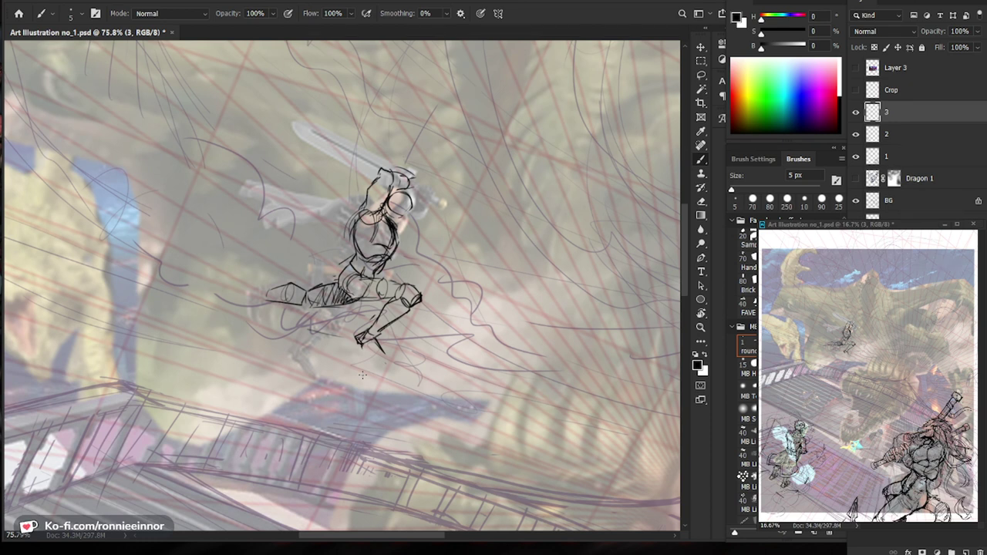
# Refine the contours of both thighs and the front shin with short brush strokes.
pyautogui.moveTo(315, 307)
pyautogui.mouseDown()
pyautogui.moveTo(345, 300)
pyautogui.moveTo(323, 305)
pyautogui.mouseUp()
pyautogui.moveTo(376, 279)
pyautogui.mouseDown()
pyautogui.moveTo(380, 299)
pyautogui.moveTo(360, 297)
pyautogui.mouseUp()
pyautogui.moveTo(365, 301)
pyautogui.mouseDown()
pyautogui.moveTo(391, 299)
pyautogui.moveTo(380, 327)
pyautogui.mouseUp()
pyautogui.moveTo(408, 312)
pyautogui.mouseDown()
pyautogui.moveTo(378, 336)
pyautogui.moveTo(386, 317)
pyautogui.mouseUp()
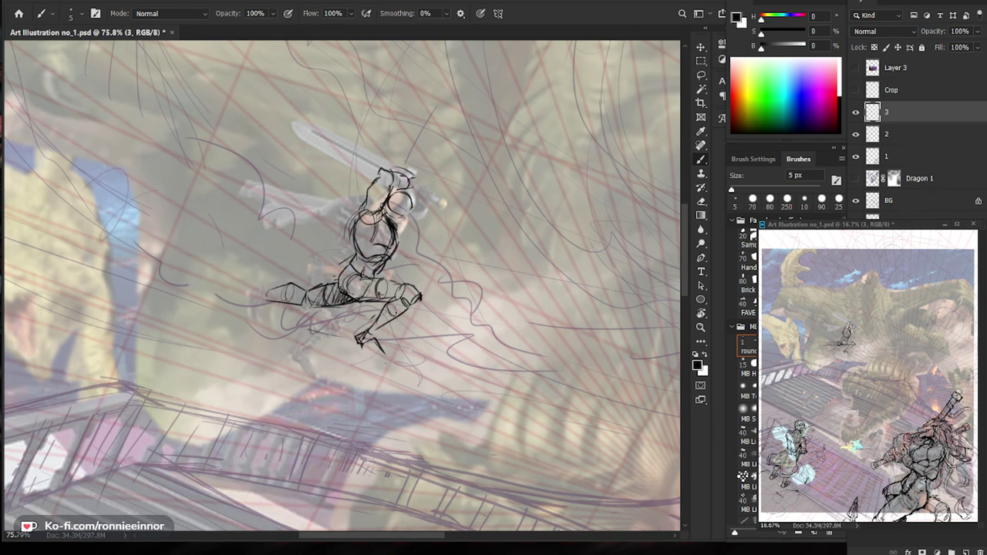
# Sketch the rear and front feet of the leaping swordsman, erasing and redrawing the front foot.
pyautogui.moveTo(360, 335)
pyautogui.mouseDown()
pyautogui.moveTo(372, 341)
pyautogui.moveTo(361, 346)
pyautogui.moveTo(356, 335)
pyautogui.moveTo(372, 333)
pyautogui.moveTo(344, 327)
pyautogui.mouseUp()
pyautogui.press('e')
pyautogui.press('b')
pyautogui.scroll(3, 392, 318)
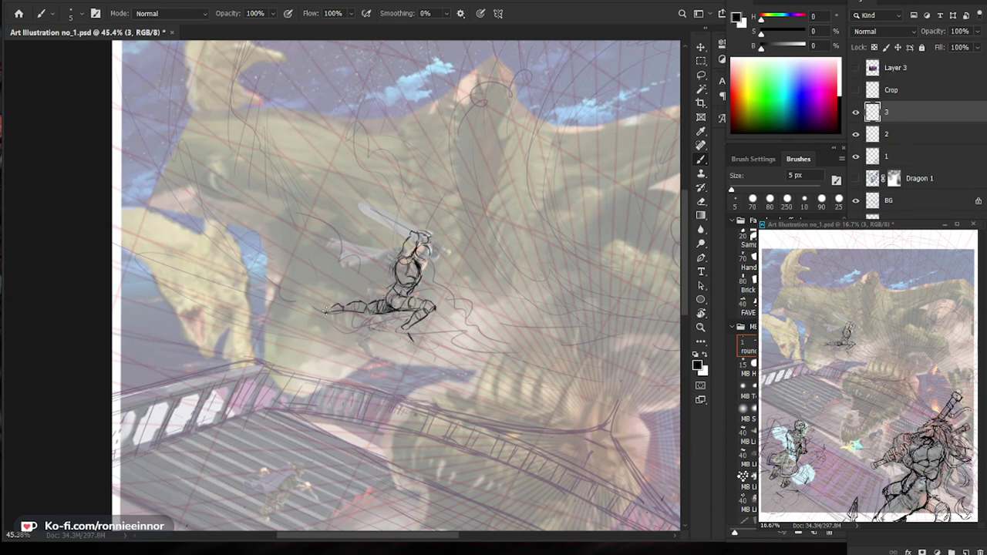
pyautogui.moveTo(358, 318); pyautogui.dragTo(368, 339)
pyautogui.press('e')
pyautogui.moveTo(446, 354)
pyautogui.mouseDown()
pyautogui.moveTo(437, 341)
pyautogui.moveTo(458, 346)
pyautogui.moveTo(441, 352)
pyautogui.moveTo(459, 348)
pyautogui.moveTo(433, 341)
pyautogui.mouseUp()
pyautogui.press('b')
pyautogui.press('e')
pyautogui.press('b')
pyautogui.moveTo(436, 341)
pyautogui.mouseDown()
pyautogui.moveTo(448, 338)
pyautogui.moveTo(430, 340)
pyautogui.mouseUp()
# Lasso the swordsman's rear leg and rotate it about -30 degrees around the hip with Free Transform, then deselect.
pyautogui.hotkey('ctrl', 'space')
pyautogui.moveTo(493, 343); pyautogui.dragTo(459, 343)
pyautogui.moveTo(599, 301); pyautogui.dragTo(572, 291)
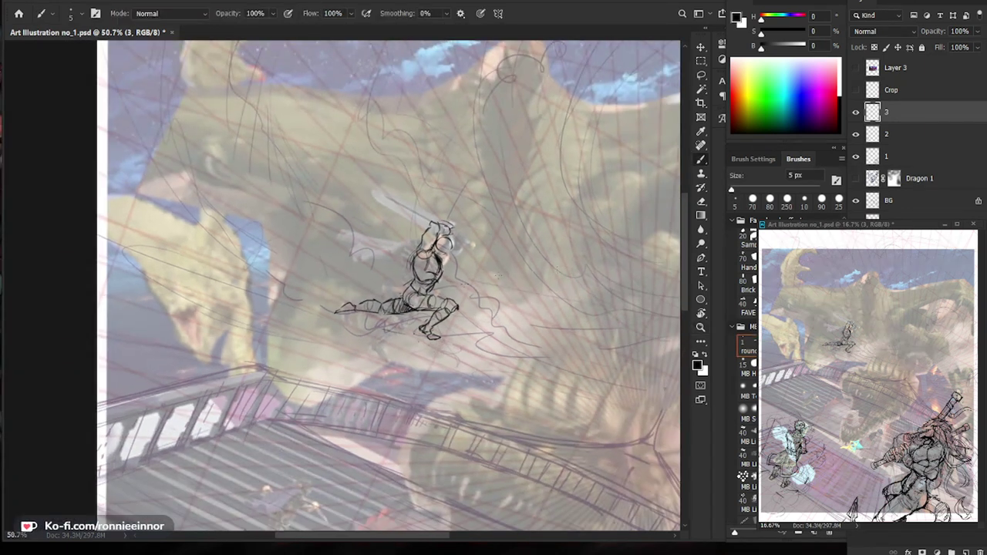
pyautogui.hotkey('ctrl', 'space')
pyautogui.moveTo(435, 295); pyautogui.dragTo(487, 294)
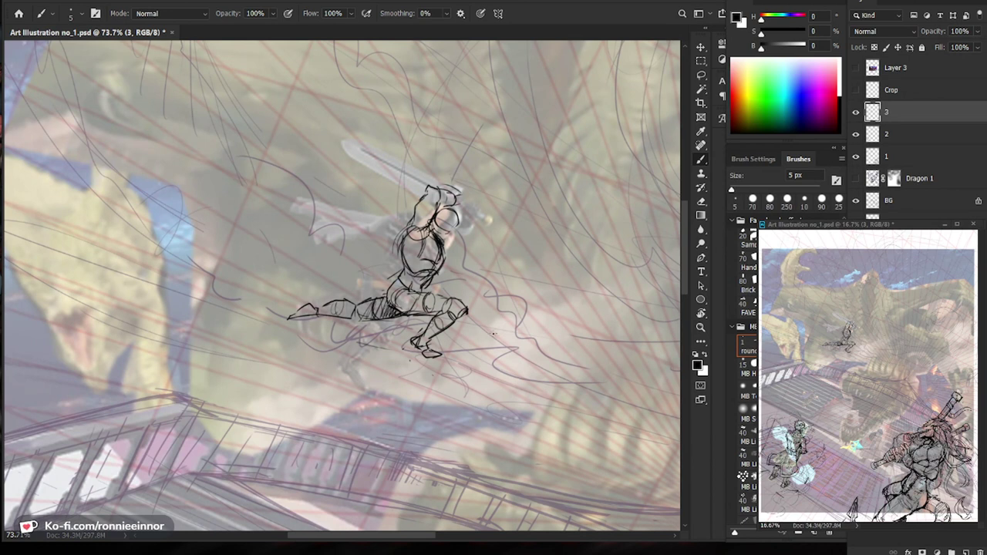
pyautogui.press('l')
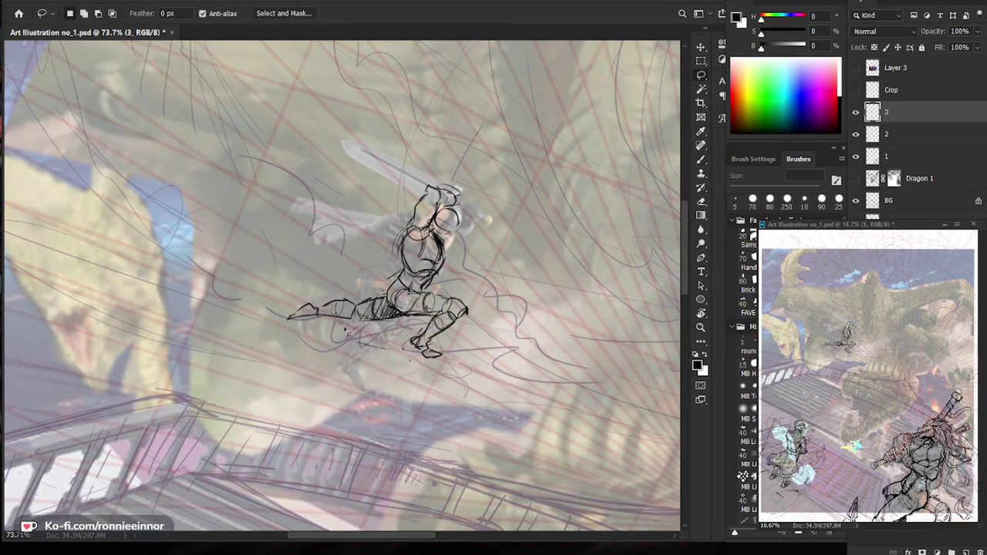
pyautogui.moveTo(359, 285); pyautogui.dragTo(347, 344)
pyautogui.hotkey('ctrl', 't')
pyautogui.keyDown('alt'); pyautogui.click(405, 316); pyautogui.keyUp('alt')
pyautogui.moveTo(258, 356); pyautogui.dragTo(301, 406)
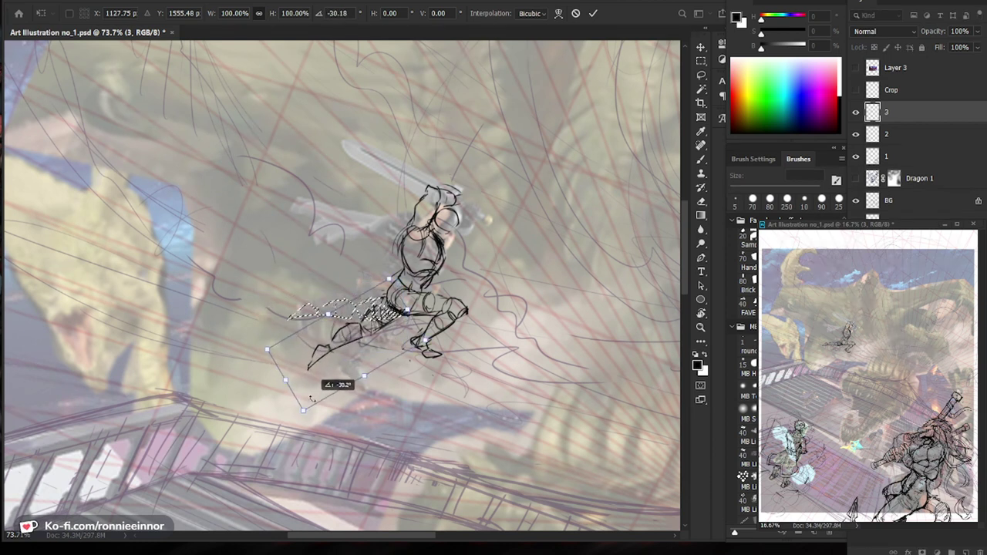
pyautogui.press('Return')
pyautogui.hotkey('ctrl', 'd')
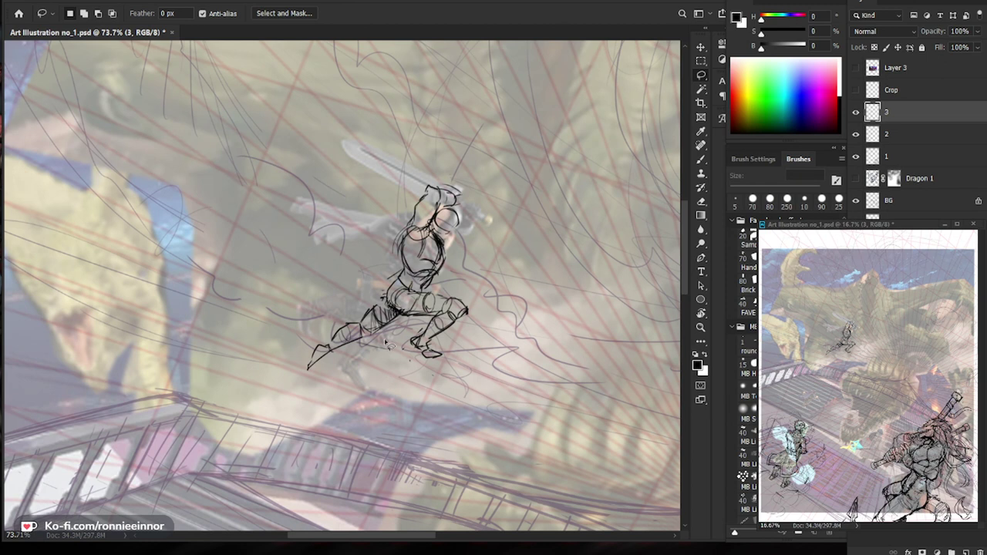
# Reselect the rear leg, rotate it back about 17.7 degrees, nudge it toward the hip, and return to the Brush.
pyautogui.moveTo(337, 312); pyautogui.dragTo(375, 330)
pyautogui.hotkey('ctrl', 't')
pyautogui.keyDown('alt'); pyautogui.click(377, 330); pyautogui.keyUp('alt')
pyautogui.moveTo(428, 281); pyautogui.dragTo(440, 295)
pyautogui.moveTo(340, 347); pyautogui.dragTo(343, 346)
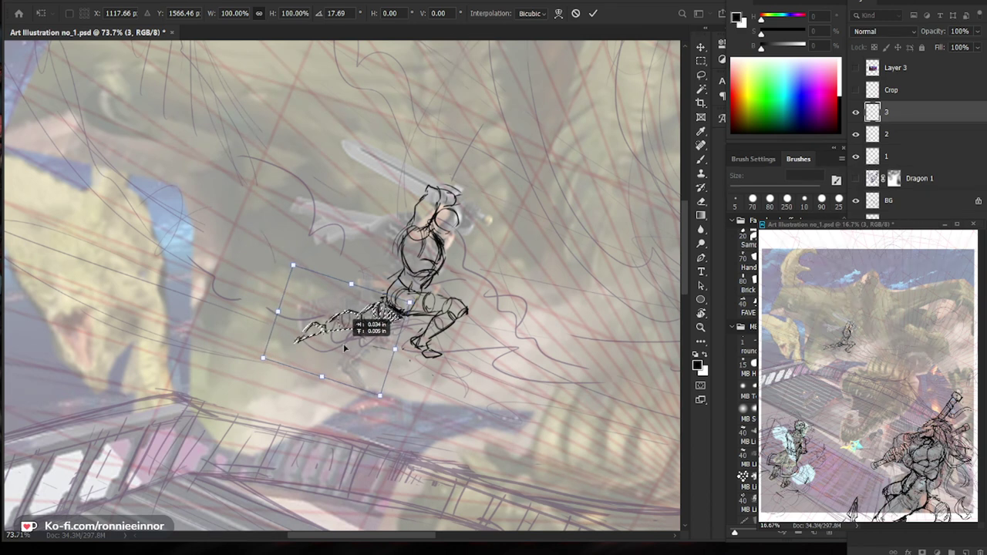
pyautogui.press('Return')
pyautogui.hotkey('ctrl', 'd')
pyautogui.press('b')
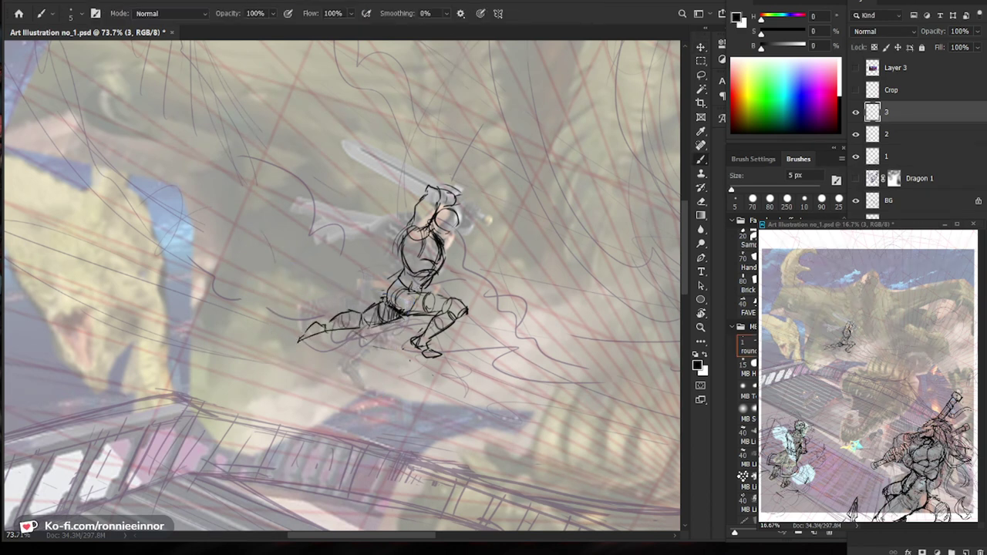
# Lasso the swordsman's rear leg and rotate it about -14.8 degrees around the hip with Free Transform.
pyautogui.press('l')
pyautogui.moveTo(405, 319)
pyautogui.mouseDown()
pyautogui.moveTo(286, 327)
pyautogui.moveTo(402, 322)
pyautogui.mouseUp()
pyautogui.hotkey('ctrl', 't')
pyautogui.keyDown('alt'); pyautogui.click(401, 314); pyautogui.keyUp('alt')
pyautogui.moveTo(266, 366); pyautogui.dragTo(289, 395)
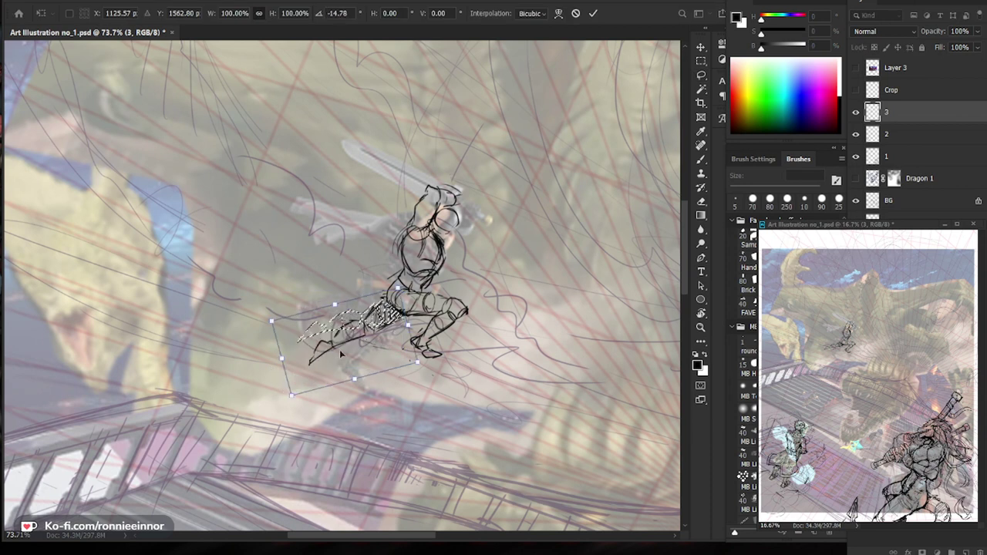
pyautogui.press('Return')
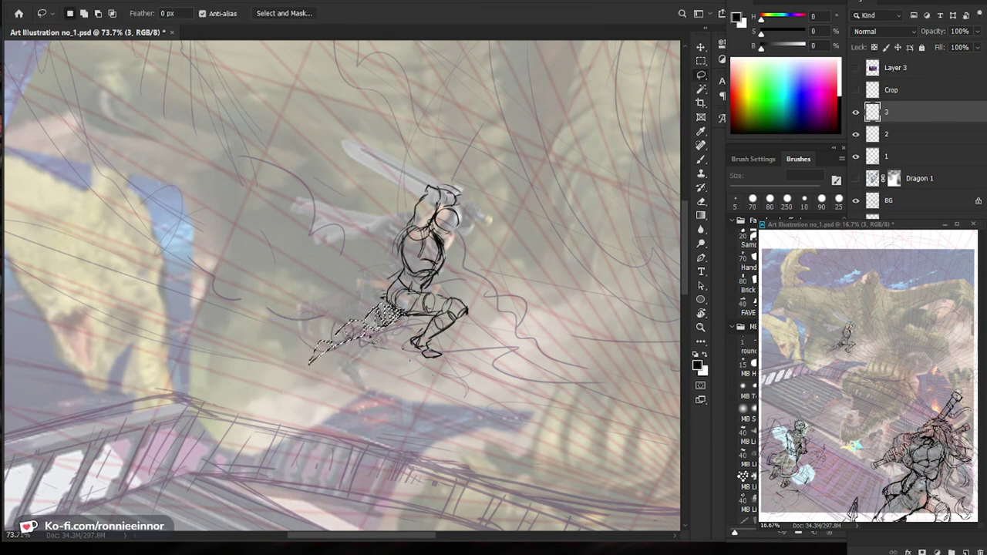
# Rotate the rear lower leg back upward around the knee with Free Transform, nudge it into place, and deselect.
pyautogui.hotkey('ctrl', 'd')
pyautogui.hotkey('ctrl', 't')
pyautogui.keyDown('alt'); pyautogui.click(368, 327); pyautogui.keyUp('alt')
pyautogui.moveTo(264, 405); pyautogui.dragTo(233, 364)
pyautogui.moveTo(346, 355); pyautogui.dragTo(343, 355)
pyautogui.press('Return')
pyautogui.hotkey('ctrl', 'd')
# Redraw the swordsman's front thigh and knee on layer 3, erasing the old contour and brushing cleaner lines.
pyautogui.scroll(-5, 476, 447)
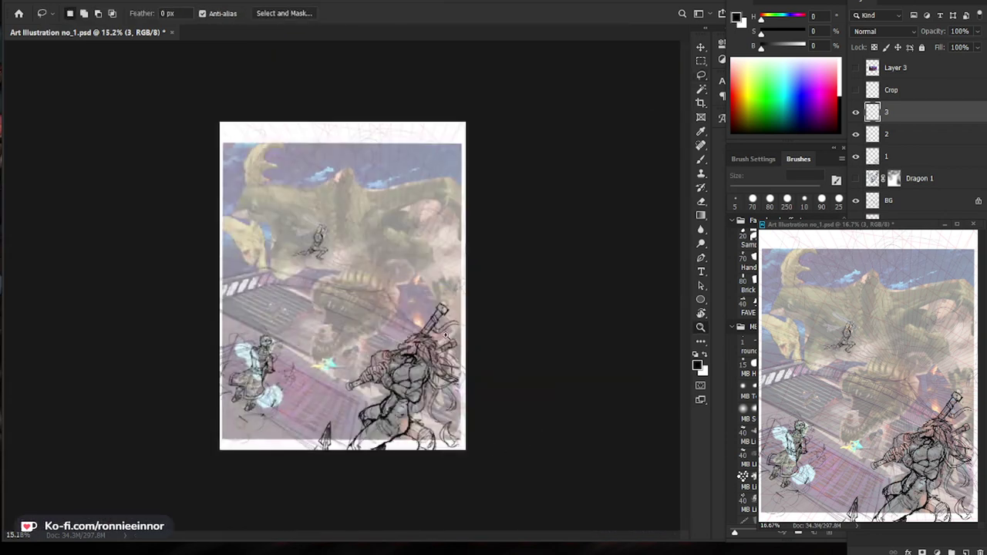
pyautogui.moveTo(370, 239); pyautogui.dragTo(436, 238)
pyautogui.moveTo(283, 256); pyautogui.dragTo(331, 256)
pyautogui.press('b')
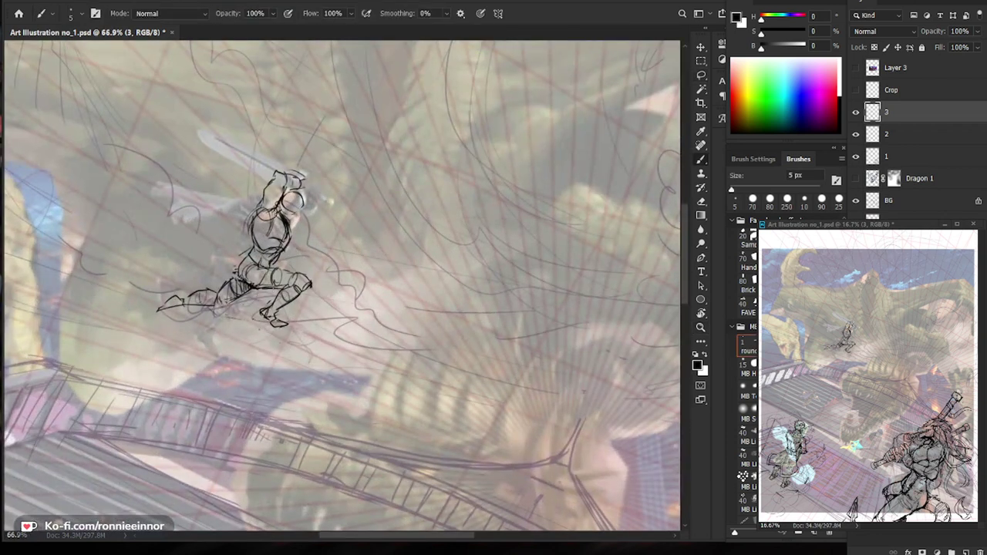
pyautogui.moveTo(277, 271)
pyautogui.mouseDown()
pyautogui.moveTo(310, 281)
pyautogui.moveTo(302, 303)
pyautogui.moveTo(285, 311)
pyautogui.moveTo(317, 281)
pyautogui.mouseUp()
pyautogui.press('e')
pyautogui.press('b')
pyautogui.press('e')
pyautogui.moveTo(315, 284)
pyautogui.mouseDown()
pyautogui.moveTo(298, 299)
pyautogui.moveTo(303, 271)
pyautogui.moveTo(306, 279)
pyautogui.mouseUp()
pyautogui.press('b')
pyautogui.press('e')
pyautogui.press('b')
pyautogui.press('e')
pyautogui.press('b')
pyautogui.press('e')
pyautogui.press('b')
pyautogui.moveTo(250, 268)
pyautogui.mouseDown()
pyautogui.moveTo(283, 268)
pyautogui.moveTo(256, 267)
pyautogui.moveTo(261, 260)
pyautogui.mouseUp()
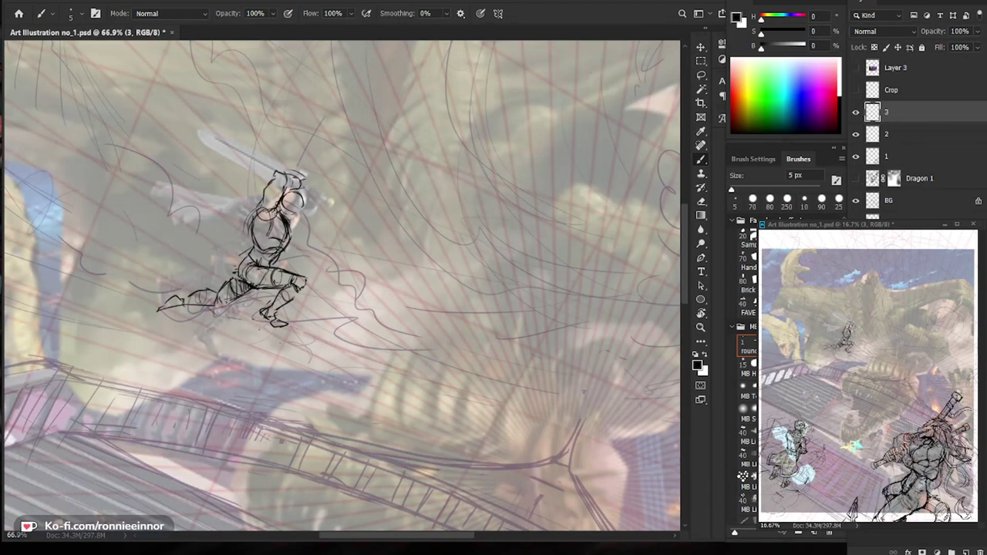
# Clean up the rear calf's contour with short eraser and brush strokes.
pyautogui.scroll(-4, 375, 322)
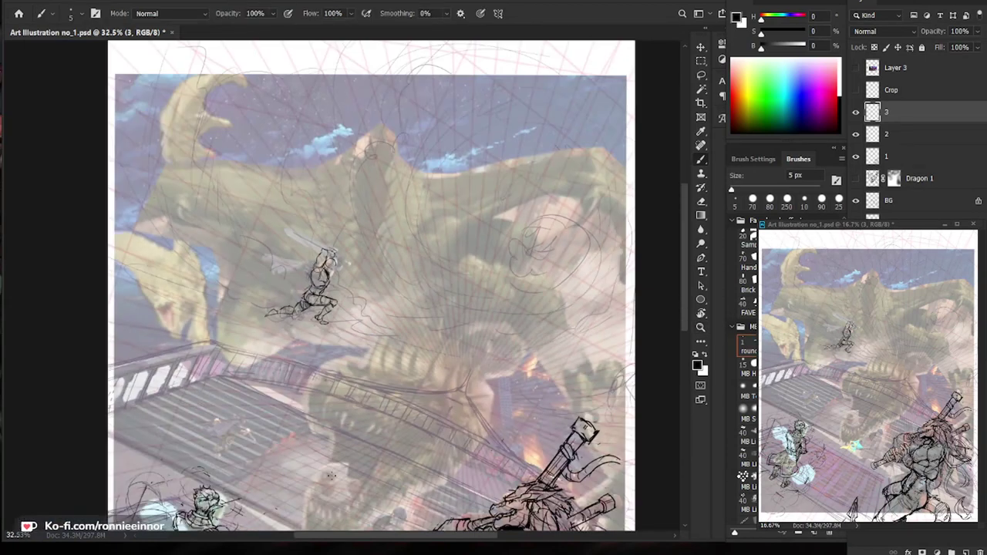
pyautogui.scroll(4, 324, 282)
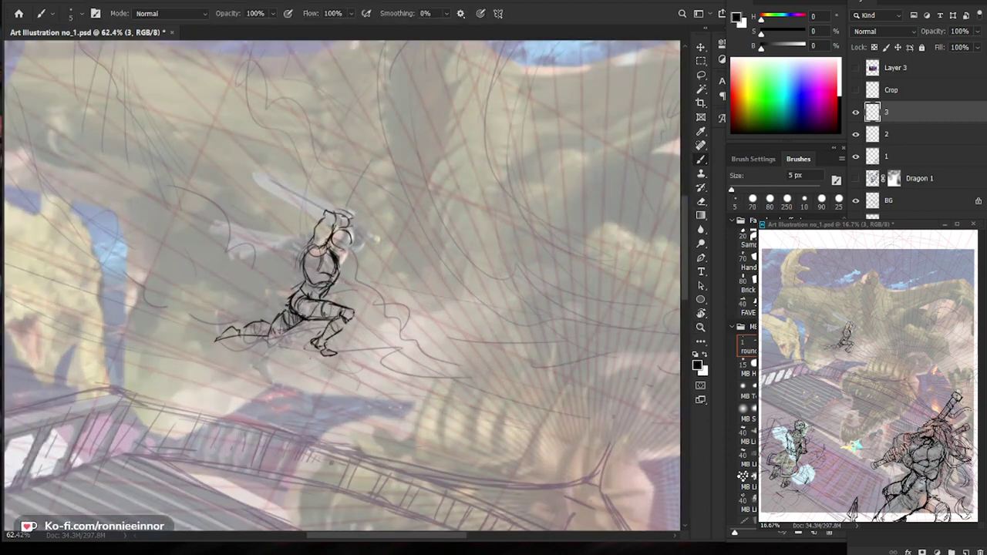
pyautogui.press('e')
pyautogui.press('b')
pyautogui.moveTo(250, 324)
pyautogui.mouseDown()
pyautogui.moveTo(268, 326)
pyautogui.moveTo(270, 339)
pyautogui.moveTo(270, 329)
pyautogui.mouseUp()
pyautogui.press('e')
pyautogui.press('b')
# Show the Dragon 1 layer to compare the swordsman against the dragon sketch, and hide it again.
pyautogui.scroll(-4, 324, 339)
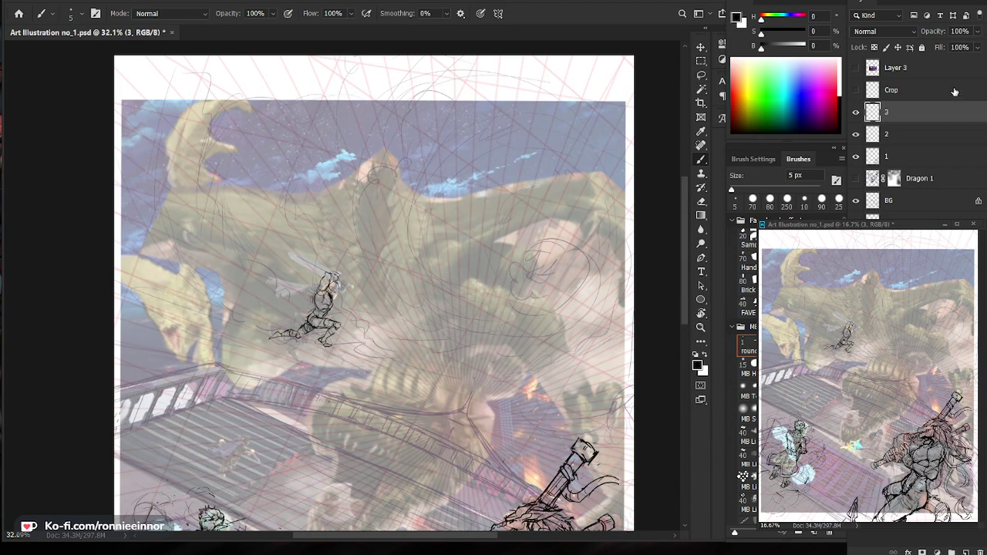
pyautogui.click(857, 178)
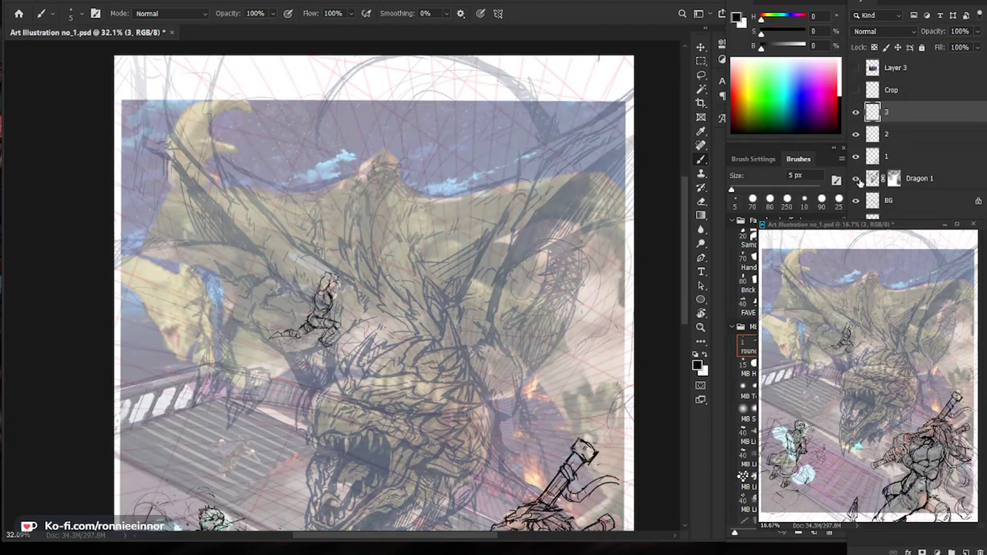
pyautogui.click(856, 179)
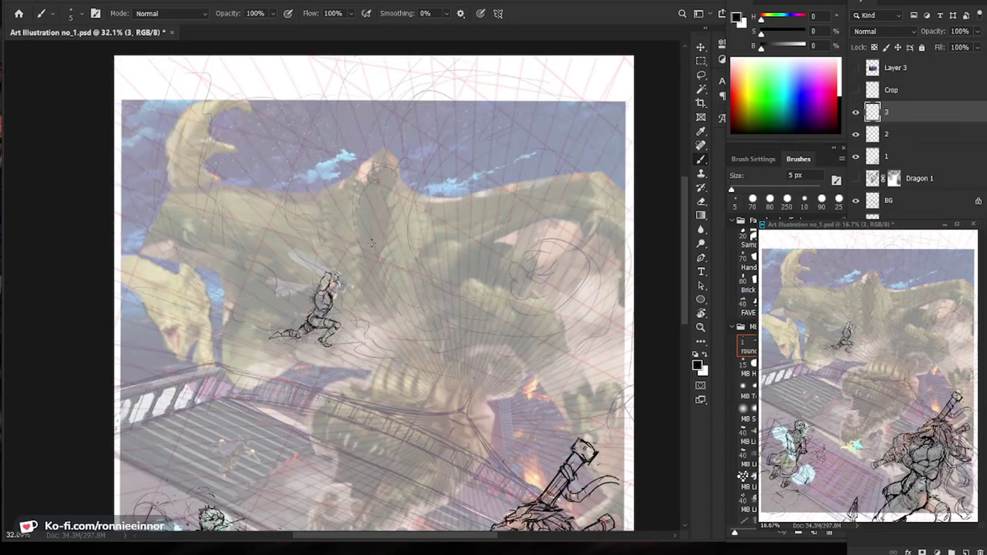
# Erase and redraw the swordsman's near upper arm, shoulder and the back edge of the torso.
pyautogui.scroll(5, 332, 278)
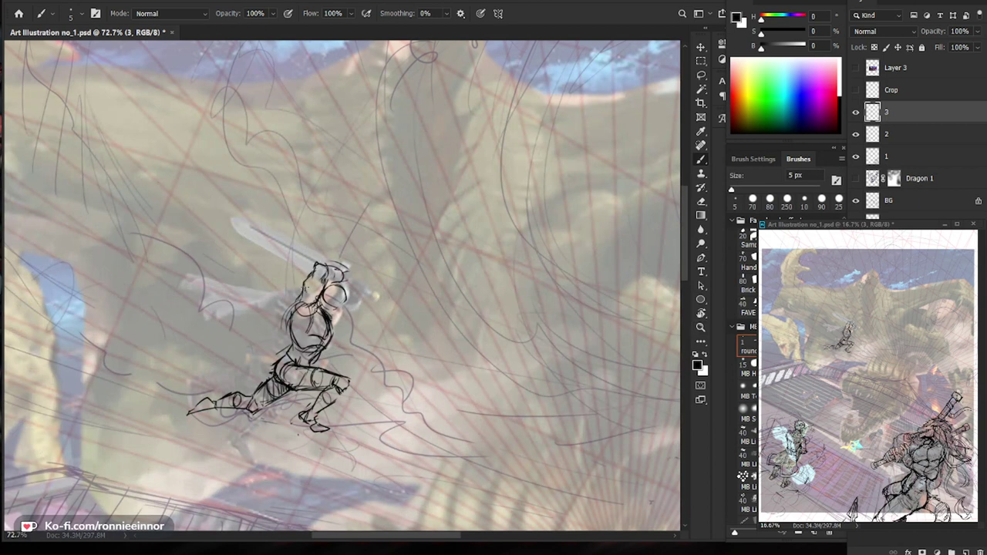
pyautogui.press('e')
pyautogui.moveTo(302, 310); pyautogui.dragTo(316, 303)
pyautogui.press('b')
pyautogui.moveTo(296, 335); pyautogui.dragTo(304, 344)
pyautogui.press('e')
pyautogui.press('b')
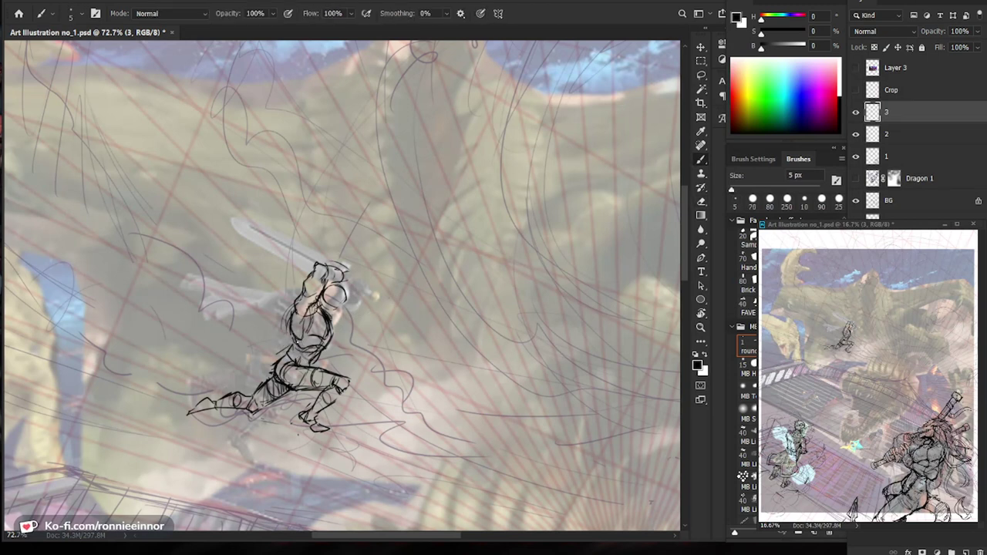
pyautogui.press('e')
pyautogui.press('b')
pyautogui.moveTo(293, 344); pyautogui.dragTo(288, 356)
# Erase the torso's front edge and the old hand and head lines, and redraw the chest and a rounder head.
pyautogui.moveTo(393, 365)
pyautogui.mouseDown()
pyautogui.moveTo(328, 371)
pyautogui.moveTo(425, 377)
pyautogui.mouseUp()
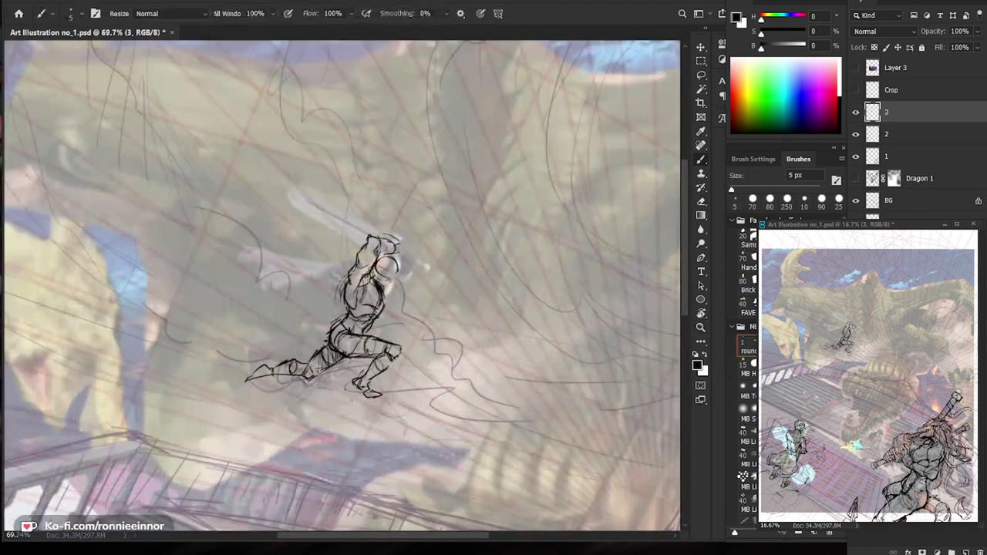
pyautogui.press('e')
pyautogui.press('b')
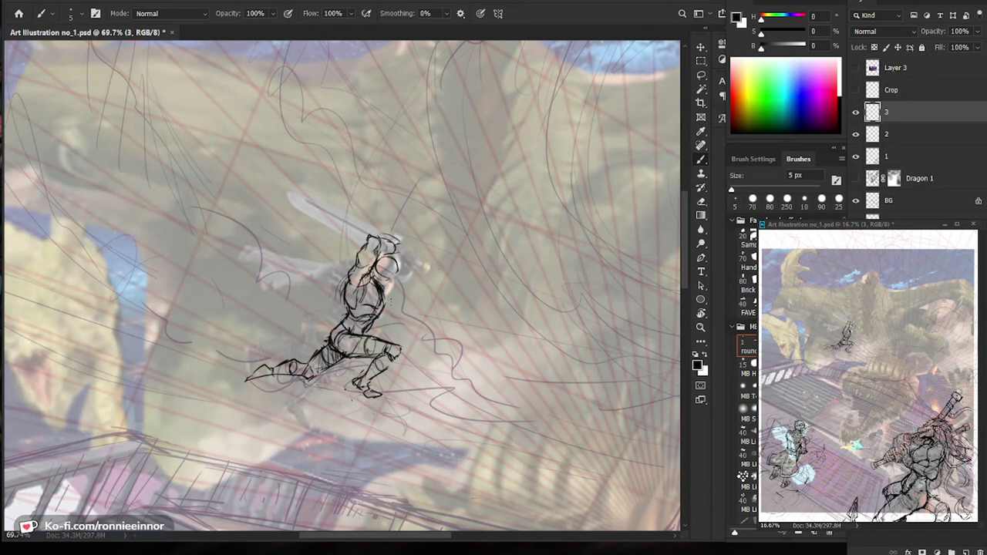
pyautogui.press('e')
pyautogui.moveTo(385, 280); pyautogui.dragTo(378, 313)
pyautogui.press('b')
pyautogui.press('e')
pyautogui.press('b')
pyautogui.press('e')
pyautogui.moveTo(393, 225); pyautogui.dragTo(382, 252)
pyautogui.press('b')
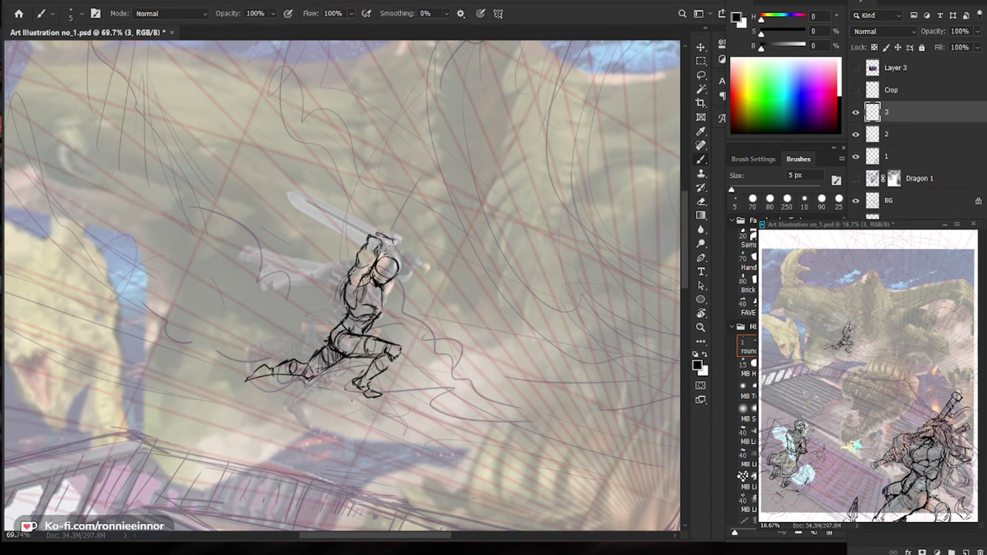
# Sketch the raised sword's crossguard, the lines through the grip, and the blade's upper edge above the head.
pyautogui.moveTo(382, 231)
pyautogui.mouseDown()
pyautogui.moveTo(442, 258)
pyautogui.moveTo(414, 251)
pyautogui.moveTo(434, 262)
pyautogui.mouseUp()
pyautogui.moveTo(384, 213); pyautogui.dragTo(374, 235)
pyautogui.moveTo(409, 200)
pyautogui.mouseDown()
pyautogui.moveTo(372, 201)
pyautogui.moveTo(399, 179)
pyautogui.mouseUp()
pyautogui.moveTo(399, 226); pyautogui.dragTo(327, 193)
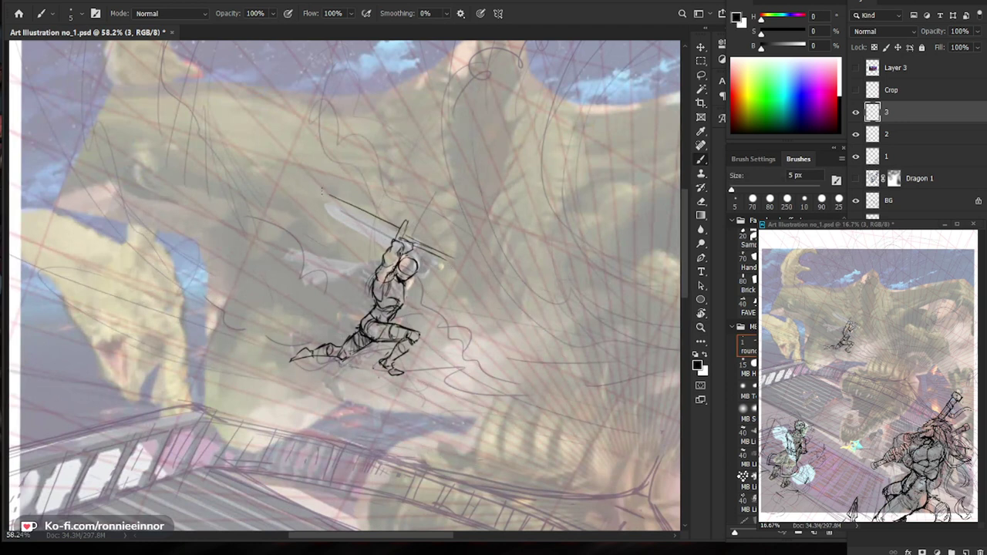
# Erase the excess blade line and draw the blade's lower edge and tip along with the hilt end.
pyautogui.press('e')
pyautogui.moveTo(355, 224); pyautogui.dragTo(332, 214)
pyautogui.press('b')
pyautogui.moveTo(386, 243); pyautogui.dragTo(315, 204)
pyautogui.moveTo(441, 251)
pyautogui.mouseDown()
pyautogui.moveTo(367, 250)
pyautogui.moveTo(455, 245)
pyautogui.mouseUp()
pyautogui.press('z')
pyautogui.press('b')
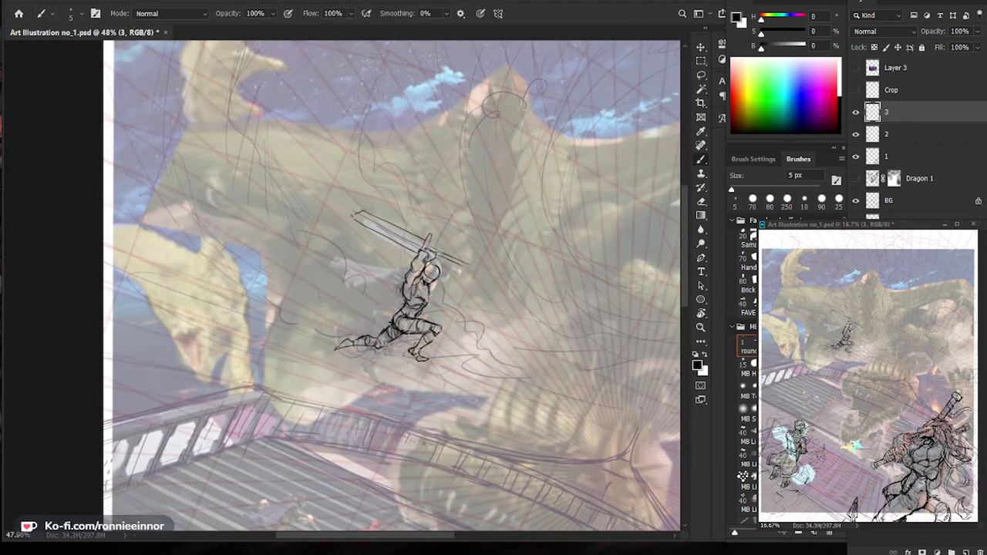
# Erase part of the torso's front and the head, and rework the chest lines.
pyautogui.press('e')
pyautogui.moveTo(430, 296); pyautogui.dragTo(425, 307)
pyautogui.press('b')
pyautogui.press('e')
pyautogui.moveTo(435, 266); pyautogui.dragTo(428, 287)
pyautogui.press('b')
pyautogui.press('space')
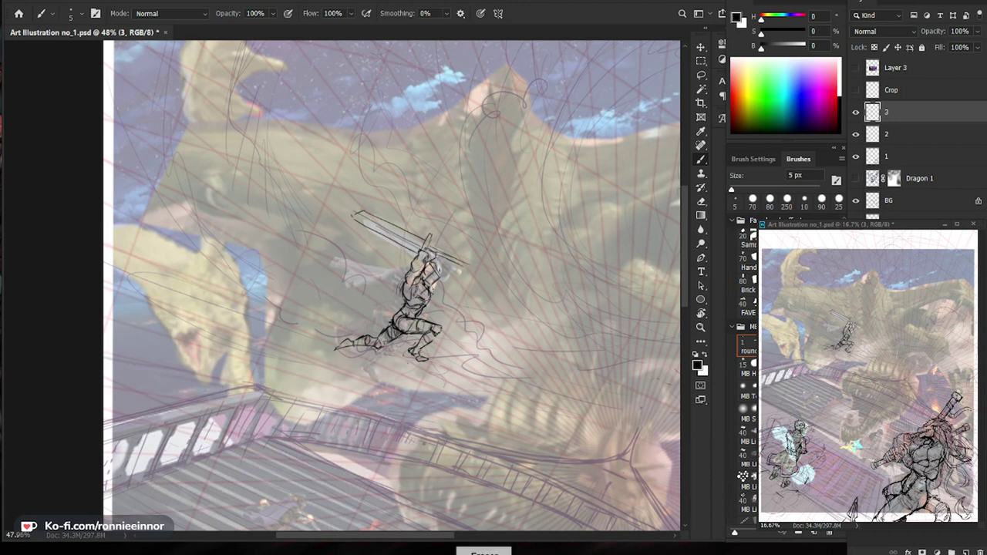
# Redraw the swordsman's hands on the grip, the head, and the far arm beside the face.
pyautogui.moveTo(417, 264)
pyautogui.mouseDown()
pyautogui.moveTo(417, 273)
pyautogui.moveTo(421, 252)
pyautogui.moveTo(426, 259)
pyautogui.mouseUp()
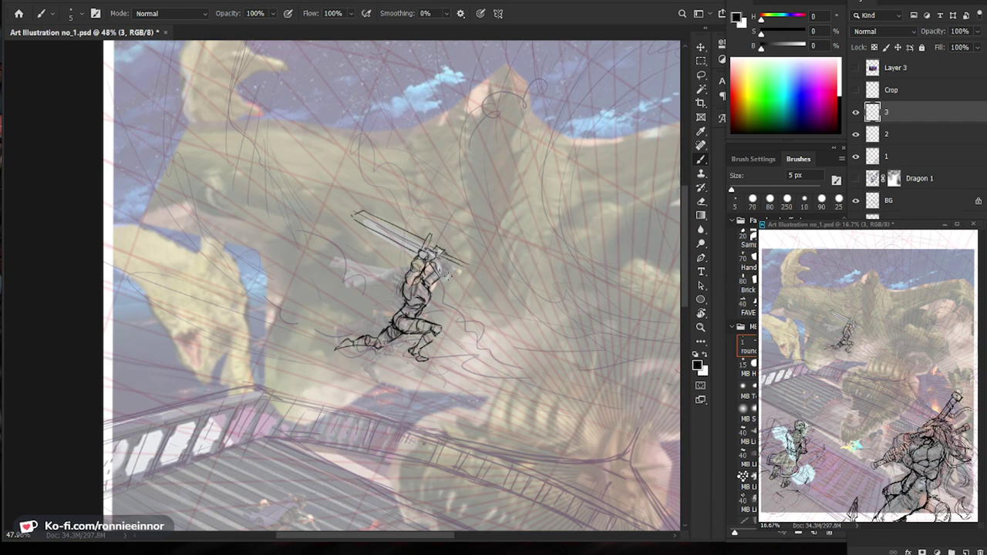
pyautogui.moveTo(443, 283); pyautogui.dragTo(436, 291)
pyautogui.moveTo(460, 269); pyautogui.dragTo(454, 278)
# Replace the rear lower leg with one bent upward at the knee, ending in a raised foot.
pyautogui.moveTo(372, 340)
pyautogui.mouseDown()
pyautogui.moveTo(336, 347)
pyautogui.moveTo(364, 352)
pyautogui.moveTo(369, 335)
pyautogui.moveTo(383, 347)
pyautogui.moveTo(393, 320)
pyautogui.mouseUp()
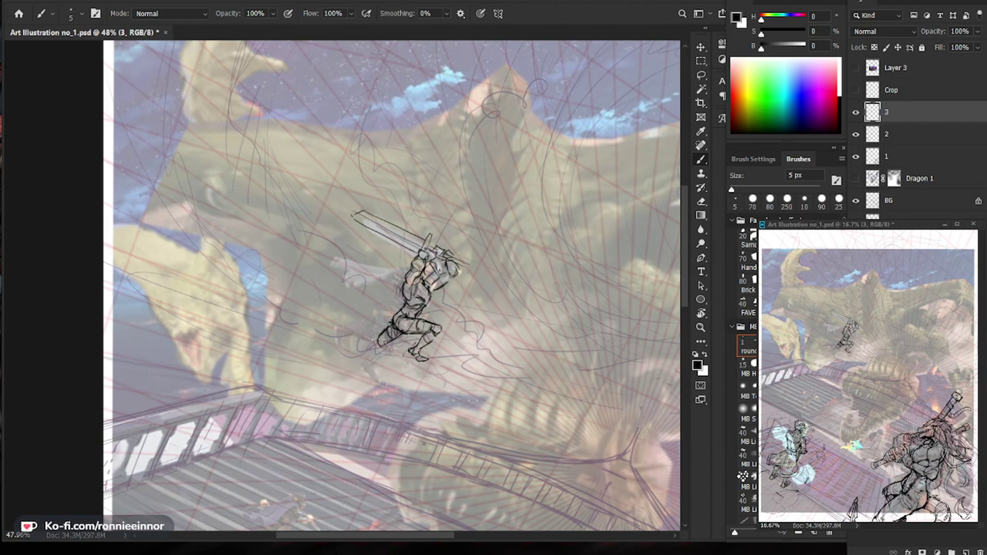
pyautogui.moveTo(378, 338)
pyautogui.mouseDown()
pyautogui.moveTo(363, 316)
pyautogui.moveTo(366, 367)
pyautogui.moveTo(360, 344)
pyautogui.mouseUp()
pyautogui.moveTo(351, 321); pyautogui.dragTo(355, 332)
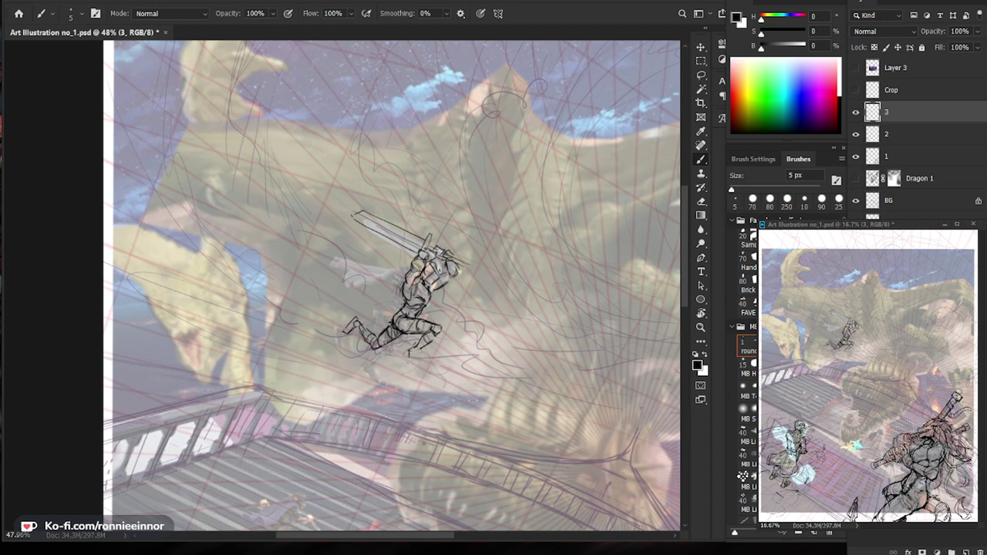
# Erase and redraw the front foot flat beneath the knee, and rework the front shin to meet it.
pyautogui.press('e')
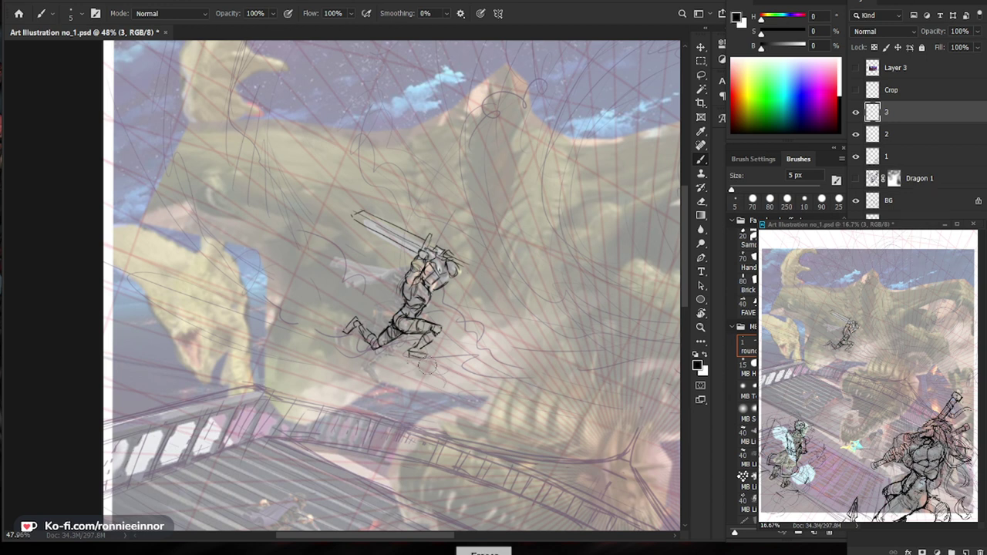
pyautogui.press('b')
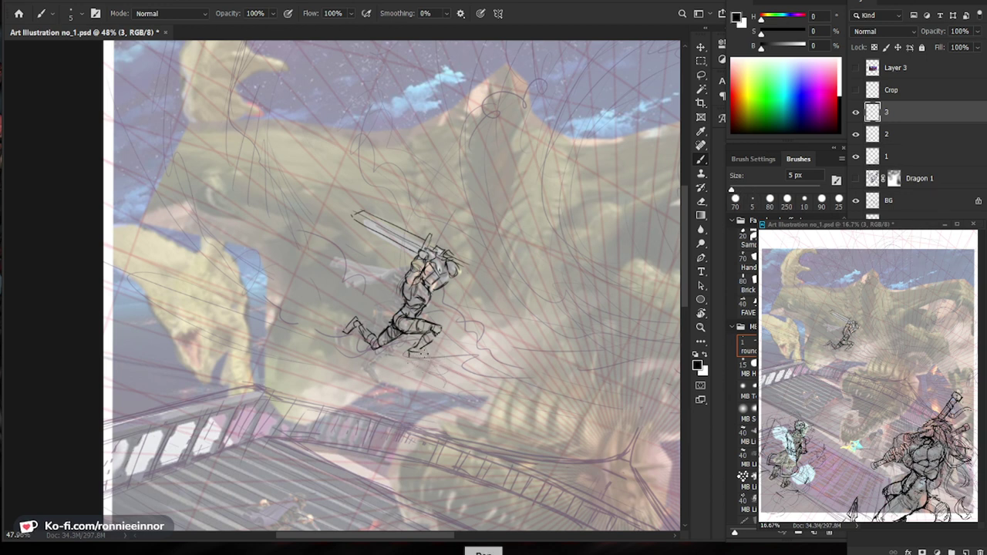
pyautogui.press('e')
pyautogui.press('b')
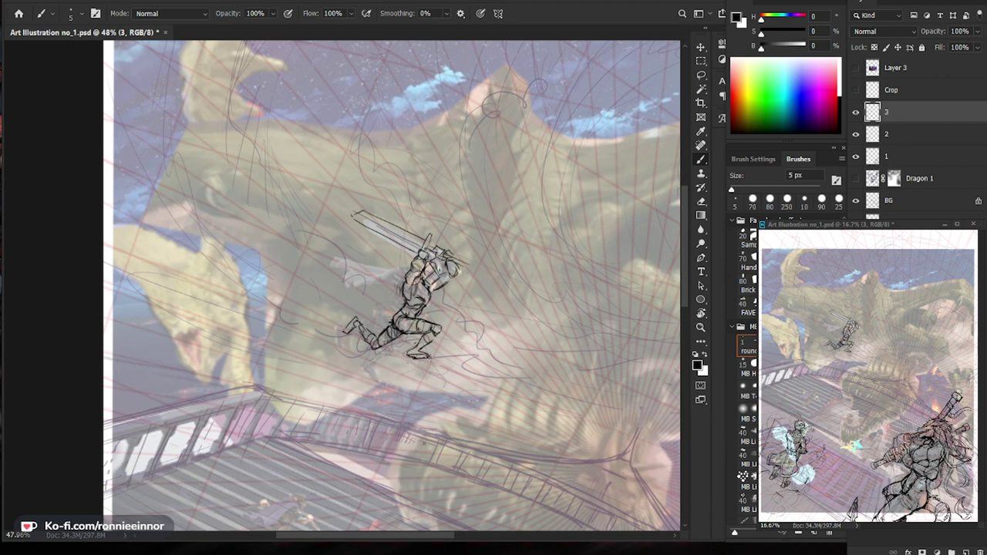
pyautogui.hotkey('ctrl', 'z')
pyautogui.press('space')
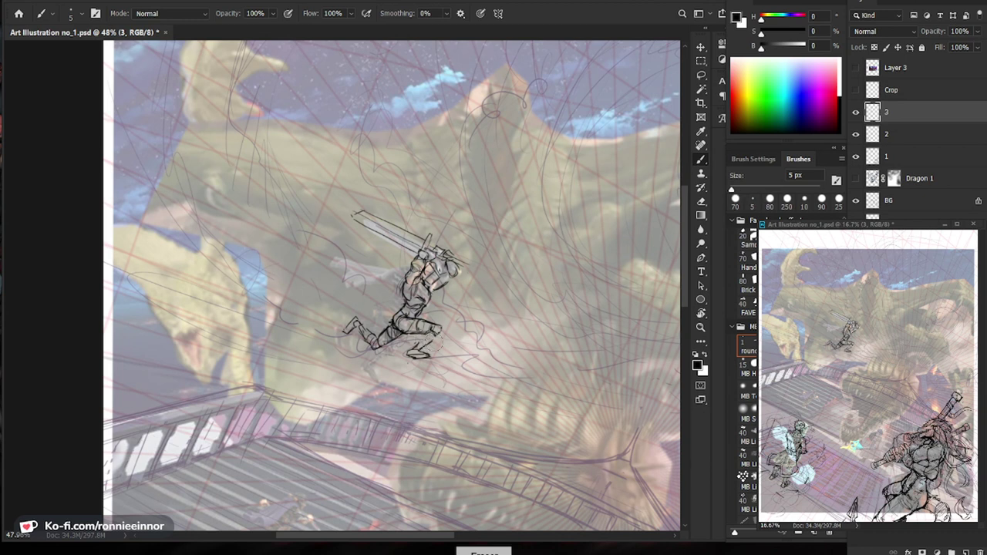
pyautogui.press('e')
pyautogui.press('b')
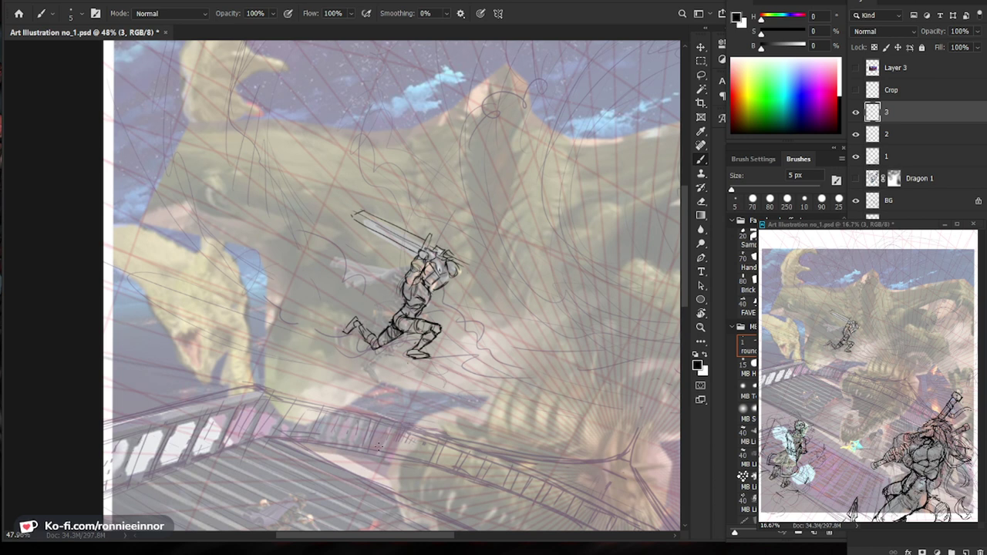
# Touch up the torso's front contour and the head with short eraser and brush strokes.
pyautogui.press('e')
pyautogui.press('b')
pyautogui.moveTo(428, 296); pyautogui.dragTo(422, 311)
pyautogui.moveTo(439, 274); pyautogui.dragTo(449, 275)
pyautogui.press('z')
pyautogui.moveTo(431, 356)
pyautogui.mouseDown()
pyautogui.moveTo(486, 357)
pyautogui.moveTo(388, 359)
pyautogui.moveTo(409, 359)
pyautogui.moveTo(407, 350)
pyautogui.mouseUp()
pyautogui.press('e')
pyautogui.press('b')
# Refine the line where the near arm meets the upper torso with a close-up brush stroke.
pyautogui.press('z')
pyautogui.press('space')
pyautogui.moveTo(552, 419)
pyautogui.mouseDown()
pyautogui.moveTo(535, 309)
pyautogui.moveTo(533, 222)
pyautogui.moveTo(545, 222)
pyautogui.mouseUp()
pyautogui.press('z')
pyautogui.moveTo(456, 98); pyautogui.dragTo(527, 100)
pyautogui.press('b')
pyautogui.moveTo(428, 137); pyautogui.dragTo(418, 176)
pyautogui.press('space')
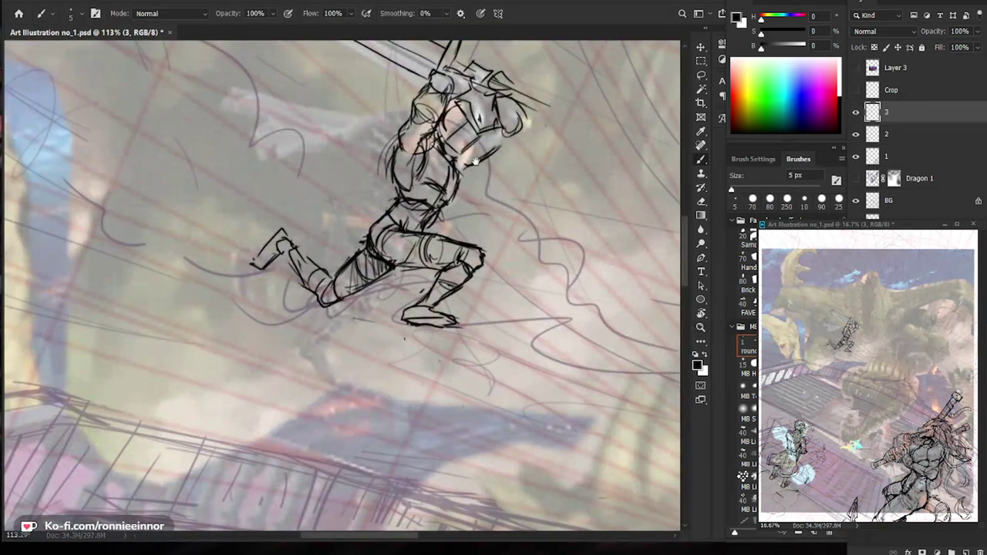
# Erase and touch up the sketch lines on the leaping swordsman's torso and waist.
pyautogui.moveTo(474, 160); pyautogui.dragTo(465, 247)
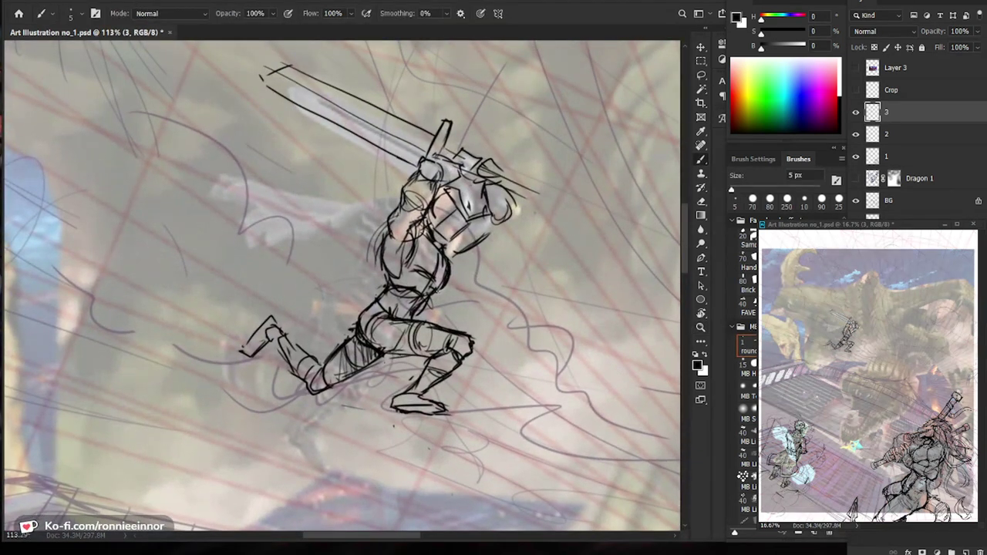
pyautogui.press('e')
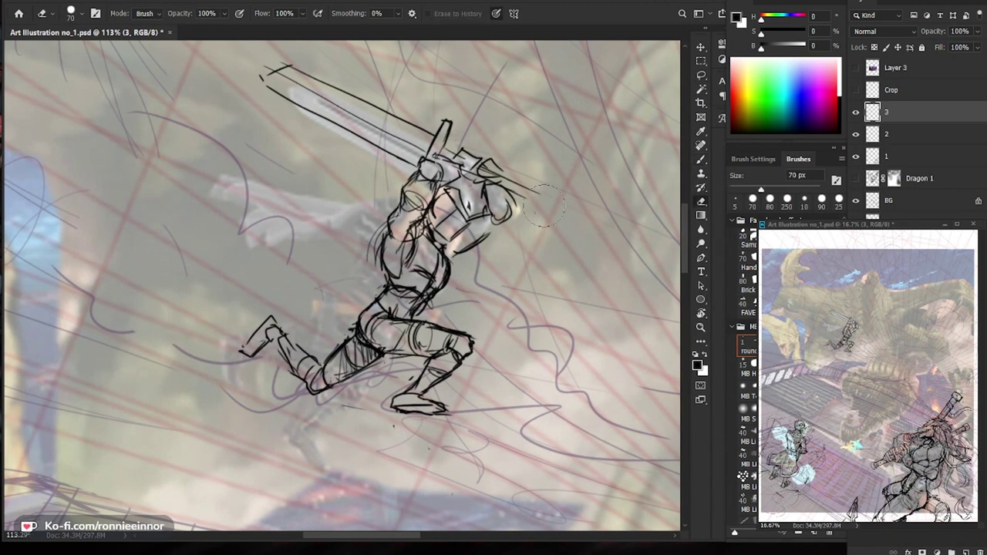
pyautogui.press(']')
pyautogui.press(']')
pyautogui.press(']')
pyautogui.press(']')
pyautogui.press('b')
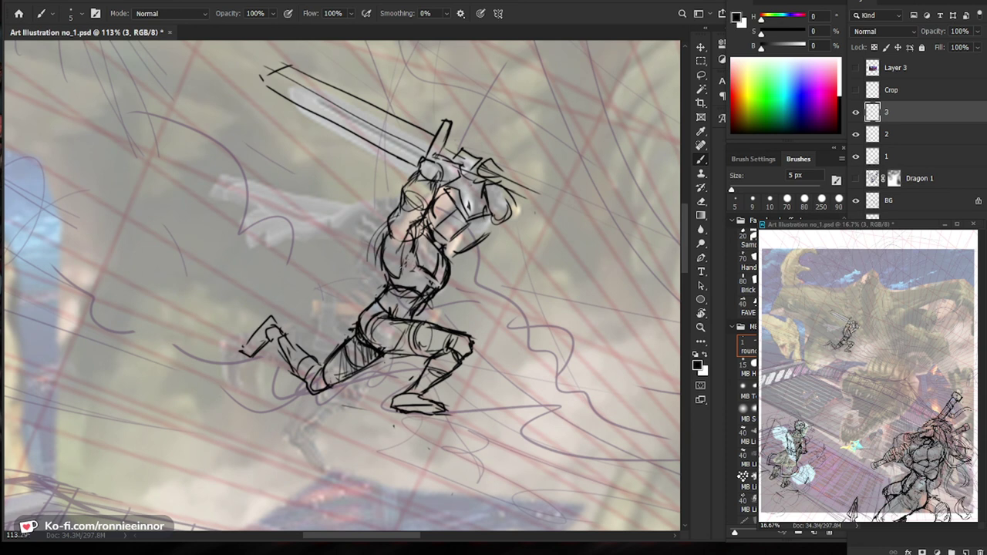
pyautogui.press('e')
pyautogui.press('b')
pyautogui.moveTo(403, 291)
pyautogui.mouseDown()
pyautogui.moveTo(419, 289)
pyautogui.moveTo(363, 297)
pyautogui.mouseUp()
# Erase and redraw the sole of the swordsman's trailing foot with the 5 px brush.
pyautogui.moveTo(532, 455); pyautogui.dragTo(453, 284)
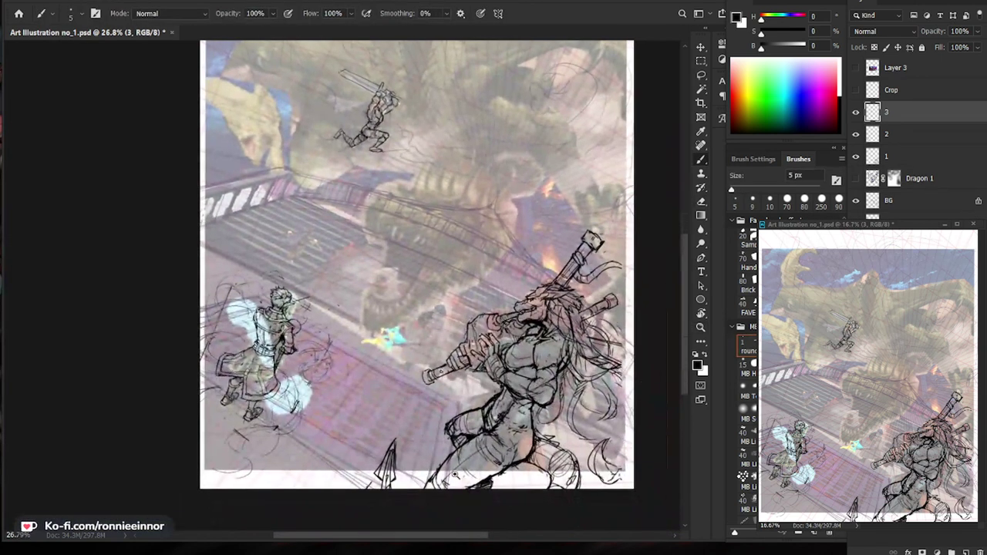
pyautogui.scroll(-2, 456, 473)
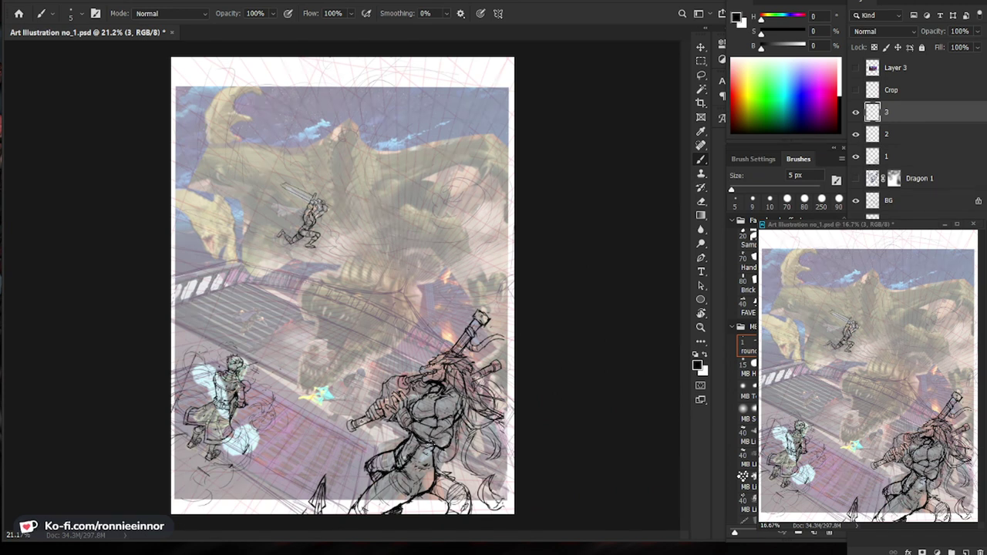
pyautogui.press('z')
pyautogui.moveTo(542, 338); pyautogui.dragTo(500, 340)
pyautogui.scroll(2, 475, 370)
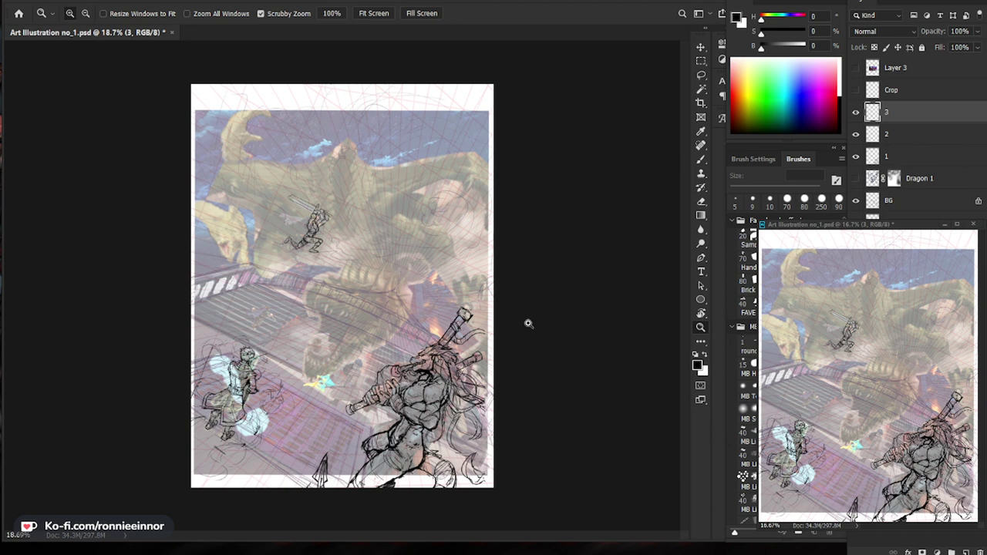
pyautogui.moveTo(299, 250); pyautogui.dragTo(416, 249)
pyautogui.press('b')
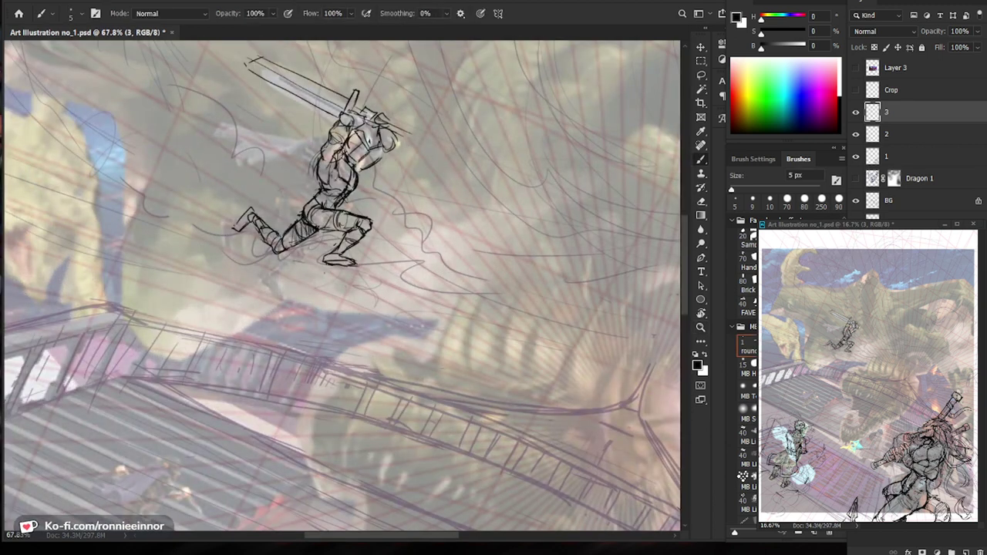
pyautogui.press('e')
pyautogui.press('b')
pyautogui.press('e')
pyautogui.press('b')
pyautogui.moveTo(242, 219)
pyautogui.mouseDown()
pyautogui.moveTo(252, 209)
pyautogui.moveTo(246, 235)
pyautogui.mouseUp()
pyautogui.press('e')
pyautogui.press('b')
# Clean up and darken the outline of the swordsman's trailing foot and ankle.
pyautogui.scroll(-3, 248, 233)
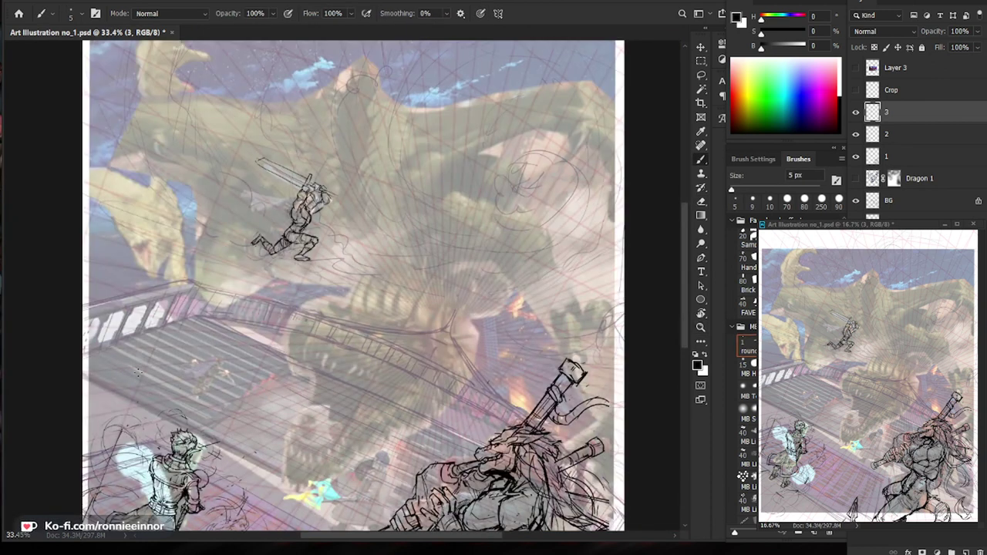
pyautogui.hotkey('ctrl', 'space')
pyautogui.moveTo(296, 235); pyautogui.dragTo(355, 236)
pyautogui.press('e')
pyautogui.moveTo(274, 253)
pyautogui.mouseDown()
pyautogui.moveTo(262, 266)
pyautogui.moveTo(270, 253)
pyautogui.moveTo(280, 263)
pyautogui.moveTo(244, 269)
pyautogui.mouseUp()
pyautogui.press('b')
pyautogui.press('space')
pyautogui.moveTo(436, 257); pyautogui.dragTo(405, 287)
pyautogui.moveTo(269, 273); pyautogui.dragTo(307, 269)
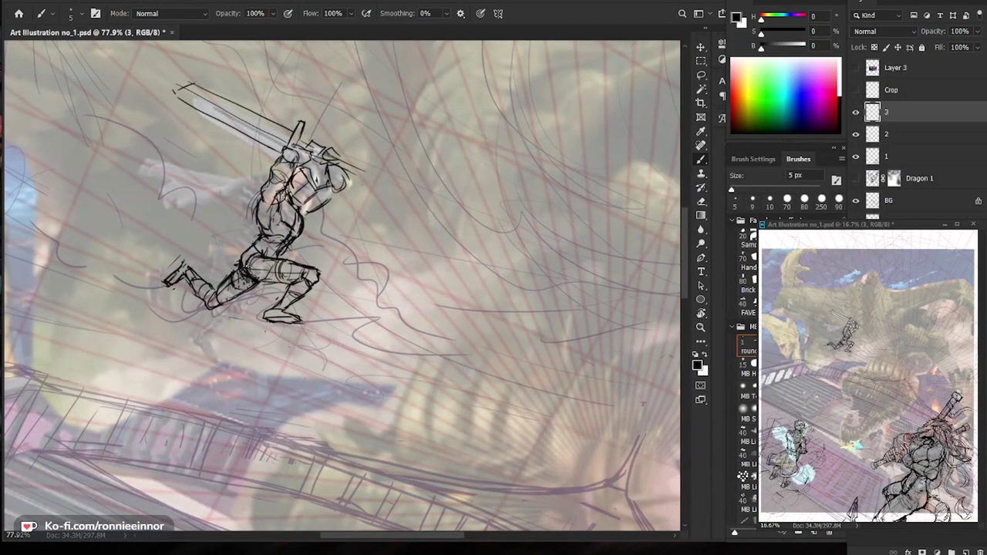
# Refine the lines of the swordsman's front thigh and shin with the eraser and brush.
pyautogui.moveTo(259, 280); pyautogui.dragTo(289, 285)
pyautogui.press('space')
pyautogui.moveTo(429, 291); pyautogui.dragTo(408, 294)
pyautogui.press('e')
pyautogui.press('b')
pyautogui.moveTo(276, 270)
pyautogui.mouseDown()
pyautogui.moveTo(267, 268)
pyautogui.moveTo(269, 288)
pyautogui.moveTo(295, 284)
pyautogui.moveTo(274, 303)
pyautogui.mouseUp()
pyautogui.press('e')
pyautogui.press('b')
# Lasso the swordsman's front leg, rotate it slightly clockwise about the hip, and clear the selection.
pyautogui.moveTo(401, 408); pyautogui.dragTo(380, 338)
pyautogui.moveTo(417, 338); pyautogui.dragTo(344, 337)
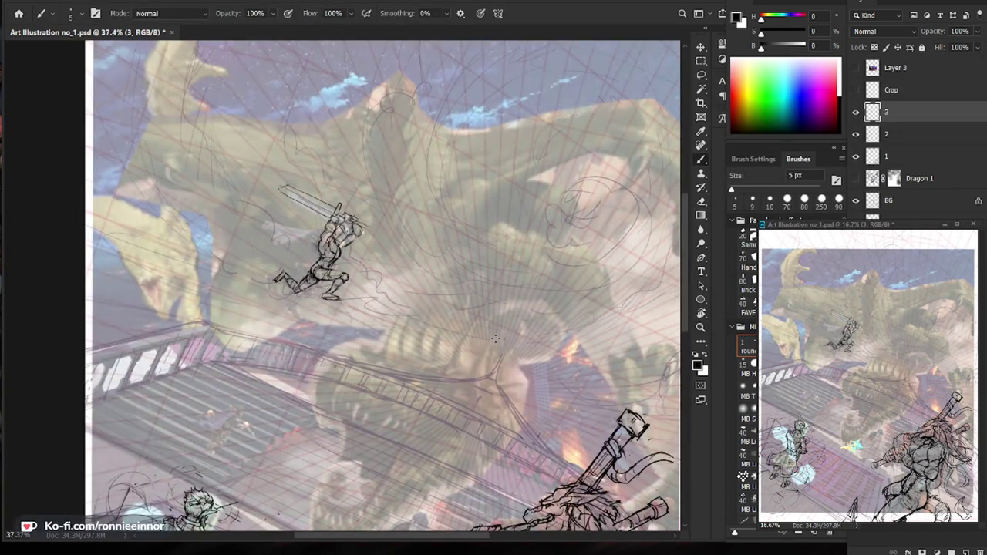
pyautogui.moveTo(328, 295)
pyautogui.mouseDown()
pyautogui.moveTo(455, 296)
pyautogui.moveTo(312, 304)
pyautogui.mouseUp()
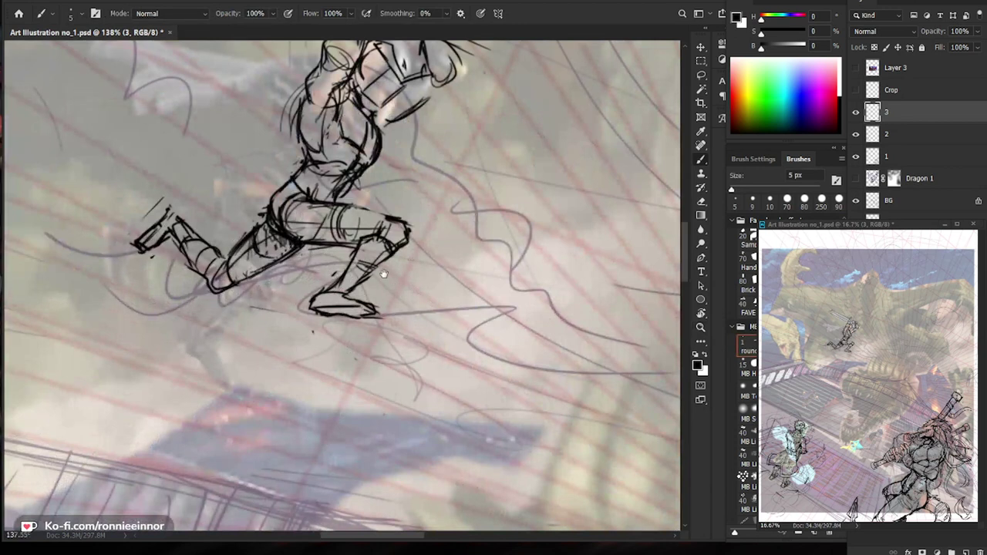
pyautogui.moveTo(389, 267); pyautogui.dragTo(312, 379)
pyautogui.moveTo(409, 328)
pyautogui.mouseDown()
pyautogui.moveTo(319, 363)
pyautogui.moveTo(357, 398)
pyautogui.moveTo(367, 393)
pyautogui.mouseUp()
pyautogui.press('b')
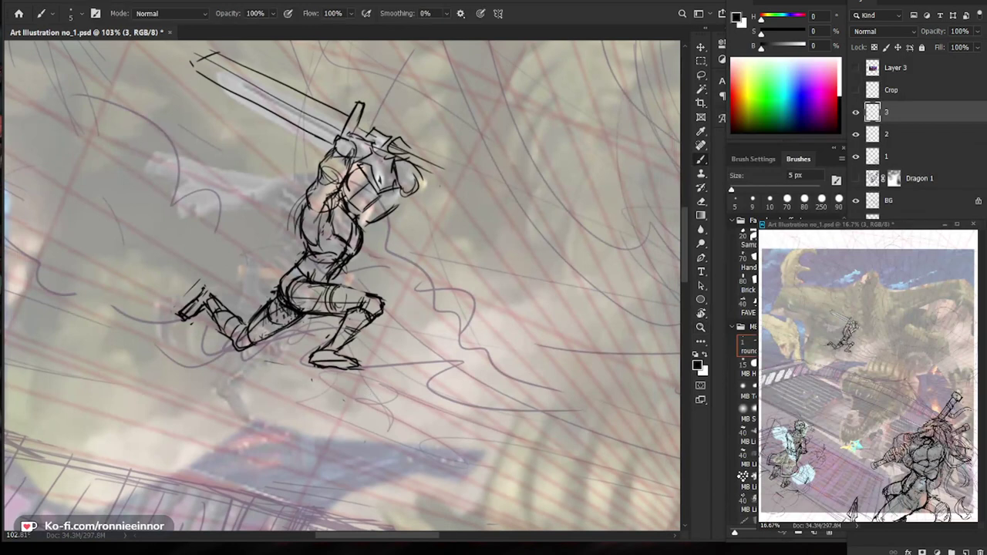
pyautogui.press('l')
pyautogui.moveTo(345, 376)
pyautogui.mouseDown()
pyautogui.moveTo(390, 312)
pyautogui.moveTo(332, 282)
pyautogui.moveTo(295, 378)
pyautogui.mouseUp()
pyautogui.hotkey('ctrl', 't')
pyautogui.keyDown('alt'); pyautogui.click(304, 288); pyautogui.keyUp('alt')
pyautogui.press('Return')
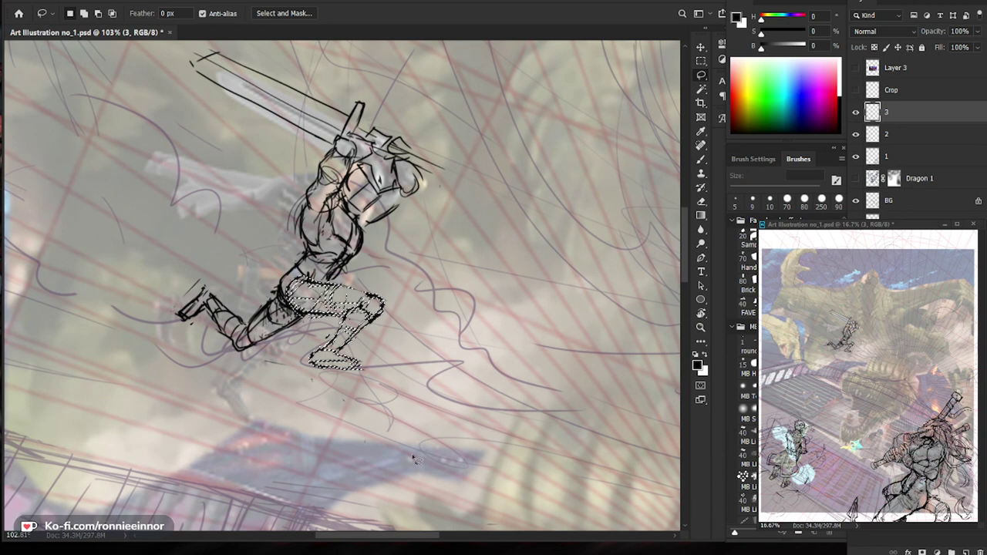
pyautogui.hotkey('ctrl', 't')
pyautogui.moveTo(392, 399)
pyautogui.mouseDown()
pyautogui.moveTo(367, 415)
pyautogui.moveTo(380, 408)
pyautogui.mouseUp()
pyautogui.press('Return')
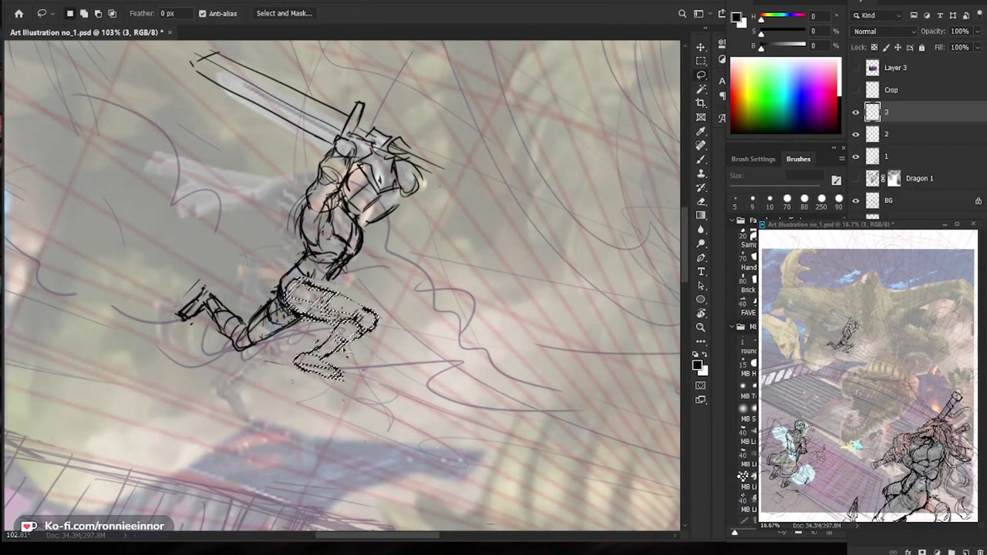
pyautogui.hotkey('ctrl', 'd')
# Lasso the swordsman's trailing lower leg, rotate it slightly about the knee to lower the foot, and deselect.
pyautogui.hotkey('ctrl', '0')
pyautogui.hotkey('ctrl', 'space')
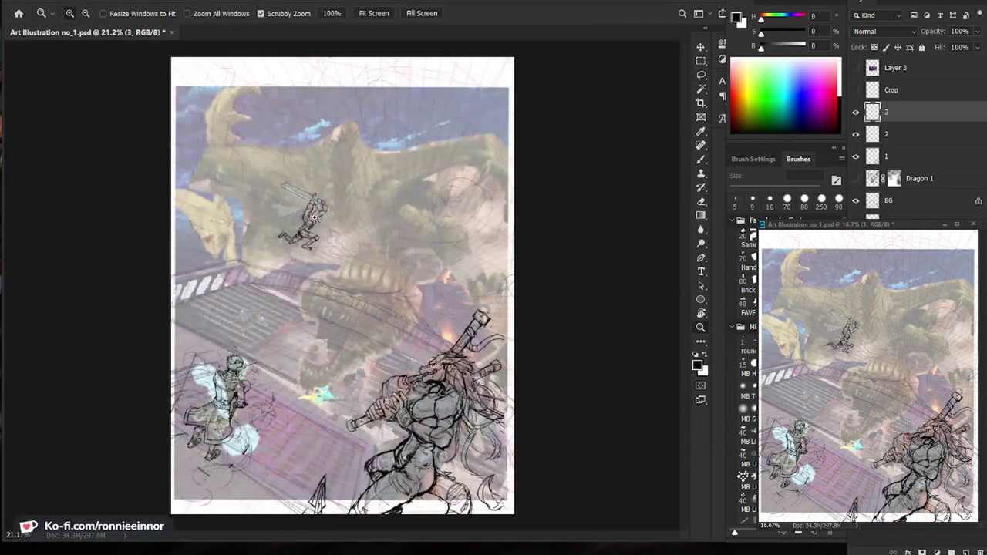
pyautogui.moveTo(315, 219); pyautogui.dragTo(371, 219)
pyautogui.hotkey('ctrl', 'space')
pyautogui.moveTo(233, 275)
pyautogui.mouseDown()
pyautogui.moveTo(308, 280)
pyautogui.moveTo(322, 343)
pyautogui.mouseUp()
pyautogui.press('space')
pyautogui.press('b')
pyautogui.press('e')
pyautogui.press('b')
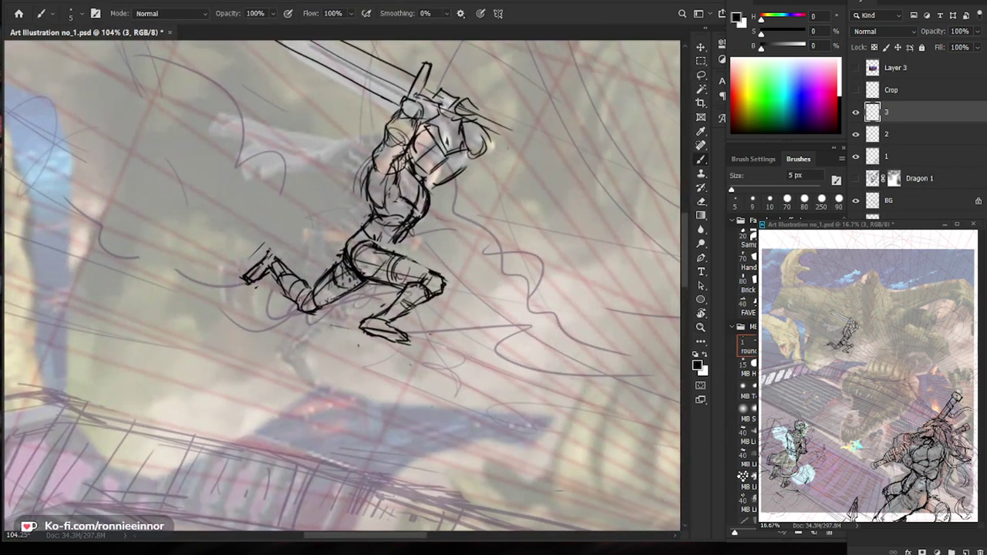
pyautogui.press('l')
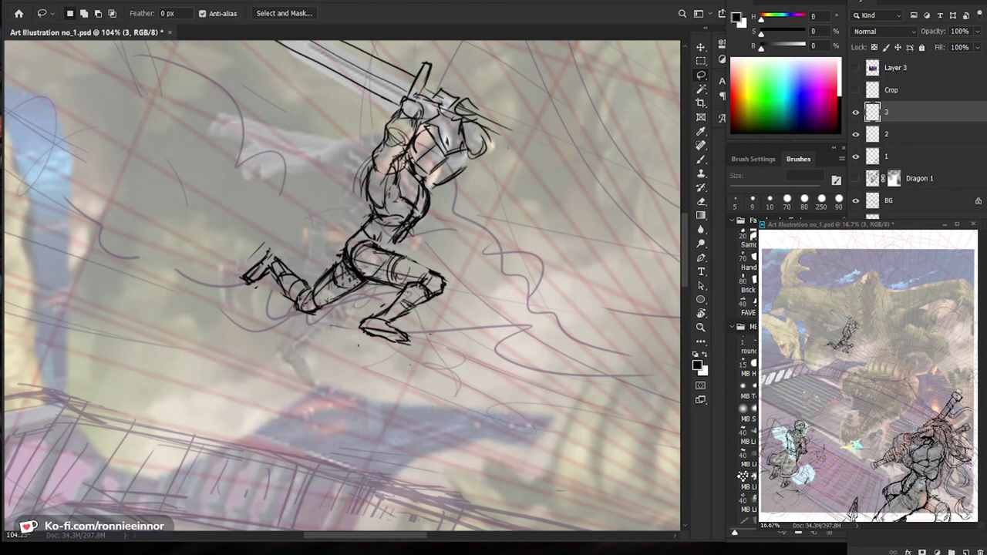
pyautogui.moveTo(298, 307)
pyautogui.mouseDown()
pyautogui.moveTo(223, 297)
pyautogui.moveTo(287, 312)
pyautogui.mouseUp()
pyautogui.hotkey('ctrl', 't')
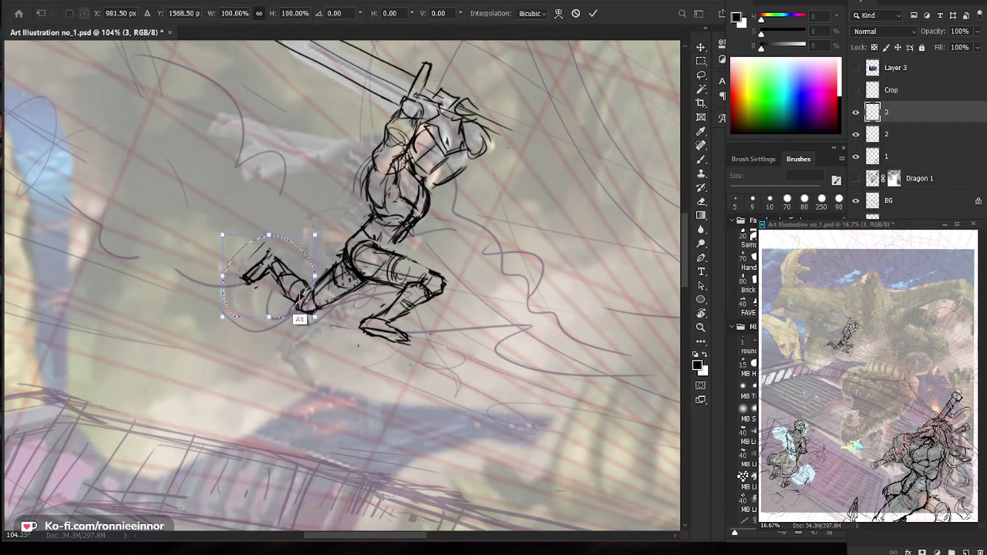
pyautogui.moveTo(218, 342); pyautogui.dragTo(230, 336)
pyautogui.moveTo(298, 271)
pyautogui.mouseDown()
pyautogui.moveTo(307, 281)
pyautogui.moveTo(295, 308)
pyautogui.mouseUp()
pyautogui.press('Return')
pyautogui.hotkey('ctrl', 'd')
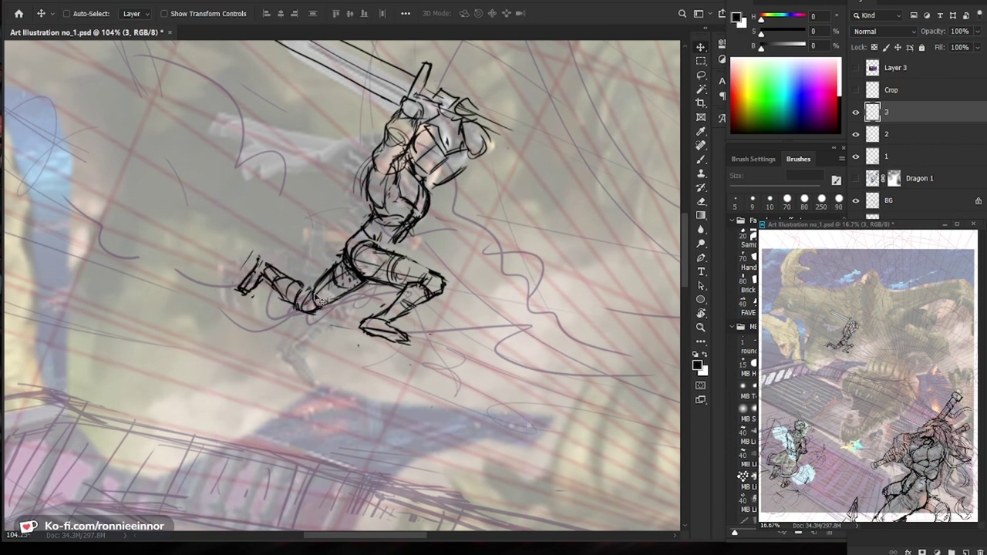
# Reconnect and clean up the lines at the trailing knee and foot after the rotation.
pyautogui.press('b')
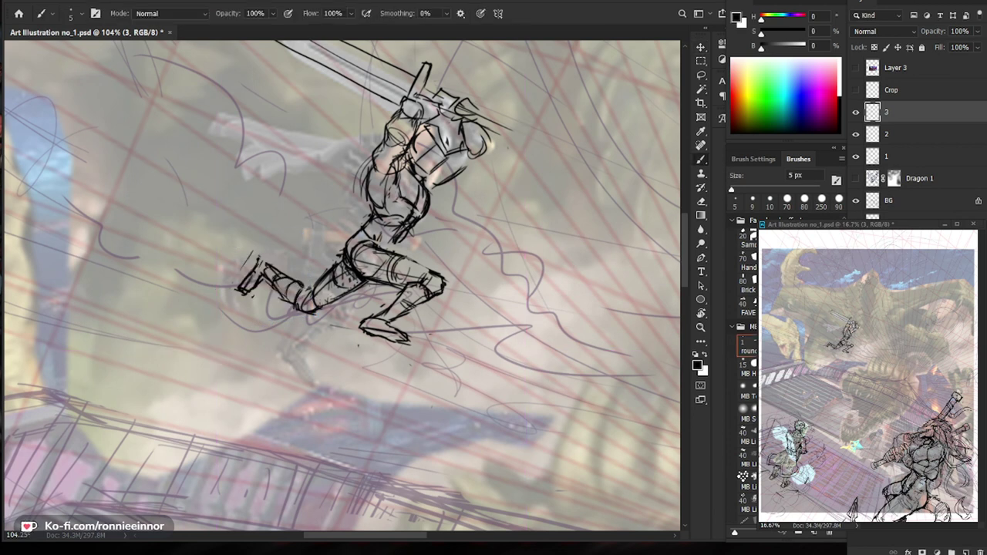
pyautogui.press('e')
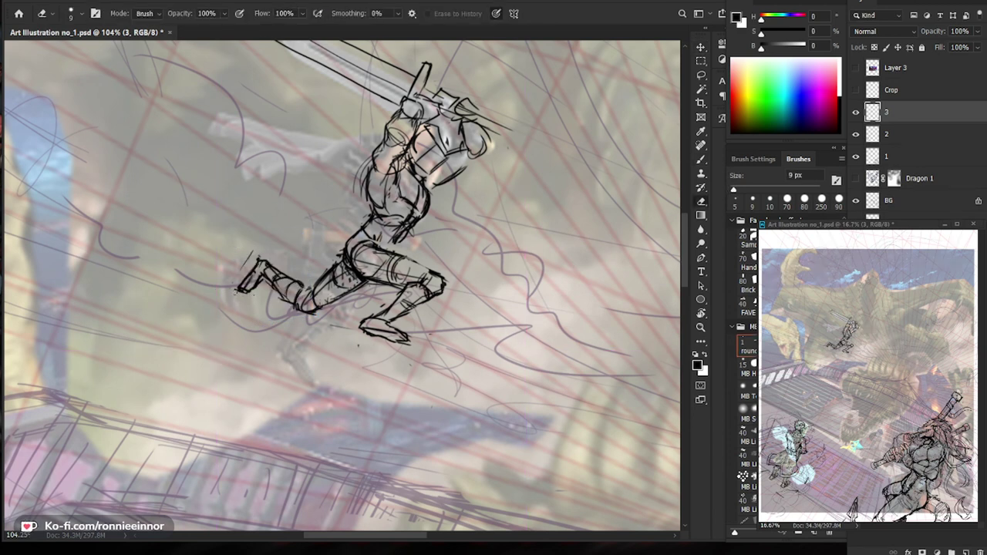
pyautogui.press('b')
pyautogui.moveTo(322, 311); pyautogui.dragTo(246, 316)
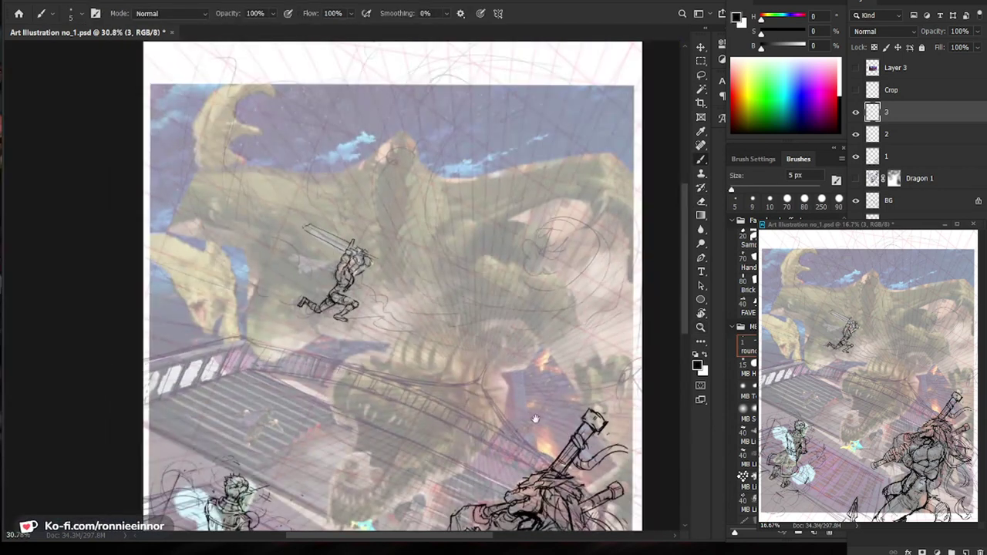
# Strengthen the lines around the swordsman's abdomen and waist.
pyautogui.hotkey('ctrl', '0')
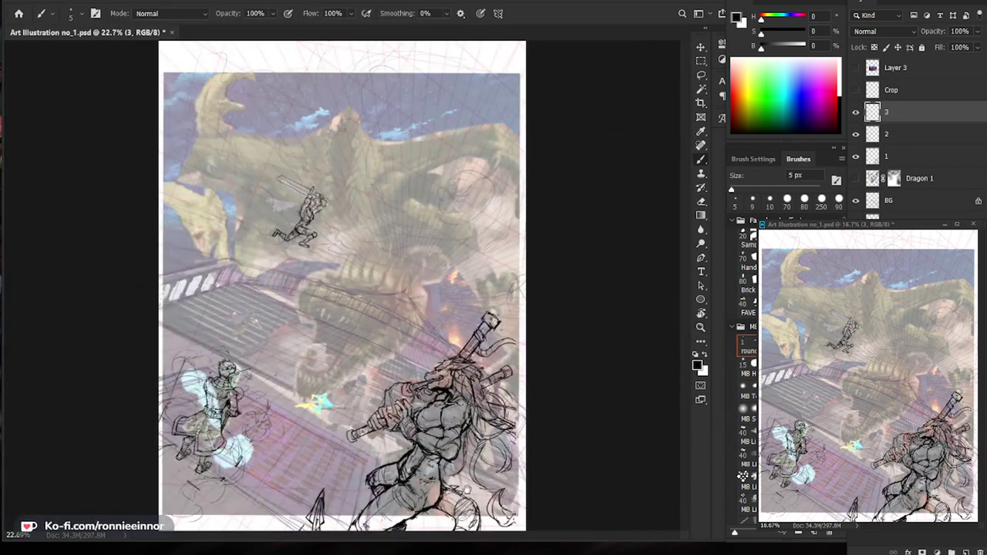
pyautogui.moveTo(301, 207); pyautogui.dragTo(389, 208)
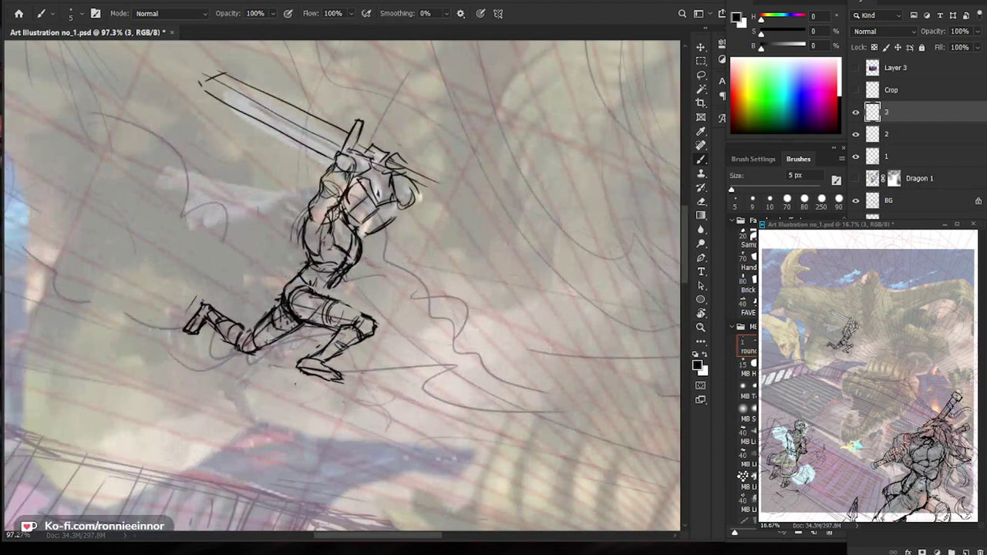
pyautogui.moveTo(311, 266); pyautogui.dragTo(329, 273)
pyautogui.moveTo(362, 243); pyautogui.dragTo(324, 235)
pyautogui.moveTo(325, 233); pyautogui.dragTo(376, 236)
pyautogui.moveTo(383, 301); pyautogui.dragTo(371, 311)
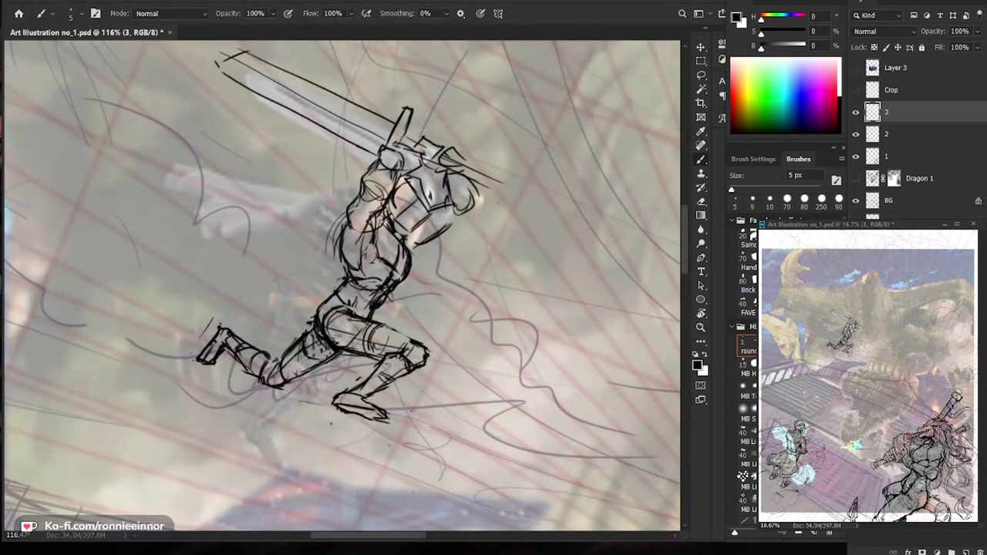
# Touch up the swordsman's hip and belt lines, alternating between eraser and brush.
pyautogui.press('e')
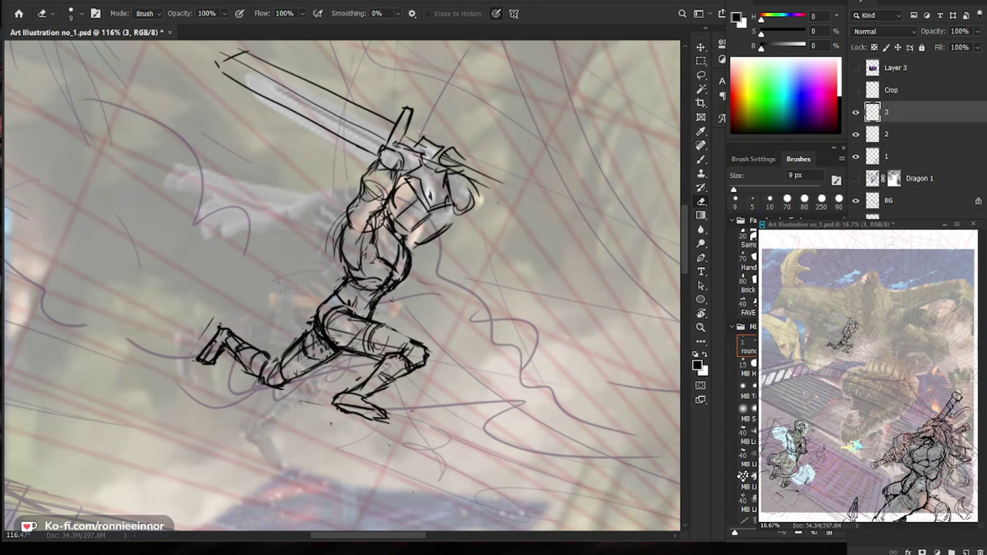
pyautogui.press('b')
pyautogui.moveTo(359, 320)
pyautogui.mouseDown()
pyautogui.moveTo(378, 308)
pyautogui.moveTo(339, 307)
pyautogui.mouseUp()
pyautogui.press('e')
pyautogui.press('b')
pyautogui.hotkey('ctrl', 'space')
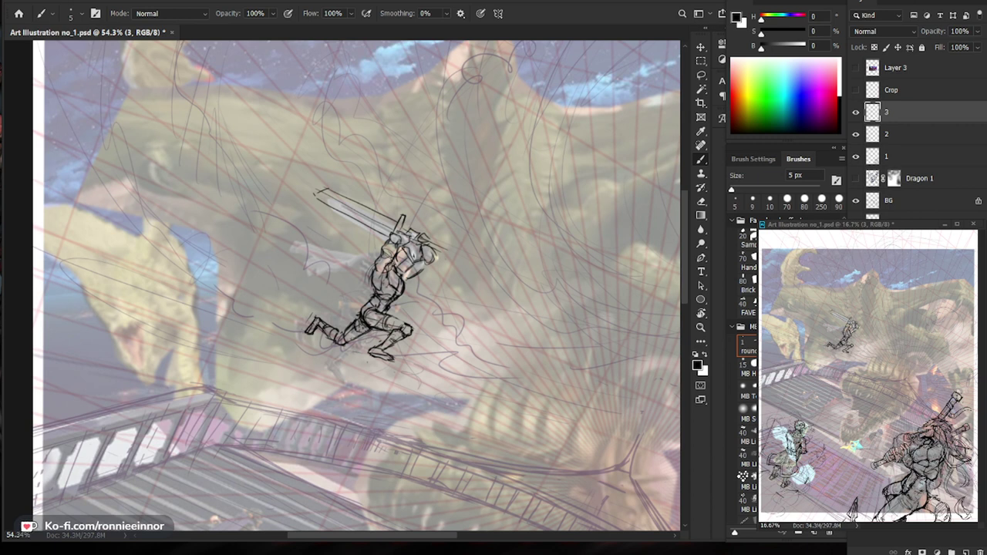
pyautogui.moveTo(410, 264); pyautogui.dragTo(442, 248)
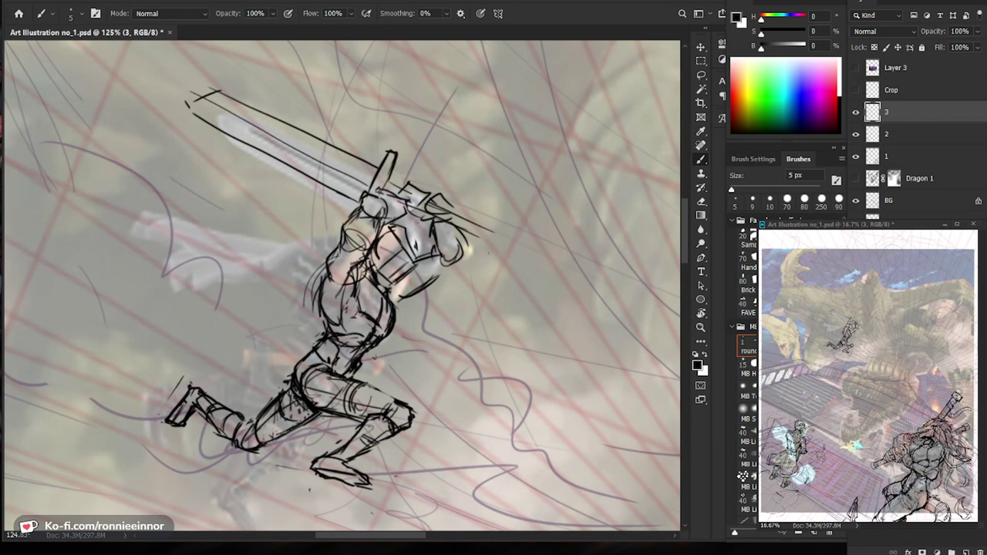
pyautogui.press('e')
pyautogui.press('b')
# Scale the swordsman sketch up slightly and reposition it with Free Transform.
pyautogui.hotkey('ctrl', 'space')
pyautogui.moveTo(429, 280); pyautogui.dragTo(308, 280)
pyautogui.press('space')
pyautogui.moveTo(516, 468); pyautogui.dragTo(476, 324)
pyautogui.hotkey('ctrl', 'space')
pyautogui.moveTo(400, 123); pyautogui.dragTo(469, 155)
pyautogui.press('space')
pyautogui.moveTo(466, 174); pyautogui.dragTo(456, 320)
pyautogui.hotkey('ctrl', 'space')
pyautogui.moveTo(308, 245); pyautogui.dragTo(362, 251)
pyautogui.hotkey('ctrl', 'space')
pyautogui.moveTo(440, 280); pyautogui.dragTo(411, 286)
pyautogui.hotkey('ctrl', 't')
pyautogui.moveTo(461, 200); pyautogui.dragTo(475, 189)
pyautogui.moveTo(437, 282)
pyautogui.mouseDown()
pyautogui.moveTo(425, 294)
pyautogui.moveTo(414, 267)
pyautogui.mouseUp()
pyautogui.moveTo(453, 206); pyautogui.dragTo(454, 204)
pyautogui.press('Return')
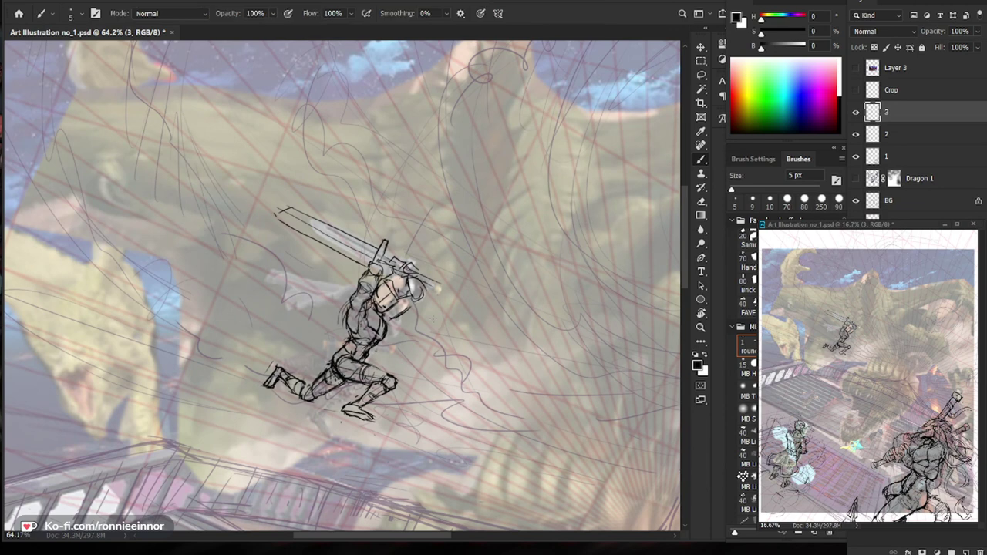
# Scale the swordsman sketch down to 92.69% with Free Transform and apply it.
pyautogui.hotkey('ctrl', '0')
pyautogui.press('z')
pyautogui.moveTo(340, 382); pyautogui.dragTo(461, 392)
pyautogui.press('b')
pyautogui.moveTo(559, 370)
pyautogui.mouseDown()
pyautogui.moveTo(495, 384)
pyautogui.moveTo(526, 448)
pyautogui.moveTo(516, 479)
pyautogui.mouseUp()
pyautogui.press('z')
pyautogui.moveTo(495, 421); pyautogui.dragTo(465, 416)
pyautogui.press('b')
pyautogui.moveTo(391, 241); pyautogui.dragTo(445, 354)
pyautogui.press('z')
pyautogui.moveTo(351, 311); pyautogui.dragTo(442, 258)
pyautogui.hotkey('ctrl', 't')
pyautogui.moveTo(414, 88); pyautogui.dragTo(403, 107)
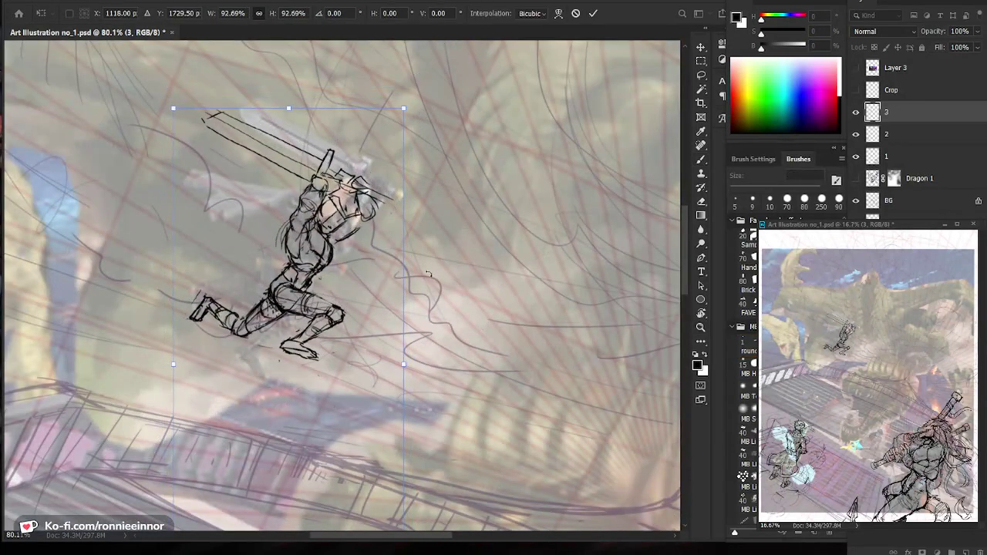
pyautogui.press('Return')
# Erase and redraw the swordsman's chin and the underside of the far raised arm.
pyautogui.press('z')
pyautogui.moveTo(378, 195); pyautogui.dragTo(423, 202)
pyautogui.moveTo(338, 250)
pyautogui.mouseDown()
pyautogui.moveTo(383, 317)
pyautogui.moveTo(411, 304)
pyautogui.mouseUp()
pyautogui.press('b')
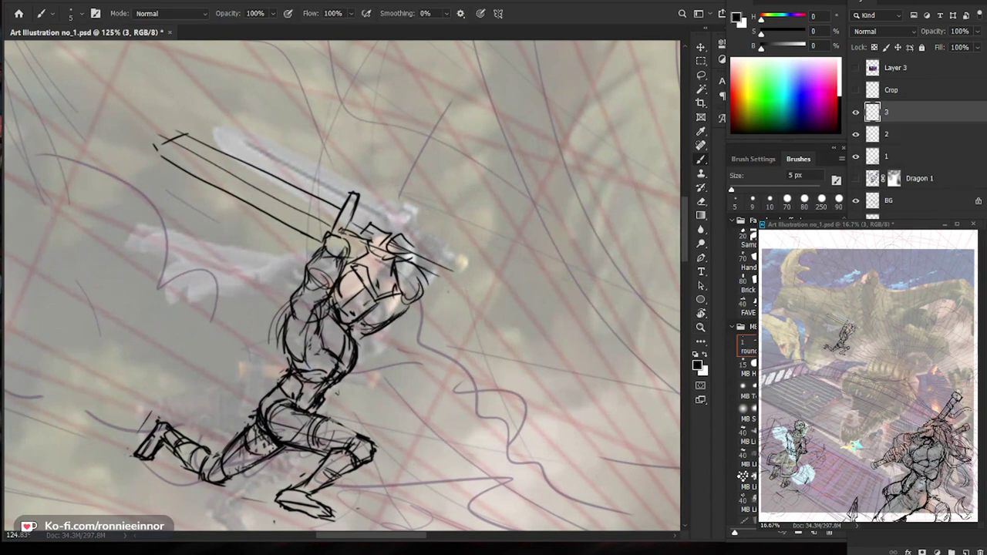
pyautogui.press('e')
pyautogui.press('b')
pyautogui.moveTo(364, 336)
pyautogui.mouseDown()
pyautogui.moveTo(389, 327)
pyautogui.moveTo(358, 344)
pyautogui.mouseUp()
pyautogui.press('e')
pyautogui.press('b')
pyautogui.press('e')
pyautogui.press('b')
pyautogui.press('e')
pyautogui.press('b')
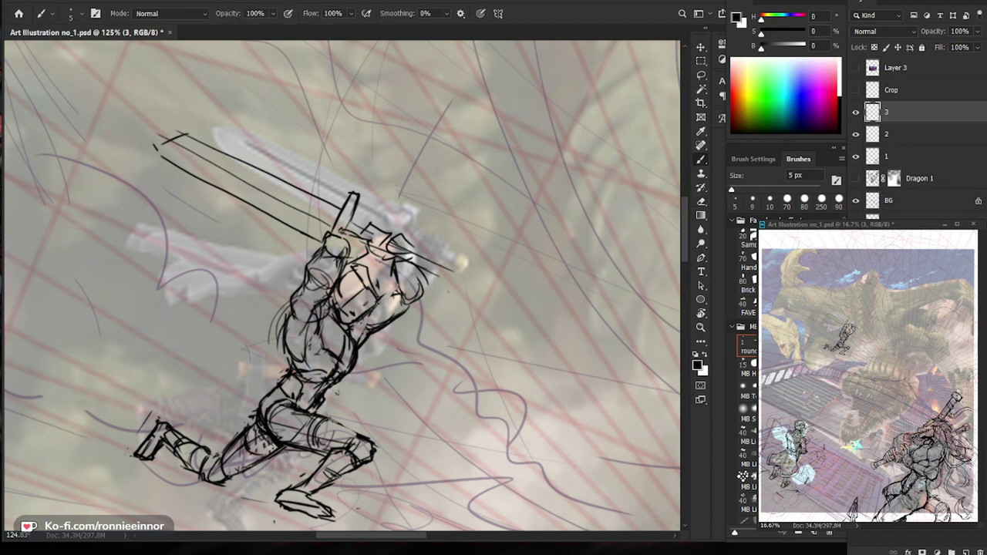
# Add a short brush stroke to the outer edge of the swordsman's near shoulder.
pyautogui.scroll(-4, 400, 333)
pyautogui.hotkey('ctrl', 'space')
pyautogui.moveTo(374, 366); pyautogui.dragTo(436, 378)
pyautogui.press('space')
pyautogui.moveTo(401, 433)
pyautogui.mouseDown()
pyautogui.moveTo(387, 402)
pyautogui.moveTo(363, 435)
pyautogui.mouseUp()
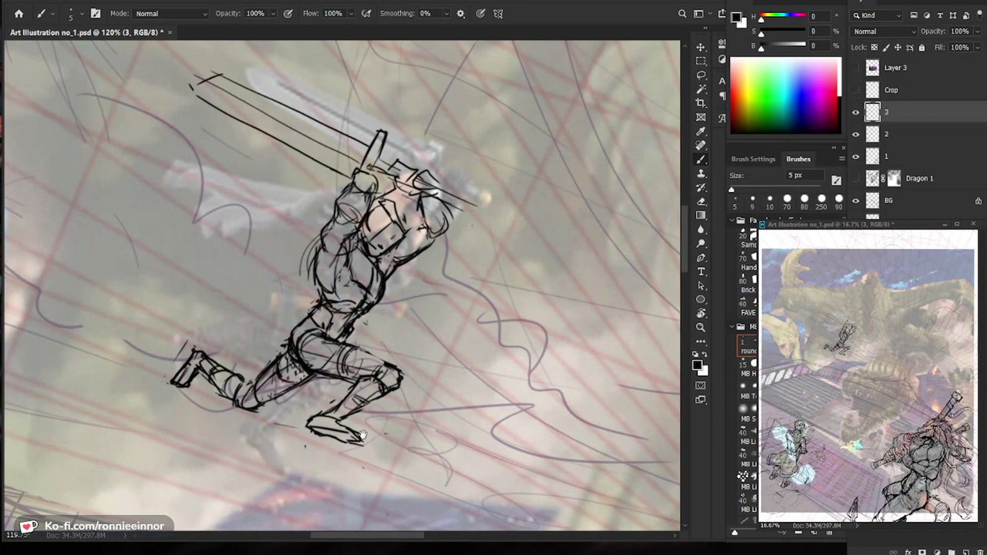
pyautogui.moveTo(328, 219); pyautogui.dragTo(313, 236)
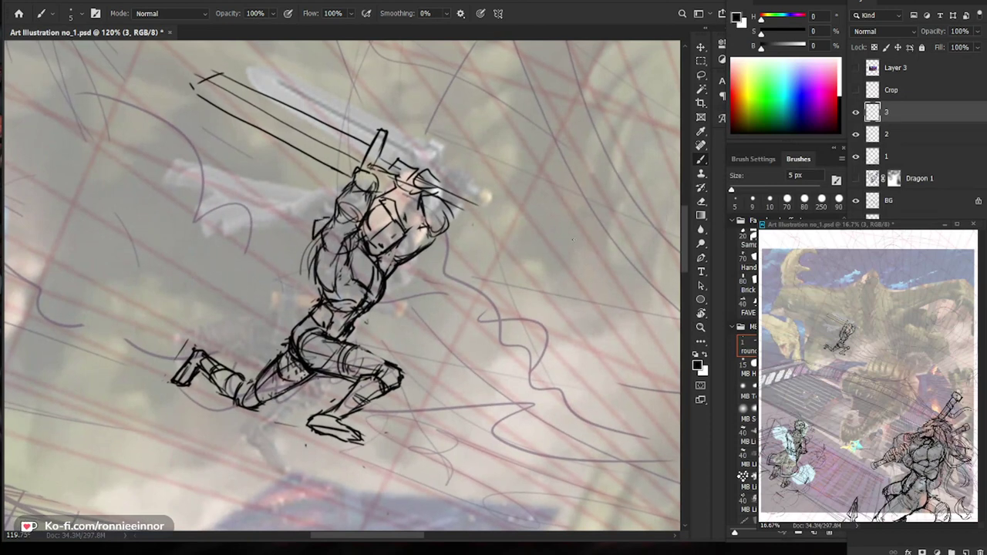
# Sketch a billowing cape streaming behind the swordsman, with its upper edge, lower edge and inner fold lines.
pyautogui.scroll(-3, 453, 263)
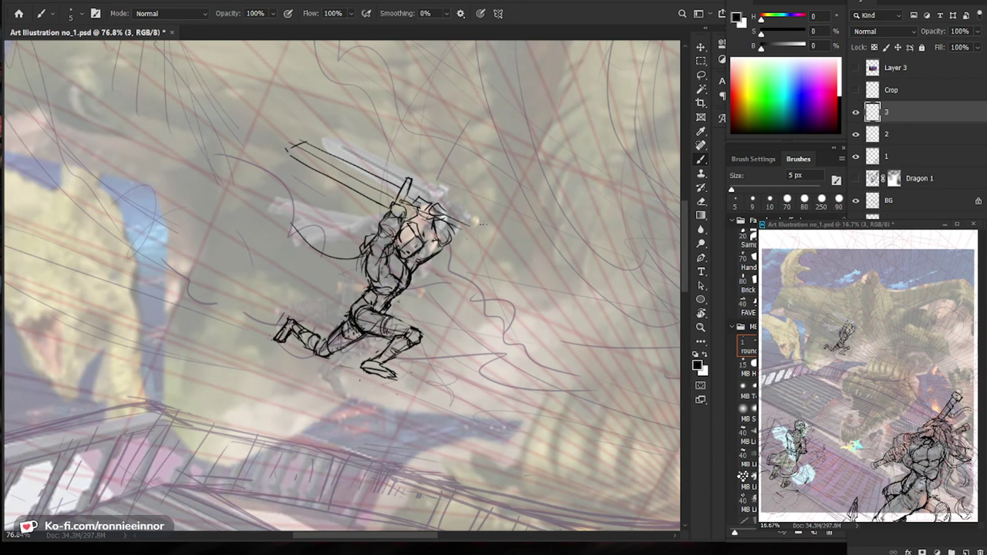
pyautogui.moveTo(341, 240)
pyautogui.mouseDown()
pyautogui.moveTo(306, 190)
pyautogui.moveTo(229, 149)
pyautogui.mouseUp()
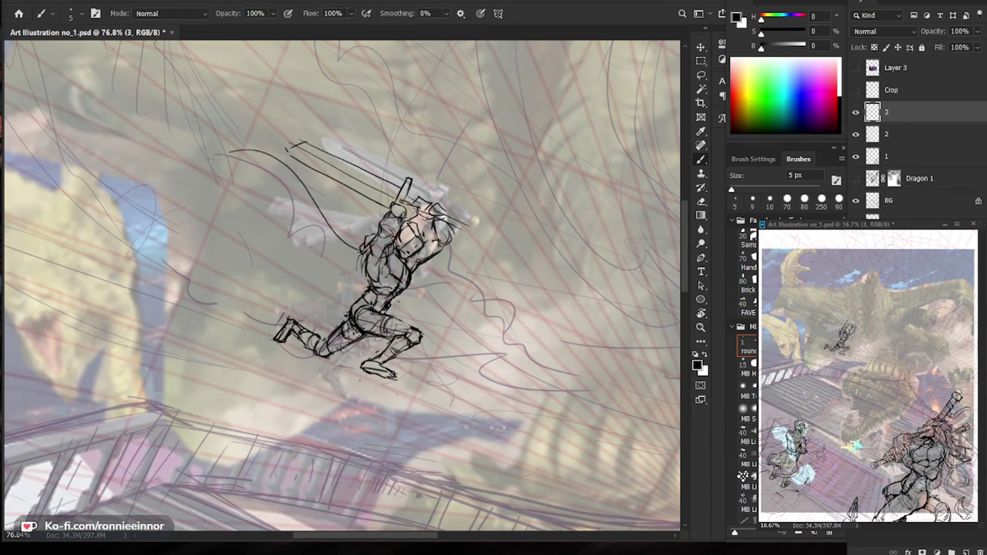
pyautogui.hotkey('ctrl', 'z')
pyautogui.moveTo(341, 252)
pyautogui.mouseDown()
pyautogui.moveTo(282, 187)
pyautogui.moveTo(263, 215)
pyautogui.mouseUp()
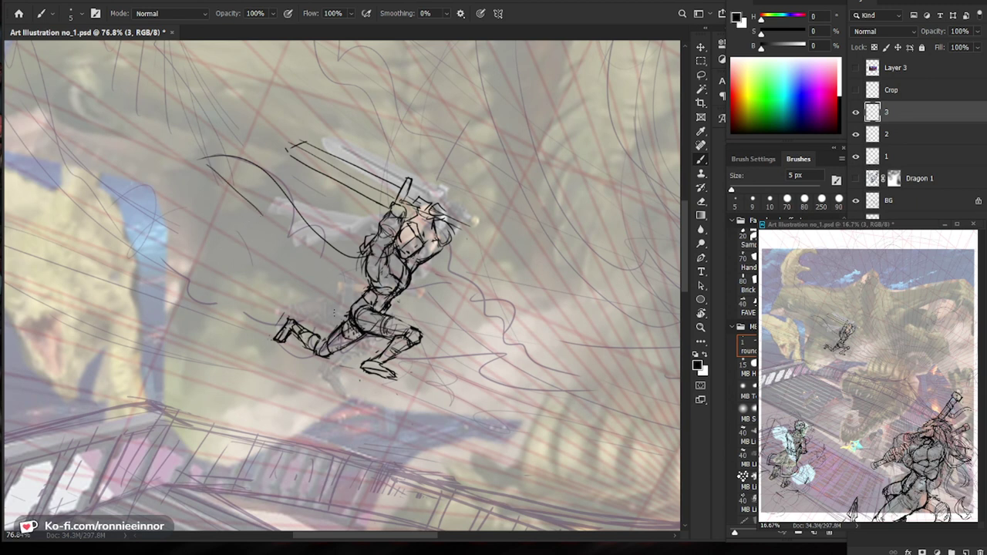
pyautogui.moveTo(353, 287); pyautogui.dragTo(364, 279)
pyautogui.moveTo(367, 284)
pyautogui.mouseDown()
pyautogui.moveTo(294, 298)
pyautogui.moveTo(252, 279)
pyautogui.mouseUp()
pyautogui.moveTo(222, 156)
pyautogui.mouseDown()
pyautogui.moveTo(132, 190)
pyautogui.moveTo(184, 185)
pyautogui.mouseUp()
pyautogui.moveTo(193, 190); pyautogui.dragTo(252, 270)
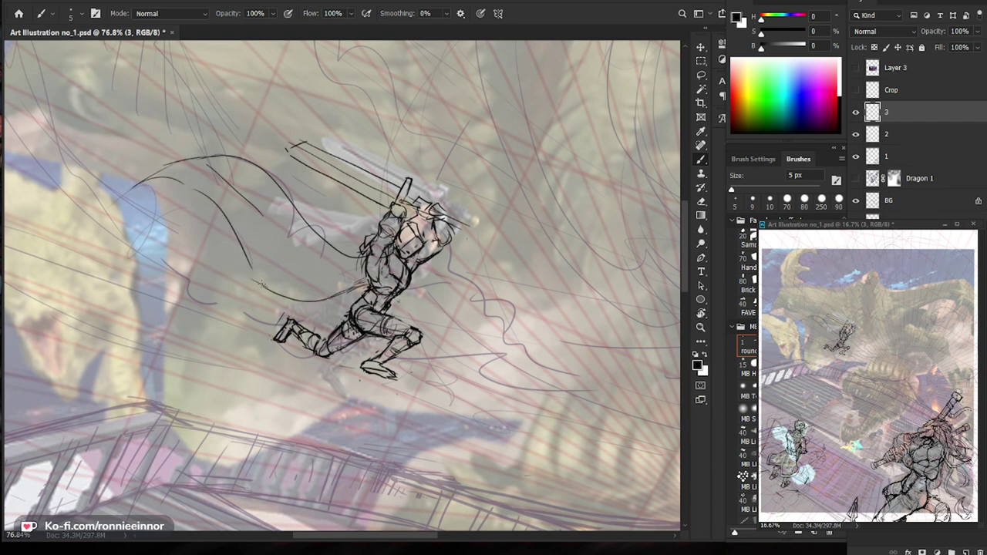
# Enlarge the eraser to 70 px and erase the cape's lower edge where it meets the waist.
pyautogui.hotkey('ctrl', '-')
pyautogui.hotkey('ctrl', '-')
pyautogui.moveTo(173, 150); pyautogui.dragTo(575, 440)
pyautogui.press('e')
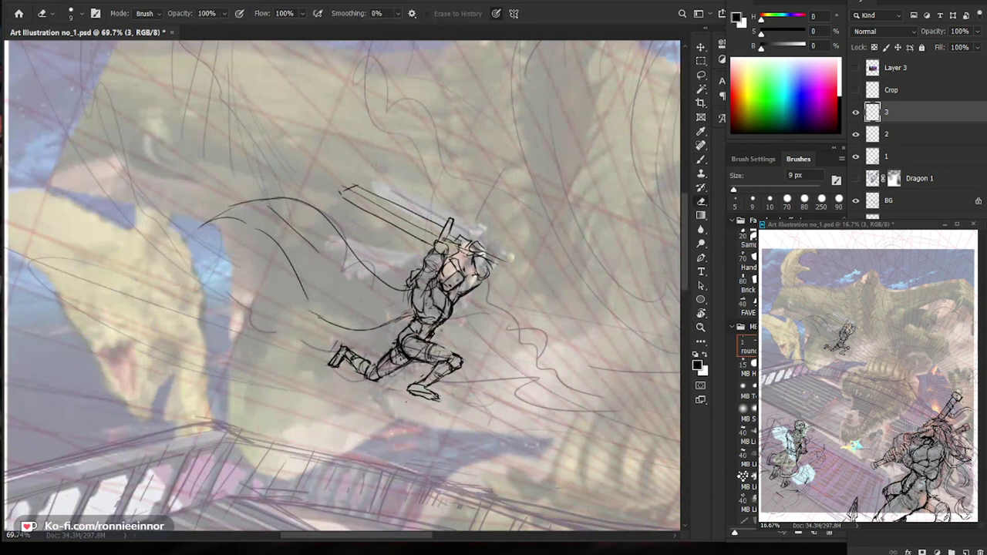
pyautogui.press(']')
pyautogui.press(']')
pyautogui.press(']')
pyautogui.press(']')
pyautogui.press(']')
pyautogui.press(']')
pyautogui.press(']')
pyautogui.press(']')
pyautogui.press(']')
pyautogui.press(']')
pyautogui.press(']')
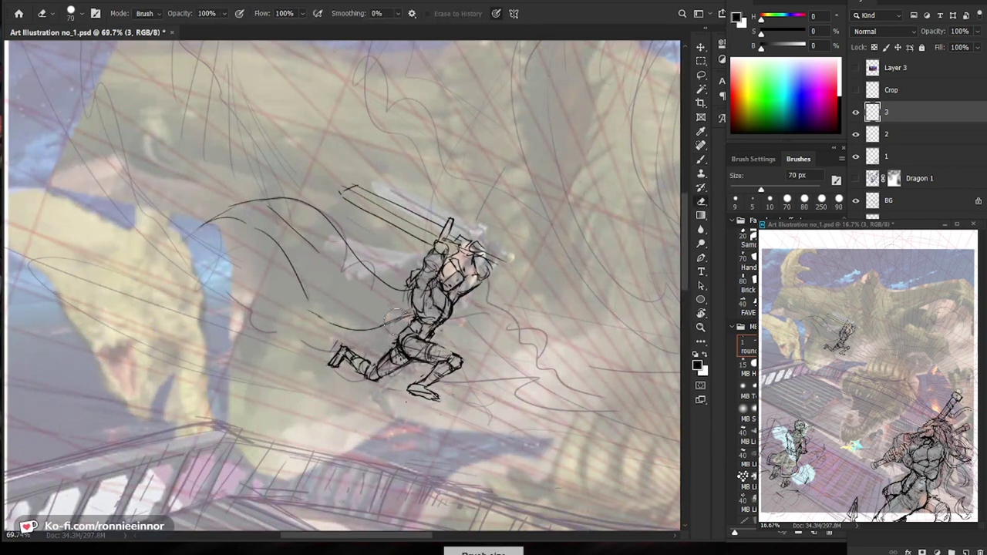
pyautogui.moveTo(398, 319)
pyautogui.mouseDown()
pyautogui.moveTo(302, 308)
pyautogui.moveTo(395, 315)
pyautogui.mouseUp()
# Redraw the cape's lower edge and inner folds down to a trailing corner, erasing stray lines.
pyautogui.press('b')
pyautogui.moveTo(285, 253); pyautogui.dragTo(299, 279)
pyautogui.moveTo(299, 279); pyautogui.dragTo(378, 319)
pyautogui.press('e')
pyautogui.moveTo(308, 297)
pyautogui.mouseDown()
pyautogui.moveTo(300, 276)
pyautogui.moveTo(295, 305)
pyautogui.moveTo(310, 318)
pyautogui.mouseUp()
pyautogui.press('b')
pyautogui.moveTo(288, 256); pyautogui.dragTo(315, 319)
pyautogui.moveTo(289, 271); pyautogui.dragTo(246, 220)
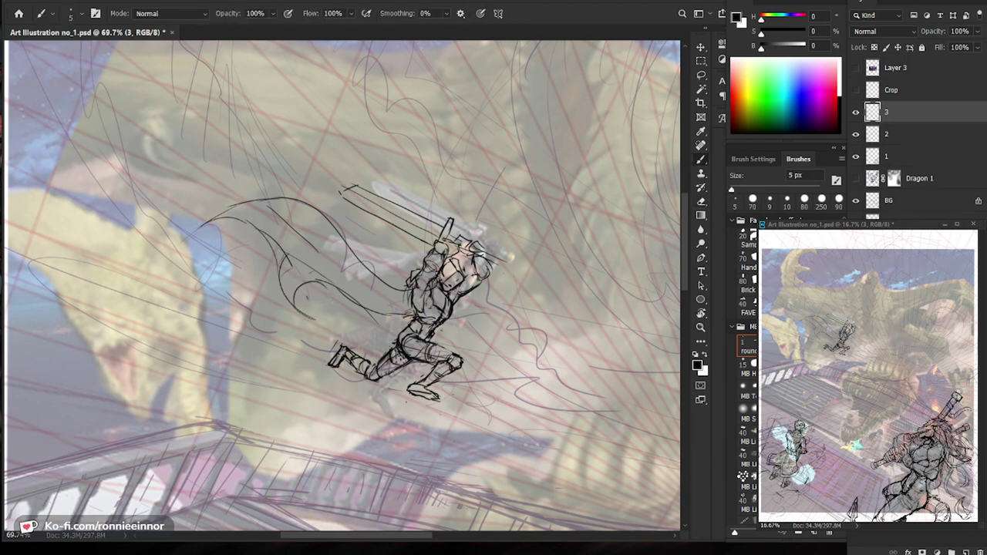
# Reinforce the cape's upper edge and curve its far end downward.
pyautogui.moveTo(413, 293)
pyautogui.mouseDown()
pyautogui.moveTo(394, 298)
pyautogui.moveTo(348, 268)
pyautogui.mouseUp()
pyautogui.moveTo(298, 216); pyautogui.dragTo(236, 250)
pyautogui.moveTo(233, 205); pyautogui.dragTo(221, 263)
# Erase and redraw the cape's lower corner as a sharp point, with hatching inside the fold.
pyautogui.press('e')
pyautogui.moveTo(308, 313); pyautogui.dragTo(297, 282)
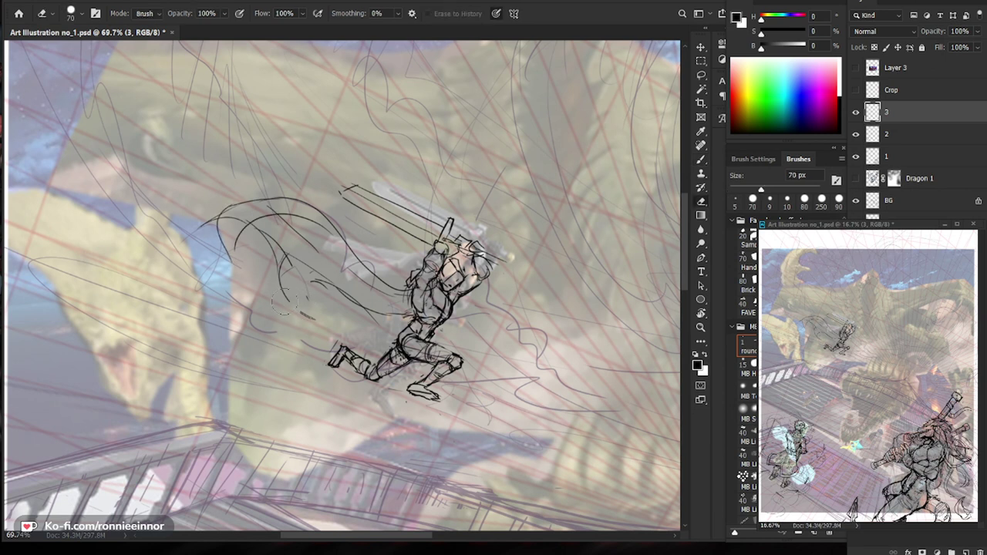
pyautogui.press('b')
pyautogui.moveTo(361, 305)
pyautogui.mouseDown()
pyautogui.moveTo(354, 296)
pyautogui.moveTo(307, 299)
pyautogui.moveTo(278, 315)
pyautogui.mouseUp()
pyautogui.moveTo(286, 261)
pyautogui.mouseDown()
pyautogui.moveTo(281, 313)
pyautogui.moveTo(280, 266)
pyautogui.moveTo(358, 303)
pyautogui.moveTo(335, 293)
pyautogui.moveTo(288, 304)
pyautogui.mouseUp()
pyautogui.press('e')
pyautogui.press('b')
pyautogui.press('e')
pyautogui.press('b')
pyautogui.press('e')
pyautogui.press('b')
pyautogui.moveTo(358, 305); pyautogui.dragTo(278, 314)
pyautogui.scroll(-5, 343, 285)
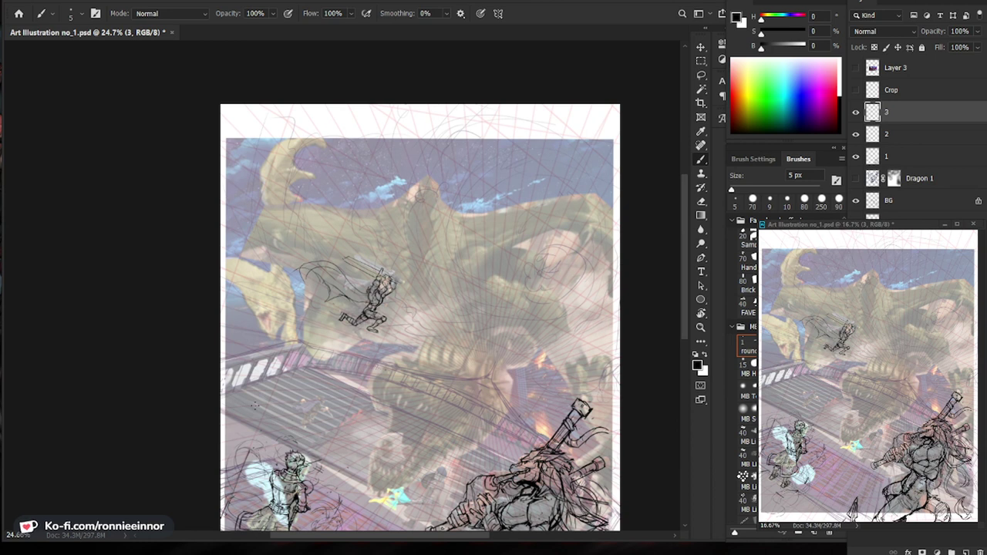
# Strengthen the cape's lower edge where it joins the swordsman's back.
pyautogui.moveTo(339, 284); pyautogui.dragTo(407, 271)
pyautogui.moveTo(352, 294); pyautogui.dragTo(315, 320)
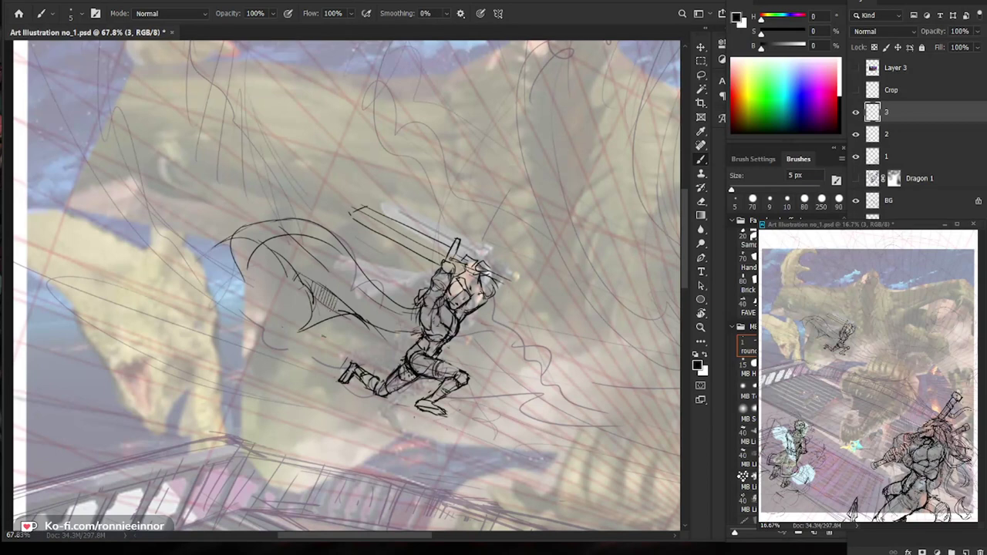
pyautogui.moveTo(513, 305)
pyautogui.mouseDown()
pyautogui.moveTo(474, 307)
pyautogui.moveTo(501, 308)
pyautogui.mouseUp()
pyautogui.moveTo(374, 317)
pyautogui.mouseDown()
pyautogui.moveTo(432, 320)
pyautogui.moveTo(423, 330)
pyautogui.mouseUp()
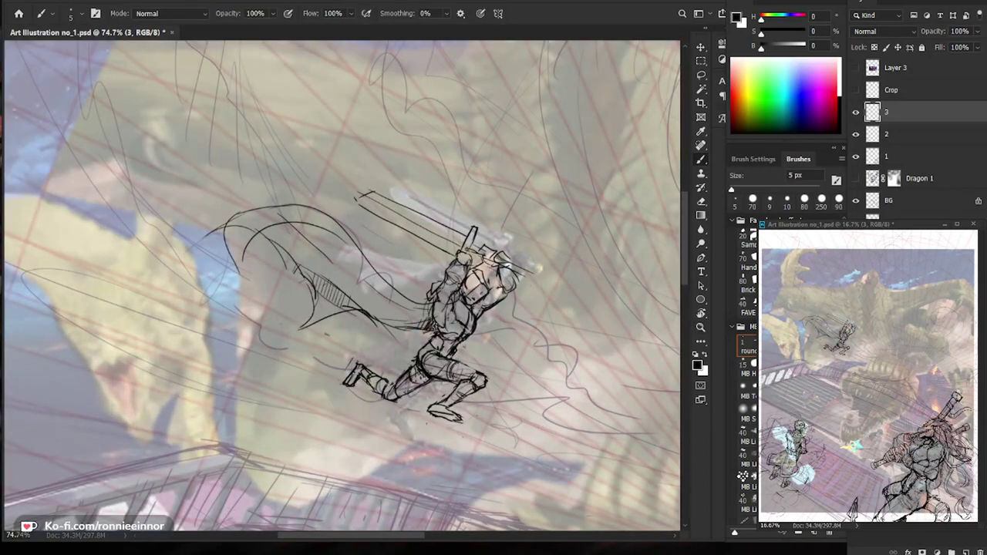
pyautogui.scroll(-5, 490, 326)
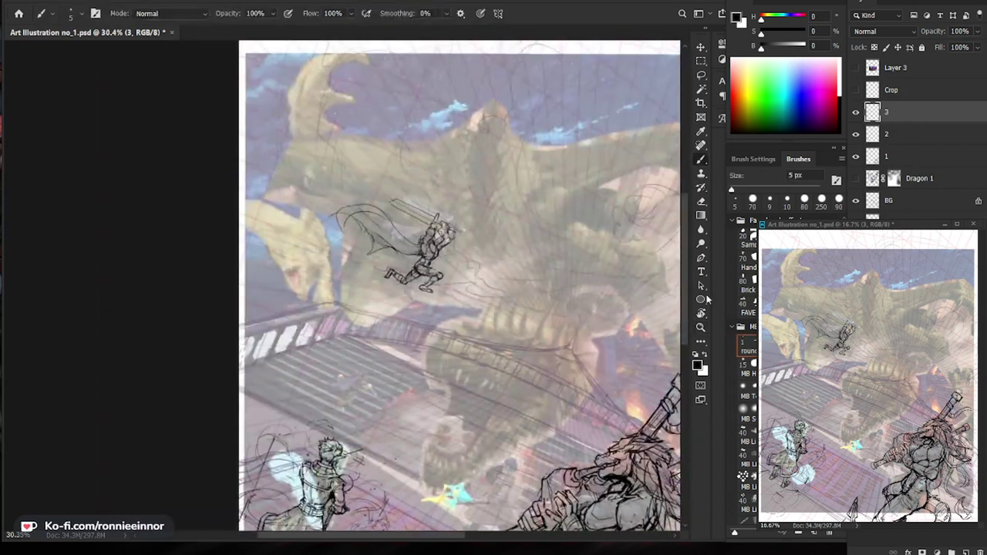
# Try reworking the cape's rounded far end by erasing its outline.
pyautogui.moveTo(377, 220); pyautogui.dragTo(432, 220)
pyautogui.press('e')
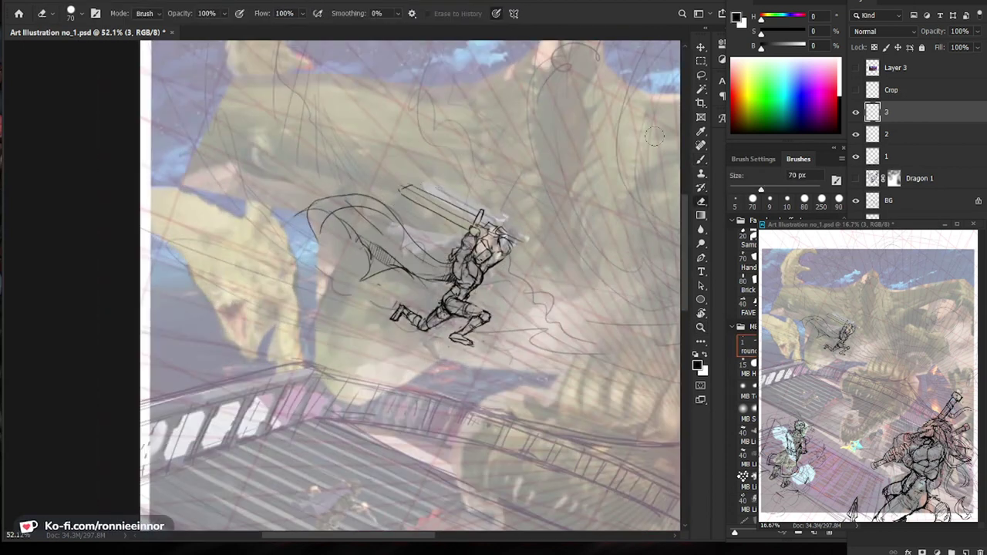
pyautogui.moveTo(310, 203)
pyautogui.mouseDown()
pyautogui.moveTo(306, 243)
pyautogui.moveTo(319, 204)
pyautogui.moveTo(314, 228)
pyautogui.mouseUp()
pyautogui.press('b')
pyautogui.moveTo(364, 203); pyautogui.dragTo(319, 238)
pyautogui.moveTo(571, 325)
pyautogui.mouseDown()
pyautogui.moveTo(502, 355)
pyautogui.moveTo(516, 345)
pyautogui.mouseUp()
pyautogui.moveTo(434, 289)
pyautogui.mouseDown()
pyautogui.moveTo(449, 290)
pyautogui.moveTo(423, 279)
pyautogui.mouseUp()
pyautogui.press('e')
pyautogui.moveTo(245, 260); pyautogui.dragTo(268, 202)
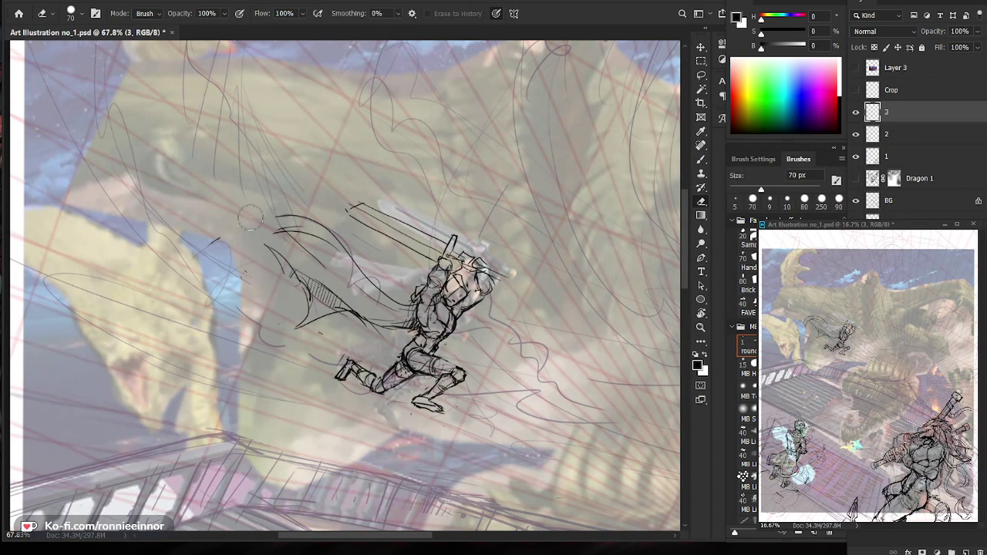
# Try redrawing the cape with its tail sweeping steeply upward and a matching upper edge.
pyautogui.press('b')
pyautogui.moveTo(370, 280)
pyautogui.mouseDown()
pyautogui.moveTo(286, 172)
pyautogui.moveTo(289, 157)
pyautogui.mouseUp()
pyautogui.moveTo(289, 156)
pyautogui.mouseDown()
pyautogui.moveTo(263, 192)
pyautogui.moveTo(271, 201)
pyautogui.mouseUp()
pyautogui.moveTo(271, 205); pyautogui.dragTo(324, 241)
pyautogui.moveTo(271, 220); pyautogui.dragTo(283, 233)
pyautogui.moveTo(283, 233)
pyautogui.mouseDown()
pyautogui.moveTo(267, 247)
pyautogui.moveTo(274, 256)
pyautogui.mouseUp()
pyautogui.moveTo(527, 333); pyautogui.dragTo(497, 338)
pyautogui.press('e')
pyautogui.moveTo(275, 233)
pyautogui.mouseDown()
pyautogui.moveTo(274, 212)
pyautogui.moveTo(332, 278)
pyautogui.mouseUp()
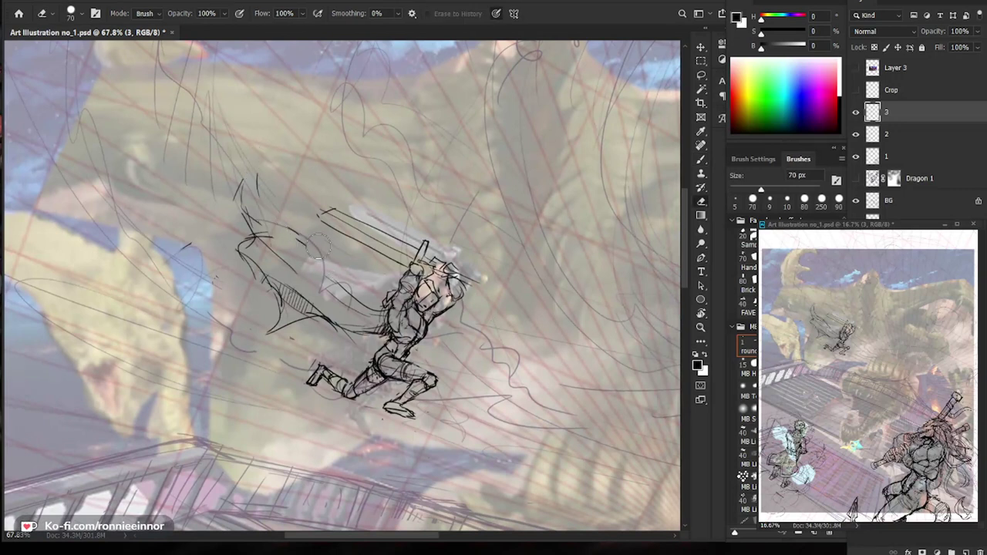
pyautogui.press('b')
pyautogui.moveTo(379, 310)
pyautogui.mouseDown()
pyautogui.moveTo(284, 264)
pyautogui.moveTo(282, 167)
pyautogui.mouseUp()
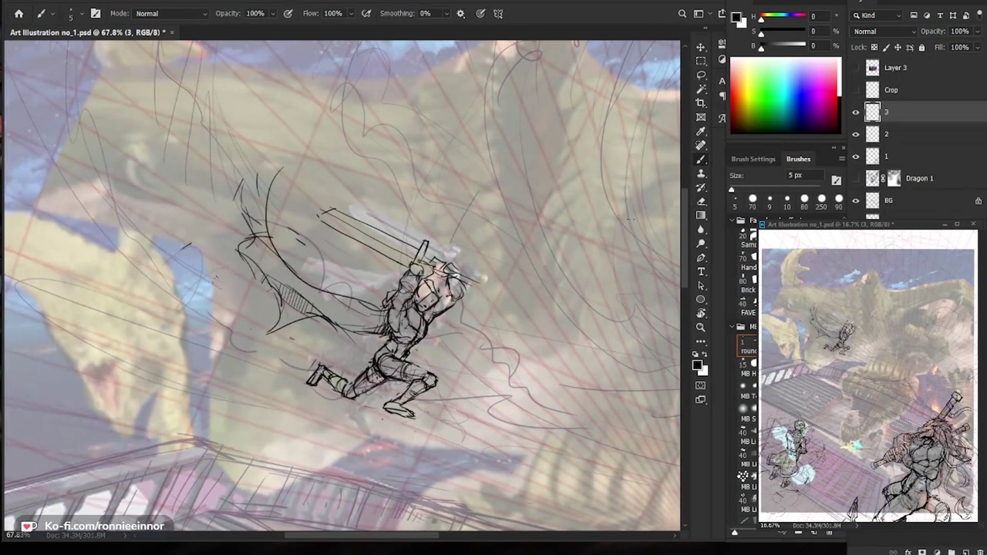
# Undo the latest strokes of the upward-sweeping cape.
pyautogui.hotkey('ctrl', 'z')
pyautogui.hotkey('ctrl', 'z')
pyautogui.hotkey('ctrl', 'z')
pyautogui.hotkey('ctrl', 'z')
pyautogui.hotkey('ctrl', 'z')
pyautogui.hotkey('ctrl', 'z')
pyautogui.hotkey('ctrl', 'z')
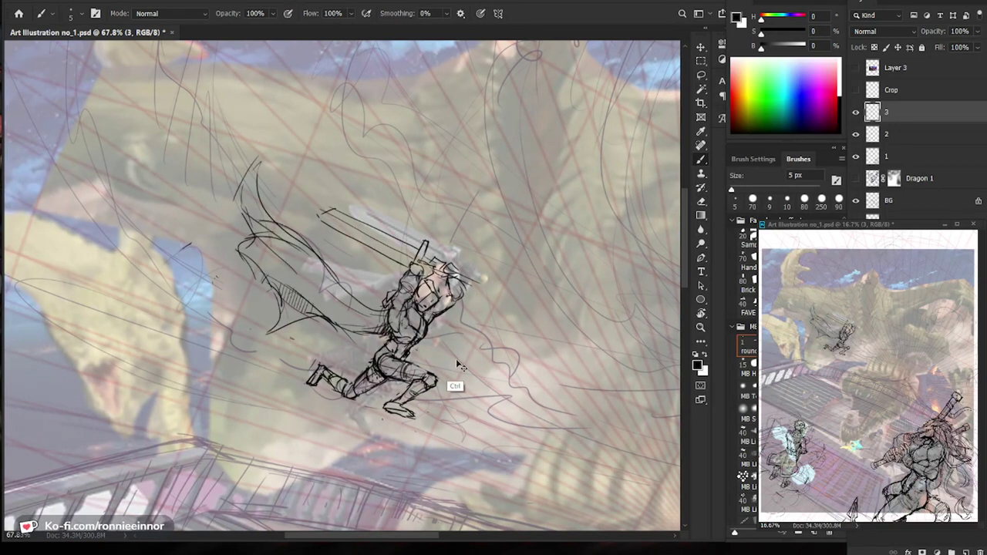
pyautogui.hotkey('ctrl', 'z')
# Erase the cape's far end and redraw it as a rounded, billowing edge.
pyautogui.press('e')
pyautogui.moveTo(239, 222)
pyautogui.mouseDown()
pyautogui.moveTo(208, 237)
pyautogui.moveTo(214, 270)
pyautogui.mouseUp()
pyautogui.press('b')
pyautogui.moveTo(293, 233); pyautogui.dragTo(217, 235)
pyautogui.moveTo(220, 290); pyautogui.dragTo(216, 237)
pyautogui.press('e')
pyautogui.press('b')
pyautogui.hotkey('ctrl', 'z')
pyautogui.hotkey('ctrl', 'z')
# Redraw the cape's pointed lower tip and clean up its lower edge toward the waist.
pyautogui.moveTo(337, 327); pyautogui.dragTo(298, 342)
pyautogui.moveTo(283, 310); pyautogui.dragTo(304, 344)
pyautogui.press('z')
pyautogui.moveTo(372, 319)
pyautogui.mouseDown()
pyautogui.moveTo(308, 319)
pyautogui.moveTo(432, 317)
pyautogui.mouseUp()
pyautogui.press('e')
pyautogui.moveTo(398, 351); pyautogui.dragTo(333, 327)
pyautogui.press('b')
pyautogui.moveTo(351, 328)
pyautogui.mouseDown()
pyautogui.moveTo(307, 346)
pyautogui.moveTo(337, 341)
pyautogui.mouseUp()
pyautogui.press('e')
pyautogui.press('b')
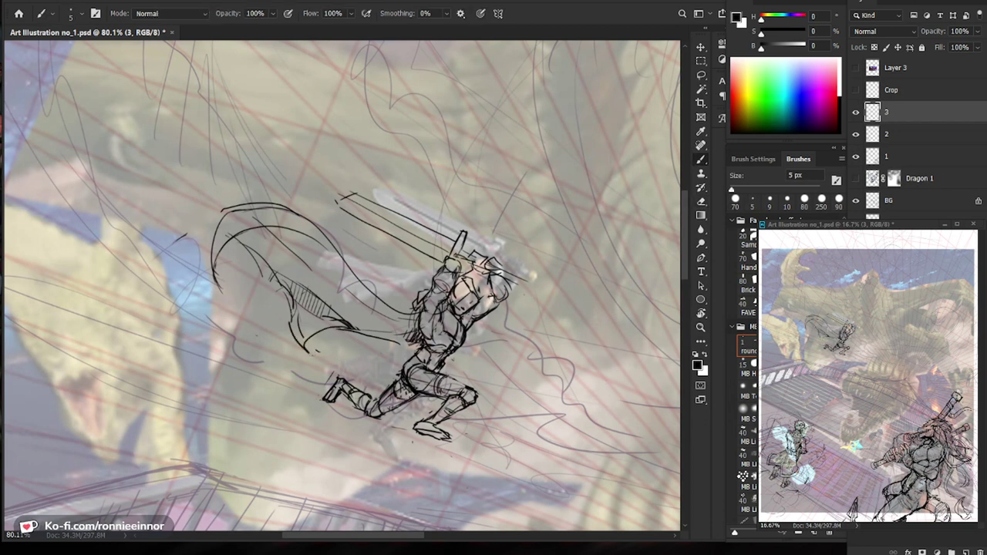
# Lasso the swordsman's rear lower leg and rotate it with Free Transform so the shin lies nearly horizontal.
pyautogui.scroll(-4, 338, 337)
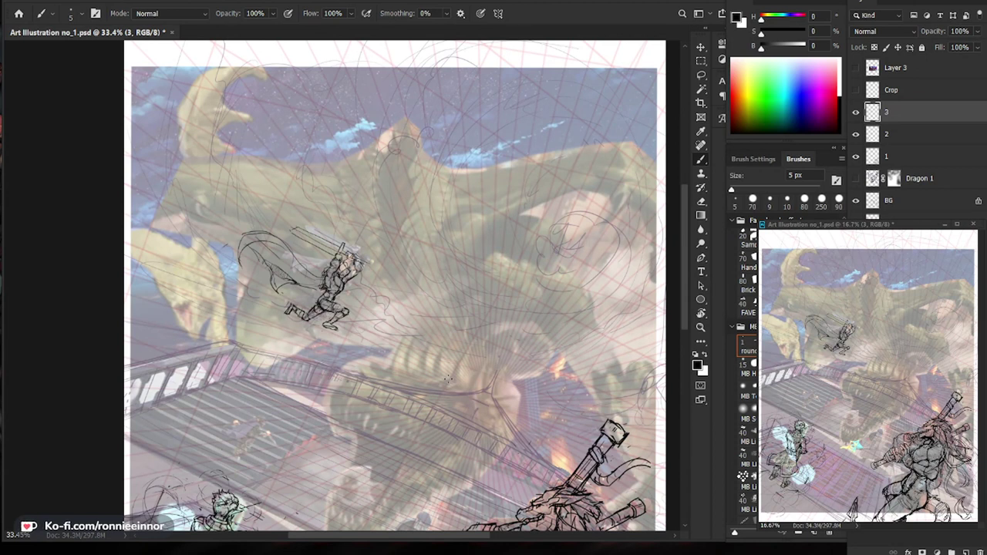
pyautogui.hotkey('ctrl', 'space')
pyautogui.moveTo(312, 338); pyautogui.dragTo(528, 378)
pyautogui.moveTo(250, 302); pyautogui.dragTo(313, 361)
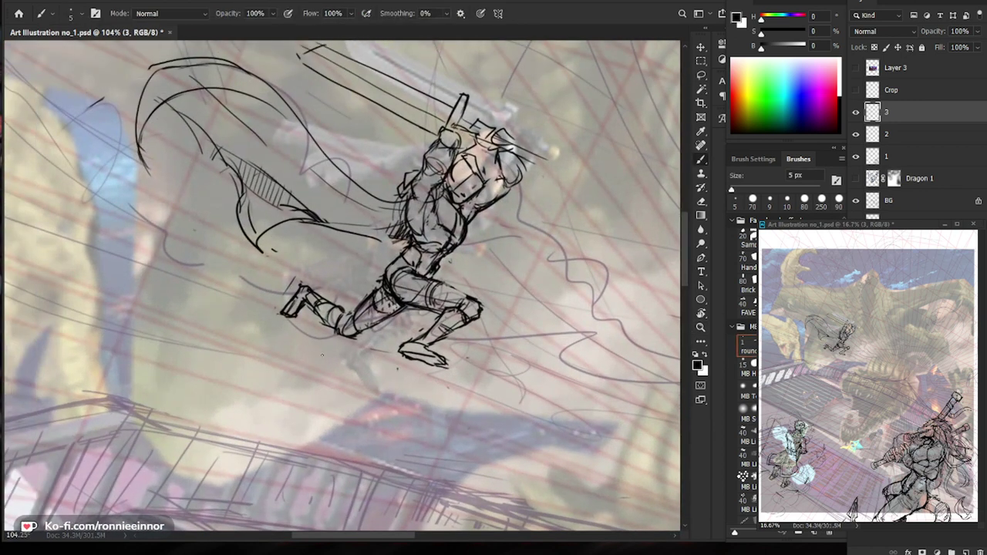
pyautogui.press('l')
pyautogui.moveTo(354, 338)
pyautogui.mouseDown()
pyautogui.moveTo(356, 351)
pyautogui.moveTo(238, 372)
pyautogui.moveTo(298, 419)
pyautogui.moveTo(363, 354)
pyautogui.mouseUp()
pyautogui.hotkey('ctrl', 't')
pyautogui.press('Return')
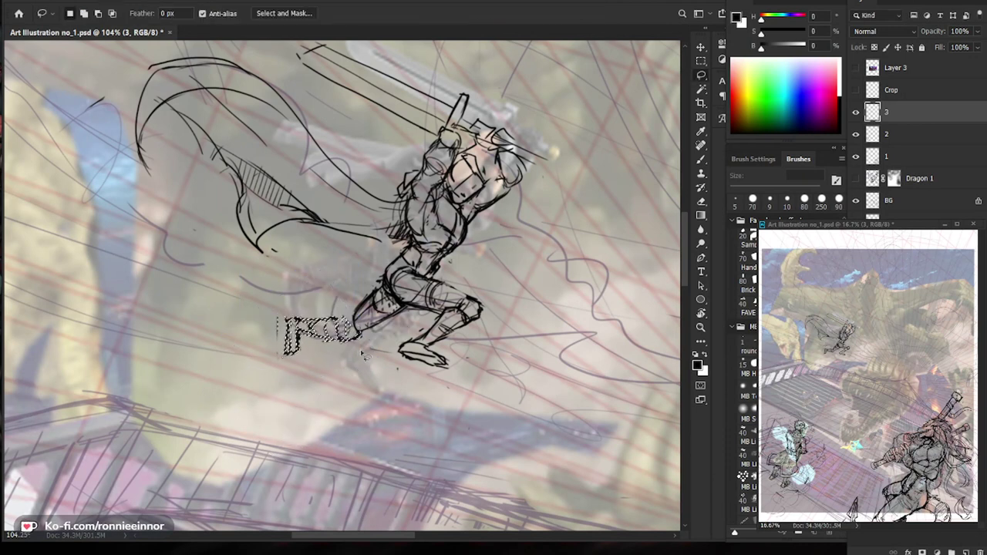
pyautogui.hotkey('ctrl', 'd')
# Touch up the lines of the swordsman's rear foot and shin.
pyautogui.press('b')
pyautogui.moveTo(299, 341)
pyautogui.mouseDown()
pyautogui.moveTo(299, 357)
pyautogui.moveTo(305, 330)
pyautogui.moveTo(287, 336)
pyautogui.moveTo(330, 344)
pyautogui.mouseUp()
pyautogui.moveTo(324, 322); pyautogui.dragTo(332, 343)
pyautogui.moveTo(392, 332)
pyautogui.mouseDown()
pyautogui.moveTo(336, 339)
pyautogui.moveTo(432, 329)
pyautogui.mouseUp()
pyautogui.press('b')
pyautogui.moveTo(365, 313)
pyautogui.mouseDown()
pyautogui.moveTo(337, 320)
pyautogui.moveTo(348, 317)
pyautogui.mouseUp()
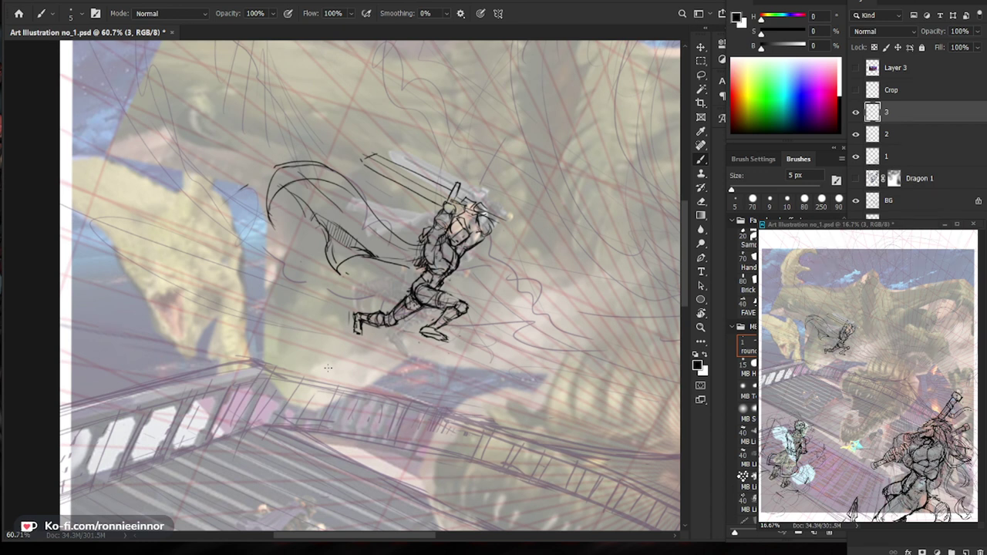
# Erase and redraw the outline of the swordsman's front foot, reducing the eraser to 10 px.
pyautogui.scroll(3, 422, 363)
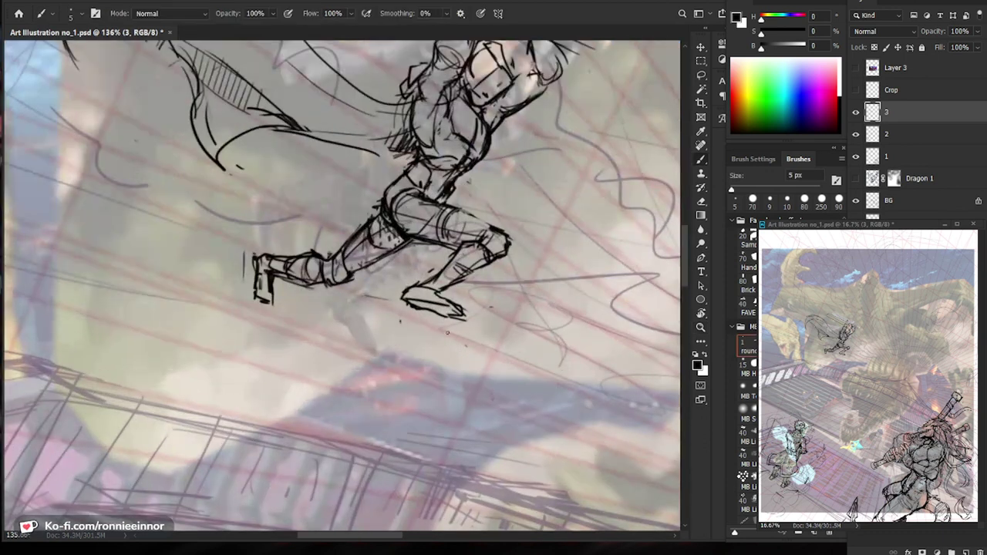
pyautogui.moveTo(420, 306); pyautogui.dragTo(441, 316)
pyautogui.press('e')
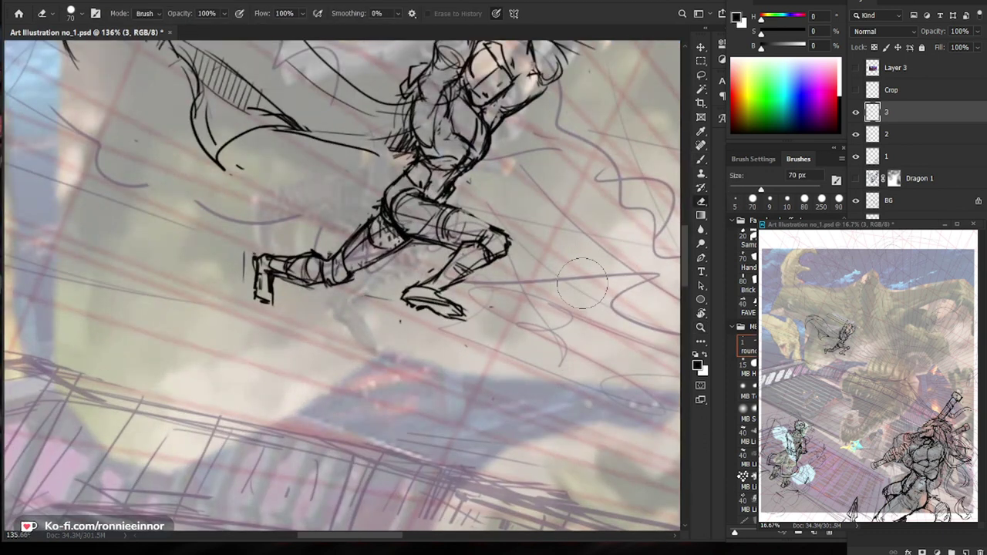
pyautogui.moveTo(454, 305)
pyautogui.mouseDown()
pyautogui.moveTo(412, 303)
pyautogui.moveTo(466, 314)
pyautogui.moveTo(429, 299)
pyautogui.mouseUp()
pyautogui.press('b')
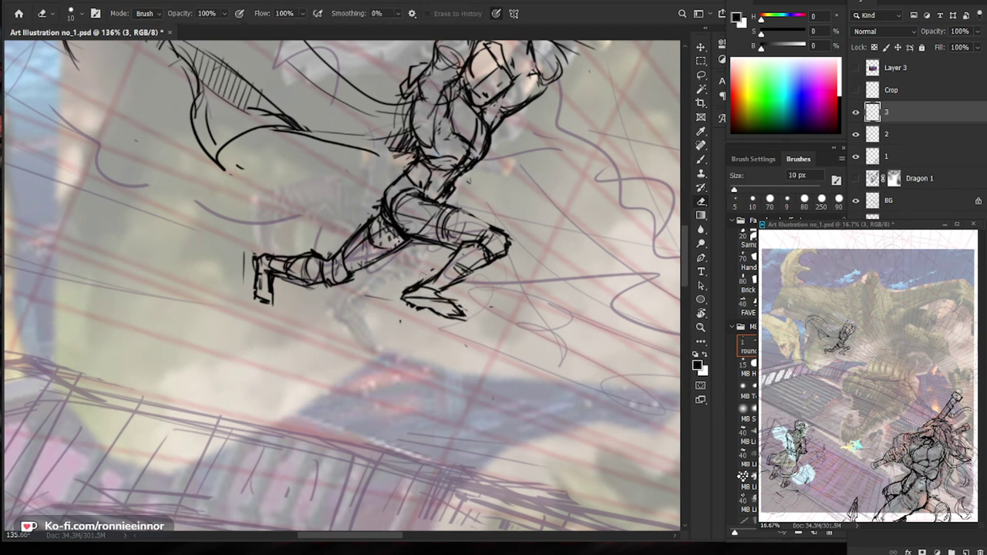
pyautogui.press('e')
pyautogui.press('b')
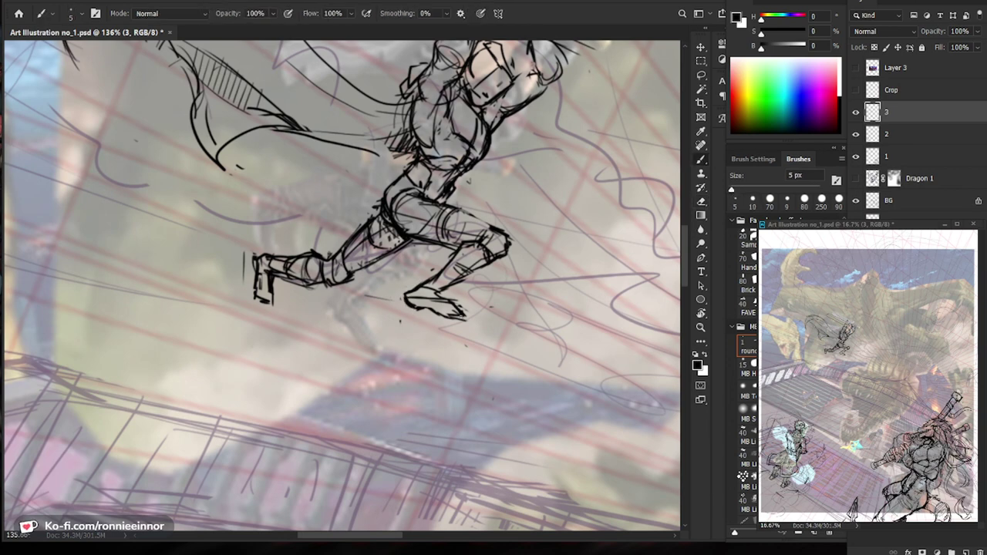
# Examine the whole illustration to compare the swordsman's pose and scale with the other characters.
pyautogui.moveTo(486, 324); pyautogui.dragTo(362, 331)
pyautogui.moveTo(578, 481); pyautogui.dragTo(454, 330)
pyautogui.moveTo(541, 317); pyautogui.dragTo(494, 333)
pyautogui.moveTo(348, 399); pyautogui.dragTo(415, 398)
pyautogui.moveTo(513, 426); pyautogui.dragTo(509, 385)
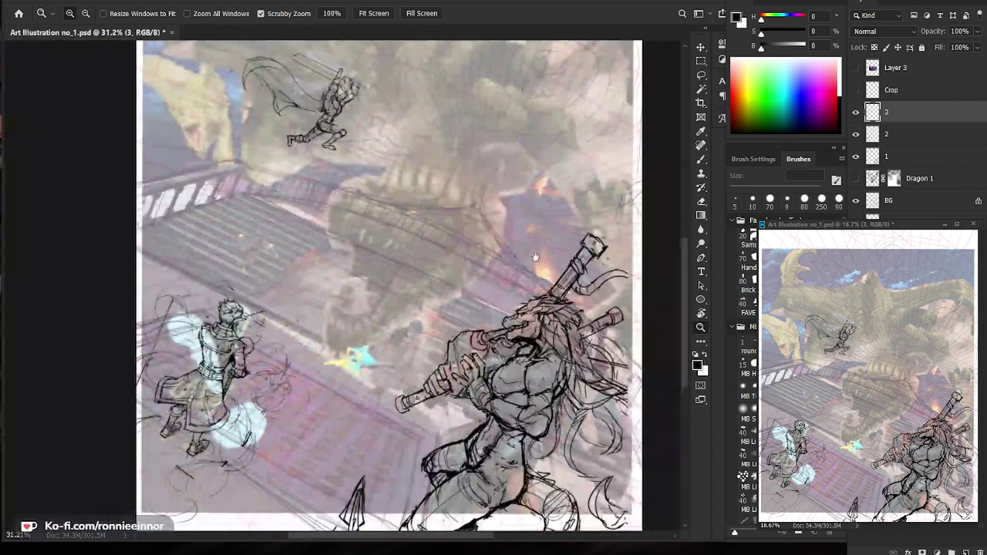
pyautogui.moveTo(463, 169); pyautogui.dragTo(503, 343)
pyautogui.moveTo(382, 258); pyautogui.dragTo(590, 259)
pyautogui.moveTo(402, 312); pyautogui.dragTo(372, 330)
# Touch up the lines between the swordsman's jaw and near shoulder, alternating between brush and eraser.
pyautogui.press('e')
pyautogui.scroll(-2, 433, 306)
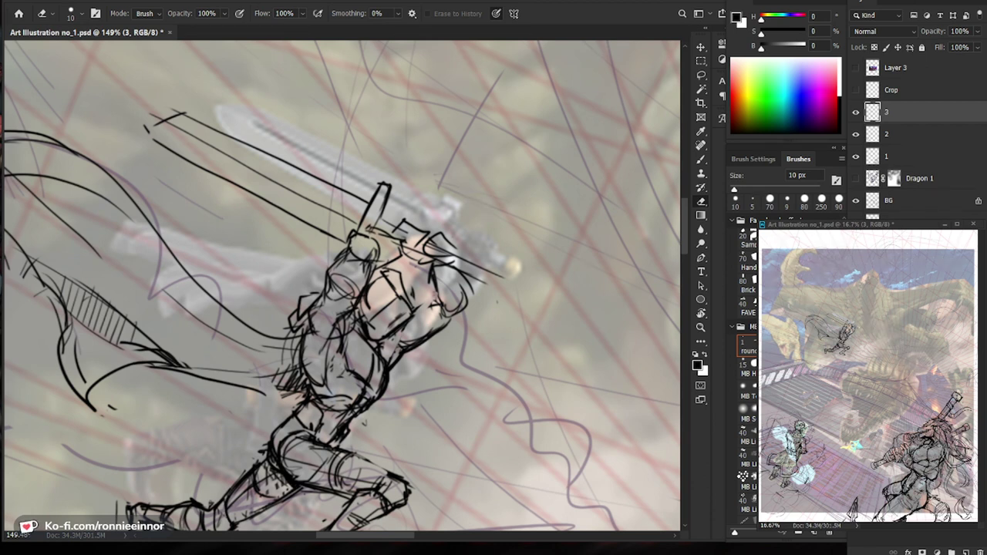
pyautogui.press('b')
pyautogui.moveTo(361, 302); pyautogui.dragTo(369, 328)
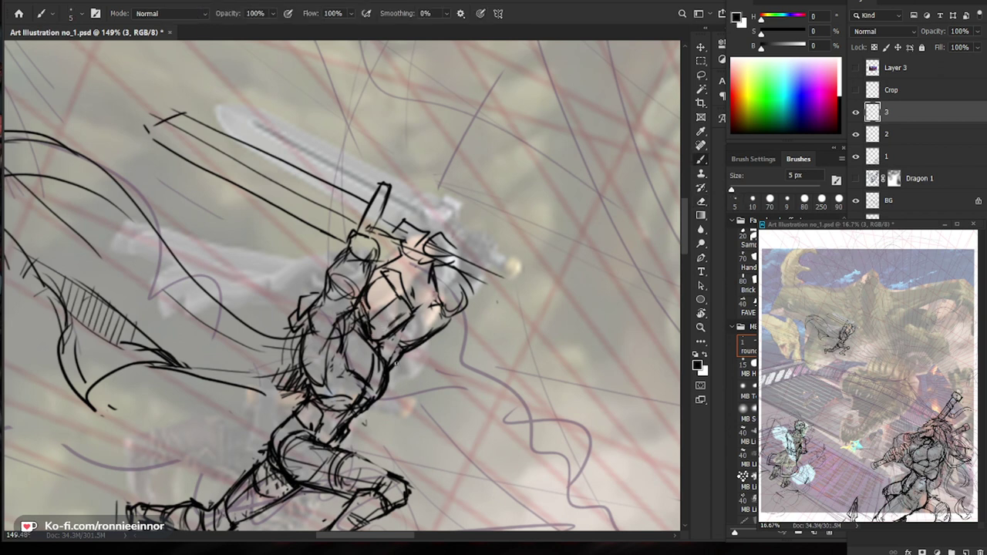
pyautogui.moveTo(349, 334); pyautogui.dragTo(367, 356)
pyautogui.press('e')
pyautogui.moveTo(364, 315)
pyautogui.mouseDown()
pyautogui.moveTo(371, 350)
pyautogui.moveTo(360, 331)
pyautogui.moveTo(375, 349)
pyautogui.moveTo(400, 313)
pyautogui.mouseUp()
pyautogui.press('b')
pyautogui.press('e')
pyautogui.press('z')
pyautogui.moveTo(463, 311); pyautogui.dragTo(408, 316)
pyautogui.press('z')
pyautogui.moveTo(431, 357)
pyautogui.mouseDown()
pyautogui.moveTo(474, 357)
pyautogui.moveTo(513, 341)
pyautogui.mouseUp()
pyautogui.press('b')
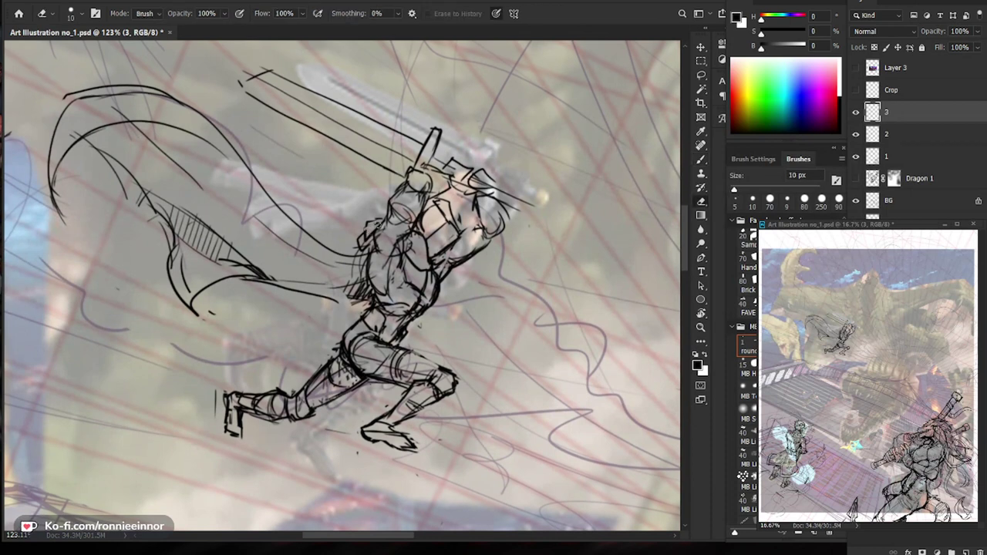
# Touch up the lines of the swordsman's chest and upper torso, alternating between brush and eraser.
pyautogui.press('e')
pyautogui.press('b')
pyautogui.moveTo(363, 240)
pyautogui.mouseDown()
pyautogui.moveTo(363, 248)
pyautogui.moveTo(372, 242)
pyautogui.moveTo(309, 234)
pyautogui.mouseUp()
pyautogui.press('e')
pyautogui.press('b')
pyautogui.press('z')
pyautogui.press('b')
pyautogui.moveTo(420, 232)
pyautogui.mouseDown()
pyautogui.moveTo(470, 231)
pyautogui.moveTo(372, 221)
pyautogui.mouseUp()
pyautogui.press('z')
pyautogui.press('b')
pyautogui.moveTo(372, 224); pyautogui.dragTo(367, 235)
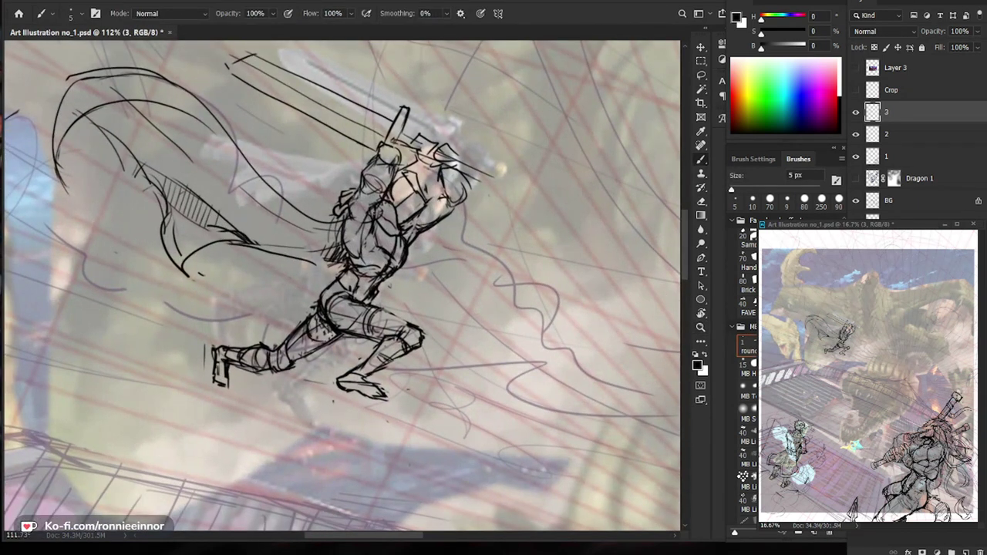
# Clean up and redraw small lines around the swordsman's rear shoulder and raised upper arm.
pyautogui.press('e')
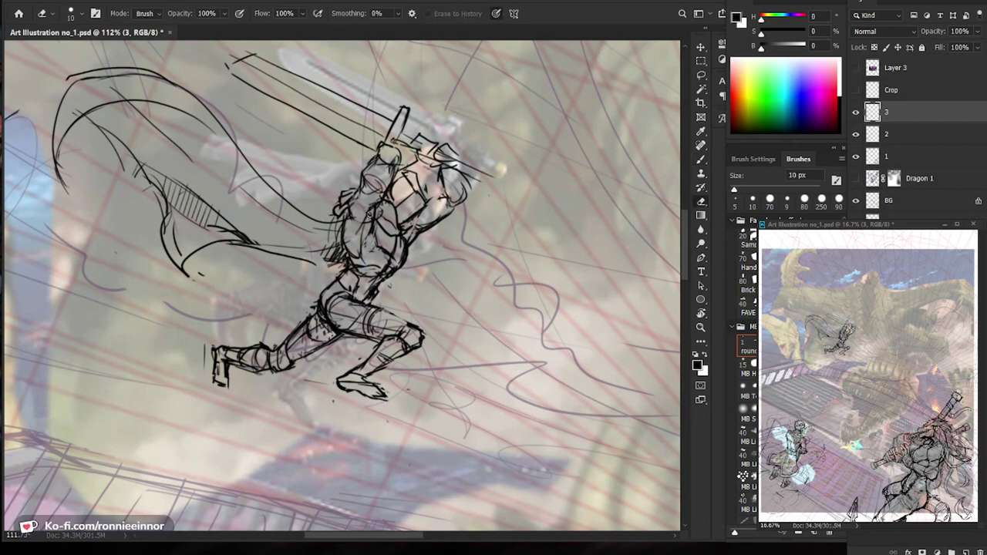
pyautogui.moveTo(377, 201)
pyautogui.mouseDown()
pyautogui.moveTo(389, 177)
pyautogui.moveTo(386, 198)
pyautogui.mouseUp()
pyautogui.press('b')
pyautogui.moveTo(451, 203); pyautogui.dragTo(446, 224)
pyautogui.press('e')
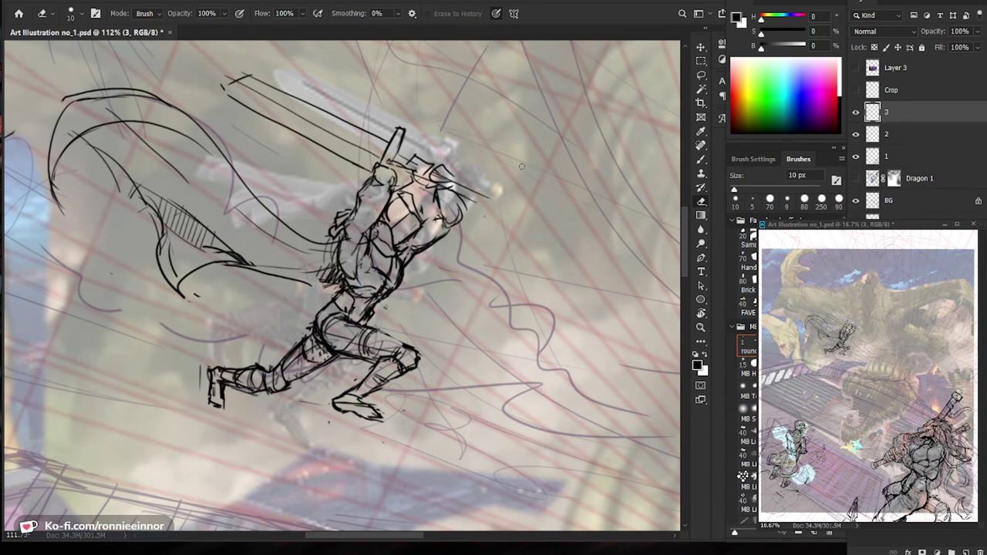
pyautogui.press('b')
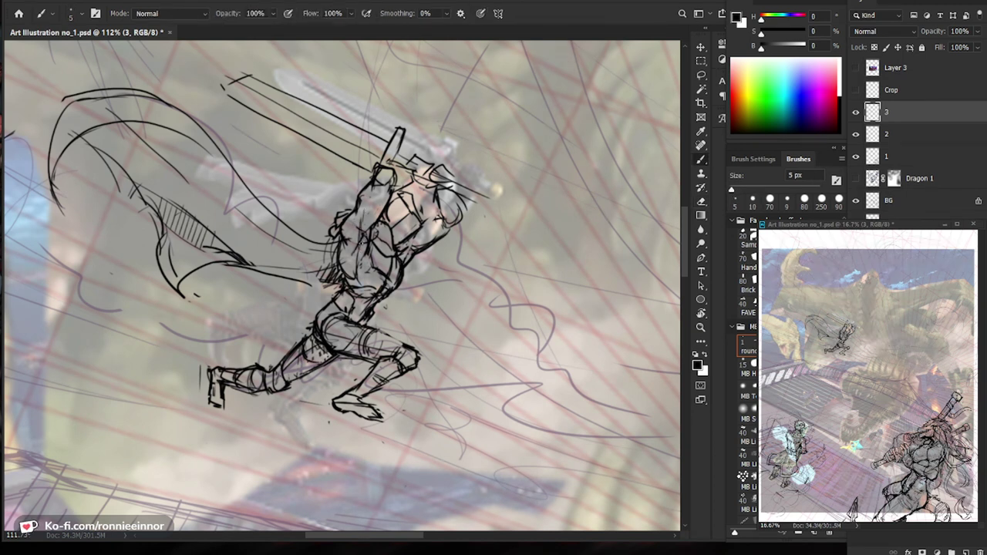
pyautogui.moveTo(438, 341); pyautogui.dragTo(430, 313)
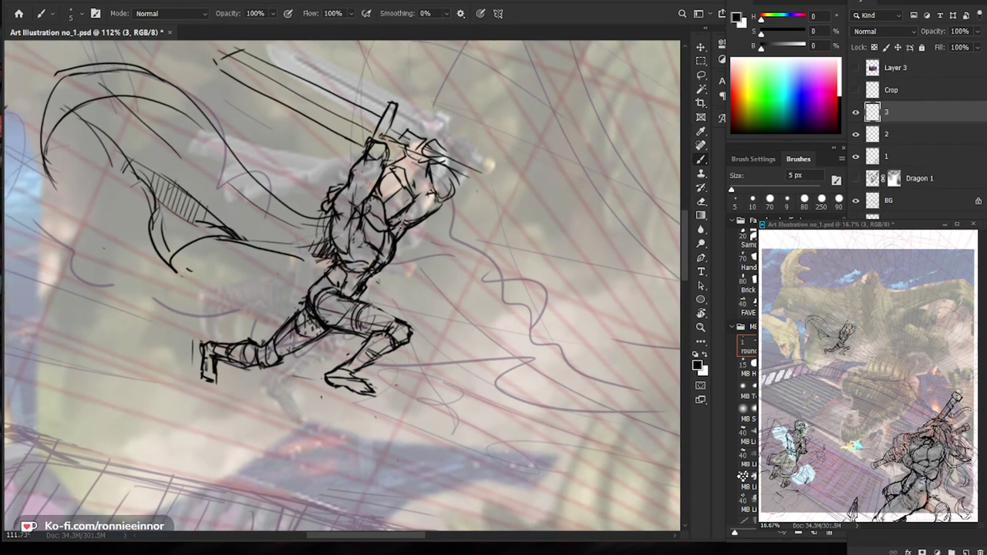
# Erase and redraw the front contour of the swordsman's torso, then check the figure within the whole scene.
pyautogui.press('e')
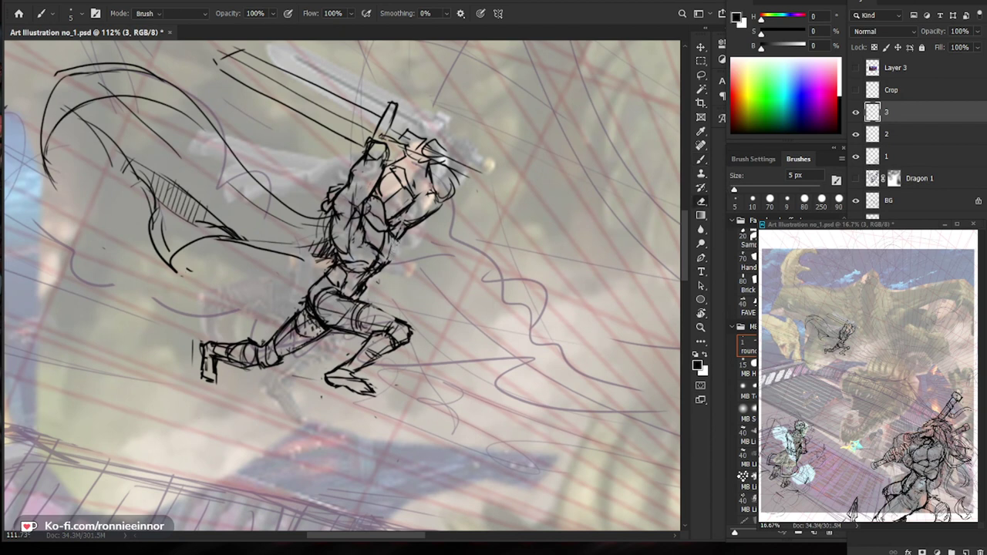
pyautogui.press('b')
pyautogui.moveTo(399, 238)
pyautogui.mouseDown()
pyautogui.moveTo(398, 264)
pyautogui.moveTo(347, 265)
pyautogui.moveTo(472, 236)
pyautogui.moveTo(452, 237)
pyautogui.moveTo(436, 255)
pyautogui.moveTo(327, 258)
pyautogui.mouseUp()
pyautogui.press('e')
pyautogui.press('b')
pyautogui.press('z')
pyautogui.press('z')
pyautogui.press('z')
pyautogui.press('e')
pyautogui.press('z')
pyautogui.press('space')
pyautogui.moveTo(457, 367); pyautogui.dragTo(461, 307)
pyautogui.press('z')
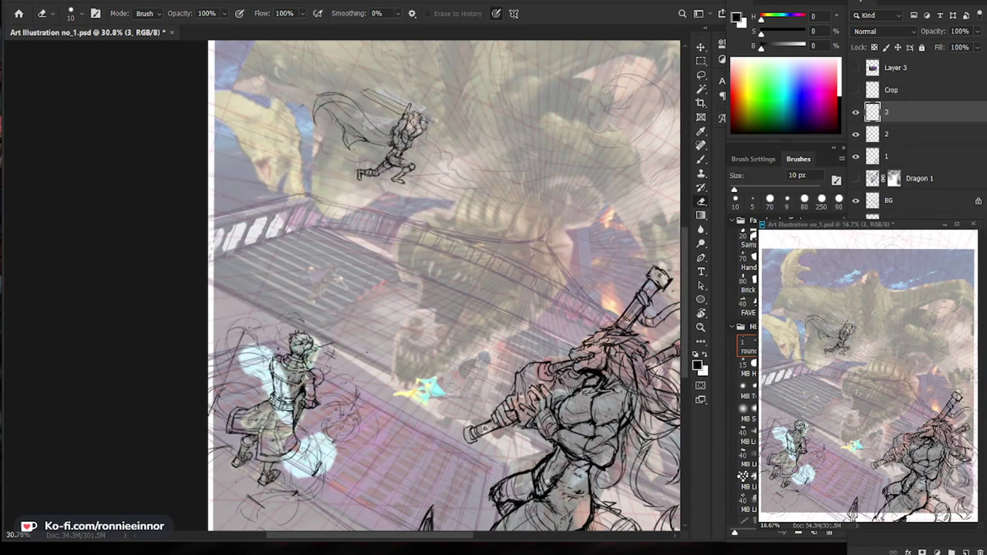
# Refine the lines where the swordsman's near elbow overlaps the chest, using brush and eraser.
pyautogui.press('b')
pyautogui.scroll(10, 390, 159)
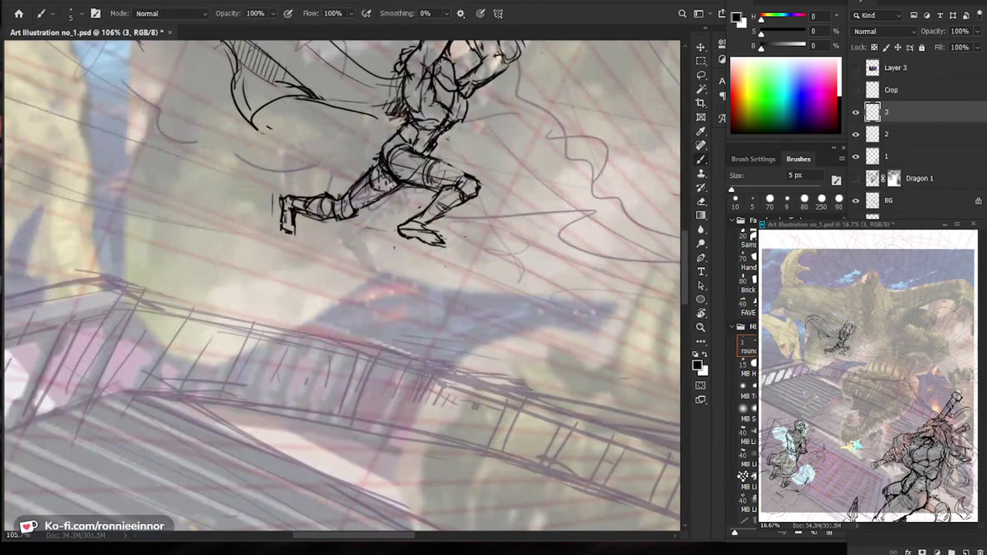
pyautogui.moveTo(375, 202); pyautogui.dragTo(352, 266)
pyautogui.press('z')
pyautogui.press('b')
pyautogui.moveTo(487, 258)
pyautogui.mouseDown()
pyautogui.moveTo(454, 268)
pyautogui.moveTo(449, 256)
pyautogui.moveTo(463, 250)
pyautogui.mouseUp()
pyautogui.press('e')
pyautogui.press('b')
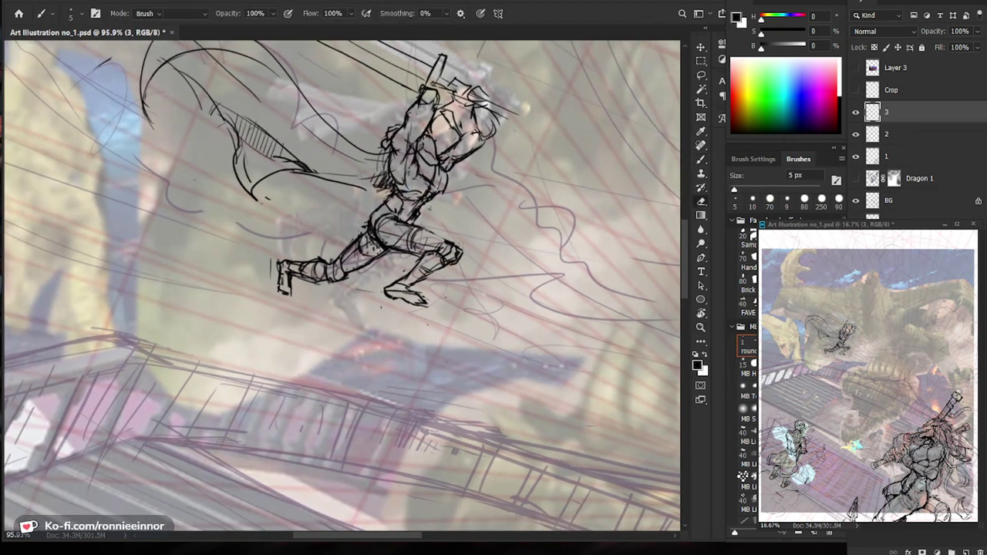
pyautogui.press('e')
pyautogui.press('b')
pyautogui.press('e')
pyautogui.press('b')
pyautogui.moveTo(457, 252)
pyautogui.mouseDown()
pyautogui.moveTo(452, 264)
pyautogui.moveTo(467, 270)
pyautogui.mouseUp()
# Examine the swordsman's pose up close and against the surrounding scene.
pyautogui.hotkey('ctrl', 'space')
pyautogui.hotkey('ctrl', 'space')
pyautogui.moveTo(451, 200); pyautogui.dragTo(485, 196)
pyautogui.press('b')
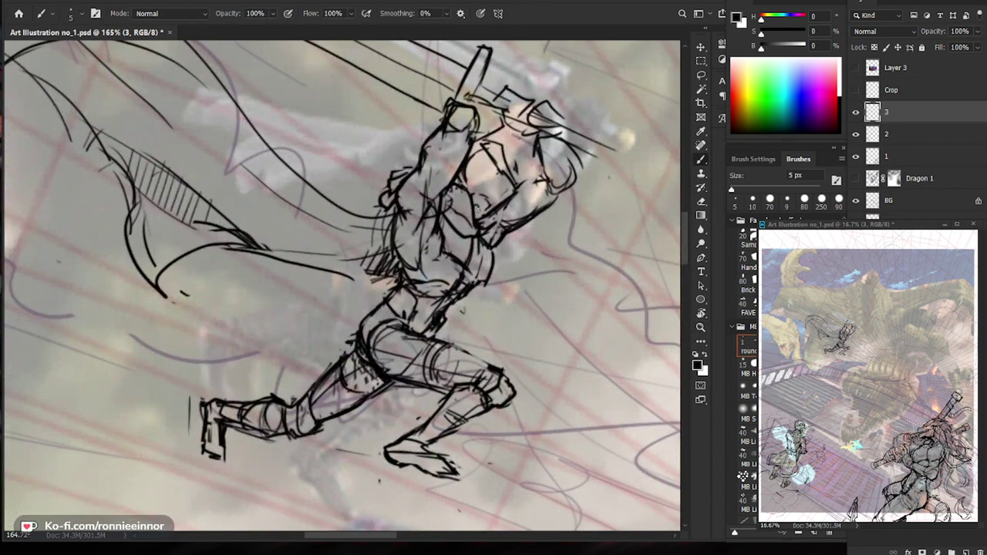
pyautogui.hotkey('ctrl', 'space')
pyautogui.moveTo(540, 206); pyautogui.dragTo(466, 193)
pyautogui.hotkey('ctrl', 'space')
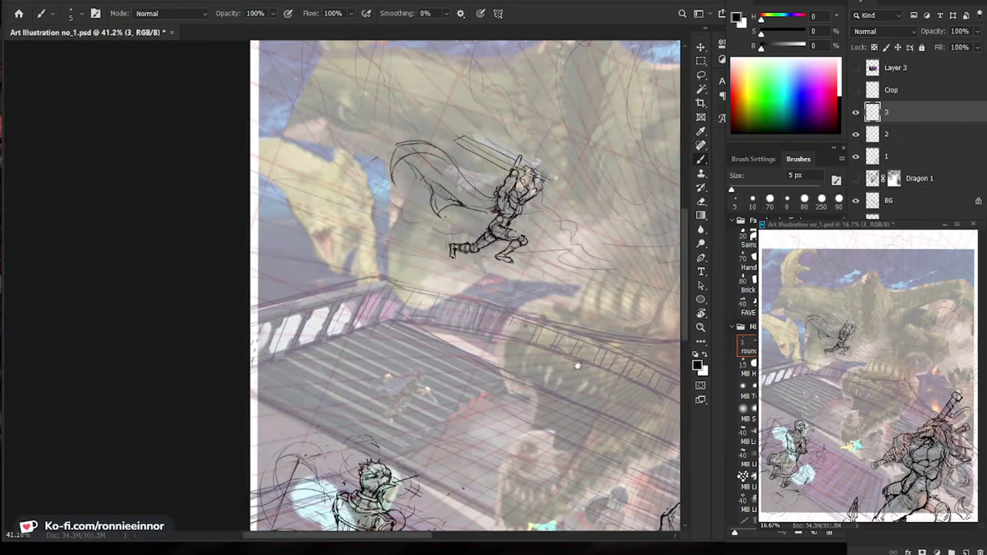
pyautogui.press('space')
pyautogui.moveTo(577, 364); pyautogui.dragTo(521, 361)
# Erase and redraw the lines of the swordsman's lower face, jaw and neck.
pyautogui.hotkey('ctrl', 'space')
pyautogui.moveTo(470, 186); pyautogui.dragTo(500, 186)
pyautogui.press('b')
pyautogui.press('e')
pyautogui.moveTo(473, 185); pyautogui.dragTo(467, 200)
pyautogui.moveTo(446, 166)
pyautogui.mouseDown()
pyautogui.moveTo(438, 176)
pyautogui.moveTo(455, 198)
pyautogui.mouseUp()
pyautogui.press('b')
pyautogui.moveTo(443, 167); pyautogui.dragTo(464, 213)
pyautogui.press('e')
pyautogui.press('b')
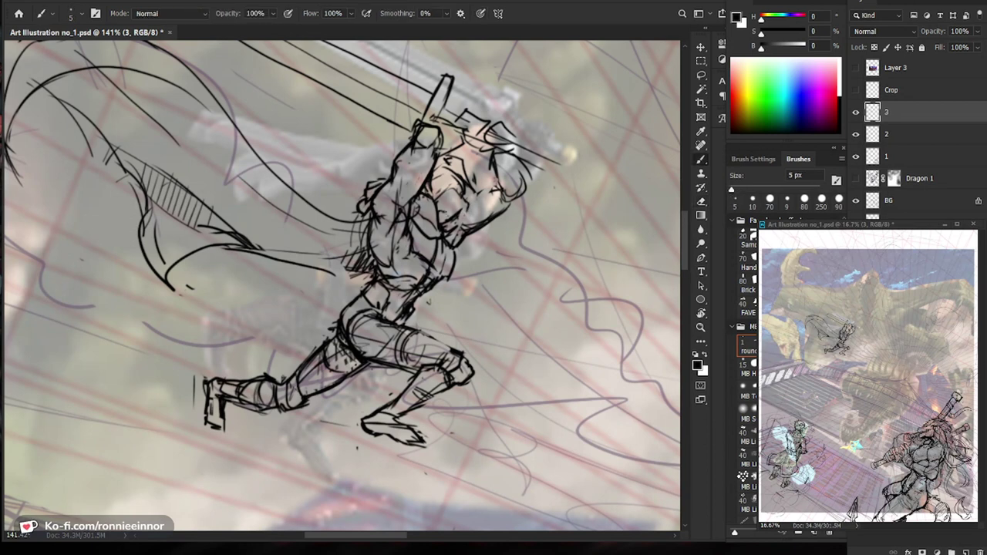
# Erase the stray lines around the swordsman's near elbow and redraw its outline in front of the chest.
pyautogui.press('z')
pyautogui.moveTo(438, 231)
pyautogui.mouseDown()
pyautogui.moveTo(459, 232)
pyautogui.moveTo(386, 210)
pyautogui.mouseUp()
pyautogui.press('z')
pyautogui.moveTo(494, 395); pyautogui.dragTo(465, 322)
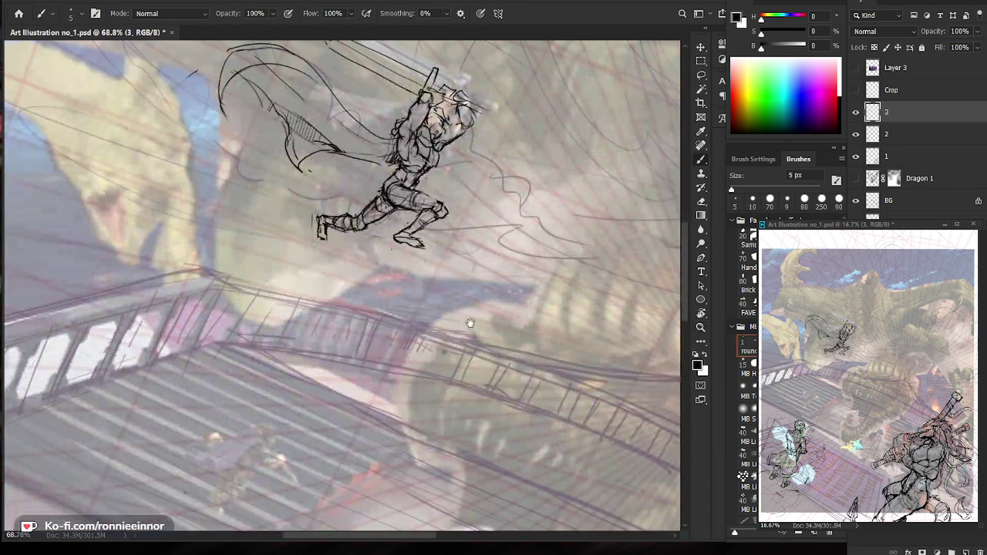
pyautogui.press('z')
pyautogui.moveTo(437, 118); pyautogui.dragTo(525, 118)
pyautogui.press('e')
pyautogui.moveTo(434, 148)
pyautogui.mouseDown()
pyautogui.moveTo(432, 160)
pyautogui.moveTo(427, 150)
pyautogui.mouseUp()
pyautogui.press('b')
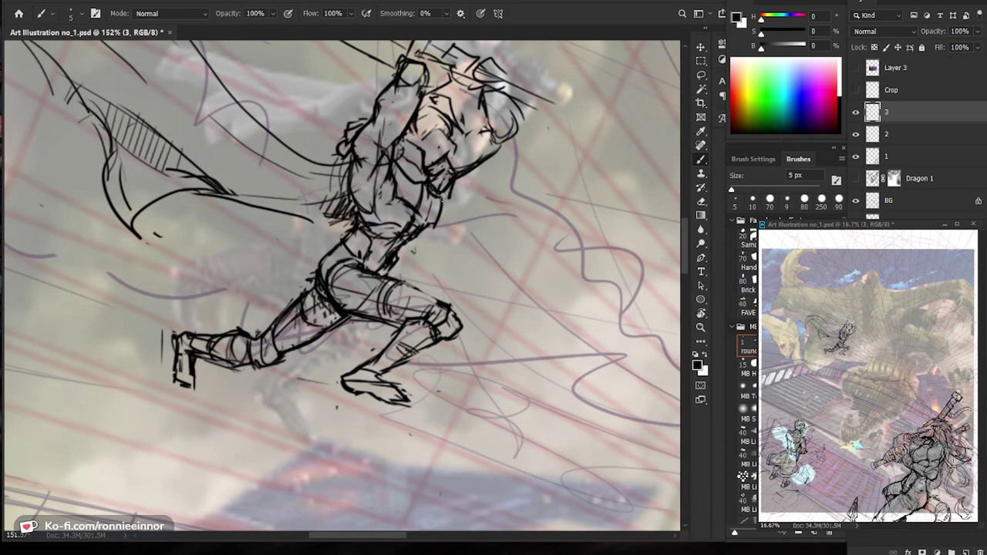
pyautogui.press('e')
pyautogui.moveTo(443, 168); pyautogui.dragTo(448, 197)
pyautogui.press('b')
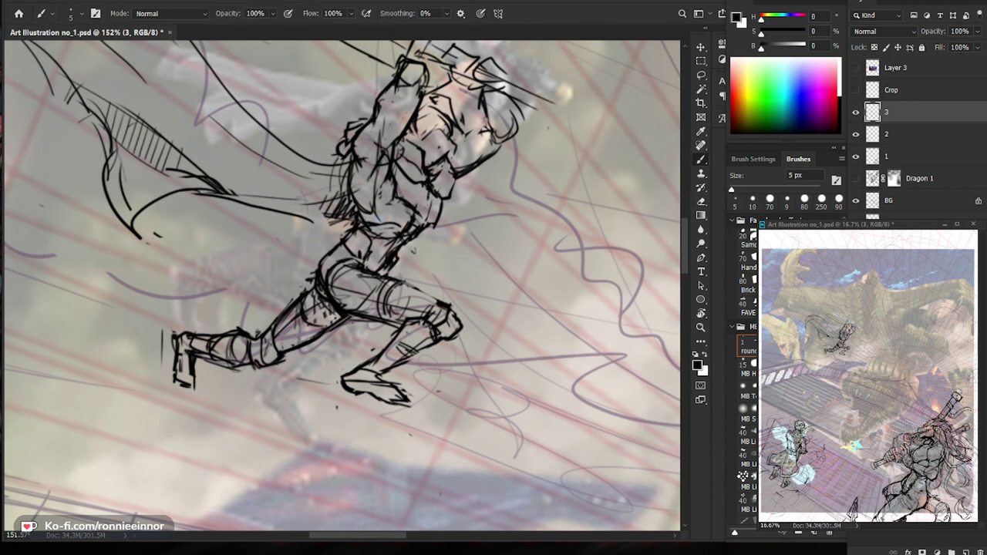
# Rework the front edge of the swordsman's torso below the near elbow with alternating brush and eraser strokes.
pyautogui.press('e')
pyautogui.press('b')
pyautogui.press('e')
pyautogui.press('b')
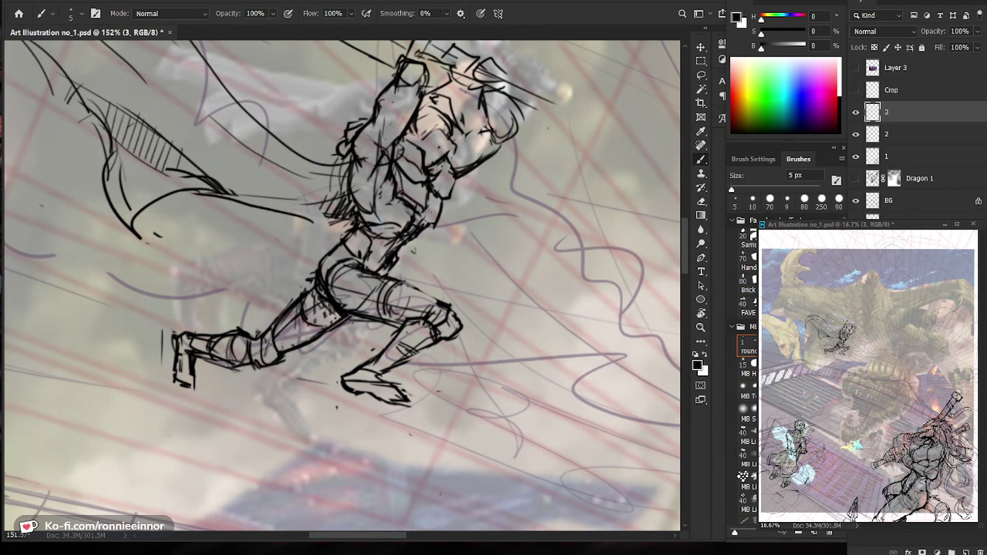
pyautogui.press('e')
pyautogui.press('b')
pyautogui.press('e')
pyautogui.press('b')
pyautogui.press('e')
pyautogui.press('b')
pyautogui.press('e')
pyautogui.press('b')
# Touch up the lines of the swordsman's near hand and forearm beside the head.
pyautogui.hotkey('ctrl', 'space')
pyautogui.moveTo(473, 236)
pyautogui.mouseDown()
pyautogui.moveTo(405, 237)
pyautogui.moveTo(502, 225)
pyautogui.mouseUp()
pyautogui.hotkey('ctrl', 'space')
pyautogui.hotkey('ctrl', 'space')
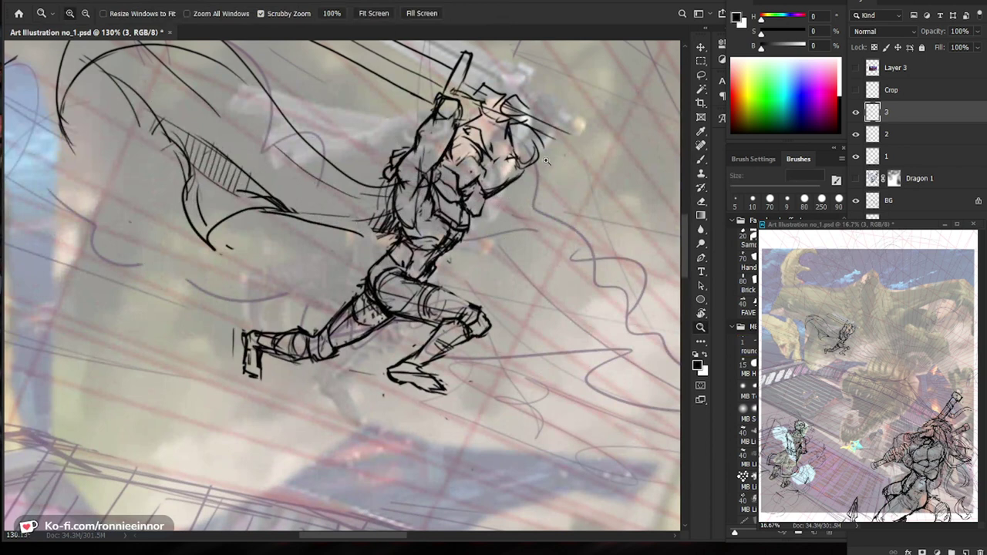
pyautogui.moveTo(570, 149); pyautogui.dragTo(502, 226)
pyautogui.press('b')
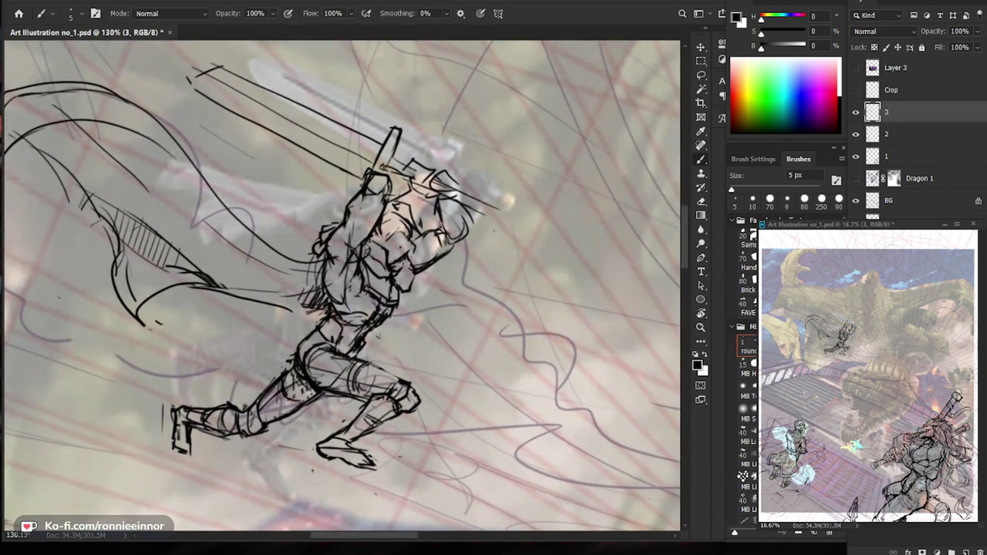
pyautogui.press('e')
pyautogui.press('b')
pyautogui.press('e')
pyautogui.press('b')
pyautogui.moveTo(454, 203)
pyautogui.mouseDown()
pyautogui.moveTo(469, 231)
pyautogui.moveTo(452, 236)
pyautogui.mouseUp()
pyautogui.hotkey('ctrl', 'space')
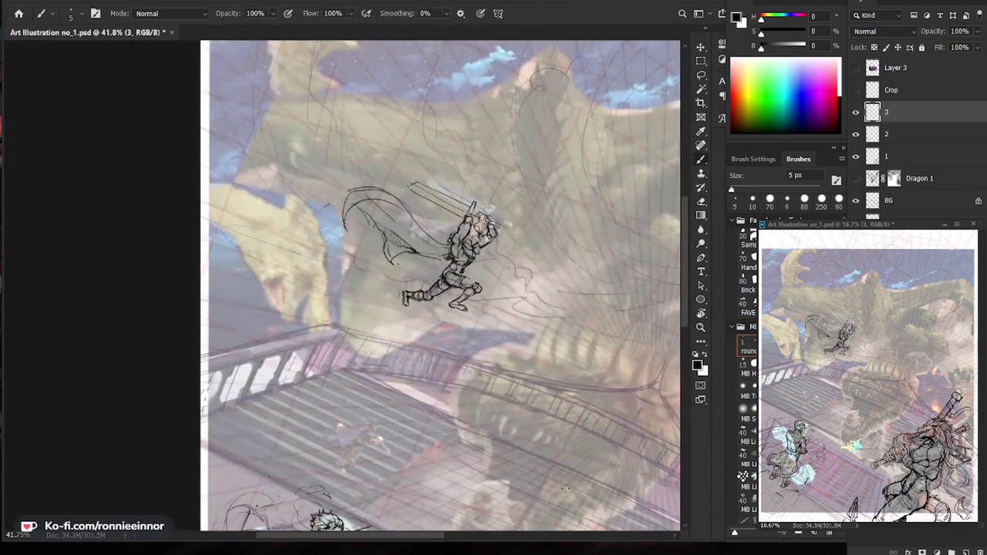
# Erase the sword's narrow crossguard and redraw it as a wider bar above the raised hand.
pyautogui.hotkey('ctrl', 'space')
pyautogui.moveTo(512, 227); pyautogui.dragTo(560, 226)
pyautogui.press('e')
pyautogui.moveTo(411, 165); pyautogui.dragTo(378, 196)
pyautogui.press('b')
pyautogui.moveTo(385, 162)
pyautogui.mouseDown()
pyautogui.moveTo(390, 197)
pyautogui.moveTo(400, 155)
pyautogui.mouseUp()
pyautogui.moveTo(399, 155)
pyautogui.mouseDown()
pyautogui.moveTo(390, 194)
pyautogui.moveTo(407, 164)
pyautogui.moveTo(384, 202)
pyautogui.mouseUp()
pyautogui.press('e')
pyautogui.press('b')
pyautogui.press('e')
pyautogui.moveTo(402, 159); pyautogui.dragTo(390, 195)
pyautogui.press('b')
pyautogui.moveTo(403, 157); pyautogui.dragTo(397, 190)
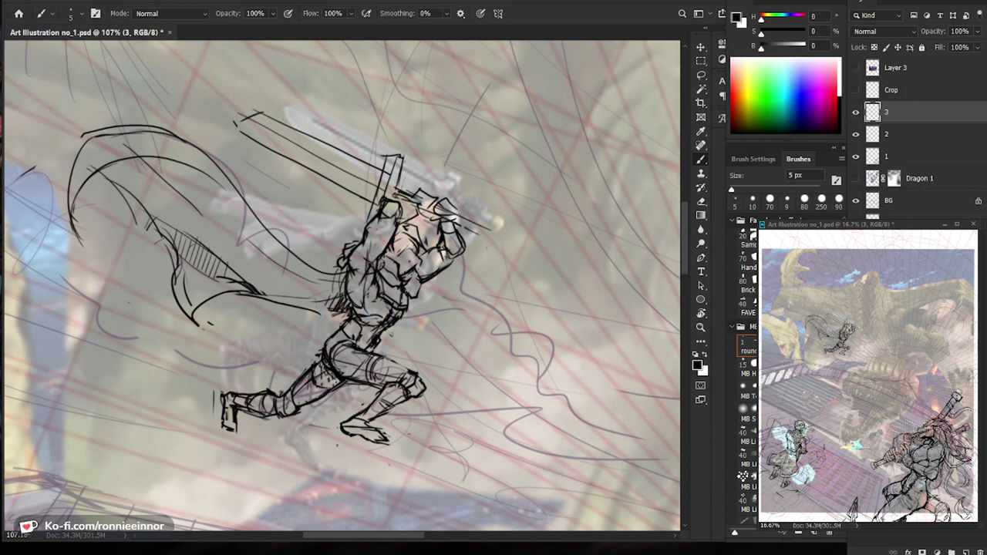
# Refine the outlines of the swordsman's gripping hand, sword handle and top of the hair, alternating brush and eraser.
pyautogui.scroll(2, 406, 192)
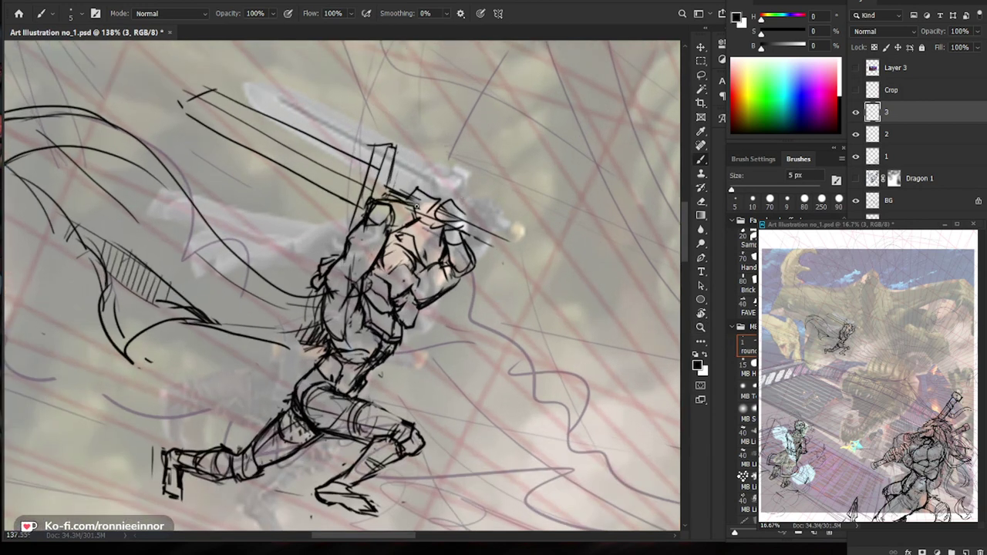
pyautogui.moveTo(418, 222); pyautogui.dragTo(400, 183)
pyautogui.press('e')
pyautogui.press('b')
pyautogui.press('e')
pyautogui.moveTo(399, 163)
pyautogui.mouseDown()
pyautogui.moveTo(427, 149)
pyautogui.moveTo(418, 148)
pyautogui.moveTo(453, 159)
pyautogui.moveTo(417, 166)
pyautogui.moveTo(393, 187)
pyautogui.mouseUp()
pyautogui.press('b')
pyautogui.press('e')
pyautogui.press('b')
pyautogui.press('e')
pyautogui.press('b')
pyautogui.press('e')
pyautogui.press('b')
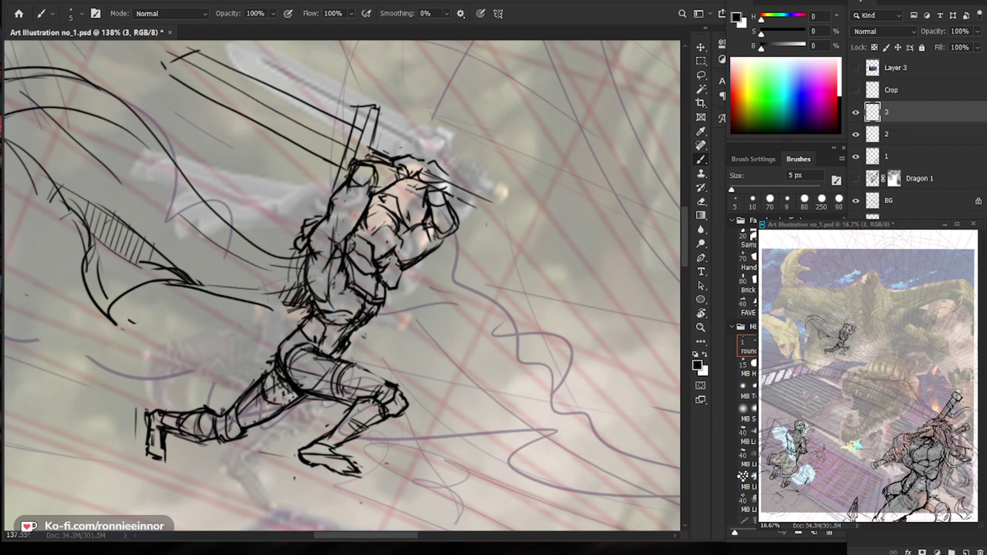
# Touch up the swordsman's hip and add contour lines across the front thigh.
pyautogui.moveTo(345, 362); pyautogui.dragTo(387, 381)
pyautogui.press('e')
pyautogui.moveTo(337, 353)
pyautogui.mouseDown()
pyautogui.moveTo(315, 359)
pyautogui.moveTo(339, 363)
pyautogui.mouseUp()
pyautogui.press('b')
pyautogui.moveTo(317, 350); pyautogui.dragTo(331, 358)
pyautogui.hotkey('ctrl', 'space')
pyautogui.moveTo(449, 359)
pyautogui.mouseDown()
pyautogui.moveTo(393, 361)
pyautogui.moveTo(478, 385)
pyautogui.mouseUp()
pyautogui.hotkey('ctrl', 'space')
pyautogui.moveTo(370, 431); pyautogui.dragTo(386, 394)
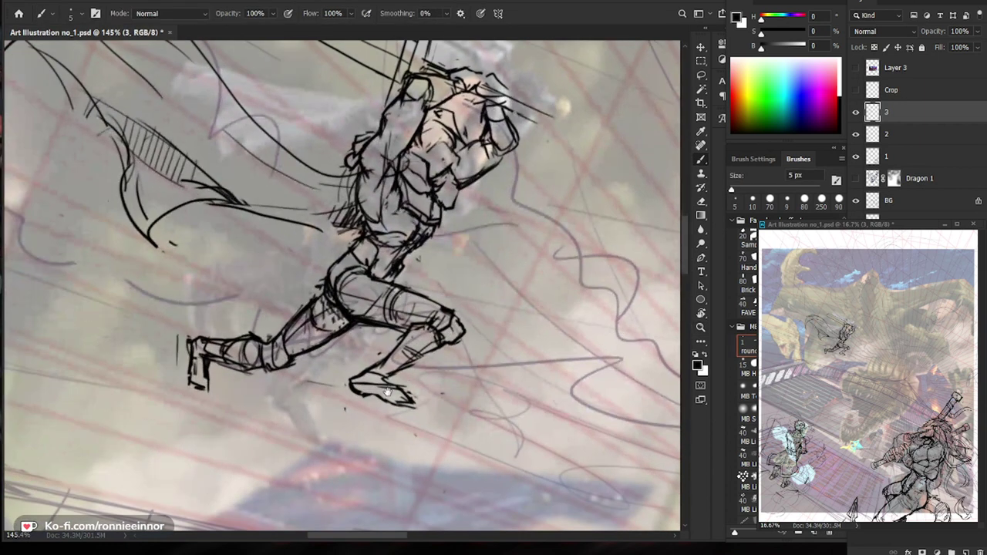
pyautogui.moveTo(343, 290); pyautogui.dragTo(380, 299)
pyautogui.moveTo(378, 298); pyautogui.dragTo(437, 318)
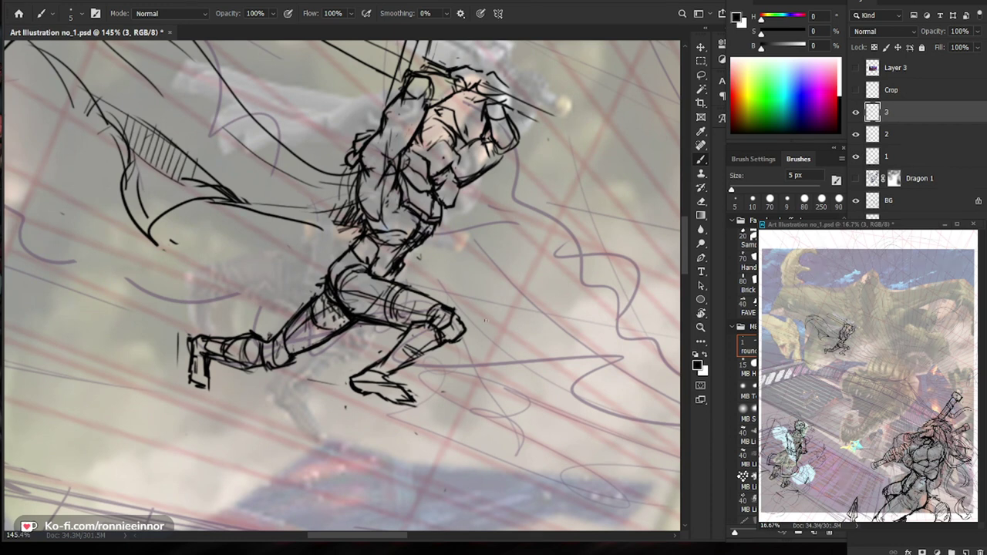
# Draw curved lines between the swordsman's raised hand and head.
pyautogui.moveTo(499, 303); pyautogui.dragTo(452, 380)
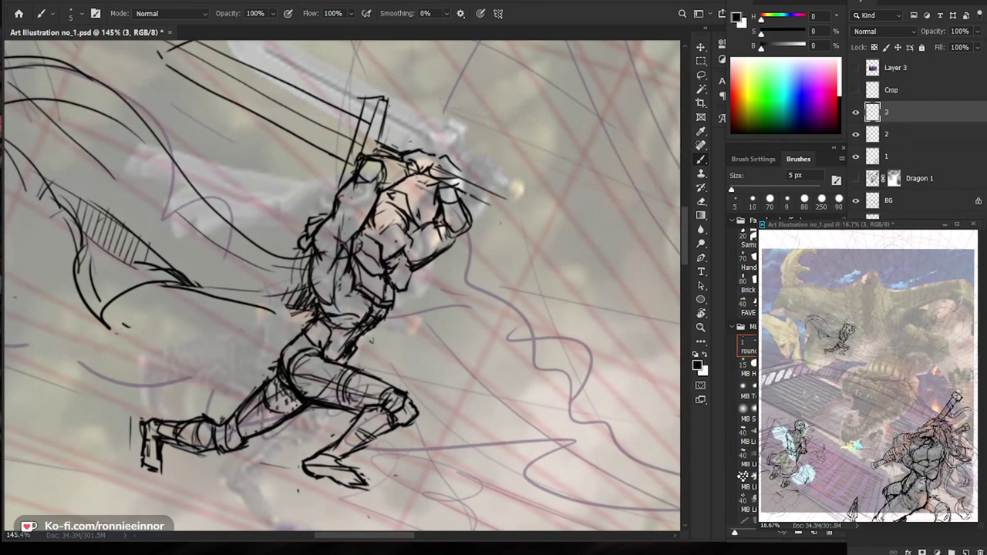
pyautogui.moveTo(403, 152)
pyautogui.mouseDown()
pyautogui.moveTo(396, 176)
pyautogui.moveTo(429, 175)
pyautogui.mouseUp()
pyautogui.moveTo(368, 181)
pyautogui.mouseDown()
pyautogui.moveTo(379, 198)
pyautogui.moveTo(372, 224)
pyautogui.moveTo(382, 227)
pyautogui.mouseUp()
pyautogui.press('e')
pyautogui.press('b')
pyautogui.moveTo(385, 225); pyautogui.dragTo(367, 232)
pyautogui.moveTo(382, 182); pyautogui.dragTo(379, 227)
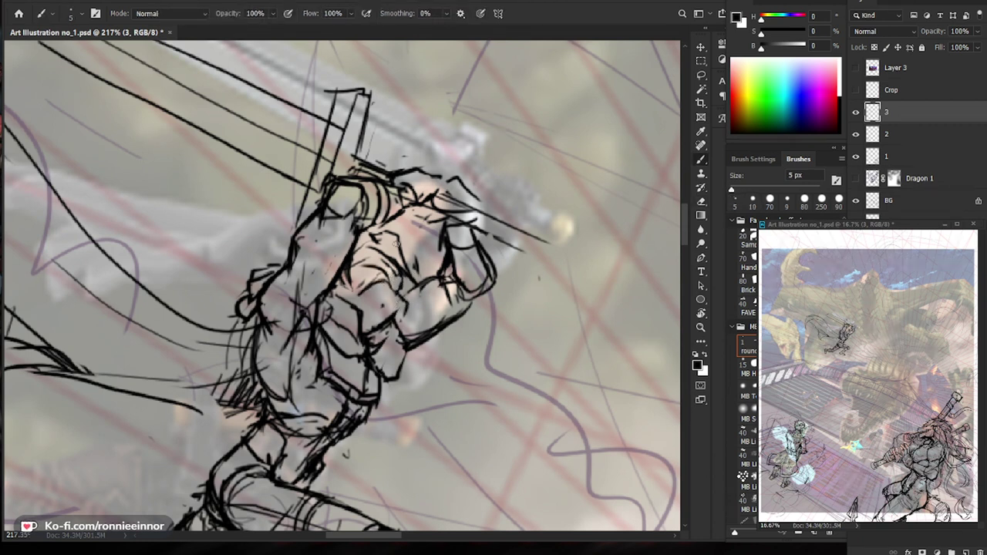
# Add a short line at the swordsman's jaw and inspect the upper body and legs.
pyautogui.moveTo(354, 283); pyautogui.dragTo(367, 272)
pyautogui.keyDown('ctrl'); pyautogui.moveTo(434, 297); pyautogui.dragTo(339, 299); pyautogui.keyUp('ctrl')
pyautogui.moveTo(510, 441); pyautogui.dragTo(454, 321)
pyautogui.keyDown('ctrl'); pyautogui.moveTo(353, 173); pyautogui.dragTo(456, 174); pyautogui.keyUp('ctrl')
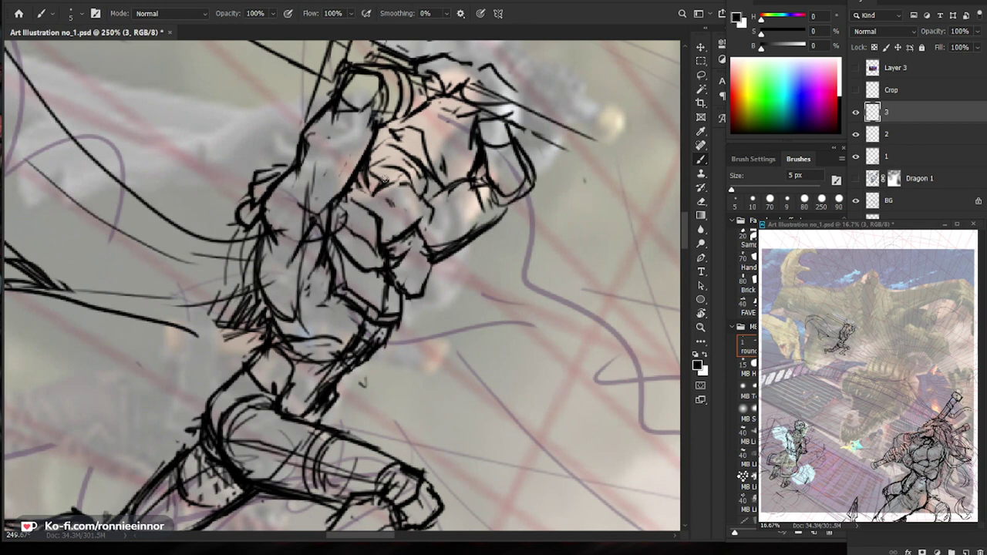
pyautogui.keyDown('ctrl'); pyautogui.moveTo(455, 204); pyautogui.dragTo(369, 206); pyautogui.keyUp('ctrl')
pyautogui.moveTo(486, 419)
pyautogui.mouseDown()
pyautogui.moveTo(432, 381)
pyautogui.moveTo(447, 351)
pyautogui.mouseUp()
pyautogui.keyDown('ctrl'); pyautogui.moveTo(341, 208); pyautogui.dragTo(378, 216); pyautogui.keyUp('ctrl')
pyautogui.press('b')
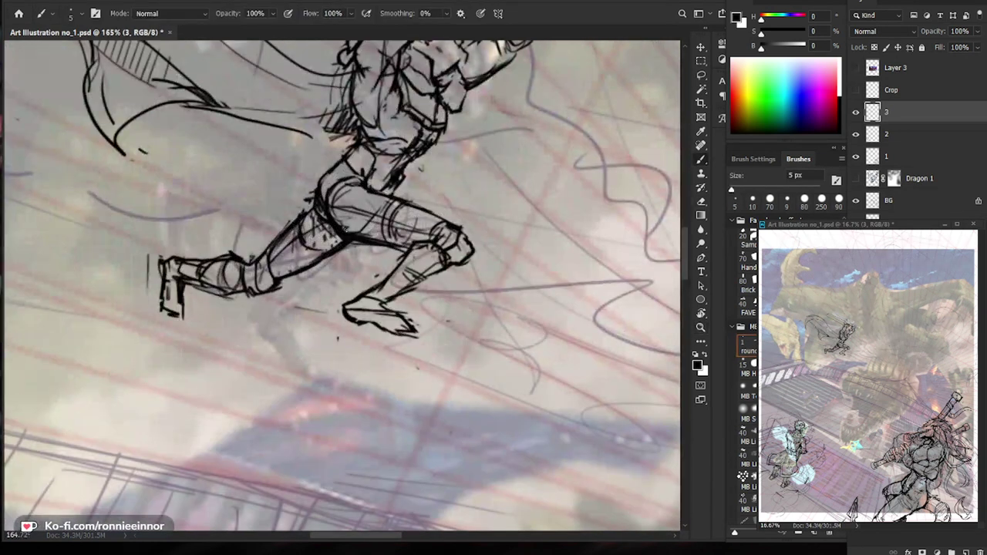
# Fill in a dark shadow where the swordsman's two thighs meet.
pyautogui.moveTo(302, 219); pyautogui.dragTo(310, 205)
pyautogui.moveTo(360, 243)
pyautogui.mouseDown()
pyautogui.moveTo(354, 322)
pyautogui.moveTo(320, 324)
pyautogui.mouseUp()
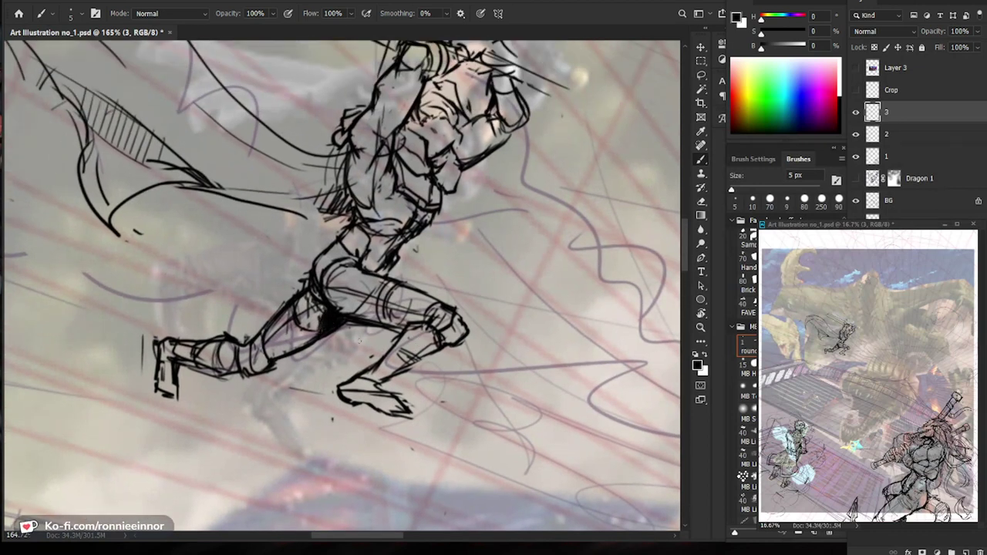
pyautogui.keyDown('ctrl'); pyautogui.moveTo(367, 350); pyautogui.dragTo(318, 350); pyautogui.keyUp('ctrl')
pyautogui.moveTo(536, 334); pyautogui.dragTo(508, 331)
pyautogui.moveTo(311, 335)
pyautogui.keyDown('ctrl'); pyautogui.mouseDown()
pyautogui.moveTo(365, 336)
pyautogui.moveTo(295, 363)
pyautogui.mouseUp(); pyautogui.keyUp('ctrl')
pyautogui.keyDown('ctrl'); pyautogui.moveTo(337, 361); pyautogui.dragTo(316, 361); pyautogui.keyUp('ctrl')
pyautogui.press('b')
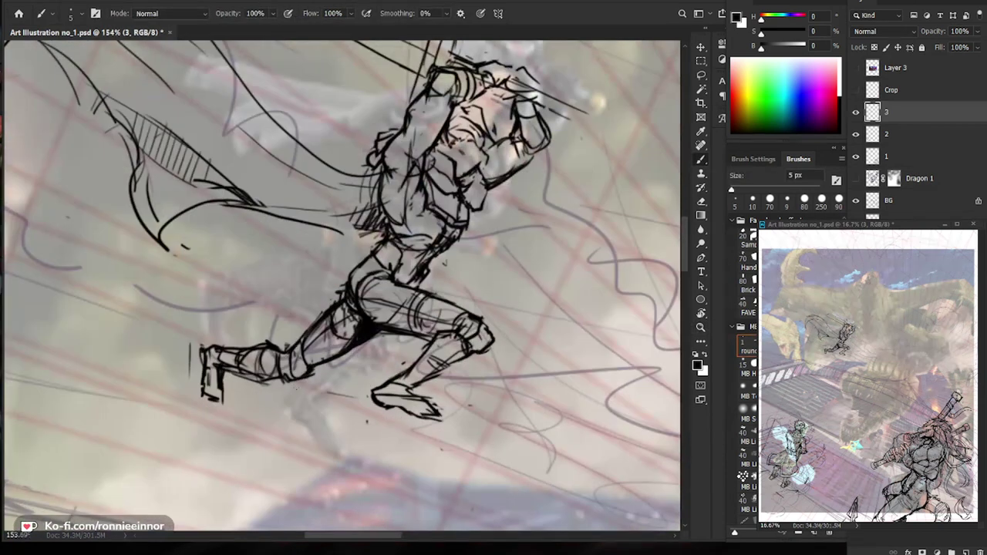
# Touch up the line work on the swordsman's legs with alternating erasing and redrawing.
pyautogui.moveTo(296, 379)
pyautogui.mouseDown()
pyautogui.moveTo(310, 376)
pyautogui.moveTo(277, 385)
pyautogui.moveTo(299, 388)
pyautogui.moveTo(274, 384)
pyautogui.moveTo(277, 421)
pyautogui.moveTo(258, 438)
pyautogui.mouseUp()
pyautogui.press('e')
pyautogui.press('b')
pyautogui.press('e')
pyautogui.press('b')
pyautogui.press('e')
pyautogui.press('b')
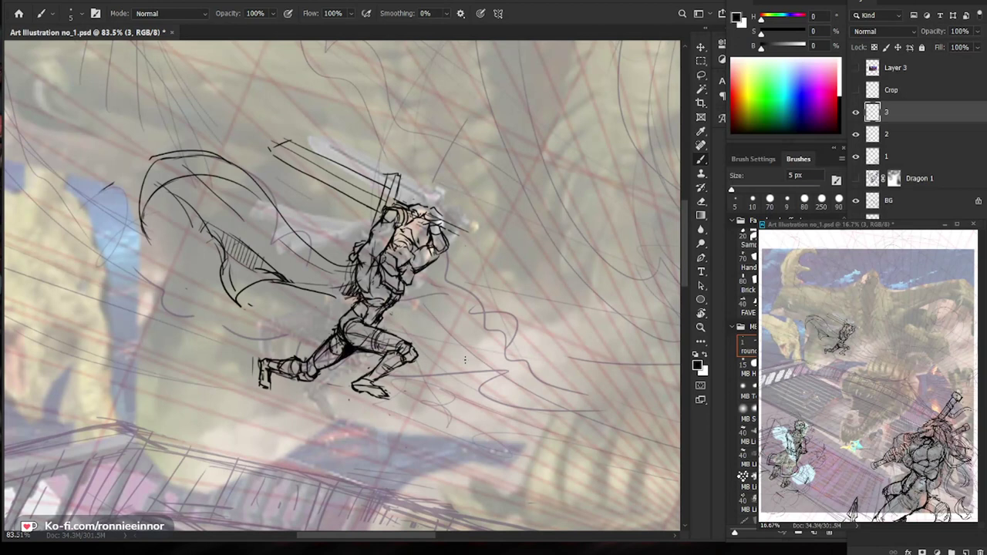
# Erase and redraw the lines where the swordsman's lower face meets his upper chest.
pyautogui.press('z')
pyautogui.moveTo(365, 354); pyautogui.dragTo(409, 354)
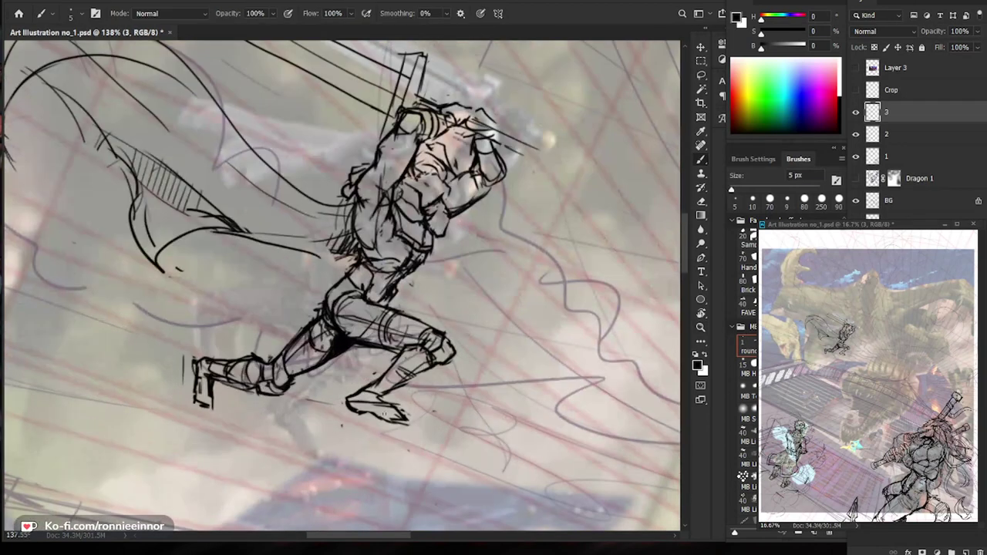
pyautogui.moveTo(529, 275); pyautogui.dragTo(464, 347)
pyautogui.press('z')
pyautogui.click(380, 257)
pyautogui.press('e')
pyautogui.press('b')
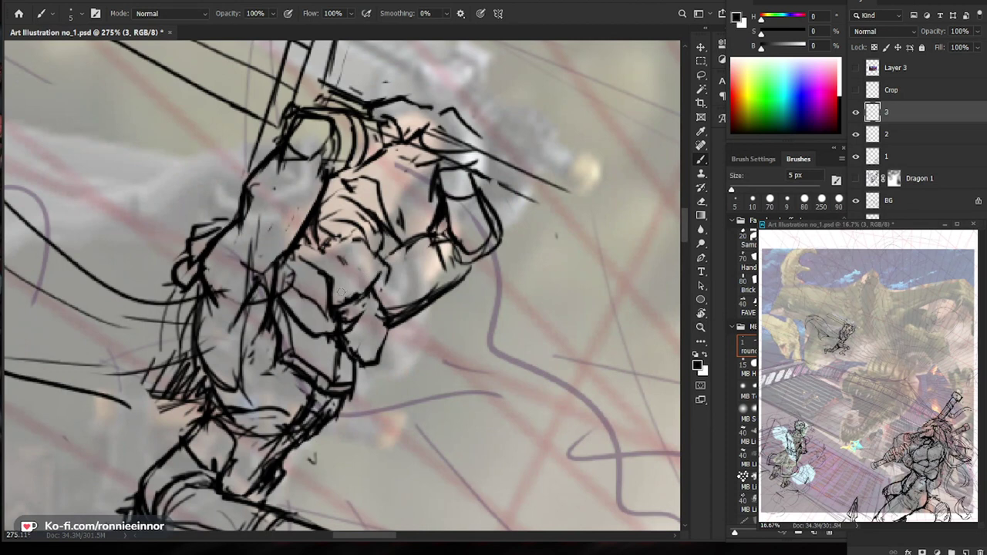
pyautogui.press('e')
pyautogui.moveTo(334, 296)
pyautogui.mouseDown()
pyautogui.moveTo(300, 260)
pyautogui.moveTo(333, 301)
pyautogui.moveTo(330, 328)
pyautogui.moveTo(309, 286)
pyautogui.moveTo(289, 280)
pyautogui.moveTo(293, 262)
pyautogui.moveTo(332, 306)
pyautogui.moveTo(324, 318)
pyautogui.mouseUp()
pyautogui.press('b')
pyautogui.press('e')
pyautogui.press('b')
# Draw a curved jaw line beneath the swordsman's mouth and darken the strokes around it.
pyautogui.moveTo(414, 465); pyautogui.dragTo(411, 420)
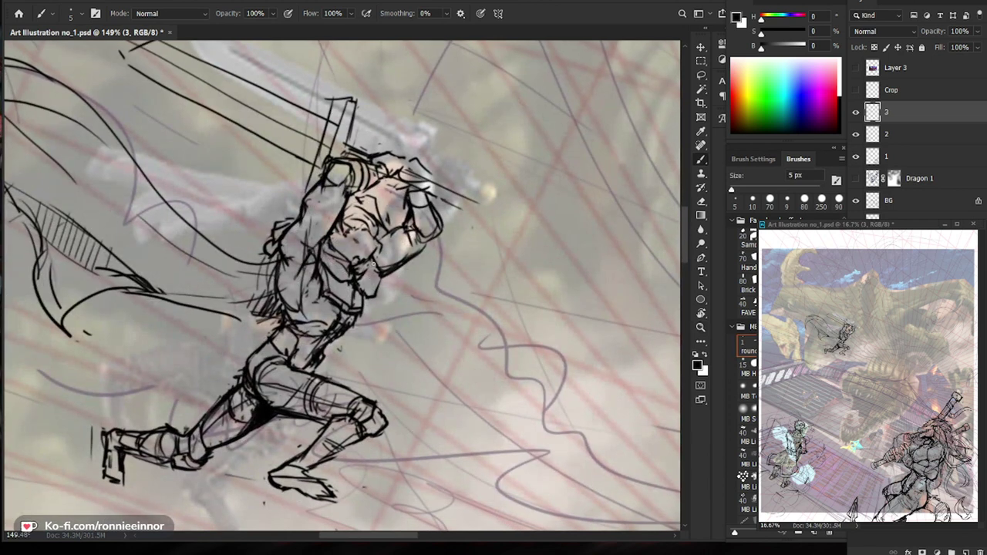
pyautogui.moveTo(366, 272); pyautogui.dragTo(386, 273)
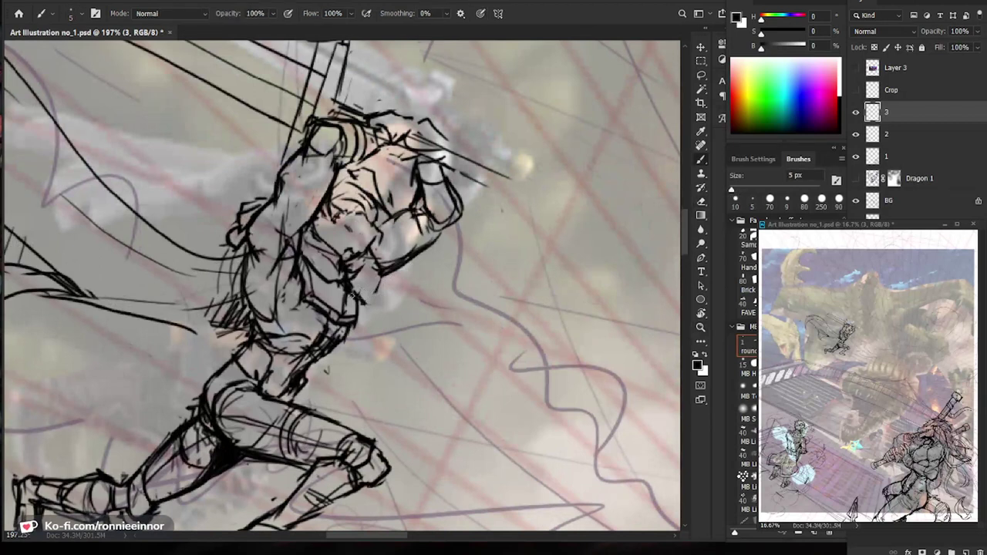
pyautogui.press('e')
pyautogui.press('b')
pyautogui.moveTo(348, 276); pyautogui.dragTo(365, 270)
pyautogui.press('e')
pyautogui.press('b')
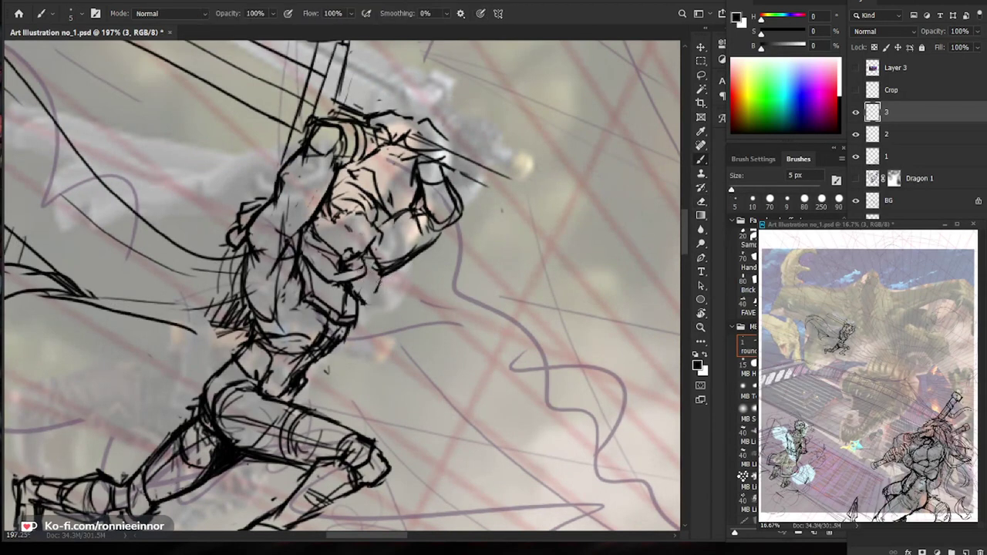
# Erase stray strokes beside the swordsman's chin and tidy the small shapes in front of the jaw.
pyautogui.press('e')
pyautogui.moveTo(383, 286); pyautogui.dragTo(362, 296)
pyautogui.press('b')
pyautogui.press('e')
pyautogui.press('b')
pyautogui.moveTo(438, 286); pyautogui.dragTo(366, 285)
pyautogui.moveTo(425, 270); pyautogui.dragTo(500, 270)
pyautogui.press('e')
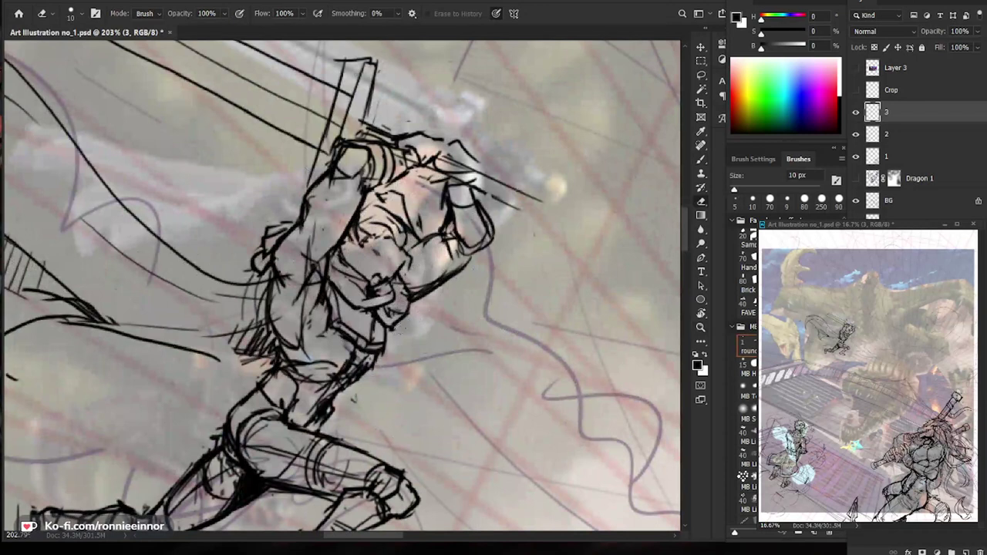
pyautogui.press('b')
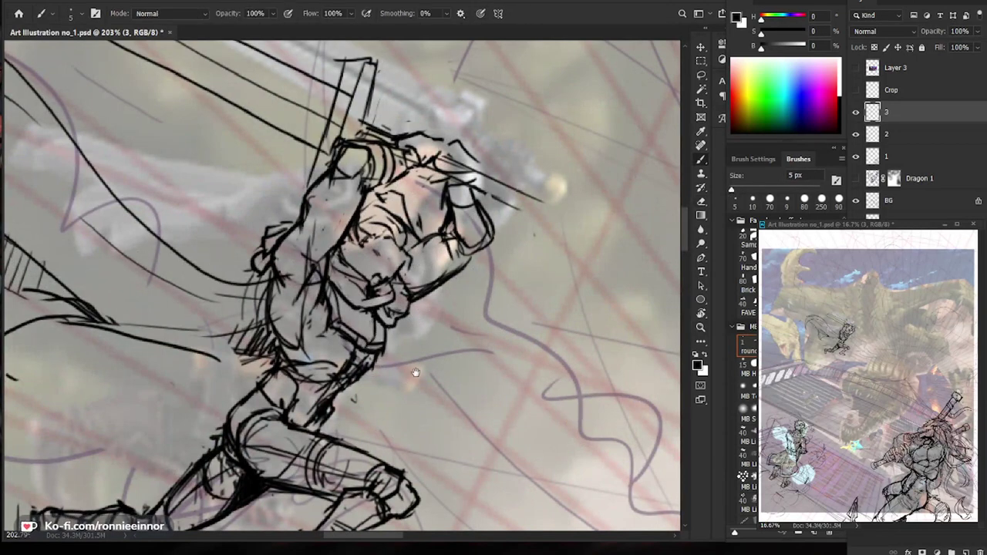
pyautogui.moveTo(416, 373); pyautogui.dragTo(432, 357)
pyautogui.press('e')
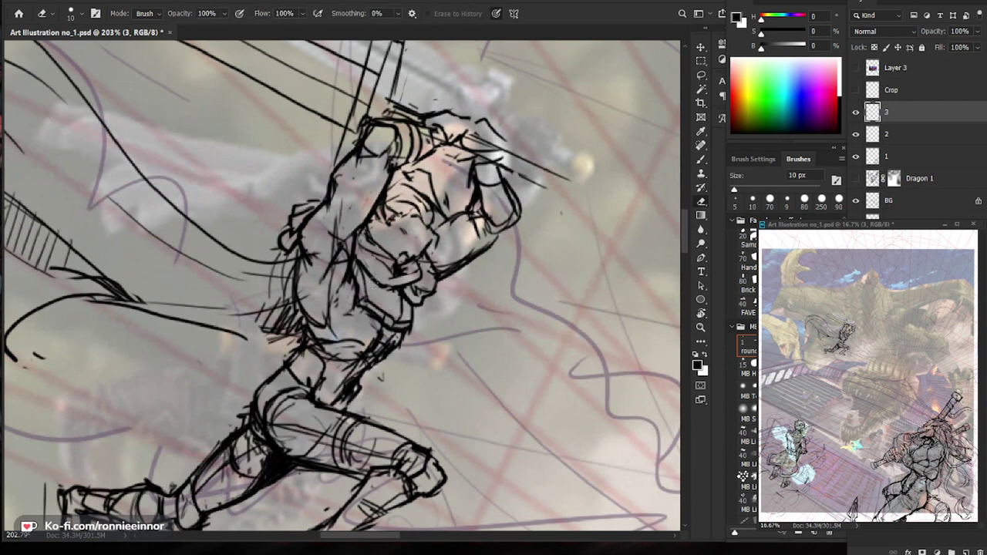
# Draw strap lines down the side of the swordsman's torso and add banding across the midriff.
pyautogui.press('b')
pyautogui.moveTo(350, 286)
pyautogui.mouseDown()
pyautogui.moveTo(343, 327)
pyautogui.moveTo(357, 291)
pyautogui.moveTo(355, 316)
pyautogui.mouseUp()
pyautogui.press('e')
pyautogui.press('b')
pyautogui.moveTo(350, 299); pyautogui.dragTo(344, 326)
pyautogui.moveTo(359, 297); pyautogui.dragTo(355, 325)
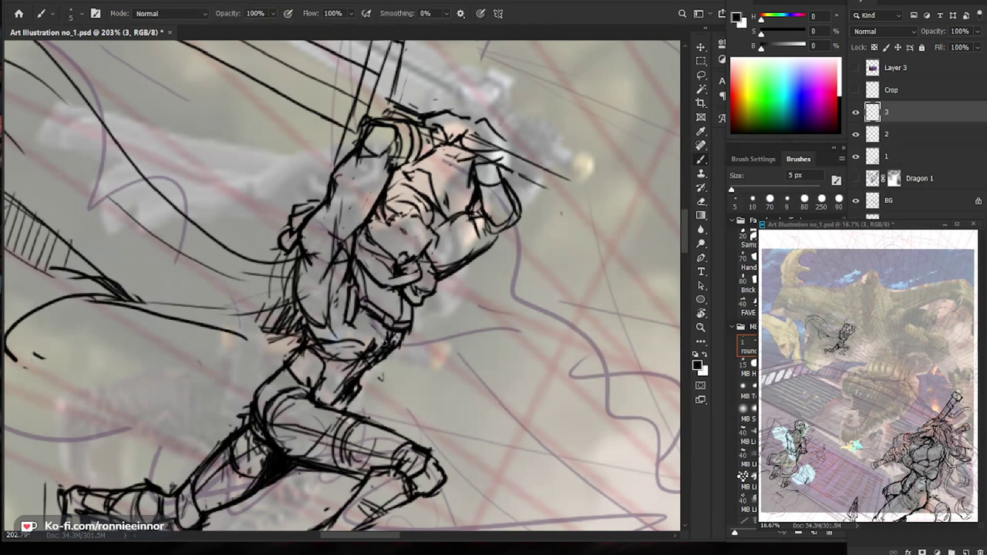
pyautogui.press('e')
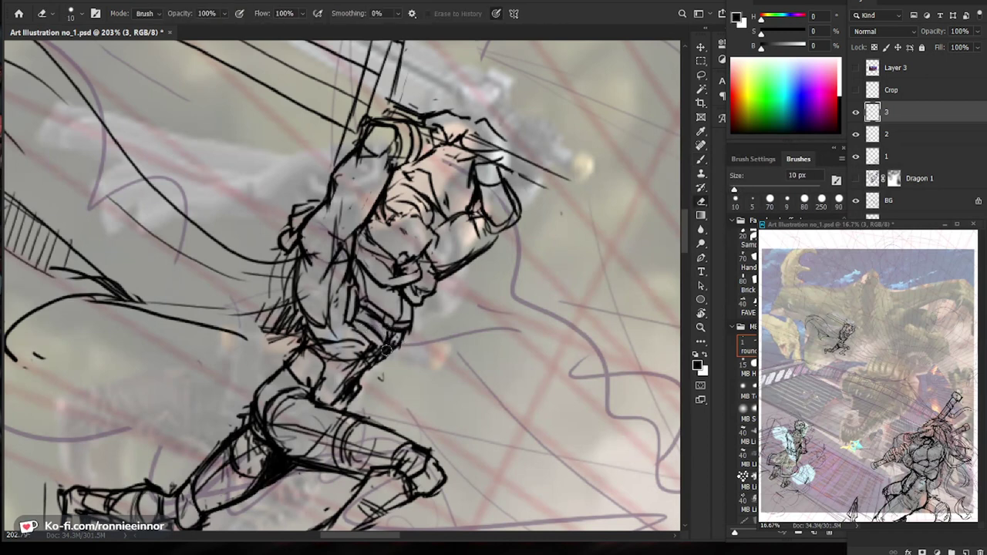
pyautogui.press('b')
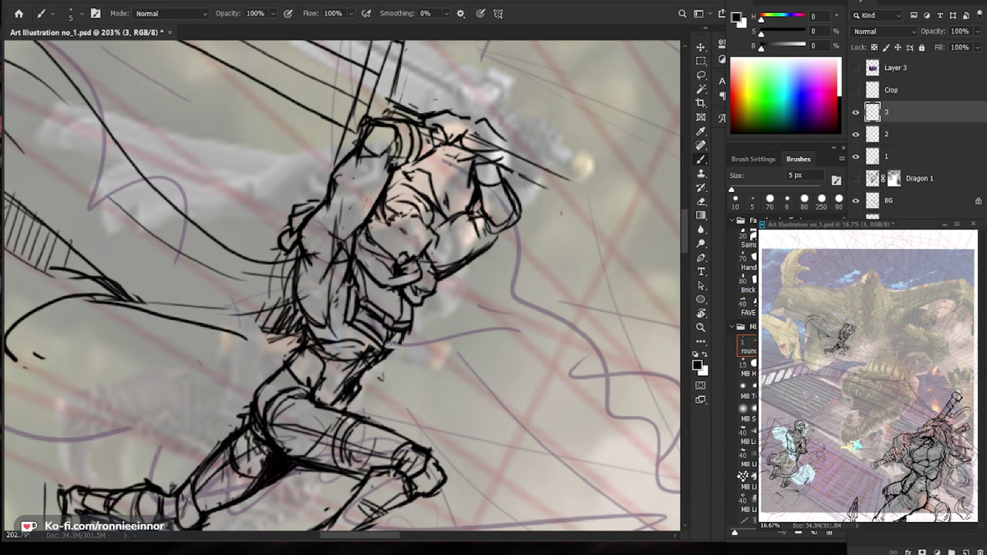
pyautogui.moveTo(432, 349)
pyautogui.mouseDown()
pyautogui.moveTo(378, 350)
pyautogui.moveTo(469, 352)
pyautogui.mouseUp()
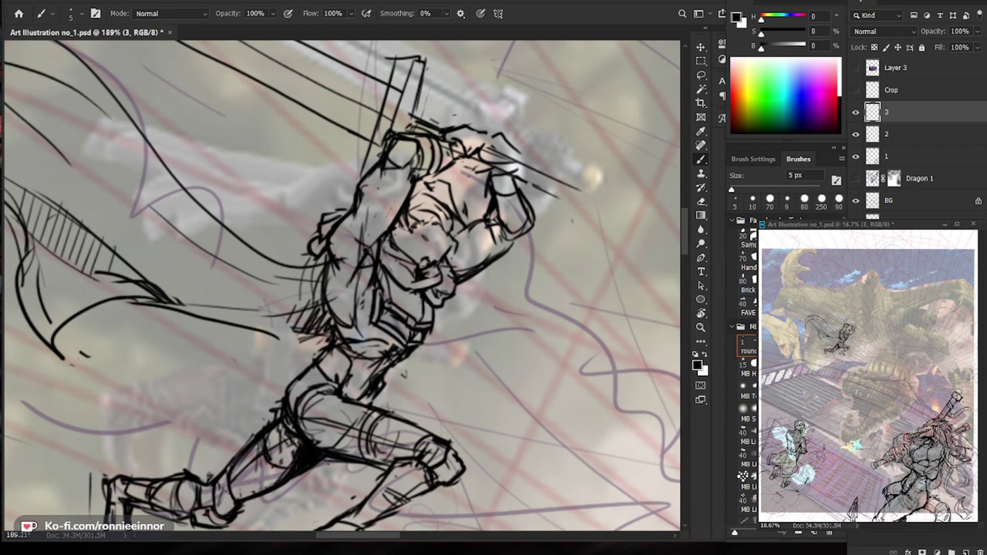
# Enlarge the eraser to 150 px and erase part of the cape's upper contour.
pyautogui.moveTo(477, 386)
pyautogui.mouseDown()
pyautogui.moveTo(297, 386)
pyautogui.moveTo(330, 385)
pyautogui.mouseUp()
pyautogui.press('e')
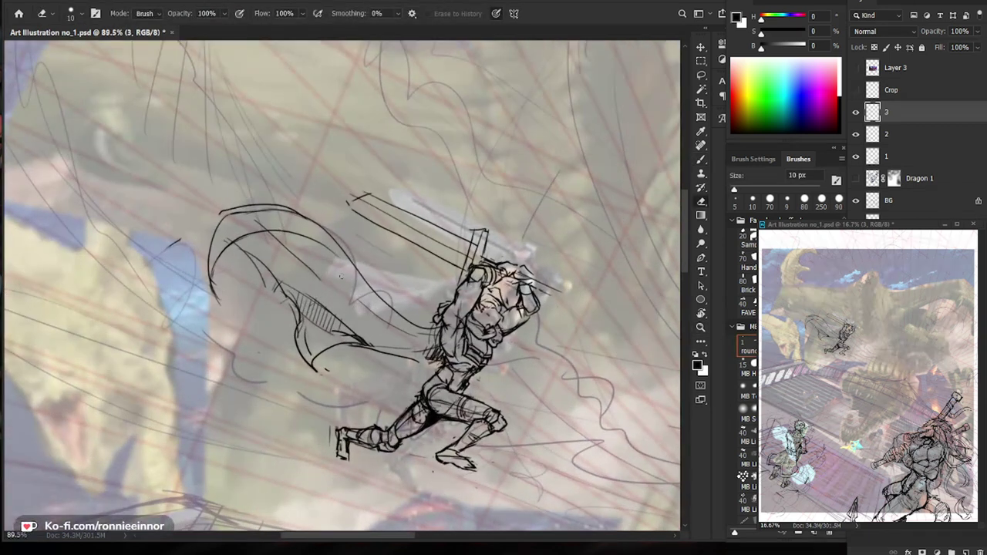
pyautogui.press(']')
pyautogui.press(']')
pyautogui.press(']')
pyautogui.press(']')
pyautogui.press(']')
pyautogui.press(']')
pyautogui.press(']')
pyautogui.press(']')
pyautogui.press(']')
pyautogui.press(']')
pyautogui.press(']')
pyautogui.moveTo(251, 258); pyautogui.dragTo(260, 272)
# Draw a new cape fold that sweeps from the swordsman's back up to a point behind the sword.
pyautogui.press('b')
pyautogui.moveTo(264, 233)
pyautogui.mouseDown()
pyautogui.moveTo(279, 259)
pyautogui.moveTo(265, 272)
pyautogui.mouseUp()
pyautogui.moveTo(396, 317)
pyautogui.mouseDown()
pyautogui.moveTo(336, 144)
pyautogui.moveTo(304, 187)
pyautogui.moveTo(316, 222)
pyautogui.mouseUp()
pyautogui.moveTo(512, 406); pyautogui.dragTo(465, 377)
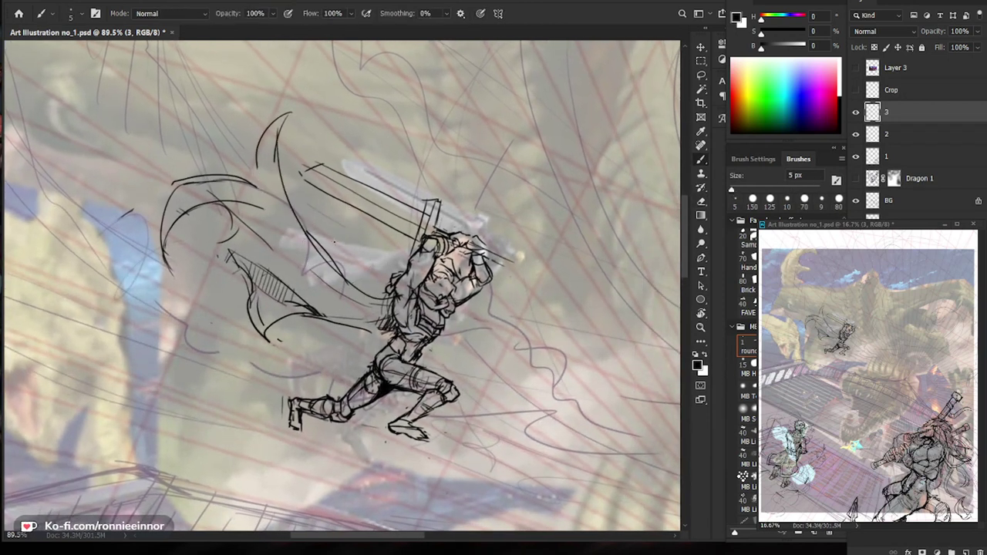
pyautogui.press('e')
pyautogui.press('b')
pyautogui.moveTo(284, 119)
pyautogui.mouseDown()
pyautogui.moveTo(263, 159)
pyautogui.moveTo(260, 193)
pyautogui.mouseUp()
# Erase the overlapping upper cape lines and redraw the curled fold at the cape's outer end.
pyautogui.press('e')
pyautogui.moveTo(247, 184)
pyautogui.mouseDown()
pyautogui.moveTo(185, 185)
pyautogui.moveTo(248, 202)
pyautogui.moveTo(192, 229)
pyautogui.moveTo(190, 242)
pyautogui.mouseUp()
pyautogui.press('b')
pyautogui.moveTo(192, 239); pyautogui.dragTo(245, 221)
pyautogui.moveTo(510, 372); pyautogui.dragTo(484, 344)
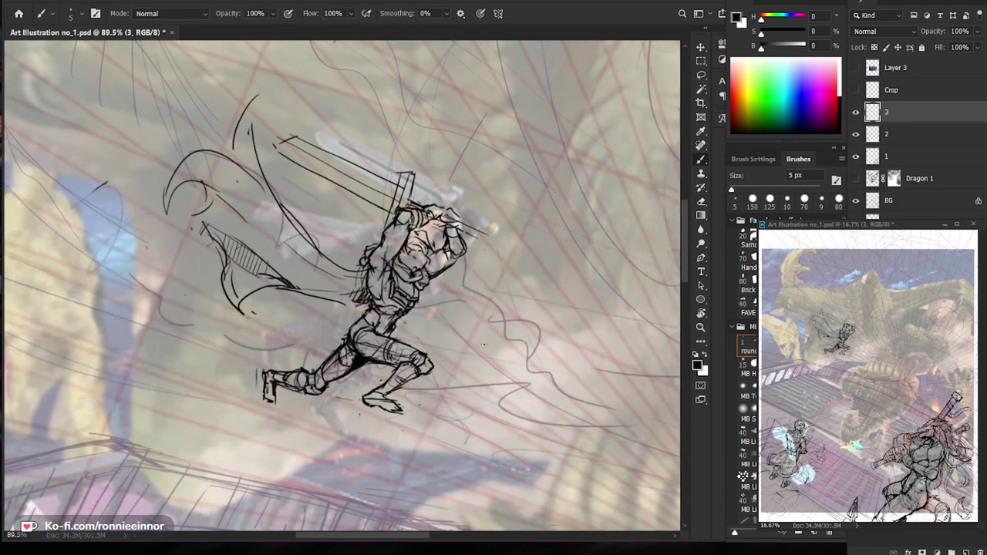
# Erase the old hatched cape section and redraw ragged lower cape edges and a loose tail at the waist.
pyautogui.moveTo(230, 193); pyautogui.dragTo(293, 248)
pyautogui.press('e')
pyautogui.moveTo(223, 190)
pyautogui.mouseDown()
pyautogui.moveTo(202, 220)
pyautogui.moveTo(244, 220)
pyautogui.moveTo(199, 228)
pyautogui.moveTo(233, 282)
pyautogui.moveTo(299, 290)
pyautogui.mouseUp()
pyautogui.press('b')
pyautogui.press('e')
pyautogui.press('b')
pyautogui.moveTo(222, 255)
pyautogui.mouseDown()
pyautogui.moveTo(287, 286)
pyautogui.moveTo(241, 317)
pyautogui.moveTo(332, 301)
pyautogui.moveTo(363, 307)
pyautogui.moveTo(321, 336)
pyautogui.mouseUp()
pyautogui.moveTo(327, 302); pyautogui.dragTo(313, 324)
pyautogui.moveTo(513, 344); pyautogui.dragTo(429, 304)
pyautogui.moveTo(228, 255); pyautogui.dragTo(248, 255)
pyautogui.moveTo(312, 286); pyautogui.dragTo(264, 290)
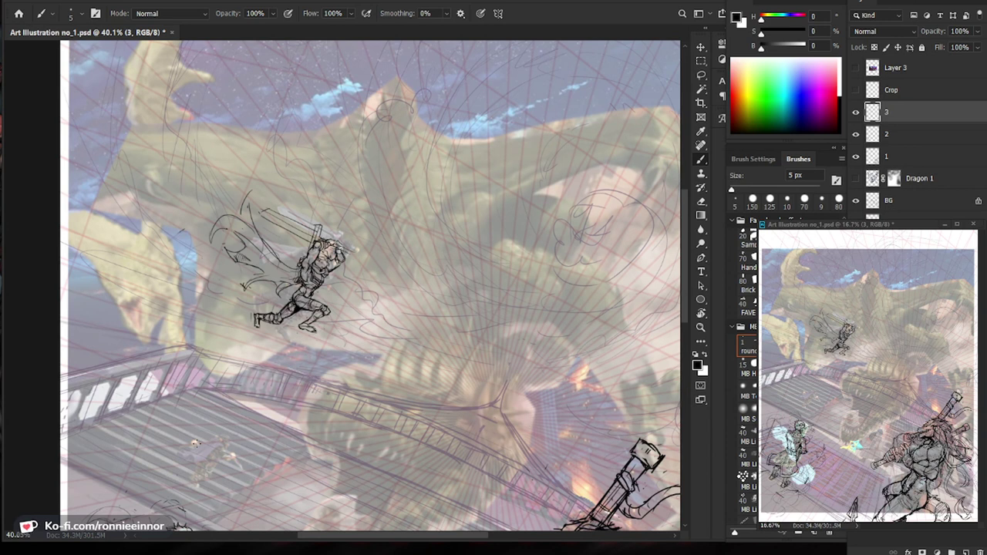
# Add hatching strokes to shade the inside of the cape's curled fold.
pyautogui.moveTo(294, 273)
pyautogui.mouseDown()
pyautogui.moveTo(370, 273)
pyautogui.moveTo(273, 270)
pyautogui.moveTo(202, 208)
pyautogui.moveTo(178, 160)
pyautogui.moveTo(202, 213)
pyautogui.mouseUp()
pyautogui.press('e')
pyautogui.press('b')
pyautogui.moveTo(176, 137); pyautogui.dragTo(225, 239)
pyautogui.moveTo(160, 181)
pyautogui.mouseDown()
pyautogui.moveTo(181, 218)
pyautogui.moveTo(179, 204)
pyautogui.mouseUp()
pyautogui.moveTo(174, 186); pyautogui.dragTo(194, 222)
pyautogui.moveTo(192, 197); pyautogui.dragTo(207, 228)
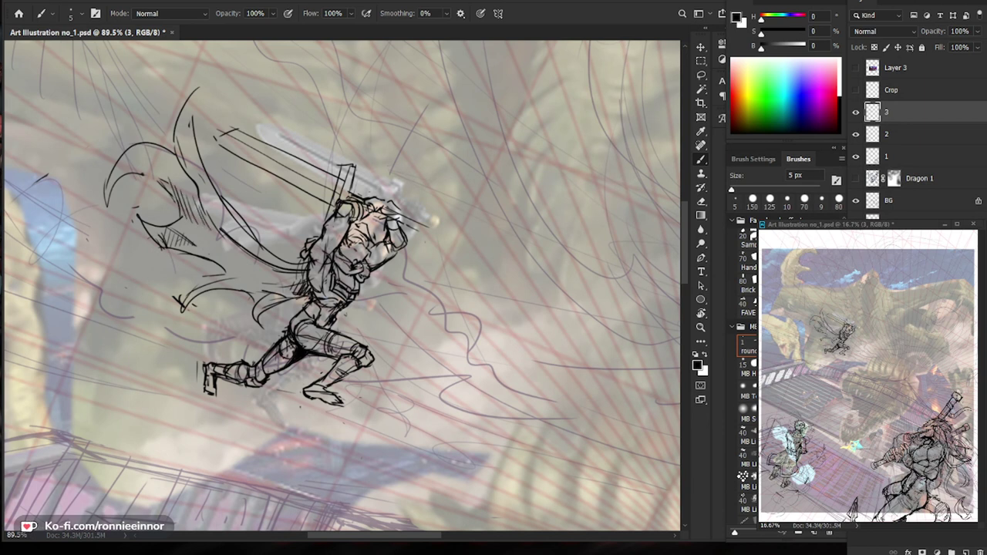
# Check the swordsman against the whole composition, briefly showing and hiding the Dragon 1 layer.
pyautogui.press('z')
pyautogui.moveTo(445, 298); pyautogui.dragTo(371, 301)
pyautogui.press('space')
pyautogui.moveTo(544, 496)
pyautogui.mouseDown()
pyautogui.moveTo(443, 421)
pyautogui.moveTo(455, 392)
pyautogui.mouseUp()
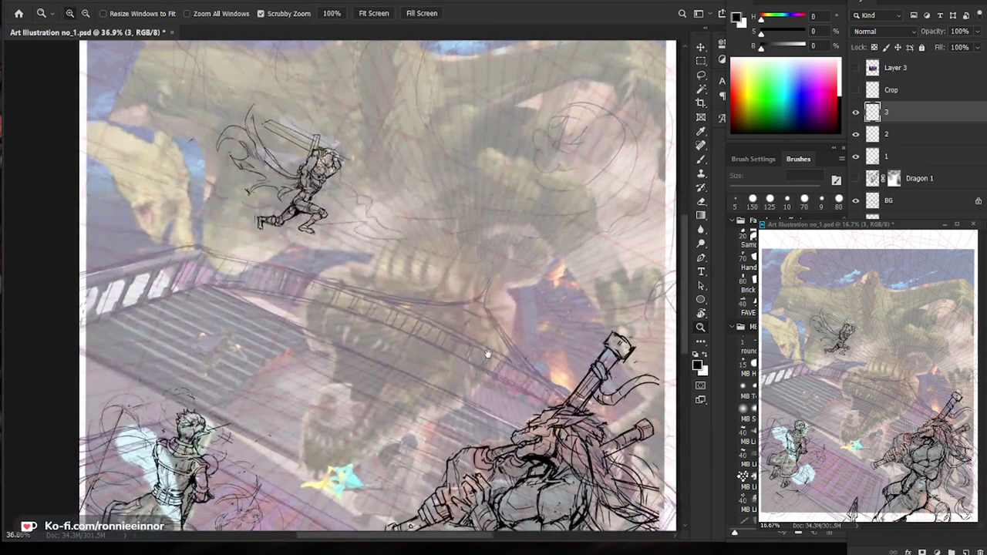
pyautogui.moveTo(329, 219); pyautogui.dragTo(369, 218)
pyautogui.press('space')
pyautogui.moveTo(384, 215); pyautogui.dragTo(381, 279)
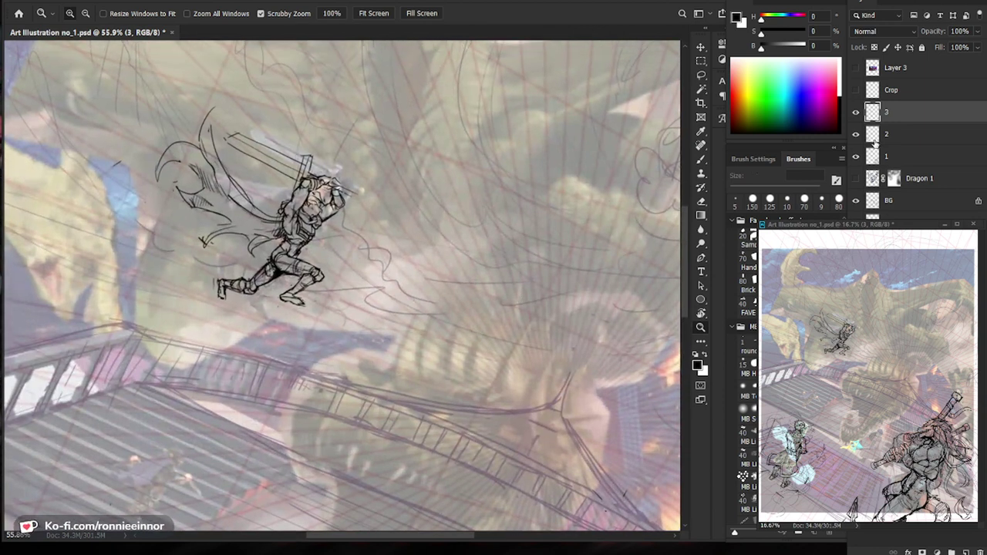
pyautogui.click(855, 179)
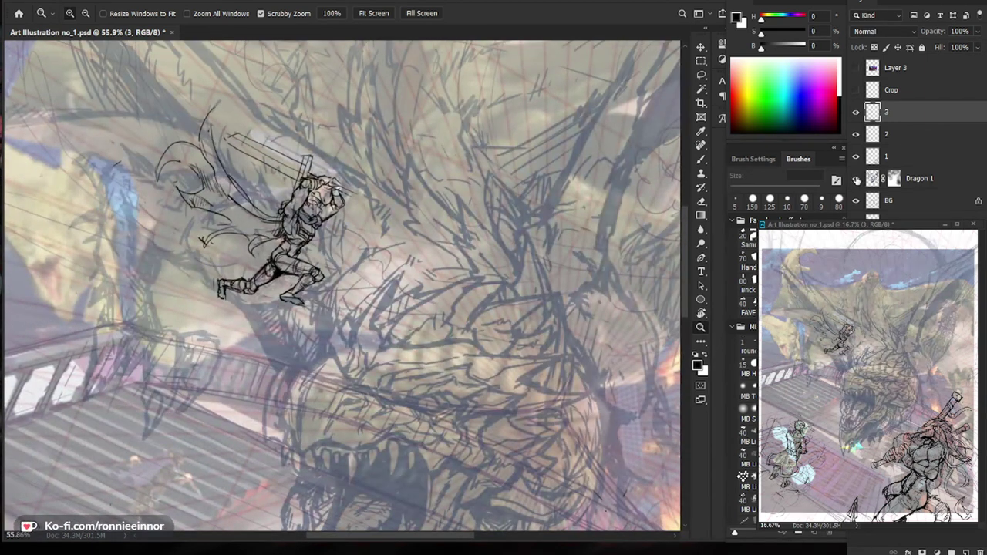
pyautogui.click(856, 179)
# Reduce the eraser to 20 px and rework the lines around the swordsman's mouth and cheek.
pyautogui.moveTo(306, 207); pyautogui.dragTo(417, 207)
pyautogui.press('b')
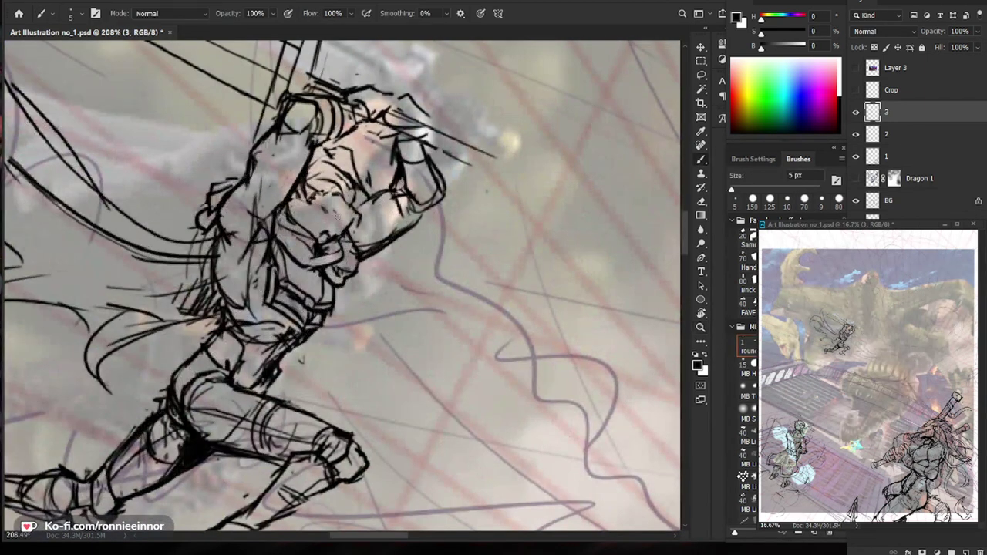
pyautogui.press('e')
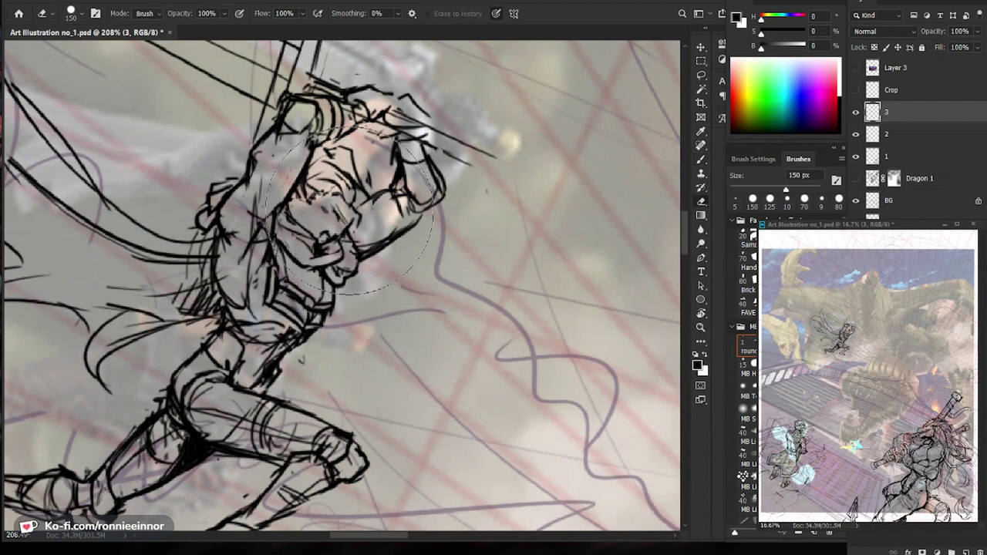
pyautogui.press('[')
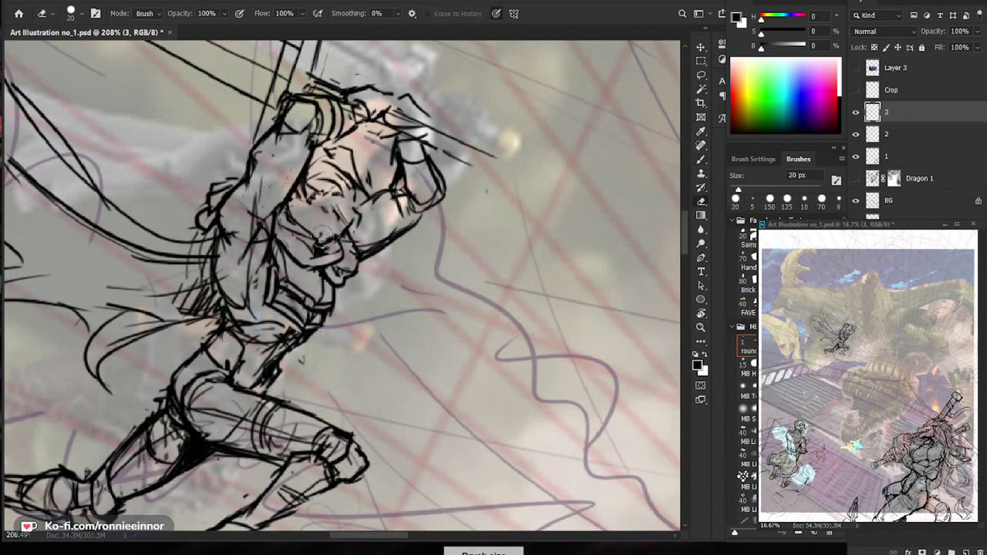
pyautogui.press('b')
pyautogui.press('e')
pyautogui.moveTo(327, 235)
pyautogui.mouseDown()
pyautogui.moveTo(355, 239)
pyautogui.moveTo(346, 234)
pyautogui.moveTo(378, 214)
pyautogui.moveTo(381, 199)
pyautogui.mouseUp()
pyautogui.press('b')
pyautogui.press('e')
pyautogui.press('b')
# Erase strokes on the swordsman's face and redraw the eye, nose and mouth with short dark marks.
pyautogui.moveTo(444, 170)
pyautogui.mouseDown()
pyautogui.moveTo(331, 171)
pyautogui.moveTo(531, 156)
pyautogui.mouseUp()
pyautogui.press('e')
pyautogui.moveTo(375, 220)
pyautogui.mouseDown()
pyautogui.moveTo(382, 239)
pyautogui.moveTo(384, 230)
pyautogui.moveTo(372, 244)
pyautogui.mouseUp()
pyautogui.press('b')
pyautogui.press('e')
pyautogui.press('b')
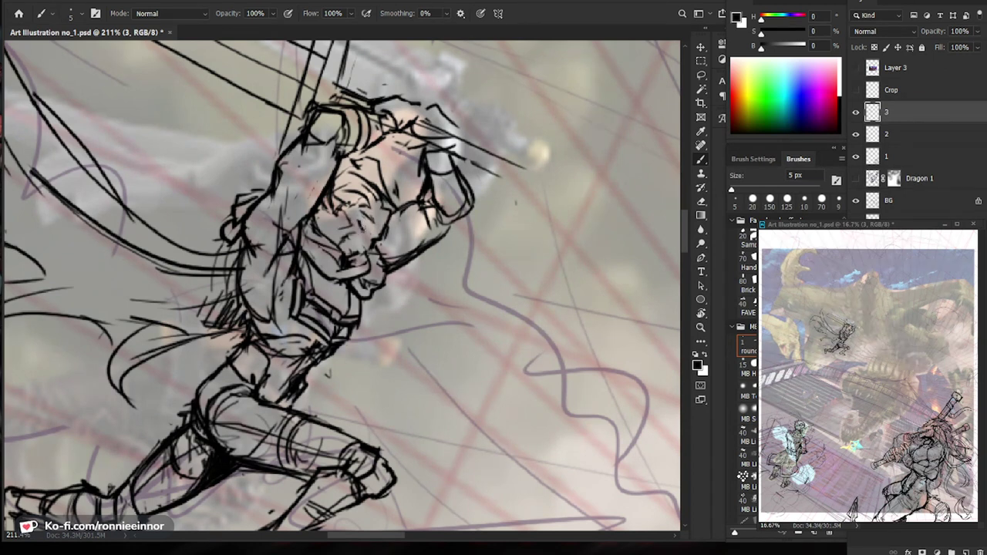
pyautogui.moveTo(461, 253); pyautogui.dragTo(379, 258)
pyautogui.moveTo(470, 450); pyautogui.dragTo(444, 417)
pyautogui.moveTo(399, 212); pyautogui.dragTo(484, 214)
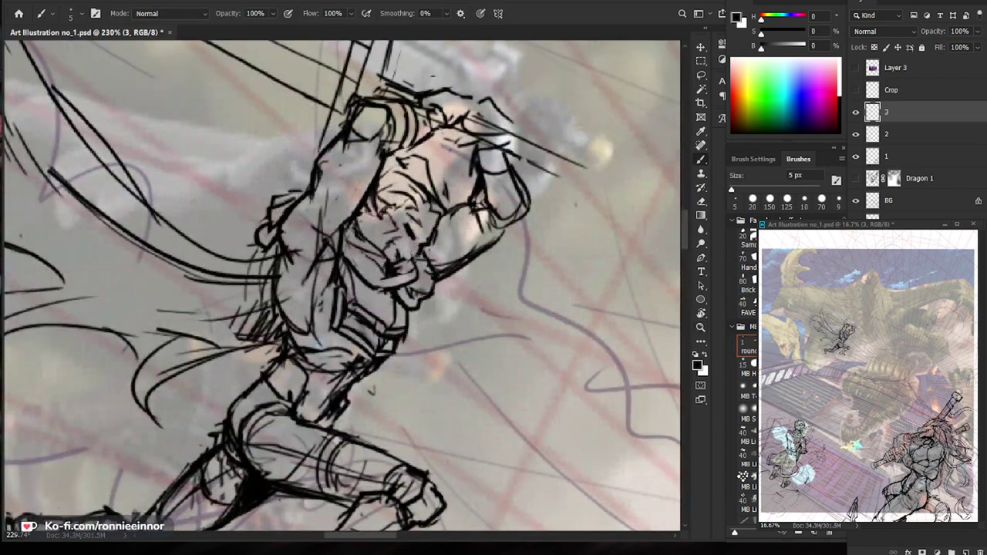
pyautogui.press('e')
pyautogui.press('b')
pyautogui.moveTo(423, 247)
pyautogui.mouseDown()
pyautogui.moveTo(425, 280)
pyautogui.moveTo(392, 257)
pyautogui.mouseUp()
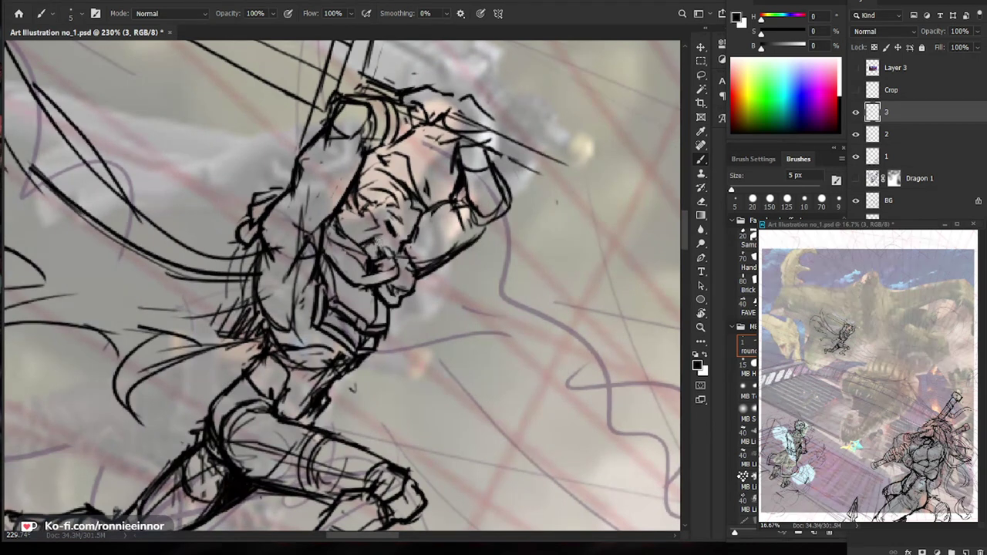
# Erase the heavy lines on the swordsman's lower face and redraw the jaw area more lightly.
pyautogui.press('e')
pyautogui.moveTo(374, 233)
pyautogui.mouseDown()
pyautogui.moveTo(373, 270)
pyautogui.moveTo(365, 267)
pyautogui.mouseUp()
pyautogui.keyDown('ctrl'); pyautogui.keyDown('space'); pyautogui.moveTo(496, 333); pyautogui.dragTo(423, 336); pyautogui.keyUp('space'); pyautogui.keyUp('ctrl')
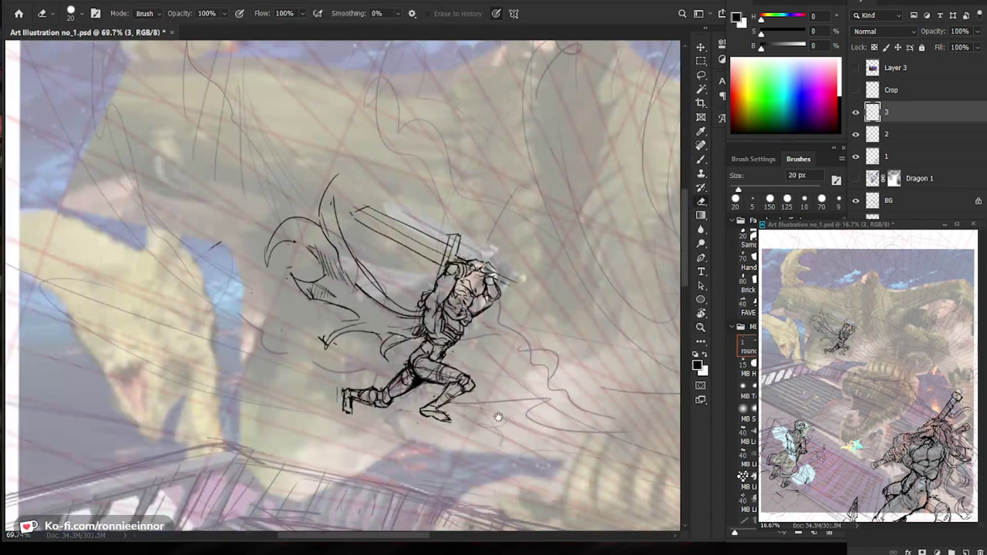
pyautogui.moveTo(471, 432); pyautogui.dragTo(407, 349)
pyautogui.keyDown('ctrl'); pyautogui.keyDown('space'); pyautogui.moveTo(383, 207); pyautogui.dragTo(457, 207); pyautogui.keyUp('space'); pyautogui.keyUp('ctrl')
pyautogui.moveTo(412, 235)
pyautogui.mouseDown()
pyautogui.moveTo(399, 268)
pyautogui.moveTo(388, 213)
pyautogui.moveTo(394, 249)
pyautogui.moveTo(425, 220)
pyautogui.moveTo(398, 244)
pyautogui.moveTo(372, 228)
pyautogui.moveTo(373, 217)
pyautogui.moveTo(381, 251)
pyautogui.mouseUp()
pyautogui.press('b')
pyautogui.moveTo(466, 268)
pyautogui.mouseDown()
pyautogui.moveTo(420, 268)
pyautogui.moveTo(468, 268)
pyautogui.mouseUp()
pyautogui.moveTo(400, 207)
pyautogui.mouseDown()
pyautogui.moveTo(421, 197)
pyautogui.moveTo(415, 232)
pyautogui.moveTo(456, 233)
pyautogui.moveTo(458, 242)
pyautogui.moveTo(416, 241)
pyautogui.mouseUp()
pyautogui.press('e')
pyautogui.press('b')
# Clean up the swordsman's cheek and ear area and redraw the facial lines beside the raised arm.
pyautogui.moveTo(489, 345); pyautogui.dragTo(469, 332)
pyautogui.press('e')
pyautogui.moveTo(422, 216)
pyautogui.mouseDown()
pyautogui.moveTo(467, 216)
pyautogui.moveTo(423, 219)
pyautogui.moveTo(429, 211)
pyautogui.mouseUp()
pyautogui.press('b')
pyautogui.press('e')
pyautogui.moveTo(373, 187)
pyautogui.mouseDown()
pyautogui.moveTo(401, 168)
pyautogui.moveTo(412, 175)
pyautogui.moveTo(374, 172)
pyautogui.moveTo(376, 192)
pyautogui.moveTo(402, 168)
pyautogui.moveTo(398, 182)
pyautogui.moveTo(382, 180)
pyautogui.mouseUp()
pyautogui.press('b')
pyautogui.press('e')
pyautogui.press('b')
pyautogui.moveTo(502, 220)
pyautogui.mouseDown()
pyautogui.moveTo(455, 220)
pyautogui.moveTo(446, 203)
pyautogui.moveTo(455, 209)
pyautogui.mouseUp()
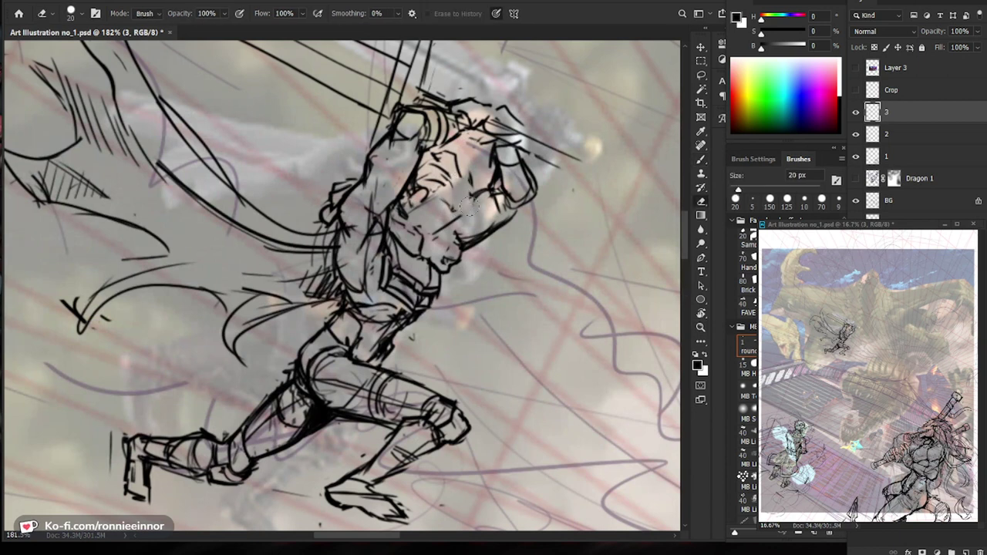
# Erase and redraw the outline of the swordsman's front foot around the heel and sole.
pyautogui.press('b')
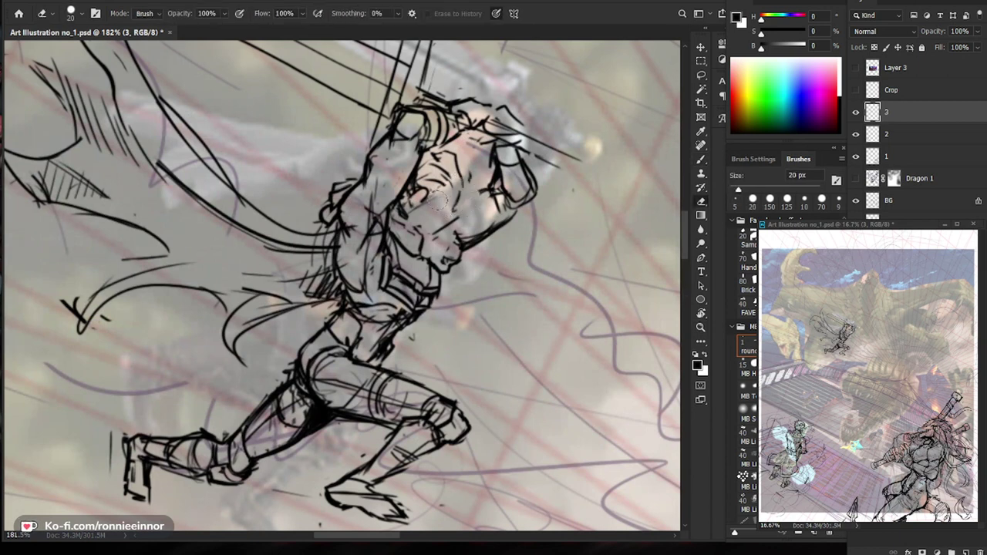
pyautogui.scroll(-5, 450, 204)
pyautogui.moveTo(458, 436); pyautogui.dragTo(438, 380)
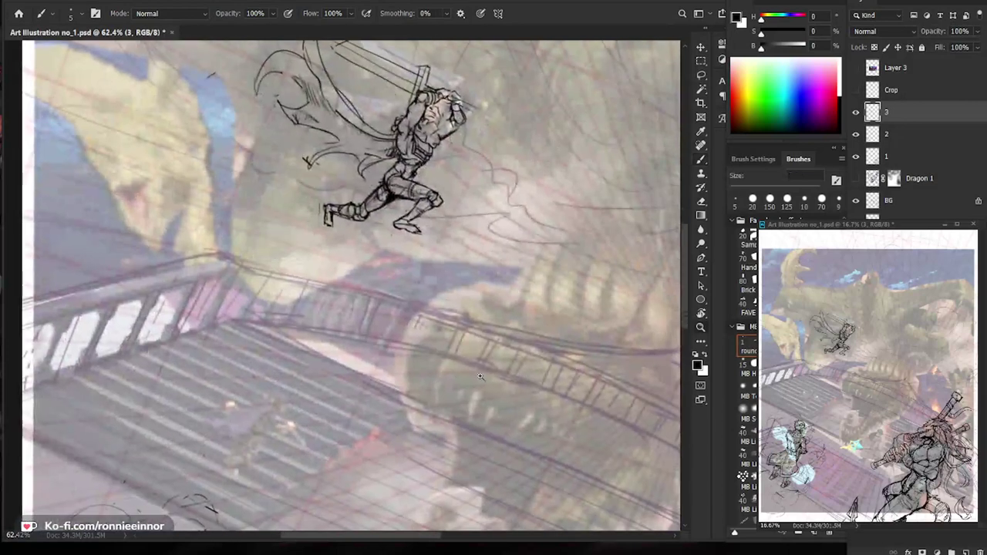
pyautogui.scroll(-5, 449, 364)
pyautogui.scroll(10, 446, 295)
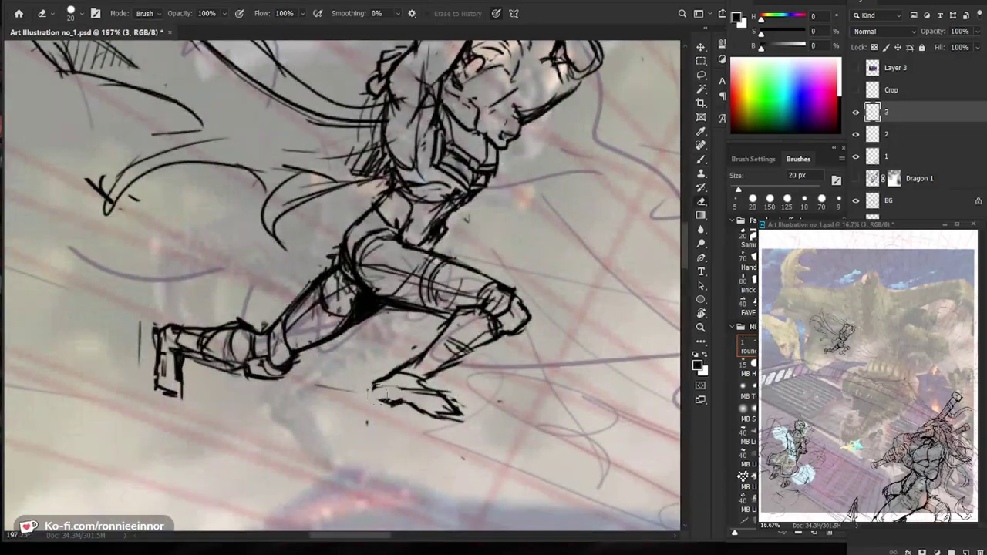
pyautogui.scroll(-1, 459, 414)
pyautogui.moveTo(460, 414)
pyautogui.mouseDown()
pyautogui.moveTo(447, 389)
pyautogui.moveTo(458, 401)
pyautogui.mouseUp()
# Erase and redraw the contour lines on the swordsman's trailing lower leg.
pyautogui.moveTo(262, 394); pyautogui.dragTo(282, 400)
pyautogui.press('e')
pyautogui.moveTo(260, 310)
pyautogui.mouseDown()
pyautogui.moveTo(240, 293)
pyautogui.moveTo(266, 330)
pyautogui.moveTo(250, 324)
pyautogui.moveTo(263, 344)
pyautogui.mouseUp()
pyautogui.press('b')
pyautogui.moveTo(268, 317); pyautogui.dragTo(259, 354)
pyautogui.hotkey('ctrl', 'space')
pyautogui.scroll(-3, 473, 374)
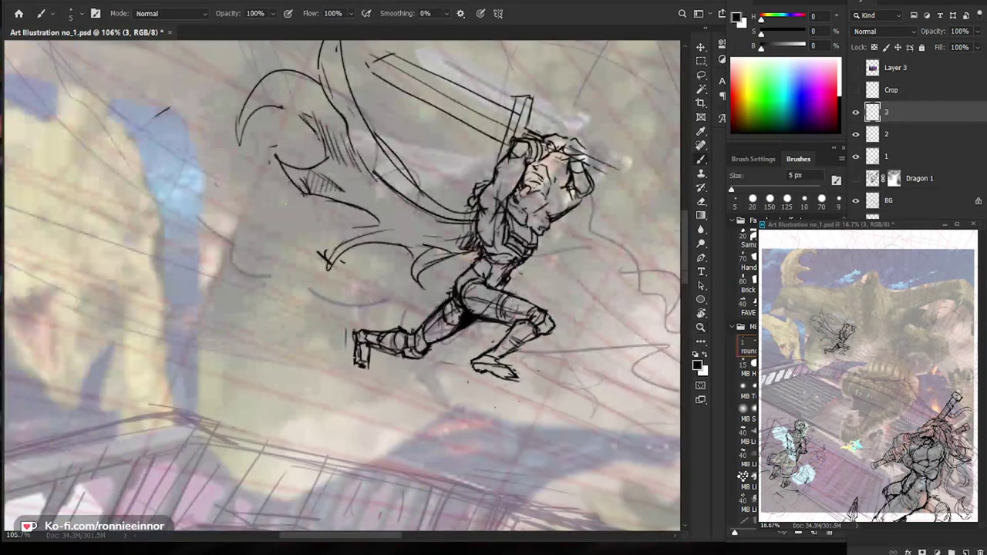
# Erase the stray lines beneath the knee of the swordsman's trailing leg.
pyautogui.press('b')
pyautogui.scroll(2, 371, 371)
pyautogui.moveTo(339, 361)
pyautogui.mouseDown()
pyautogui.moveTo(340, 329)
pyautogui.moveTo(342, 352)
pyautogui.mouseUp()
pyautogui.moveTo(589, 401); pyautogui.dragTo(474, 413)
pyautogui.press('b')
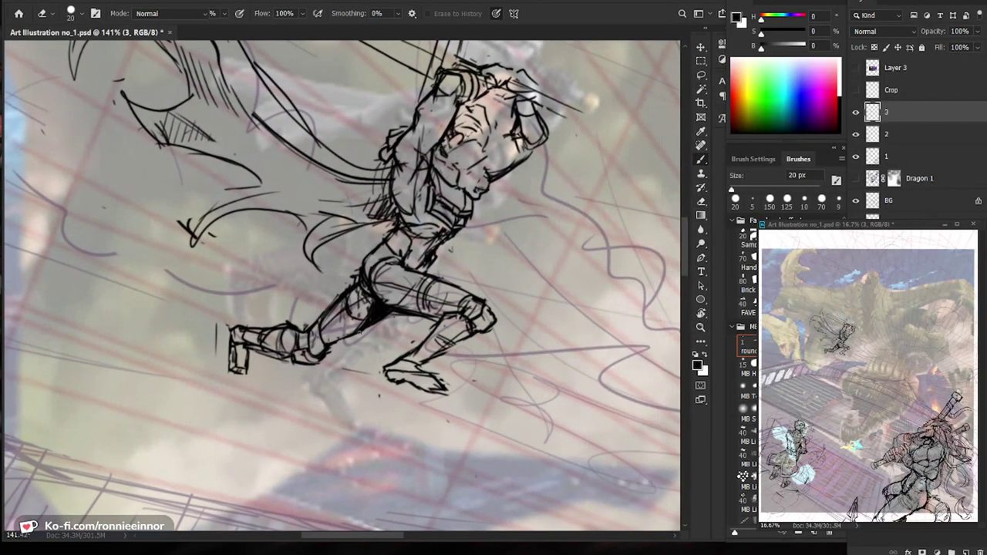
pyautogui.press('e')
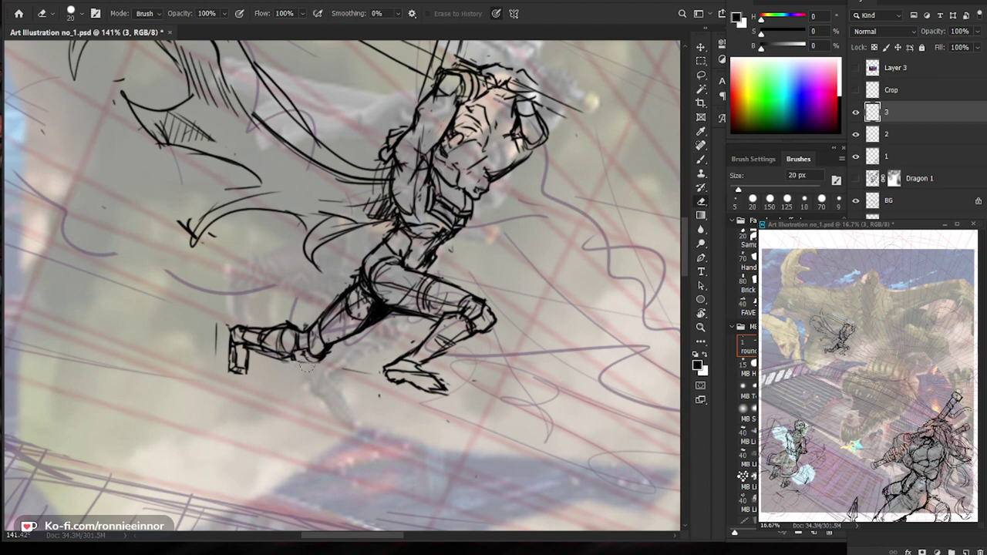
pyautogui.press('b')
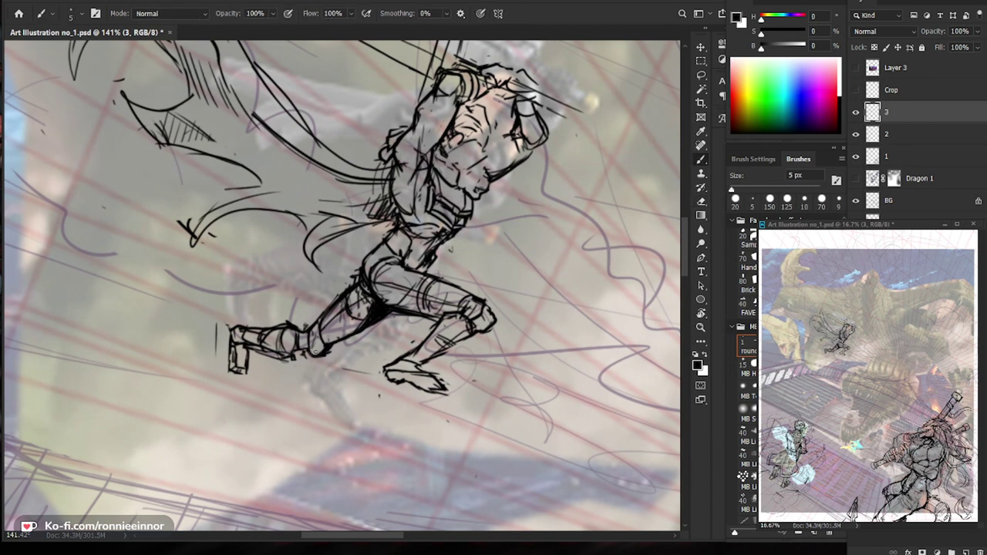
# Redraw the knee guard on the trailing leg as a boxy shape and clean up its lower edge.
pyautogui.moveTo(302, 348)
pyautogui.mouseDown()
pyautogui.moveTo(316, 341)
pyautogui.moveTo(332, 357)
pyautogui.moveTo(309, 360)
pyautogui.moveTo(304, 350)
pyautogui.moveTo(333, 351)
pyautogui.mouseUp()
pyautogui.press('e')
pyautogui.press('b')
pyautogui.press('e')
pyautogui.press('b')
pyautogui.press('e')
pyautogui.press('b')
pyautogui.press('e')
pyautogui.moveTo(333, 348)
pyautogui.mouseDown()
pyautogui.moveTo(330, 359)
pyautogui.moveTo(297, 362)
pyautogui.mouseUp()
pyautogui.press('b')
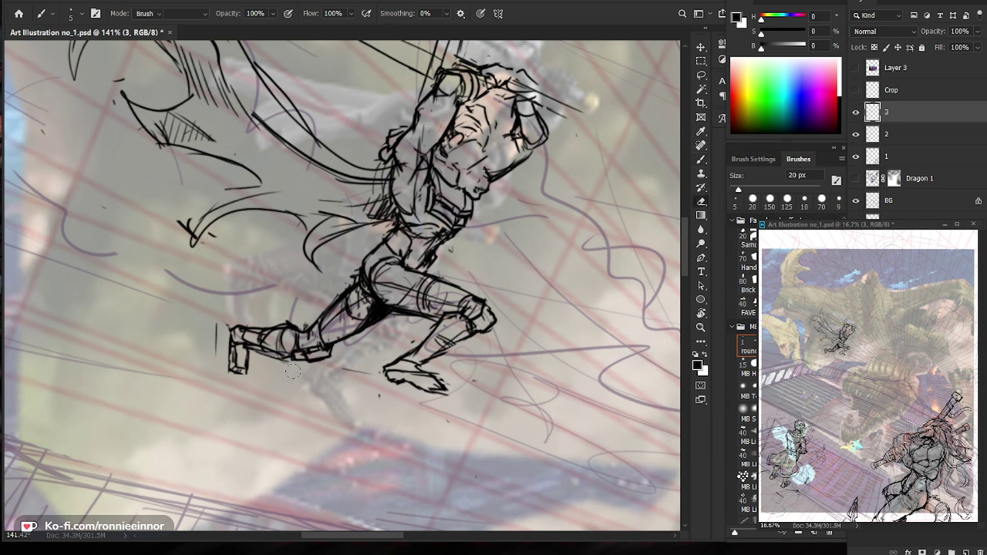
# Touch up the contour strokes across the swordsman's upper torso.
pyautogui.press('z')
pyautogui.moveTo(316, 346); pyautogui.dragTo(251, 348)
pyautogui.press('b')
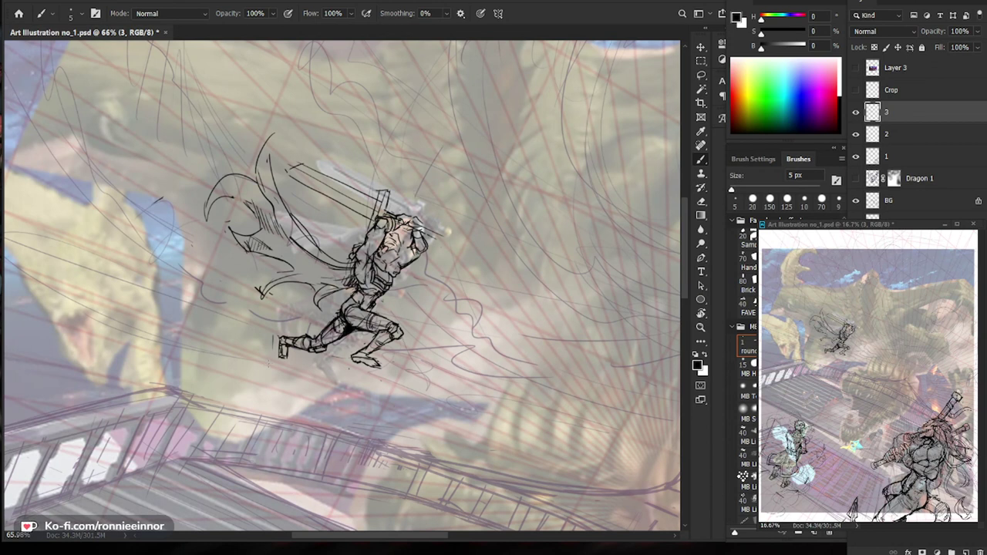
pyautogui.hotkey('ctrl', 'space')
pyautogui.moveTo(404, 261); pyautogui.dragTo(493, 261)
pyautogui.moveTo(383, 242); pyautogui.dragTo(334, 270)
pyautogui.press('e')
pyautogui.press('b')
pyautogui.moveTo(316, 236)
pyautogui.mouseDown()
pyautogui.moveTo(321, 273)
pyautogui.moveTo(379, 248)
pyautogui.mouseUp()
pyautogui.hotkey('ctrl', 'space')
pyautogui.moveTo(453, 242); pyautogui.dragTo(305, 307)
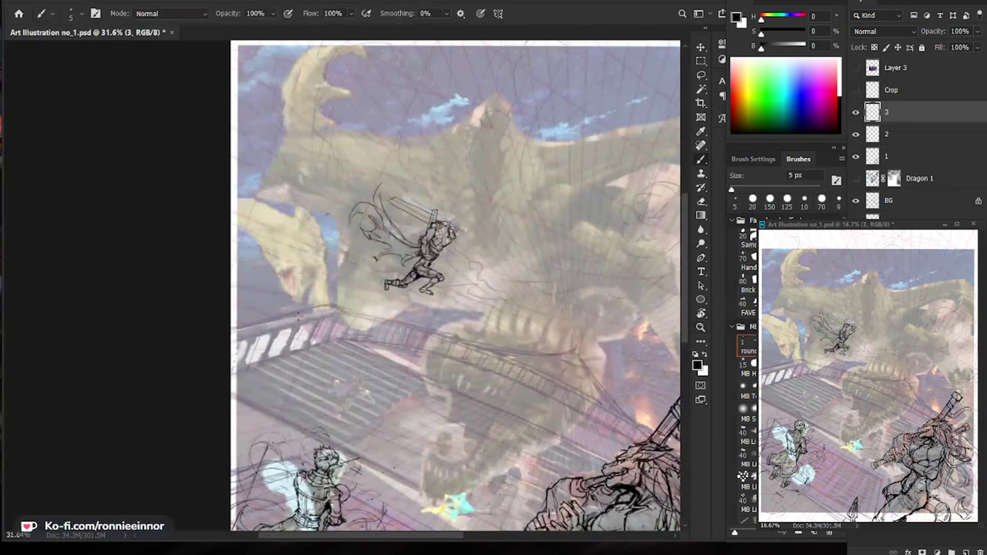
# Erase and redraw the muscle and armor lines down the middle of the swordsman's chest.
pyautogui.press('z')
pyautogui.moveTo(436, 251); pyautogui.dragTo(501, 248)
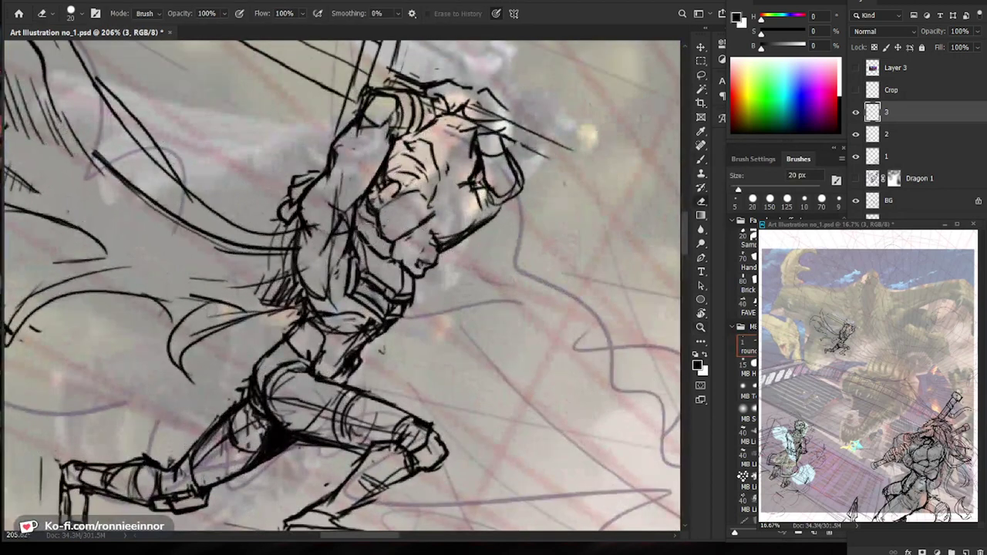
pyautogui.press('b')
pyautogui.moveTo(363, 222); pyautogui.dragTo(394, 256)
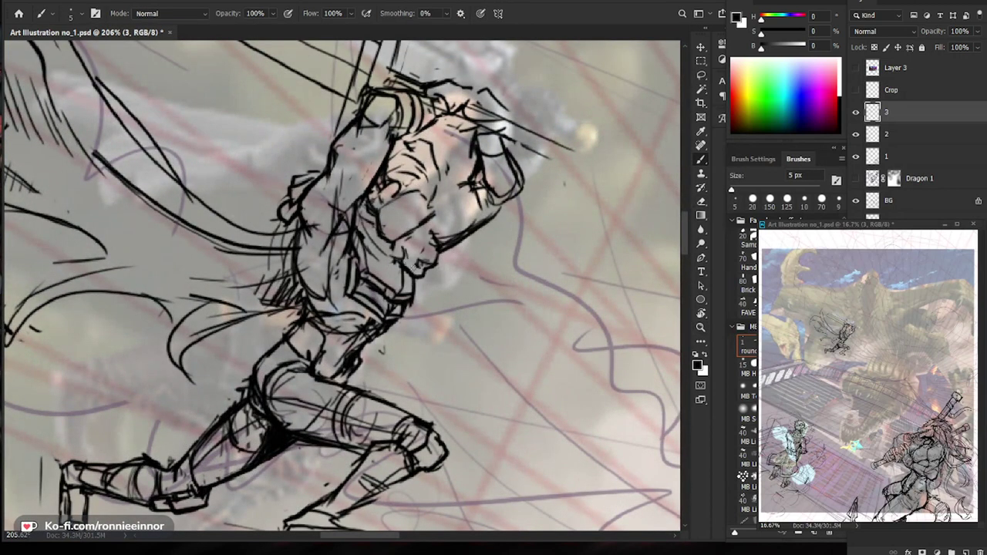
pyautogui.moveTo(410, 256)
pyautogui.mouseDown()
pyautogui.moveTo(400, 297)
pyautogui.moveTo(408, 302)
pyautogui.moveTo(368, 290)
pyautogui.moveTo(386, 316)
pyautogui.moveTo(370, 288)
pyautogui.mouseUp()
pyautogui.press('e')
pyautogui.press('b')
pyautogui.press('e')
pyautogui.press('b')
pyautogui.press('e')
pyautogui.press('b')
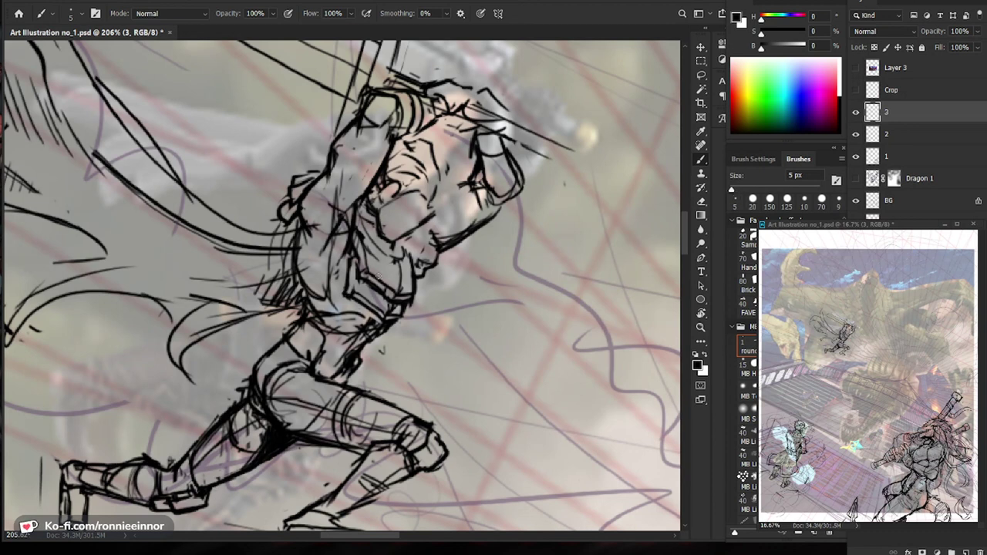
# Rework the side contour of the swordsman's abdomen and the small lines beside the waist.
pyautogui.moveTo(340, 279)
pyautogui.mouseDown()
pyautogui.moveTo(333, 313)
pyautogui.moveTo(383, 340)
pyautogui.moveTo(340, 312)
pyautogui.mouseUp()
pyautogui.press('e')
pyautogui.press('b')
pyautogui.moveTo(418, 330)
pyautogui.mouseDown()
pyautogui.moveTo(362, 332)
pyautogui.moveTo(455, 333)
pyautogui.moveTo(409, 333)
pyautogui.mouseUp()
pyautogui.press('e')
pyautogui.press('b')
pyautogui.press('e')
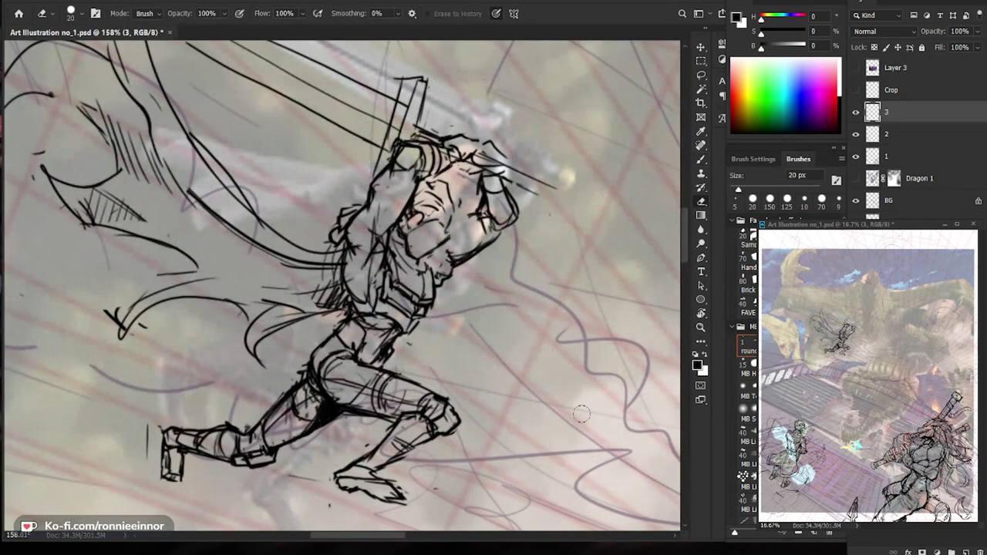
# Add lines along the lower edge of the torso armor just above the waist and tidy them.
pyautogui.moveTo(570, 410); pyautogui.dragTo(519, 410)
pyautogui.press('b')
pyautogui.moveTo(343, 307); pyautogui.dragTo(363, 321)
pyautogui.press('e')
pyautogui.press('b')
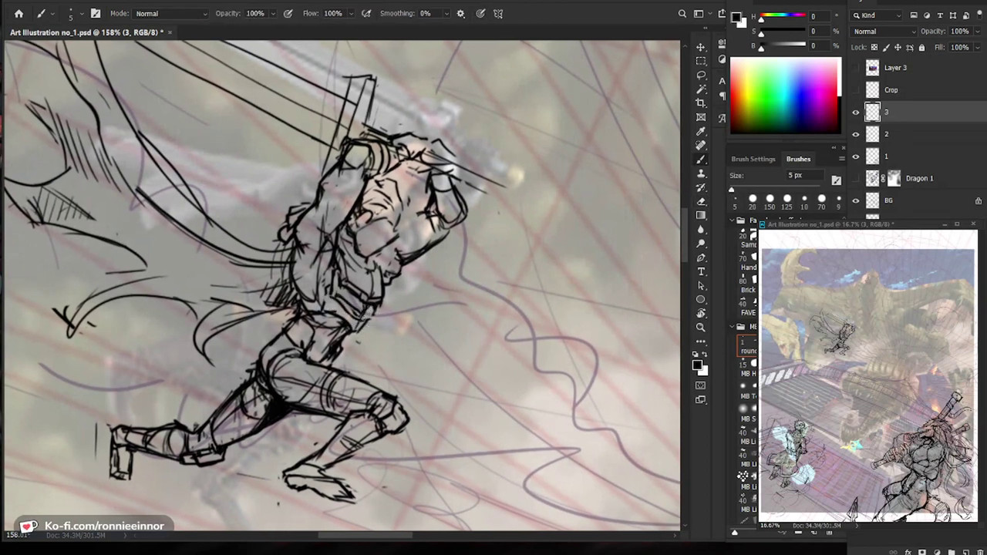
# Refine the front edge of the chest armor with alternating erasing and short brush strokes.
pyautogui.press('e')
pyautogui.press('b')
pyautogui.press('e')
pyautogui.press('b')
pyautogui.press('e')
pyautogui.press('b')
pyautogui.press('e')
pyautogui.press('b')
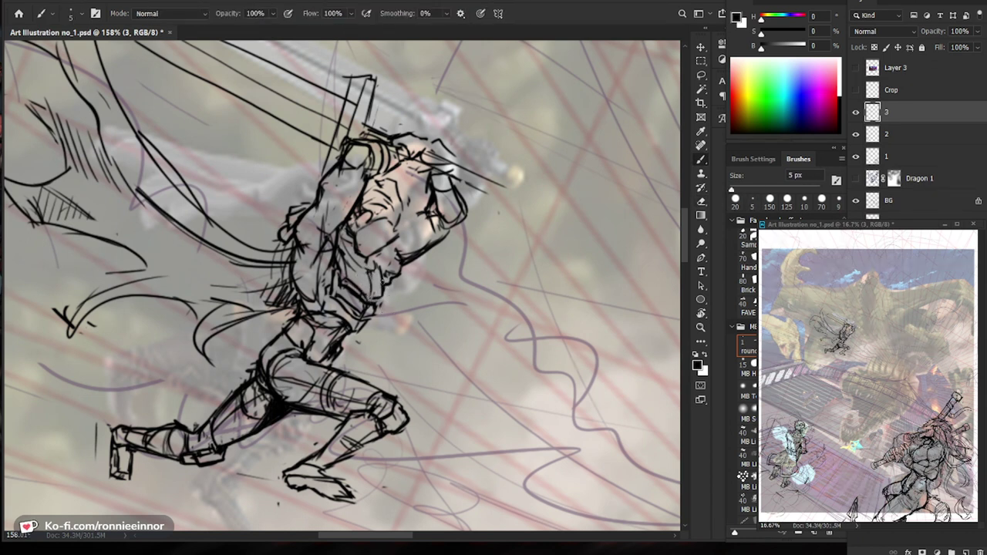
pyautogui.press('e')
pyautogui.press('b')
pyautogui.moveTo(417, 326); pyautogui.dragTo(309, 379)
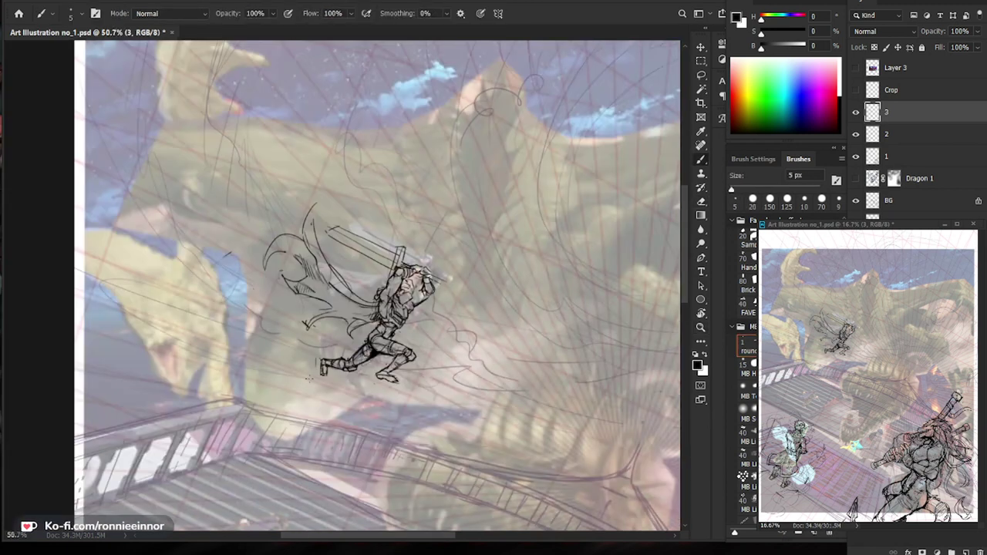
# Sketch a belt band running diagonally around the swordsman's waist.
pyautogui.press('z')
pyautogui.moveTo(392, 334); pyautogui.dragTo(493, 318)
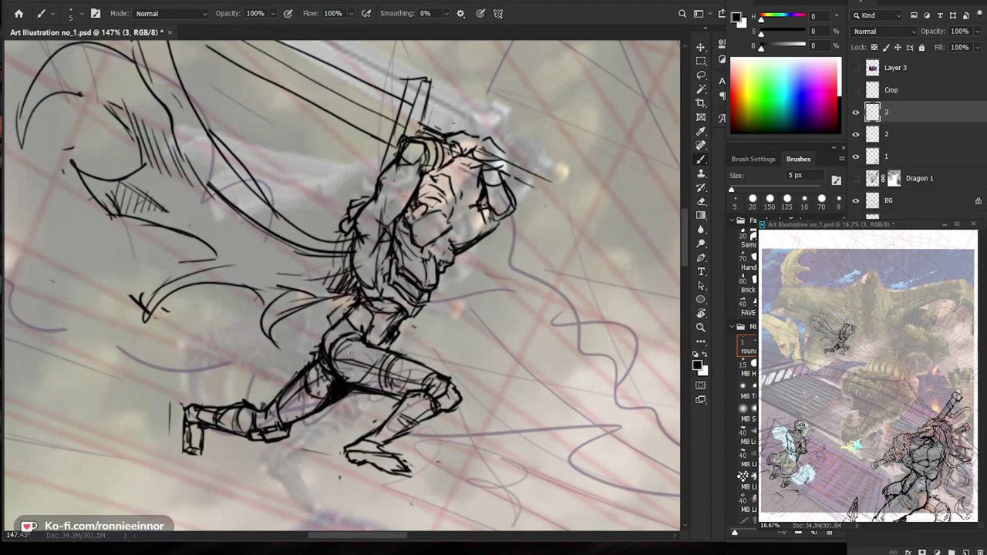
pyautogui.press('e')
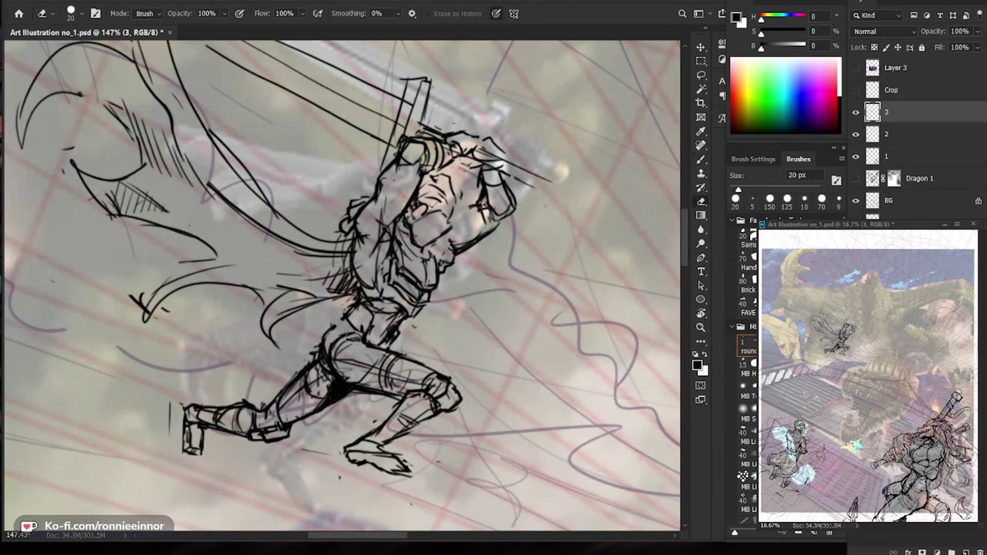
pyautogui.press('b')
pyautogui.moveTo(337, 307); pyautogui.dragTo(392, 341)
pyautogui.moveTo(364, 322); pyautogui.dragTo(386, 338)
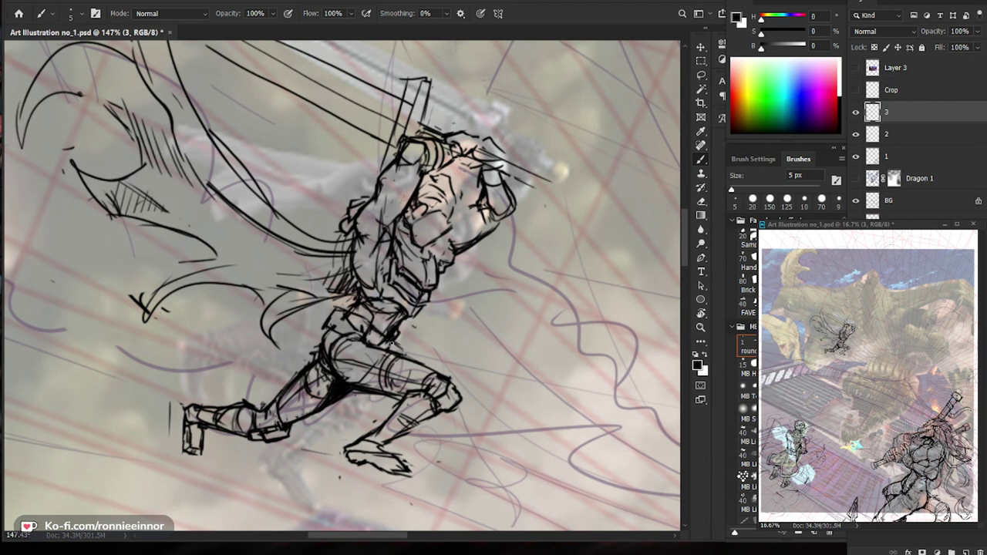
# Try a reshaped hip outline below the waist, and undo those strokes.
pyautogui.press('e')
pyautogui.moveTo(337, 317)
pyautogui.mouseDown()
pyautogui.moveTo(348, 310)
pyautogui.moveTo(355, 340)
pyautogui.moveTo(364, 331)
pyautogui.moveTo(388, 352)
pyautogui.moveTo(375, 319)
pyautogui.moveTo(342, 309)
pyautogui.moveTo(325, 332)
pyautogui.moveTo(348, 340)
pyautogui.mouseUp()
pyautogui.press('b')
pyautogui.press('e')
pyautogui.press('e')
pyautogui.press('b')
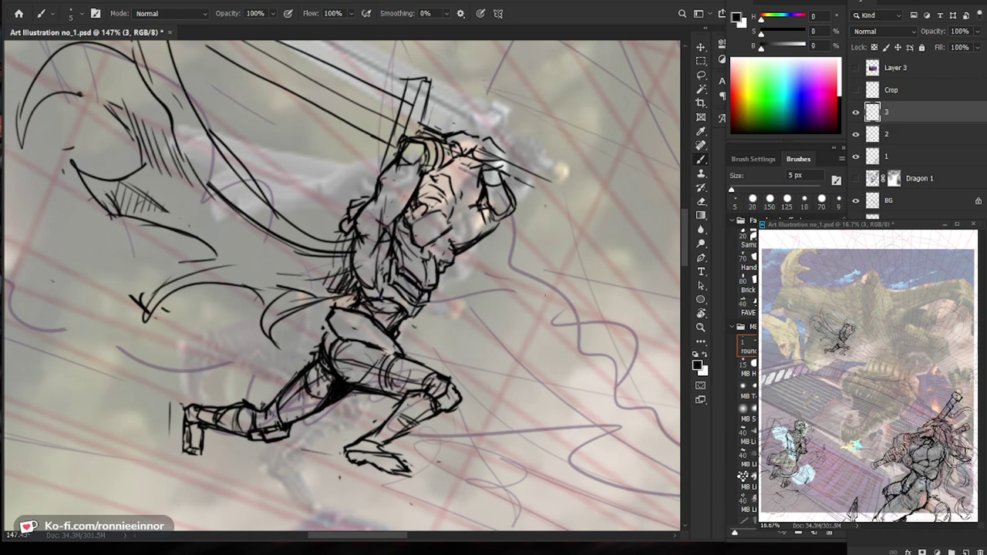
pyautogui.press('e')
pyautogui.hotkey('ctrl', 'z')
pyautogui.hotkey('ctrl', 'z')
pyautogui.hotkey('ctrl', 'z')
pyautogui.hotkey('ctrl', 'z')
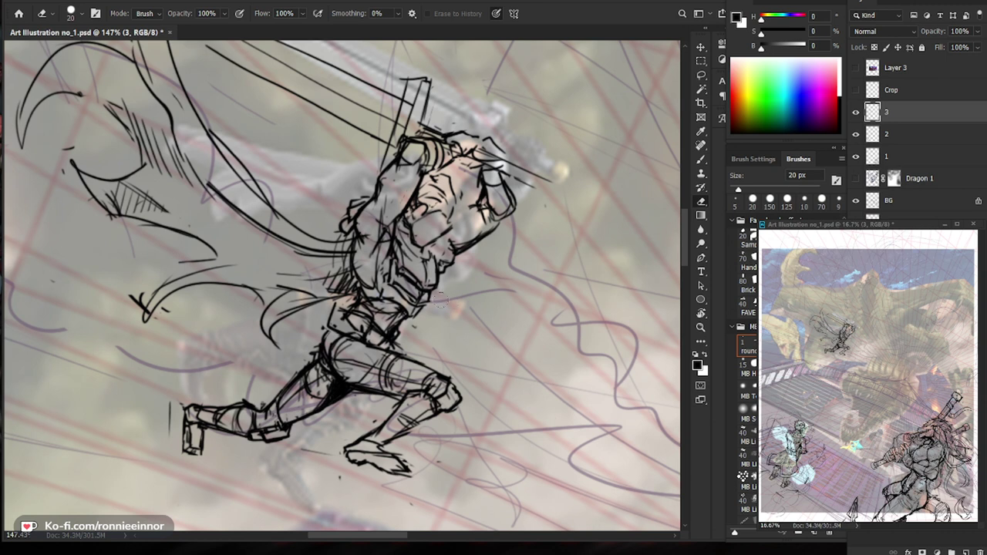
# Erase the construction lines on the hip and upper thigh and redraw the waist and rear hip outline.
pyautogui.press('b')
pyautogui.press('e')
pyautogui.moveTo(392, 349)
pyautogui.mouseDown()
pyautogui.moveTo(350, 339)
pyautogui.moveTo(395, 333)
pyautogui.moveTo(399, 346)
pyautogui.moveTo(402, 334)
pyautogui.mouseUp()
pyautogui.press('b')
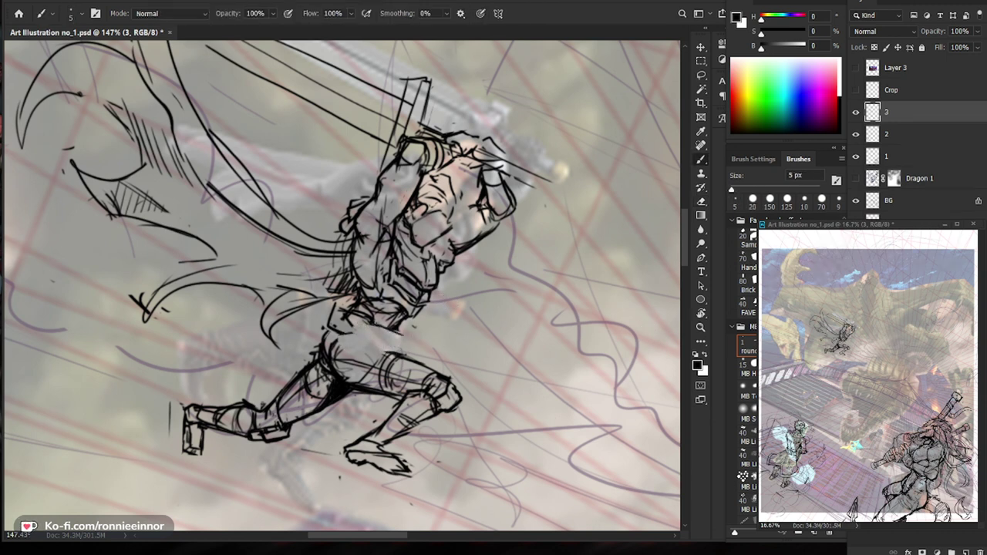
pyautogui.press('e')
pyautogui.moveTo(367, 319); pyautogui.dragTo(398, 329)
pyautogui.press('b')
pyautogui.moveTo(333, 308)
pyautogui.mouseDown()
pyautogui.moveTo(369, 315)
pyautogui.moveTo(330, 335)
pyautogui.mouseUp()
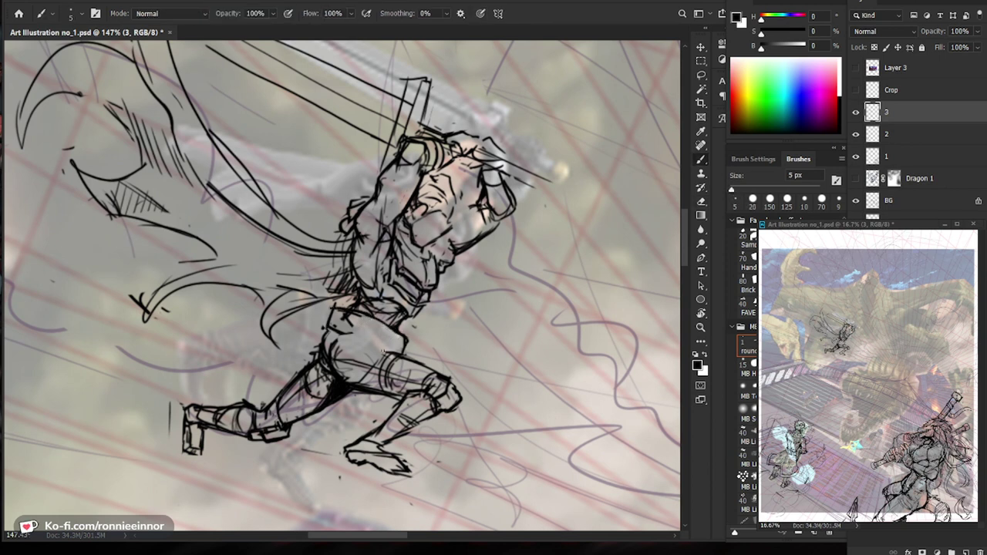
# Draw the lower edge of a cloth wrapped around the swordsman's hips and tidy its ends.
pyautogui.moveTo(392, 350)
pyautogui.mouseDown()
pyautogui.moveTo(313, 337)
pyautogui.moveTo(324, 316)
pyautogui.moveTo(313, 334)
pyautogui.moveTo(394, 350)
pyautogui.moveTo(356, 330)
pyautogui.moveTo(352, 311)
pyautogui.moveTo(329, 322)
pyautogui.moveTo(350, 310)
pyautogui.moveTo(351, 321)
pyautogui.moveTo(325, 321)
pyautogui.mouseUp()
pyautogui.press('e')
pyautogui.press('b')
pyautogui.press('e')
pyautogui.press('b')
pyautogui.moveTo(436, 343)
pyautogui.mouseDown()
pyautogui.moveTo(378, 344)
pyautogui.moveTo(470, 347)
pyautogui.mouseUp()
# Clean up the overlapping lines inside the hip cloth and redraw its upper and rear edges.
pyautogui.press('e')
pyautogui.moveTo(369, 291)
pyautogui.mouseDown()
pyautogui.moveTo(356, 304)
pyautogui.moveTo(390, 302)
pyautogui.moveTo(355, 304)
pyautogui.mouseUp()
pyautogui.press('b')
pyautogui.moveTo(357, 298)
pyautogui.mouseDown()
pyautogui.moveTo(357, 309)
pyautogui.moveTo(325, 244)
pyautogui.mouseUp()
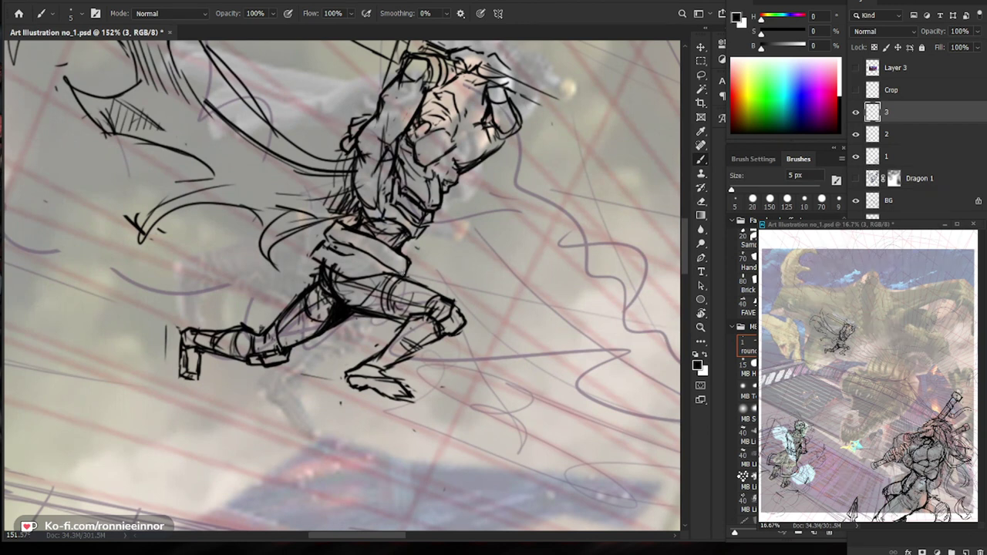
pyautogui.press('e')
pyautogui.moveTo(342, 221)
pyautogui.mouseDown()
pyautogui.moveTo(321, 236)
pyautogui.moveTo(375, 258)
pyautogui.mouseUp()
pyautogui.press('b')
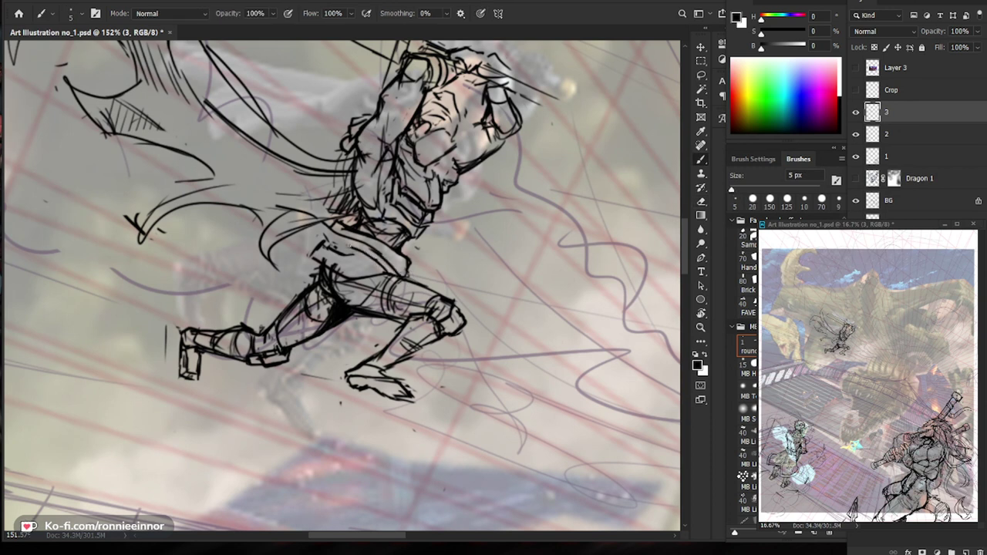
# Add fold lines to the hip cloth and extend its rear end into a pointed flap.
pyautogui.hotkey('ctrl', 'space')
pyautogui.moveTo(482, 280); pyautogui.dragTo(413, 282)
pyautogui.hotkey('ctrl', 'space')
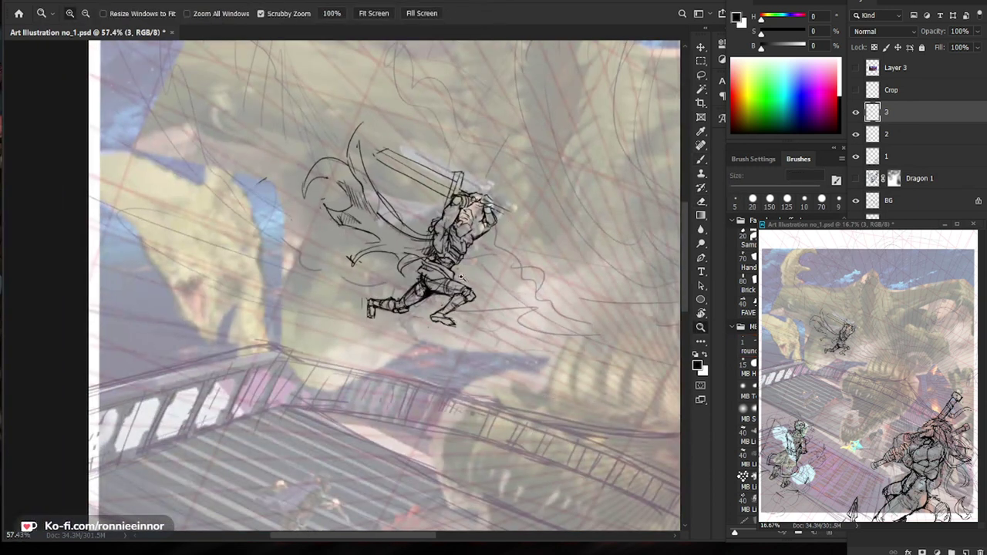
pyautogui.scroll(5, 461, 276)
pyautogui.press('b')
pyautogui.moveTo(400, 279)
pyautogui.mouseDown()
pyautogui.moveTo(418, 278)
pyautogui.moveTo(392, 281)
pyautogui.moveTo(424, 281)
pyautogui.mouseUp()
pyautogui.press('e')
pyautogui.press('b')
pyautogui.moveTo(342, 263); pyautogui.dragTo(392, 284)
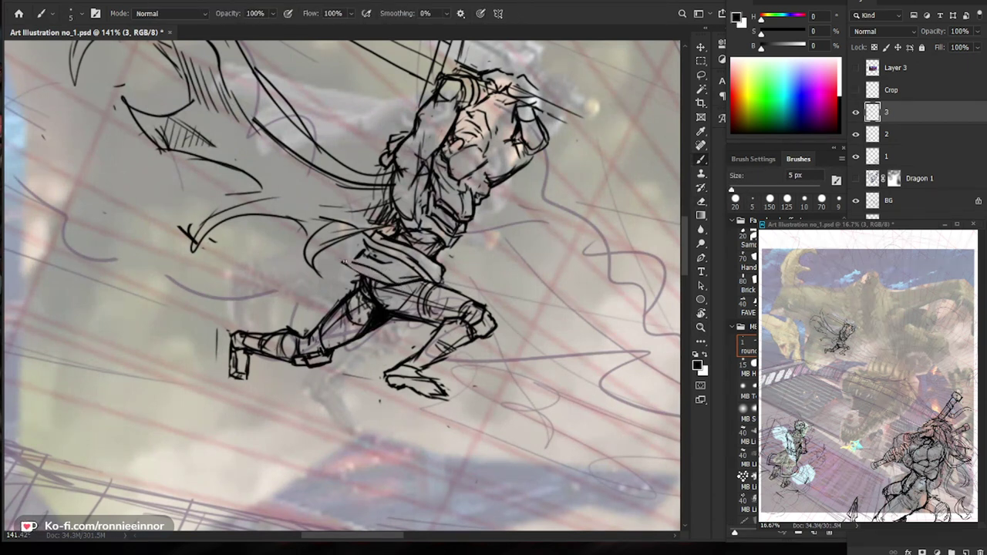
# Refine the outline of the hip cloth's rear flap where it meets the trailing thigh.
pyautogui.press('e')
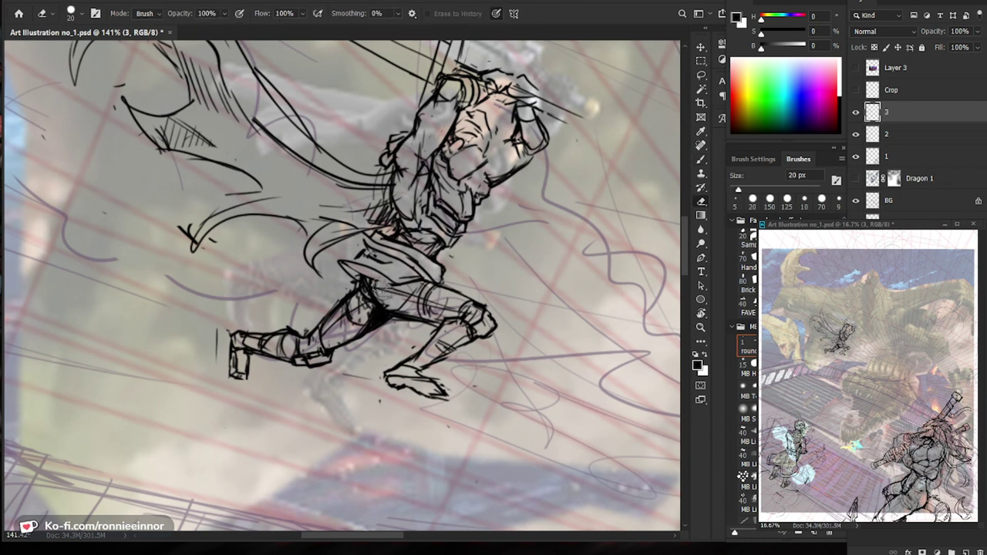
pyautogui.moveTo(597, 345); pyautogui.dragTo(564, 334)
pyautogui.press('b')
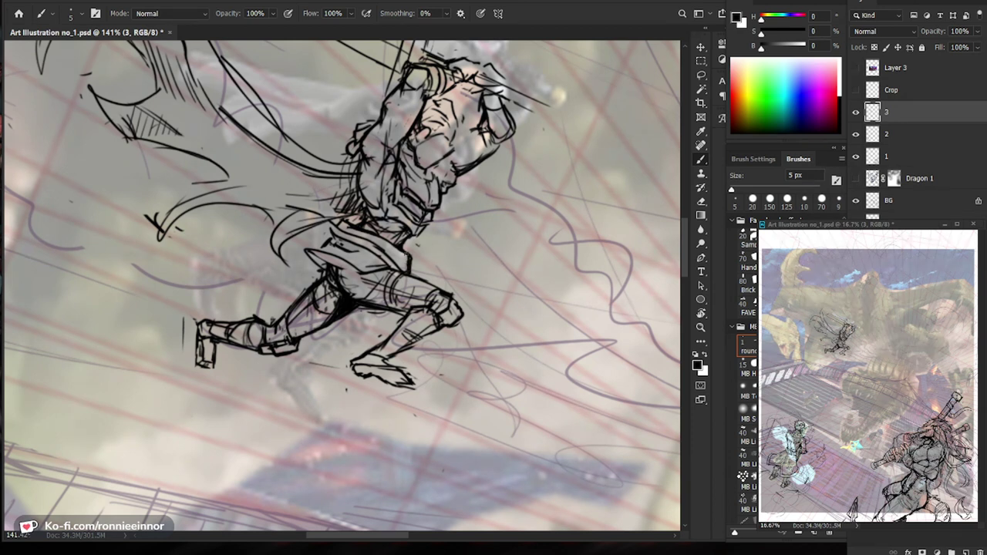
pyautogui.press('e')
pyautogui.press('b')
pyautogui.press('e')
pyautogui.press('b')
pyautogui.moveTo(310, 255); pyautogui.dragTo(320, 258)
# Darken the area under the hip cloth's rear flap with dense hatching strokes.
pyautogui.hotkey('ctrl', 'space')
pyautogui.moveTo(490, 308); pyautogui.dragTo(444, 308)
pyautogui.hotkey('ctrl', 'space')
pyautogui.press('b')
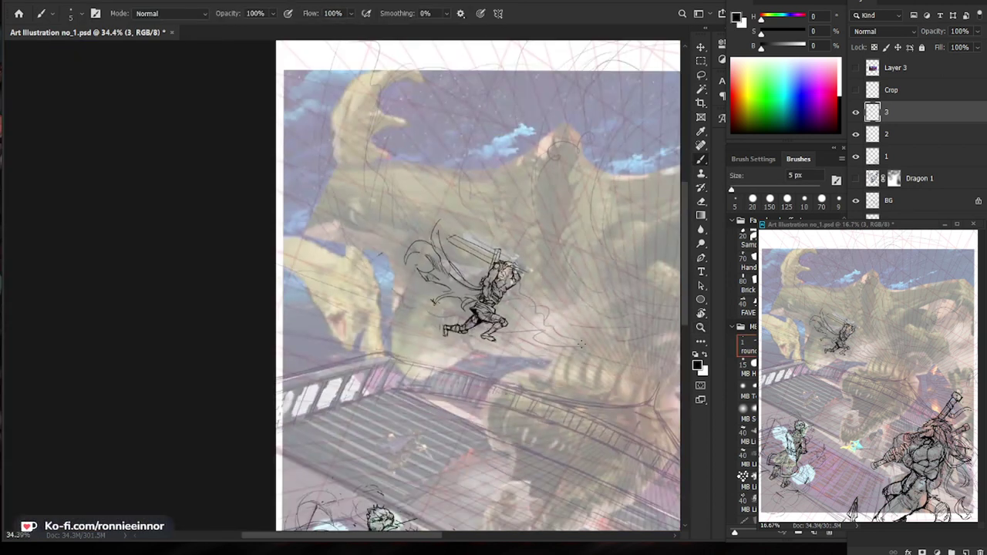
pyautogui.moveTo(549, 380); pyautogui.dragTo(493, 371)
pyautogui.moveTo(433, 304); pyautogui.dragTo(479, 314)
pyautogui.press('e')
pyautogui.moveTo(386, 304); pyautogui.dragTo(427, 308)
pyautogui.press('b')
pyautogui.moveTo(360, 295); pyautogui.dragTo(385, 297)
pyautogui.press('e')
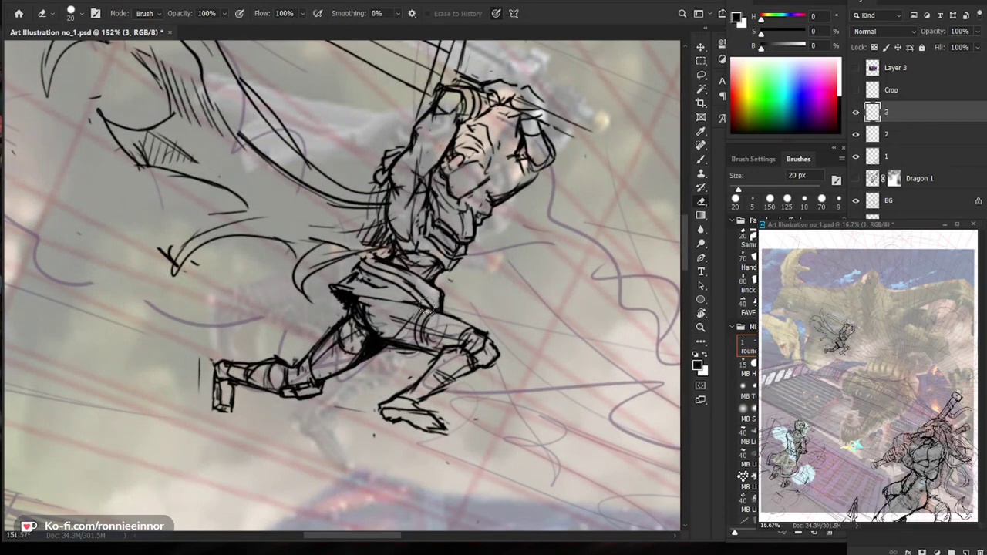
# Erase the front part of the hip cloth and redraw its long diagonal edge.
pyautogui.moveTo(406, 287)
pyautogui.mouseDown()
pyautogui.moveTo(386, 271)
pyautogui.moveTo(440, 298)
pyautogui.mouseUp()
pyautogui.press('b')
pyautogui.moveTo(368, 272)
pyautogui.mouseDown()
pyautogui.moveTo(436, 303)
pyautogui.moveTo(409, 283)
pyautogui.moveTo(446, 314)
pyautogui.moveTo(455, 309)
pyautogui.mouseUp()
pyautogui.press('e')
pyautogui.press('b')
# Draw parallel band lines along the hip cloth, correcting them with the eraser.
pyautogui.hotkey('ctrl', 'space')
pyautogui.moveTo(348, 232)
pyautogui.mouseDown()
pyautogui.moveTo(434, 276)
pyautogui.moveTo(421, 298)
pyautogui.mouseUp()
pyautogui.hotkey('ctrl', 'space')
pyautogui.press('space')
pyautogui.moveTo(479, 356); pyautogui.dragTo(456, 342)
pyautogui.hotkey('ctrl', 'space')
pyautogui.moveTo(420, 304); pyautogui.dragTo(500, 285)
pyautogui.press('b')
pyautogui.press('e')
pyautogui.press('b')
pyautogui.moveTo(430, 272)
pyautogui.mouseDown()
pyautogui.moveTo(310, 245)
pyautogui.moveTo(433, 281)
pyautogui.moveTo(431, 270)
pyautogui.moveTo(376, 262)
pyautogui.mouseUp()
pyautogui.press('e')
pyautogui.press('b')
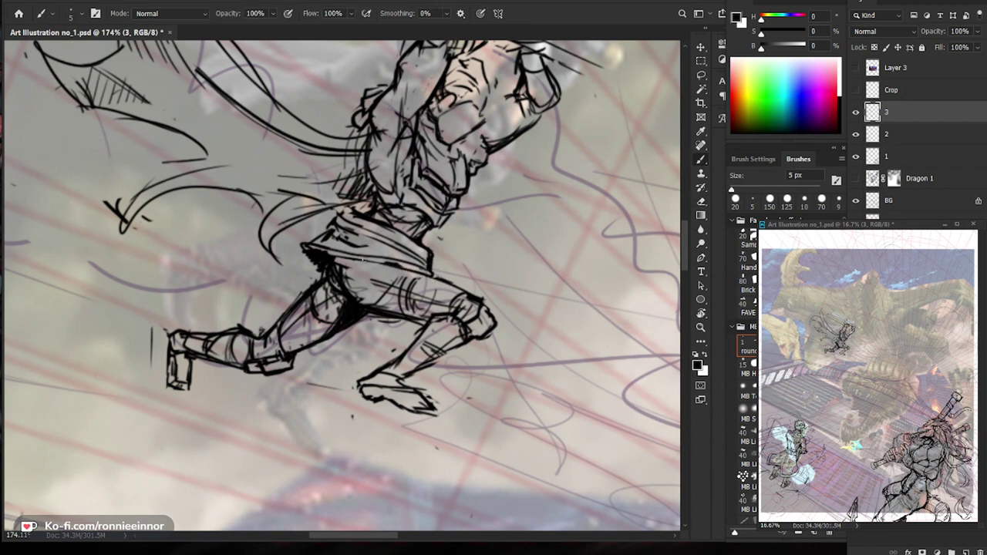
pyautogui.moveTo(437, 280); pyautogui.dragTo(403, 272)
pyautogui.moveTo(363, 219)
pyautogui.mouseDown()
pyautogui.moveTo(388, 230)
pyautogui.moveTo(355, 245)
pyautogui.moveTo(385, 256)
pyautogui.mouseUp()
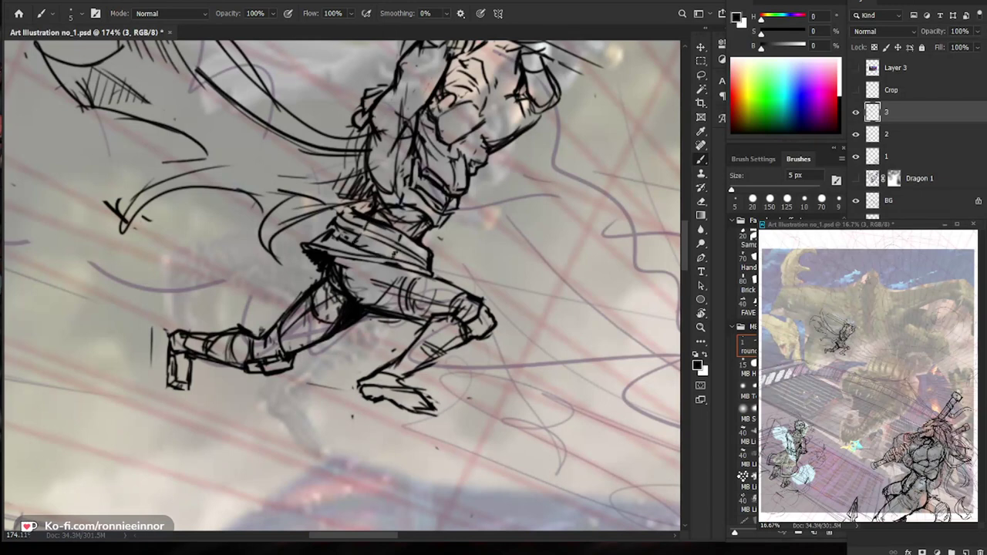
# Add short crosswise strokes that divide the hip cloth's band into segments.
pyautogui.scroll(-5, 382, 239)
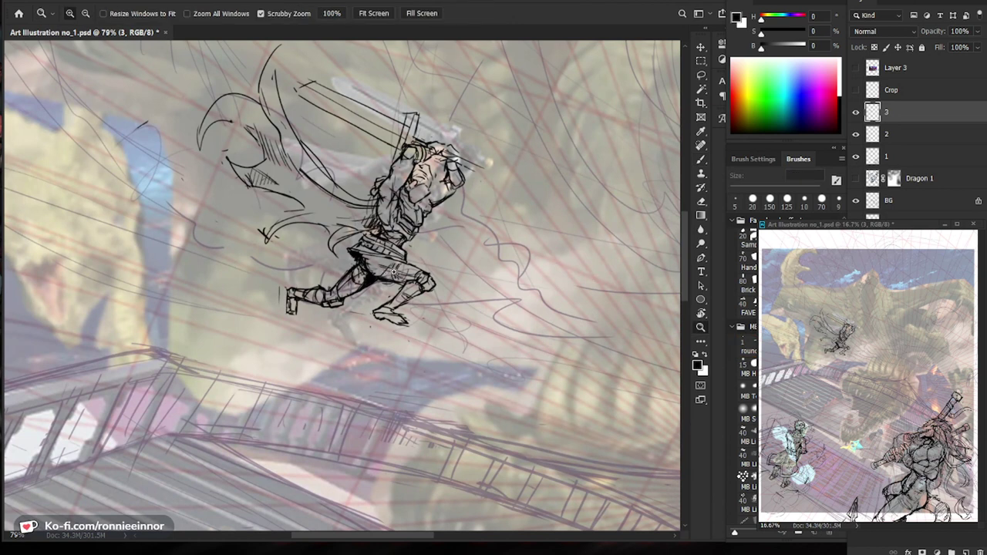
pyautogui.moveTo(380, 269); pyautogui.dragTo(423, 269)
pyautogui.moveTo(364, 244); pyautogui.dragTo(343, 257)
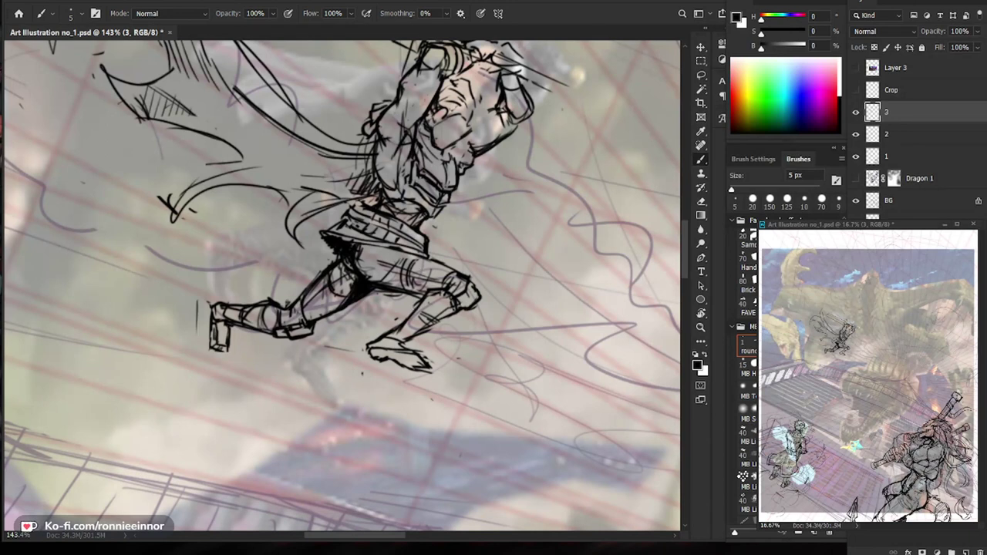
# Erase the heavy black hatching beneath the hip cloth's rear flap.
pyautogui.press('z')
pyautogui.moveTo(479, 314); pyautogui.dragTo(466, 323)
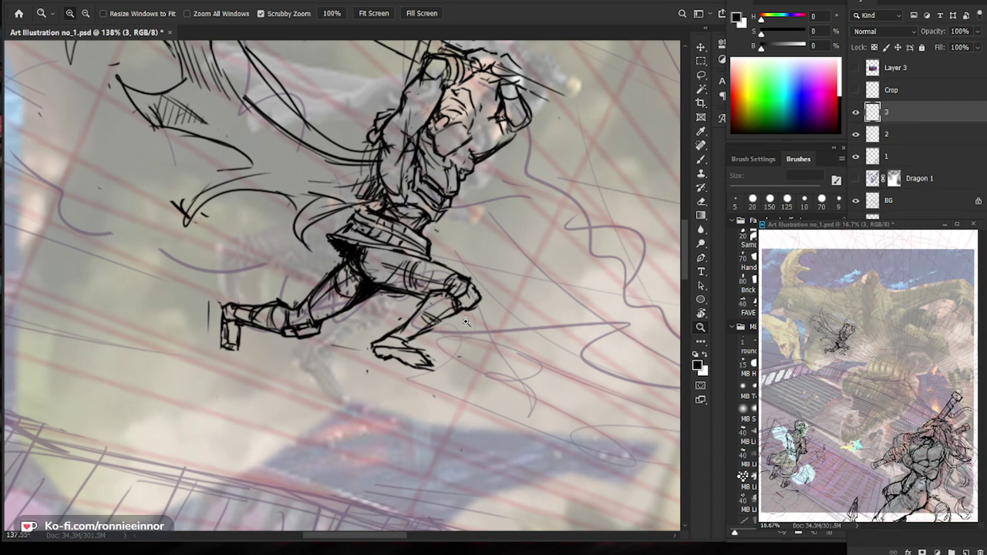
pyautogui.moveTo(413, 353); pyautogui.dragTo(434, 357)
pyautogui.press('e')
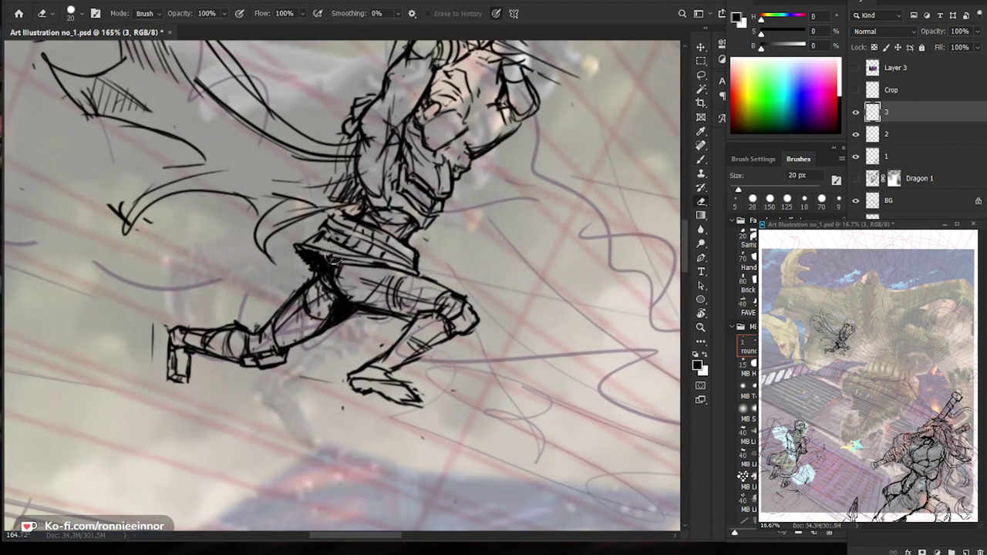
pyautogui.press('b')
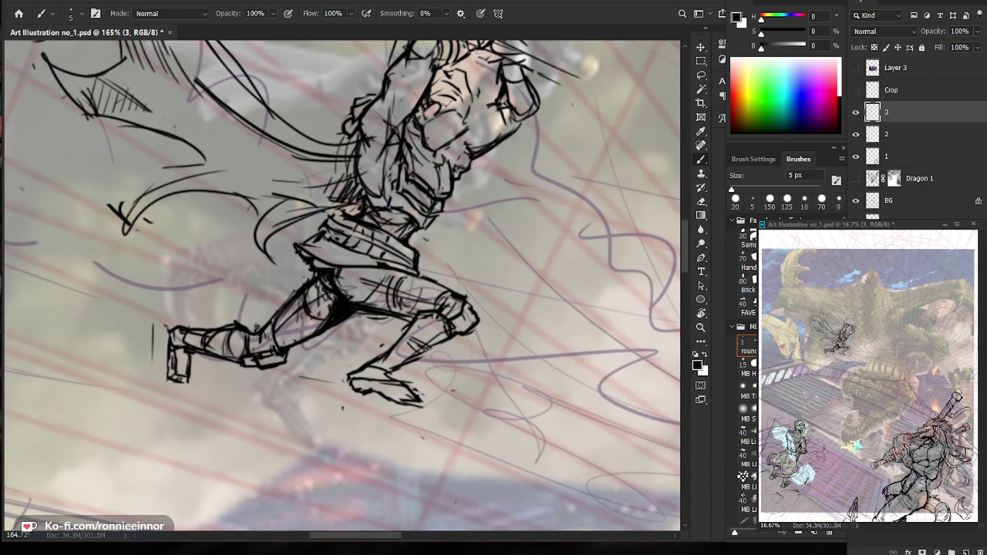
# Rework the rear corner of the hip cloth, erasing stray lines and redrawing its pointed edge.
pyautogui.moveTo(382, 263); pyautogui.dragTo(301, 252)
pyautogui.moveTo(507, 289); pyautogui.dragTo(492, 302)
pyautogui.press('e')
pyautogui.moveTo(293, 257); pyautogui.dragTo(326, 225)
pyautogui.press('b')
pyautogui.press('e')
pyautogui.press('b')
pyautogui.moveTo(287, 257); pyautogui.dragTo(313, 248)
pyautogui.moveTo(285, 257); pyautogui.dragTo(309, 252)
pyautogui.moveTo(530, 346); pyautogui.dragTo(466, 363)
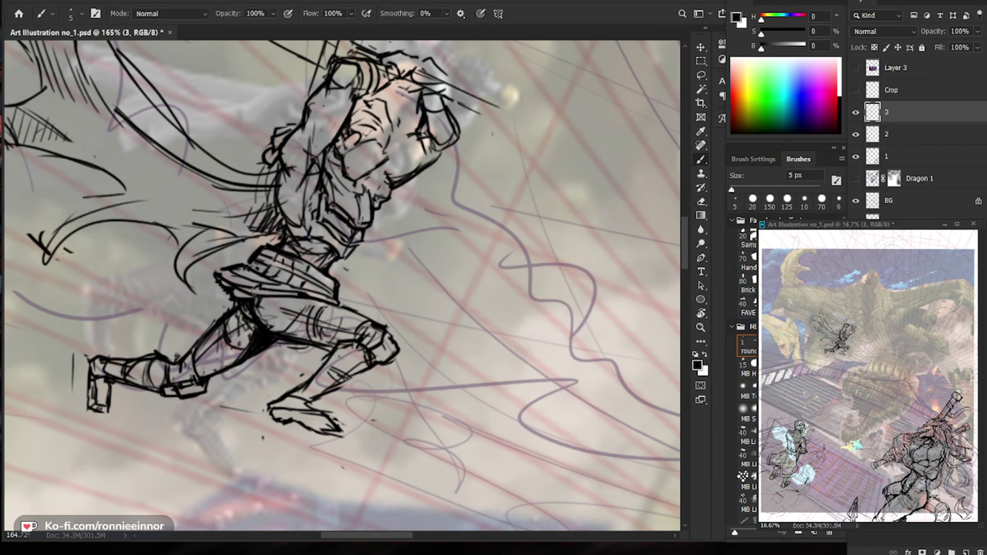
# Darken the underside of the hip cloth's rear corner and touch up the edge where it meets the front thigh.
pyautogui.moveTo(485, 375); pyautogui.dragTo(488, 343)
pyautogui.press('e')
pyautogui.press('b')
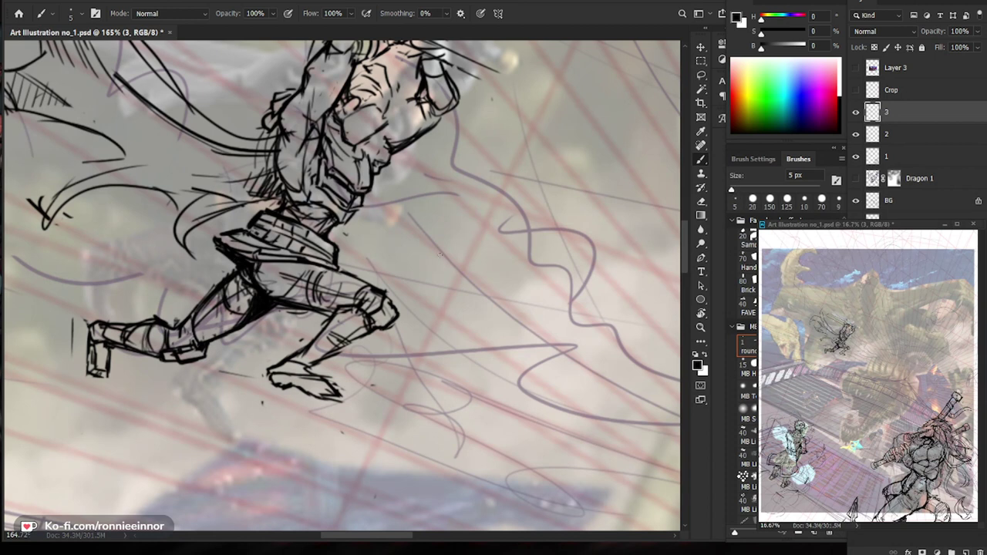
pyautogui.moveTo(220, 253); pyautogui.dragTo(236, 270)
pyautogui.moveTo(527, 349); pyautogui.dragTo(511, 328)
pyautogui.press('e')
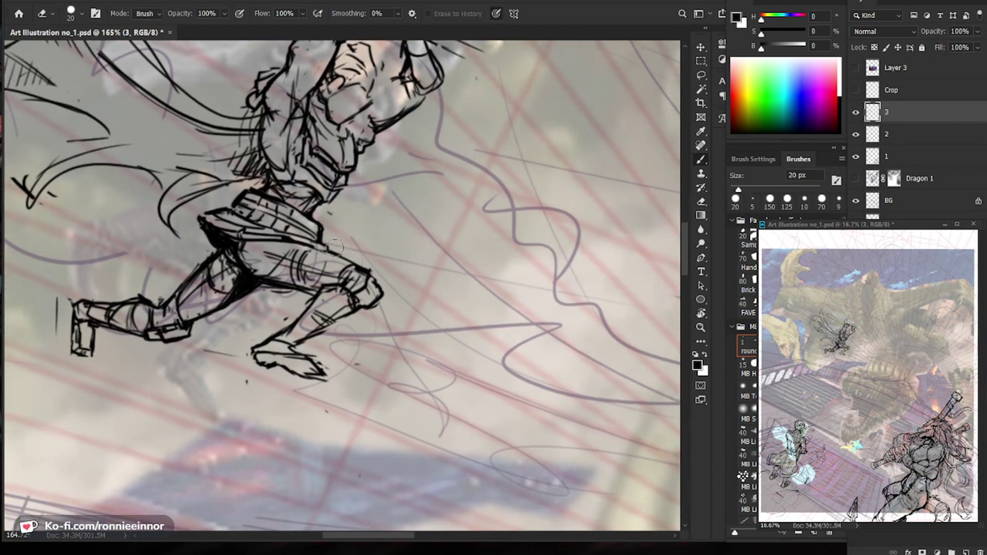
pyautogui.press('b')
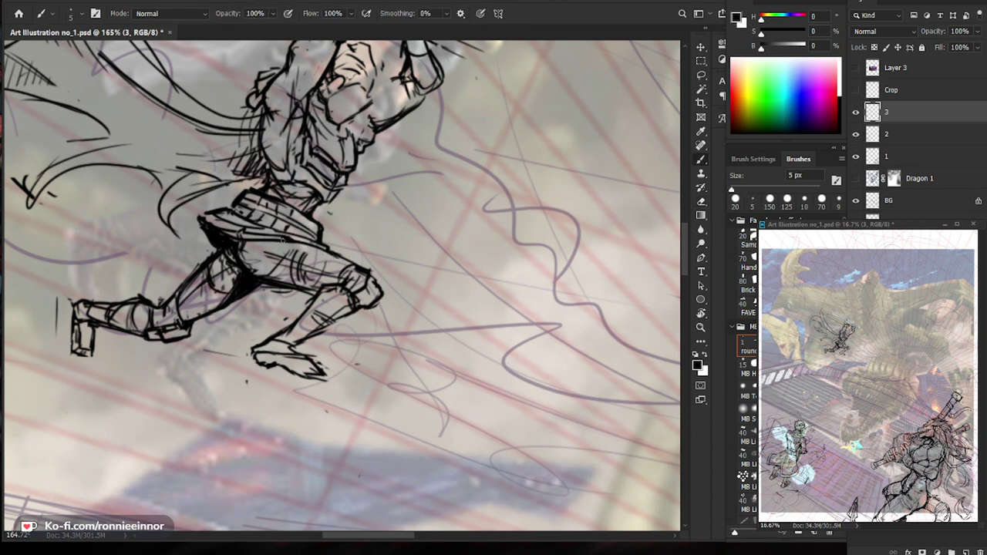
pyautogui.moveTo(363, 275); pyautogui.dragTo(398, 305)
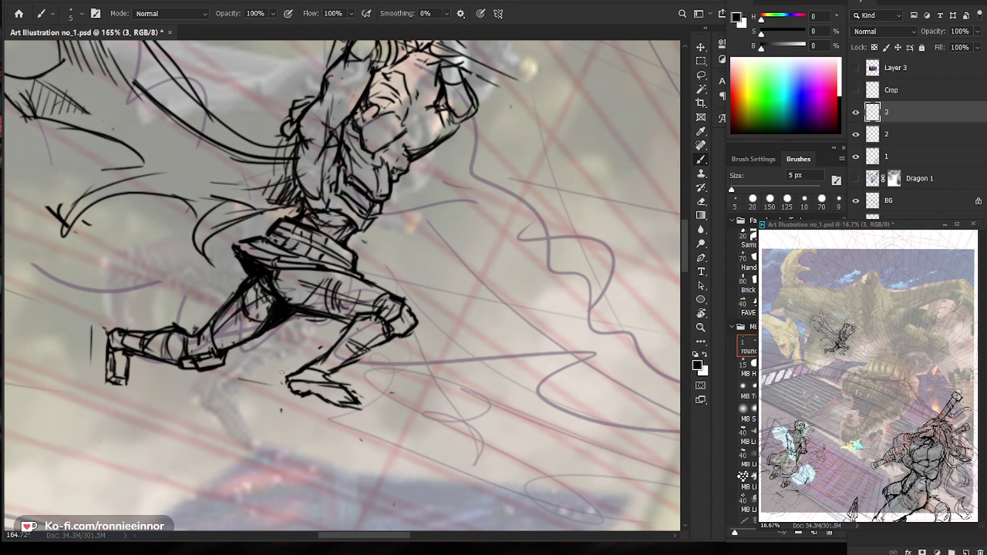
# Rework the contour and shading of the rear thigh, alternating brush strokes with small erasures.
pyautogui.moveTo(299, 314); pyautogui.dragTo(327, 341)
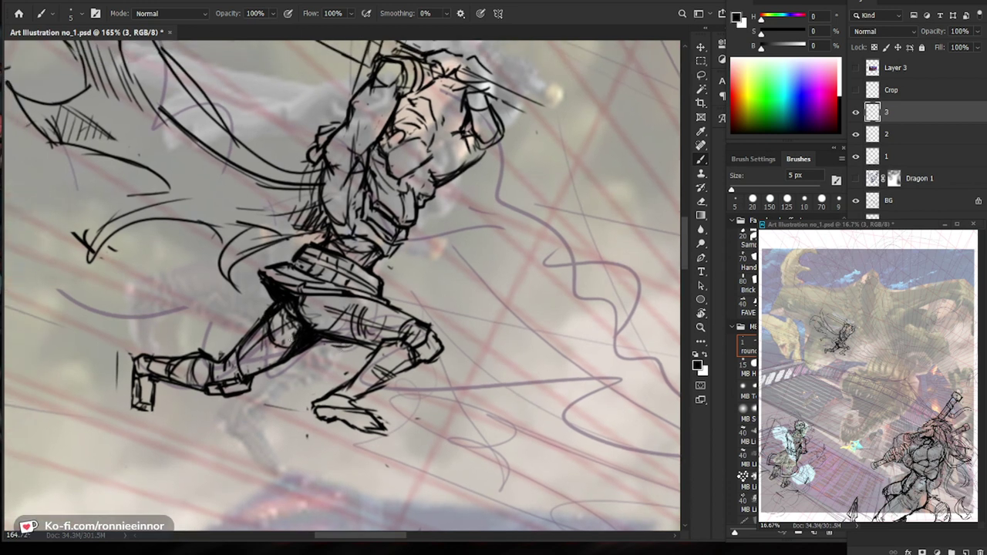
pyautogui.press('e')
pyautogui.moveTo(297, 345)
pyautogui.mouseDown()
pyautogui.moveTo(265, 362)
pyautogui.moveTo(286, 339)
pyautogui.moveTo(267, 344)
pyautogui.moveTo(268, 332)
pyautogui.moveTo(302, 364)
pyautogui.mouseUp()
pyautogui.press('b')
pyautogui.press('e')
pyautogui.press('b')
pyautogui.moveTo(272, 326)
pyautogui.mouseDown()
pyautogui.moveTo(264, 340)
pyautogui.moveTo(307, 344)
pyautogui.moveTo(246, 377)
pyautogui.moveTo(280, 358)
pyautogui.mouseUp()
pyautogui.press('e')
pyautogui.press('b')
# Define the guard bands around the swordsman's rear knee and upper shin with darker lines.
pyautogui.moveTo(443, 349)
pyautogui.keyDown('ctrl'); pyautogui.mouseDown()
pyautogui.moveTo(397, 349)
pyautogui.moveTo(494, 341)
pyautogui.mouseUp(); pyautogui.keyUp('ctrl')
pyautogui.press('b')
pyautogui.moveTo(341, 399); pyautogui.dragTo(385, 394)
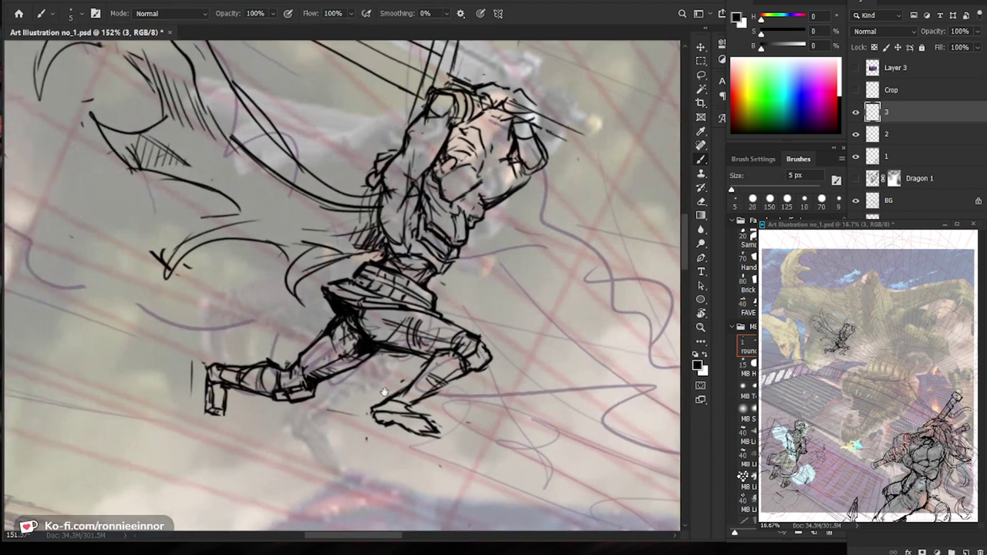
pyautogui.press('e')
pyautogui.press('e')
pyautogui.press('b')
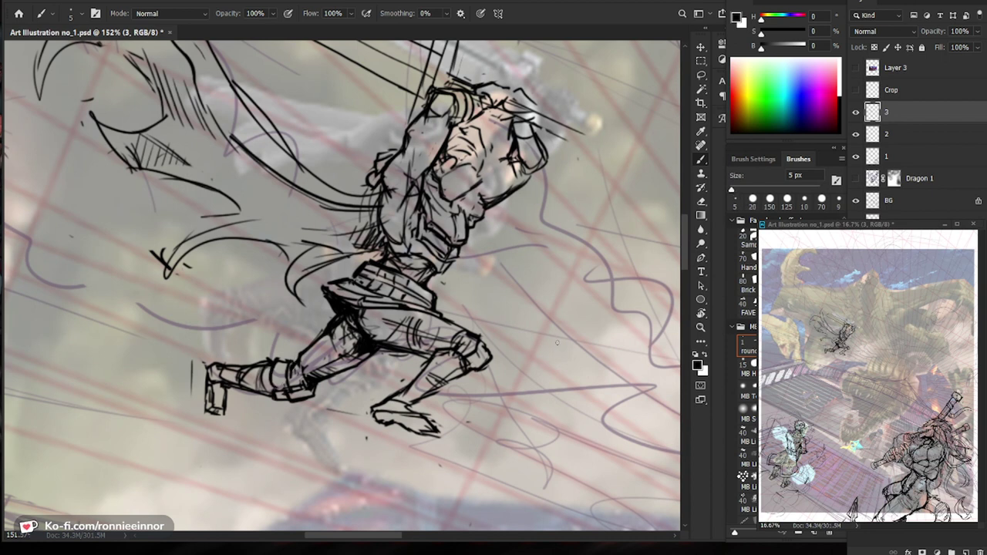
pyautogui.moveTo(534, 357); pyautogui.dragTo(504, 357)
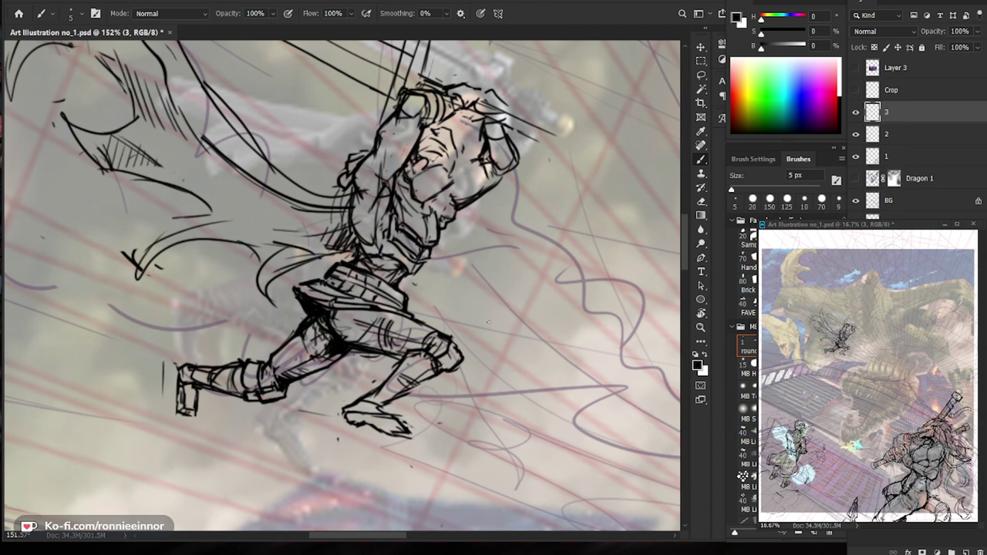
# Refine the line work on the front lower leg with small brush strokes and erasures.
pyautogui.moveTo(433, 366)
pyautogui.mouseDown()
pyautogui.moveTo(419, 374)
pyautogui.moveTo(443, 375)
pyautogui.moveTo(443, 384)
pyautogui.moveTo(436, 362)
pyautogui.moveTo(425, 383)
pyautogui.moveTo(397, 397)
pyautogui.mouseUp()
pyautogui.press('e')
pyautogui.press('b')
pyautogui.press('e')
pyautogui.press('b')
pyautogui.press('e')
pyautogui.press('b')
# Reduce the brush size to 3 px and erase a small patch of the swordsman's face.
pyautogui.scroll(-5, 469, 375)
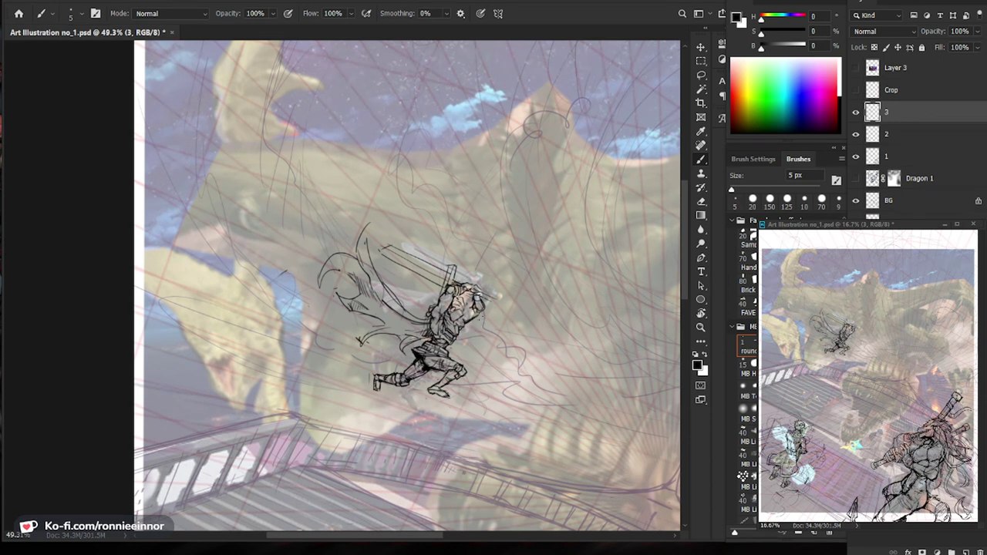
pyautogui.moveTo(454, 318); pyautogui.dragTo(533, 318)
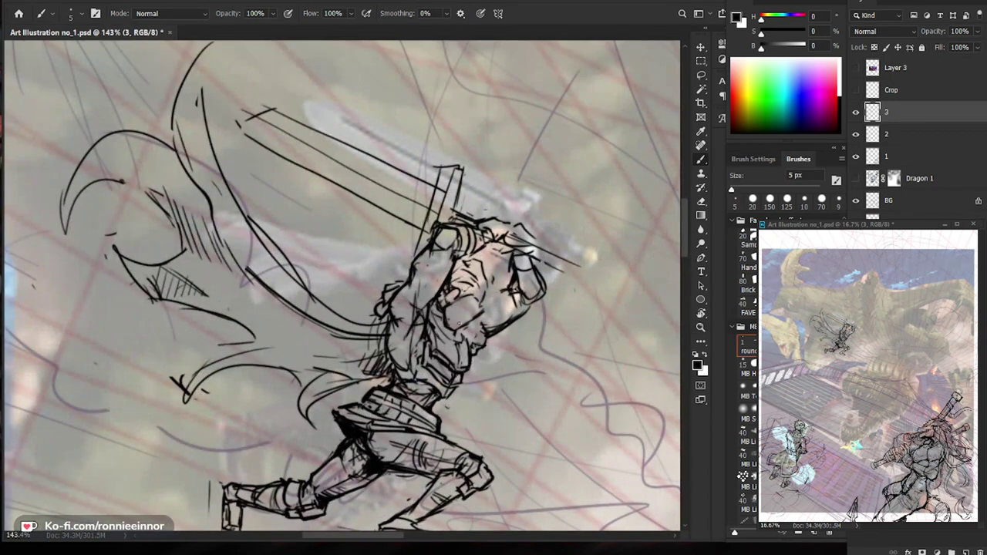
pyautogui.press('e')
pyautogui.press('b')
pyautogui.moveTo(453, 320)
pyautogui.mouseDown()
pyautogui.moveTo(464, 324)
pyautogui.moveTo(420, 333)
pyautogui.moveTo(443, 333)
pyautogui.mouseUp()
pyautogui.hotkey('ctrl', 'space')
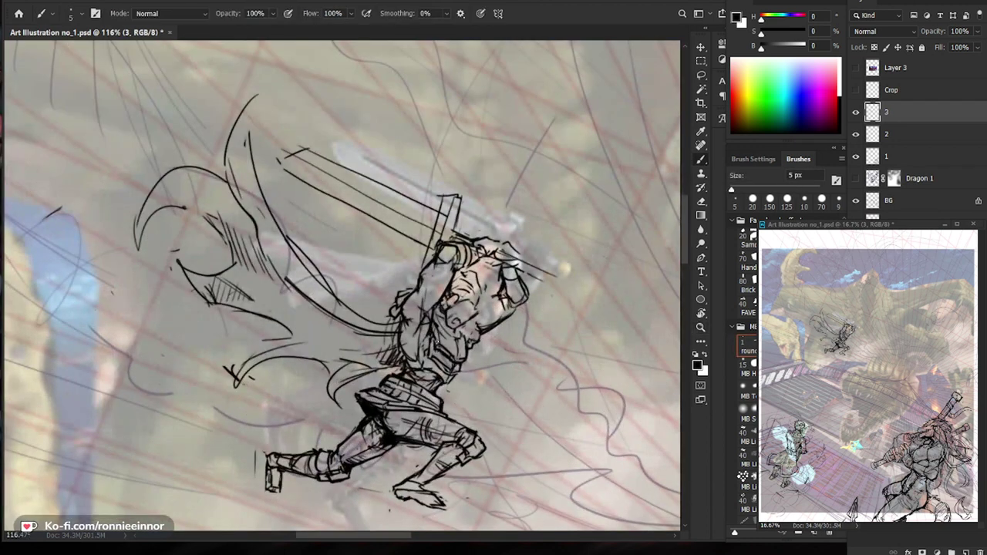
pyautogui.press('[')
pyautogui.press('[')
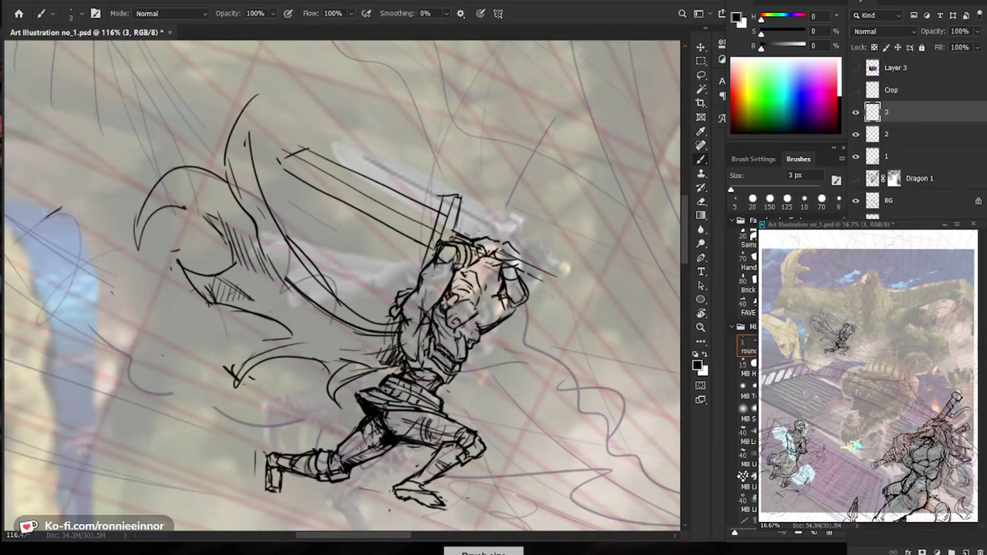
pyautogui.hotkey('ctrl', 'space')
pyautogui.press('e')
pyautogui.moveTo(459, 321)
pyautogui.mouseDown()
pyautogui.moveTo(501, 321)
pyautogui.moveTo(461, 328)
pyautogui.moveTo(463, 317)
pyautogui.mouseUp()
pyautogui.press('b')
# Erase the old rough lines across the swordsman's lower face to clear room for new features.
pyautogui.press('space')
pyautogui.moveTo(502, 343)
pyautogui.mouseDown()
pyautogui.moveTo(472, 309)
pyautogui.moveTo(378, 284)
pyautogui.moveTo(489, 271)
pyautogui.mouseUp()
pyautogui.hotkey('ctrl', 'space')
pyautogui.hotkey('ctrl', 'space')
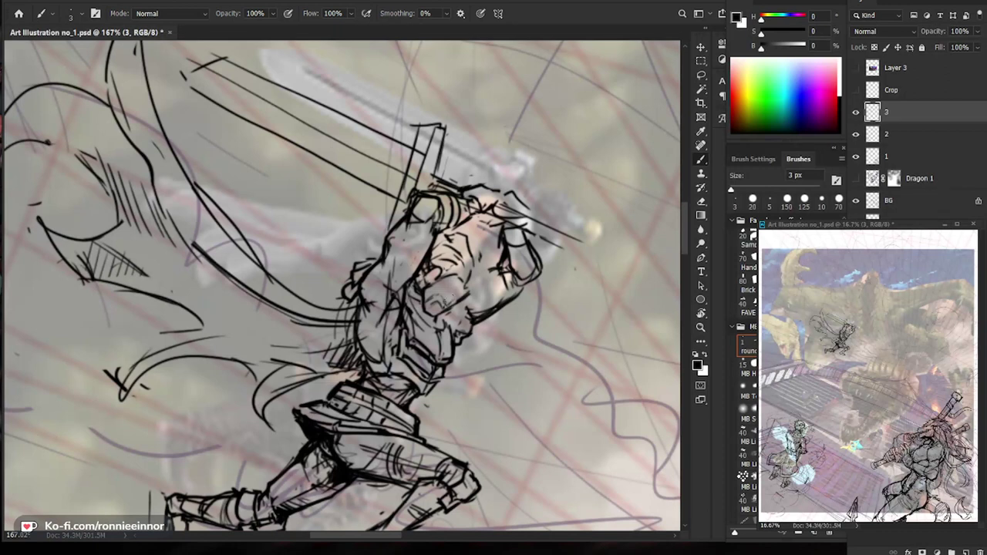
pyautogui.hotkey('ctrl', 'space')
pyautogui.moveTo(492, 302)
pyautogui.mouseDown()
pyautogui.moveTo(429, 303)
pyautogui.moveTo(547, 314)
pyautogui.mouseUp()
pyautogui.press('e')
pyautogui.moveTo(465, 268); pyautogui.dragTo(452, 260)
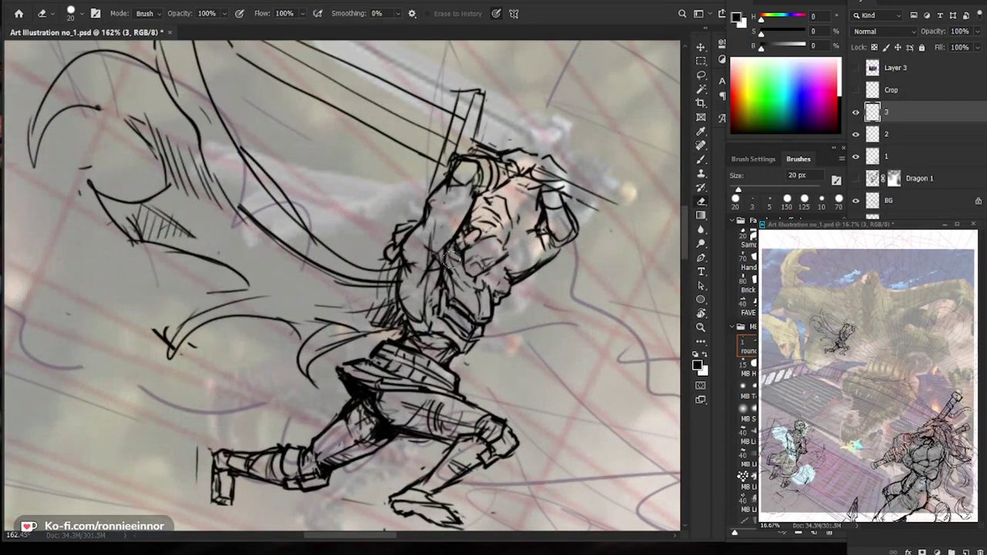
pyautogui.press('b')
pyautogui.press('space')
pyautogui.moveTo(542, 292); pyautogui.dragTo(529, 313)
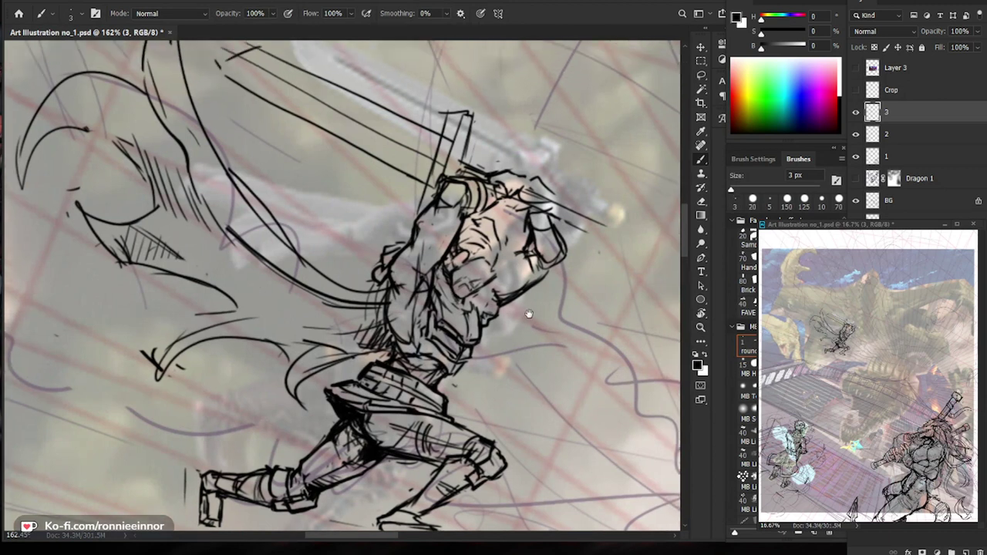
pyautogui.press('e')
pyautogui.moveTo(451, 289); pyautogui.dragTo(459, 309)
pyautogui.hotkey('ctrl', 'space')
pyautogui.moveTo(537, 329)
pyautogui.mouseDown()
pyautogui.moveTo(498, 329)
pyautogui.moveTo(586, 308)
pyautogui.mouseUp()
pyautogui.hotkey('ctrl', 'space')
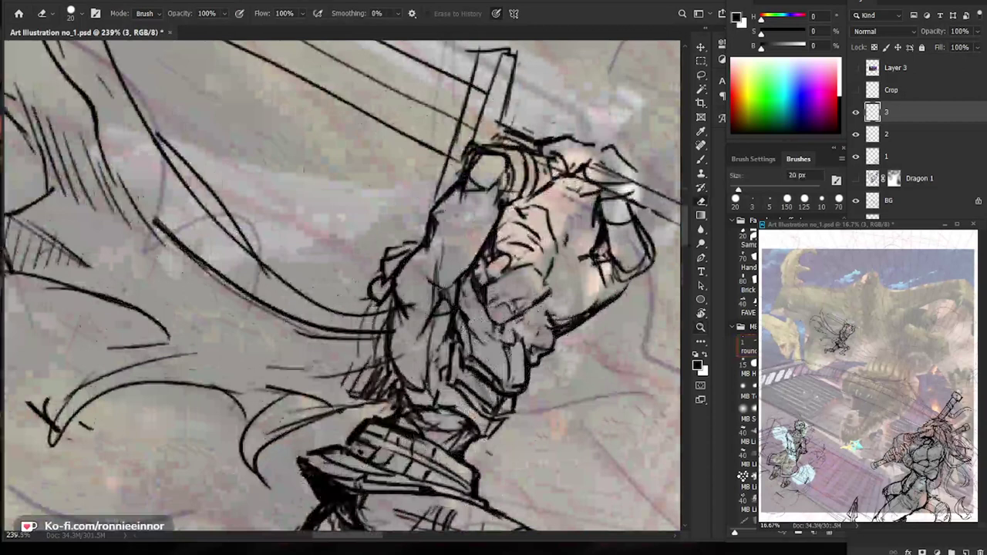
# Draw the open mouth as a solid black shape and block in the near eye as a dark spot.
pyautogui.press('b')
pyautogui.moveTo(457, 309); pyautogui.dragTo(410, 306)
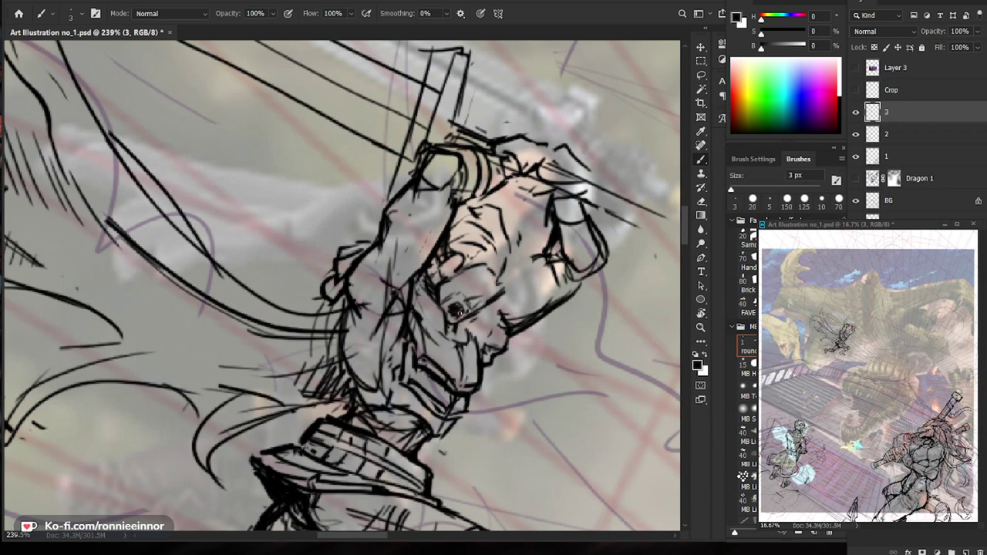
pyautogui.press('e')
pyautogui.moveTo(448, 315); pyautogui.dragTo(454, 321)
pyautogui.press('b')
pyautogui.moveTo(472, 282); pyautogui.dragTo(473, 292)
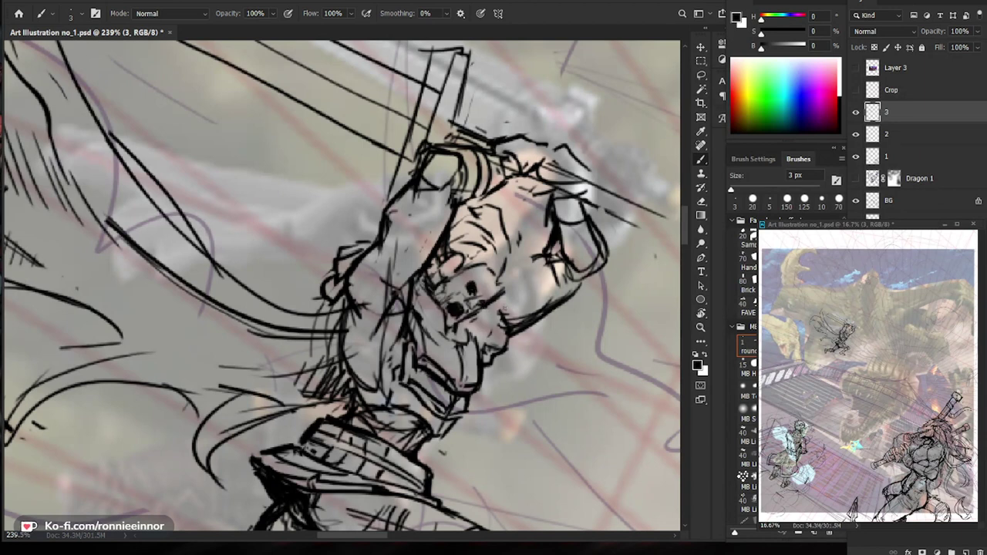
# Clean up the brow and forehead area around the near eye with small erasures and fine strokes.
pyautogui.press('e')
pyautogui.moveTo(506, 291); pyautogui.dragTo(492, 299)
pyautogui.press('b')
pyautogui.moveTo(506, 287)
pyautogui.mouseDown()
pyautogui.moveTo(500, 294)
pyautogui.moveTo(488, 271)
pyautogui.moveTo(466, 264)
pyautogui.moveTo(478, 270)
pyautogui.mouseUp()
pyautogui.press('e')
pyautogui.press('b')
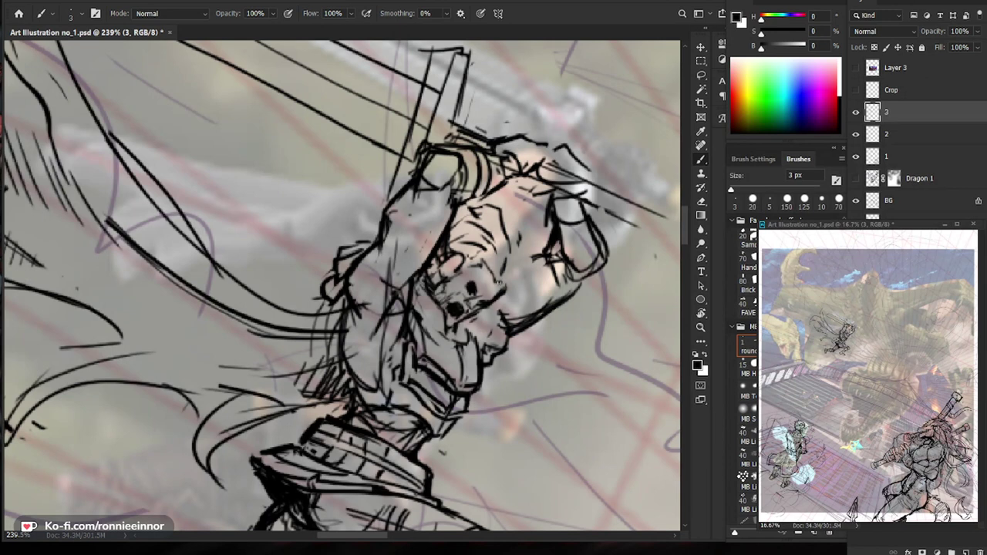
pyautogui.press('e')
pyautogui.moveTo(499, 262)
pyautogui.mouseDown()
pyautogui.moveTo(510, 278)
pyautogui.moveTo(463, 270)
pyautogui.mouseUp()
pyautogui.press('b')
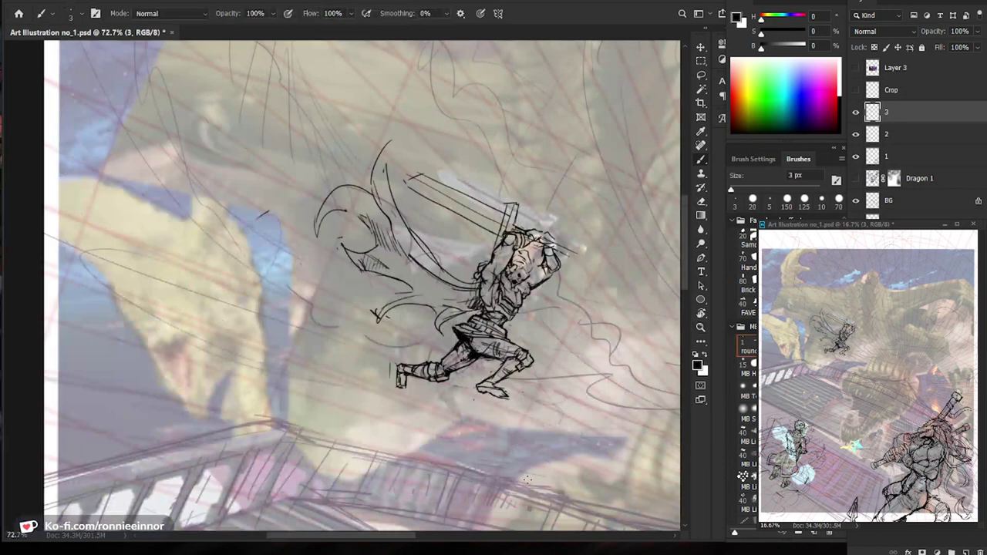
# Reduce the eraser size to 4 px and carve a light area out of the near eye's dark spot.
pyautogui.moveTo(531, 466); pyautogui.dragTo(499, 393)
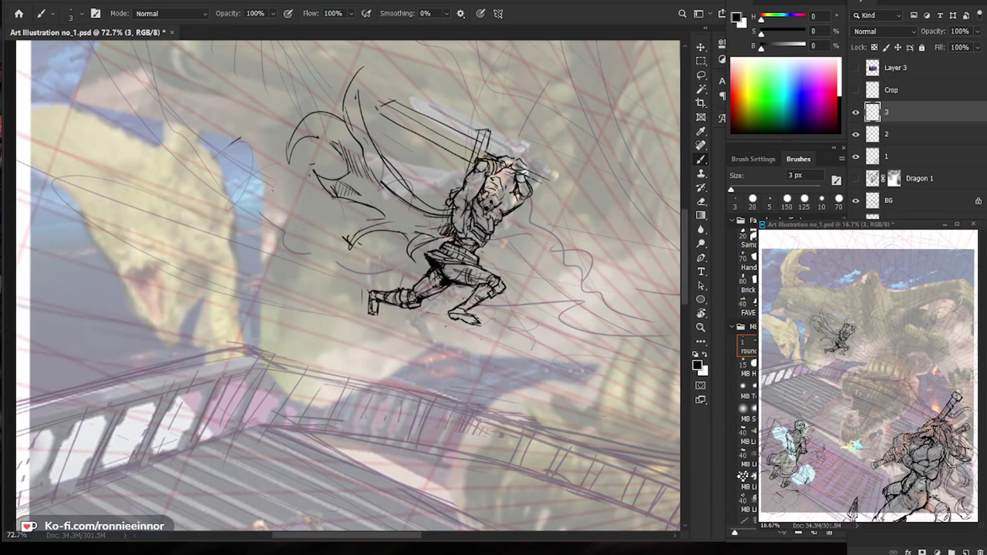
pyautogui.moveTo(448, 212); pyautogui.dragTo(525, 212)
pyautogui.moveTo(432, 279); pyautogui.dragTo(386, 293)
pyautogui.moveTo(426, 280); pyautogui.dragTo(462, 277)
pyautogui.moveTo(606, 283); pyautogui.dragTo(479, 355)
pyautogui.moveTo(442, 258); pyautogui.dragTo(493, 251)
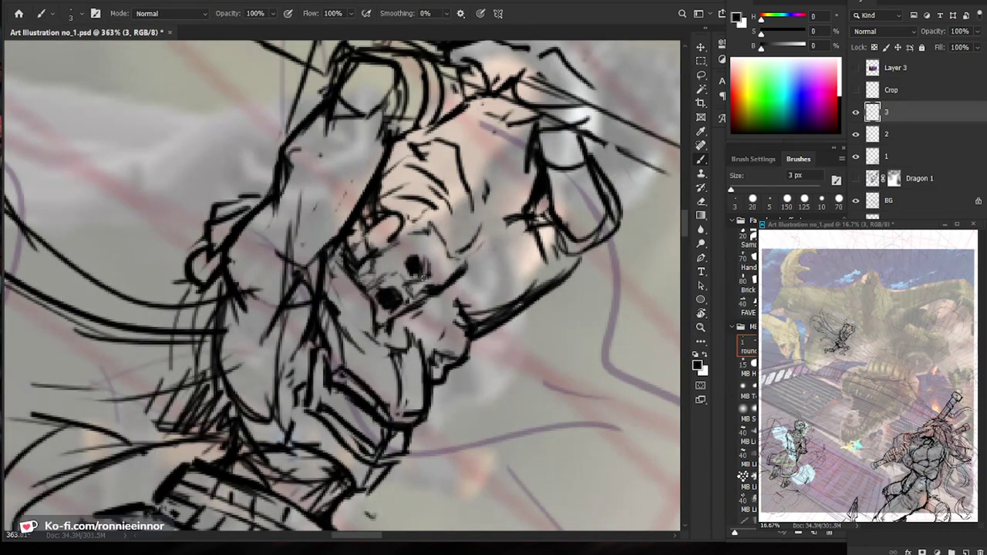
pyautogui.moveTo(457, 233); pyautogui.dragTo(436, 239)
pyautogui.press('e')
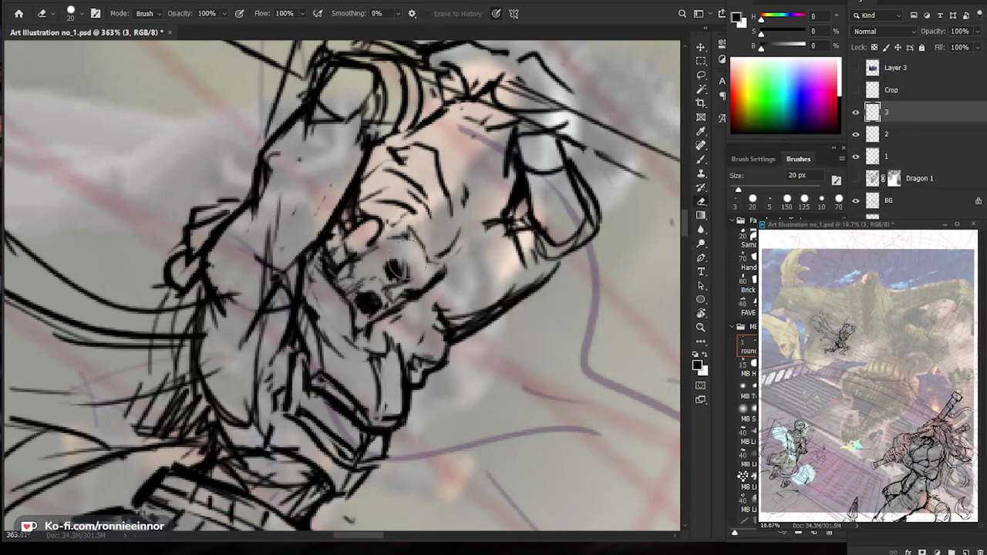
pyautogui.press('[')
pyautogui.press('[')
pyautogui.press('[')
pyautogui.press('[')
pyautogui.press('[')
pyautogui.moveTo(396, 266); pyautogui.dragTo(392, 272)
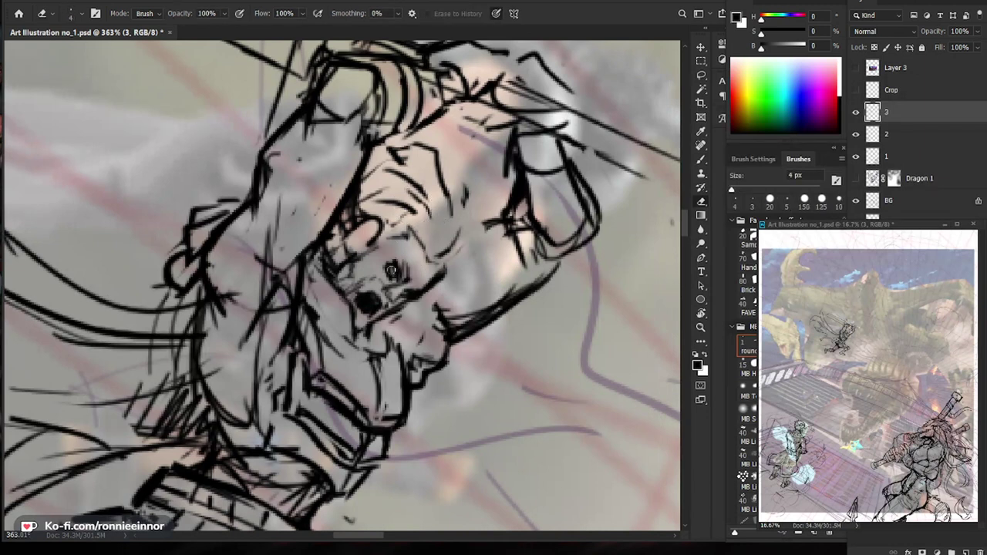
# Draw fine lines for the nose and far side of the face, trimming the edge beside the mouth.
pyautogui.press('b')
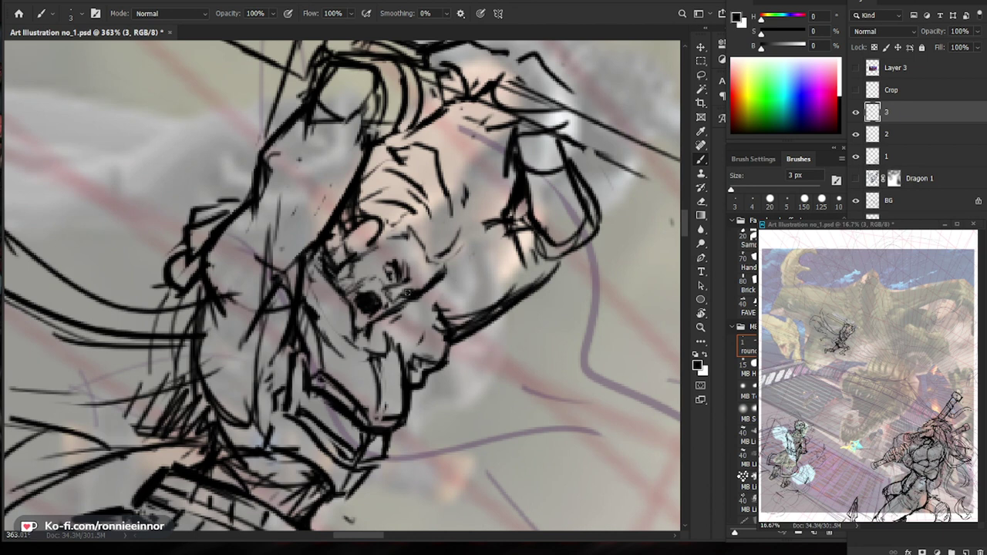
pyautogui.press('e')
pyautogui.moveTo(397, 308)
pyautogui.mouseDown()
pyautogui.moveTo(408, 304)
pyautogui.moveTo(392, 314)
pyautogui.mouseUp()
pyautogui.press('b')
pyautogui.moveTo(459, 305); pyautogui.dragTo(348, 308)
pyautogui.moveTo(542, 473); pyautogui.dragTo(450, 363)
pyautogui.moveTo(361, 180); pyautogui.dragTo(486, 185)
# Clean up the jaw and ear area and sketch hair strokes along the swordsman's forehead.
pyautogui.press('e')
pyautogui.moveTo(308, 303)
pyautogui.mouseDown()
pyautogui.moveTo(337, 271)
pyautogui.moveTo(337, 280)
pyautogui.moveTo(357, 272)
pyautogui.moveTo(346, 270)
pyautogui.moveTo(371, 244)
pyautogui.mouseUp()
pyautogui.press('b')
pyautogui.press('e')
pyautogui.press('b')
pyautogui.press('e')
pyautogui.moveTo(338, 205)
pyautogui.mouseDown()
pyautogui.moveTo(350, 232)
pyautogui.moveTo(357, 218)
pyautogui.moveTo(327, 194)
pyautogui.mouseUp()
pyautogui.press('b')
pyautogui.moveTo(401, 190)
pyautogui.mouseDown()
pyautogui.moveTo(332, 191)
pyautogui.moveTo(436, 184)
pyautogui.mouseUp()
pyautogui.moveTo(374, 222)
pyautogui.mouseDown()
pyautogui.moveTo(396, 239)
pyautogui.moveTo(409, 206)
pyautogui.moveTo(400, 206)
pyautogui.mouseUp()
pyautogui.moveTo(398, 163); pyautogui.dragTo(394, 262)
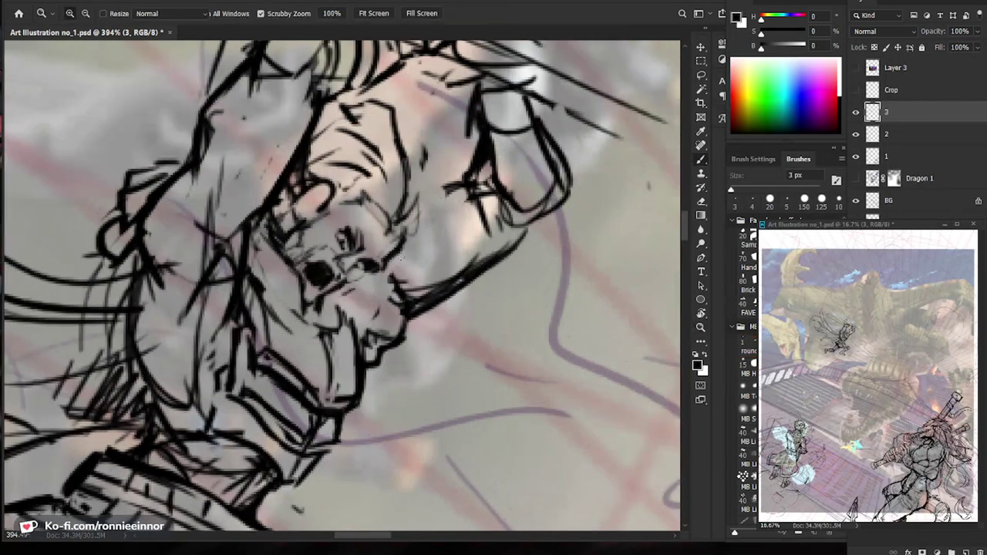
# Refine the far eye and the bridge of the nose with fine strokes and small erasures.
pyautogui.press('e')
pyautogui.press('b')
pyautogui.moveTo(363, 272); pyautogui.dragTo(426, 283)
pyautogui.press('e')
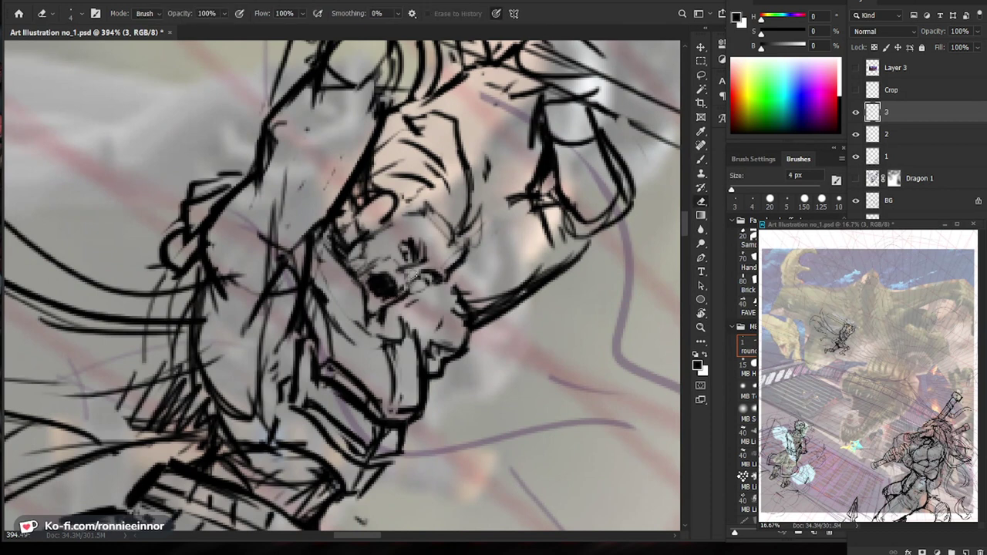
pyautogui.press('b')
pyautogui.moveTo(437, 271); pyautogui.dragTo(411, 283)
pyautogui.press('e')
pyautogui.press('b')
pyautogui.moveTo(521, 178)
pyautogui.mouseDown()
pyautogui.moveTo(432, 182)
pyautogui.moveTo(610, 179)
pyautogui.mouseUp()
pyautogui.press('e')
pyautogui.moveTo(446, 299)
pyautogui.mouseDown()
pyautogui.moveTo(453, 306)
pyautogui.moveTo(442, 314)
pyautogui.mouseUp()
pyautogui.press('b')
pyautogui.moveTo(498, 299); pyautogui.dragTo(432, 305)
# Strengthen the hairline above the forehead and touch up the outline of the ear.
pyautogui.moveTo(503, 456); pyautogui.dragTo(414, 340)
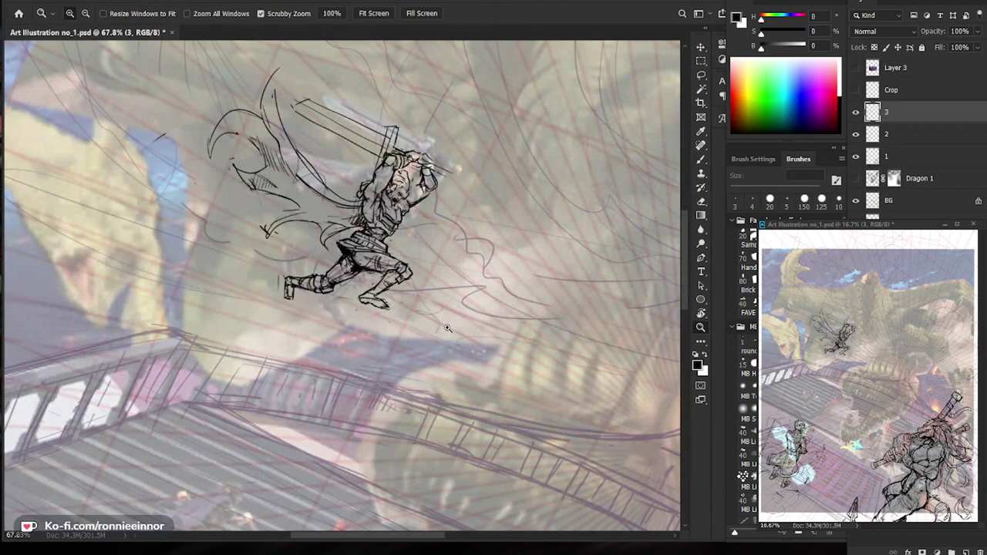
pyautogui.scroll(-2, 467, 329)
pyautogui.moveTo(484, 409); pyautogui.dragTo(459, 369)
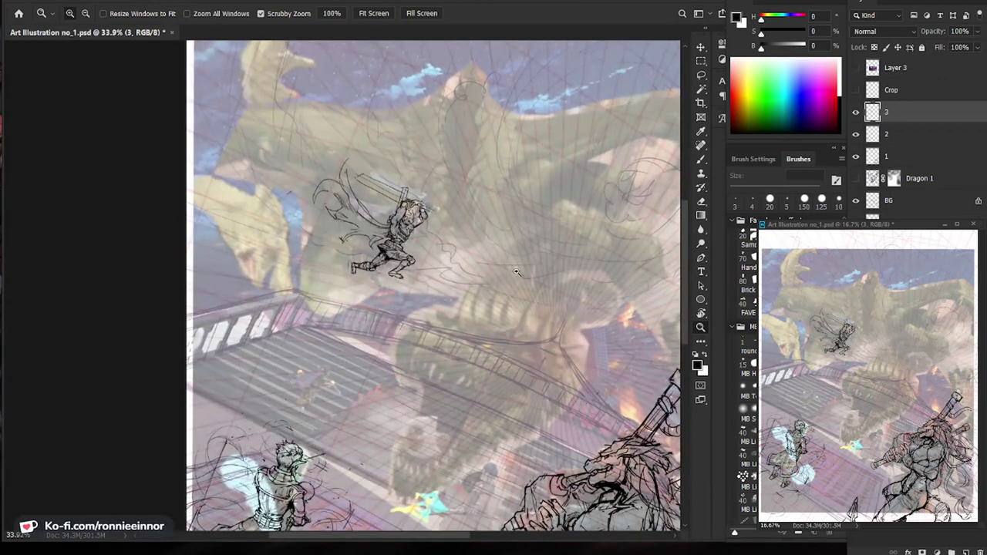
pyautogui.scroll(8, 440, 202)
pyautogui.moveTo(439, 202); pyautogui.dragTo(489, 260)
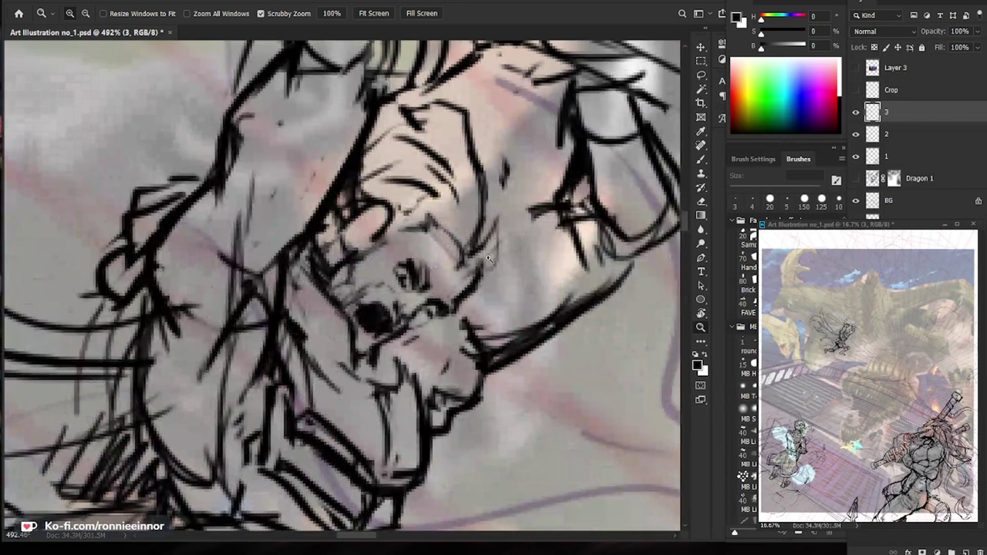
pyautogui.press('b')
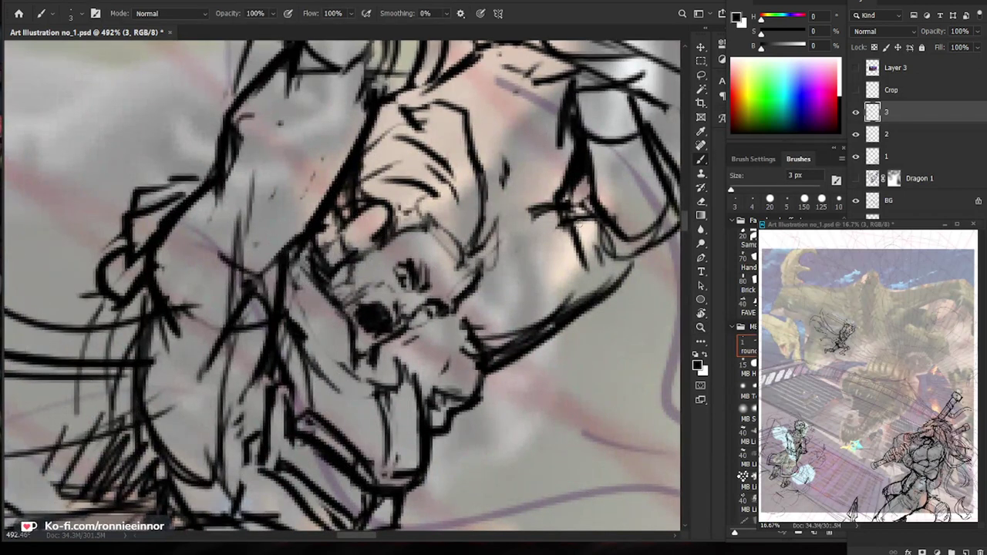
pyautogui.press('e')
pyautogui.press('b')
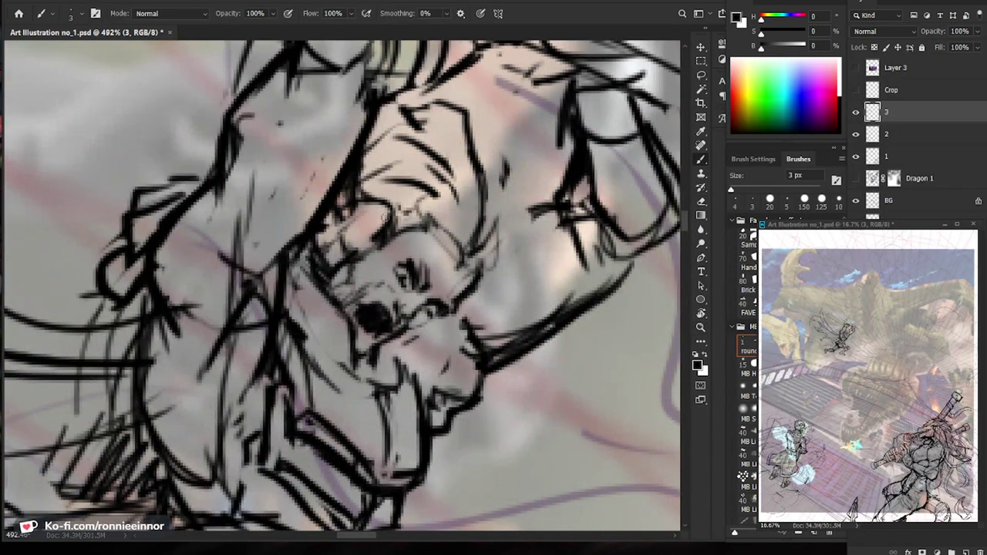
pyautogui.moveTo(456, 283); pyautogui.dragTo(430, 288)
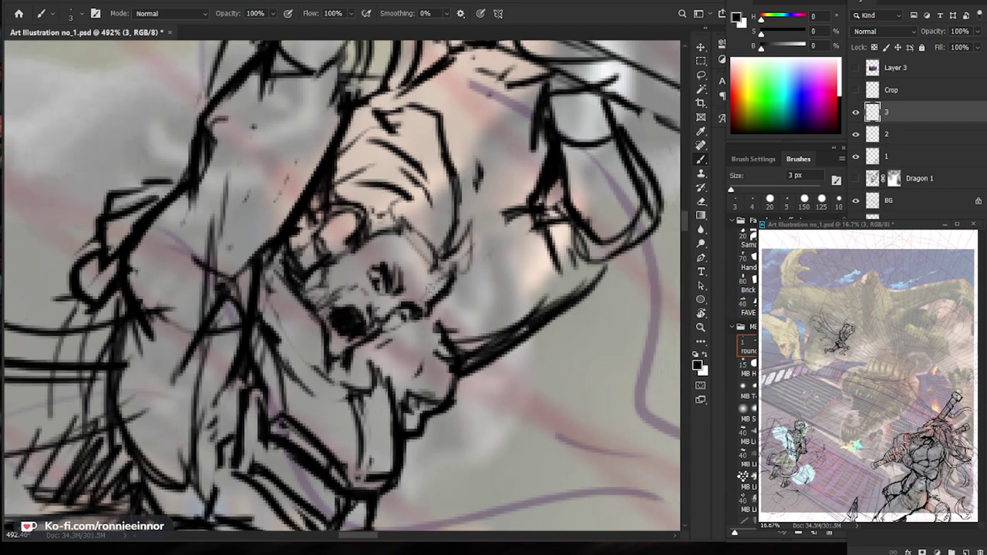
# Add short dark strokes around the ear and along the side of the jaw.
pyautogui.moveTo(312, 228); pyautogui.dragTo(295, 236)
pyautogui.moveTo(320, 258)
pyautogui.mouseDown()
pyautogui.moveTo(291, 265)
pyautogui.moveTo(311, 248)
pyautogui.mouseUp()
pyautogui.moveTo(315, 246)
pyautogui.mouseDown()
pyautogui.moveTo(294, 255)
pyautogui.moveTo(321, 250)
pyautogui.mouseUp()
pyautogui.press('e')
pyautogui.press('b')
pyautogui.press('e')
pyautogui.press('b')
pyautogui.moveTo(361, 222); pyautogui.dragTo(345, 241)
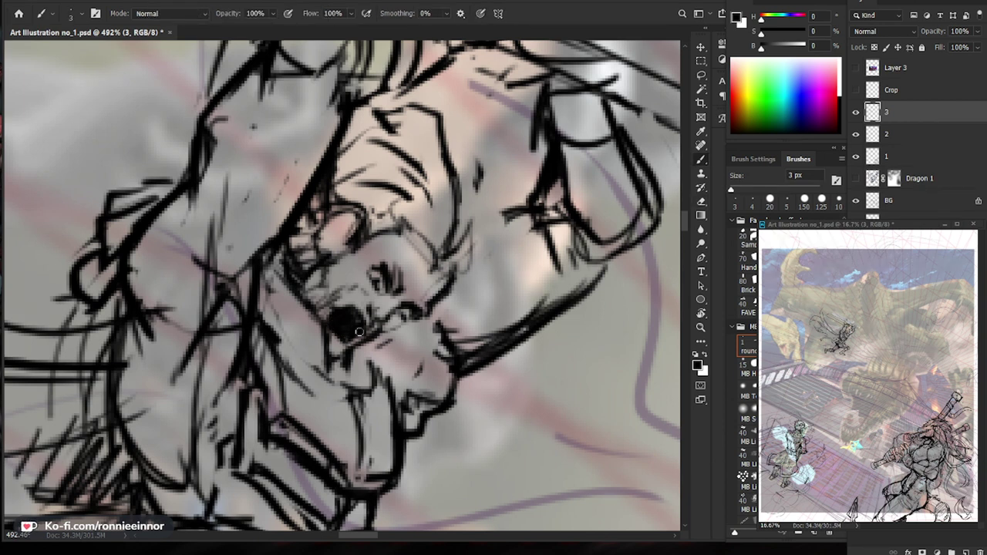
# Carve detail into the swordsman's solid black mouth by erasing, and redraw the lines around the nose and upper lip.
pyautogui.press('e')
pyautogui.moveTo(356, 320); pyautogui.dragTo(351, 318)
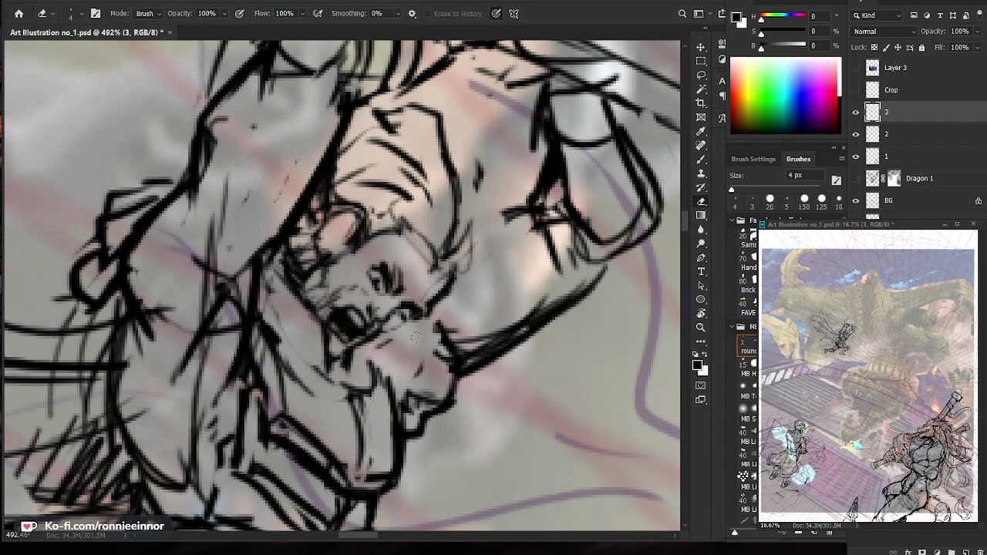
pyautogui.moveTo(436, 340); pyautogui.dragTo(347, 343)
pyautogui.press('b')
pyautogui.moveTo(424, 337)
pyautogui.mouseDown()
pyautogui.moveTo(502, 339)
pyautogui.moveTo(415, 340)
pyautogui.mouseUp()
pyautogui.press('e')
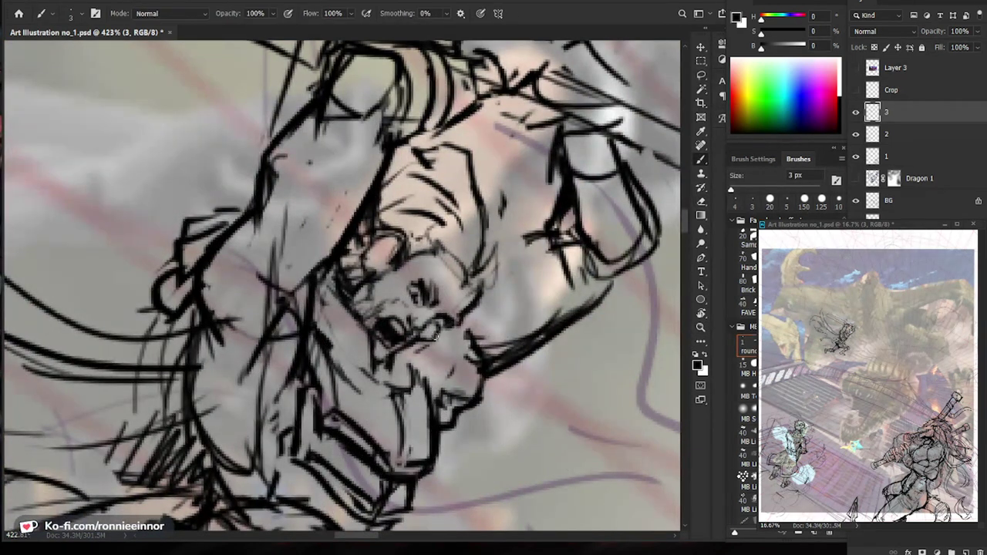
pyautogui.press('b')
pyautogui.press('e')
pyautogui.press('b')
pyautogui.moveTo(524, 347); pyautogui.dragTo(416, 303)
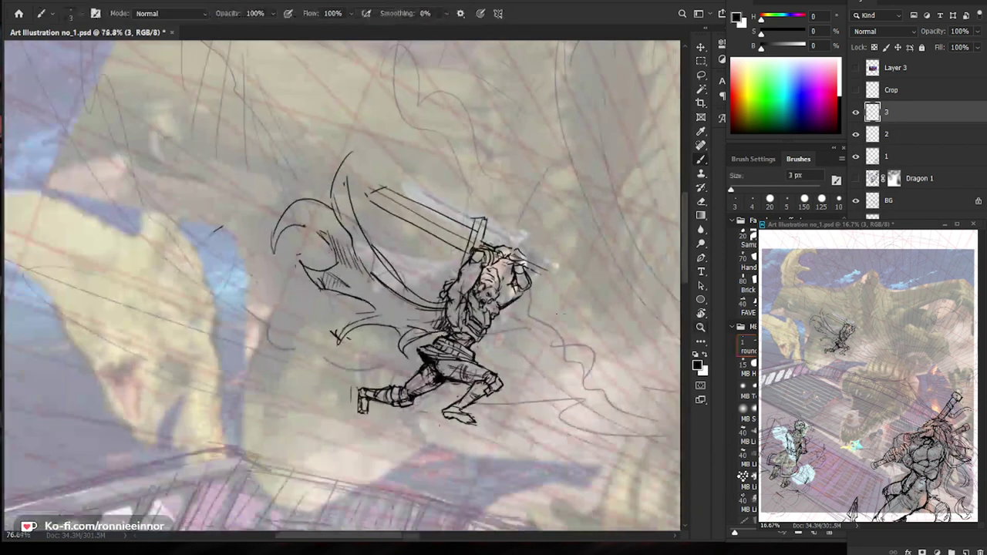
# Refine the outline of the open mouth and the nose with alternating small erasures and fine strokes.
pyautogui.keyDown('ctrl'); pyautogui.moveTo(516, 306); pyautogui.dragTo(539, 305); pyautogui.keyUp('ctrl')
pyautogui.keyDown('ctrl'); pyautogui.moveTo(496, 263); pyautogui.dragTo(550, 262); pyautogui.keyUp('ctrl')
pyautogui.press('e')
pyautogui.moveTo(445, 300); pyautogui.dragTo(450, 303)
pyautogui.press('b')
pyautogui.press('z')
pyautogui.moveTo(464, 313)
pyautogui.mouseDown()
pyautogui.moveTo(495, 312)
pyautogui.moveTo(459, 308)
pyautogui.moveTo(477, 303)
pyautogui.mouseUp()
pyautogui.press('e')
pyautogui.press('b')
pyautogui.press('e')
pyautogui.moveTo(489, 270); pyautogui.dragTo(472, 300)
pyautogui.press('b')
pyautogui.moveTo(440, 247)
pyautogui.mouseDown()
pyautogui.moveTo(458, 275)
pyautogui.moveTo(461, 262)
pyautogui.moveTo(432, 255)
pyautogui.mouseUp()
# Rework the cheek and chin lines around the swordsman's shouting mouth.
pyautogui.hotkey('ctrl', 'space')
pyautogui.hotkey('ctrl', 'space')
pyautogui.moveTo(467, 321); pyautogui.dragTo(557, 323)
pyautogui.moveTo(451, 256); pyautogui.dragTo(466, 245)
pyautogui.moveTo(454, 255); pyautogui.dragTo(432, 265)
pyautogui.press('e')
pyautogui.press('b')
pyautogui.moveTo(440, 257); pyautogui.dragTo(424, 267)
pyautogui.press('e')
pyautogui.press('b')
pyautogui.press('b')
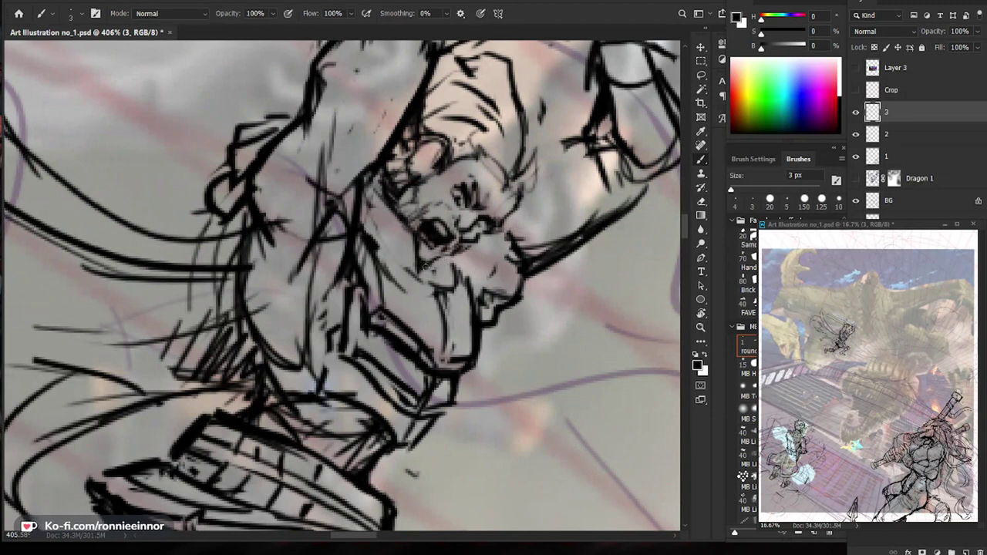
# Darken the sideburn and cheek strokes beside the mouth and draw the inner detail of the ear.
pyautogui.moveTo(456, 223); pyautogui.dragTo(417, 294)
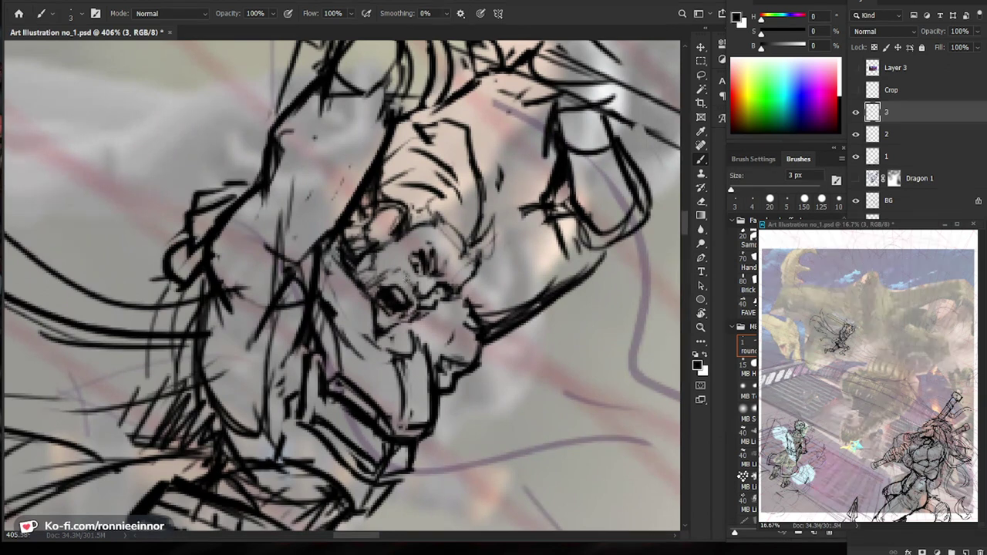
pyautogui.press('e')
pyautogui.press('b')
pyautogui.moveTo(575, 391); pyautogui.dragTo(553, 382)
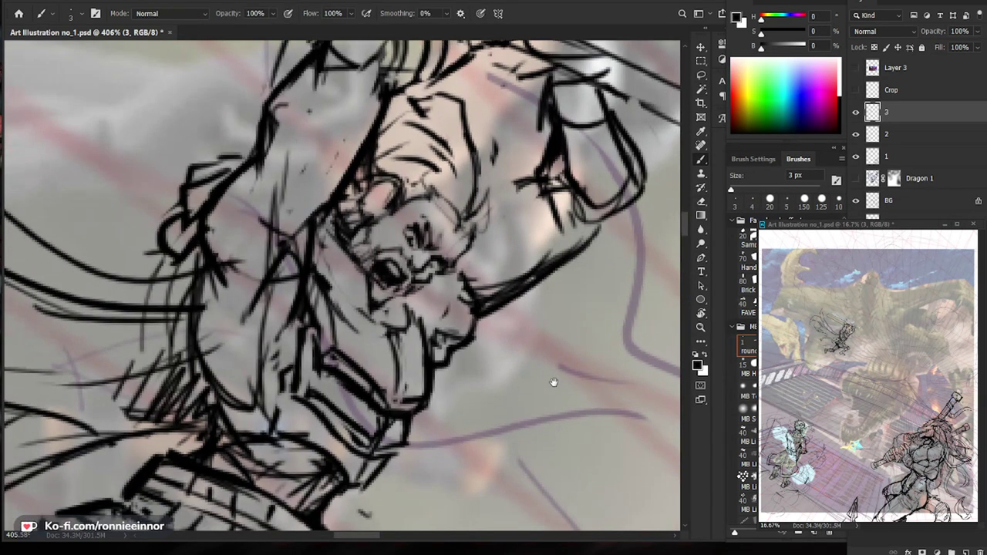
pyautogui.moveTo(382, 248); pyautogui.dragTo(367, 259)
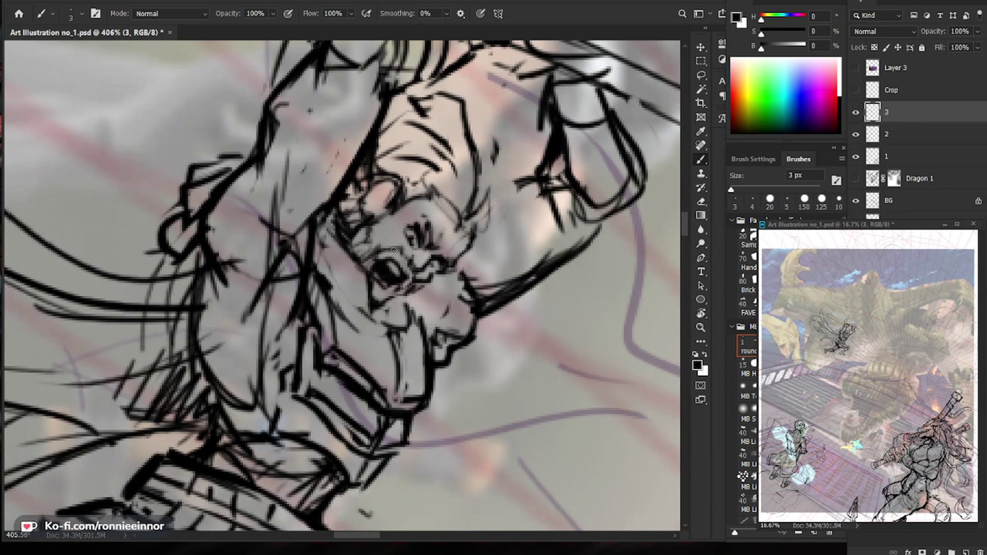
pyautogui.press('e')
pyautogui.press('b')
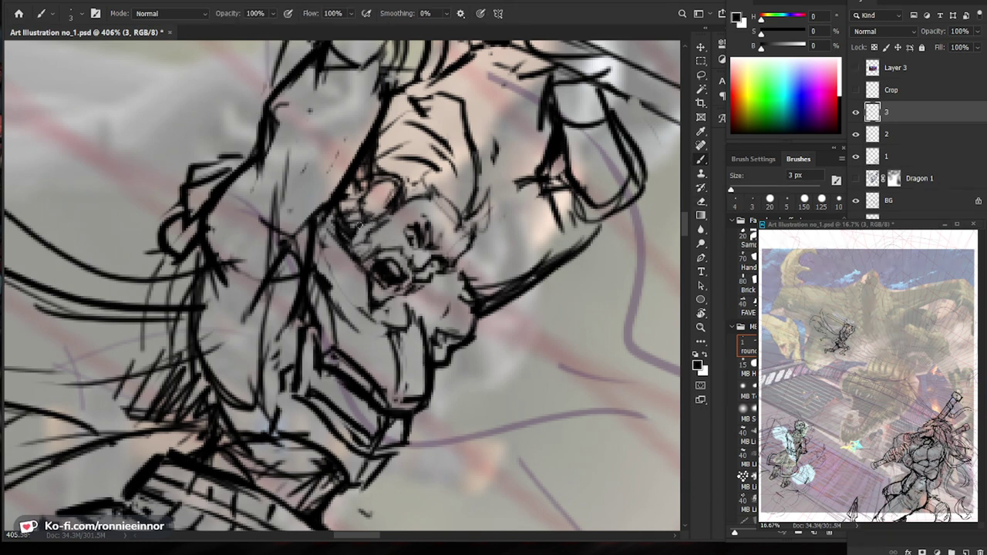
pyautogui.moveTo(389, 207)
pyautogui.mouseDown()
pyautogui.moveTo(375, 190)
pyautogui.moveTo(371, 213)
pyautogui.mouseUp()
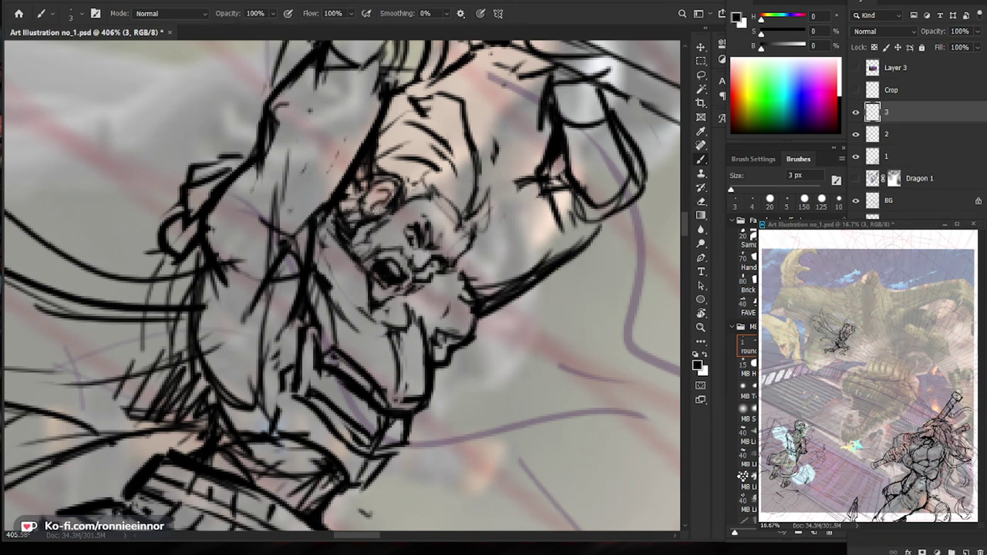
# Enlarge the eraser to 30 px and remove the old skull outline around the swordsman's hair.
pyautogui.moveTo(480, 231); pyautogui.dragTo(378, 235)
pyautogui.moveTo(459, 205); pyautogui.dragTo(542, 207)
pyautogui.moveTo(574, 414); pyautogui.dragTo(466, 353)
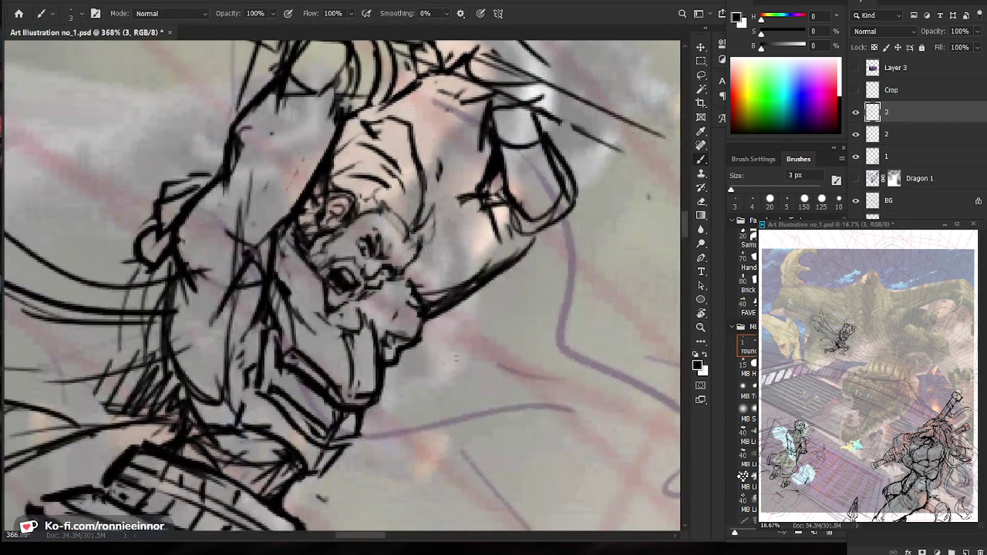
pyautogui.press('e')
pyautogui.press(']')
pyautogui.press(']')
pyautogui.press(']')
pyautogui.press(']')
pyautogui.press(']')
pyautogui.press(']')
pyautogui.press(']')
pyautogui.press(']')
pyautogui.moveTo(406, 122)
pyautogui.mouseDown()
pyautogui.moveTo(379, 130)
pyautogui.moveTo(423, 179)
pyautogui.mouseUp()
pyautogui.moveTo(441, 159); pyautogui.dragTo(440, 180)
pyautogui.click(464, 198)
# Sketch loose swept-back hair strands above the forehead with the 3 px brush.
pyautogui.press('b')
pyautogui.moveTo(429, 222)
pyautogui.mouseDown()
pyautogui.moveTo(414, 239)
pyautogui.moveTo(431, 204)
pyautogui.moveTo(408, 144)
pyautogui.moveTo(416, 128)
pyautogui.moveTo(370, 124)
pyautogui.mouseUp()
pyautogui.moveTo(467, 105); pyautogui.dragTo(426, 108)
pyautogui.moveTo(517, 416); pyautogui.dragTo(483, 381)
pyautogui.moveTo(530, 339); pyautogui.dragTo(487, 347)
pyautogui.press('b')
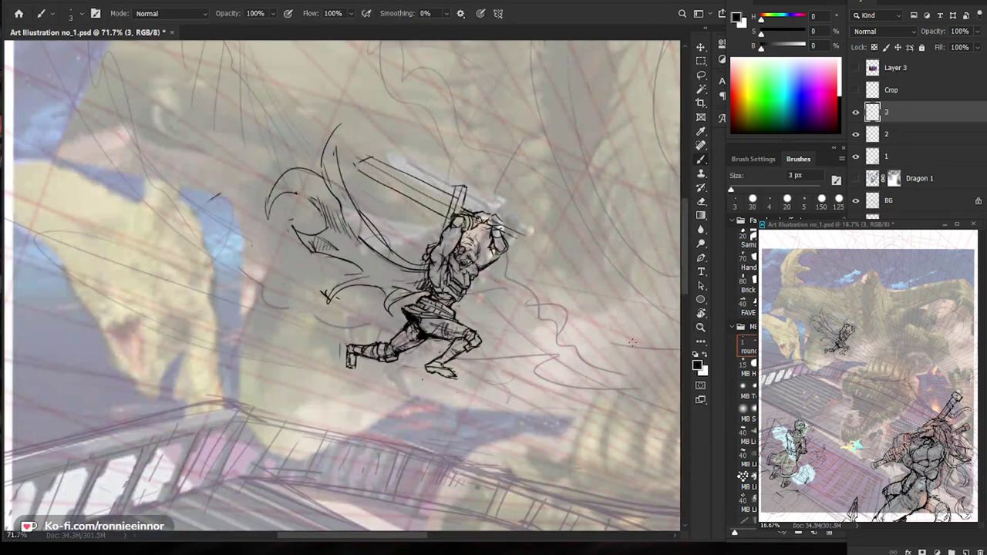
# Lasso the swordsman's head and adjust its placement on the body with Free Transform.
pyautogui.scroll(-3, 474, 382)
pyautogui.press('z')
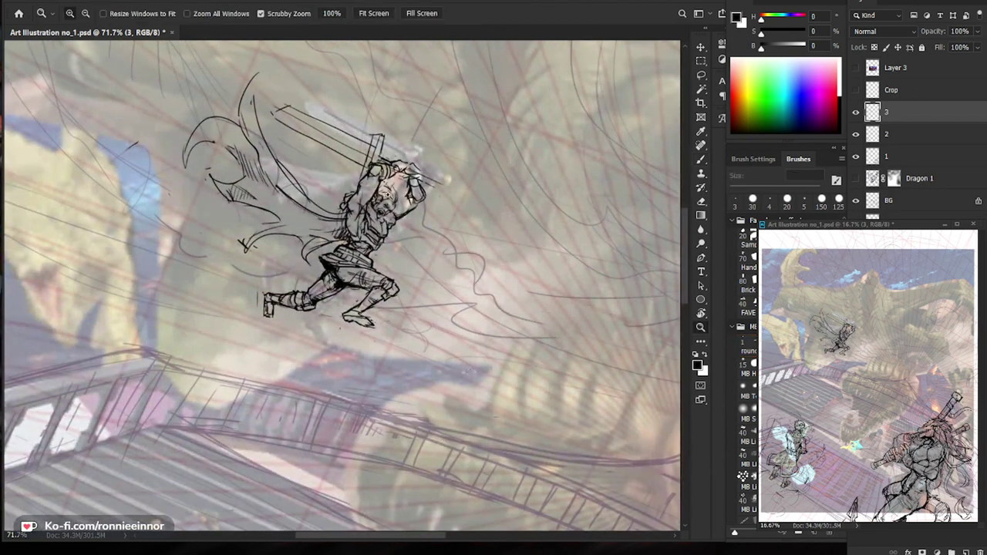
pyautogui.scroll(3, 385, 185)
pyautogui.press('b')
pyautogui.press('l')
pyautogui.moveTo(414, 199)
pyautogui.mouseDown()
pyautogui.moveTo(399, 226)
pyautogui.moveTo(379, 231)
pyautogui.moveTo(370, 191)
pyautogui.moveTo(393, 167)
pyautogui.moveTo(442, 188)
pyautogui.moveTo(423, 162)
pyautogui.moveTo(406, 193)
pyautogui.mouseUp()
pyautogui.hotkey('ctrl', 't')
pyautogui.moveTo(427, 231); pyautogui.dragTo(430, 228)
pyautogui.moveTo(403, 206); pyautogui.dragTo(400, 208)
pyautogui.press('Return')
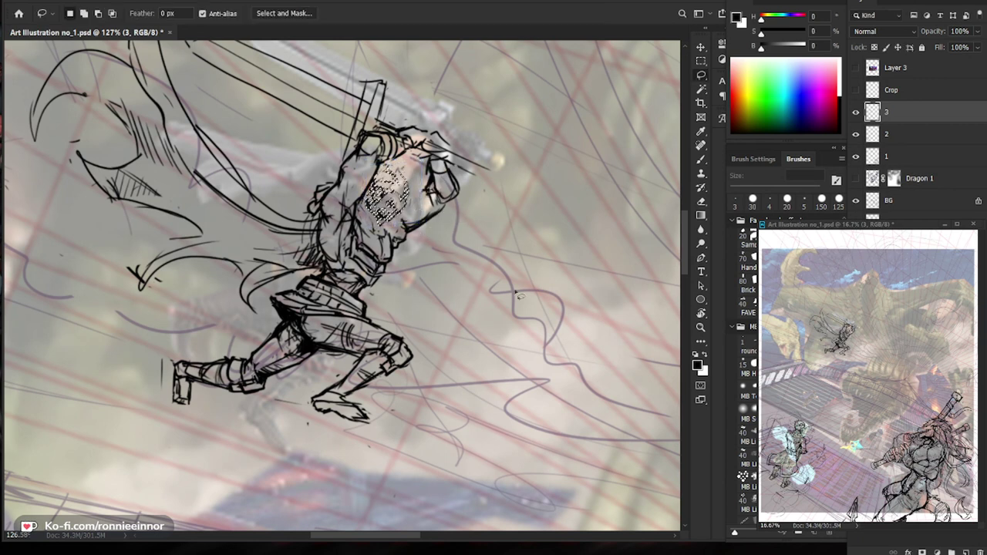
# Deselect the head, reduce the eraser to 7 px and clean up the lines below the jaw.
pyautogui.press('z')
pyautogui.scroll(-3, 482, 337)
pyautogui.moveTo(483, 338); pyautogui.dragTo(454, 339)
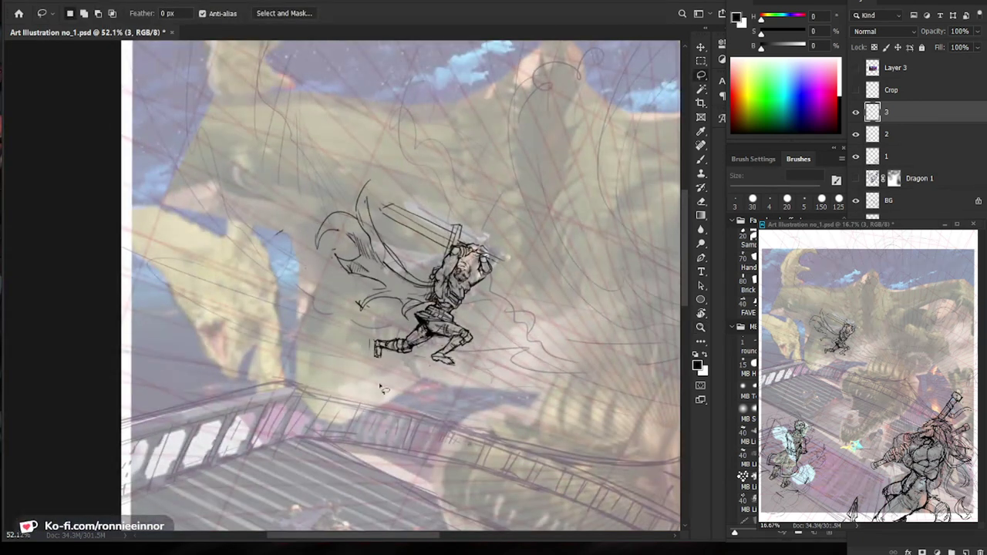
pyautogui.press('z')
pyautogui.moveTo(468, 280); pyautogui.dragTo(556, 275)
pyautogui.press('b')
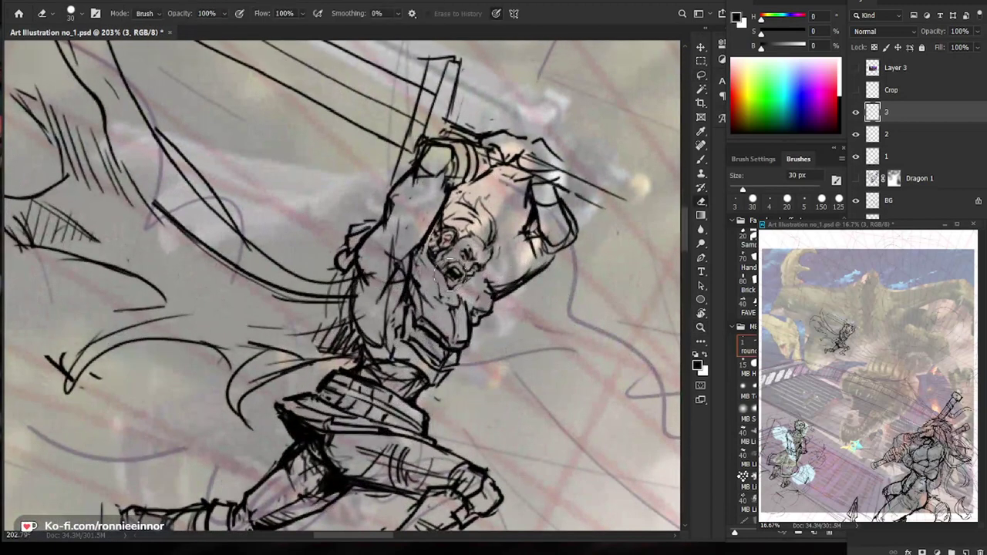
pyautogui.scroll(2, 493, 274)
pyautogui.press('[')
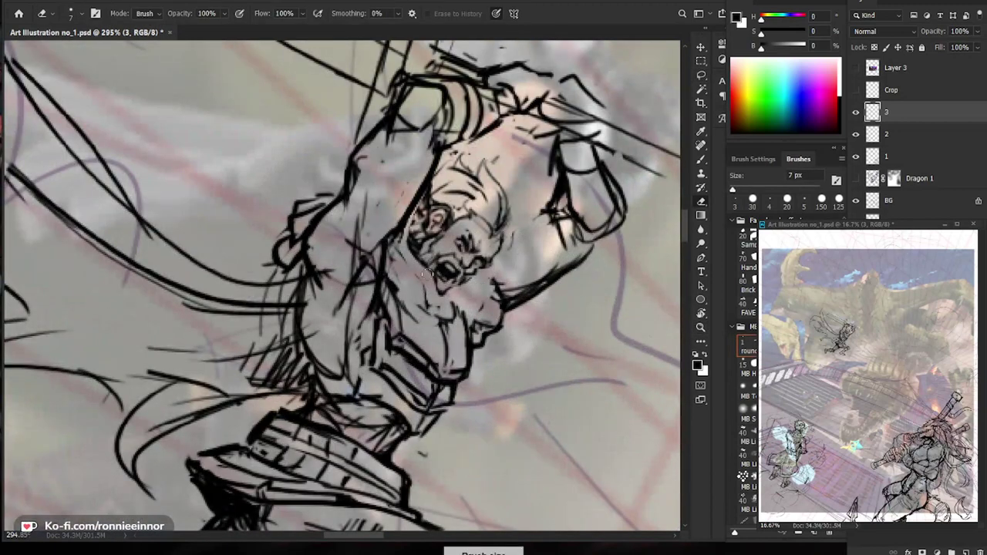
pyautogui.press('b')
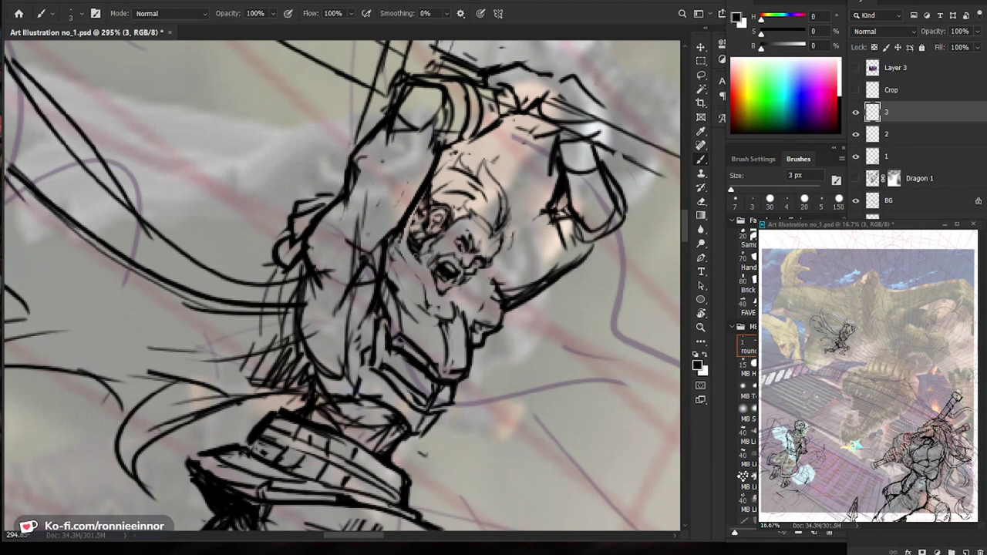
# Sketch fine strokes for the chin, neck and upper chest beneath the head, erasing stray marks.
pyautogui.moveTo(429, 288)
pyautogui.mouseDown()
pyautogui.moveTo(433, 295)
pyautogui.moveTo(430, 278)
pyautogui.moveTo(444, 284)
pyautogui.moveTo(456, 325)
pyautogui.mouseUp()
pyautogui.press('e')
pyautogui.press('b')
pyautogui.moveTo(407, 291)
pyautogui.mouseDown()
pyautogui.moveTo(433, 304)
pyautogui.moveTo(423, 317)
pyautogui.moveTo(446, 305)
pyautogui.mouseUp()
pyautogui.press('e')
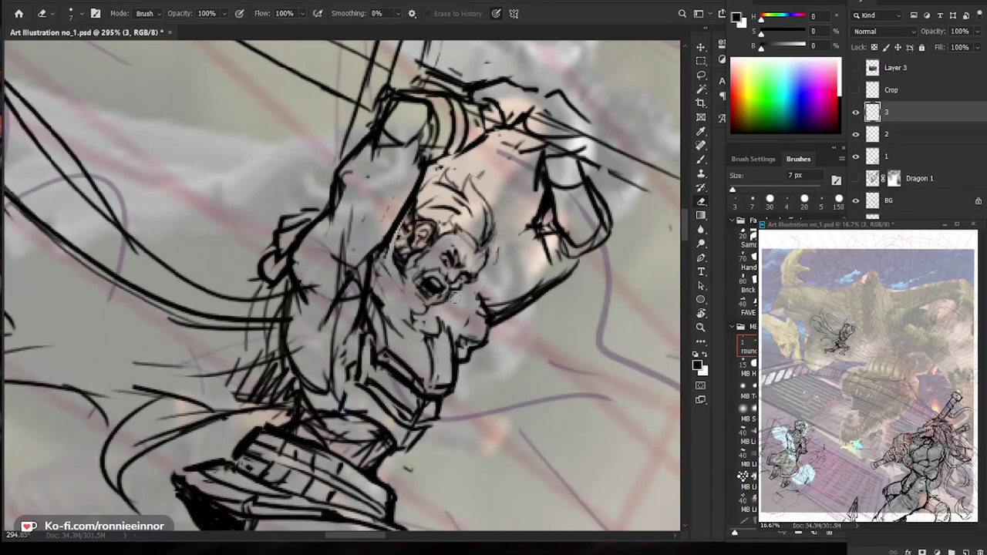
pyautogui.press('b')
pyautogui.moveTo(400, 266); pyautogui.dragTo(419, 327)
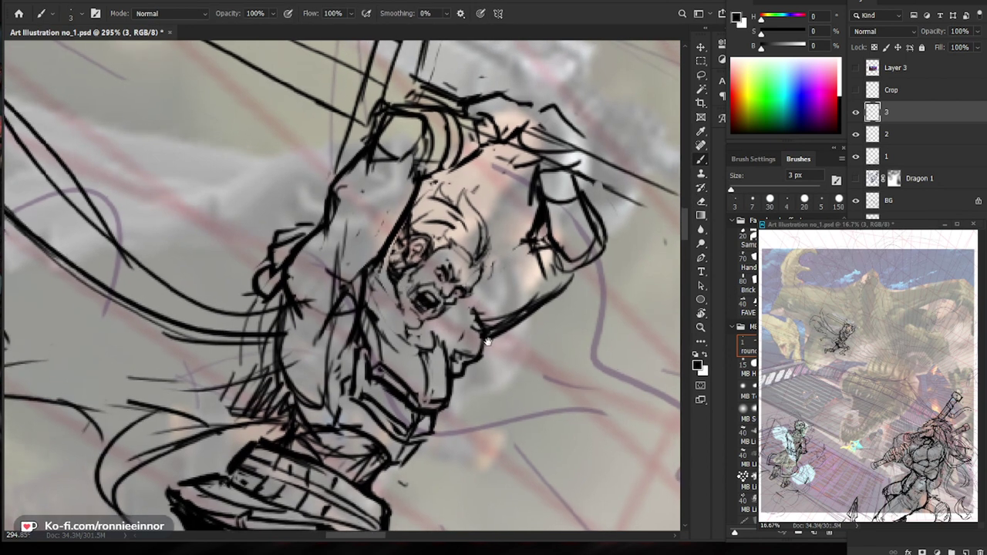
# Touch up the mouth, brow and forehead edge with short strokes and small erasures.
pyautogui.press('e')
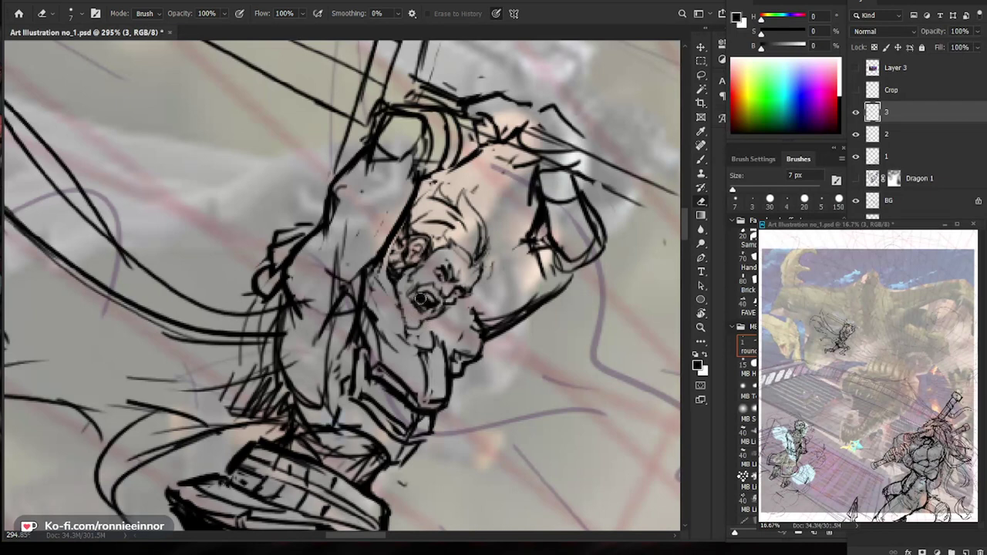
pyautogui.press('b')
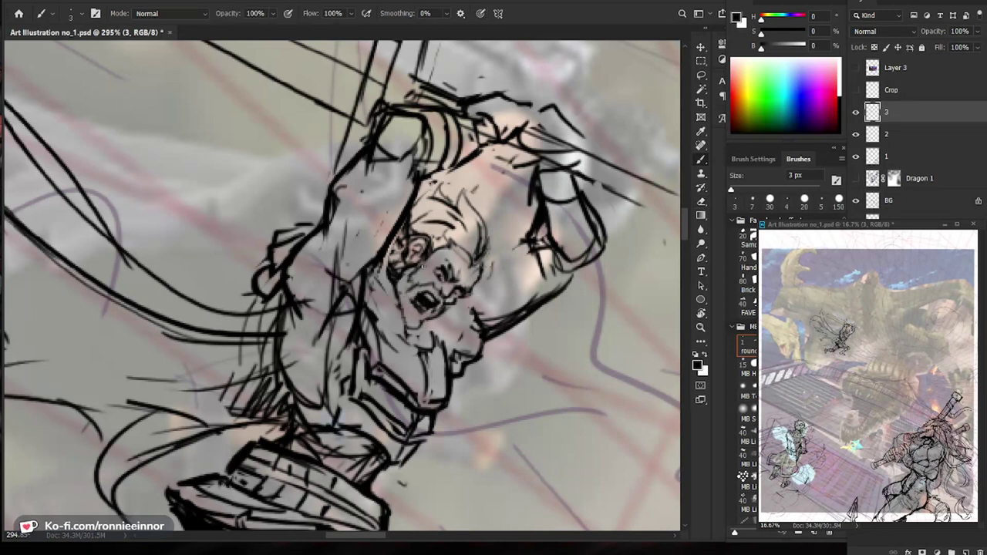
pyautogui.press('e')
pyautogui.moveTo(451, 245)
pyautogui.mouseDown()
pyautogui.moveTo(458, 250)
pyautogui.moveTo(445, 251)
pyautogui.moveTo(453, 242)
pyautogui.mouseUp()
pyautogui.press('b')
pyautogui.moveTo(450, 243); pyautogui.dragTo(467, 252)
pyautogui.moveTo(524, 272)
pyautogui.mouseDown()
pyautogui.moveTo(521, 296)
pyautogui.moveTo(475, 293)
pyautogui.mouseUp()
pyautogui.moveTo(498, 258)
pyautogui.mouseDown()
pyautogui.moveTo(492, 287)
pyautogui.moveTo(476, 307)
pyautogui.mouseUp()
pyautogui.moveTo(564, 283)
pyautogui.mouseDown()
pyautogui.moveTo(494, 284)
pyautogui.moveTo(628, 270)
pyautogui.mouseUp()
pyautogui.press('e')
pyautogui.moveTo(506, 299)
pyautogui.mouseDown()
pyautogui.moveTo(493, 318)
pyautogui.moveTo(527, 285)
pyautogui.mouseUp()
pyautogui.press('b')
pyautogui.moveTo(560, 406)
pyautogui.mouseDown()
pyautogui.moveTo(542, 338)
pyautogui.moveTo(472, 337)
pyautogui.mouseUp()
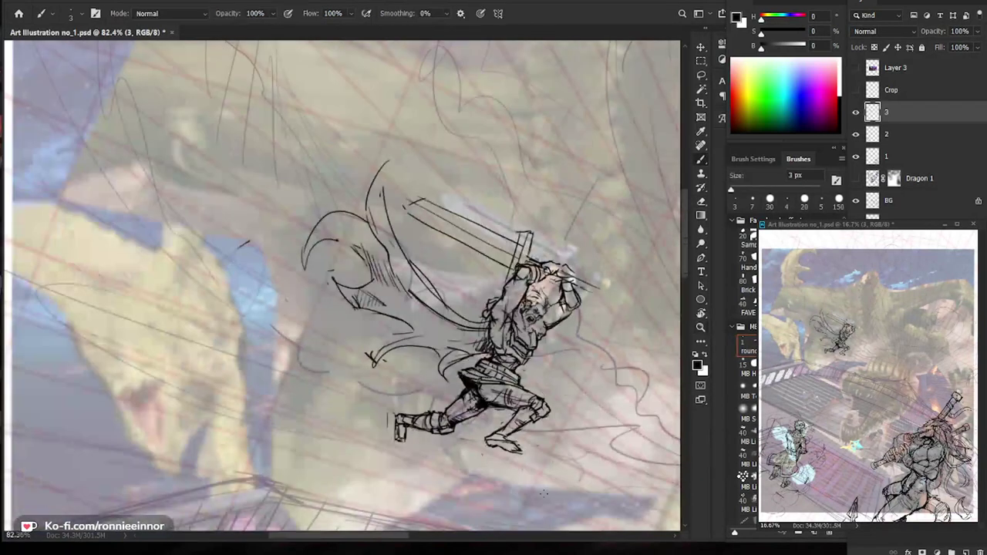
# Clean up the jaw and cheek lines below the ear with small erasures and fine strokes.
pyautogui.scroll(-3, 459, 404)
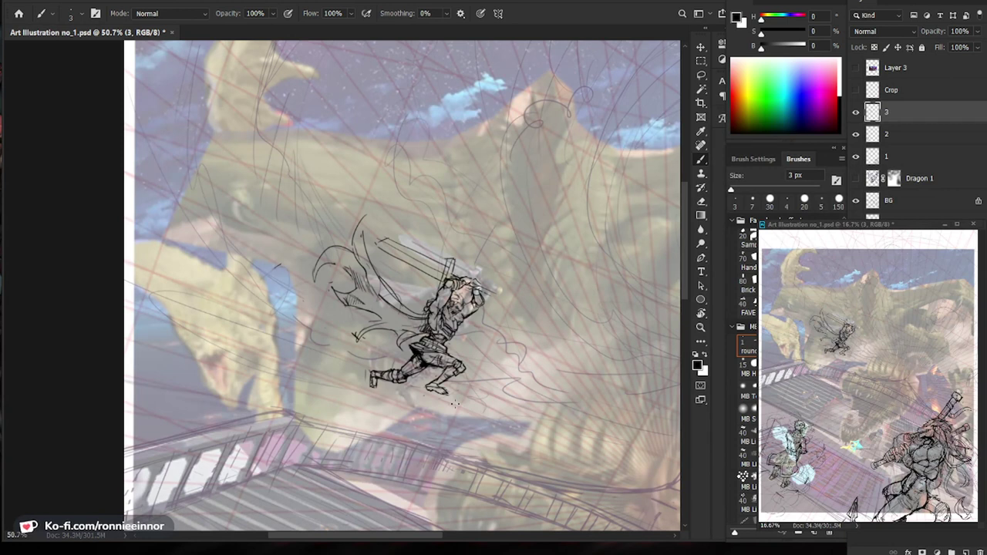
pyautogui.hotkey('ctrl', 'space')
pyautogui.moveTo(420, 371); pyautogui.dragTo(462, 368)
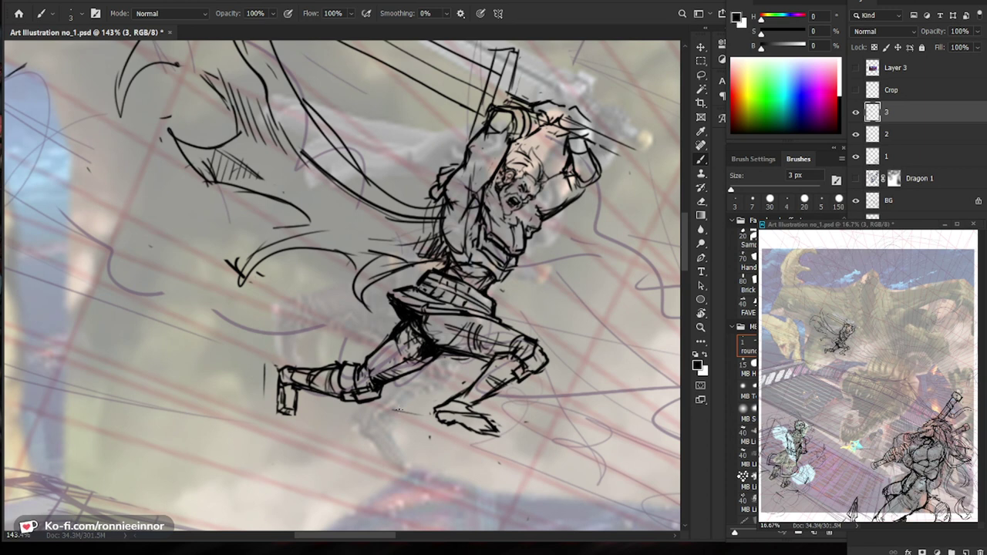
pyautogui.press('e')
pyautogui.moveTo(508, 200)
pyautogui.mouseDown()
pyautogui.moveTo(563, 205)
pyautogui.moveTo(521, 200)
pyautogui.moveTo(527, 191)
pyautogui.moveTo(513, 176)
pyautogui.moveTo(493, 178)
pyautogui.mouseUp()
pyautogui.press('b')
pyautogui.press('z')
pyautogui.press('e')
pyautogui.press('b')
pyautogui.press('e')
pyautogui.press('b')
pyautogui.press('z')
pyautogui.press('b')
pyautogui.press('z')
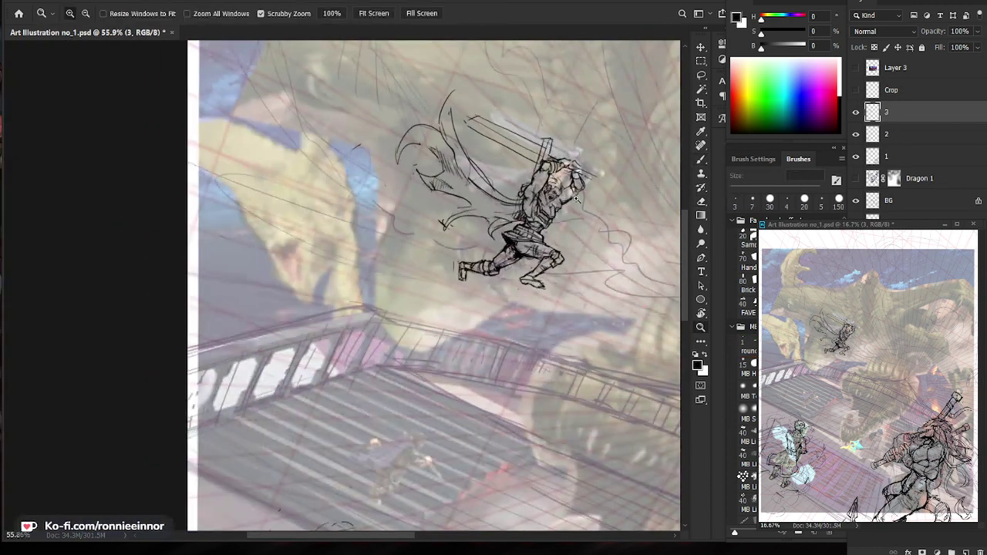
# Refine the side of the face between the ear and the eye, alternating eraser and brush.
pyautogui.moveTo(577, 199); pyautogui.dragTo(642, 203)
pyautogui.press('b')
pyautogui.press('e')
pyautogui.moveTo(525, 189)
pyautogui.mouseDown()
pyautogui.moveTo(528, 201)
pyautogui.moveTo(516, 182)
pyautogui.mouseUp()
pyautogui.press('b')
pyautogui.press('e')
pyautogui.press('b')
pyautogui.moveTo(609, 209)
pyautogui.mouseDown()
pyautogui.moveTo(536, 173)
pyautogui.moveTo(628, 161)
pyautogui.mouseUp()
pyautogui.press('e')
pyautogui.press('b')
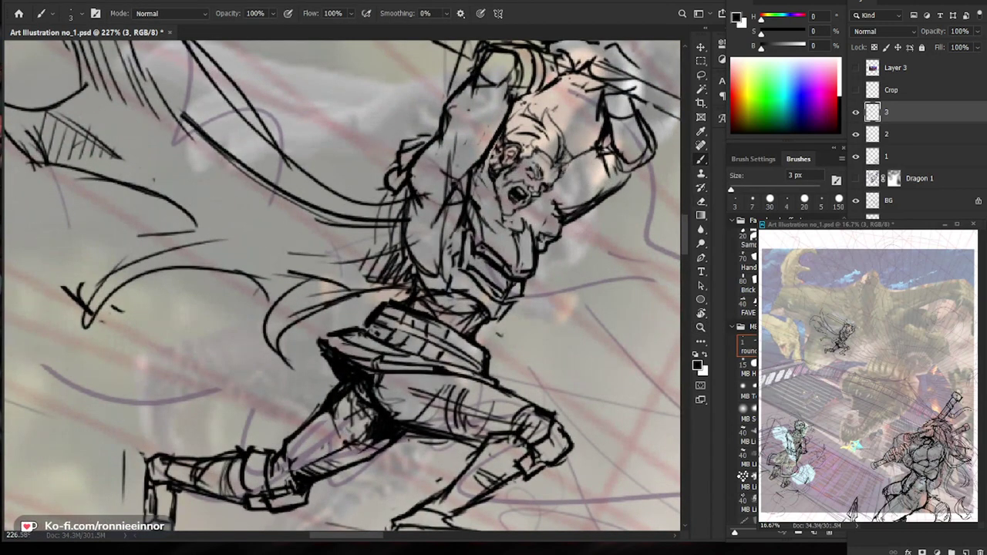
# Sharpen the swordsman's brow and eyes with fine dark strokes and small erasures.
pyautogui.press('e')
pyautogui.moveTo(555, 162)
pyautogui.mouseDown()
pyautogui.moveTo(553, 179)
pyautogui.moveTo(534, 153)
pyautogui.moveTo(550, 164)
pyautogui.moveTo(548, 152)
pyautogui.mouseUp()
pyautogui.press('b')
pyautogui.press('e')
pyautogui.press('b')
pyautogui.press('e')
pyautogui.press('b')
pyautogui.press('e')
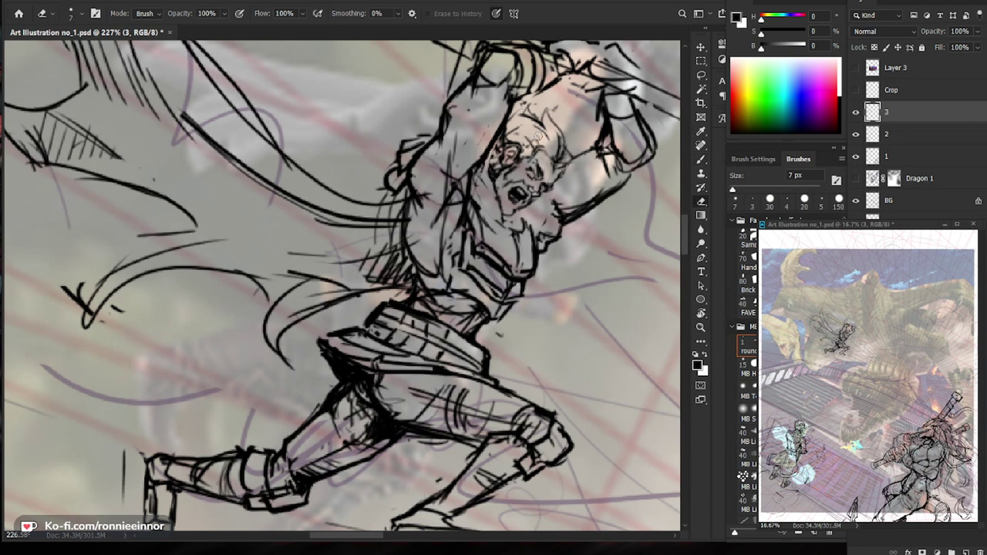
# Retouch the moustache, mouth and chin lines with alternating 3 px strokes and 7 px erasures.
pyautogui.moveTo(593, 203)
pyautogui.mouseDown()
pyautogui.moveTo(567, 197)
pyautogui.moveTo(611, 201)
pyautogui.mouseUp()
pyautogui.press('b')
pyautogui.press('e')
pyautogui.press('b')
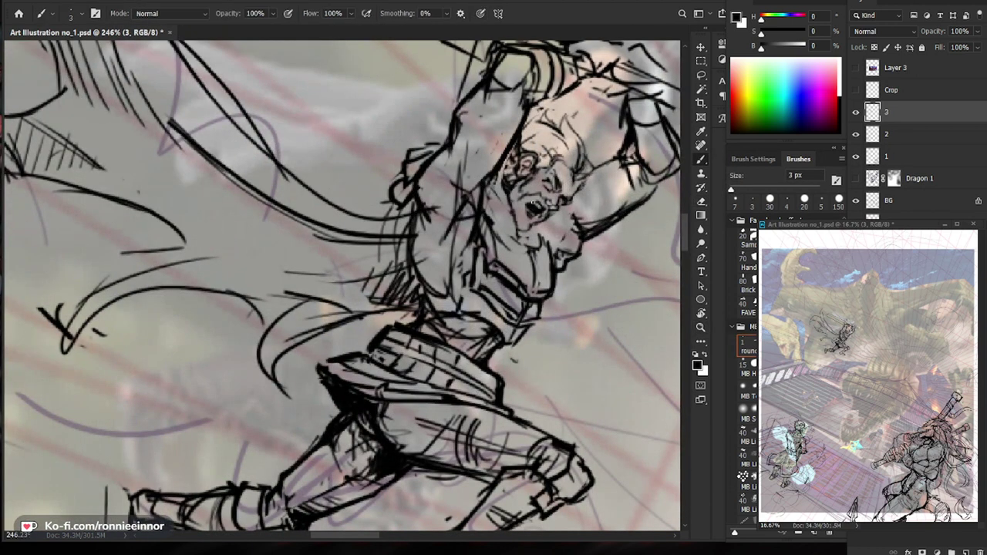
pyautogui.press('e')
pyautogui.press('b')
pyautogui.press('e')
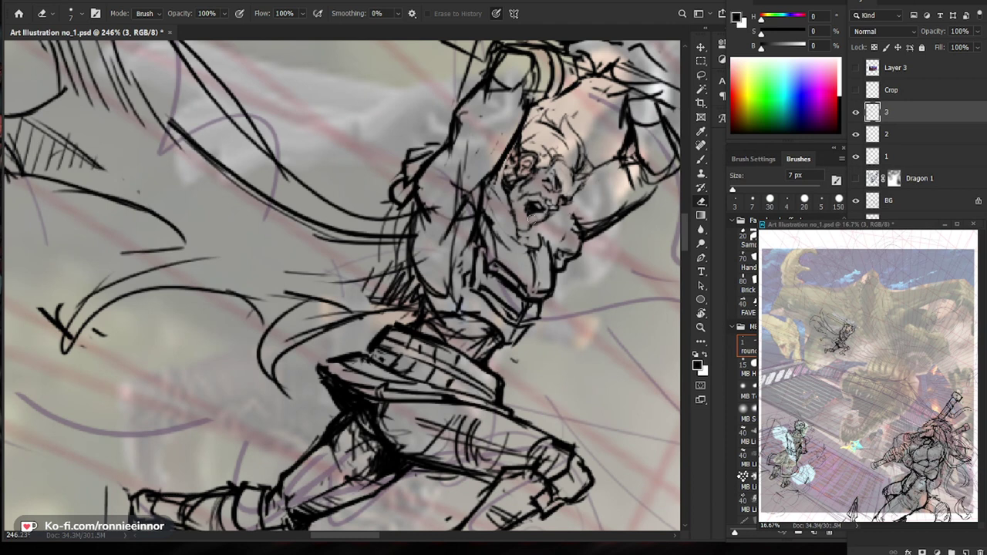
pyautogui.press('b')
pyautogui.press('e')
pyautogui.press('b')
# Check the swordsman against the whole composition and touch up the lines of his face.
pyautogui.moveTo(613, 200); pyautogui.dragTo(525, 205)
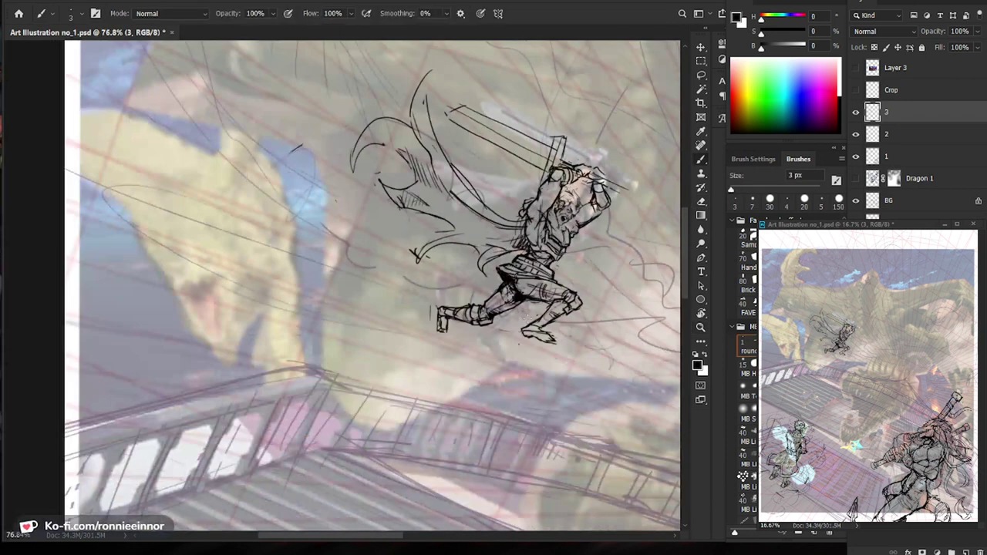
pyautogui.moveTo(605, 333); pyautogui.dragTo(575, 340)
pyautogui.moveTo(560, 458); pyautogui.dragTo(449, 351)
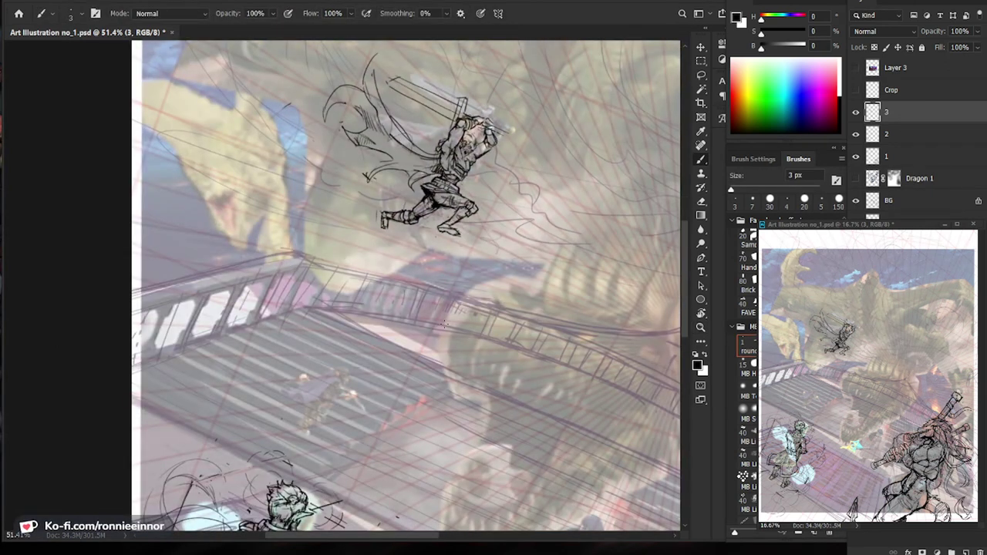
pyautogui.moveTo(465, 150); pyautogui.dragTo(549, 156)
pyautogui.moveTo(556, 246)
pyautogui.mouseDown()
pyautogui.moveTo(535, 293)
pyautogui.moveTo(518, 286)
pyautogui.mouseUp()
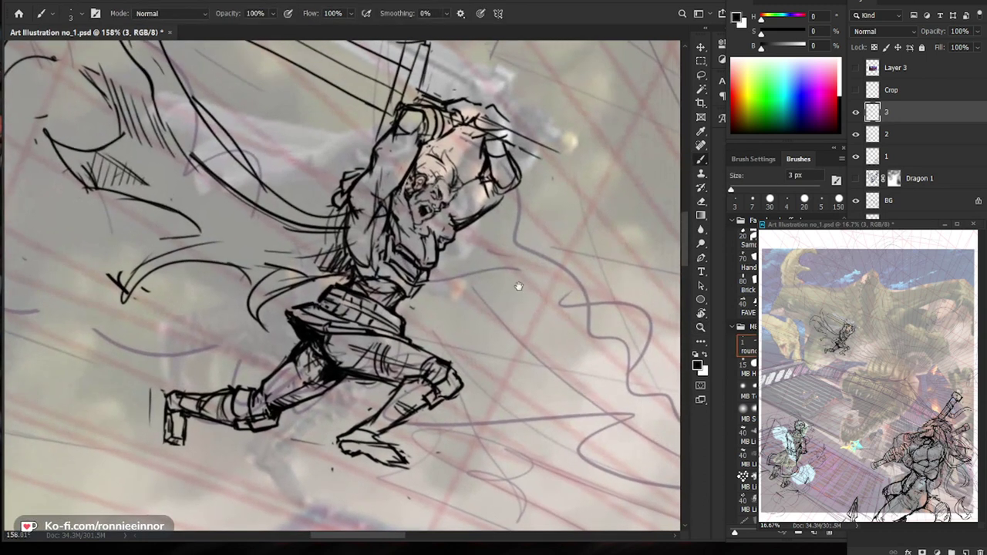
pyautogui.moveTo(562, 218)
pyautogui.mouseDown()
pyautogui.moveTo(550, 209)
pyautogui.moveTo(501, 218)
pyautogui.mouseUp()
pyautogui.moveTo(418, 241)
pyautogui.mouseDown()
pyautogui.moveTo(441, 243)
pyautogui.moveTo(445, 267)
pyautogui.moveTo(426, 273)
pyautogui.moveTo(423, 255)
pyautogui.moveTo(393, 248)
pyautogui.mouseUp()
pyautogui.press('e')
pyautogui.press('b')
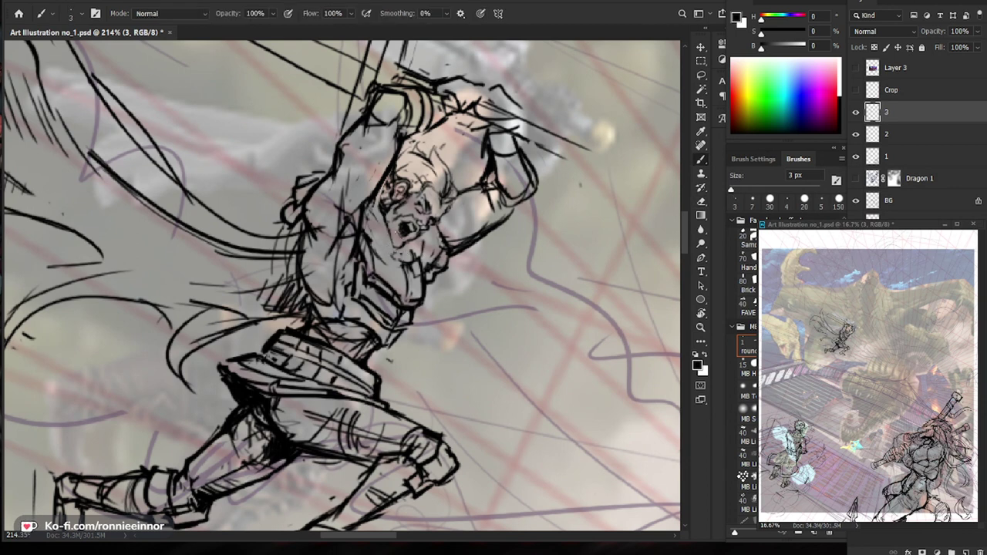
# Lighten the lines below the ear and redraw the edge of the cheek.
pyautogui.press('e')
pyautogui.moveTo(388, 203); pyautogui.dragTo(398, 212)
pyautogui.press('b')
pyautogui.press('e')
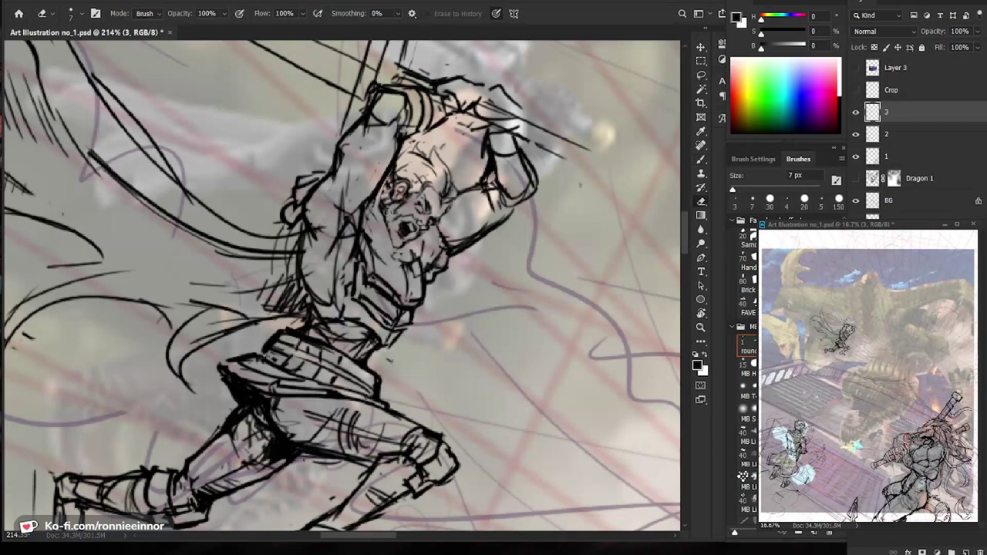
pyautogui.press('b')
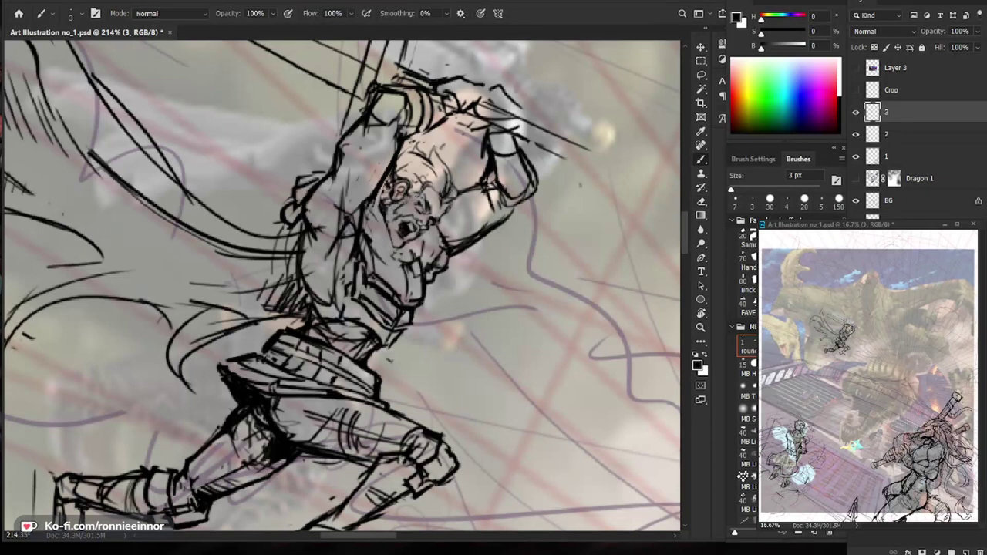
# Erase stray marks beside the swordsman's mouth and check the figure against the whole composition.
pyautogui.press('e')
pyautogui.moveTo(415, 206); pyautogui.dragTo(421, 213)
pyautogui.press('b')
pyautogui.press('z')
pyautogui.moveTo(527, 211); pyautogui.dragTo(448, 216)
pyautogui.press('b')
pyautogui.press('space')
pyautogui.moveTo(567, 450); pyautogui.dragTo(450, 317)
pyautogui.press('z')
pyautogui.scroll(-1, 506, 291)
pyautogui.press('b')
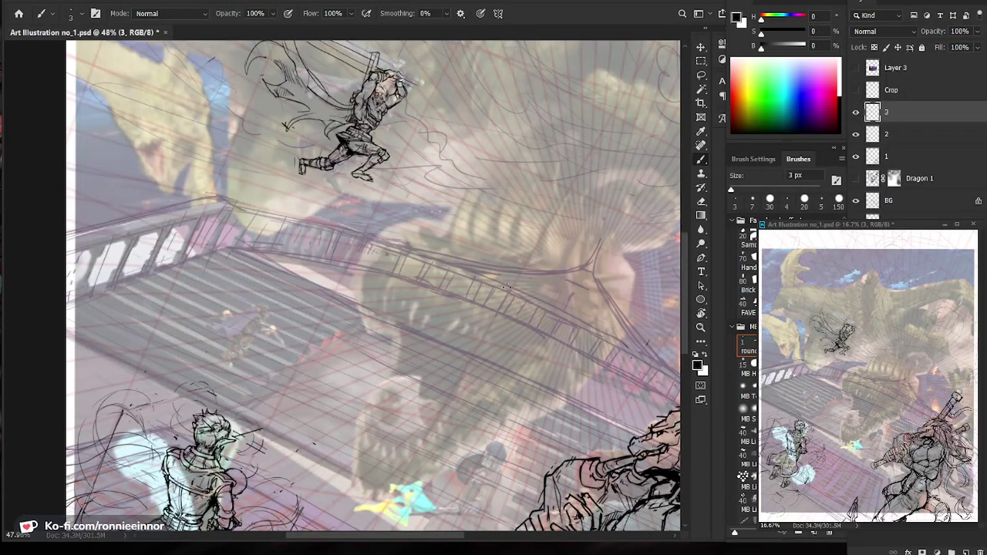
# Redraw the top and sole contours of the swordsman's front foot with 3 px strokes.
pyautogui.scroll(5, 357, 174)
pyautogui.press('e')
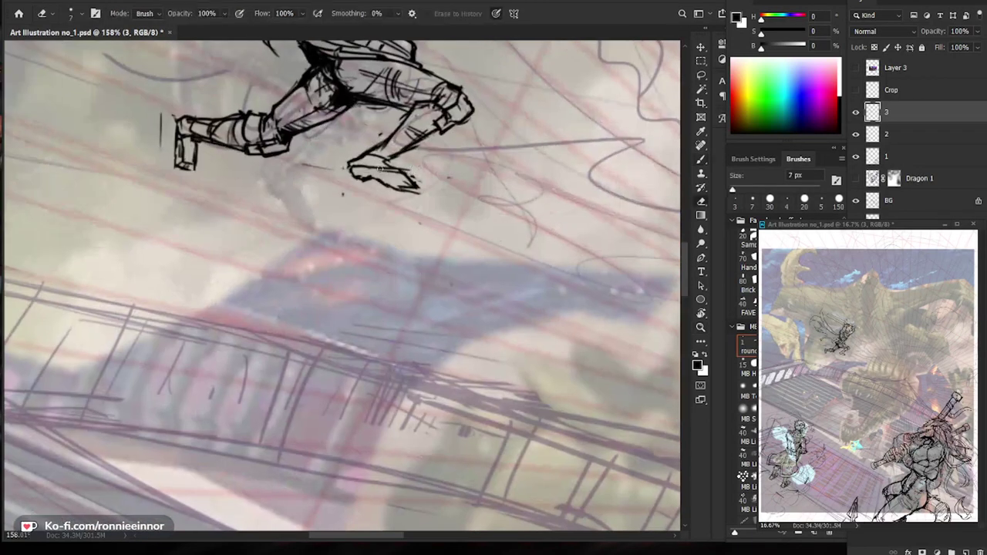
pyautogui.press('b')
pyautogui.moveTo(381, 171); pyautogui.dragTo(411, 180)
pyautogui.moveTo(375, 170)
pyautogui.mouseDown()
pyautogui.moveTo(417, 183)
pyautogui.moveTo(426, 200)
pyautogui.mouseUp()
pyautogui.moveTo(474, 176); pyautogui.dragTo(420, 382)
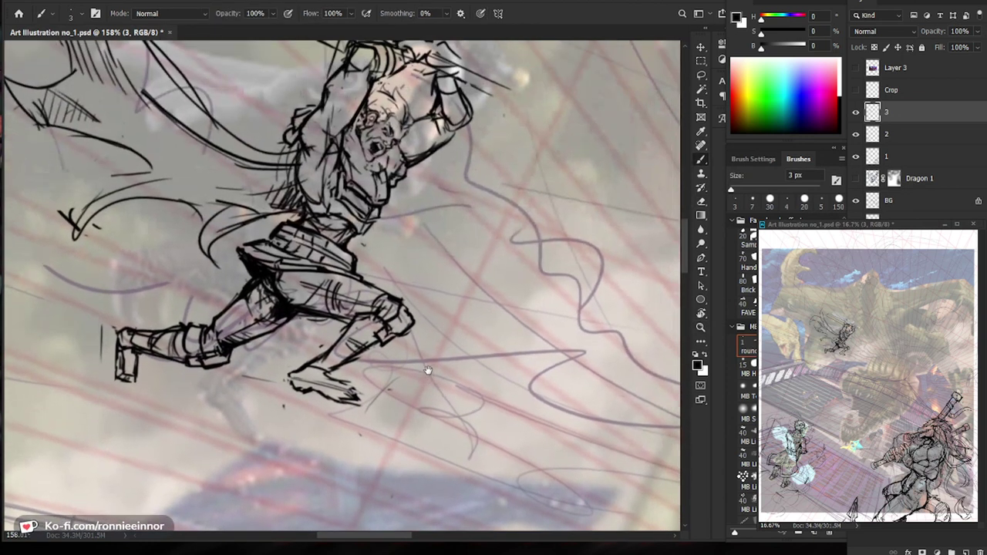
pyautogui.moveTo(525, 295); pyautogui.dragTo(472, 281)
# Refine the nose and moustache area of the swordsman's face, alternating 3 px strokes with 7 px erasures.
pyautogui.moveTo(407, 133); pyautogui.dragTo(471, 134)
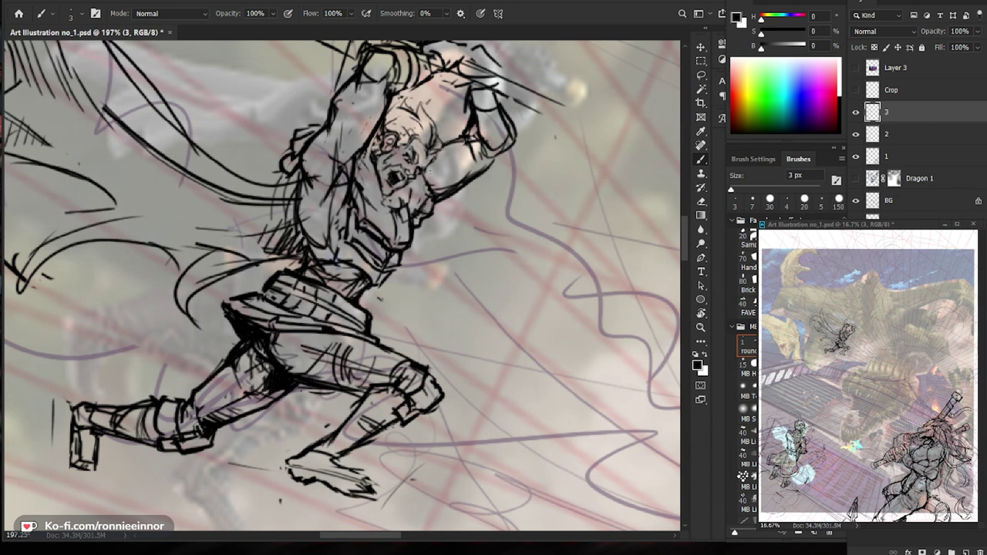
pyautogui.press('e')
pyautogui.press('b')
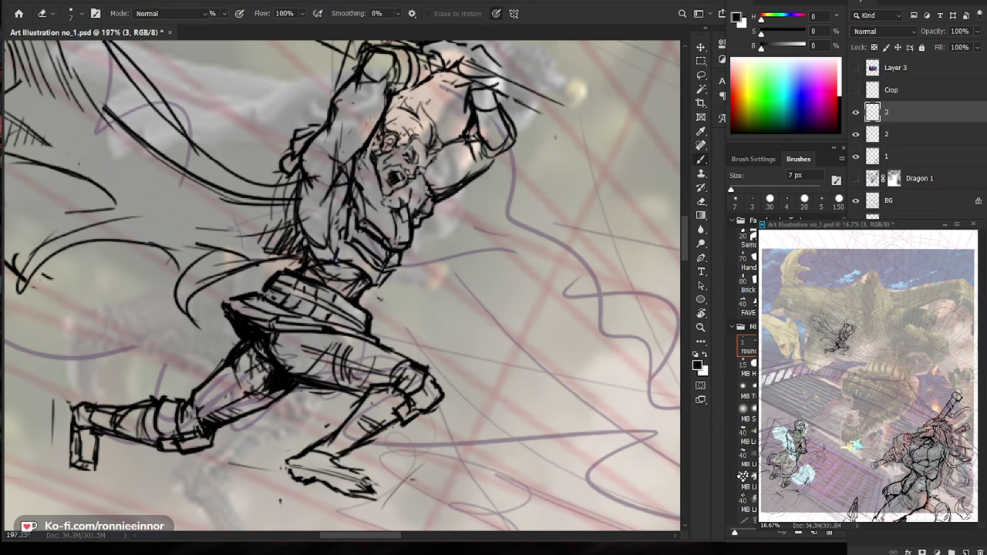
pyautogui.moveTo(450, 162); pyautogui.dragTo(465, 188)
pyautogui.press('e')
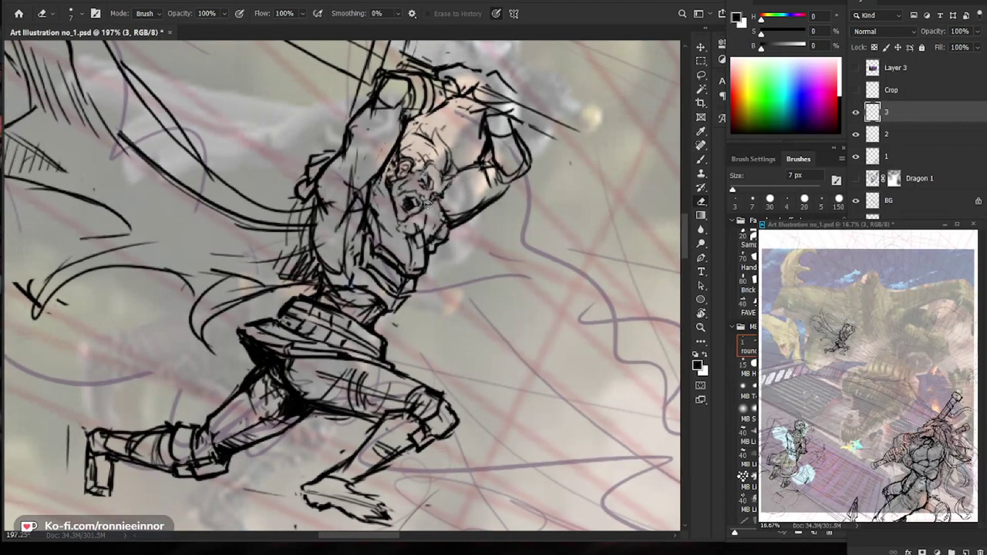
pyautogui.press('b')
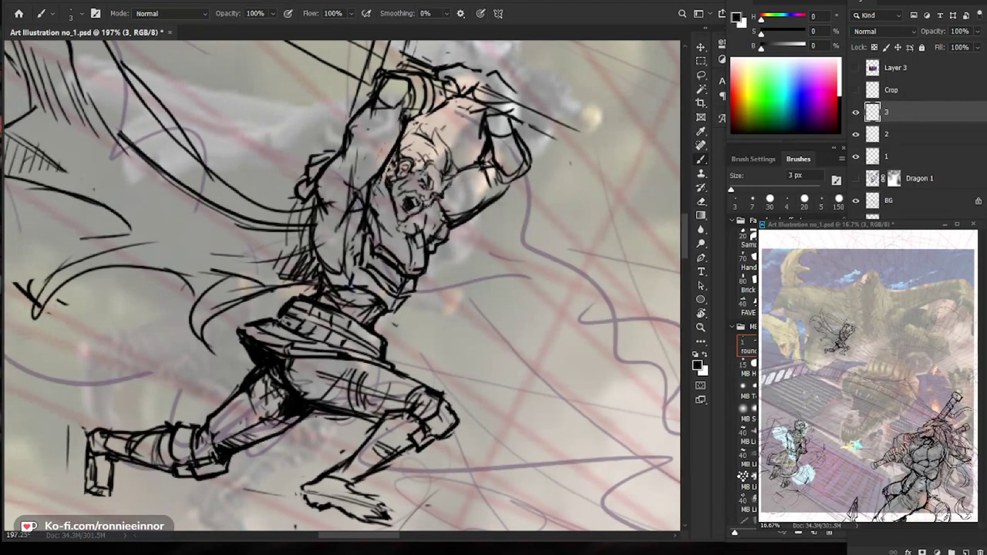
pyautogui.press('e')
pyautogui.press('b')
pyautogui.press('e')
pyautogui.press('b')
pyautogui.moveTo(569, 259); pyautogui.dragTo(592, 265)
pyautogui.moveTo(459, 203); pyautogui.dragTo(491, 203)
pyautogui.press('e')
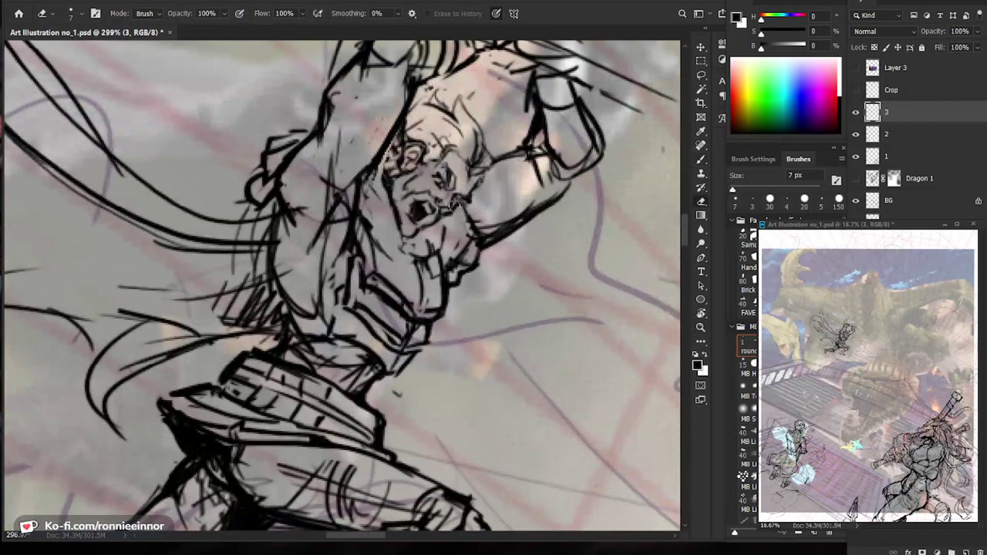
pyautogui.press('b')
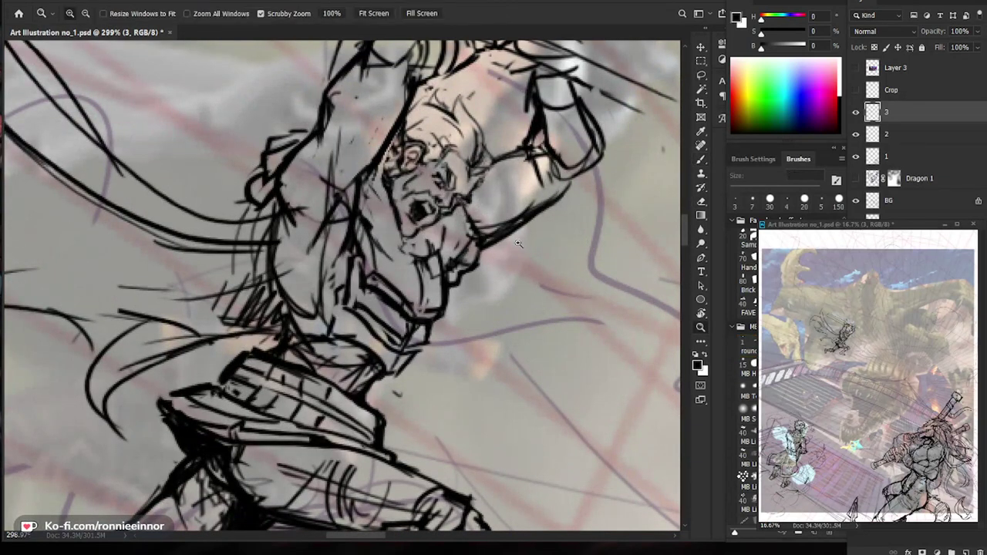
# Darken the line under the swordsman's nose and trim the outline beside the moustache with a small erasure.
pyautogui.moveTo(497, 218); pyautogui.dragTo(416, 217)
pyautogui.moveTo(485, 200); pyautogui.dragTo(591, 201)
pyautogui.press('e')
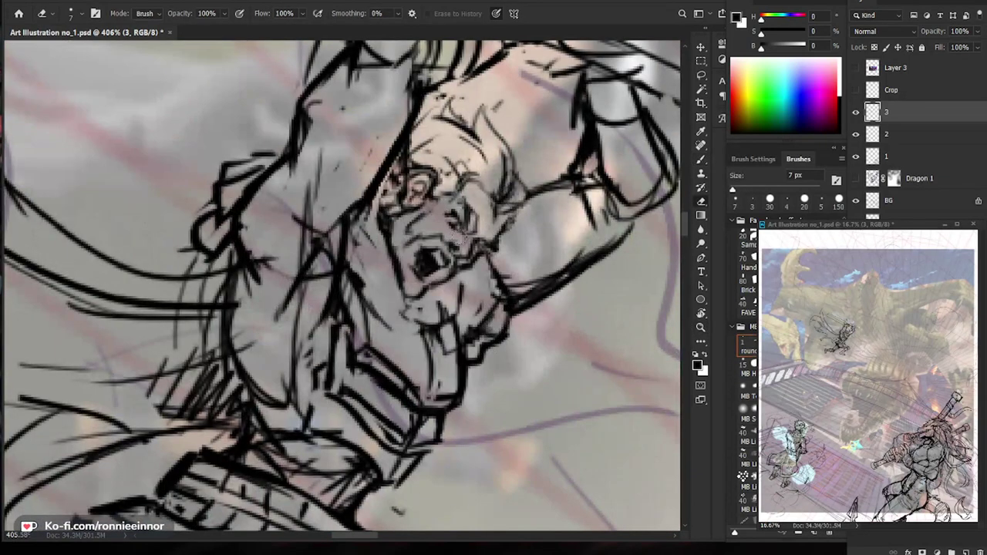
pyautogui.press('b')
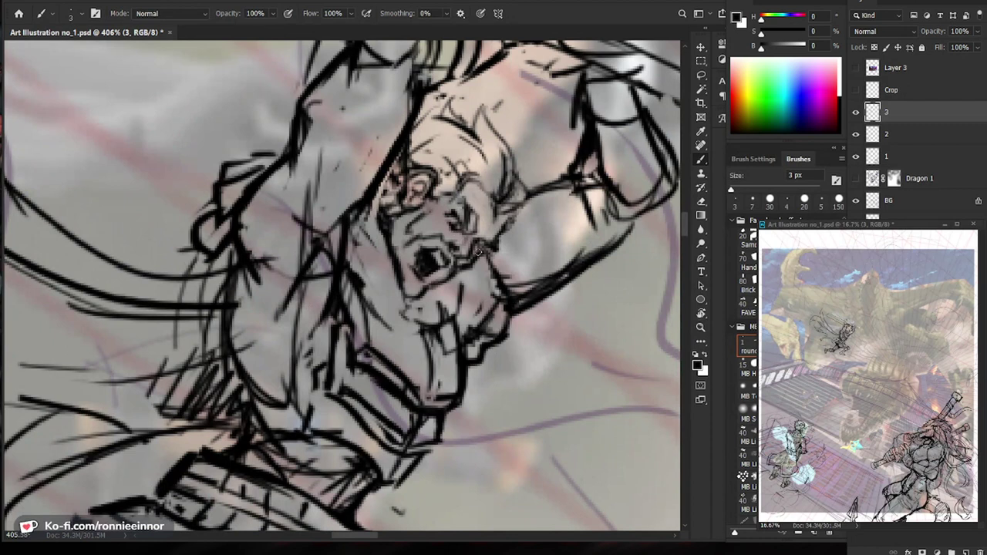
pyautogui.moveTo(489, 250); pyautogui.dragTo(476, 253)
pyautogui.moveTo(549, 287); pyautogui.dragTo(429, 287)
pyautogui.moveTo(610, 417); pyautogui.dragTo(578, 403)
pyautogui.moveTo(505, 253); pyautogui.dragTo(572, 254)
pyautogui.press('e')
pyautogui.moveTo(501, 259); pyautogui.dragTo(506, 262)
pyautogui.press('b')
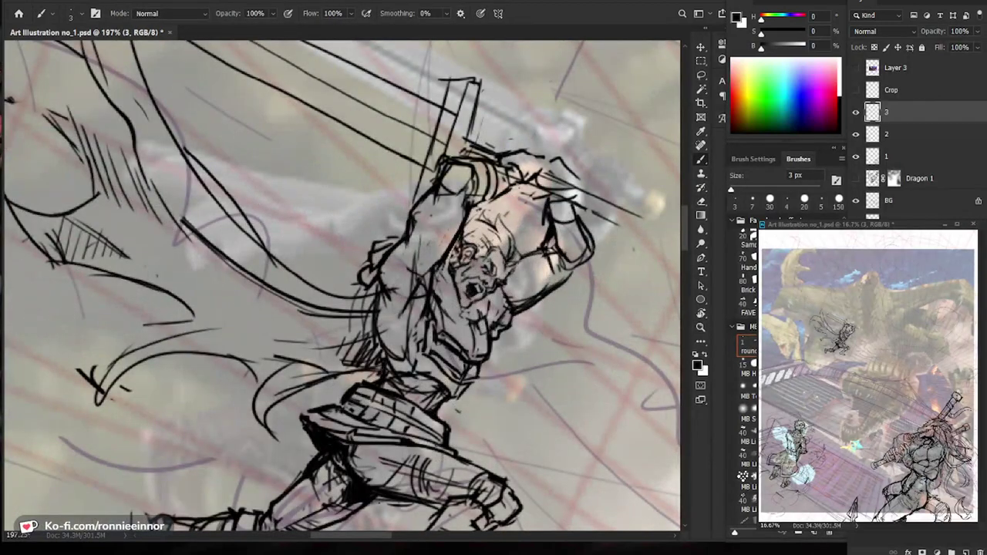
# Add short dark strokes to the swordsman's forehead and brow and compare the face with the full figure.
pyautogui.moveTo(493, 246)
pyautogui.mouseDown()
pyautogui.moveTo(470, 232)
pyautogui.moveTo(488, 229)
pyautogui.moveTo(495, 241)
pyautogui.mouseUp()
pyautogui.moveTo(491, 238); pyautogui.dragTo(497, 254)
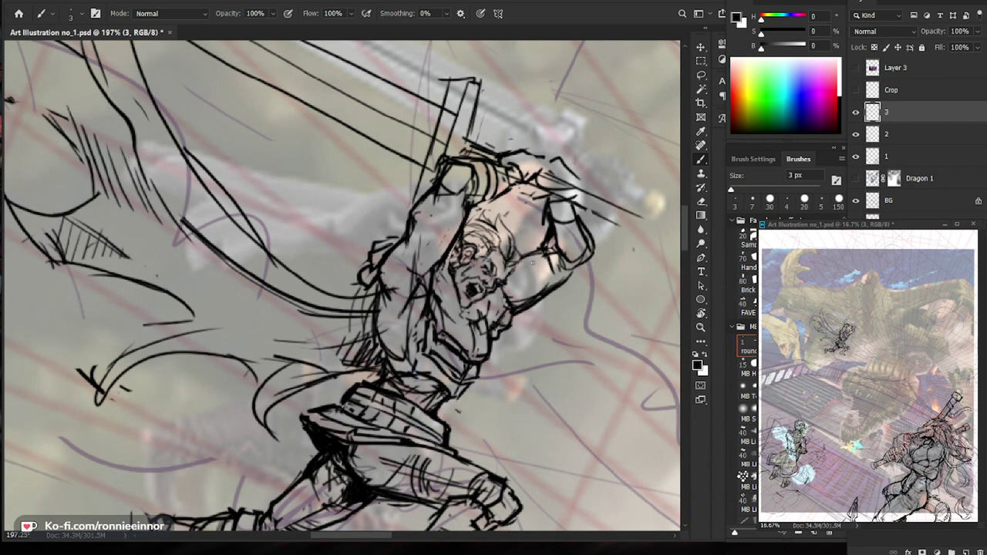
pyautogui.press('z')
pyautogui.moveTo(517, 269); pyautogui.dragTo(473, 271)
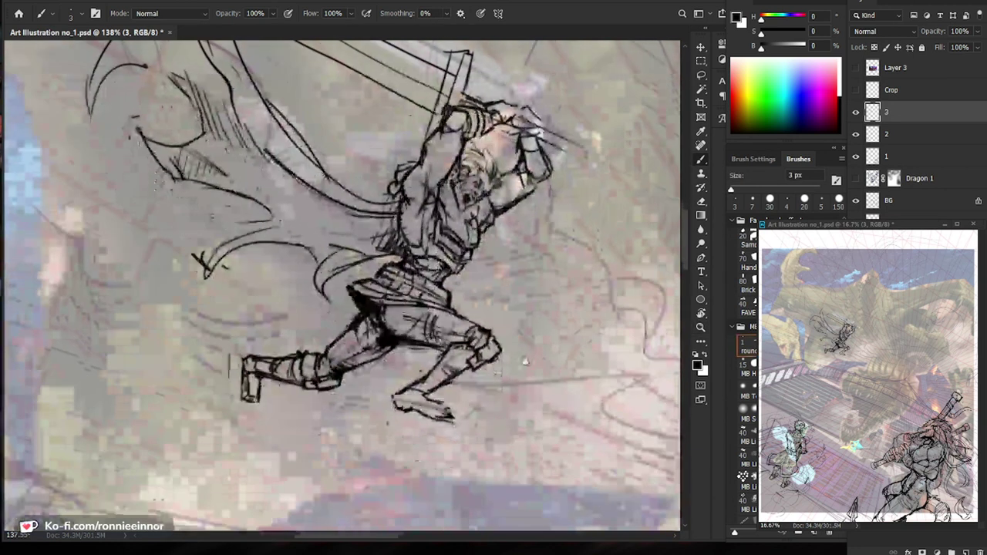
pyautogui.press('z')
pyautogui.moveTo(549, 202); pyautogui.dragTo(588, 202)
pyautogui.press('b')
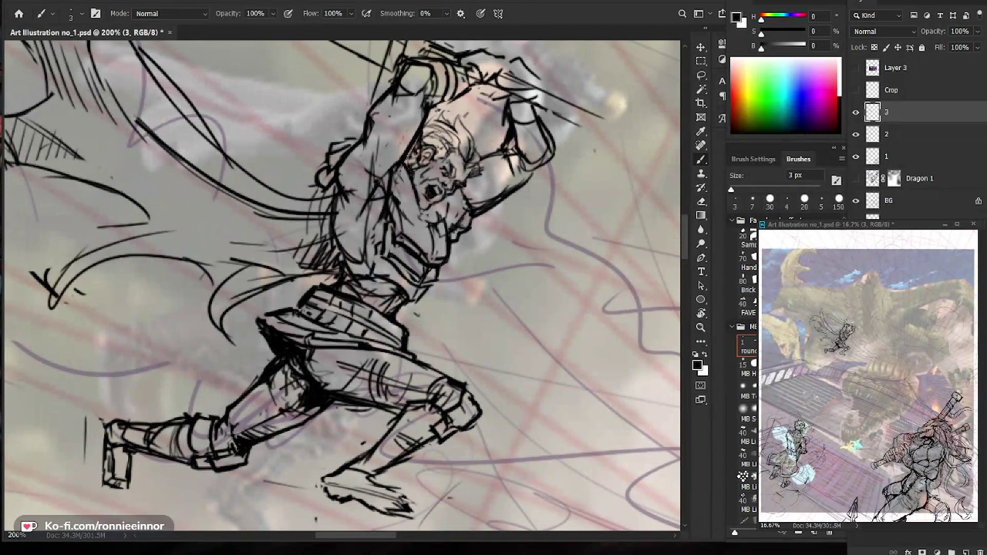
# Touch up the hair strands above the swordsman's ear and check how the head reads at several magnifications.
pyautogui.press('e')
pyautogui.press('b')
pyautogui.moveTo(427, 145); pyautogui.dragTo(440, 155)
pyautogui.press('z')
pyautogui.moveTo(542, 206); pyautogui.dragTo(517, 258)
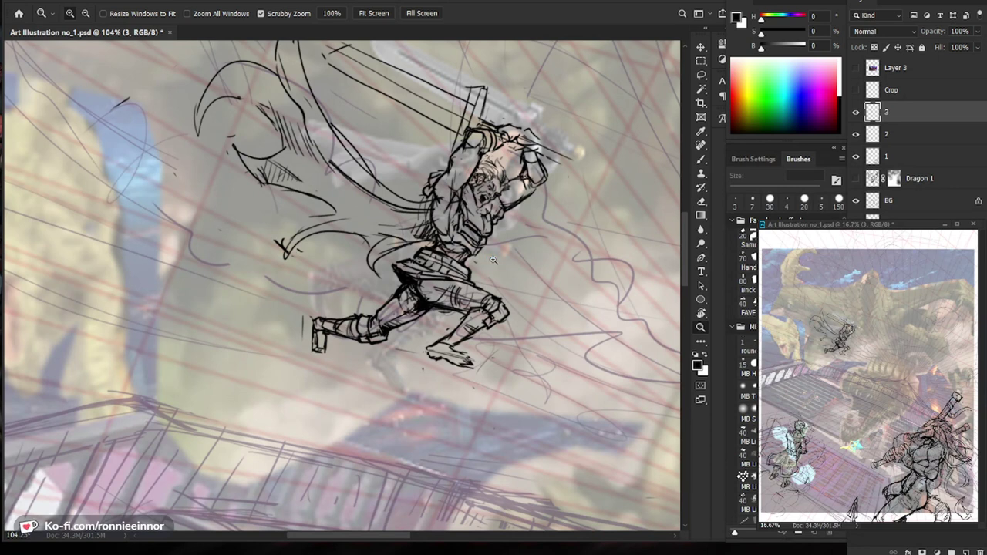
pyautogui.moveTo(495, 245); pyautogui.dragTo(535, 241)
pyautogui.moveTo(466, 247); pyautogui.dragTo(413, 248)
pyautogui.moveTo(536, 273); pyautogui.dragTo(510, 278)
pyautogui.moveTo(442, 281)
pyautogui.mouseDown()
pyautogui.moveTo(469, 283)
pyautogui.moveTo(468, 302)
pyautogui.mouseUp()
pyautogui.press('b')
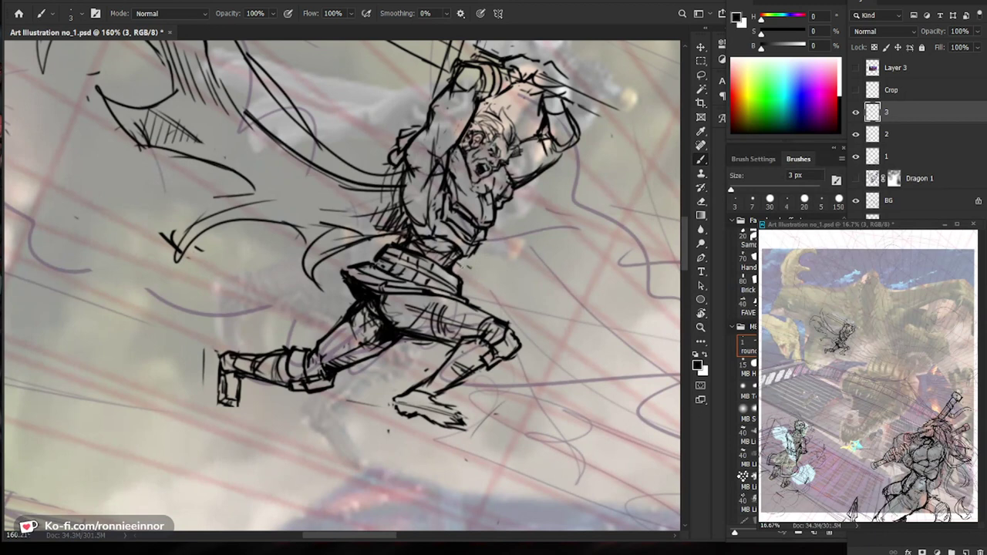
# Clear the crowded lines at the swordsman's waist above the belt and set the brush size to 5 px.
pyautogui.press('e')
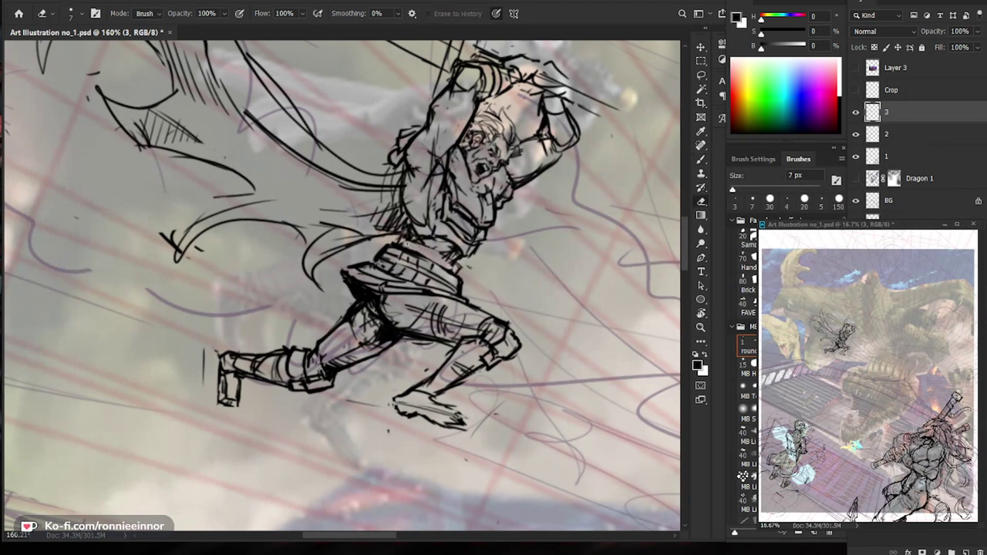
pyautogui.press('b')
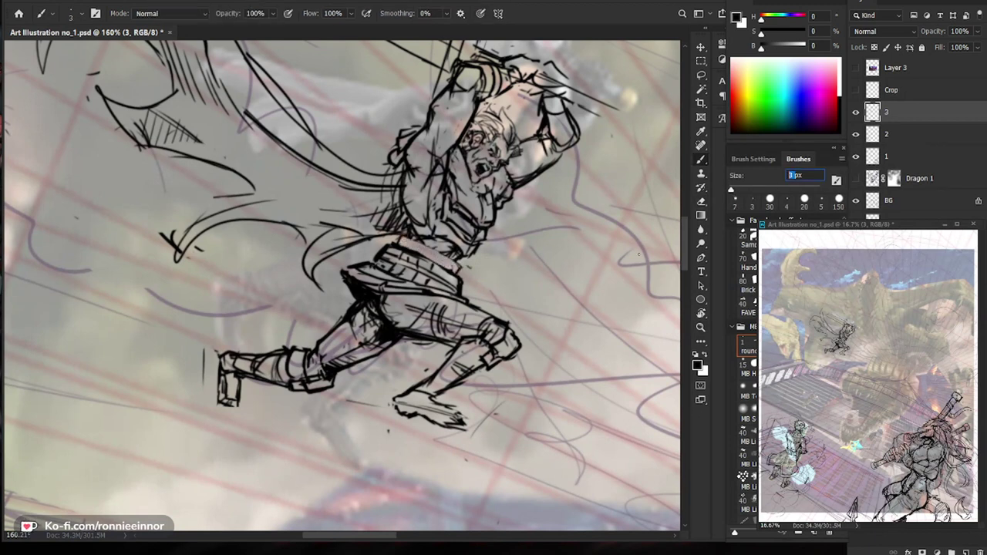
pyautogui.write('5')
pyautogui.press('Return')
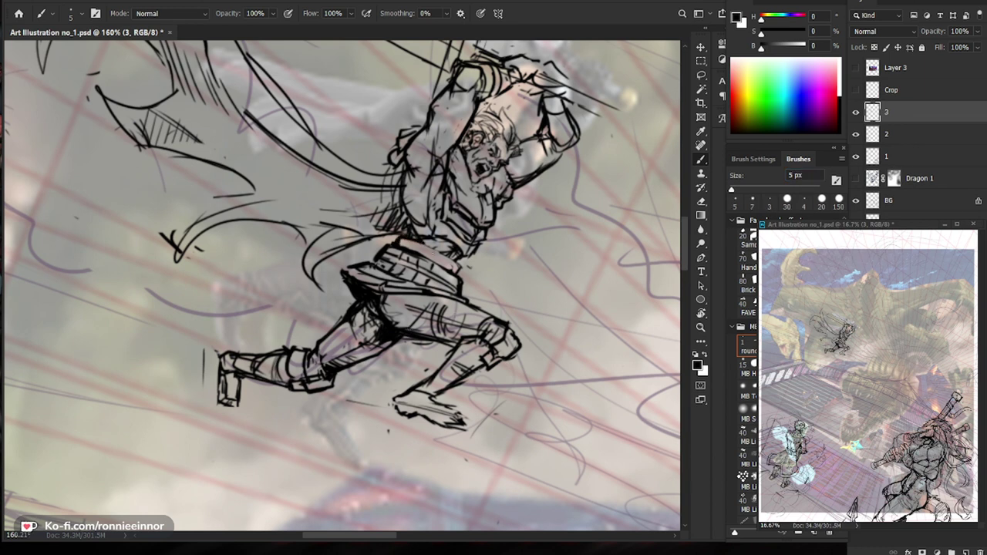
# Rework the side of the swordsman's torso under the raised arm with 5 px strokes and 7 px erasures.
pyautogui.press('e')
pyautogui.press('b')
pyautogui.moveTo(503, 231); pyautogui.dragTo(505, 247)
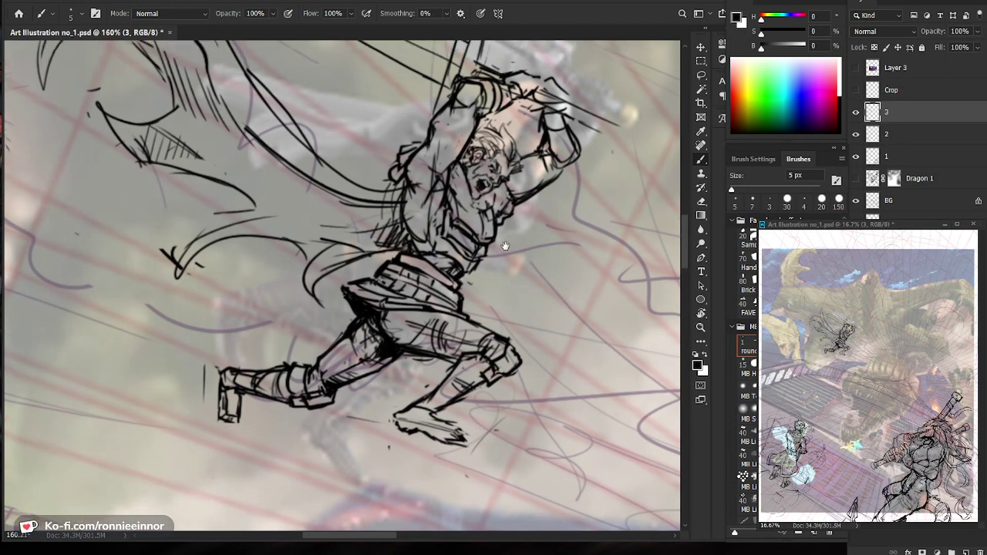
pyautogui.moveTo(442, 226); pyautogui.dragTo(433, 249)
pyautogui.press('e')
pyautogui.press('b')
pyautogui.press('e')
pyautogui.press('b')
pyautogui.press('e')
pyautogui.press('b')
pyautogui.press('e')
pyautogui.moveTo(447, 220); pyautogui.dragTo(439, 234)
pyautogui.press('b')
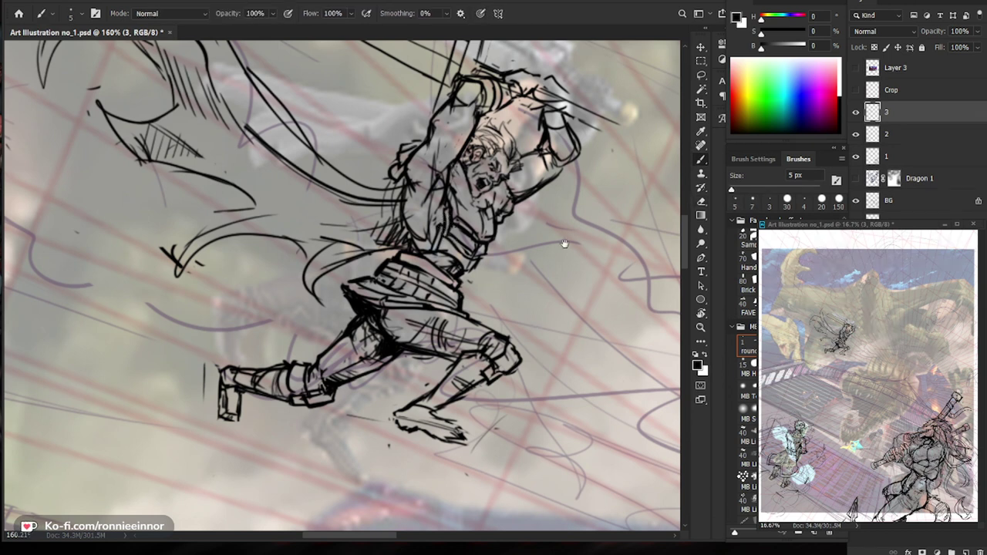
pyautogui.moveTo(565, 243); pyautogui.dragTo(549, 243)
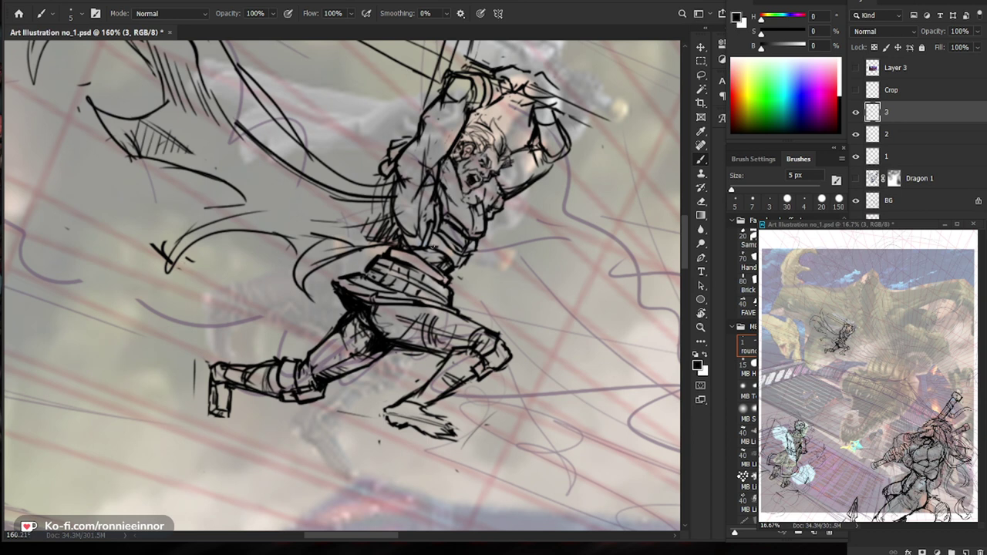
# Erase the rough lines on the swordsman's abdomen beside the chest straps and redraw the contour there.
pyautogui.press('e')
pyautogui.moveTo(430, 221); pyautogui.dragTo(435, 254)
pyautogui.press('b')
pyautogui.press('e')
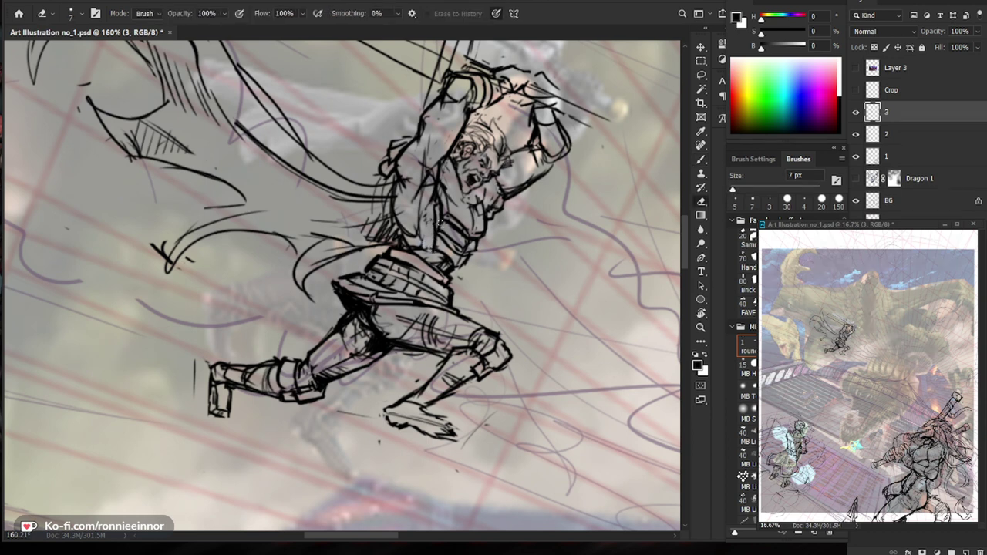
pyautogui.press('b')
pyautogui.press('e')
pyautogui.moveTo(439, 215)
pyautogui.mouseDown()
pyautogui.moveTo(436, 250)
pyautogui.moveTo(447, 238)
pyautogui.mouseUp()
pyautogui.press('b')
pyautogui.press('e')
pyautogui.press('b')
pyautogui.press('e')
pyautogui.press('b')
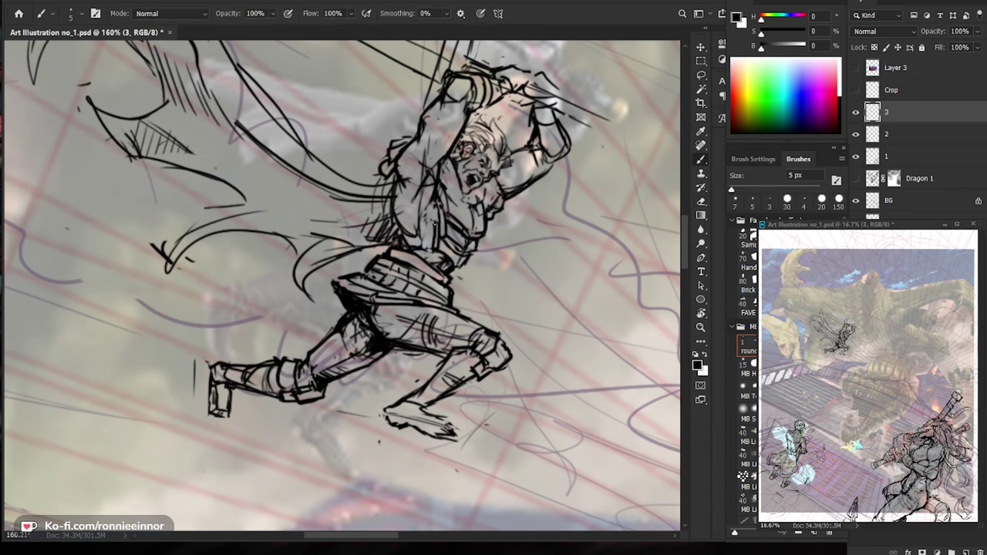
# Draw the angled armour edge and a crosswise band on the swordsman's side, and erase the excess lines below.
pyautogui.moveTo(435, 199); pyautogui.dragTo(416, 214)
pyautogui.moveTo(433, 223); pyautogui.dragTo(399, 224)
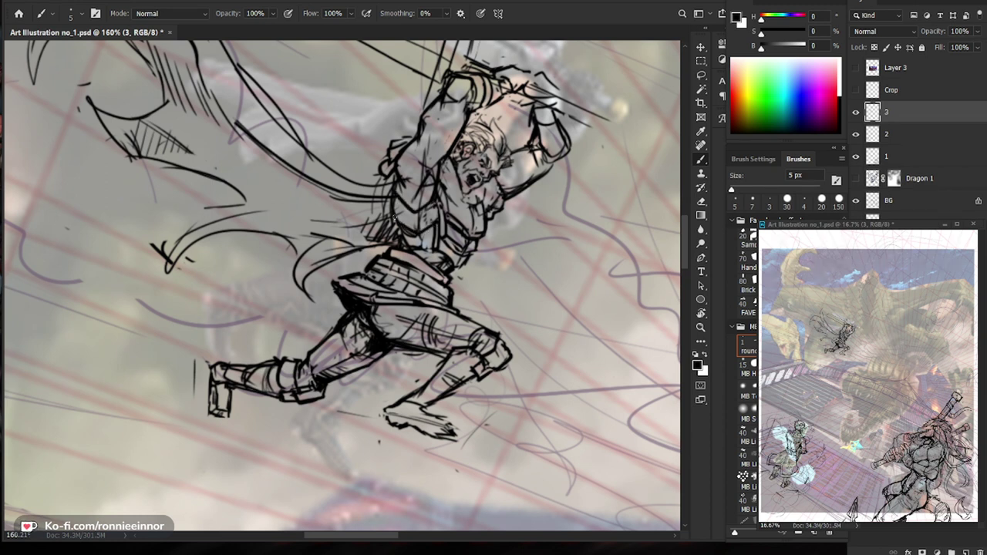
pyautogui.press('e')
pyautogui.moveTo(403, 233); pyautogui.dragTo(421, 241)
pyautogui.press('b')
pyautogui.moveTo(508, 223)
pyautogui.mouseDown()
pyautogui.moveTo(457, 222)
pyautogui.moveTo(529, 211)
pyautogui.mouseUp()
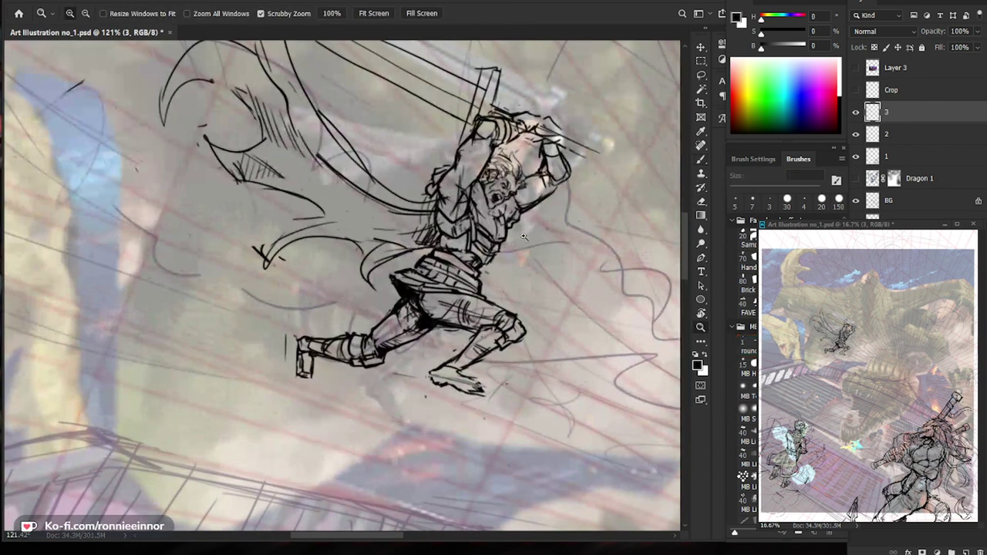
pyautogui.moveTo(454, 240)
pyautogui.mouseDown()
pyautogui.moveTo(454, 250)
pyautogui.moveTo(495, 261)
pyautogui.moveTo(459, 248)
pyautogui.moveTo(461, 267)
pyautogui.mouseUp()
# Clean up and redraw the lines where the torso meets the belt, checking them against the wider scene.
pyautogui.press('e')
pyautogui.press('b')
pyautogui.press('e')
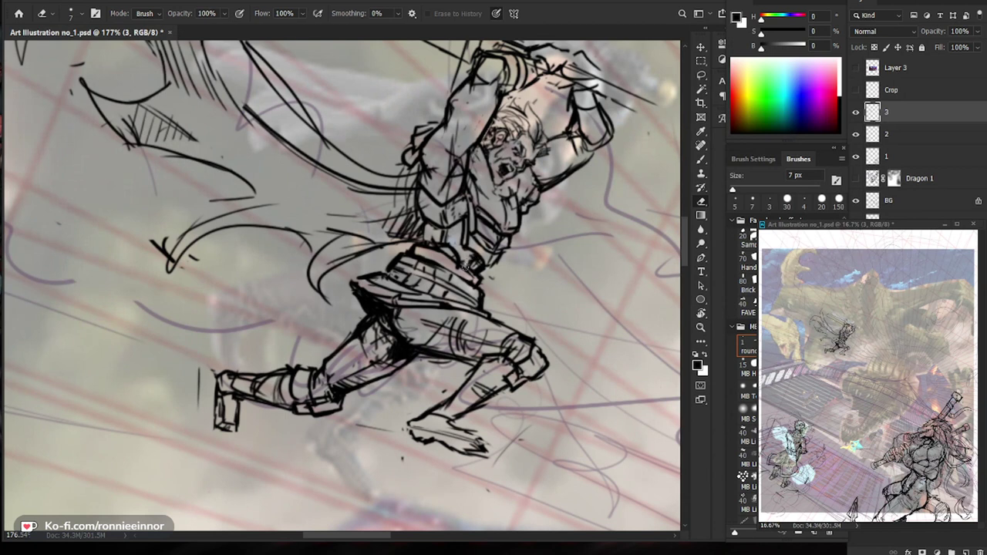
pyautogui.press('b')
pyautogui.moveTo(474, 265)
pyautogui.mouseDown()
pyautogui.moveTo(482, 274)
pyautogui.moveTo(527, 263)
pyautogui.mouseUp()
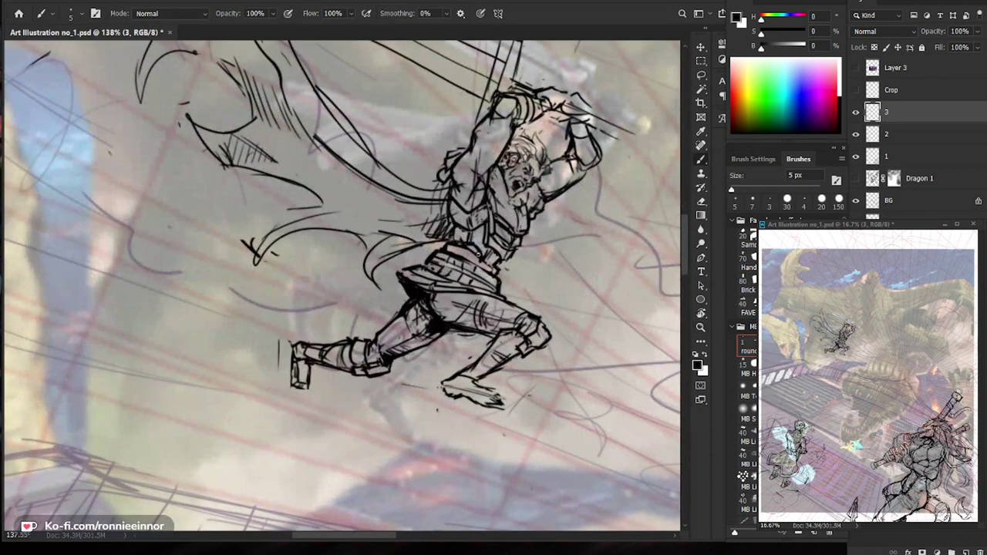
pyautogui.scroll(-5, 552, 292)
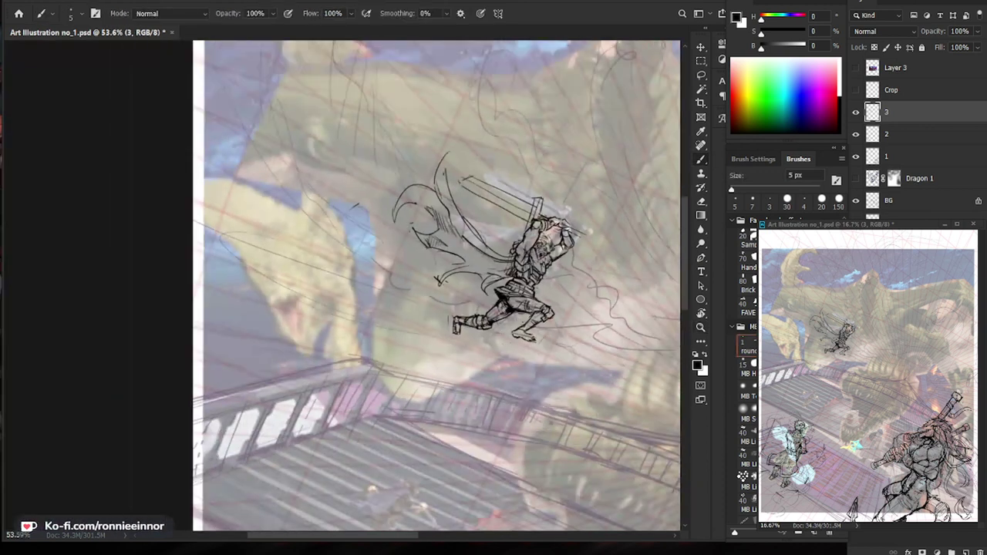
pyautogui.scroll(5, 552, 292)
pyautogui.moveTo(553, 292); pyautogui.dragTo(546, 305)
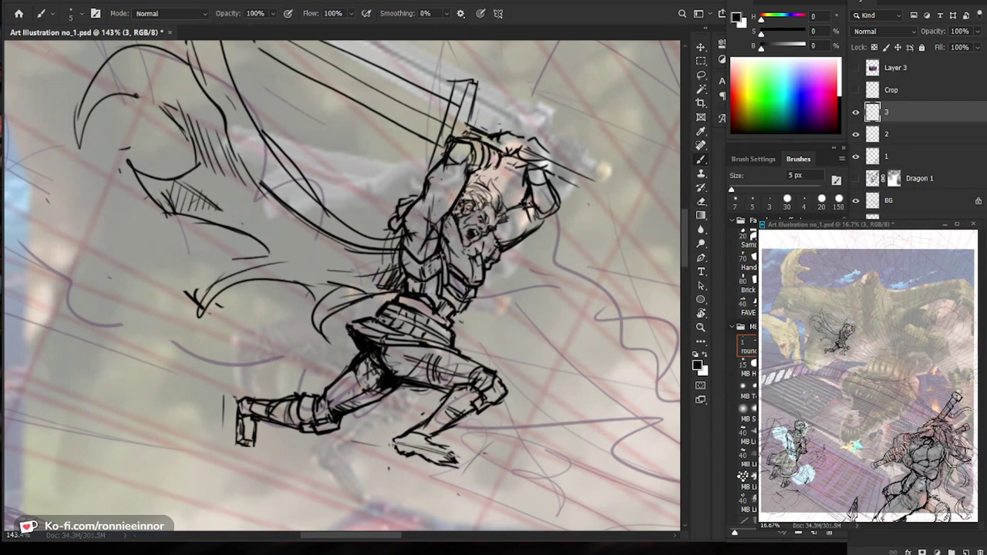
# Erase the rough lines over the swordsman's gripping hands and redraw the fingers and wrist around the hilt.
pyautogui.press('e')
pyautogui.moveTo(516, 144)
pyautogui.mouseDown()
pyautogui.moveTo(504, 167)
pyautogui.moveTo(500, 140)
pyautogui.moveTo(526, 147)
pyautogui.moveTo(476, 136)
pyautogui.mouseUp()
pyautogui.press('b')
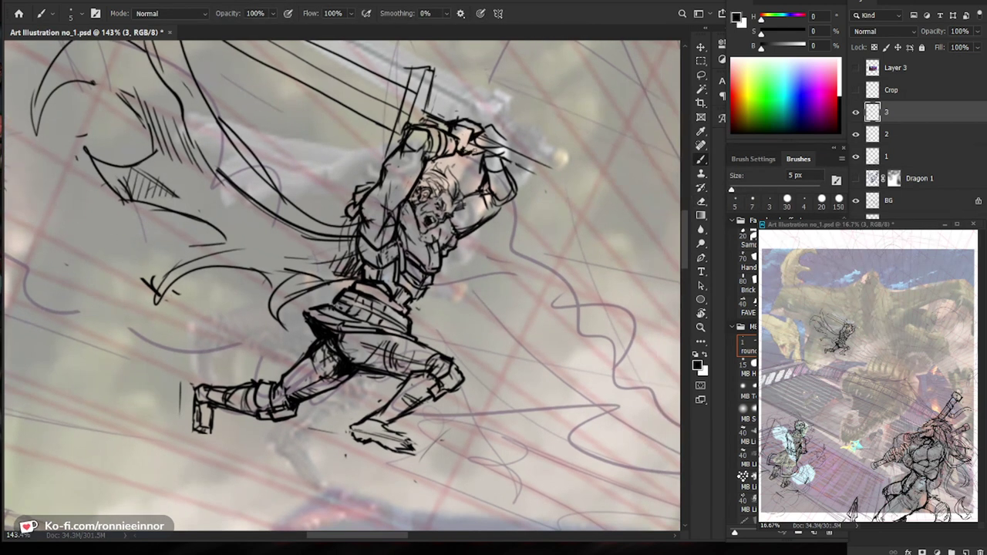
pyautogui.press('e')
pyautogui.scroll(-5, 526, 150)
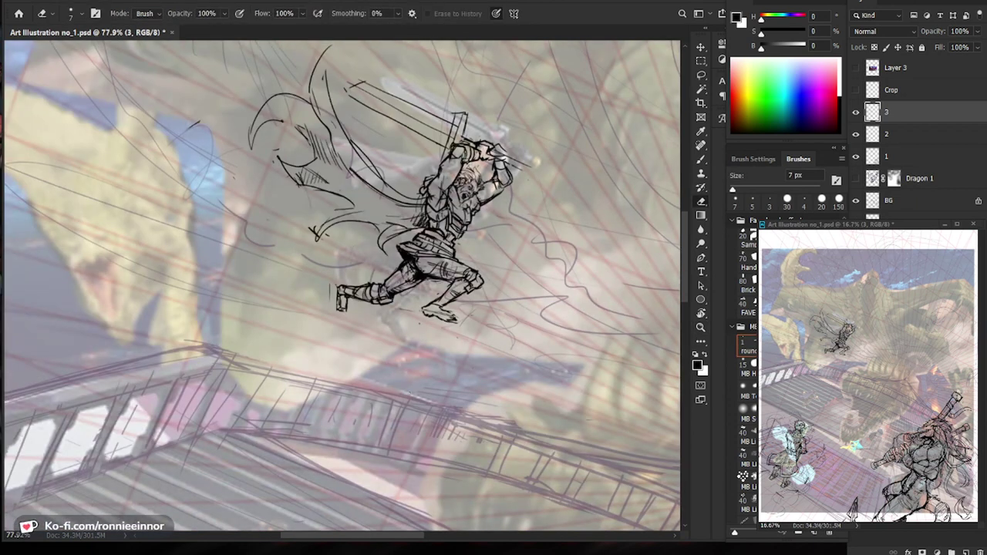
# Show the Dragon 1 layer to compare the swordsman with the dragon sketch, and hide it again.
pyautogui.click(856, 179)
pyautogui.moveTo(537, 155); pyautogui.dragTo(463, 155)
pyautogui.moveTo(517, 141); pyautogui.dragTo(594, 141)
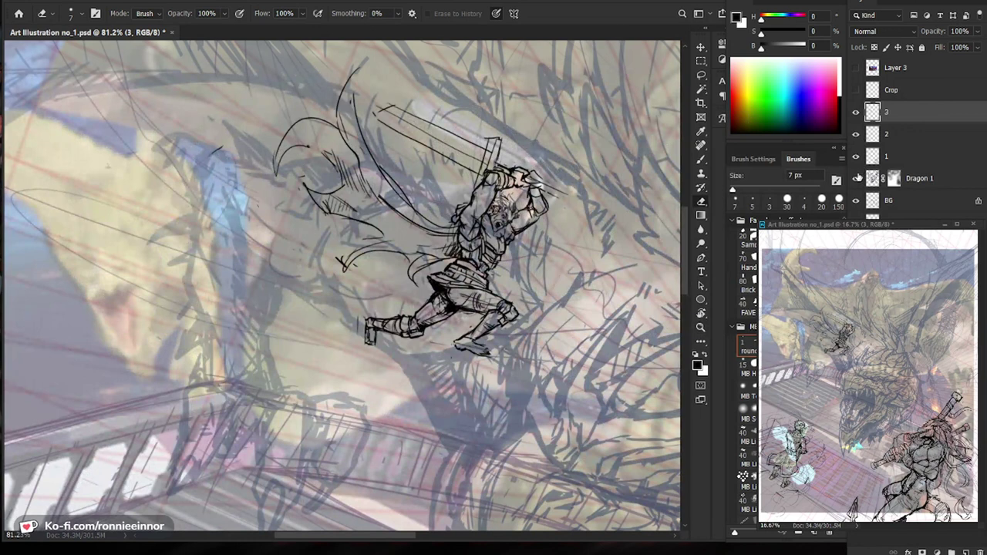
pyautogui.click(857, 179)
# Draw a long 5 px line along the lower edge of the sword blade, from the hilt to the tip.
pyautogui.moveTo(514, 166); pyautogui.dragTo(529, 167)
pyautogui.moveTo(616, 179); pyautogui.dragTo(604, 176)
pyautogui.press('b')
pyautogui.moveTo(460, 178); pyautogui.dragTo(335, 112)
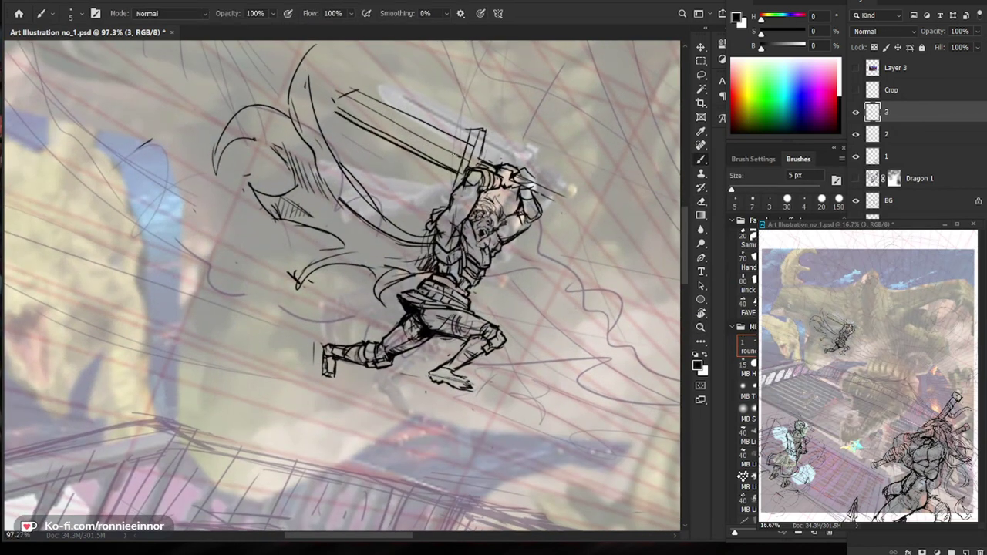
# Erase the rough extra lines inside the sword blade near the crossguard with a 40 px eraser.
pyautogui.press('e')
pyautogui.press(']')
pyautogui.press(']')
pyautogui.press(']')
pyautogui.press(']')
pyautogui.press(']')
pyautogui.press(']')
pyautogui.press(']')
pyautogui.press(']')
pyautogui.press(']')
pyautogui.moveTo(447, 145)
pyautogui.mouseDown()
pyautogui.moveTo(345, 99)
pyautogui.moveTo(438, 155)
pyautogui.mouseUp()
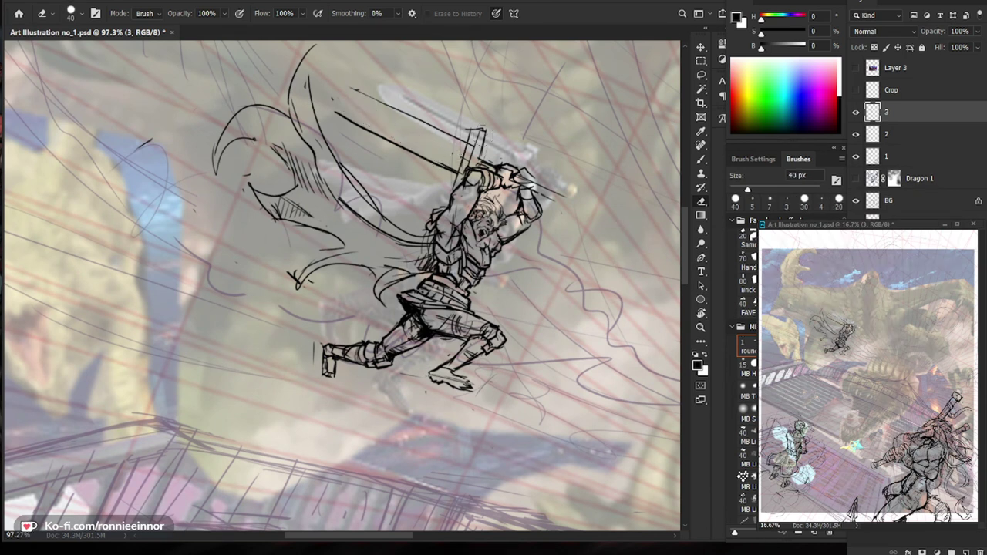
# Shorten the upper end of the sword's crossguard by erasing its tip, and redraw its end edge with the 5 px brush.
pyautogui.press('b')
pyautogui.moveTo(485, 129)
pyautogui.mouseDown()
pyautogui.moveTo(442, 115)
pyautogui.moveTo(428, 153)
pyautogui.mouseUp()
pyautogui.press('e')
pyautogui.press('b')
pyautogui.press('e')
pyautogui.press('b')
pyautogui.press('b')
pyautogui.press('e')
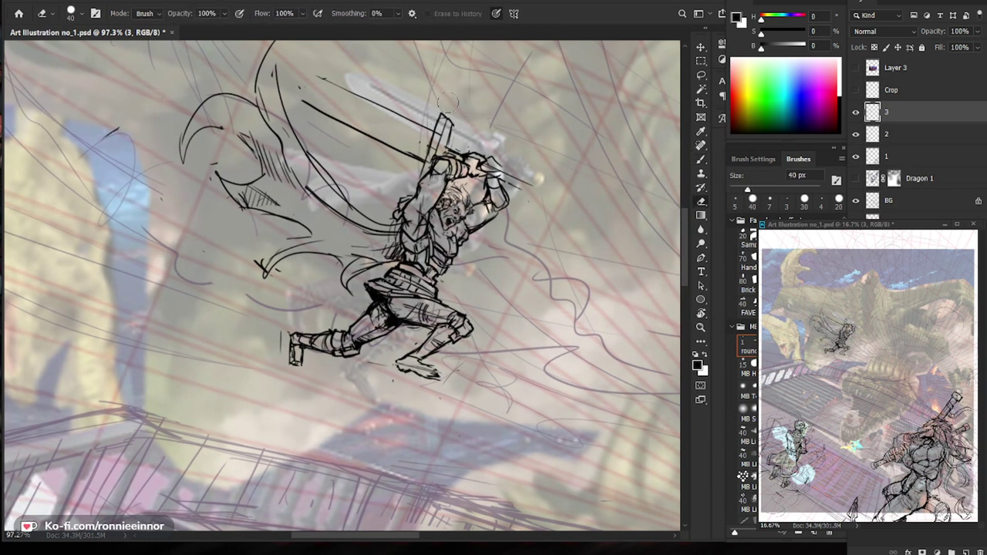
pyautogui.moveTo(446, 108); pyautogui.dragTo(438, 125)
pyautogui.press('b')
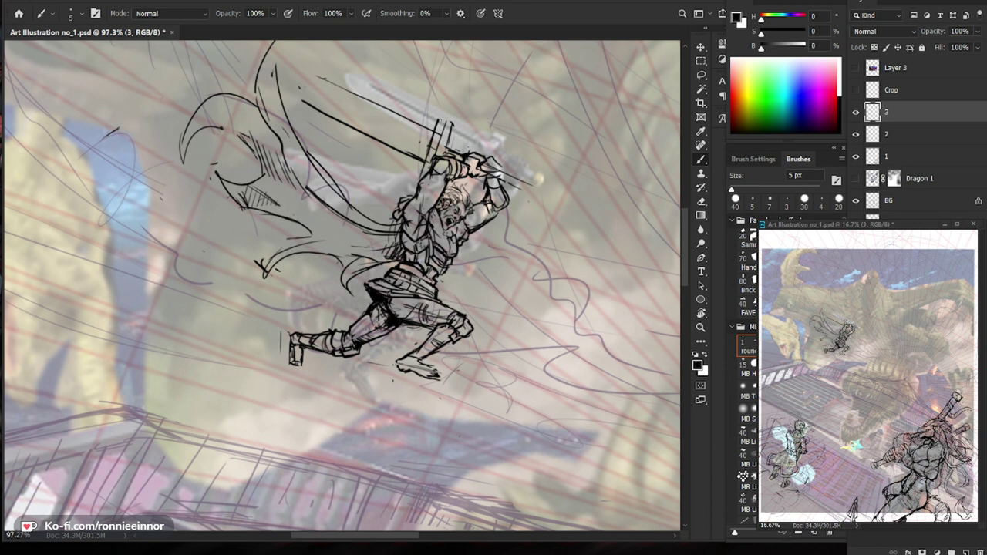
pyautogui.moveTo(451, 127); pyautogui.dragTo(436, 131)
# Refine the crossguard outline, cleaning up stray lines and redrawing its top and side edges where it meets the blade.
pyautogui.press('e')
pyautogui.press('b')
pyautogui.moveTo(512, 173); pyautogui.dragTo(416, 174)
pyautogui.moveTo(596, 184); pyautogui.dragTo(557, 185)
pyautogui.moveTo(439, 148); pyautogui.dragTo(535, 144)
pyautogui.press('e')
pyautogui.moveTo(452, 139)
pyautogui.mouseDown()
pyautogui.moveTo(437, 153)
pyautogui.moveTo(448, 139)
pyautogui.moveTo(449, 165)
pyautogui.mouseUp()
pyautogui.press('b')
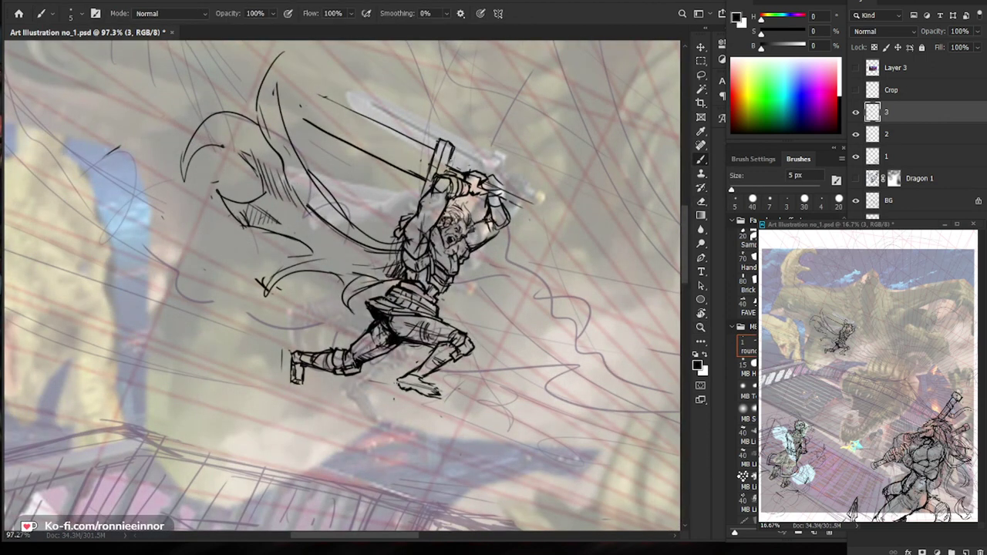
pyautogui.press('e')
pyautogui.moveTo(447, 138); pyautogui.dragTo(457, 144)
pyautogui.press('b')
pyautogui.moveTo(548, 225); pyautogui.dragTo(546, 226)
pyautogui.moveTo(439, 144); pyautogui.dragTo(446, 142)
# Reduce the brush to 3 px and the eraser to 8 px, and touch up the swordsman's face around the mouth.
pyautogui.moveTo(509, 335); pyautogui.dragTo(494, 282)
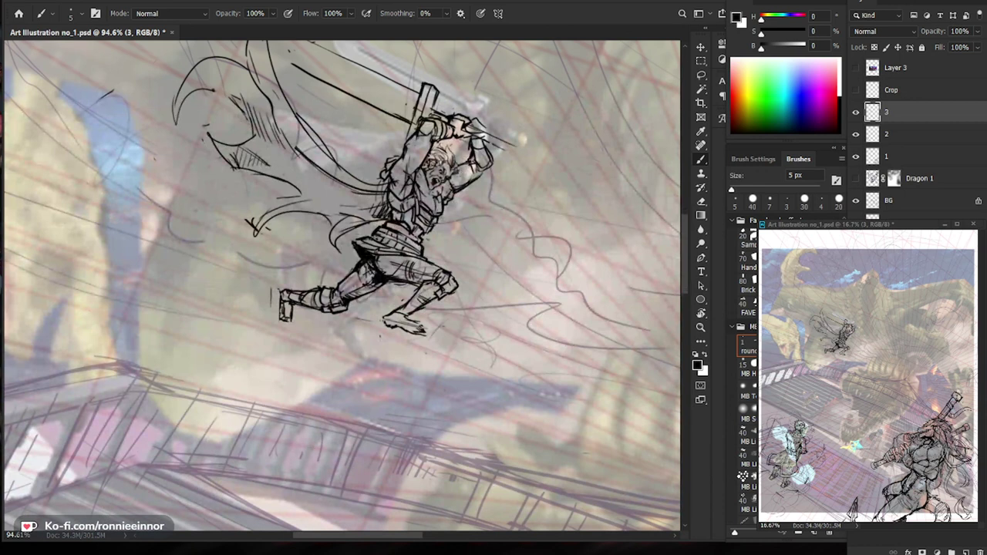
pyautogui.moveTo(465, 185); pyautogui.dragTo(504, 185)
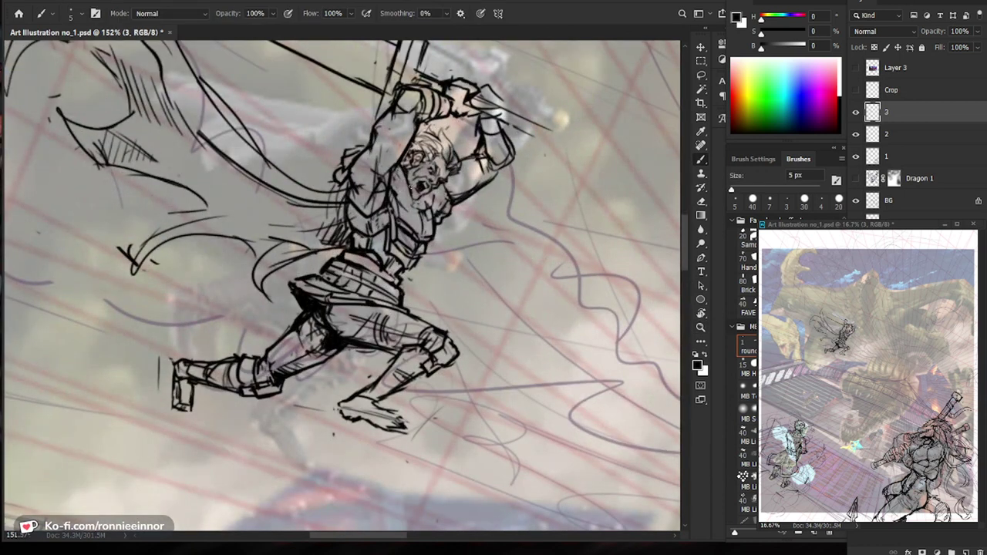
pyautogui.press('[')
pyautogui.press('[')
pyautogui.press('e')
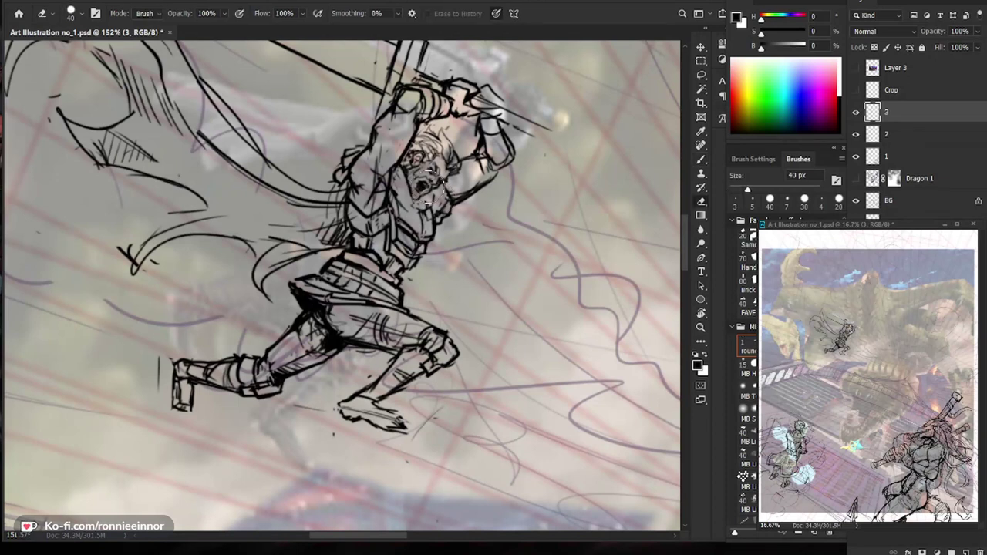
pyautogui.press('[')
pyautogui.press('[')
pyautogui.press('[')
pyautogui.press('[')
pyautogui.press('[')
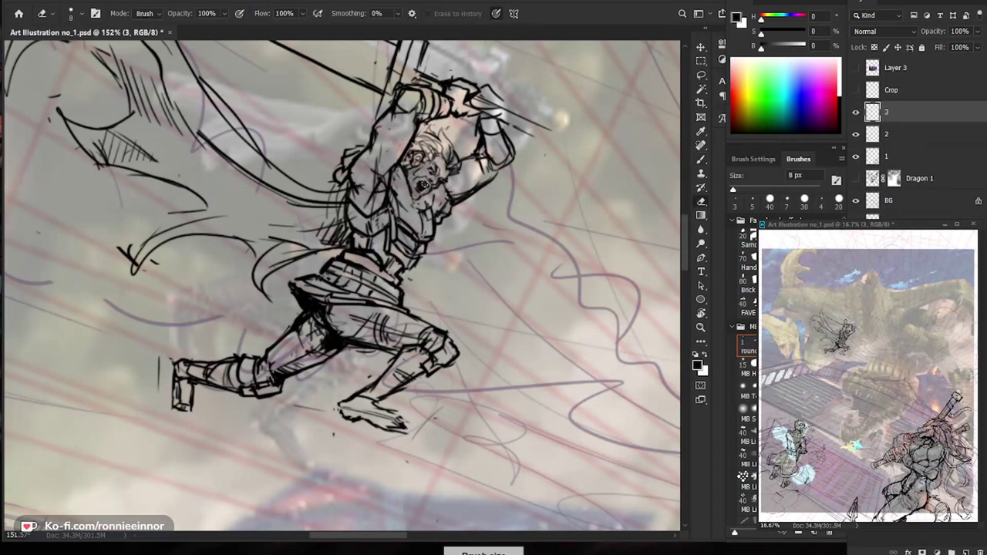
pyautogui.press('b')
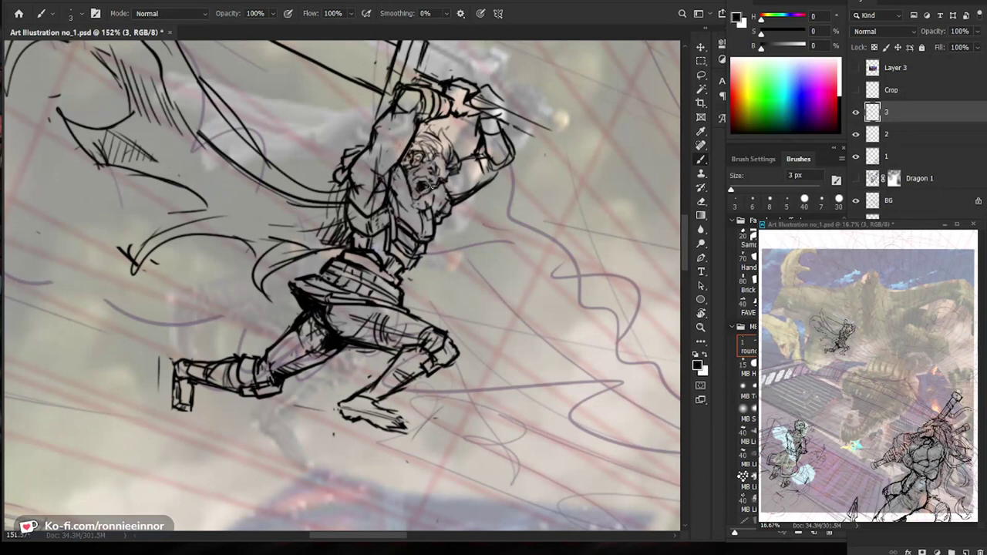
# Erase and redraw the edges of the swordsman's open shouting mouth in close-up.
pyautogui.press('z')
pyautogui.moveTo(441, 196); pyautogui.dragTo(480, 194)
pyautogui.press('e')
pyautogui.moveTo(401, 167); pyautogui.dragTo(411, 177)
pyautogui.press('b')
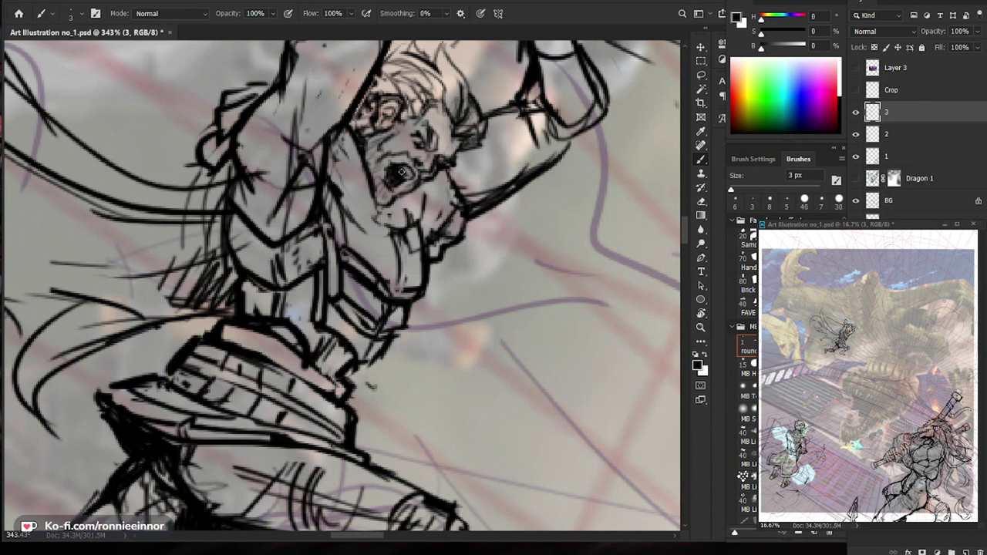
pyautogui.press('e')
pyautogui.moveTo(402, 170); pyautogui.dragTo(394, 164)
pyautogui.press('b')
# Refine the mouth and jaw with alternating 3 px strokes and small erasures, checking the face against the wider scene.
pyautogui.press('z')
pyautogui.moveTo(494, 195); pyautogui.dragTo(445, 196)
pyautogui.moveTo(545, 381); pyautogui.dragTo(426, 331)
pyautogui.moveTo(505, 333); pyautogui.dragTo(439, 358)
pyautogui.moveTo(472, 271); pyautogui.dragTo(588, 272)
pyautogui.press('e')
pyautogui.press('b')
pyautogui.press('e')
pyautogui.press('b')
pyautogui.moveTo(359, 393)
pyautogui.mouseDown()
pyautogui.moveTo(366, 402)
pyautogui.moveTo(363, 383)
pyautogui.moveTo(356, 403)
pyautogui.mouseUp()
pyautogui.press('e')
pyautogui.press('b')
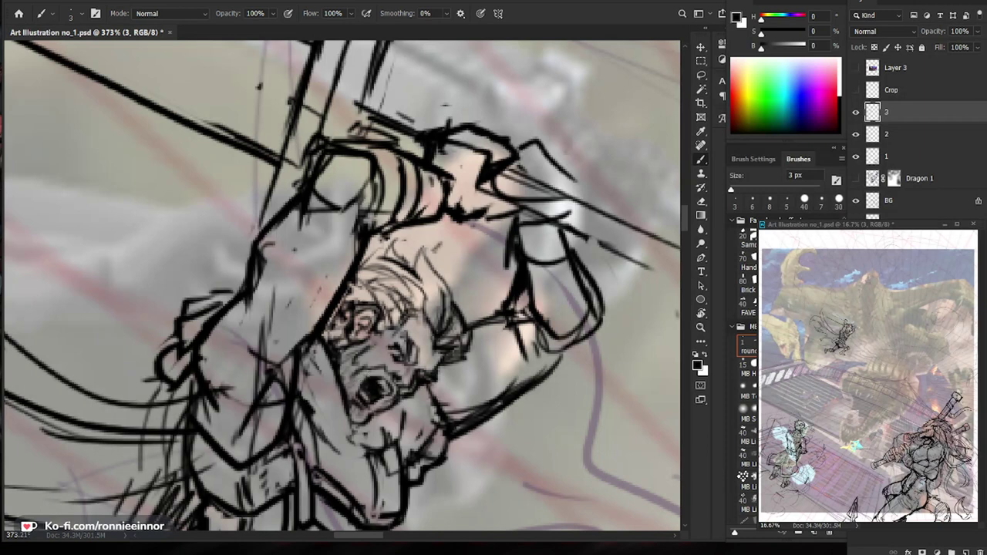
pyautogui.moveTo(367, 378); pyautogui.dragTo(353, 399)
pyautogui.keyDown('ctrl'); pyautogui.moveTo(515, 334); pyautogui.dragTo(440, 334); pyautogui.keyUp('ctrl')
pyautogui.moveTo(578, 438)
pyautogui.mouseDown()
pyautogui.moveTo(494, 213)
pyautogui.moveTo(539, 197)
pyautogui.mouseUp()
pyautogui.press('b')
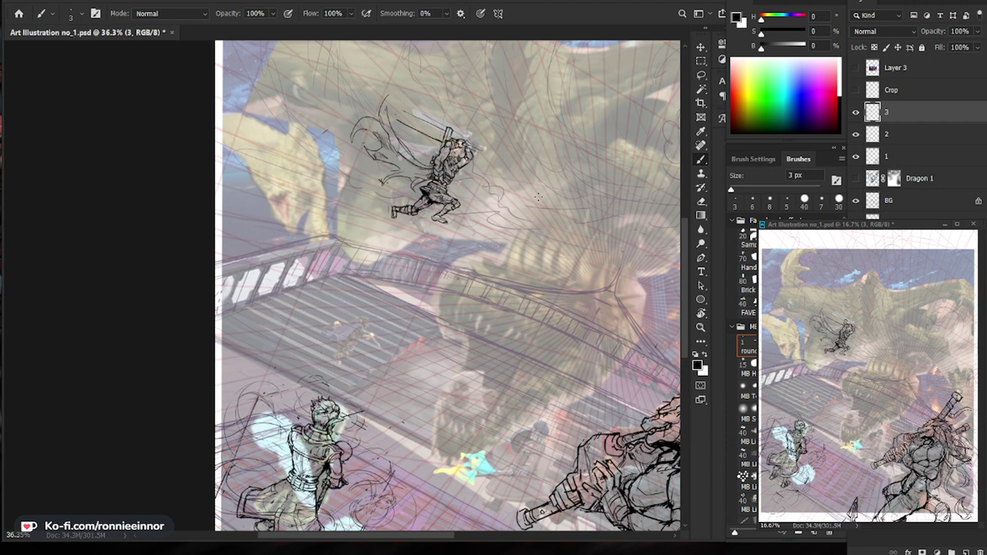
# Hatch the underside of the flowing cape behind the swordsman's back with parallel 3 px diagonal strokes.
pyautogui.hotkey('ctrl', 'space')
pyautogui.moveTo(402, 198); pyautogui.dragTo(459, 199)
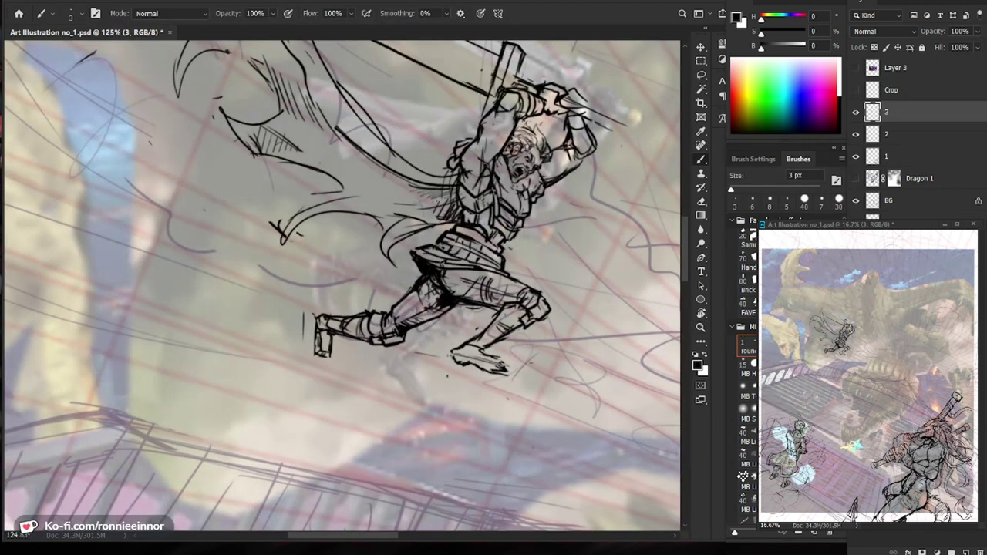
pyautogui.moveTo(589, 278); pyautogui.dragTo(544, 321)
pyautogui.moveTo(299, 250); pyautogui.dragTo(375, 225)
pyautogui.moveTo(308, 251); pyautogui.dragTo(401, 233)
pyautogui.moveTo(329, 271); pyautogui.dragTo(401, 248)
pyautogui.moveTo(341, 281); pyautogui.dragTo(402, 264)
pyautogui.moveTo(301, 253); pyautogui.dragTo(359, 233)
pyautogui.moveTo(273, 254); pyautogui.dragTo(353, 218)
pyautogui.moveTo(237, 264); pyautogui.dragTo(330, 221)
pyautogui.moveTo(268, 236)
pyautogui.mouseDown()
pyautogui.moveTo(330, 211)
pyautogui.moveTo(324, 191)
pyautogui.mouseUp()
pyautogui.moveTo(245, 194)
pyautogui.mouseDown()
pyautogui.moveTo(304, 176)
pyautogui.moveTo(274, 204)
pyautogui.mouseUp()
pyautogui.moveTo(229, 241); pyautogui.dragTo(276, 213)
pyautogui.moveTo(228, 230)
pyautogui.mouseDown()
pyautogui.moveTo(236, 212)
pyautogui.moveTo(262, 202)
pyautogui.mouseUp()
# Add hatching along the upper fold of the cape, checking the shading against the whole scene.
pyautogui.moveTo(345, 235); pyautogui.dragTo(247, 236)
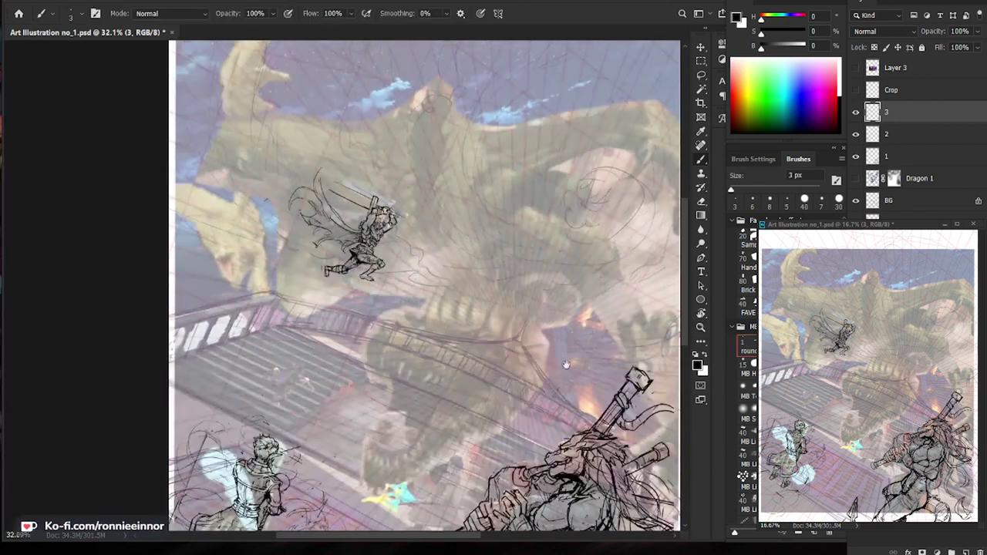
pyautogui.moveTo(523, 375); pyautogui.dragTo(513, 362)
pyautogui.moveTo(362, 199); pyautogui.dragTo(494, 202)
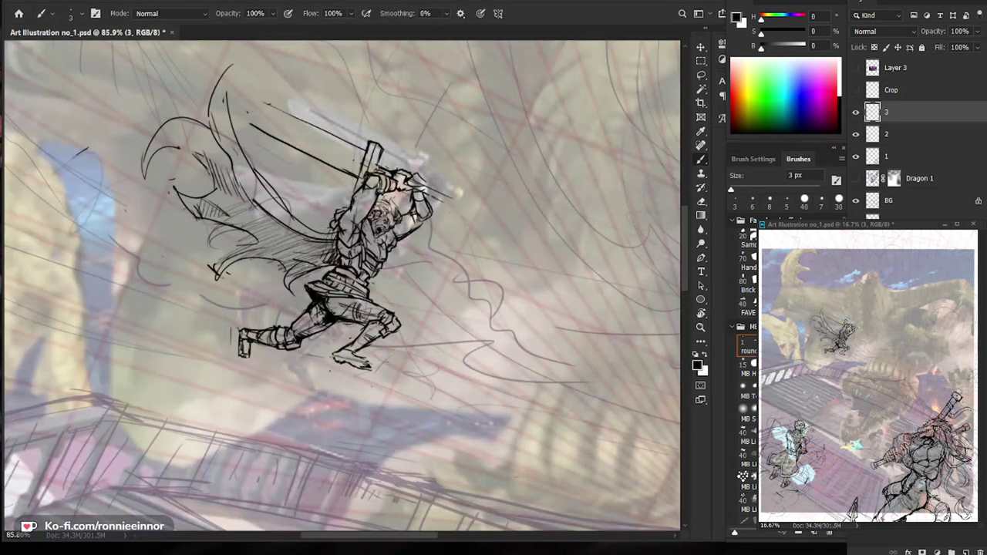
pyautogui.moveTo(293, 229)
pyautogui.mouseDown()
pyautogui.moveTo(215, 125)
pyautogui.moveTo(265, 194)
pyautogui.mouseUp()
pyautogui.moveTo(223, 168); pyautogui.dragTo(246, 197)
pyautogui.moveTo(228, 175); pyautogui.dragTo(255, 223)
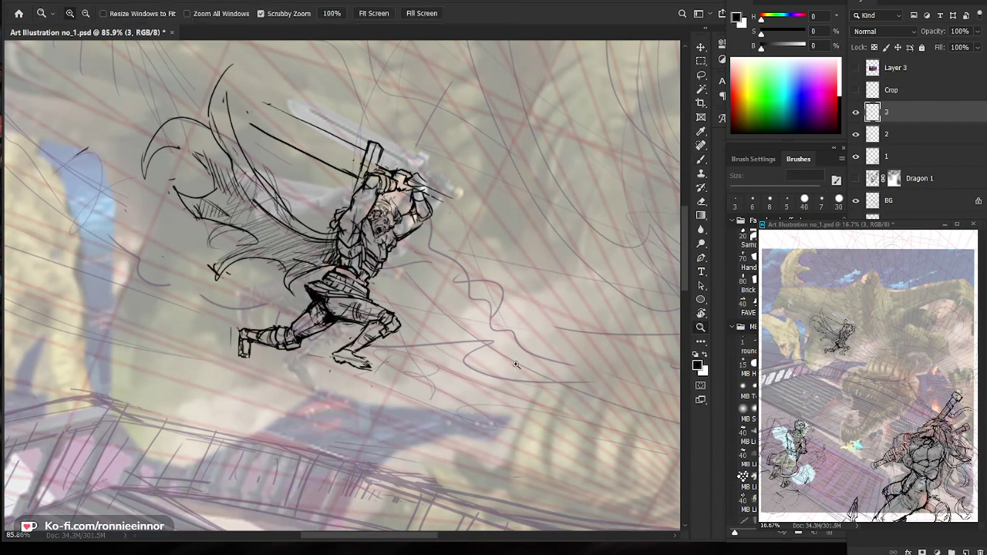
# Enlarge the brush to 4 px and rework the short lines on the swordsman's chest armour below the face.
pyautogui.moveTo(461, 364); pyautogui.dragTo(535, 312)
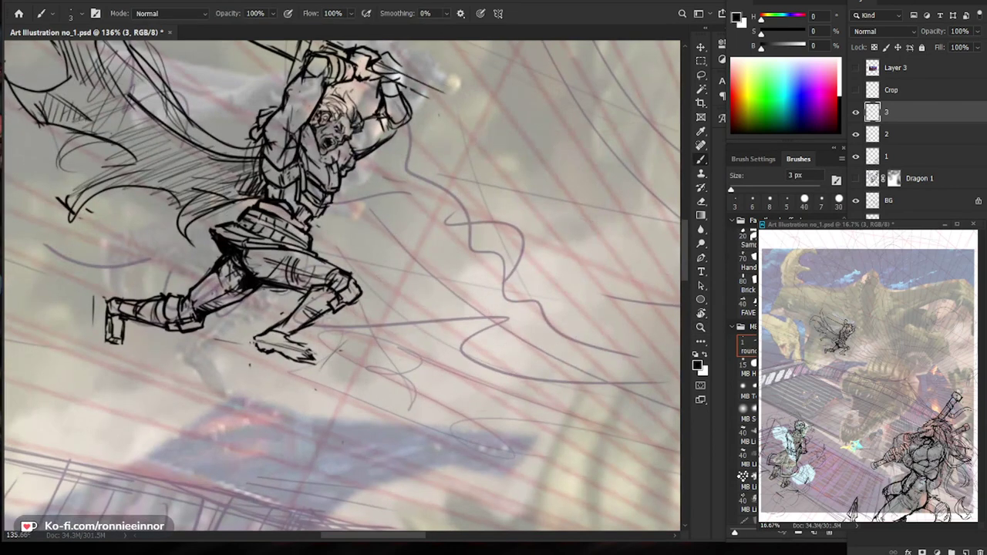
pyautogui.press(']')
pyautogui.moveTo(328, 160); pyautogui.dragTo(380, 217)
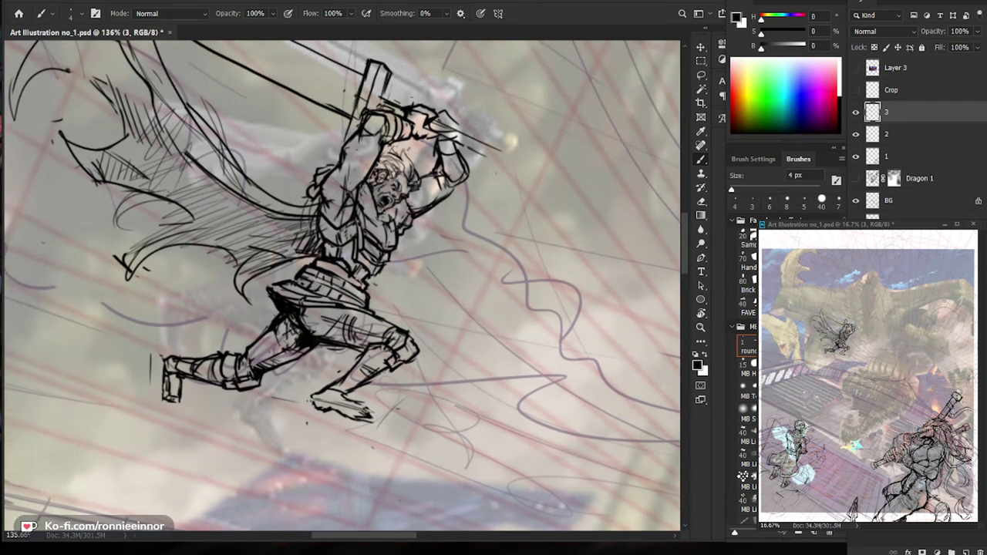
pyautogui.moveTo(513, 203); pyautogui.dragTo(521, 231)
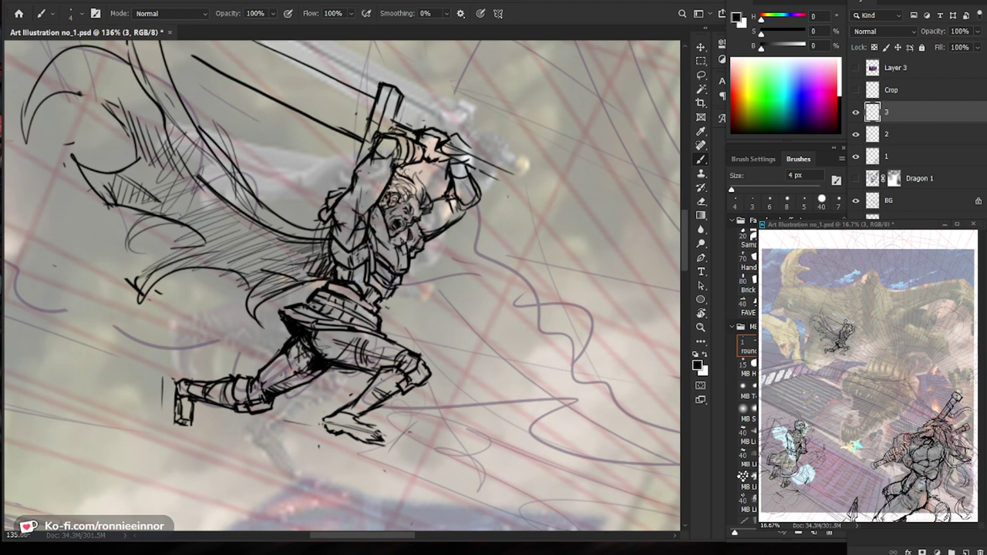
pyautogui.press('e')
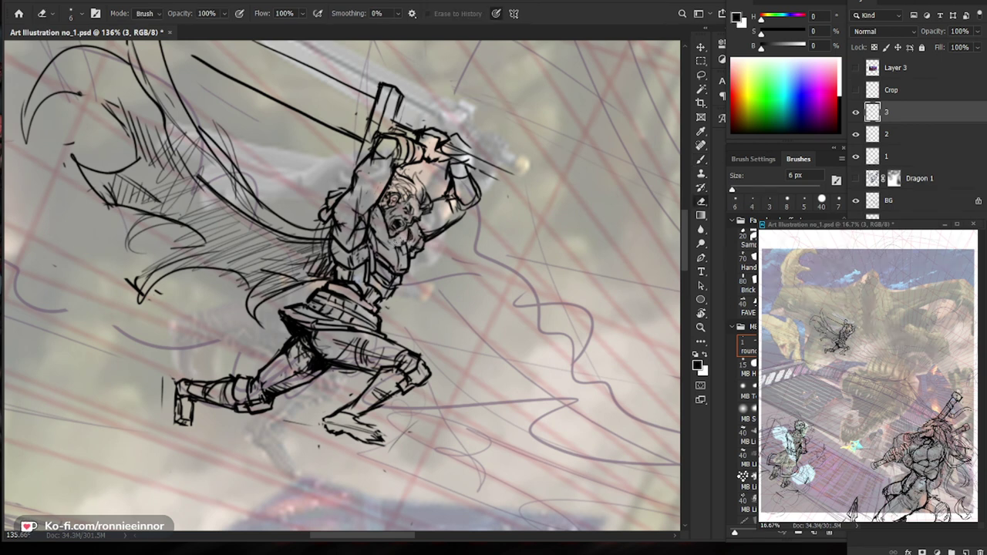
pyautogui.press('b')
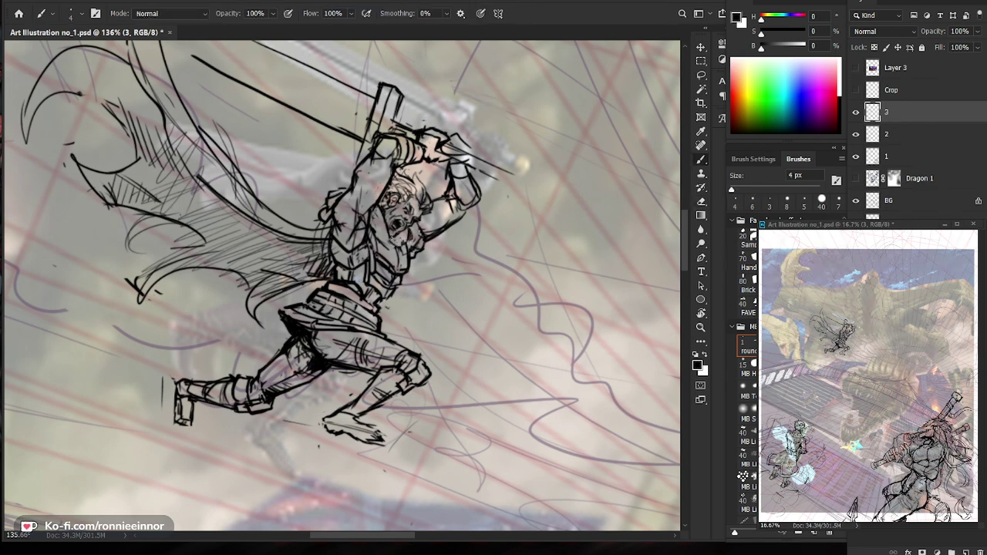
pyautogui.moveTo(497, 238)
pyautogui.mouseDown()
pyautogui.moveTo(438, 239)
pyautogui.moveTo(493, 241)
pyautogui.mouseUp()
pyautogui.press('e')
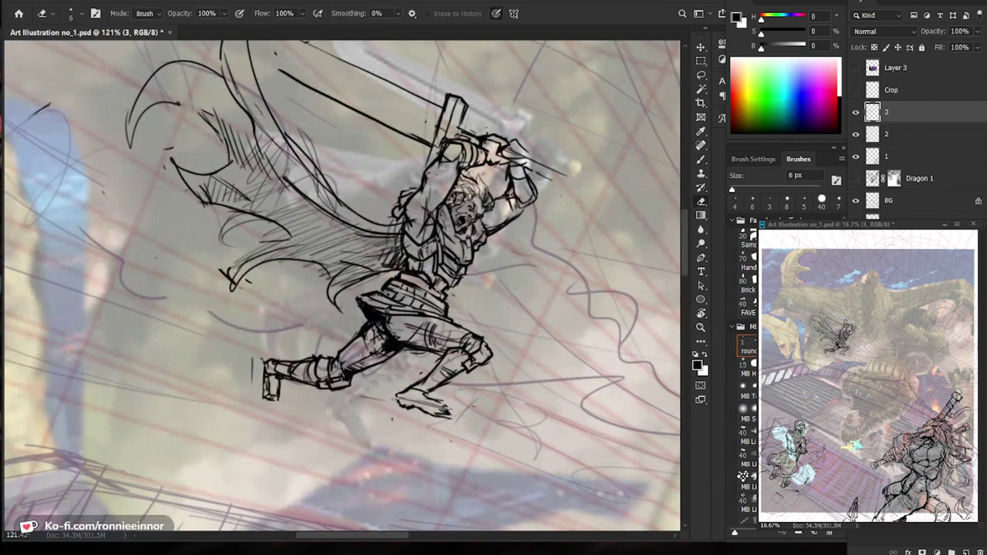
pyautogui.press('b')
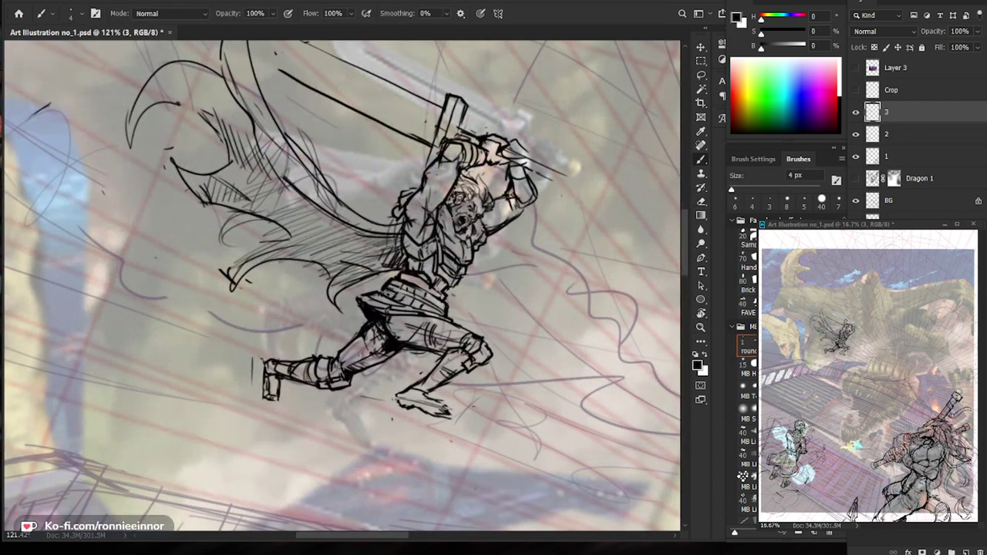
pyautogui.press('e')
pyautogui.moveTo(445, 230); pyautogui.dragTo(449, 241)
pyautogui.press('b')
pyautogui.moveTo(447, 240); pyautogui.dragTo(459, 243)
pyautogui.moveTo(540, 251); pyautogui.dragTo(515, 246)
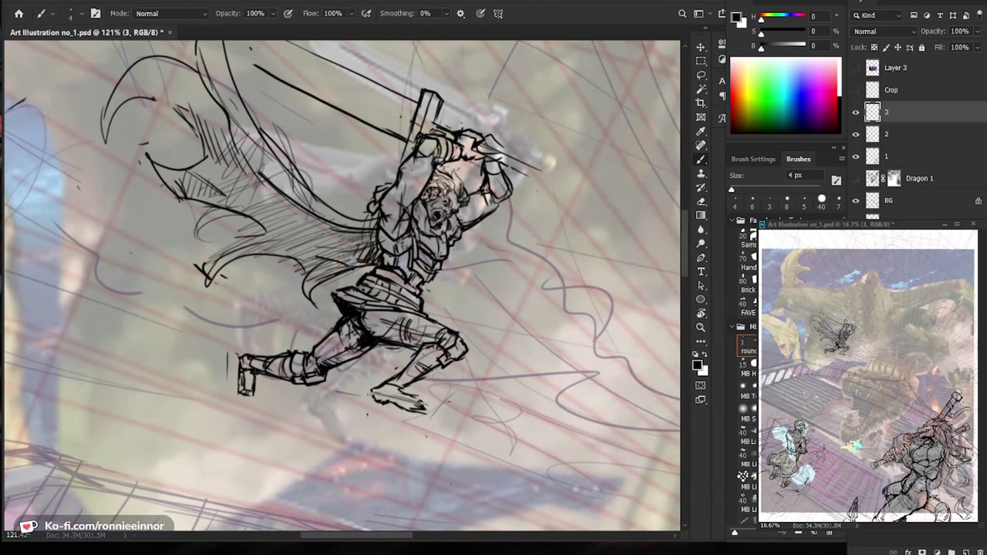
# Clean up the lines on the front of the torso above the belt with small erasures and 4 px strokes.
pyautogui.press('e')
pyautogui.press('b')
pyautogui.press('e')
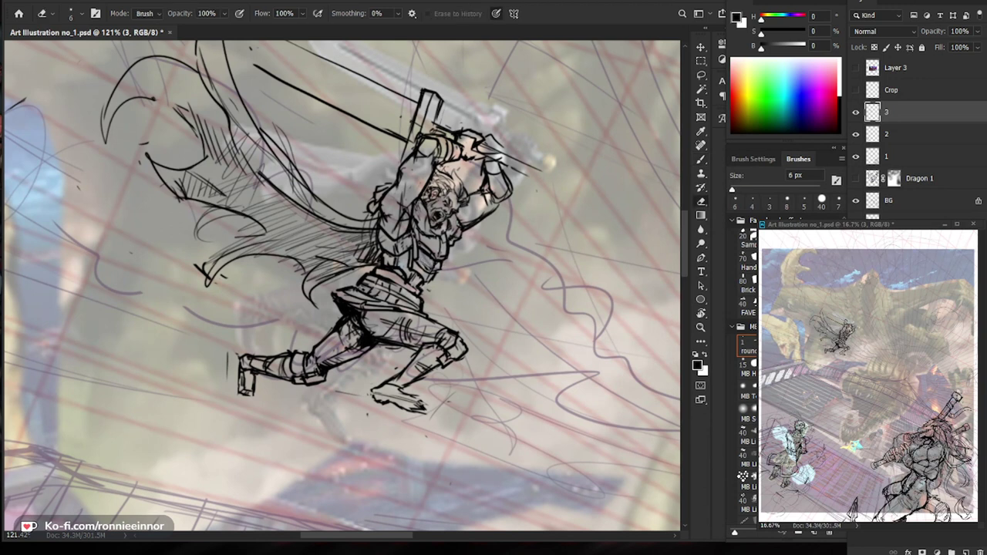
pyautogui.press('b')
pyautogui.press('e')
pyautogui.moveTo(421, 261)
pyautogui.mouseDown()
pyautogui.moveTo(433, 275)
pyautogui.moveTo(417, 267)
pyautogui.moveTo(571, 263)
pyautogui.mouseUp()
pyautogui.press('b')
pyautogui.press('e')
pyautogui.press('b')
pyautogui.hotkey('ctrl', 'space')
pyautogui.hotkey('ctrl', 'space')
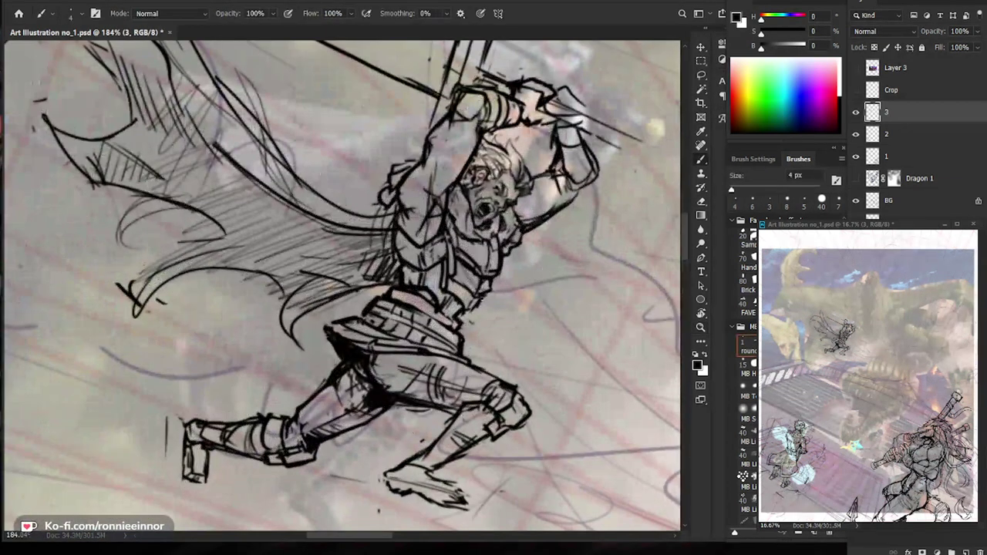
pyautogui.press('e')
pyautogui.moveTo(453, 299)
pyautogui.mouseDown()
pyautogui.moveTo(467, 312)
pyautogui.moveTo(456, 302)
pyautogui.moveTo(458, 312)
pyautogui.moveTo(477, 307)
pyautogui.moveTo(440, 304)
pyautogui.mouseUp()
pyautogui.press('b')
pyautogui.press('e')
pyautogui.press('b')
pyautogui.press('e')
# Erase and redraw the front contour of the lower torso armour, and touch up the chest lines beneath the chin.
pyautogui.hotkey('ctrl', 'space')
pyautogui.hotkey('ctrl', 'space')
pyautogui.moveTo(521, 286); pyautogui.dragTo(617, 286)
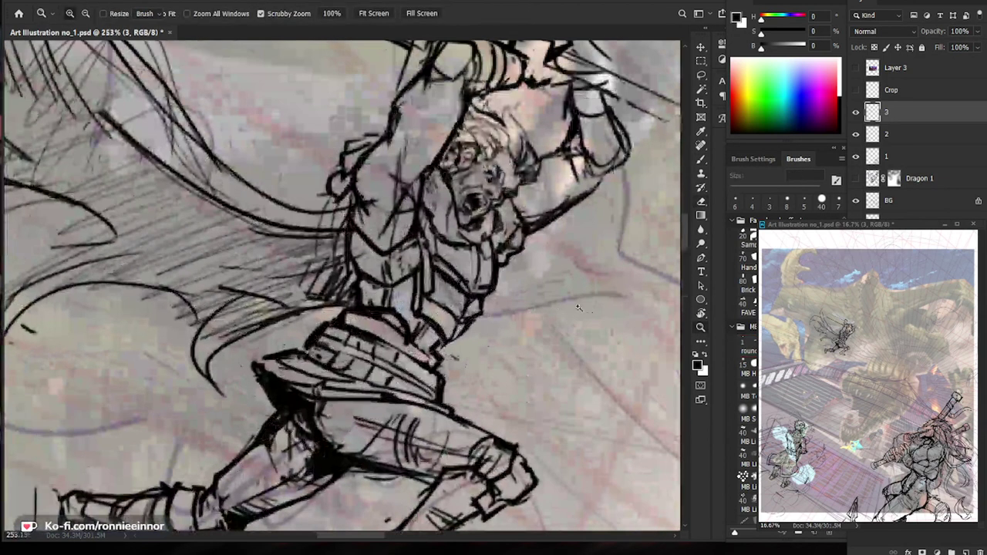
pyautogui.press('b')
pyautogui.press('e')
pyautogui.press('b')
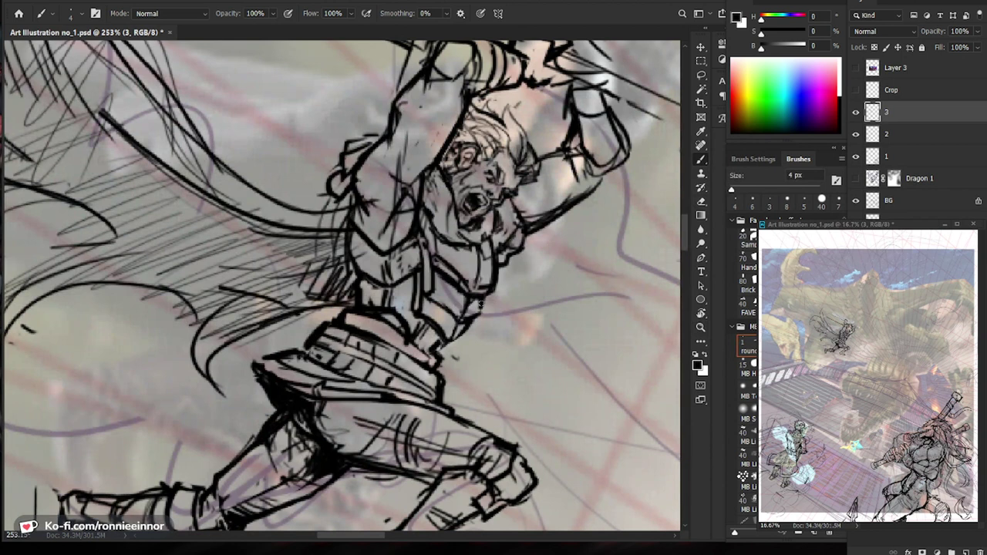
pyautogui.press('e')
pyautogui.moveTo(479, 295); pyautogui.dragTo(414, 337)
pyautogui.press('b')
pyautogui.moveTo(467, 262); pyautogui.dragTo(413, 323)
pyautogui.moveTo(432, 260)
pyautogui.mouseDown()
pyautogui.moveTo(439, 273)
pyautogui.moveTo(427, 258)
pyautogui.mouseUp()
pyautogui.press('e')
pyautogui.press('b')
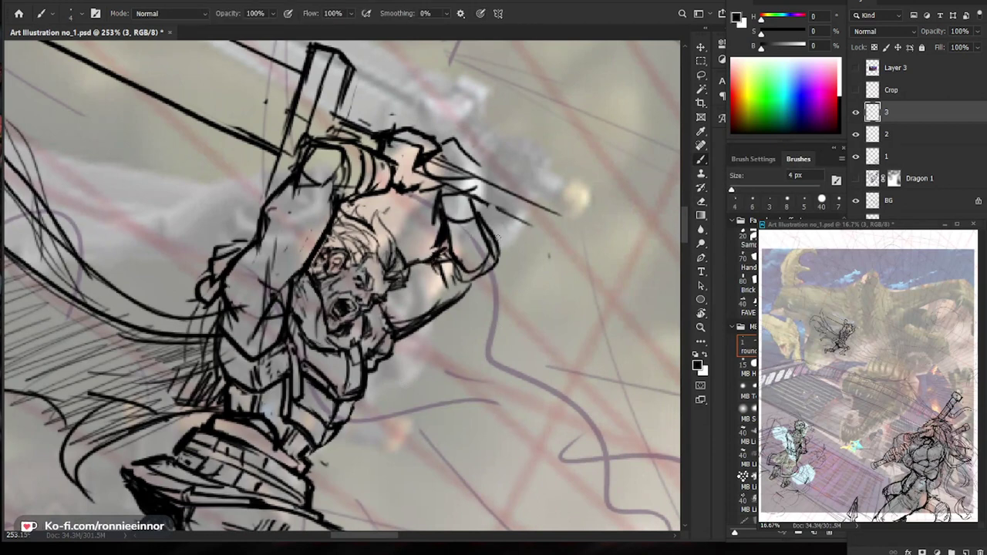
pyautogui.moveTo(486, 399); pyautogui.dragTo(476, 361)
pyautogui.moveTo(377, 318); pyautogui.dragTo(359, 343)
# Erase the elbow and upper-arm lines of the raised arm in front of the face with a 40 px eraser.
pyautogui.press('e')
pyautogui.hotkey('ctrl', 'space')
pyautogui.moveTo(543, 242)
pyautogui.mouseDown()
pyautogui.moveTo(498, 247)
pyautogui.moveTo(542, 259)
pyautogui.mouseUp()
pyautogui.hotkey('ctrl', 'space')
pyautogui.press(']')
pyautogui.press(']')
pyautogui.press(']')
pyautogui.press(']')
pyautogui.press(']')
pyautogui.press(']')
pyautogui.press(']')
pyautogui.moveTo(480, 240); pyautogui.dragTo(449, 269)
pyautogui.moveTo(468, 219); pyautogui.dragTo(453, 223)
pyautogui.moveTo(445, 270); pyautogui.dragTo(448, 289)
# Erase the stray elbow lines beside the face and redraw the far raised arm's upper-arm contour at 4 px.
pyautogui.press('b')
pyautogui.moveTo(436, 213)
pyautogui.mouseDown()
pyautogui.moveTo(463, 254)
pyautogui.moveTo(426, 288)
pyautogui.mouseUp()
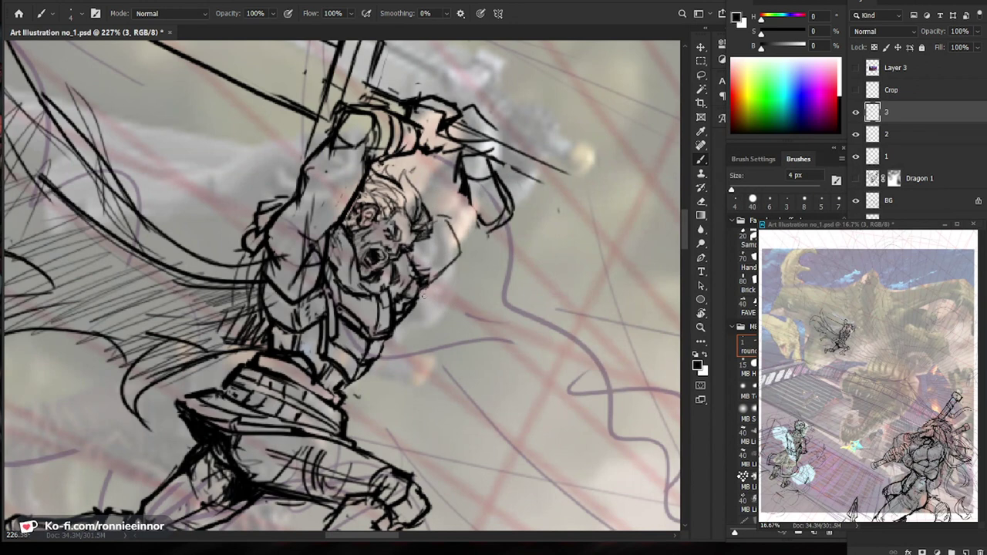
pyautogui.press('e')
pyautogui.moveTo(458, 232)
pyautogui.mouseDown()
pyautogui.moveTo(462, 245)
pyautogui.moveTo(426, 279)
pyautogui.mouseUp()
pyautogui.press('b')
pyautogui.press('e')
pyautogui.press('b')
pyautogui.moveTo(449, 206)
pyautogui.mouseDown()
pyautogui.moveTo(447, 219)
pyautogui.moveTo(447, 209)
pyautogui.mouseUp()
pyautogui.moveTo(543, 238)
pyautogui.mouseDown()
pyautogui.moveTo(486, 231)
pyautogui.moveTo(521, 217)
pyautogui.mouseUp()
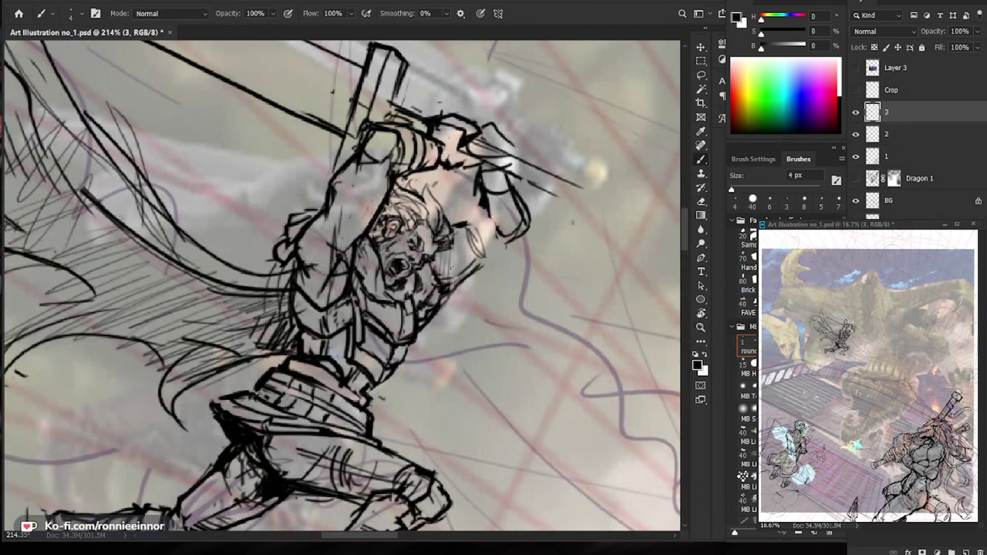
# Rework the far raised arm's forearm and elbow outline, and add hatching between the face and the arm.
pyautogui.press('e')
pyautogui.moveTo(486, 202)
pyautogui.mouseDown()
pyautogui.moveTo(503, 230)
pyautogui.moveTo(474, 210)
pyautogui.moveTo(490, 230)
pyautogui.mouseUp()
pyautogui.press('b')
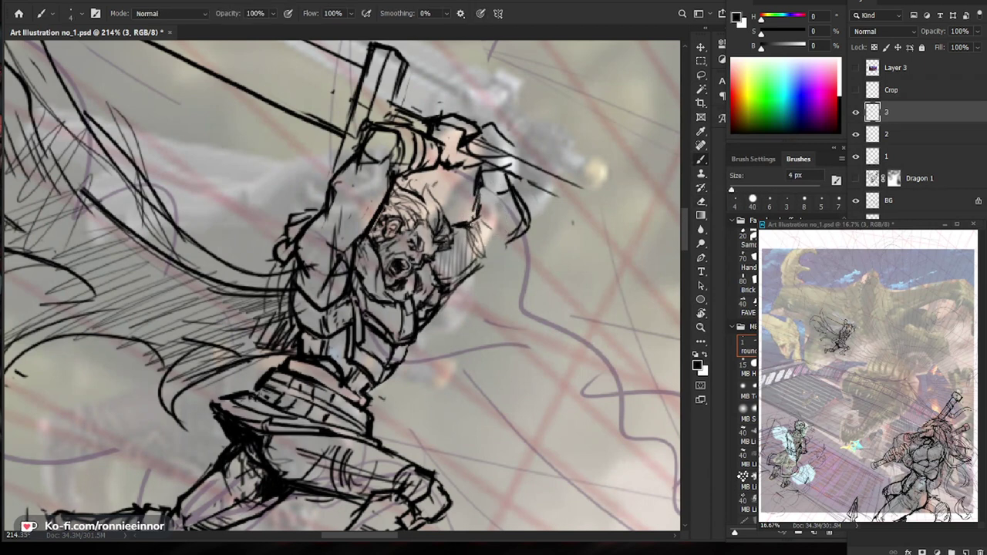
pyautogui.press('e')
pyautogui.press('b')
pyautogui.moveTo(532, 200)
pyautogui.mouseDown()
pyautogui.moveTo(520, 238)
pyautogui.moveTo(512, 233)
pyautogui.mouseUp()
pyautogui.moveTo(473, 227)
pyautogui.mouseDown()
pyautogui.moveTo(514, 238)
pyautogui.moveTo(484, 268)
pyautogui.mouseUp()
pyautogui.press('z')
pyautogui.press('b')
pyautogui.moveTo(563, 247)
pyautogui.mouseDown()
pyautogui.moveTo(494, 246)
pyautogui.moveTo(606, 249)
pyautogui.mouseUp()
pyautogui.press('z')
pyautogui.press('b')
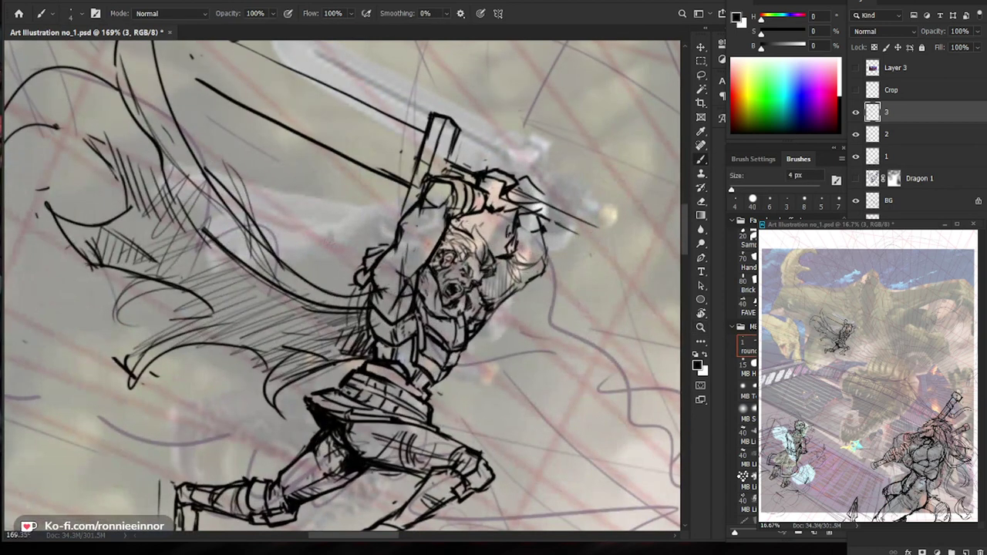
# Clean up the inner elbow of the far raised arm and redraw its wristband lines.
pyautogui.press('e')
pyautogui.moveTo(507, 245)
pyautogui.mouseDown()
pyautogui.moveTo(547, 242)
pyautogui.moveTo(542, 235)
pyautogui.moveTo(539, 247)
pyautogui.mouseUp()
pyautogui.press('b')
pyautogui.press('z')
pyautogui.press('b')
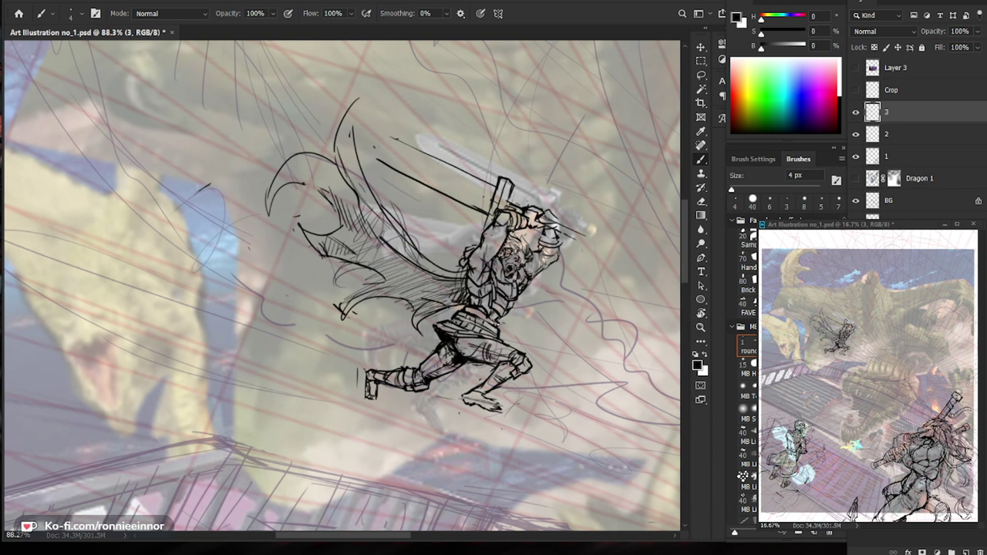
# Erase the vertical hatching on the swordsman's front thigh and shade its upper and lower edges with fine strokes.
pyautogui.moveTo(453, 374); pyautogui.dragTo(517, 372)
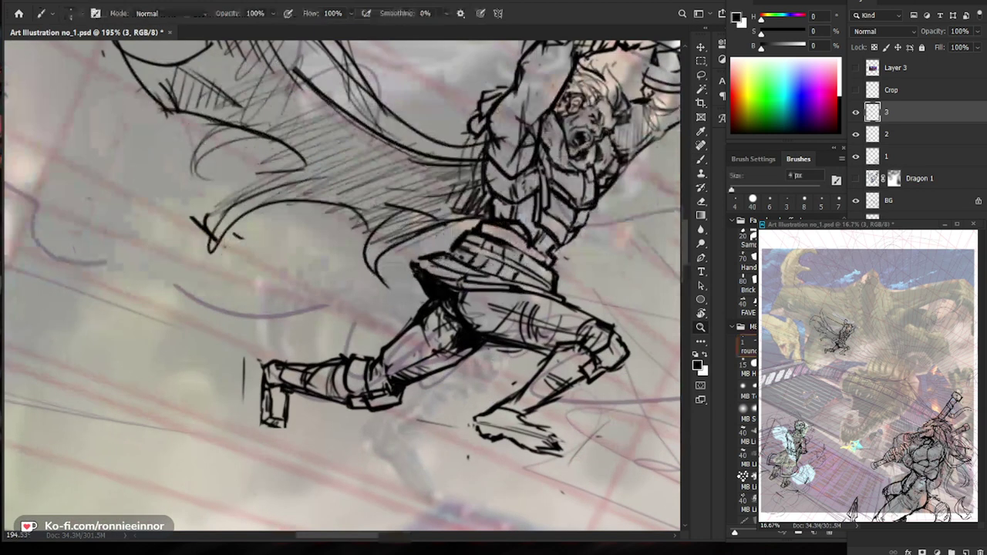
pyautogui.moveTo(659, 356); pyautogui.dragTo(575, 357)
pyautogui.press('e')
pyautogui.moveTo(476, 313)
pyautogui.mouseDown()
pyautogui.moveTo(426, 332)
pyautogui.moveTo(480, 340)
pyautogui.mouseUp()
pyautogui.press('b')
pyautogui.moveTo(405, 340); pyautogui.dragTo(468, 352)
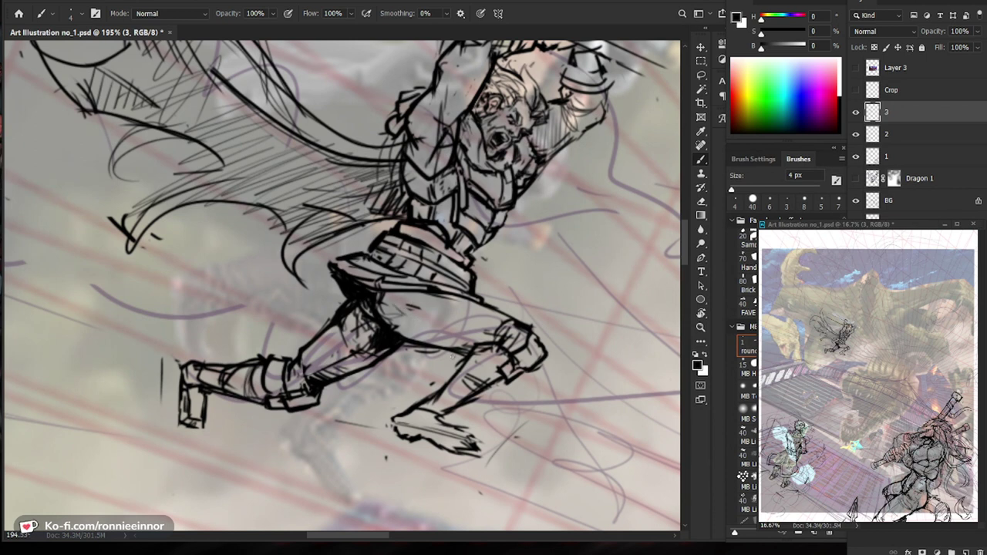
pyautogui.moveTo(408, 292)
pyautogui.mouseDown()
pyautogui.moveTo(388, 327)
pyautogui.moveTo(492, 320)
pyautogui.mouseUp()
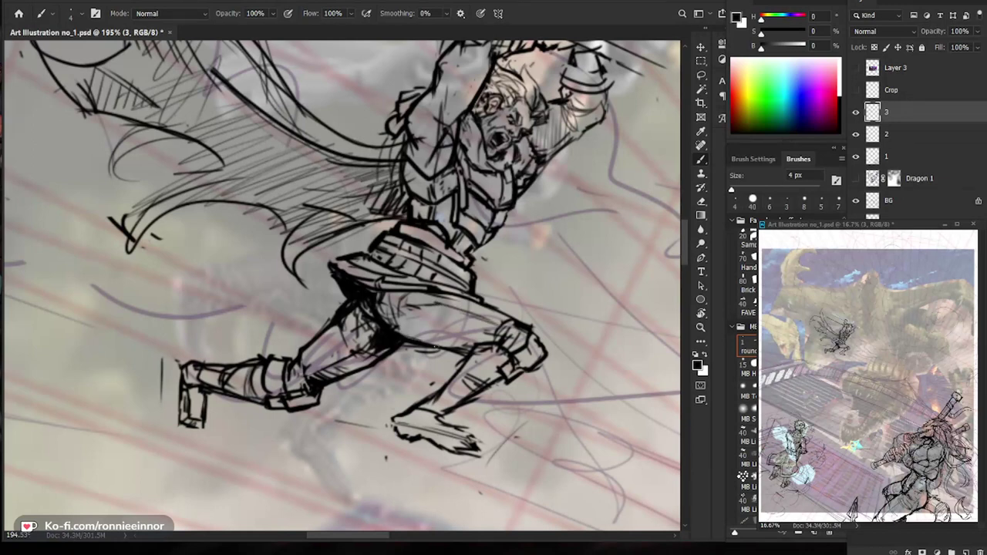
pyautogui.moveTo(478, 348); pyautogui.dragTo(442, 349)
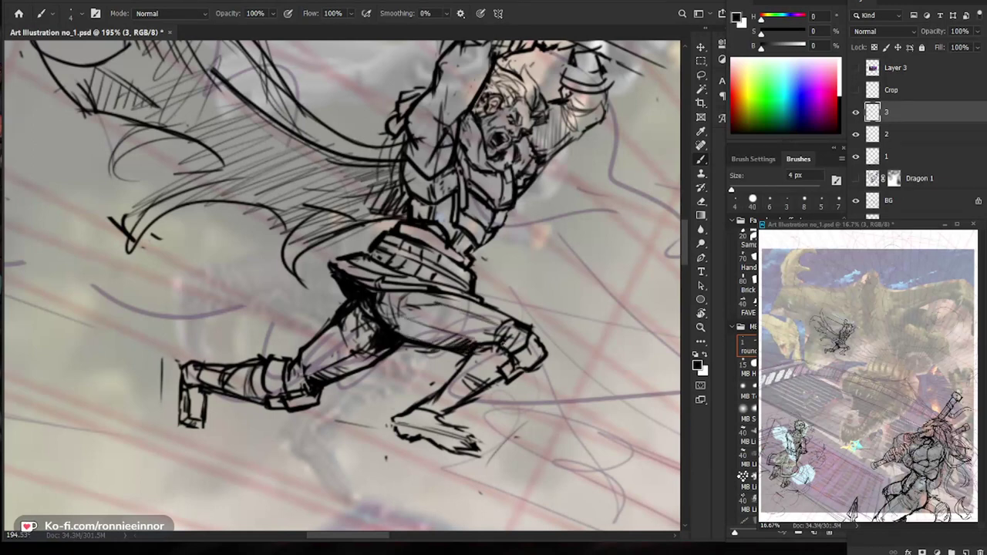
pyautogui.moveTo(501, 340); pyautogui.dragTo(455, 343)
pyautogui.moveTo(527, 449); pyautogui.dragTo(520, 401)
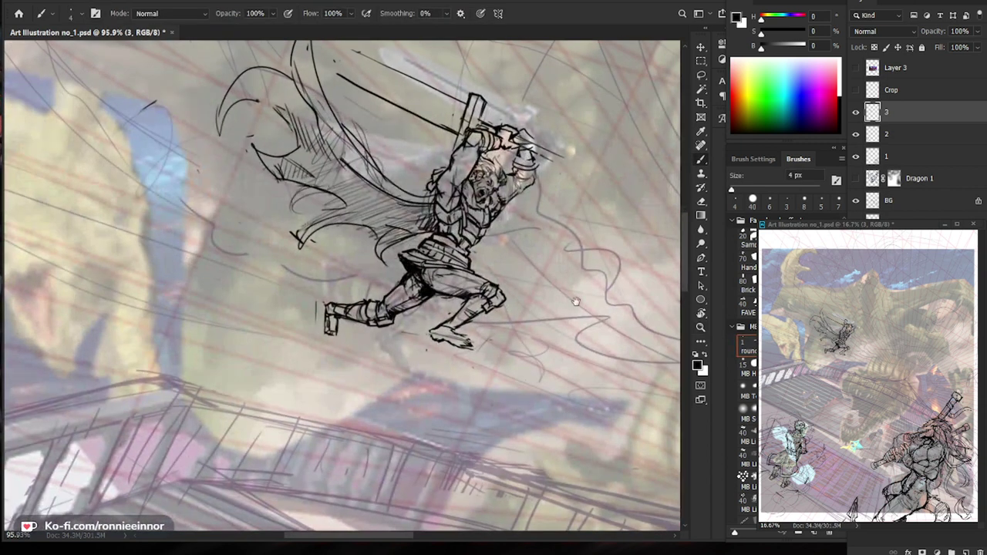
# Reduce the eraser to 9 px and rework the waist armour's lower hem where it meets the front thigh.
pyautogui.moveTo(465, 263); pyautogui.dragTo(513, 265)
pyautogui.press('e')
pyautogui.press('[')
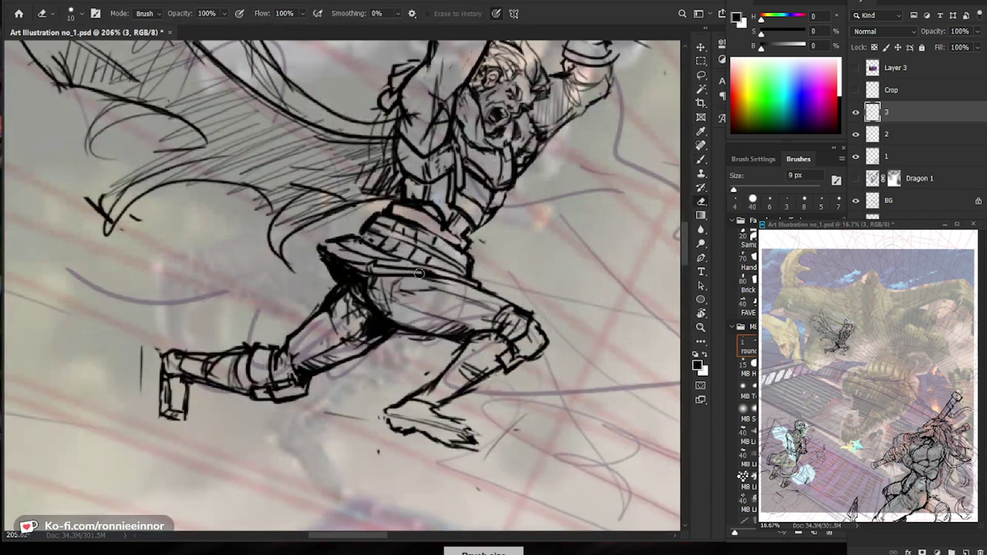
pyautogui.press('b')
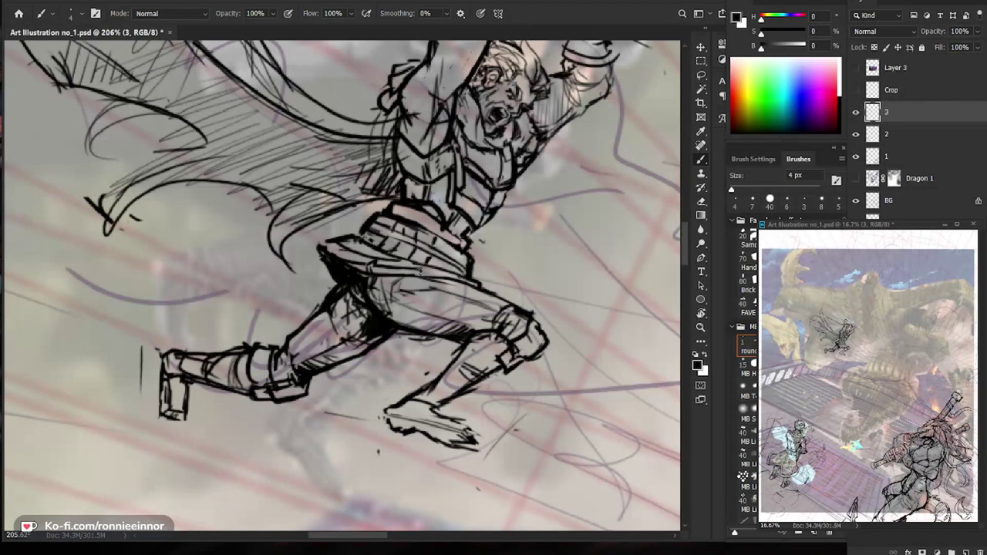
pyautogui.press('e')
pyautogui.press('b')
pyautogui.moveTo(423, 276)
pyautogui.mouseDown()
pyautogui.moveTo(444, 282)
pyautogui.moveTo(402, 280)
pyautogui.mouseUp()
pyautogui.moveTo(473, 396); pyautogui.dragTo(484, 370)
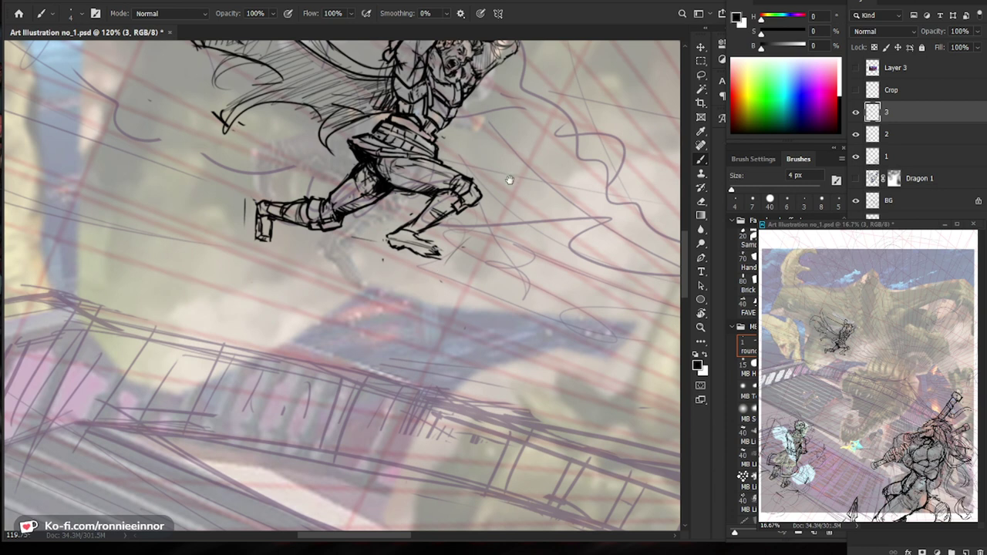
# Draw angular knee-guard detail lines on the inner side of the swordsman's front knee.
pyautogui.moveTo(520, 175); pyautogui.dragTo(515, 260)
pyautogui.moveTo(418, 318); pyautogui.dragTo(451, 319)
pyautogui.hotkey('ctrl', 'z')
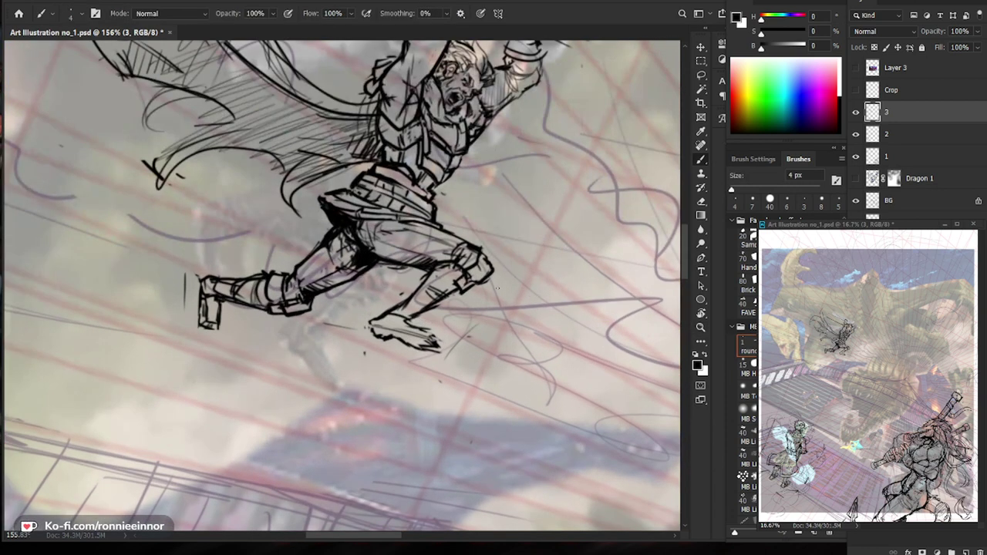
pyautogui.scroll(-2, 498, 289)
pyautogui.scroll(1, 483, 319)
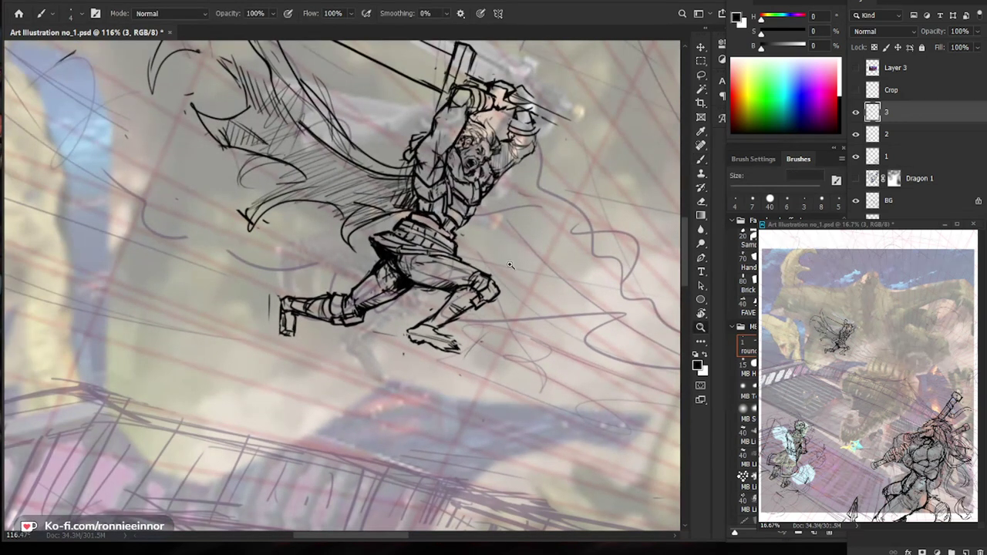
pyautogui.scroll(3, 479, 309)
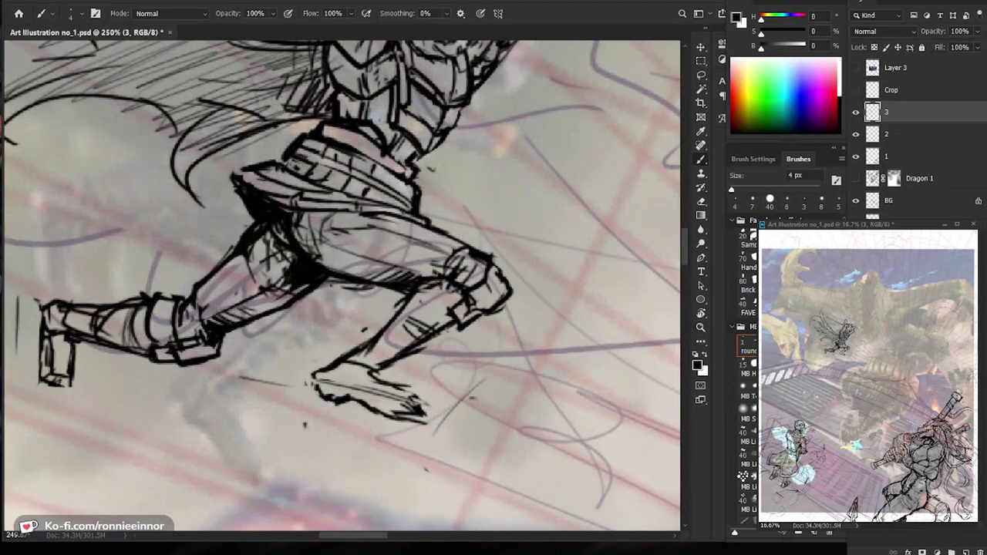
pyautogui.press('e')
pyautogui.press('b')
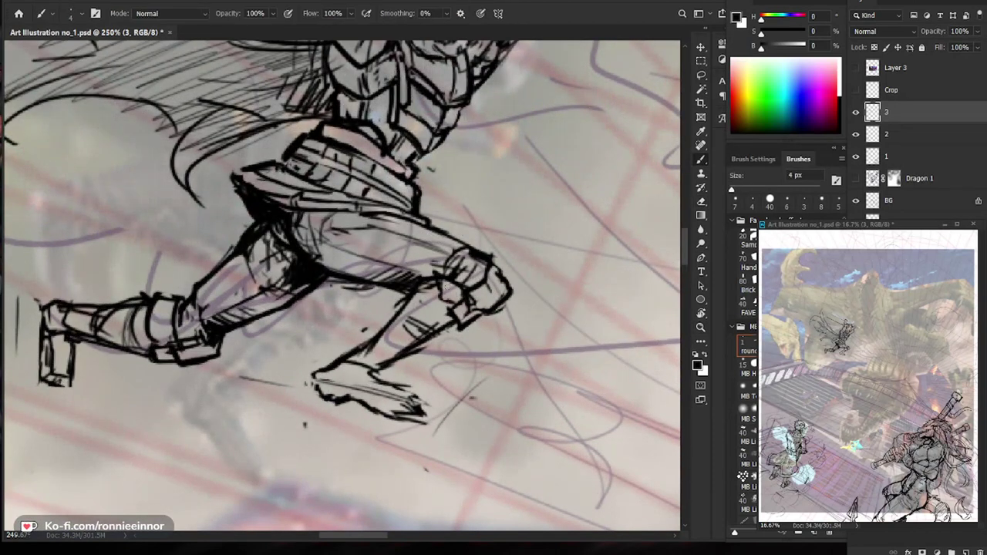
pyautogui.moveTo(426, 293); pyautogui.dragTo(429, 312)
pyautogui.moveTo(426, 309); pyautogui.dragTo(449, 315)
pyautogui.moveTo(431, 296); pyautogui.dragTo(440, 310)
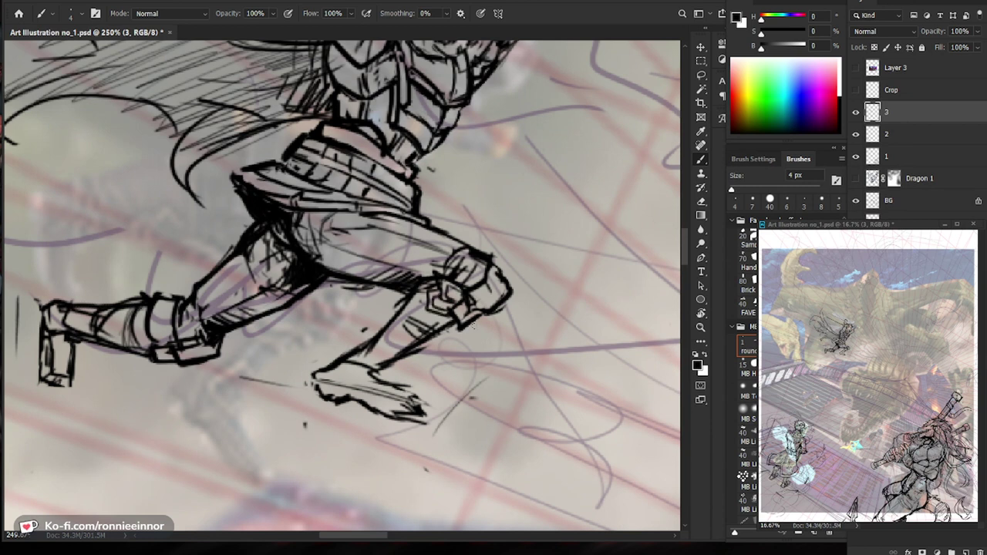
# Rework the front shin's armour lines and redraw the outer knee guard as a pointed, flared plate.
pyautogui.moveTo(397, 339); pyautogui.dragTo(430, 316)
pyautogui.press('e')
pyautogui.moveTo(403, 322)
pyautogui.mouseDown()
pyautogui.moveTo(432, 339)
pyautogui.moveTo(442, 318)
pyautogui.moveTo(370, 351)
pyautogui.mouseUp()
pyautogui.press('b')
pyautogui.press('e')
pyautogui.press('b')
pyautogui.moveTo(441, 309)
pyautogui.mouseDown()
pyautogui.moveTo(535, 316)
pyautogui.moveTo(468, 352)
pyautogui.mouseUp()
pyautogui.press('b')
pyautogui.moveTo(497, 315)
pyautogui.mouseDown()
pyautogui.moveTo(472, 349)
pyautogui.moveTo(484, 314)
pyautogui.moveTo(472, 341)
pyautogui.moveTo(472, 326)
pyautogui.mouseUp()
pyautogui.press('e')
pyautogui.press('b')
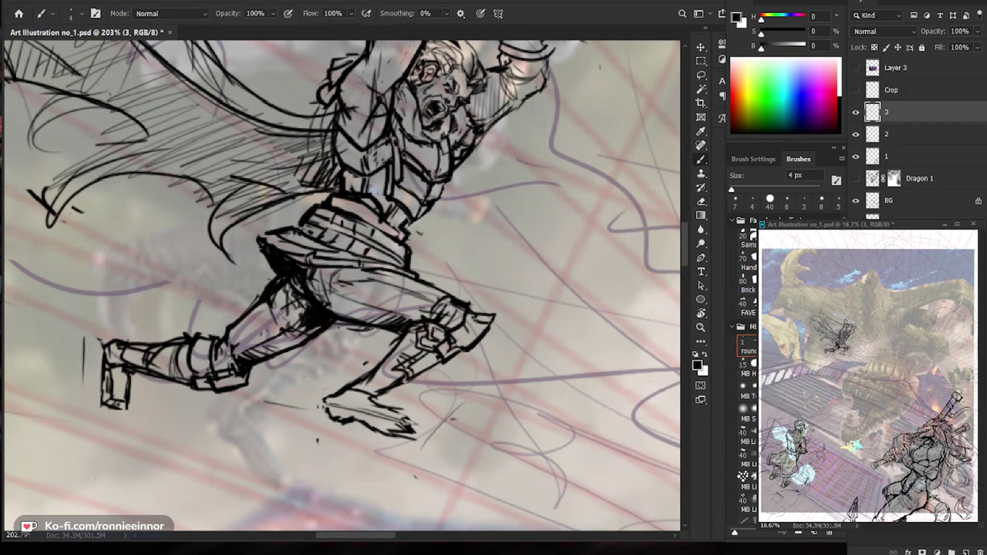
# Clean up the lines around the front knee guard with small erasures and short strokes.
pyautogui.moveTo(549, 364); pyautogui.dragTo(480, 366)
pyautogui.moveTo(575, 438)
pyautogui.mouseDown()
pyautogui.moveTo(496, 430)
pyautogui.moveTo(474, 409)
pyautogui.mouseUp()
pyautogui.moveTo(411, 357); pyautogui.dragTo(507, 357)
pyautogui.press('e')
pyautogui.moveTo(366, 342); pyautogui.dragTo(384, 347)
pyautogui.press('b')
pyautogui.moveTo(358, 327)
pyautogui.mouseDown()
pyautogui.moveTo(413, 354)
pyautogui.moveTo(434, 336)
pyautogui.moveTo(354, 319)
pyautogui.mouseUp()
pyautogui.press('e')
pyautogui.press('b')
pyautogui.moveTo(557, 339); pyautogui.dragTo(532, 340)
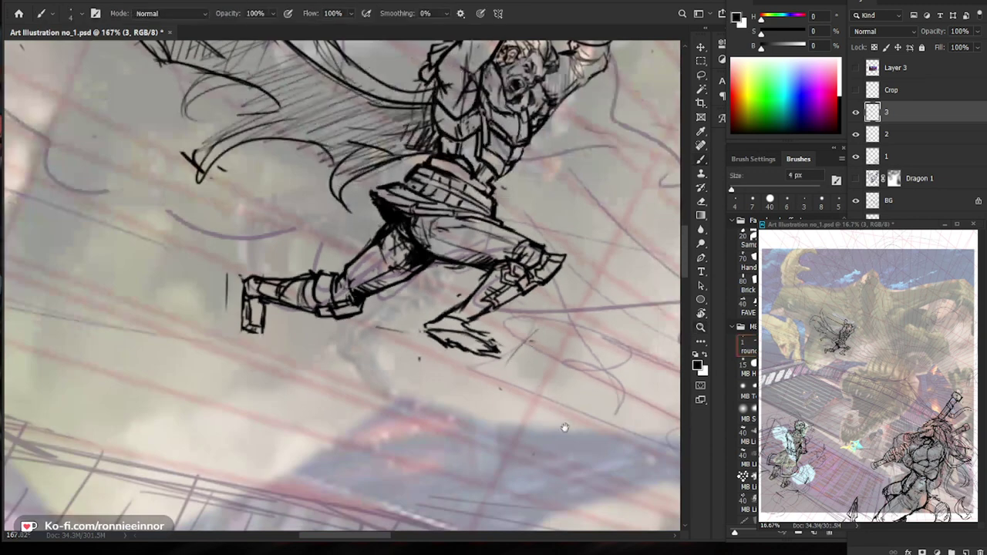
# Add short contour strokes along the sole and toes of the swordsman's front foot.
pyautogui.moveTo(566, 425); pyautogui.dragTo(486, 395)
pyautogui.scroll(3, 382, 303)
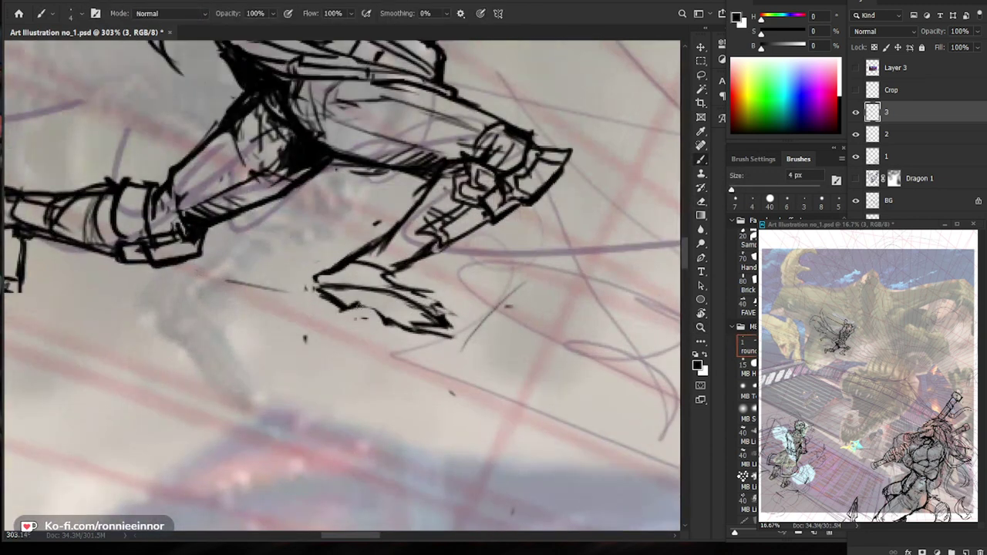
pyautogui.moveTo(365, 292); pyautogui.dragTo(381, 312)
pyautogui.moveTo(368, 295); pyautogui.dragTo(375, 310)
pyautogui.moveTo(481, 334); pyautogui.dragTo(429, 334)
pyautogui.moveTo(567, 393); pyautogui.dragTo(346, 337)
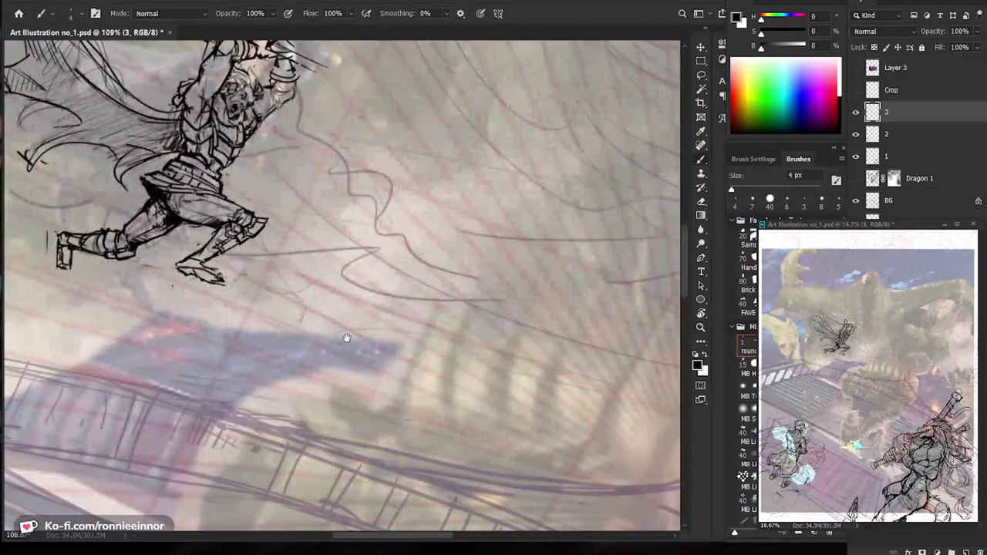
# Refine the front foot's sole, toes and ankle outline with a 7 px eraser and 4 px brush strokes.
pyautogui.moveTo(207, 244); pyautogui.dragTo(232, 245)
pyautogui.press('b')
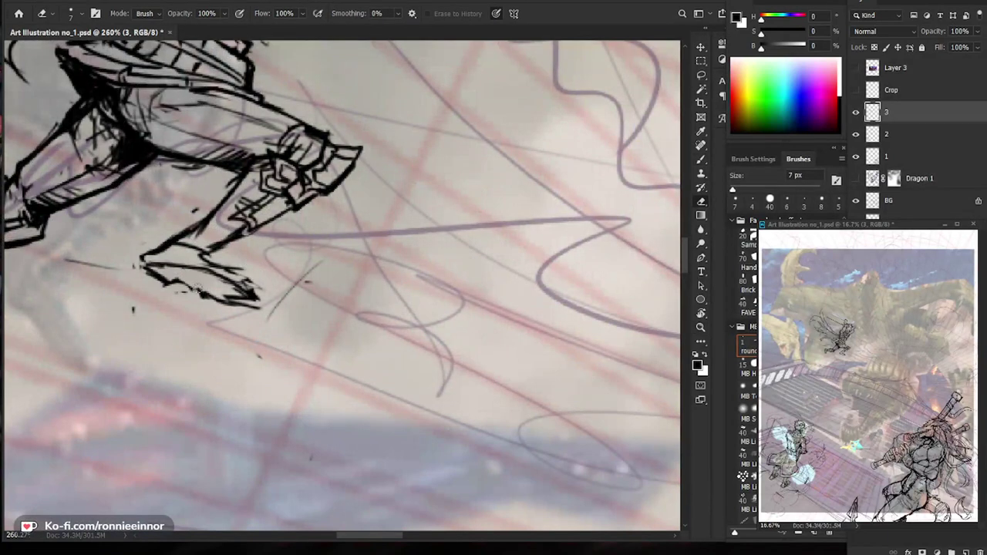
pyautogui.moveTo(171, 269)
pyautogui.mouseDown()
pyautogui.moveTo(201, 290)
pyautogui.moveTo(195, 284)
pyautogui.mouseUp()
pyautogui.moveTo(196, 286); pyautogui.dragTo(214, 297)
pyautogui.moveTo(416, 314); pyautogui.dragTo(547, 385)
pyautogui.press('e')
pyautogui.moveTo(284, 336)
pyautogui.mouseDown()
pyautogui.moveTo(352, 342)
pyautogui.moveTo(347, 352)
pyautogui.moveTo(368, 356)
pyautogui.mouseUp()
pyautogui.press('b')
pyautogui.moveTo(331, 330); pyautogui.dragTo(380, 350)
pyautogui.moveTo(390, 369); pyautogui.dragTo(381, 355)
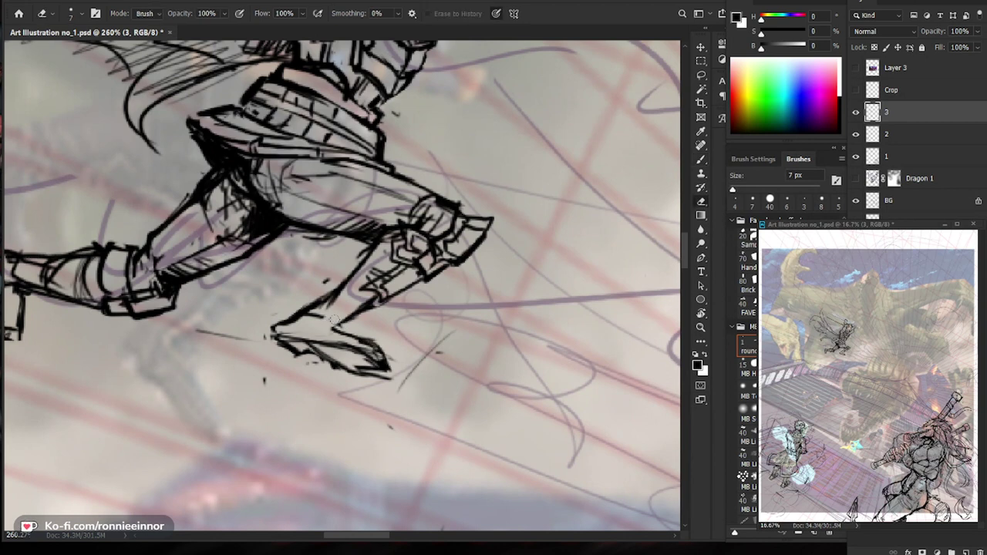
pyautogui.moveTo(324, 309)
pyautogui.mouseDown()
pyautogui.moveTo(376, 255)
pyautogui.moveTo(319, 312)
pyautogui.mouseUp()
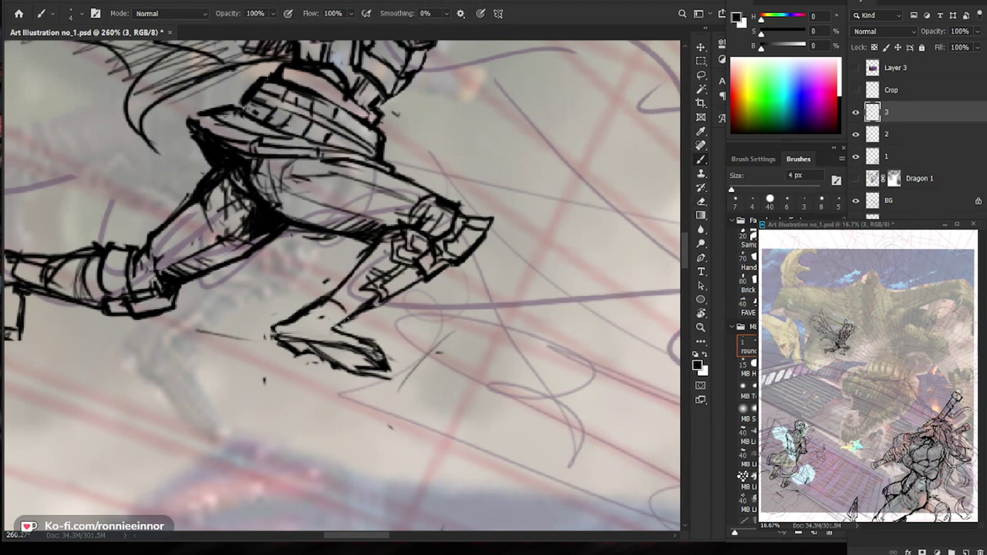
# Redraw the front shin's contour and add a banded boot cuff above the ankle.
pyautogui.moveTo(344, 277); pyautogui.dragTo(332, 290)
pyautogui.moveTo(432, 248)
pyautogui.mouseDown()
pyautogui.moveTo(401, 250)
pyautogui.moveTo(447, 261)
pyautogui.mouseUp()
pyautogui.moveTo(355, 273); pyautogui.dragTo(332, 296)
pyautogui.moveTo(370, 273)
pyautogui.mouseDown()
pyautogui.moveTo(349, 288)
pyautogui.moveTo(392, 303)
pyautogui.moveTo(378, 331)
pyautogui.mouseUp()
pyautogui.moveTo(365, 296); pyautogui.dragTo(327, 310)
pyautogui.moveTo(422, 339)
pyautogui.mouseDown()
pyautogui.moveTo(375, 339)
pyautogui.moveTo(449, 338)
pyautogui.moveTo(421, 328)
pyautogui.mouseUp()
pyautogui.press('e')
pyautogui.moveTo(550, 450); pyautogui.dragTo(495, 307)
pyautogui.moveTo(486, 342); pyautogui.dragTo(477, 378)
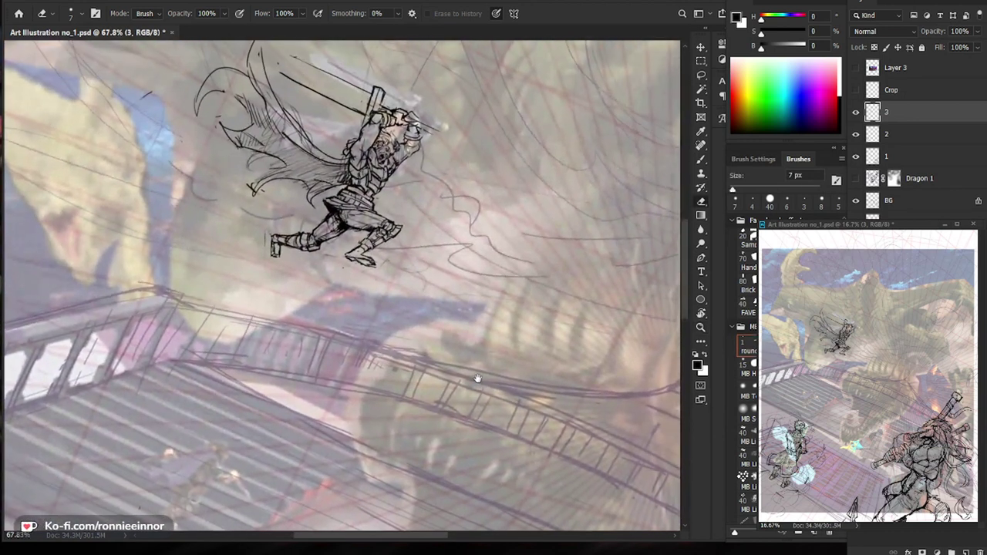
# Touch up the front shin guard, erasing excess lines just above the boot cuff.
pyautogui.moveTo(375, 234); pyautogui.dragTo(471, 232)
pyautogui.press('b')
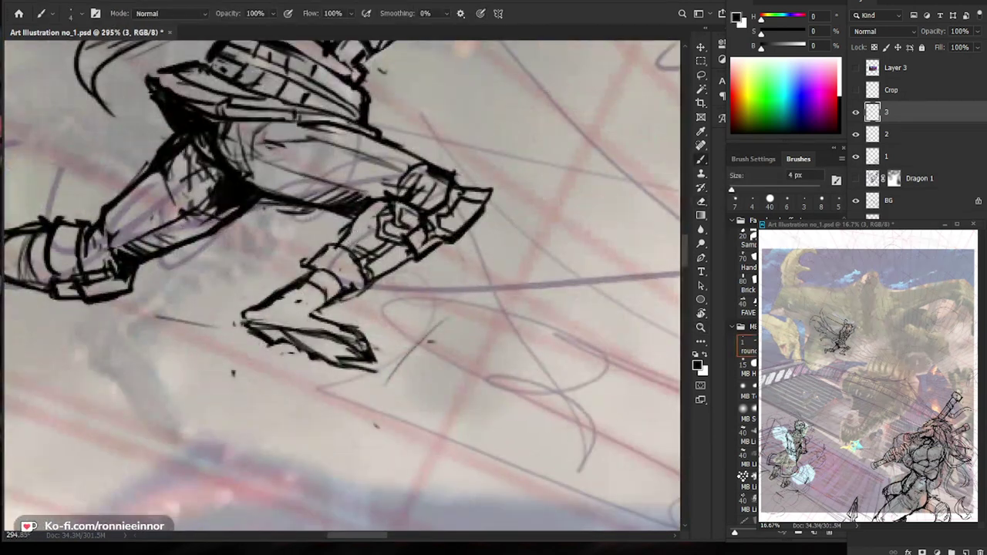
pyautogui.scroll(-2, 476, 295)
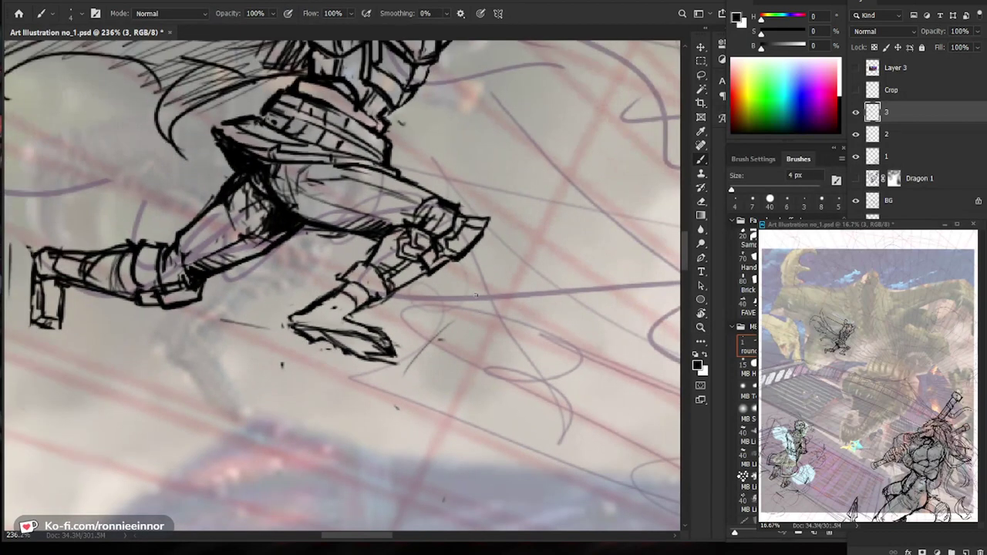
pyautogui.scroll(2, 378, 226)
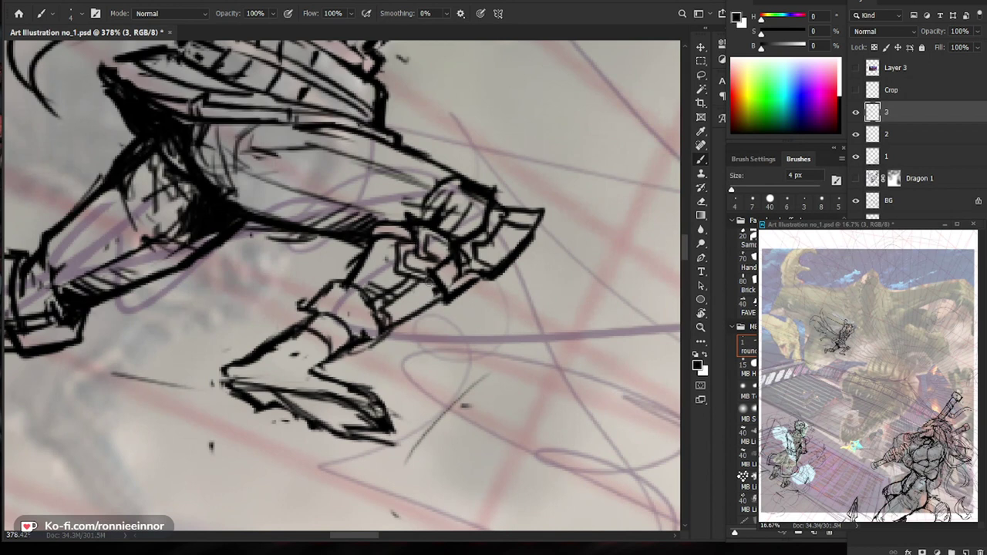
pyautogui.press('e')
pyautogui.moveTo(382, 291); pyautogui.dragTo(395, 306)
pyautogui.press('b')
pyautogui.scroll(-3, 386, 309)
pyautogui.moveTo(525, 274); pyautogui.dragTo(493, 452)
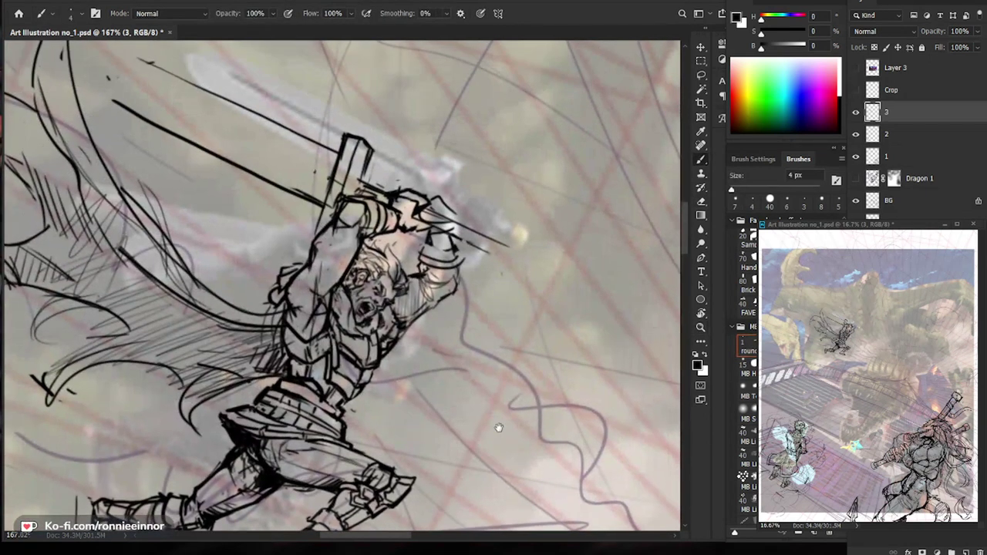
# Erase and redraw the finger and knuckle lines of the hands gripping the sword hilt.
pyautogui.moveTo(457, 246); pyautogui.dragTo(476, 244)
pyautogui.moveTo(403, 205)
pyautogui.mouseDown()
pyautogui.moveTo(418, 208)
pyautogui.moveTo(401, 232)
pyautogui.moveTo(352, 249)
pyautogui.moveTo(401, 228)
pyautogui.mouseUp()
pyautogui.press('e')
pyautogui.press('b')
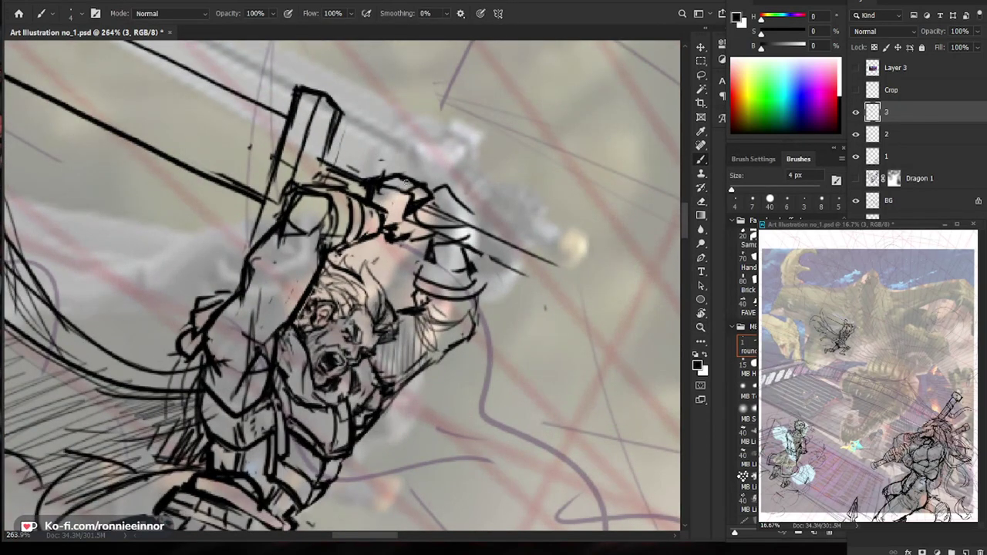
pyautogui.press('e')
pyautogui.moveTo(392, 173); pyautogui.dragTo(379, 183)
pyautogui.press('b')
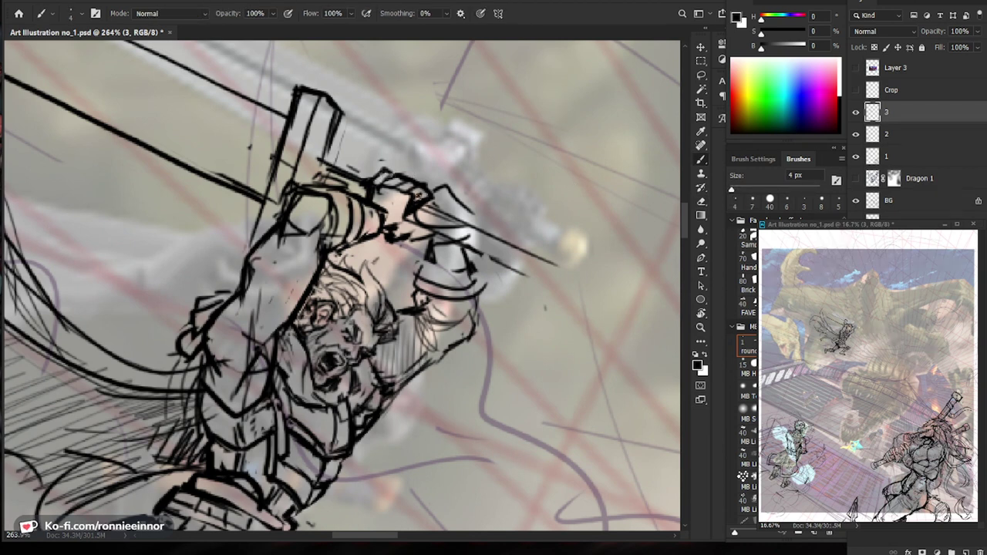
pyautogui.moveTo(423, 203); pyautogui.dragTo(490, 234)
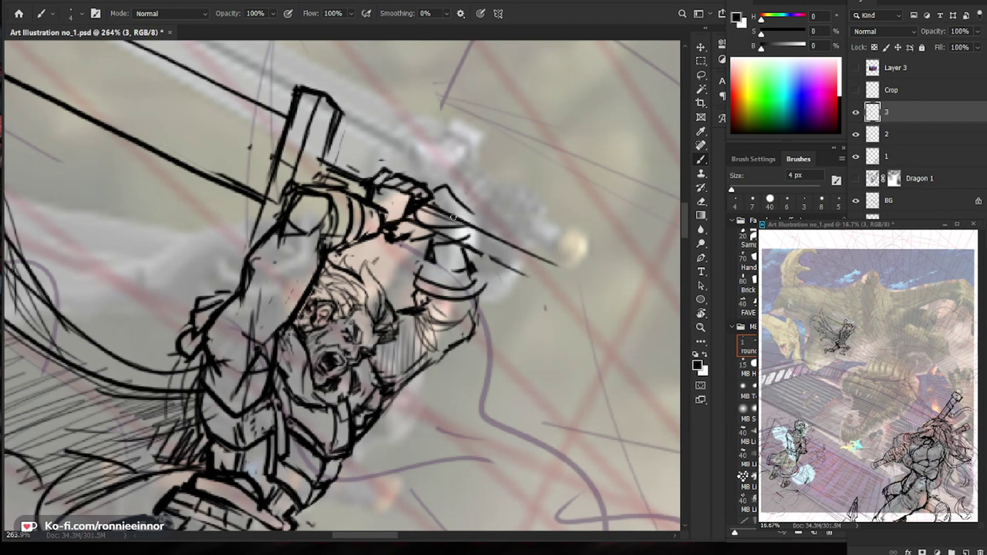
# Sketch spiky hair strands on top of the shouting warrior's head.
pyautogui.press('z')
pyautogui.moveTo(457, 223); pyautogui.dragTo(420, 225)
pyautogui.press('b')
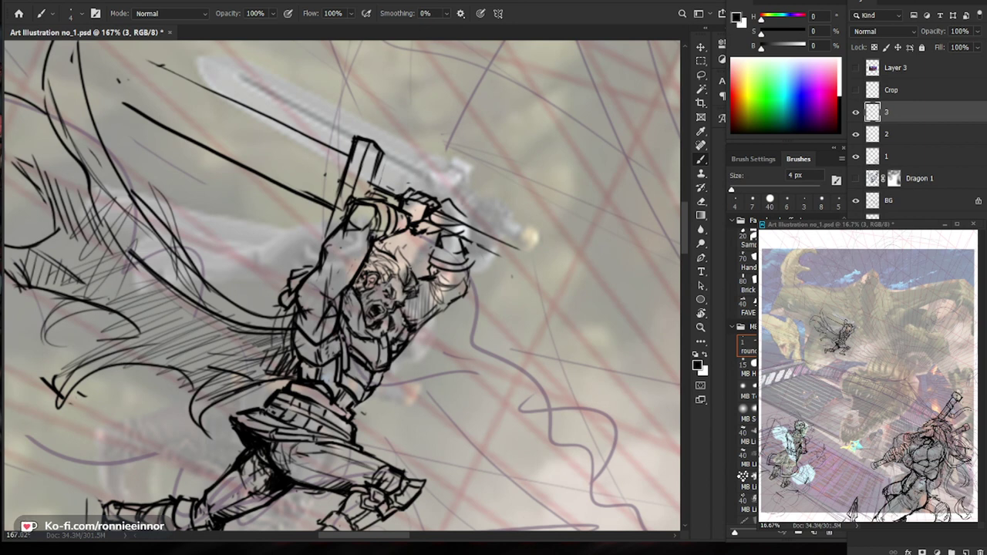
pyautogui.hotkey('ctrl', 'space')
pyautogui.moveTo(418, 264); pyautogui.dragTo(490, 264)
pyautogui.moveTo(404, 284)
pyautogui.mouseDown()
pyautogui.moveTo(376, 234)
pyautogui.moveTo(382, 219)
pyautogui.moveTo(356, 253)
pyautogui.mouseUp()
pyautogui.moveTo(361, 218)
pyautogui.mouseDown()
pyautogui.moveTo(344, 241)
pyautogui.moveTo(373, 283)
pyautogui.mouseUp()
pyautogui.moveTo(319, 258)
pyautogui.mouseDown()
pyautogui.moveTo(343, 271)
pyautogui.moveTo(331, 278)
pyautogui.mouseUp()
pyautogui.press('e')
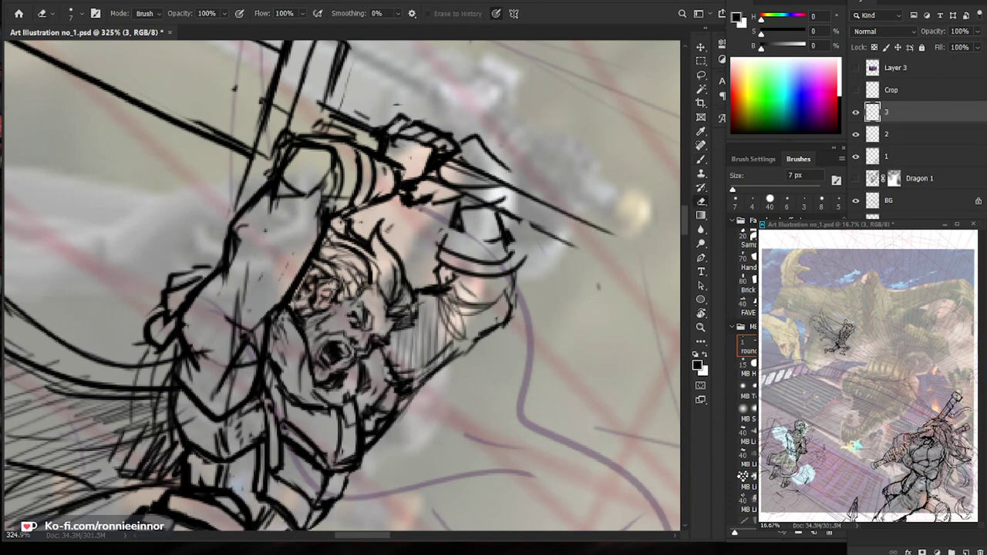
# Sketch the pointed tip of the warrior's raised sword, joining the two long blade edges.
pyautogui.press('b')
pyautogui.hotkey('ctrl', 'space')
pyautogui.moveTo(427, 308); pyautogui.dragTo(266, 308)
pyautogui.press('space')
pyautogui.moveTo(538, 481); pyautogui.dragTo(493, 345)
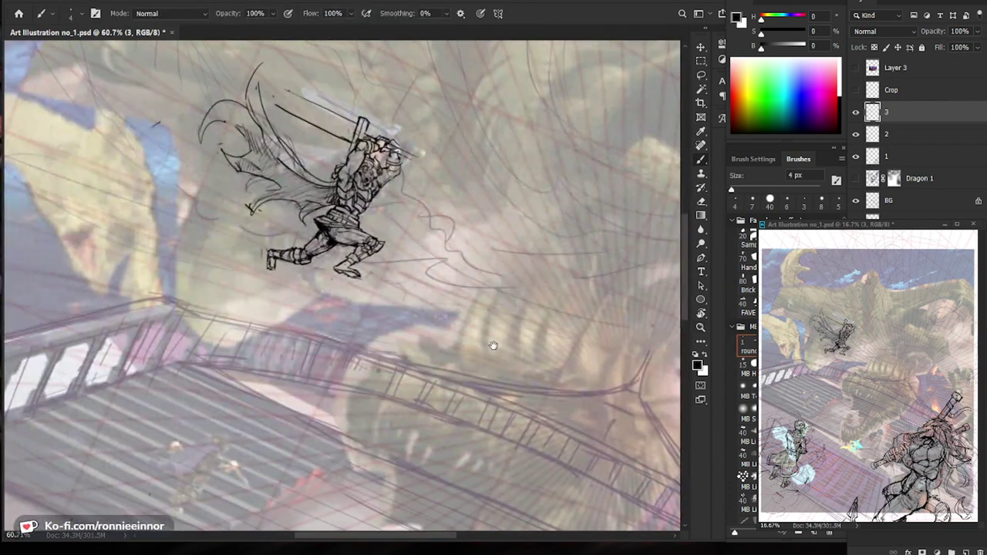
pyautogui.scroll(-3, 494, 345)
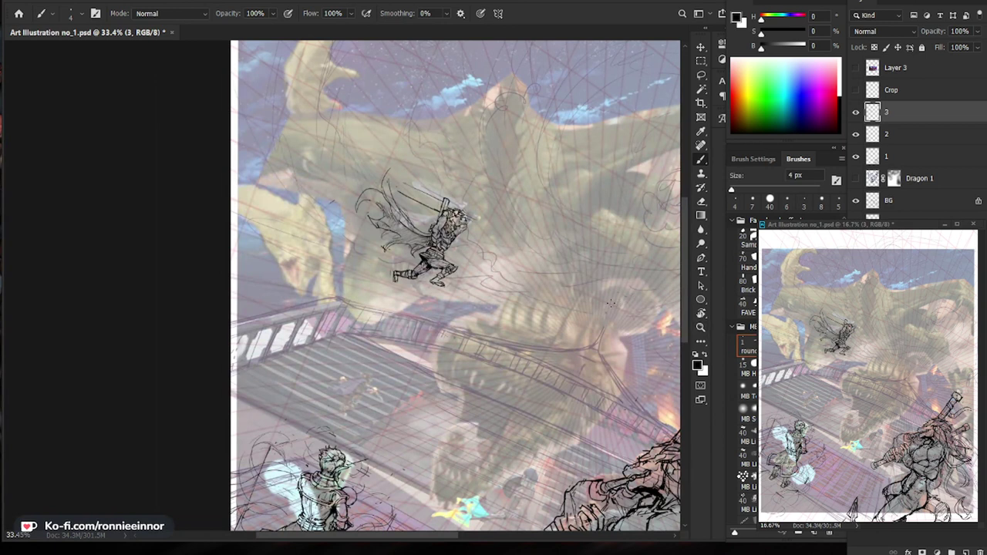
pyautogui.hotkey('ctrl', 'space')
pyautogui.moveTo(434, 180); pyautogui.dragTo(490, 193)
# Enlarge the eraser to 70 px, trim the cape's upper tail beside the sword tip, and redraw its curved edges.
pyautogui.press('e')
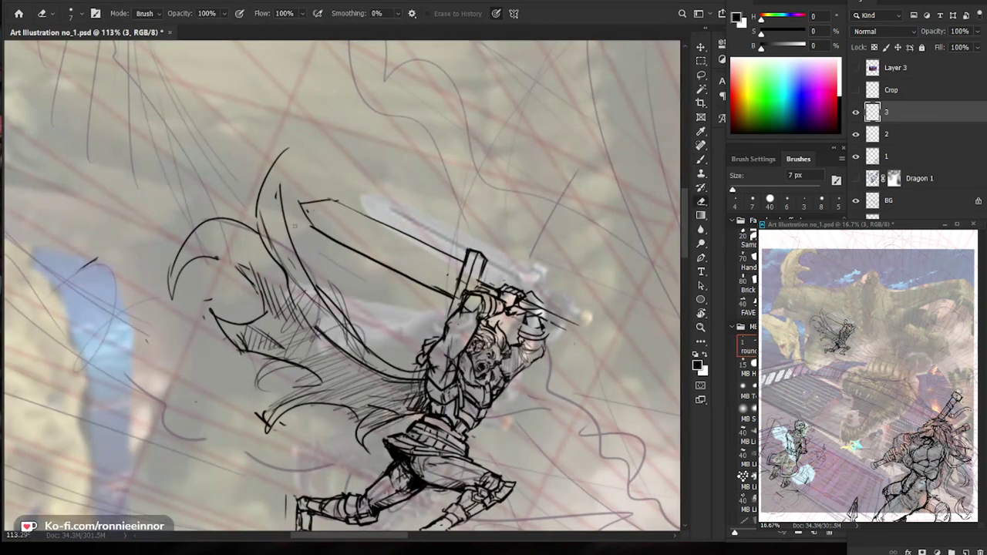
pyautogui.press(']')
pyautogui.press(']')
pyautogui.press(']')
pyautogui.press(']')
pyautogui.press(']')
pyautogui.press(']')
pyautogui.press(']')
pyautogui.press(']')
pyautogui.press(']')
pyautogui.press(']')
pyautogui.press(']')
pyautogui.press(']')
pyautogui.press(']')
pyautogui.moveTo(297, 148)
pyautogui.mouseDown()
pyautogui.moveTo(280, 193)
pyautogui.moveTo(333, 282)
pyautogui.mouseUp()
pyautogui.press('b')
pyautogui.moveTo(279, 169)
pyautogui.mouseDown()
pyautogui.moveTo(313, 284)
pyautogui.moveTo(346, 305)
pyautogui.mouseUp()
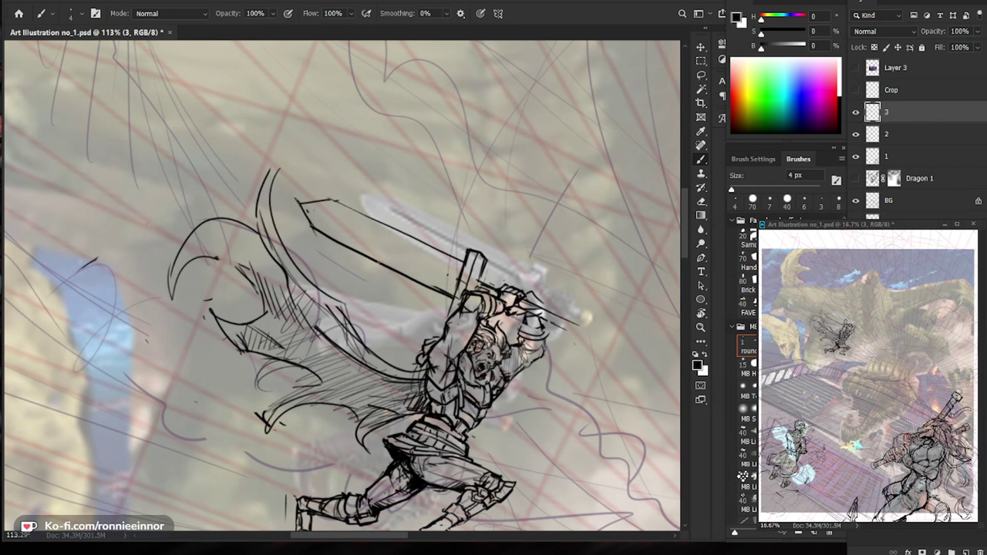
# Clean up the blade's upper edge and sketch a line along the middle of the blade to the crossguard.
pyautogui.moveTo(396, 247); pyautogui.dragTo(321, 207)
pyautogui.press('z')
pyautogui.moveTo(517, 319); pyautogui.dragTo(557, 319)
pyautogui.press('e')
pyautogui.moveTo(224, 153); pyautogui.dragTo(369, 230)
pyautogui.press('b')
pyautogui.moveTo(437, 263)
pyautogui.mouseDown()
pyautogui.moveTo(193, 145)
pyautogui.moveTo(304, 200)
pyautogui.mouseUp()
pyautogui.press('e')
pyautogui.press('b')
pyautogui.moveTo(205, 158); pyautogui.dragTo(421, 256)
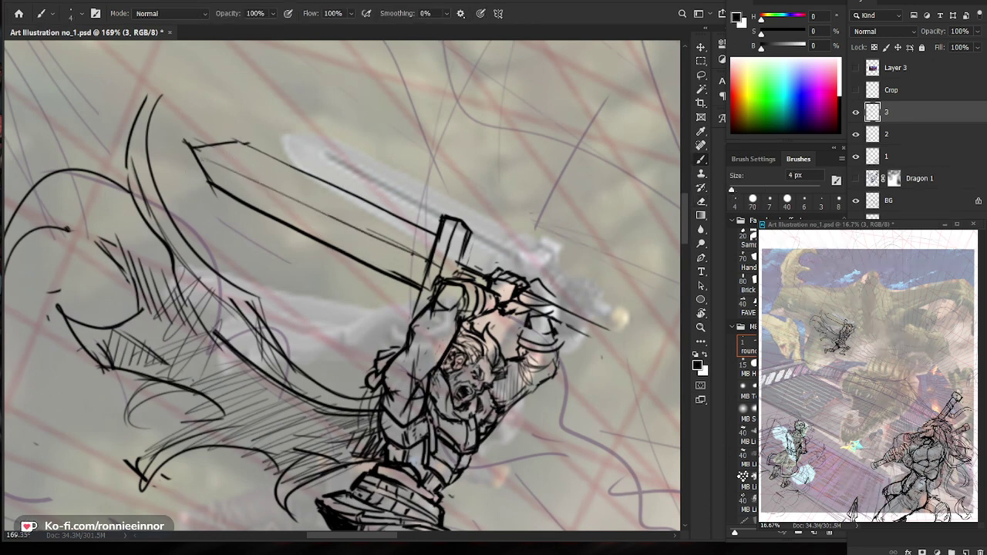
# Add a second line beside the blade's centre line, undoing the first full-length stroke and redrawing it.
pyautogui.moveTo(224, 162); pyautogui.dragTo(327, 207)
pyautogui.moveTo(429, 259)
pyautogui.mouseDown()
pyautogui.moveTo(228, 161)
pyautogui.moveTo(413, 261)
pyautogui.moveTo(227, 163)
pyautogui.mouseUp()
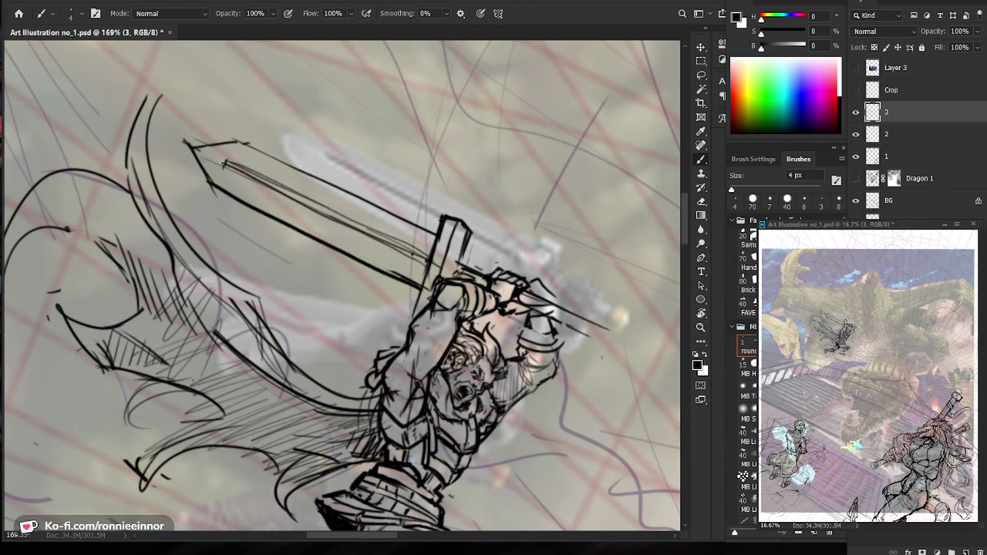
pyautogui.hotkey('ctrl', 'z')
pyautogui.moveTo(421, 263); pyautogui.dragTo(225, 167)
# Erase the rough sword tip and redraw it as a sharper point with a short facet line at its base.
pyautogui.moveTo(331, 182); pyautogui.dragTo(208, 181)
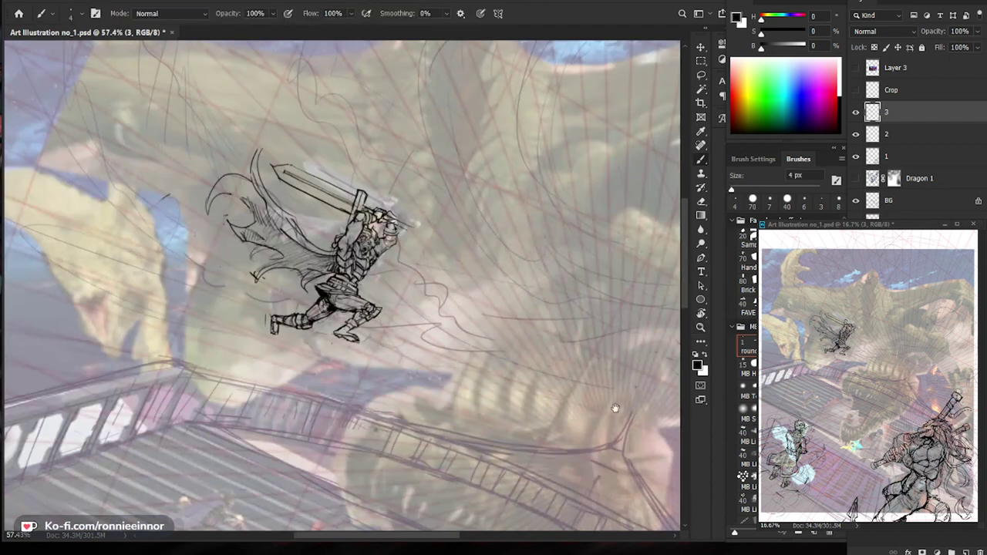
pyautogui.moveTo(624, 401); pyautogui.dragTo(579, 378)
pyautogui.moveTo(242, 154); pyautogui.dragTo(332, 155)
pyautogui.press('e')
pyautogui.moveTo(262, 128)
pyautogui.mouseDown()
pyautogui.moveTo(239, 129)
pyautogui.moveTo(221, 167)
pyautogui.mouseUp()
pyautogui.press('b')
pyautogui.moveTo(349, 204); pyautogui.dragTo(343, 236)
pyautogui.press('e')
pyautogui.moveTo(207, 185)
pyautogui.mouseDown()
pyautogui.moveTo(188, 157)
pyautogui.moveTo(198, 156)
pyautogui.moveTo(181, 160)
pyautogui.moveTo(219, 204)
pyautogui.mouseUp()
pyautogui.press('b')
pyautogui.moveTo(175, 157)
pyautogui.mouseDown()
pyautogui.moveTo(215, 205)
pyautogui.moveTo(237, 153)
pyautogui.moveTo(247, 155)
pyautogui.mouseUp()
pyautogui.moveTo(208, 153); pyautogui.dragTo(243, 155)
pyautogui.press('e')
pyautogui.press('b')
pyautogui.moveTo(178, 158); pyautogui.dragTo(250, 156)
pyautogui.moveTo(186, 156)
pyautogui.mouseDown()
pyautogui.moveTo(229, 154)
pyautogui.moveTo(211, 197)
pyautogui.moveTo(229, 179)
pyautogui.moveTo(218, 205)
pyautogui.moveTo(131, 219)
pyautogui.moveTo(136, 207)
pyautogui.moveTo(232, 224)
pyautogui.mouseUp()
# Erase the blade's lower edge near the tip and redraw it as a straight line from the crossguard.
pyautogui.press('e')
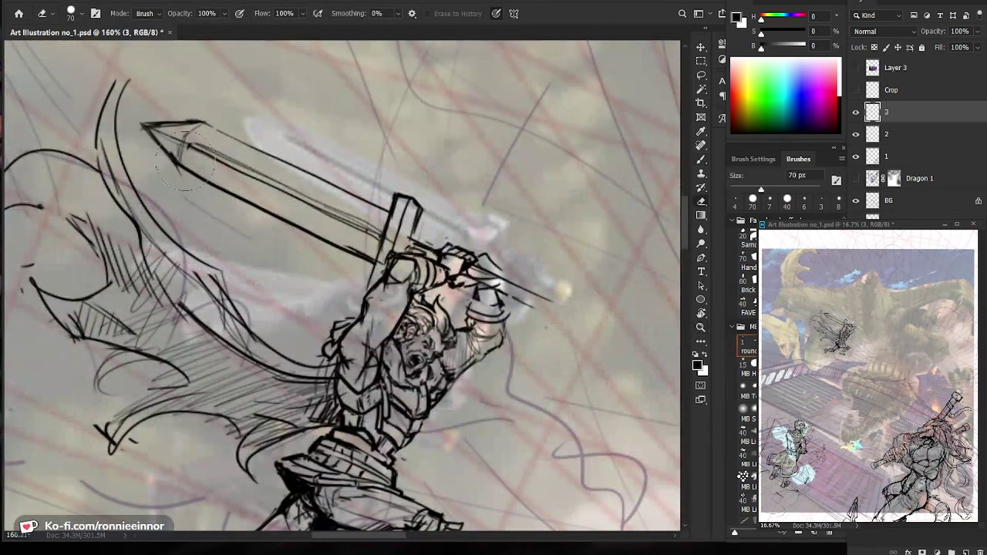
pyautogui.moveTo(193, 187); pyautogui.dragTo(251, 219)
pyautogui.press('b')
pyautogui.moveTo(372, 260); pyautogui.dragTo(179, 171)
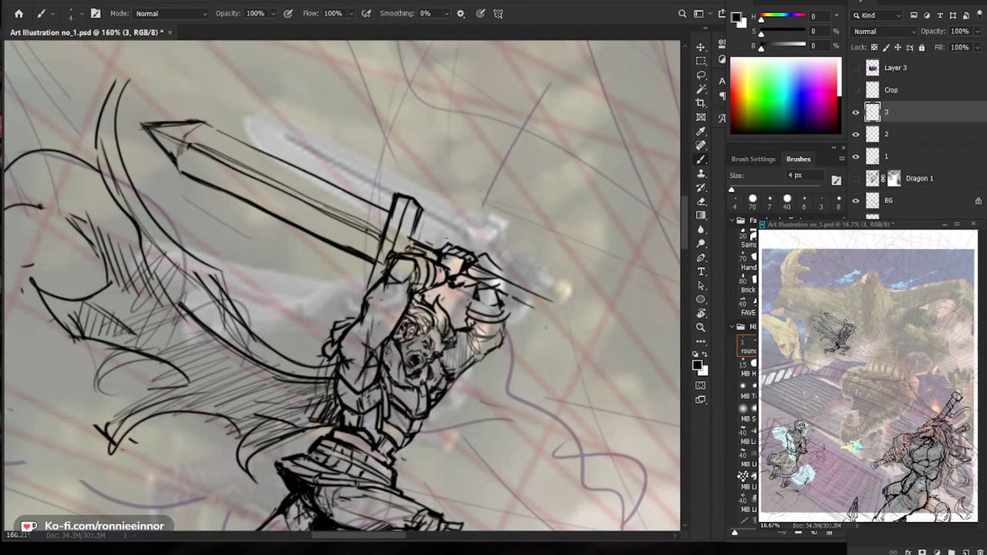
# Rework the sword tip's corners and clean up stray lines around the tip and along the blade.
pyautogui.moveTo(352, 217); pyautogui.dragTo(285, 220)
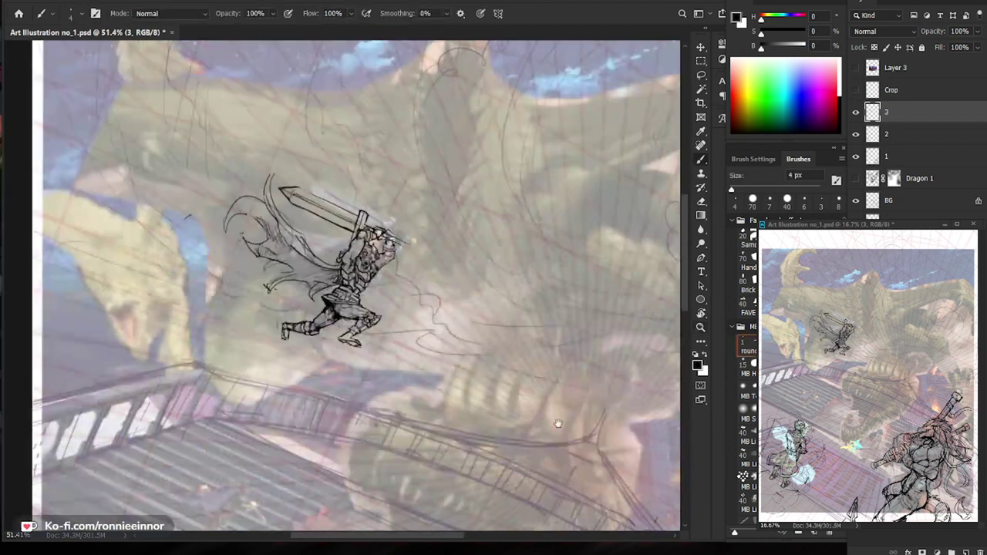
pyautogui.moveTo(596, 451); pyautogui.dragTo(501, 366)
pyautogui.moveTo(224, 108); pyautogui.dragTo(308, 113)
pyautogui.press('e')
pyautogui.moveTo(162, 112); pyautogui.dragTo(158, 140)
pyautogui.press('b')
pyautogui.moveTo(145, 103); pyautogui.dragTo(229, 139)
pyautogui.moveTo(247, 146); pyautogui.dragTo(337, 249)
pyautogui.press('e')
pyautogui.moveTo(216, 226); pyautogui.dragTo(219, 253)
pyautogui.moveTo(241, 231); pyautogui.dragTo(329, 268)
pyautogui.press('b')
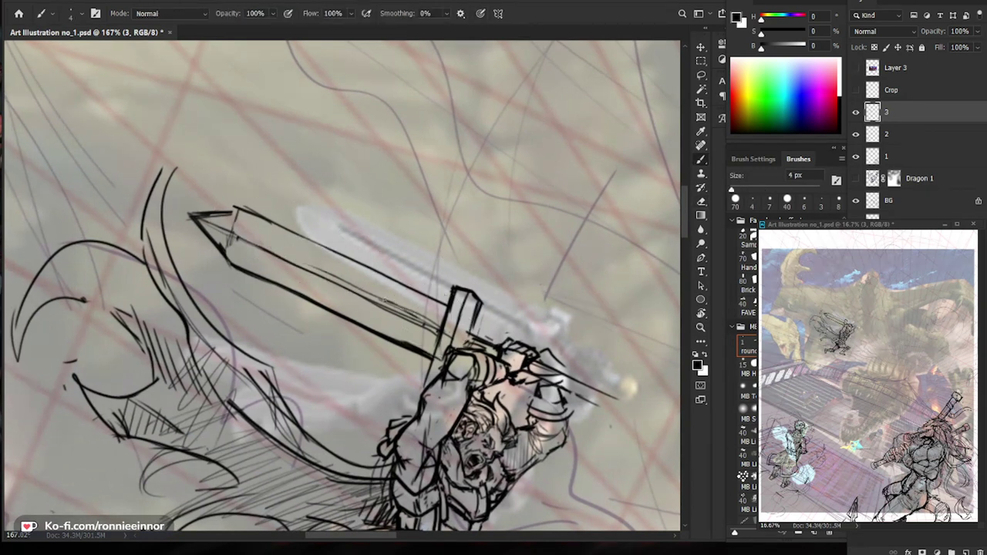
pyautogui.press('e')
pyautogui.moveTo(252, 244)
pyautogui.mouseDown()
pyautogui.moveTo(429, 324)
pyautogui.moveTo(260, 239)
pyautogui.mouseUp()
pyautogui.press('b')
# Redraw the blade's centre line with long strokes from the base of the tip down to the crossguard.
pyautogui.press('r')
pyautogui.moveTo(563, 189)
pyautogui.mouseDown()
pyautogui.moveTo(536, 429)
pyautogui.moveTo(509, 462)
pyautogui.mouseUp()
pyautogui.press('b')
pyautogui.moveTo(356, 173); pyautogui.dragTo(346, 296)
pyautogui.hotkey('ctrl', 'z')
pyautogui.moveTo(360, 166); pyautogui.dragTo(339, 348)
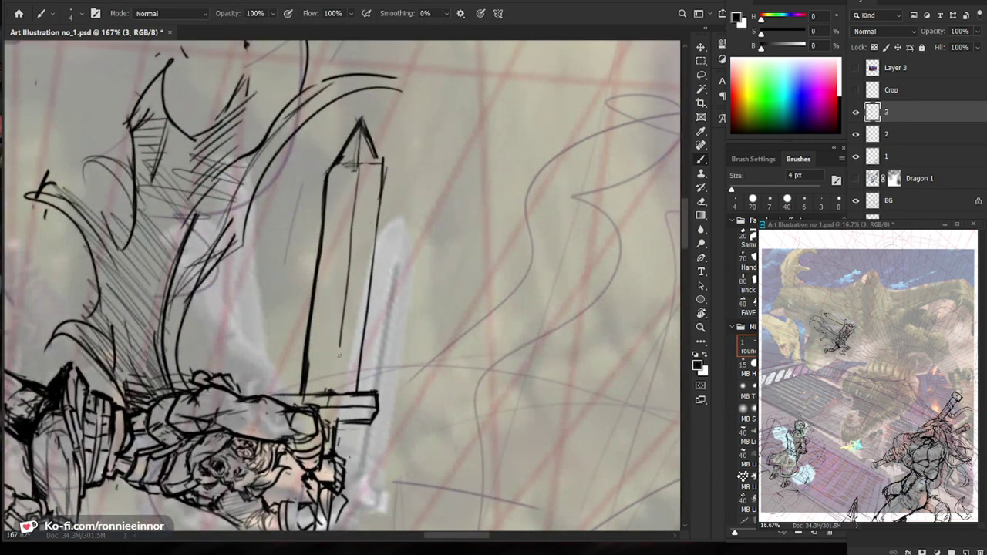
pyautogui.moveTo(356, 169); pyautogui.dragTo(326, 390)
pyautogui.moveTo(343, 240); pyautogui.dragTo(336, 321)
# Erase leftover marks at the sword tip and redraw its base line and converging facet edges.
pyautogui.press('r')
pyautogui.moveTo(403, 465)
pyautogui.mouseDown()
pyautogui.moveTo(520, 185)
pyautogui.moveTo(508, 168)
pyautogui.mouseUp()
pyautogui.press('e')
pyautogui.moveTo(236, 324)
pyautogui.mouseDown()
pyautogui.moveTo(223, 311)
pyautogui.moveTo(225, 323)
pyautogui.mouseUp()
pyautogui.press('b')
pyautogui.moveTo(217, 269)
pyautogui.mouseDown()
pyautogui.moveTo(227, 326)
pyautogui.moveTo(183, 305)
pyautogui.moveTo(229, 327)
pyautogui.mouseUp()
pyautogui.press('e')
pyautogui.press('b')
pyautogui.moveTo(181, 307); pyautogui.dragTo(208, 317)
pyautogui.moveTo(213, 272)
pyautogui.mouseDown()
pyautogui.moveTo(176, 294)
pyautogui.moveTo(185, 307)
pyautogui.mouseUp()
# Strengthen the line at the base of the sword tip and the adjoining upper blade edge.
pyautogui.press('z')
pyautogui.moveTo(323, 323); pyautogui.dragTo(193, 324)
pyautogui.press('space')
pyautogui.moveTo(624, 434); pyautogui.dragTo(518, 345)
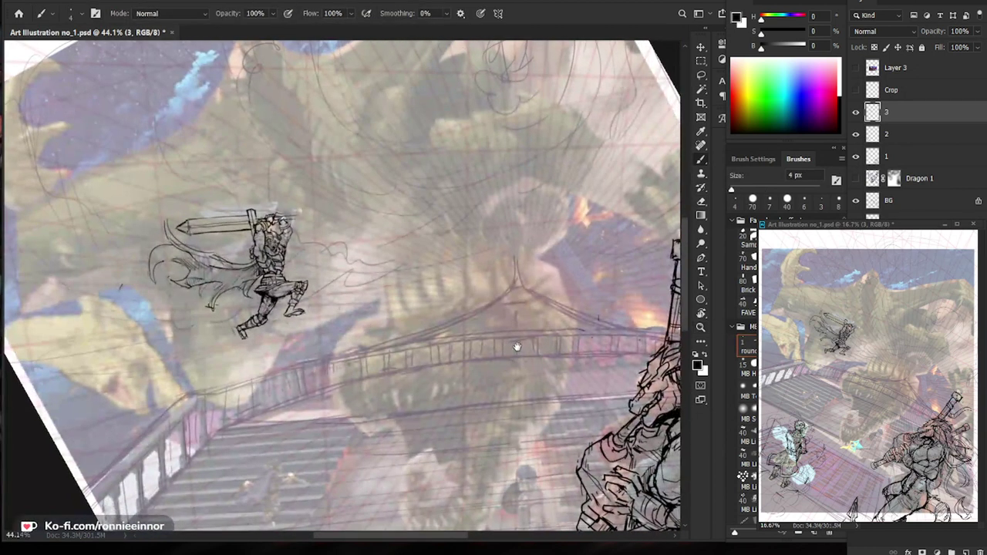
pyautogui.hotkey('ctrl', 'space')
pyautogui.moveTo(212, 219); pyautogui.dragTo(341, 219)
pyautogui.moveTo(122, 215)
pyautogui.mouseDown()
pyautogui.moveTo(100, 230)
pyautogui.moveTo(132, 270)
pyautogui.mouseUp()
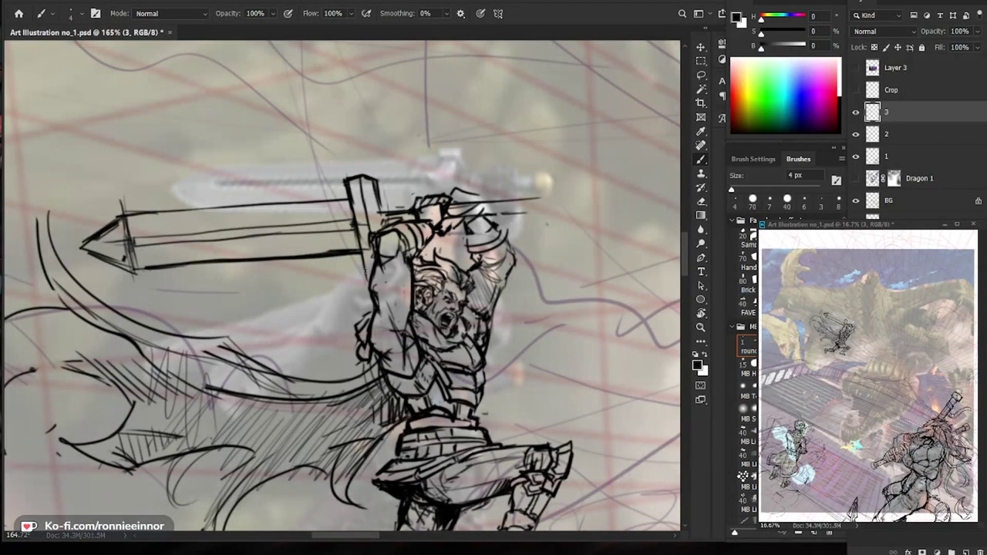
pyautogui.moveTo(126, 217); pyautogui.dragTo(248, 211)
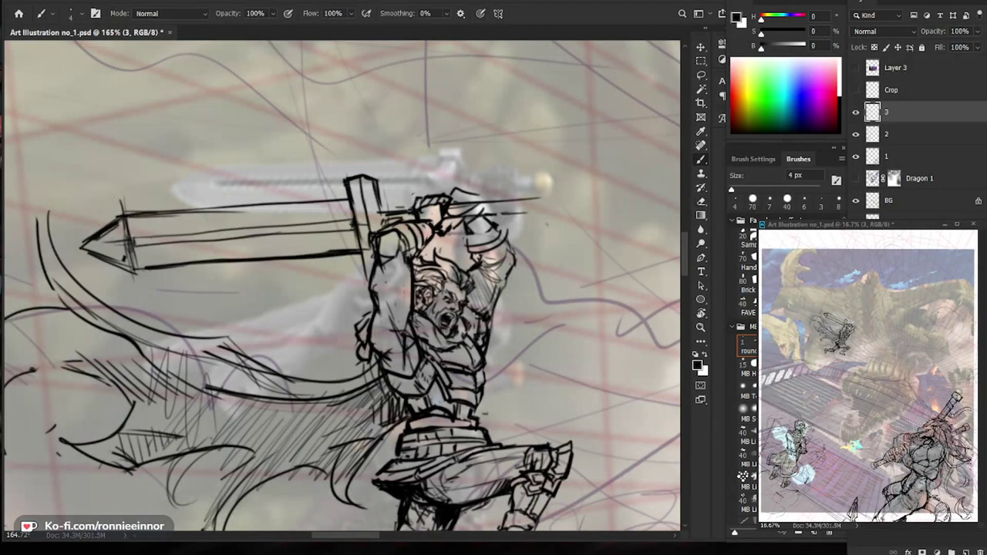
# Sketch a rectangular collar where the blade meets the crossguard.
pyautogui.hotkey('ctrl', 'space')
pyautogui.moveTo(386, 204); pyautogui.dragTo(324, 205)
pyautogui.press('space')
pyautogui.moveTo(549, 448)
pyautogui.mouseDown()
pyautogui.moveTo(481, 406)
pyautogui.moveTo(493, 421)
pyautogui.mouseUp()
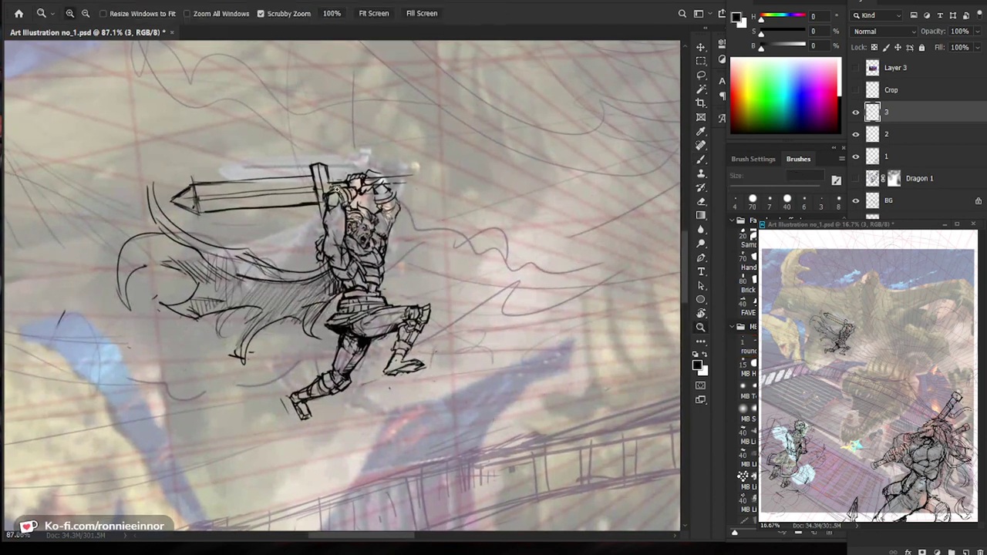
pyautogui.moveTo(324, 209); pyautogui.dragTo(417, 210)
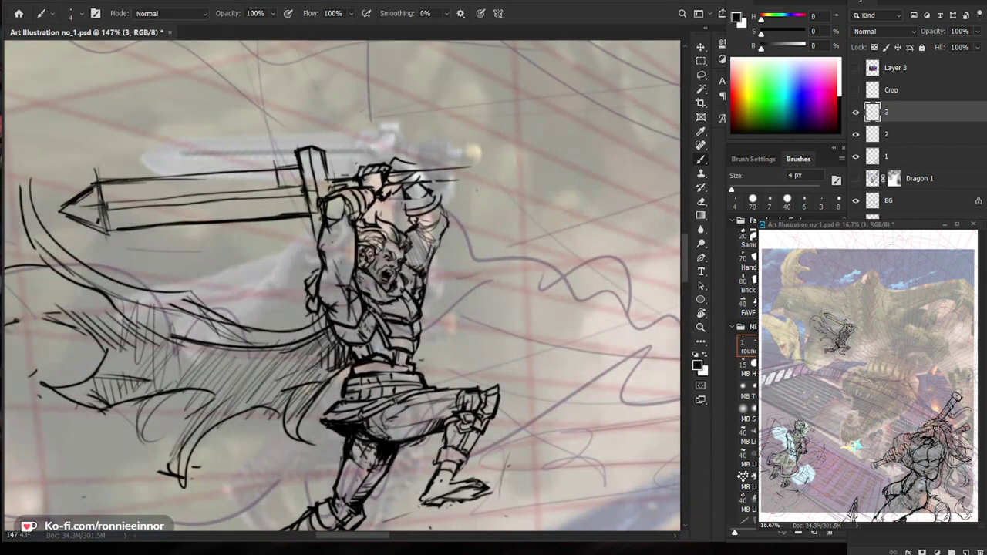
pyautogui.hotkey('ctrl', 'space')
pyautogui.moveTo(368, 239); pyautogui.dragTo(314, 239)
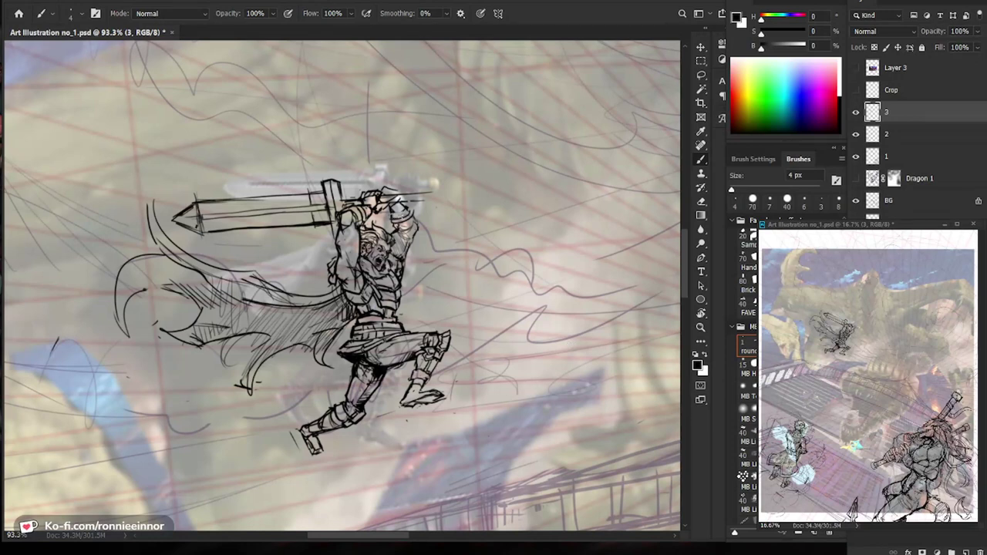
# Redraw the warrior's hands gripping the sword, defining the knuckles and fingers and erasing stray marks.
pyautogui.moveTo(392, 216); pyautogui.dragTo(482, 216)
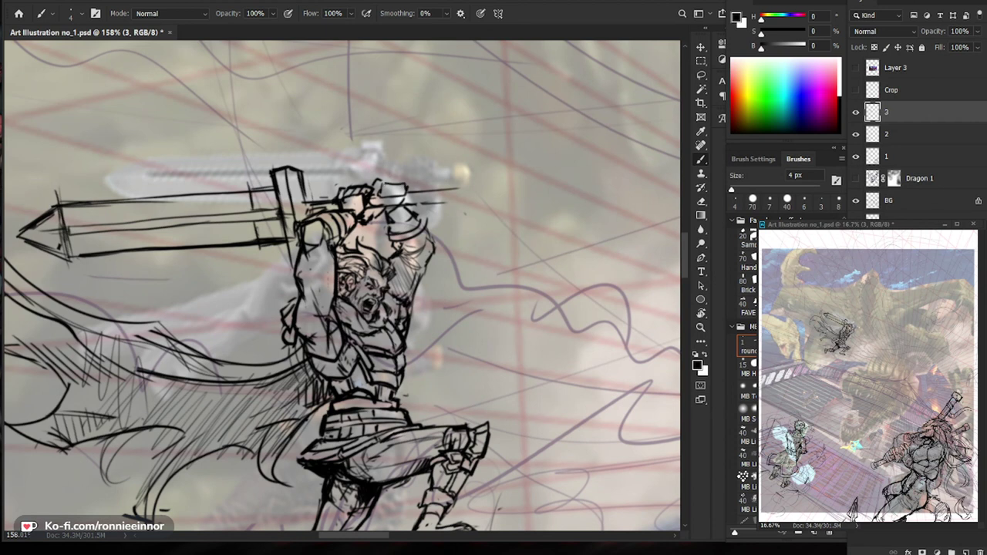
pyautogui.press('e')
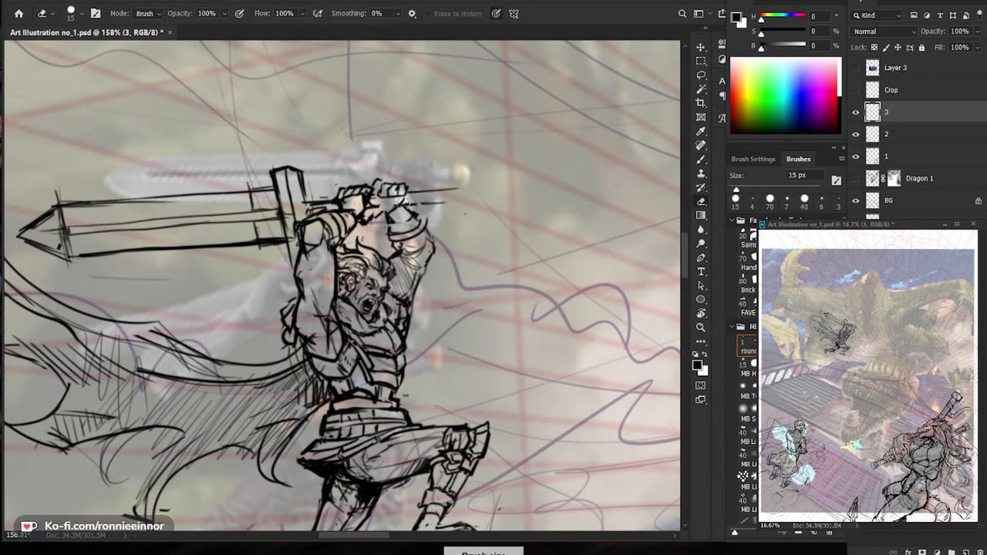
pyautogui.press('b')
pyautogui.moveTo(383, 202)
pyautogui.mouseDown()
pyautogui.moveTo(392, 197)
pyautogui.moveTo(385, 193)
pyautogui.moveTo(381, 213)
pyautogui.mouseUp()
pyautogui.press('e')
pyautogui.press('b')
pyautogui.moveTo(399, 208); pyautogui.dragTo(396, 214)
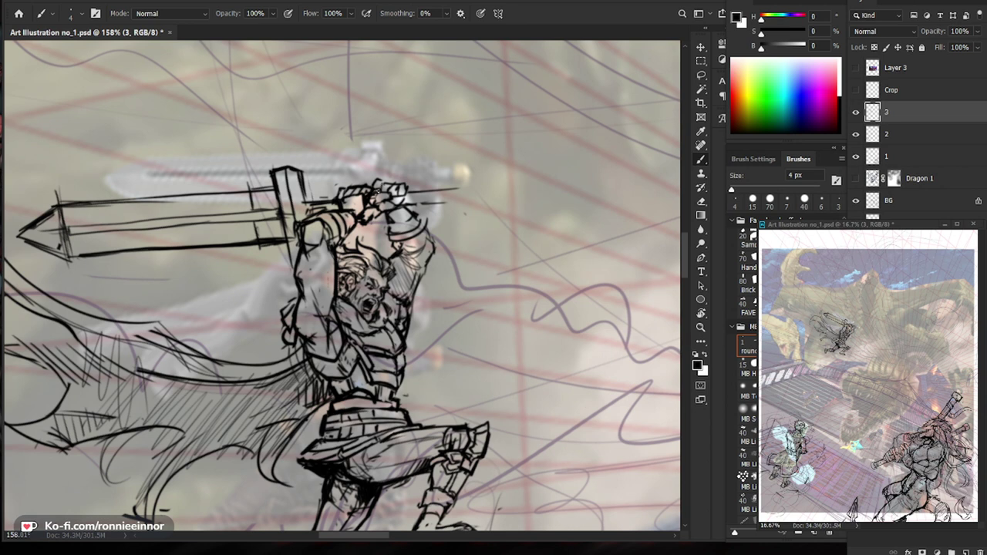
pyautogui.press('e')
pyautogui.moveTo(355, 198); pyautogui.dragTo(349, 199)
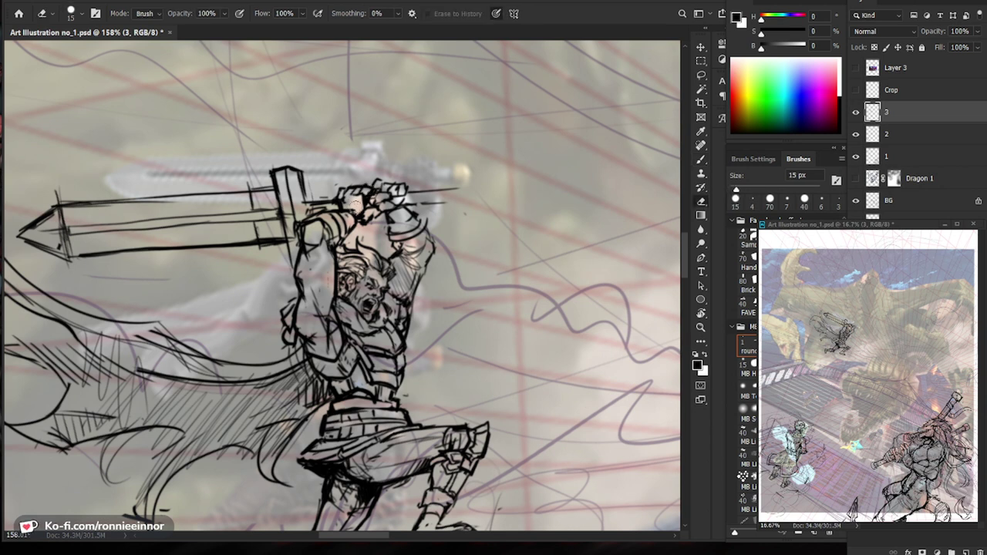
# Refine the contour and shading of the warrior's far raised arm below the bracer, and save the illustration.
pyautogui.press('b')
pyautogui.moveTo(441, 249); pyautogui.dragTo(340, 255)
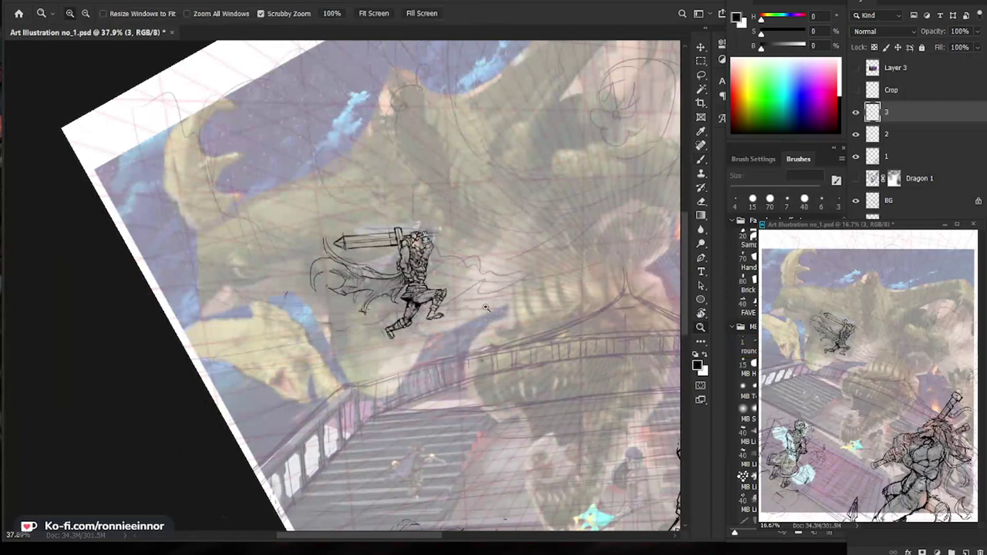
pyautogui.moveTo(430, 257); pyautogui.dragTo(532, 260)
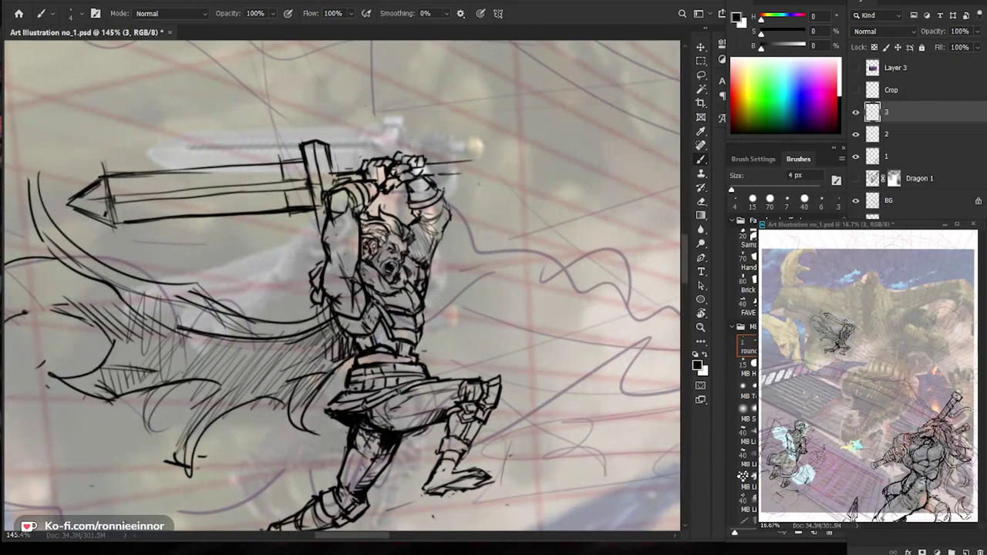
pyautogui.moveTo(444, 199)
pyautogui.mouseDown()
pyautogui.moveTo(412, 210)
pyautogui.moveTo(422, 223)
pyautogui.moveTo(426, 213)
pyautogui.moveTo(421, 222)
pyautogui.mouseUp()
pyautogui.press('e')
pyautogui.press('b')
pyautogui.moveTo(439, 242); pyautogui.dragTo(428, 267)
pyautogui.moveTo(476, 224); pyautogui.dragTo(424, 226)
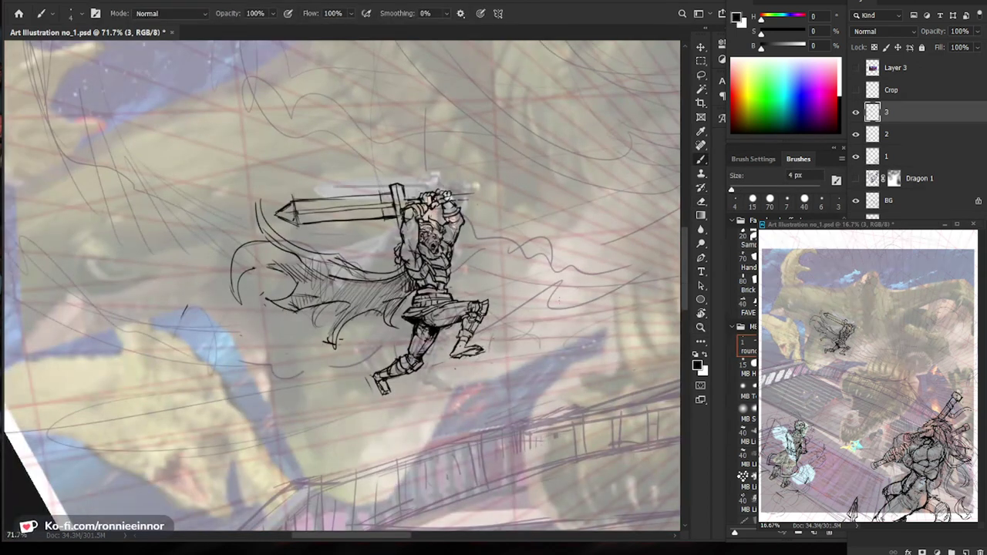
pyautogui.hotkey('ctrl', 's')
# Draw the sword's handle and capped pommel extending behind the warrior's hands.
pyautogui.press('z')
pyautogui.moveTo(459, 198)
pyautogui.mouseDown()
pyautogui.moveTo(495, 188)
pyautogui.moveTo(472, 188)
pyautogui.moveTo(489, 195)
pyautogui.moveTo(479, 200)
pyautogui.mouseUp()
pyautogui.press('b')
pyautogui.press('e')
pyautogui.press('b')
pyautogui.moveTo(480, 186)
pyautogui.mouseDown()
pyautogui.moveTo(488, 185)
pyautogui.moveTo(489, 201)
pyautogui.mouseUp()
pyautogui.press('e')
pyautogui.press('b')
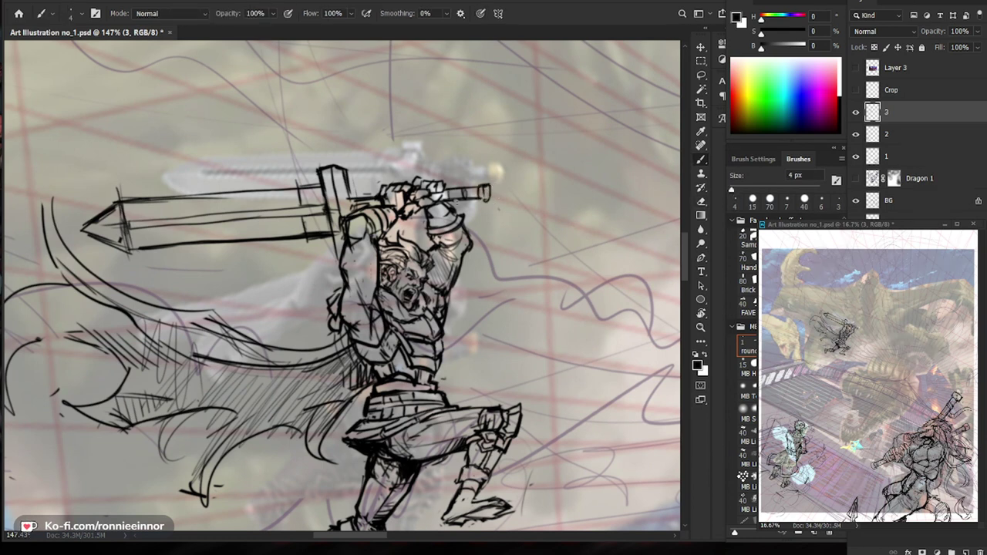
# Reinforce the pommel's outline and end cap with short dark strokes and clean up its edges.
pyautogui.moveTo(528, 190)
pyautogui.mouseDown()
pyautogui.moveTo(451, 190)
pyautogui.moveTo(498, 189)
pyautogui.mouseUp()
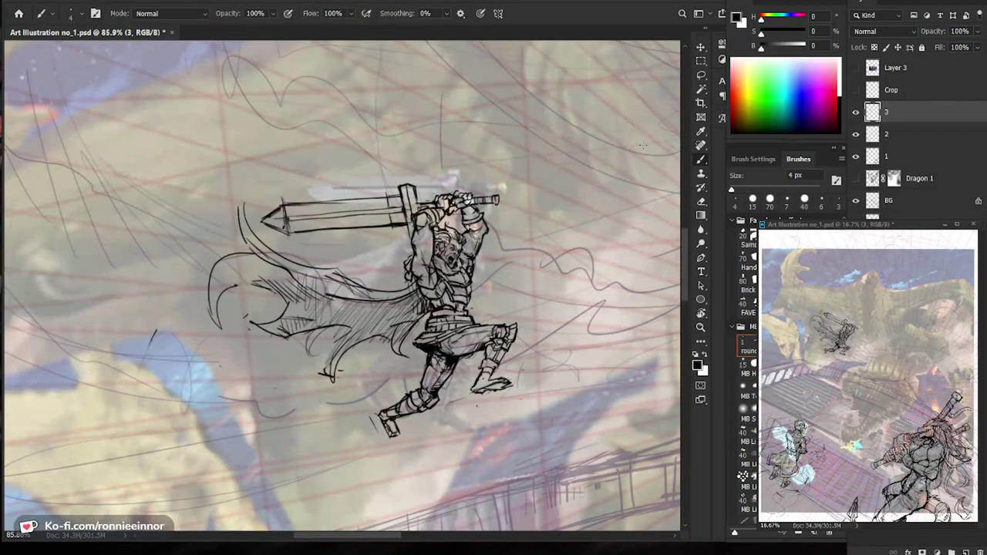
pyautogui.moveTo(494, 196); pyautogui.dragTo(498, 205)
pyautogui.moveTo(491, 199); pyautogui.dragTo(498, 197)
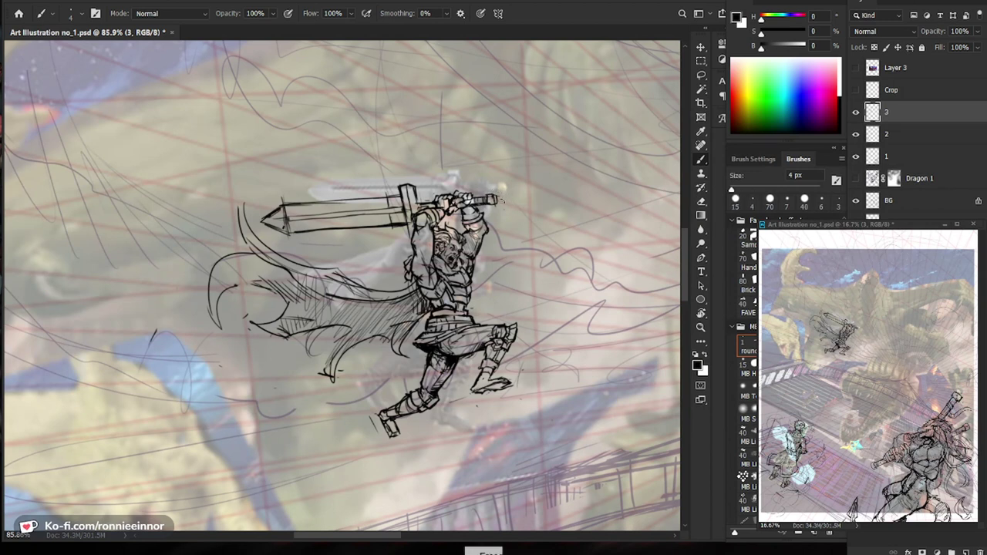
pyautogui.press('e')
pyautogui.press('b')
pyautogui.press('b')
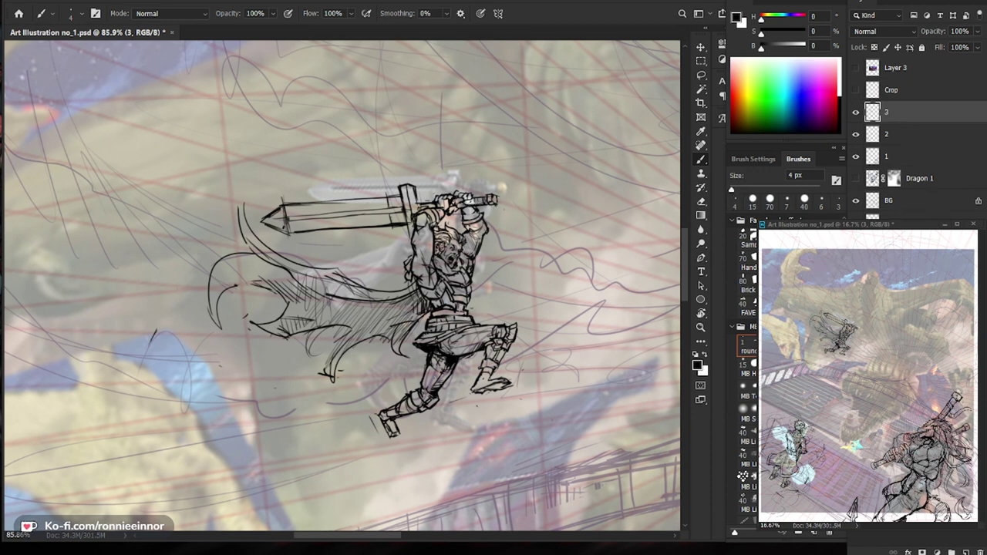
# Touch up the small lines around the warrior's hands and the sword's grip.
pyautogui.moveTo(473, 206); pyautogui.dragTo(462, 212)
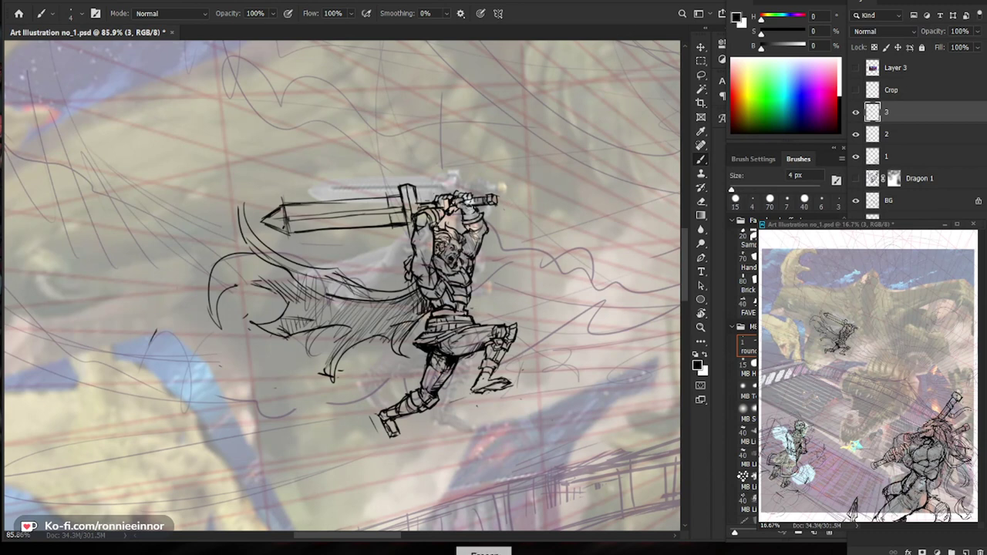
pyautogui.press('b')
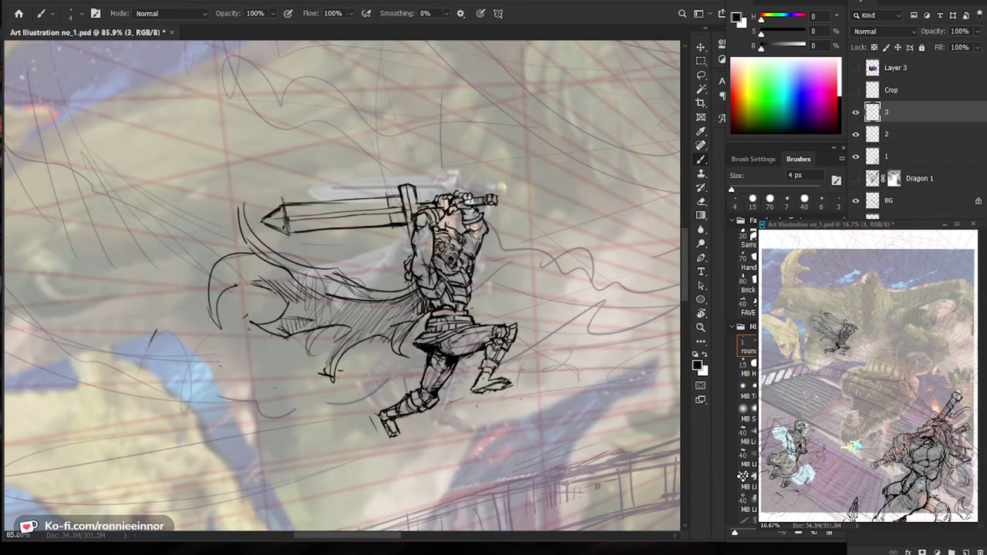
pyautogui.press('b')
pyautogui.press('e')
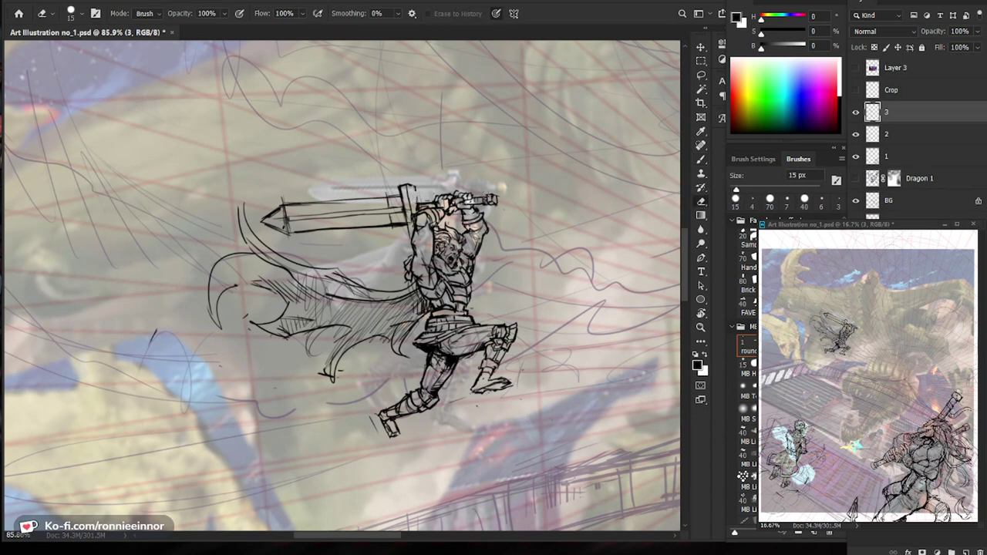
# Lasso the sword's blade and crossguard, rotate them about 2.24 degrees, and deselect.
pyautogui.press('l')
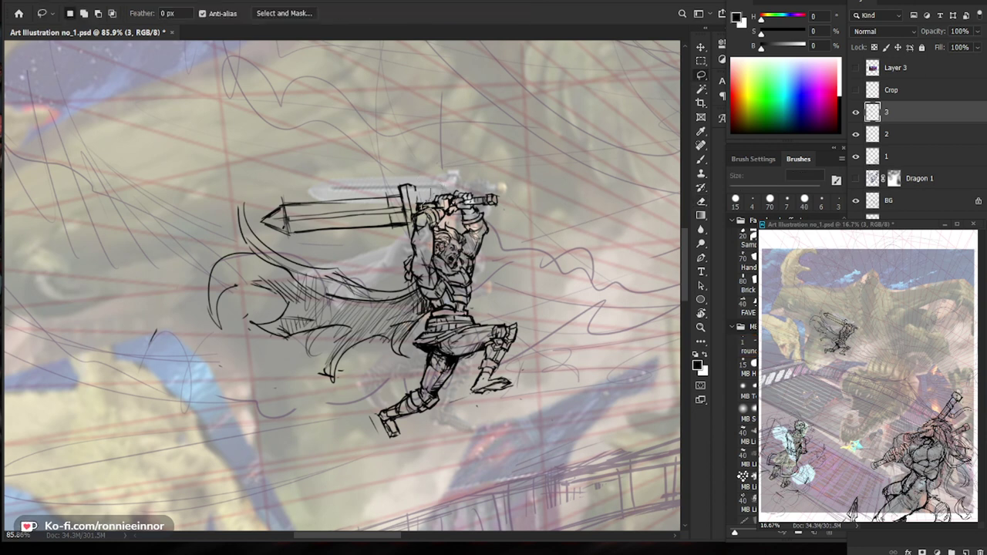
pyautogui.moveTo(418, 222)
pyautogui.mouseDown()
pyautogui.moveTo(276, 250)
pyautogui.moveTo(420, 220)
pyautogui.moveTo(395, 228)
pyautogui.mouseUp()
pyautogui.hotkey('ctrl', 't')
pyautogui.moveTo(418, 70); pyautogui.dragTo(437, 80)
pyautogui.moveTo(382, 253); pyautogui.dragTo(385, 237)
pyautogui.moveTo(258, 207); pyautogui.dragTo(259, 216)
pyautogui.moveTo(351, 235); pyautogui.dragTo(347, 243)
pyautogui.moveTo(288, 333); pyautogui.dragTo(289, 335)
pyautogui.moveTo(362, 253); pyautogui.dragTo(360, 257)
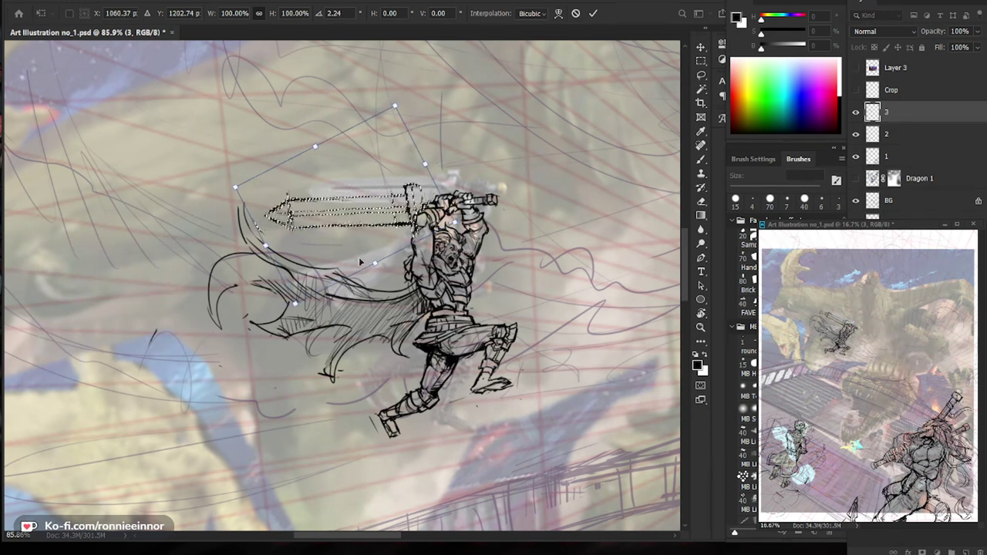
pyautogui.press('Return')
pyautogui.hotkey('ctrl', 'd')
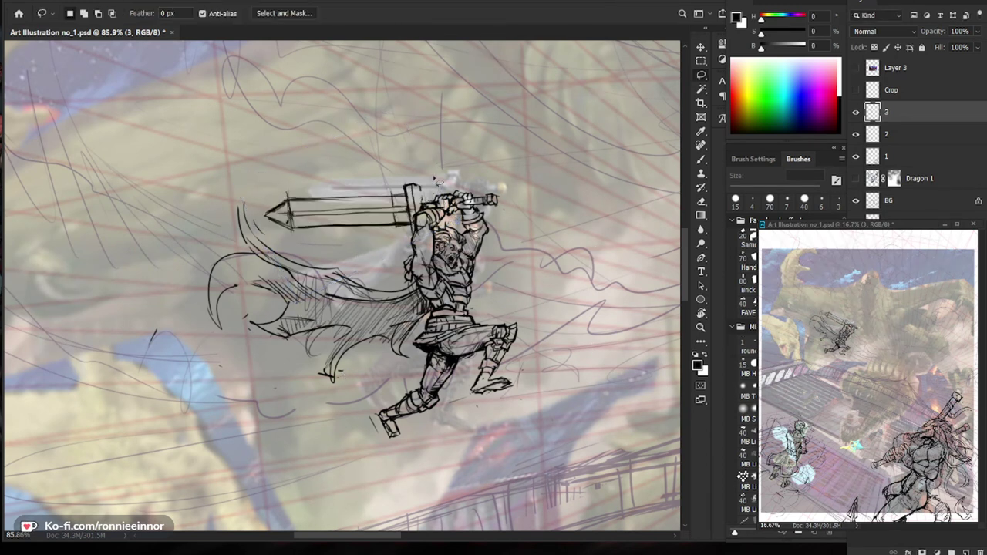
# Erase the old crossguard and redraw it as an upright block closer to the warrior's hands.
pyautogui.press('e')
pyautogui.moveTo(406, 186); pyautogui.dragTo(417, 202)
pyautogui.press('b')
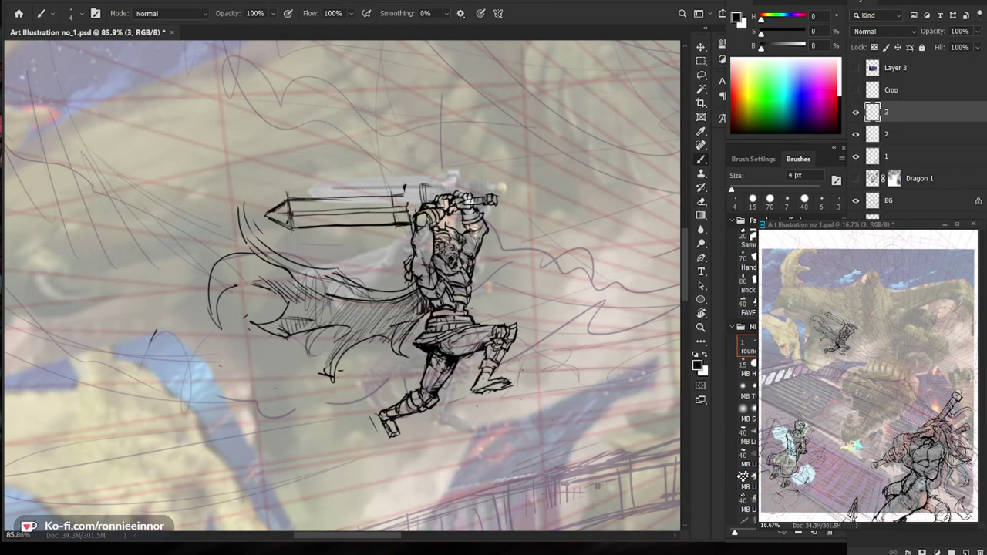
pyautogui.press('e')
pyautogui.moveTo(405, 185); pyautogui.dragTo(413, 194)
pyautogui.press('b')
pyautogui.press('e')
pyautogui.press('b')
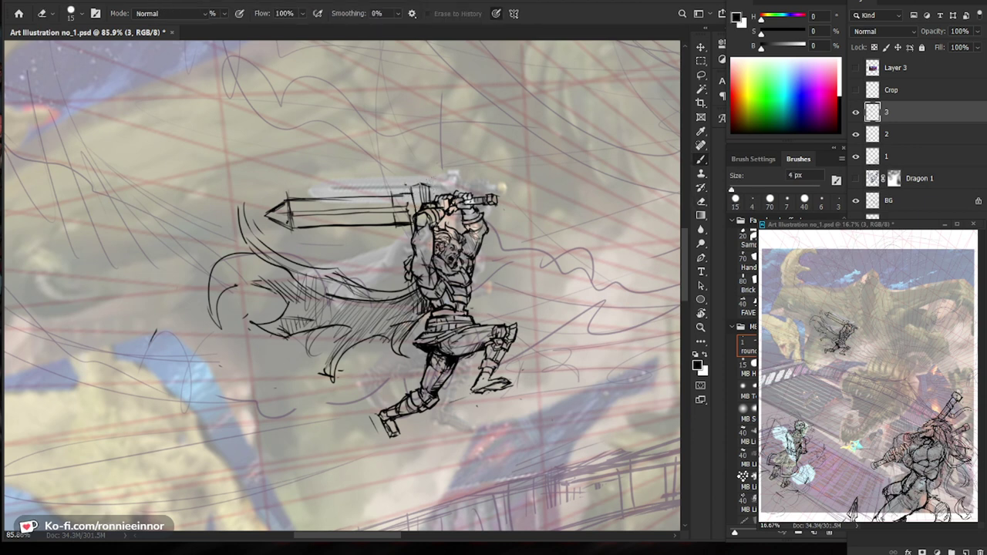
pyautogui.press('b')
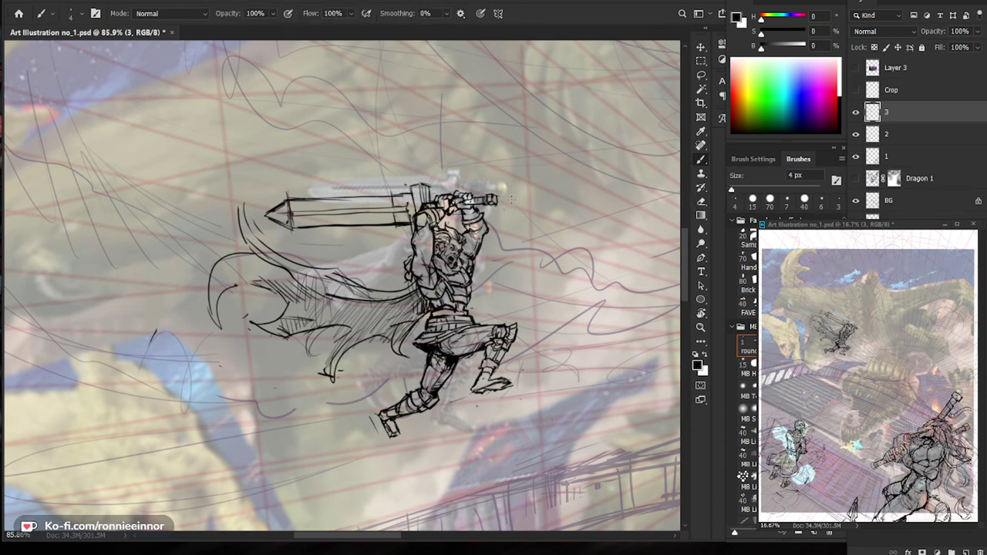
pyautogui.press('e')
pyautogui.press('b')
pyautogui.press('e')
pyautogui.press('b')
# Erase stray marks between the blade and the crossguard and redraw the short lines at the blade's base.
pyautogui.hotkey('ctrl', 'space')
pyautogui.moveTo(477, 210)
pyautogui.mouseDown()
pyautogui.moveTo(395, 212)
pyautogui.moveTo(536, 213)
pyautogui.mouseUp()
pyautogui.hotkey('ctrl', 'space')
pyautogui.press('space')
pyautogui.moveTo(543, 278); pyautogui.dragTo(504, 280)
pyautogui.press('e')
pyautogui.moveTo(489, 189)
pyautogui.mouseDown()
pyautogui.moveTo(497, 220)
pyautogui.moveTo(407, 251)
pyautogui.mouseUp()
pyautogui.press('b')
pyautogui.hotkey('ctrl', 'space')
pyautogui.press('space')
pyautogui.moveTo(514, 459); pyautogui.dragTo(364, 366)
pyautogui.hotkey('ctrl', 'space')
pyautogui.moveTo(314, 153)
pyautogui.mouseDown()
pyautogui.moveTo(413, 154)
pyautogui.moveTo(404, 143)
pyautogui.mouseUp()
pyautogui.press('e')
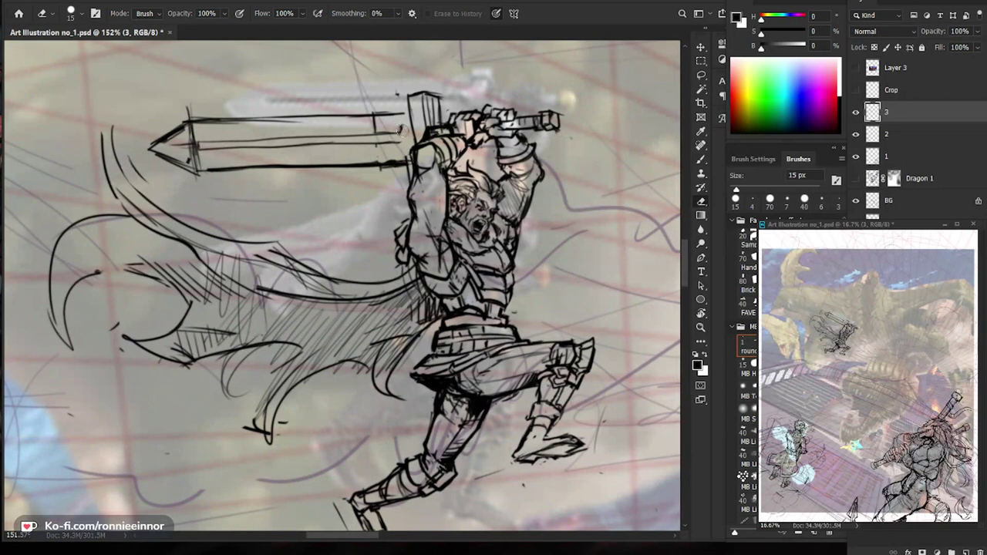
pyautogui.press('b')
pyautogui.moveTo(394, 116); pyautogui.dragTo(403, 113)
# Lasso the blade alone, rotate it -3.49 degrees to tilt its tip downward, and deselect.
pyautogui.press('space')
pyautogui.moveTo(560, 268)
pyautogui.mouseDown()
pyautogui.moveTo(555, 311)
pyautogui.moveTo(592, 350)
pyautogui.moveTo(574, 339)
pyautogui.mouseUp()
pyautogui.hotkey('ctrl', 'space')
pyautogui.press('l')
pyautogui.moveTo(445, 202)
pyautogui.mouseDown()
pyautogui.moveTo(216, 223)
pyautogui.moveTo(470, 326)
pyautogui.mouseUp()
pyautogui.hotkey('ctrl', 't')
pyautogui.moveTo(157, 254)
pyautogui.mouseDown()
pyautogui.moveTo(158, 274)
pyautogui.moveTo(155, 264)
pyautogui.mouseUp()
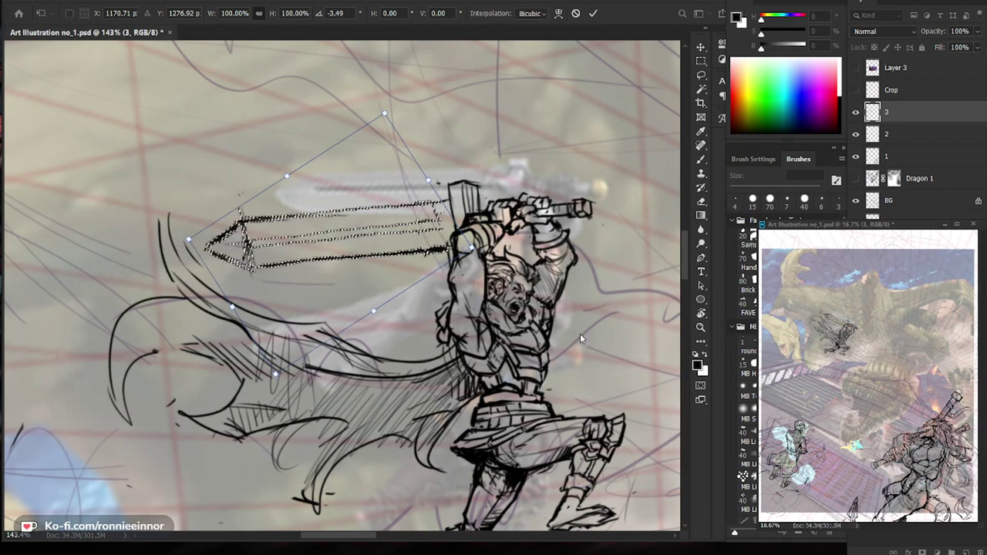
pyautogui.press('Return')
pyautogui.hotkey('ctrl', 'd')
# Refine the crossguard's edge and the blade lines that meet it with small strokes and erasures.
pyautogui.moveTo(554, 280); pyautogui.dragTo(505, 281)
pyautogui.scroll(8, 544, 270)
pyautogui.press('b')
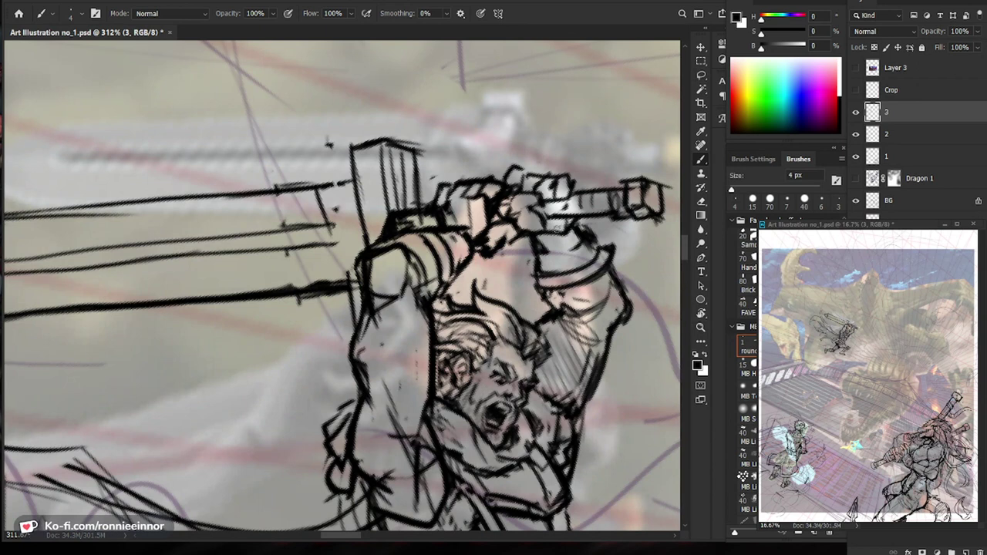
pyautogui.moveTo(571, 218)
pyautogui.mouseDown()
pyautogui.moveTo(496, 256)
pyautogui.moveTo(524, 254)
pyautogui.mouseUp()
pyautogui.press('e')
pyautogui.press('b')
pyautogui.moveTo(464, 253); pyautogui.dragTo(532, 249)
# Draw a bold hooked fold on the lower edge of the warrior's cape.
pyautogui.moveTo(583, 248); pyautogui.dragTo(494, 249)
pyautogui.moveTo(555, 490); pyautogui.dragTo(380, 369)
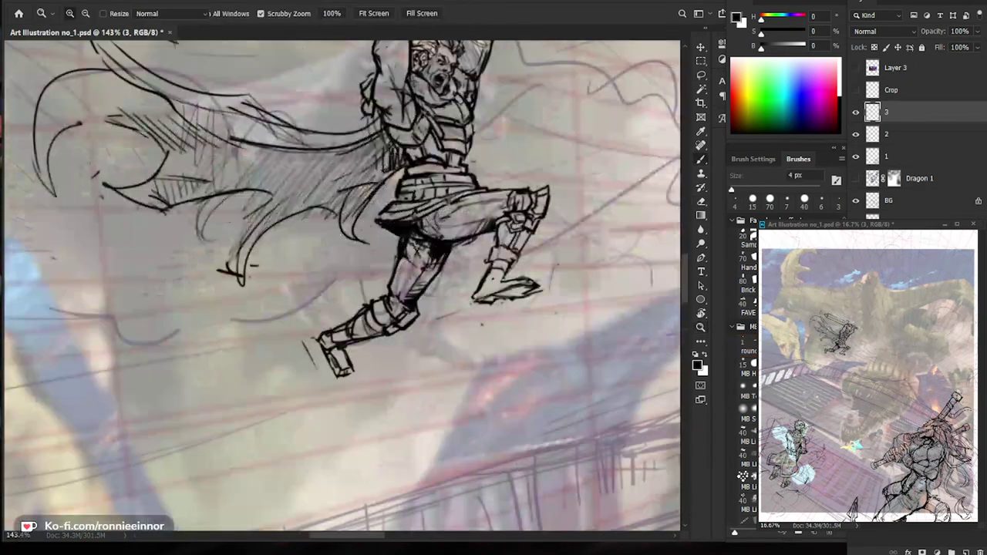
pyautogui.scroll(4, 312, 231)
pyautogui.press('Return')
pyautogui.moveTo(241, 192); pyautogui.dragTo(210, 240)
pyautogui.moveTo(212, 196); pyautogui.dragTo(210, 234)
pyautogui.press('e')
pyautogui.press('b')
pyautogui.moveTo(235, 159); pyautogui.dragTo(227, 197)
pyautogui.moveTo(251, 155)
pyautogui.mouseDown()
pyautogui.moveTo(232, 193)
pyautogui.moveTo(305, 270)
pyautogui.moveTo(422, 262)
pyautogui.moveTo(377, 278)
pyautogui.moveTo(337, 310)
pyautogui.mouseUp()
# Add a pointed fold rising from the cape's upper edge and erase the lines that overlap it.
pyautogui.moveTo(409, 275)
pyautogui.mouseDown()
pyautogui.moveTo(324, 317)
pyautogui.moveTo(361, 285)
pyautogui.mouseUp()
pyautogui.moveTo(415, 273); pyautogui.dragTo(268, 245)
pyautogui.press('e')
pyautogui.press('b')
pyautogui.press('e')
pyautogui.moveTo(328, 258); pyautogui.dragTo(300, 245)
pyautogui.moveTo(280, 248)
pyautogui.mouseDown()
pyautogui.moveTo(261, 282)
pyautogui.moveTo(264, 250)
pyautogui.moveTo(284, 234)
pyautogui.moveTo(254, 267)
pyautogui.mouseUp()
pyautogui.press('b')
pyautogui.moveTo(262, 227); pyautogui.dragTo(256, 279)
pyautogui.moveTo(436, 275); pyautogui.dragTo(370, 276)
pyautogui.moveTo(432, 298); pyautogui.dragTo(292, 245)
pyautogui.moveTo(290, 204); pyautogui.dragTo(386, 204)
# Redraw the cape's far upper tip as a long, sharp curve and trim the surrounding lines.
pyautogui.press('e')
pyautogui.moveTo(227, 224); pyautogui.dragTo(261, 261)
pyautogui.press('b')
pyautogui.moveTo(339, 258); pyautogui.dragTo(287, 255)
pyautogui.moveTo(224, 173); pyautogui.dragTo(274, 250)
pyautogui.moveTo(224, 169)
pyautogui.mouseDown()
pyautogui.moveTo(220, 220)
pyautogui.moveTo(230, 237)
pyautogui.mouseUp()
pyautogui.moveTo(230, 238); pyautogui.dragTo(252, 261)
pyautogui.moveTo(208, 216); pyautogui.dragTo(362, 337)
pyautogui.press('e')
pyautogui.moveTo(193, 219)
pyautogui.mouseDown()
pyautogui.moveTo(207, 292)
pyautogui.moveTo(285, 357)
pyautogui.mouseUp()
pyautogui.press('b')
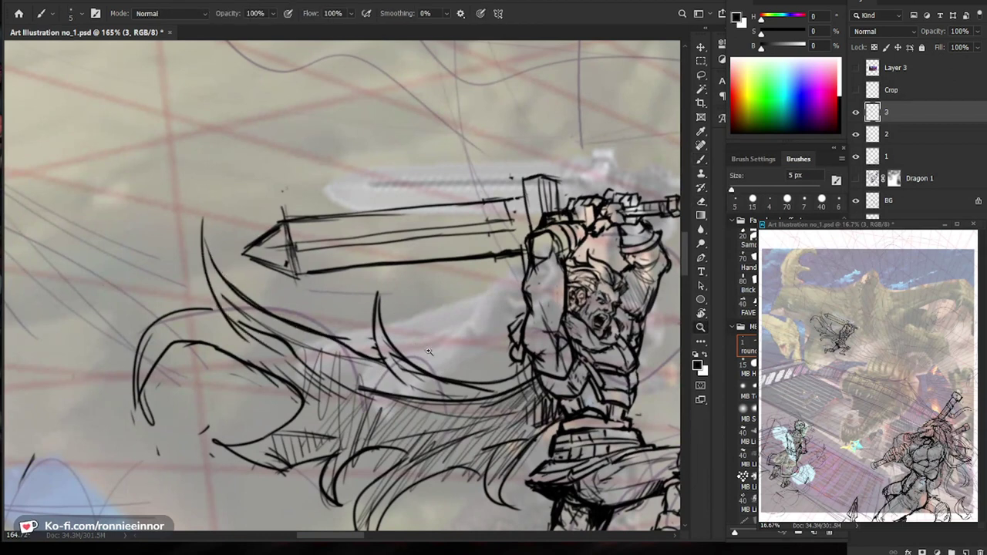
# Clean up the cape's upper contour where it sweeps toward the warrior's shoulder.
pyautogui.moveTo(429, 353); pyautogui.dragTo(332, 353)
pyautogui.moveTo(584, 483); pyautogui.dragTo(472, 359)
pyautogui.moveTo(314, 320); pyautogui.dragTo(347, 318)
pyautogui.moveTo(341, 256); pyautogui.dragTo(390, 319)
pyautogui.moveTo(399, 277); pyautogui.dragTo(457, 278)
pyautogui.press('e')
pyautogui.moveTo(388, 255)
pyautogui.mouseDown()
pyautogui.moveTo(395, 271)
pyautogui.moveTo(381, 263)
pyautogui.moveTo(386, 253)
pyautogui.mouseUp()
pyautogui.press('b')
pyautogui.press('e')
pyautogui.press('b')
pyautogui.press('e')
pyautogui.press('b')
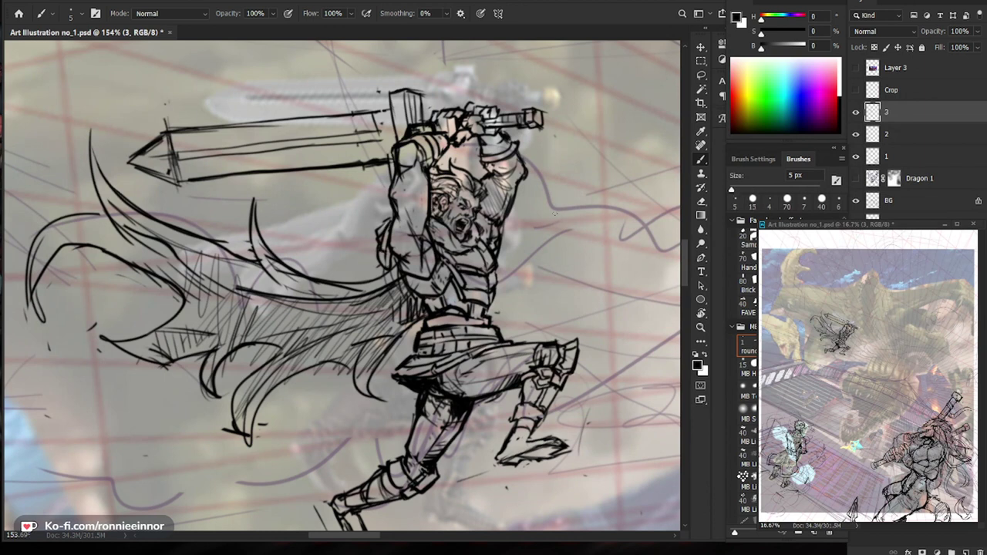
# Refine the lines of the near upper arm and the cape gathered behind the shoulder.
pyautogui.press('e')
pyautogui.moveTo(385, 236); pyautogui.dragTo(387, 215)
pyautogui.press('b')
pyautogui.press('e')
pyautogui.moveTo(432, 226); pyautogui.dragTo(435, 243)
pyautogui.press('b')
pyautogui.moveTo(540, 263)
pyautogui.mouseDown()
pyautogui.moveTo(474, 261)
pyautogui.moveTo(571, 261)
pyautogui.mouseUp()
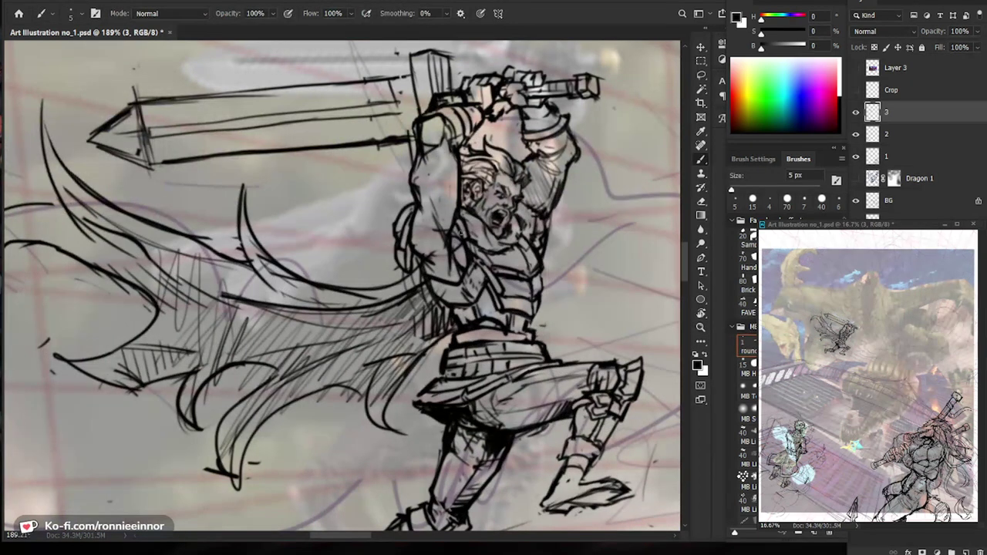
pyautogui.press('e')
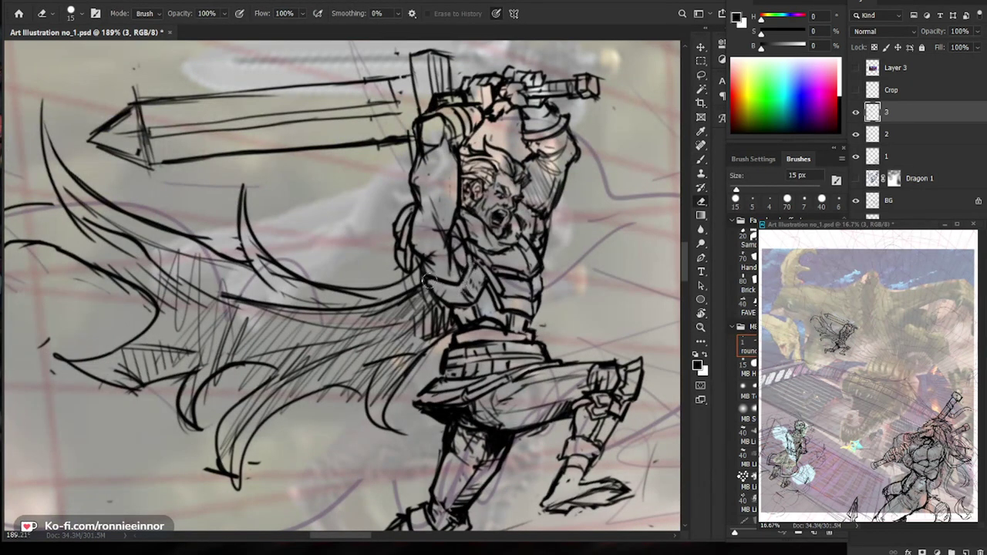
pyautogui.press('b')
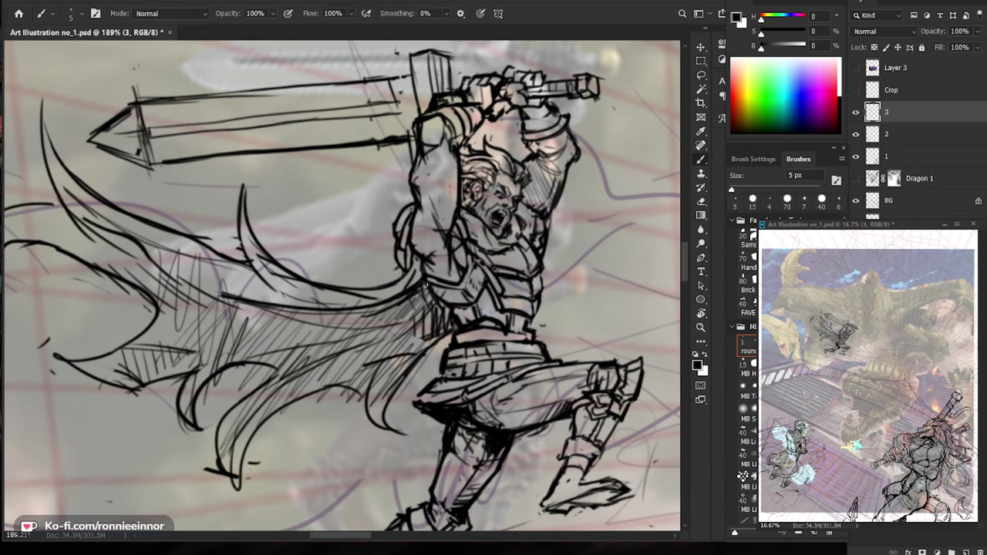
# Lasso the blade, rotate it slightly around its guard end to lower the tip, and deselect.
pyautogui.hotkey('ctrl', 'space')
pyautogui.moveTo(480, 310); pyautogui.dragTo(394, 310)
pyautogui.moveTo(534, 471); pyautogui.dragTo(523, 452)
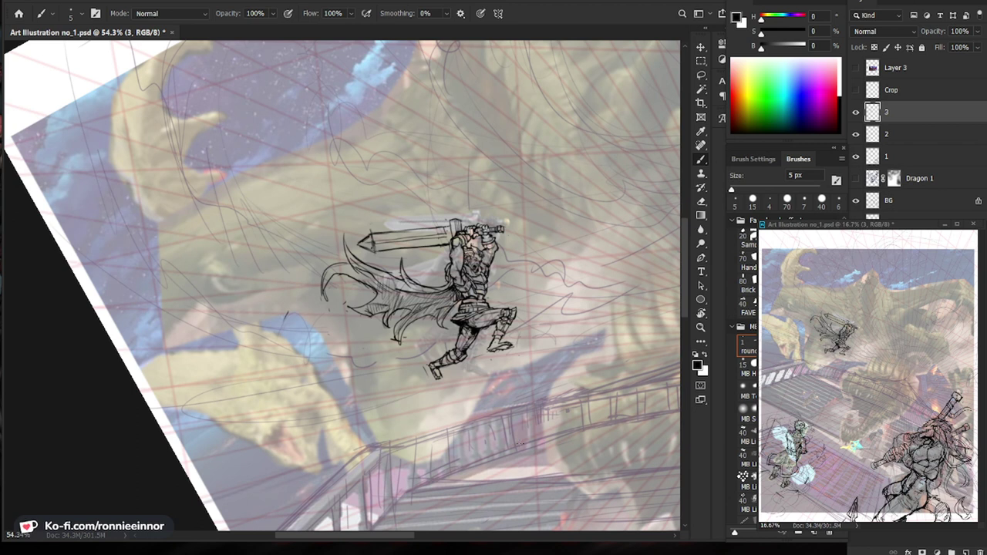
pyautogui.moveTo(441, 224); pyautogui.dragTo(506, 223)
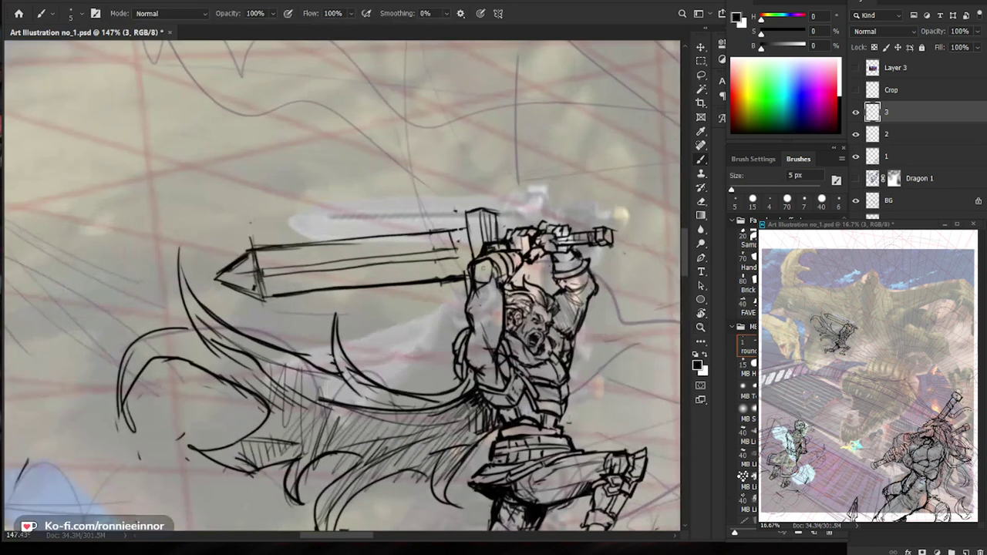
pyautogui.press('l')
pyautogui.moveTo(443, 210)
pyautogui.mouseDown()
pyautogui.moveTo(232, 278)
pyautogui.moveTo(463, 282)
pyautogui.moveTo(456, 220)
pyautogui.mouseUp()
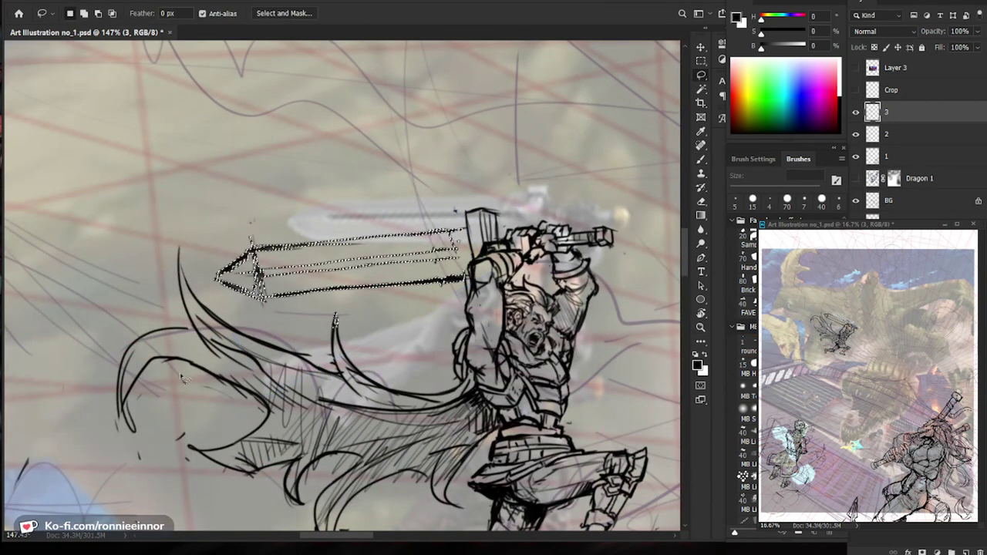
pyautogui.hotkey('ctrl', 't')
pyautogui.keyDown('alt'); pyautogui.click(455, 255); pyautogui.keyUp('alt')
pyautogui.moveTo(182, 252); pyautogui.dragTo(177, 270)
pyautogui.press('Return')
pyautogui.hotkey('ctrl', 'd')
# Redraw the warrior's trailing boot with a thicker outline and hatch its sole.
pyautogui.press('z')
pyautogui.moveTo(466, 332); pyautogui.dragTo(394, 391)
pyautogui.moveTo(572, 487); pyautogui.dragTo(420, 394)
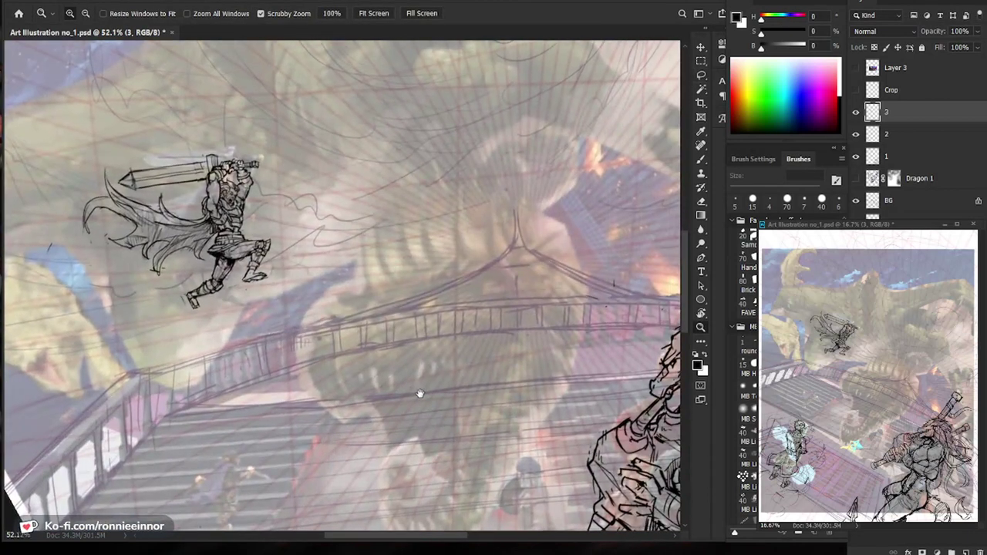
pyautogui.moveTo(205, 304)
pyautogui.mouseDown()
pyautogui.moveTo(266, 300)
pyautogui.moveTo(200, 340)
pyautogui.moveTo(176, 307)
pyautogui.moveTo(172, 335)
pyautogui.moveTo(190, 338)
pyautogui.mouseUp()
pyautogui.press('e')
pyautogui.press('b')
pyautogui.moveTo(171, 334); pyautogui.dragTo(207, 333)
pyautogui.moveTo(366, 282)
pyautogui.mouseDown()
pyautogui.moveTo(398, 394)
pyautogui.moveTo(389, 393)
pyautogui.mouseUp()
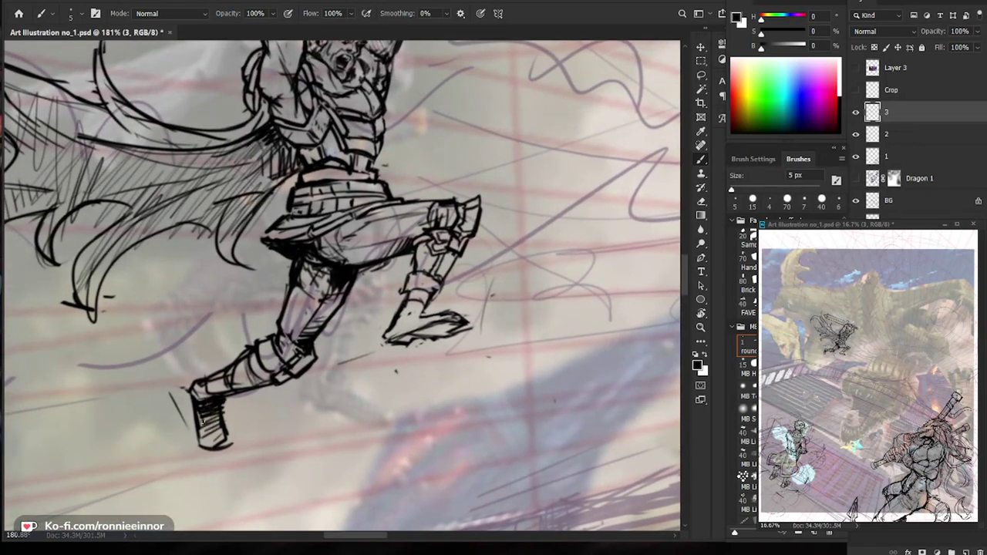
# Reinforce the heel and ankle contour of the trailing boot and clean up its edges.
pyautogui.moveTo(445, 348); pyautogui.dragTo(422, 384)
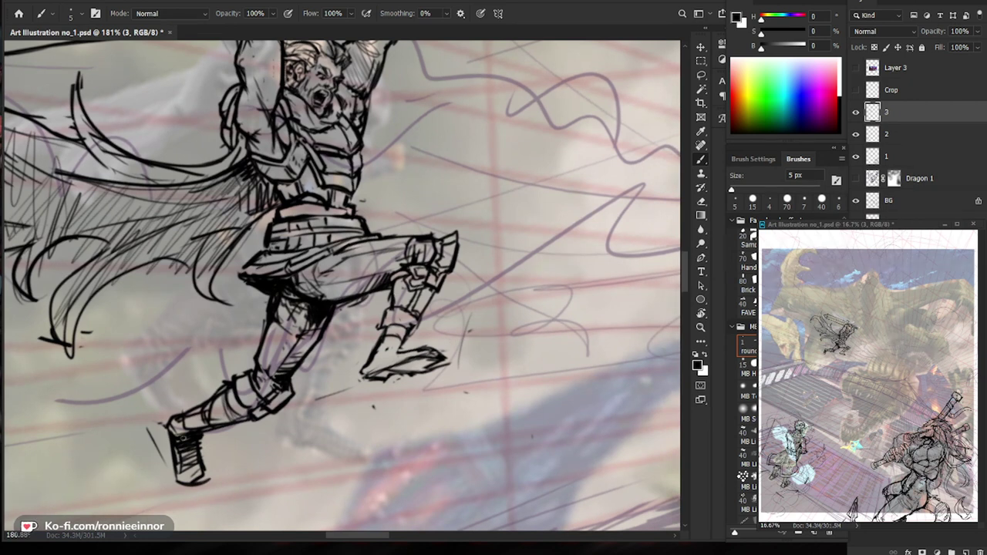
pyautogui.moveTo(162, 430)
pyautogui.mouseDown()
pyautogui.moveTo(178, 485)
pyautogui.moveTo(207, 466)
pyautogui.moveTo(208, 482)
pyautogui.moveTo(193, 487)
pyautogui.mouseUp()
pyautogui.press('e')
pyautogui.press('b')
pyautogui.moveTo(494, 262); pyautogui.dragTo(455, 286)
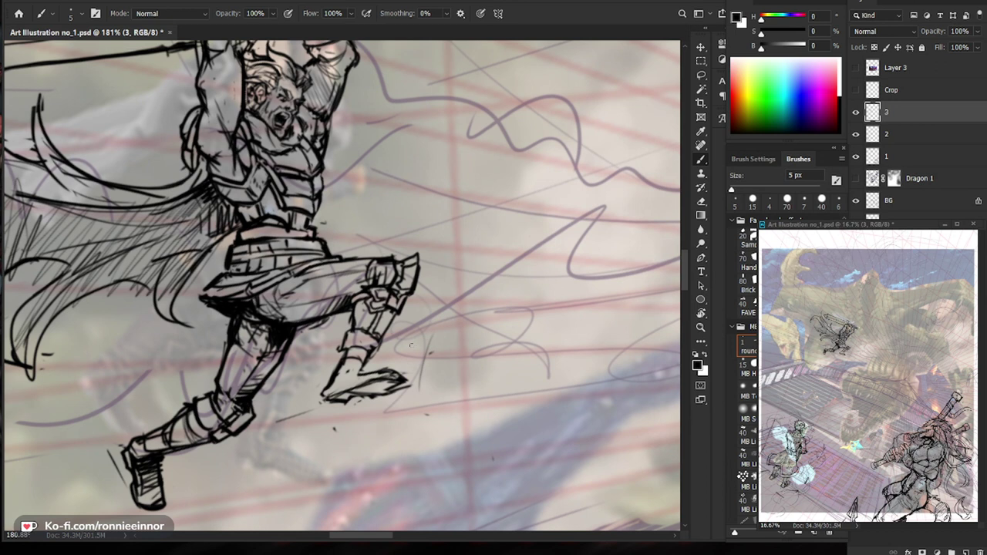
# Redraw the underside of the leading foot, alternating short dark strokes with erasing.
pyautogui.moveTo(324, 394)
pyautogui.mouseDown()
pyautogui.moveTo(401, 373)
pyautogui.moveTo(383, 371)
pyautogui.moveTo(409, 374)
pyautogui.moveTo(386, 395)
pyautogui.moveTo(406, 383)
pyautogui.moveTo(330, 404)
pyautogui.mouseUp()
pyautogui.press('e')
pyautogui.press('b')
pyautogui.press('e')
pyautogui.press('b')
pyautogui.press('e')
pyautogui.press('b')
pyautogui.moveTo(339, 397); pyautogui.dragTo(364, 399)
# Shade the thigh of the trailing leg with hatching strokes from below the skirt toward the knee.
pyautogui.moveTo(437, 388); pyautogui.dragTo(363, 389)
pyautogui.moveTo(436, 386); pyautogui.dragTo(540, 386)
pyautogui.press('b')
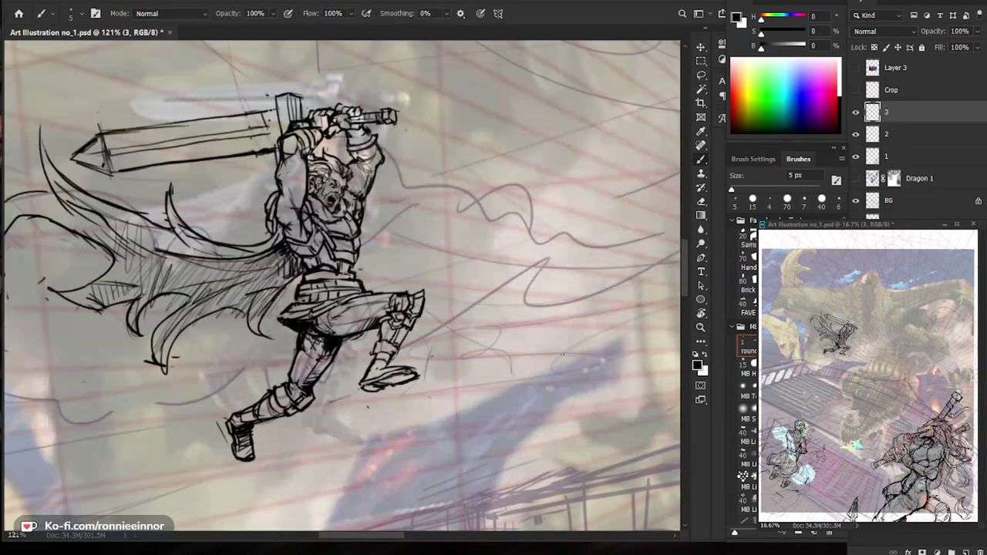
pyautogui.moveTo(336, 377); pyautogui.dragTo(348, 377)
pyautogui.moveTo(303, 328); pyautogui.dragTo(322, 334)
pyautogui.moveTo(301, 331); pyautogui.dragTo(323, 343)
pyautogui.moveTo(302, 341); pyautogui.dragTo(324, 359)
pyautogui.moveTo(289, 353); pyautogui.dragTo(316, 369)
pyautogui.moveTo(288, 367)
pyautogui.mouseDown()
pyautogui.moveTo(318, 378)
pyautogui.moveTo(305, 383)
pyautogui.mouseUp()
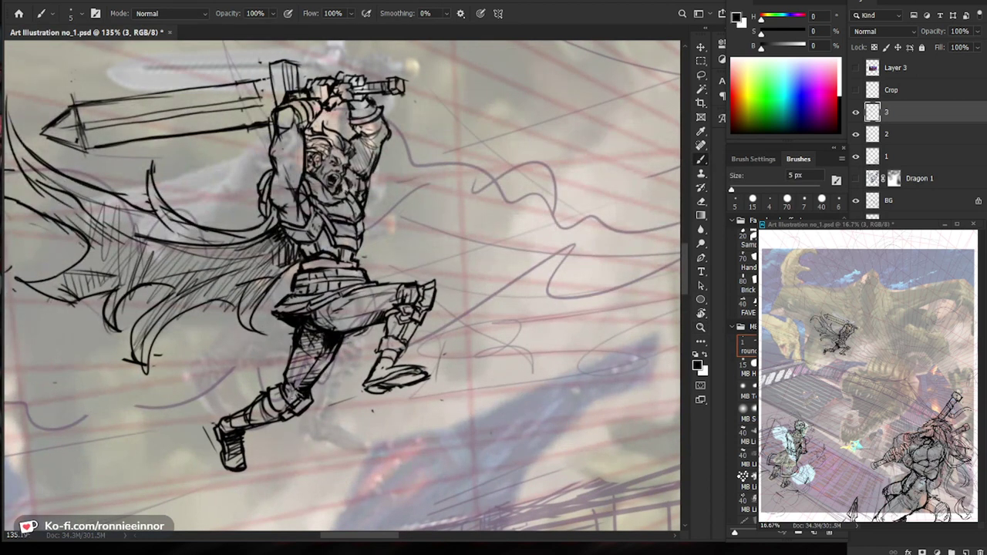
# Retouch the shin and ankle lines of the warrior's trailing boot with short brush strokes and light erasing.
pyautogui.moveTo(438, 363); pyautogui.dragTo(425, 363)
pyautogui.moveTo(278, 389)
pyautogui.mouseDown()
pyautogui.moveTo(302, 389)
pyautogui.moveTo(257, 412)
pyautogui.moveTo(273, 418)
pyautogui.moveTo(255, 431)
pyautogui.moveTo(289, 421)
pyautogui.moveTo(256, 432)
pyautogui.mouseUp()
pyautogui.press('e')
pyautogui.press('b')
pyautogui.press('e')
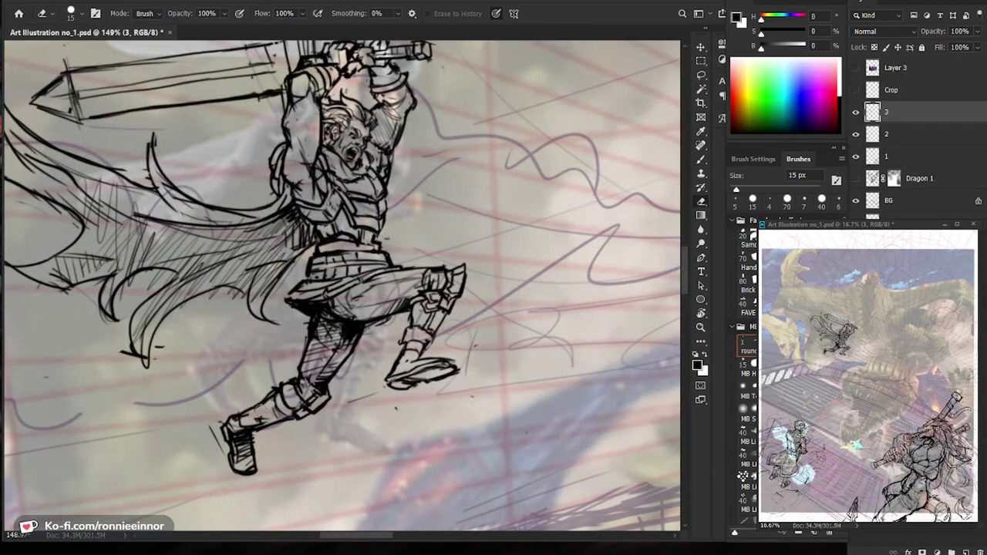
pyautogui.press('b')
pyautogui.moveTo(254, 421)
pyautogui.mouseDown()
pyautogui.moveTo(245, 412)
pyautogui.moveTo(244, 431)
pyautogui.mouseUp()
pyautogui.press('e')
pyautogui.press('b')
pyautogui.moveTo(514, 403); pyautogui.dragTo(473, 430)
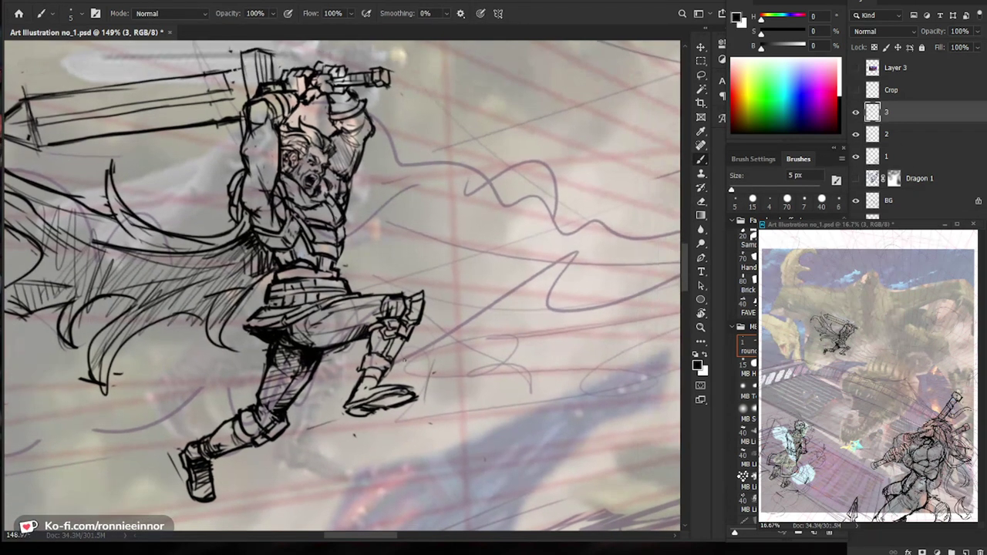
# Extend the raised sword's blade lines so that they meet the crossguard.
pyautogui.scroll(2, 413, 363)
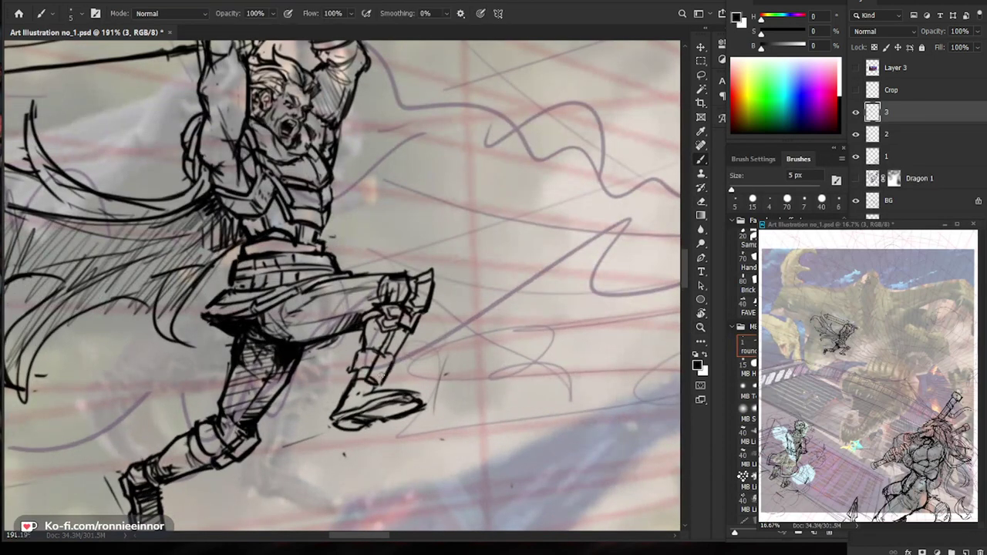
pyautogui.scroll(-8, 424, 371)
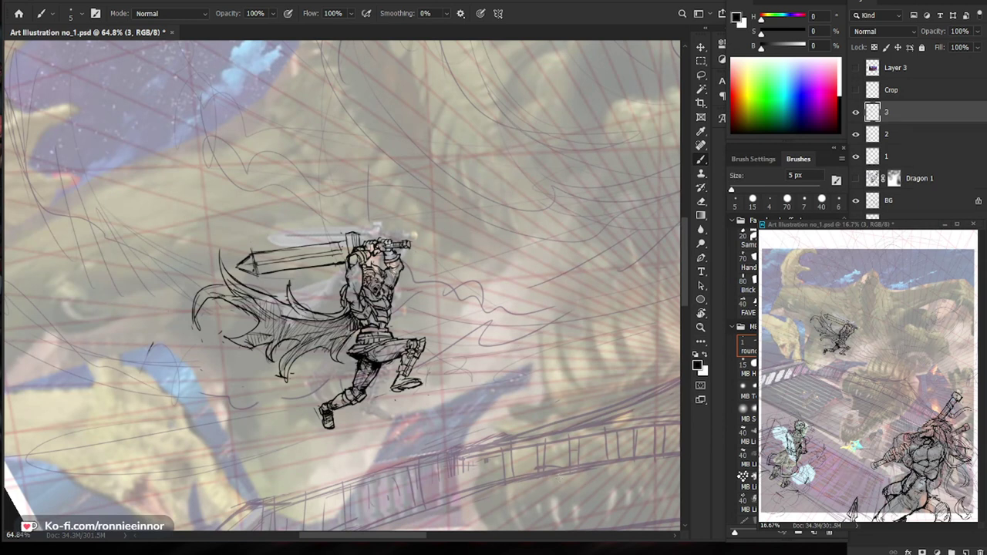
pyautogui.hotkey('ctrl', '1')
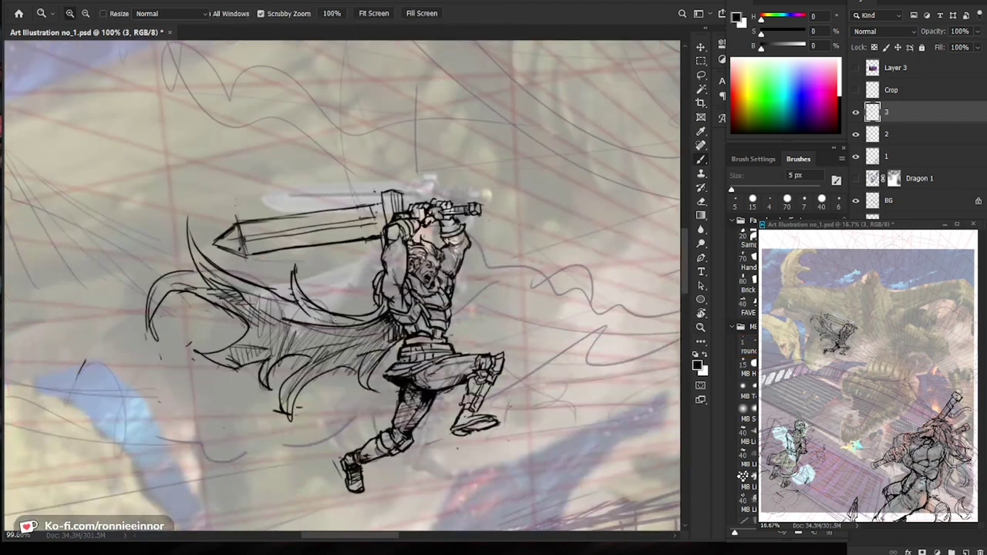
pyautogui.moveTo(282, 317); pyautogui.dragTo(69, 327)
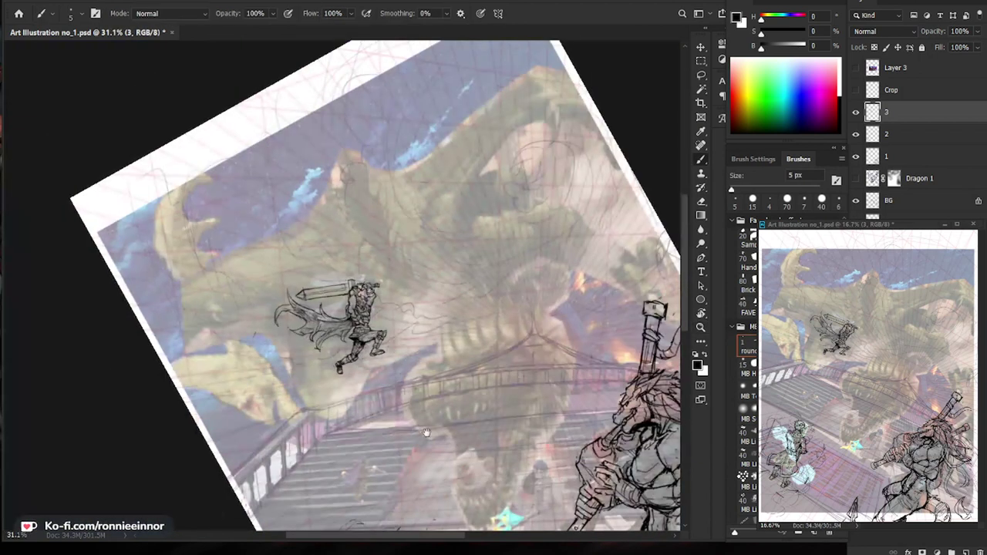
pyautogui.moveTo(509, 447); pyautogui.dragTo(494, 308)
pyautogui.moveTo(452, 259); pyautogui.dragTo(453, 360)
pyautogui.moveTo(216, 257); pyautogui.dragTo(448, 205)
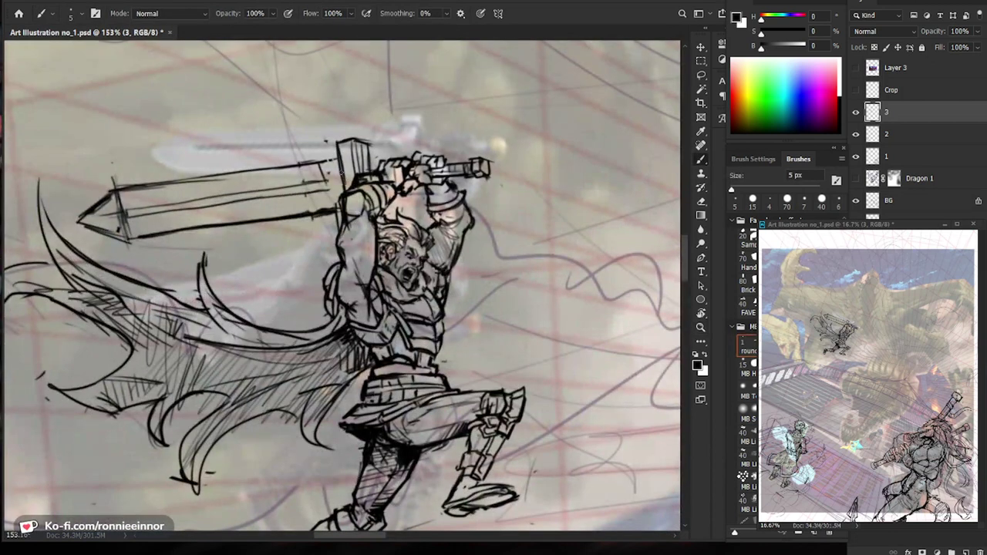
pyautogui.press('e')
pyautogui.press('b')
pyautogui.moveTo(344, 179); pyautogui.dragTo(313, 185)
pyautogui.moveTo(344, 187)
pyautogui.mouseDown()
pyautogui.moveTo(310, 194)
pyautogui.moveTo(395, 313)
pyautogui.mouseUp()
# Erase stray marks around the sword blade and redraw its long edges with straight strokes.
pyautogui.press('e')
pyautogui.moveTo(192, 299); pyautogui.dragTo(187, 287)
pyautogui.moveTo(390, 249); pyautogui.dragTo(244, 289)
pyautogui.press('b')
pyautogui.moveTo(179, 293); pyautogui.dragTo(403, 263)
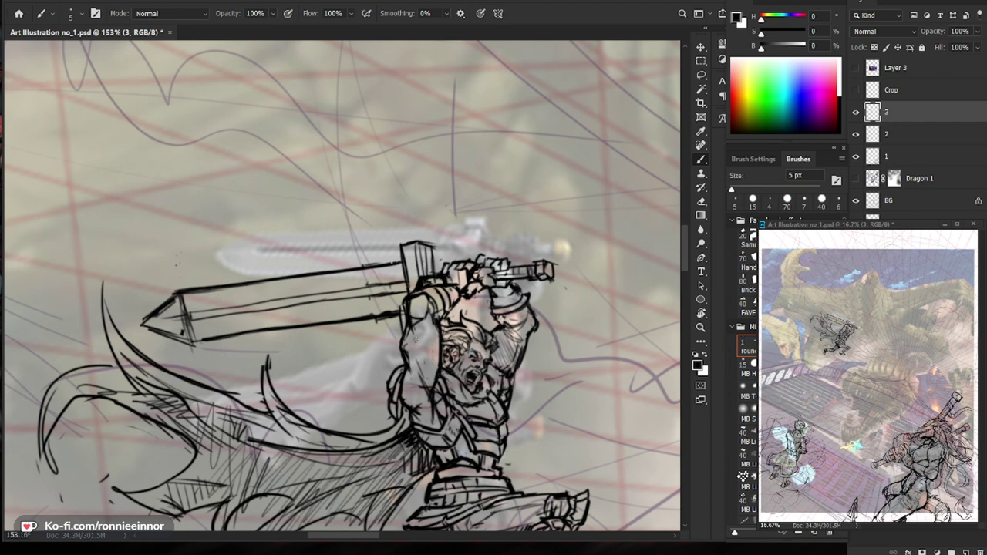
pyautogui.scroll(-5, 423, 344)
pyautogui.press('e')
pyautogui.moveTo(338, 409); pyautogui.dragTo(368, 412)
pyautogui.press('b')
pyautogui.moveTo(305, 401); pyautogui.dragTo(352, 410)
pyautogui.moveTo(295, 401); pyautogui.dragTo(360, 409)
# Enlarge the eraser to 30 px and erase the inner lines of the cape's curled trailing tip.
pyautogui.press('z')
pyautogui.moveTo(486, 400); pyautogui.dragTo(444, 400)
pyautogui.moveTo(571, 432); pyautogui.dragTo(489, 183)
pyautogui.moveTo(552, 160); pyautogui.dragTo(540, 160)
pyautogui.moveTo(587, 276); pyautogui.dragTo(481, 386)
pyautogui.moveTo(135, 220); pyautogui.dragTo(217, 253)
pyautogui.press('e')
pyautogui.press(']')
pyautogui.press(']')
pyautogui.press(']')
pyautogui.moveTo(272, 272)
pyautogui.mouseDown()
pyautogui.moveTo(257, 261)
pyautogui.moveTo(161, 290)
pyautogui.moveTo(158, 305)
pyautogui.mouseUp()
pyautogui.moveTo(203, 236); pyautogui.dragTo(191, 235)
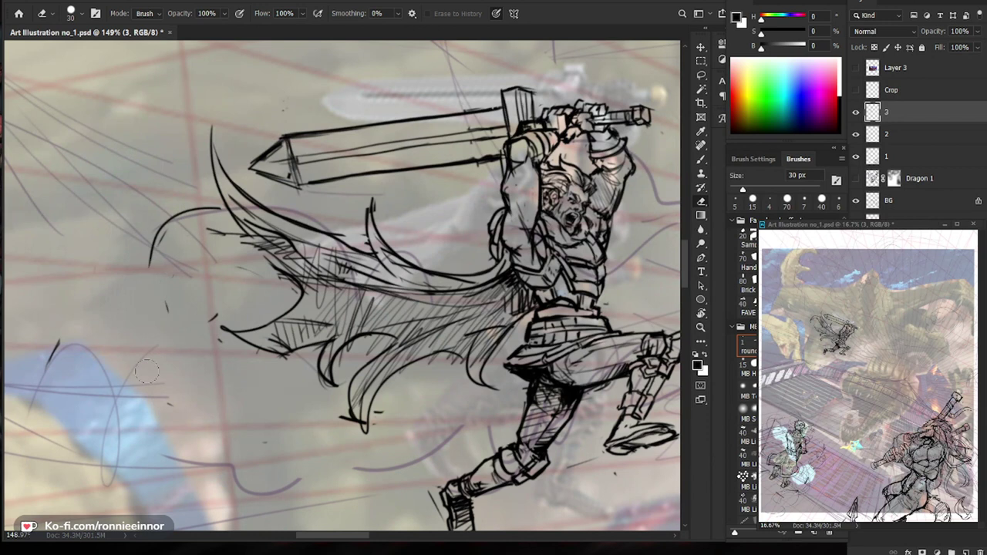
# Redraw the inner edge of the cape's curled tip as a smooth tapering arc with the 5 px brush.
pyautogui.press('b')
pyautogui.moveTo(303, 288); pyautogui.dragTo(156, 269)
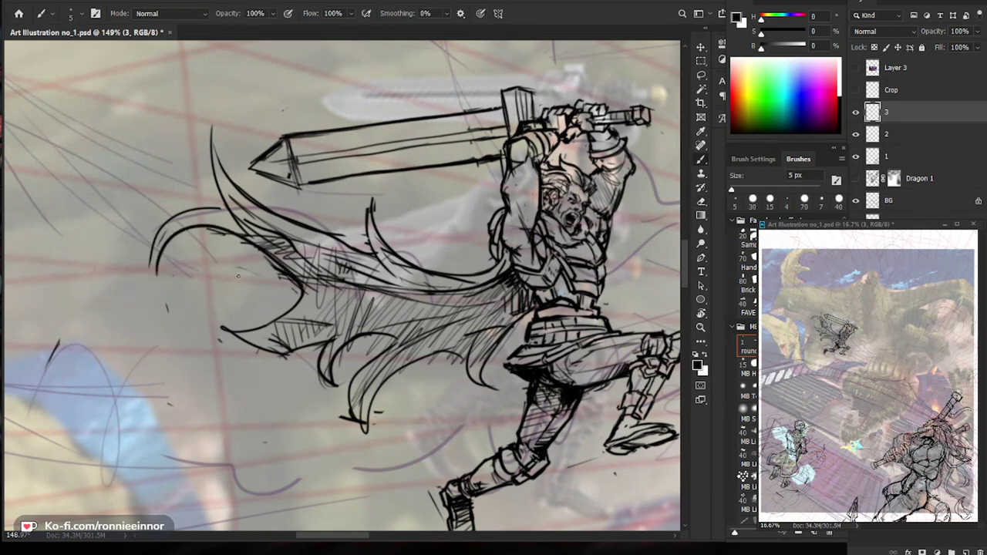
pyautogui.moveTo(256, 277); pyautogui.dragTo(127, 274)
# Reset the canvas rotation and check the leaping warrior against the whole composition.
pyautogui.moveTo(572, 501); pyautogui.dragTo(505, 349)
pyautogui.press('r')
pyautogui.moveTo(406, 145); pyautogui.dragTo(463, 189)
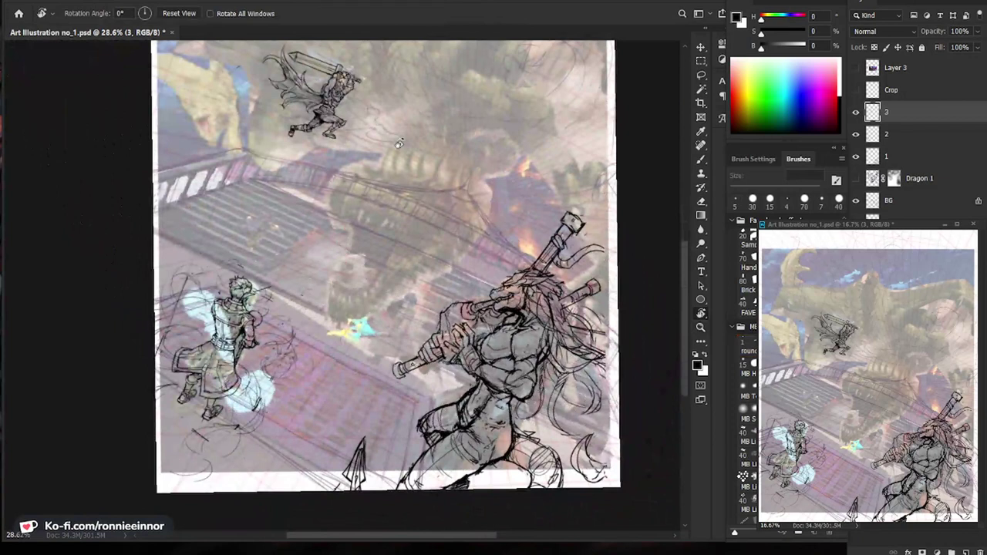
pyautogui.click(183, 17)
pyautogui.press('z')
pyautogui.moveTo(422, 139); pyautogui.dragTo(457, 140)
pyautogui.press('r')
pyautogui.moveTo(378, 145); pyautogui.dragTo(393, 329)
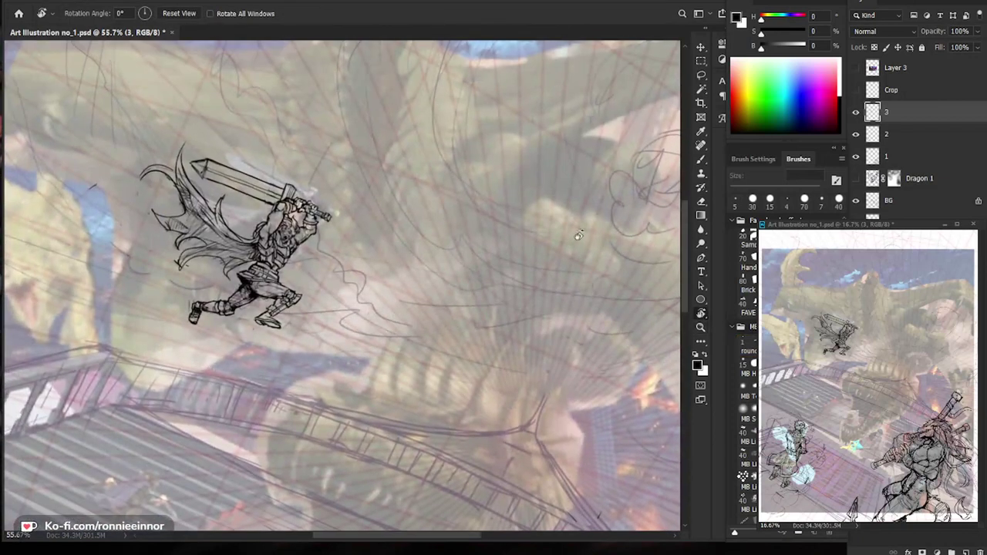
# Set the eraser to 7 px and refine the line work where the warrior's raised hands meet the crossguard.
pyautogui.press('z')
pyautogui.scroll(5, 287, 187)
pyautogui.press('b')
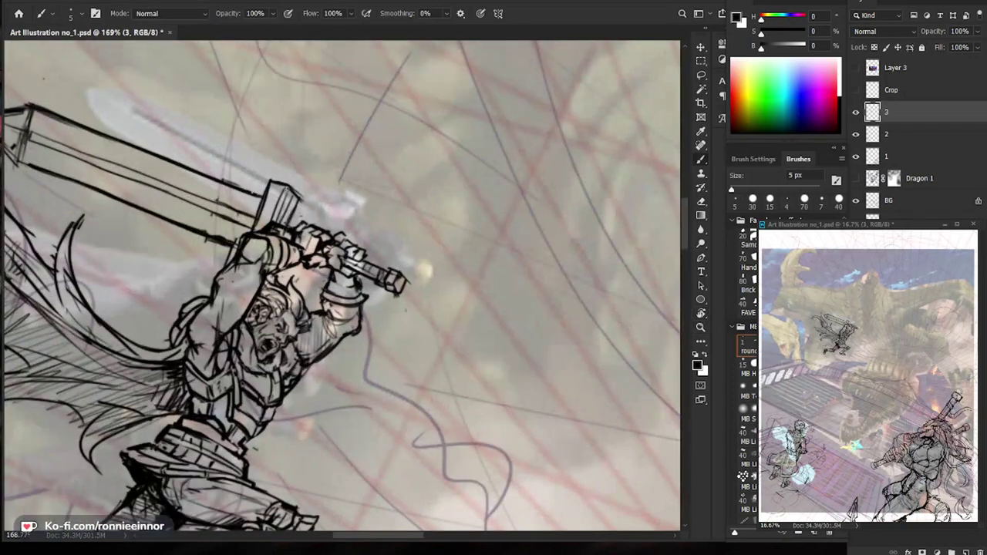
pyautogui.press('e')
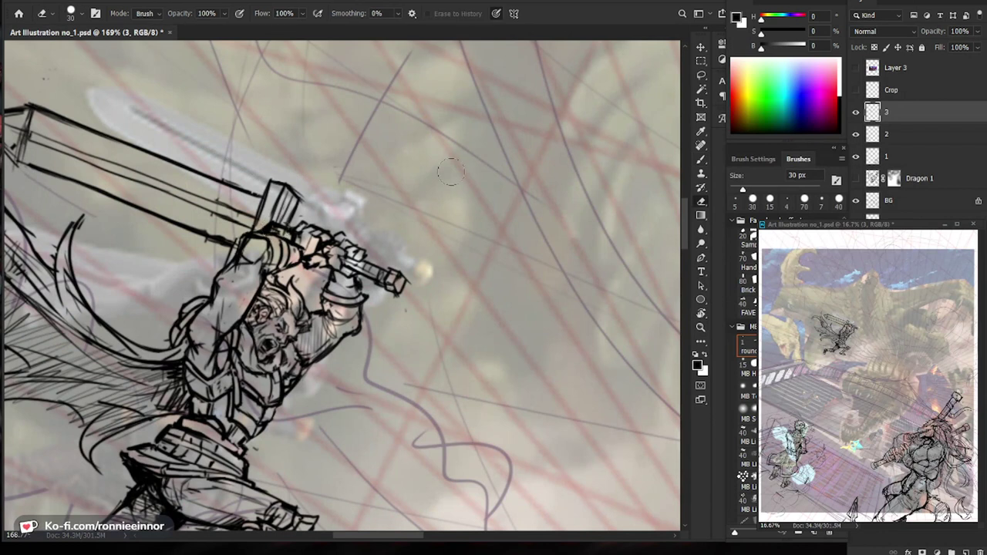
pyautogui.press(']')
pyautogui.press(']')
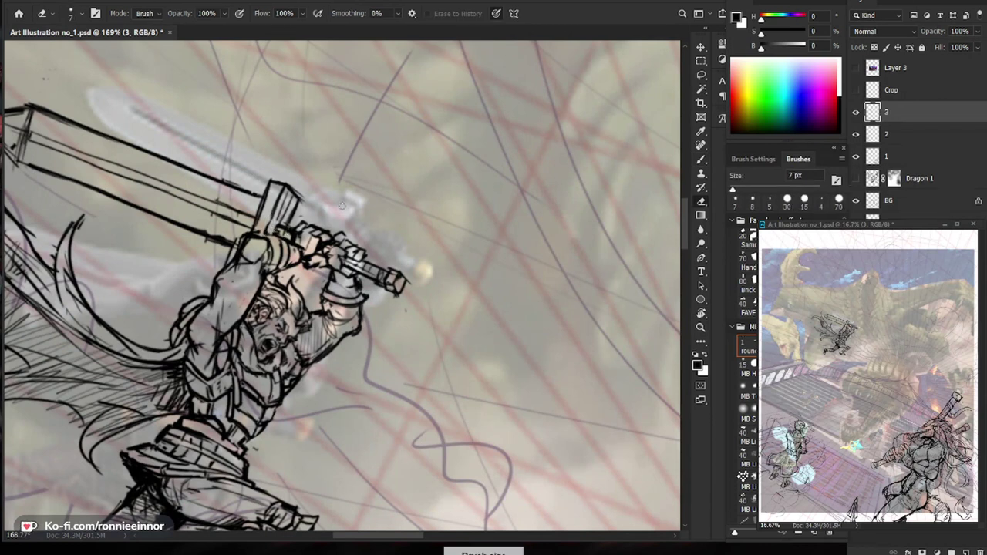
pyautogui.press('b')
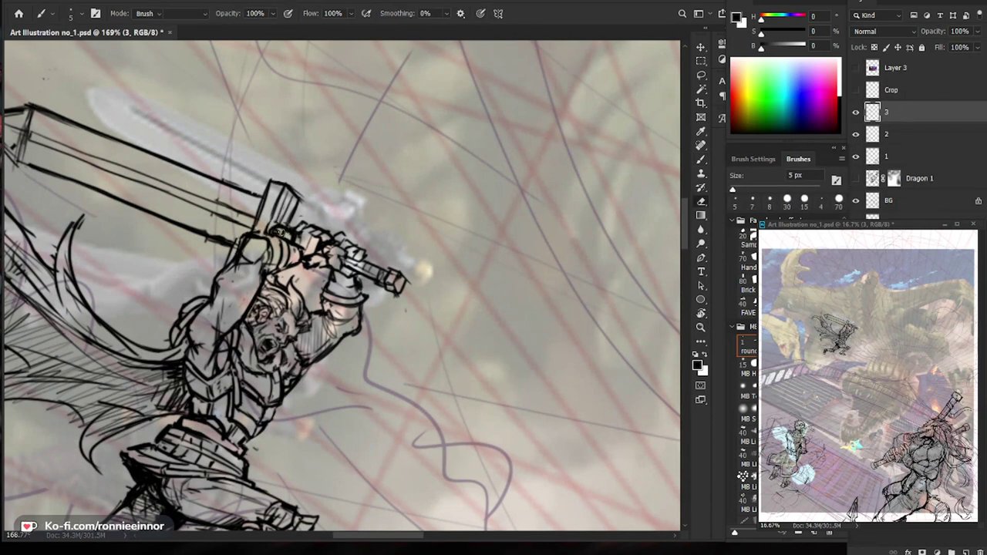
pyautogui.moveTo(359, 241)
pyautogui.mouseDown()
pyautogui.moveTo(305, 243)
pyautogui.moveTo(372, 233)
pyautogui.moveTo(332, 251)
pyautogui.mouseUp()
pyautogui.press('e')
pyautogui.press('b')
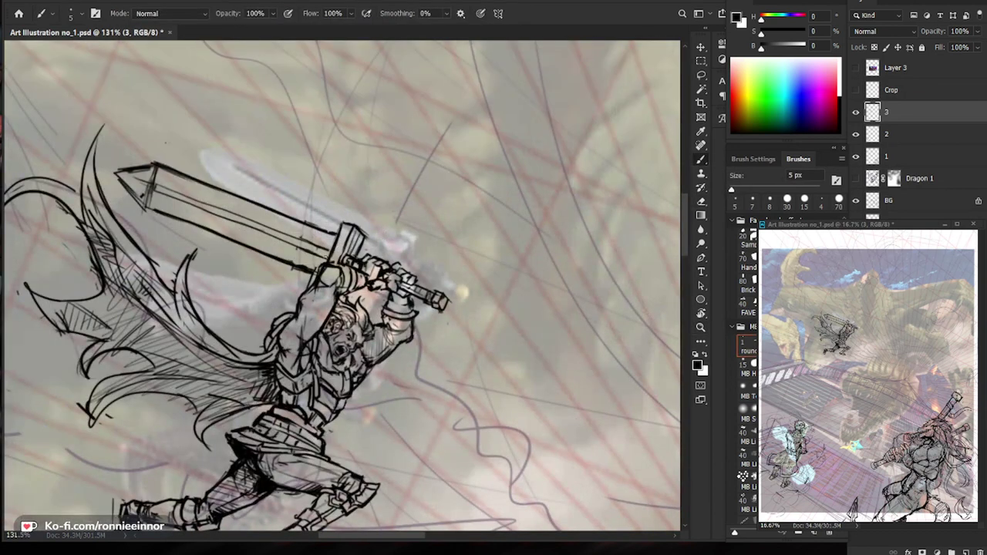
pyautogui.scroll(-5, 386, 270)
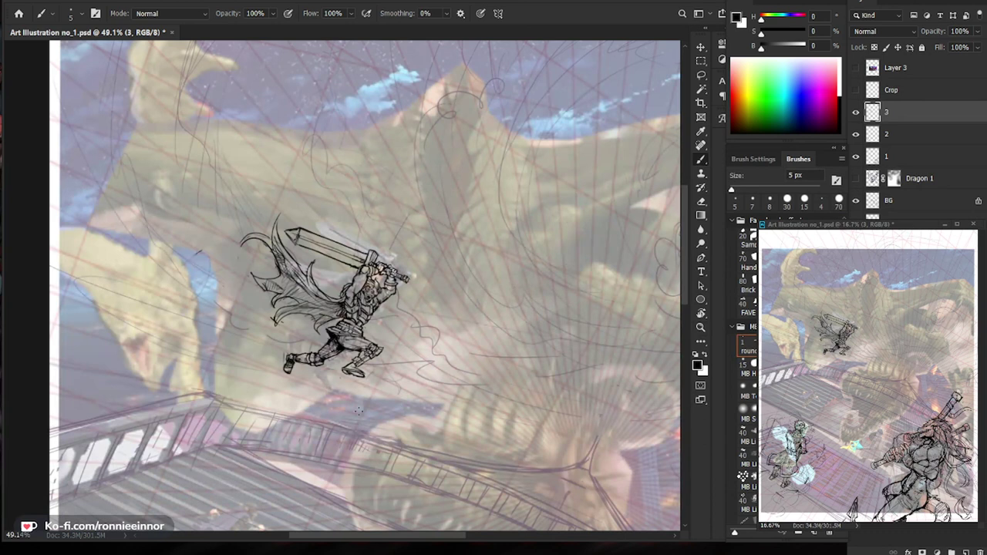
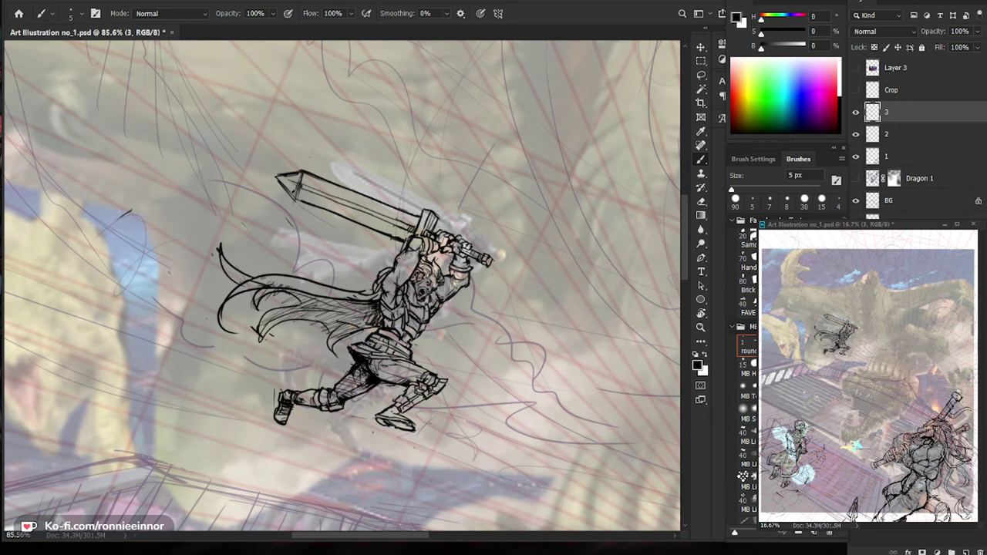
# Draw long curved cape strands streaming back from the warrior's shoulder above the existing folds, erasing stray marks.
pyautogui.moveTo(457, 279)
pyautogui.mouseDown()
pyautogui.moveTo(509, 279)
pyautogui.moveTo(371, 274)
pyautogui.mouseUp()
pyautogui.moveTo(496, 462); pyautogui.dragTo(453, 352)
pyautogui.moveTo(363, 232); pyautogui.dragTo(432, 232)
pyautogui.press('e')
pyautogui.moveTo(354, 121); pyautogui.dragTo(329, 142)
pyautogui.press('b')
pyautogui.moveTo(378, 102); pyautogui.dragTo(315, 156)
pyautogui.moveTo(368, 125); pyautogui.dragTo(319, 160)
pyautogui.moveTo(424, 122)
pyautogui.mouseDown()
pyautogui.moveTo(388, 198)
pyautogui.moveTo(373, 202)
pyautogui.mouseUp()
pyautogui.moveTo(305, 181); pyautogui.dragTo(276, 151)
pyautogui.moveTo(368, 183); pyautogui.dragTo(239, 224)
pyautogui.moveTo(390, 189)
pyautogui.mouseDown()
pyautogui.moveTo(408, 194)
pyautogui.moveTo(318, 139)
pyautogui.moveTo(362, 175)
pyautogui.mouseUp()
pyautogui.press('e')
pyautogui.press('b')
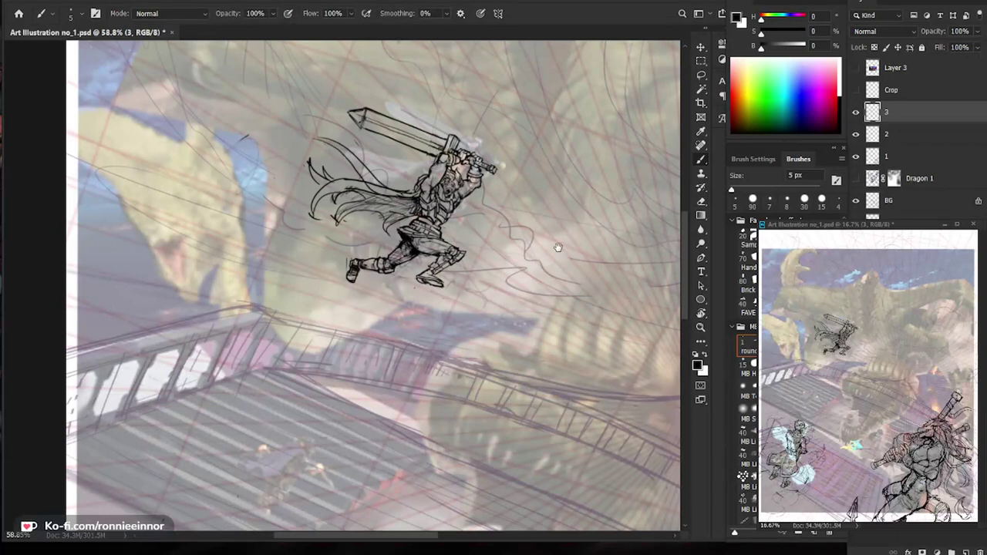
# Add short strokes to the cape folds behind the warrior's back and waist.
pyautogui.moveTo(557, 247); pyautogui.dragTo(523, 269)
pyautogui.moveTo(284, 210)
pyautogui.mouseDown()
pyautogui.moveTo(375, 225)
pyautogui.moveTo(341, 235)
pyautogui.mouseUp()
pyautogui.moveTo(375, 231)
pyautogui.mouseDown()
pyautogui.moveTo(345, 239)
pyautogui.moveTo(353, 242)
pyautogui.mouseUp()
pyautogui.moveTo(369, 240)
pyautogui.mouseDown()
pyautogui.moveTo(354, 247)
pyautogui.moveTo(411, 270)
pyautogui.mouseUp()
# Erase the band lines below the trailing knee and redraw the calf's upper contour with a fuller curve.
pyautogui.moveTo(486, 476); pyautogui.dragTo(455, 348)
pyautogui.moveTo(505, 303)
pyautogui.mouseDown()
pyautogui.moveTo(494, 271)
pyautogui.moveTo(538, 164)
pyautogui.mouseUp()
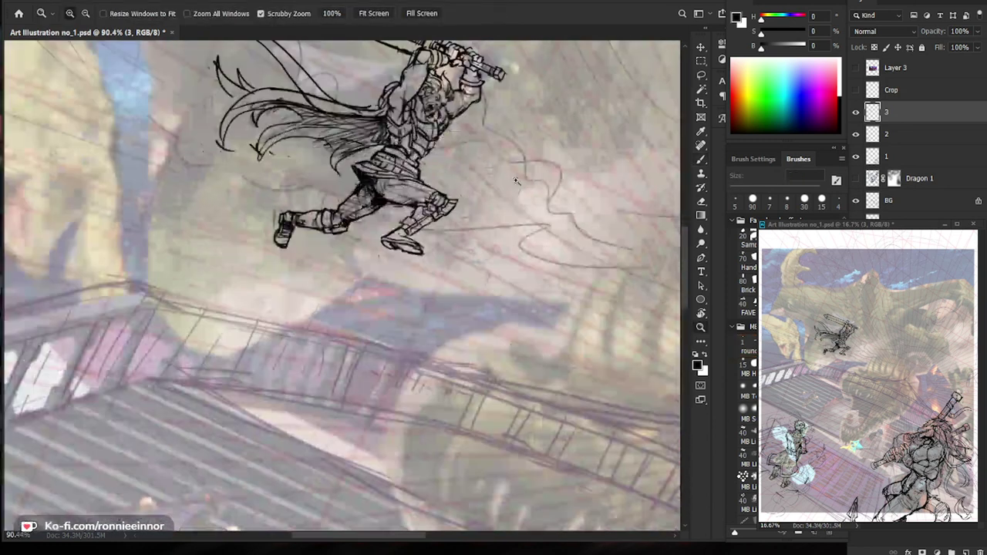
pyautogui.press('b')
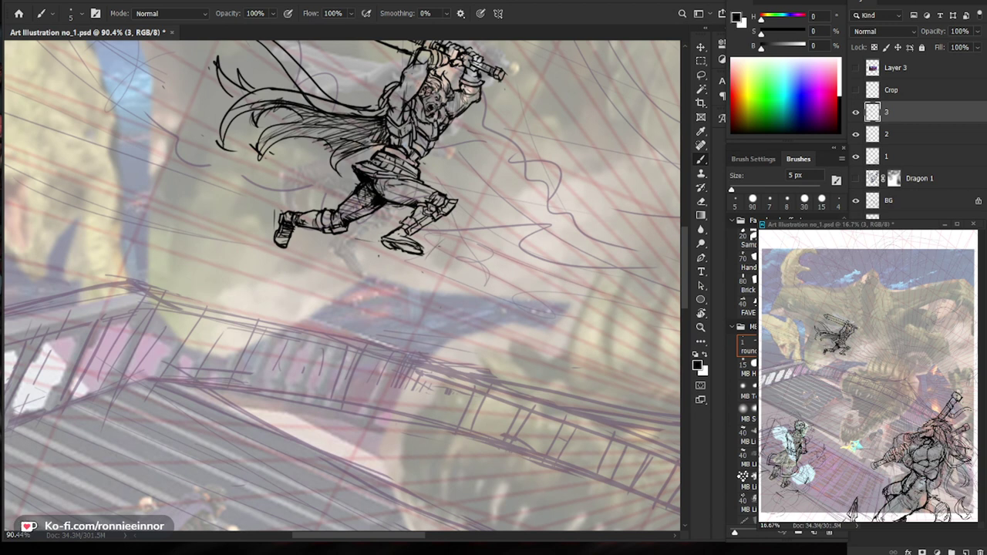
pyautogui.moveTo(329, 222); pyautogui.dragTo(370, 224)
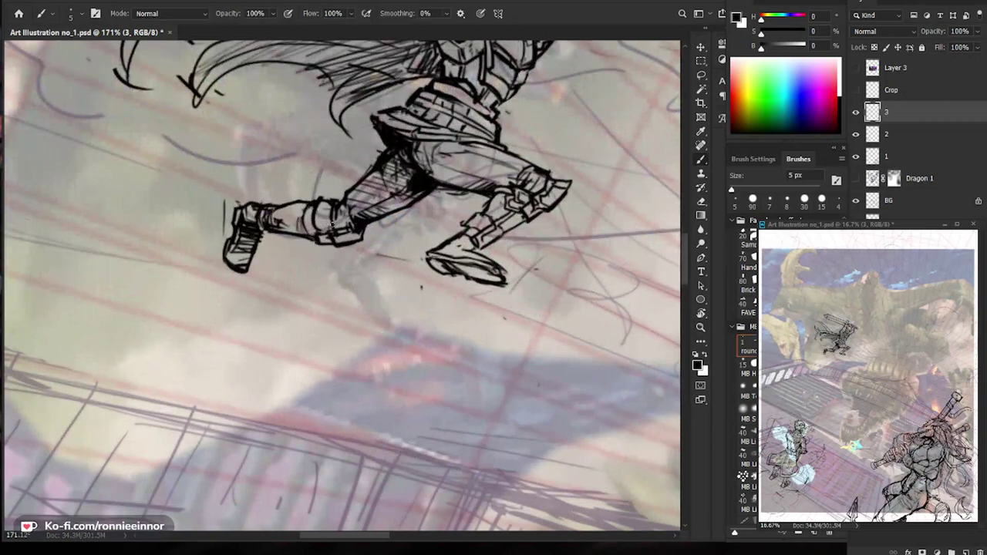
pyautogui.press('e')
pyautogui.moveTo(278, 235)
pyautogui.mouseDown()
pyautogui.moveTo(324, 201)
pyautogui.moveTo(319, 225)
pyautogui.moveTo(293, 203)
pyautogui.mouseUp()
pyautogui.press('b')
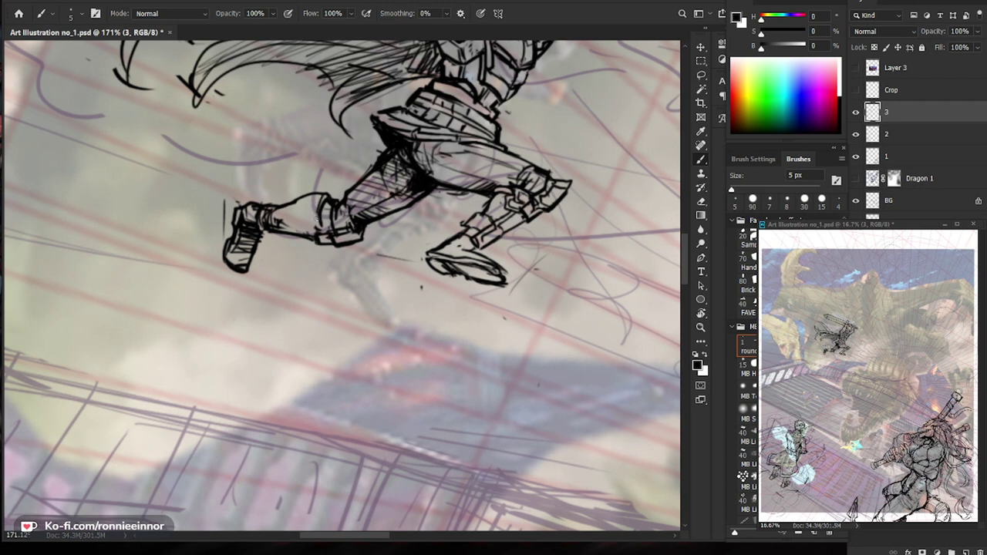
# Reduce the eraser to 9 px and clean up the lines beside the trailing leg's knee guard.
pyautogui.press('e')
pyautogui.press('[')
pyautogui.press('[')
pyautogui.press('[')
pyautogui.press('[')
pyautogui.press('[')
pyautogui.moveTo(327, 220); pyautogui.dragTo(318, 230)
pyautogui.press('b')
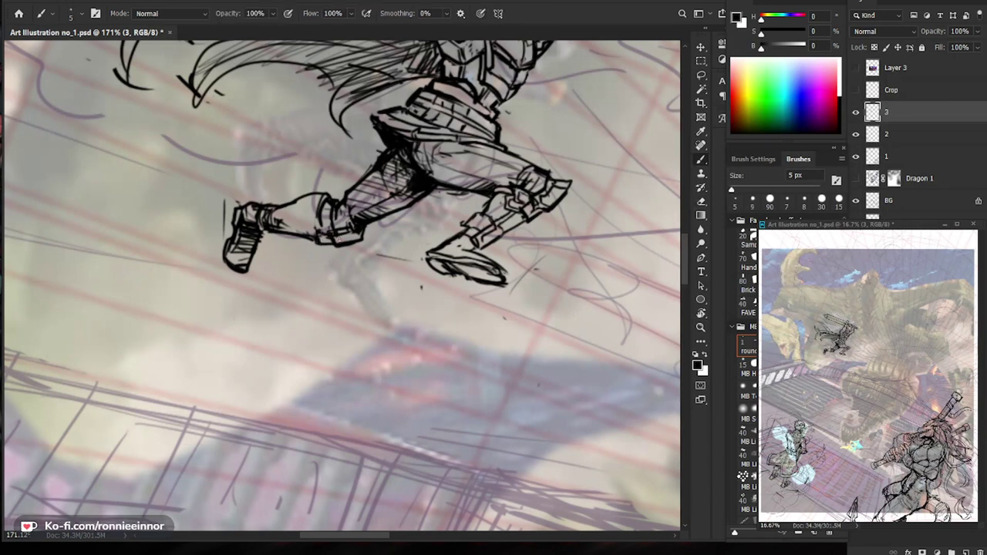
# Draw the shin guard lines along the trailing lower leg from the knee guard to the ankle.
pyautogui.moveTo(332, 219)
pyautogui.mouseDown()
pyautogui.moveTo(336, 229)
pyautogui.moveTo(321, 220)
pyautogui.mouseUp()
pyautogui.moveTo(310, 216)
pyautogui.mouseDown()
pyautogui.moveTo(314, 237)
pyautogui.moveTo(332, 225)
pyautogui.moveTo(296, 226)
pyautogui.moveTo(303, 237)
pyautogui.moveTo(264, 232)
pyautogui.moveTo(298, 228)
pyautogui.moveTo(279, 226)
pyautogui.mouseUp()
pyautogui.press('e')
pyautogui.press('b')
pyautogui.press('e')
pyautogui.press('b')
pyautogui.moveTo(278, 224); pyautogui.dragTo(279, 235)
pyautogui.press('e')
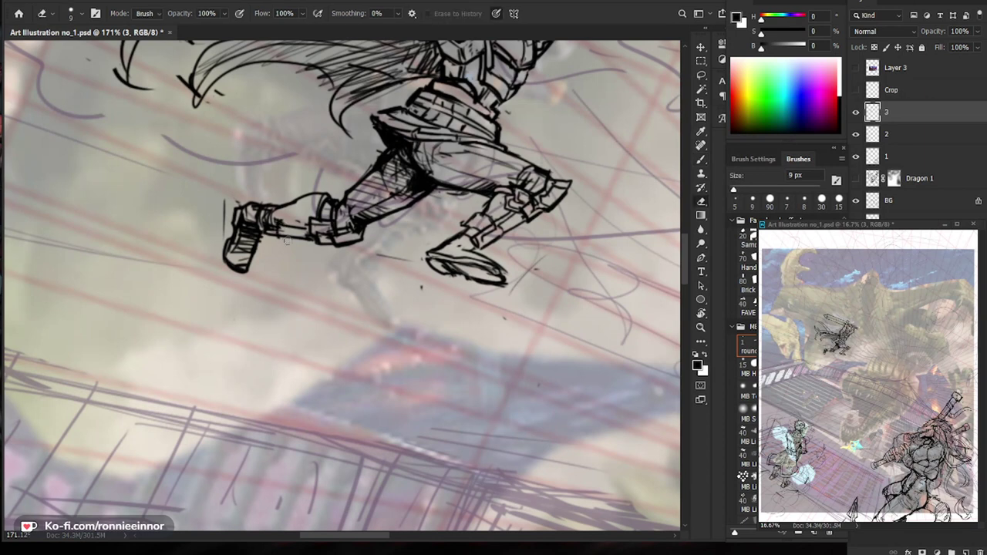
# Refine the ankle band and lower shin edge of the trailing boot, and save the document.
pyautogui.scroll(1, 285, 245)
pyautogui.moveTo(283, 226); pyautogui.dragTo(282, 235)
pyautogui.moveTo(283, 235); pyautogui.dragTo(312, 232)
pyautogui.press('b')
pyautogui.press('e')
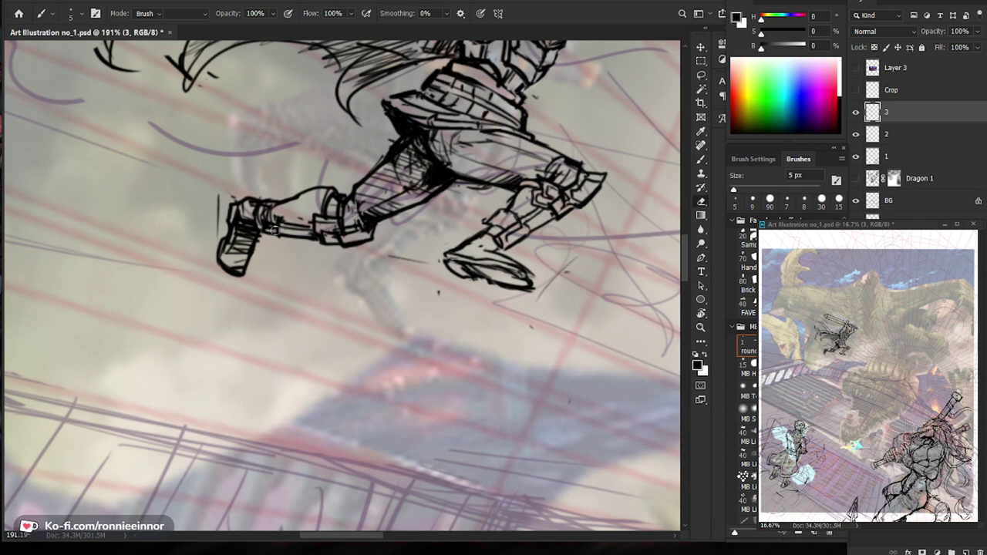
pyautogui.press('b')
pyautogui.press('e')
pyautogui.press('b')
pyautogui.moveTo(266, 231); pyautogui.dragTo(280, 234)
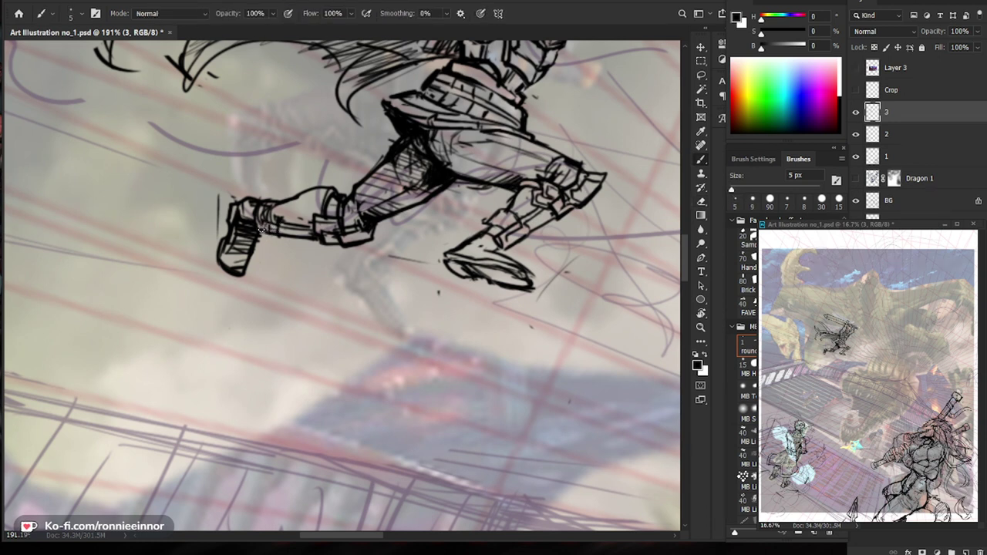
pyautogui.hotkey('ctrl', 's')
# Erase and redraw the ankle and instep lines of the leading boot.
pyautogui.press('e')
pyautogui.press('b')
pyautogui.press('z')
pyautogui.moveTo(294, 215); pyautogui.dragTo(242, 271)
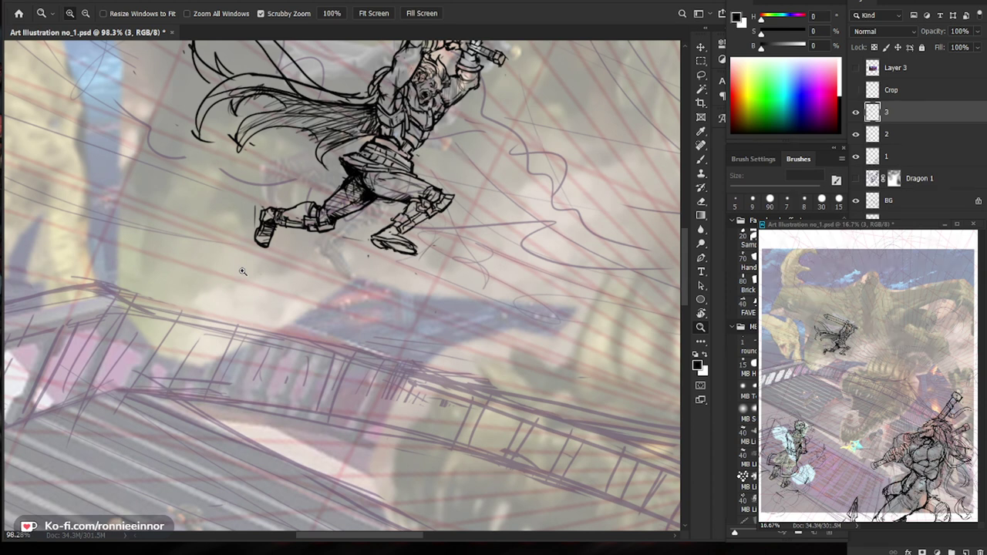
pyautogui.moveTo(455, 232); pyautogui.dragTo(486, 232)
pyautogui.press('e')
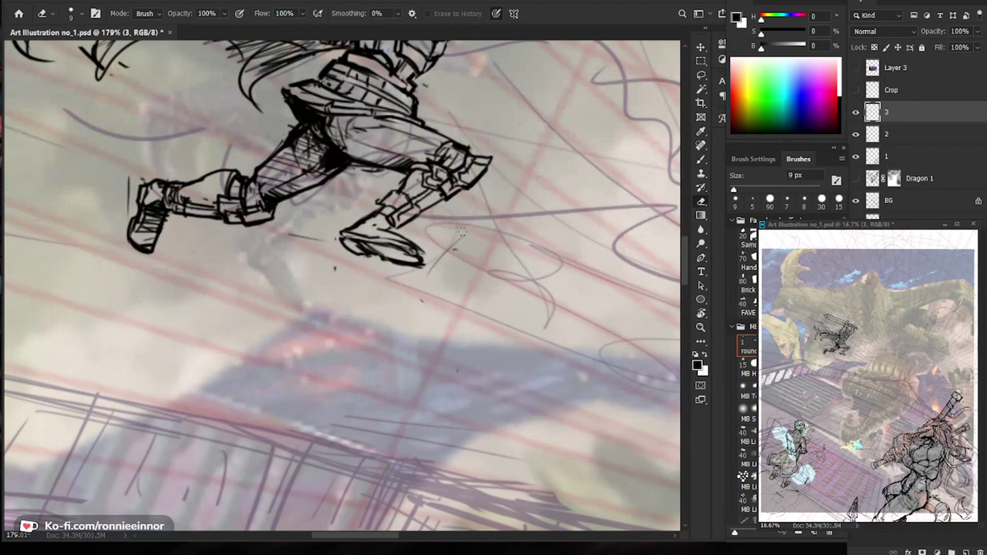
pyautogui.press('b')
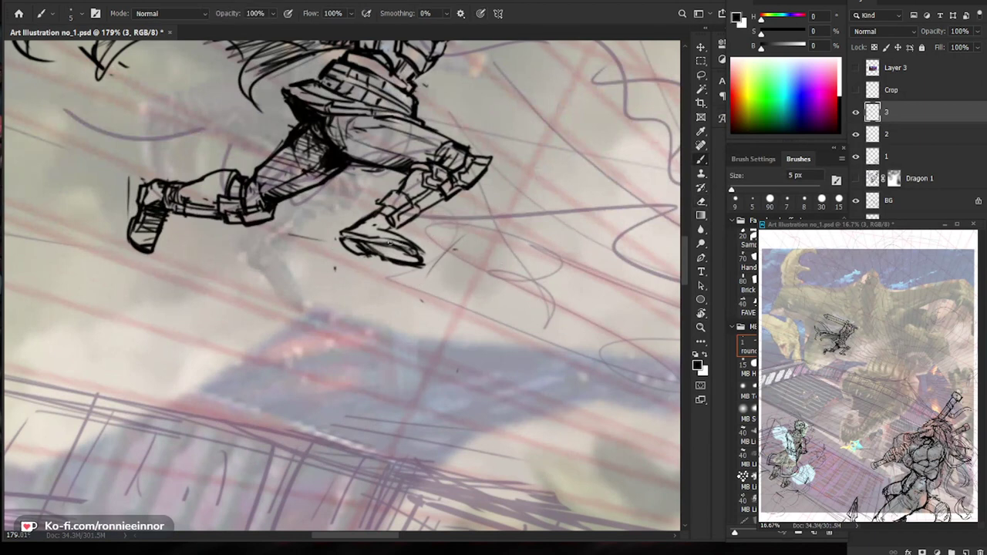
pyautogui.press('e')
pyautogui.moveTo(375, 225)
pyautogui.mouseDown()
pyautogui.moveTo(420, 248)
pyautogui.moveTo(366, 221)
pyautogui.mouseUp()
pyautogui.press('b')
pyautogui.moveTo(419, 243)
pyautogui.mouseDown()
pyautogui.moveTo(423, 263)
pyautogui.moveTo(419, 237)
pyautogui.moveTo(392, 293)
pyautogui.moveTo(351, 309)
pyautogui.mouseUp()
# Reshape the leading boot's sole outline, alternating erasing with dark brush strokes.
pyautogui.press('e')
pyautogui.hotkey('ctrl', 'space')
pyautogui.hotkey('ctrl', 'space')
pyautogui.moveTo(311, 259); pyautogui.dragTo(401, 257)
pyautogui.press('b')
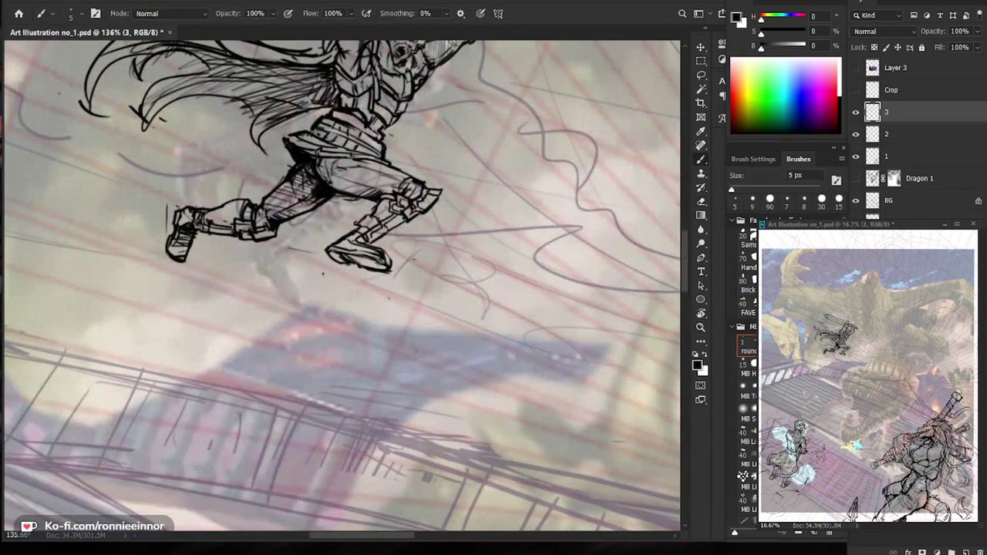
pyautogui.press('e')
pyautogui.press('b')
pyautogui.press('e')
pyautogui.press('b')
# Define the heel notch and thicken the lower edge on the underside of the leading boot.
pyautogui.press('z')
pyautogui.moveTo(389, 266)
pyautogui.mouseDown()
pyautogui.moveTo(380, 267)
pyautogui.moveTo(401, 267)
pyautogui.mouseUp()
pyautogui.press('b')
pyautogui.press('e')
pyautogui.press('b')
pyautogui.press('e')
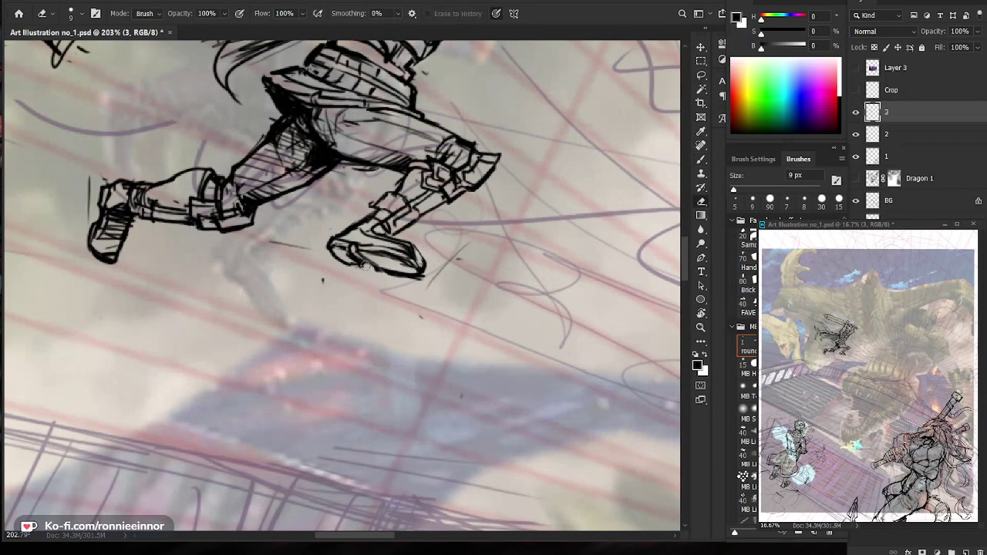
pyautogui.press('b')
pyautogui.scroll(-3, 409, 274)
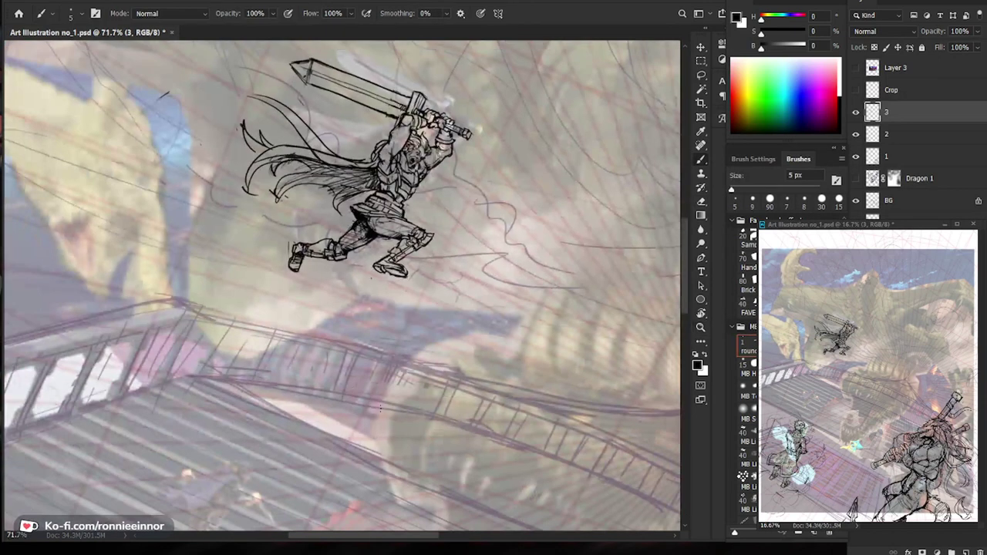
pyautogui.moveTo(424, 318); pyautogui.dragTo(422, 358)
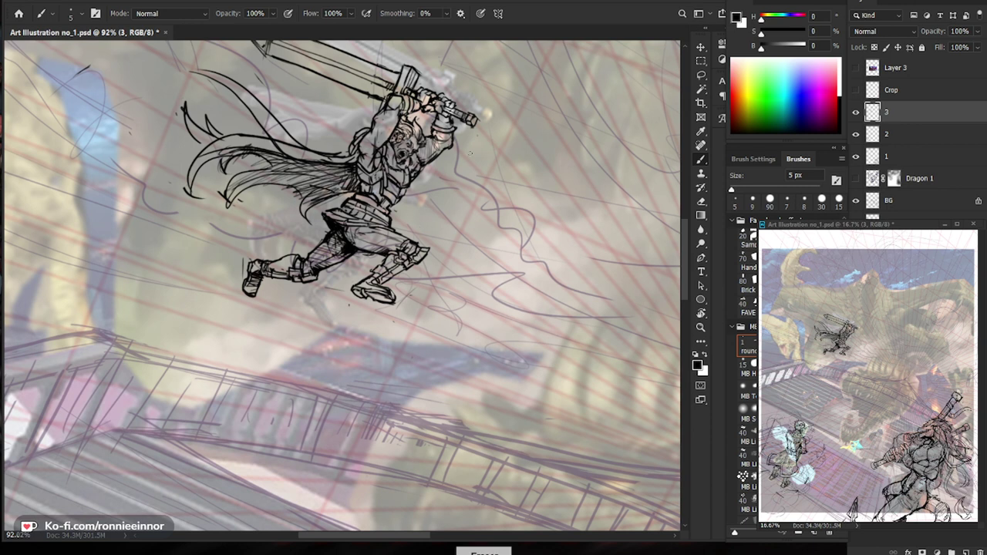
# Rework the warrior's waist and the upper edge of his belt with alternating eraser and dark brush strokes.
pyautogui.press('z')
pyautogui.moveTo(389, 210)
pyautogui.mouseDown()
pyautogui.moveTo(432, 210)
pyautogui.moveTo(399, 221)
pyautogui.mouseUp()
pyautogui.press('b')
pyautogui.moveTo(349, 178); pyautogui.dragTo(391, 210)
pyautogui.hotkey('ctrl', 'space')
pyautogui.moveTo(498, 207); pyautogui.dragTo(455, 207)
pyautogui.press('space')
pyautogui.moveTo(536, 410); pyautogui.dragTo(520, 386)
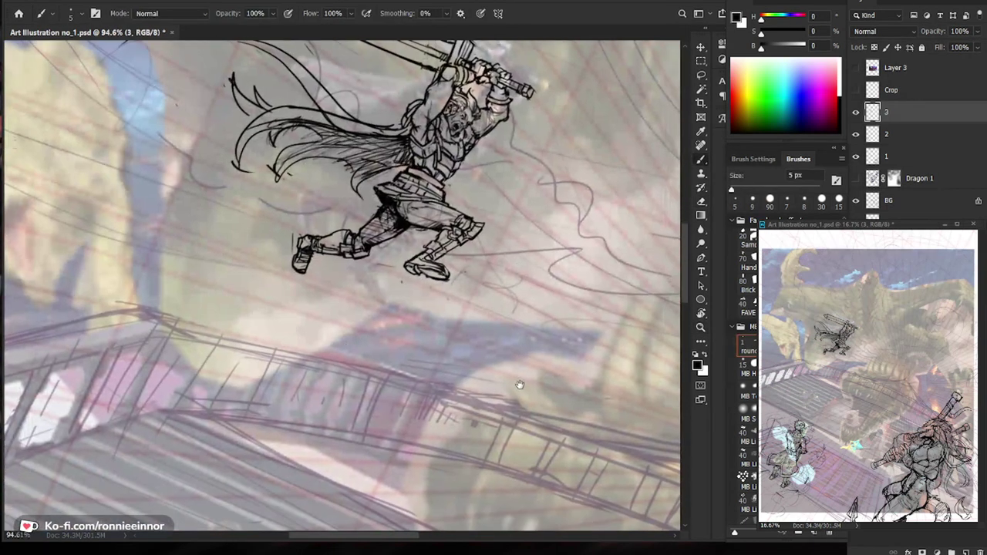
pyautogui.hotkey('ctrl', 'space')
pyautogui.moveTo(451, 183); pyautogui.dragTo(494, 184)
pyautogui.press('e')
pyautogui.moveTo(407, 169); pyautogui.dragTo(430, 184)
pyautogui.press('b')
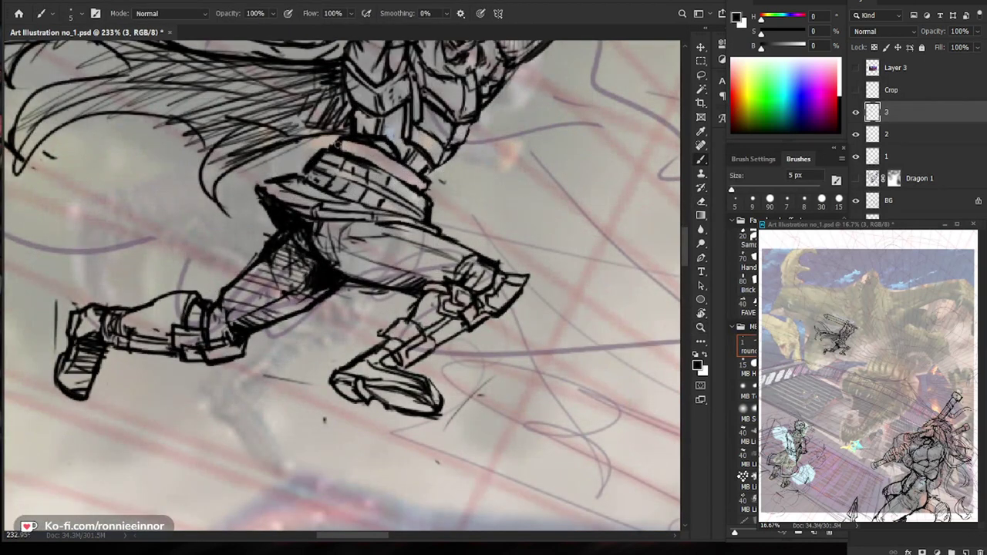
pyautogui.moveTo(337, 145); pyautogui.dragTo(422, 190)
# Redraw the line along the raised sword's blade and erase stray marks around the blade tip.
pyautogui.hotkey('ctrl', 'space')
pyautogui.moveTo(449, 207); pyautogui.dragTo(377, 208)
pyautogui.press('space')
pyautogui.moveTo(543, 461); pyautogui.dragTo(455, 456)
pyautogui.press('z')
pyautogui.press('b')
pyautogui.moveTo(270, 127)
pyautogui.mouseDown()
pyautogui.moveTo(324, 128)
pyautogui.moveTo(401, 169)
pyautogui.moveTo(275, 121)
pyautogui.moveTo(412, 175)
pyautogui.moveTo(379, 162)
pyautogui.mouseUp()
pyautogui.press('e')
pyautogui.press('b')
pyautogui.press('e')
pyautogui.moveTo(276, 94); pyautogui.dragTo(302, 106)
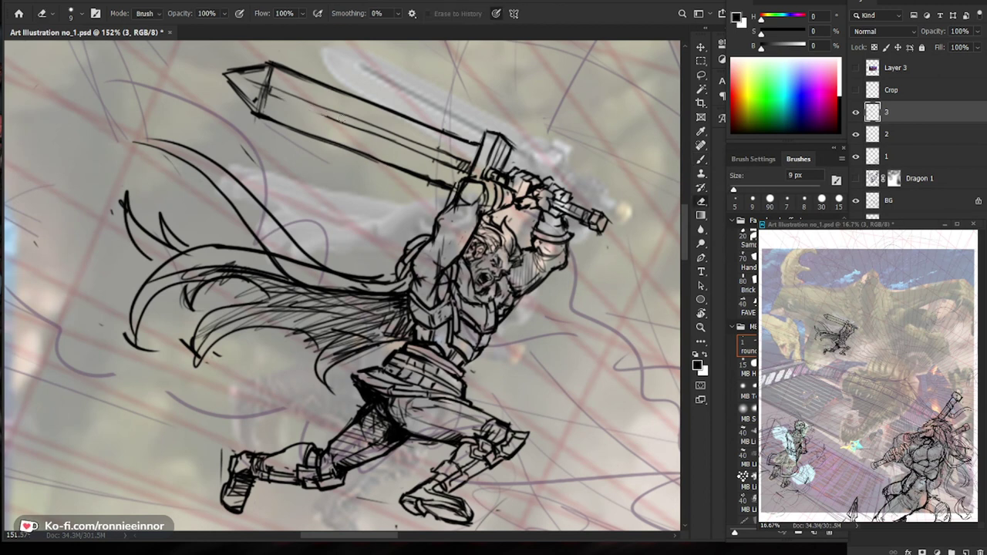
pyautogui.press('b')
pyautogui.press('e')
pyautogui.moveTo(266, 102)
pyautogui.mouseDown()
pyautogui.moveTo(270, 71)
pyautogui.moveTo(259, 109)
pyautogui.mouseUp()
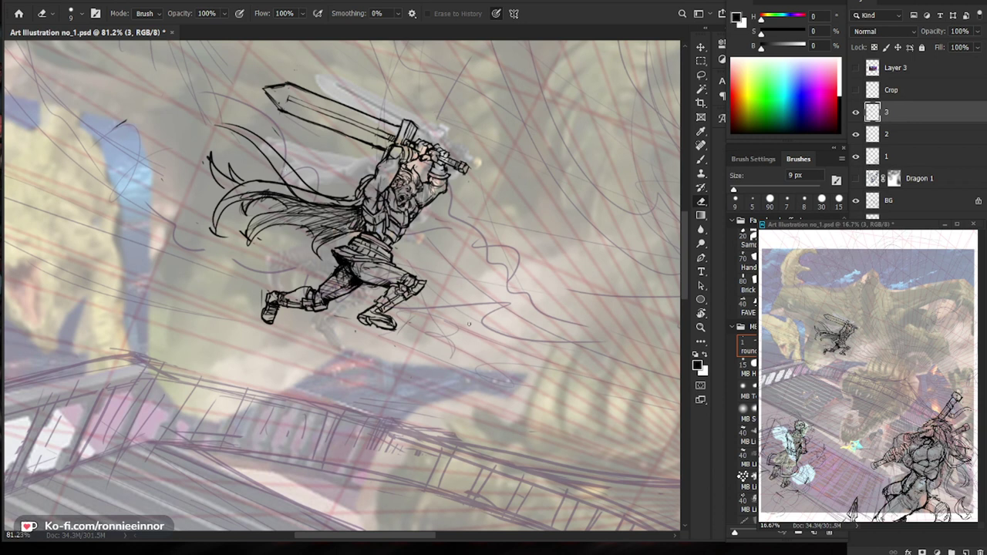
# Refine the hip and upper thigh contours below the belt, alternating short eraser and brush strokes.
pyautogui.scroll(4, 421, 255)
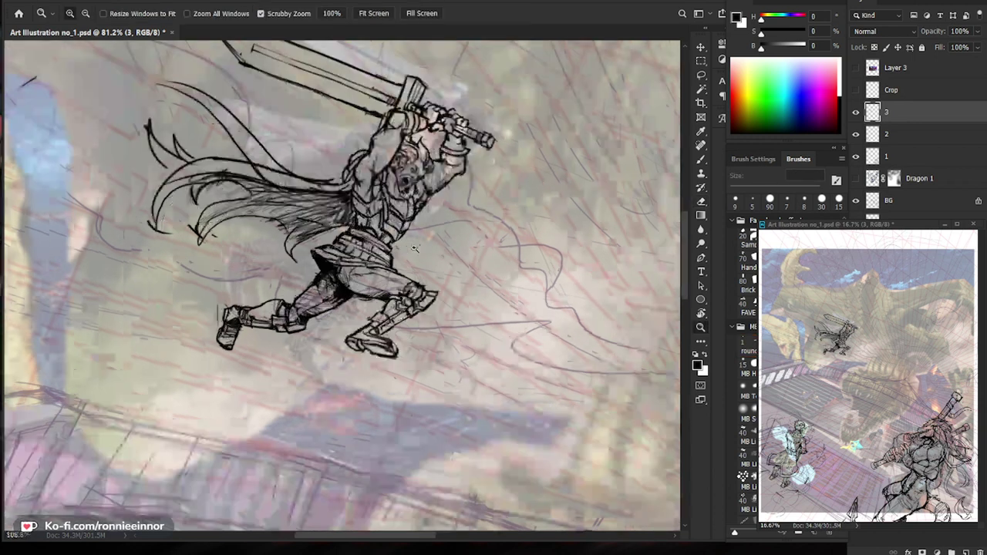
pyautogui.press('b')
pyautogui.press('e')
pyautogui.moveTo(384, 241)
pyautogui.mouseDown()
pyautogui.moveTo(395, 255)
pyautogui.moveTo(339, 265)
pyautogui.moveTo(490, 266)
pyautogui.mouseUp()
pyautogui.press('b')
pyautogui.moveTo(390, 209)
pyautogui.mouseDown()
pyautogui.moveTo(383, 226)
pyautogui.moveTo(412, 242)
pyautogui.mouseUp()
pyautogui.press('e')
pyautogui.press('b')
pyautogui.press('e')
pyautogui.moveTo(347, 213)
pyautogui.mouseDown()
pyautogui.moveTo(388, 227)
pyautogui.moveTo(352, 214)
pyautogui.moveTo(373, 222)
pyautogui.moveTo(345, 214)
pyautogui.moveTo(335, 229)
pyautogui.mouseUp()
pyautogui.press('b')
pyautogui.press('e')
pyautogui.press('b')
pyautogui.press('e')
pyautogui.press('b')
pyautogui.press('e')
pyautogui.press('b')
pyautogui.moveTo(402, 226); pyautogui.dragTo(332, 228)
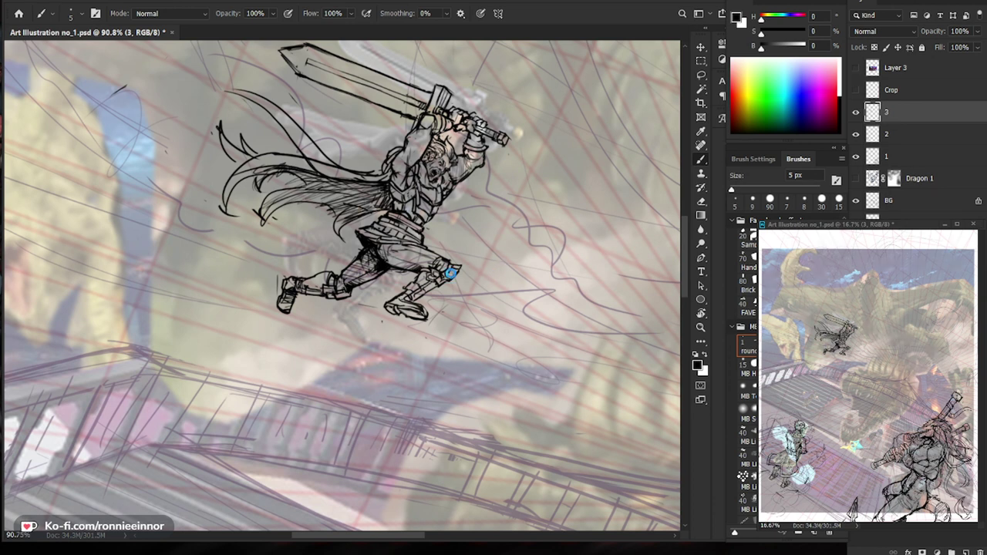
# Add short hatching and small stud marks to the leading thigh, erasing excess lines.
pyautogui.scroll(3, 386, 244)
pyautogui.moveTo(372, 239)
pyautogui.mouseDown()
pyautogui.moveTo(412, 245)
pyautogui.moveTo(398, 263)
pyautogui.moveTo(442, 251)
pyautogui.moveTo(421, 251)
pyautogui.moveTo(466, 263)
pyautogui.mouseUp()
pyautogui.press('e')
pyautogui.press('b')
pyautogui.moveTo(408, 239); pyautogui.dragTo(457, 251)
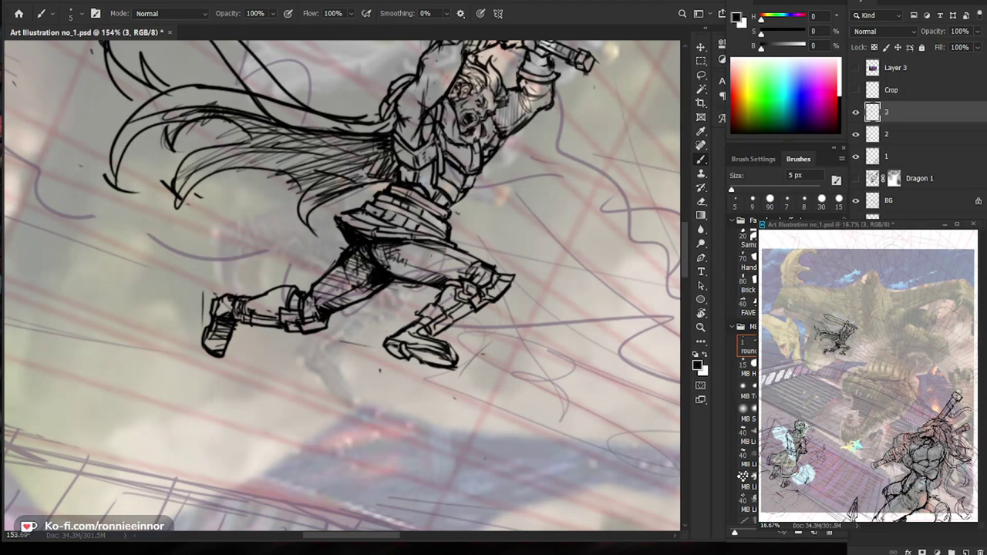
pyautogui.moveTo(397, 244); pyautogui.dragTo(472, 272)
pyautogui.press('e')
pyautogui.moveTo(413, 249)
pyautogui.mouseDown()
pyautogui.moveTo(422, 251)
pyautogui.moveTo(409, 259)
pyautogui.mouseUp()
pyautogui.press('b')
pyautogui.click(413, 250)
pyautogui.hotkey('ctrl', 'space')
pyautogui.moveTo(481, 268); pyautogui.dragTo(554, 269)
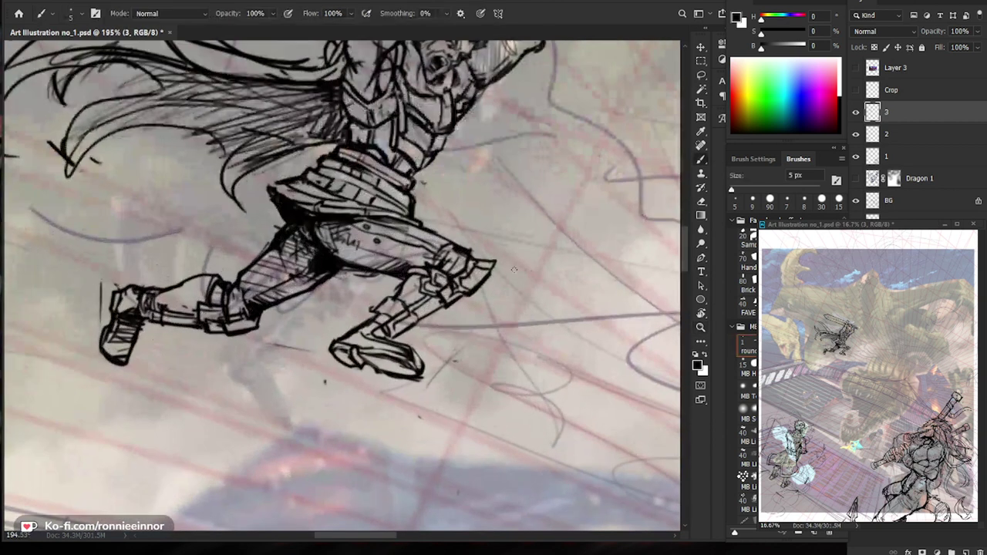
# Refine the knee guard outline and inner plate lines on the leading leg with brush and eraser.
pyautogui.press('e')
pyautogui.moveTo(543, 324); pyautogui.dragTo(532, 312)
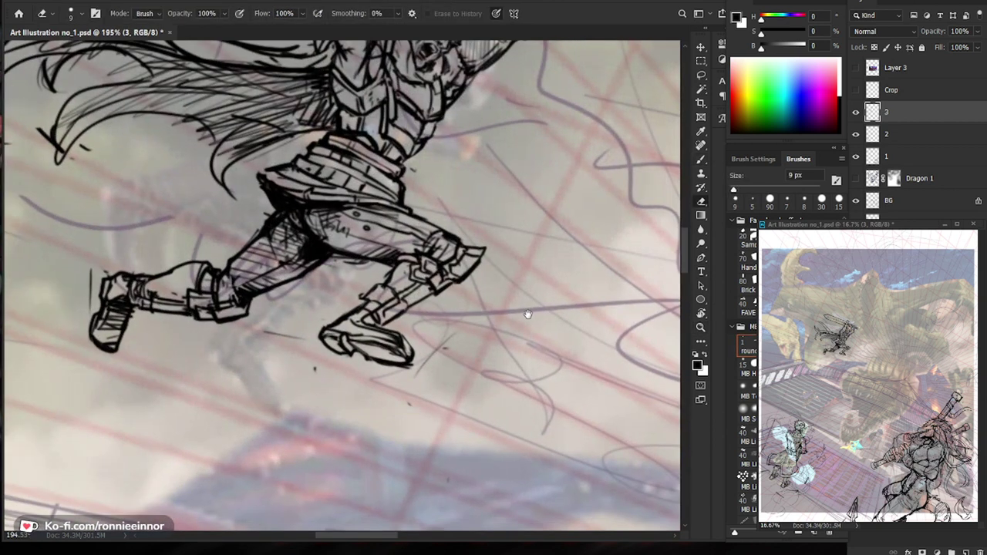
pyautogui.press('b')
pyautogui.moveTo(435, 233)
pyautogui.mouseDown()
pyautogui.moveTo(446, 247)
pyautogui.moveTo(426, 250)
pyautogui.moveTo(441, 257)
pyautogui.mouseUp()
pyautogui.press('e')
pyautogui.press('b')
pyautogui.moveTo(499, 241)
pyautogui.mouseDown()
pyautogui.moveTo(444, 242)
pyautogui.moveTo(540, 241)
pyautogui.moveTo(489, 244)
pyautogui.mouseUp()
pyautogui.press('e')
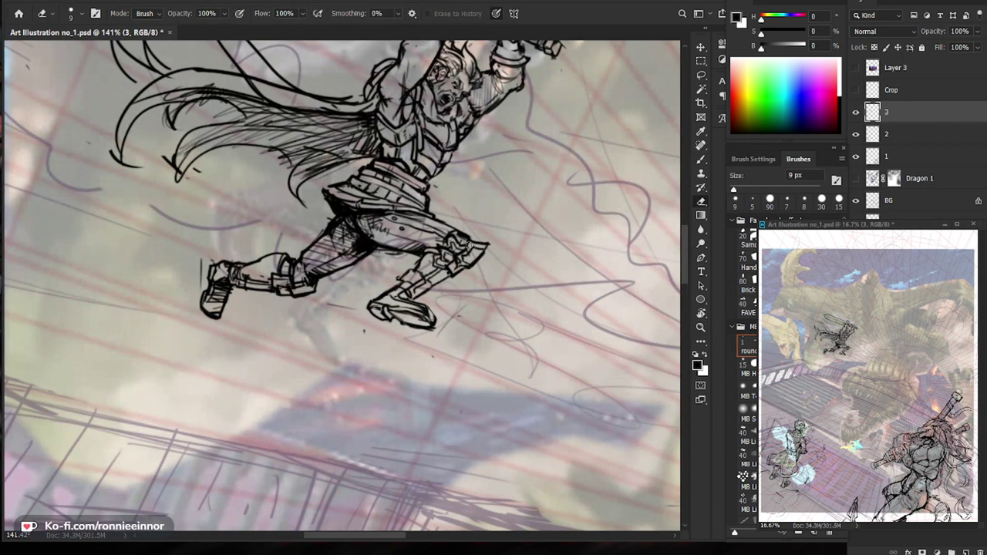
pyautogui.press('b')
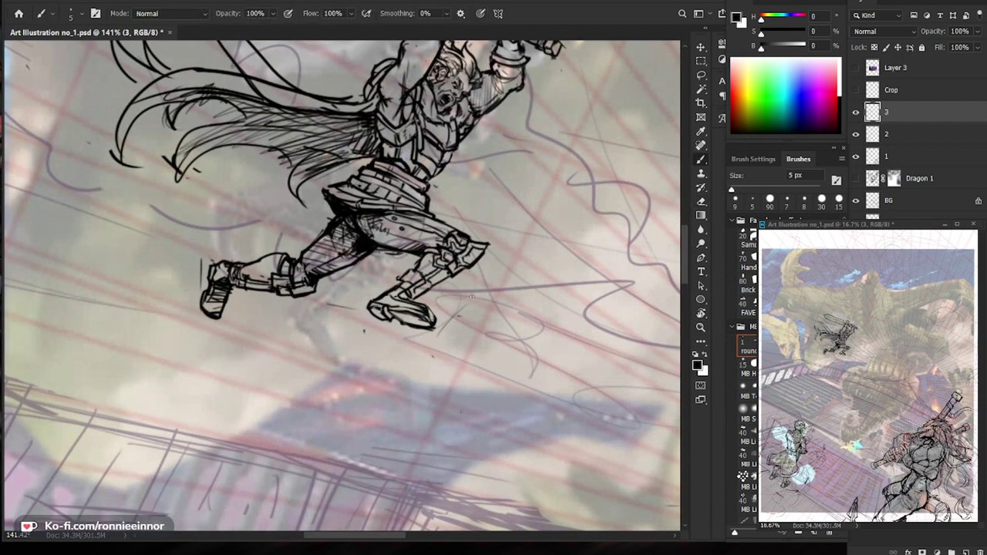
pyautogui.press('e')
pyautogui.press('b')
pyautogui.press('e')
pyautogui.press('b')
pyautogui.press('e')
pyautogui.press('b')
# Select the leading boot's toe, shift it slightly toward the heel to shorten the foot, and deselect.
pyautogui.hotkey('ctrl', 'space')
pyautogui.moveTo(500, 274)
pyautogui.mouseDown()
pyautogui.moveTo(455, 275)
pyautogui.moveTo(491, 279)
pyautogui.moveTo(495, 258)
pyautogui.moveTo(492, 276)
pyautogui.mouseUp()
pyautogui.hotkey('ctrl', 'space')
pyautogui.press('b')
pyautogui.press('space')
pyautogui.hotkey('ctrl', 'space')
pyautogui.moveTo(417, 302)
pyautogui.mouseDown()
pyautogui.moveTo(438, 300)
pyautogui.moveTo(380, 298)
pyautogui.moveTo(397, 303)
pyautogui.mouseUp()
pyautogui.press('e')
pyautogui.press('b')
pyautogui.hotkey('ctrl', 'space')
pyautogui.moveTo(483, 325); pyautogui.dragTo(372, 392)
pyautogui.press('space')
pyautogui.moveTo(447, 331)
pyautogui.mouseDown()
pyautogui.moveTo(418, 304)
pyautogui.moveTo(547, 298)
pyautogui.mouseUp()
pyautogui.hotkey('ctrl', 'space')
pyautogui.hotkey('ctrl', 'space')
pyautogui.press('e')
pyautogui.moveTo(485, 305); pyautogui.dragTo(468, 303)
pyautogui.moveTo(470, 320)
pyautogui.mouseDown()
pyautogui.moveTo(489, 284)
pyautogui.moveTo(443, 271)
pyautogui.moveTo(463, 311)
pyautogui.mouseUp()
pyautogui.press('v')
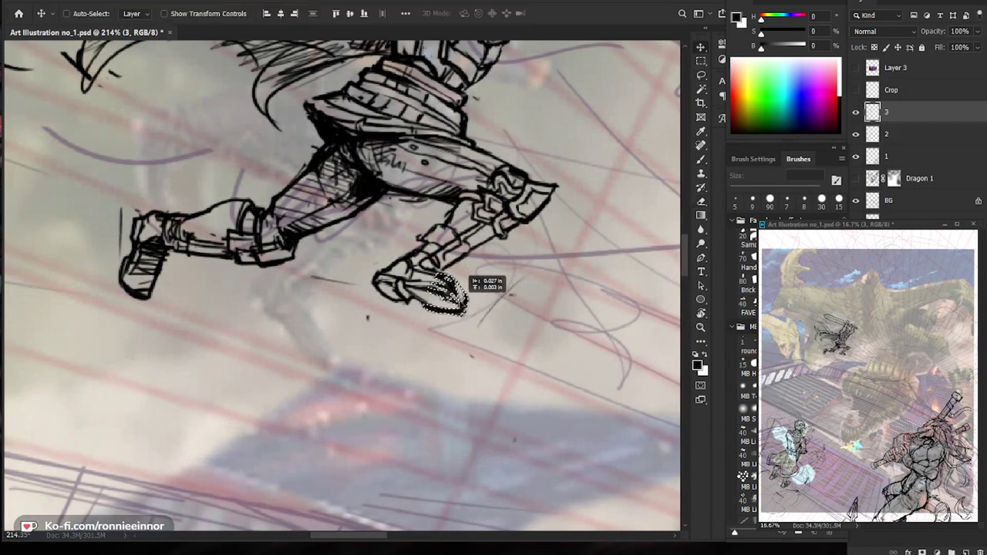
pyautogui.hotkey('ctrl', 'd')
# Clean up and redraw the outer sole edge of the trailing boot.
pyautogui.scroll(-5, 435, 383)
pyautogui.scroll(4, 435, 384)
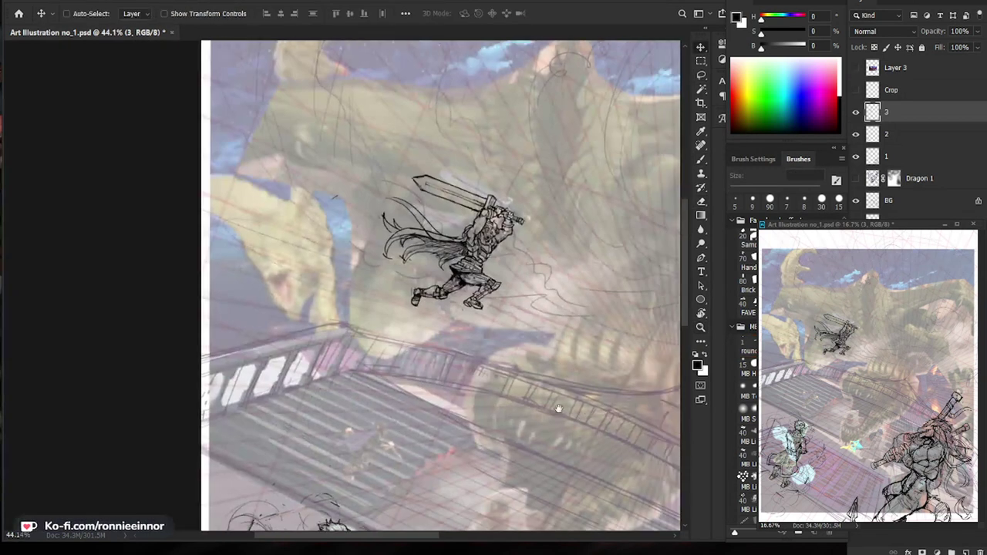
pyautogui.press('b')
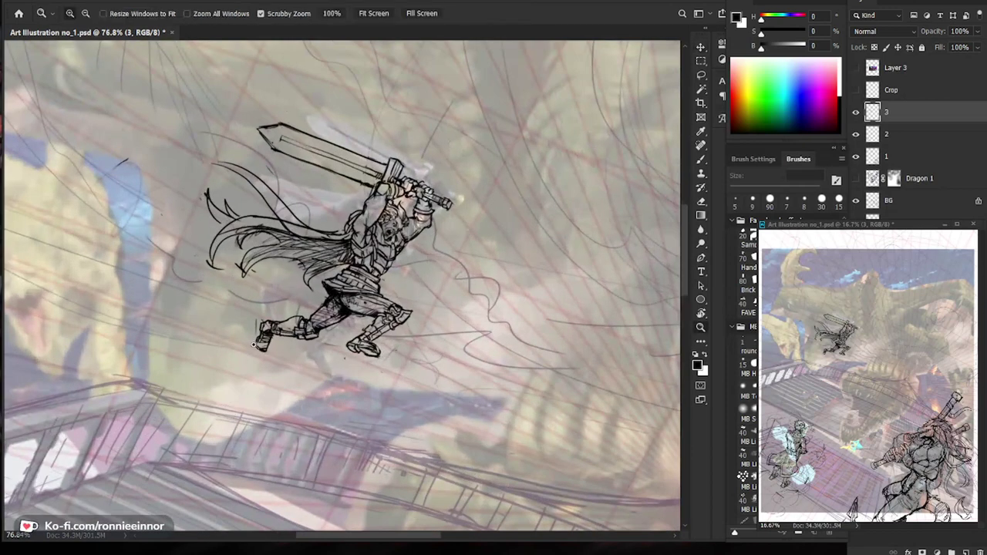
pyautogui.scroll(5, 270, 332)
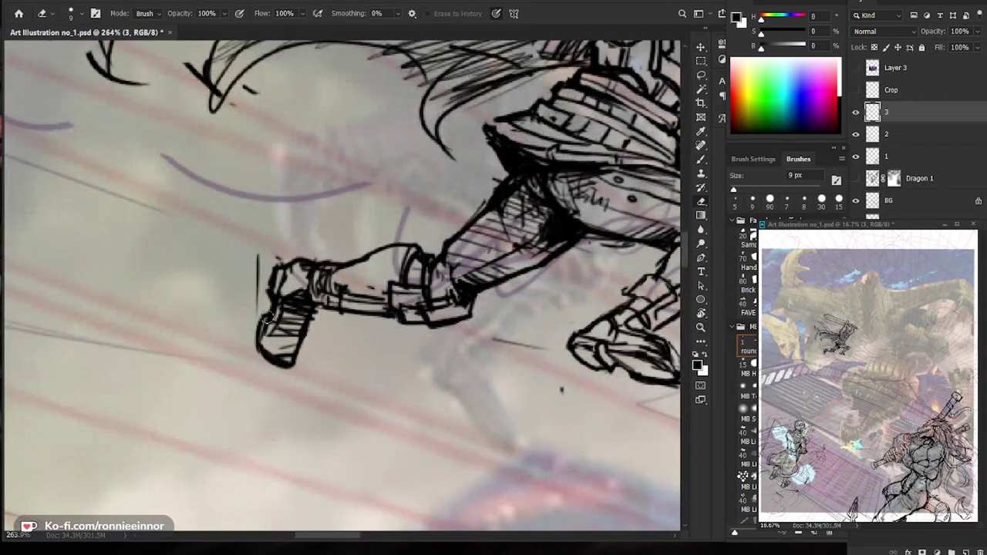
pyautogui.moveTo(259, 345); pyautogui.dragTo(277, 360)
pyautogui.moveTo(268, 324)
pyautogui.mouseDown()
pyautogui.moveTo(270, 352)
pyautogui.moveTo(296, 369)
pyautogui.moveTo(295, 350)
pyautogui.moveTo(286, 351)
pyautogui.mouseUp()
pyautogui.press('e')
pyautogui.press('b')
pyautogui.scroll(-3, 293, 358)
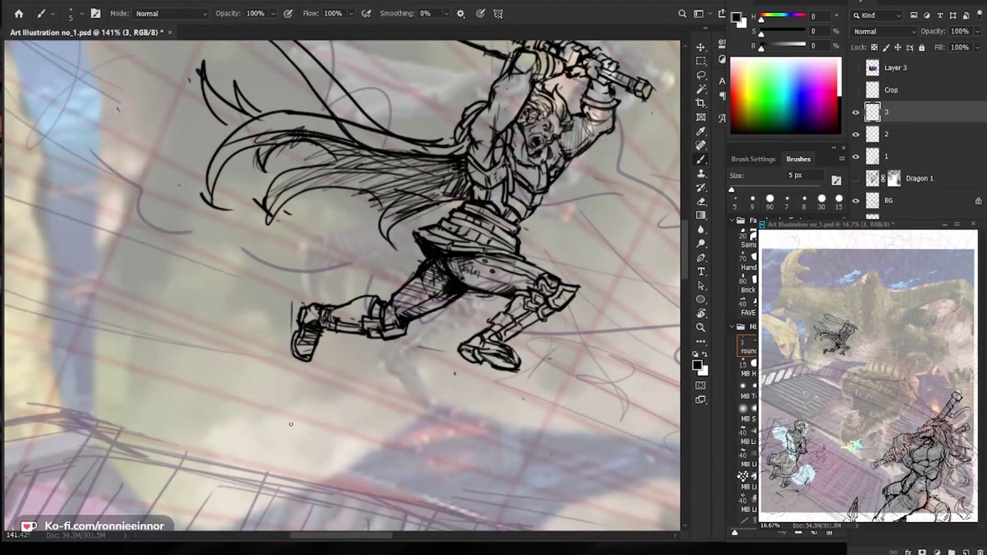
# Erase part of the leading calf line and rework the knee, shin and thigh strokes.
pyautogui.scroll(-3, 307, 270)
pyautogui.moveTo(457, 288); pyautogui.dragTo(433, 296)
pyautogui.scroll(-2, 451, 312)
pyautogui.press('b')
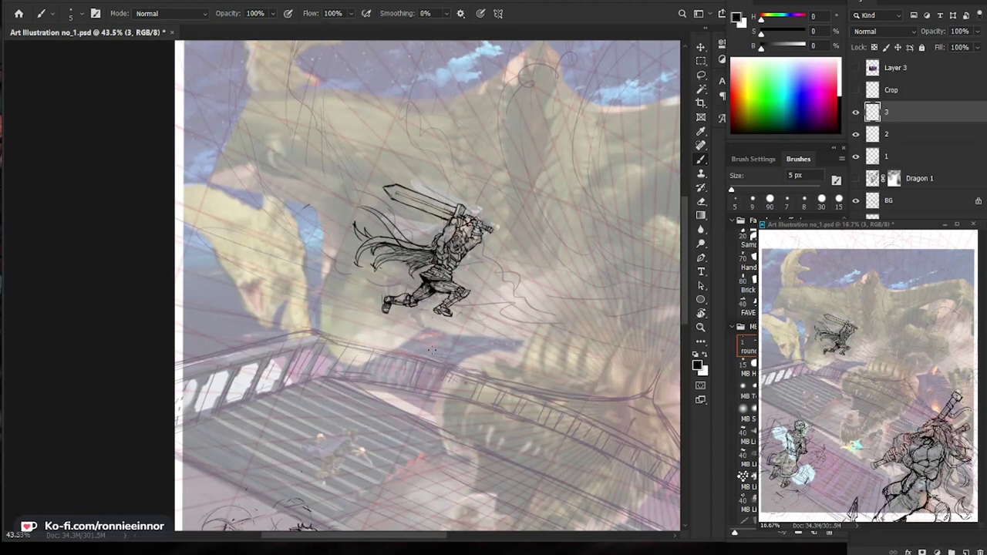
pyautogui.moveTo(435, 316); pyautogui.dragTo(540, 304)
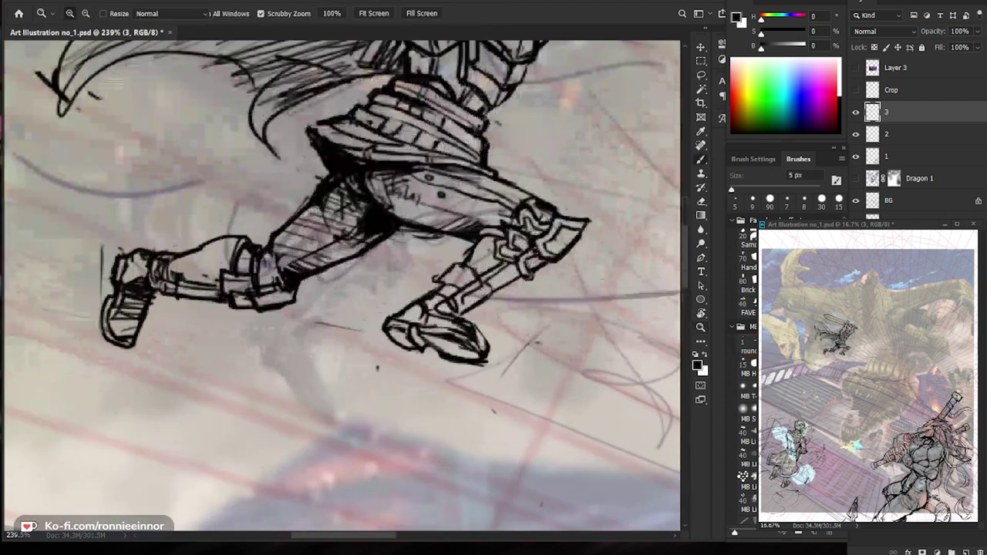
pyautogui.press('e')
pyautogui.moveTo(466, 266); pyautogui.dragTo(473, 256)
pyautogui.press('b')
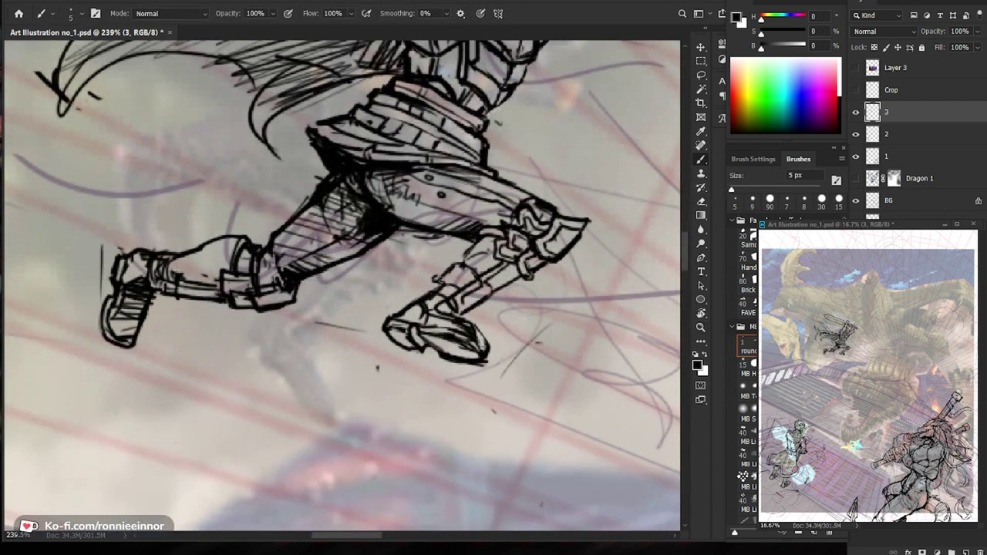
pyautogui.moveTo(542, 243); pyautogui.dragTo(512, 244)
pyautogui.moveTo(565, 272)
pyautogui.mouseDown()
pyautogui.moveTo(534, 269)
pyautogui.moveTo(525, 301)
pyautogui.mouseUp()
pyautogui.moveTo(407, 196); pyautogui.dragTo(435, 198)
pyautogui.press('e')
pyautogui.moveTo(358, 196)
pyautogui.mouseDown()
pyautogui.moveTo(337, 205)
pyautogui.moveTo(359, 203)
pyautogui.moveTo(343, 211)
pyautogui.moveTo(262, 213)
pyautogui.mouseUp()
pyautogui.press('b')
pyautogui.moveTo(472, 452); pyautogui.dragTo(453, 403)
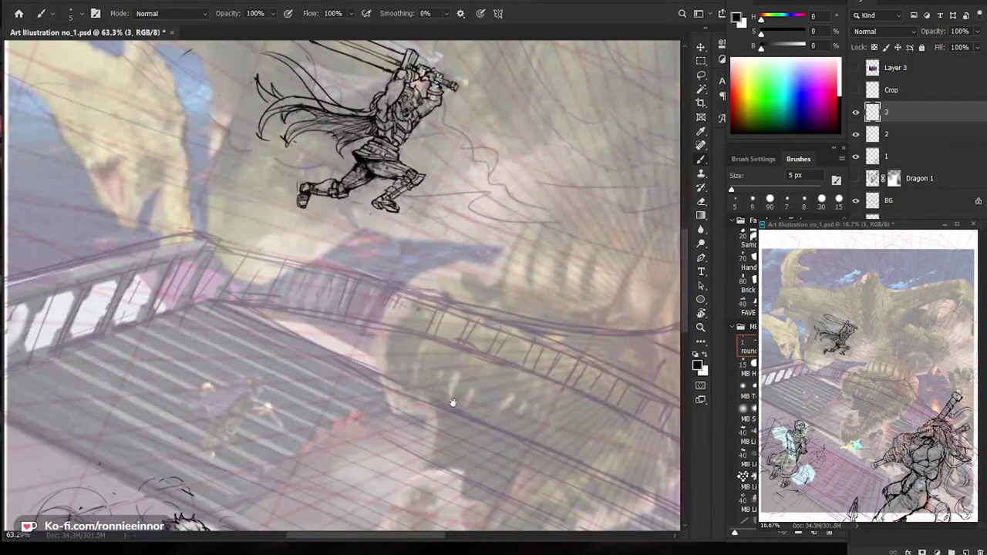
pyautogui.moveTo(502, 368); pyautogui.dragTo(491, 368)
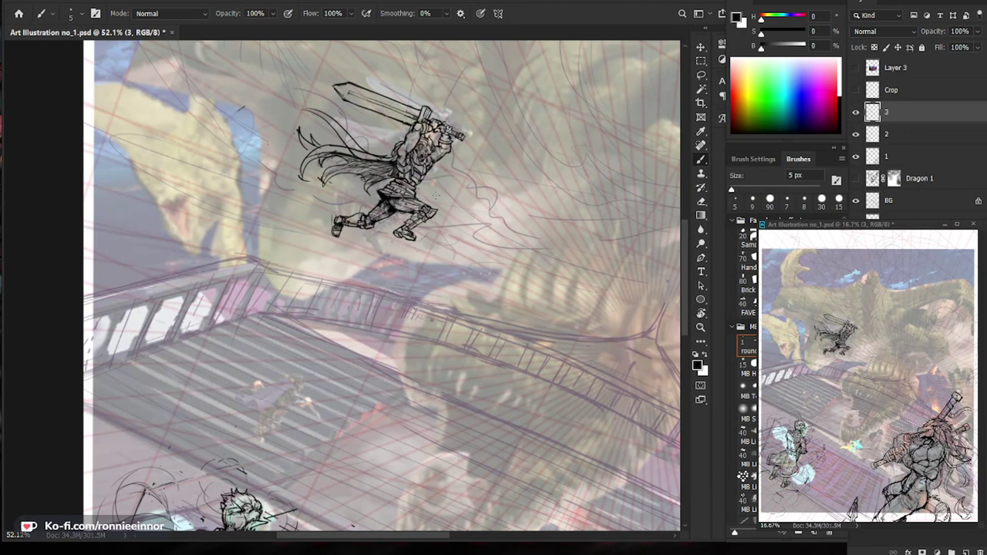
# Clean up the lower cape and add a dark curved strand along its bottom edge.
pyautogui.scroll(5, 437, 193)
pyautogui.press('e')
pyautogui.moveTo(448, 193)
pyautogui.mouseDown()
pyautogui.moveTo(437, 196)
pyautogui.moveTo(508, 193)
pyautogui.mouseUp()
pyautogui.press('b')
pyautogui.press('b')
pyautogui.press('e')
pyautogui.moveTo(450, 225); pyautogui.dragTo(360, 314)
pyautogui.moveTo(545, 494); pyautogui.dragTo(427, 415)
pyautogui.moveTo(310, 121)
pyautogui.mouseDown()
pyautogui.moveTo(376, 121)
pyautogui.moveTo(373, 155)
pyautogui.moveTo(351, 170)
pyautogui.mouseUp()
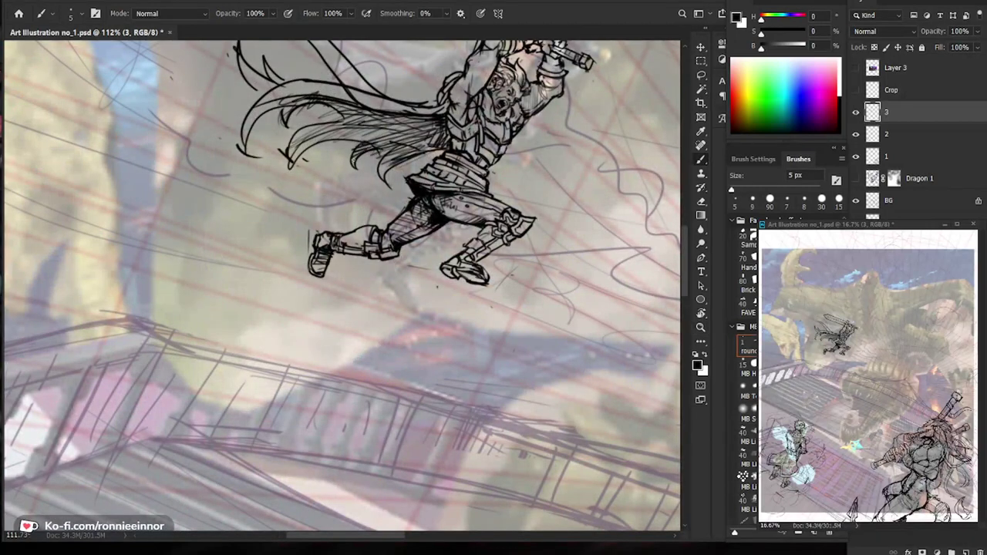
# Erase a stray mark near the cape's tail and redraw its trailing strands with curved brush strokes.
pyautogui.press('e')
pyautogui.moveTo(280, 158); pyautogui.dragTo(279, 149)
pyautogui.press('b')
pyautogui.moveTo(282, 104)
pyautogui.mouseDown()
pyautogui.moveTo(280, 122)
pyautogui.moveTo(283, 113)
pyautogui.mouseUp()
pyautogui.moveTo(301, 101); pyautogui.dragTo(283, 120)
pyautogui.moveTo(310, 99); pyautogui.dragTo(253, 110)
pyautogui.moveTo(283, 102); pyautogui.dragTo(243, 123)
pyautogui.moveTo(254, 120); pyautogui.dragTo(239, 151)
# Examine the leaping warrior against the full composition, including the other figures, and check his legs up close.
pyautogui.press('z')
pyautogui.moveTo(308, 125); pyautogui.dragTo(235, 133)
pyautogui.moveTo(520, 476); pyautogui.dragTo(477, 376)
pyautogui.moveTo(575, 304); pyautogui.dragTo(557, 301)
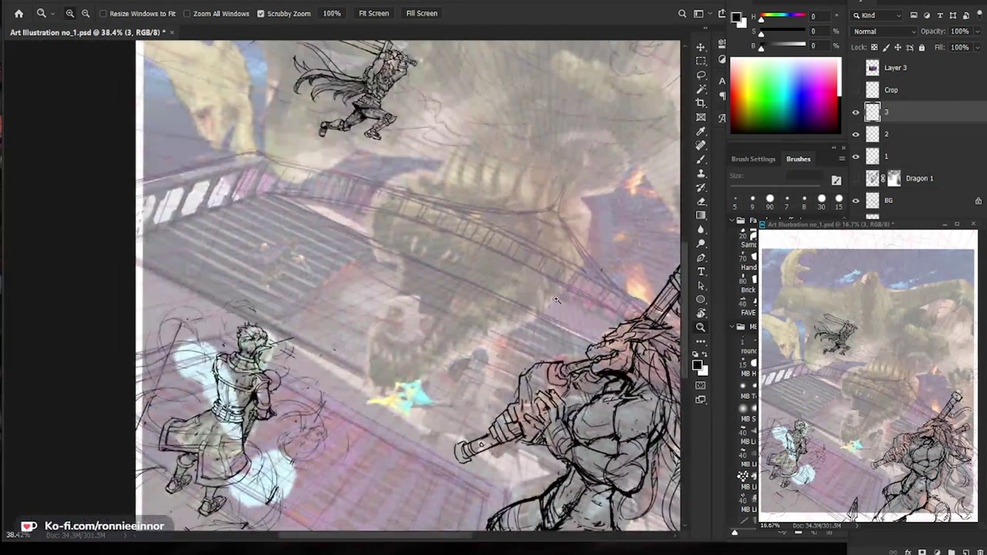
pyautogui.moveTo(319, 183); pyautogui.dragTo(386, 252)
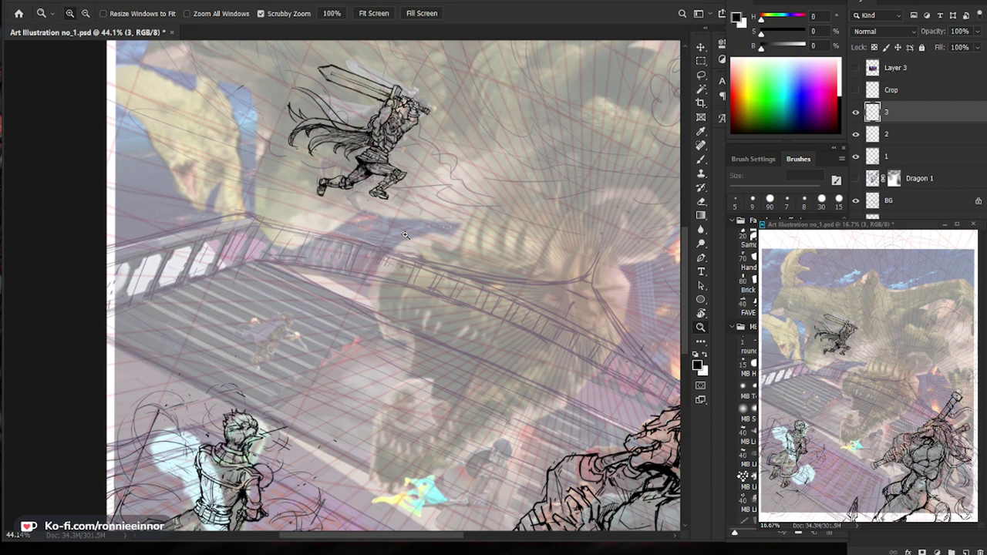
pyautogui.moveTo(401, 165); pyautogui.dragTo(417, 182)
pyautogui.press('b')
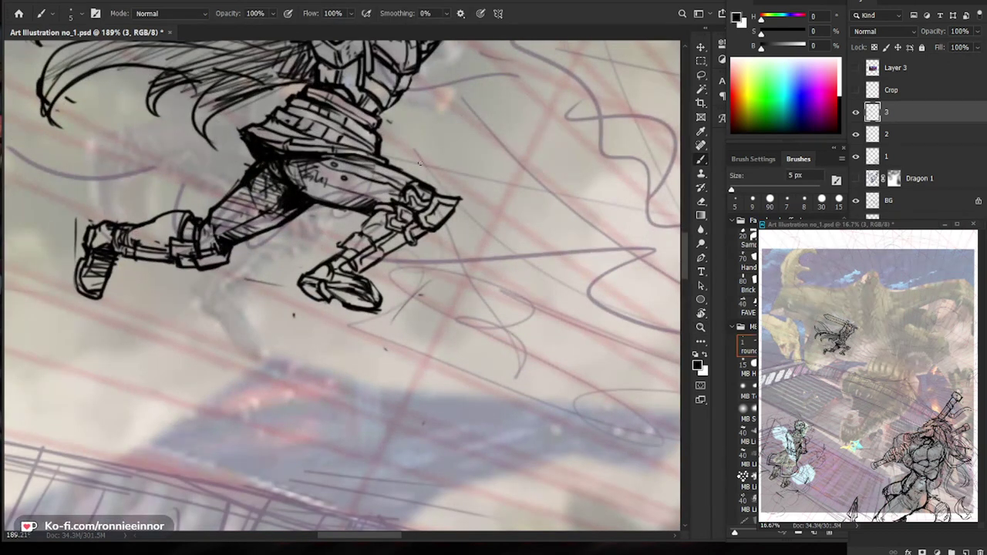
# Erase stray marks along the upper edge of the leaping warrior's leading thigh and touch up its outline.
pyautogui.press('z')
pyautogui.moveTo(412, 200); pyautogui.dragTo(429, 200)
pyautogui.press('e')
pyautogui.moveTo(344, 136)
pyautogui.mouseDown()
pyautogui.moveTo(393, 146)
pyautogui.moveTo(401, 174)
pyautogui.mouseUp()
pyautogui.press('b')
pyautogui.press('z')
pyautogui.moveTo(466, 183); pyautogui.dragTo(432, 185)
pyautogui.press('b')
pyautogui.moveTo(568, 431); pyautogui.dragTo(474, 396)
pyautogui.press('z')
pyautogui.moveTo(351, 159); pyautogui.dragTo(377, 160)
pyautogui.press('b')
# Erase and redraw the knee guard and shin strap lines on the warrior's trailing leg.
pyautogui.press('z')
pyautogui.moveTo(306, 142); pyautogui.dragTo(322, 143)
pyautogui.press('e')
pyautogui.moveTo(253, 199)
pyautogui.mouseDown()
pyautogui.moveTo(280, 191)
pyautogui.moveTo(231, 197)
pyautogui.moveTo(284, 199)
pyautogui.moveTo(254, 179)
pyautogui.moveTo(230, 187)
pyautogui.moveTo(234, 200)
pyautogui.mouseUp()
pyautogui.press('b')
pyautogui.press('e')
pyautogui.press('b')
pyautogui.moveTo(233, 190)
pyautogui.mouseDown()
pyautogui.moveTo(236, 206)
pyautogui.moveTo(258, 186)
pyautogui.moveTo(295, 184)
pyautogui.mouseUp()
pyautogui.press('z')
pyautogui.moveTo(275, 187); pyautogui.dragTo(308, 187)
pyautogui.press('e')
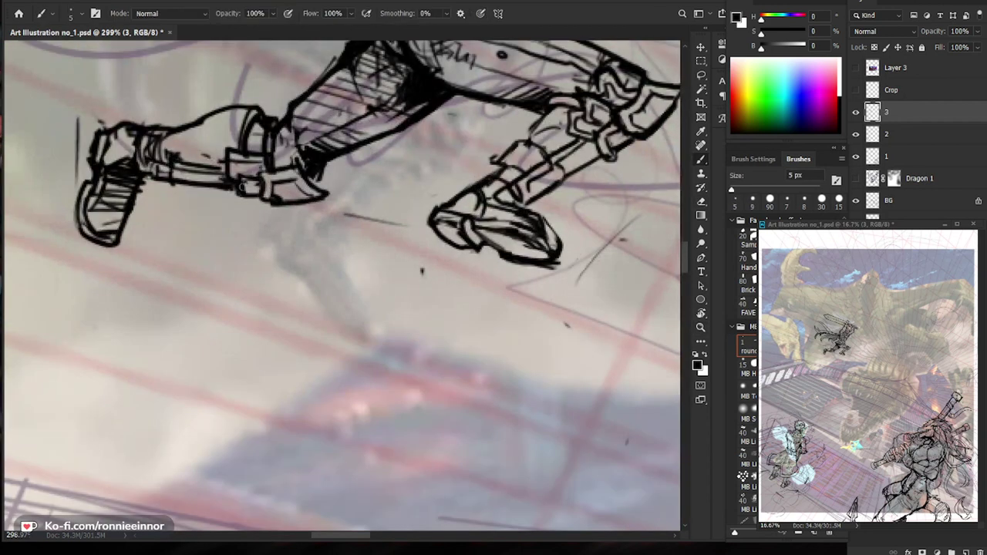
pyautogui.press('b')
pyautogui.moveTo(242, 182)
pyautogui.mouseDown()
pyautogui.moveTo(263, 185)
pyautogui.moveTo(242, 199)
pyautogui.mouseUp()
pyautogui.moveTo(233, 187); pyautogui.dragTo(242, 198)
pyautogui.press('z')
pyautogui.moveTo(299, 197); pyautogui.dragTo(210, 199)
pyautogui.press('b')
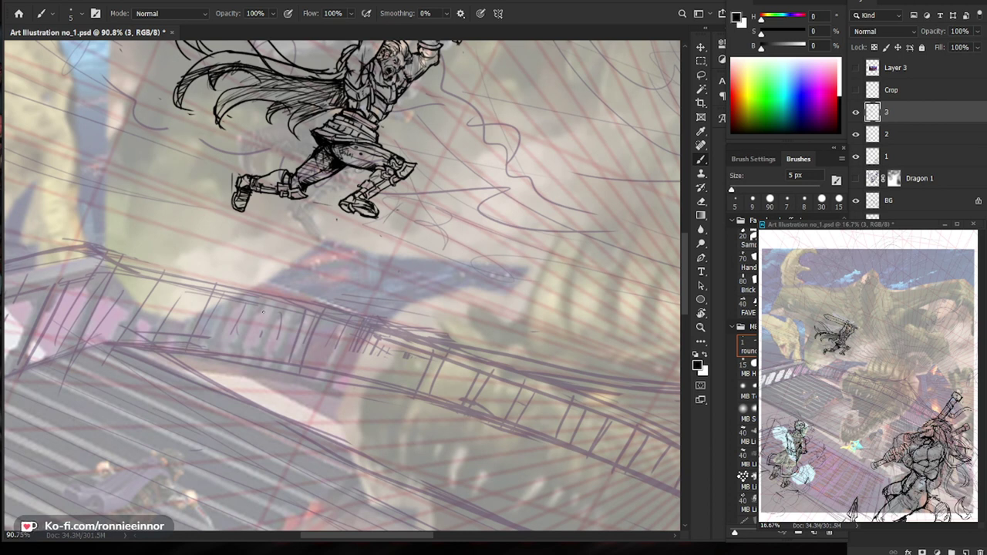
# Examine the leaping warrior's whole figure, from his legs and cape up to his raised arms and sword.
pyautogui.moveTo(391, 51); pyautogui.dragTo(463, 99)
pyautogui.moveTo(381, 101); pyautogui.dragTo(366, 121)
pyautogui.moveTo(384, 101)
pyautogui.mouseDown()
pyautogui.moveTo(372, 119)
pyautogui.moveTo(380, 116)
pyautogui.mouseUp()
pyautogui.moveTo(447, 82); pyautogui.dragTo(387, 82)
pyautogui.moveTo(469, 373); pyautogui.dragTo(479, 284)
pyautogui.scroll(-2, 478, 283)
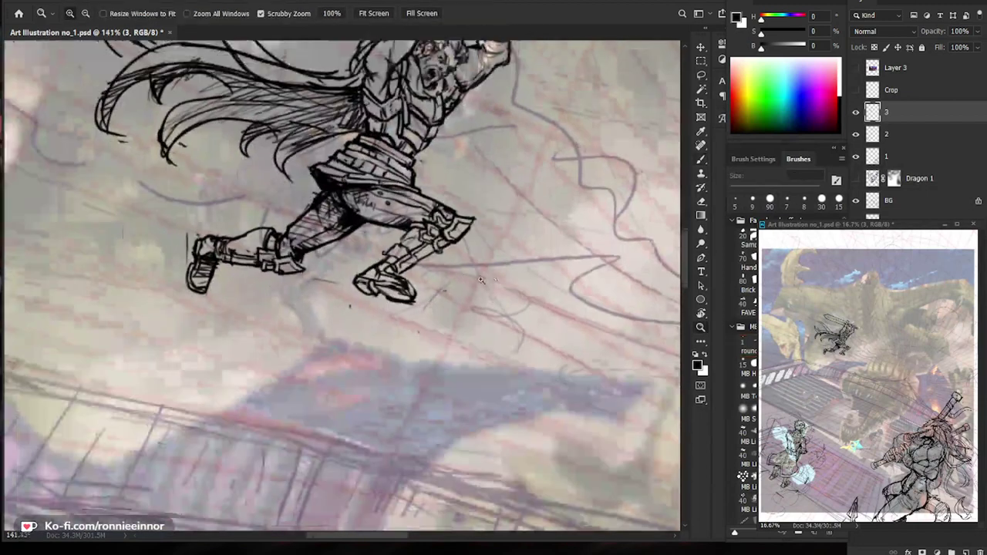
pyautogui.moveTo(409, 402); pyautogui.dragTo(394, 369)
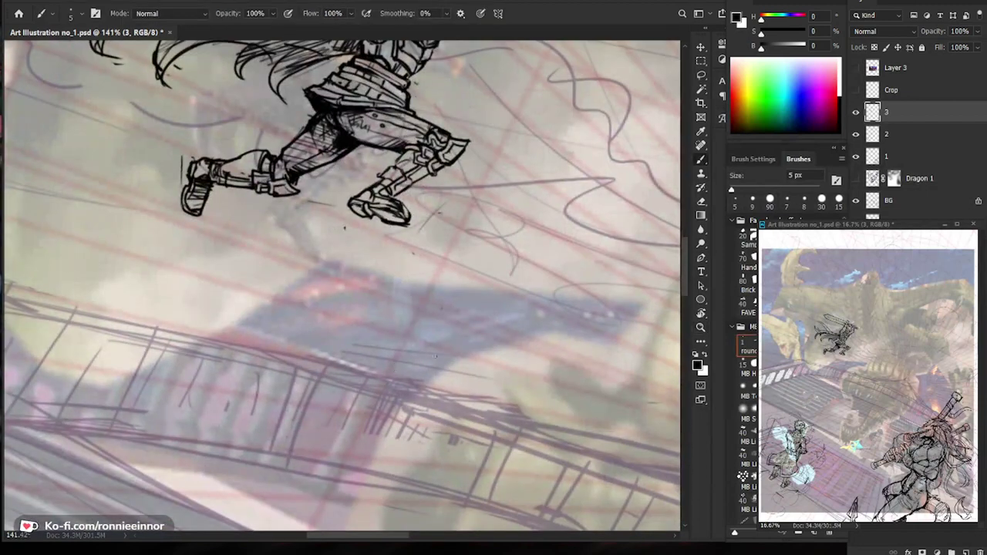
pyautogui.scroll(-1, 394, 368)
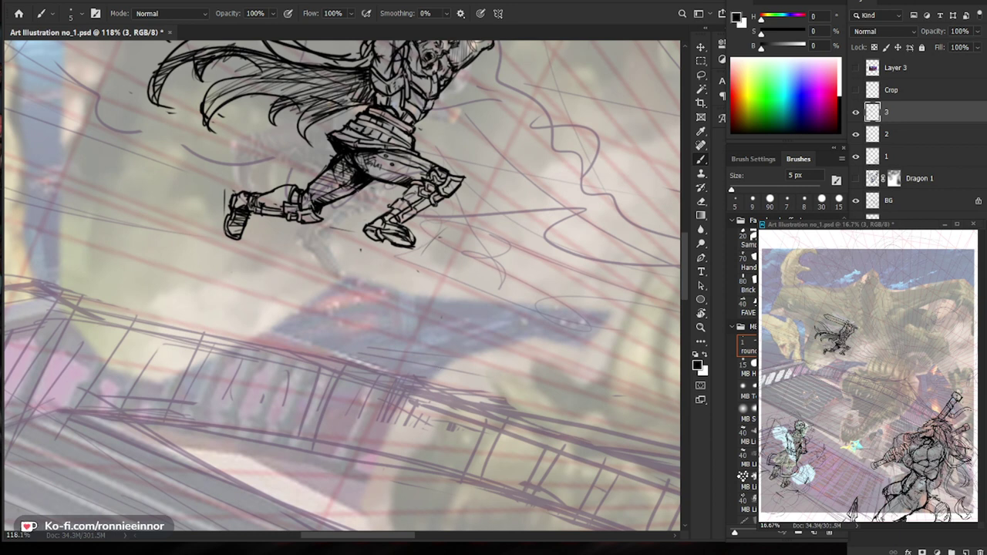
pyautogui.moveTo(307, 161); pyautogui.dragTo(338, 162)
pyautogui.moveTo(305, 192)
pyautogui.mouseDown()
pyautogui.moveTo(313, 218)
pyautogui.moveTo(277, 232)
pyautogui.mouseUp()
pyautogui.moveTo(492, 328); pyautogui.dragTo(447, 292)
pyautogui.moveTo(343, 132); pyautogui.dragTo(436, 127)
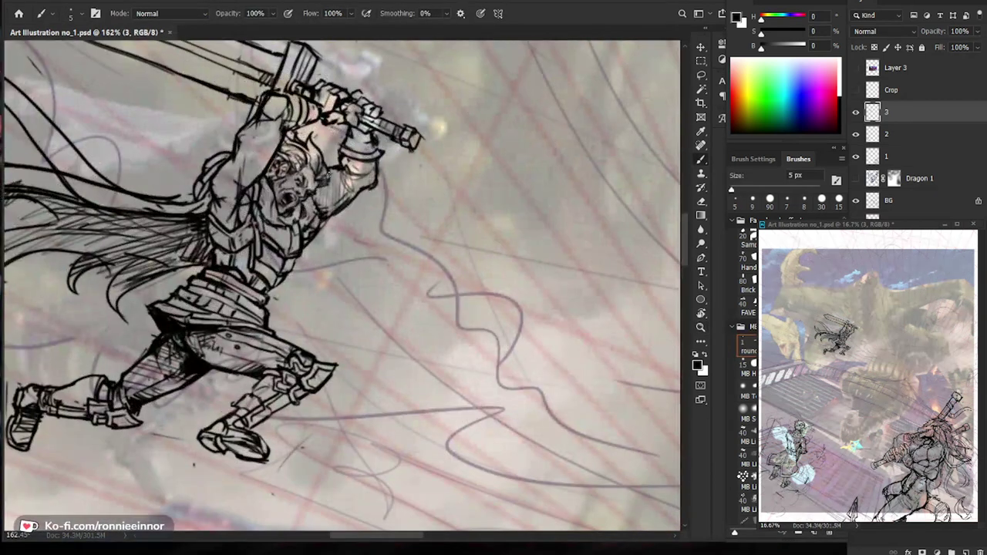
pyautogui.moveTo(322, 190); pyautogui.dragTo(369, 240)
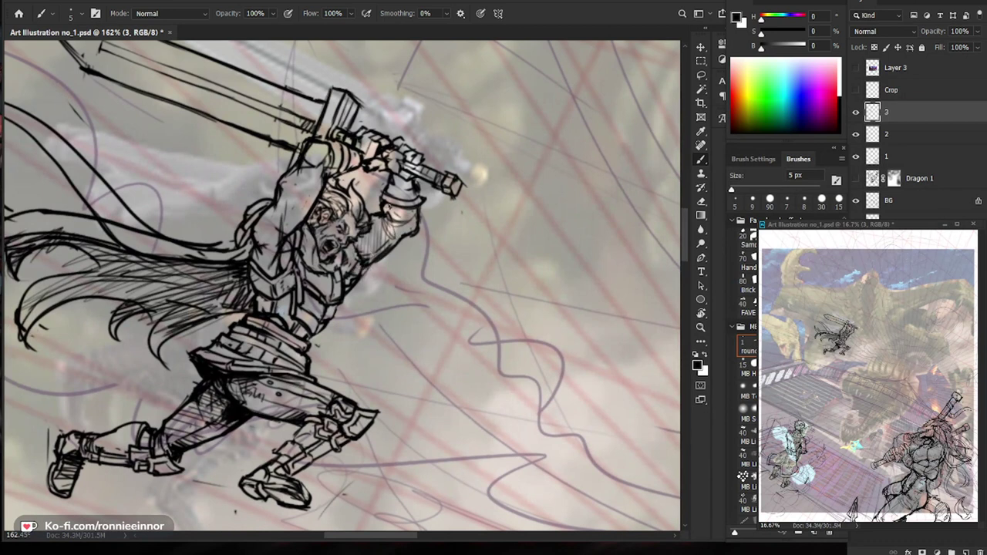
pyautogui.moveTo(351, 193)
pyautogui.mouseDown()
pyautogui.moveTo(320, 193)
pyautogui.moveTo(361, 179)
pyautogui.moveTo(311, 179)
pyautogui.mouseUp()
# Touch up the sword's crossguard and the lines around the gripping hands with eraser and brush strokes.
pyautogui.press('e')
pyautogui.press('b')
pyautogui.press('e')
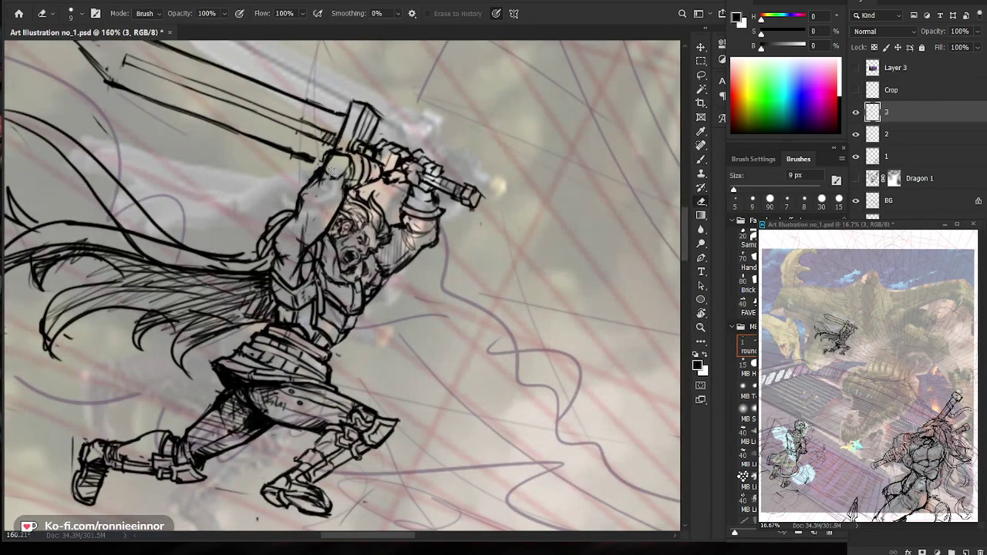
pyautogui.press('b')
pyautogui.moveTo(404, 156)
pyautogui.mouseDown()
pyautogui.moveTo(404, 176)
pyautogui.moveTo(339, 174)
pyautogui.mouseUp()
pyautogui.moveTo(365, 126); pyautogui.dragTo(358, 139)
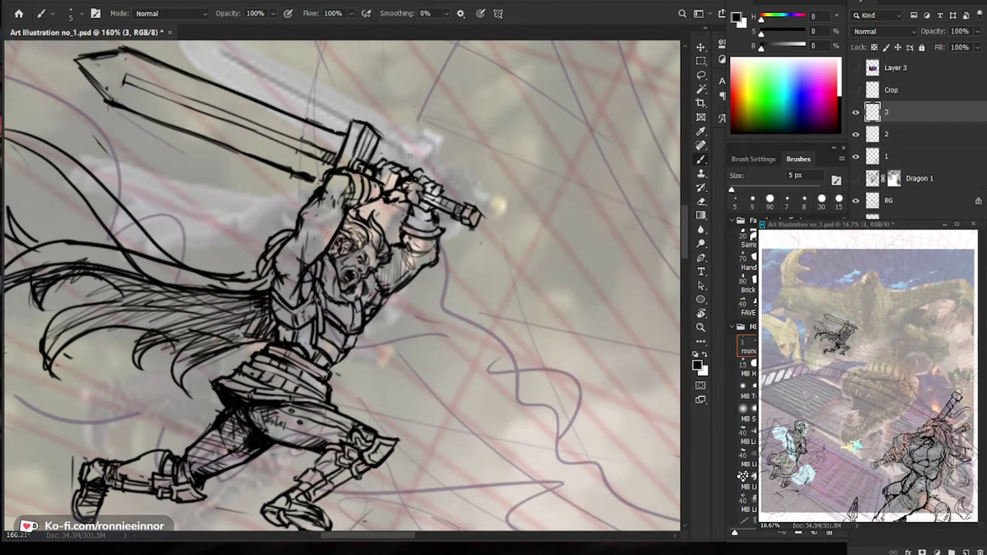
pyautogui.moveTo(414, 161); pyautogui.dragTo(382, 160)
pyautogui.scroll(1, 411, 140)
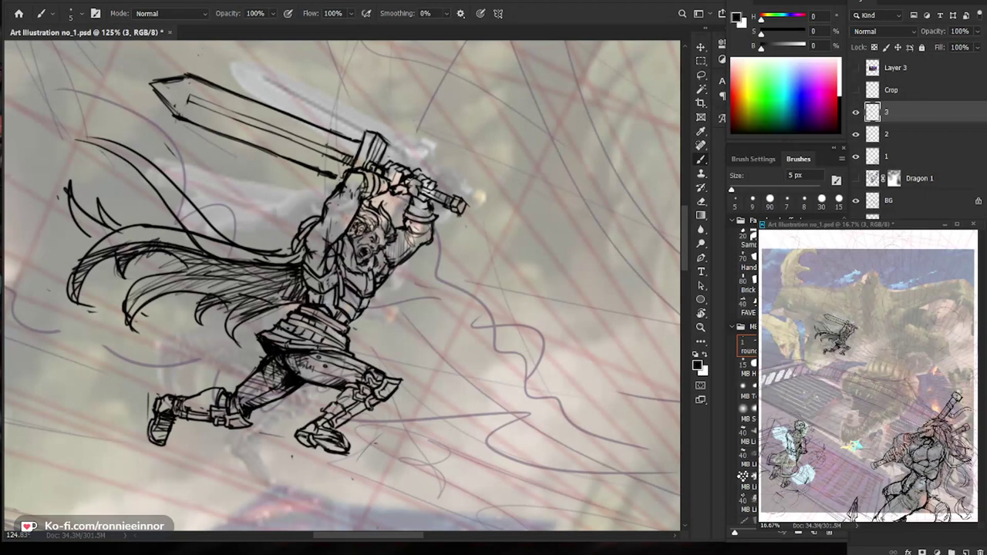
# Erase the angular corners of the sword's tip and redraw its edges as smooth curves running to the point.
pyautogui.moveTo(231, 99)
pyautogui.mouseDown()
pyautogui.moveTo(400, 158)
pyautogui.moveTo(307, 144)
pyautogui.mouseUp()
pyautogui.press('b')
pyautogui.moveTo(369, 165); pyautogui.dragTo(312, 144)
pyautogui.press('e')
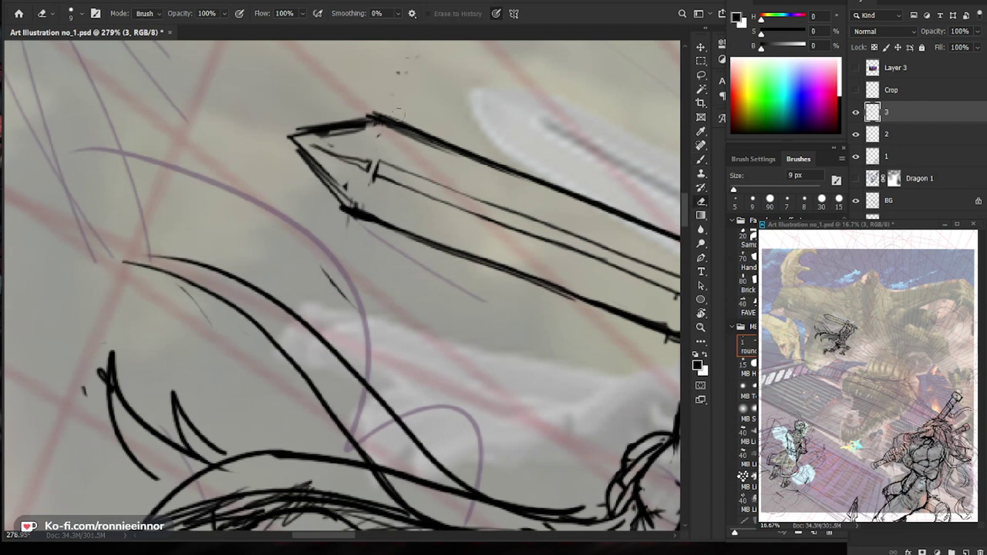
pyautogui.moveTo(410, 127)
pyautogui.mouseDown()
pyautogui.moveTo(340, 122)
pyautogui.moveTo(393, 128)
pyautogui.moveTo(293, 135)
pyautogui.mouseUp()
pyautogui.press('b')
pyautogui.press('e')
pyautogui.moveTo(338, 189); pyautogui.dragTo(317, 160)
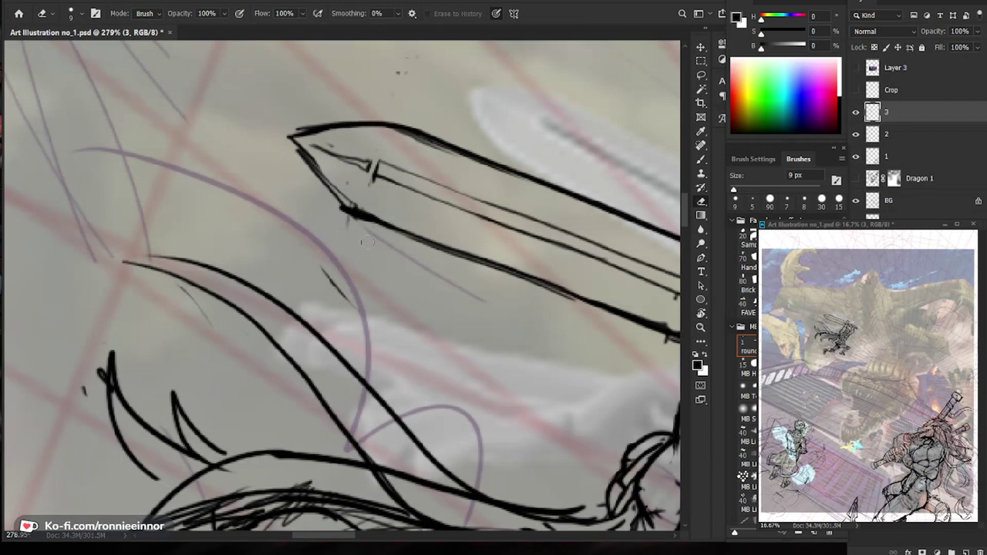
pyautogui.moveTo(360, 221)
pyautogui.mouseDown()
pyautogui.moveTo(340, 207)
pyautogui.moveTo(409, 231)
pyautogui.mouseUp()
pyautogui.moveTo(352, 204); pyautogui.dragTo(437, 241)
pyautogui.press('b')
pyautogui.moveTo(317, 175); pyautogui.dragTo(379, 219)
# Erase the stray line ends where the blade's lower edge meets the warrior's raised wrist.
pyautogui.press('z')
pyautogui.moveTo(475, 248); pyautogui.dragTo(371, 266)
pyautogui.press('space')
pyautogui.moveTo(557, 402); pyautogui.dragTo(443, 344)
pyautogui.click(402, 199)
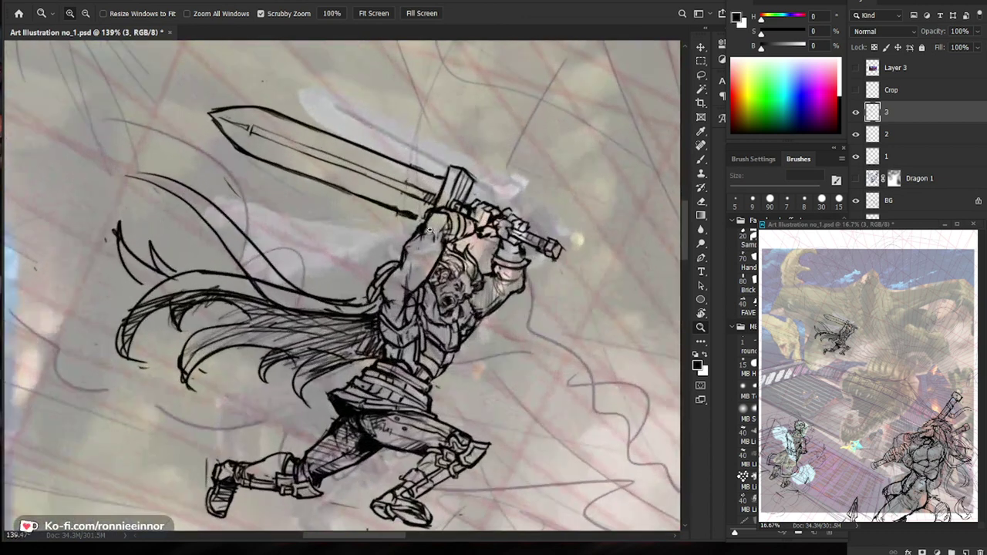
pyautogui.click(398, 202)
pyautogui.press('e')
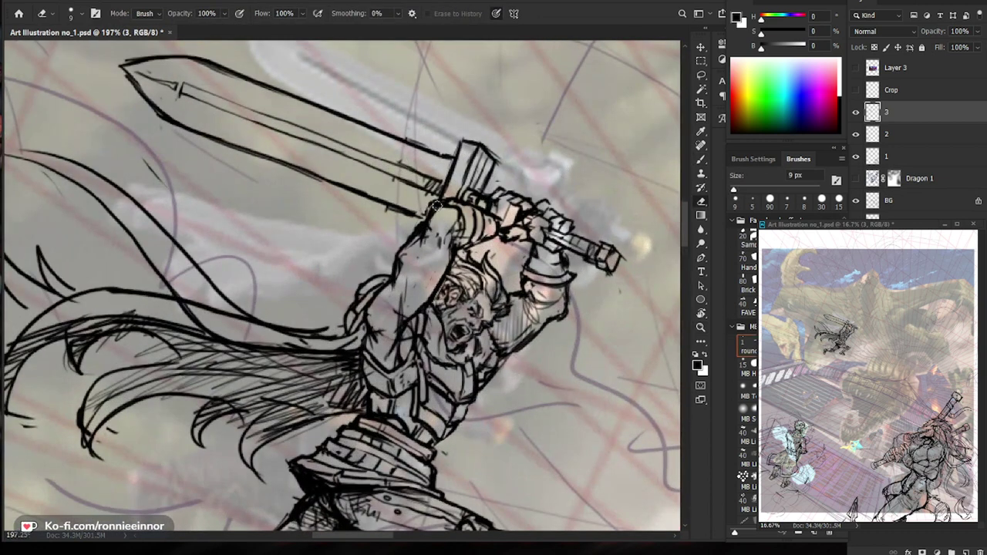
pyautogui.scroll(-3, 430, 202)
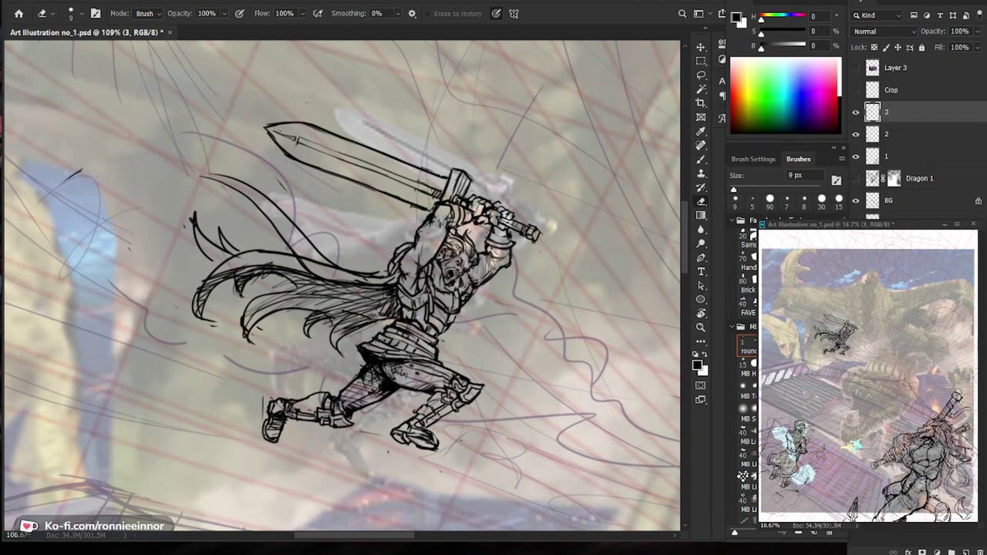
pyautogui.press('b')
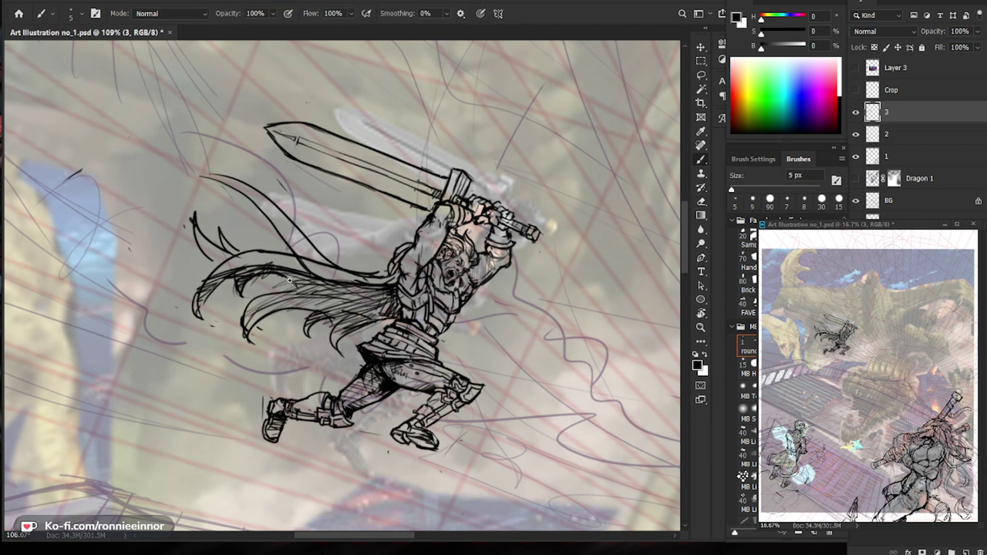
# Add short strokes to refine the end of the blade's central groove near the sword tip.
pyautogui.scroll(-5, 278, 283)
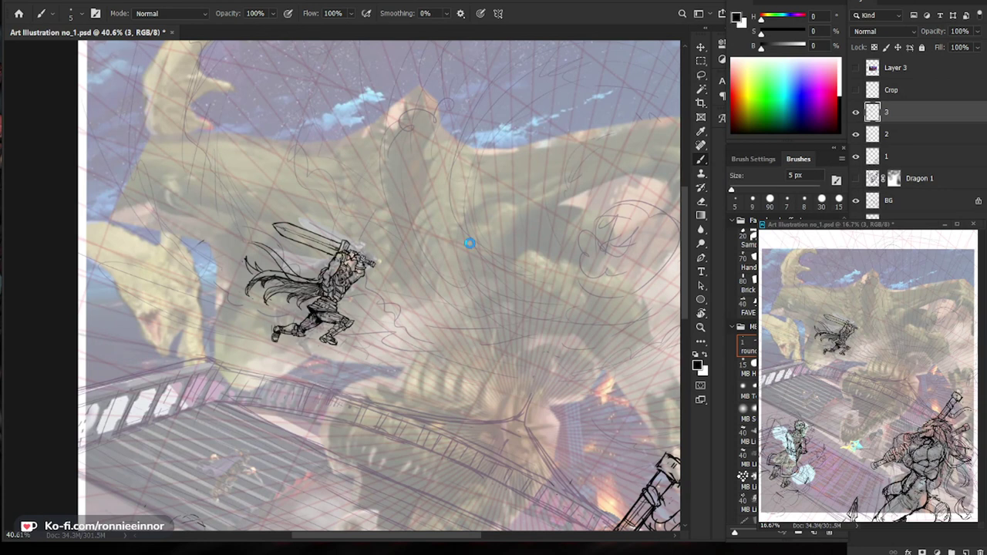
pyautogui.moveTo(286, 240); pyautogui.dragTo(453, 244)
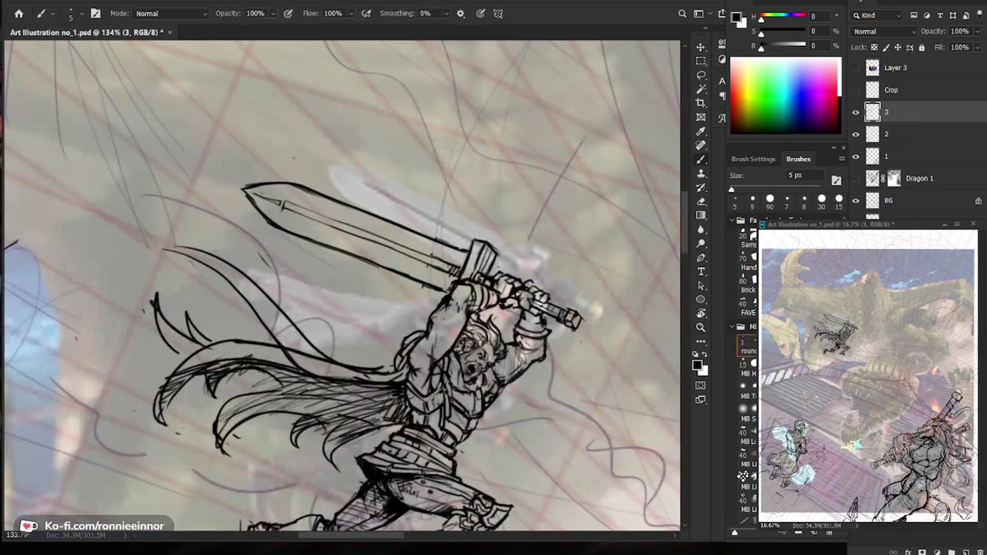
pyautogui.moveTo(277, 209); pyautogui.dragTo(283, 229)
pyautogui.moveTo(286, 214); pyautogui.dragTo(287, 228)
# Show the Dragon 1 sketch layer and create a new layer named 4 above layer 3.
pyautogui.scroll(-3, 293, 189)
pyautogui.moveTo(545, 412); pyautogui.dragTo(480, 286)
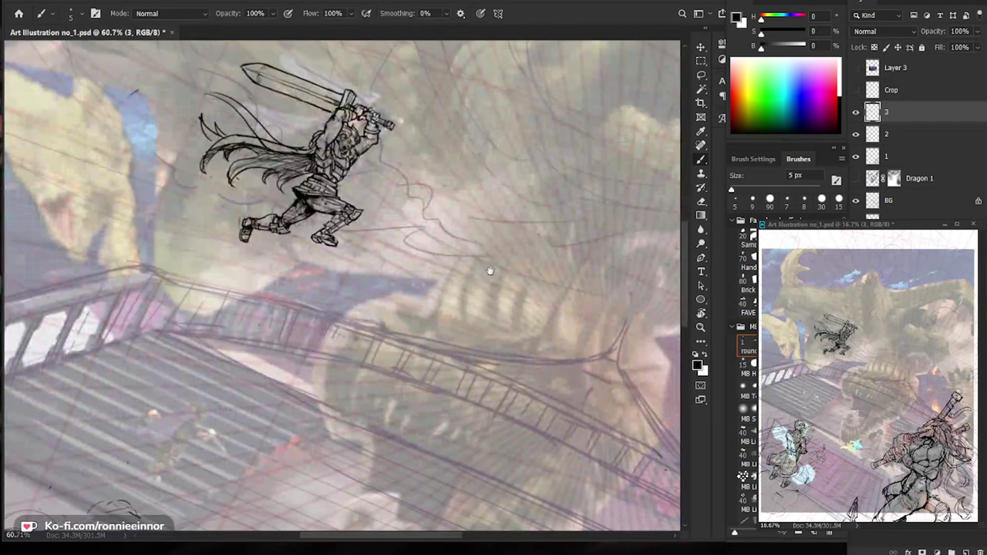
pyautogui.moveTo(278, 79); pyautogui.dragTo(353, 82)
pyautogui.moveTo(506, 192); pyautogui.dragTo(417, 231)
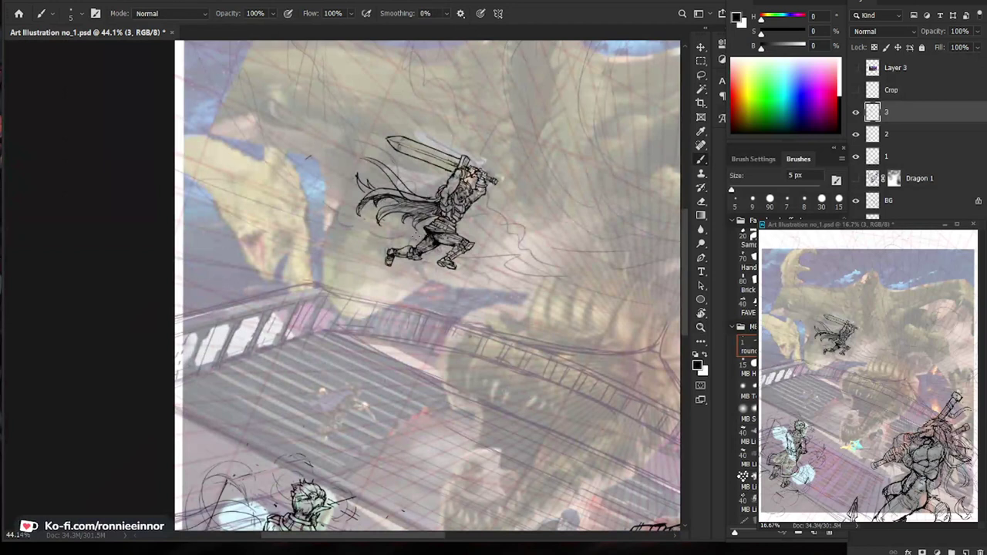
pyautogui.scroll(-4, 422, 376)
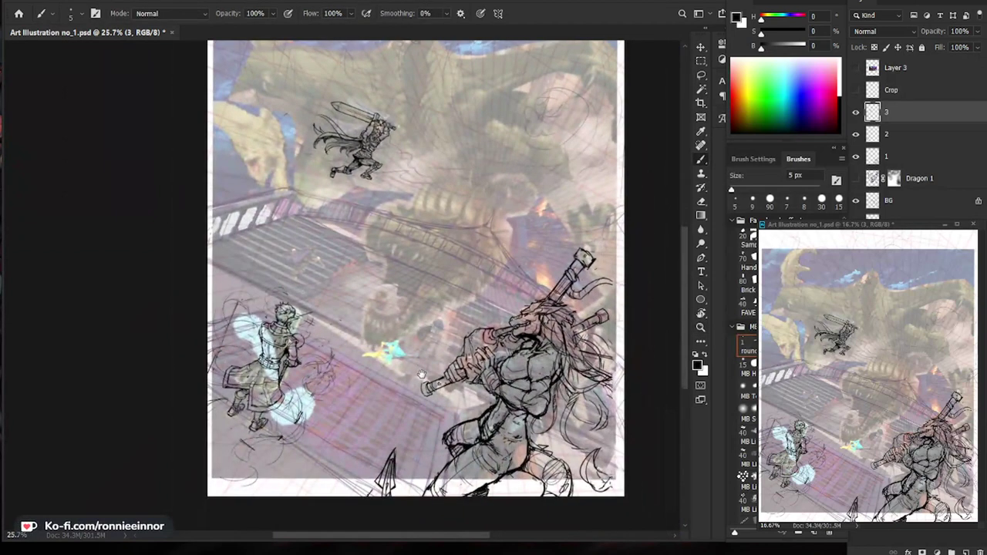
pyautogui.scroll(1, 422, 376)
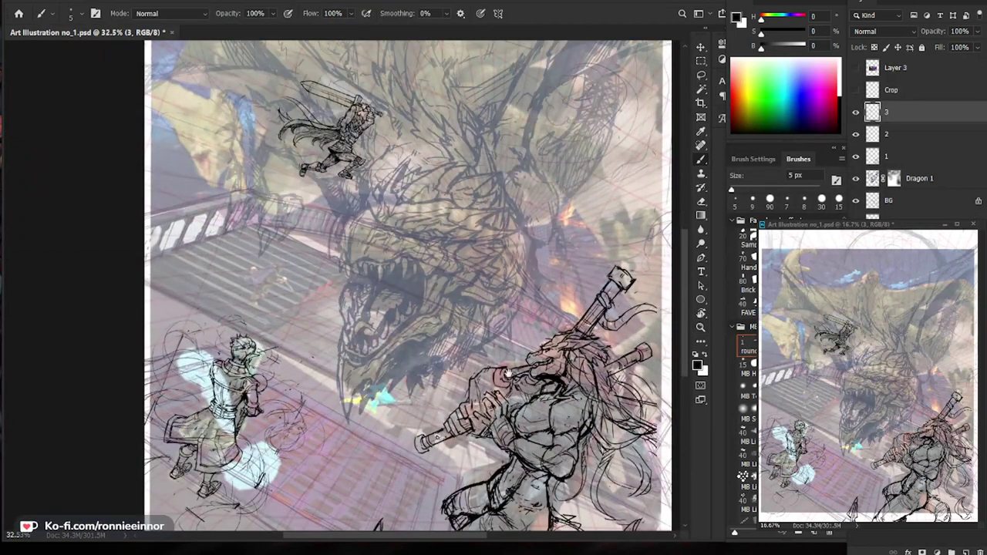
pyautogui.moveTo(510, 374)
pyautogui.mouseDown()
pyautogui.moveTo(437, 379)
pyautogui.moveTo(417, 473)
pyautogui.mouseUp()
pyautogui.hotkey('ctrl', 'shift', 'n')
pyautogui.write('4')
pyautogui.press('Return')
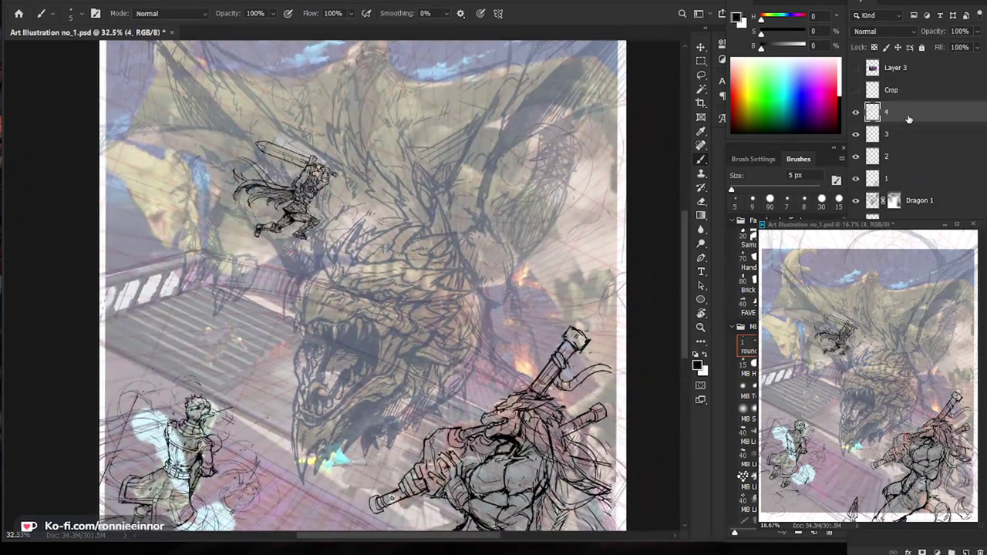
# Sketch a perspective ground rectangle beneath the small painted figure on the rooftop deck.
pyautogui.press('z')
pyautogui.moveTo(282, 379); pyautogui.dragTo(329, 378)
pyautogui.moveTo(329, 378); pyautogui.dragTo(471, 296)
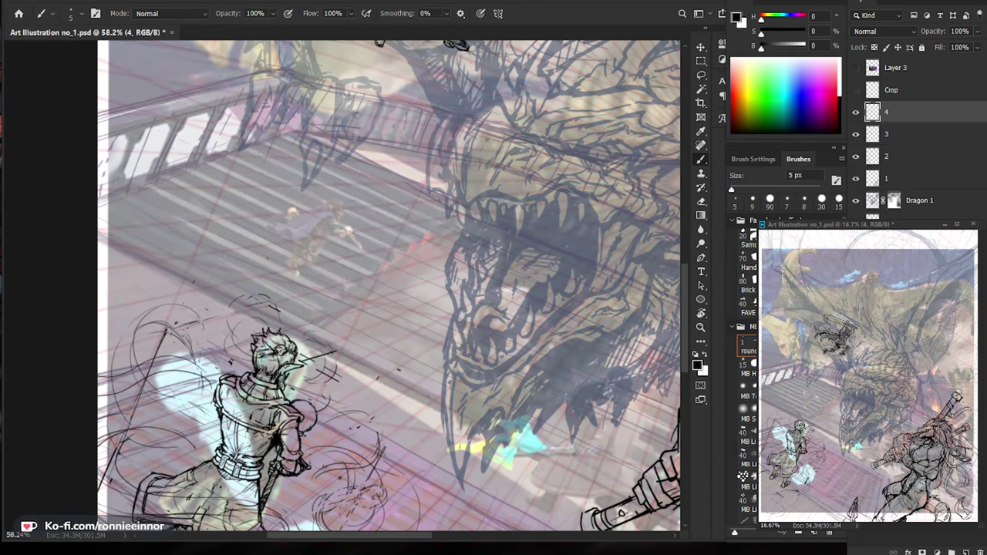
pyautogui.moveTo(329, 230)
pyautogui.mouseDown()
pyautogui.moveTo(382, 233)
pyautogui.moveTo(382, 206)
pyautogui.mouseUp()
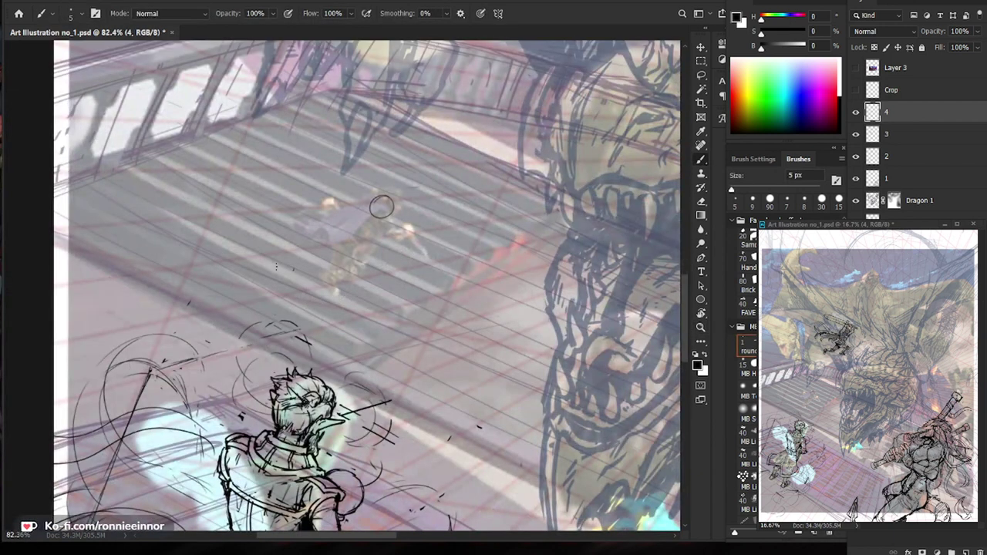
pyautogui.moveTo(230, 262)
pyautogui.mouseDown()
pyautogui.moveTo(320, 249)
pyautogui.moveTo(418, 296)
pyautogui.mouseUp()
pyautogui.moveTo(332, 253); pyautogui.dragTo(420, 290)
pyautogui.moveTo(253, 259)
pyautogui.mouseDown()
pyautogui.moveTo(370, 307)
pyautogui.moveTo(360, 304)
pyautogui.mouseUp()
pyautogui.moveTo(419, 291); pyautogui.dragTo(362, 303)
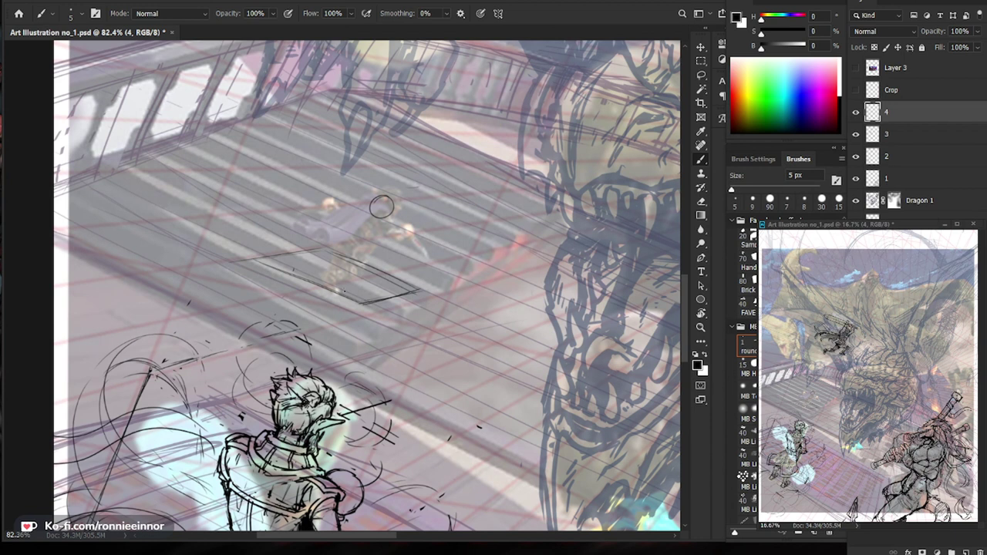
# Erase the near corner of the ground rectangle and redraw its front edges slightly further out.
pyautogui.press('e')
pyautogui.moveTo(307, 281); pyautogui.dragTo(371, 307)
pyautogui.press('b')
pyautogui.moveTo(239, 263)
pyautogui.mouseDown()
pyautogui.moveTo(347, 312)
pyautogui.moveTo(417, 296)
pyautogui.mouseUp()
pyautogui.moveTo(339, 312); pyautogui.dragTo(432, 288)
pyautogui.press('e')
pyautogui.moveTo(375, 305); pyautogui.dragTo(424, 293)
pyautogui.press('b')
pyautogui.moveTo(343, 311); pyautogui.dragTo(431, 290)
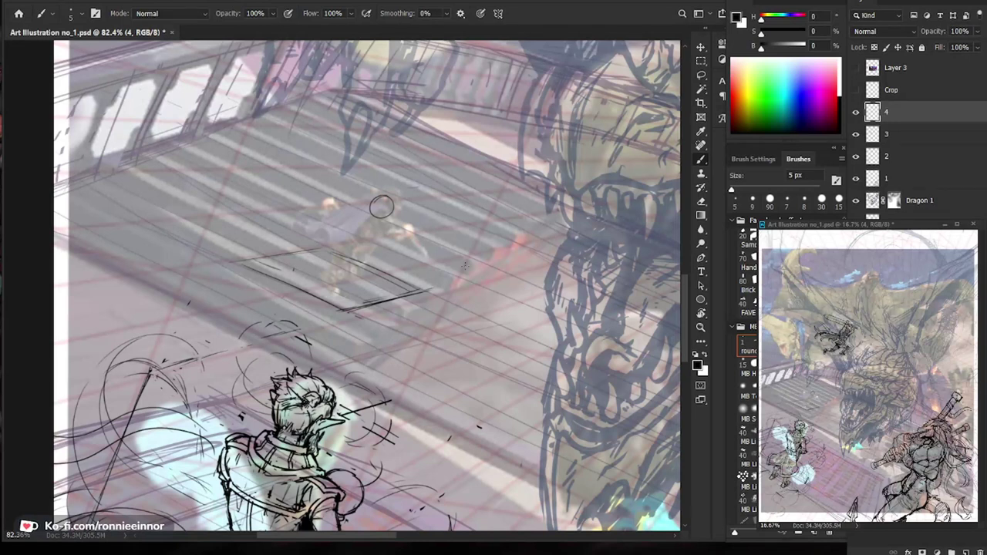
# Sketch a small circle with a pointed jaw for the rooftop figure's head and clean up its lines.
pyautogui.press('e')
pyautogui.moveTo(377, 198); pyautogui.dragTo(371, 212)
pyautogui.moveTo(411, 210)
pyautogui.mouseDown()
pyautogui.moveTo(329, 206)
pyautogui.moveTo(454, 204)
pyautogui.mouseUp()
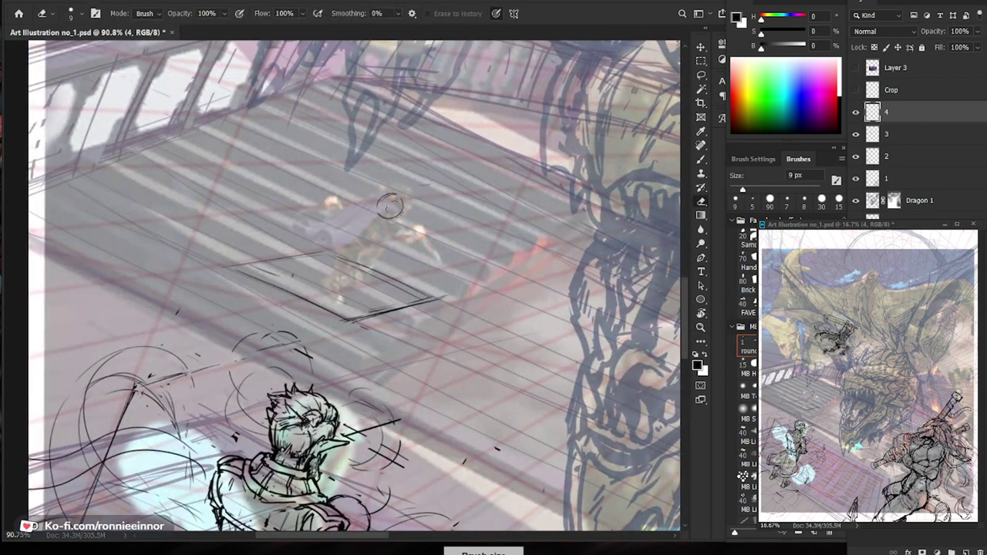
pyautogui.press('b')
pyautogui.press('b')
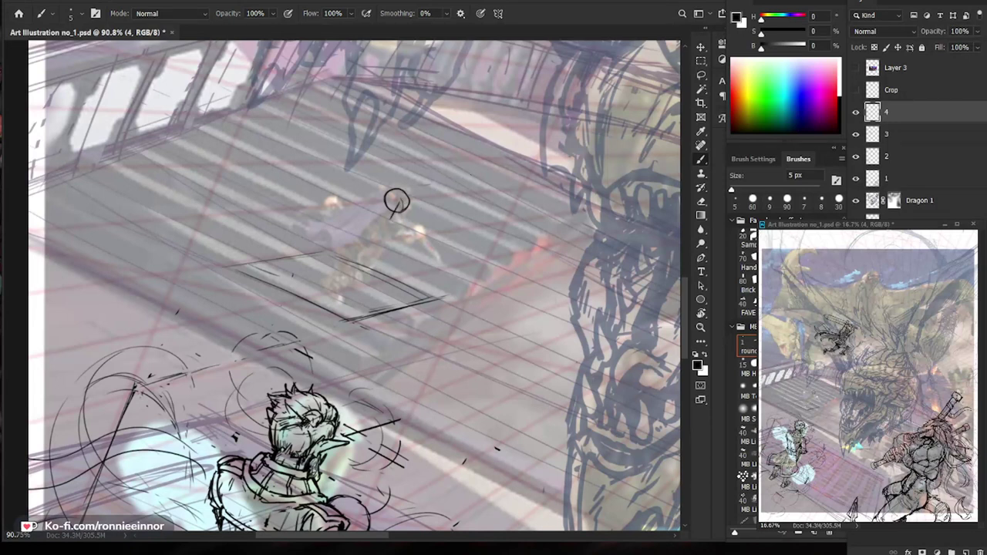
pyautogui.press('e')
pyautogui.moveTo(408, 193)
pyautogui.mouseDown()
pyautogui.moveTo(390, 208)
pyautogui.moveTo(401, 216)
pyautogui.mouseUp()
pyautogui.press('e')
pyautogui.press('b')
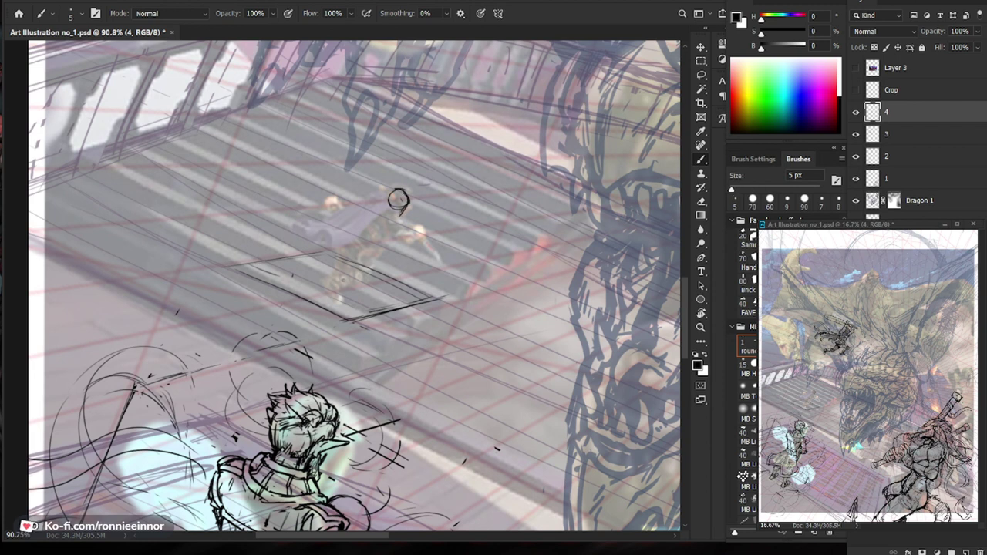
# Rough in the rooftop figure's shoulder circles and a pelvis oval between the head and the ground rectangle.
pyautogui.moveTo(381, 202)
pyautogui.mouseDown()
pyautogui.moveTo(365, 207)
pyautogui.moveTo(378, 210)
pyautogui.mouseUp()
pyautogui.moveTo(375, 248)
pyautogui.mouseDown()
pyautogui.moveTo(389, 258)
pyautogui.moveTo(367, 281)
pyautogui.moveTo(240, 345)
pyautogui.moveTo(400, 314)
pyautogui.mouseUp()
pyautogui.moveTo(318, 286); pyautogui.dragTo(365, 282)
pyautogui.moveTo(350, 246)
pyautogui.mouseDown()
pyautogui.moveTo(329, 255)
pyautogui.moveTo(366, 261)
pyautogui.moveTo(343, 276)
pyautogui.mouseUp()
pyautogui.moveTo(534, 467); pyautogui.dragTo(401, 389)
pyautogui.scroll(-2, 400, 390)
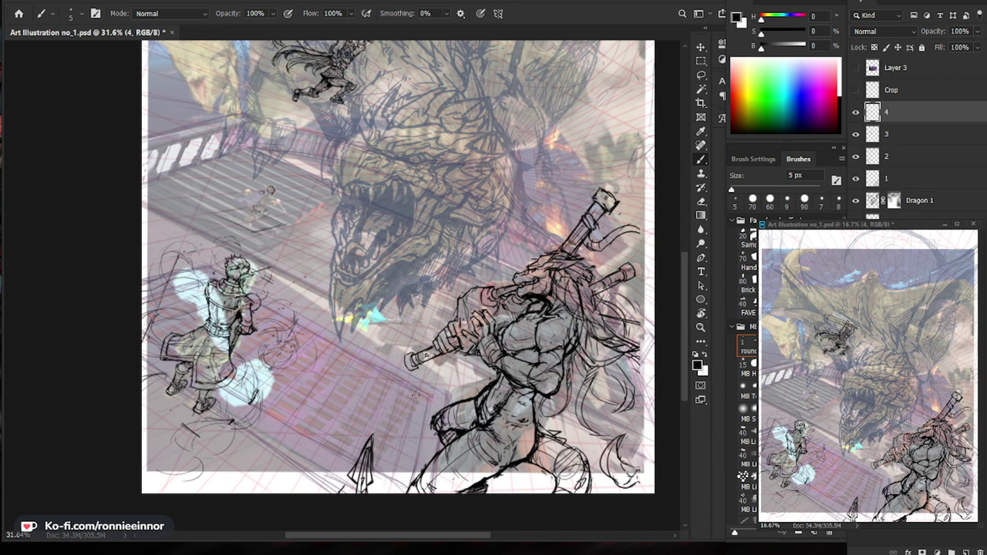
# Connect the rooftop figure's two shoulders with a line and darken the near shoulder circle.
pyautogui.hotkey('ctrl', 'space')
pyautogui.moveTo(262, 206); pyautogui.dragTo(344, 206)
pyautogui.moveTo(296, 159); pyautogui.dragTo(321, 178)
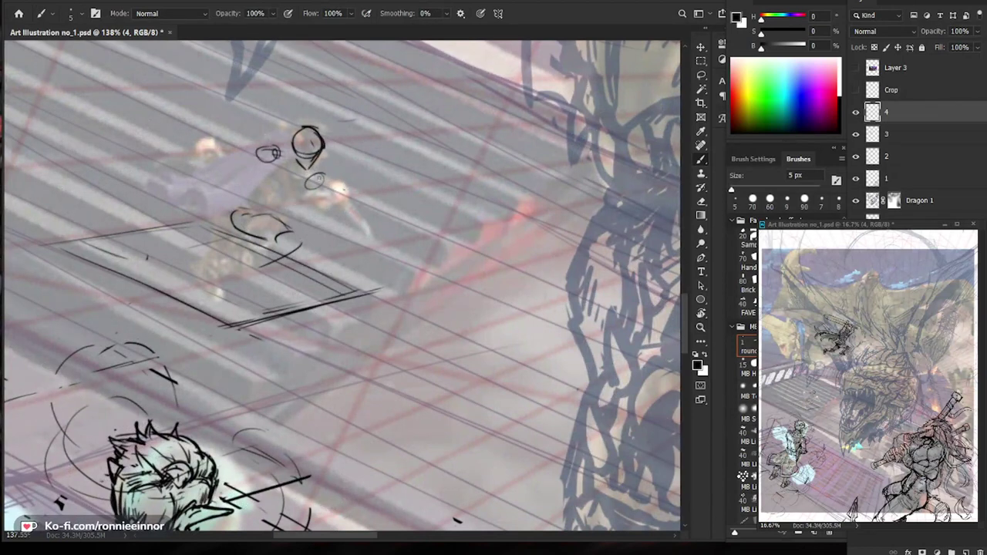
pyautogui.moveTo(280, 151)
pyautogui.mouseDown()
pyautogui.moveTo(319, 184)
pyautogui.moveTo(283, 163)
pyautogui.moveTo(311, 177)
pyautogui.mouseUp()
pyautogui.moveTo(321, 176)
pyautogui.mouseDown()
pyautogui.moveTo(306, 181)
pyautogui.moveTo(323, 178)
pyautogui.moveTo(318, 190)
pyautogui.mouseUp()
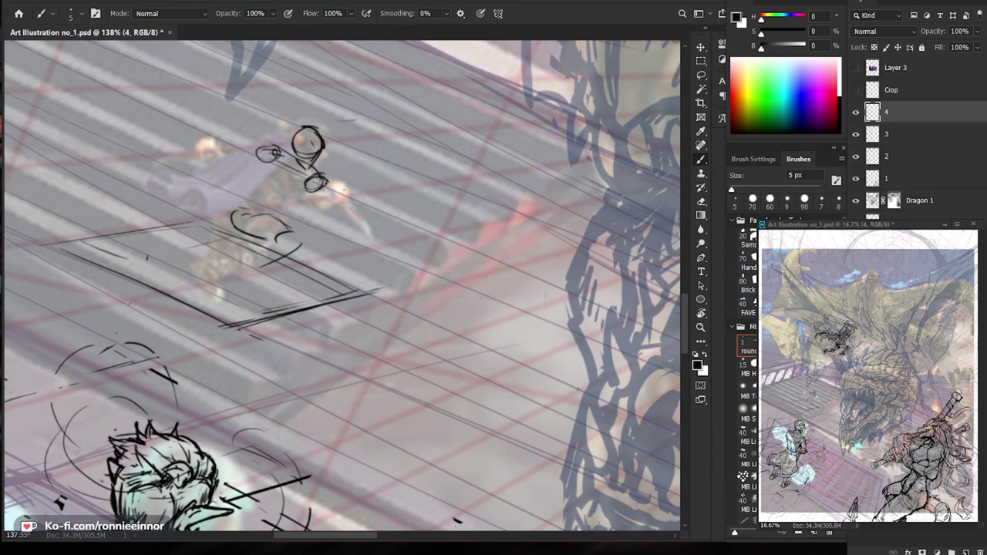
# Add and adjust a short guide stroke for the arm beside the rooftop figure's far shoulder.
pyautogui.moveTo(228, 161); pyautogui.dragTo(230, 167)
pyautogui.press('e')
pyautogui.press('b')
pyautogui.moveTo(220, 152)
pyautogui.mouseDown()
pyautogui.moveTo(235, 167)
pyautogui.moveTo(226, 184)
pyautogui.moveTo(236, 179)
pyautogui.moveTo(222, 155)
pyautogui.moveTo(253, 178)
pyautogui.moveTo(210, 160)
pyautogui.mouseUp()
pyautogui.press('e')
pyautogui.press('b')
pyautogui.press('e')
pyautogui.press('b')
# Examine the roughed-in rooftop figure against the dragon and the other characters in the full composition.
pyautogui.press('z')
pyautogui.moveTo(276, 185)
pyautogui.mouseDown()
pyautogui.moveTo(255, 186)
pyautogui.moveTo(322, 173)
pyautogui.mouseUp()
pyautogui.press('b')
pyautogui.press('z')
pyautogui.press('b')
pyautogui.press('z')
pyautogui.press('b')
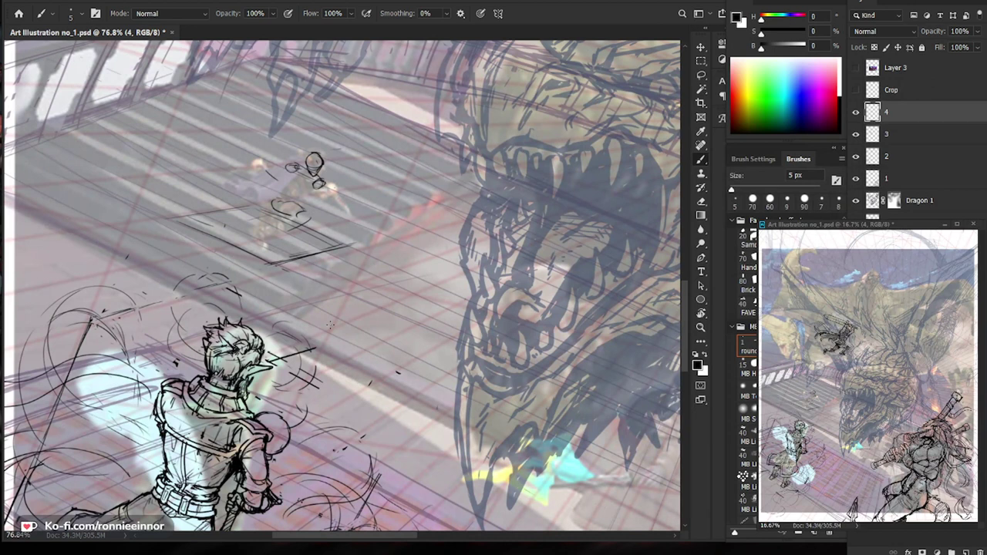
pyautogui.press('z')
pyautogui.moveTo(346, 317); pyautogui.dragTo(314, 317)
pyautogui.press('b')
pyautogui.moveTo(517, 503); pyautogui.dragTo(456, 459)
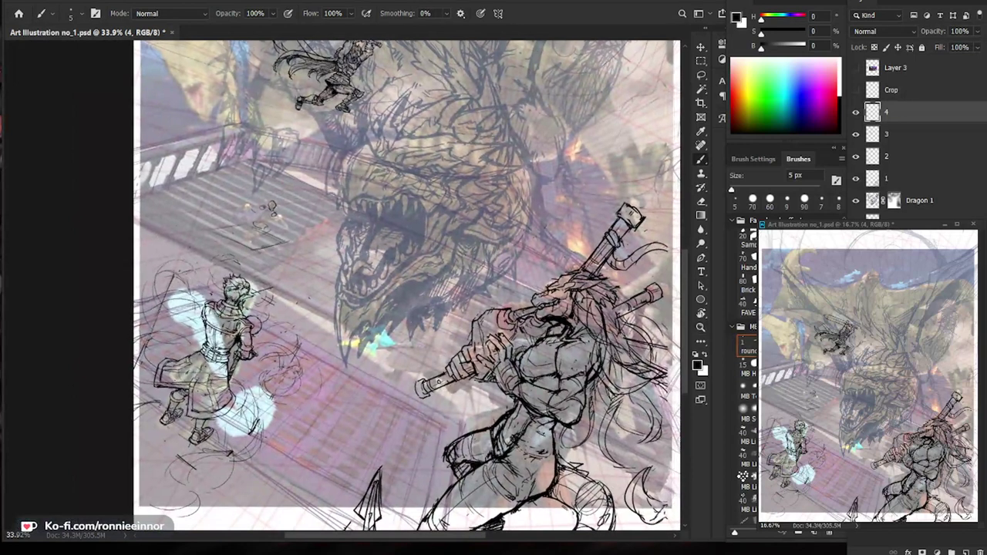
# Rough in the rooftop figure's thigh extending from the pelvis oval toward the guide rectangle on the deck.
pyautogui.press('z')
pyautogui.moveTo(510, 418); pyautogui.dragTo(508, 417)
pyautogui.press('b')
pyautogui.moveTo(609, 393); pyautogui.dragTo(577, 443)
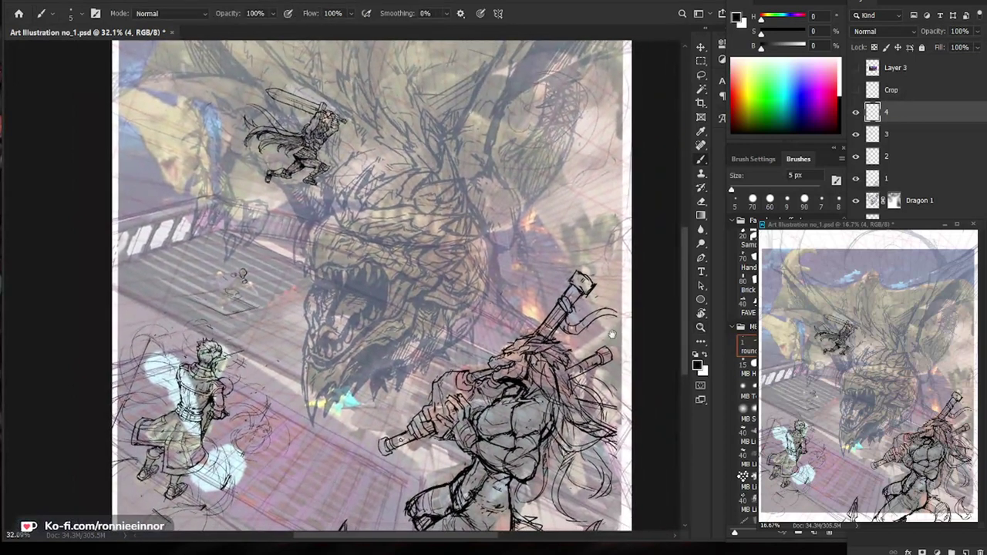
pyautogui.press('z')
pyautogui.moveTo(219, 296)
pyautogui.mouseDown()
pyautogui.moveTo(275, 273)
pyautogui.moveTo(274, 282)
pyautogui.mouseUp()
pyautogui.press('b')
pyautogui.moveTo(272, 326)
pyautogui.mouseDown()
pyautogui.moveTo(300, 309)
pyautogui.moveTo(261, 349)
pyautogui.mouseUp()
pyautogui.moveTo(252, 358)
pyautogui.mouseDown()
pyautogui.moveTo(309, 327)
pyautogui.moveTo(262, 333)
pyautogui.moveTo(198, 378)
pyautogui.moveTo(229, 377)
pyautogui.moveTo(196, 385)
pyautogui.moveTo(202, 367)
pyautogui.mouseUp()
pyautogui.press('e')
pyautogui.press('b')
pyautogui.press('e')
pyautogui.press('b')
pyautogui.moveTo(245, 317); pyautogui.dragTo(228, 344)
# Rework the rooftop figure's pelvis and thigh contours by alternately erasing and redrawing the strokes.
pyautogui.moveTo(293, 317); pyautogui.dragTo(219, 318)
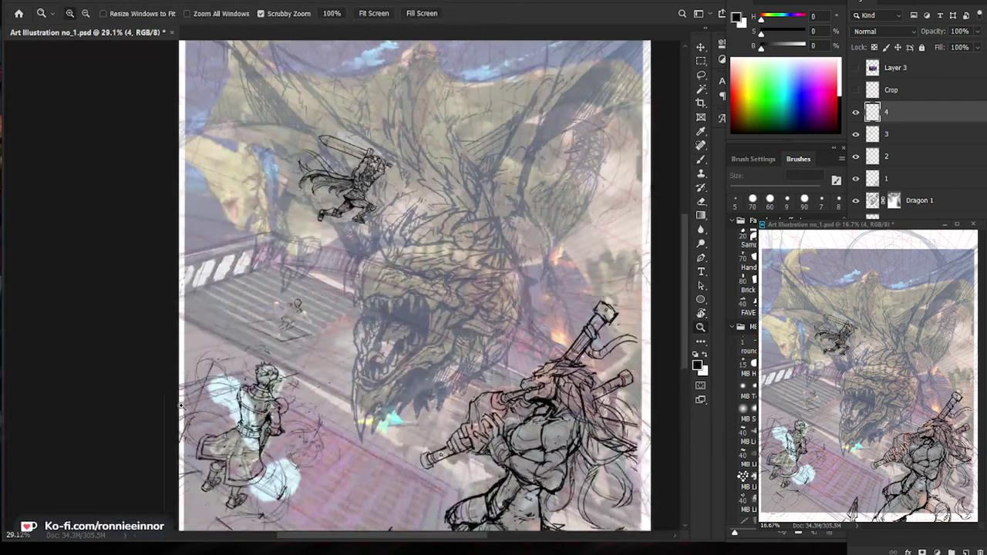
pyautogui.moveTo(294, 332); pyautogui.dragTo(351, 332)
pyautogui.press('e')
pyautogui.moveTo(290, 295); pyautogui.dragTo(273, 306)
pyautogui.press('b')
pyautogui.moveTo(290, 298); pyautogui.dragTo(268, 311)
pyautogui.press('e')
pyautogui.press('b')
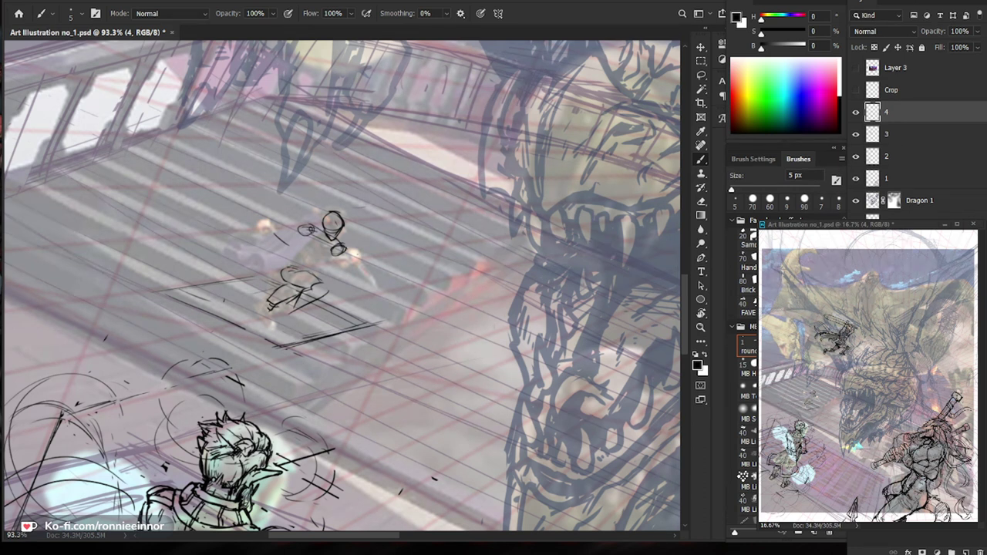
# Extend the rooftop figure's trailing leg backward from the knee toward the corner of the guide rectangle.
pyautogui.press('z')
pyautogui.moveTo(329, 278); pyautogui.dragTo(359, 277)
pyautogui.press('e')
pyautogui.press('b')
pyautogui.moveTo(270, 306); pyautogui.dragTo(249, 311)
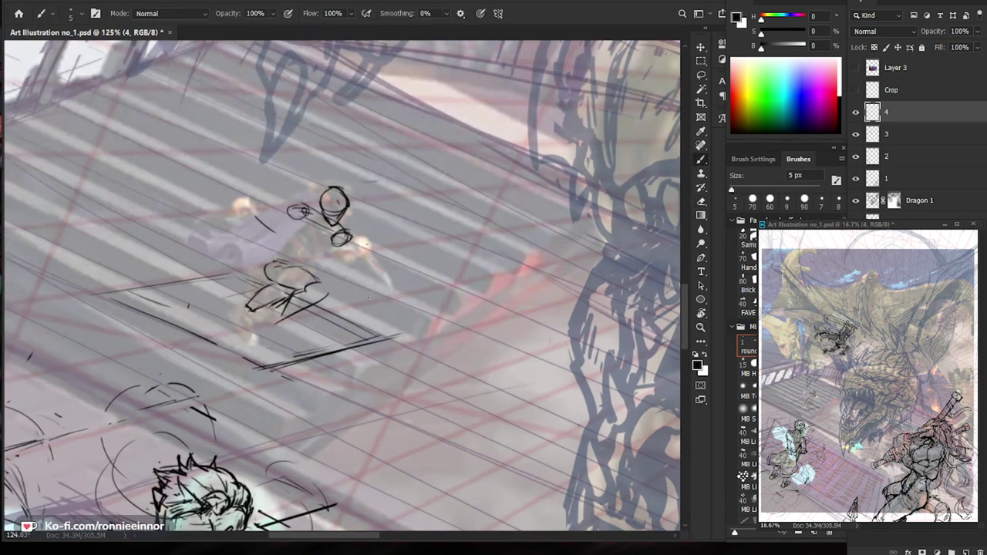
pyautogui.press('e')
pyautogui.press('b')
pyautogui.moveTo(267, 310); pyautogui.dragTo(229, 334)
pyautogui.press('e')
pyautogui.press('b')
# Sketch the two sides of the rooftop figure's torso, joining the shoulder circles to the pelvis.
pyautogui.press('z')
pyautogui.moveTo(319, 318); pyautogui.dragTo(232, 324)
pyautogui.moveTo(290, 361); pyautogui.dragTo(336, 348)
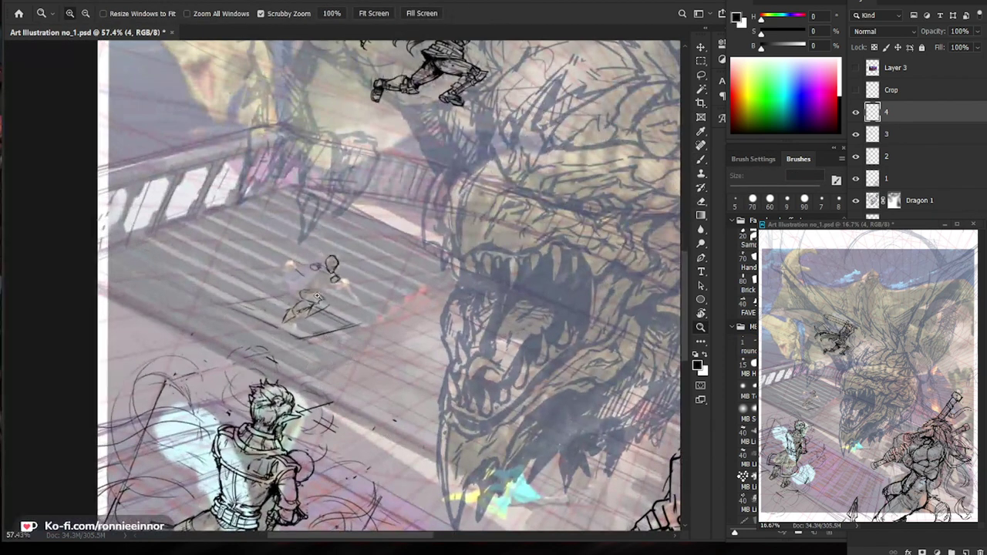
pyautogui.moveTo(323, 297); pyautogui.dragTo(359, 301)
pyautogui.press('e')
pyautogui.press('b')
pyautogui.press('z')
pyautogui.moveTo(320, 298); pyautogui.dragTo(374, 298)
pyautogui.press('b')
pyautogui.moveTo(304, 270)
pyautogui.mouseDown()
pyautogui.moveTo(311, 236)
pyautogui.moveTo(323, 274)
pyautogui.mouseUp()
pyautogui.press('e')
pyautogui.press('b')
pyautogui.press('z')
pyautogui.moveTo(360, 318); pyautogui.dragTo(334, 319)
pyautogui.press('b')
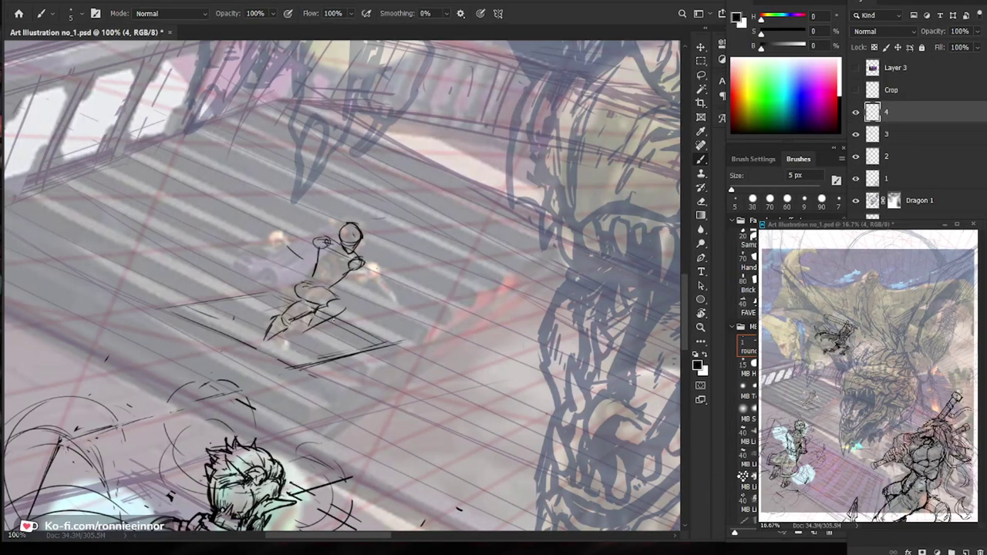
# Try an outstretched far arm on the rooftop figure, ending in a hand circle.
pyautogui.hotkey('ctrl', 'space')
pyautogui.moveTo(319, 265)
pyautogui.mouseDown()
pyautogui.moveTo(351, 265)
pyautogui.moveTo(293, 249)
pyautogui.moveTo(315, 242)
pyautogui.mouseUp()
pyautogui.press('e')
pyautogui.press('b')
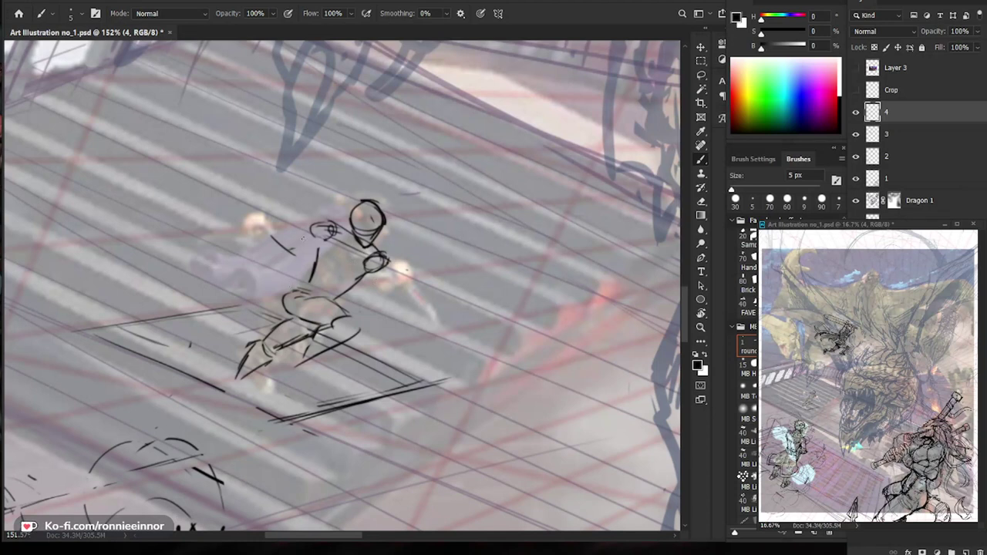
pyautogui.moveTo(310, 223); pyautogui.dragTo(280, 220)
pyautogui.hotkey('ctrl', '0')
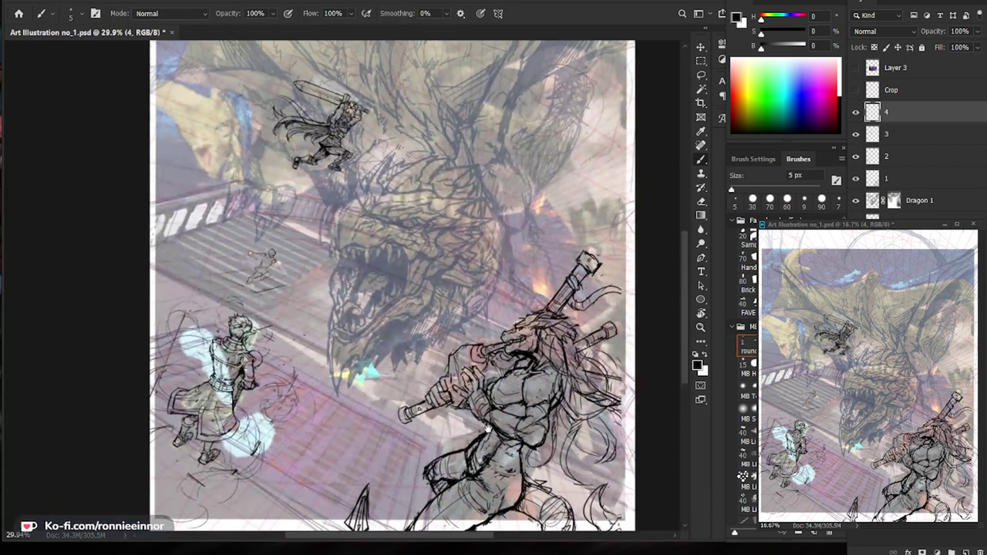
# Examine the rooftop figure's pose and scale against the leaping warrior, the foreground characters and the dragon.
pyautogui.moveTo(488, 428); pyautogui.dragTo(486, 410)
pyautogui.moveTo(212, 285); pyautogui.dragTo(279, 282)
pyautogui.moveTo(279, 282); pyautogui.dragTo(260, 352)
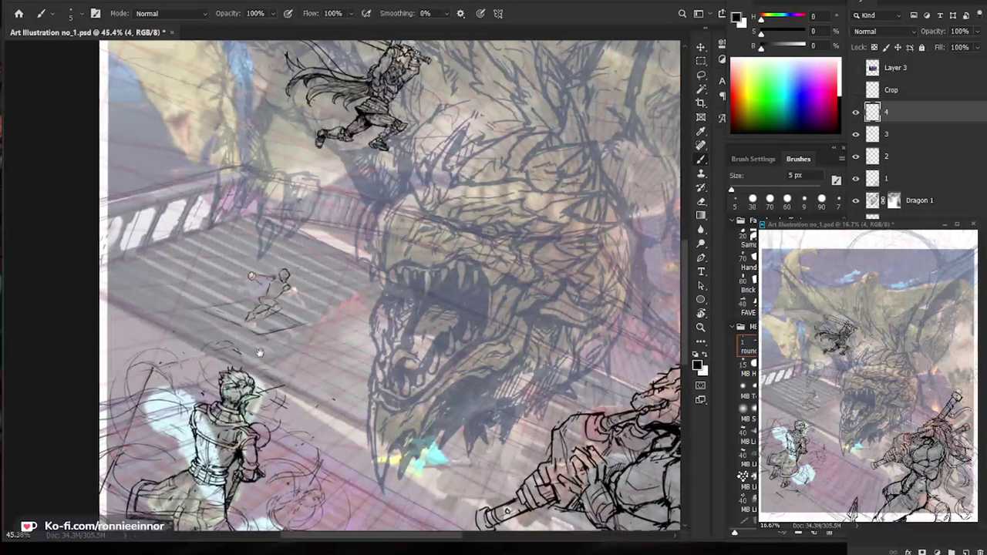
pyautogui.moveTo(242, 301); pyautogui.dragTo(272, 300)
pyautogui.moveTo(341, 298); pyautogui.dragTo(310, 338)
pyautogui.moveTo(293, 385)
pyautogui.mouseDown()
pyautogui.moveTo(257, 384)
pyautogui.moveTo(259, 241)
pyautogui.mouseUp()
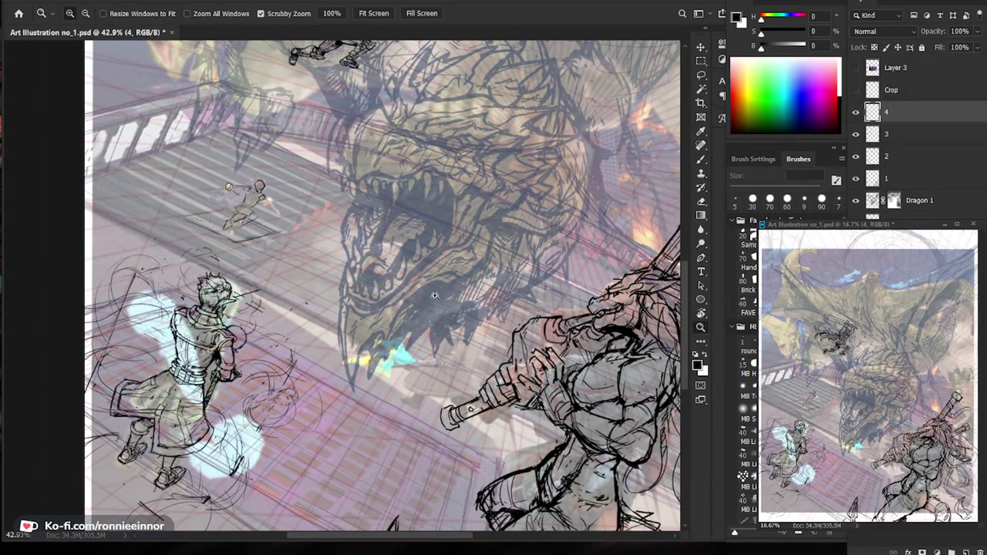
pyautogui.scroll(-3, 454, 371)
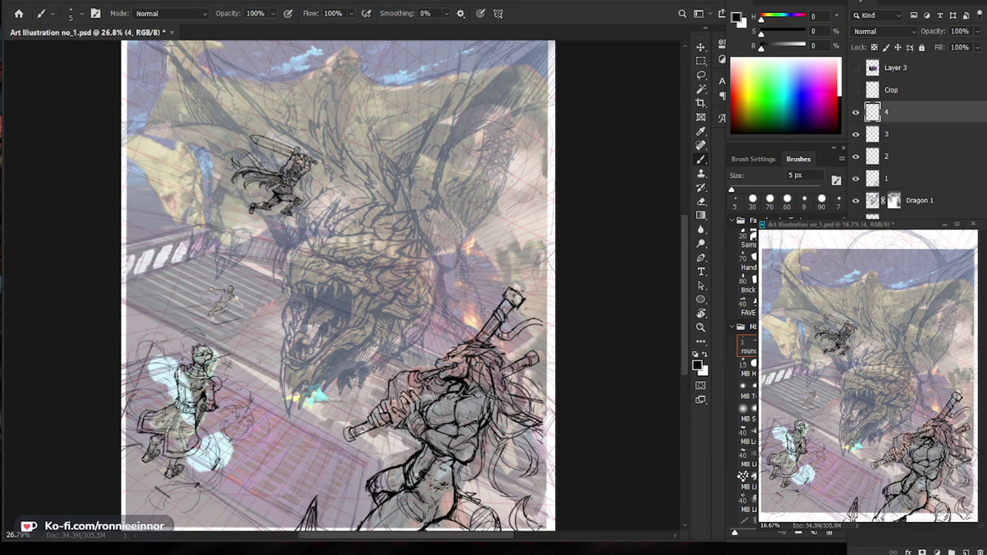
pyautogui.hotkey('ctrl', 'space')
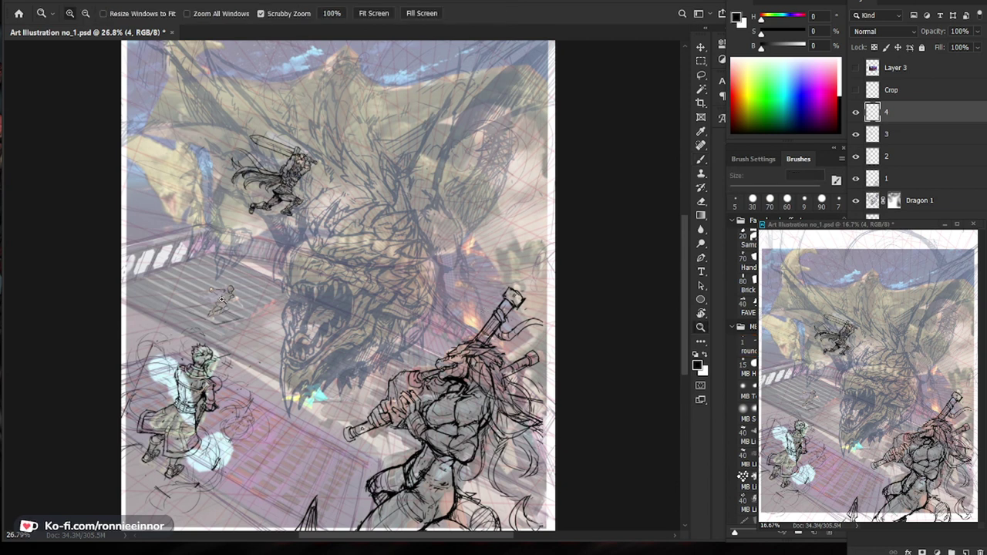
pyautogui.moveTo(220, 299); pyautogui.dragTo(266, 298)
pyautogui.hotkey('ctrl', 'space')
pyautogui.moveTo(322, 117); pyautogui.dragTo(367, 117)
pyautogui.press('e')
pyautogui.press('b')
pyautogui.hotkey('ctrl', 'space')
pyautogui.moveTo(345, 168); pyautogui.dragTo(285, 167)
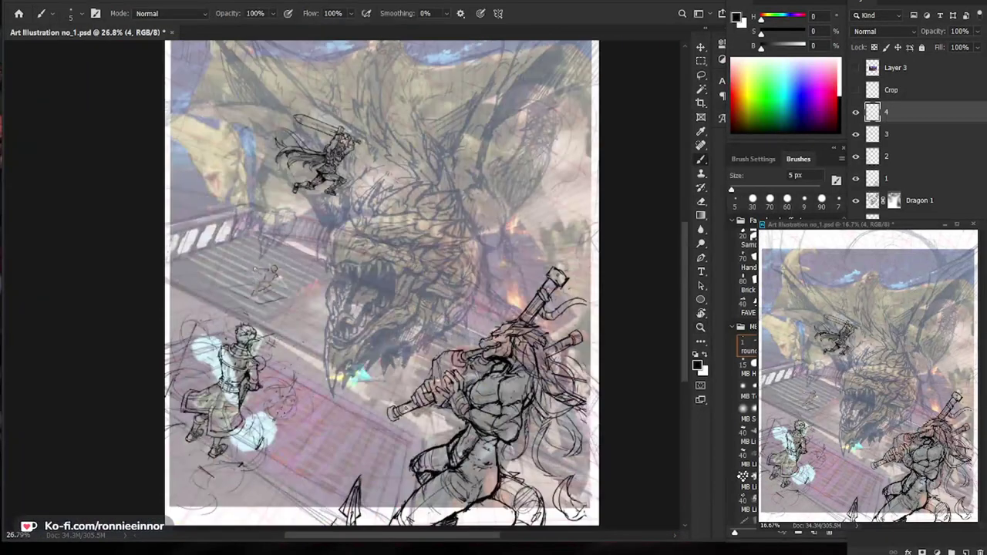
pyautogui.hotkey('ctrl', 'space')
pyautogui.moveTo(300, 388); pyautogui.dragTo(331, 387)
pyautogui.moveTo(335, 66); pyautogui.dragTo(312, 162)
# Try a weapon handle and thicker far arm on the rooftop figure, and erase them with the hand circle.
pyautogui.press('e')
pyautogui.hotkey('ctrl', 'space')
pyautogui.moveTo(229, 366); pyautogui.dragTo(293, 367)
pyautogui.press('b')
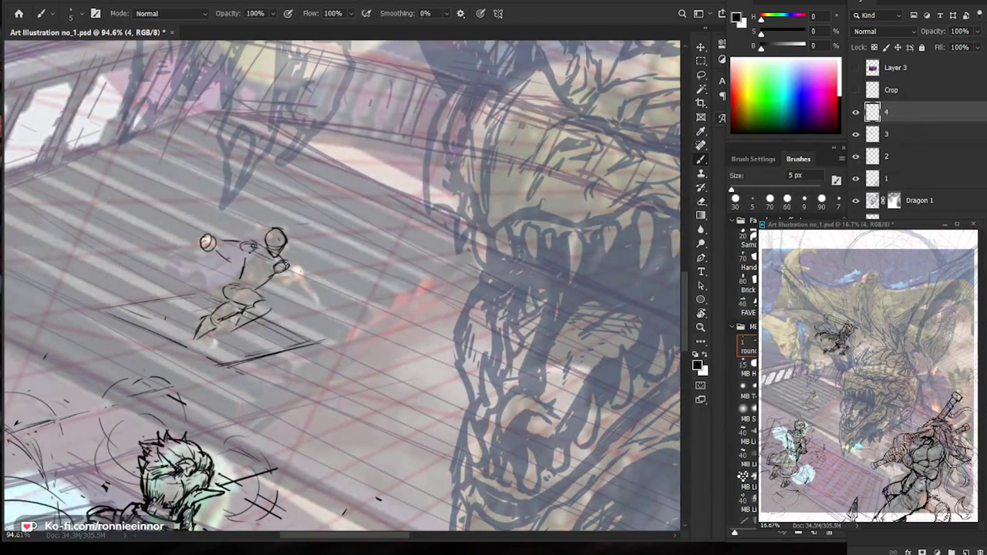
pyautogui.moveTo(198, 229); pyautogui.dragTo(205, 237)
pyautogui.moveTo(193, 229)
pyautogui.mouseDown()
pyautogui.moveTo(241, 268)
pyautogui.moveTo(219, 259)
pyautogui.mouseUp()
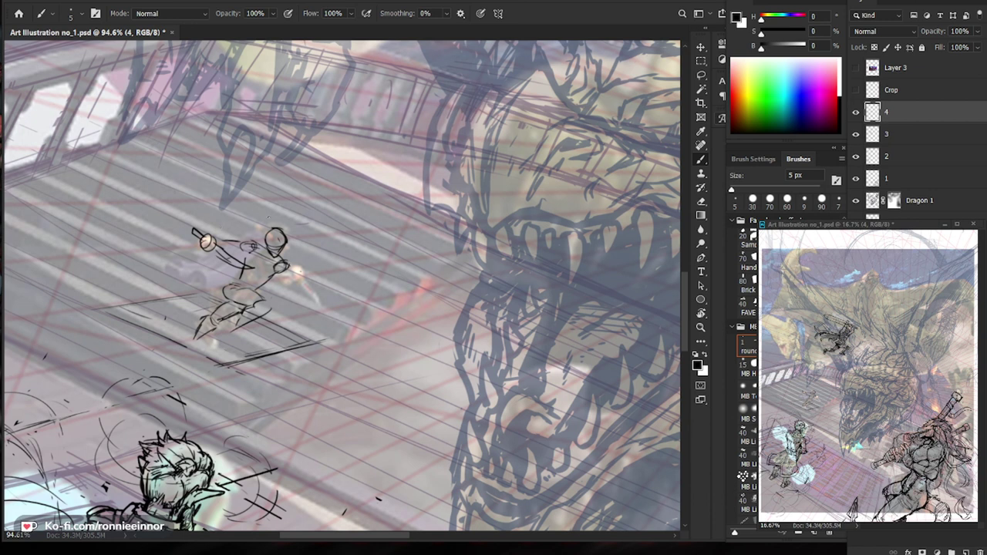
pyautogui.press('e')
pyautogui.moveTo(254, 278)
pyautogui.mouseDown()
pyautogui.moveTo(197, 247)
pyautogui.moveTo(221, 241)
pyautogui.mouseUp()
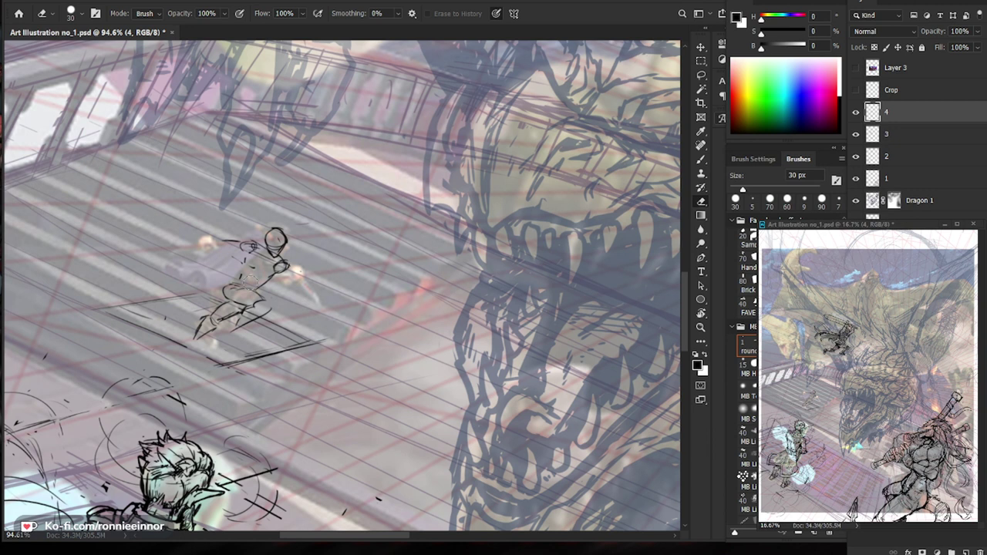
# Replace the rooftop figure's near shoulder circle with straight guide strokes for the arms running outward from both shoulders.
pyautogui.press('b')
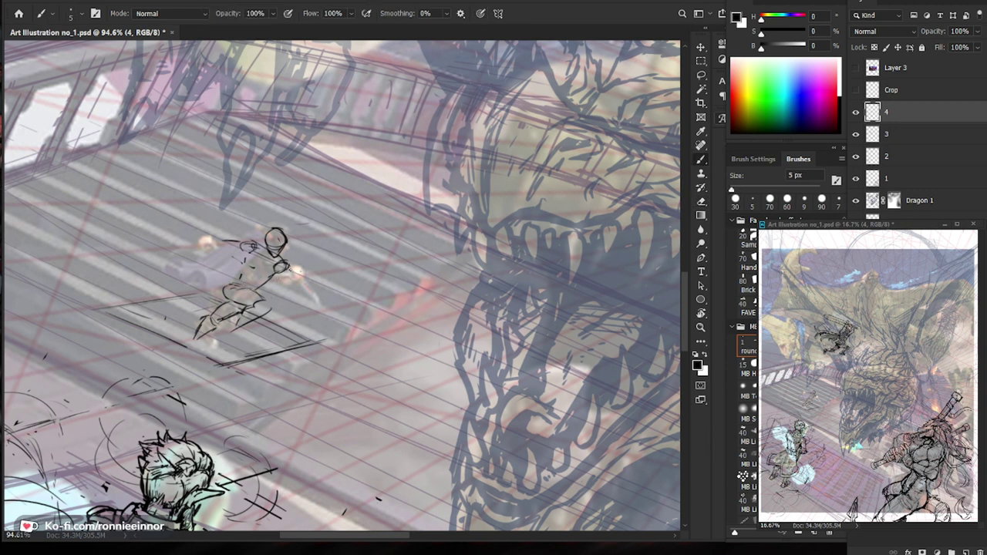
pyautogui.moveTo(287, 263)
pyautogui.mouseDown()
pyautogui.moveTo(310, 265)
pyautogui.moveTo(300, 275)
pyautogui.mouseUp()
pyautogui.press('e')
pyautogui.press('b')
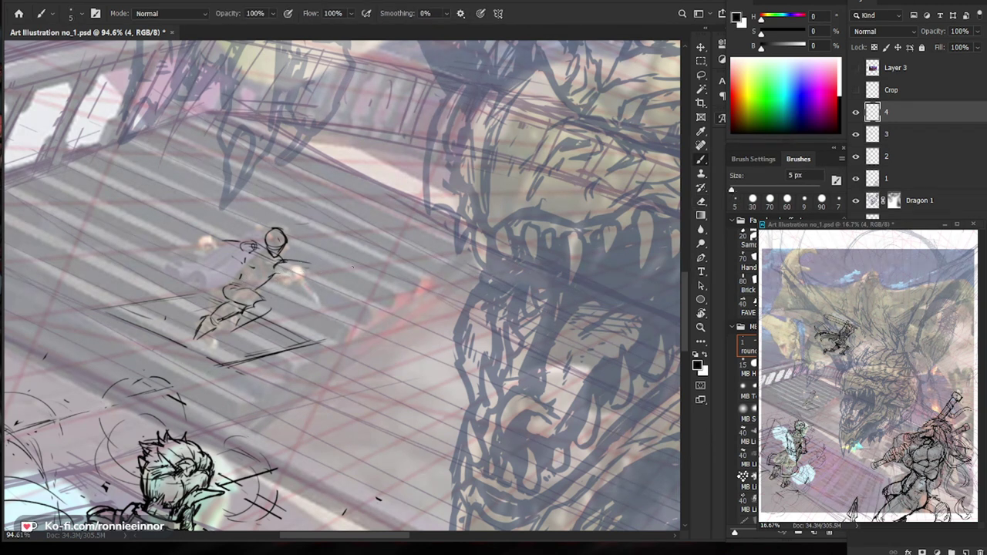
pyautogui.moveTo(224, 241); pyautogui.dragTo(328, 268)
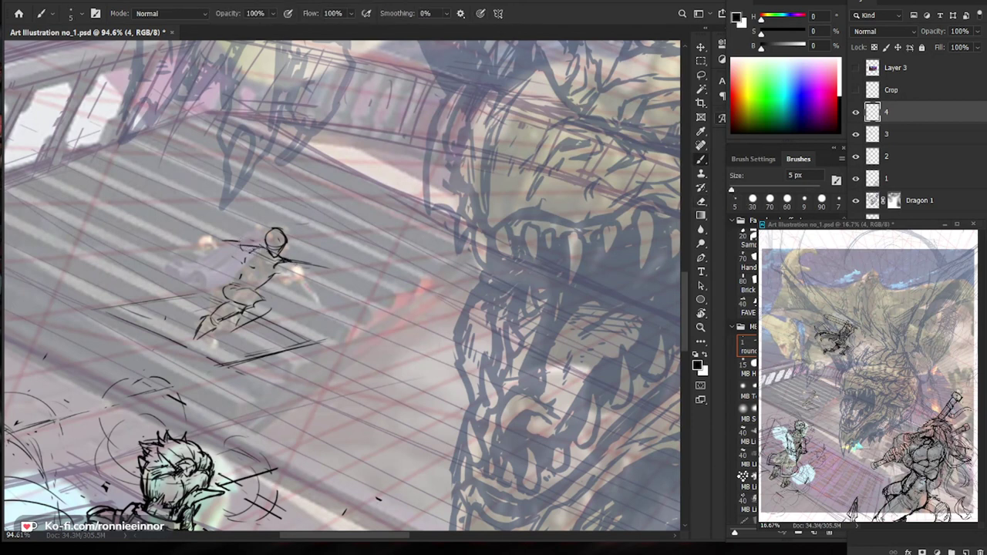
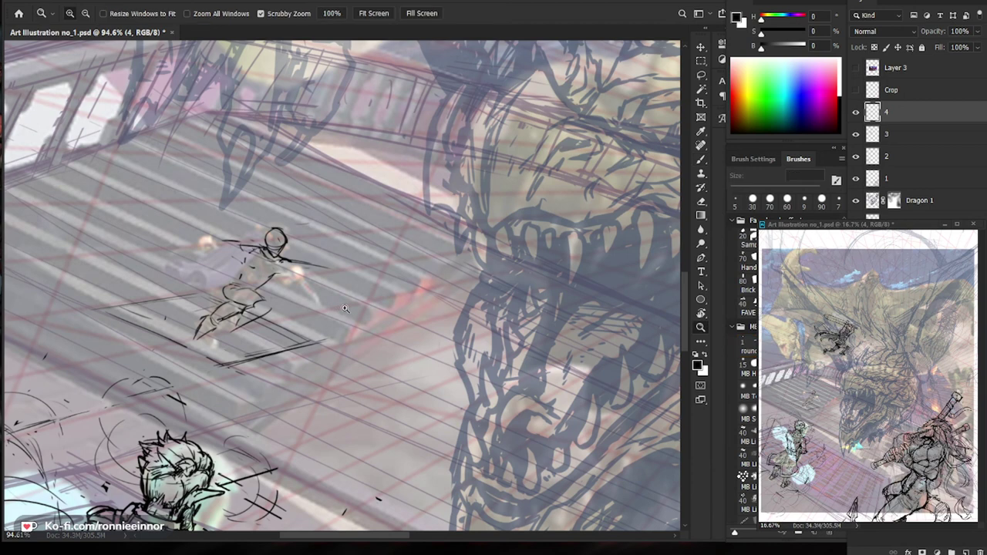
# Refine the rooftop figure's neck and shoulder line beneath the head with short erased and redrawn strokes.
pyautogui.hotkey('ctrl', '0')
pyautogui.moveTo(312, 308); pyautogui.dragTo(388, 308)
pyautogui.press('e')
pyautogui.press('b')
pyautogui.moveTo(310, 273)
pyautogui.mouseDown()
pyautogui.moveTo(322, 280)
pyautogui.moveTo(287, 273)
pyautogui.mouseUp()
pyautogui.press('e')
pyautogui.press('b')
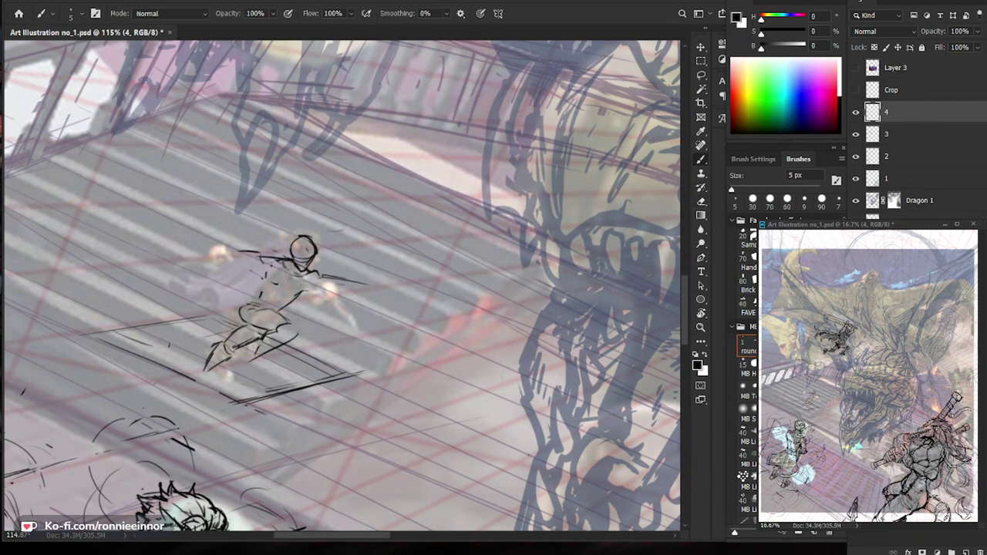
pyautogui.press('e')
pyautogui.press('b')
# Sketch the rooftop figure's chest and side contours between the shoulders and the pelvis.
pyautogui.moveTo(272, 283)
pyautogui.mouseDown()
pyautogui.moveTo(288, 282)
pyautogui.moveTo(281, 286)
pyautogui.moveTo(295, 296)
pyautogui.moveTo(328, 276)
pyautogui.mouseUp()
pyautogui.press('e')
pyautogui.press('b')
pyautogui.hotkey('ctrl', 'space')
pyautogui.moveTo(307, 289)
pyautogui.mouseDown()
pyautogui.moveTo(356, 282)
pyautogui.moveTo(332, 268)
pyautogui.moveTo(325, 278)
pyautogui.mouseUp()
pyautogui.press('e')
pyautogui.press('b')
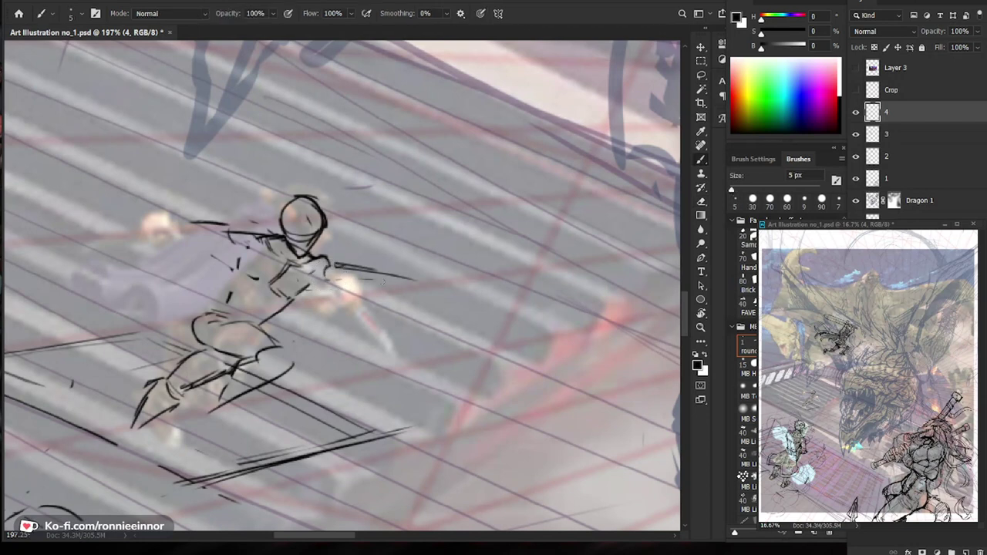
pyautogui.press('e')
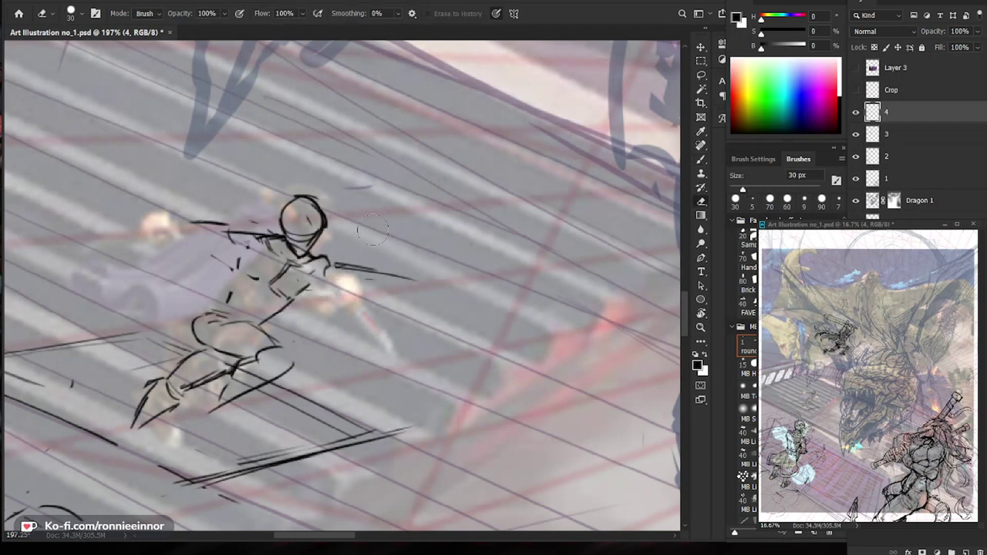
pyautogui.press('b')
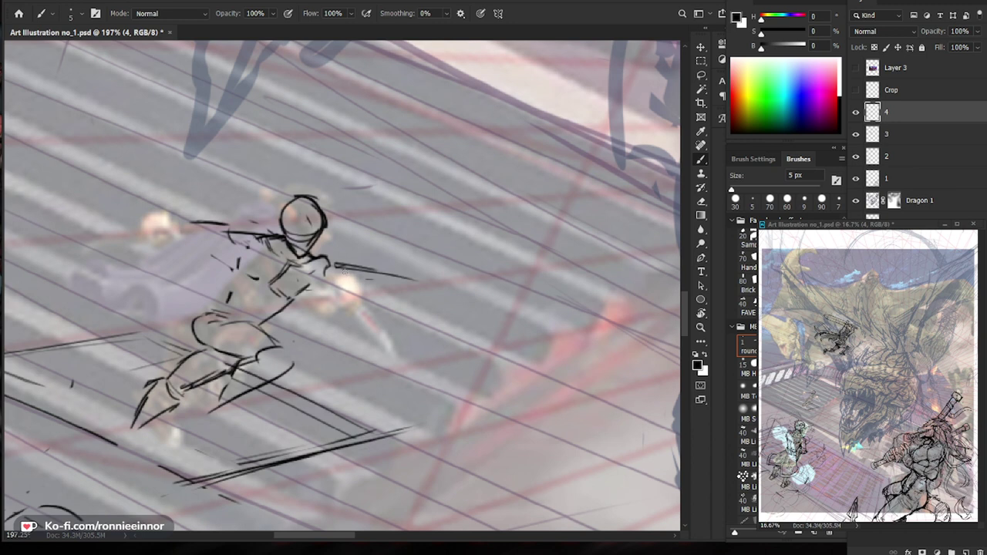
# Block in the rooftop figure's near upper arm along its guide stroke.
pyautogui.moveTo(319, 287)
pyautogui.mouseDown()
pyautogui.moveTo(372, 286)
pyautogui.moveTo(322, 289)
pyautogui.moveTo(344, 281)
pyautogui.mouseUp()
pyautogui.press('e')
pyautogui.press('b')
pyautogui.moveTo(346, 264); pyautogui.dragTo(274, 267)
pyautogui.moveTo(490, 448); pyautogui.dragTo(484, 436)
pyautogui.scroll(-3, 484, 437)
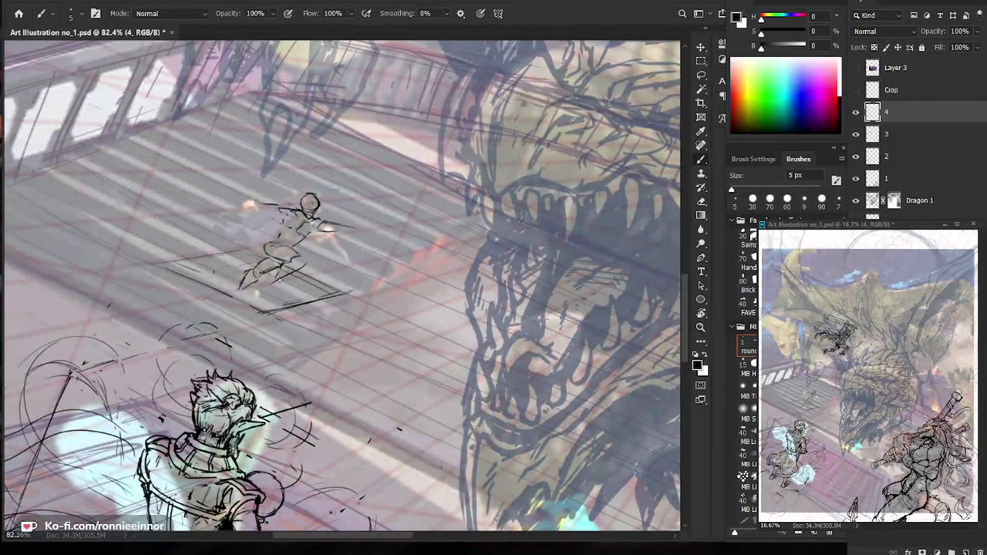
# Rough in the rooftop figure's trailing lower leg and foot, and rework the foot strokes with the eraser and brush.
pyautogui.moveTo(338, 282)
pyautogui.mouseDown()
pyautogui.moveTo(292, 269)
pyautogui.moveTo(333, 290)
pyautogui.moveTo(310, 282)
pyautogui.moveTo(290, 302)
pyautogui.mouseUp()
pyautogui.press('e')
pyautogui.press('b')
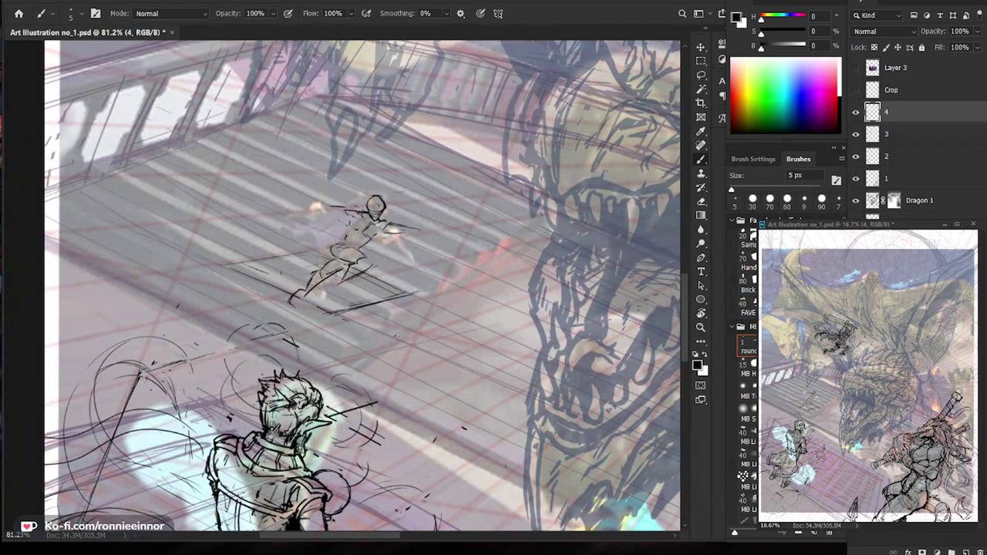
pyautogui.press('e')
pyautogui.click(299, 309)
pyautogui.press('b')
pyautogui.press('e')
pyautogui.moveTo(292, 301)
pyautogui.mouseDown()
pyautogui.moveTo(310, 276)
pyautogui.moveTo(320, 285)
pyautogui.mouseUp()
pyautogui.press('b')
pyautogui.moveTo(315, 276)
pyautogui.mouseDown()
pyautogui.moveTo(320, 287)
pyautogui.moveTo(301, 293)
pyautogui.mouseUp()
# Round out the rooftop figure's near shoulder and the start of its arm.
pyautogui.press('z')
pyautogui.click(304, 294)
pyautogui.press('z')
pyautogui.moveTo(389, 309)
pyautogui.mouseDown()
pyautogui.moveTo(232, 308)
pyautogui.moveTo(455, 389)
pyautogui.moveTo(409, 378)
pyautogui.moveTo(366, 392)
pyautogui.mouseUp()
pyautogui.press('z')
pyautogui.press('space')
pyautogui.press('z')
pyautogui.moveTo(269, 269)
pyautogui.mouseDown()
pyautogui.moveTo(300, 265)
pyautogui.moveTo(303, 237)
pyautogui.moveTo(300, 250)
pyautogui.mouseUp()
pyautogui.press('e')
pyautogui.press('b')
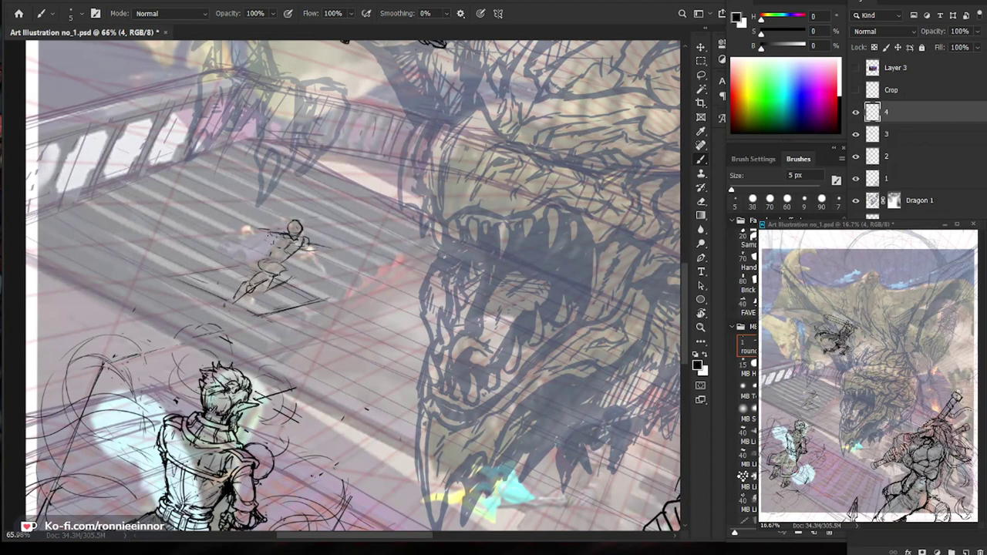
# Erase the far arm's guide stroke and draw a curved far shoulder and upper arm on the rooftop figure.
pyautogui.moveTo(272, 219)
pyautogui.mouseDown()
pyautogui.moveTo(258, 227)
pyautogui.moveTo(270, 224)
pyautogui.mouseUp()
pyautogui.press('e')
pyautogui.press('b')
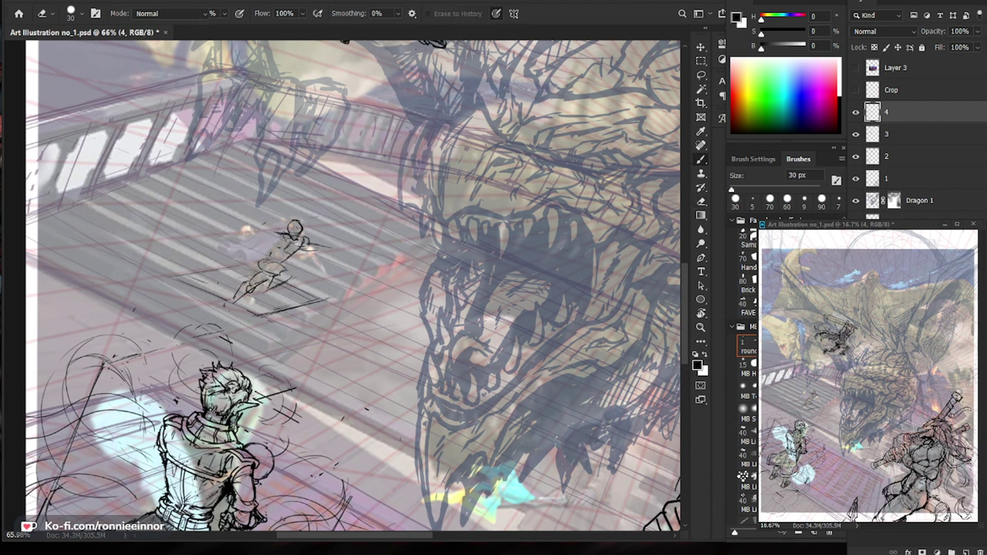
pyautogui.moveTo(279, 234); pyautogui.dragTo(275, 242)
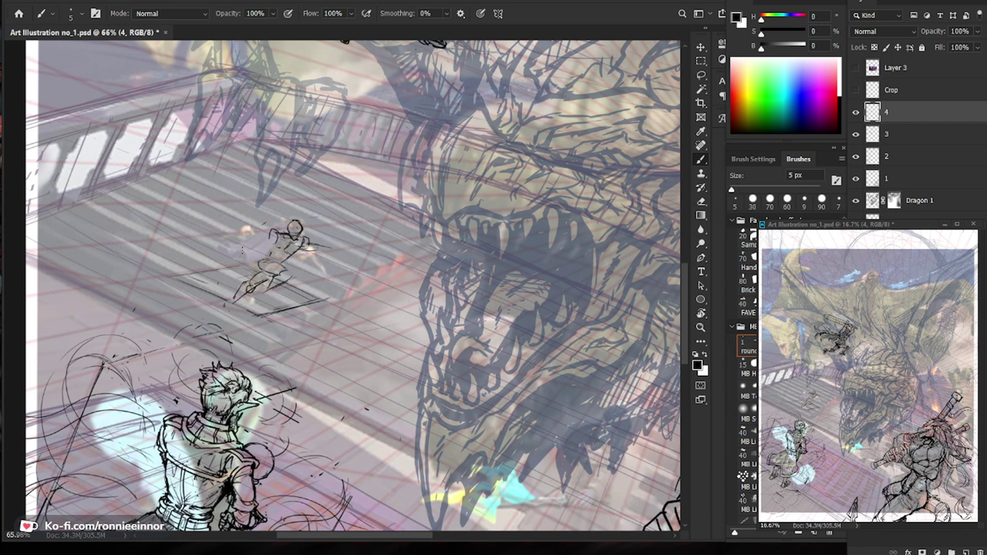
# Clean up the construction strokes around the rooftop figure's jaw and neck.
pyautogui.press('z')
pyautogui.moveTo(282, 255); pyautogui.dragTo(361, 210)
pyautogui.press('b')
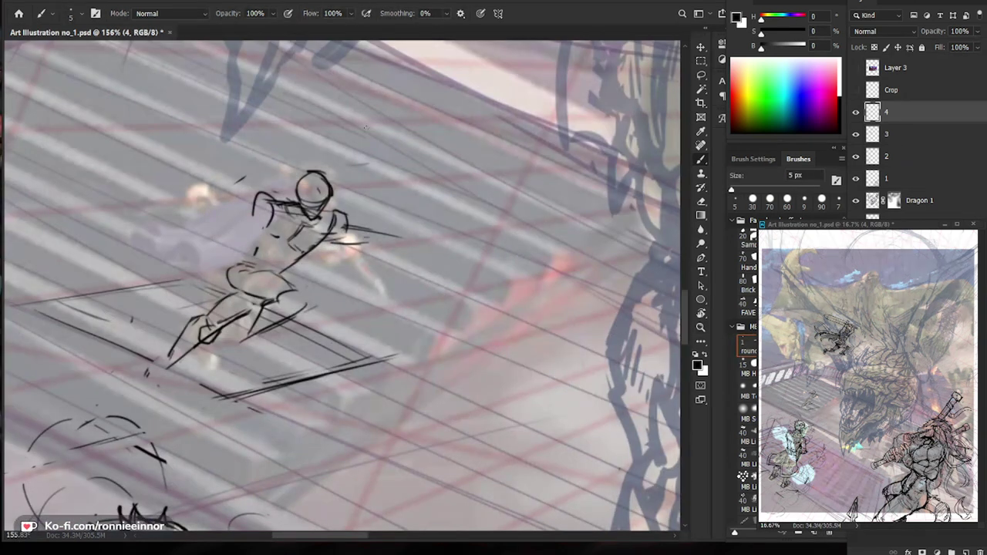
pyautogui.press('e')
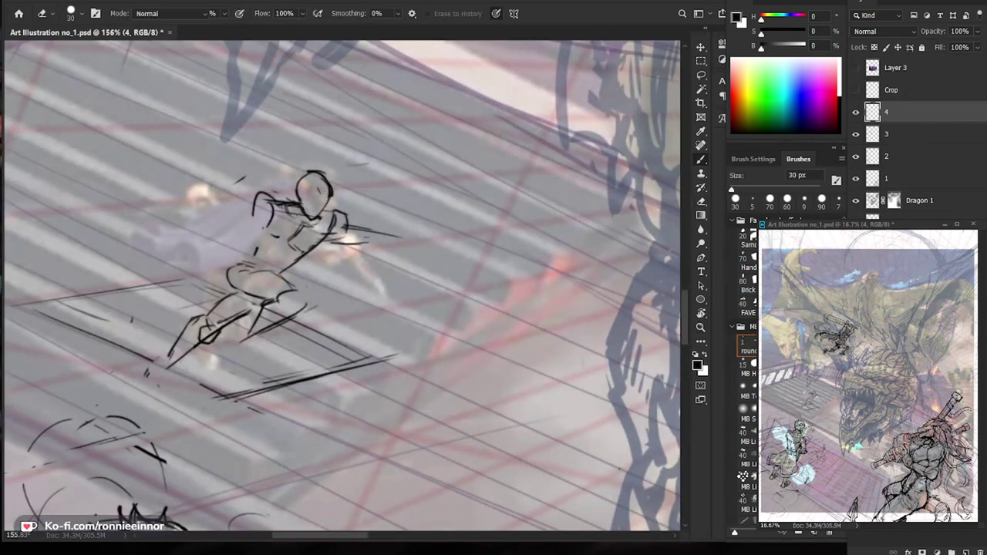
pyautogui.press('b')
# Examine the rooftop figure's shoulders and legs from a wider view of the deck.
pyautogui.press('z')
pyautogui.moveTo(326, 207); pyautogui.dragTo(185, 224)
pyautogui.press('b')
pyautogui.moveTo(538, 365); pyautogui.dragTo(455, 381)
pyautogui.scroll(2, 452, 378)
pyautogui.press('z')
pyautogui.moveTo(211, 259); pyautogui.dragTo(263, 260)
pyautogui.press('b')
# Erase the rooftop figure's forward leg lines and redraw the hip, thigh and knee with a small oval and darker contours.
pyautogui.press('e')
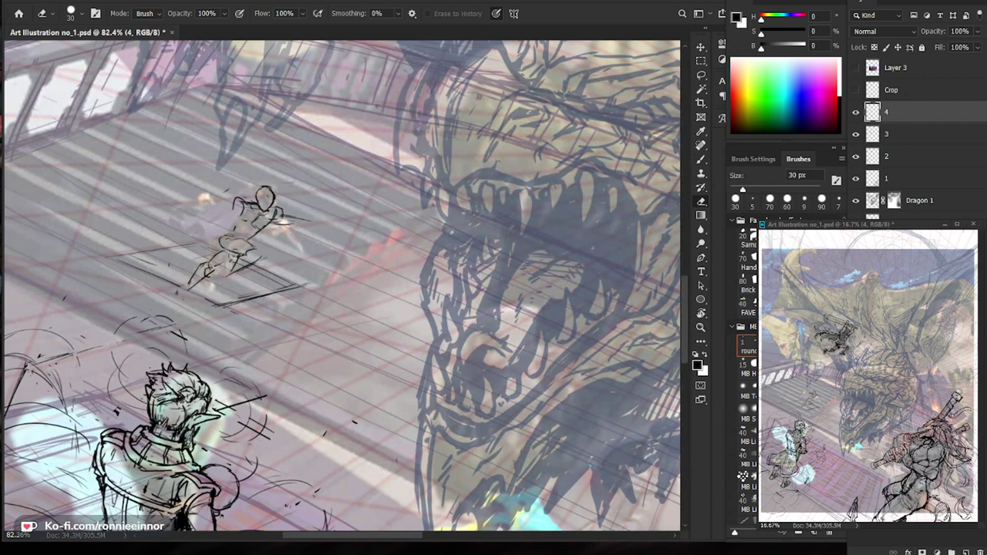
pyautogui.press('b')
pyautogui.moveTo(239, 244)
pyautogui.mouseDown()
pyautogui.moveTo(249, 240)
pyautogui.moveTo(240, 256)
pyautogui.moveTo(259, 262)
pyautogui.moveTo(249, 255)
pyautogui.moveTo(255, 227)
pyautogui.mouseUp()
pyautogui.press('e')
pyautogui.press('b')
pyautogui.press('e')
pyautogui.press('b')
pyautogui.press('e')
pyautogui.press('b')
pyautogui.press('e')
pyautogui.press('b')
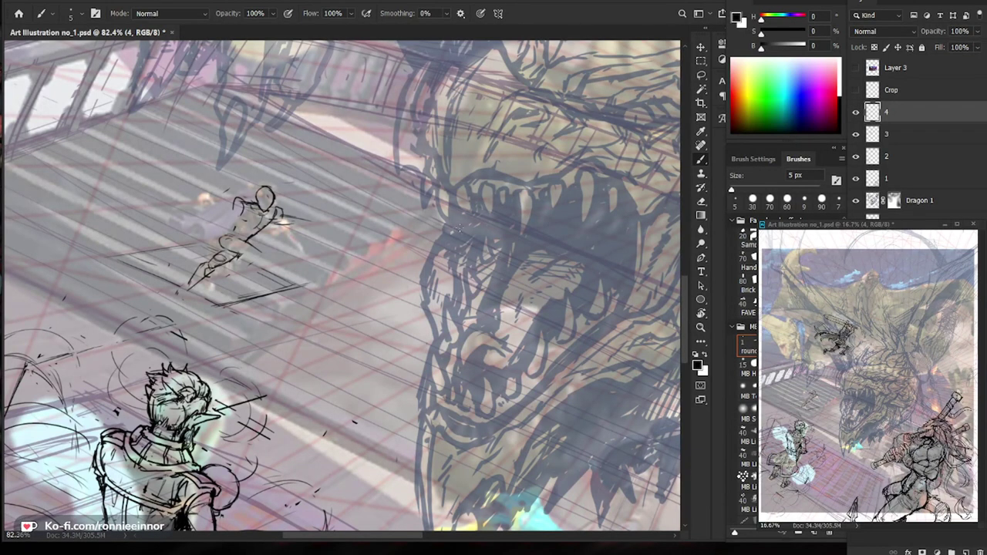
pyautogui.moveTo(423, 212); pyautogui.dragTo(398, 213)
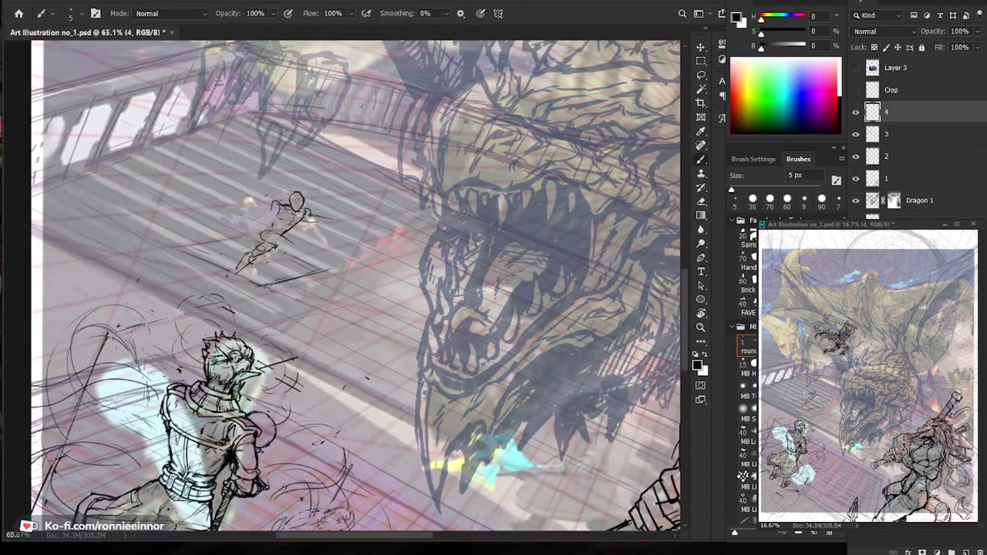
pyautogui.moveTo(274, 218); pyautogui.dragTo(361, 219)
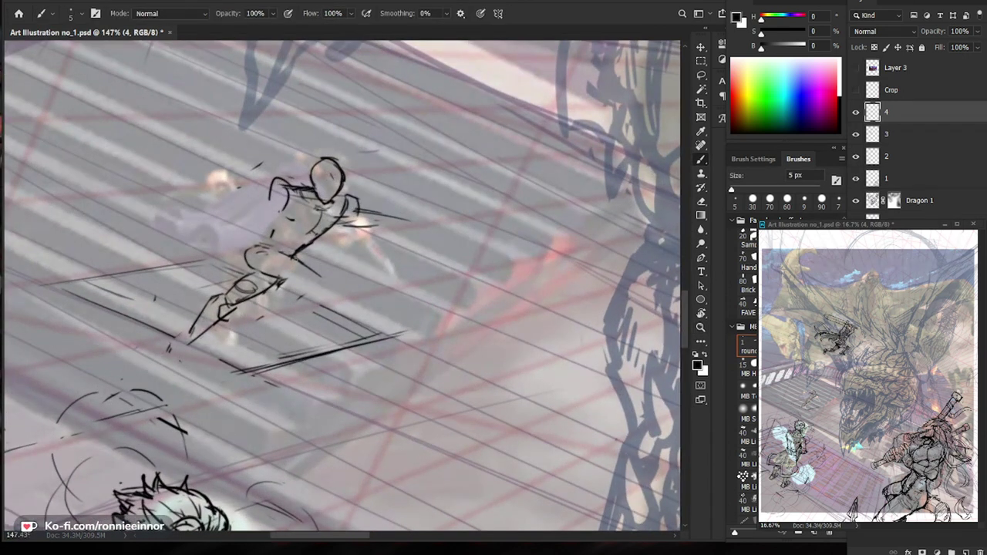
# Draw the rooftop figure's outstretched arm as a tapered cylinder ending in a small oval.
pyautogui.moveTo(254, 223); pyautogui.dragTo(243, 233)
pyautogui.press('e')
pyautogui.moveTo(259, 196)
pyautogui.mouseDown()
pyautogui.moveTo(270, 198)
pyautogui.moveTo(262, 195)
pyautogui.moveTo(272, 187)
pyautogui.moveTo(266, 198)
pyautogui.moveTo(254, 188)
pyautogui.moveTo(271, 211)
pyautogui.moveTo(226, 206)
pyautogui.moveTo(228, 190)
pyautogui.mouseUp()
pyautogui.press('b')
pyautogui.moveTo(229, 191); pyautogui.dragTo(233, 208)
pyautogui.press('z')
pyautogui.moveTo(312, 182); pyautogui.dragTo(270, 208)
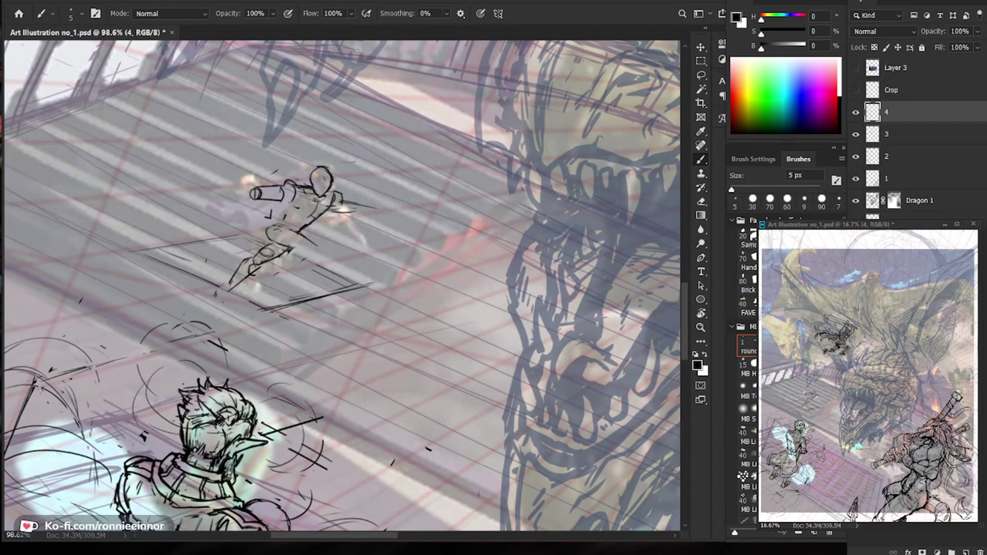
# Erase the rooftop figure's old hip and waist lines and redraw the lower torso and pelvis contours.
pyautogui.press('e')
pyautogui.scroll(2, 282, 218)
pyautogui.moveTo(291, 182)
pyautogui.mouseDown()
pyautogui.moveTo(285, 195)
pyautogui.moveTo(297, 198)
pyautogui.moveTo(298, 168)
pyautogui.moveTo(317, 193)
pyautogui.moveTo(296, 199)
pyautogui.moveTo(346, 216)
pyautogui.moveTo(295, 213)
pyautogui.moveTo(272, 233)
pyautogui.moveTo(286, 244)
pyautogui.moveTo(286, 260)
pyautogui.mouseUp()
pyautogui.press('b')
pyautogui.press('e')
pyautogui.press('b')
pyautogui.press('e')
pyautogui.moveTo(290, 261)
pyautogui.mouseDown()
pyautogui.moveTo(308, 240)
pyautogui.moveTo(259, 258)
pyautogui.mouseUp()
pyautogui.press('b')
pyautogui.moveTo(272, 237)
pyautogui.mouseDown()
pyautogui.moveTo(262, 259)
pyautogui.moveTo(309, 248)
pyautogui.moveTo(306, 240)
pyautogui.moveTo(310, 255)
pyautogui.mouseUp()
pyautogui.press('e')
pyautogui.press('b')
# Erase the figure's old leg and foot strokes and sketch short thigh lines descending from the hip.
pyautogui.moveTo(265, 260)
pyautogui.mouseDown()
pyautogui.moveTo(256, 267)
pyautogui.moveTo(313, 267)
pyautogui.moveTo(243, 290)
pyautogui.mouseUp()
pyautogui.press('e')
pyautogui.moveTo(281, 278); pyautogui.dragTo(254, 287)
pyautogui.moveTo(218, 304)
pyautogui.mouseDown()
pyautogui.moveTo(241, 297)
pyautogui.moveTo(217, 316)
pyautogui.mouseUp()
pyautogui.press('b')
pyautogui.moveTo(296, 267)
pyautogui.mouseDown()
pyautogui.moveTo(255, 298)
pyautogui.moveTo(293, 276)
pyautogui.mouseUp()
pyautogui.moveTo(296, 274)
pyautogui.mouseDown()
pyautogui.moveTo(264, 293)
pyautogui.moveTo(263, 280)
pyautogui.mouseUp()
pyautogui.moveTo(276, 262); pyautogui.dragTo(253, 290)
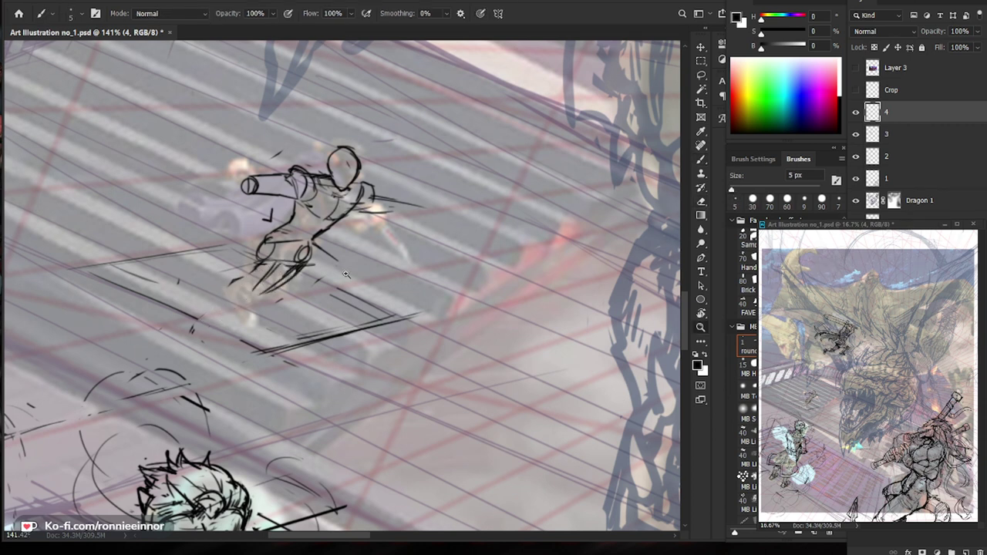
# Clean up the hip area and restate the near thigh's contour on the rooftop figure.
pyautogui.press('z')
pyautogui.moveTo(335, 275); pyautogui.dragTo(274, 435)
pyautogui.moveTo(332, 307); pyautogui.dragTo(379, 306)
pyautogui.press('e')
pyautogui.moveTo(357, 224)
pyautogui.mouseDown()
pyautogui.moveTo(338, 244)
pyautogui.moveTo(362, 220)
pyautogui.mouseUp()
pyautogui.press('b')
pyautogui.moveTo(371, 219); pyautogui.dragTo(356, 230)
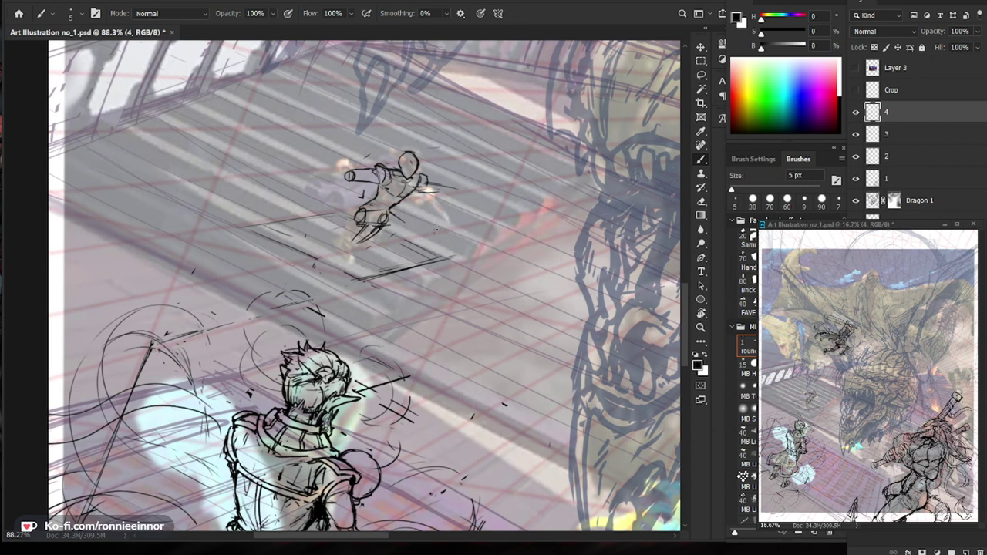
# Erase the overlapping thigh strokes and redraw the leg down to the knee.
pyautogui.hotkey('ctrl', 'space')
pyautogui.moveTo(403, 217); pyautogui.dragTo(436, 217)
pyautogui.press('e')
pyautogui.moveTo(362, 225)
pyautogui.mouseDown()
pyautogui.moveTo(380, 225)
pyautogui.moveTo(347, 228)
pyautogui.moveTo(344, 264)
pyautogui.mouseUp()
pyautogui.press('b')
pyautogui.moveTo(337, 266)
pyautogui.mouseDown()
pyautogui.moveTo(351, 262)
pyautogui.moveTo(328, 250)
pyautogui.moveTo(330, 265)
pyautogui.mouseUp()
# Draw the trailing shin tapering back from the knee and tidy the contours around the knee circle.
pyautogui.press('e')
pyautogui.press('b')
pyautogui.moveTo(344, 267)
pyautogui.mouseDown()
pyautogui.moveTo(307, 291)
pyautogui.moveTo(305, 269)
pyautogui.moveTo(298, 294)
pyautogui.mouseUp()
pyautogui.press('e')
pyautogui.moveTo(301, 279); pyautogui.dragTo(297, 289)
pyautogui.press('b')
pyautogui.moveTo(331, 261); pyautogui.dragTo(321, 276)
pyautogui.moveTo(325, 258); pyautogui.dragTo(319, 272)
# Erase the far arm's strokes beside the rooftop figure's chest.
pyautogui.moveTo(397, 273); pyautogui.dragTo(308, 274)
pyautogui.moveTo(409, 249); pyautogui.dragTo(498, 250)
pyautogui.press('e')
pyautogui.moveTo(415, 235); pyautogui.dragTo(407, 253)
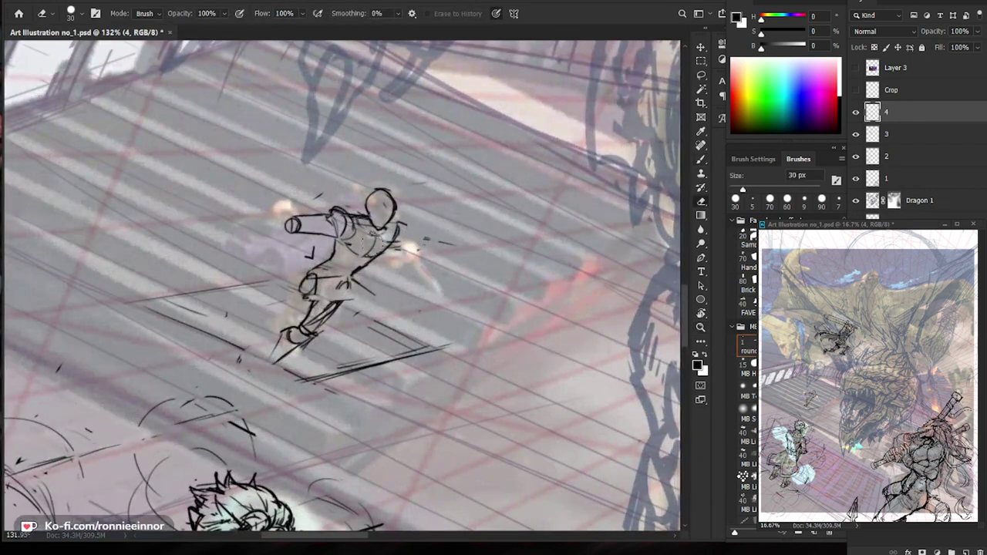
# Remove the outstretched arm from the rooftop figure, enlarging the eraser to 35 px for the shoulder area.
pyautogui.press('b')
pyautogui.moveTo(287, 218)
pyautogui.mouseDown()
pyautogui.moveTo(325, 193)
pyautogui.moveTo(289, 219)
pyautogui.moveTo(304, 229)
pyautogui.mouseUp()
pyautogui.press('e')
pyautogui.moveTo(323, 203); pyautogui.dragTo(290, 231)
pyautogui.press('z')
pyautogui.moveTo(425, 334); pyautogui.dragTo(351, 340)
pyautogui.press('e')
pyautogui.scroll(3, 429, 367)
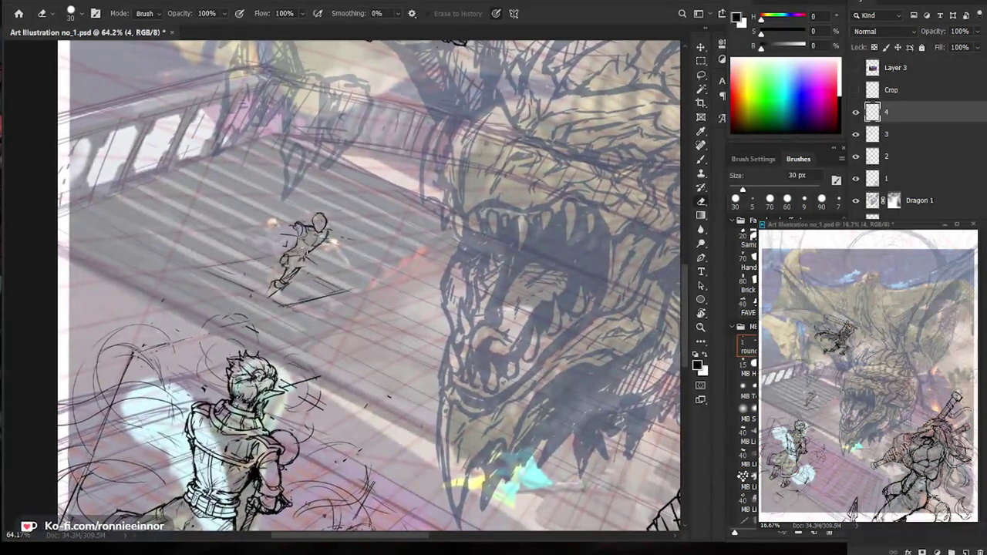
pyautogui.press(']')
pyautogui.moveTo(300, 224); pyautogui.dragTo(302, 237)
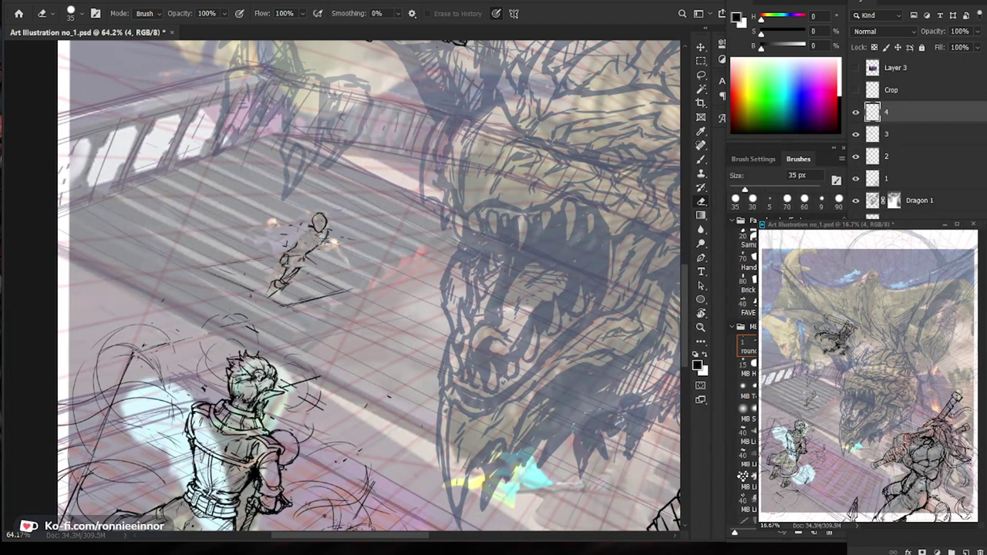
# Draw a bent arm reaching forward from the rooftop figure's shoulder, with an elbow and a forearm.
pyautogui.press('b')
pyautogui.moveTo(301, 221)
pyautogui.mouseDown()
pyautogui.moveTo(325, 241)
pyautogui.moveTo(337, 229)
pyautogui.mouseUp()
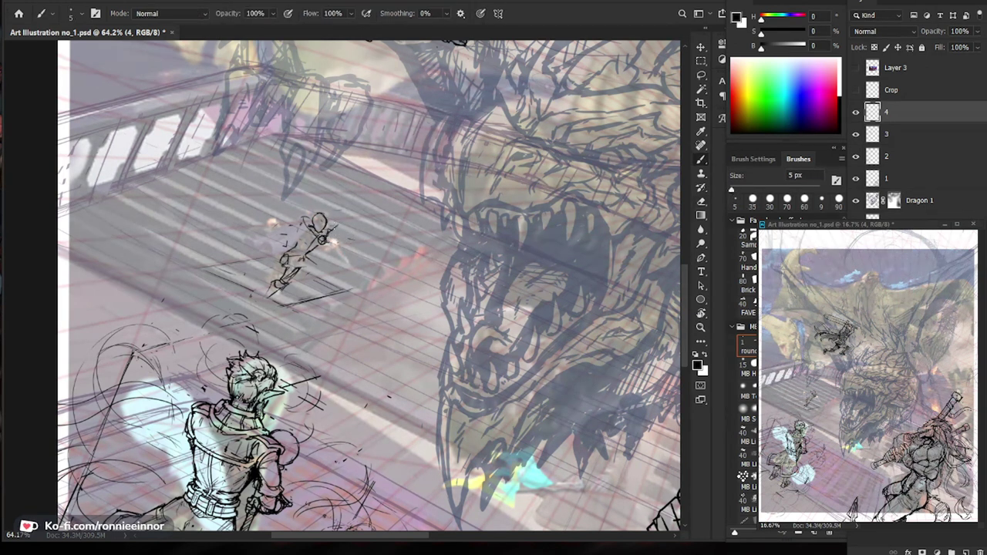
pyautogui.moveTo(324, 238); pyautogui.dragTo(339, 243)
pyautogui.moveTo(339, 242); pyautogui.dragTo(326, 243)
pyautogui.press('e')
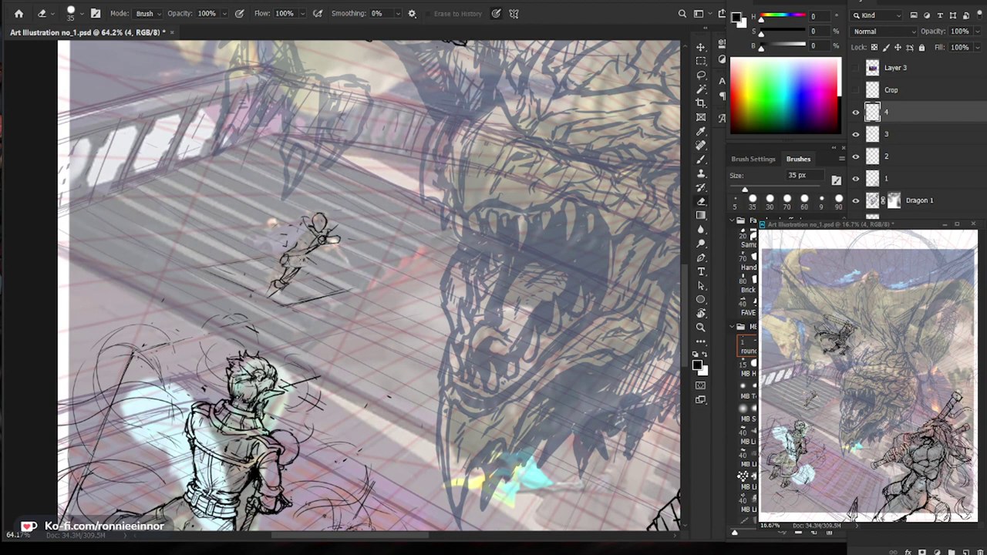
pyautogui.press('b')
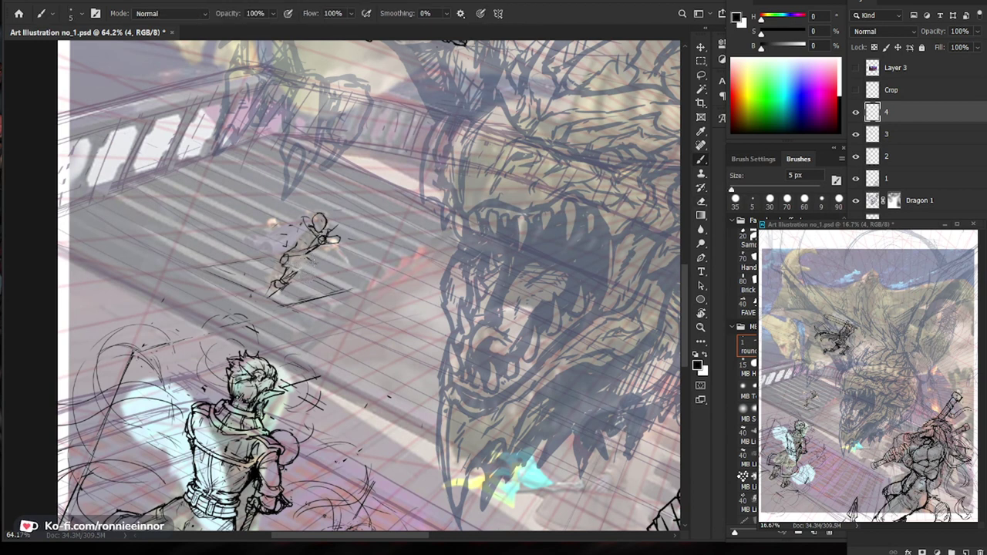
pyautogui.press('e')
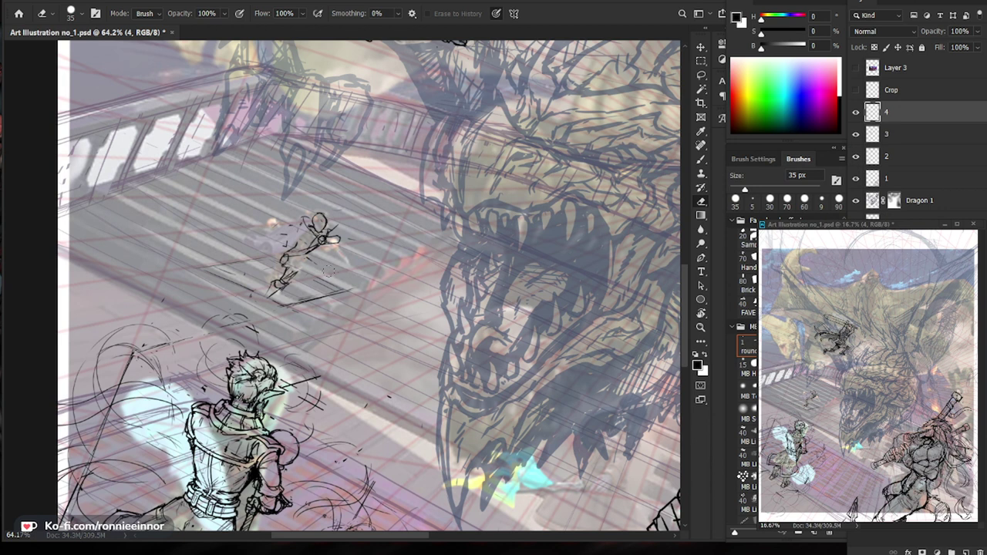
# Rotate the rooftop figure sketch clockwise by about 8 degrees and shift it slightly.
pyautogui.hotkey('ctrl', 't')
pyautogui.moveTo(375, 219)
pyautogui.mouseDown()
pyautogui.moveTo(458, 209)
pyautogui.moveTo(446, 220)
pyautogui.mouseUp()
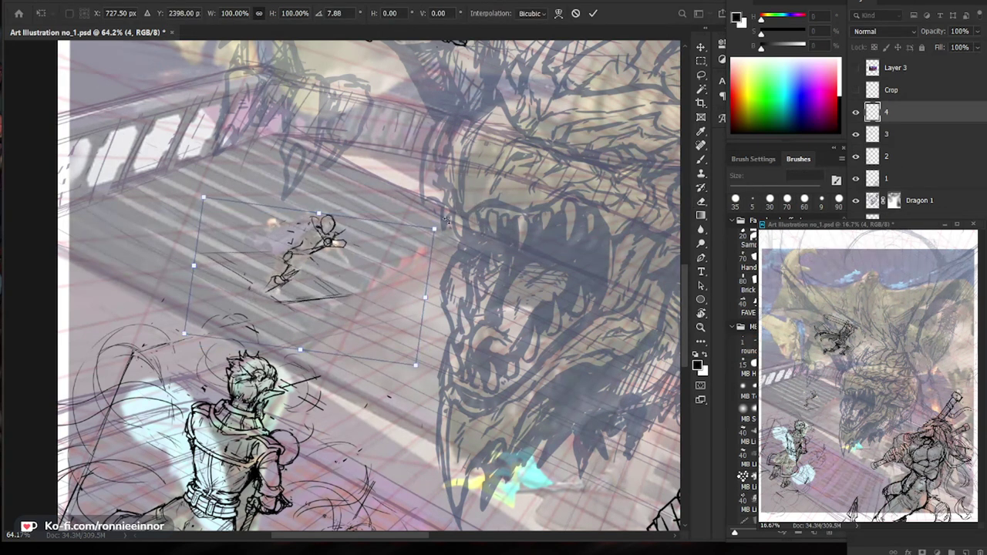
pyautogui.press('Return')
pyautogui.press('v')
pyautogui.moveTo(299, 300); pyautogui.dragTo(307, 301)
# Erase the lower leg and stray deck lines, and redraw a longer trailing shin ending in a foot.
pyautogui.press('e')
pyautogui.moveTo(251, 259)
pyautogui.mouseDown()
pyautogui.moveTo(205, 255)
pyautogui.moveTo(279, 257)
pyautogui.mouseUp()
pyautogui.press('b')
pyautogui.press('e')
pyautogui.moveTo(341, 295)
pyautogui.mouseDown()
pyautogui.moveTo(269, 300)
pyautogui.moveTo(297, 308)
pyautogui.moveTo(266, 316)
pyautogui.moveTo(257, 292)
pyautogui.moveTo(250, 303)
pyautogui.mouseUp()
pyautogui.press('b')
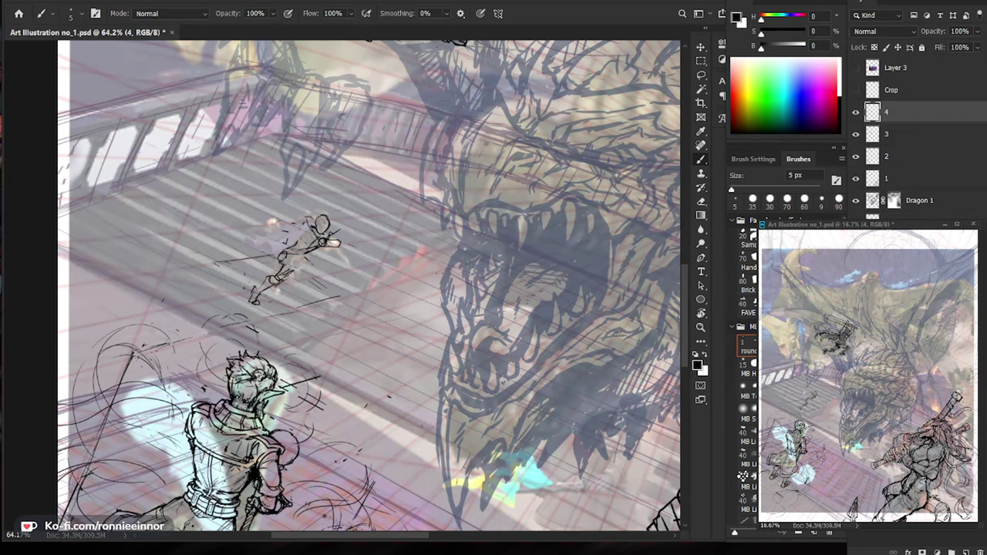
pyautogui.hotkey('ctrl', 'space')
pyautogui.moveTo(256, 311)
pyautogui.mouseDown()
pyautogui.moveTo(308, 311)
pyautogui.moveTo(263, 307)
pyautogui.mouseUp()
pyautogui.hotkey('ctrl', 'space')
pyautogui.moveTo(321, 314); pyautogui.dragTo(237, 318)
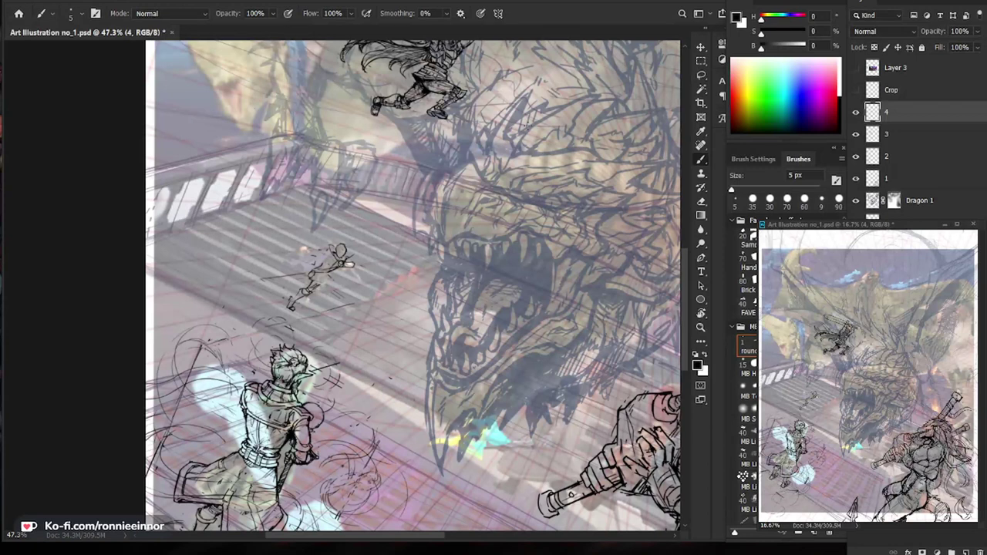
# Draw the raised forearm beyond the elbow and add a contour along the figure's upper torso.
pyautogui.scroll(4, 308, 276)
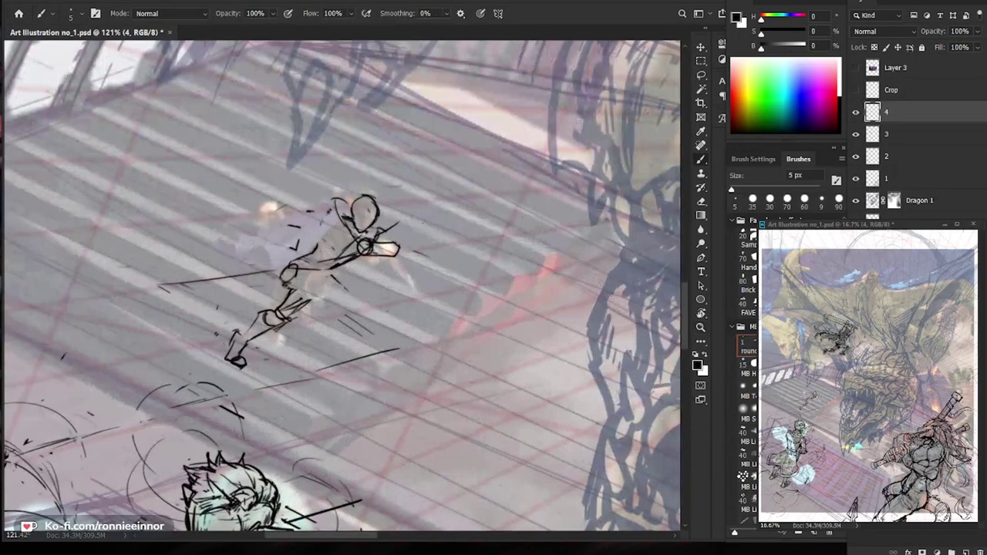
pyautogui.moveTo(391, 244)
pyautogui.mouseDown()
pyautogui.moveTo(400, 216)
pyautogui.moveTo(400, 245)
pyautogui.mouseUp()
pyautogui.moveTo(369, 257); pyautogui.dragTo(376, 266)
pyautogui.moveTo(343, 212)
pyautogui.mouseDown()
pyautogui.moveTo(314, 250)
pyautogui.moveTo(345, 233)
pyautogui.mouseUp()
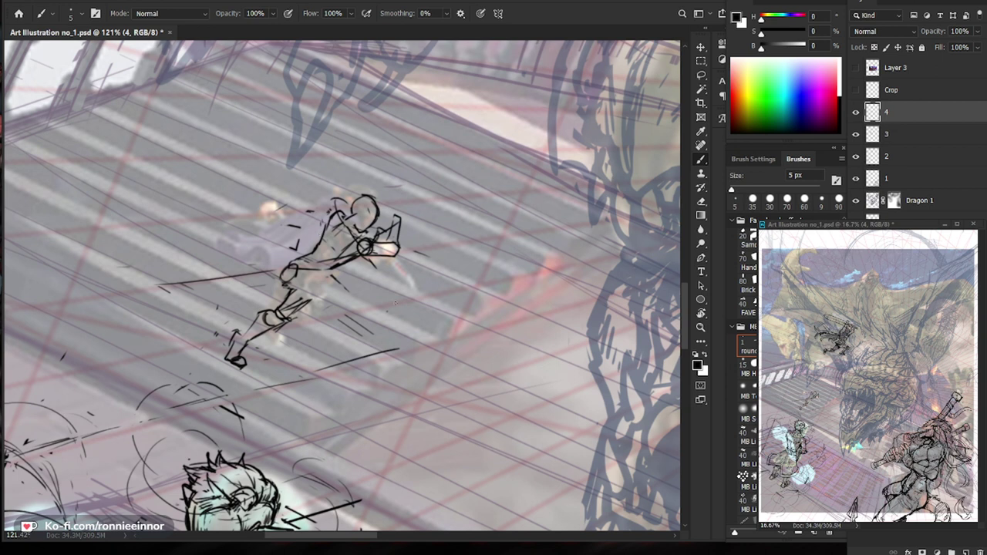
# Erase the rooftop figure's hip circle and redraw the hip and the start of the forward thigh.
pyautogui.press('z')
pyautogui.moveTo(354, 346); pyautogui.dragTo(388, 347)
pyautogui.moveTo(381, 429)
pyautogui.mouseDown()
pyautogui.moveTo(444, 341)
pyautogui.moveTo(429, 381)
pyautogui.mouseUp()
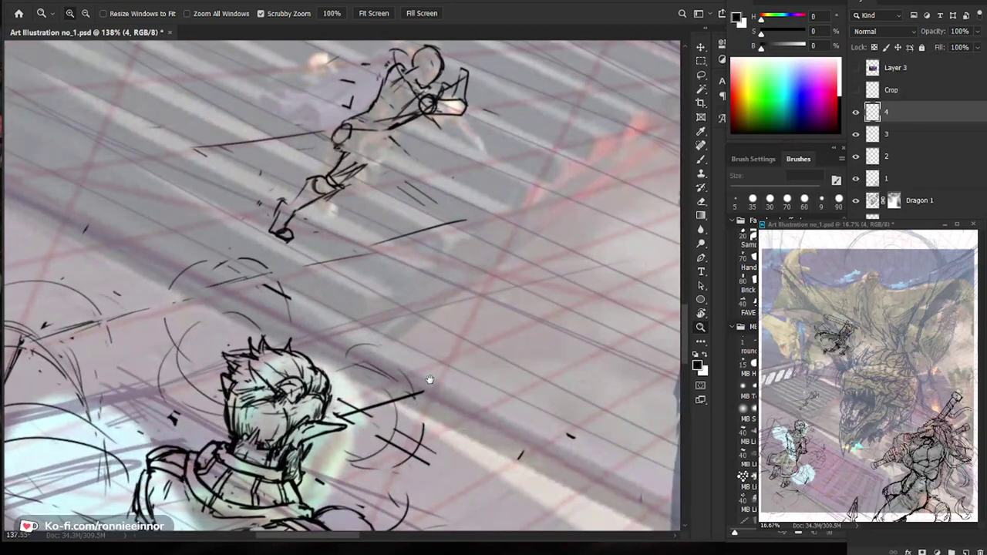
pyautogui.moveTo(460, 314); pyautogui.dragTo(436, 311)
pyautogui.moveTo(469, 243); pyautogui.dragTo(443, 268)
pyautogui.press('b')
pyautogui.moveTo(354, 202)
pyautogui.mouseDown()
pyautogui.moveTo(379, 202)
pyautogui.moveTo(364, 209)
pyautogui.moveTo(384, 223)
pyautogui.mouseUp()
pyautogui.press('e')
pyautogui.moveTo(346, 181); pyautogui.dragTo(317, 195)
pyautogui.press('b')
pyautogui.moveTo(358, 160)
pyautogui.mouseDown()
pyautogui.moveTo(331, 184)
pyautogui.moveTo(324, 212)
pyautogui.mouseUp()
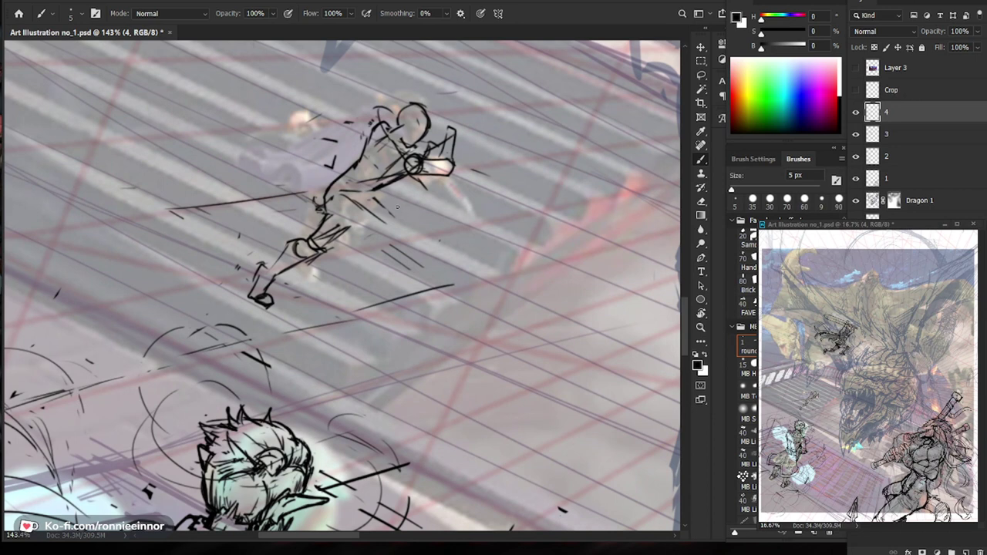
# Select the figure's upper body and rotate it about 15 degrees clockwise around the waist.
pyautogui.press('l')
pyautogui.moveTo(457, 164)
pyautogui.mouseDown()
pyautogui.moveTo(439, 193)
pyautogui.moveTo(312, 135)
pyautogui.moveTo(463, 158)
pyautogui.mouseUp()
pyautogui.hotkey('ctrl', 't')
pyautogui.keyDown('alt'); pyautogui.click(349, 186); pyautogui.keyUp('alt')
pyautogui.moveTo(523, 68)
pyautogui.mouseDown()
pyautogui.moveTo(552, 138)
pyautogui.moveTo(547, 109)
pyautogui.mouseUp()
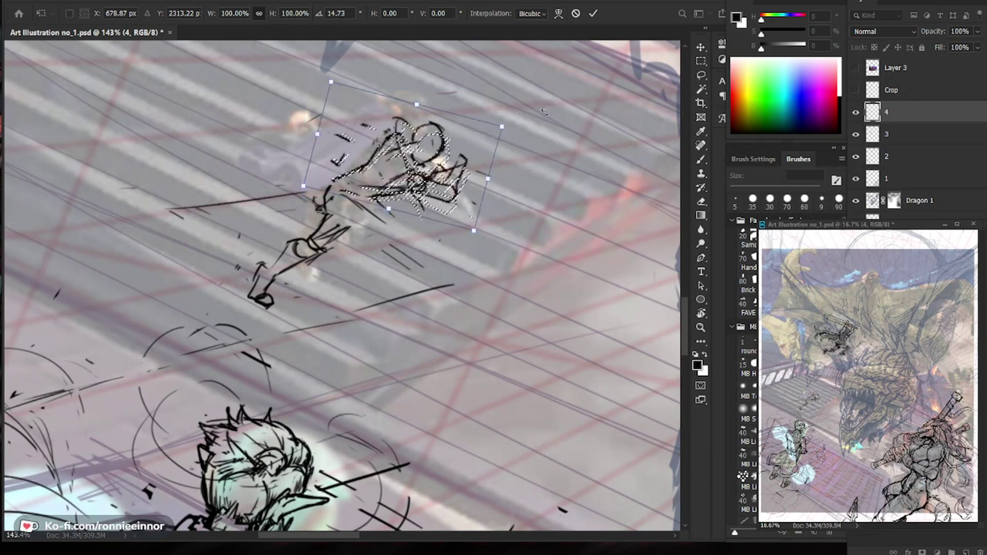
pyautogui.press('Return')
pyautogui.hotkey('ctrl', 'd')
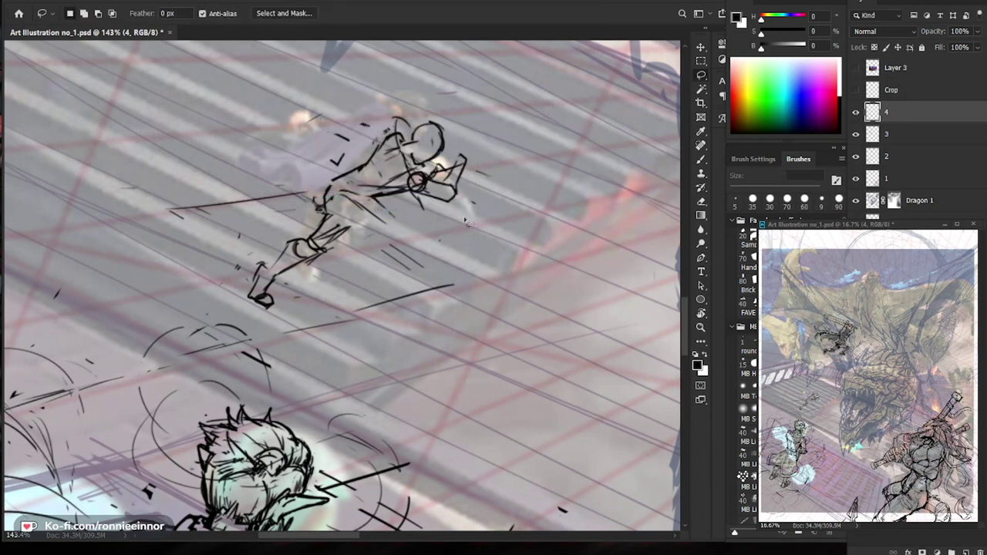
# Tilt the whole rooftop figure sketch slightly further clockwise and reposition it on the deck.
pyautogui.hotkey('ctrl', 't')
pyautogui.moveTo(97, 432); pyautogui.dragTo(81, 403)
pyautogui.moveTo(409, 329)
pyautogui.mouseDown()
pyautogui.moveTo(402, 313)
pyautogui.moveTo(416, 317)
pyautogui.mouseUp()
pyautogui.press('Return')
pyautogui.moveTo(421, 272)
pyautogui.mouseDown()
pyautogui.moveTo(340, 276)
pyautogui.moveTo(464, 264)
pyautogui.mouseUp()
# Erase the trailing foot and redraw it with a simpler pointed shape.
pyautogui.press('e')
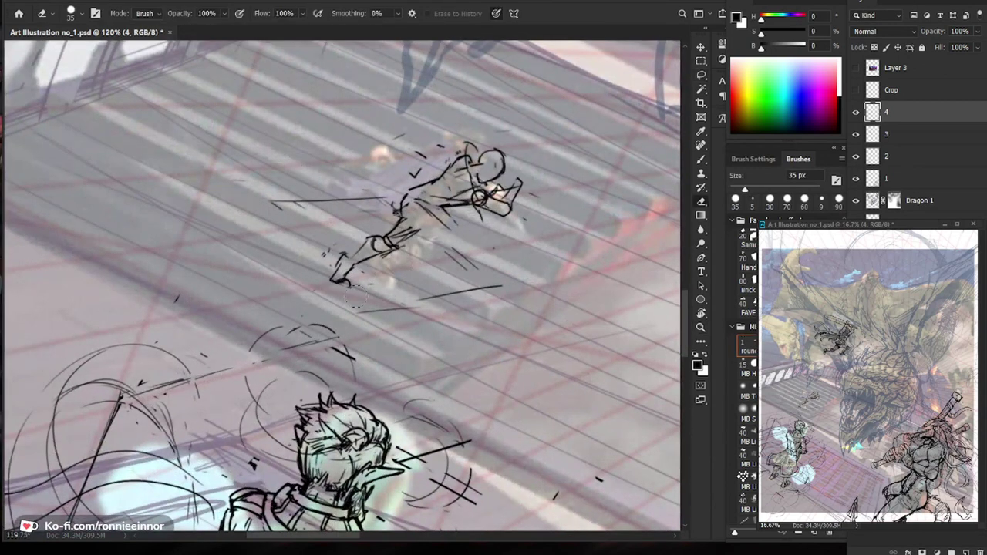
pyautogui.press('b')
pyautogui.moveTo(338, 281); pyautogui.dragTo(346, 284)
pyautogui.moveTo(503, 305); pyautogui.dragTo(450, 300)
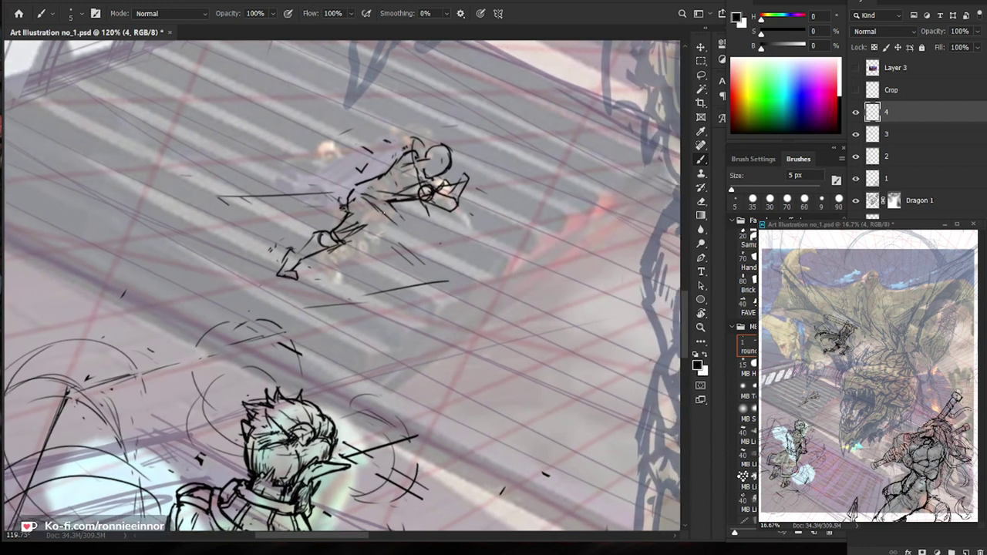
pyautogui.scroll(-3, 351, 266)
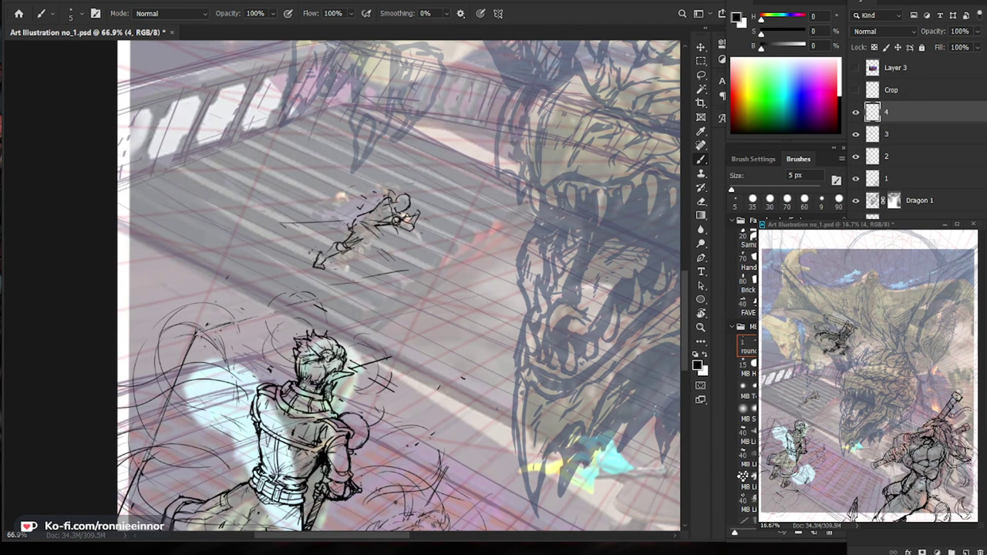
# Draw the forward thigh with a knee oval and add contour strokes along the figure's torso.
pyautogui.press('z')
pyautogui.moveTo(388, 246); pyautogui.dragTo(439, 246)
pyautogui.moveTo(346, 215)
pyautogui.mouseDown()
pyautogui.moveTo(368, 240)
pyautogui.moveTo(356, 247)
pyautogui.moveTo(379, 258)
pyautogui.moveTo(370, 261)
pyautogui.mouseUp()
pyautogui.moveTo(324, 219); pyautogui.dragTo(363, 254)
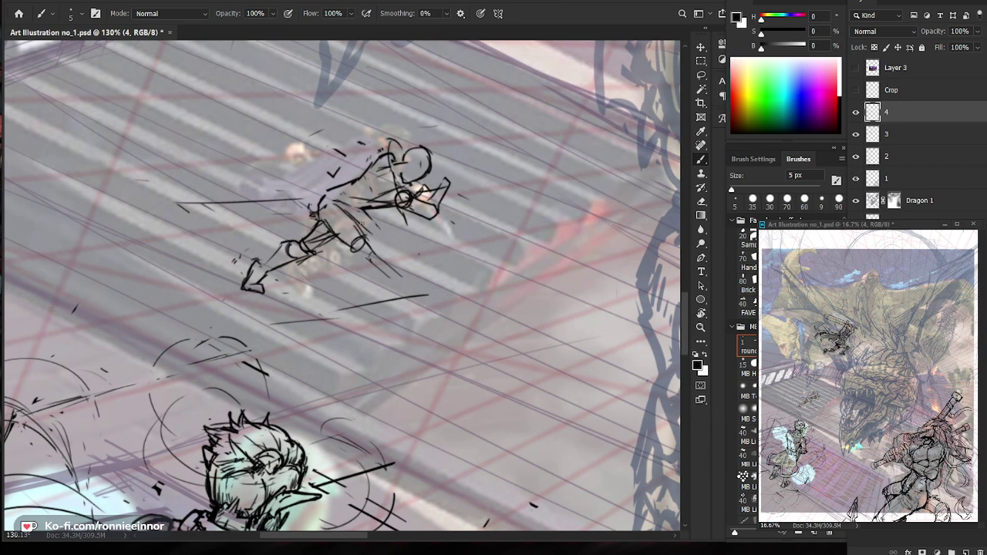
pyautogui.moveTo(351, 221); pyautogui.dragTo(358, 208)
pyautogui.moveTo(389, 170)
pyautogui.mouseDown()
pyautogui.moveTo(328, 191)
pyautogui.moveTo(361, 183)
pyautogui.moveTo(351, 189)
pyautogui.mouseUp()
pyautogui.press('e')
pyautogui.press('b')
# Select the rooftop figure's head and move it slightly away from the shoulder.
pyautogui.press('l')
pyautogui.moveTo(397, 156)
pyautogui.mouseDown()
pyautogui.moveTo(415, 137)
pyautogui.moveTo(438, 163)
pyautogui.mouseUp()
pyautogui.press('v')
pyautogui.hotkey('ctrl', 'd')
pyautogui.press('b')
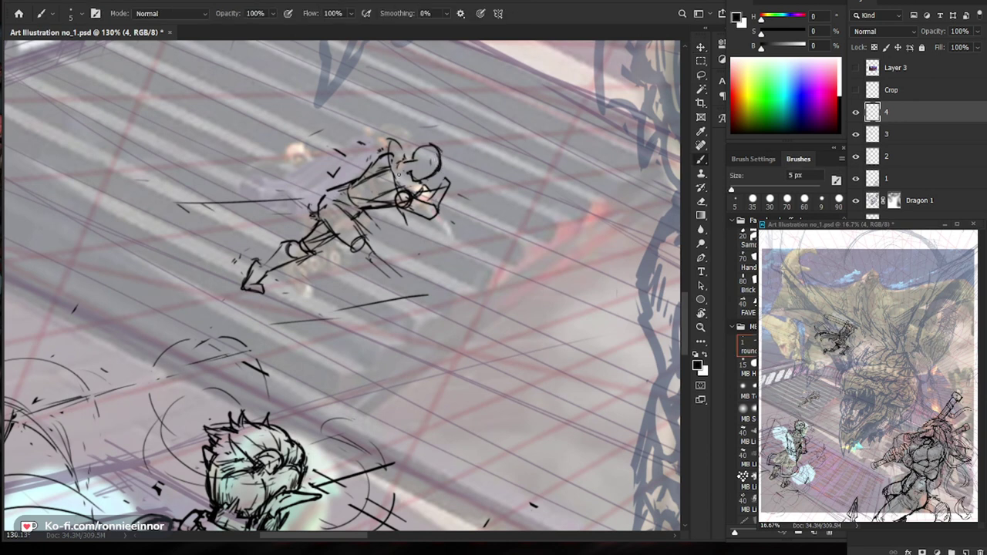
# Redraw the rooftop figure's neck and near shoulder, erasing the overlapping strokes.
pyautogui.moveTo(399, 160)
pyautogui.mouseDown()
pyautogui.moveTo(408, 185)
pyautogui.moveTo(393, 161)
pyautogui.mouseUp()
pyautogui.press('e')
pyautogui.press('b')
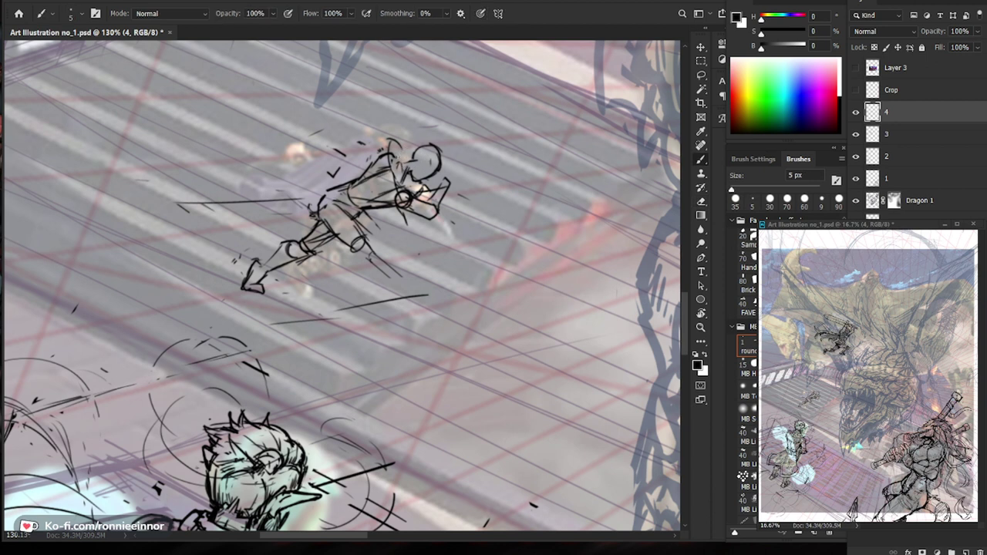
pyautogui.press('e')
pyautogui.press('b')
pyautogui.moveTo(384, 153); pyautogui.dragTo(400, 156)
pyautogui.moveTo(403, 239)
pyautogui.mouseDown()
pyautogui.moveTo(432, 239)
pyautogui.moveTo(422, 268)
pyautogui.mouseUp()
pyautogui.press('e')
pyautogui.press('b')
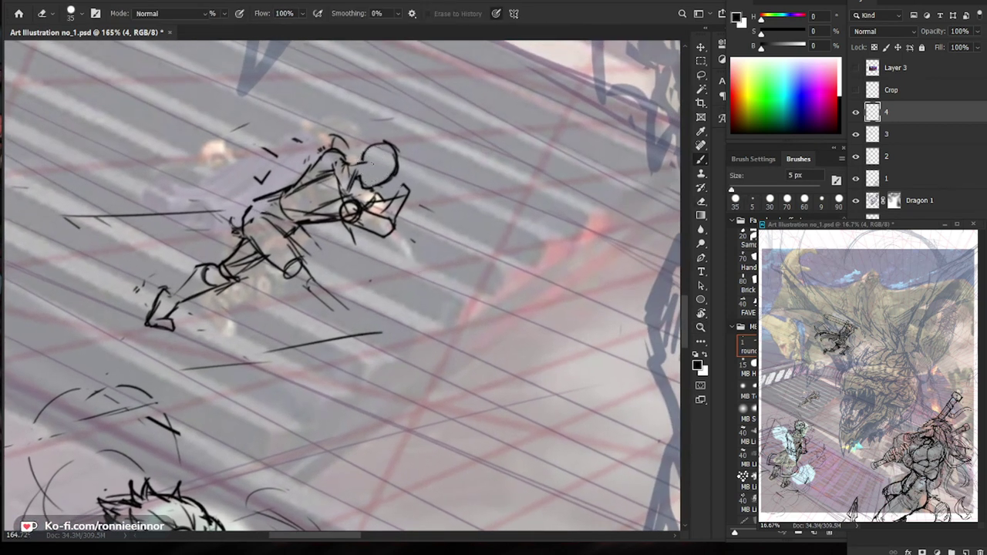
# Refine the figure's jaw, neck, chest and upper arm with alternating dark strokes and erasures.
pyautogui.moveTo(363, 165); pyautogui.dragTo(358, 179)
pyautogui.moveTo(374, 179)
pyautogui.mouseDown()
pyautogui.moveTo(391, 167)
pyautogui.moveTo(376, 179)
pyautogui.moveTo(392, 171)
pyautogui.moveTo(384, 185)
pyautogui.moveTo(365, 158)
pyautogui.moveTo(355, 173)
pyautogui.moveTo(312, 178)
pyautogui.moveTo(324, 173)
pyautogui.moveTo(296, 189)
pyautogui.mouseUp()
pyautogui.press('e')
pyautogui.press('b')
pyautogui.press('e')
pyautogui.press('b')
pyautogui.press('e')
pyautogui.press('b')
pyautogui.press('e')
pyautogui.press('b')
pyautogui.press('e')
pyautogui.moveTo(315, 242); pyautogui.dragTo(327, 229)
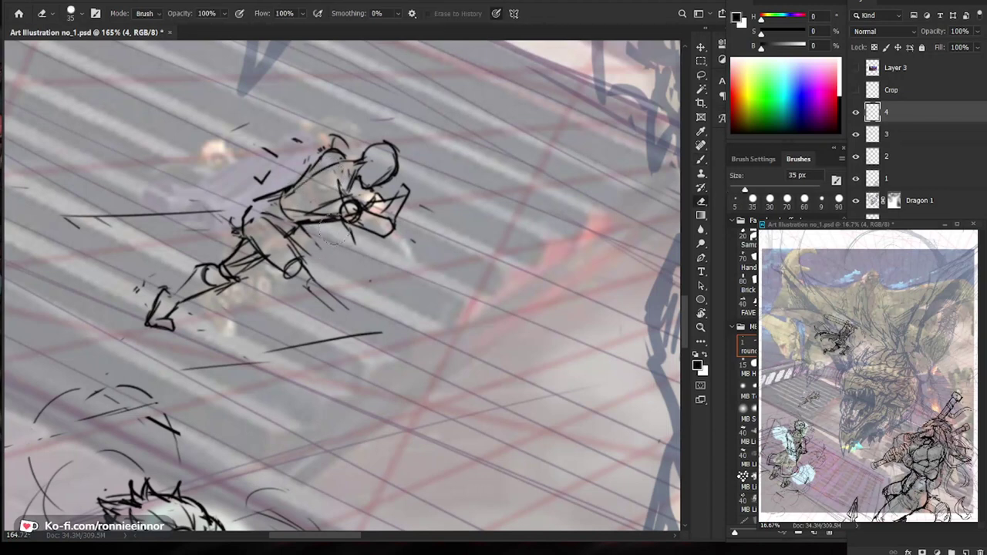
pyautogui.press('b')
pyautogui.moveTo(361, 168); pyautogui.dragTo(207, 339)
pyautogui.moveTo(378, 195); pyautogui.dragTo(509, 202)
# Select the bent forearm with its elbow and nudge it into a better position.
pyautogui.press('e')
pyautogui.press('l')
pyautogui.moveTo(387, 196)
pyautogui.mouseDown()
pyautogui.moveTo(430, 162)
pyautogui.moveTo(403, 160)
pyautogui.moveTo(387, 196)
pyautogui.moveTo(422, 182)
pyautogui.moveTo(426, 158)
pyautogui.moveTo(419, 162)
pyautogui.mouseUp()
pyautogui.press('v')
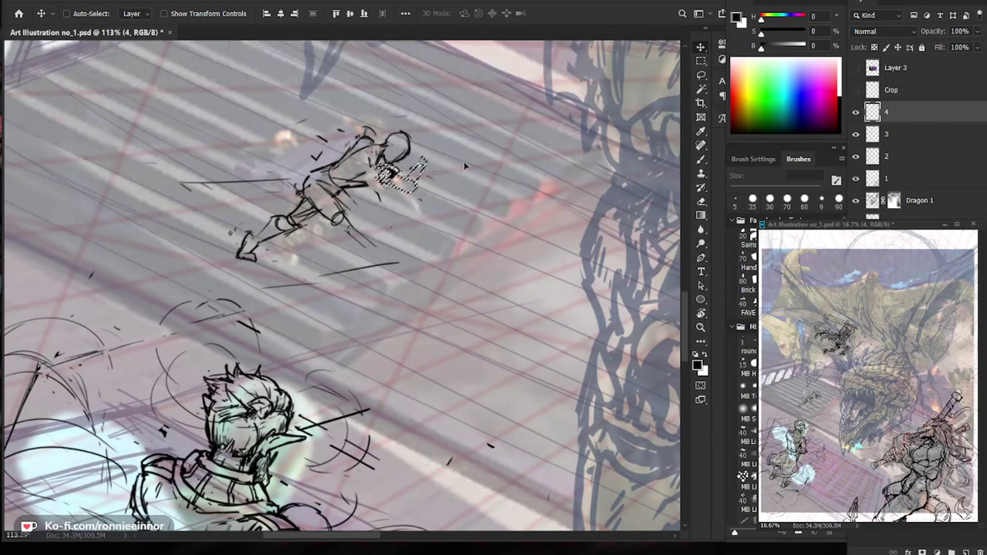
pyautogui.hotkey('ctrl', 'd')
pyautogui.press('b')
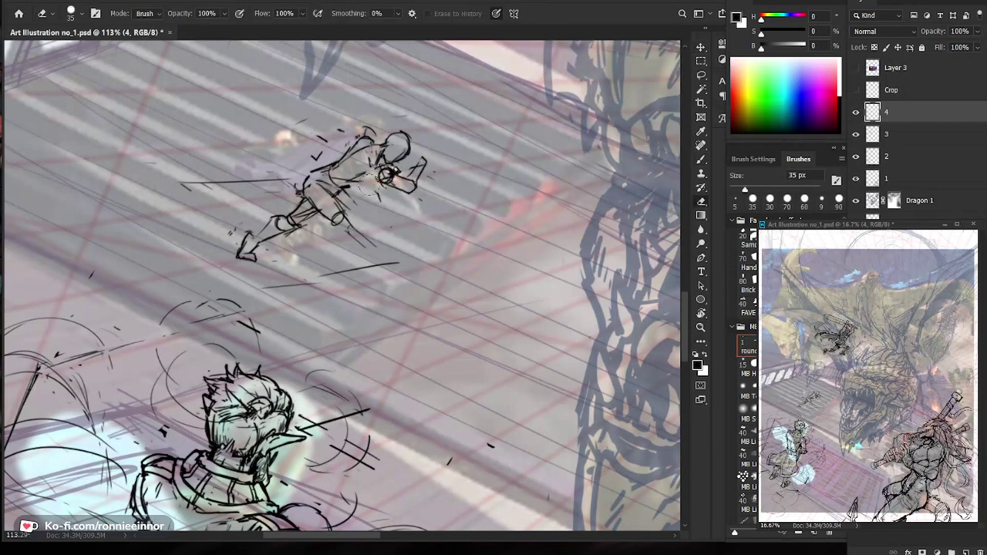
# Clean up the rooftop figure's chest strokes and mark its front knee with a small circle.
pyautogui.moveTo(378, 180)
pyautogui.mouseDown()
pyautogui.moveTo(343, 188)
pyautogui.moveTo(323, 178)
pyautogui.moveTo(345, 187)
pyautogui.moveTo(301, 193)
pyautogui.moveTo(332, 192)
pyautogui.mouseUp()
pyautogui.press('e')
pyautogui.press('b')
pyautogui.press('e')
pyautogui.press('b')
pyautogui.moveTo(348, 218)
pyautogui.mouseDown()
pyautogui.moveTo(357, 239)
pyautogui.moveTo(348, 259)
pyautogui.mouseUp()
pyautogui.hotkey('ctrl', 'space')
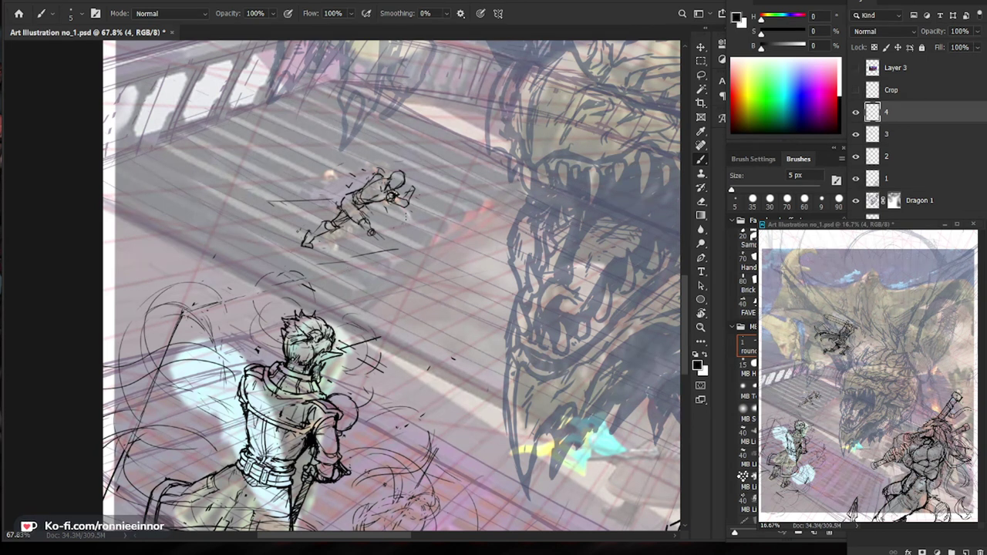
pyautogui.scroll(3, 382, 210)
pyautogui.press('e')
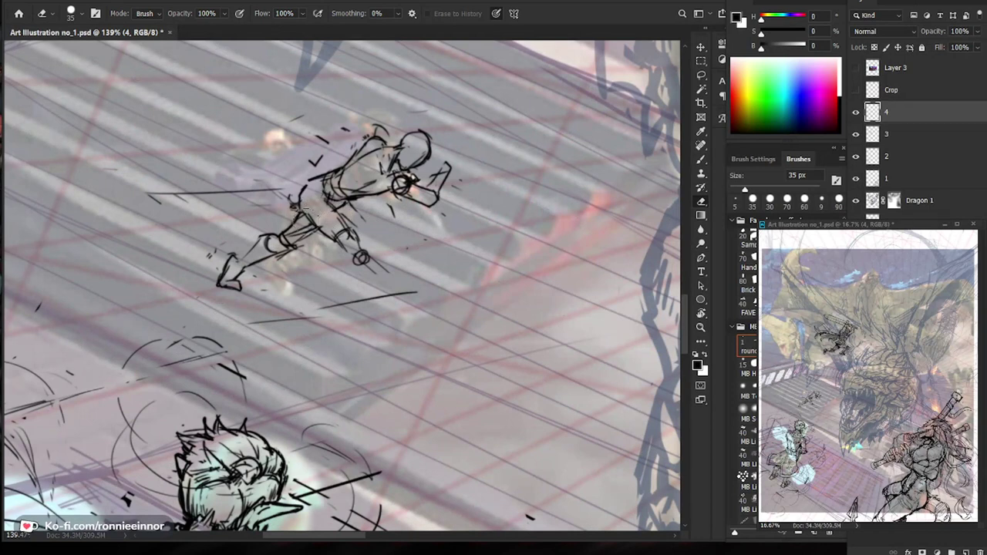
# Redraw the figure's hips and front leg as a bent thigh and shin, erasing the knee circle.
pyautogui.press('b')
pyautogui.moveTo(305, 213)
pyautogui.mouseDown()
pyautogui.moveTo(321, 194)
pyautogui.moveTo(341, 210)
pyautogui.mouseUp()
pyautogui.moveTo(315, 195); pyautogui.dragTo(365, 226)
pyautogui.press('e')
pyautogui.moveTo(346, 233)
pyautogui.mouseDown()
pyautogui.moveTo(369, 258)
pyautogui.moveTo(382, 256)
pyautogui.mouseUp()
pyautogui.press('b')
pyautogui.moveTo(310, 267); pyautogui.dragTo(382, 258)
pyautogui.moveTo(359, 225)
pyautogui.mouseDown()
pyautogui.moveTo(386, 255)
pyautogui.moveTo(325, 259)
pyautogui.moveTo(317, 262)
pyautogui.moveTo(369, 261)
pyautogui.moveTo(319, 269)
pyautogui.mouseUp()
pyautogui.press('e')
pyautogui.press('b')
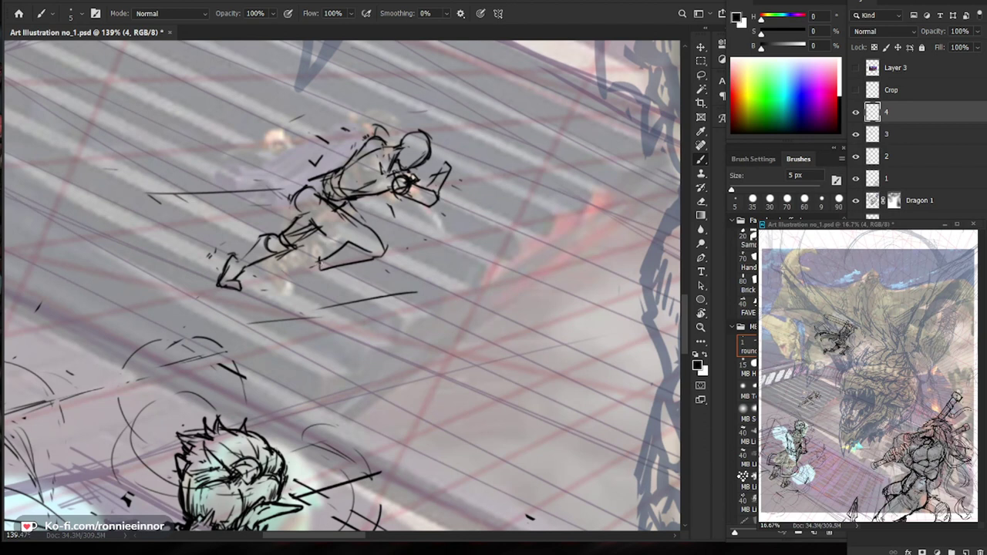
pyautogui.scroll(-5, 371, 264)
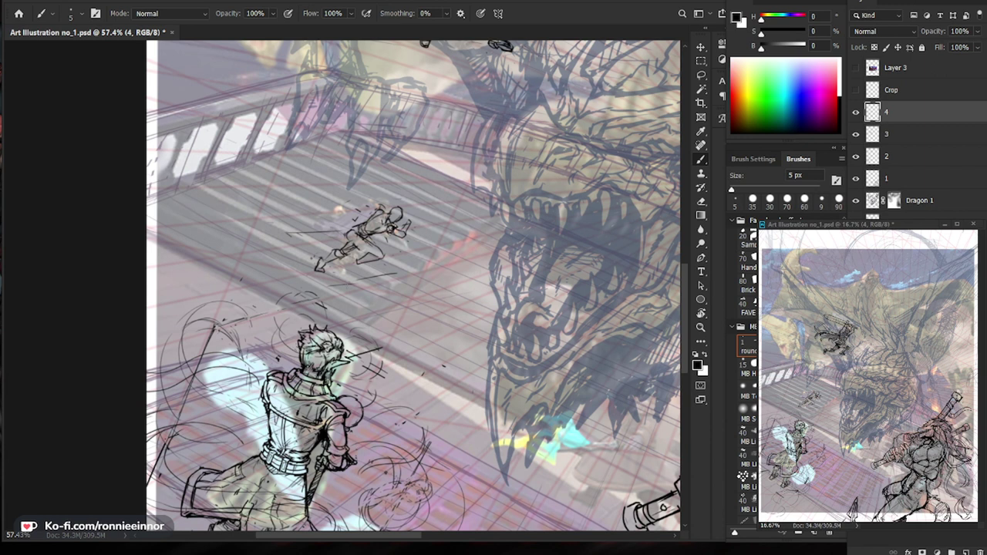
# Examine the rooftop figure's running pose up close and against the whole dragon composition.
pyautogui.hotkey('ctrl', 'space')
pyautogui.moveTo(370, 251); pyautogui.dragTo(448, 251)
pyautogui.moveTo(316, 222)
pyautogui.mouseDown()
pyautogui.moveTo(403, 243)
pyautogui.moveTo(402, 267)
pyautogui.moveTo(359, 223)
pyautogui.moveTo(376, 230)
pyautogui.moveTo(394, 248)
pyautogui.mouseUp()
pyautogui.press('e')
pyautogui.press('b')
pyautogui.moveTo(362, 220)
pyautogui.mouseDown()
pyautogui.moveTo(396, 260)
pyautogui.moveTo(332, 261)
pyautogui.mouseUp()
pyautogui.hotkey('ctrl', 'space')
pyautogui.moveTo(637, 239); pyautogui.dragTo(472, 269)
pyautogui.hotkey('ctrl', 'space')
pyautogui.moveTo(417, 357); pyautogui.dragTo(392, 357)
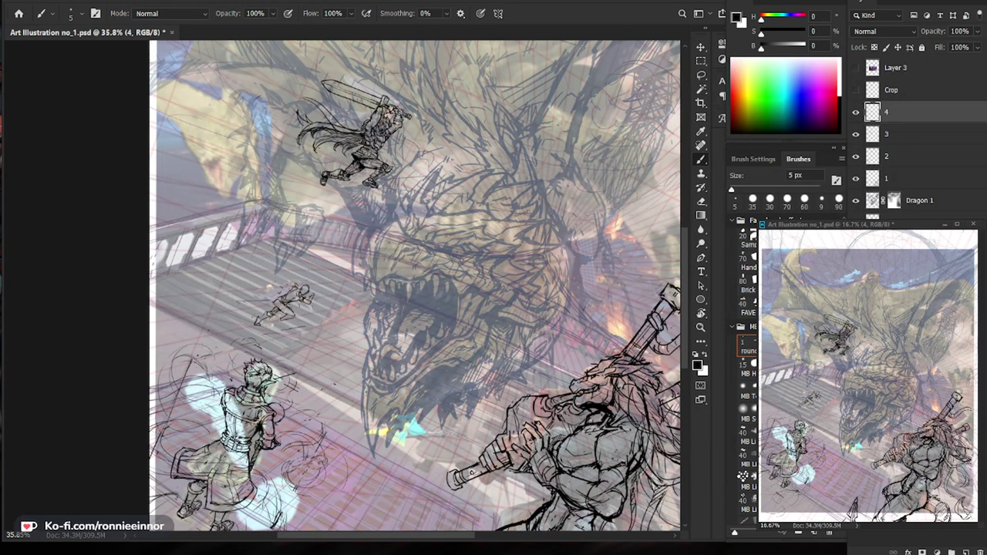
# Erase the joint circle on the figure's near arm and redraw it slightly closer to the shoulder.
pyautogui.hotkey('ctrl', 'space')
pyautogui.moveTo(264, 327); pyautogui.dragTo(347, 324)
pyautogui.moveTo(438, 299); pyautogui.dragTo(396, 338)
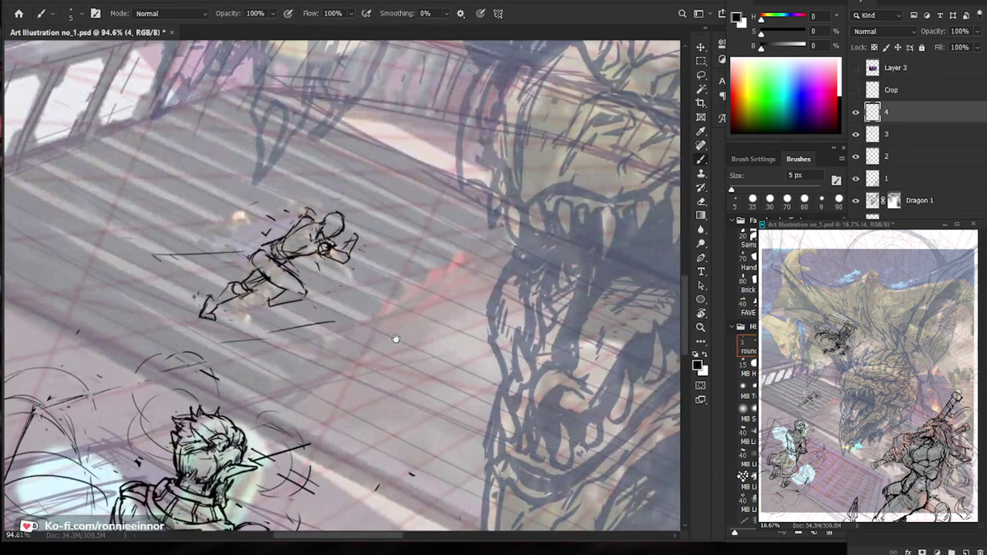
pyautogui.press('e')
pyautogui.moveTo(327, 253); pyautogui.dragTo(319, 246)
pyautogui.press('b')
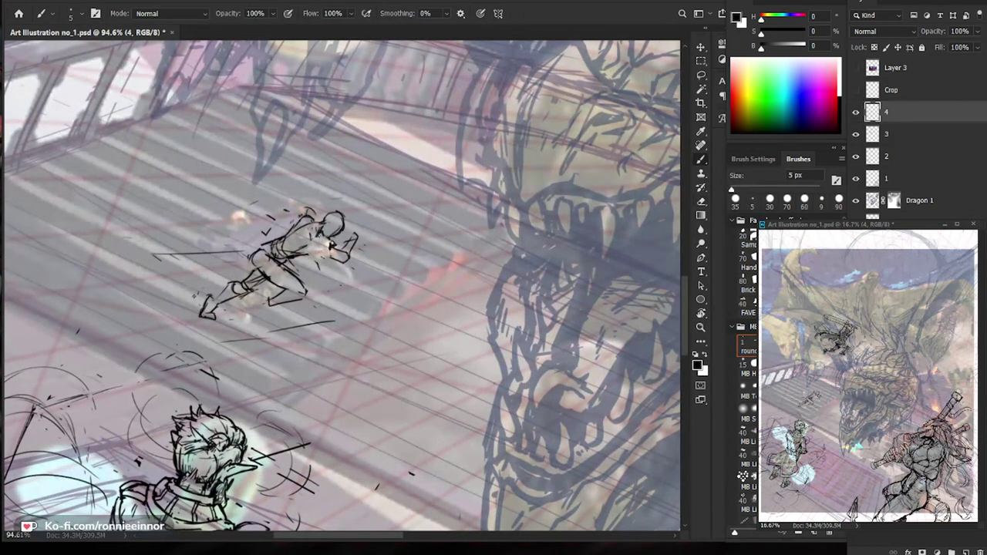
pyautogui.press('e')
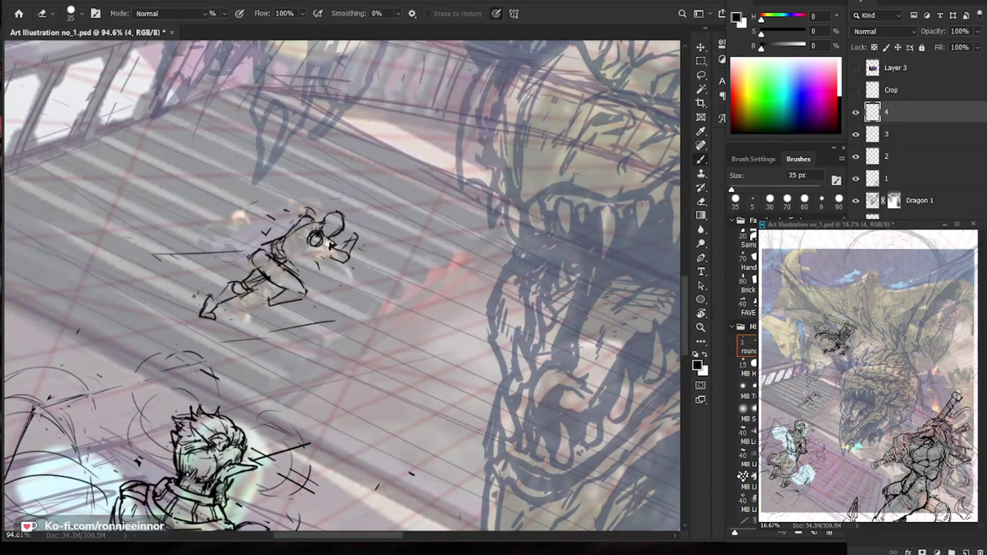
pyautogui.press('b')
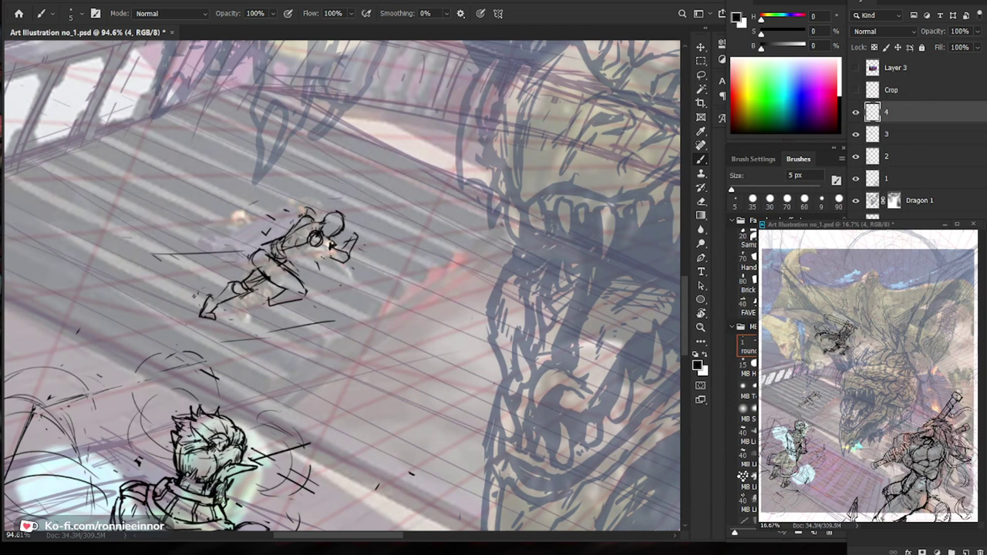
# Thicken and reshape the figure's back thigh, knee and calf with short dark strokes and erasures.
pyautogui.moveTo(284, 257)
pyautogui.mouseDown()
pyautogui.moveTo(300, 254)
pyautogui.moveTo(297, 292)
pyautogui.moveTo(247, 278)
pyautogui.mouseUp()
pyautogui.press('e')
pyautogui.press('b')
pyautogui.press('e')
pyautogui.press('b')
pyautogui.moveTo(261, 274); pyautogui.dragTo(243, 290)
pyautogui.moveTo(251, 284); pyautogui.dragTo(215, 298)
pyautogui.moveTo(244, 291); pyautogui.dragTo(209, 310)
# Erase excess strokes around the figure's front thigh and knee, leaving a gap for a redraw.
pyautogui.press('z')
pyautogui.moveTo(314, 324); pyautogui.dragTo(320, 324)
pyautogui.press('e')
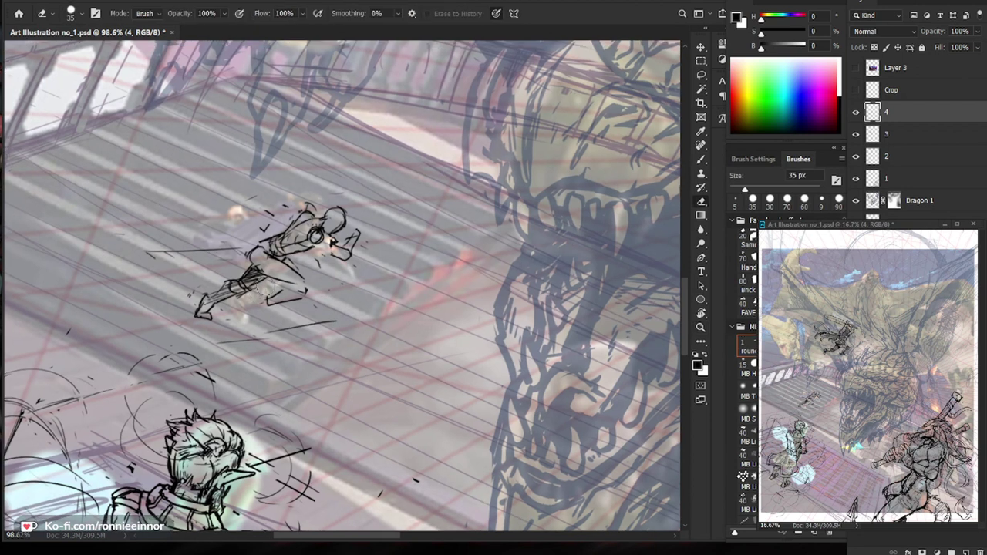
pyautogui.press('b')
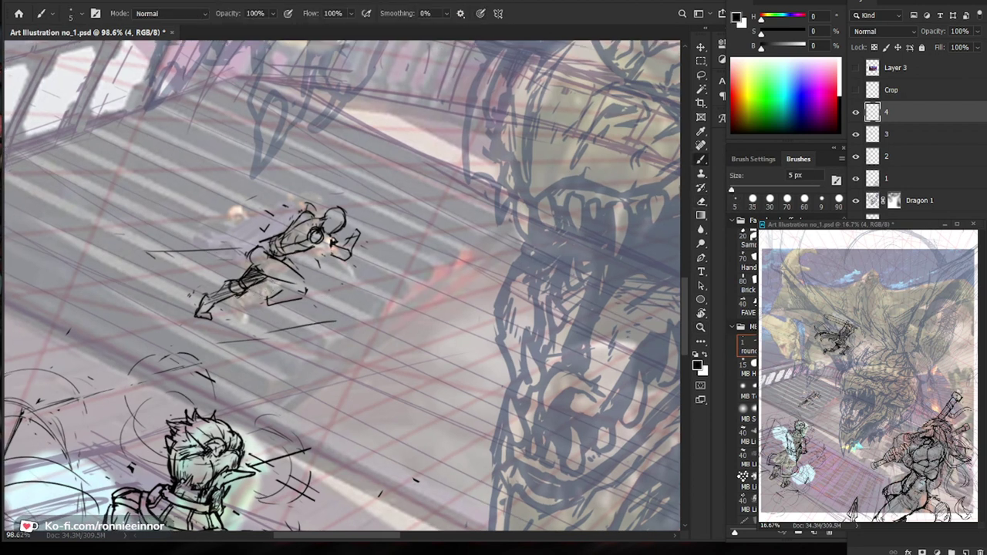
pyautogui.moveTo(442, 297); pyautogui.dragTo(434, 298)
pyautogui.press('z')
pyautogui.moveTo(212, 320); pyautogui.dragTo(181, 322)
pyautogui.moveTo(237, 384); pyautogui.dragTo(248, 384)
pyautogui.press('b')
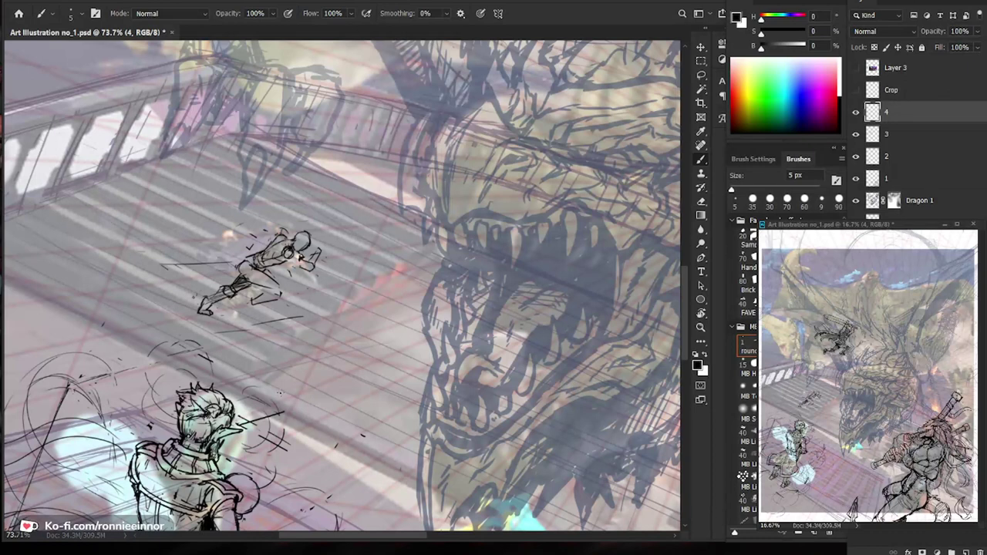
# Redraw the figure's front knee, lower leg and foot in the bent running position.
pyautogui.hotkey('ctrl', 'space')
pyautogui.moveTo(287, 256)
pyautogui.mouseDown()
pyautogui.moveTo(339, 257)
pyautogui.moveTo(325, 277)
pyautogui.moveTo(304, 253)
pyautogui.moveTo(320, 258)
pyautogui.mouseUp()
pyautogui.press('e')
pyautogui.press('b')
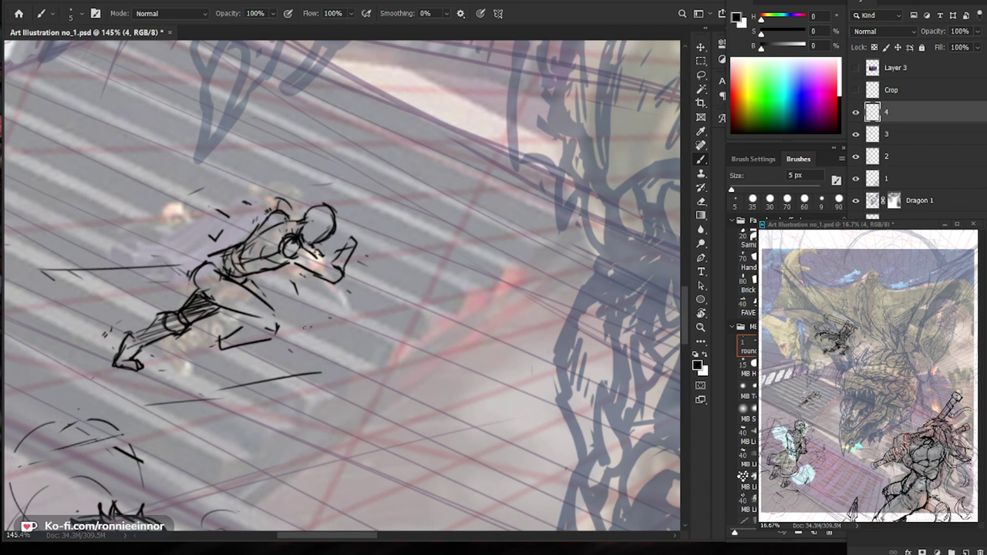
pyautogui.moveTo(275, 311)
pyautogui.mouseDown()
pyautogui.moveTo(284, 330)
pyautogui.moveTo(240, 334)
pyautogui.mouseUp()
pyautogui.moveTo(299, 324); pyautogui.dragTo(209, 325)
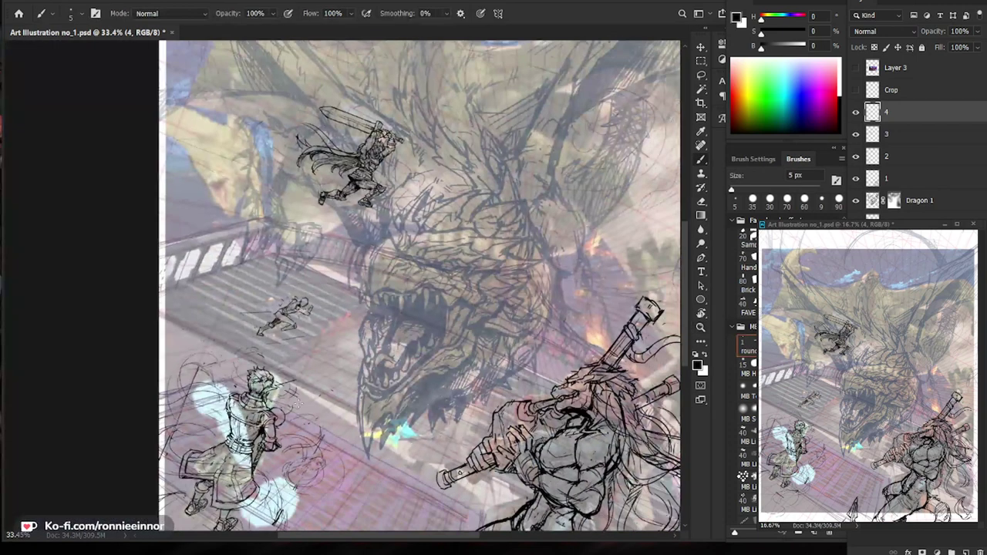
pyautogui.moveTo(279, 335); pyautogui.dragTo(346, 321)
pyautogui.press('b')
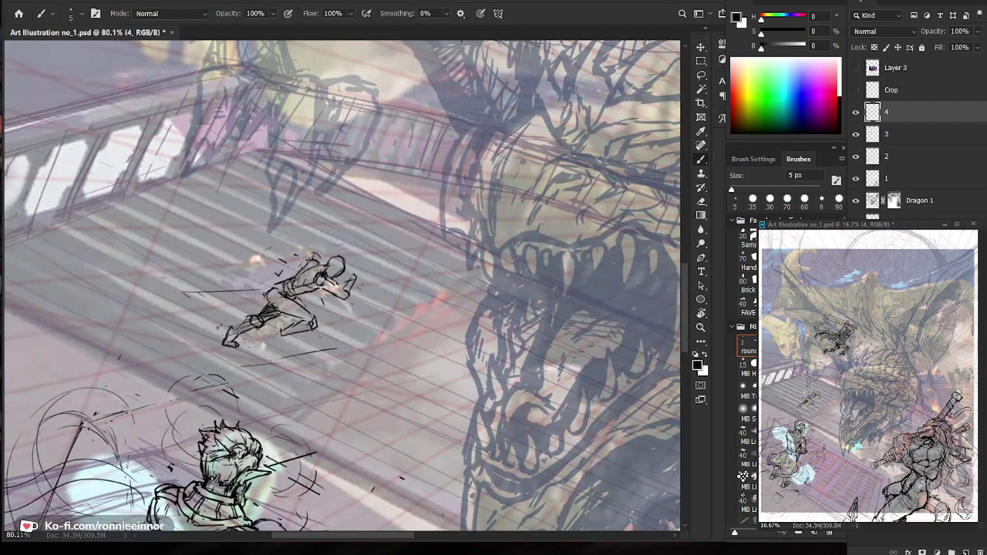
# Sketch the figure's far arm raised behind the shoulder, with a bent elbow and hand.
pyautogui.moveTo(324, 252); pyautogui.dragTo(304, 267)
pyautogui.press('e')
pyautogui.press('b')
pyautogui.moveTo(318, 256); pyautogui.dragTo(324, 263)
pyautogui.moveTo(310, 257)
pyautogui.mouseDown()
pyautogui.moveTo(288, 252)
pyautogui.moveTo(308, 242)
pyautogui.moveTo(293, 253)
pyautogui.mouseUp()
pyautogui.press('e')
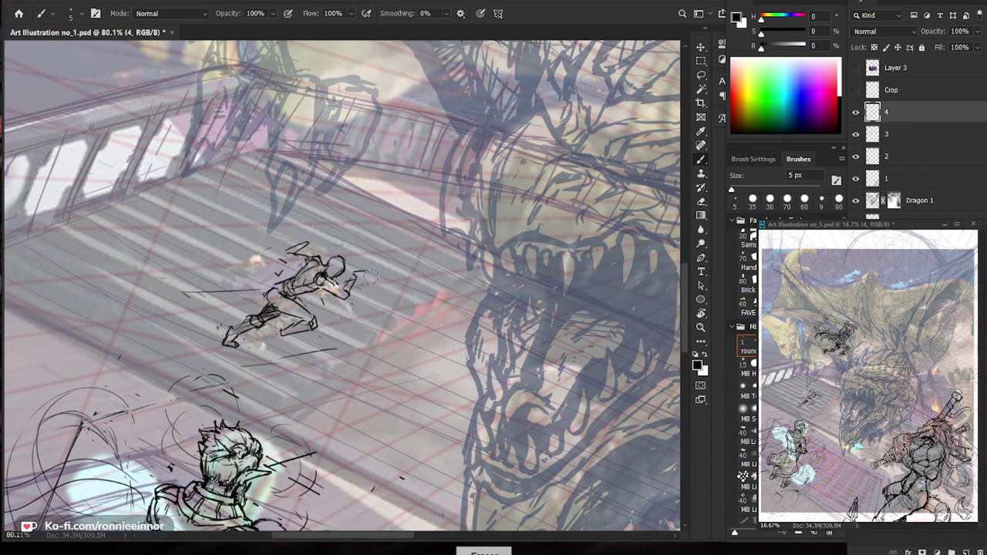
# Draw a dagger extending from the figure's leading hand and reshape the head and face outline.
pyautogui.moveTo(389, 279); pyautogui.dragTo(348, 271)
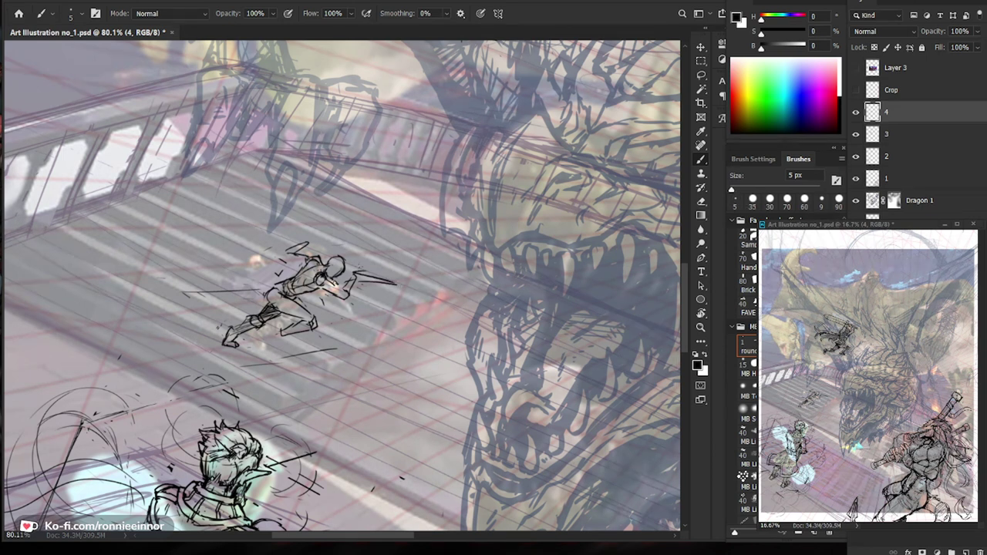
pyautogui.press('e')
pyautogui.press('b')
pyautogui.press('b')
pyautogui.press('e')
pyautogui.moveTo(338, 258)
pyautogui.mouseDown()
pyautogui.moveTo(345, 267)
pyautogui.moveTo(337, 278)
pyautogui.mouseUp()
pyautogui.press('b')
pyautogui.press('e')
pyautogui.moveTo(322, 277); pyautogui.dragTo(337, 287)
pyautogui.press('b')
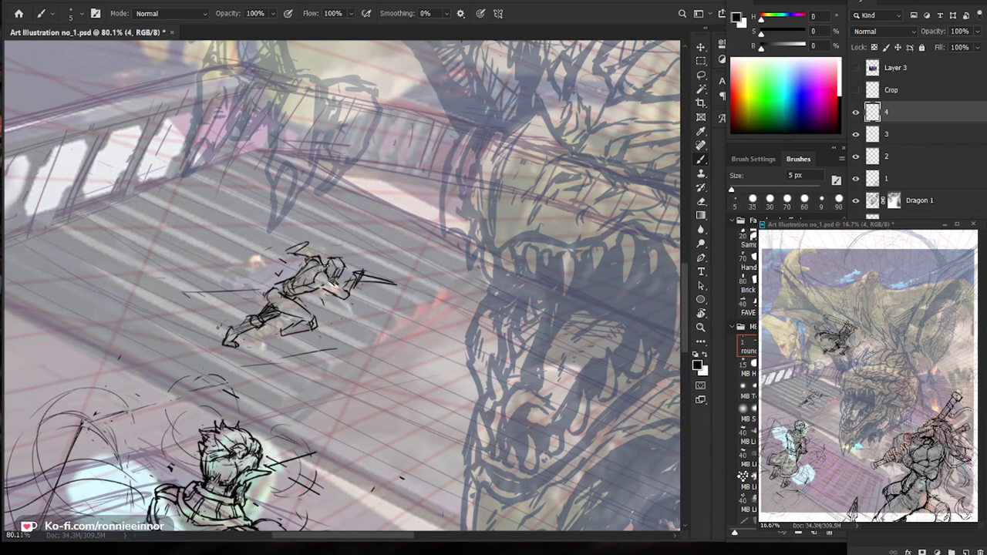
# Sketch a second dagger held in the figure's raised rear hand.
pyautogui.press('b')
pyautogui.moveTo(293, 261)
pyautogui.mouseDown()
pyautogui.moveTo(307, 264)
pyautogui.moveTo(283, 257)
pyautogui.moveTo(308, 242)
pyautogui.moveTo(297, 240)
pyautogui.mouseUp()
pyautogui.moveTo(295, 238)
pyautogui.mouseDown()
pyautogui.moveTo(309, 250)
pyautogui.moveTo(279, 239)
pyautogui.moveTo(303, 239)
pyautogui.mouseUp()
# Redraw the figure's back leg stretched farther out behind, erasing the old lower leg.
pyautogui.moveTo(274, 337)
pyautogui.mouseDown()
pyautogui.moveTo(281, 330)
pyautogui.moveTo(262, 347)
pyautogui.moveTo(272, 323)
pyautogui.moveTo(232, 341)
pyautogui.moveTo(257, 317)
pyautogui.moveTo(318, 298)
pyautogui.moveTo(231, 317)
pyautogui.moveTo(253, 321)
pyautogui.moveTo(234, 317)
pyautogui.moveTo(249, 308)
pyautogui.moveTo(239, 316)
pyautogui.moveTo(208, 306)
pyautogui.moveTo(209, 317)
pyautogui.moveTo(233, 310)
pyautogui.moveTo(202, 316)
pyautogui.mouseUp()
pyautogui.press('e')
pyautogui.press('b')
pyautogui.press('e')
pyautogui.press('b')
pyautogui.press('e')
pyautogui.press('b')
pyautogui.moveTo(270, 300)
pyautogui.mouseDown()
pyautogui.moveTo(264, 313)
pyautogui.moveTo(273, 308)
pyautogui.mouseUp()
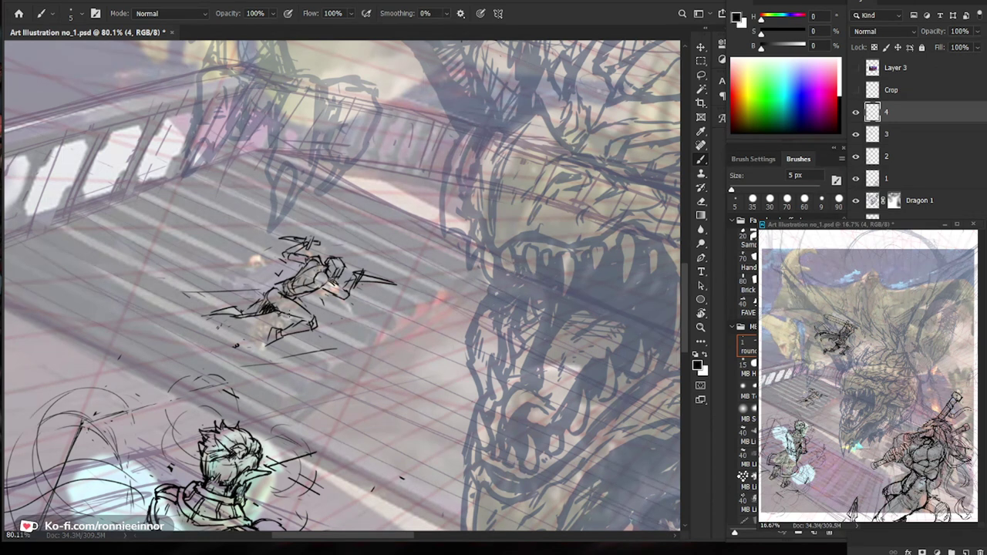
# Define the outstretched back leg's knee, calf and foot with alternating strokes and erasures.
pyautogui.press('e')
pyautogui.moveTo(229, 317)
pyautogui.mouseDown()
pyautogui.moveTo(248, 306)
pyautogui.moveTo(231, 322)
pyautogui.mouseUp()
pyautogui.moveTo(202, 309)
pyautogui.mouseDown()
pyautogui.moveTo(196, 331)
pyautogui.moveTo(220, 334)
pyautogui.moveTo(206, 317)
pyautogui.moveTo(224, 313)
pyautogui.moveTo(247, 322)
pyautogui.moveTo(221, 317)
pyautogui.mouseUp()
pyautogui.press('e')
pyautogui.press('b')
pyautogui.press('e')
pyautogui.press('b')
pyautogui.press('e')
pyautogui.press('b')
pyautogui.press('e')
pyautogui.press('b')
# Refine the figure's head, face and neck lines with short dark strokes.
pyautogui.moveTo(337, 270); pyautogui.dragTo(338, 281)
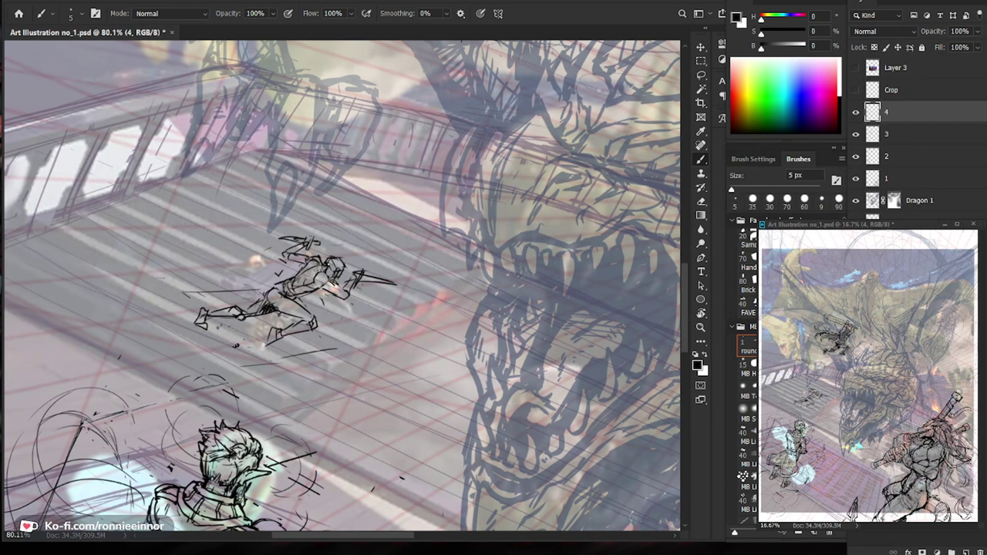
pyautogui.moveTo(344, 265)
pyautogui.mouseDown()
pyautogui.moveTo(352, 272)
pyautogui.moveTo(322, 288)
pyautogui.moveTo(320, 272)
pyautogui.mouseUp()
pyautogui.moveTo(328, 262); pyautogui.dragTo(312, 268)
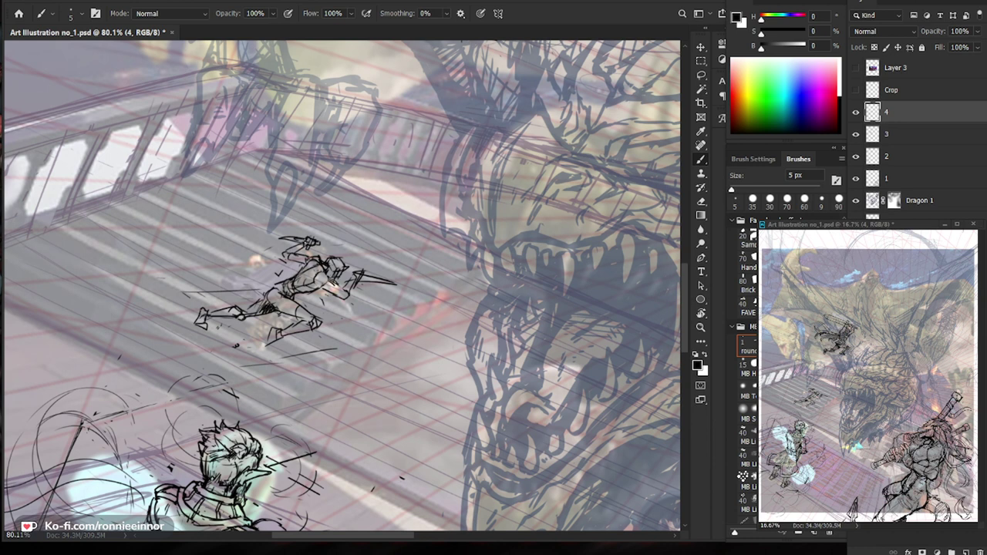
# Redraw both dagger blades with longer, curved tips.
pyautogui.press('e')
pyautogui.press('b')
pyautogui.moveTo(301, 240); pyautogui.dragTo(270, 233)
pyautogui.press('e')
pyautogui.press('b')
pyautogui.moveTo(372, 280)
pyautogui.mouseDown()
pyautogui.moveTo(401, 287)
pyautogui.moveTo(365, 296)
pyautogui.moveTo(466, 285)
pyautogui.mouseUp()
# Examine the dagger-wielding figure's pose and size against the whole illustration.
pyautogui.hotkey('ctrl', 'space')
pyautogui.hotkey('ctrl', 'space')
pyautogui.hotkey('ctrl', 'space')
pyautogui.moveTo(344, 324); pyautogui.dragTo(331, 338)
pyautogui.hotkey('ctrl', 'space')
pyautogui.hotkey('ctrl', 'space')
pyautogui.moveTo(419, 314); pyautogui.dragTo(364, 320)
pyautogui.hotkey('ctrl', 'space')
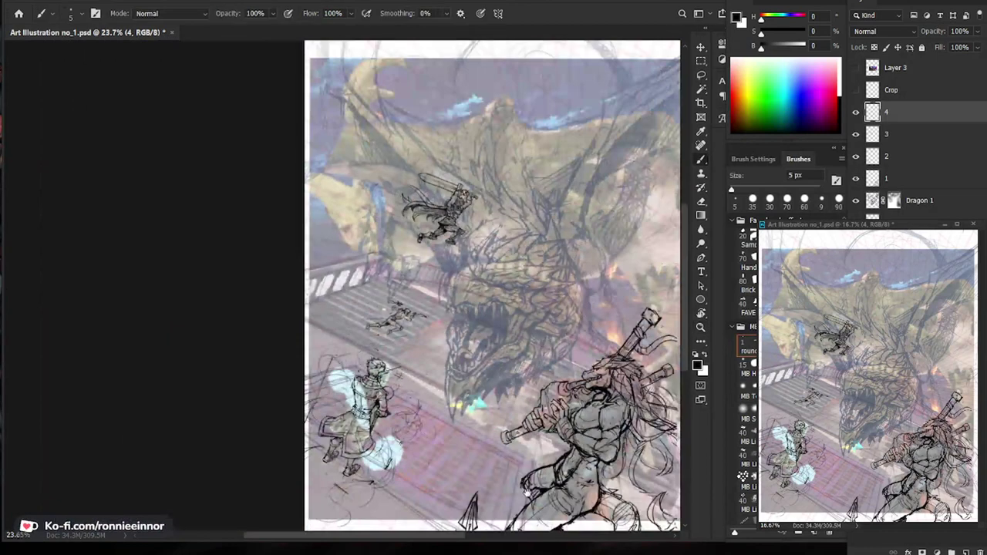
pyautogui.press('space')
pyautogui.moveTo(513, 478); pyautogui.dragTo(438, 412)
# Select the raised rear dagger, rotate it counter-clockwise and reposition it at the hand.
pyautogui.press('z')
pyautogui.press('b')
pyautogui.moveTo(313, 226)
pyautogui.mouseDown()
pyautogui.moveTo(355, 227)
pyautogui.moveTo(352, 258)
pyautogui.moveTo(330, 209)
pyautogui.moveTo(375, 242)
pyautogui.mouseUp()
pyautogui.press('l')
pyautogui.hotkey('ctrl', 't')
pyautogui.moveTo(271, 258); pyautogui.dragTo(279, 275)
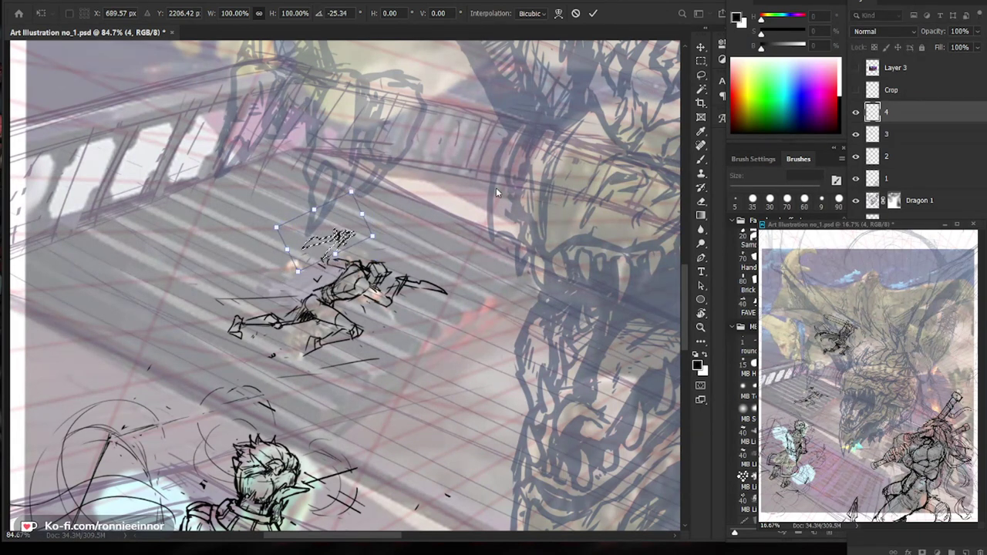
pyautogui.moveTo(380, 179); pyautogui.dragTo(389, 182)
pyautogui.press('Return')
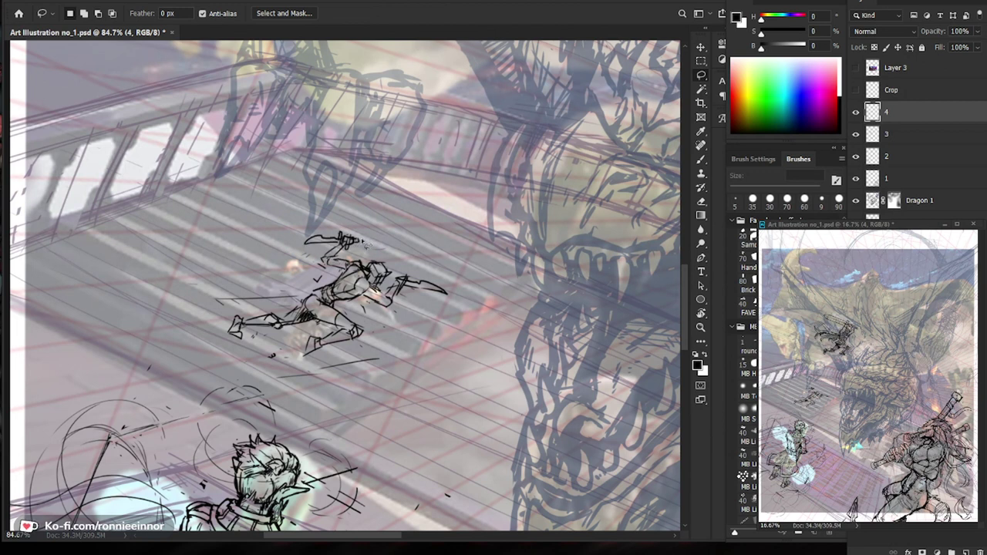
# Reselect the raised dagger, rotate it by 17.23 degrees and nudge it back onto the hand.
pyautogui.moveTo(366, 238)
pyautogui.mouseDown()
pyautogui.moveTo(304, 248)
pyautogui.moveTo(371, 234)
pyautogui.mouseUp()
pyautogui.hotkey('ctrl', 't')
pyautogui.moveTo(415, 182); pyautogui.dragTo(432, 213)
pyautogui.moveTo(356, 234); pyautogui.dragTo(360, 241)
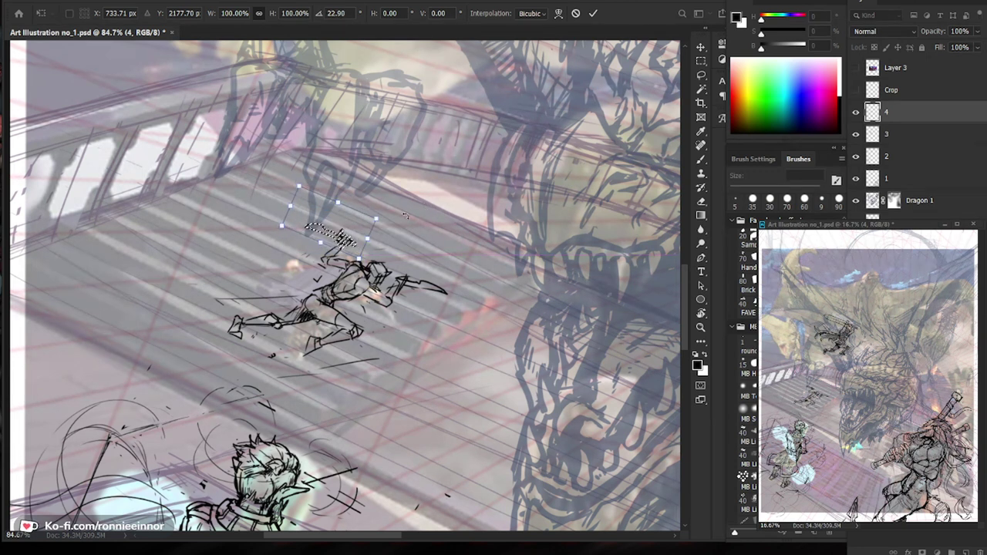
pyautogui.moveTo(396, 208); pyautogui.dragTo(392, 202)
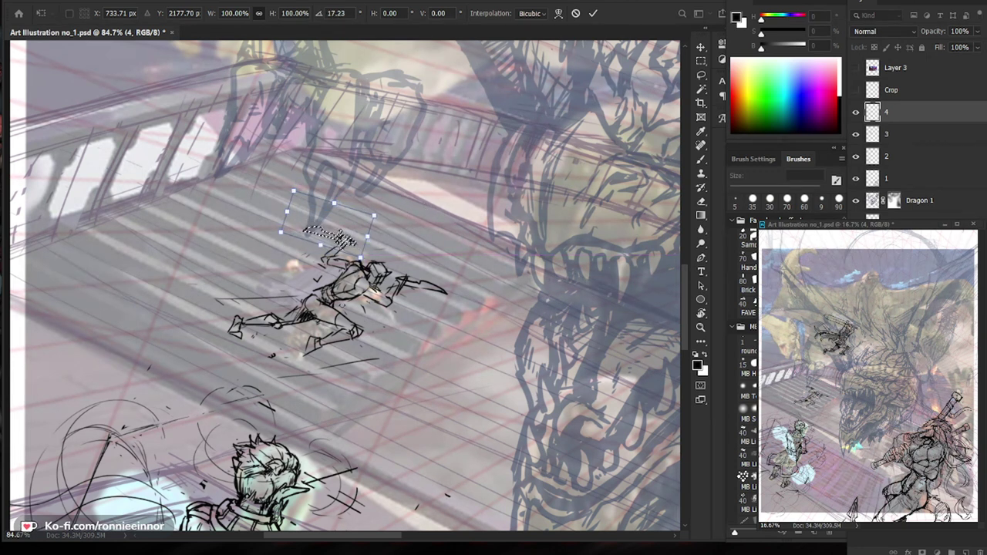
pyautogui.press('Return')
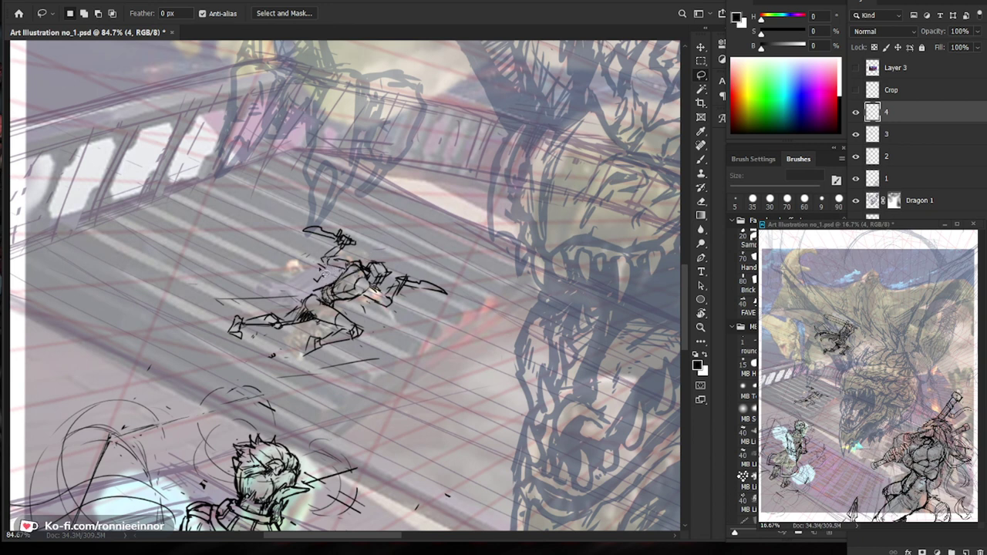
# Refine the raised forearm, shoulder and waist lines, erasing stray strokes on the torso.
pyautogui.press('b')
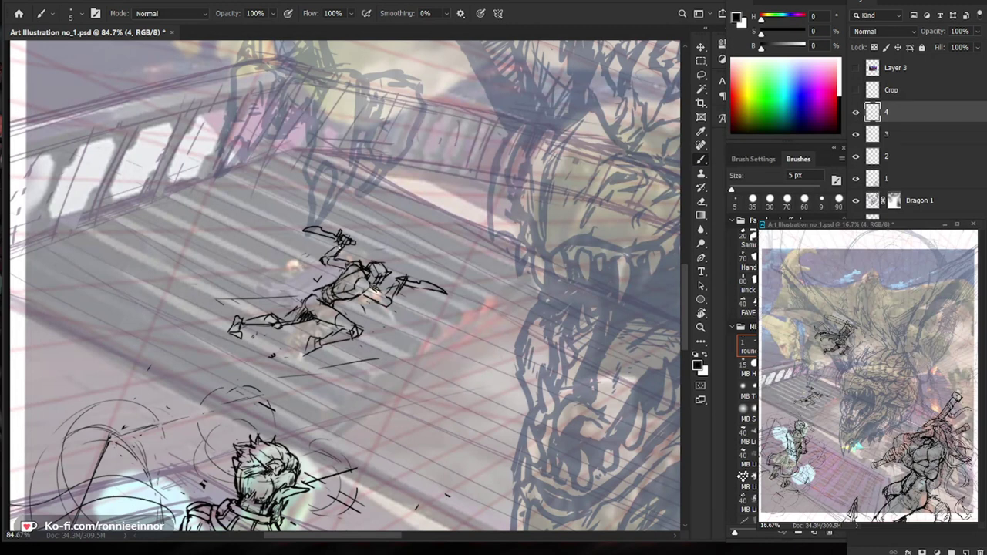
pyautogui.moveTo(339, 238)
pyautogui.mouseDown()
pyautogui.moveTo(350, 244)
pyautogui.moveTo(338, 256)
pyautogui.mouseUp()
pyautogui.press('e')
pyautogui.moveTo(340, 268); pyautogui.dragTo(354, 282)
pyautogui.press('b')
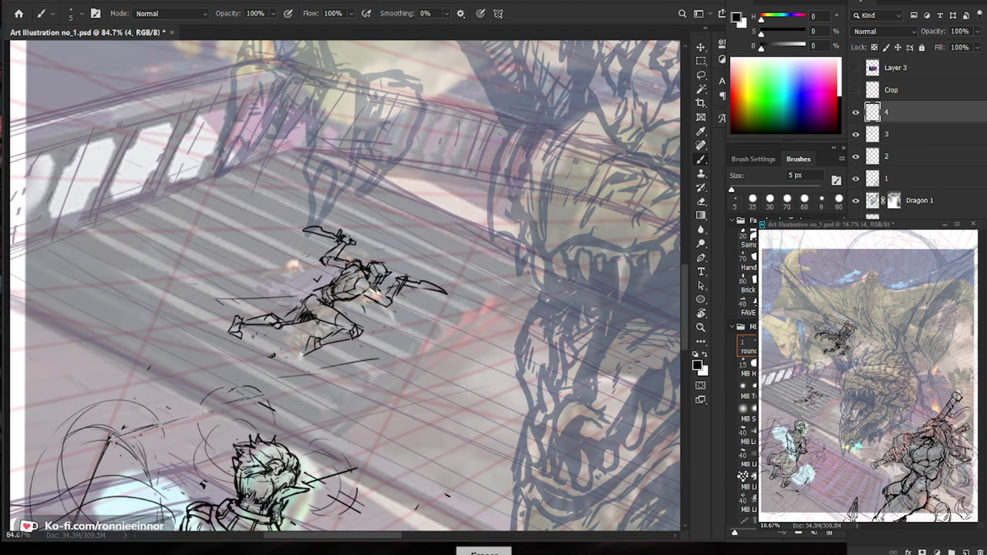
pyautogui.moveTo(338, 282); pyautogui.dragTo(302, 301)
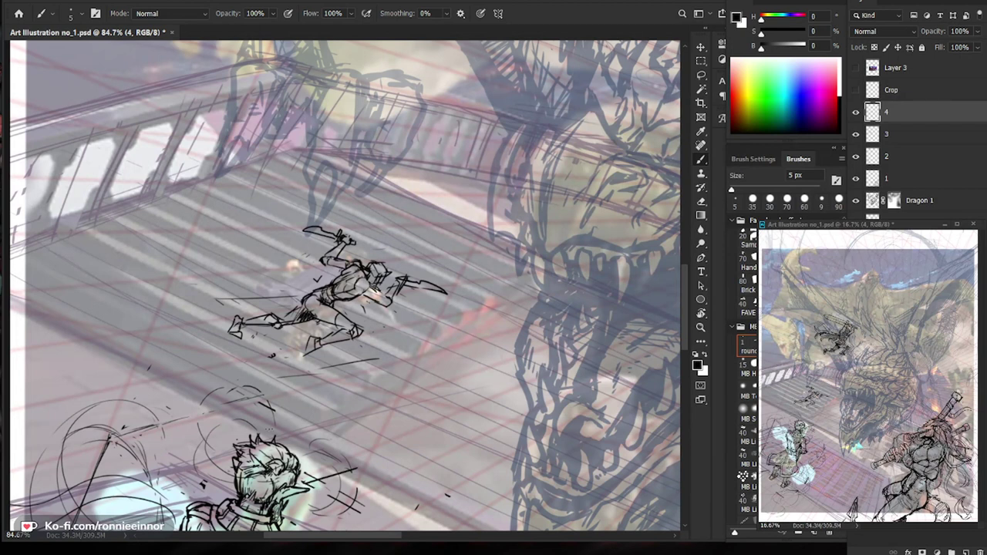
# Rework the figure's hip and erase the old bent front leg.
pyautogui.moveTo(310, 306)
pyautogui.mouseDown()
pyautogui.moveTo(361, 334)
pyautogui.moveTo(330, 325)
pyautogui.moveTo(341, 332)
pyautogui.mouseUp()
pyautogui.press('e')
pyautogui.press('b')
pyautogui.press('e')
pyautogui.moveTo(338, 322); pyautogui.dragTo(294, 358)
pyautogui.moveTo(356, 338)
pyautogui.mouseDown()
pyautogui.moveTo(306, 309)
pyautogui.moveTo(312, 295)
pyautogui.moveTo(311, 317)
pyautogui.mouseUp()
pyautogui.press('b')
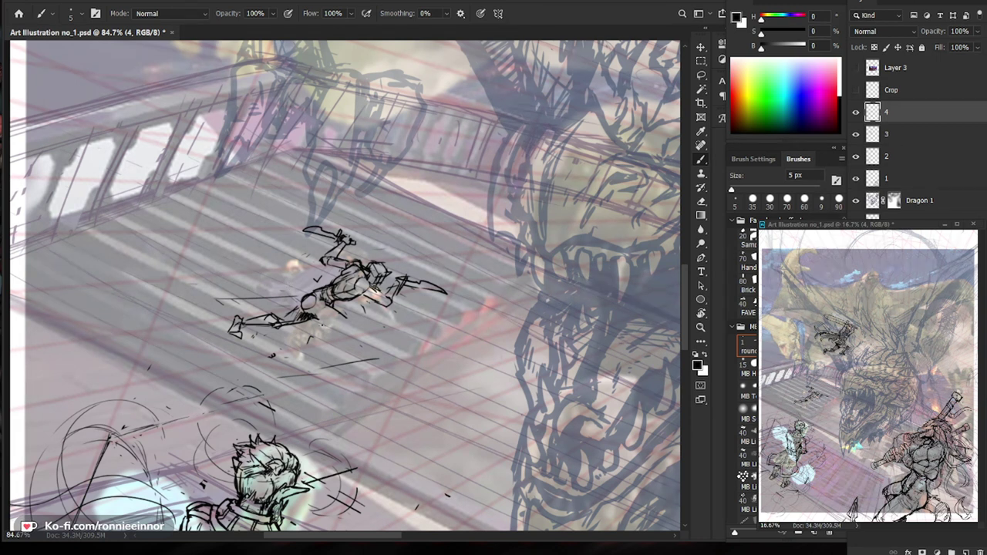
# Redraw the figure's pelvis and back thigh, and place the new front thigh's direction lines.
pyautogui.moveTo(311, 313)
pyautogui.mouseDown()
pyautogui.moveTo(335, 343)
pyautogui.moveTo(305, 321)
pyautogui.moveTo(316, 298)
pyautogui.mouseUp()
pyautogui.moveTo(316, 300)
pyautogui.mouseDown()
pyautogui.moveTo(322, 311)
pyautogui.moveTo(320, 302)
pyautogui.mouseUp()
pyautogui.moveTo(311, 300)
pyautogui.mouseDown()
pyautogui.moveTo(305, 317)
pyautogui.moveTo(328, 336)
pyautogui.moveTo(310, 341)
pyautogui.moveTo(287, 320)
pyautogui.moveTo(267, 326)
pyautogui.mouseUp()
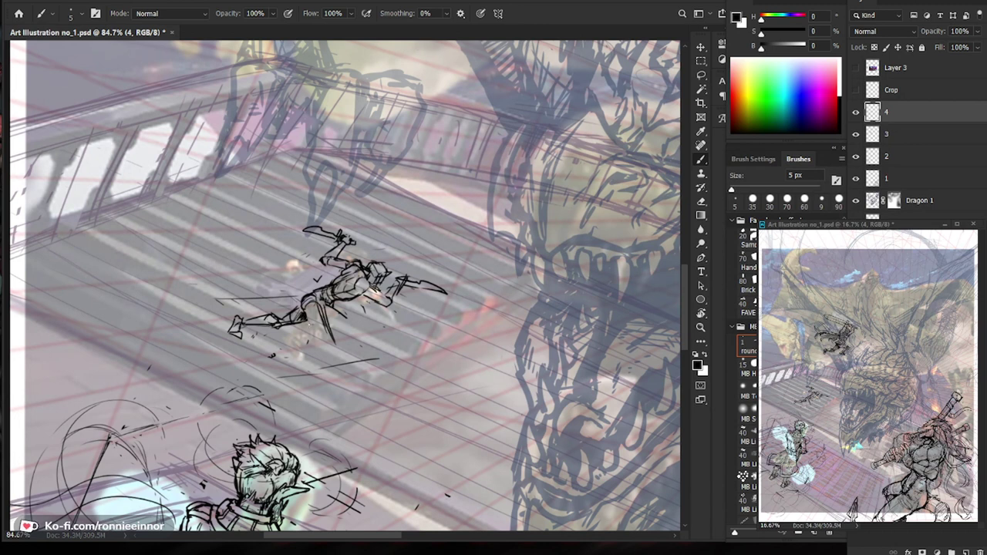
# Build up the new front leg with a downward thigh, a knee joint and a shin folded back.
pyautogui.press('e')
pyautogui.press('b')
pyautogui.moveTo(307, 323); pyautogui.dragTo(324, 347)
pyautogui.moveTo(331, 346)
pyautogui.mouseDown()
pyautogui.moveTo(297, 347)
pyautogui.moveTo(318, 337)
pyautogui.mouseUp()
pyautogui.moveTo(317, 332); pyautogui.dragTo(305, 342)
pyautogui.moveTo(310, 334)
pyautogui.mouseDown()
pyautogui.moveTo(295, 342)
pyautogui.moveTo(314, 341)
pyautogui.mouseUp()
pyautogui.moveTo(311, 335)
pyautogui.mouseDown()
pyautogui.moveTo(329, 351)
pyautogui.moveTo(331, 340)
pyautogui.mouseUp()
pyautogui.press('e')
pyautogui.press('b')
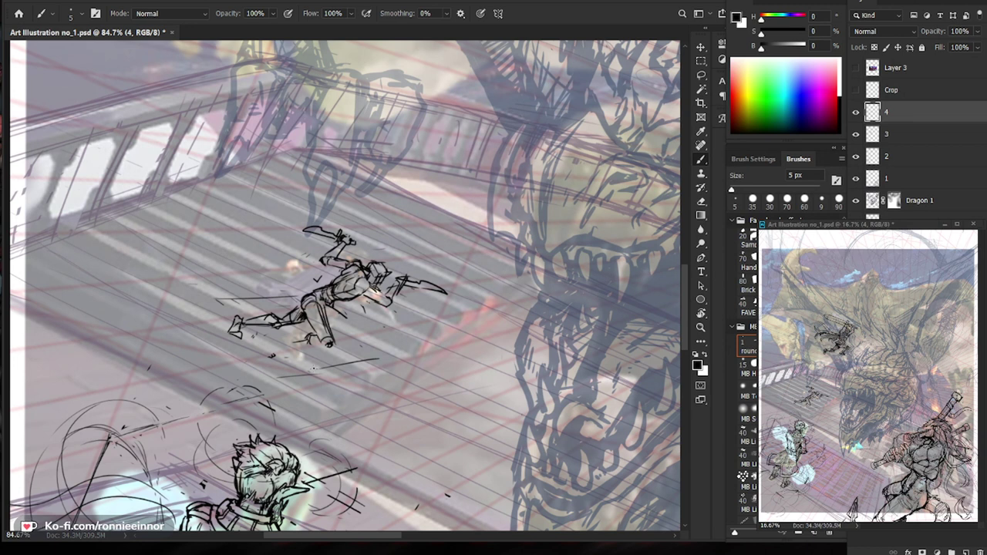
# Extend the front leg's folded shin into a foot and erase the old outstretched back leg.
pyautogui.moveTo(329, 348)
pyautogui.mouseDown()
pyautogui.moveTo(277, 345)
pyautogui.moveTo(298, 343)
pyautogui.moveTo(268, 340)
pyautogui.moveTo(290, 344)
pyautogui.moveTo(263, 324)
pyautogui.moveTo(231, 340)
pyautogui.moveTo(245, 337)
pyautogui.mouseUp()
pyautogui.press('e')
pyautogui.press('b')
pyautogui.press('e')
pyautogui.press('b')
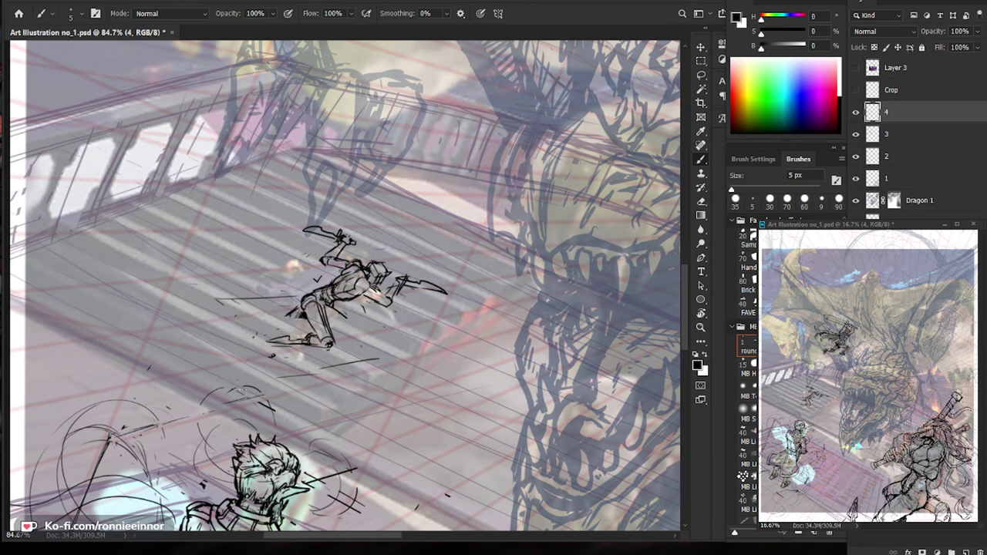
# Redraw the back leg stretching out behind the folded front leg, with a ground direction line.
pyautogui.moveTo(295, 333)
pyautogui.mouseDown()
pyautogui.moveTo(225, 344)
pyautogui.moveTo(307, 320)
pyautogui.moveTo(296, 313)
pyautogui.mouseUp()
pyautogui.moveTo(296, 310)
pyautogui.mouseDown()
pyautogui.moveTo(276, 329)
pyautogui.moveTo(290, 329)
pyautogui.mouseUp()
pyautogui.moveTo(294, 324); pyautogui.dragTo(258, 338)
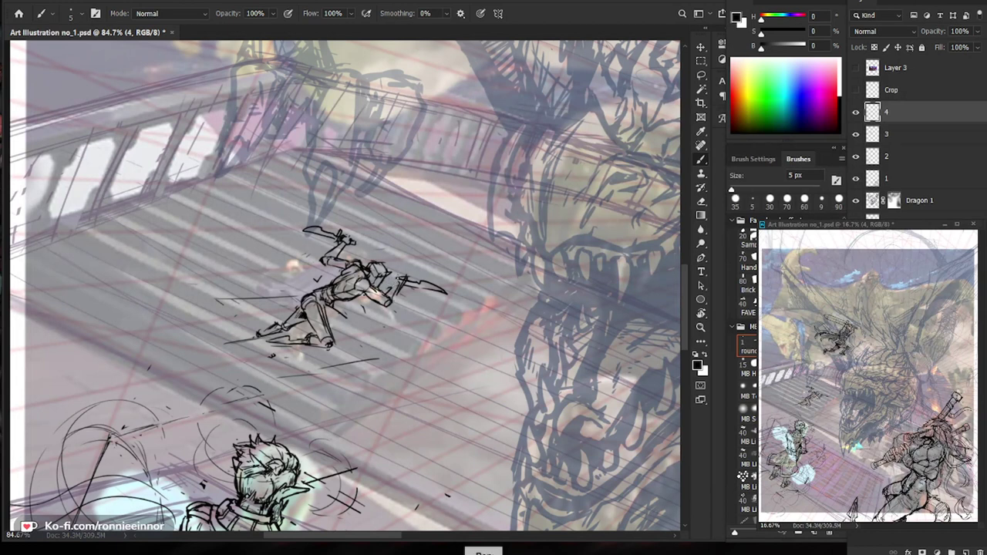
# Redraw the forward hand's grip and replace the curved dagger blade with a straighter one.
pyautogui.moveTo(384, 276); pyautogui.dragTo(403, 281)
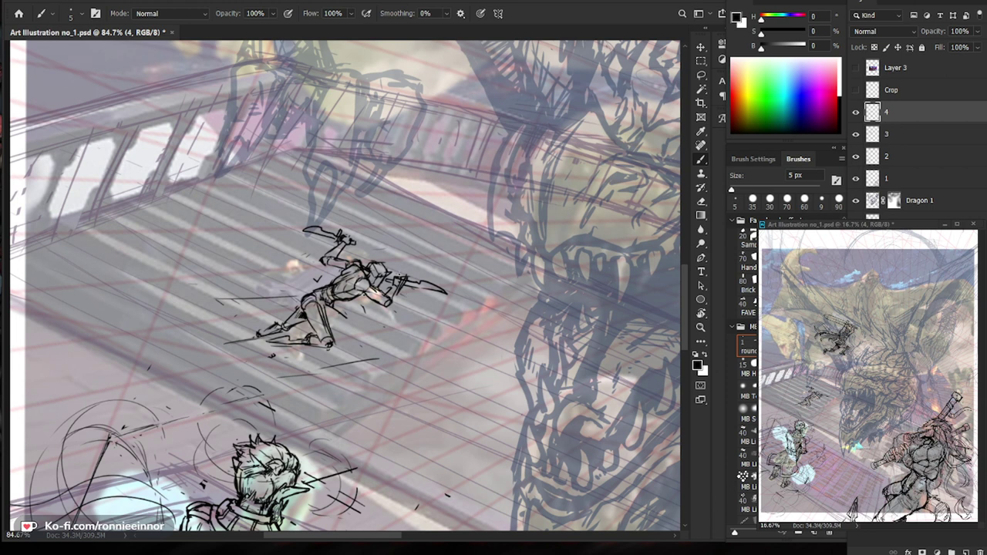
pyautogui.press('e')
pyautogui.press('e')
pyautogui.moveTo(425, 289)
pyautogui.mouseDown()
pyautogui.moveTo(449, 291)
pyautogui.moveTo(415, 287)
pyautogui.moveTo(452, 302)
pyautogui.moveTo(432, 296)
pyautogui.mouseUp()
pyautogui.press('b')
pyautogui.press('e')
pyautogui.press('b')
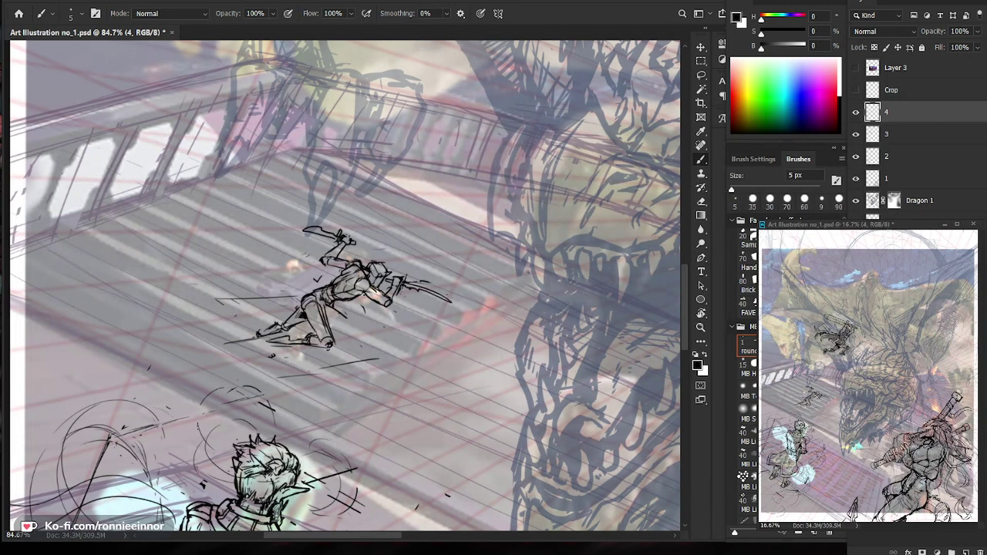
# Touch up the raised dagger's blade and erase the forward dagger's blade up to the hilt.
pyautogui.press('e')
pyautogui.press('b')
pyautogui.moveTo(311, 231); pyautogui.dragTo(322, 236)
pyautogui.press('e')
pyautogui.moveTo(430, 289); pyautogui.dragTo(451, 305)
pyautogui.press('b')
pyautogui.press('e')
pyautogui.moveTo(422, 287); pyautogui.dragTo(458, 314)
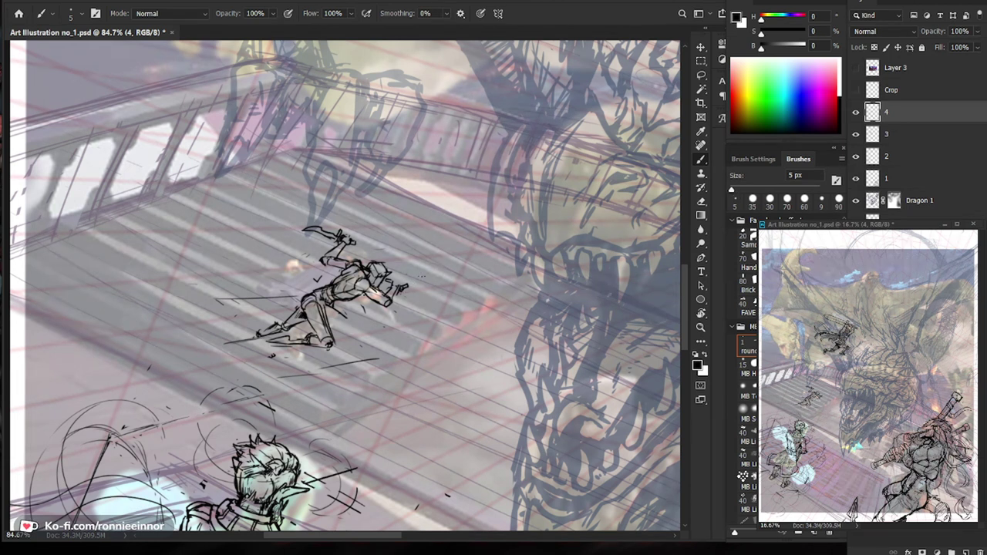
# Redraw the forward dagger's guard and a shorter blade angled down toward the dragon.
pyautogui.press('e')
pyautogui.moveTo(405, 288); pyautogui.dragTo(405, 287)
pyautogui.moveTo(401, 285); pyautogui.dragTo(432, 304)
pyautogui.press('e')
pyautogui.press('b')
# Draw the back leg's foot and reshape the folded front leg's foot.
pyautogui.moveTo(263, 327); pyautogui.dragTo(255, 344)
pyautogui.press('e')
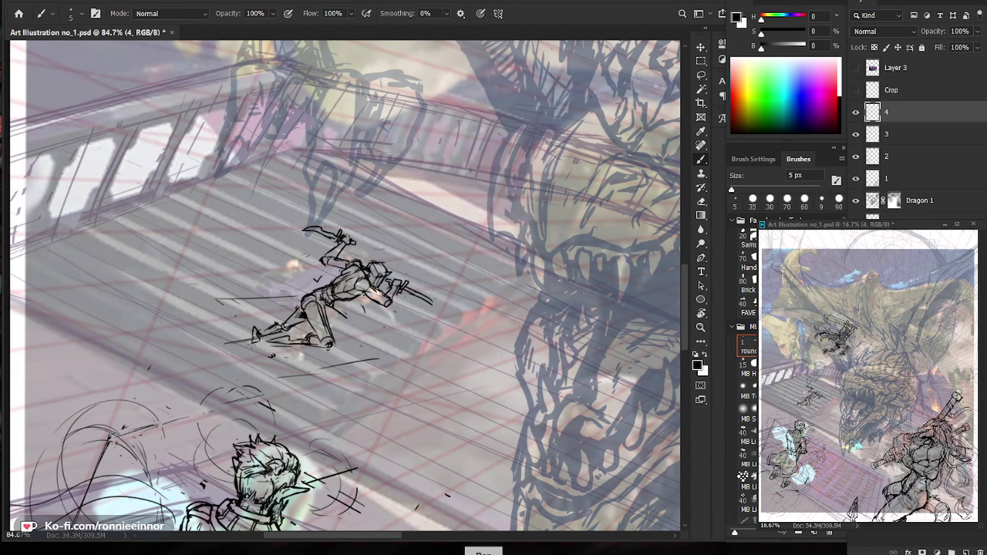
pyautogui.moveTo(254, 345)
pyautogui.mouseDown()
pyautogui.moveTo(268, 362)
pyautogui.moveTo(296, 334)
pyautogui.mouseUp()
pyautogui.press('e')
pyautogui.moveTo(291, 340)
pyautogui.mouseDown()
pyautogui.moveTo(325, 355)
pyautogui.moveTo(302, 347)
pyautogui.mouseUp()
pyautogui.press('b')
pyautogui.moveTo(298, 345)
pyautogui.mouseDown()
pyautogui.moveTo(323, 347)
pyautogui.moveTo(278, 344)
pyautogui.moveTo(297, 346)
pyautogui.mouseUp()
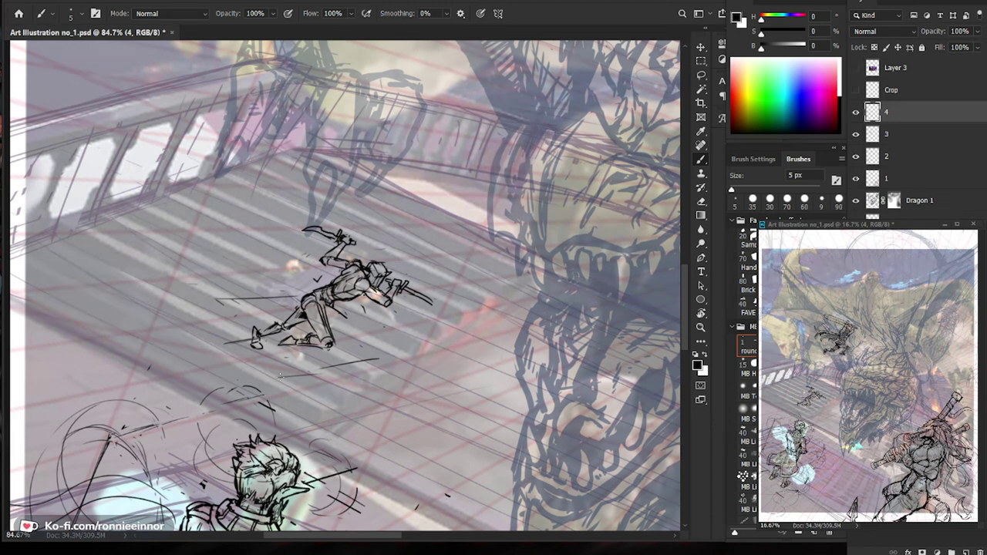
pyautogui.moveTo(294, 339); pyautogui.dragTo(288, 348)
pyautogui.hotkey('ctrl', '0')
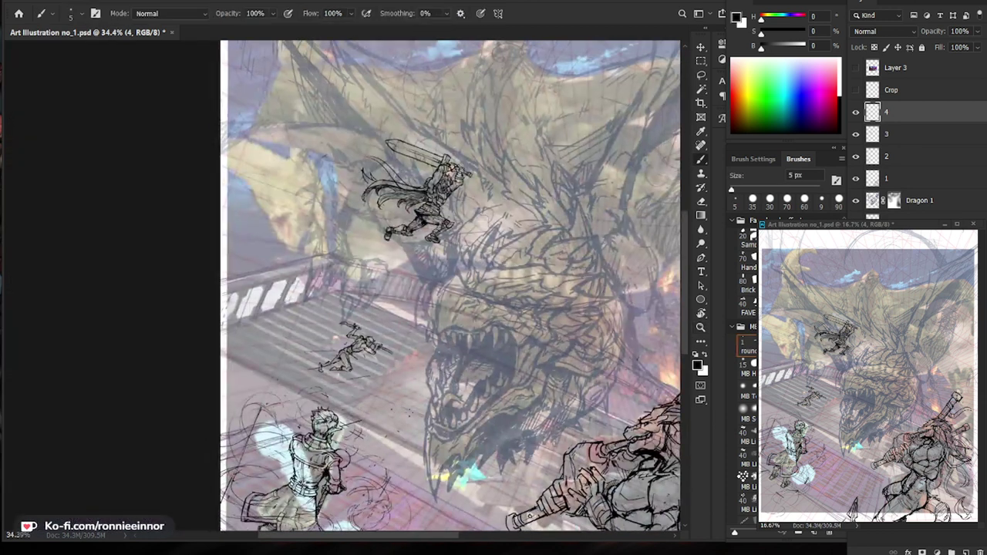
# Select the raised dagger and hand and move them down closer to the shoulder.
pyautogui.press('z')
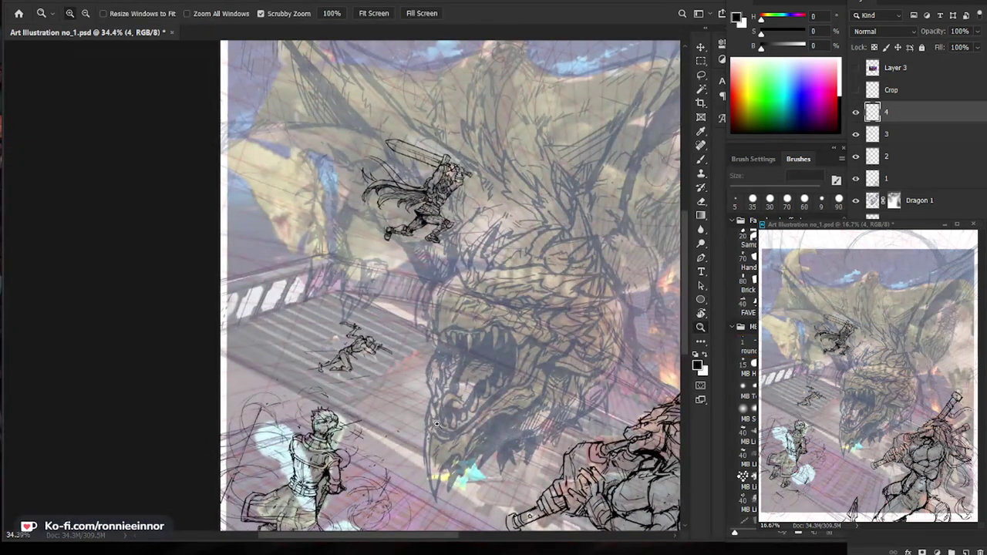
pyautogui.moveTo(378, 351); pyautogui.dragTo(409, 351)
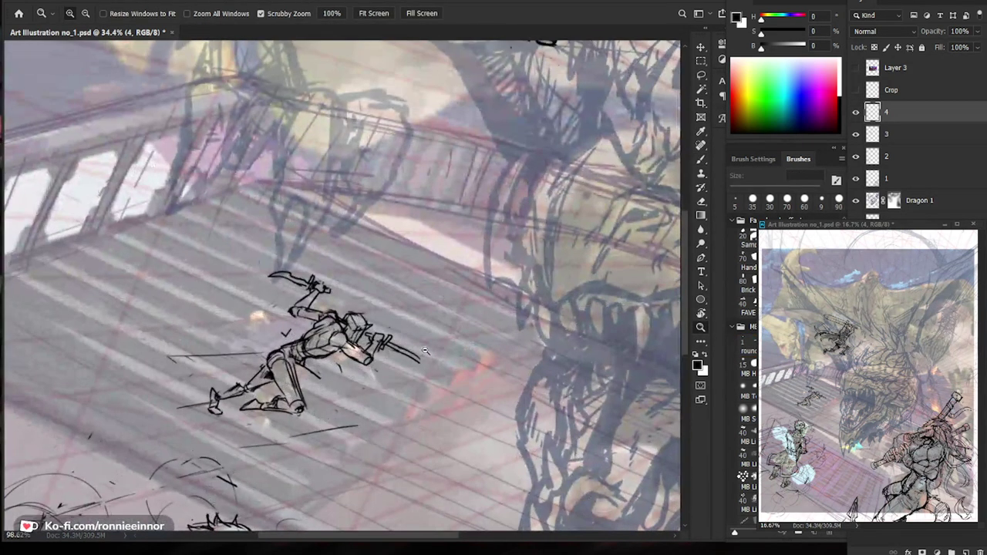
pyautogui.press('b')
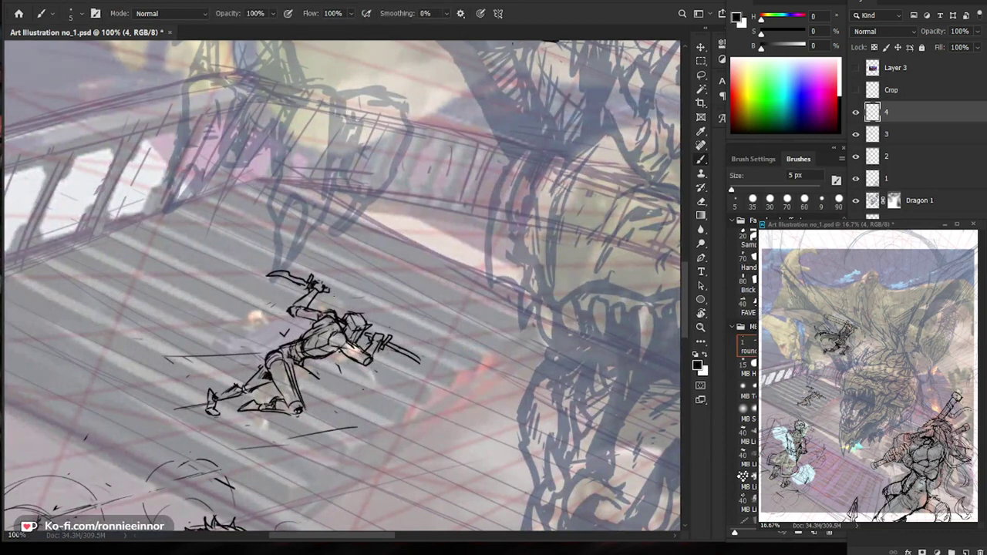
pyautogui.press('l')
pyautogui.moveTo(334, 289)
pyautogui.mouseDown()
pyautogui.moveTo(260, 265)
pyautogui.moveTo(332, 286)
pyautogui.mouseUp()
pyautogui.press('v')
pyautogui.moveTo(326, 289)
pyautogui.mouseDown()
pyautogui.moveTo(322, 296)
pyautogui.moveTo(323, 273)
pyautogui.moveTo(302, 299)
pyautogui.moveTo(273, 282)
pyautogui.moveTo(329, 308)
pyautogui.mouseUp()
pyautogui.hotkey('ctrl', 'd')
# Redraw the raised forearm and thin the raised dagger's blade to fit the lowered hand.
pyautogui.press('e')
pyautogui.press('b')
pyautogui.press('e')
pyautogui.press('b')
pyautogui.press('e')
pyautogui.press('b')
pyautogui.press('e')
pyautogui.press('b')
pyautogui.press('e')
pyautogui.press('b')
pyautogui.moveTo(401, 326); pyautogui.dragTo(321, 327)
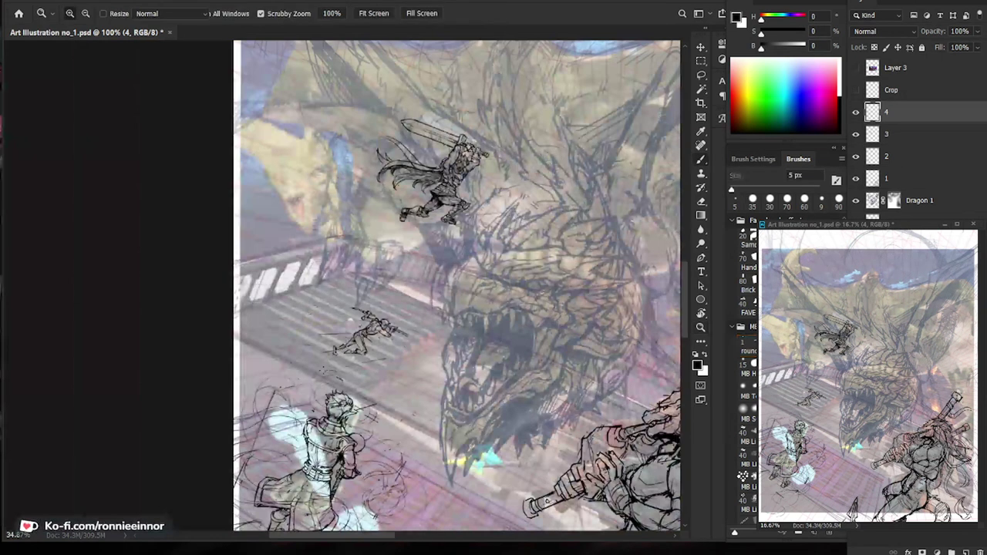
pyautogui.moveTo(398, 345); pyautogui.dragTo(448, 346)
pyautogui.moveTo(440, 391); pyautogui.dragTo(427, 352)
pyautogui.moveTo(343, 347); pyautogui.dragTo(349, 349)
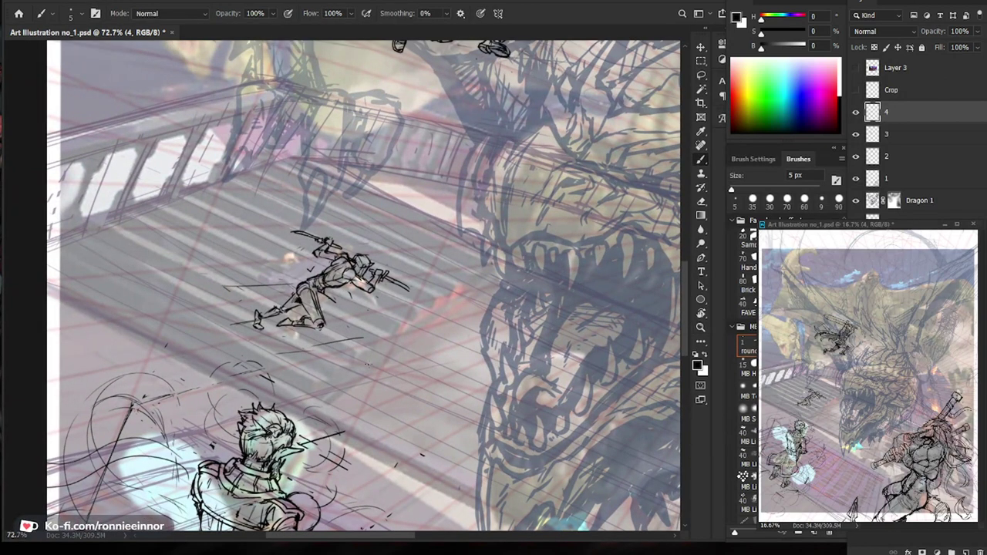
# Refine both legs' contours, clean up the front knee and darken the back thigh.
pyautogui.moveTo(290, 312)
pyautogui.mouseDown()
pyautogui.moveTo(279, 317)
pyautogui.moveTo(291, 303)
pyautogui.moveTo(316, 315)
pyautogui.moveTo(312, 334)
pyautogui.moveTo(320, 328)
pyautogui.mouseUp()
pyautogui.press('e')
pyautogui.press('b')
pyautogui.moveTo(261, 319); pyautogui.dragTo(316, 300)
pyautogui.press('e')
pyautogui.press('b')
pyautogui.moveTo(449, 457); pyautogui.dragTo(420, 462)
pyautogui.moveTo(440, 501); pyautogui.dragTo(422, 376)
pyautogui.moveTo(455, 376); pyautogui.dragTo(413, 376)
pyautogui.moveTo(408, 262); pyautogui.dragTo(569, 263)
pyautogui.press('e')
pyautogui.press('b')
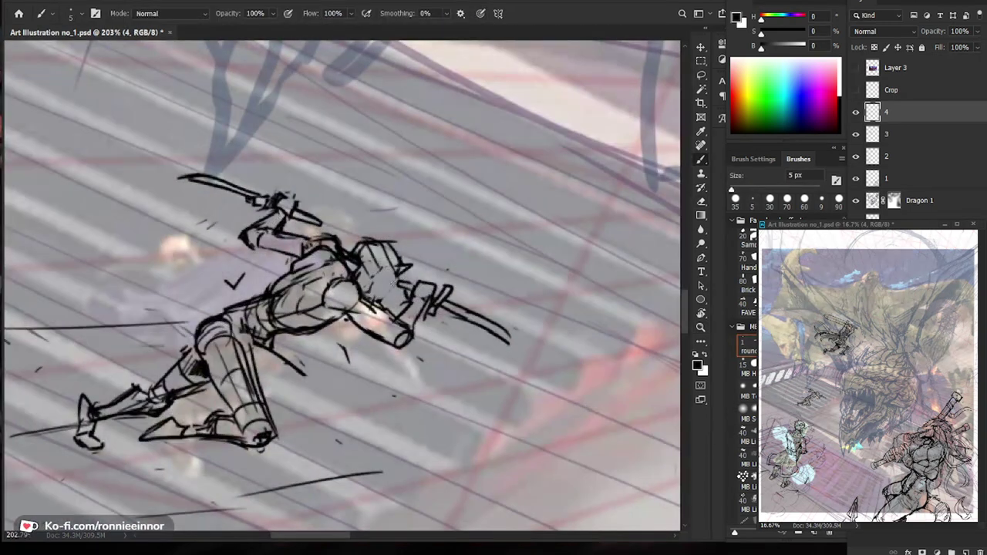
# Add wrapping contour lines around the front thigh and knee.
pyautogui.press('e')
pyautogui.press('b')
pyautogui.moveTo(384, 300)
pyautogui.mouseDown()
pyautogui.moveTo(393, 284)
pyautogui.moveTo(313, 299)
pyautogui.moveTo(513, 297)
pyautogui.mouseUp()
pyautogui.press('z')
pyautogui.moveTo(419, 302)
pyautogui.mouseDown()
pyautogui.moveTo(243, 210)
pyautogui.moveTo(309, 213)
pyautogui.mouseUp()
pyautogui.press('b')
pyautogui.moveTo(217, 272); pyautogui.dragTo(229, 275)
pyautogui.press('e')
pyautogui.press('b')
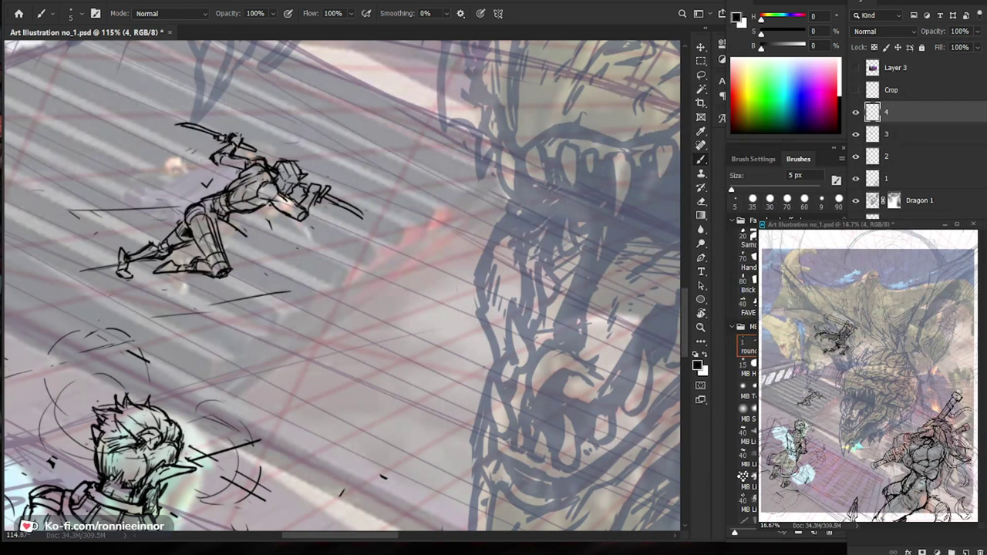
# Tidy the front shin and foot lines and touch up the area around the knee.
pyautogui.press('e')
pyautogui.press('b')
pyautogui.moveTo(310, 237); pyautogui.dragTo(337, 261)
pyautogui.press('e')
pyautogui.press('b')
pyautogui.moveTo(209, 247)
pyautogui.mouseDown()
pyautogui.moveTo(215, 269)
pyautogui.moveTo(222, 263)
pyautogui.moveTo(203, 270)
pyautogui.mouseUp()
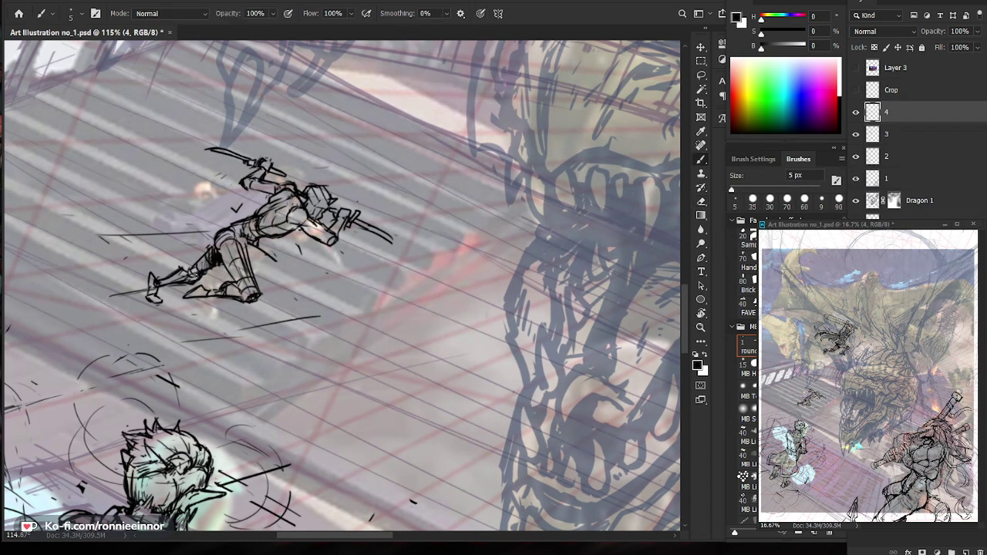
pyautogui.moveTo(265, 306); pyautogui.dragTo(185, 308)
pyautogui.moveTo(248, 297)
pyautogui.mouseDown()
pyautogui.moveTo(312, 297)
pyautogui.moveTo(225, 303)
pyautogui.moveTo(245, 296)
pyautogui.mouseUp()
pyautogui.press('e')
pyautogui.press('b')
pyautogui.press('e')
pyautogui.press('b')
pyautogui.moveTo(436, 311); pyautogui.dragTo(378, 310)
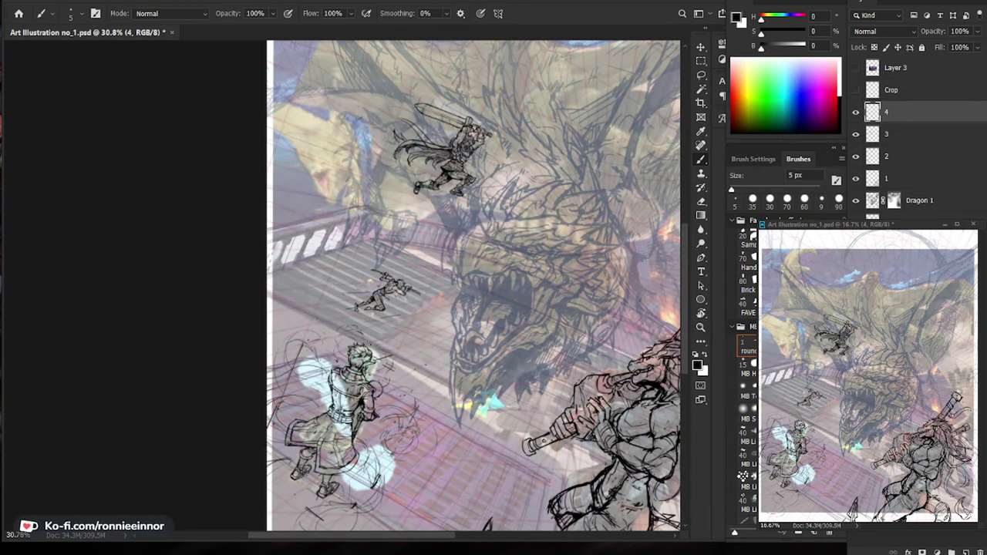
# Select and nudge the lower back leg, and erase stray lines around its foot.
pyautogui.scroll(5, 367, 309)
pyautogui.press('e')
pyautogui.press('l')
pyautogui.moveTo(381, 310)
pyautogui.mouseDown()
pyautogui.moveTo(352, 302)
pyautogui.moveTo(376, 293)
pyautogui.moveTo(377, 312)
pyautogui.mouseUp()
pyautogui.press('v')
pyautogui.hotkey('ctrl', 'd')
pyautogui.press('b')
pyautogui.press('e')
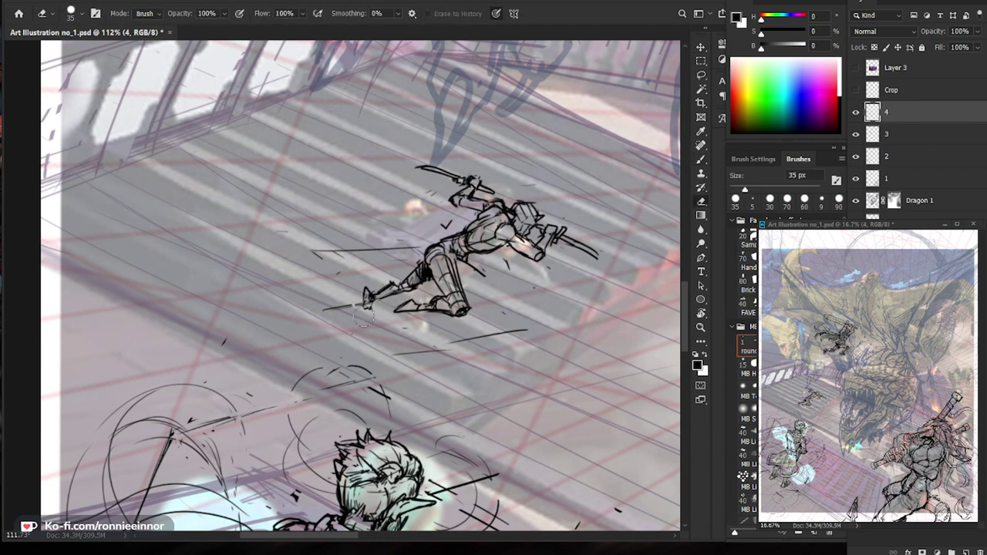
# Examine the running figure's pose and scale against the other characters and the dragon.
pyautogui.press('b')
pyautogui.press('z')
pyautogui.moveTo(491, 325); pyautogui.dragTo(378, 331)
pyautogui.press('space')
pyautogui.moveTo(579, 463); pyautogui.dragTo(486, 448)
pyautogui.scroll(2, 552, 360)
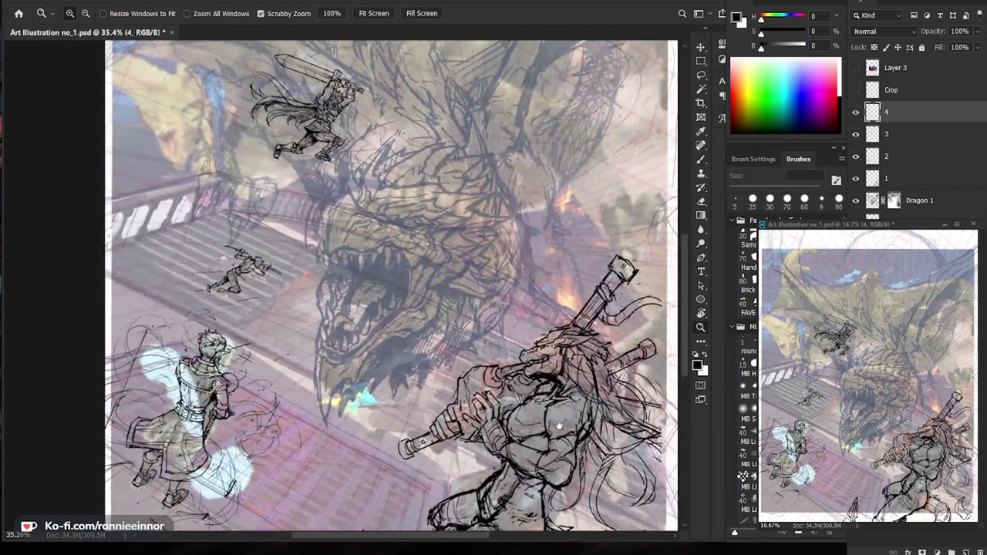
pyautogui.moveTo(559, 426); pyautogui.dragTo(584, 453)
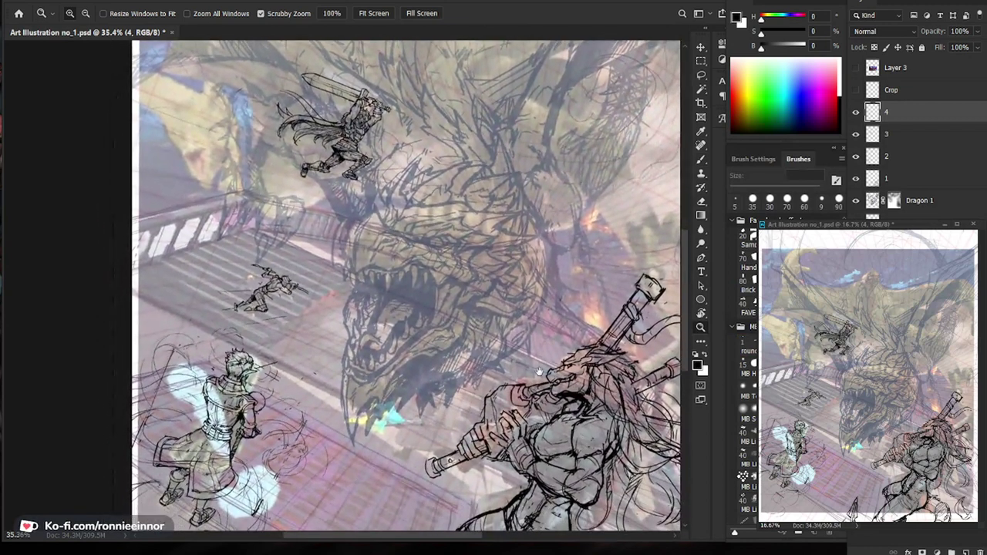
pyautogui.scroll(5, 301, 296)
# Redraw the figure's head with a rounder skull and clearer face lines, erasing the boxy construction.
pyautogui.press('b')
pyautogui.press('b')
pyautogui.moveTo(287, 287); pyautogui.dragTo(336, 313)
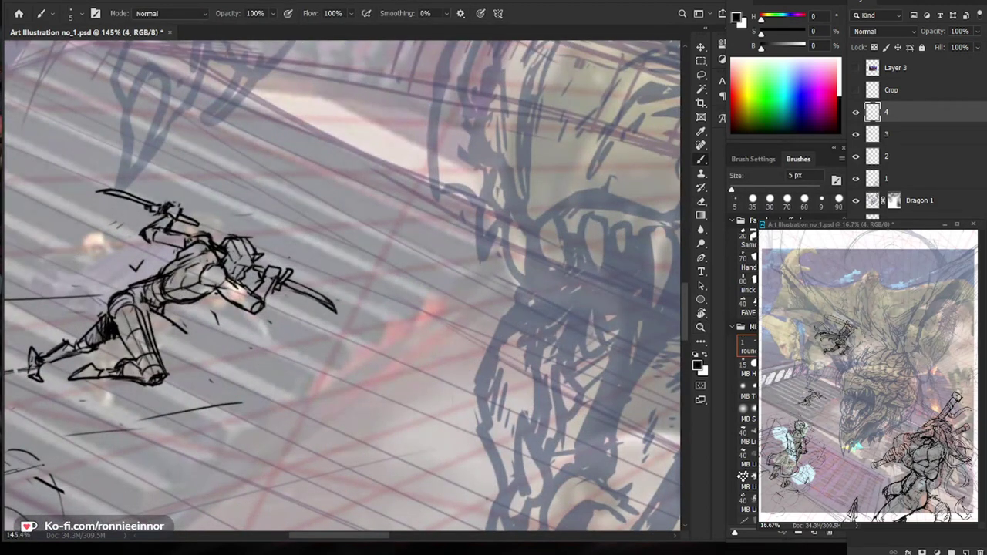
pyautogui.moveTo(235, 257); pyautogui.dragTo(231, 270)
pyautogui.moveTo(363, 204)
pyautogui.mouseDown()
pyautogui.moveTo(189, 212)
pyautogui.moveTo(297, 224)
pyautogui.mouseUp()
pyautogui.press('e')
pyautogui.press('b')
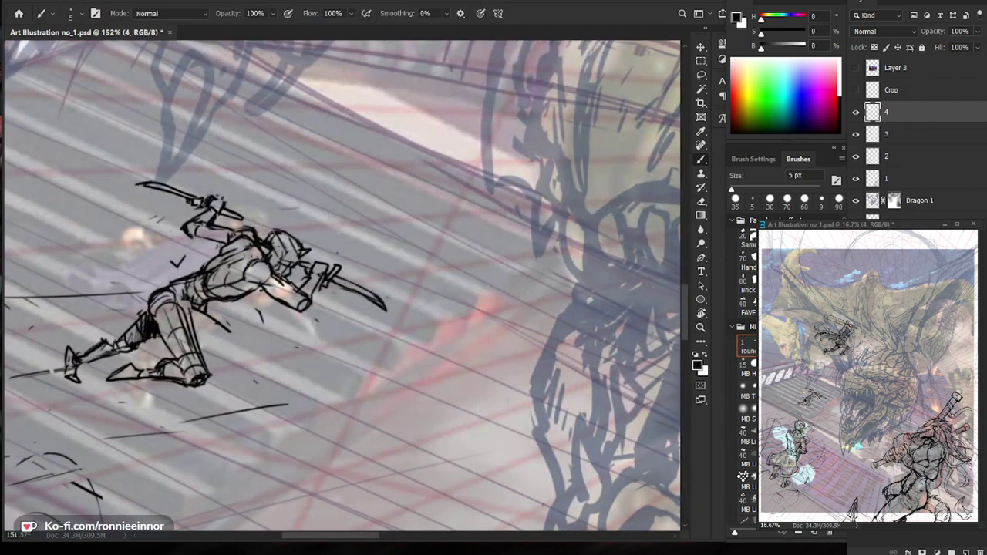
pyautogui.press('e')
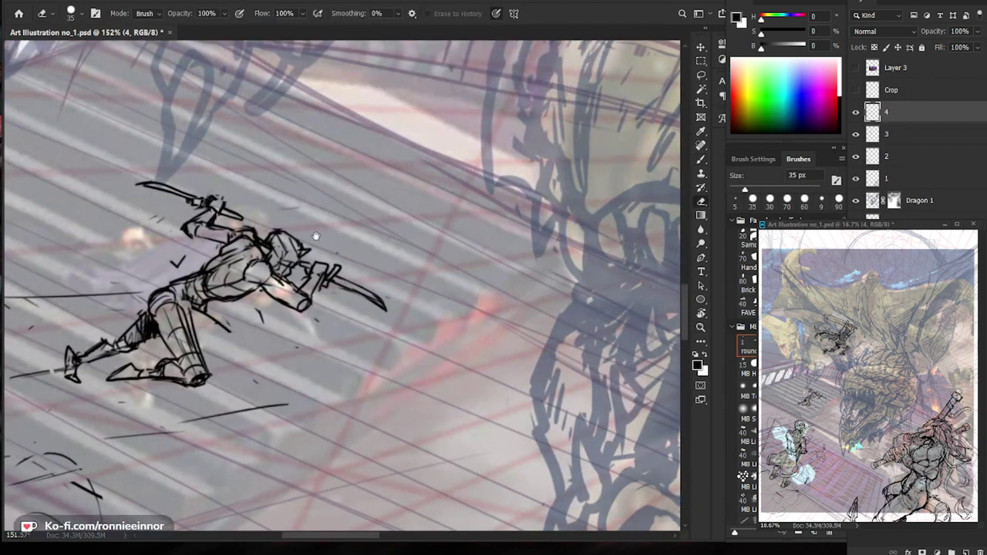
pyautogui.moveTo(316, 236); pyautogui.dragTo(361, 250)
pyautogui.moveTo(438, 258)
pyautogui.mouseDown()
pyautogui.moveTo(379, 292)
pyautogui.moveTo(416, 285)
pyautogui.mouseUp()
pyautogui.press('b')
pyautogui.press('e')
pyautogui.press('b')
pyautogui.moveTo(405, 256)
pyautogui.mouseDown()
pyautogui.moveTo(409, 265)
pyautogui.moveTo(376, 252)
pyautogui.mouseUp()
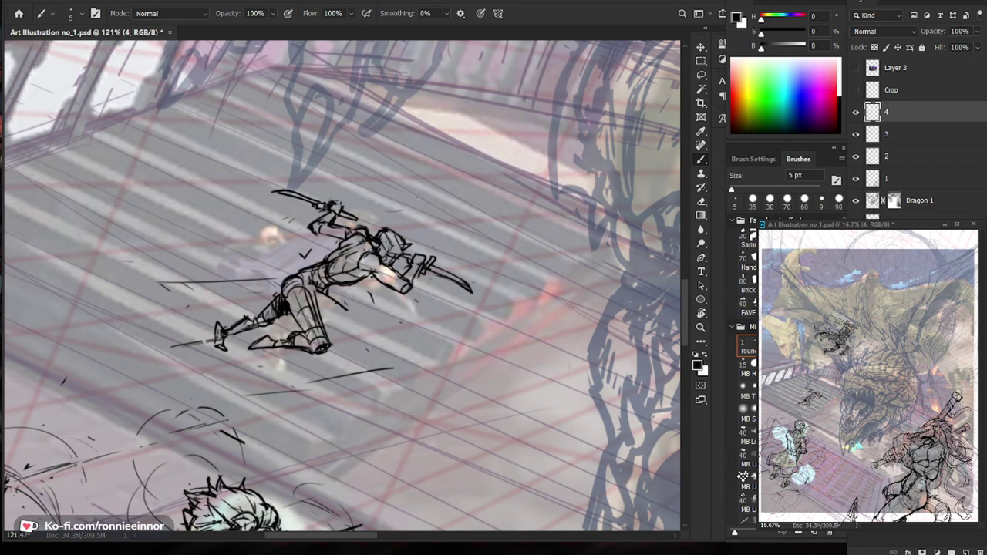
# Select the head, rotate it about 10.6° and reposition it above the shoulders.
pyautogui.press('l')
pyautogui.moveTo(400, 266)
pyautogui.mouseDown()
pyautogui.moveTo(380, 260)
pyautogui.moveTo(370, 241)
pyautogui.moveTo(415, 261)
pyautogui.mouseUp()
pyautogui.hotkey('ctrl', 't')
pyautogui.keyDown('alt'); pyautogui.click(378, 256); pyautogui.keyUp('alt')
pyautogui.moveTo(436, 213); pyautogui.dragTo(443, 226)
pyautogui.moveTo(403, 242); pyautogui.dragTo(427, 220)
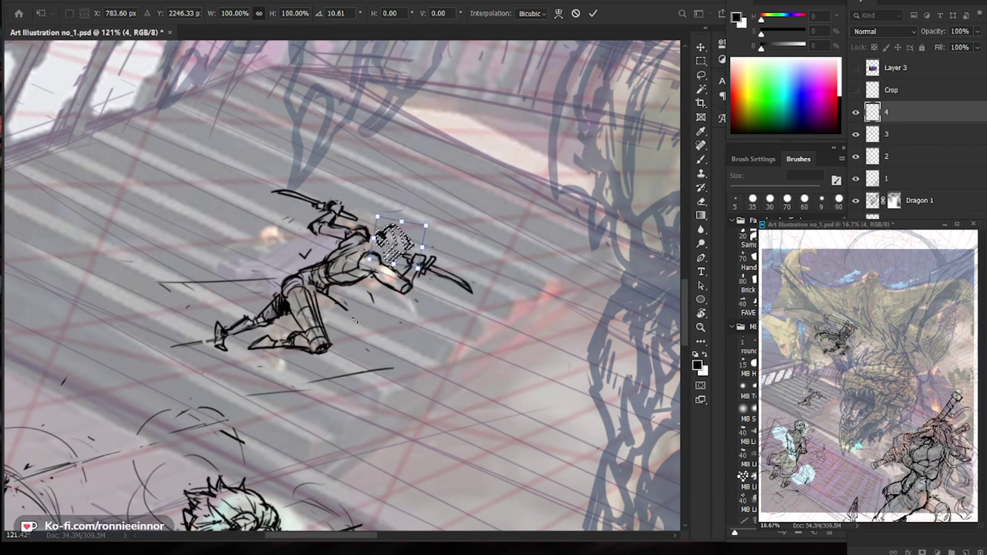
pyautogui.press('Return')
pyautogui.hotkey('ctrl', 'd')
pyautogui.press('b')
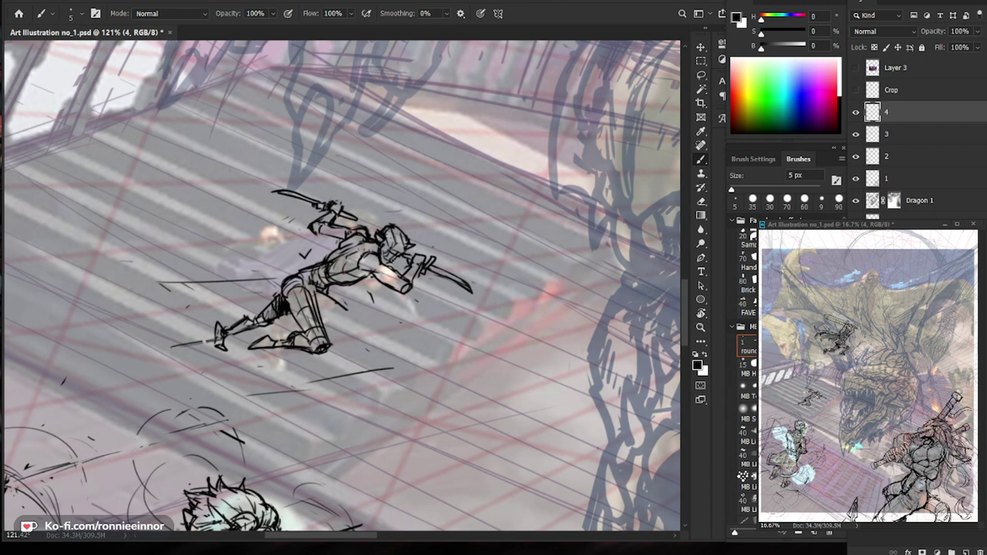
# Touch up the rotated head's outline and its connection to the neck.
pyautogui.moveTo(430, 267); pyautogui.dragTo(356, 268)
pyautogui.moveTo(435, 273); pyautogui.dragTo(528, 276)
pyautogui.press('b')
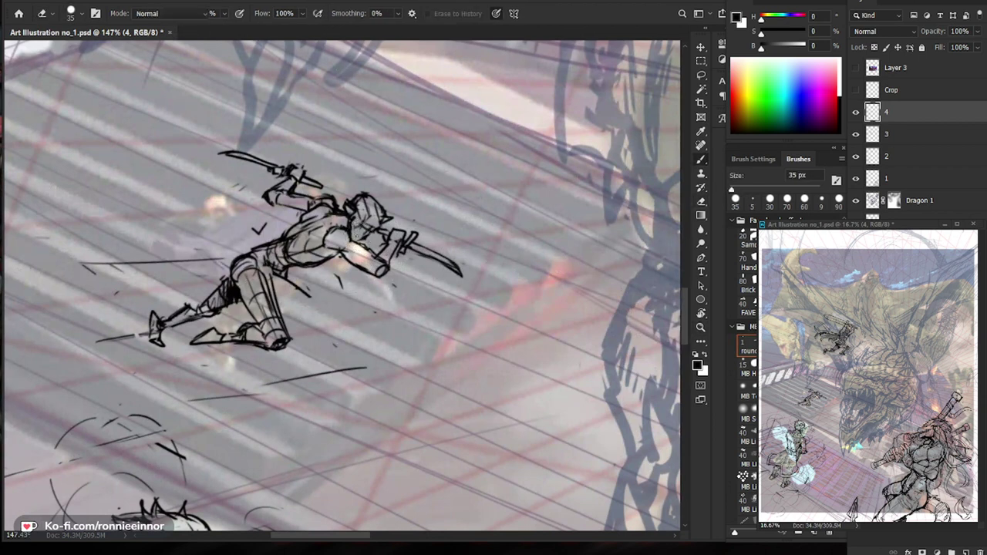
pyautogui.moveTo(423, 272); pyautogui.dragTo(339, 272)
pyautogui.moveTo(572, 469)
pyautogui.mouseDown()
pyautogui.moveTo(505, 382)
pyautogui.moveTo(481, 451)
pyautogui.mouseUp()
pyautogui.moveTo(303, 268); pyautogui.dragTo(330, 269)
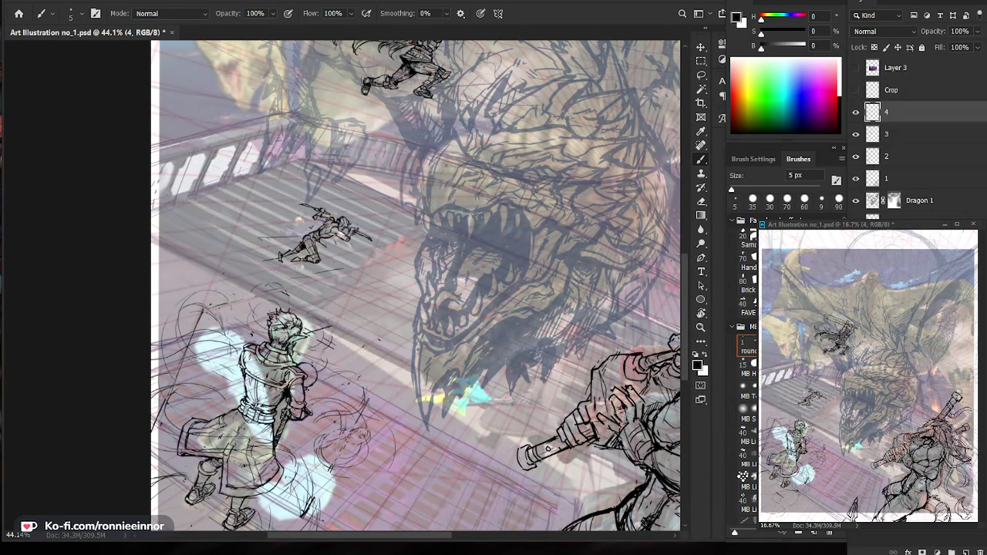
# Select the forward dagger and hand, rotate the blade upward and place them ahead of the arm.
pyautogui.hotkey('ctrl', 'space')
pyautogui.moveTo(359, 242)
pyautogui.mouseDown()
pyautogui.moveTo(373, 246)
pyautogui.moveTo(352, 223)
pyautogui.moveTo(342, 239)
pyautogui.moveTo(359, 244)
pyautogui.mouseUp()
pyautogui.press('l')
pyautogui.press('v')
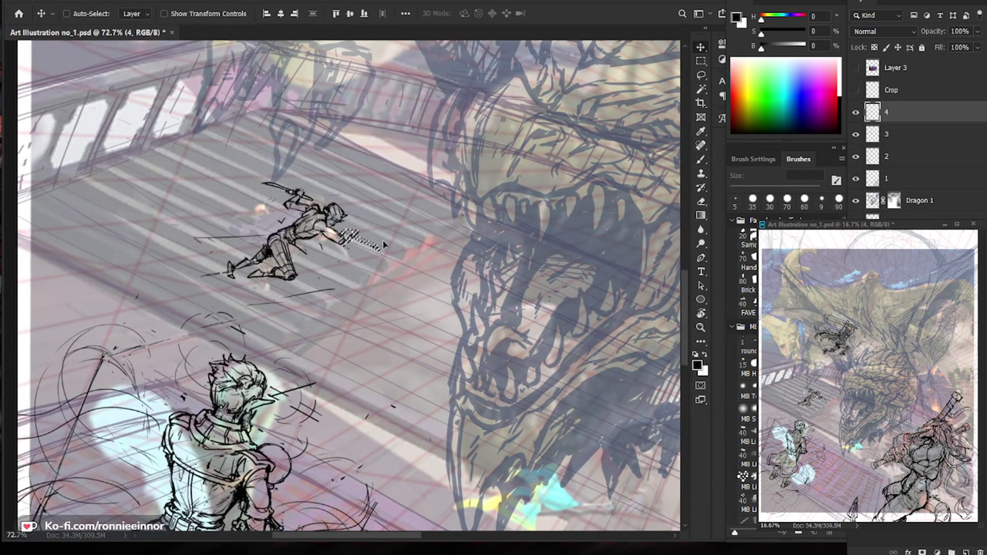
pyautogui.hotkey('ctrl', 't')
pyautogui.moveTo(395, 218); pyautogui.dragTo(385, 212)
pyautogui.moveTo(366, 253); pyautogui.dragTo(370, 235)
pyautogui.moveTo(395, 202); pyautogui.dragTo(398, 206)
pyautogui.moveTo(370, 227); pyautogui.dragTo(368, 238)
pyautogui.press('Return')
pyautogui.hotkey('ctrl', 'd')
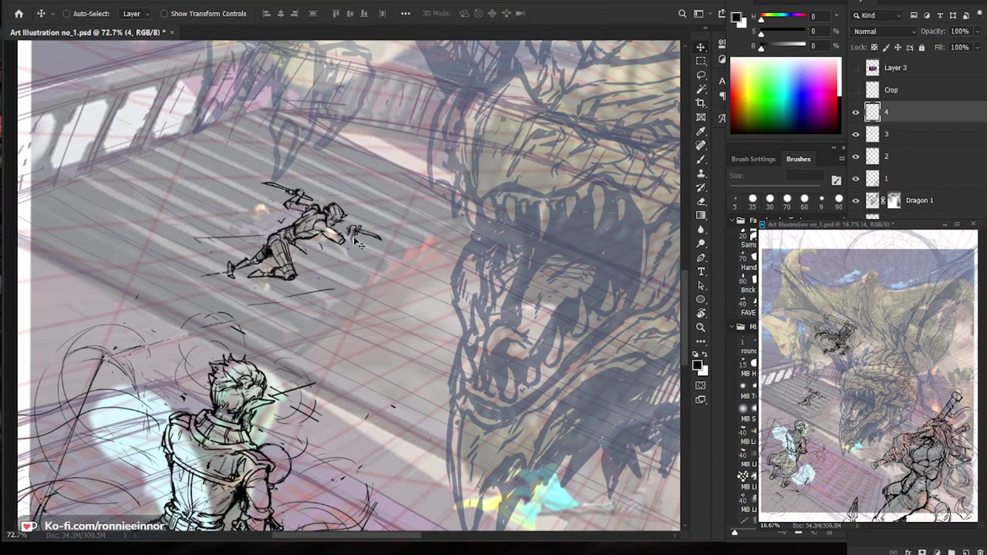
# Redraw the forward forearm and hand to connect with the rotated dagger.
pyautogui.press('b')
pyautogui.press('e')
pyautogui.press('b')
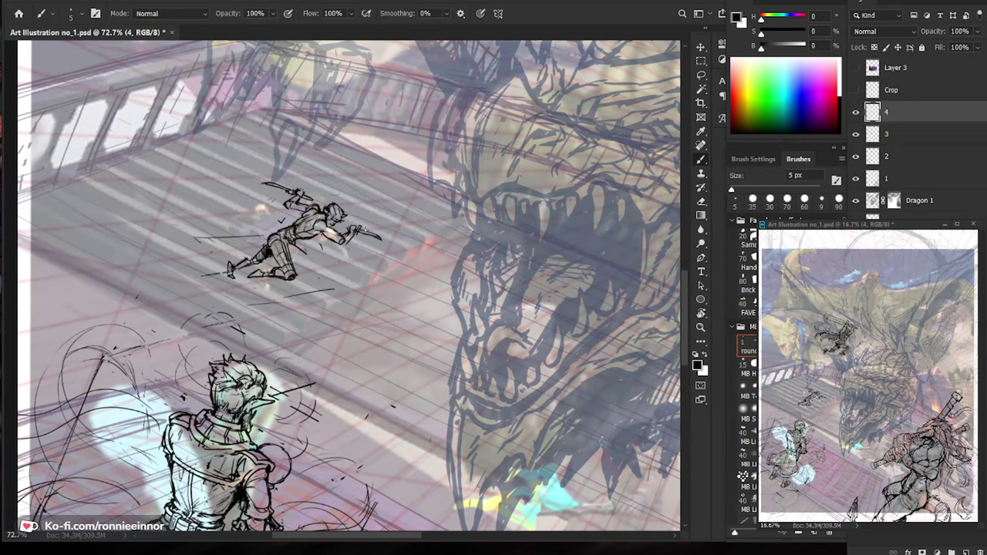
# Select the forward dagger's blade and adjust its angle and position with a free transform.
pyautogui.press('l')
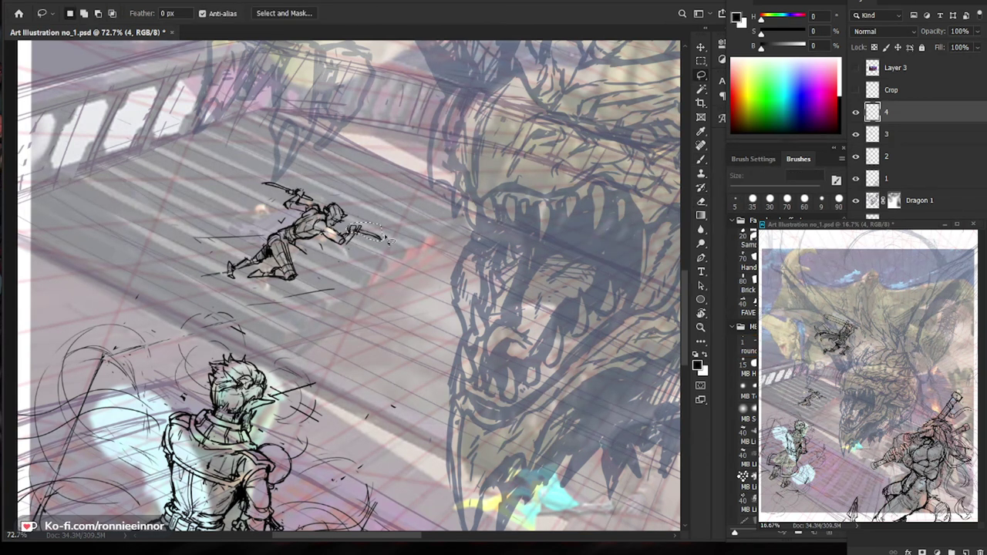
pyautogui.hotkey('ctrl', 't')
pyautogui.moveTo(413, 216)
pyautogui.mouseDown()
pyautogui.moveTo(415, 225)
pyautogui.moveTo(376, 240)
pyautogui.mouseUp()
pyautogui.press('Return')
pyautogui.hotkey('ctrl', 'd')
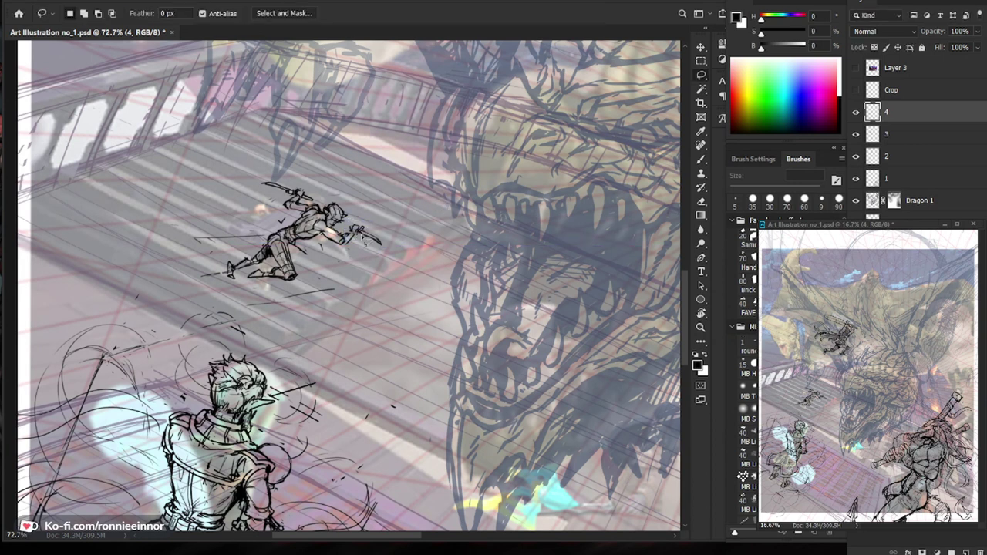
# Erase the raised rear arm and its dagger, and redraw the arm stretched out behind the figure's back.
pyautogui.press('e')
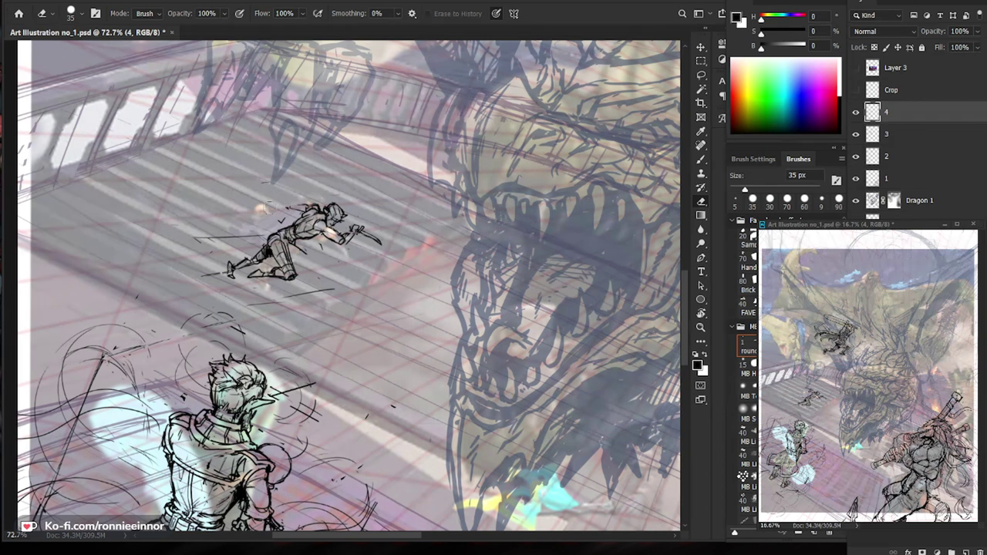
pyautogui.press('b')
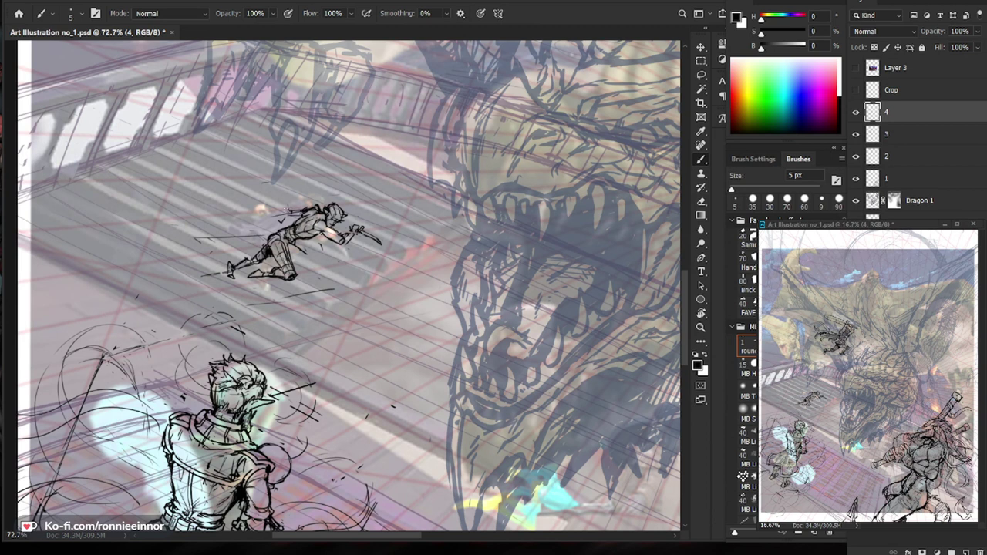
pyautogui.moveTo(255, 216); pyautogui.dragTo(242, 233)
pyautogui.press('e')
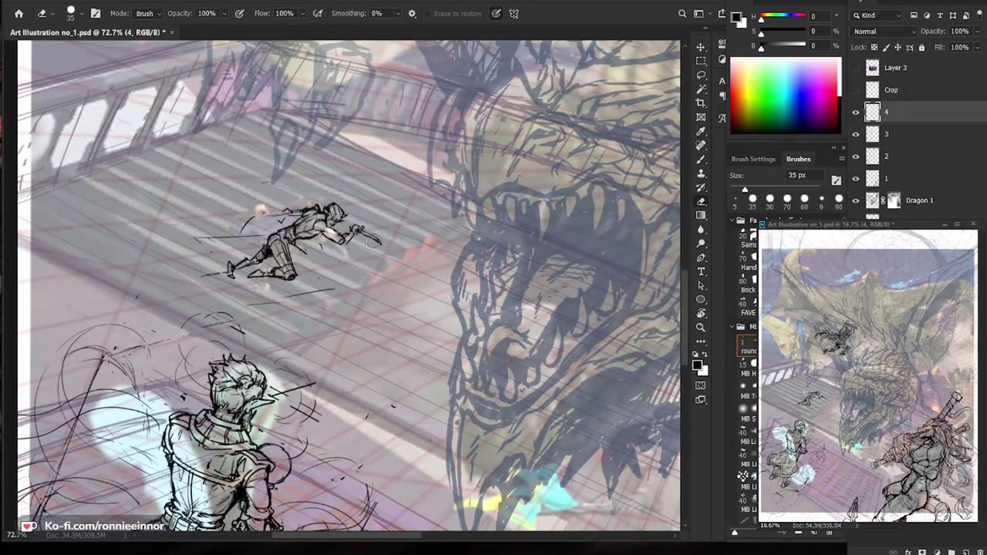
pyautogui.press('b')
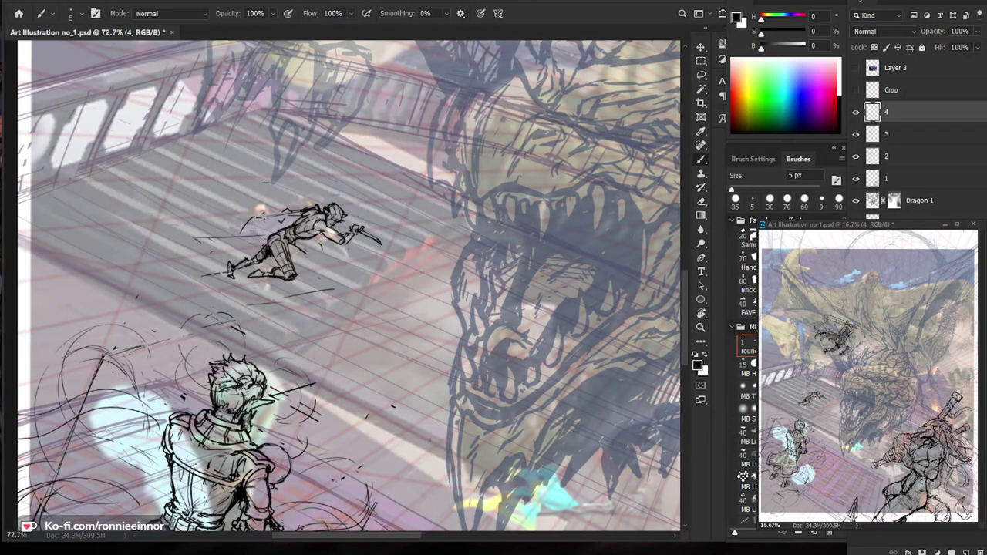
pyautogui.moveTo(239, 240); pyautogui.dragTo(260, 218)
pyautogui.moveTo(287, 211)
pyautogui.mouseDown()
pyautogui.moveTo(258, 212)
pyautogui.moveTo(263, 219)
pyautogui.mouseUp()
pyautogui.press('e')
pyautogui.press('b')
pyautogui.hotkey('ctrl', '0')
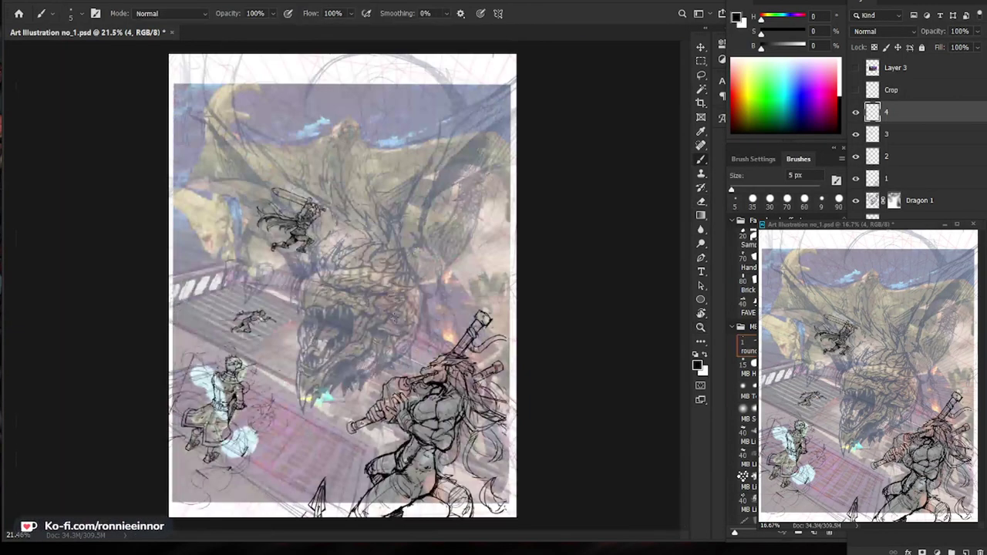
# Clean up the rear hand and redraw its grip and the dagger blade angled down behind the figure.
pyautogui.hotkey('ctrl', 'space')
pyautogui.moveTo(229, 324); pyautogui.dragTo(324, 325)
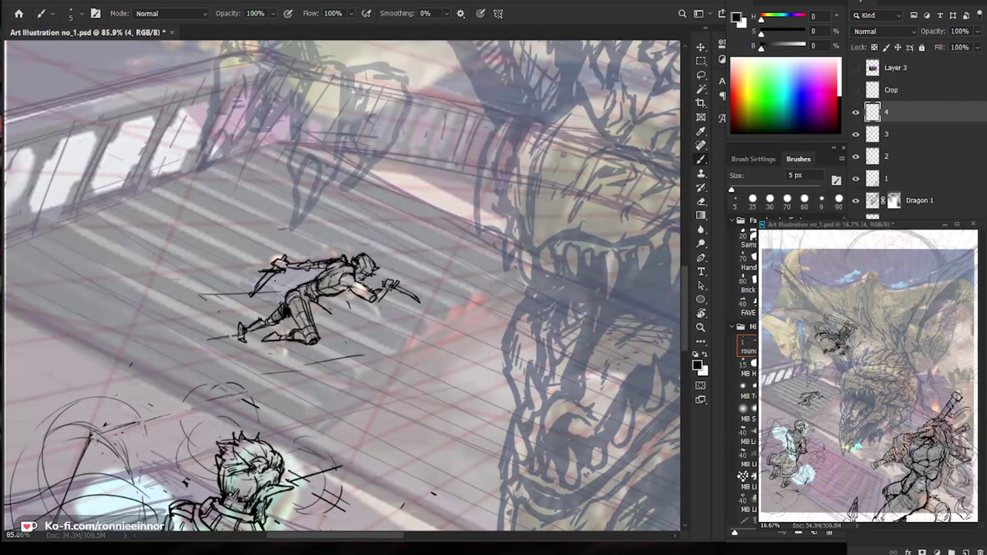
pyautogui.press('e')
pyautogui.moveTo(284, 270)
pyautogui.mouseDown()
pyautogui.moveTo(258, 290)
pyautogui.moveTo(281, 259)
pyautogui.moveTo(253, 284)
pyautogui.mouseUp()
pyautogui.press('b')
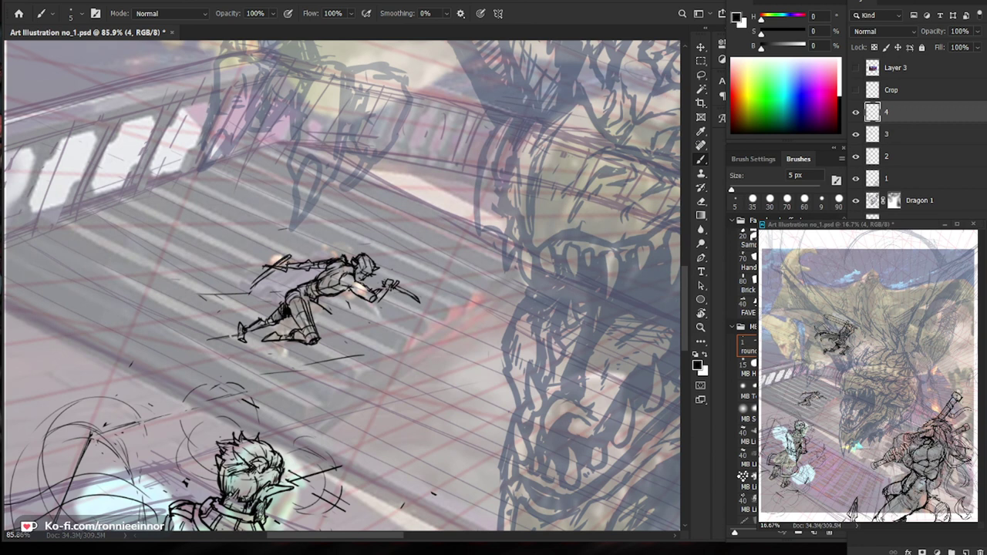
pyautogui.press('e')
pyautogui.press('b')
pyautogui.moveTo(282, 259); pyautogui.dragTo(275, 267)
pyautogui.hotkey('ctrl', 'space')
pyautogui.moveTo(377, 280); pyautogui.dragTo(352, 280)
pyautogui.press('b')
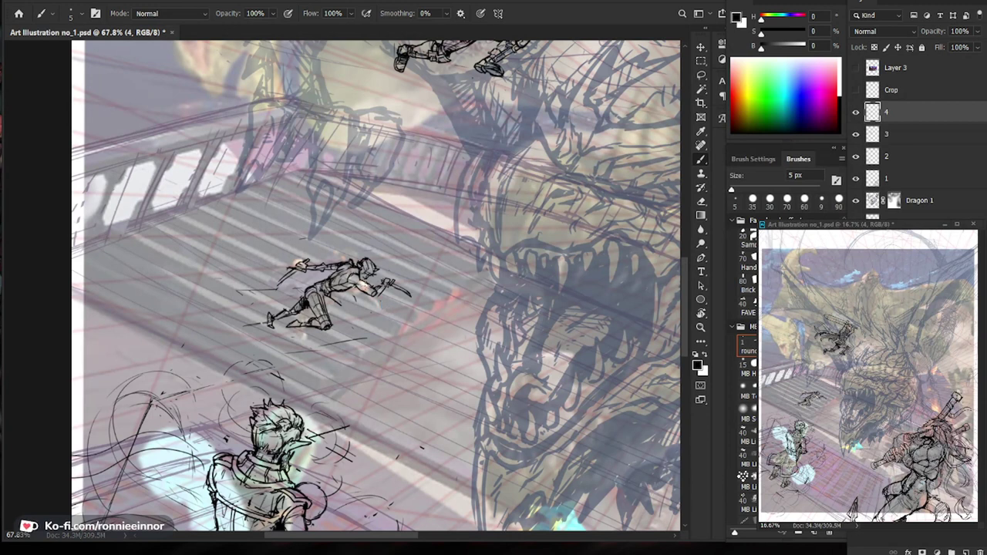
# Erase stray lines around the neck and shoulder and check the figure against the whole composition.
pyautogui.scroll(6, 361, 291)
pyautogui.press('e')
pyautogui.moveTo(361, 270); pyautogui.dragTo(357, 282)
pyautogui.press('b')
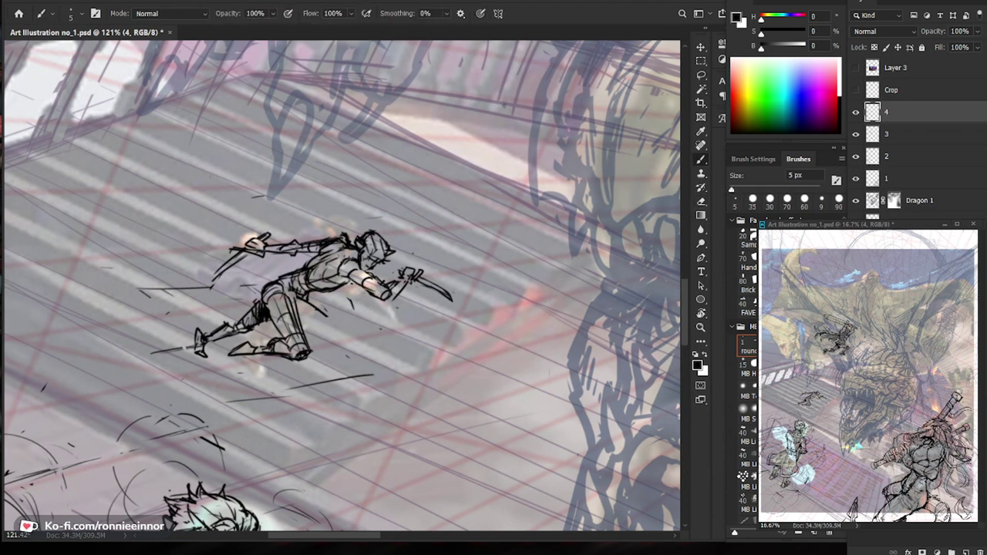
pyautogui.moveTo(376, 288); pyautogui.dragTo(282, 288)
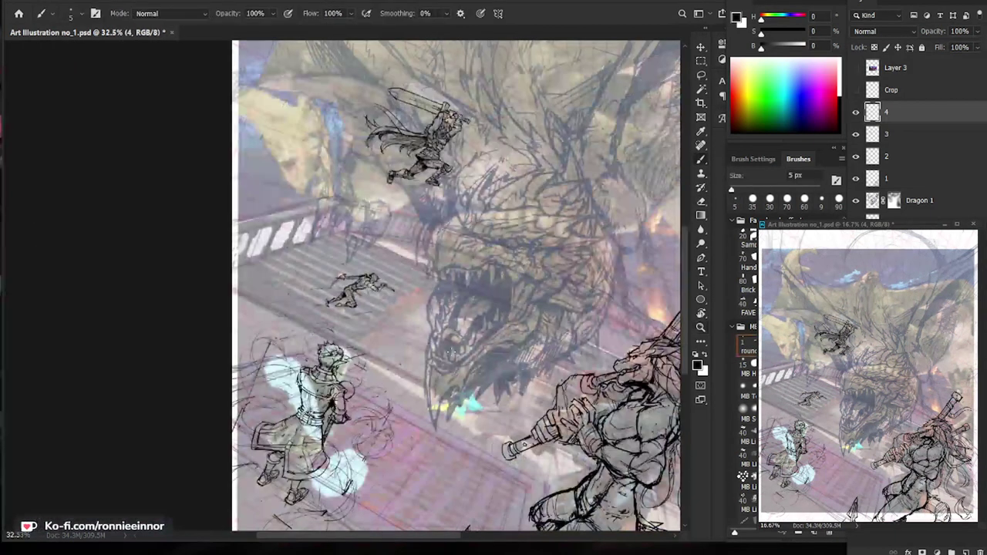
pyautogui.moveTo(365, 287); pyautogui.dragTo(463, 287)
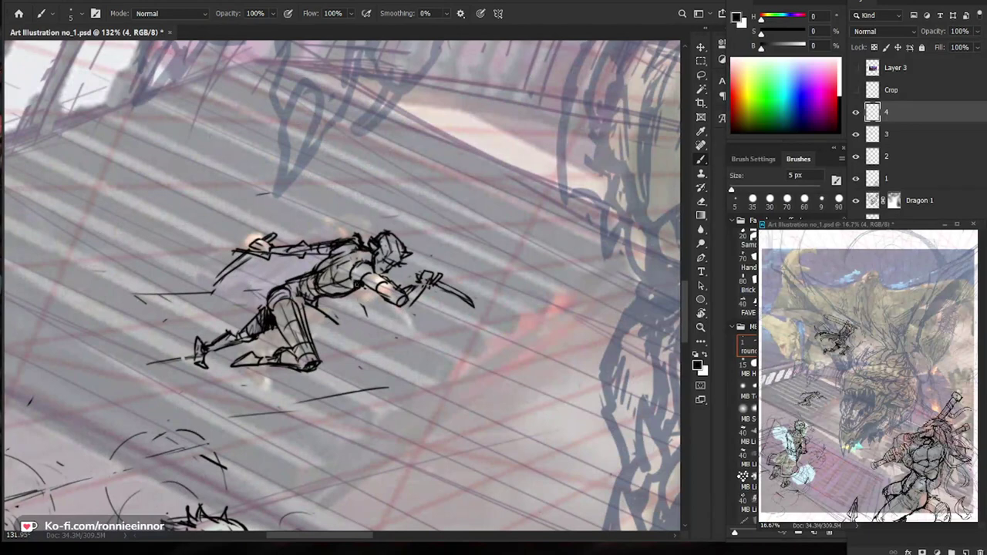
pyautogui.moveTo(367, 288); pyautogui.dragTo(266, 287)
pyautogui.moveTo(465, 481); pyautogui.dragTo(395, 376)
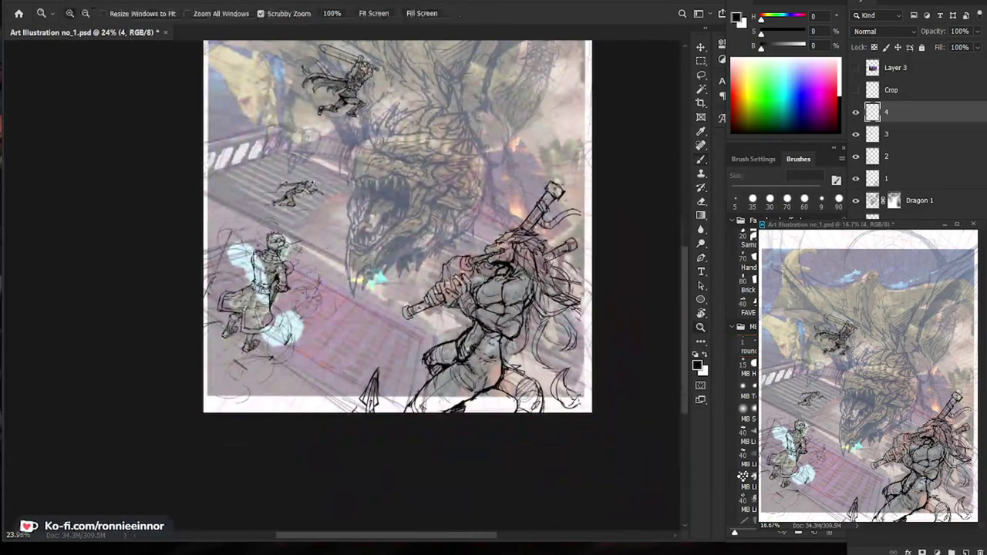
# Erase and redraw the forward forearm and wrist so they join the hand holding the dagger.
pyautogui.moveTo(312, 183); pyautogui.dragTo(413, 183)
pyautogui.press('e')
pyautogui.moveTo(327, 238)
pyautogui.mouseDown()
pyautogui.moveTo(333, 253)
pyautogui.moveTo(338, 234)
pyautogui.moveTo(335, 242)
pyautogui.mouseUp()
pyautogui.press('b')
pyautogui.press('e')
pyautogui.press('b')
pyautogui.moveTo(332, 233); pyautogui.dragTo(338, 227)
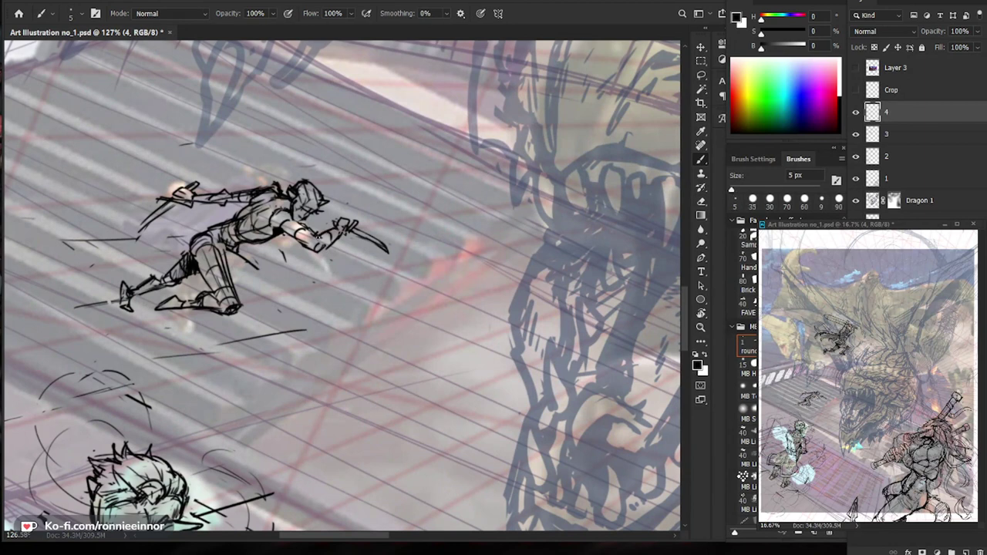
# Select the forward dagger and hand, and rotate the blade upward to a nearly horizontal angle.
pyautogui.moveTo(374, 245); pyautogui.dragTo(273, 246)
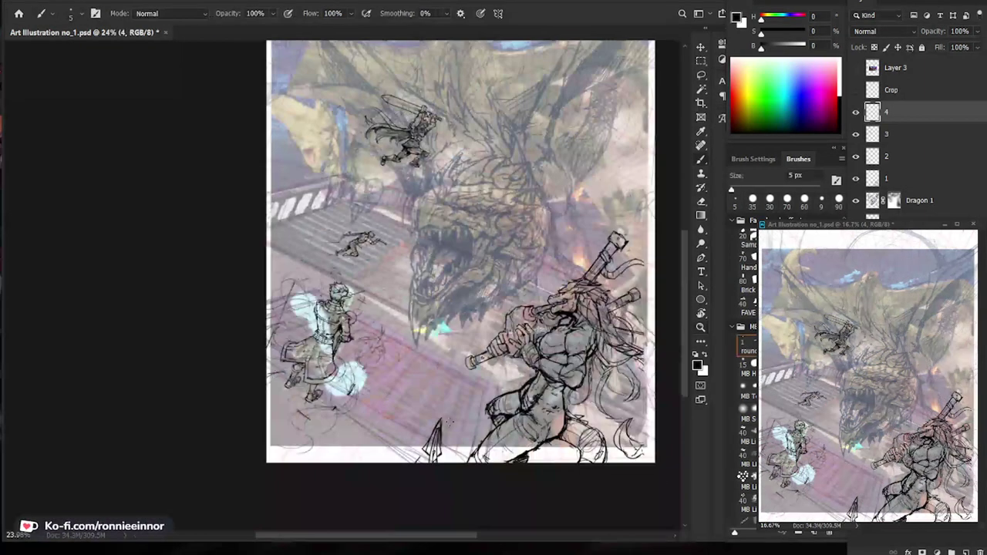
pyautogui.moveTo(432, 274); pyautogui.dragTo(475, 274)
pyautogui.moveTo(335, 198)
pyautogui.mouseDown()
pyautogui.moveTo(411, 210)
pyautogui.moveTo(349, 254)
pyautogui.moveTo(305, 231)
pyautogui.moveTo(363, 249)
pyautogui.mouseUp()
pyautogui.press('l')
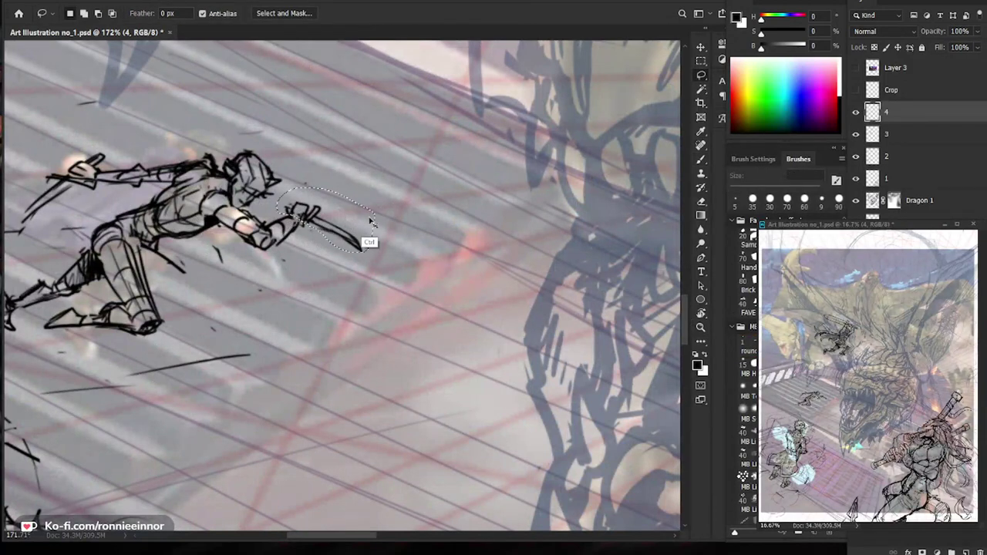
pyautogui.hotkey('ctrl', 't')
pyautogui.press('Return')
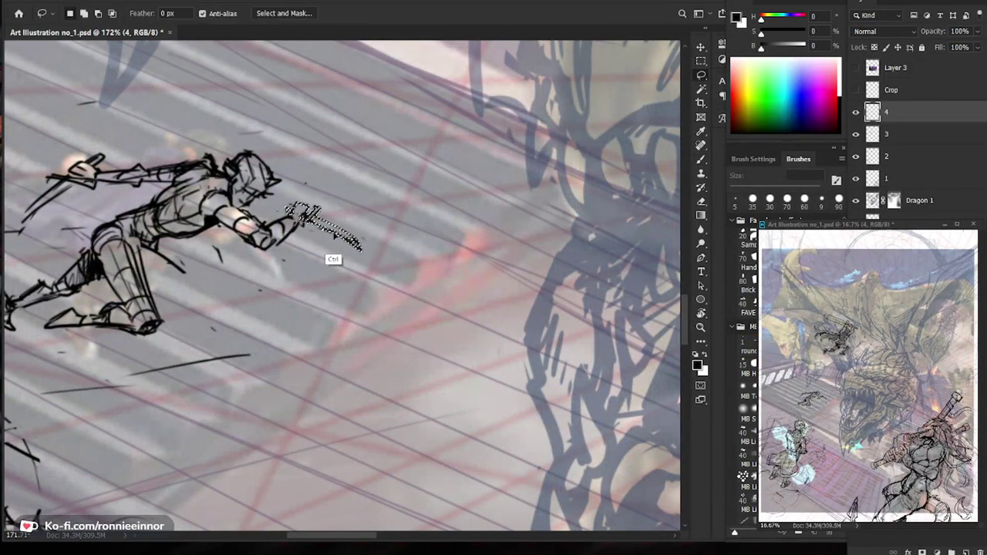
pyautogui.hotkey('ctrl', 't')
pyautogui.moveTo(379, 183); pyautogui.dragTo(374, 159)
pyautogui.press('Return')
pyautogui.hotkey('ctrl', 'd')
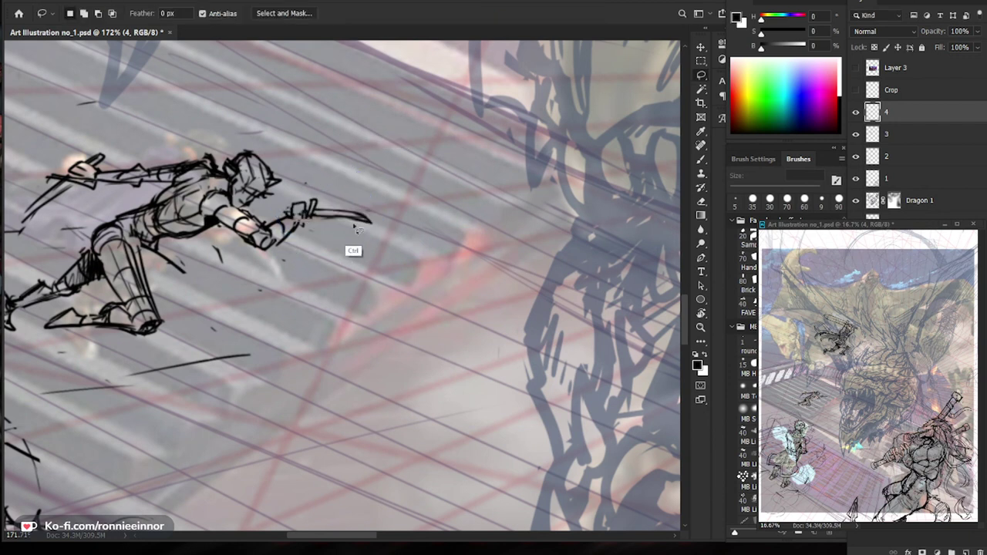
# Select the forward forearm together with its dagger and rotate them clockwise by about 5.56 degrees.
pyautogui.moveTo(302, 247)
pyautogui.mouseDown()
pyautogui.moveTo(416, 211)
pyautogui.moveTo(287, 207)
pyautogui.moveTo(271, 255)
pyautogui.mouseUp()
pyautogui.hotkey('ctrl', 't')
pyautogui.moveTo(443, 169); pyautogui.dragTo(448, 182)
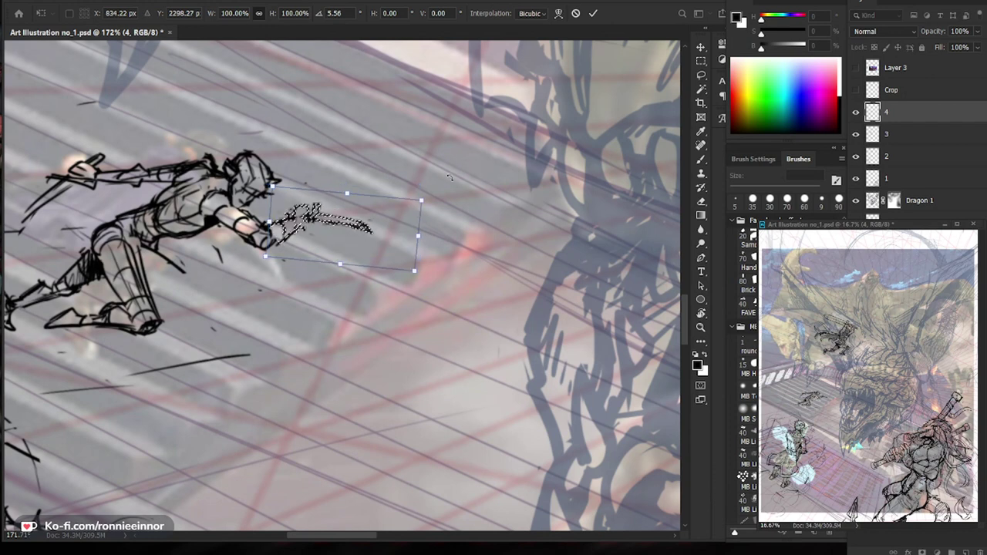
pyautogui.press('Return')
pyautogui.hotkey('ctrl', 'd')
# Erase and redraw the bent front leg's knee and lower leg with cleaner outlines.
pyautogui.moveTo(384, 364); pyautogui.dragTo(352, 395)
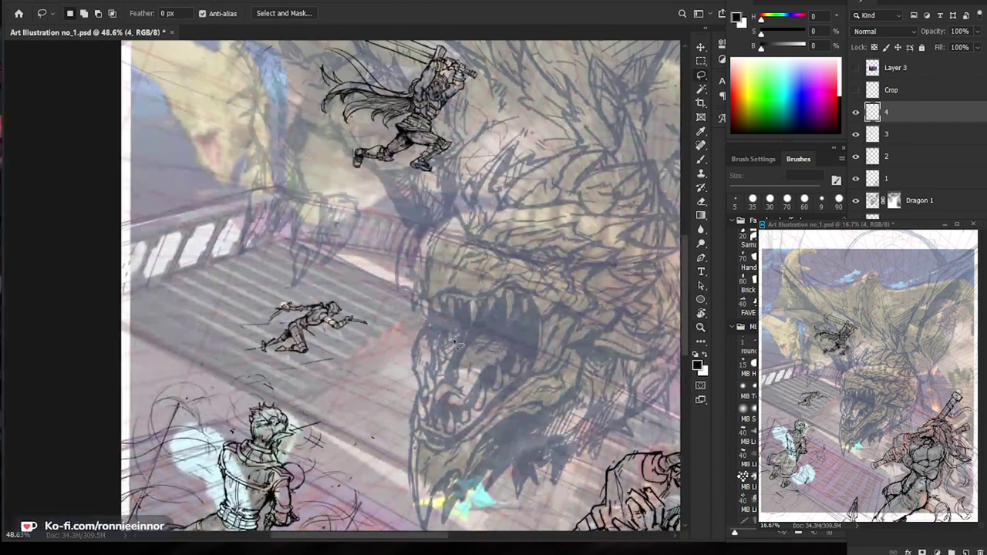
pyautogui.moveTo(413, 491); pyautogui.dragTo(268, 435)
pyautogui.moveTo(173, 278); pyautogui.dragTo(196, 278)
pyautogui.moveTo(226, 312); pyautogui.dragTo(244, 363)
pyautogui.press('e')
pyautogui.press('b')
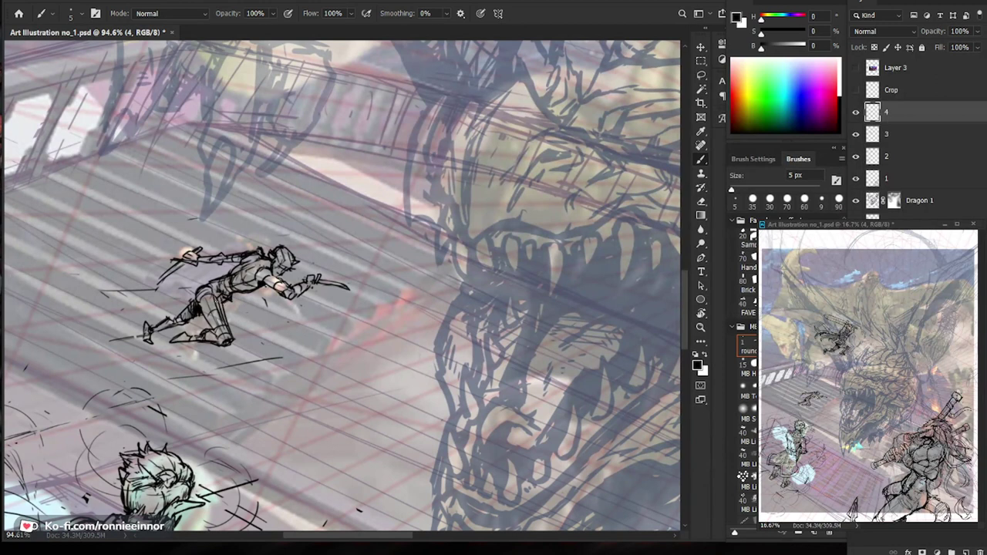
pyautogui.press('e')
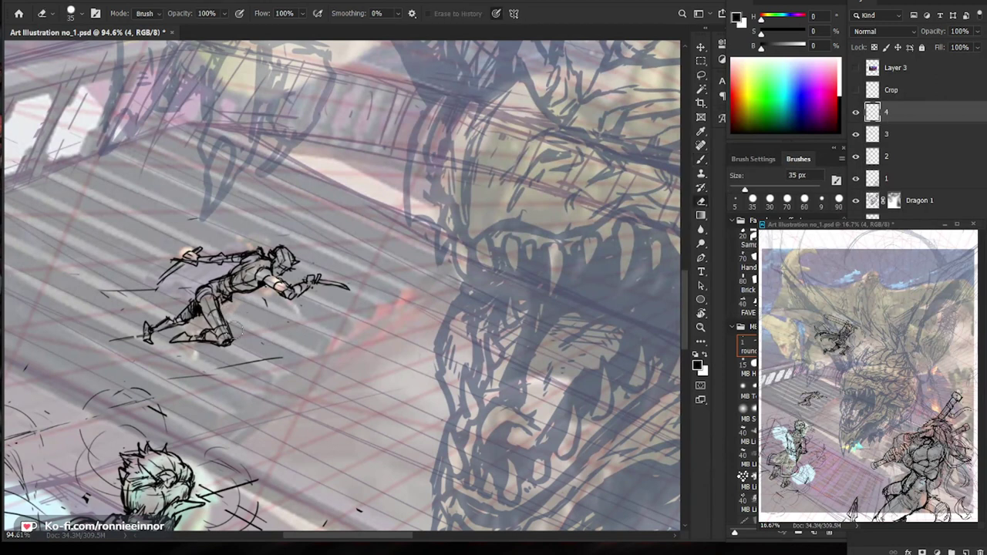
pyautogui.press('b')
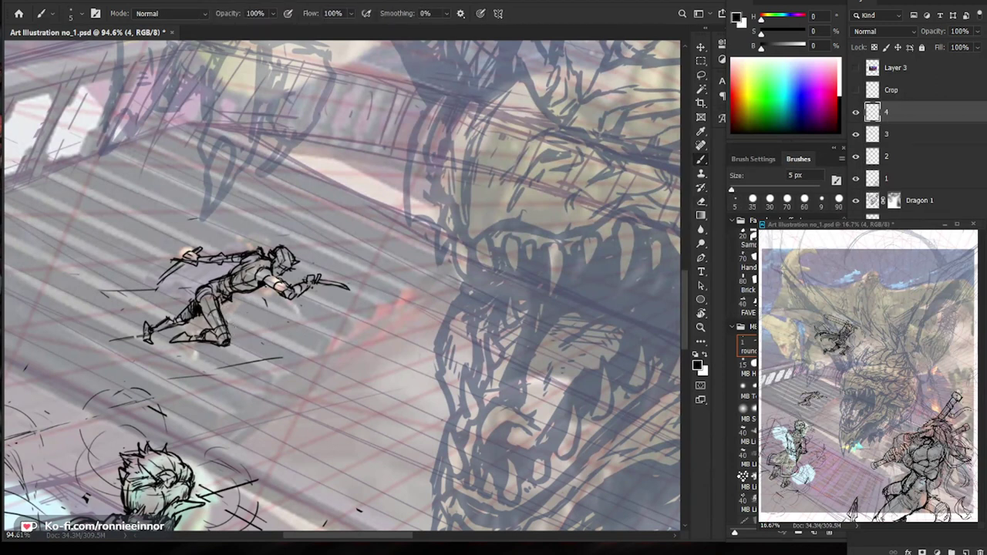
pyautogui.press('e')
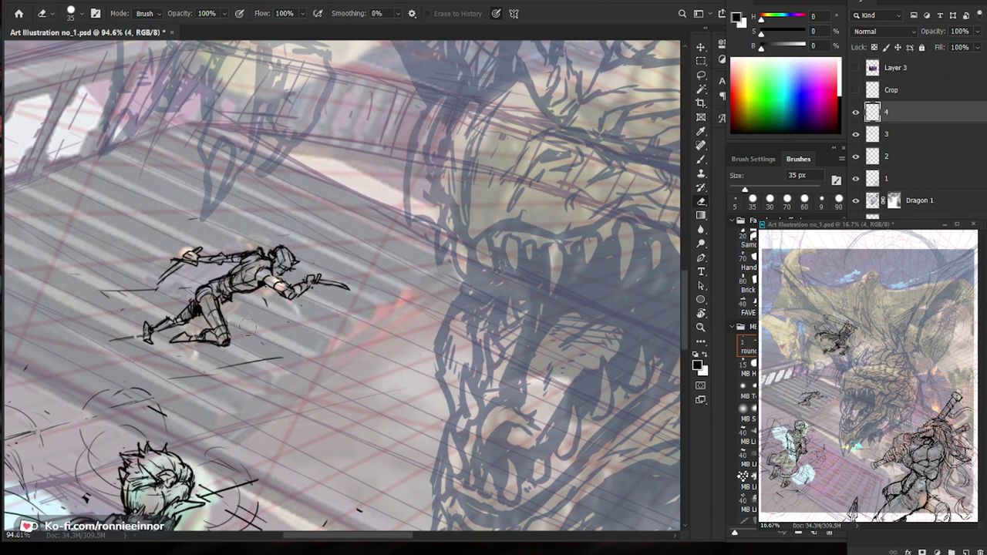
pyautogui.press('b')
pyautogui.press('e')
pyautogui.moveTo(227, 323); pyautogui.dragTo(222, 352)
pyautogui.press('b')
pyautogui.press('z')
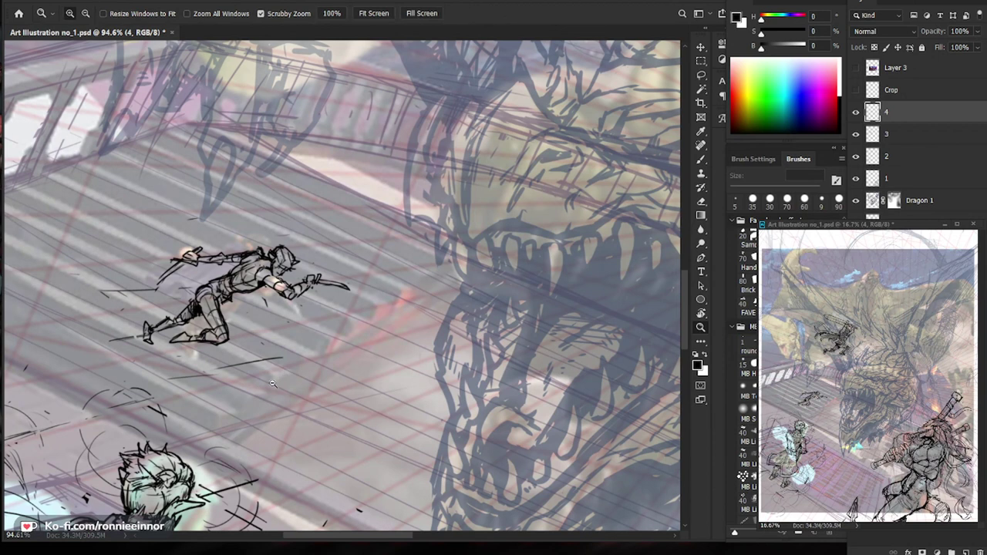
# Select the bent front leg and rotate it by about -15.4 degrees with a free transform.
pyautogui.moveTo(283, 375); pyautogui.dragTo(213, 377)
pyautogui.press('b')
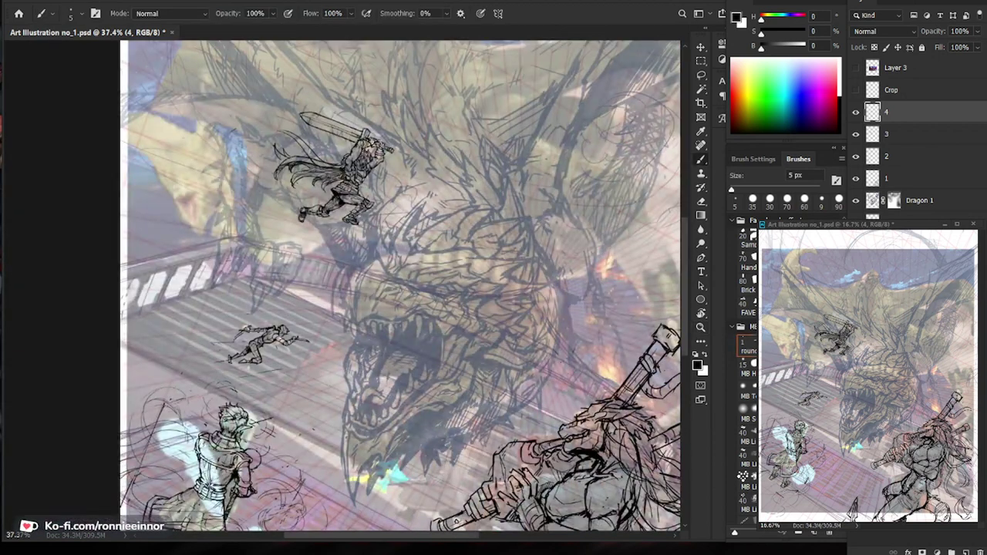
pyautogui.press('z')
pyautogui.moveTo(247, 365); pyautogui.dragTo(290, 365)
pyautogui.press('l')
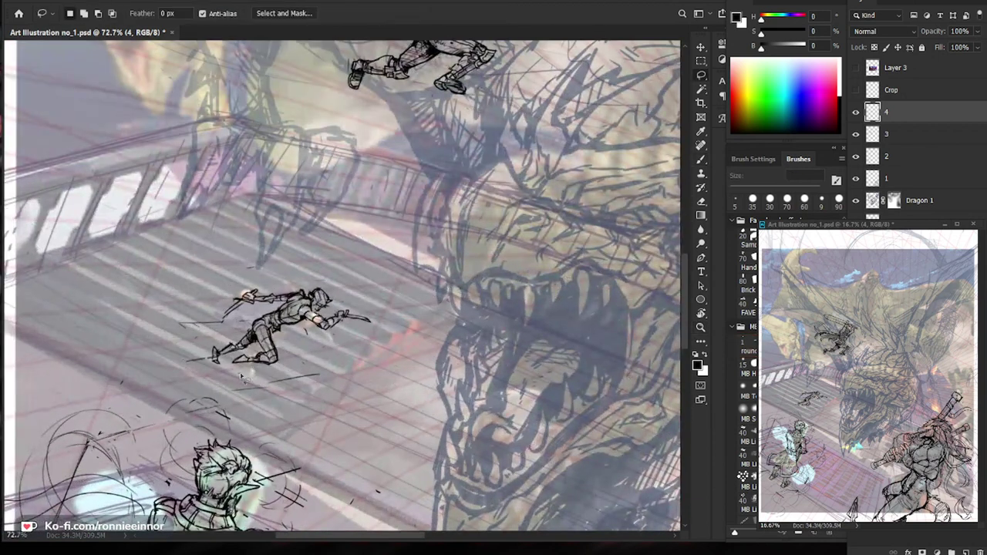
pyautogui.moveTo(254, 324)
pyautogui.mouseDown()
pyautogui.moveTo(270, 360)
pyautogui.moveTo(228, 362)
pyautogui.moveTo(327, 381)
pyautogui.mouseUp()
pyautogui.hotkey('ctrl', 't')
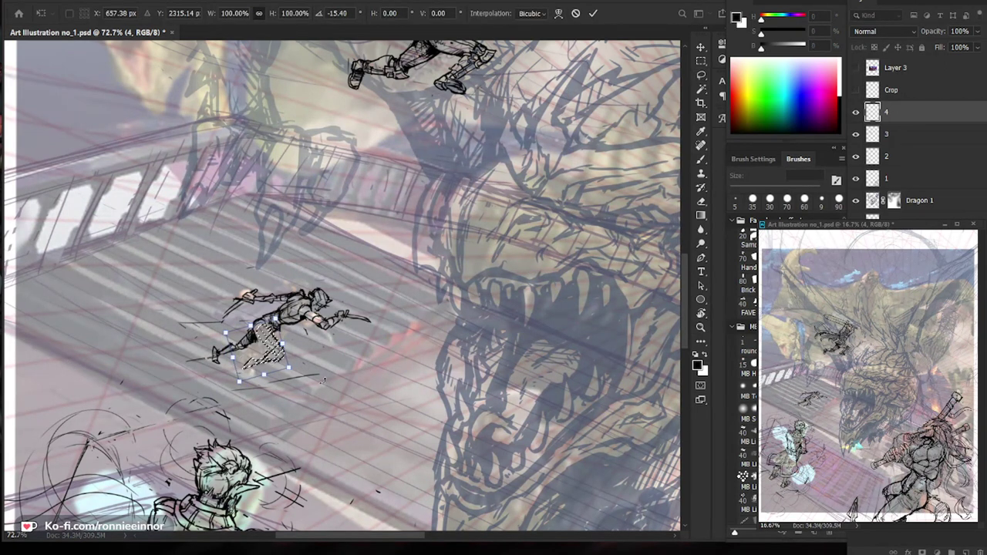
pyautogui.press('Return')
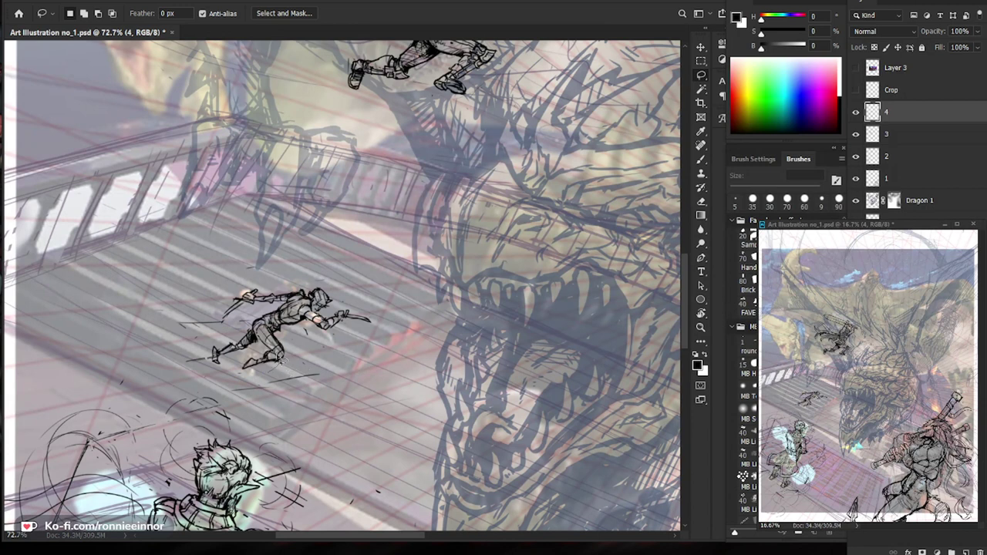
# Rotate the front leg's lower leg and foot by about 14.17 degrees and reposition them under the knee.
pyautogui.hotkey('ctrl', 't')
pyautogui.moveTo(278, 385)
pyautogui.mouseDown()
pyautogui.moveTo(220, 356)
pyautogui.moveTo(212, 370)
pyautogui.mouseUp()
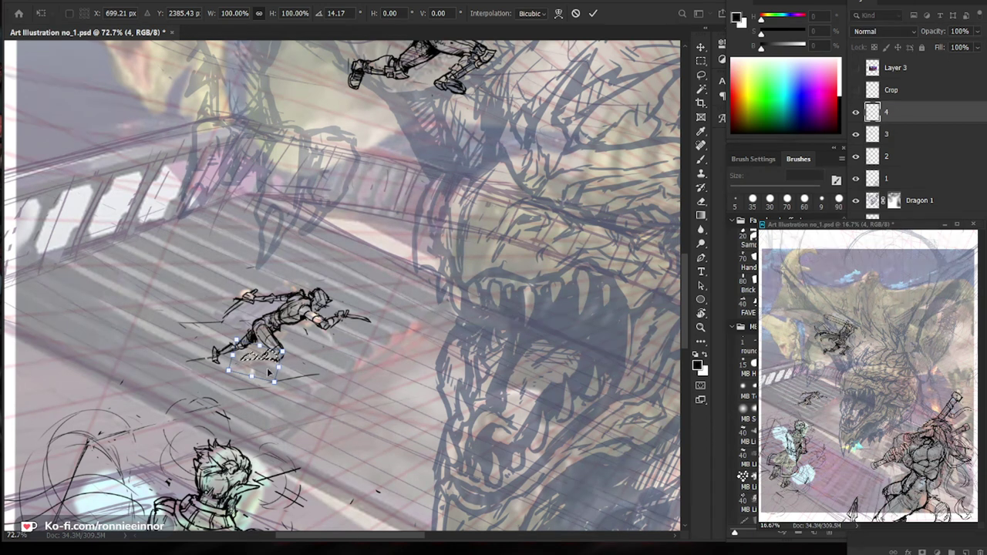
pyautogui.press('Return')
pyautogui.press('b')
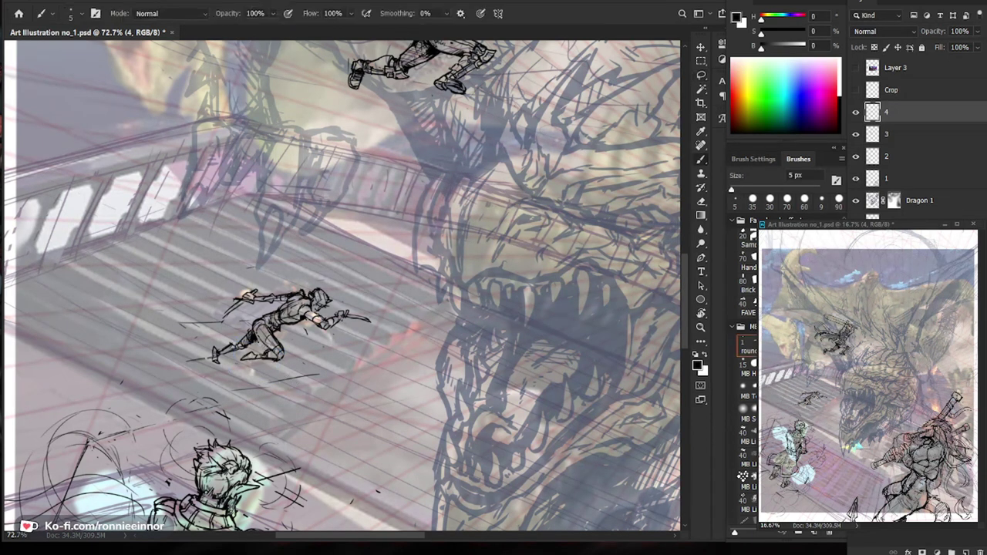
# Reinforce the running figure's hip and upper front thigh with short dark brush strokes.
pyautogui.scroll(3, 258, 361)
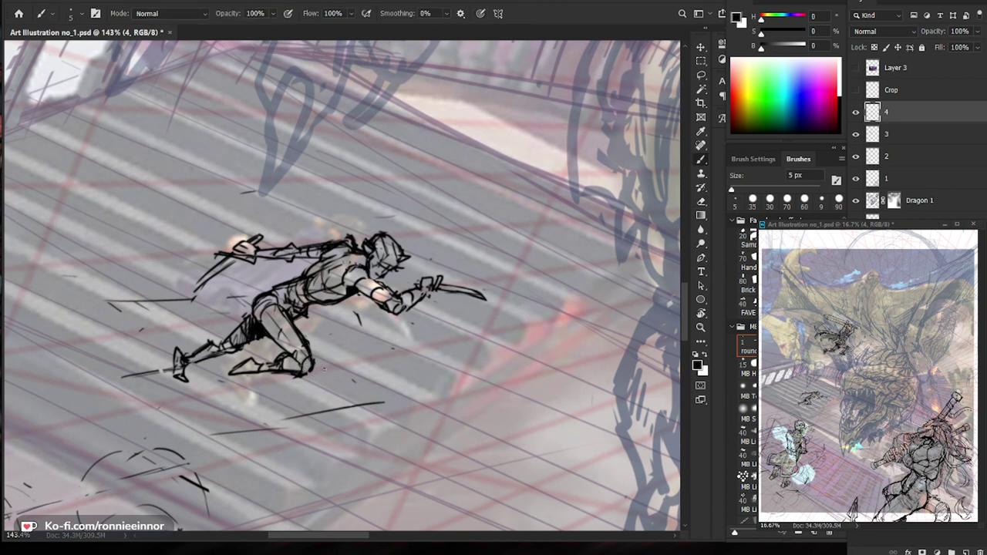
pyautogui.scroll(-3, 312, 374)
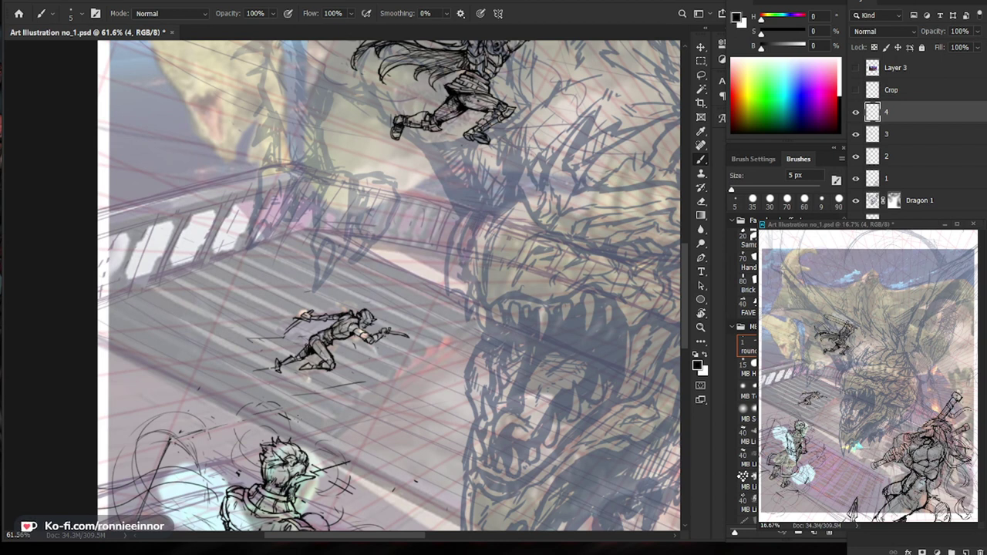
pyautogui.press('z')
pyautogui.moveTo(313, 390); pyautogui.dragTo(373, 370)
pyautogui.press('b')
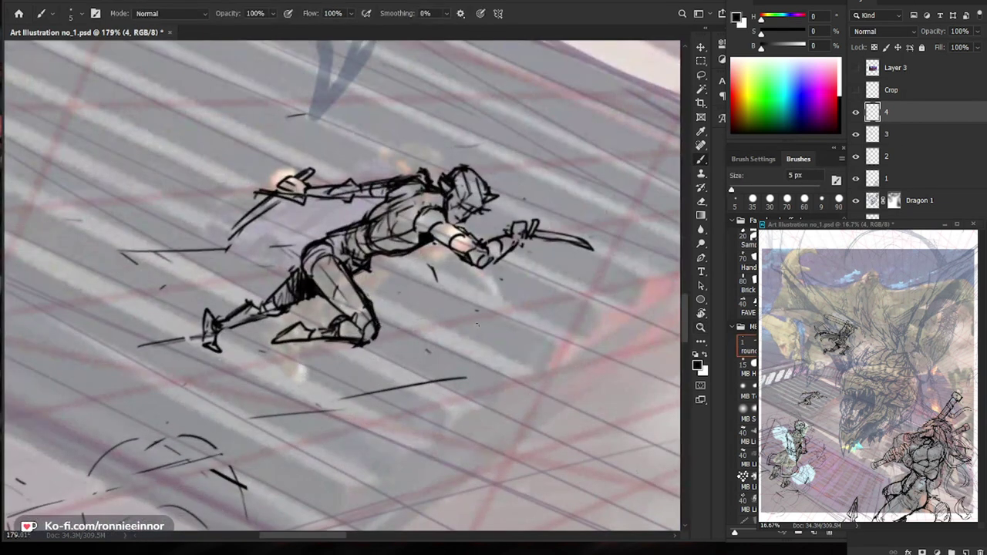
pyautogui.moveTo(465, 296); pyautogui.dragTo(401, 359)
pyautogui.moveTo(317, 264)
pyautogui.mouseDown()
pyautogui.moveTo(306, 283)
pyautogui.moveTo(333, 268)
pyautogui.moveTo(312, 282)
pyautogui.mouseUp()
pyautogui.press('e')
pyautogui.press('b')
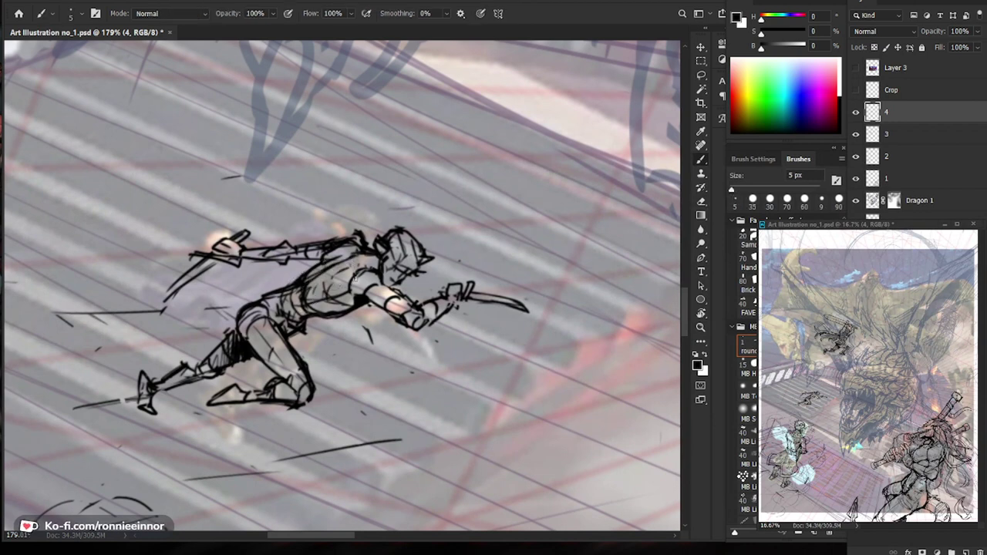
pyautogui.press('e')
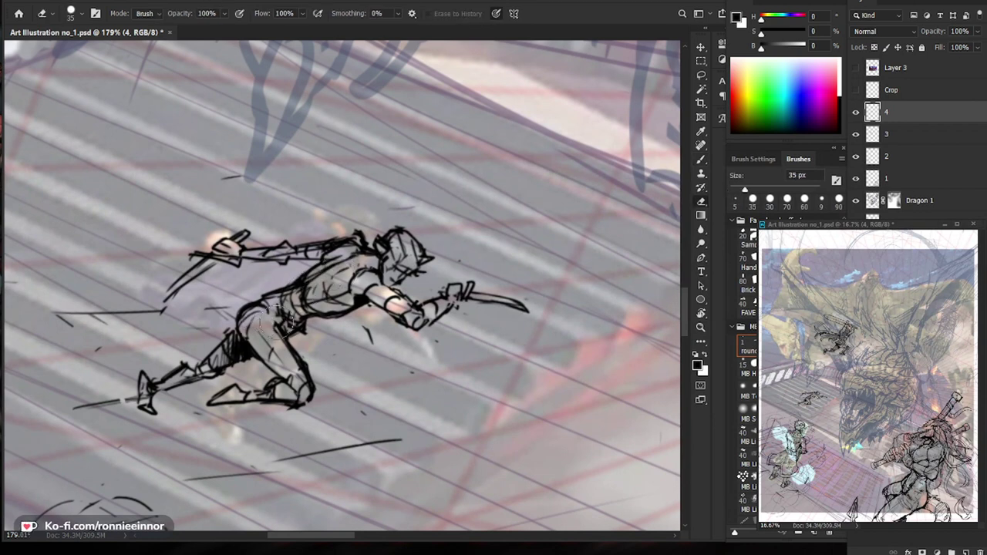
pyautogui.press('b')
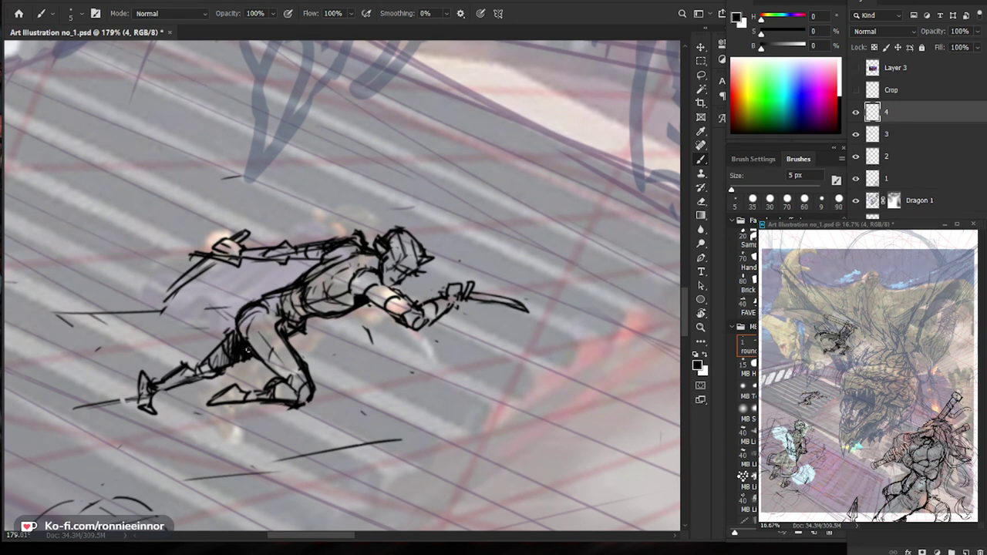
pyautogui.moveTo(247, 349); pyautogui.dragTo(250, 352)
pyautogui.moveTo(249, 310)
pyautogui.mouseDown()
pyautogui.moveTo(239, 341)
pyautogui.moveTo(254, 355)
pyautogui.mouseUp()
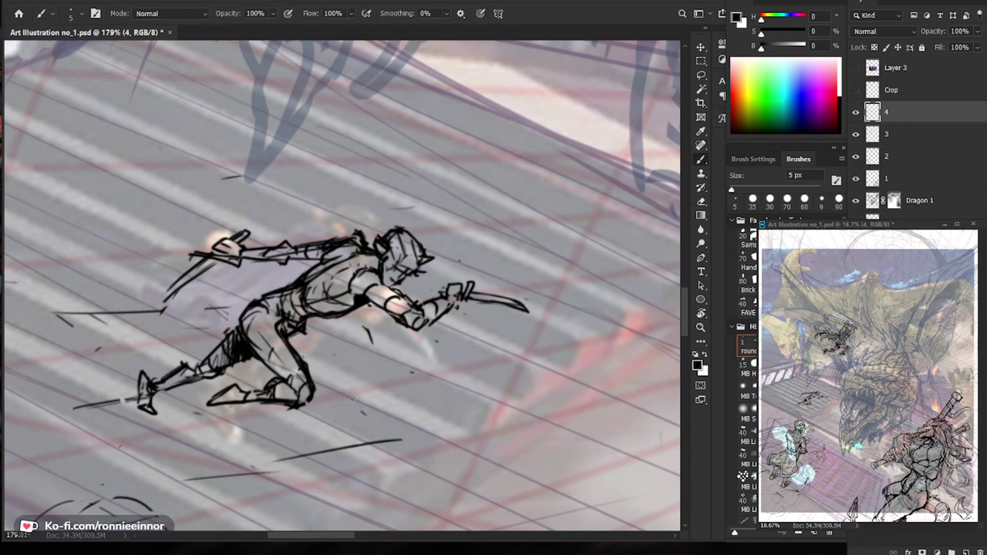
# Add short brush strokes to the running figure's waist, just below the torso.
pyautogui.moveTo(366, 393); pyautogui.dragTo(296, 393)
pyautogui.moveTo(500, 459); pyautogui.dragTo(429, 403)
pyautogui.moveTo(281, 270); pyautogui.dragTo(339, 270)
pyautogui.moveTo(293, 360); pyautogui.dragTo(292, 369)
pyautogui.moveTo(299, 357); pyautogui.dragTo(294, 369)
pyautogui.moveTo(244, 342); pyautogui.dragTo(398, 356)
# Erase and redraw the trailing hand and its dagger grip with cleaner lines.
pyautogui.moveTo(194, 316)
pyautogui.mouseDown()
pyautogui.moveTo(194, 326)
pyautogui.moveTo(235, 334)
pyautogui.mouseUp()
pyautogui.press('e')
pyautogui.press('b')
pyautogui.moveTo(215, 328)
pyautogui.mouseDown()
pyautogui.moveTo(238, 334)
pyautogui.moveTo(233, 311)
pyautogui.mouseUp()
pyautogui.press('e')
pyautogui.press('b')
pyautogui.moveTo(222, 312)
pyautogui.mouseDown()
pyautogui.moveTo(232, 307)
pyautogui.moveTo(239, 338)
pyautogui.mouseUp()
pyautogui.press('e')
pyautogui.press('b')
pyautogui.moveTo(227, 318)
pyautogui.mouseDown()
pyautogui.moveTo(266, 329)
pyautogui.moveTo(282, 311)
pyautogui.moveTo(266, 314)
pyautogui.moveTo(280, 330)
pyautogui.mouseUp()
pyautogui.press('e')
pyautogui.press('b')
pyautogui.press('e')
pyautogui.press('b')
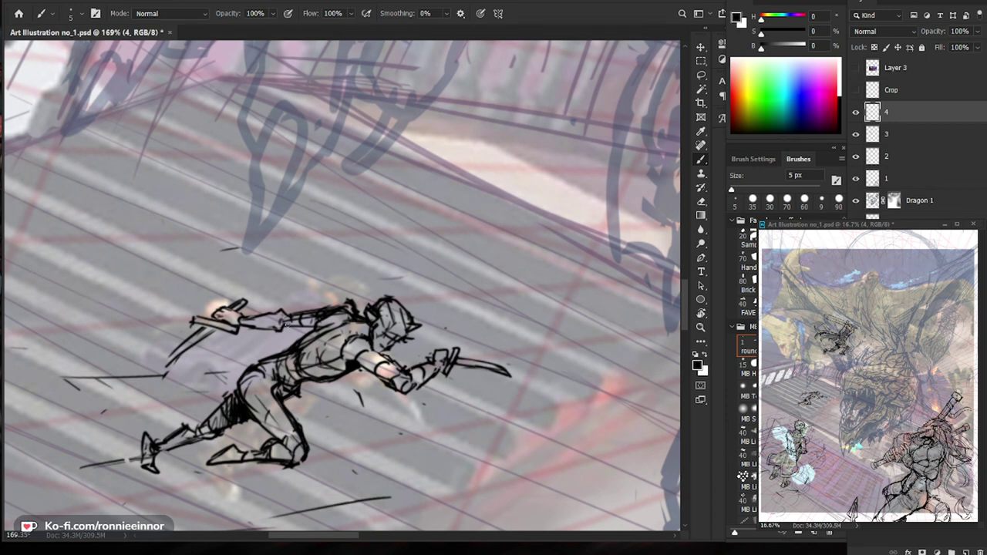
# Clean up the trailing forearm's outline near the wrist with the eraser and brush.
pyautogui.press('e')
pyautogui.moveTo(263, 331)
pyautogui.mouseDown()
pyautogui.moveTo(285, 314)
pyautogui.moveTo(275, 311)
pyautogui.moveTo(283, 323)
pyautogui.moveTo(253, 330)
pyautogui.mouseUp()
pyautogui.press('b')
pyautogui.press('e')
pyautogui.press('b')
pyautogui.moveTo(347, 339); pyautogui.dragTo(266, 341)
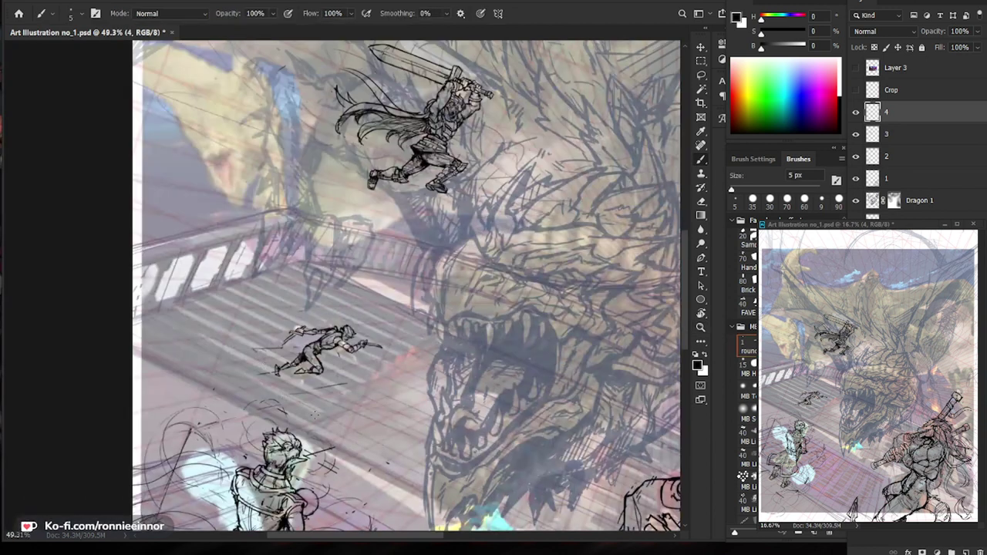
# Examine the running figure's pose and scale against the dragon and the other characters.
pyautogui.moveTo(358, 396); pyautogui.dragTo(366, 397)
pyautogui.moveTo(274, 354); pyautogui.dragTo(293, 354)
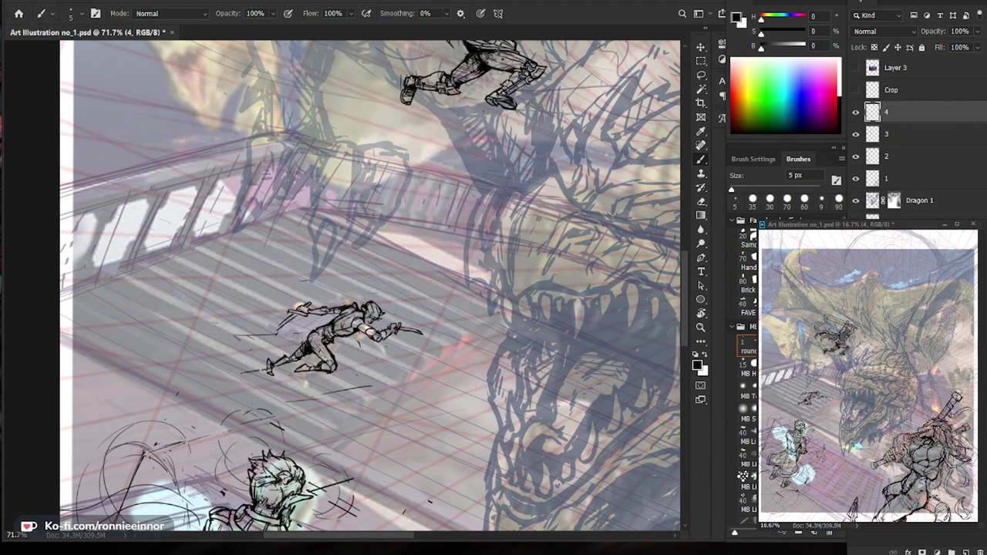
pyautogui.hotkey('ctrl', 'space')
pyautogui.moveTo(397, 381); pyautogui.dragTo(340, 383)
pyautogui.moveTo(539, 409); pyautogui.dragTo(410, 349)
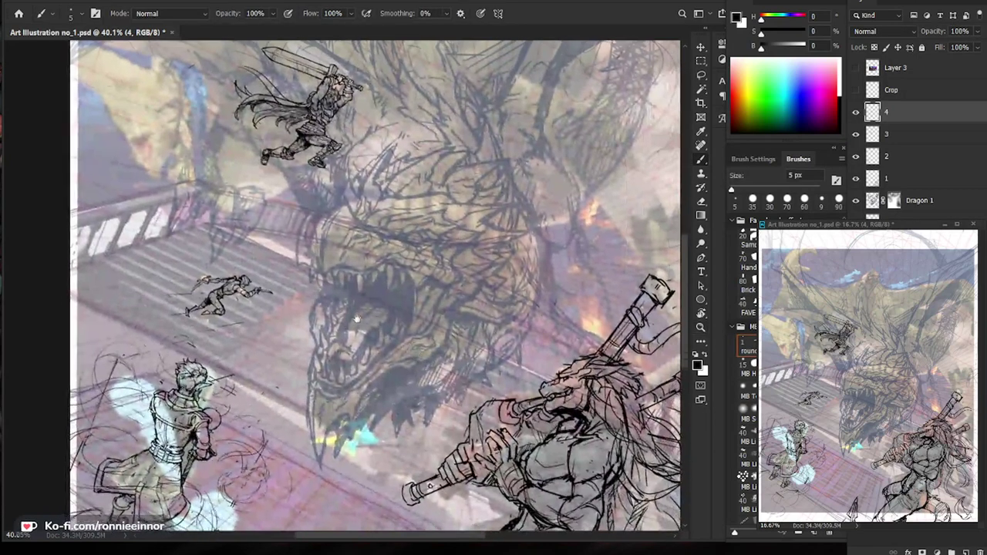
pyautogui.hotkey('ctrl', 'space')
pyautogui.moveTo(256, 281); pyautogui.dragTo(378, 282)
pyautogui.hotkey('ctrl', 'space')
pyautogui.moveTo(279, 315); pyautogui.dragTo(202, 316)
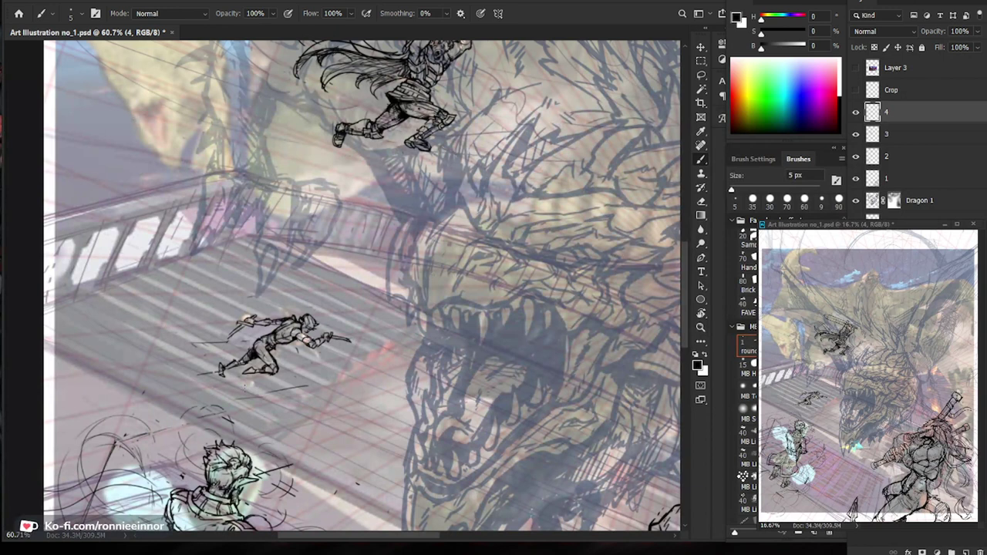
pyautogui.moveTo(524, 394); pyautogui.dragTo(434, 399)
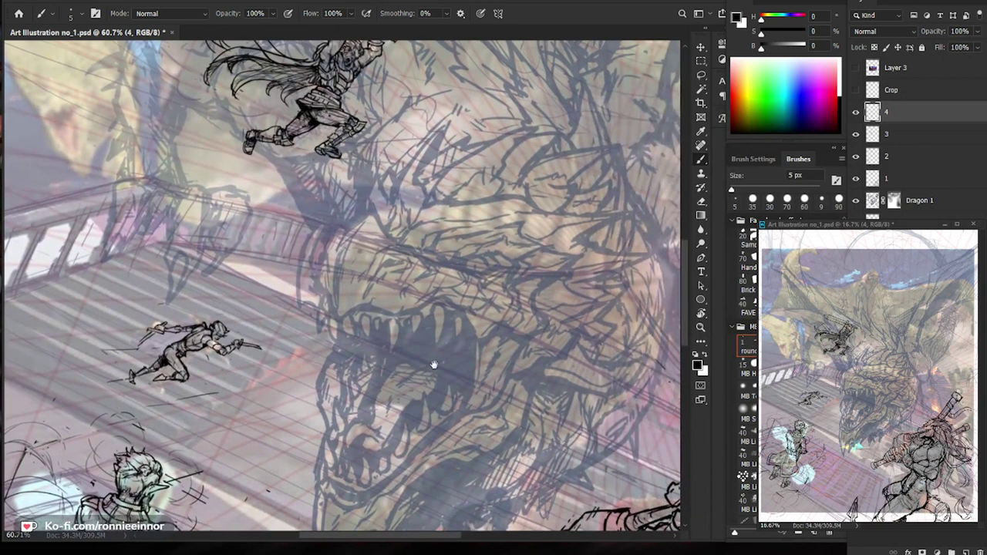
# Erase and redraw the trailing dagger's blade with a cleaner line, and save the illustration.
pyautogui.hotkey('ctrl', 'space')
pyautogui.moveTo(146, 347); pyautogui.dragTo(233, 348)
pyautogui.press('e')
pyautogui.moveTo(183, 282)
pyautogui.mouseDown()
pyautogui.moveTo(151, 311)
pyautogui.moveTo(156, 288)
pyautogui.moveTo(149, 310)
pyautogui.mouseUp()
pyautogui.press('b')
pyautogui.press('e')
pyautogui.moveTo(176, 274)
pyautogui.mouseDown()
pyautogui.moveTo(117, 330)
pyautogui.moveTo(126, 337)
pyautogui.mouseUp()
pyautogui.press('b')
pyautogui.moveTo(150, 299); pyautogui.dragTo(123, 334)
pyautogui.hotkey('ctrl', 'space')
pyautogui.moveTo(224, 297); pyautogui.dragTo(108, 297)
pyautogui.hotkey('ctrl', 'space')
pyautogui.moveTo(216, 299); pyautogui.dragTo(294, 299)
pyautogui.hotkey('ctrl', 'space')
pyautogui.moveTo(215, 280); pyautogui.dragTo(155, 280)
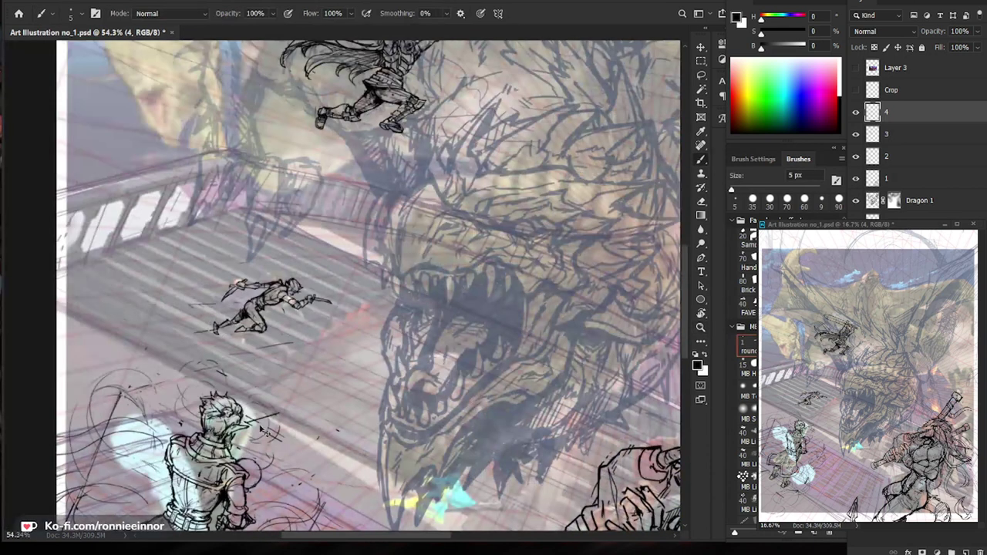
pyautogui.hotkey('ctrl', 's')
# Sketch loose curved sweep lines around the running figure's trailing dagger and check them against the full composition.
pyautogui.moveTo(198, 265)
pyautogui.mouseDown()
pyautogui.moveTo(264, 280)
pyautogui.moveTo(219, 261)
pyautogui.moveTo(204, 263)
pyautogui.moveTo(223, 275)
pyautogui.moveTo(190, 276)
pyautogui.moveTo(209, 267)
pyautogui.moveTo(192, 287)
pyautogui.mouseUp()
pyautogui.click(226, 258)
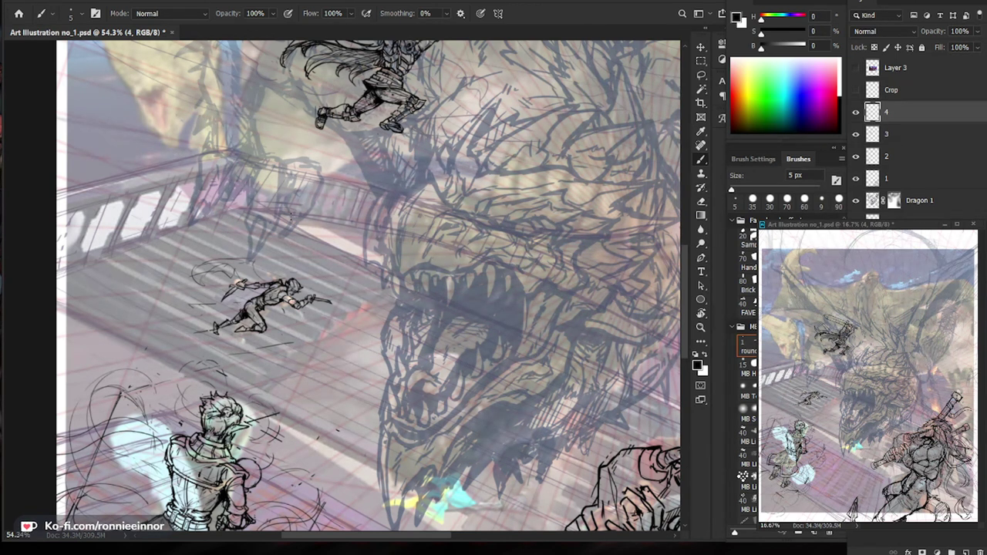
pyautogui.moveTo(249, 260)
pyautogui.mouseDown()
pyautogui.moveTo(252, 273)
pyautogui.moveTo(231, 259)
pyautogui.mouseUp()
pyautogui.moveTo(351, 378); pyautogui.dragTo(289, 378)
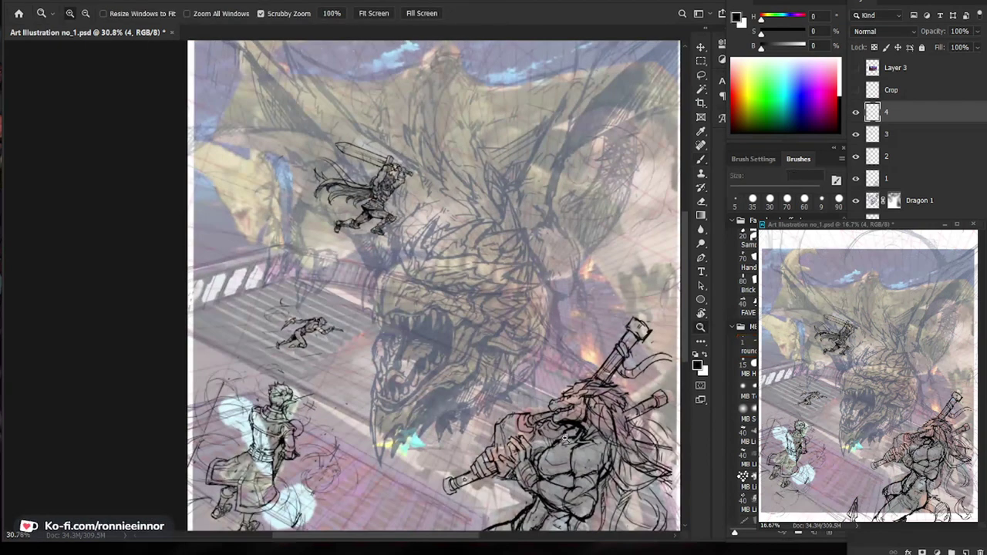
pyautogui.moveTo(544, 410); pyautogui.dragTo(513, 411)
pyautogui.moveTo(582, 452); pyautogui.dragTo(438, 390)
pyautogui.moveTo(463, 351); pyautogui.dragTo(487, 376)
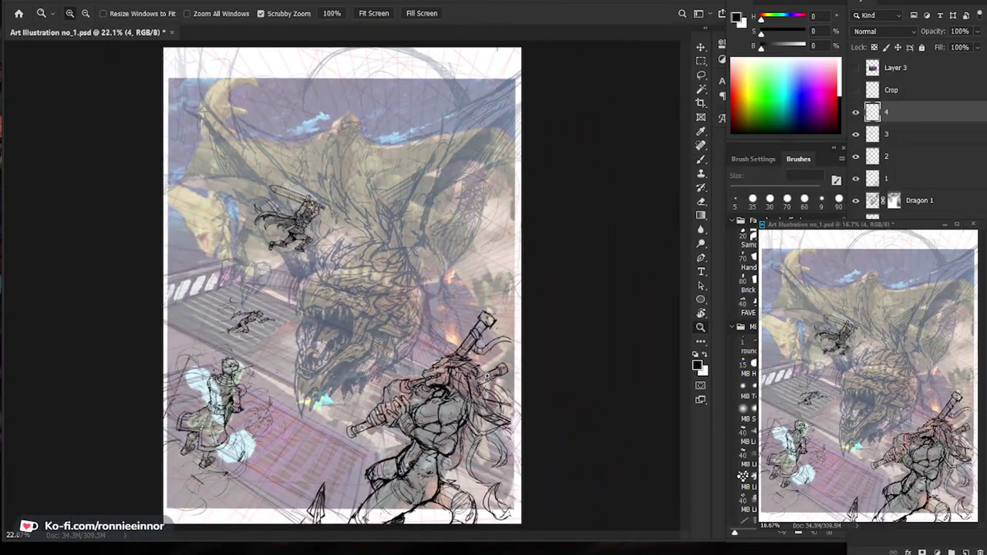